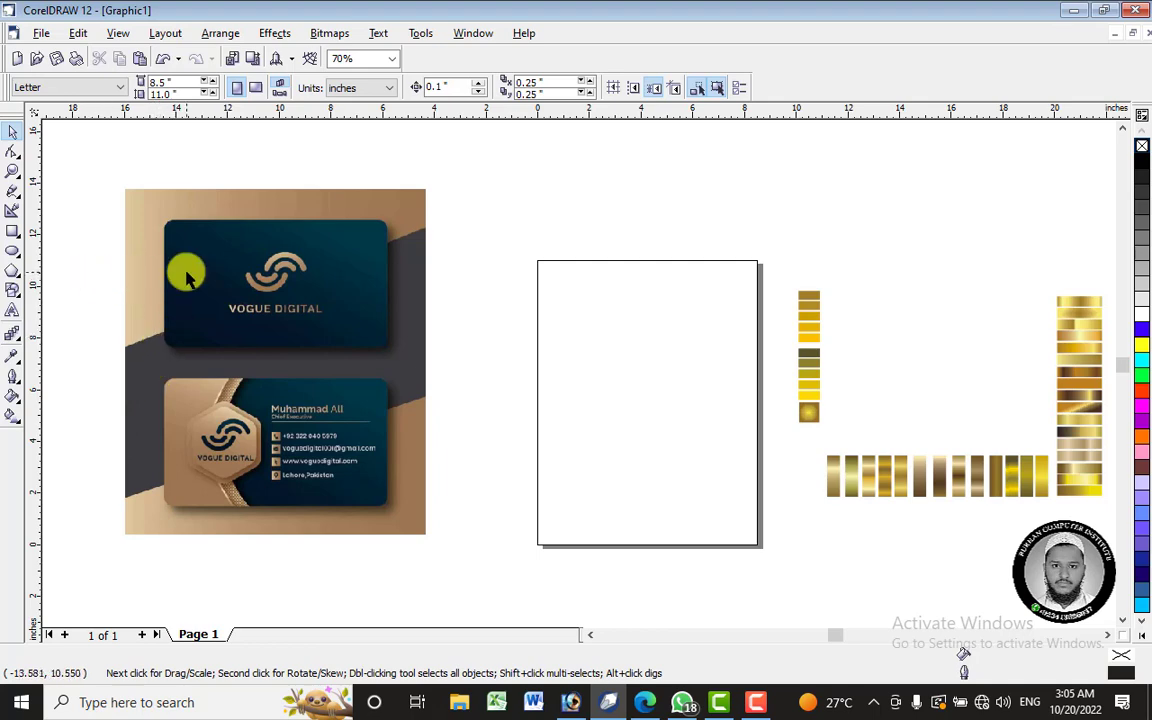
# - Look over the reference card image next to the page
pyautogui.scroll(1, 178, 255)
pyautogui.scroll(10, 275, 252)
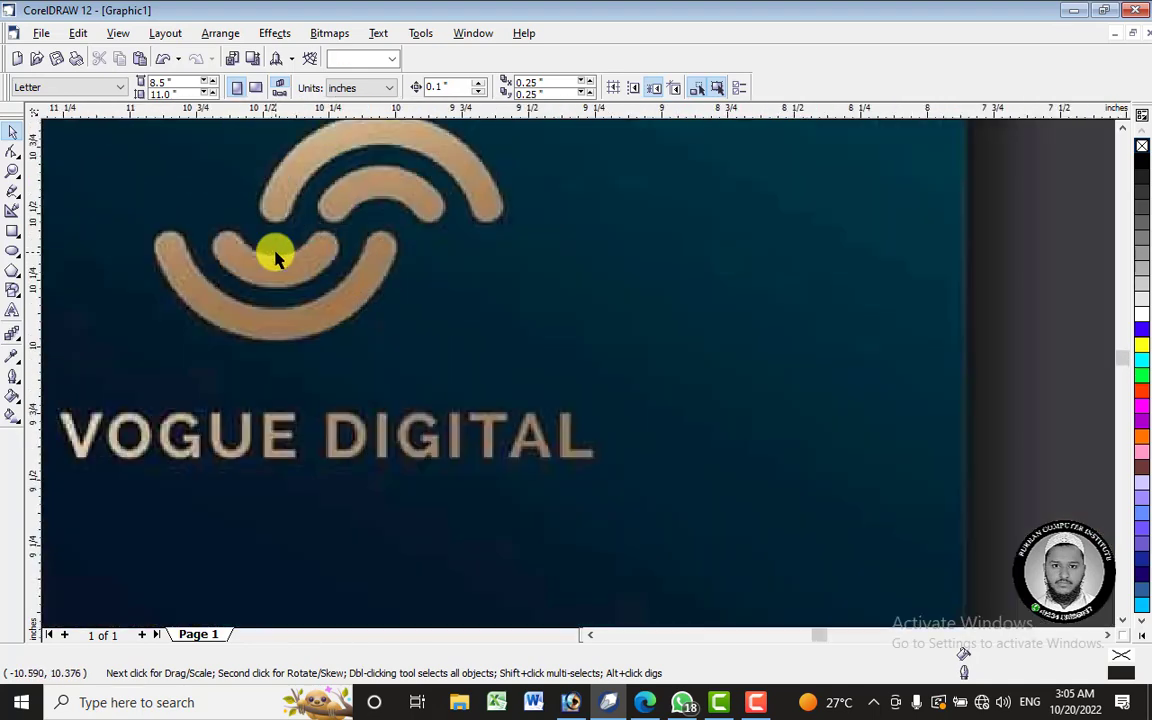
pyautogui.scroll(-10, 279, 250)
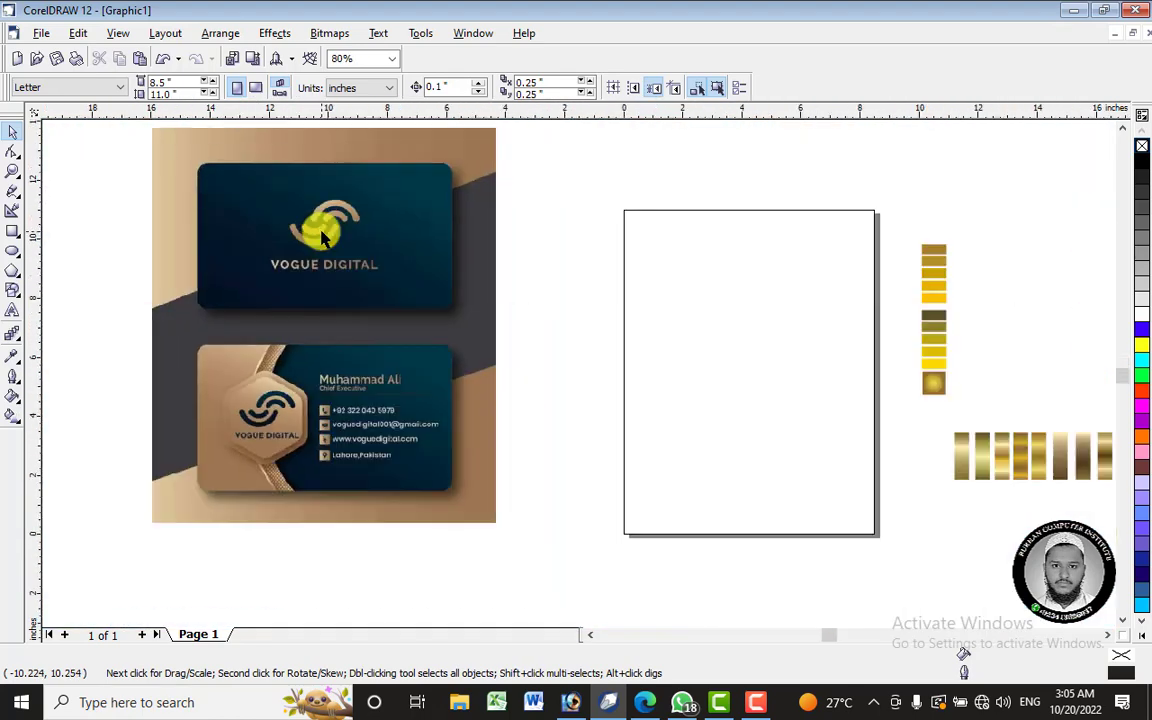
pyautogui.scroll(1, 322, 236)
pyautogui.click(300, 212)
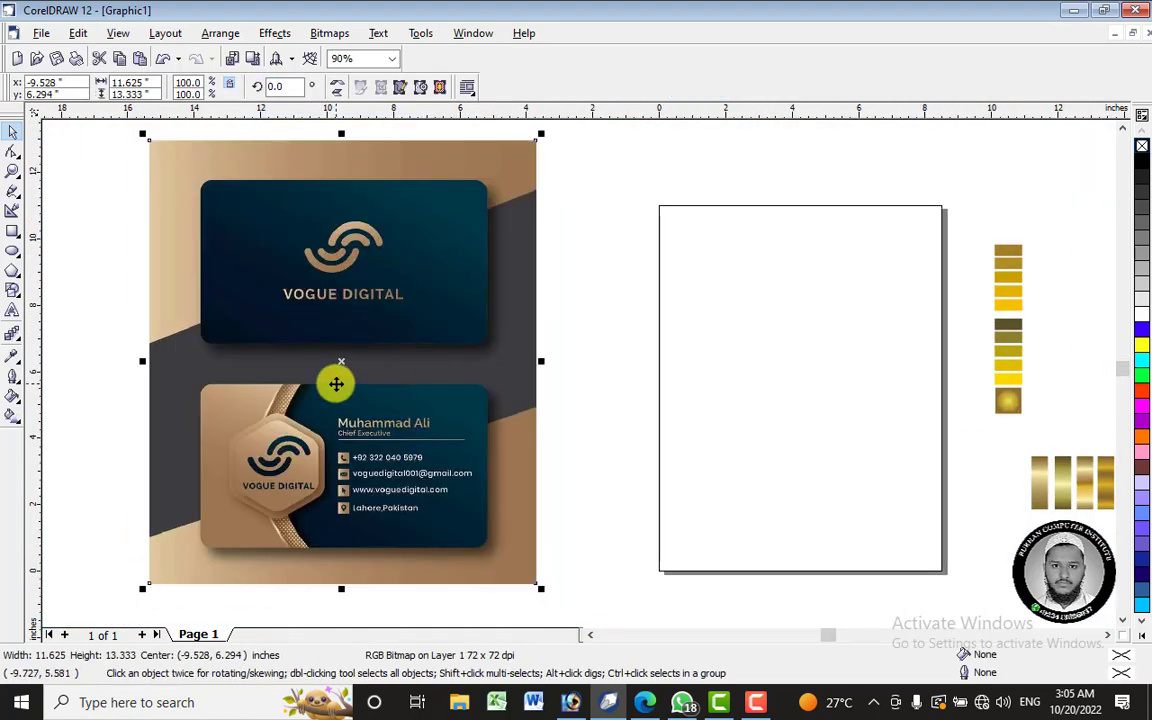
pyautogui.click(640, 301)
pyautogui.click(392, 272)
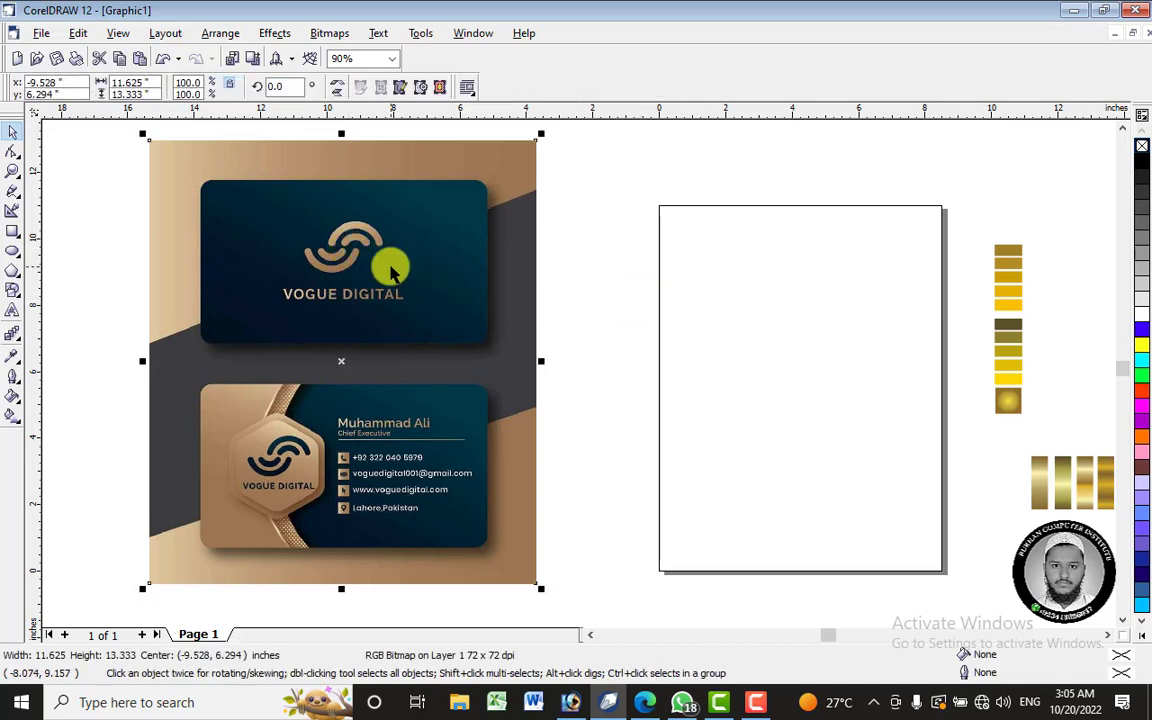
pyautogui.click(586, 270)
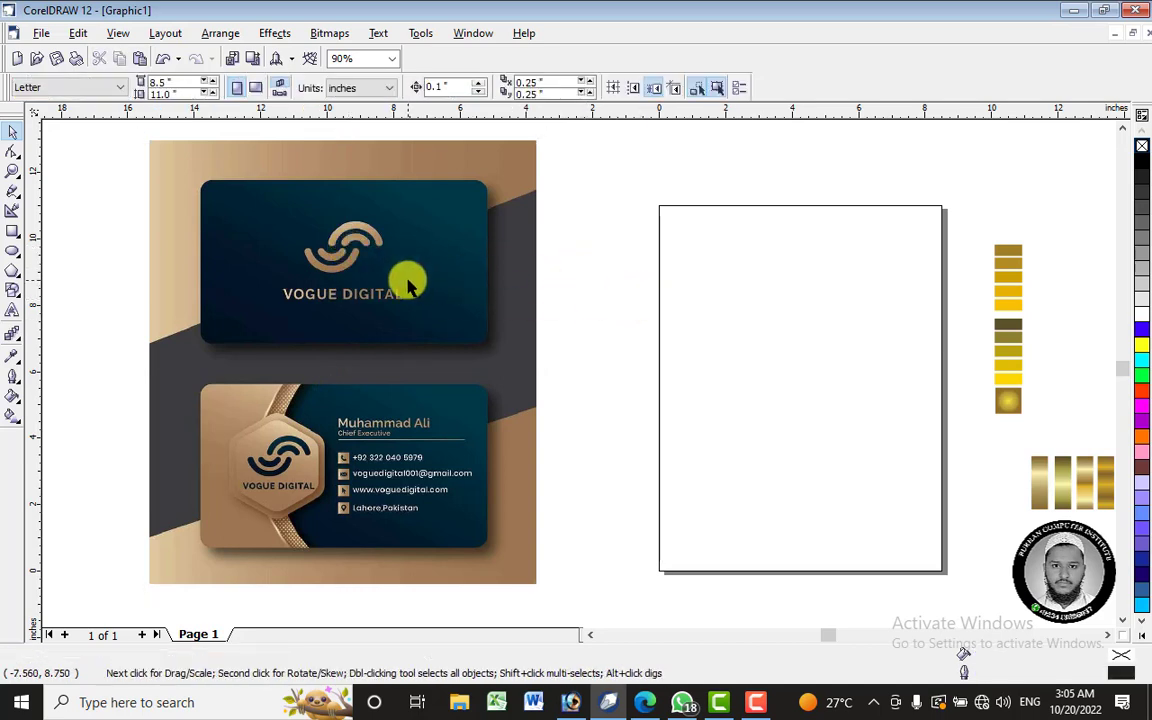
pyautogui.click(365, 280)
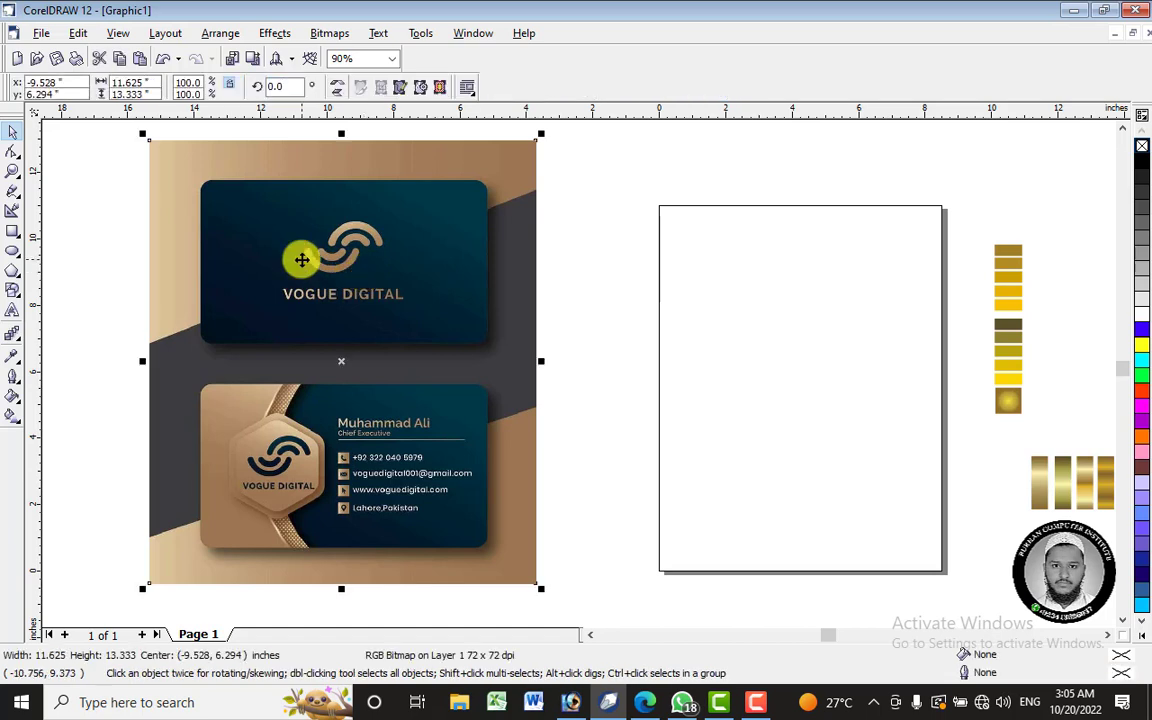
pyautogui.click(640, 237)
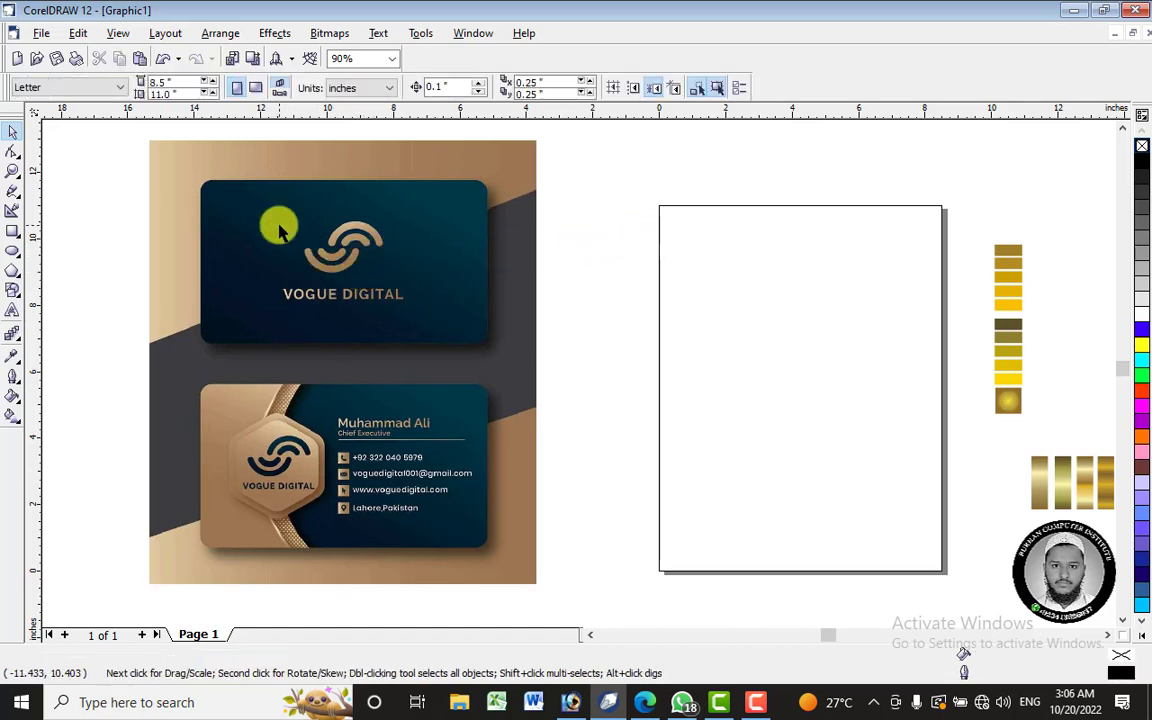
pyautogui.scroll(-1, 279, 229)
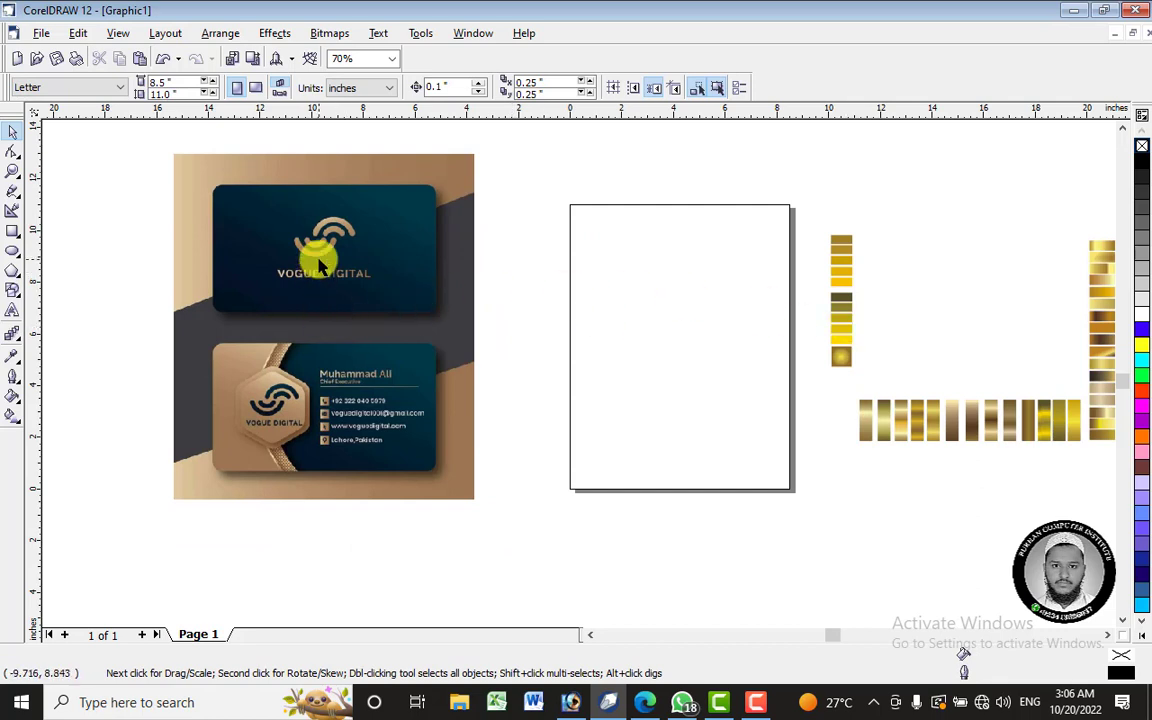
pyautogui.scroll(1, 318, 262)
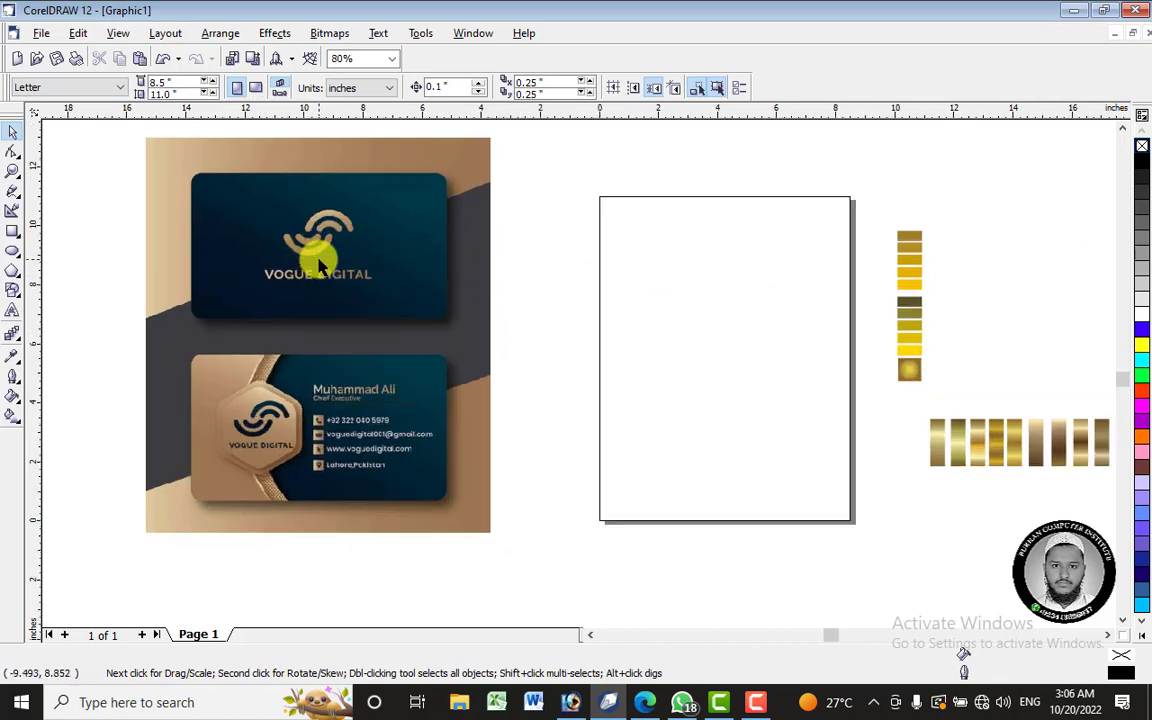
# - Draw a rectangle on the page and size it to 3.5 × 2 inches
pyautogui.click(12, 231)
pyautogui.moveTo(606, 251); pyautogui.dragTo(830, 367)
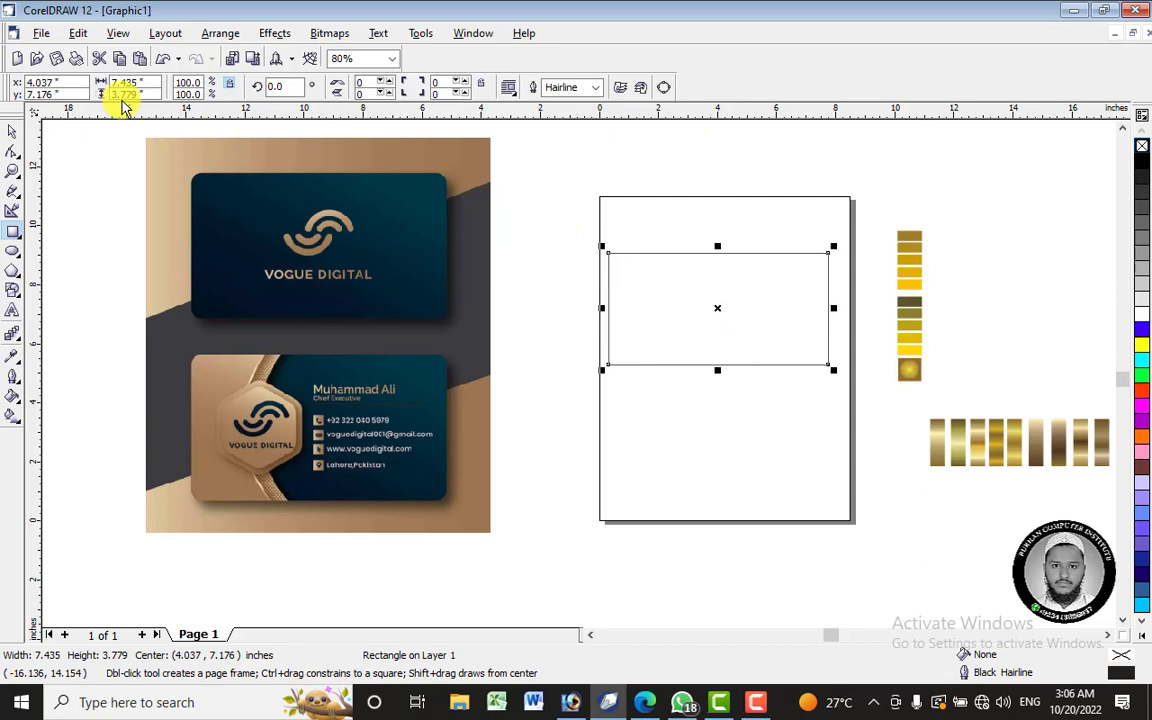
pyautogui.doubleClick(127, 81)
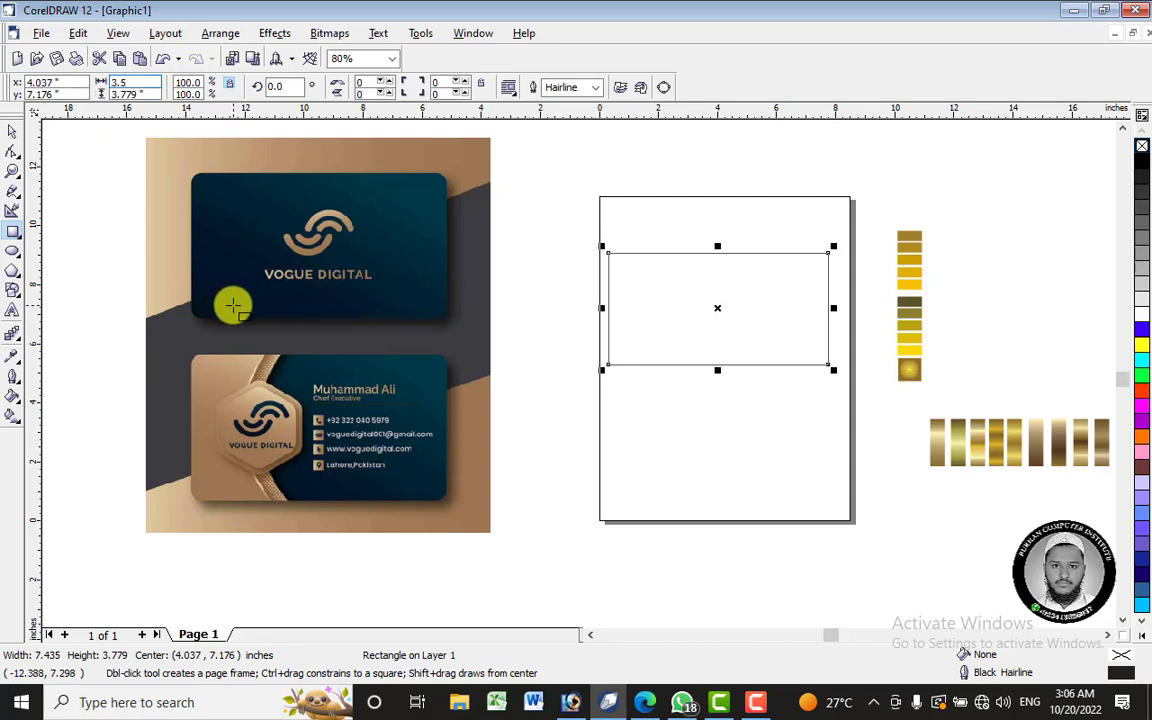
pyautogui.doubleClick(123, 93)
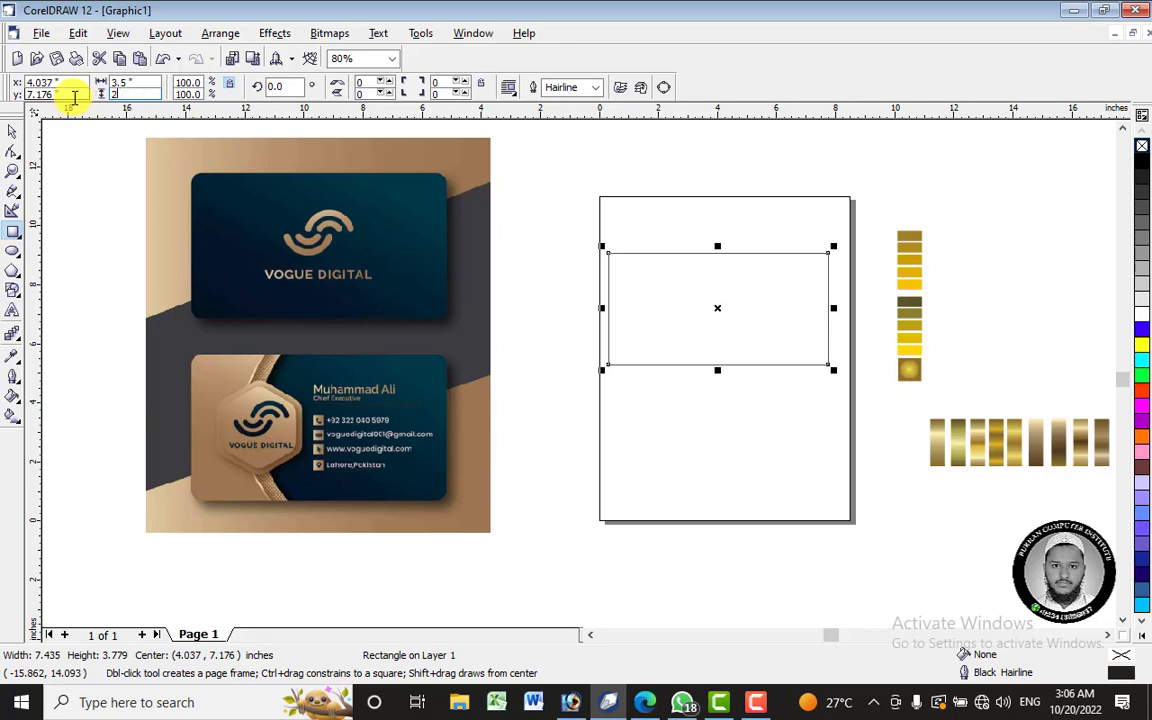
pyautogui.write('2')
pyautogui.press('Return')
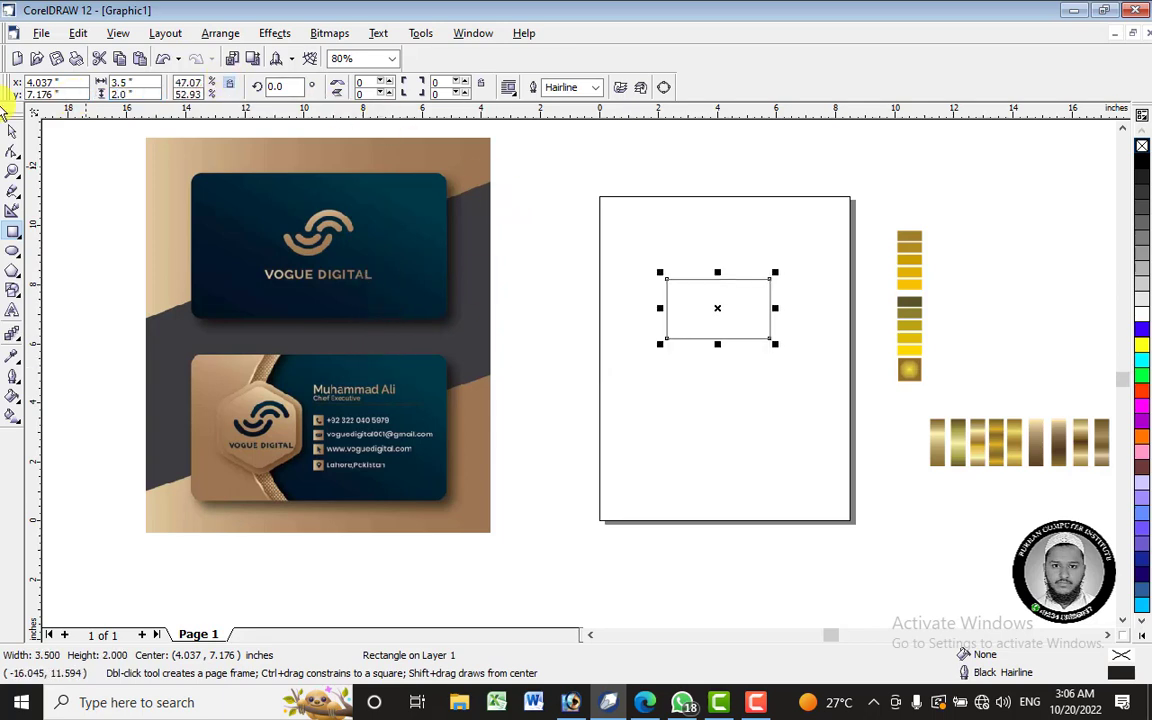
pyautogui.click(13, 133)
# - Scale the reference image down and place it left of the rectangle
pyautogui.moveTo(457, 176); pyautogui.dragTo(560, 190)
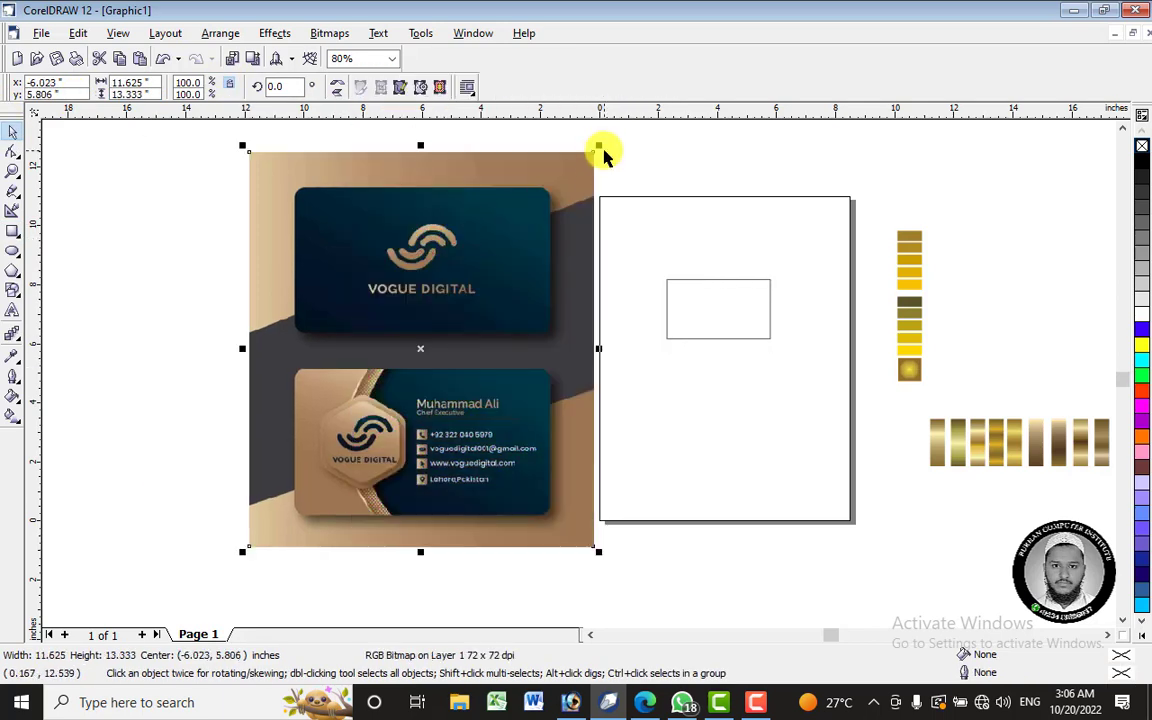
pyautogui.moveTo(598, 146); pyautogui.dragTo(402, 372)
pyautogui.moveTo(370, 451); pyautogui.dragTo(559, 323)
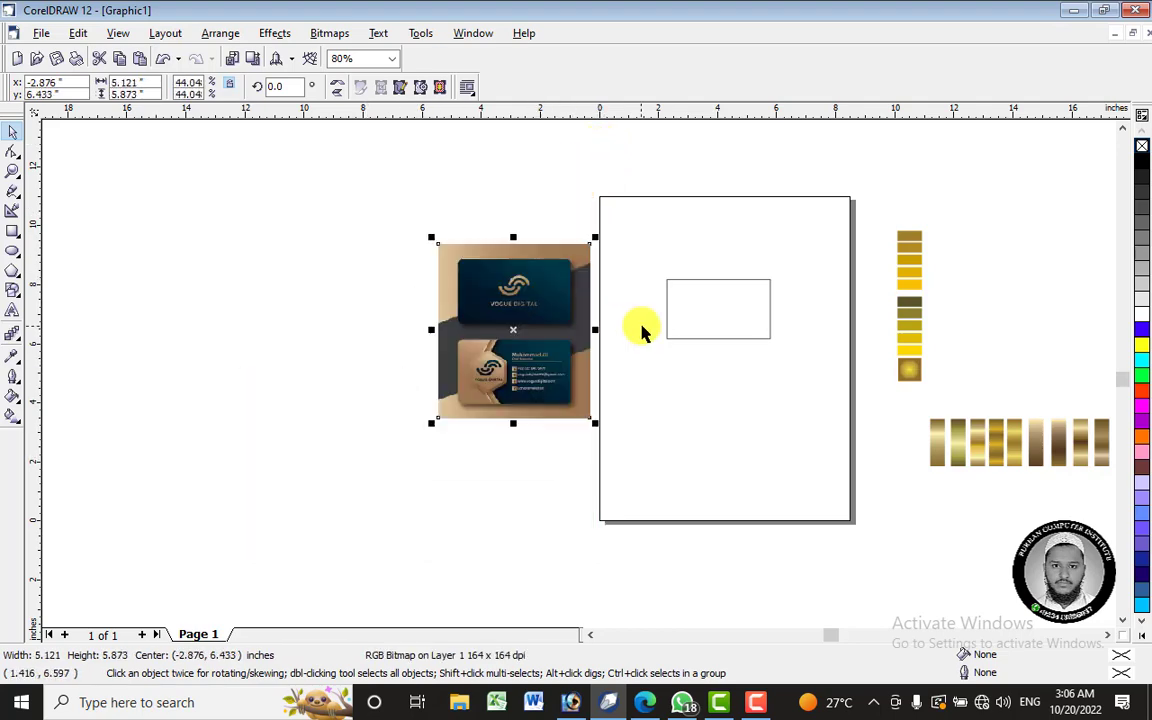
pyautogui.scroll(1, 690, 306)
pyautogui.scroll(5, 722, 295)
pyautogui.moveTo(352, 275); pyautogui.dragTo(474, 332)
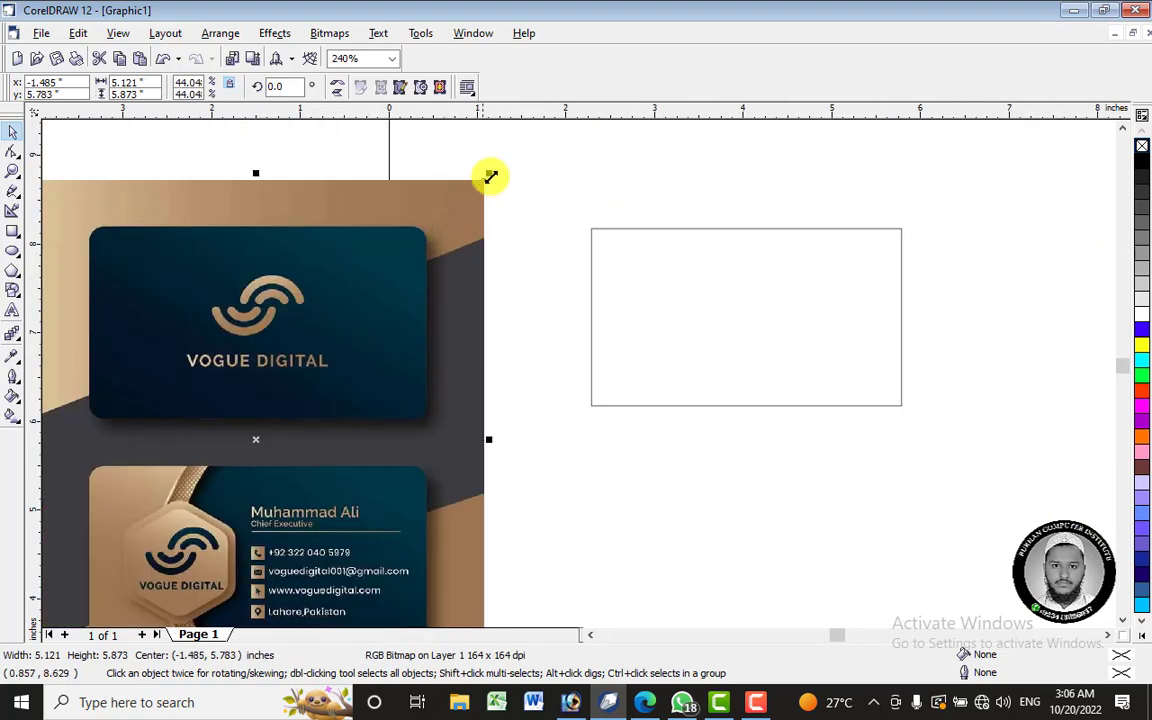
pyautogui.moveTo(491, 175); pyautogui.dragTo(370, 308)
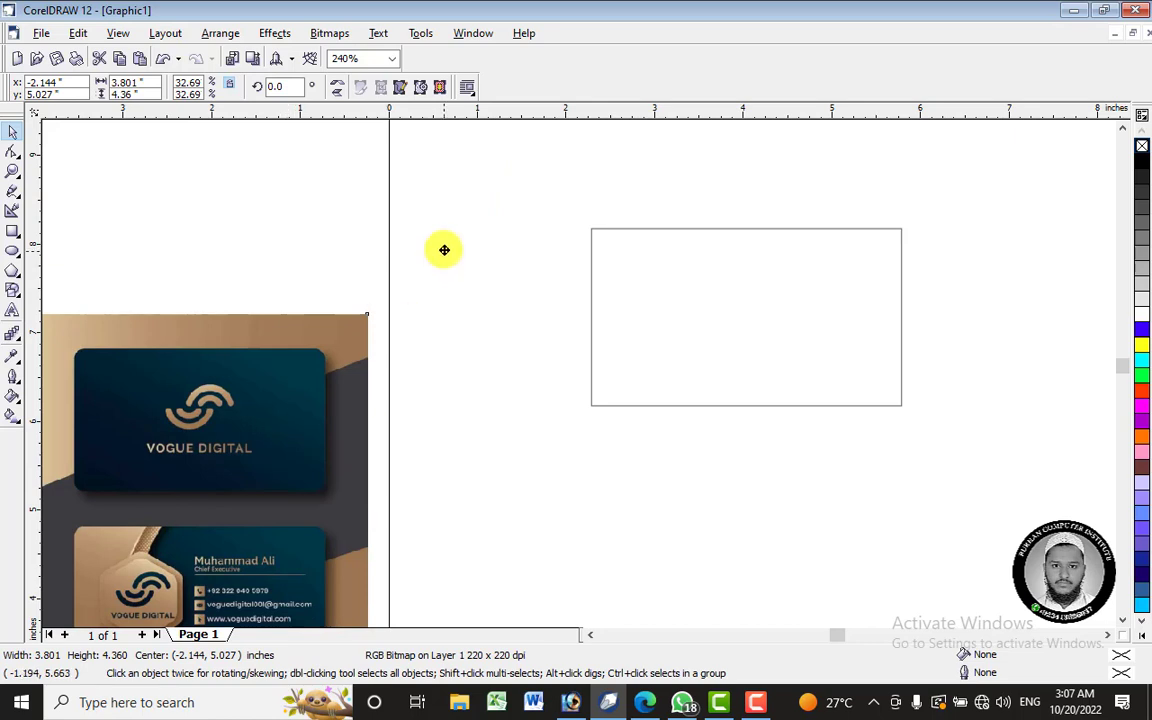
pyautogui.moveTo(300, 360); pyautogui.dragTo(453, 207)
# - Round all four rectangle corners to a roundness of 22 with the Shape tool
pyautogui.click(709, 299)
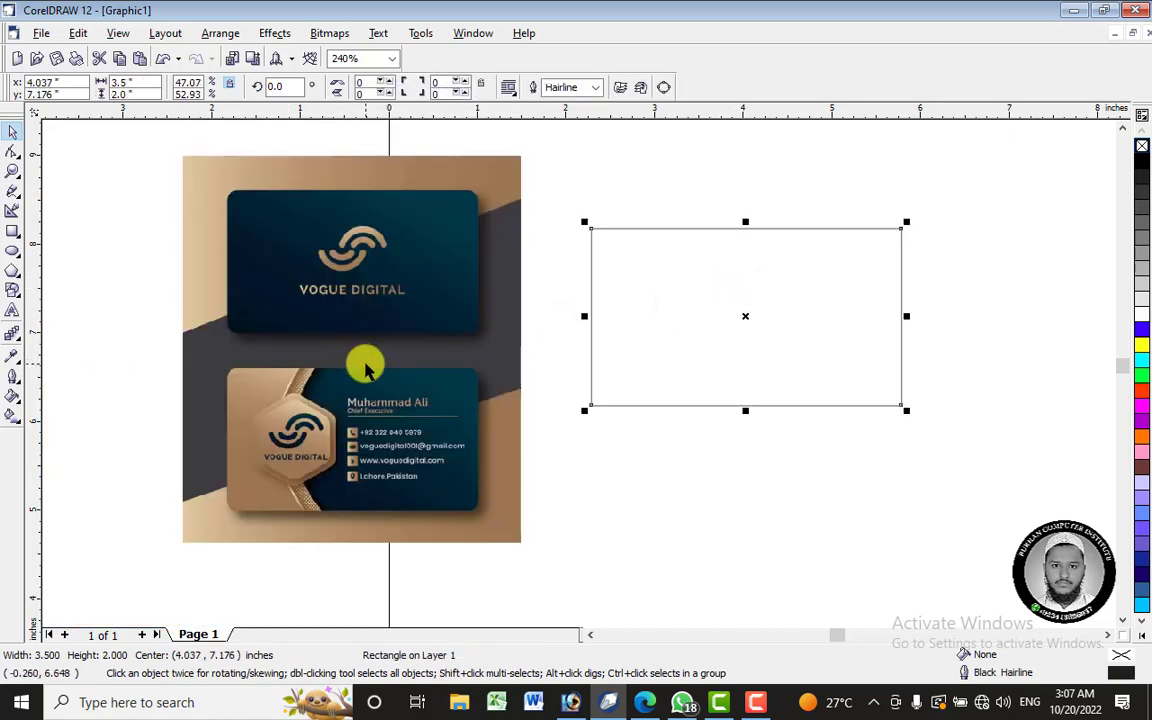
pyautogui.click(12, 155)
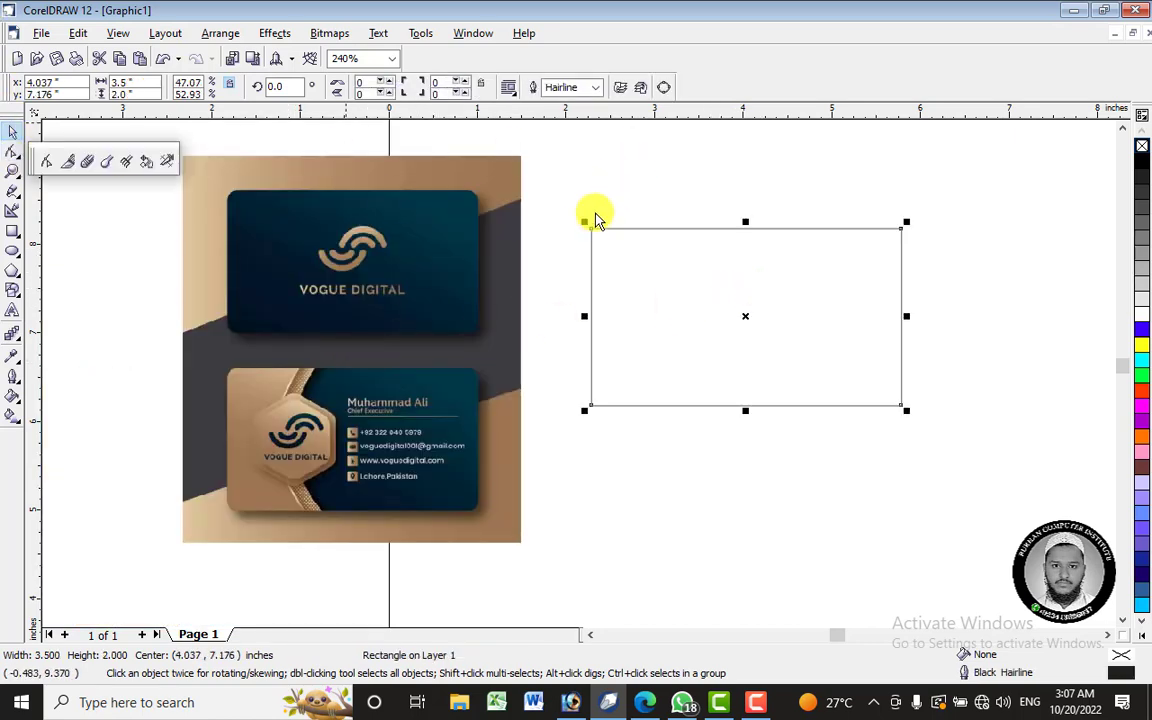
pyautogui.click(46, 161)
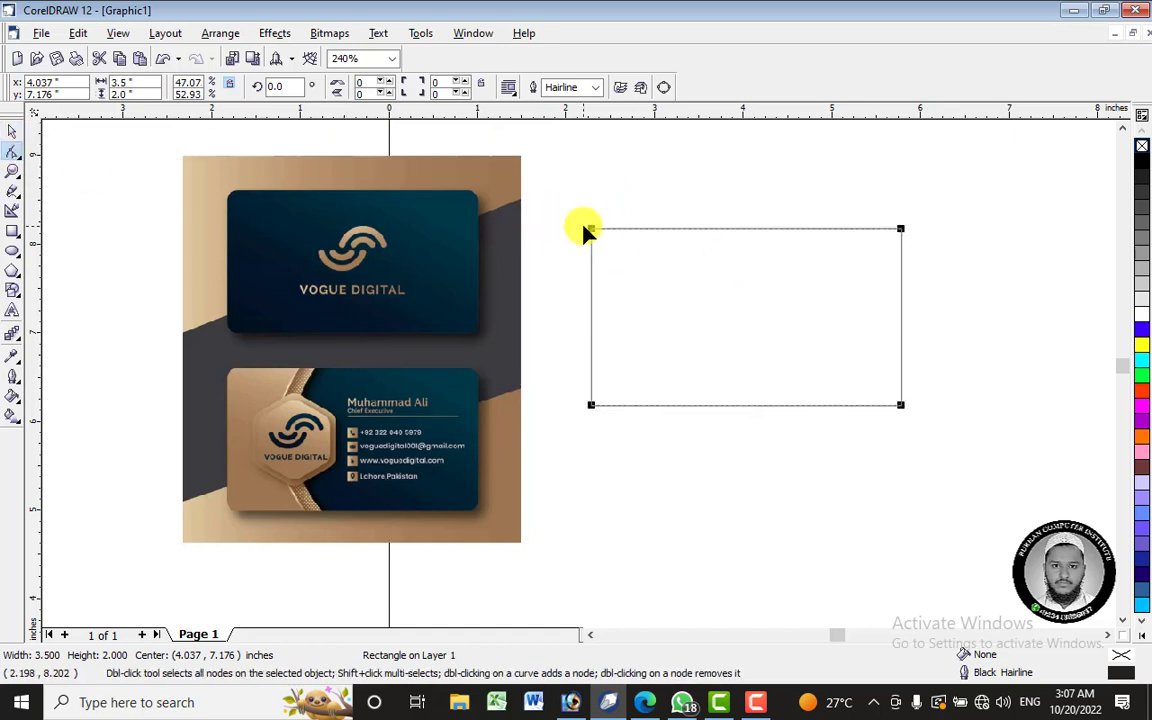
pyautogui.moveTo(591, 232); pyautogui.dragTo(610, 233)
pyautogui.click(12, 131)
pyautogui.click(717, 488)
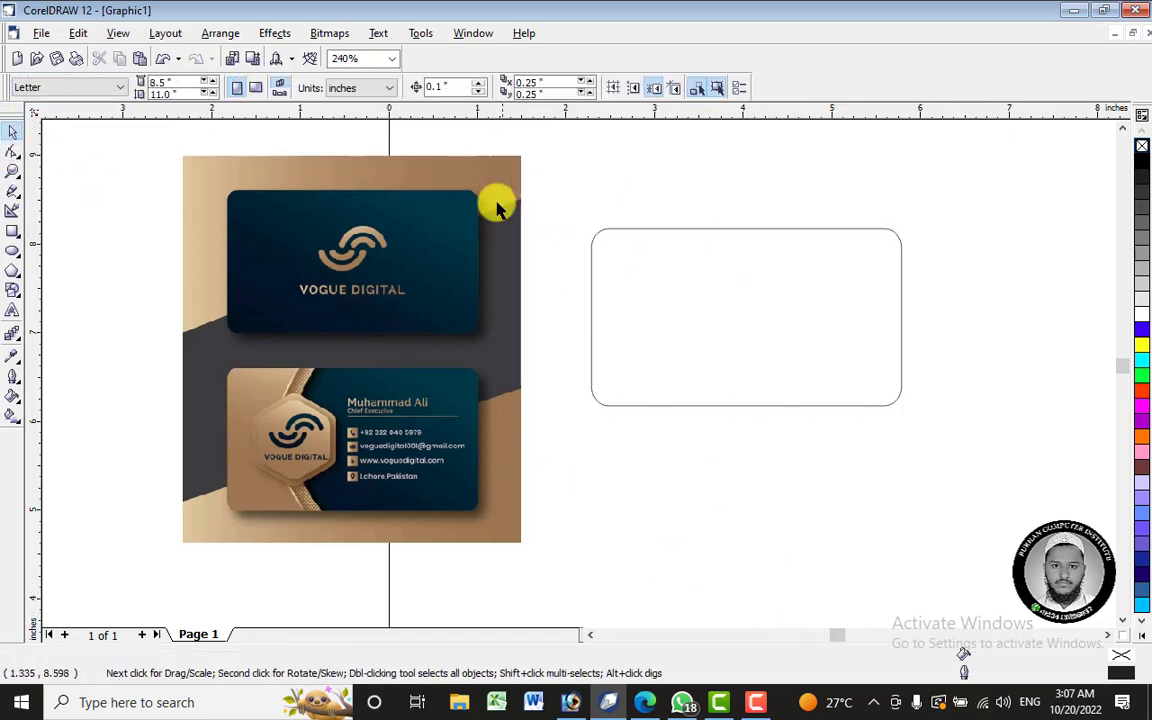
pyautogui.click(497, 207)
pyautogui.click(591, 238)
pyautogui.click(12, 415)
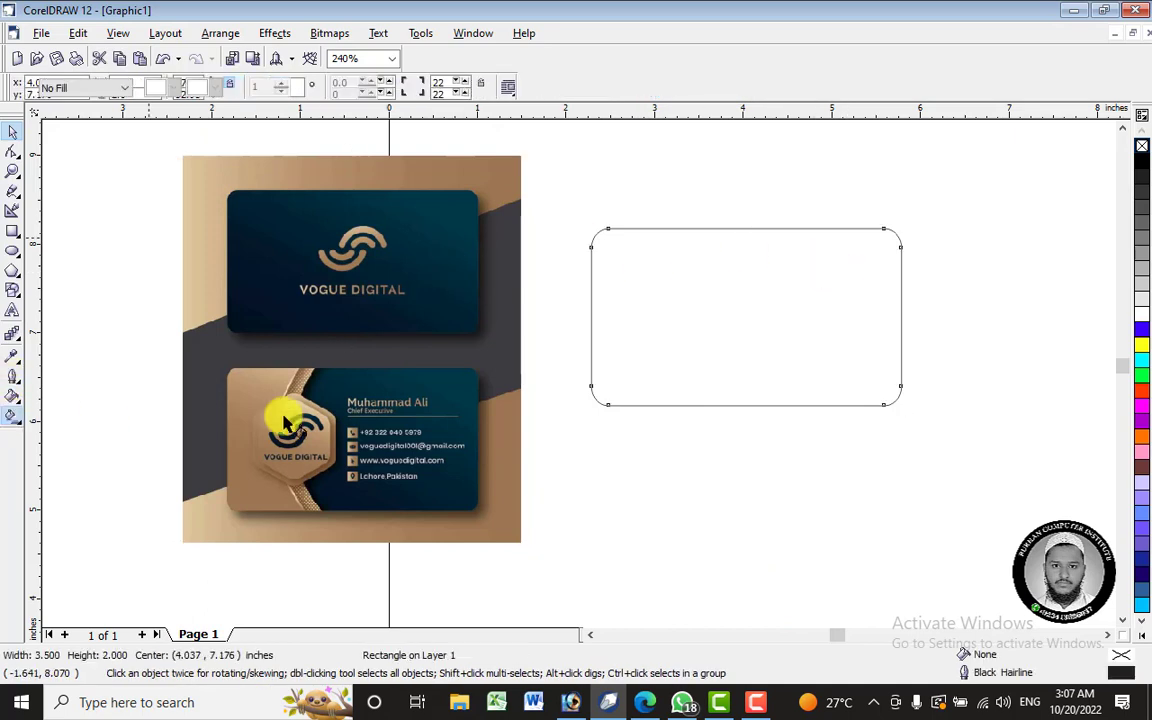
# - Fill the rounded rectangle with a linear gradient from dark navy-purple to dark navy
pyautogui.moveTo(578, 403); pyautogui.dragTo(1036, 186)
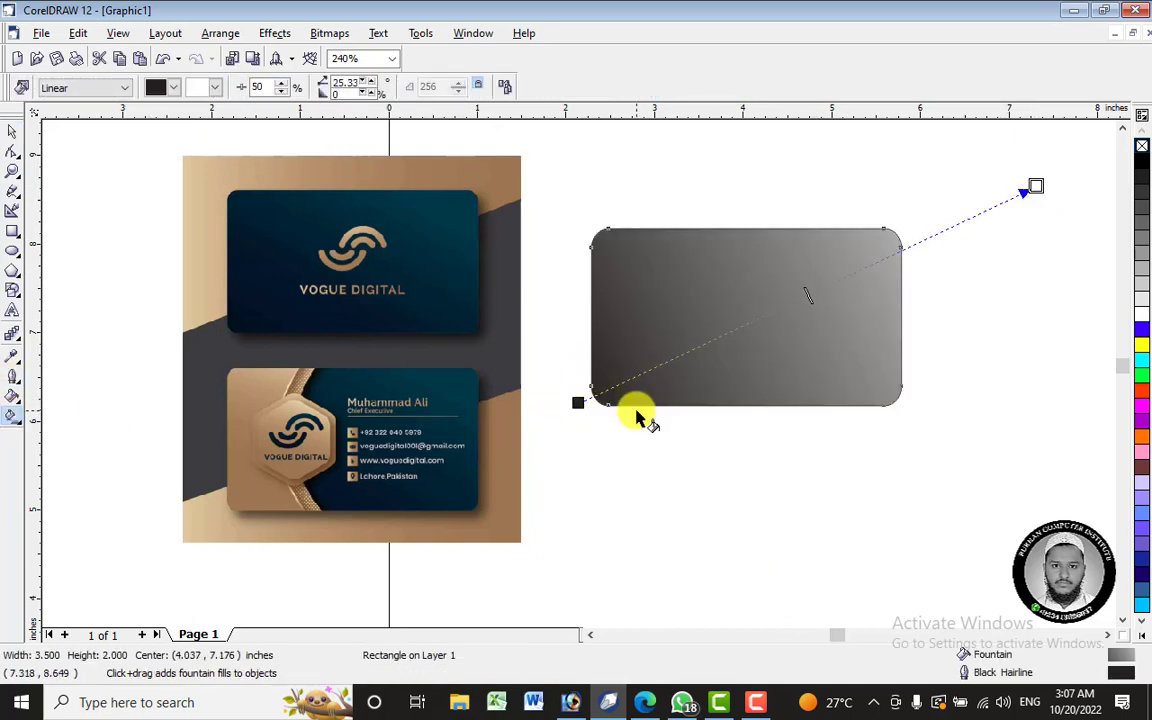
pyautogui.click(578, 402)
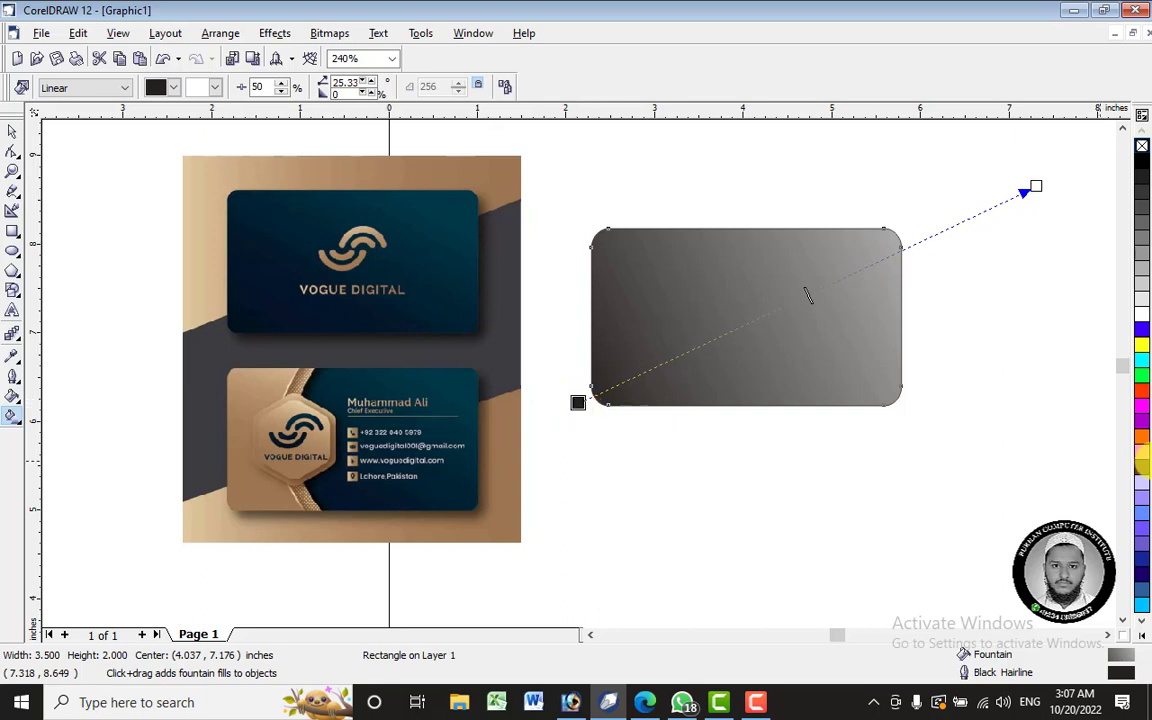
pyautogui.click(1141, 578)
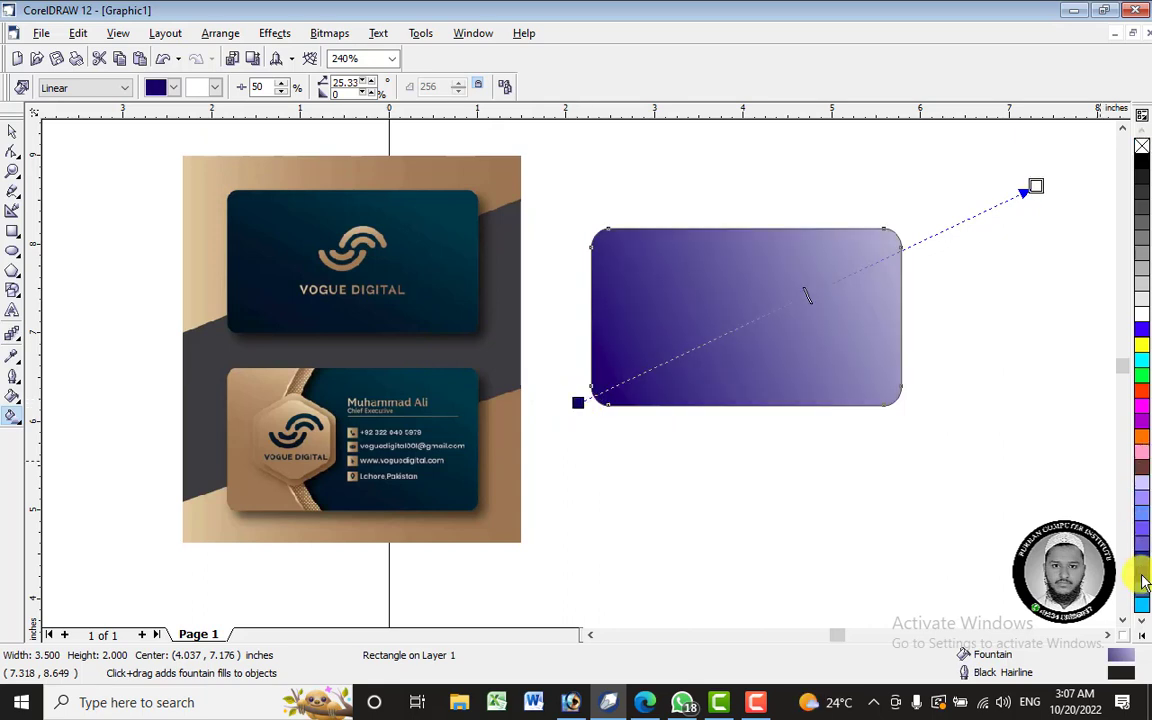
pyautogui.click(1142, 578)
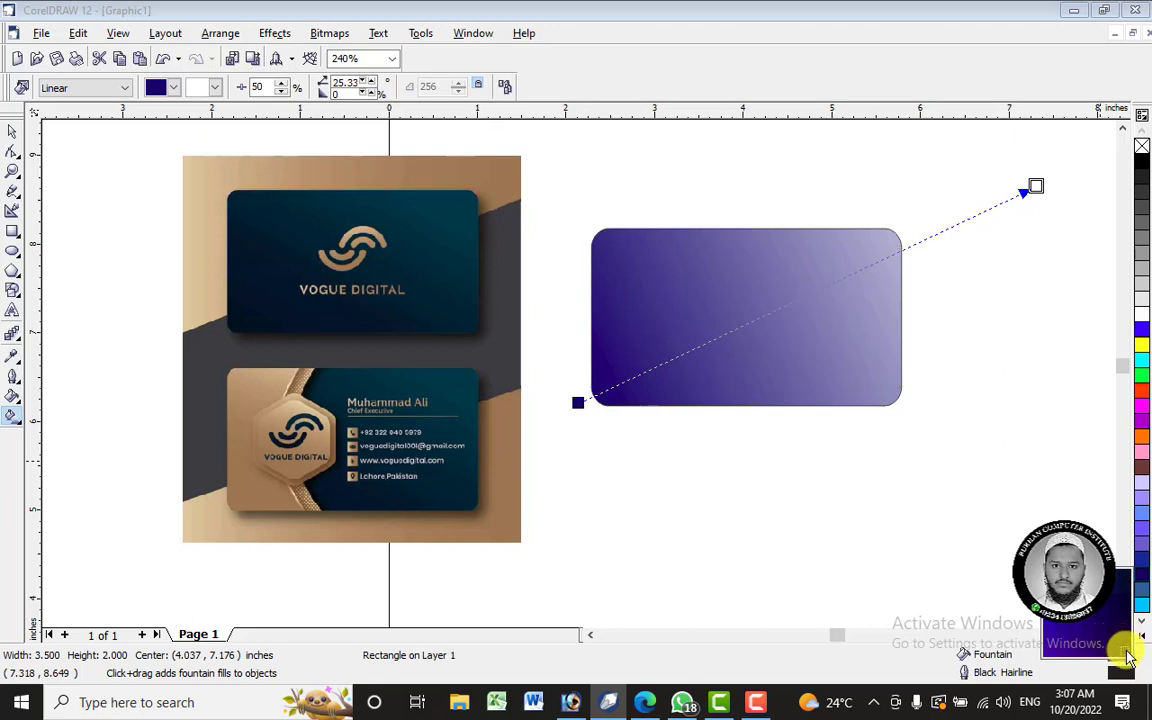
pyautogui.click(1128, 657)
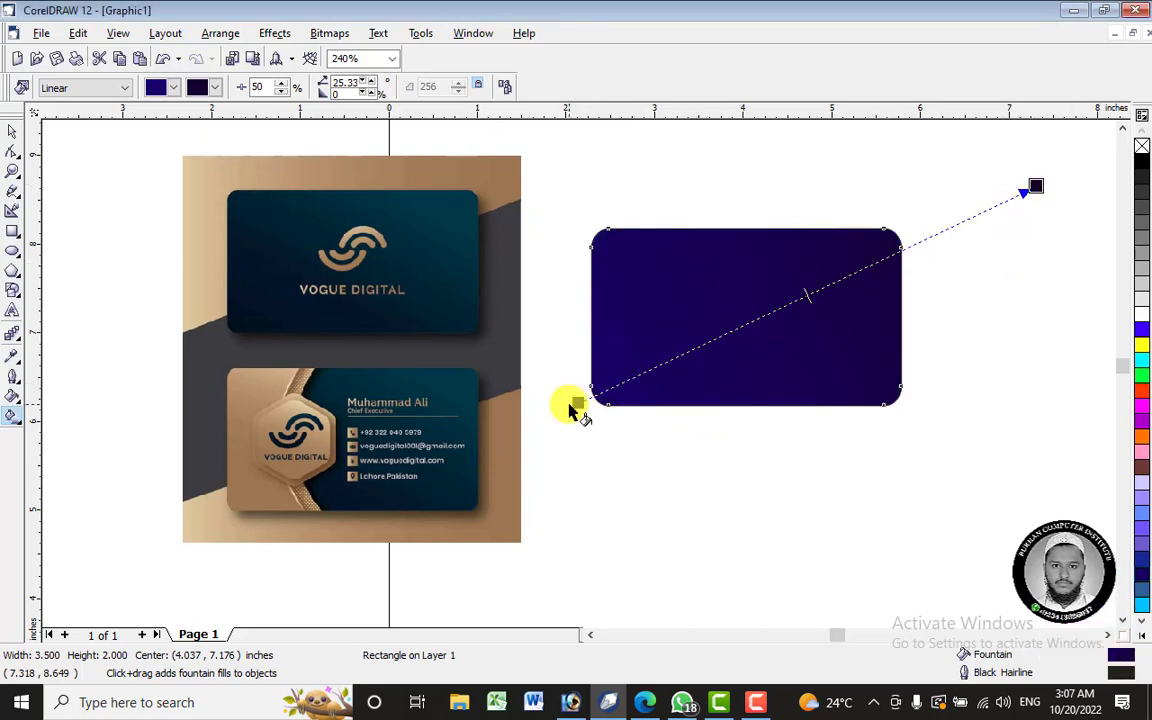
pyautogui.click(577, 401)
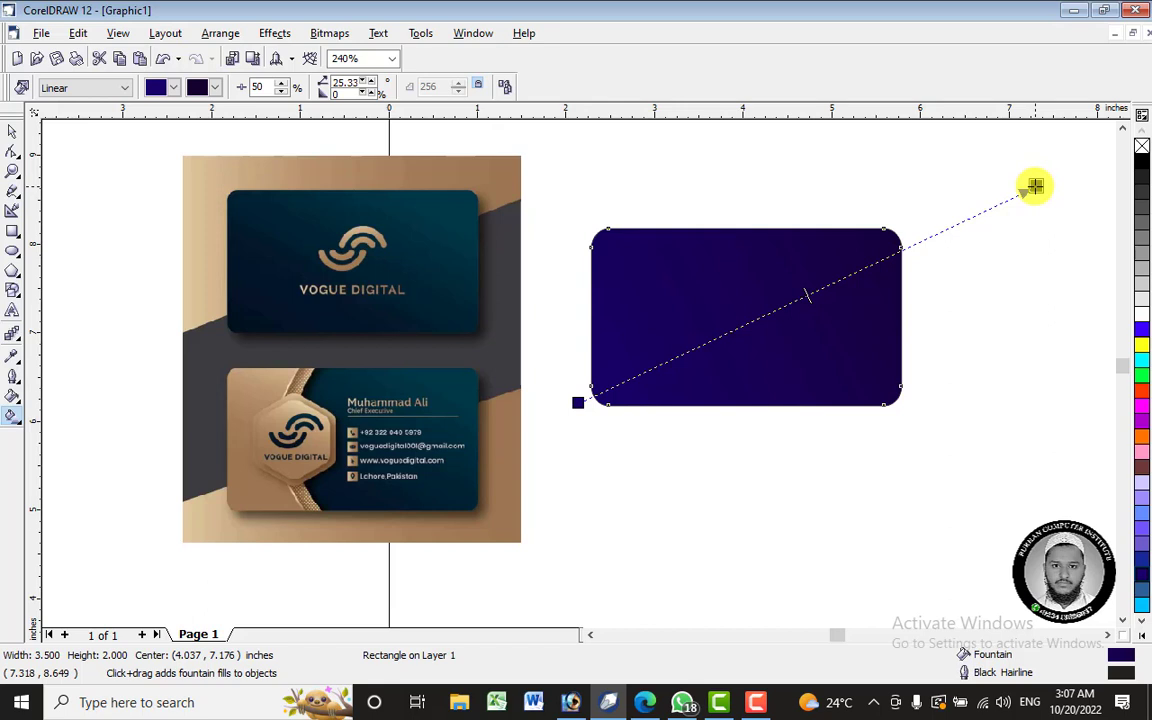
pyautogui.click(578, 403)
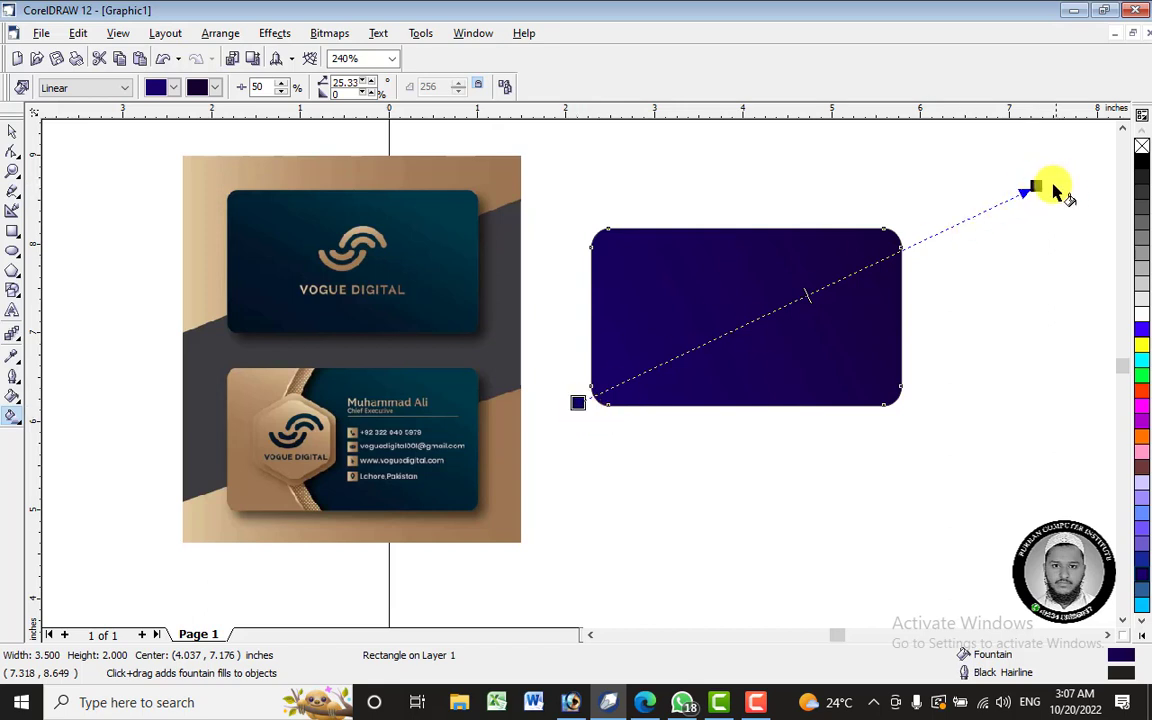
pyautogui.moveTo(1052, 187); pyautogui.dragTo(545, 484)
# - Angle the gradient diagonally and recolour it from brighter blue to dark navy
pyautogui.moveTo(578, 403); pyautogui.dragTo(744, 336)
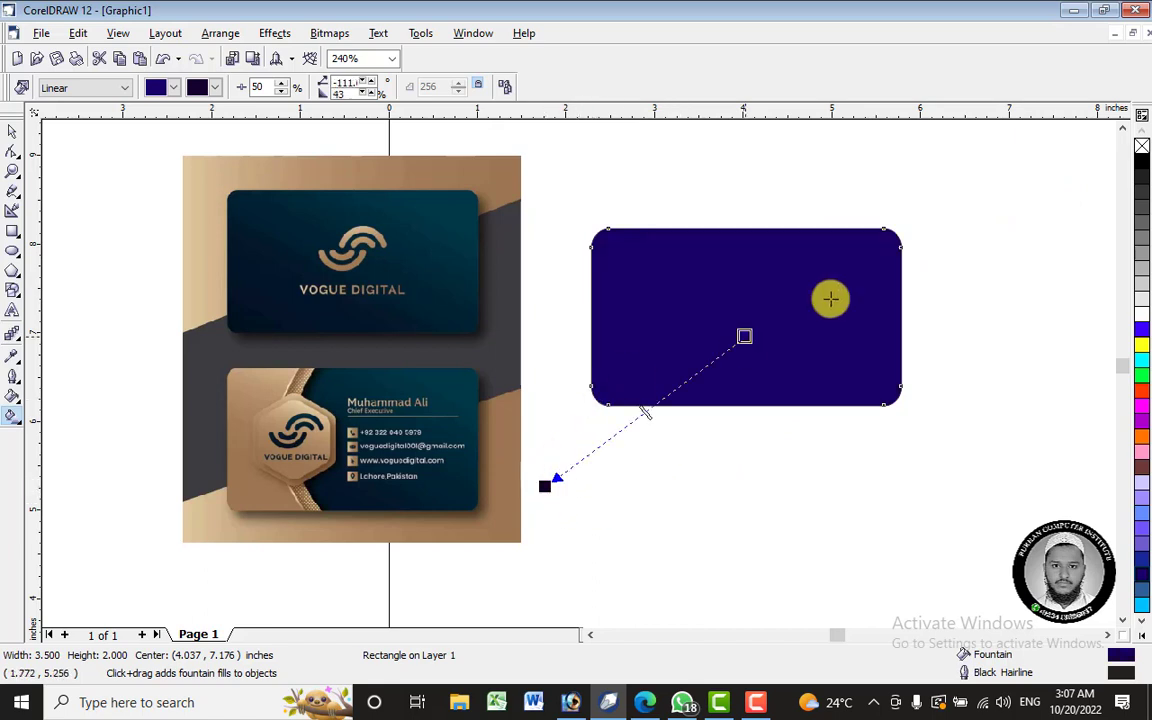
pyautogui.moveTo(830, 298); pyautogui.dragTo(948, 219)
pyautogui.moveTo(555, 478); pyautogui.dragTo(600, 437)
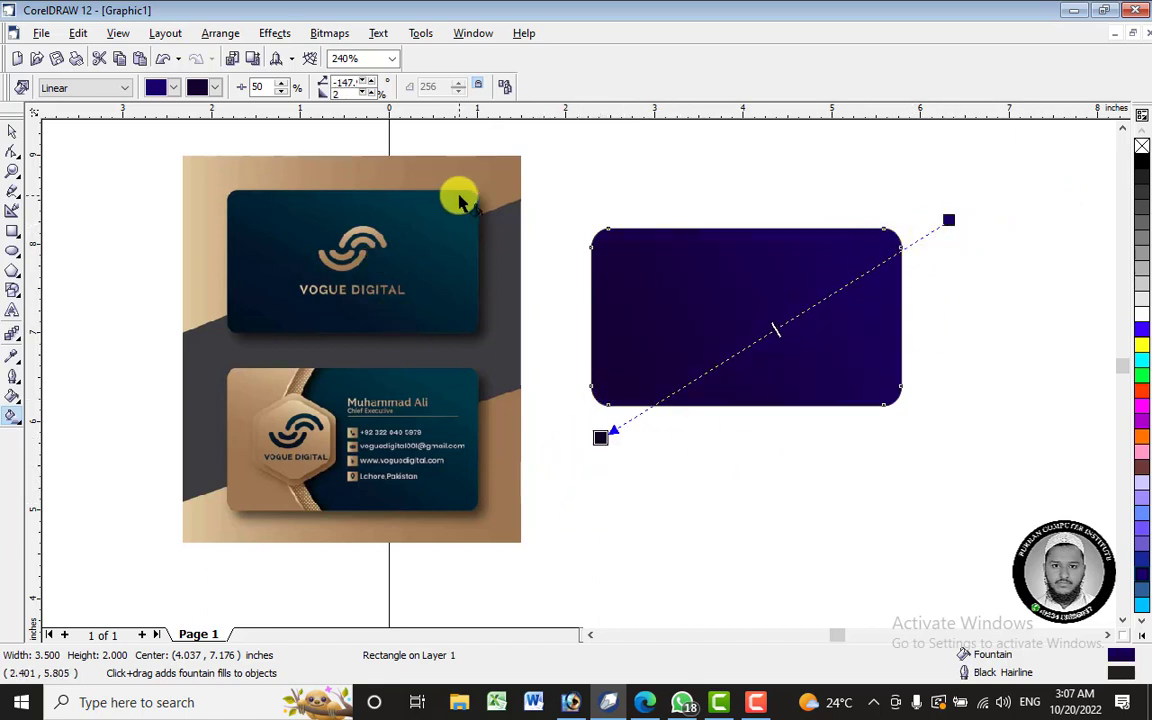
pyautogui.moveTo(948, 219); pyautogui.dragTo(941, 205)
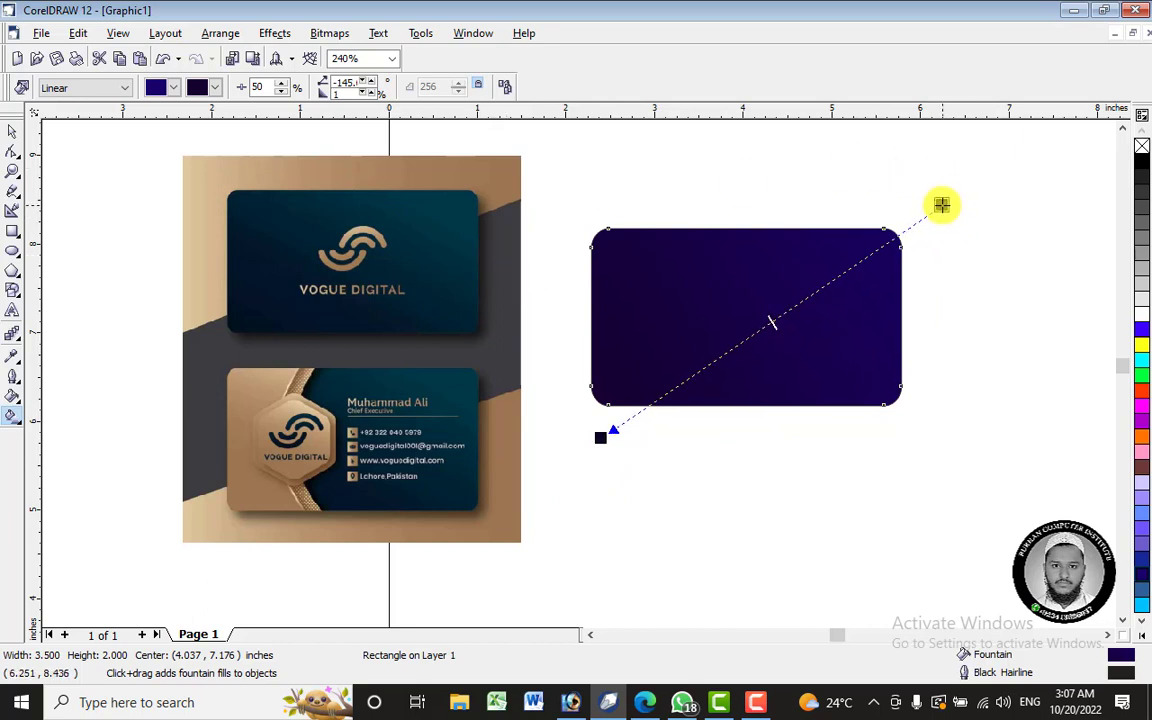
pyautogui.click(1146, 565)
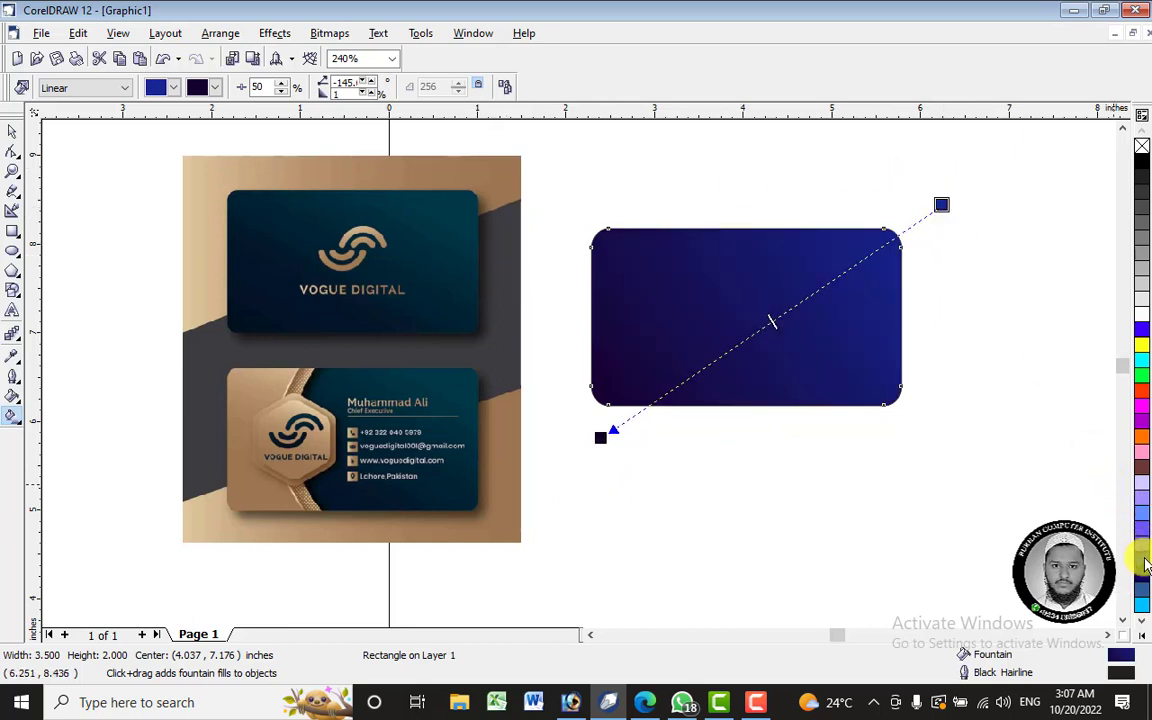
pyautogui.click(1146, 565)
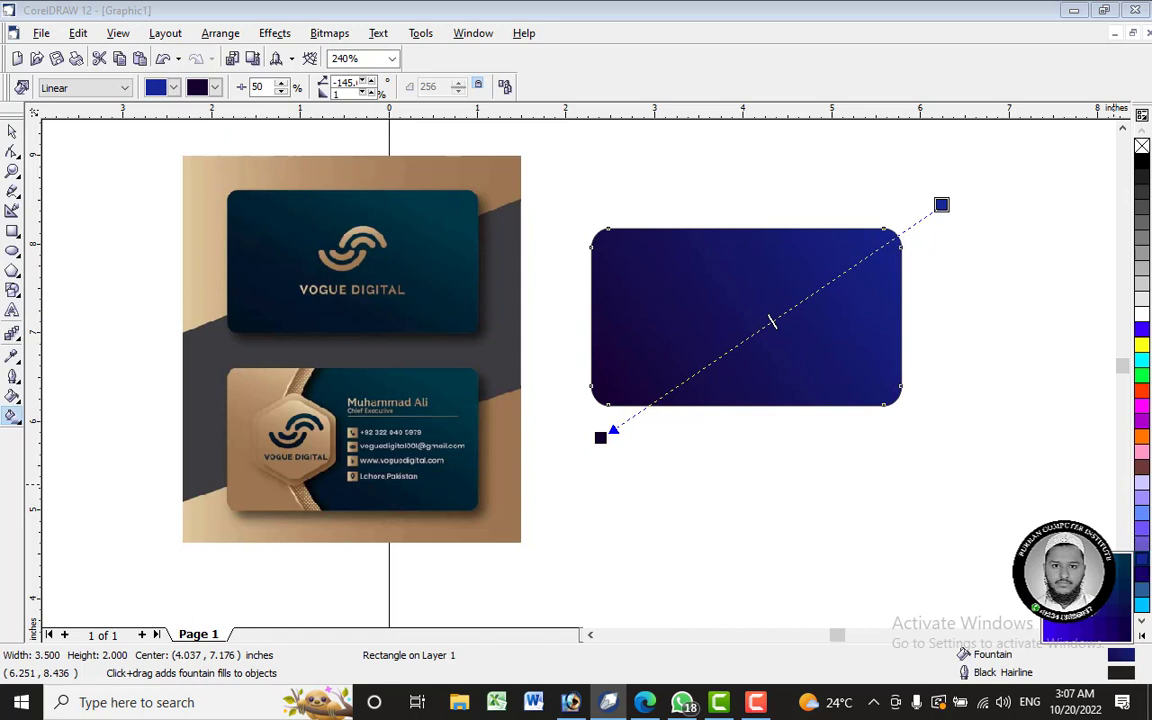
pyautogui.click(1128, 566)
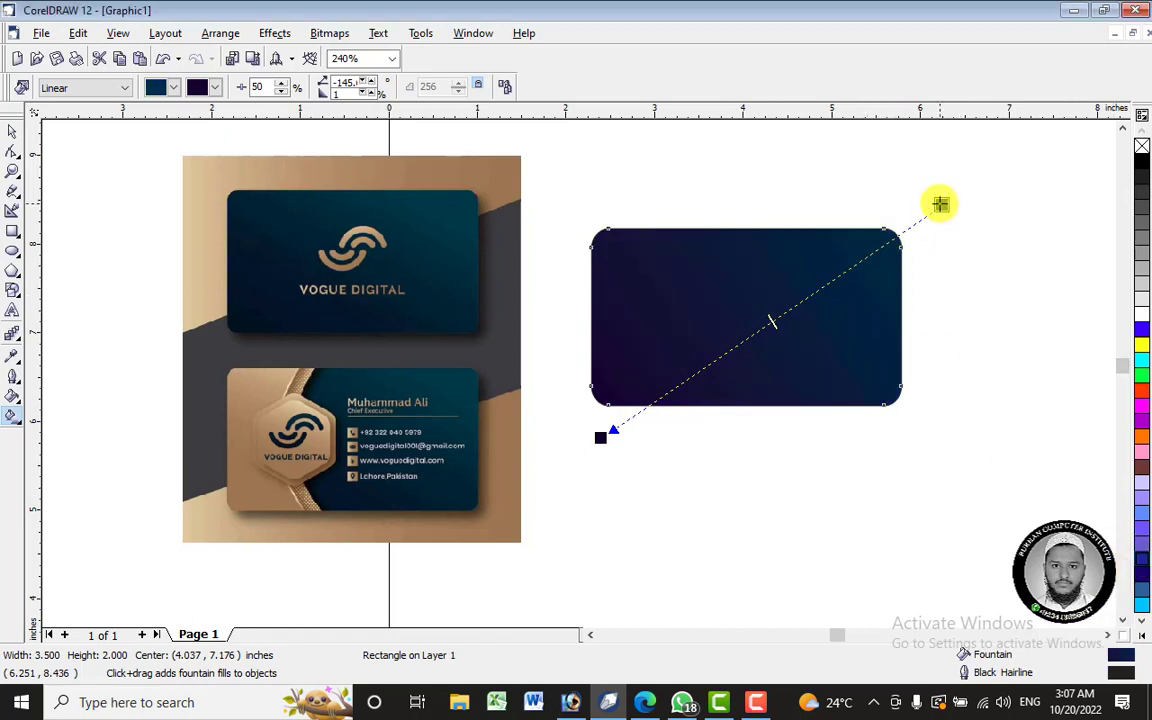
# - Shorten the gradient, anchoring a black end at the card's lower-left corner
pyautogui.moveTo(940, 204); pyautogui.dragTo(767, 296)
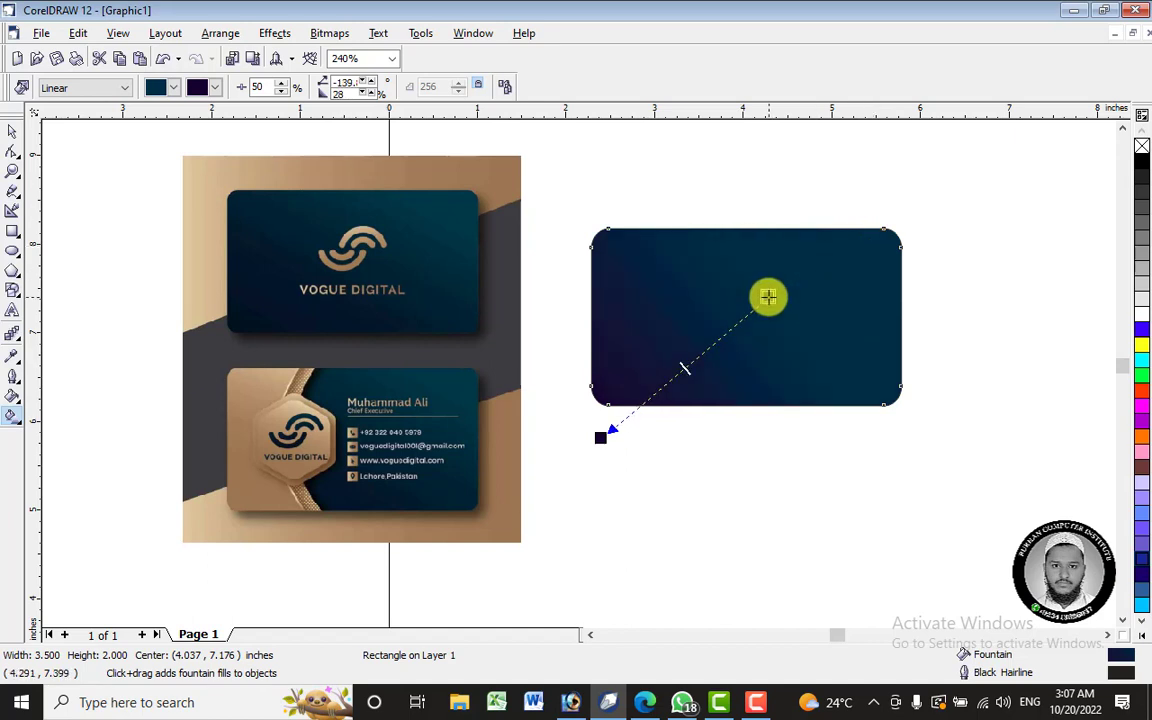
pyautogui.moveTo(600, 437); pyautogui.dragTo(593, 413)
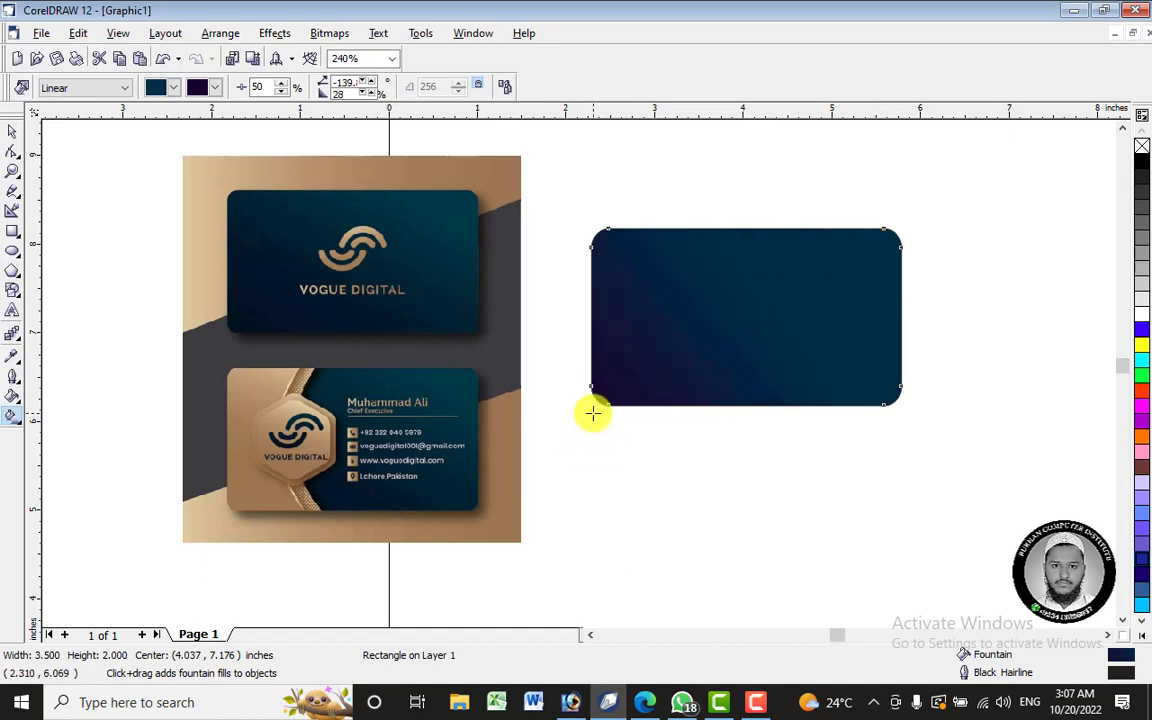
pyautogui.click(1143, 560)
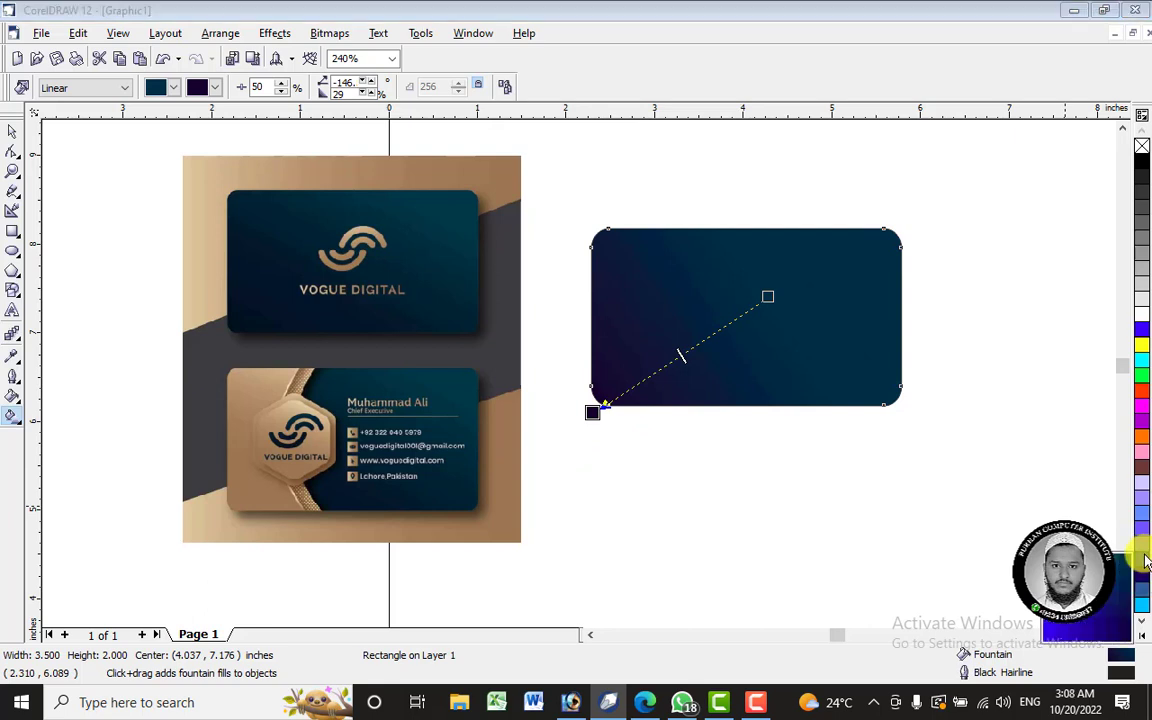
pyautogui.click(1125, 628)
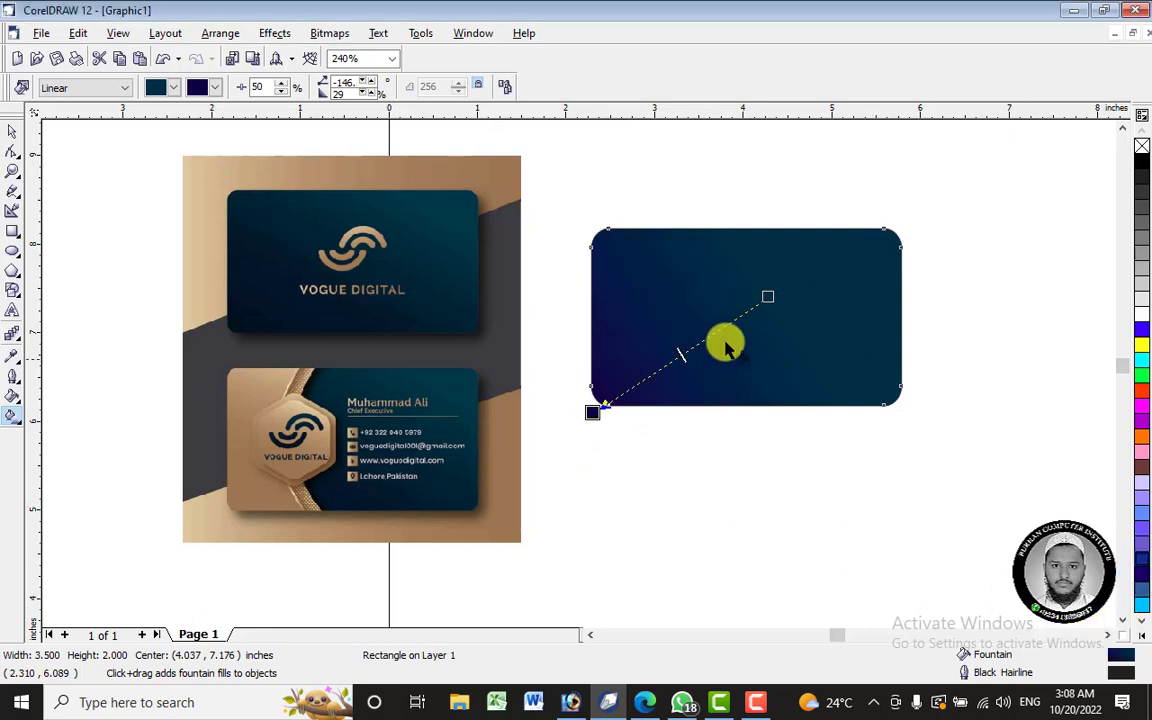
pyautogui.click(1142, 160)
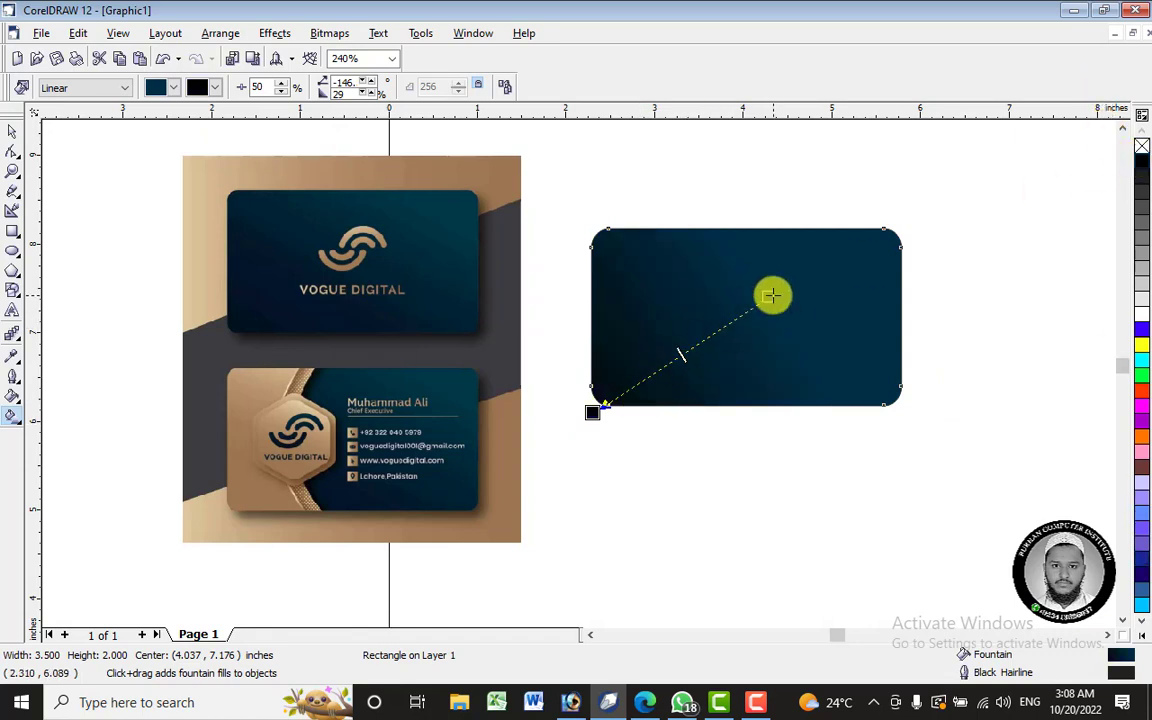
pyautogui.moveTo(769, 296); pyautogui.dragTo(796, 295)
# - Extend the gradient's black end beyond the card's lower-left to soften the fade
pyautogui.scroll(2, 795, 255)
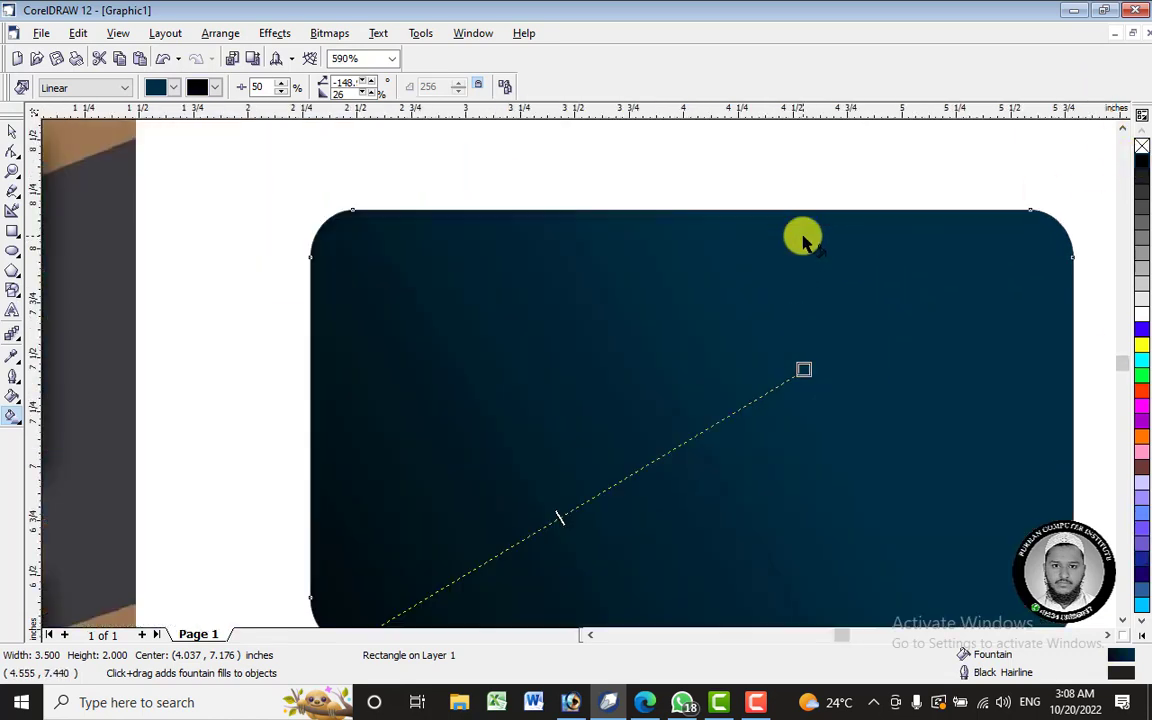
pyautogui.scroll(-3, 805, 240)
pyautogui.scroll(1, 805, 237)
pyautogui.scroll(1, 812, 278)
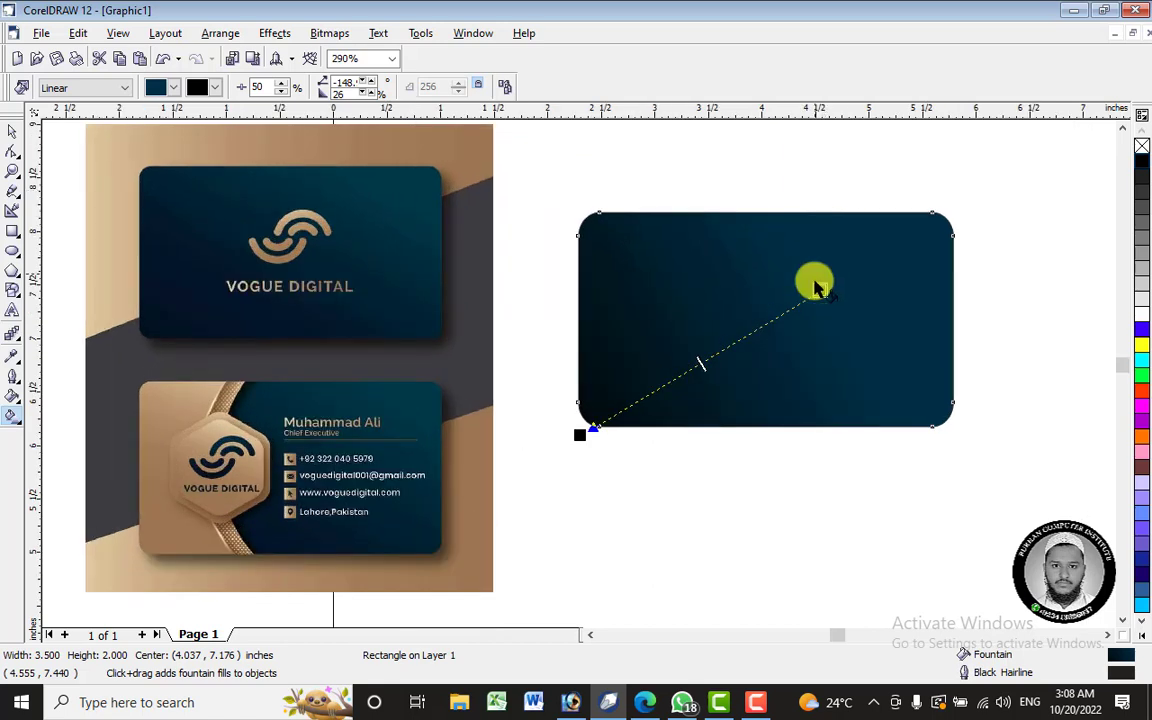
pyautogui.moveTo(581, 432); pyautogui.dragTo(589, 412)
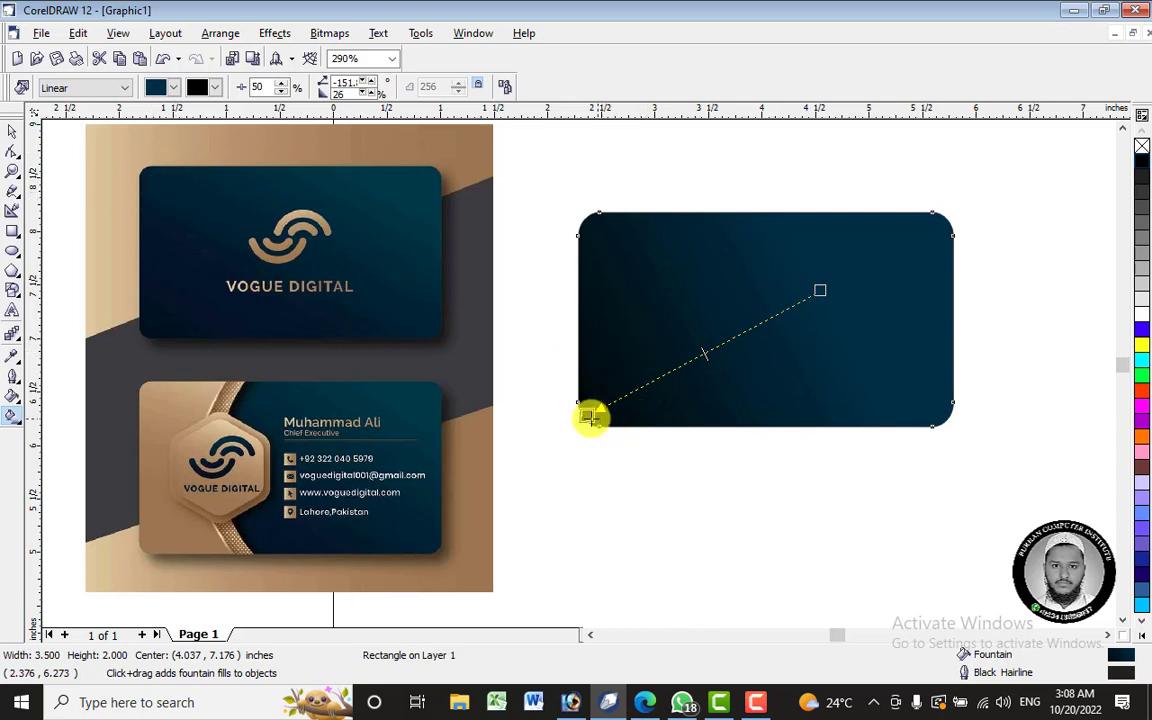
pyautogui.moveTo(584, 414); pyautogui.dragTo(488, 491)
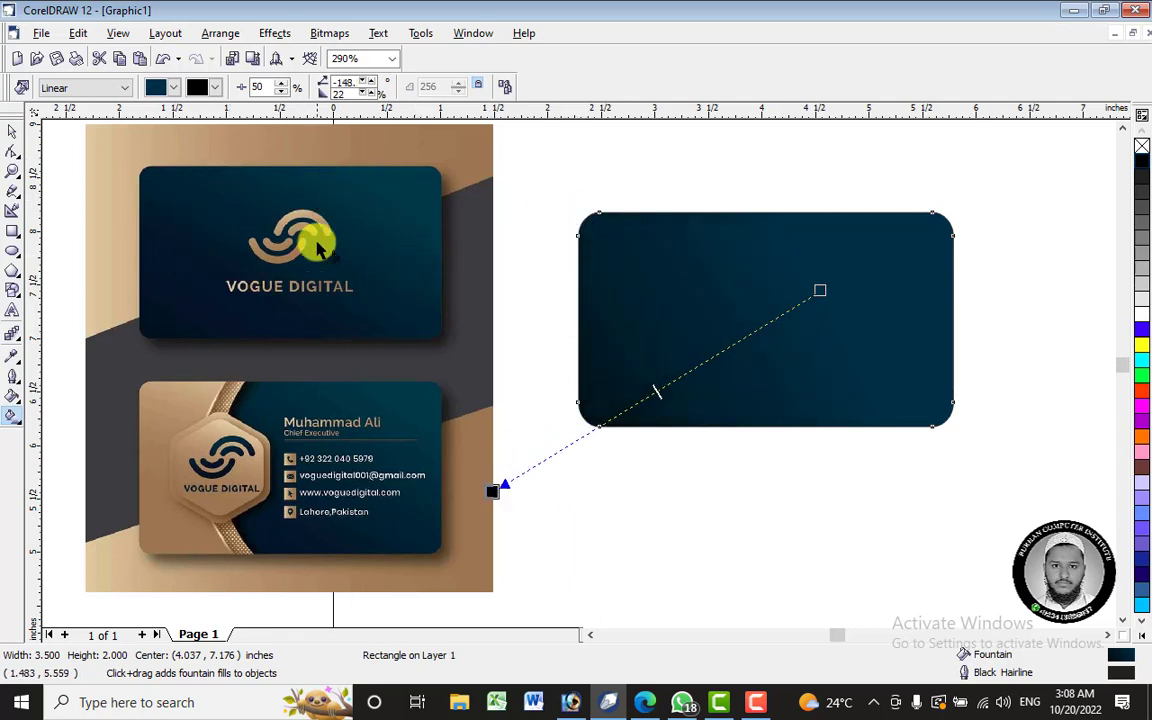
pyautogui.moveTo(821, 290); pyautogui.dragTo(836, 288)
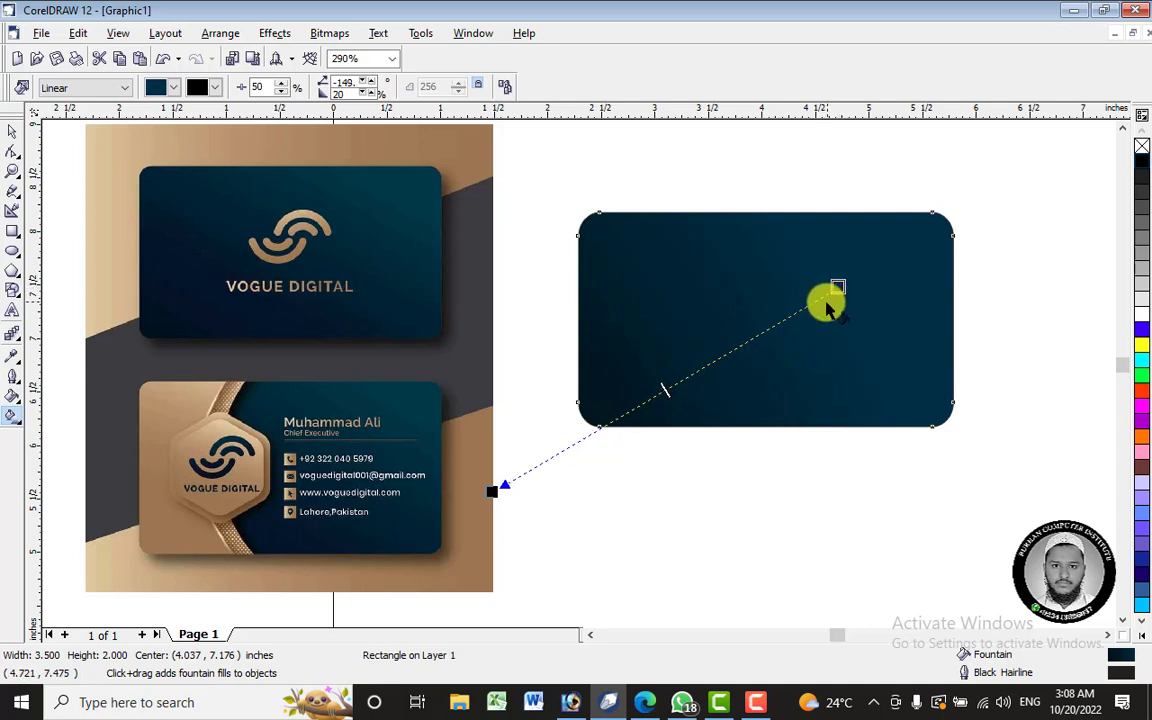
# - Move the card up and to the right on the page
pyautogui.click(12, 131)
pyautogui.click(503, 441)
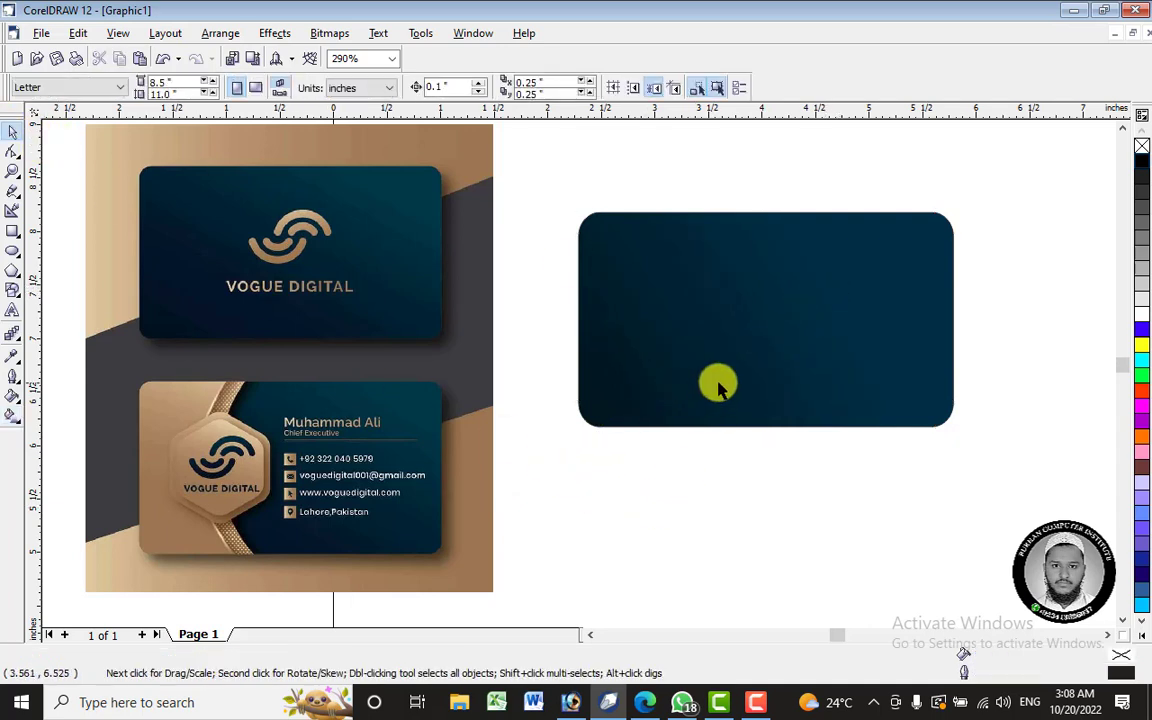
pyautogui.moveTo(715, 383); pyautogui.dragTo(760, 300)
pyautogui.click(733, 478)
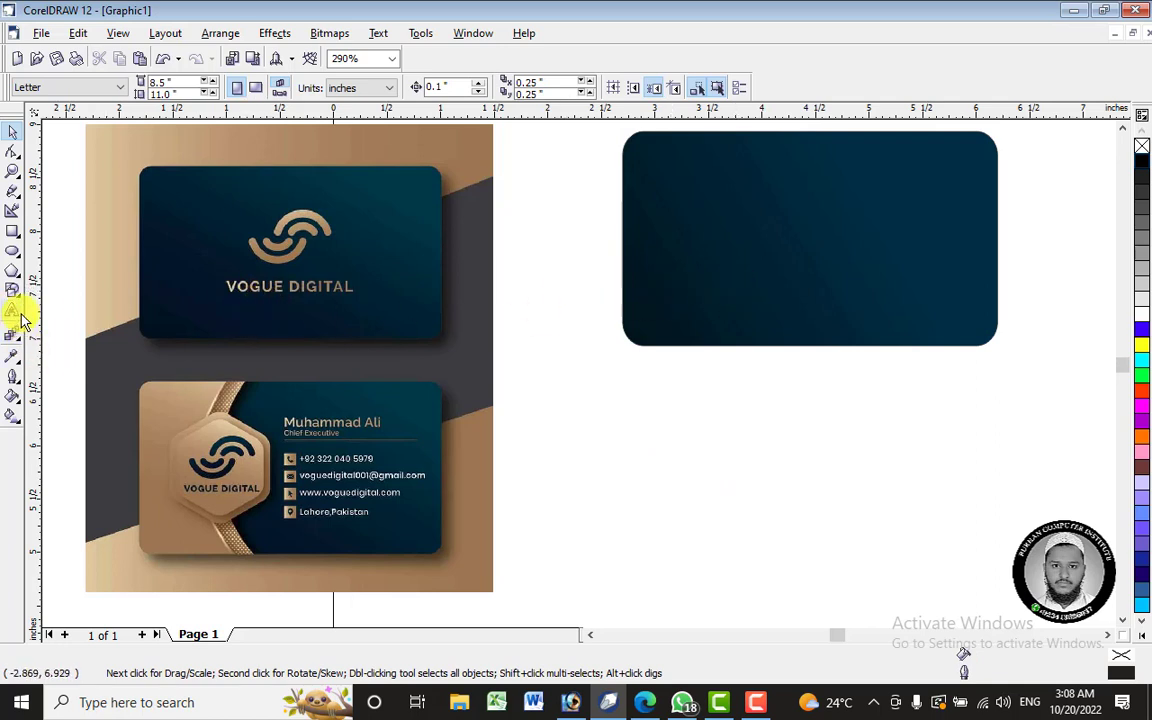
# - Type the cardholder's name as artistic text on the card and select it
pyautogui.press('F8')
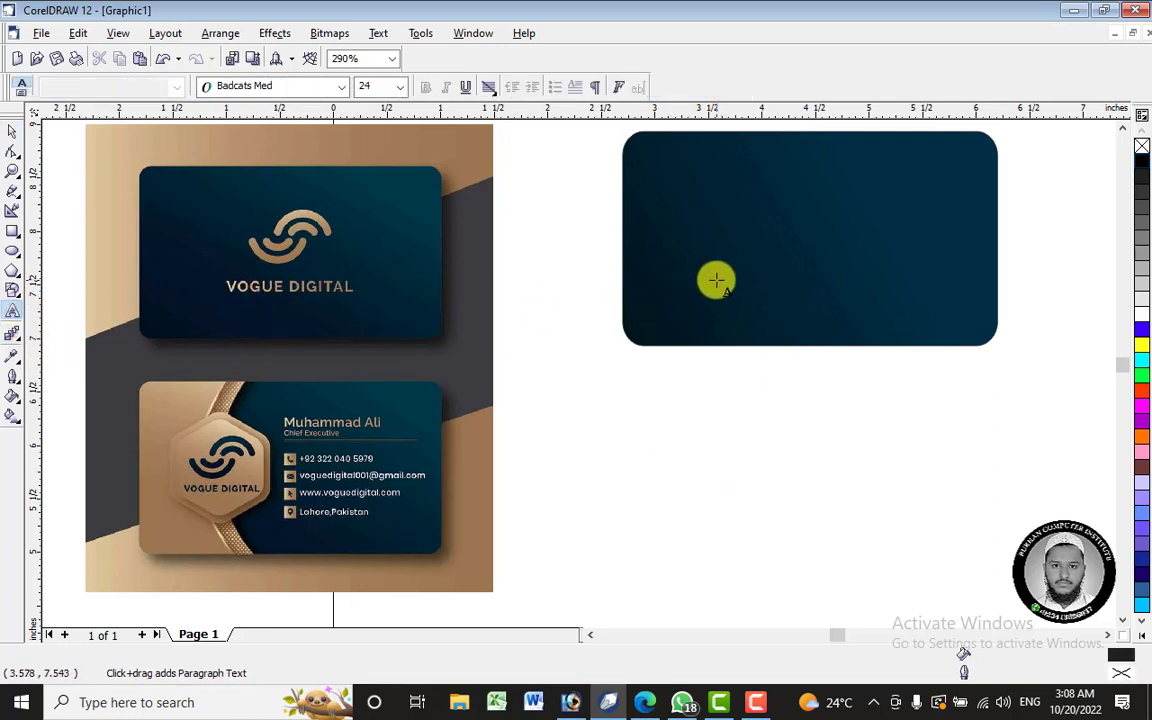
pyautogui.click(716, 281)
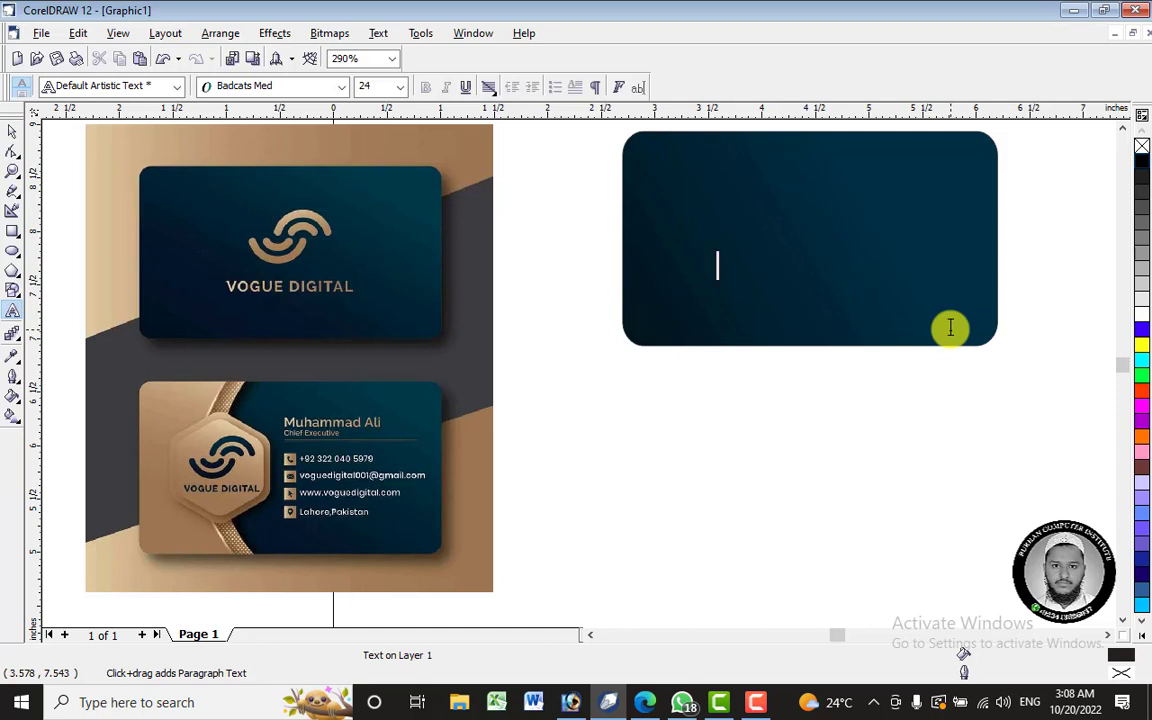
pyautogui.write('V')
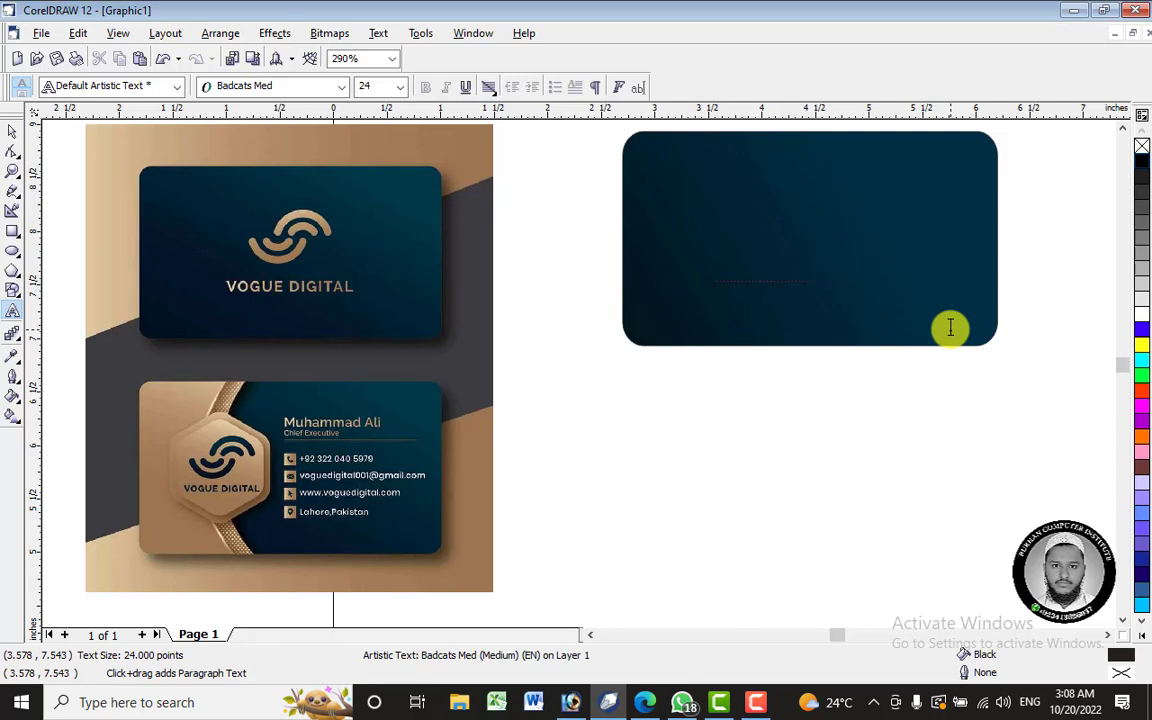
pyautogui.hotkey('ctrl', 'a')
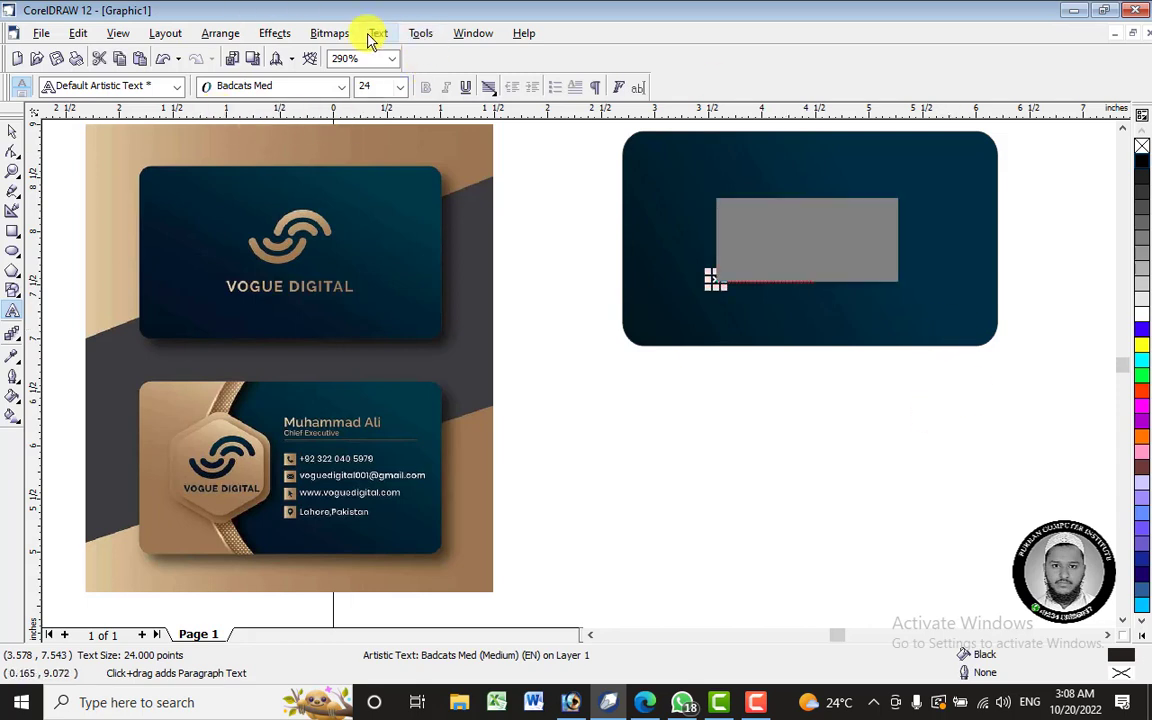
# - Choose Badcats Med in the font list, dismissing the default text settings prompt
pyautogui.click(378, 33)
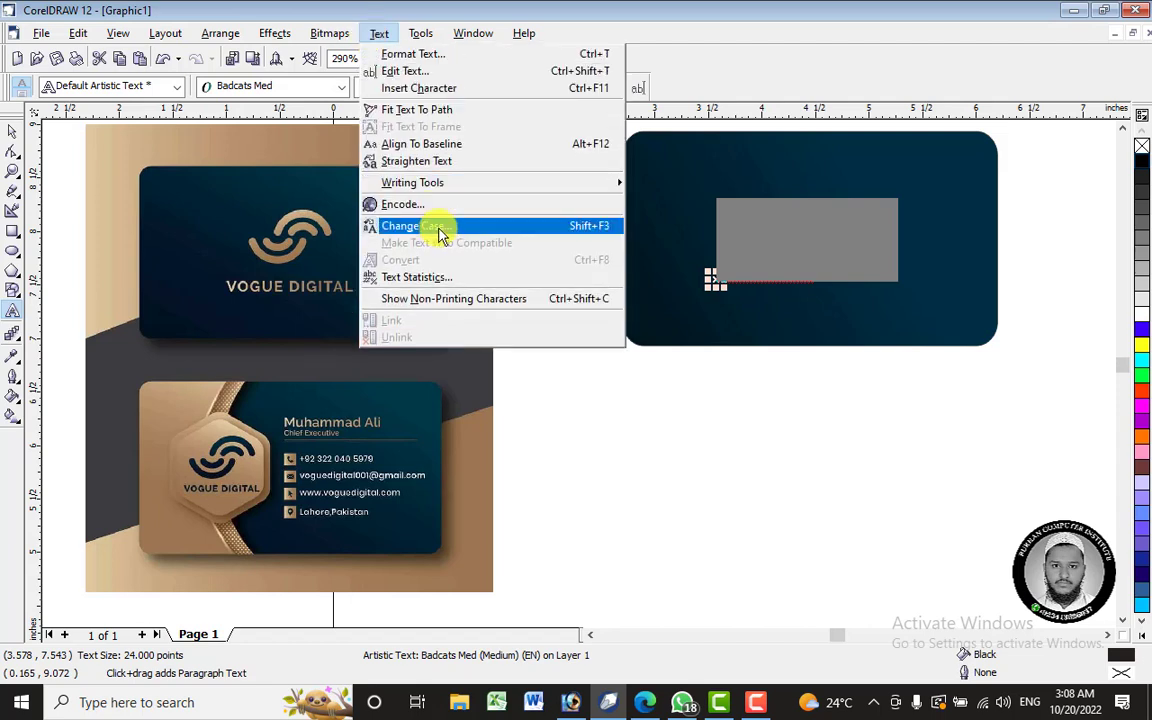
pyautogui.click(812, 254)
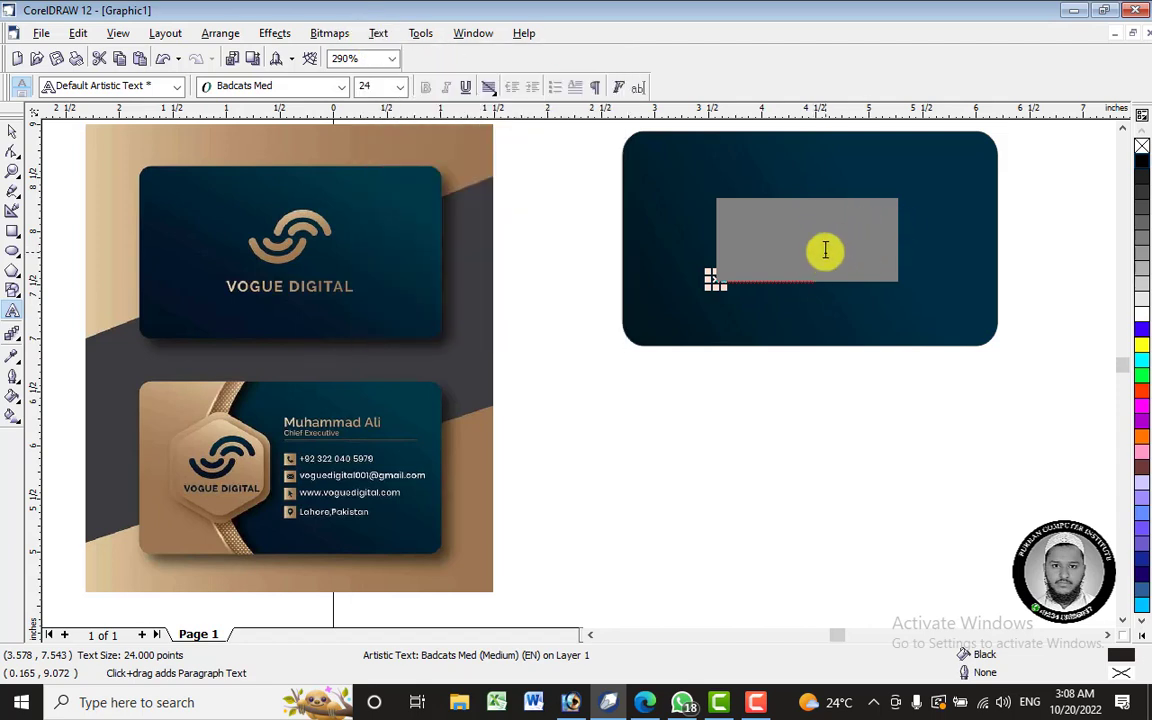
pyautogui.click(825, 250)
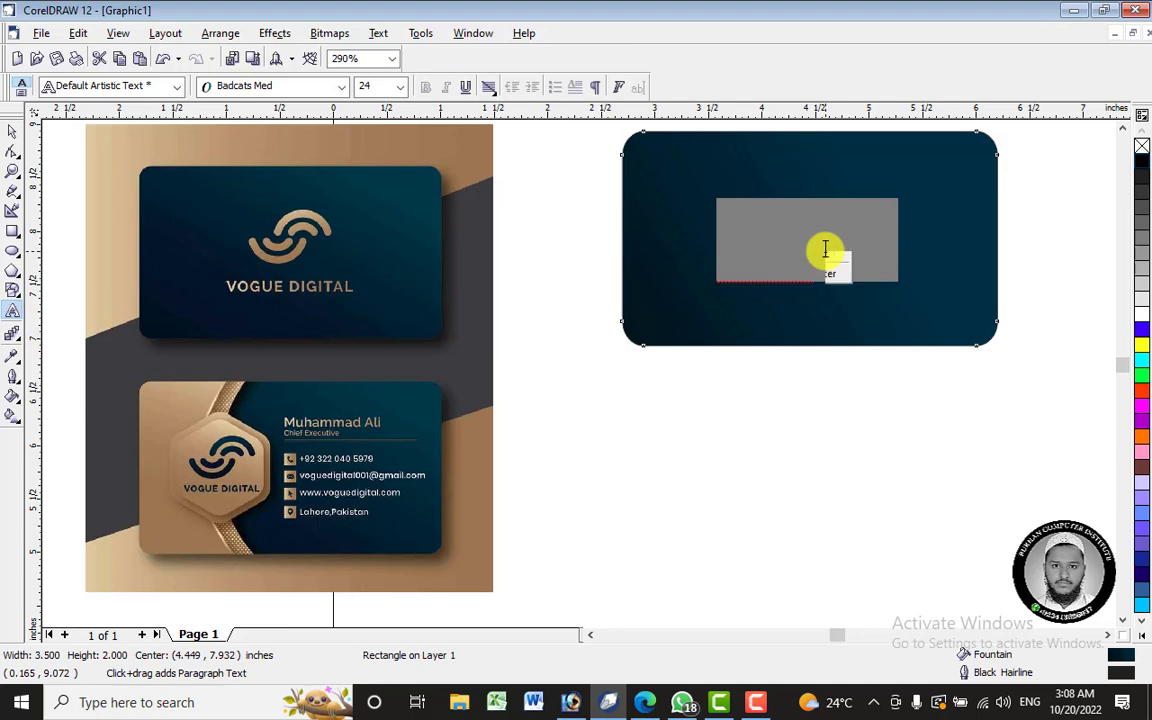
pyautogui.rightClick(825, 250)
pyautogui.moveTo(920, 345)
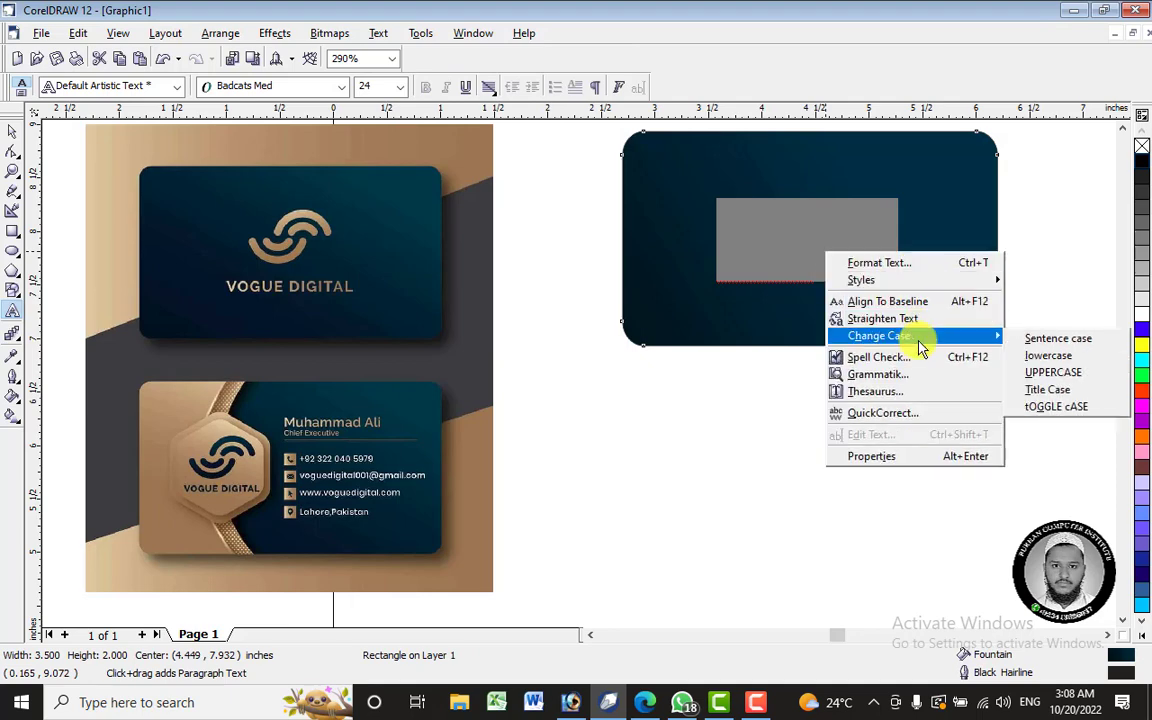
pyautogui.click(296, 88)
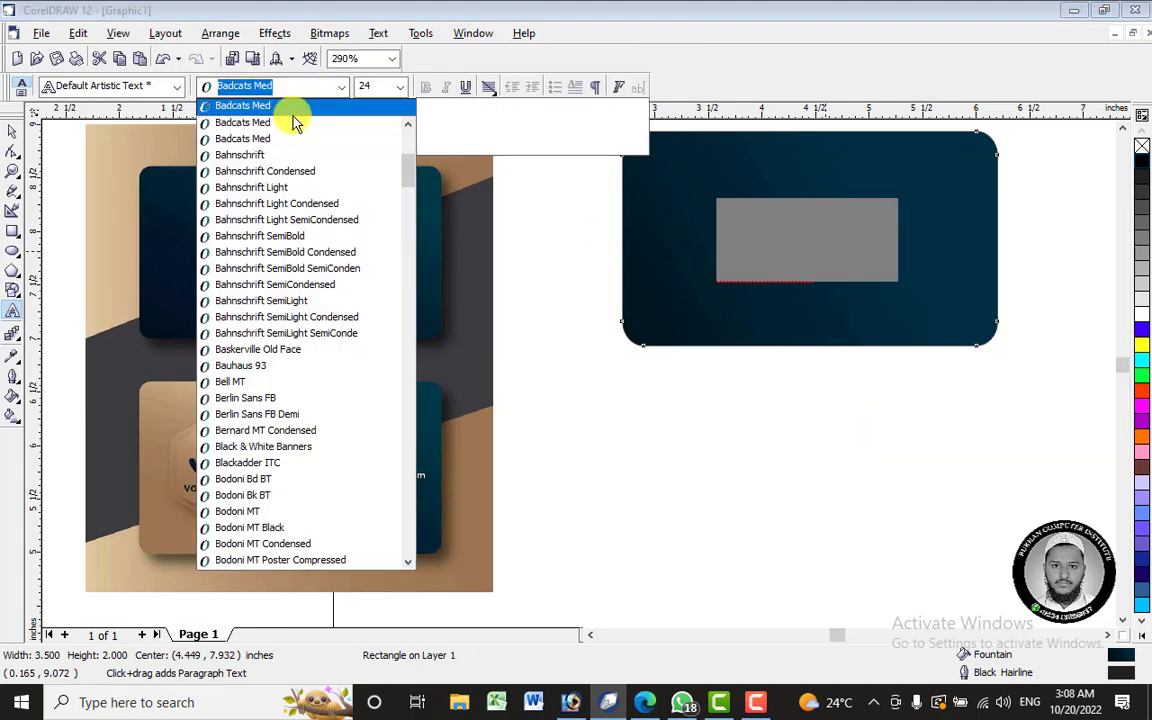
pyautogui.click(296, 147)
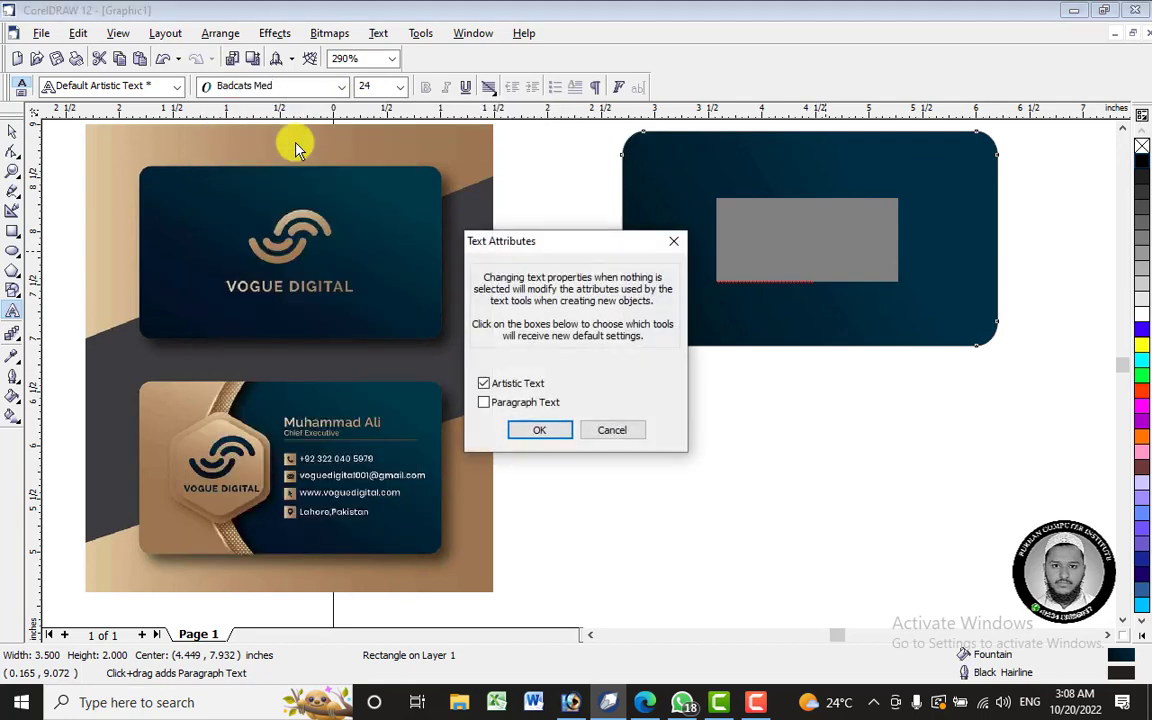
pyautogui.click(618, 426)
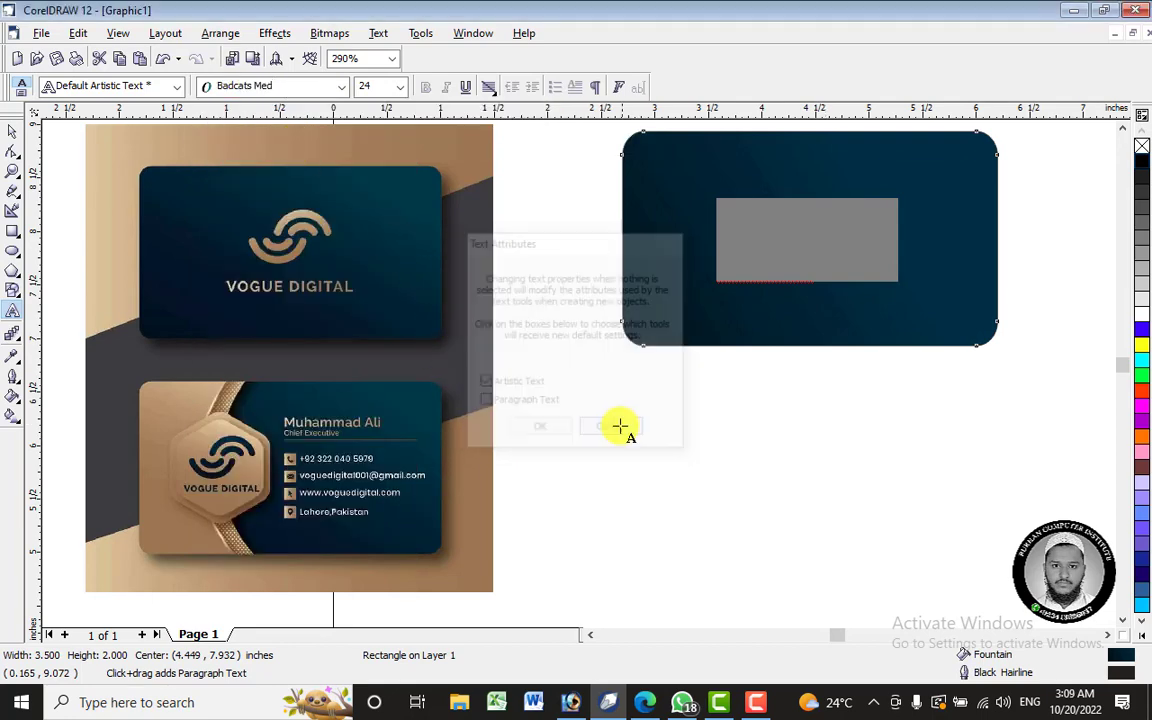
# - Reselect the whole name and apply the Badcats Med script font at 24 pt
pyautogui.click(820, 243)
pyautogui.hotkey('ctrl', 'a')
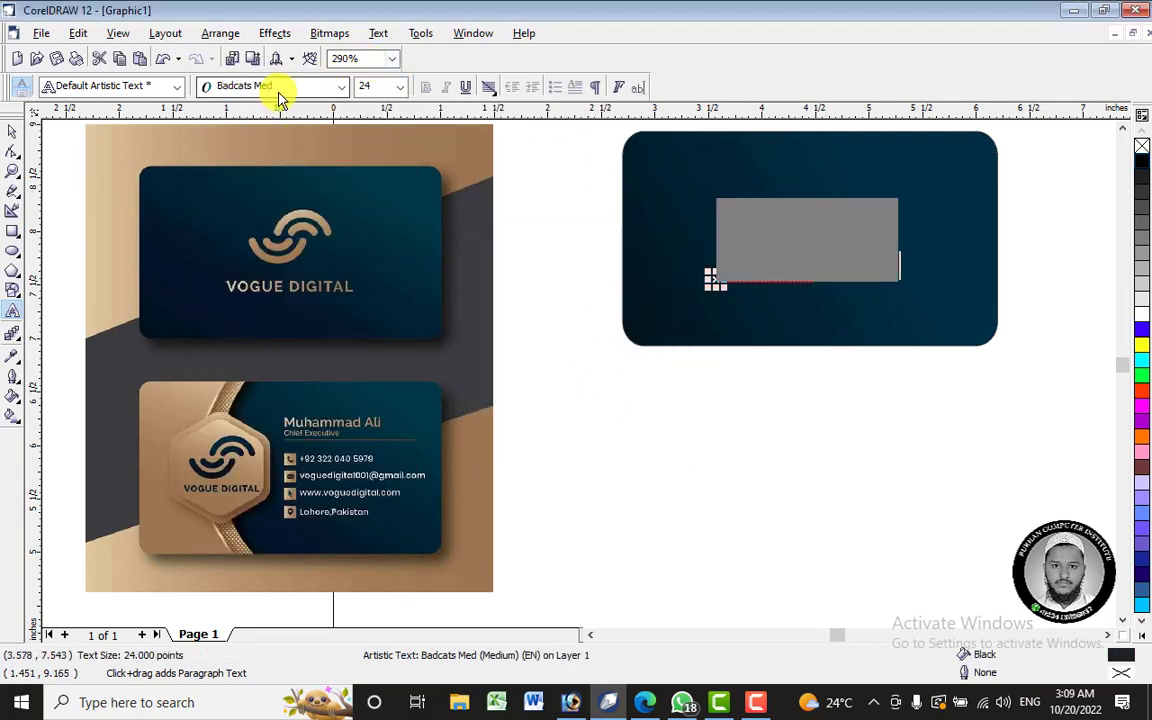
pyautogui.click(280, 100)
pyautogui.click(283, 121)
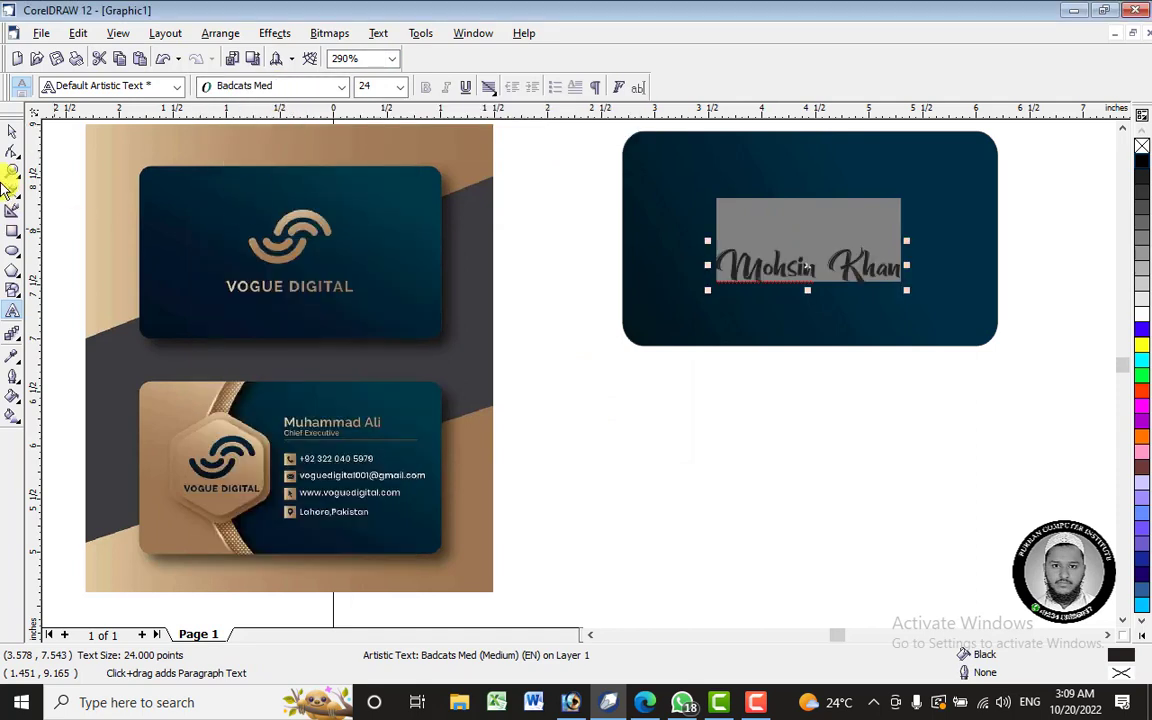
# - Move the name higher on the card and give it a white fill
pyautogui.click(13, 138)
pyautogui.click(815, 270)
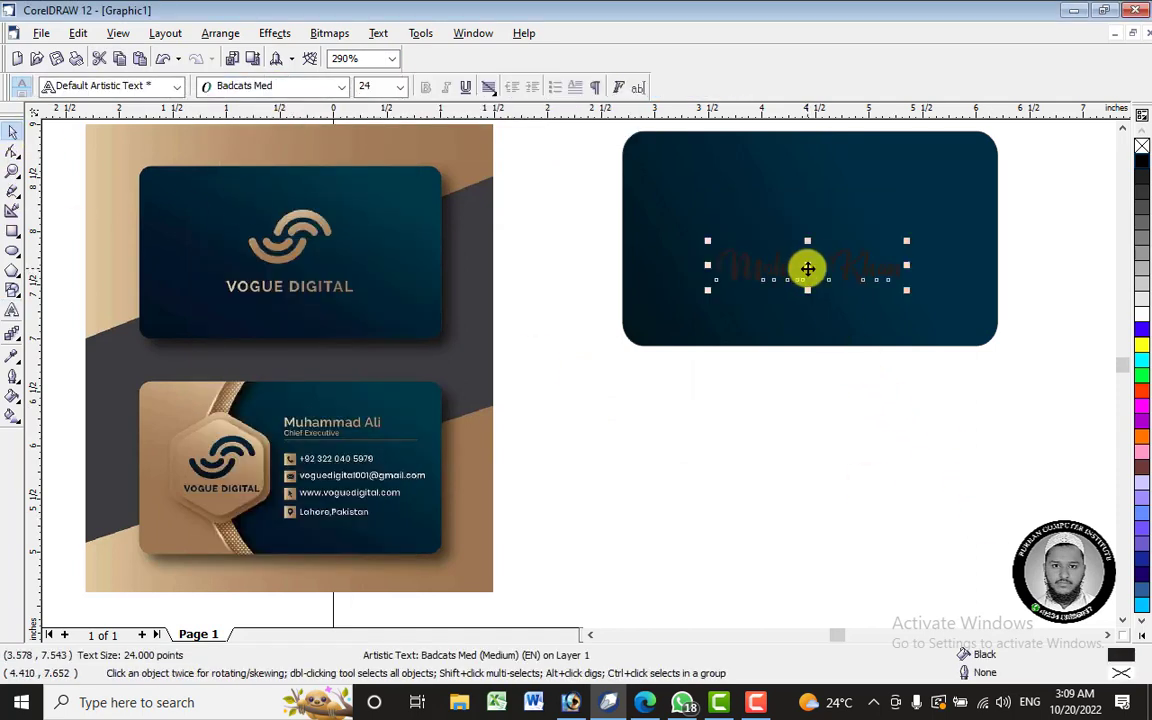
pyautogui.moveTo(806, 268); pyautogui.dragTo(808, 240)
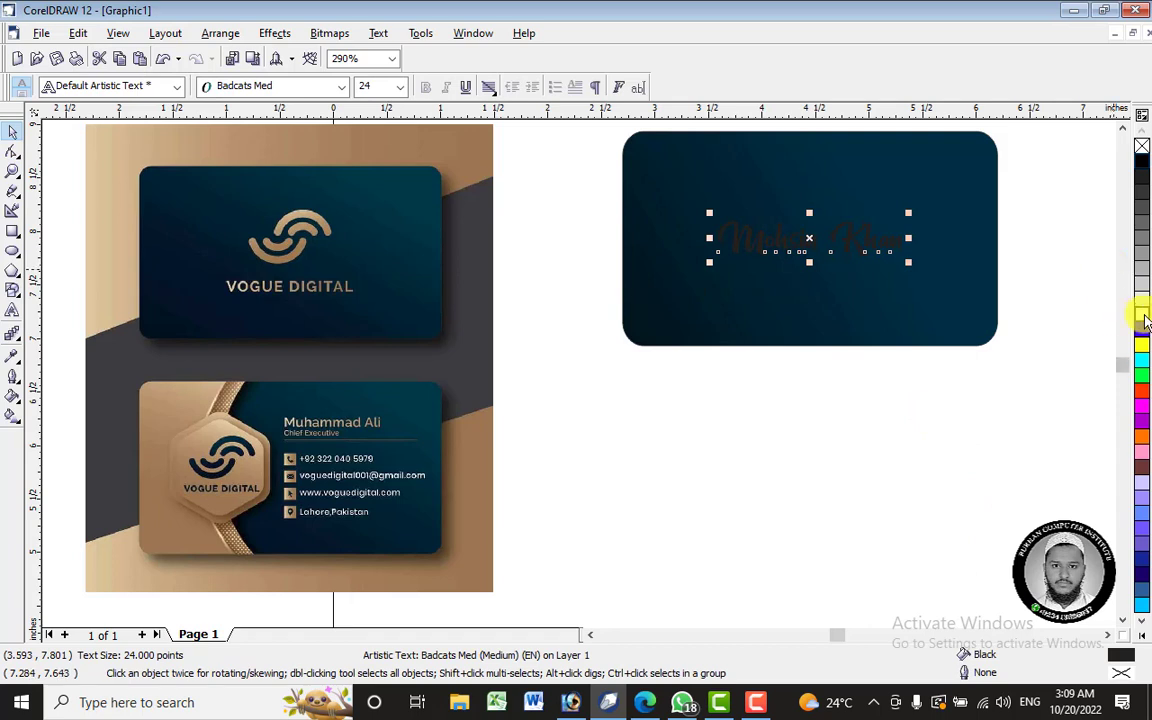
pyautogui.click(1142, 315)
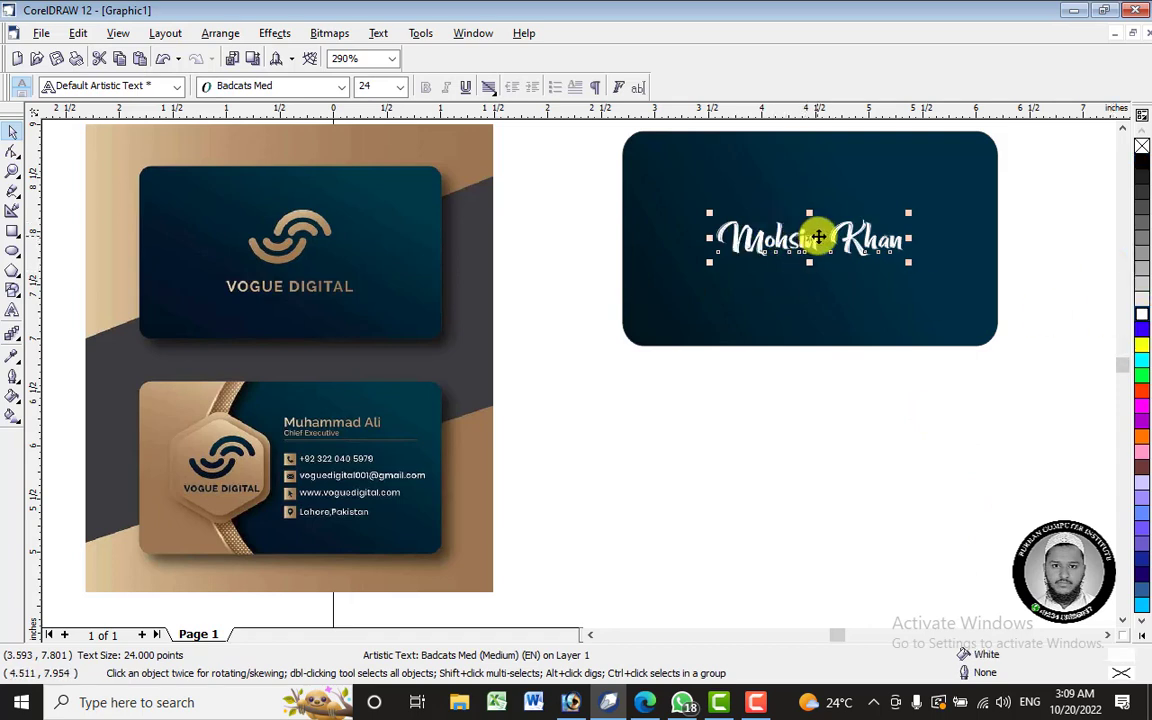
pyautogui.moveTo(809, 238); pyautogui.dragTo(803, 252)
# - Reopen the name in the Text tool with all its letters selected
pyautogui.click(828, 413)
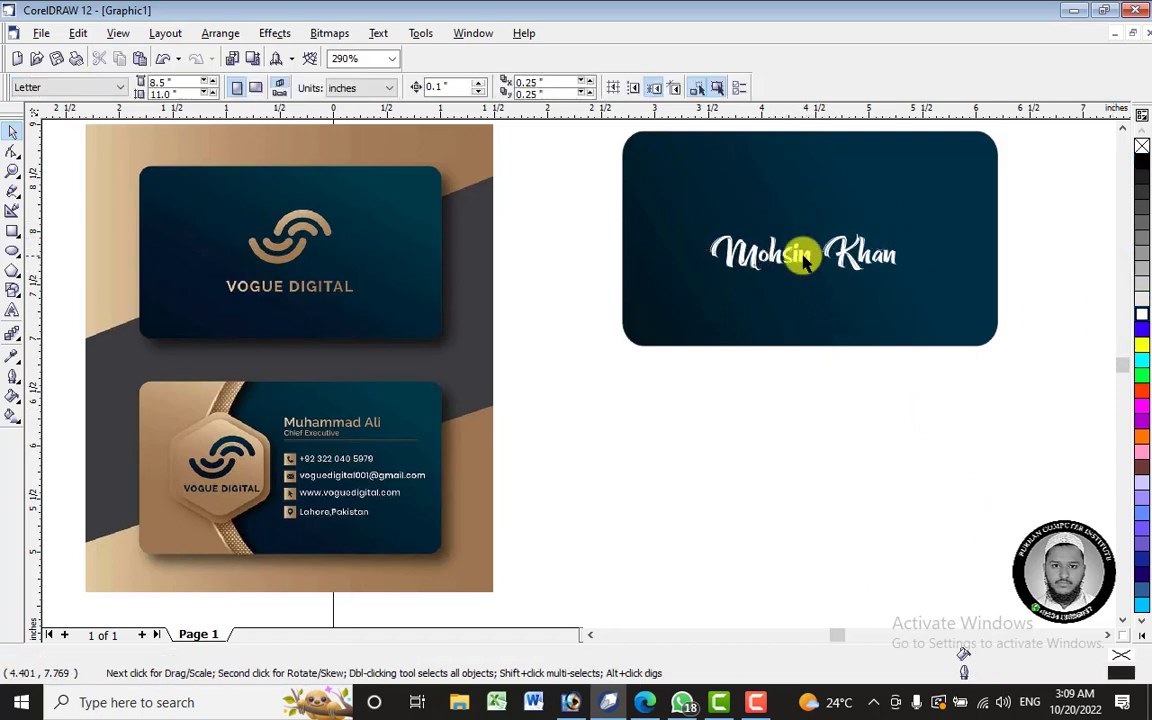
pyautogui.click(797, 253)
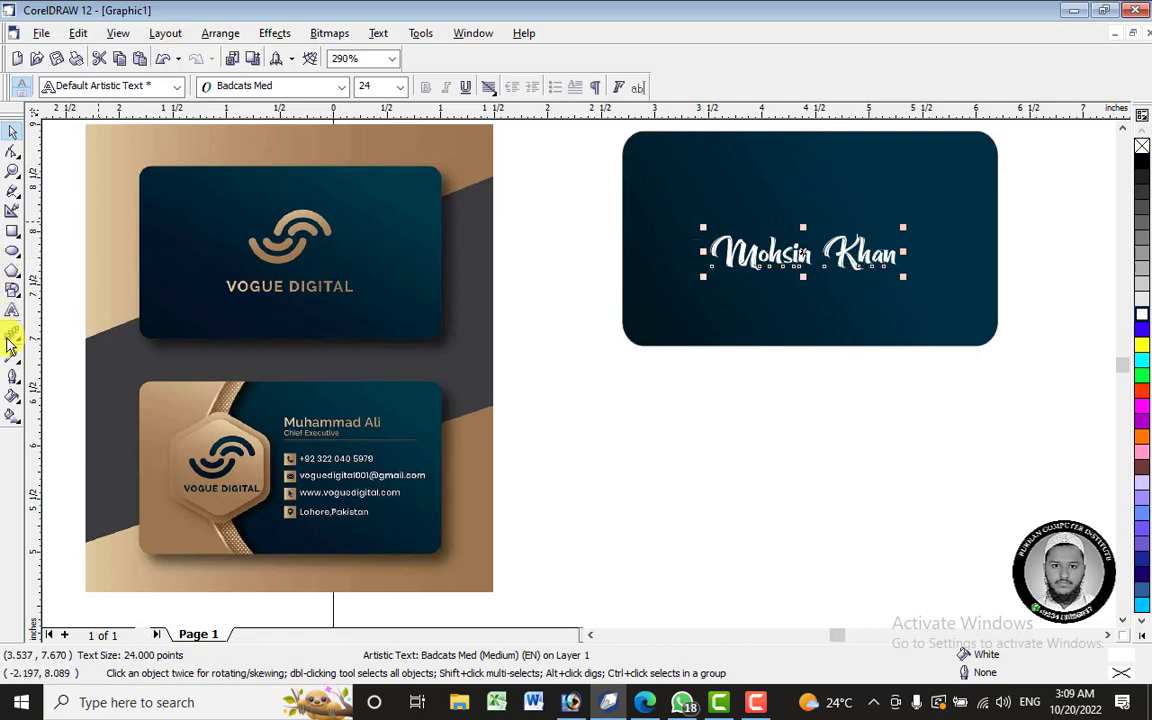
pyautogui.click(15, 312)
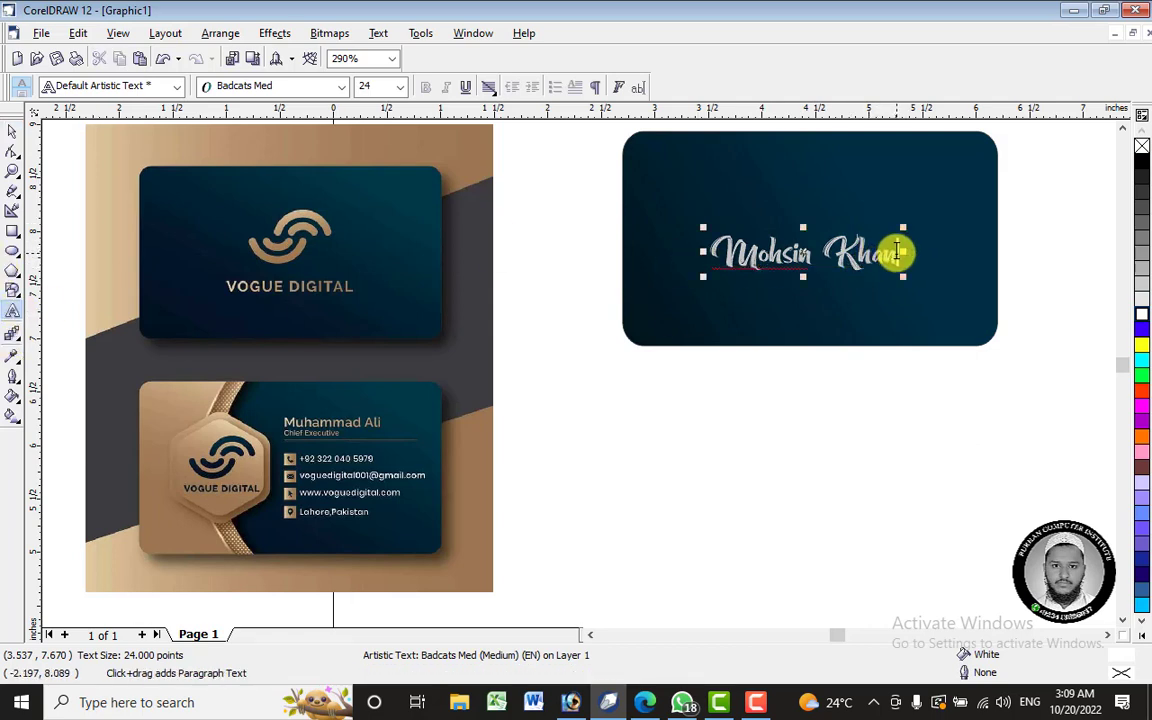
pyautogui.moveTo(898, 252); pyautogui.dragTo(712, 258)
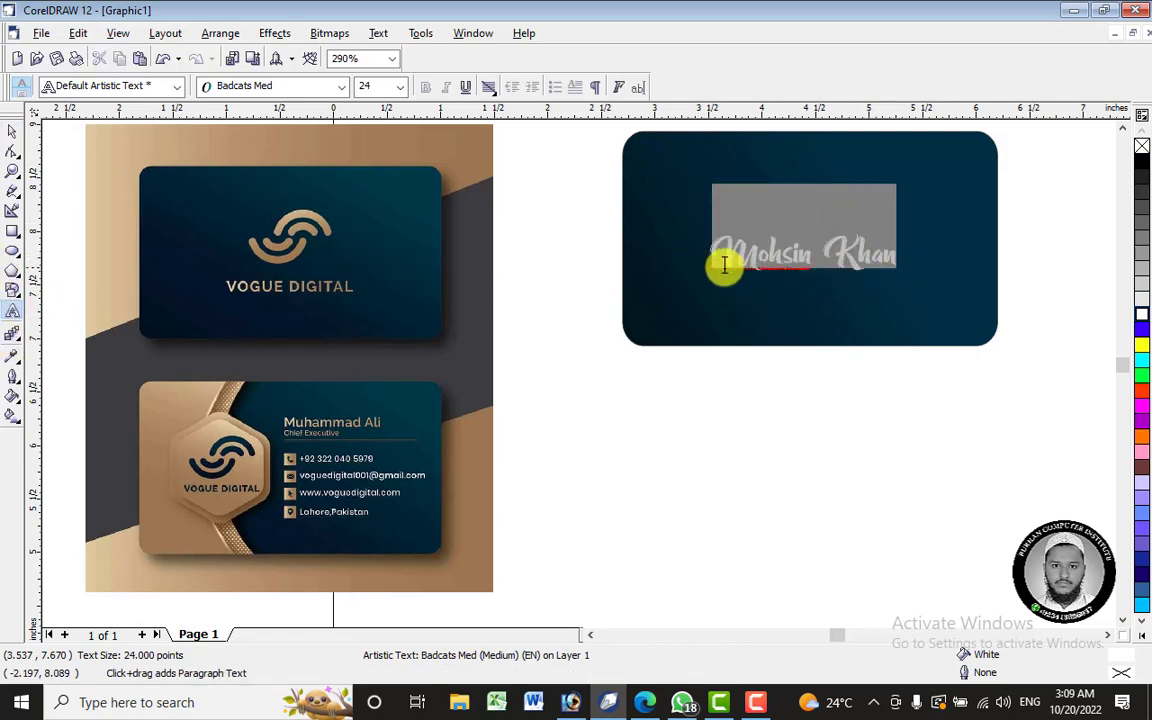
# - Change the name to UPPERCASE and shift it left and slightly down
pyautogui.click(800, 260)
pyautogui.moveTo(800, 260); pyautogui.dragTo(798, 254)
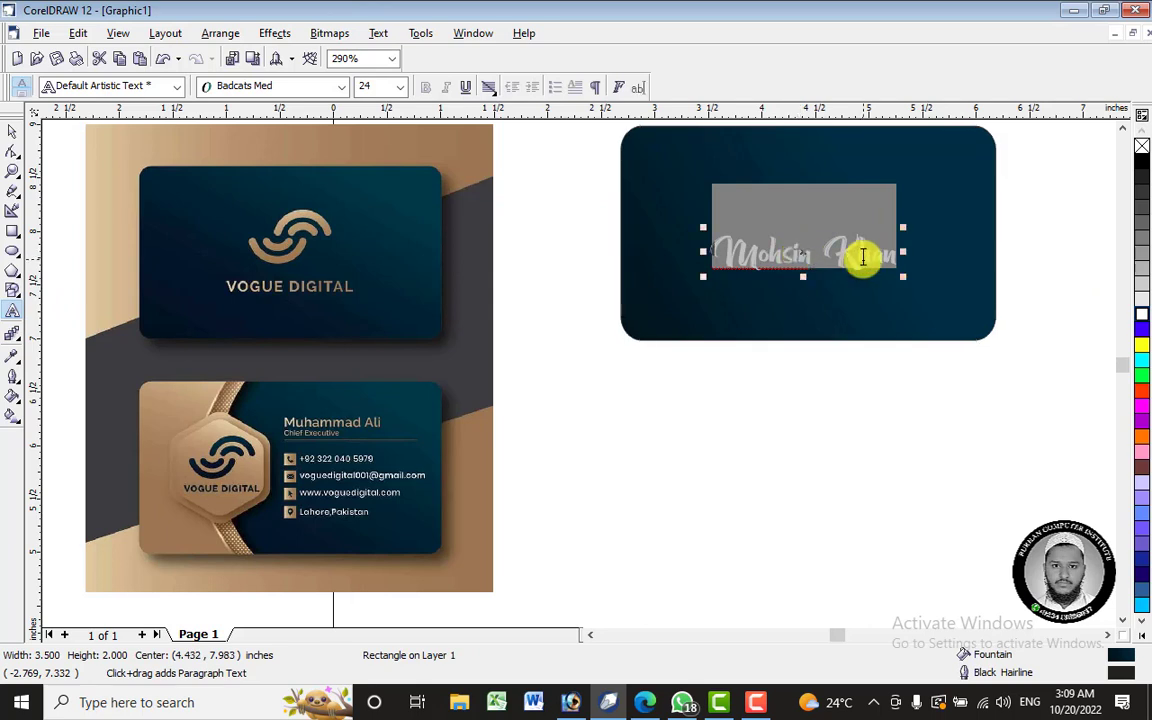
pyautogui.rightClick(865, 252)
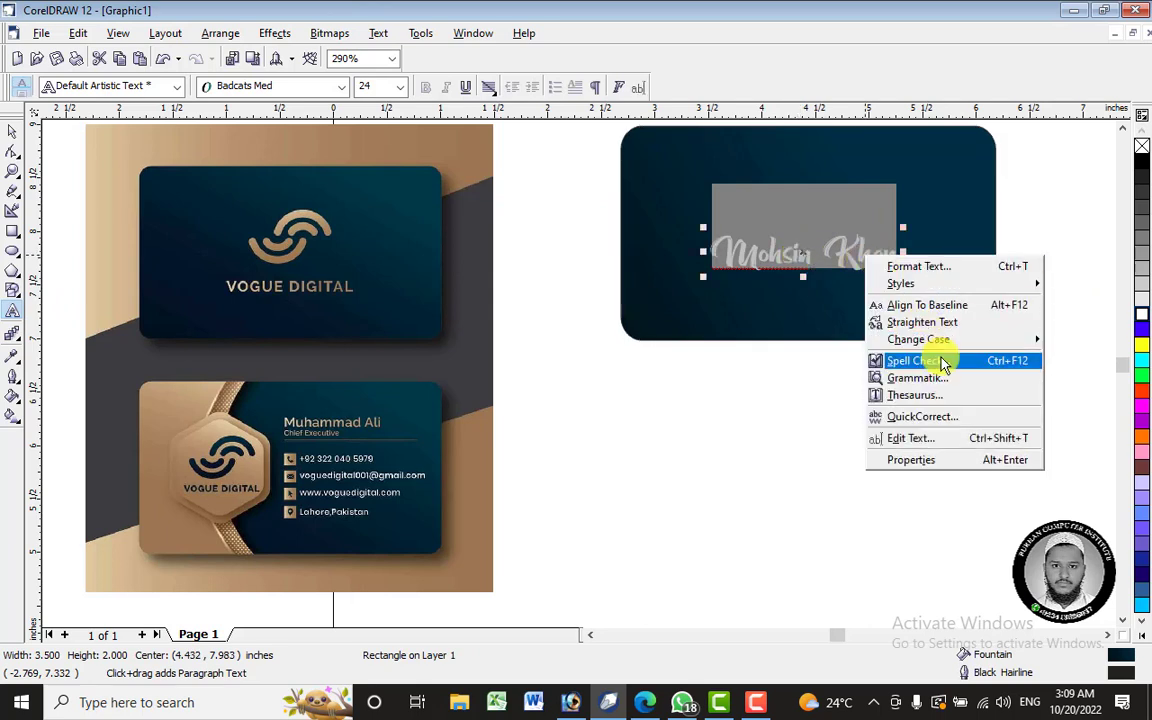
pyautogui.moveTo(946, 338)
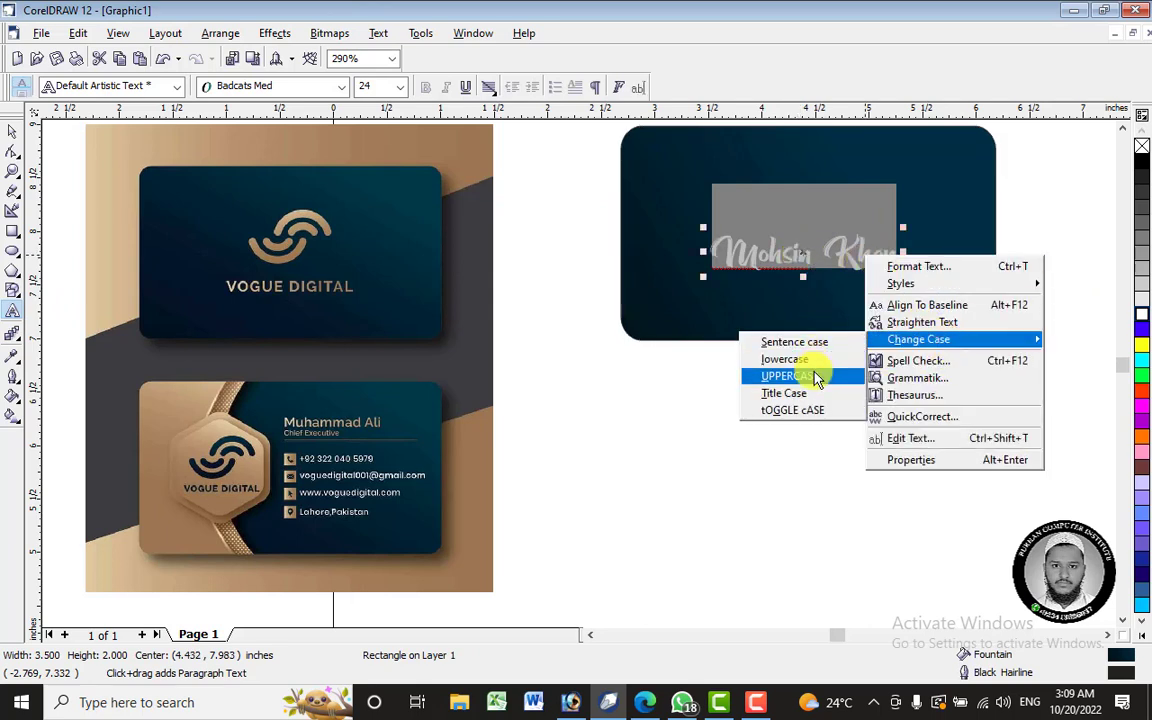
pyautogui.click(813, 376)
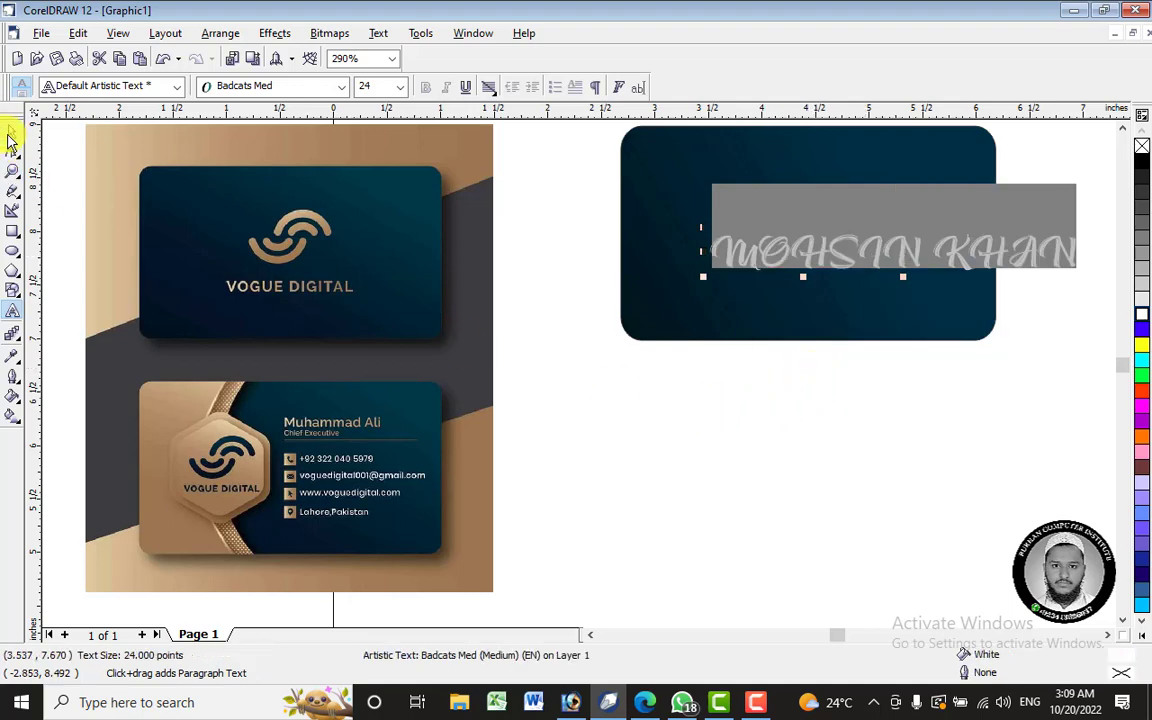
pyautogui.click(11, 133)
pyautogui.moveTo(910, 252); pyautogui.dragTo(854, 264)
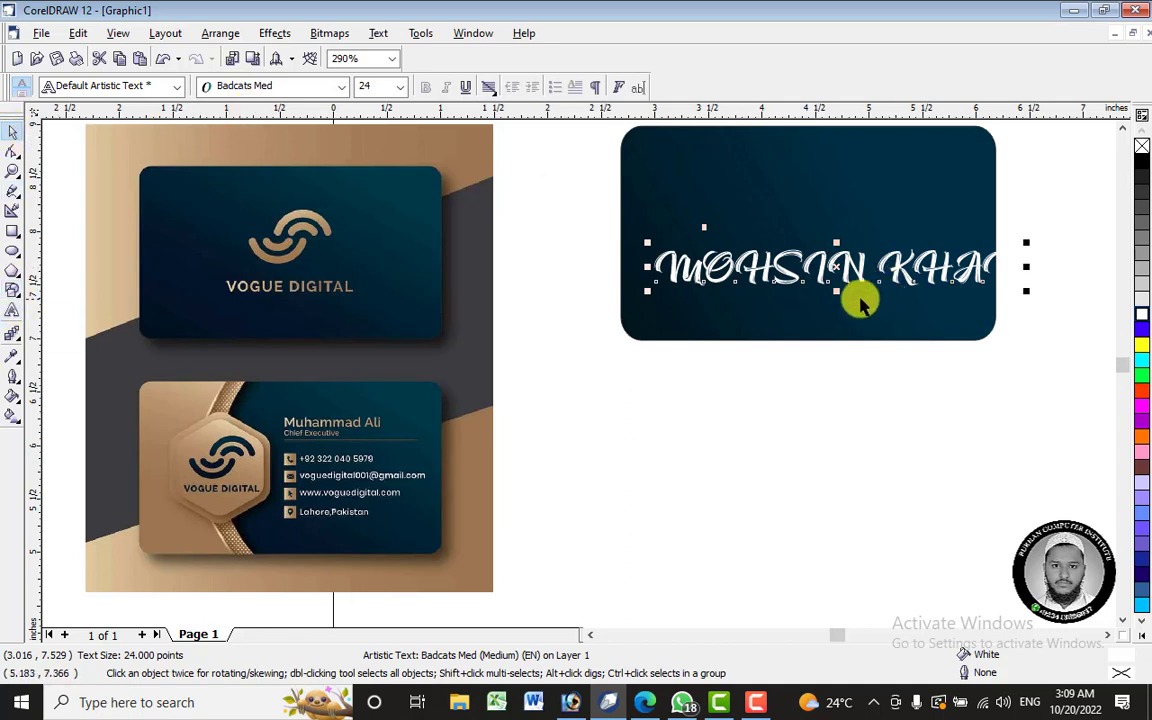
# - Set the name to Title Case in the Change Case dialog
pyautogui.rightClick(812, 258)
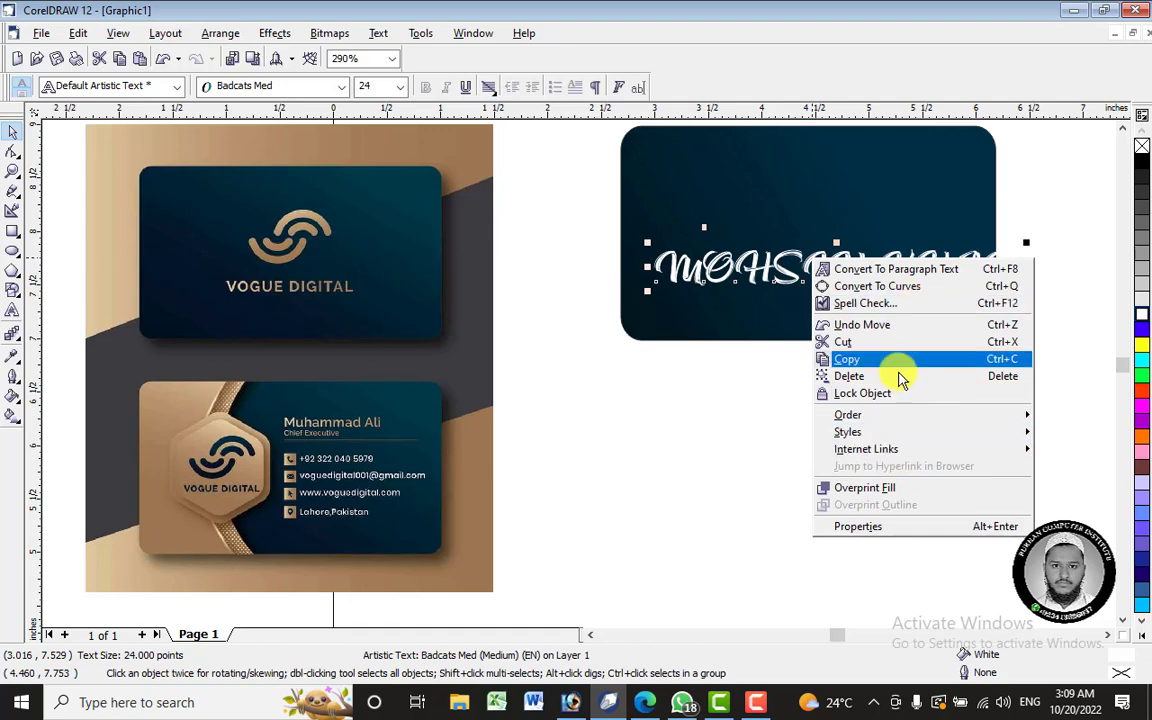
pyautogui.click(378, 33)
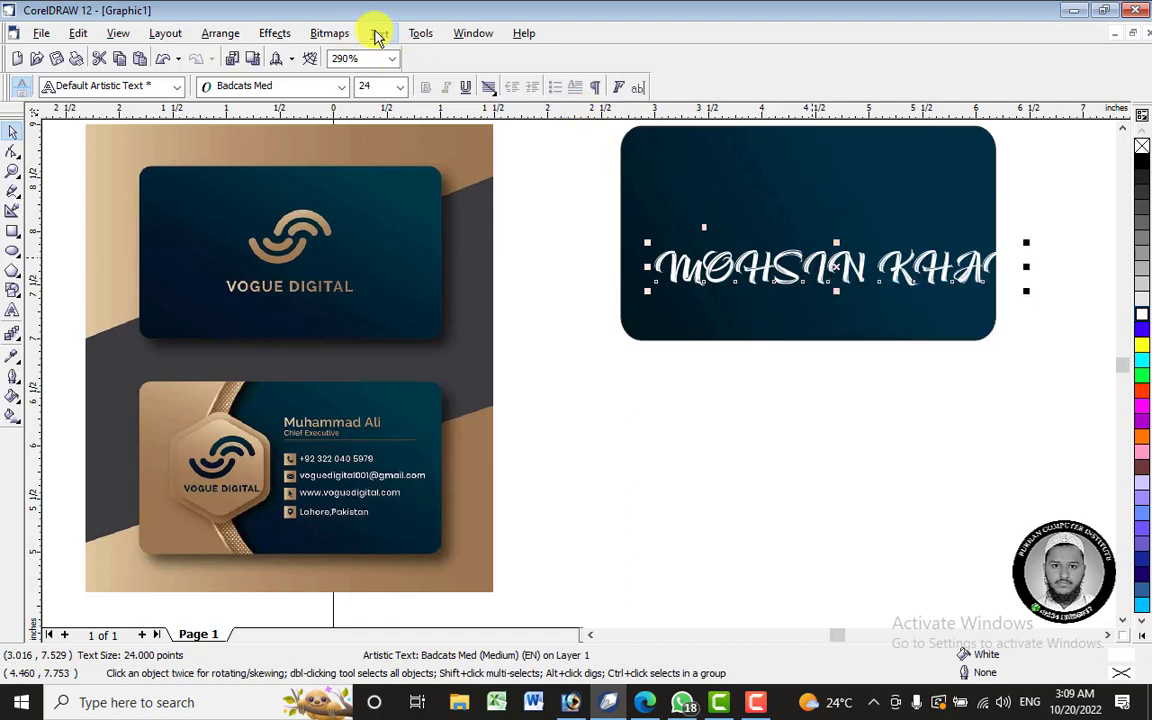
pyautogui.click(378, 33)
pyautogui.press('Escape')
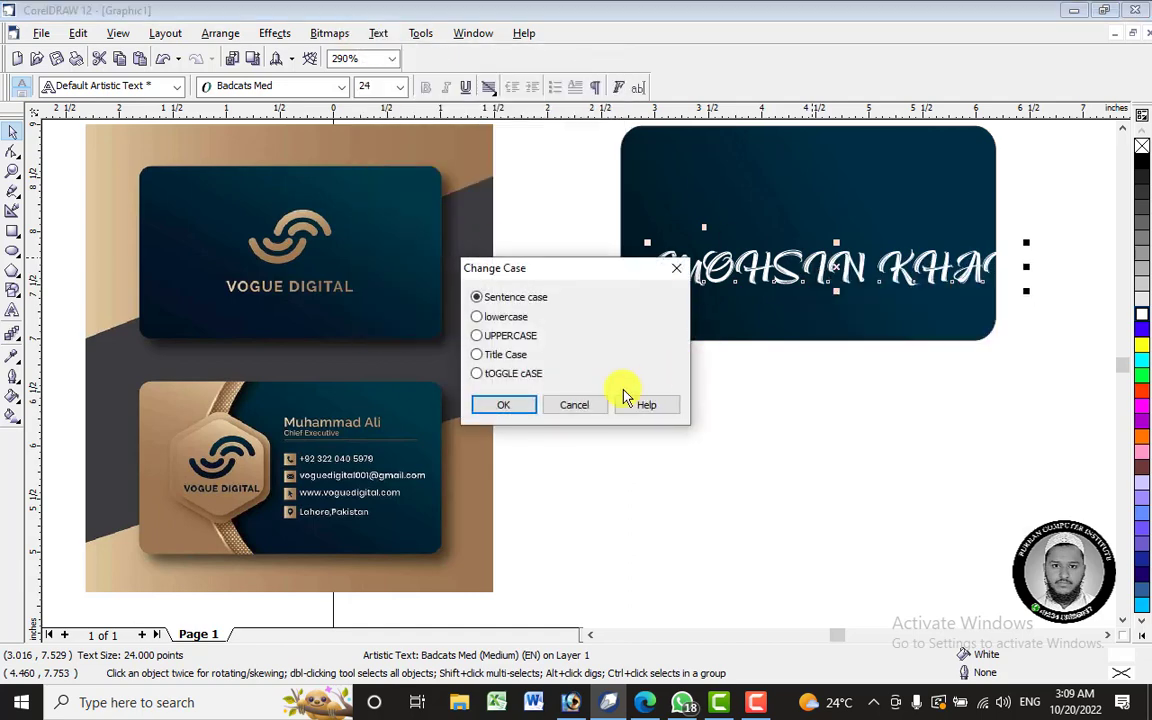
pyautogui.click(517, 418)
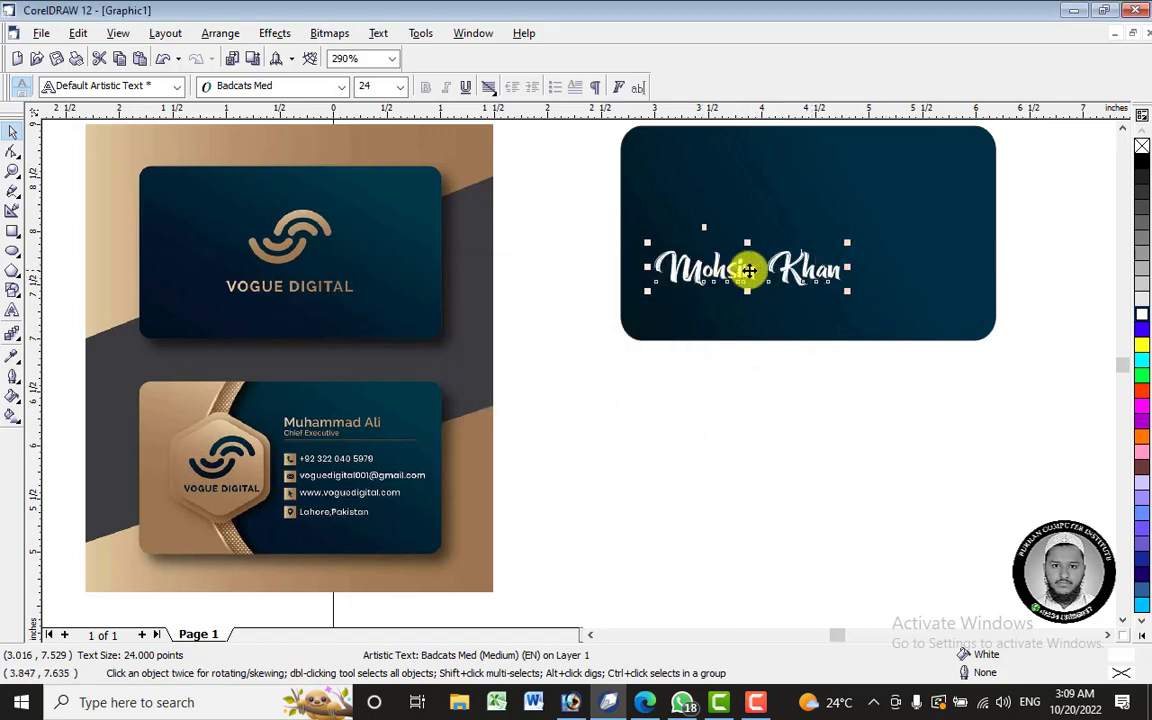
# - Drag the Title Case name until it sits centred horizontally on the card
pyautogui.moveTo(749, 270); pyautogui.dragTo(839, 242)
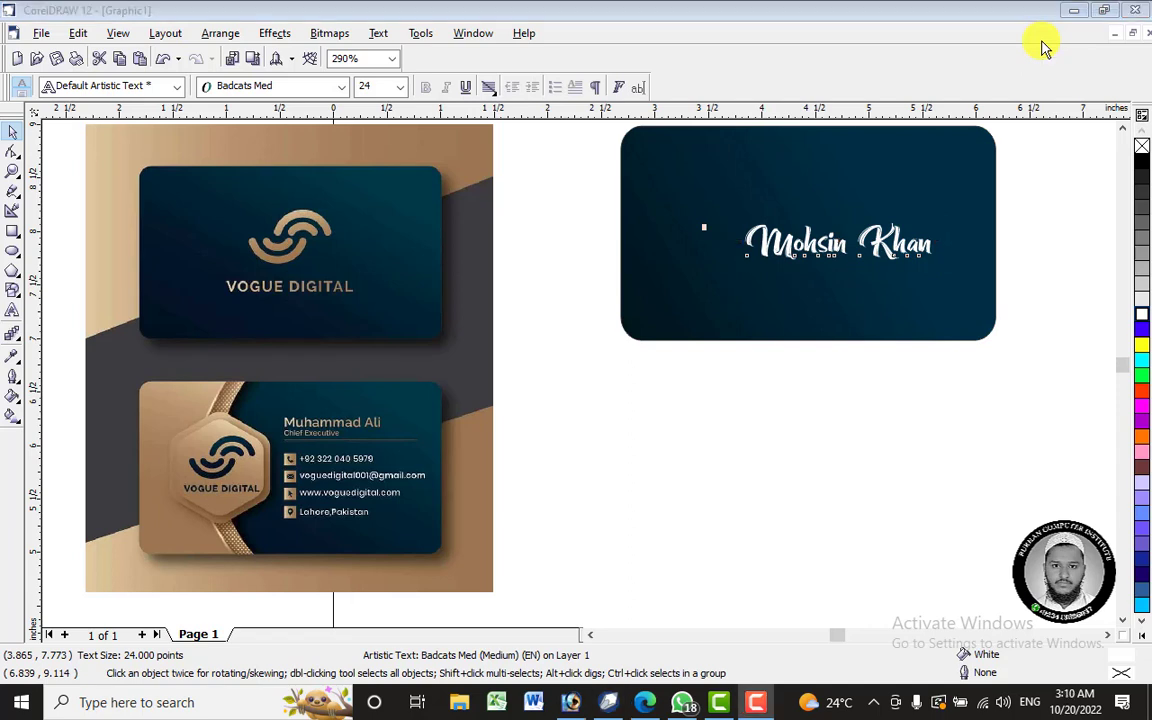
pyautogui.moveTo(878, 243); pyautogui.dragTo(838, 257)
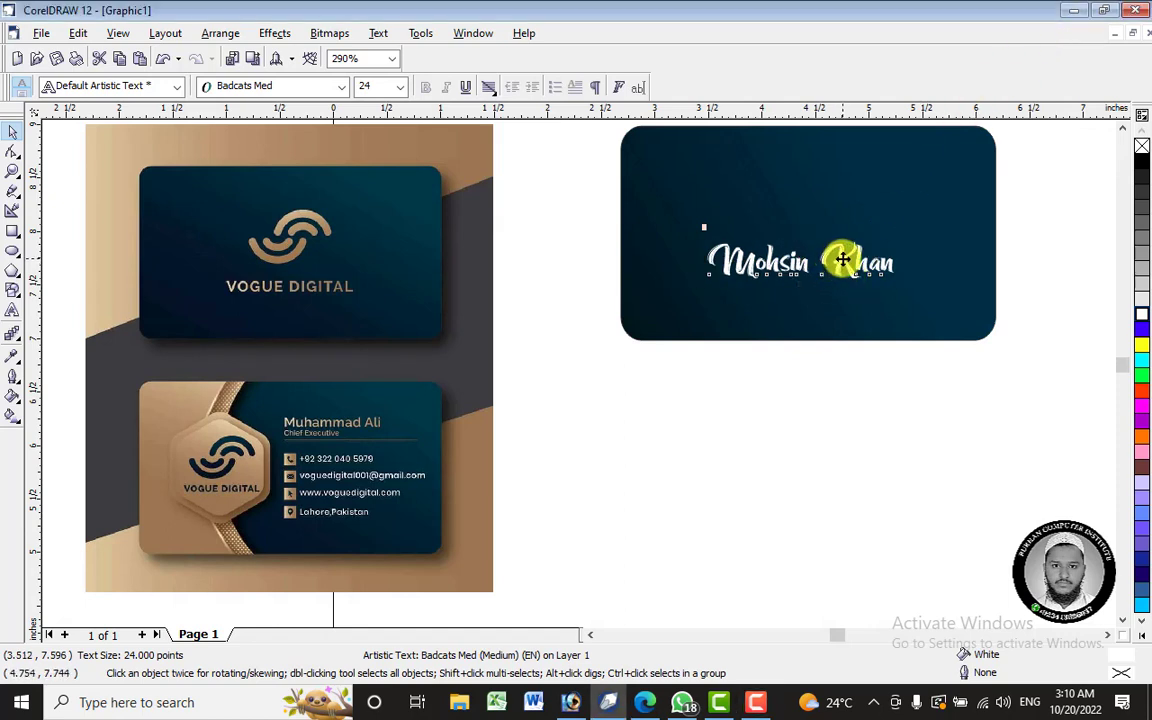
pyautogui.moveTo(843, 260); pyautogui.dragTo(810, 250)
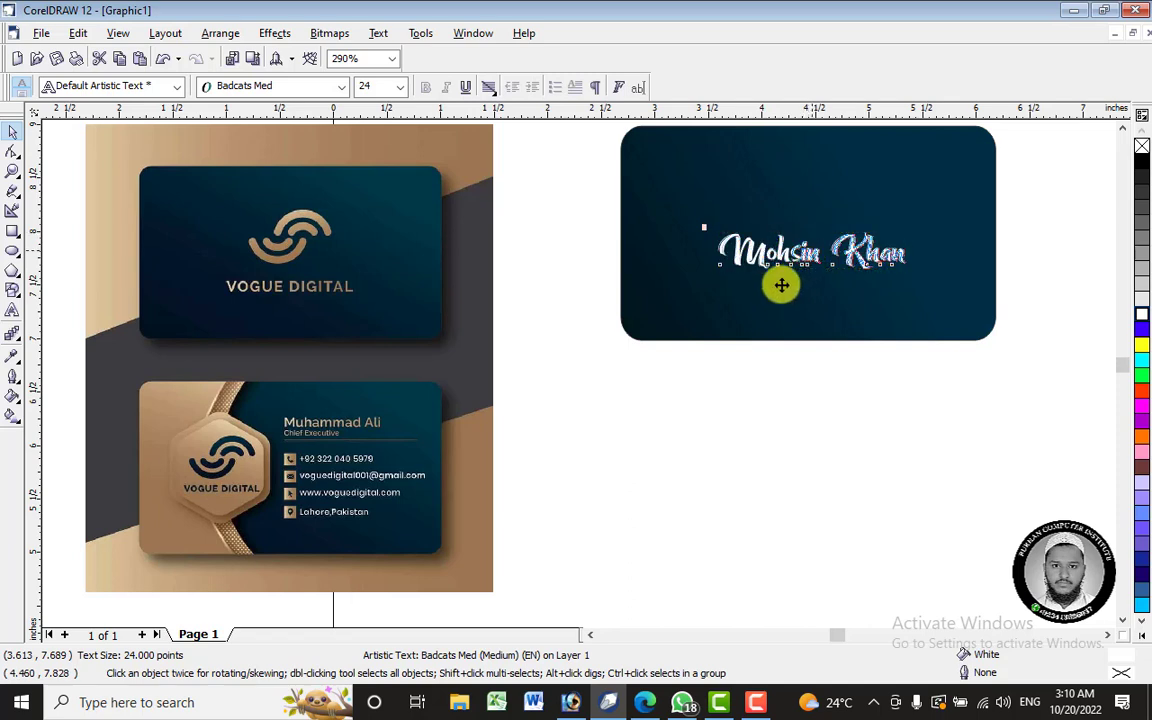
pyautogui.click(12, 415)
# - Lay a left-to-right gradient across the name, running from gold to orange
pyautogui.moveTo(694, 248); pyautogui.dragTo(922, 245)
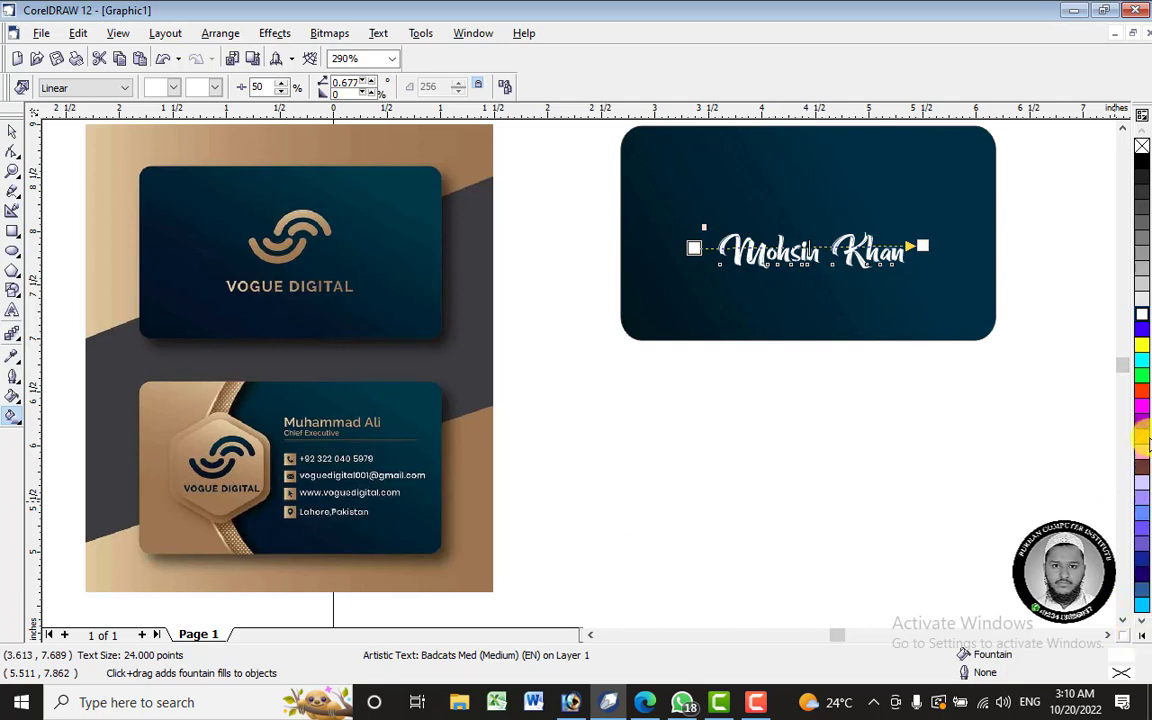
pyautogui.click(1141, 440)
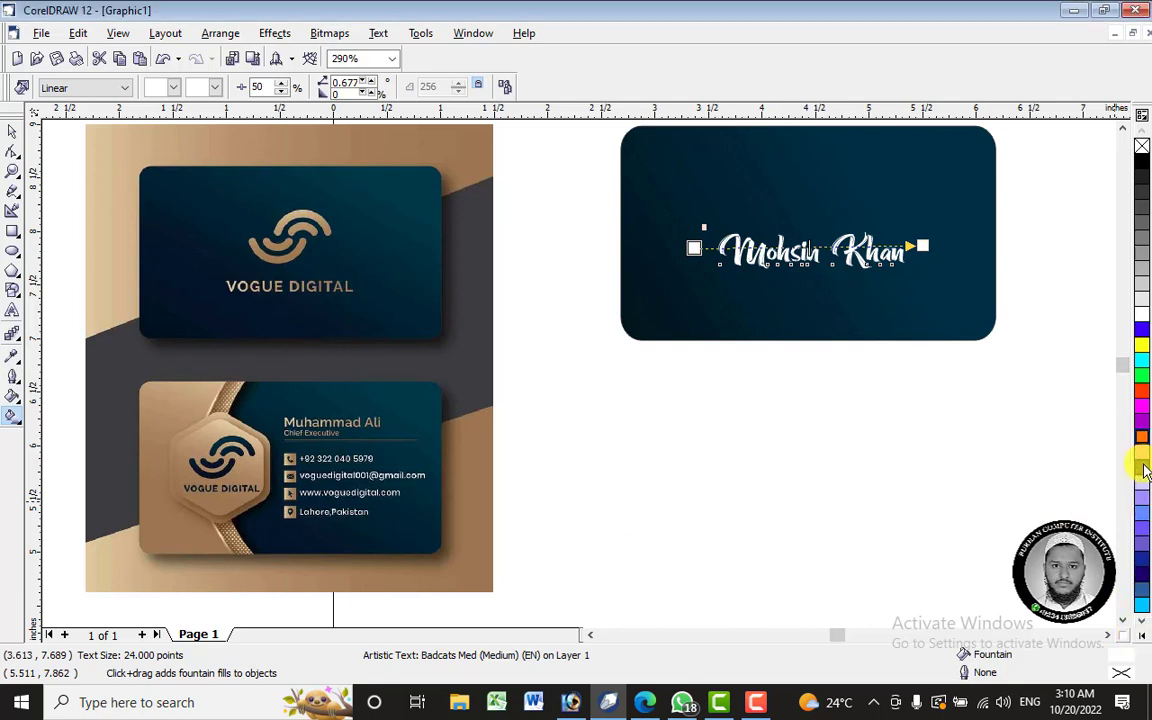
pyautogui.click(1143, 467)
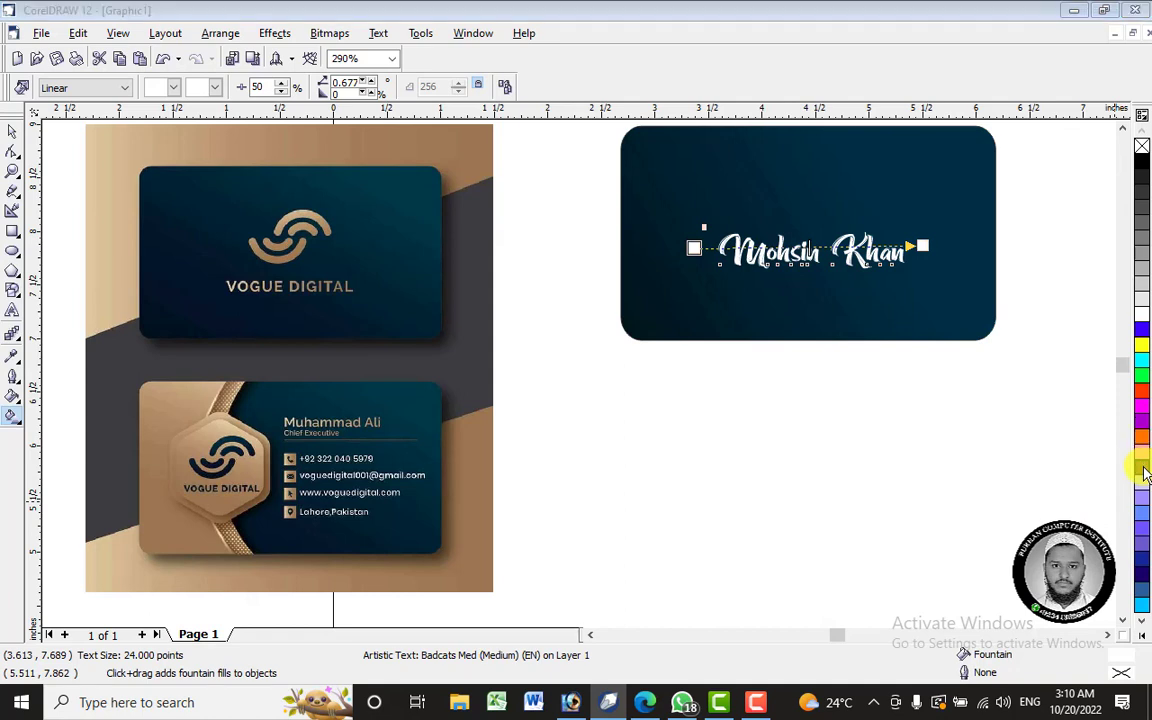
pyautogui.click(1144, 638)
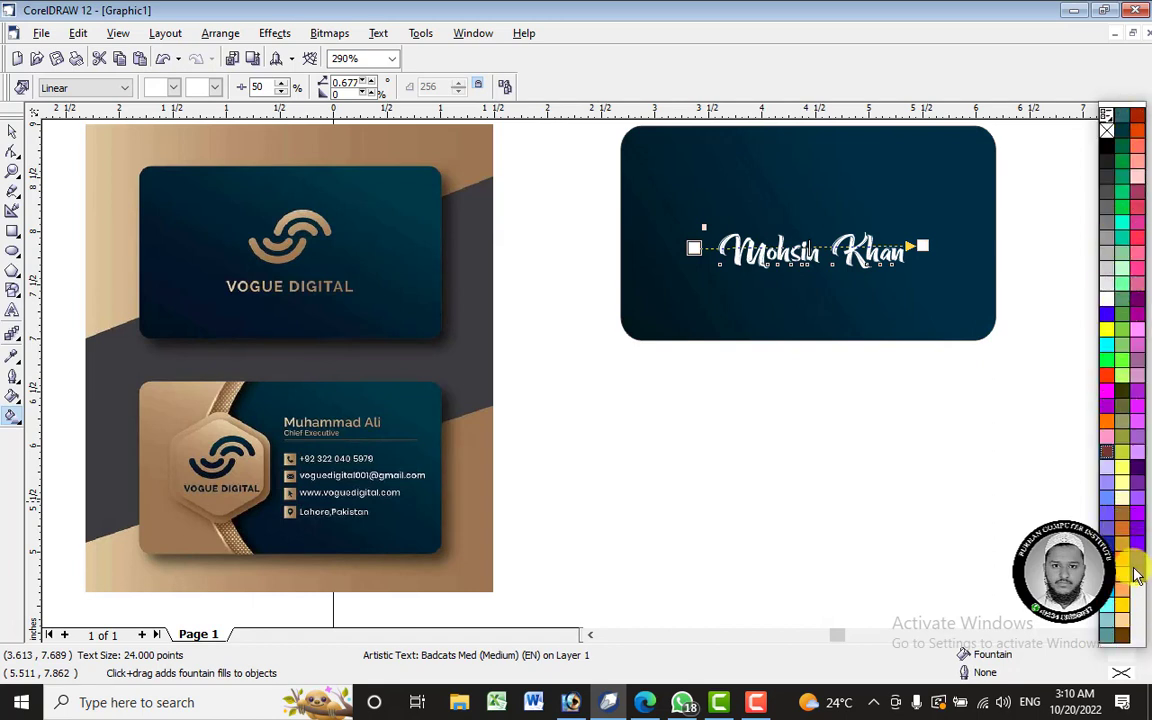
pyautogui.click(1126, 582)
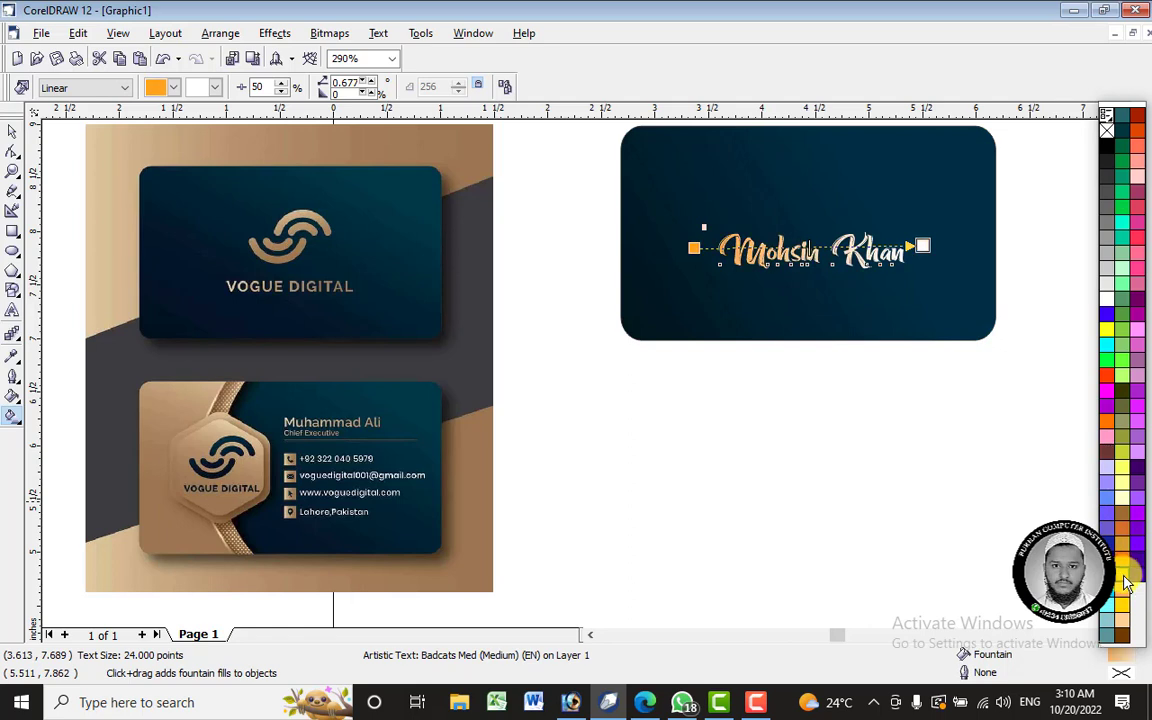
pyautogui.click(1127, 582)
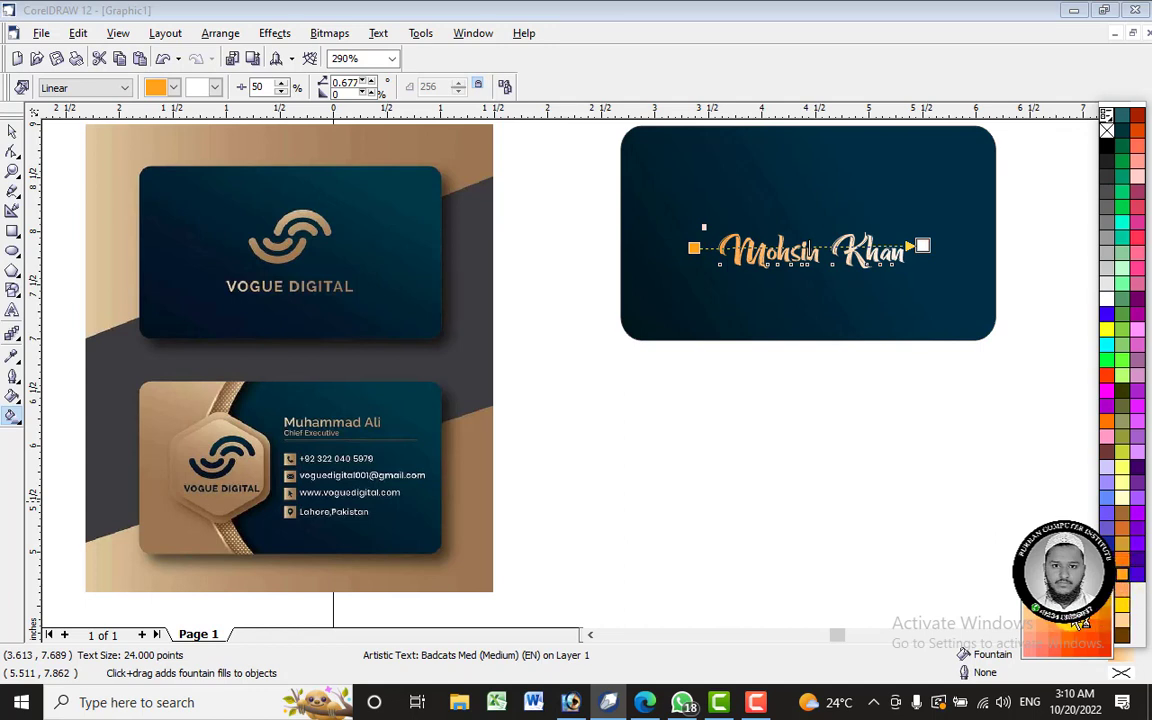
pyautogui.click(1105, 622)
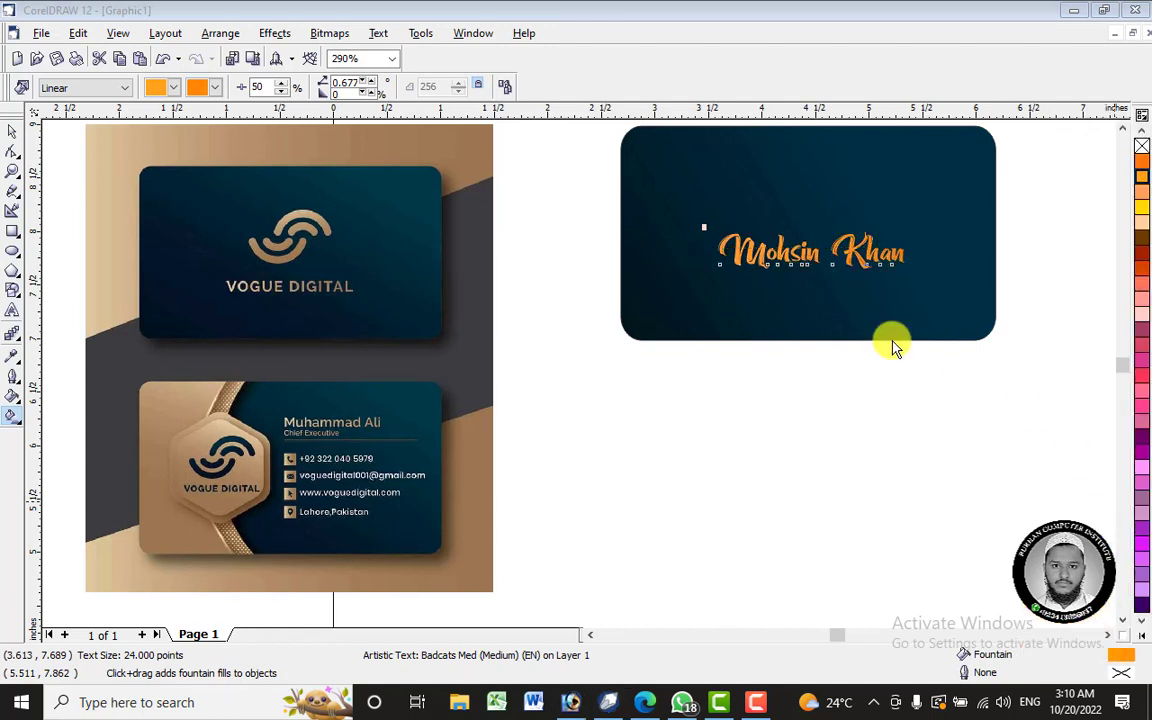
# - Recolour the gradient start, trying dark brown and then yellow-orange
pyautogui.click(797, 262)
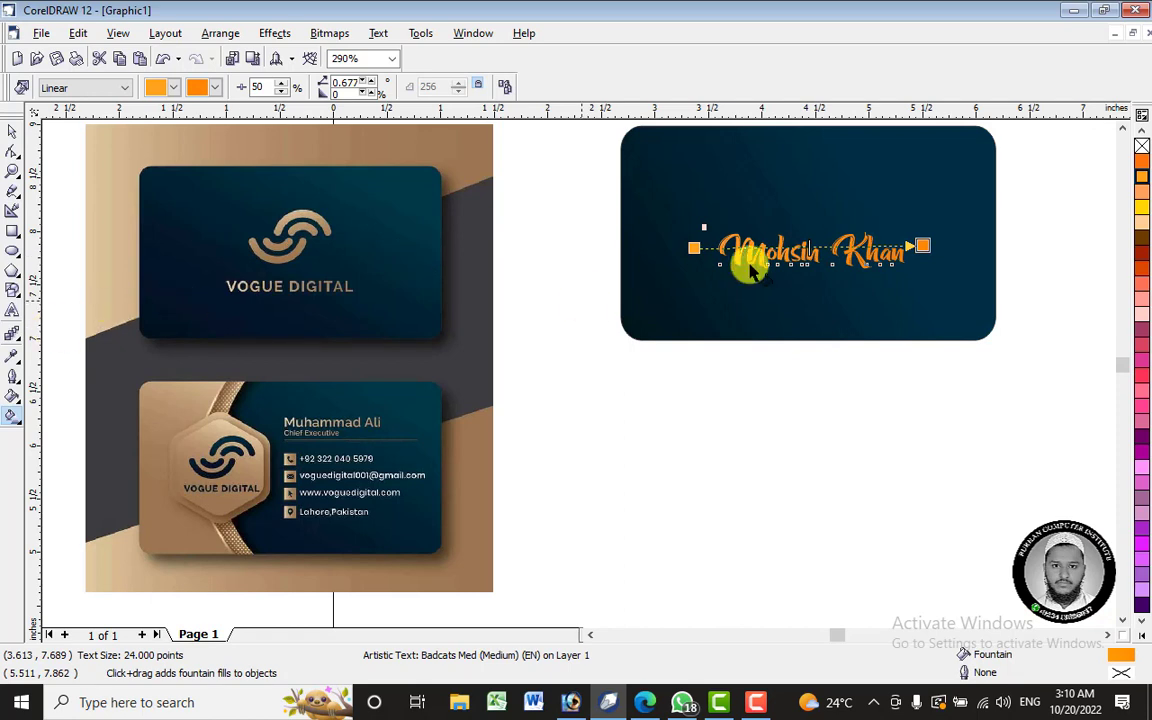
pyautogui.click(1143, 243)
pyautogui.click(1146, 244)
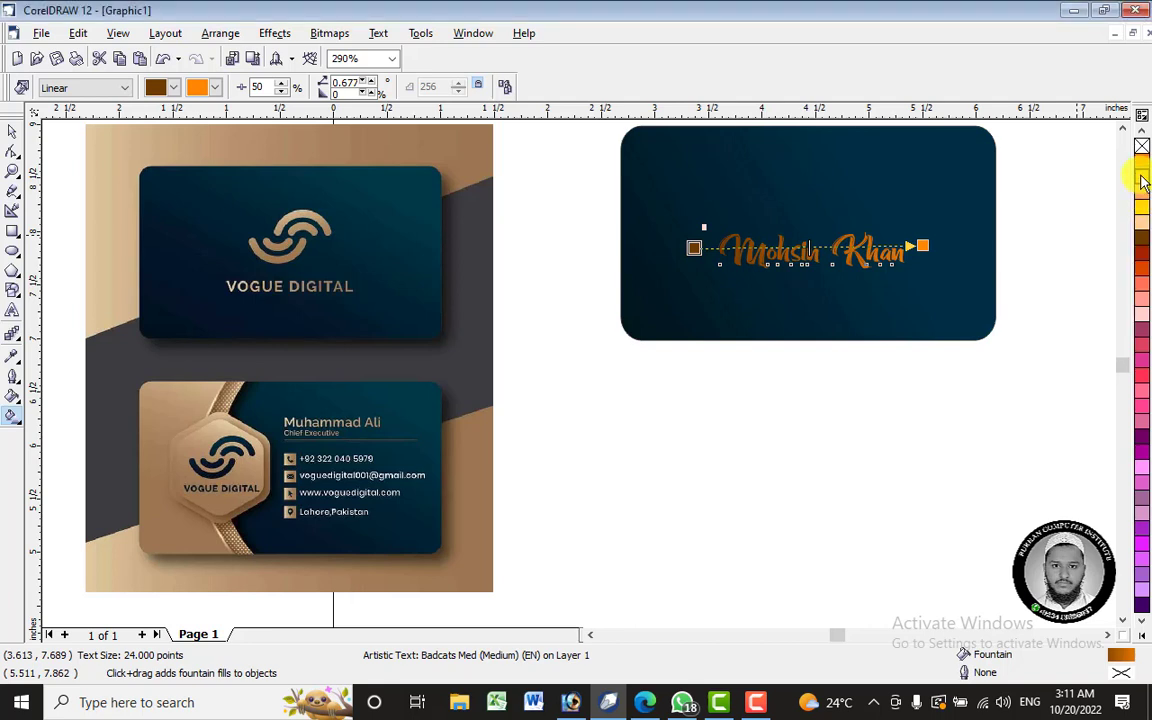
pyautogui.click(1143, 180)
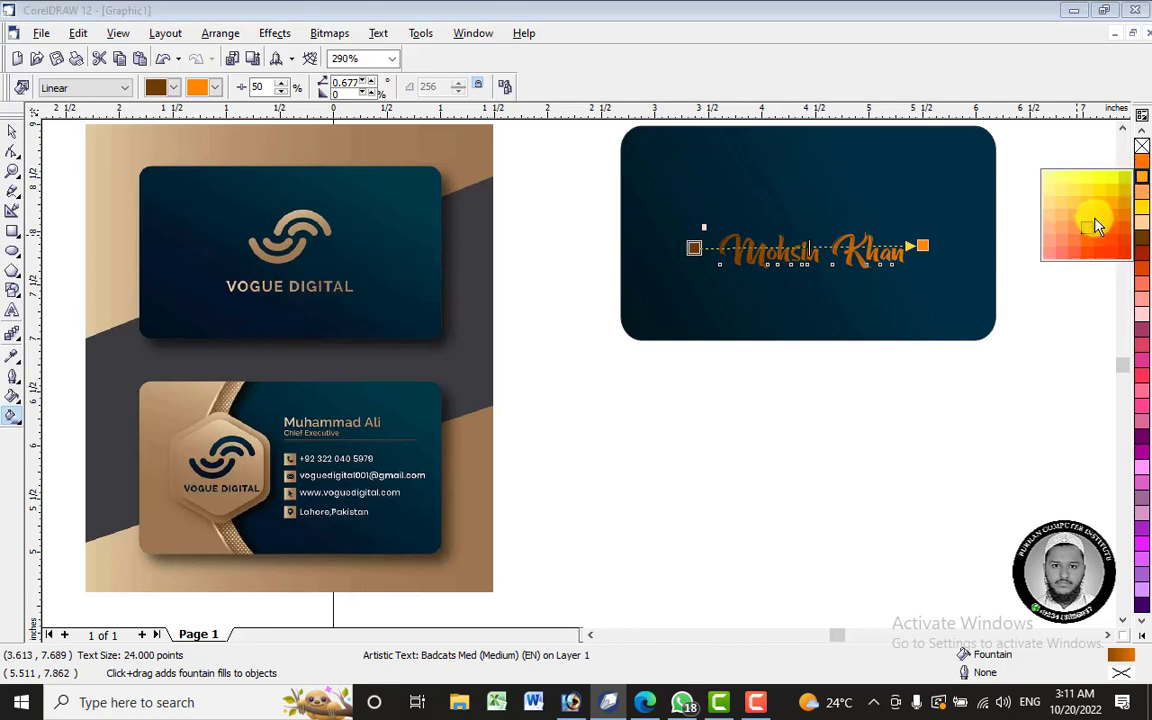
pyautogui.click(1127, 209)
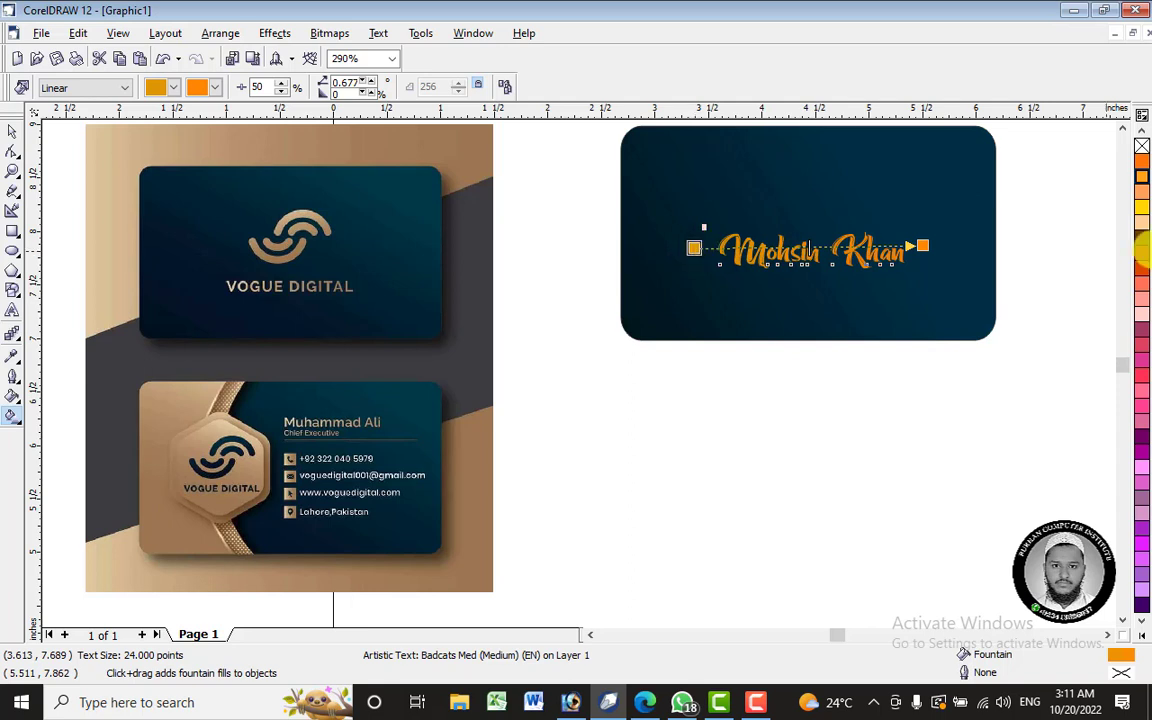
pyautogui.click(1143, 635)
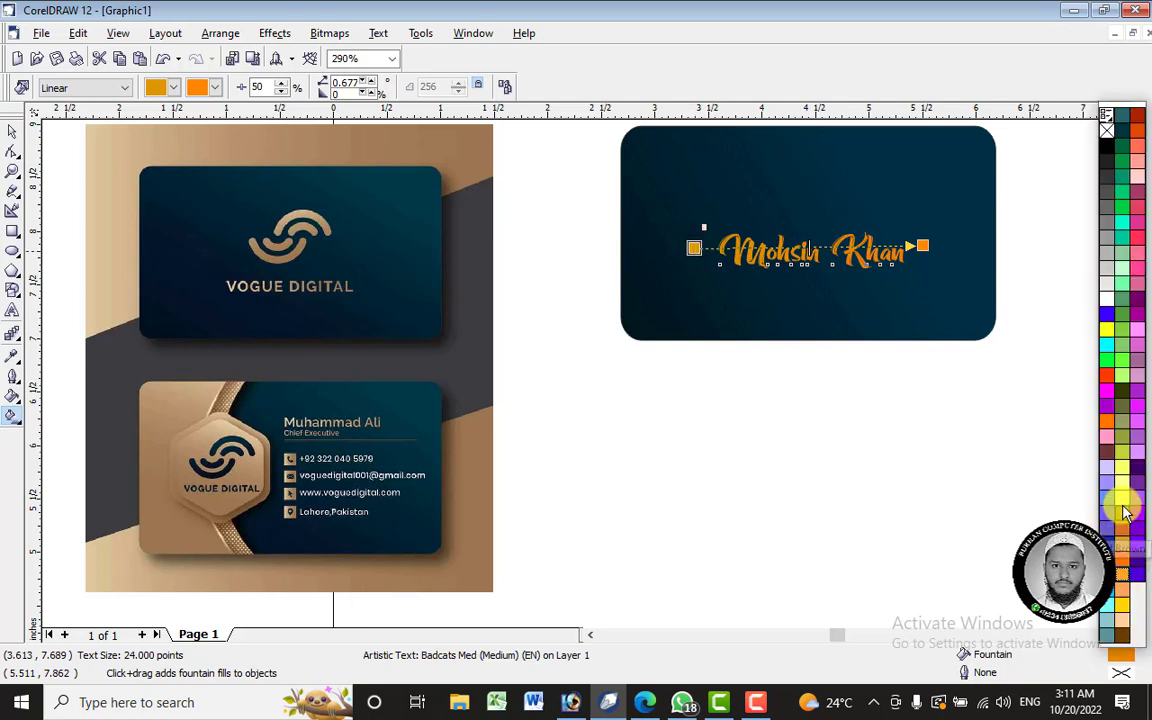
pyautogui.click(1121, 470)
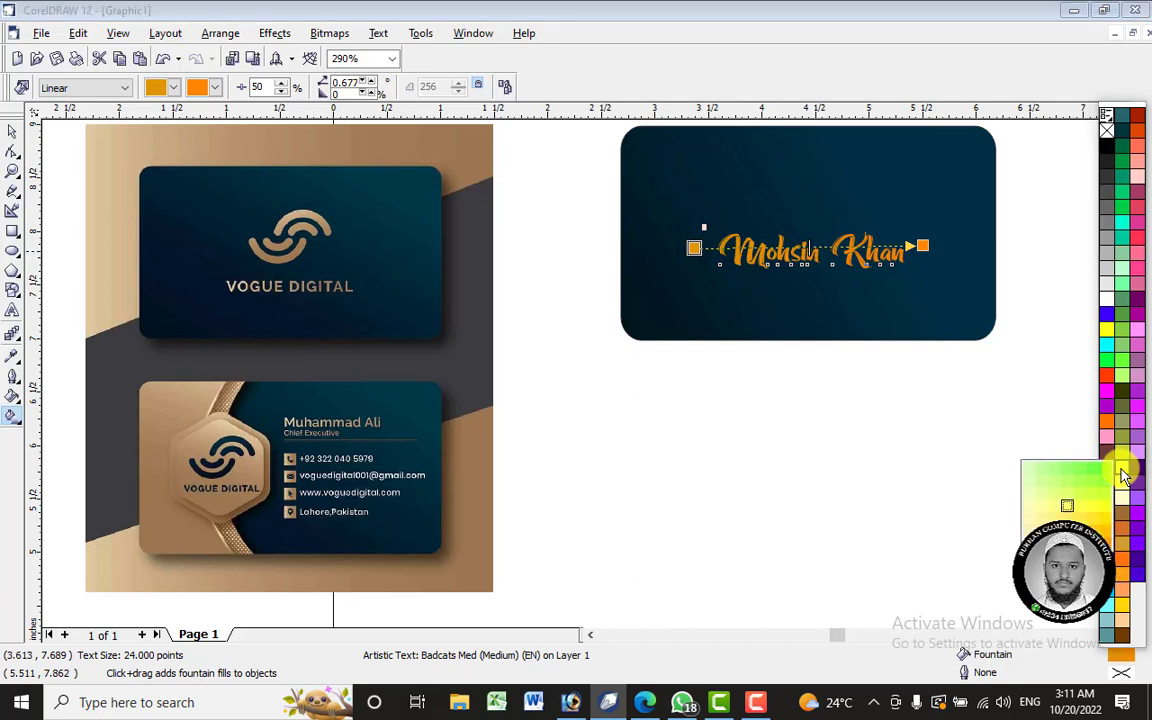
pyautogui.click(1121, 476)
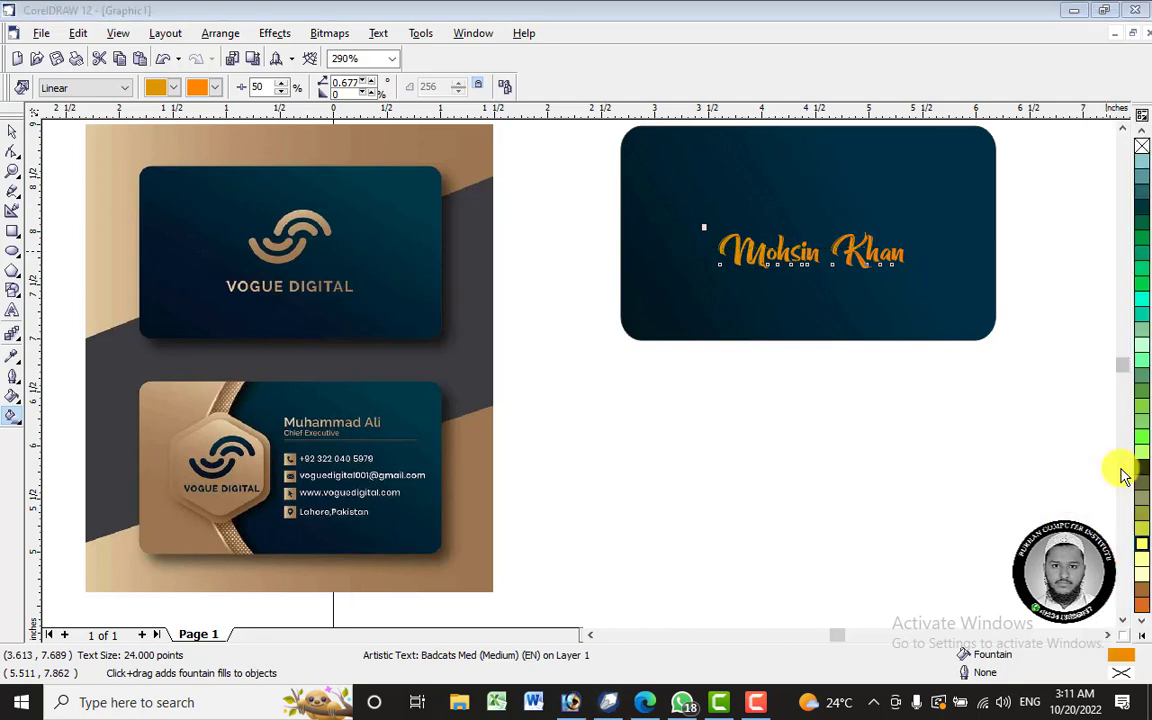
# - Redraw the gradient across the whole name and fit its ends to the lettering
pyautogui.click(833, 256)
pyautogui.moveTo(855, 257); pyautogui.dragTo(942, 255)
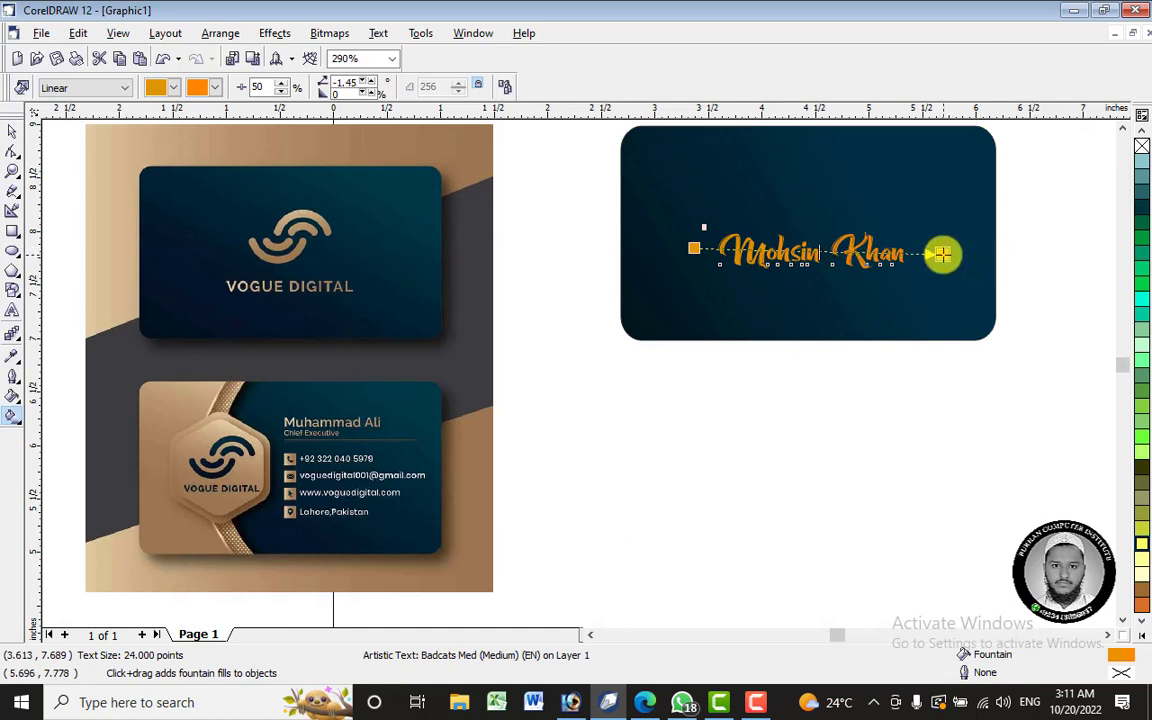
pyautogui.click(694, 242)
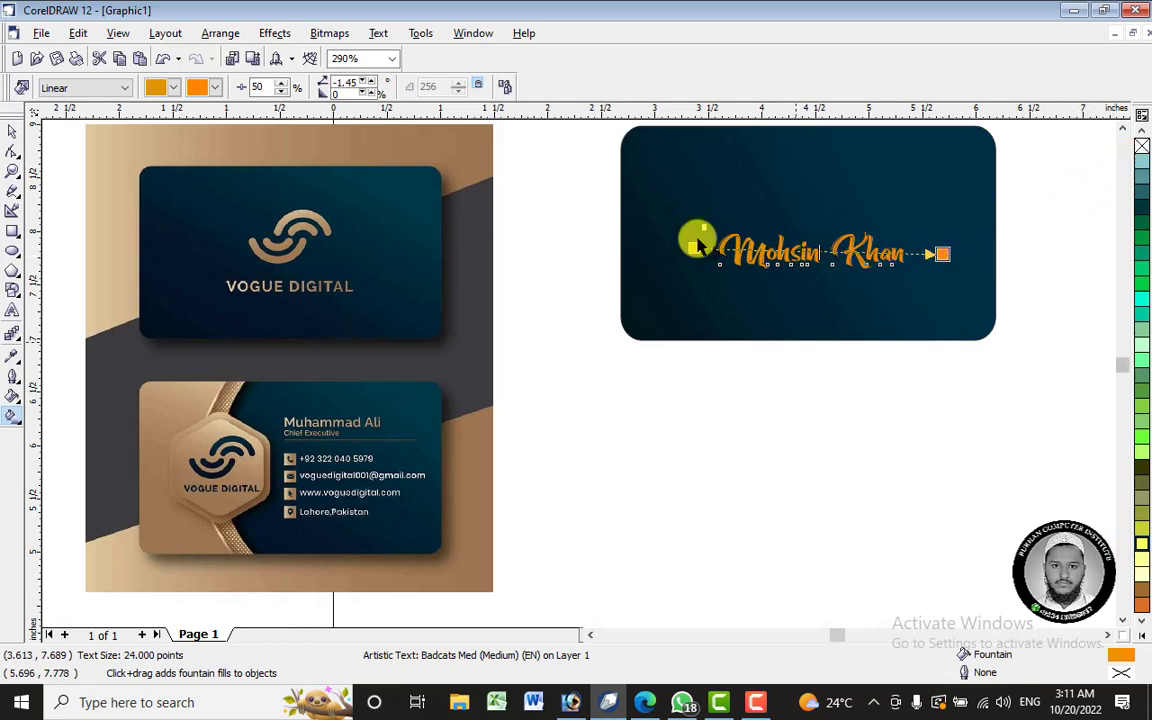
pyautogui.moveTo(694, 246); pyautogui.dragTo(720, 255)
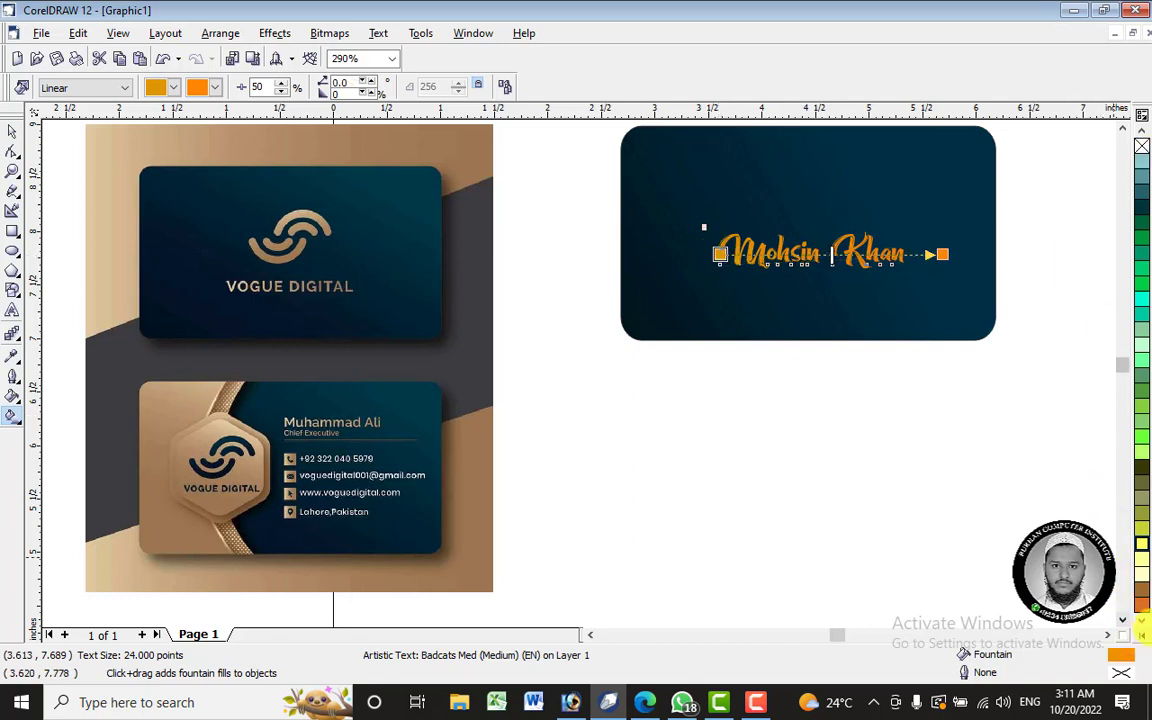
pyautogui.click(942, 254)
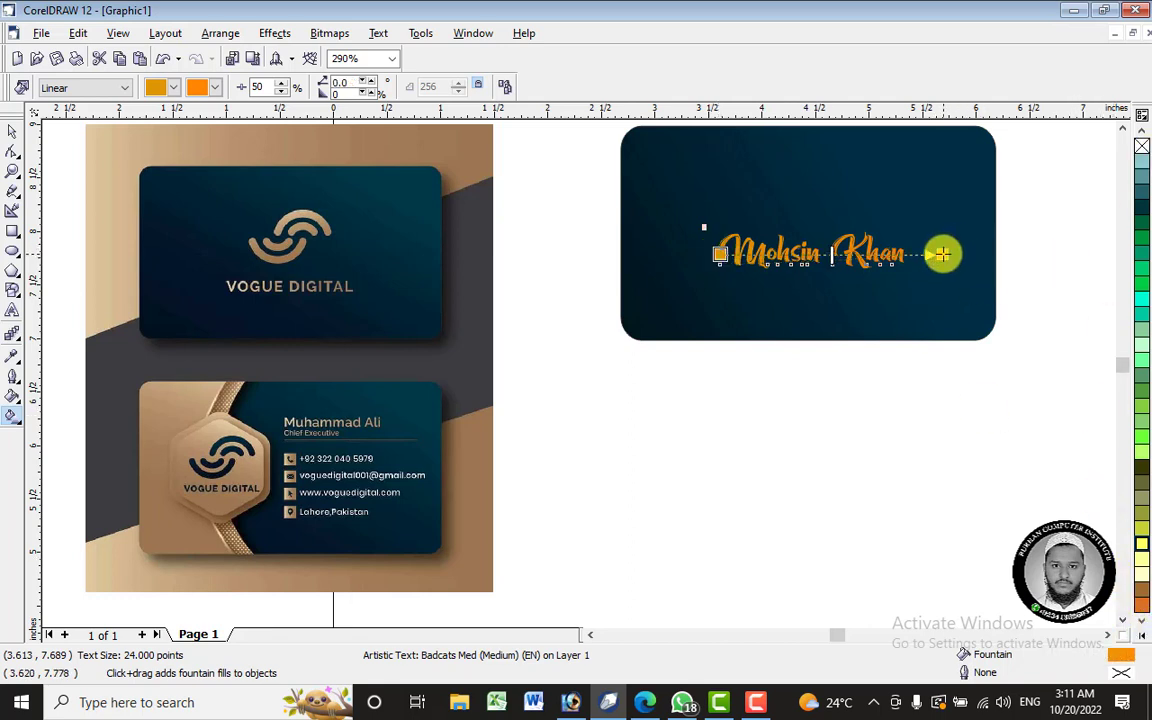
pyautogui.moveTo(942, 254); pyautogui.dragTo(903, 253)
pyautogui.moveTo(673, 251); pyautogui.dragTo(716, 253)
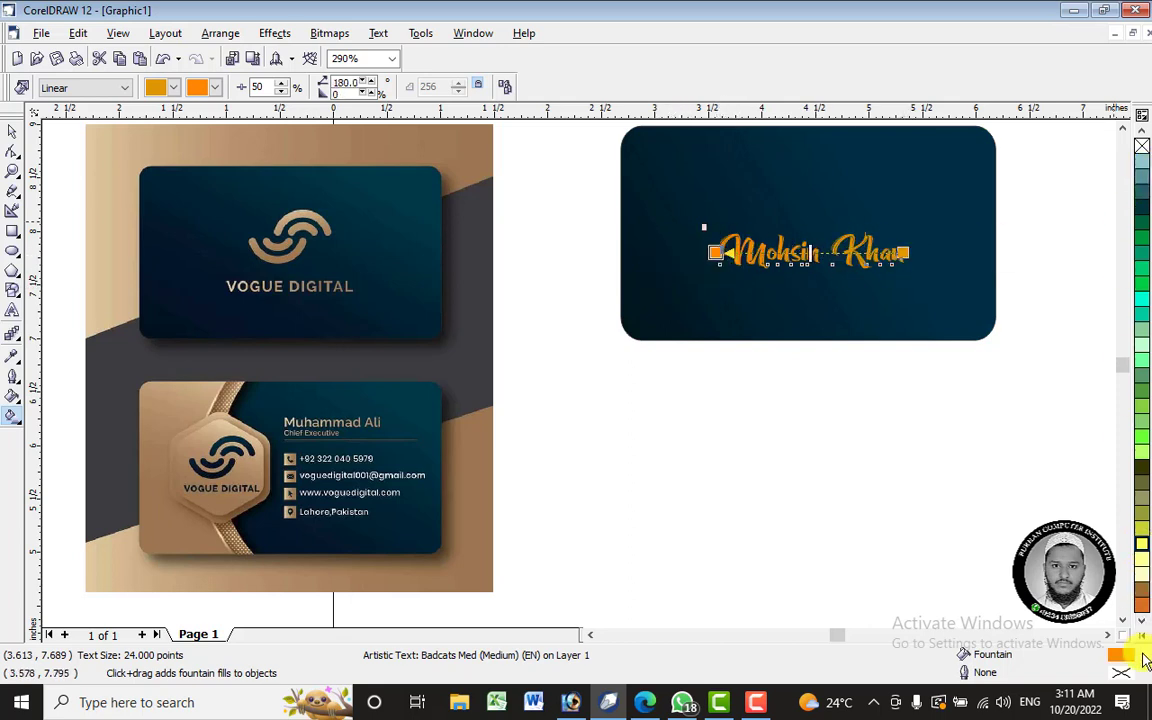
# - Make the gradient's left colour white, shift the midpoint, and stretch the end to the card edge
pyautogui.click(1141, 636)
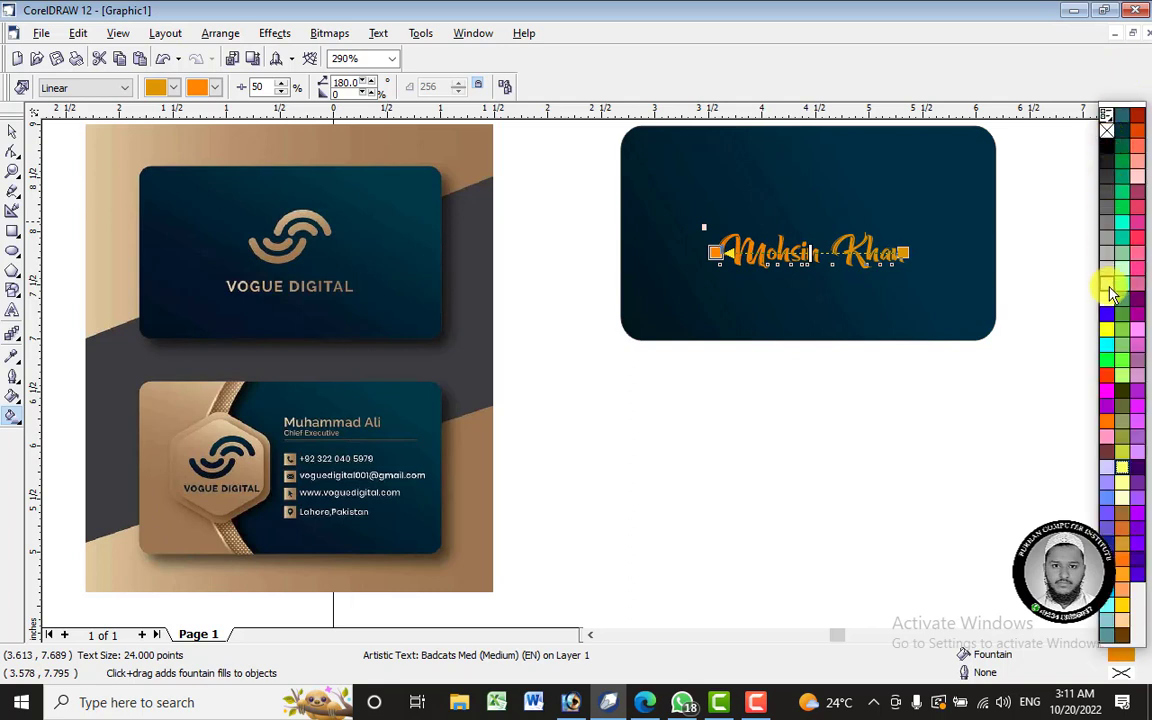
pyautogui.moveTo(1110, 290); pyautogui.dragTo(690, 258)
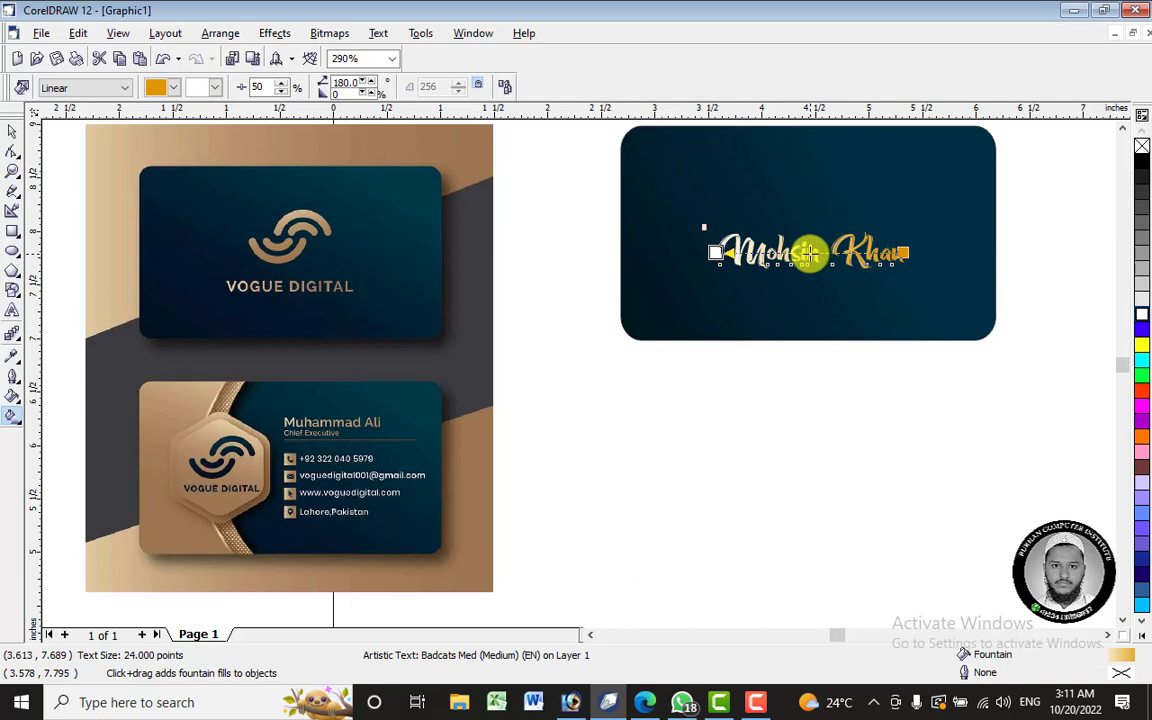
pyautogui.moveTo(808, 253); pyautogui.dragTo(674, 253)
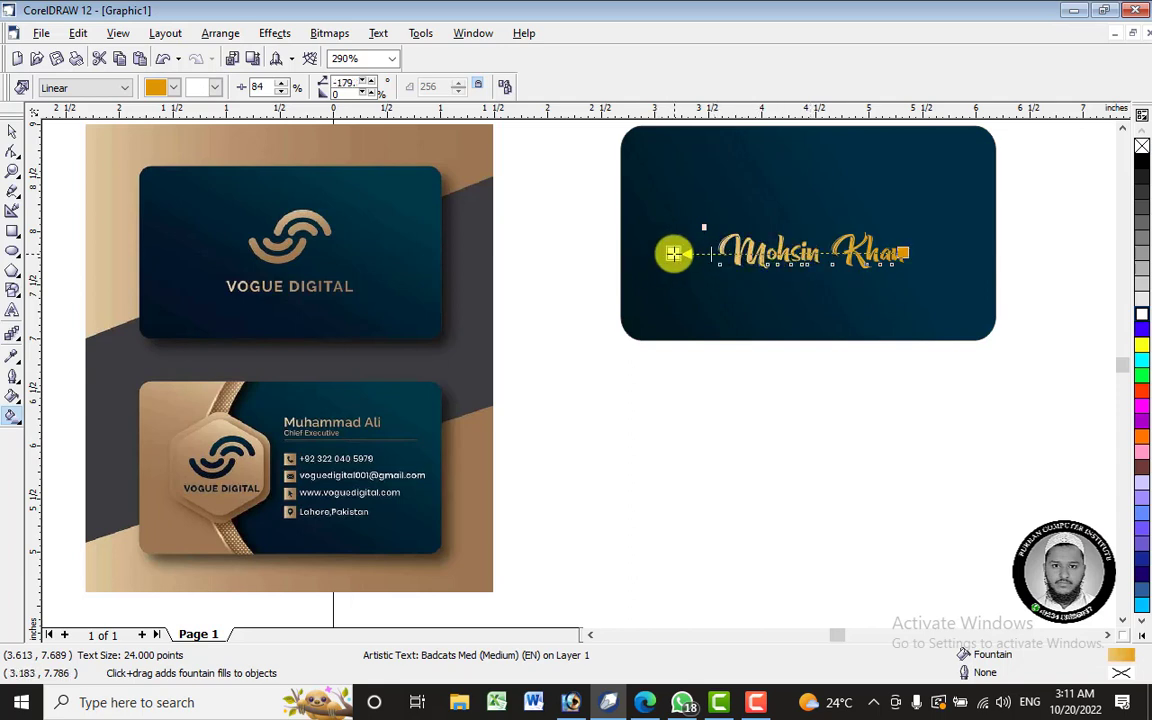
pyautogui.moveTo(900, 251); pyautogui.dragTo(993, 256)
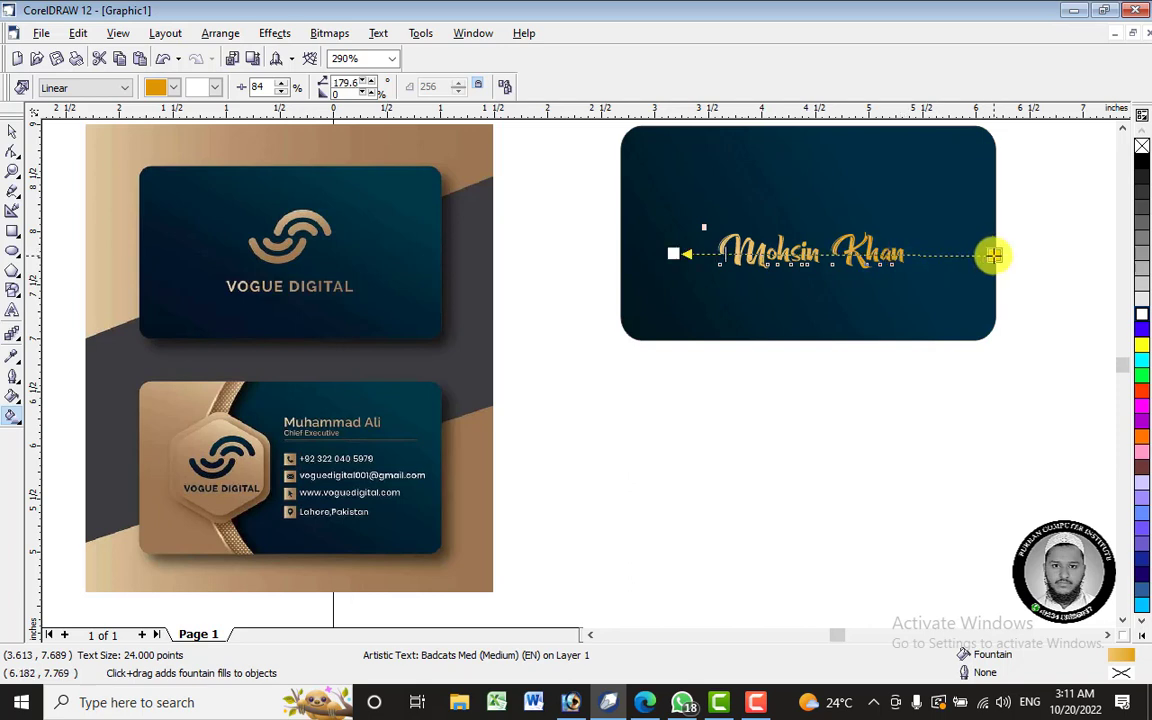
pyautogui.click(15, 134)
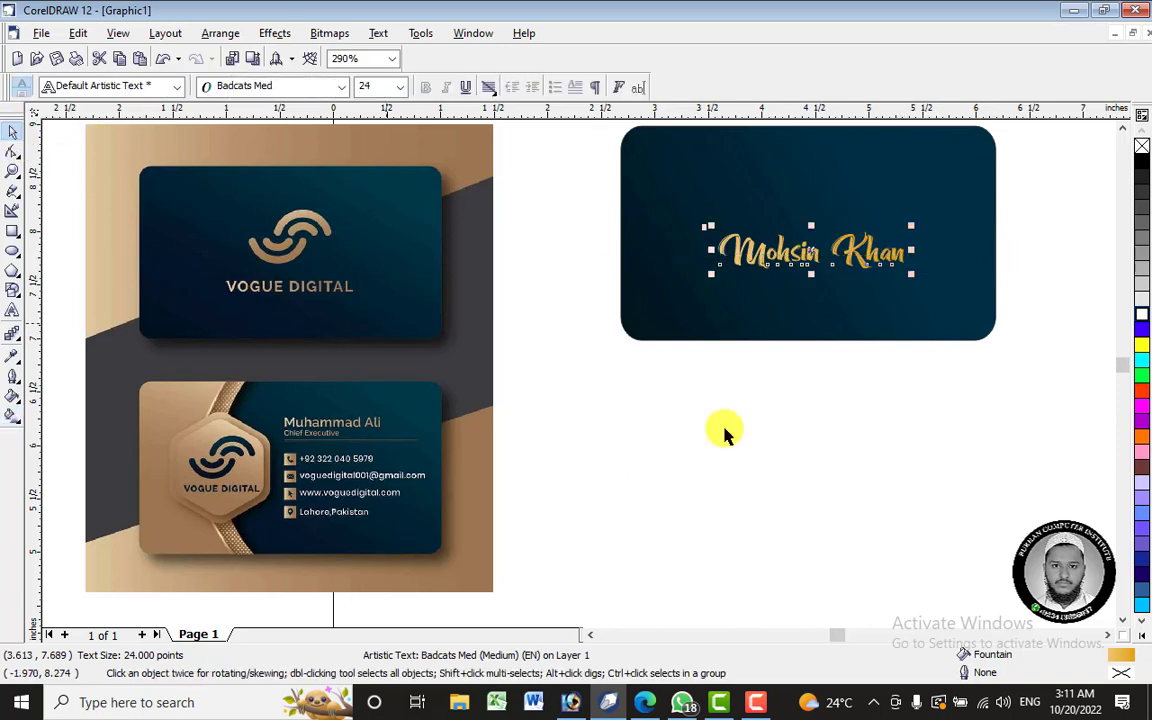
# - Sample the bronze-gold gradient from the gold swatch strip with the Eyedropper and apply it to the script name
pyautogui.click(725, 432)
pyautogui.scroll(-3, 805, 252)
pyautogui.hscroll(5, 940, 465)
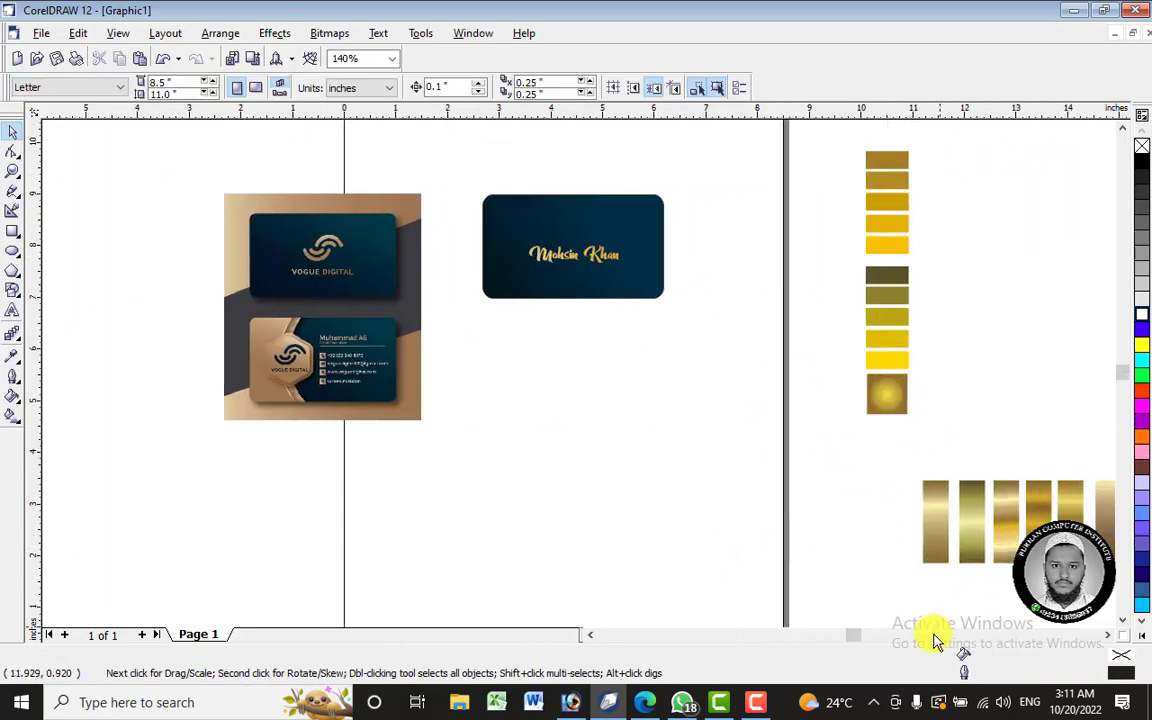
pyautogui.hscroll(2, 937, 641)
pyautogui.click(1028, 520)
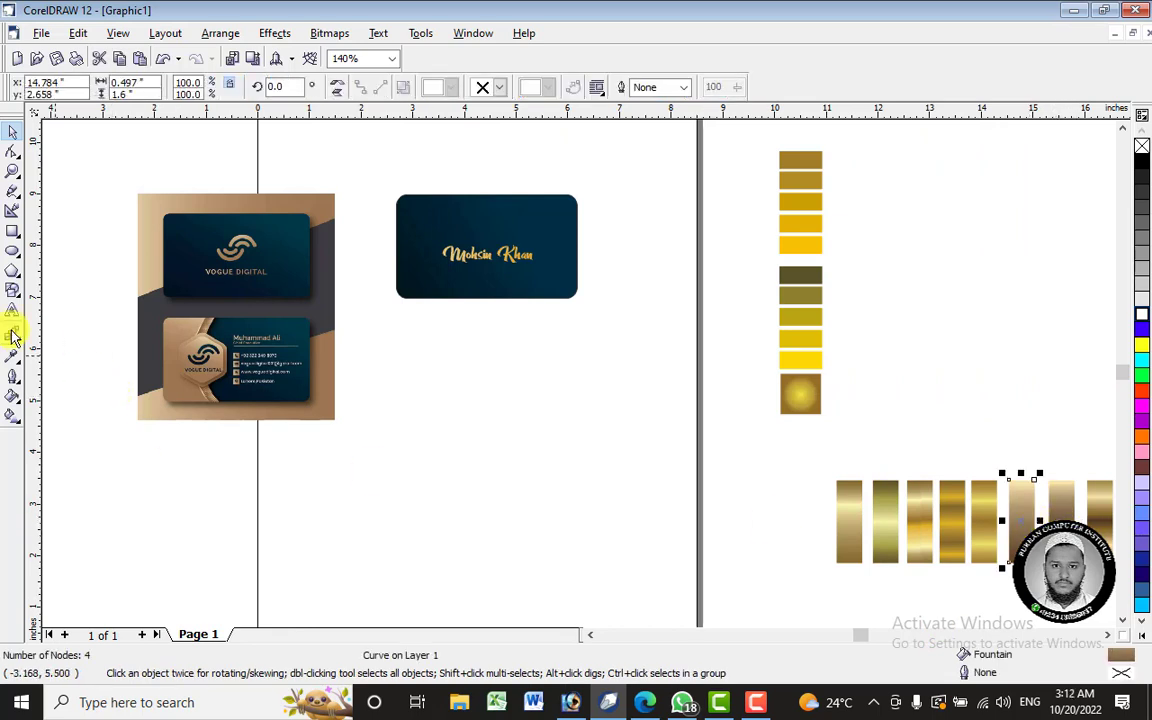
pyautogui.click(13, 358)
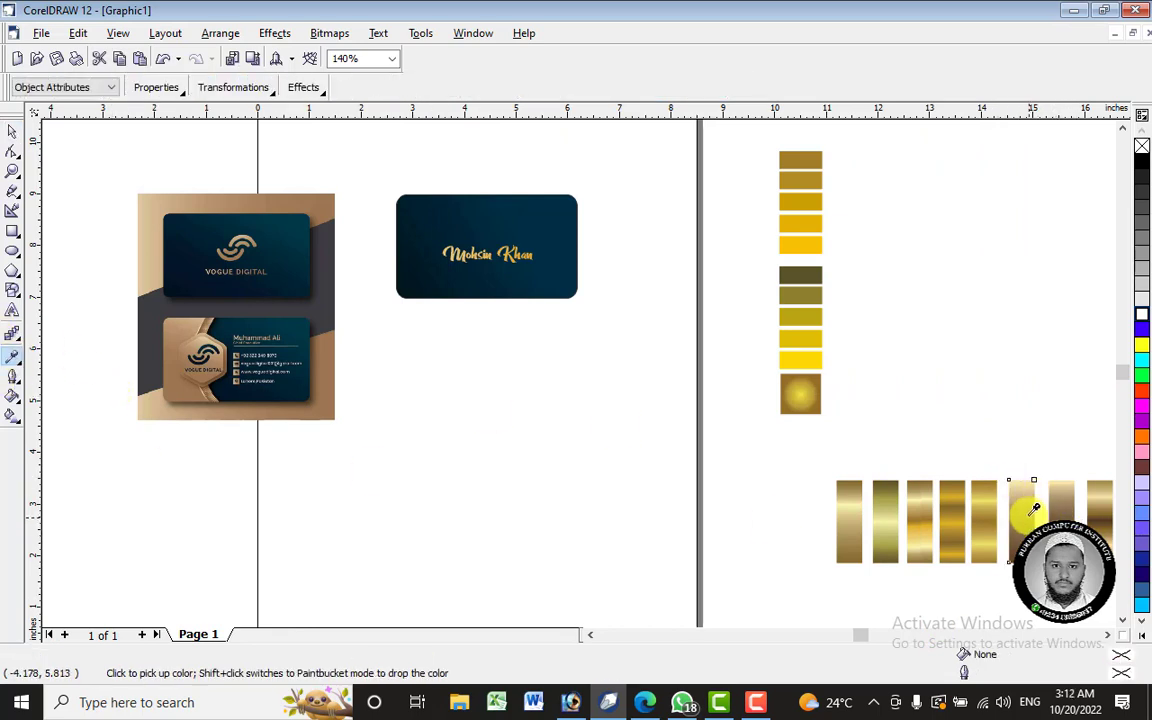
pyautogui.click(20, 368)
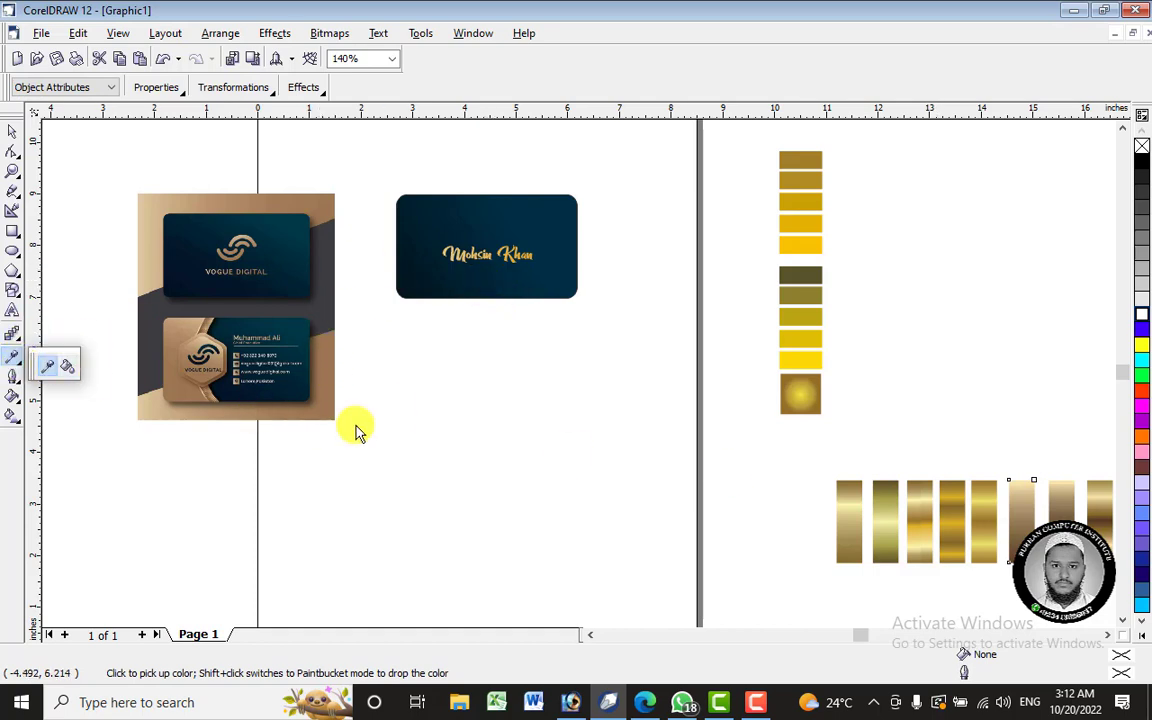
pyautogui.click(479, 370)
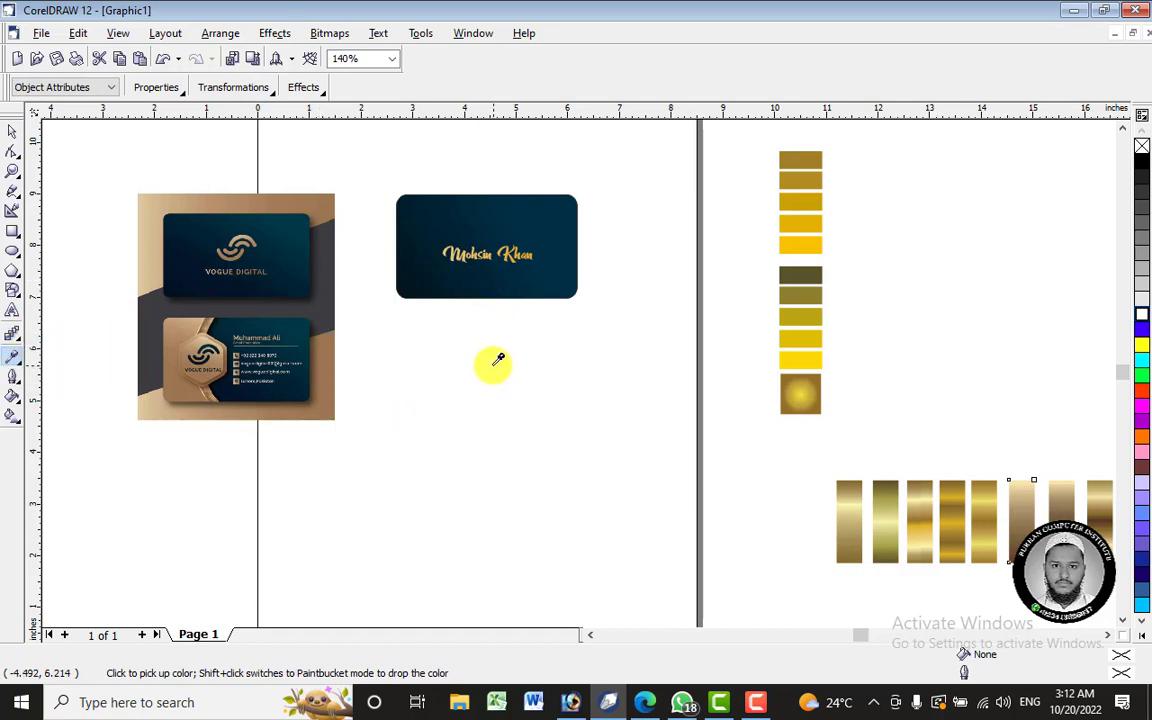
pyautogui.scroll(5, 455, 250)
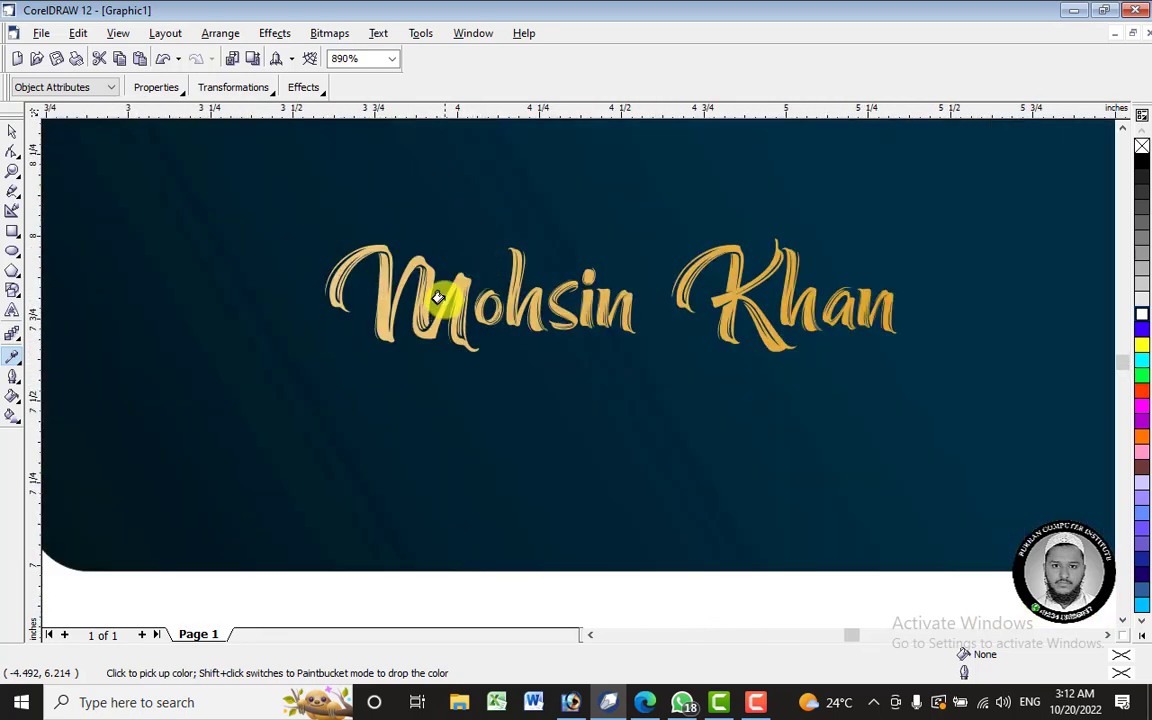
pyautogui.click(455, 281)
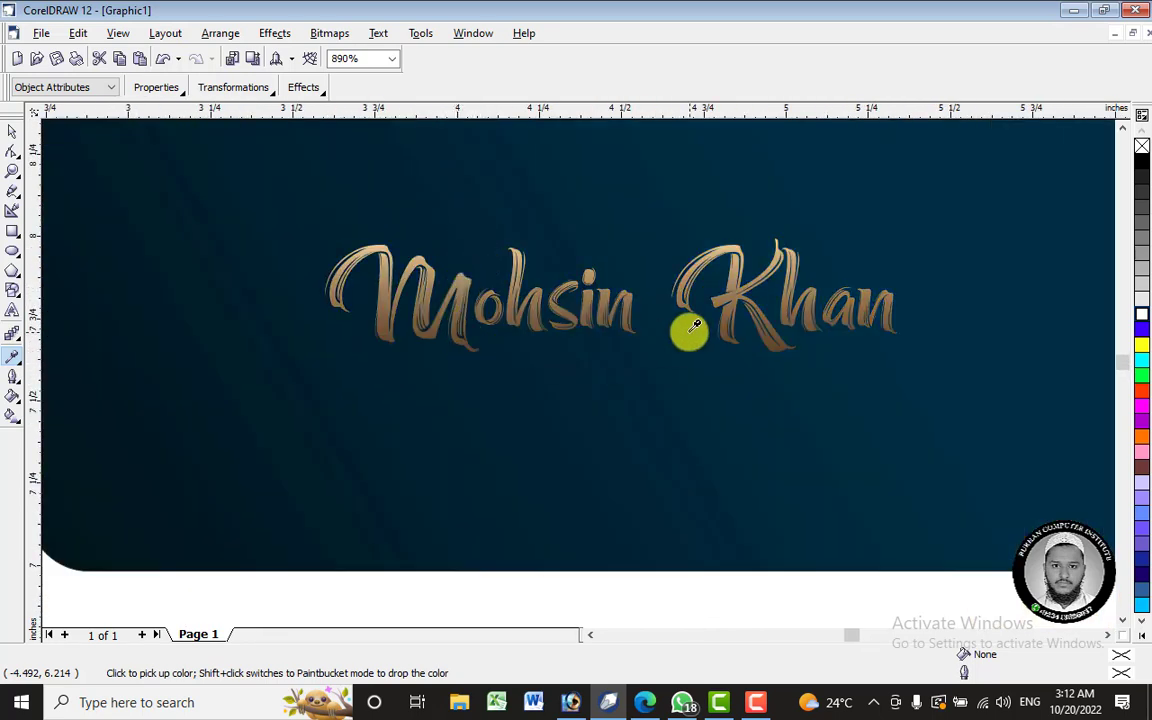
pyautogui.click(12, 413)
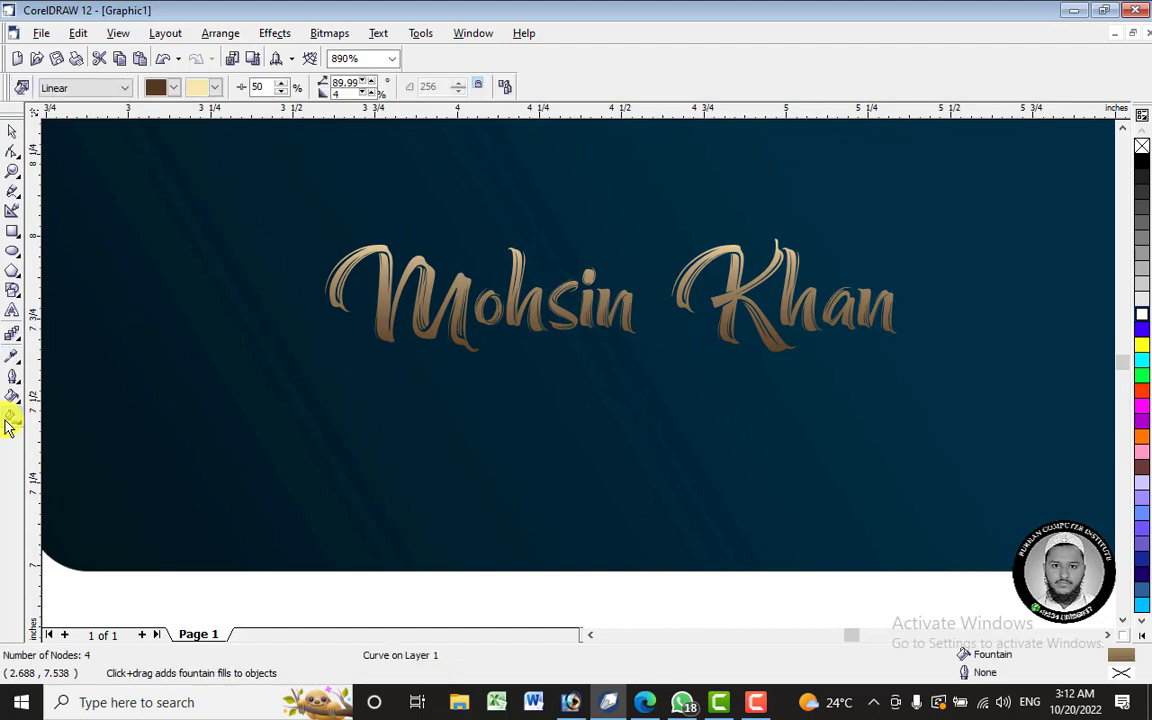
# - Turn the name's gradient horizontal, with its start node left of the name
pyautogui.click(600, 350)
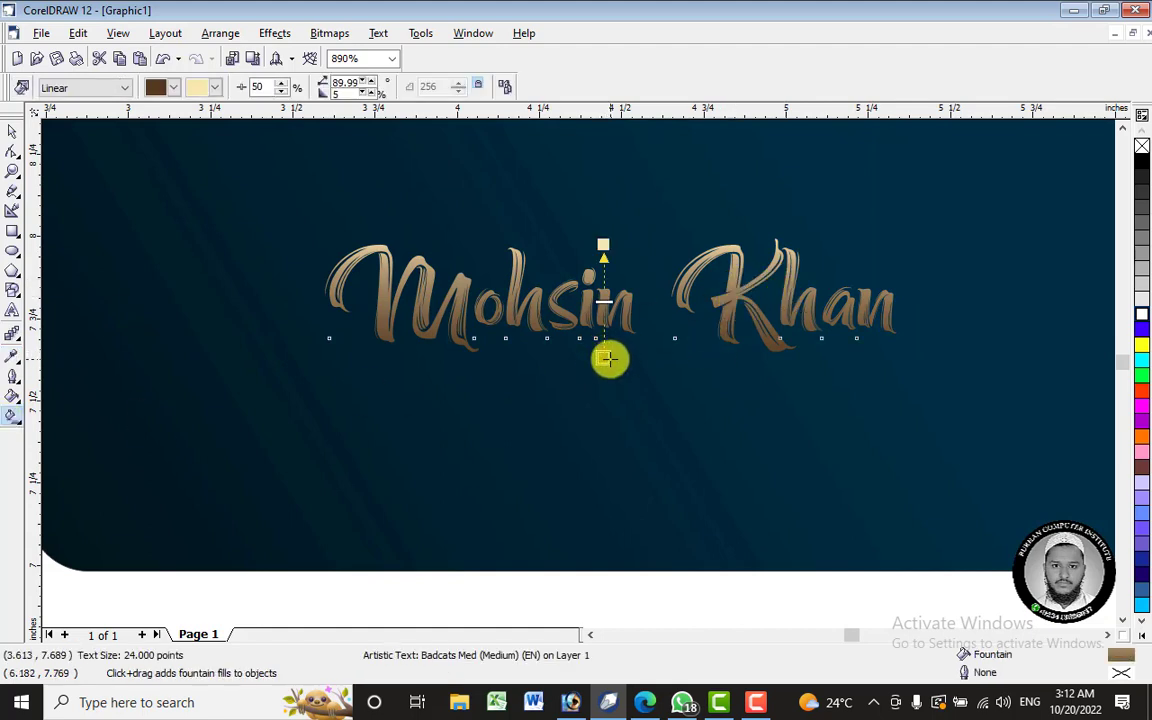
pyautogui.moveTo(603, 358); pyautogui.dragTo(897, 303)
pyautogui.moveTo(615, 248); pyautogui.dragTo(355, 300)
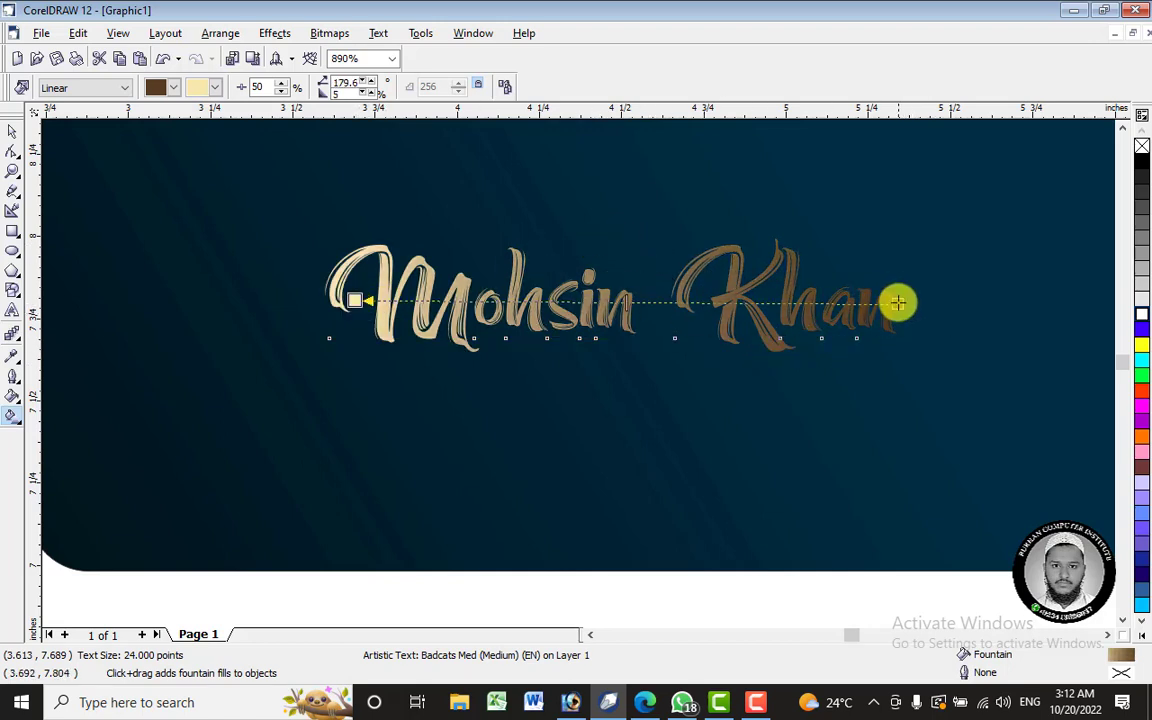
pyautogui.moveTo(897, 303); pyautogui.dragTo(1074, 301)
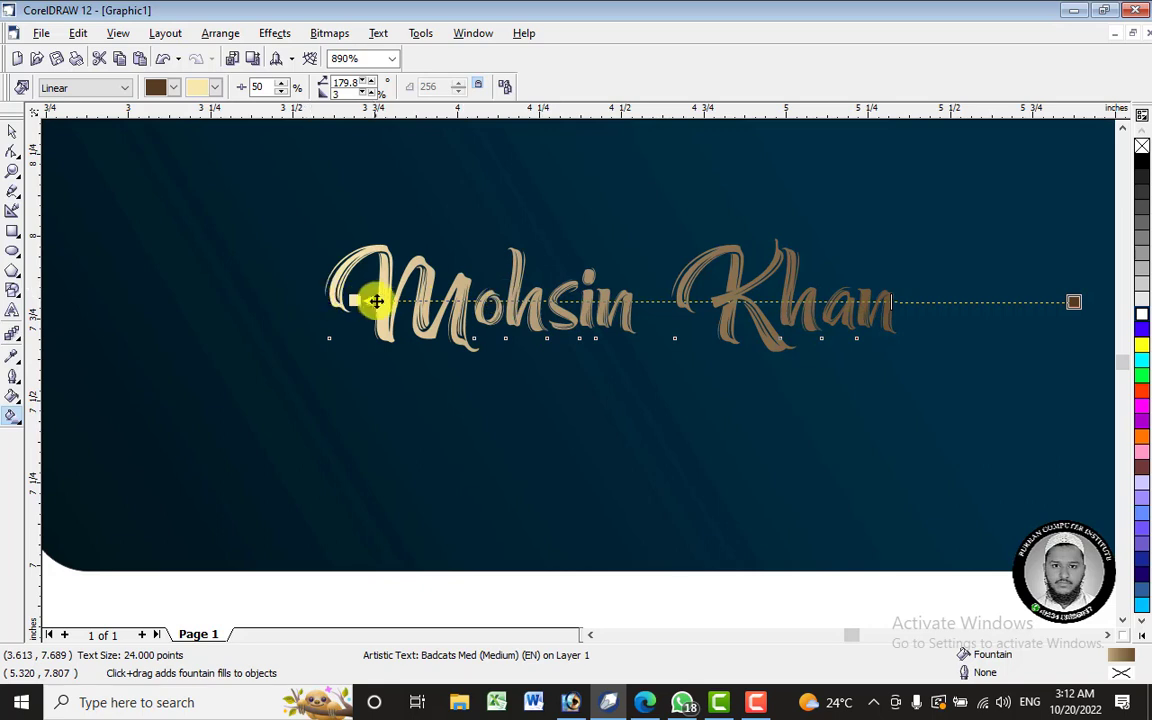
pyautogui.moveTo(354, 300); pyautogui.dragTo(293, 297)
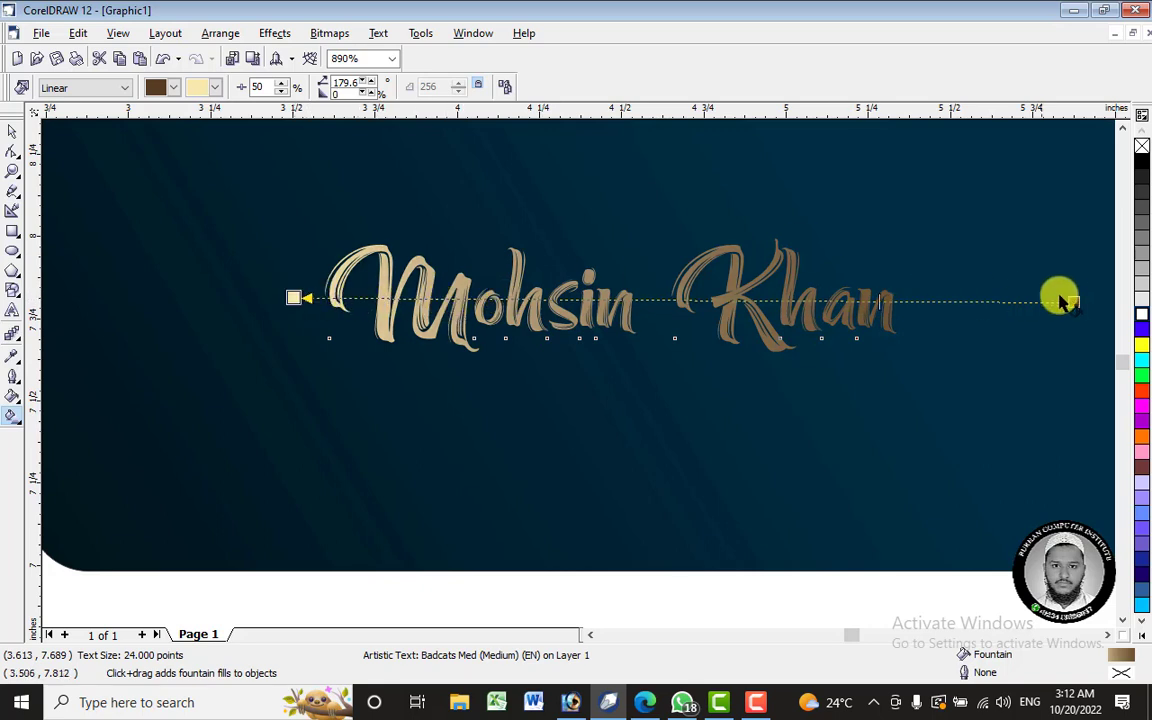
pyautogui.moveTo(1072, 300)
pyautogui.mouseDown()
pyautogui.moveTo(1145, 294)
pyautogui.moveTo(1069, 298)
pyautogui.mouseUp()
# - Push the gradient's end node far right, beyond the card's edge, leaving light-gold lettering
pyautogui.scroll(-3, 666, 300)
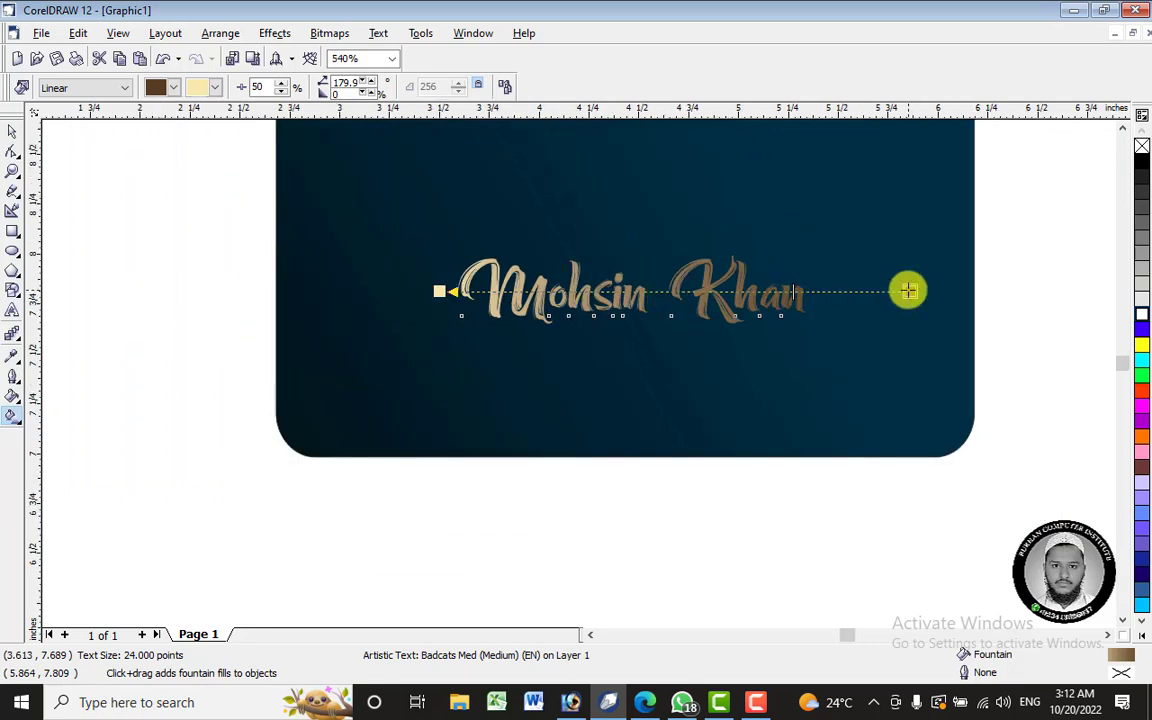
pyautogui.moveTo(907, 290); pyautogui.dragTo(1105, 298)
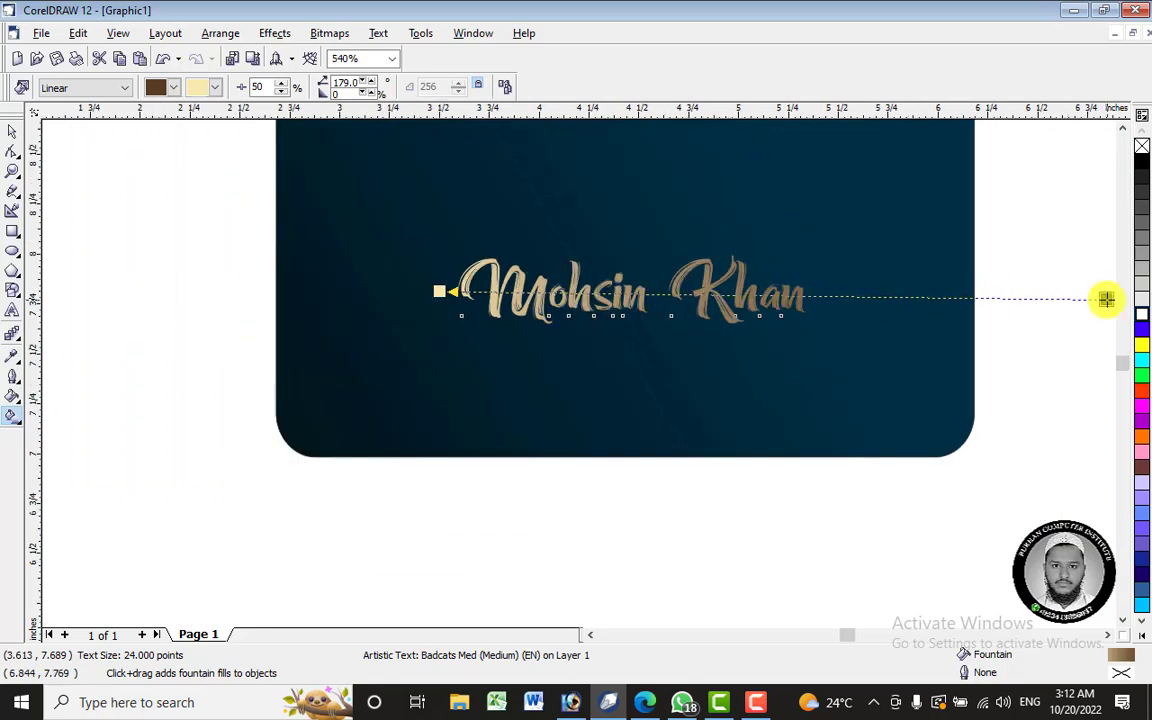
pyautogui.scroll(-1, 406, 237)
pyautogui.scroll(-1, 750, 285)
pyautogui.scroll(-1, 750, 285)
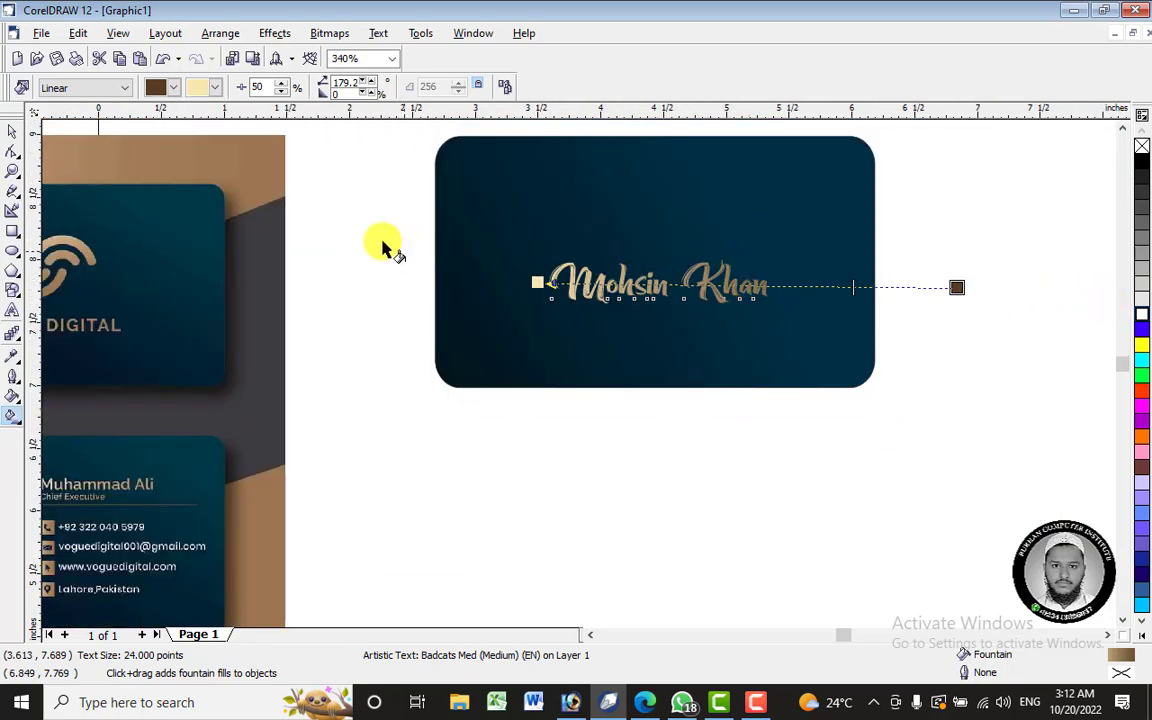
pyautogui.scroll(-1, 480, 262)
pyautogui.scroll(-1, 535, 265)
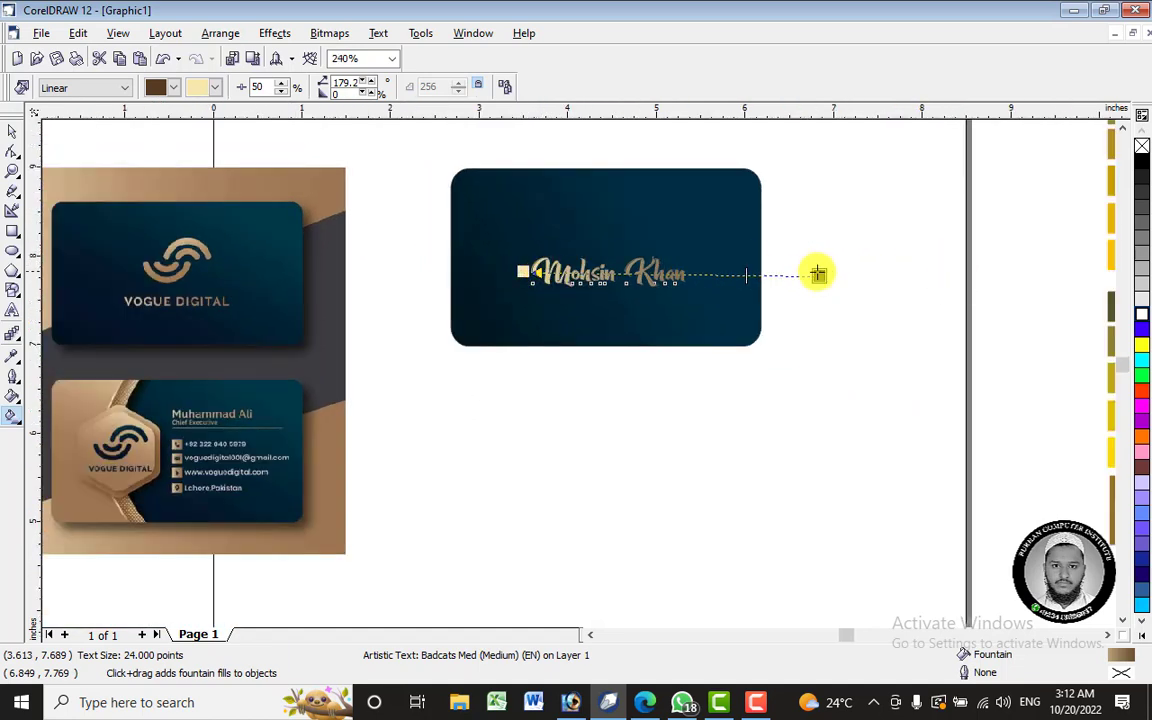
pyautogui.moveTo(819, 275); pyautogui.dragTo(981, 275)
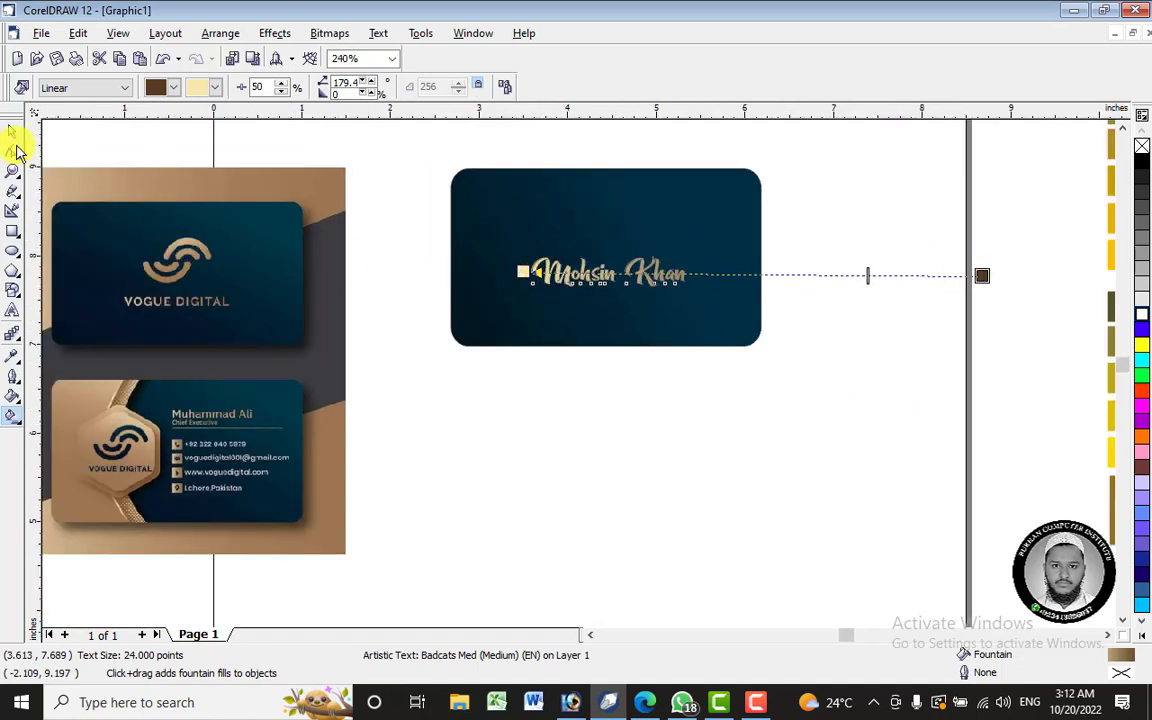
pyautogui.click(13, 133)
pyautogui.click(617, 378)
pyautogui.scroll(4, 586, 239)
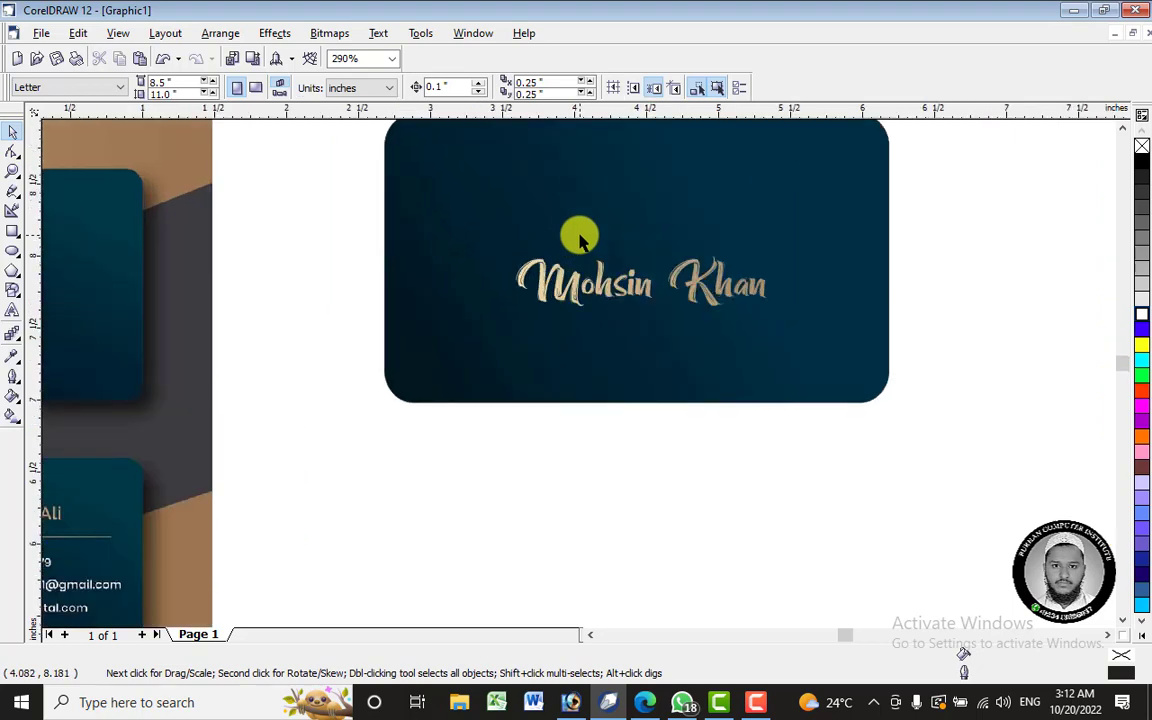
# - Centre the navy card and the script name on each other using the E and C alignment keys
pyautogui.scroll(-1, 668, 306)
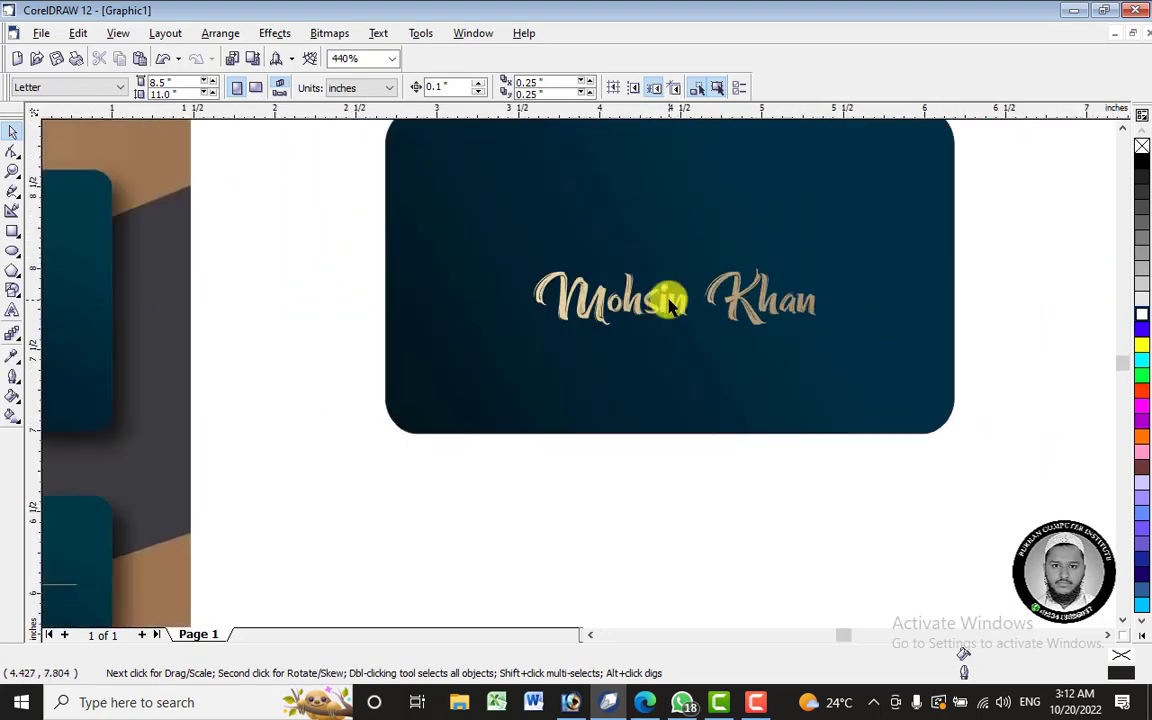
pyautogui.click(670, 304)
pyautogui.click(673, 300)
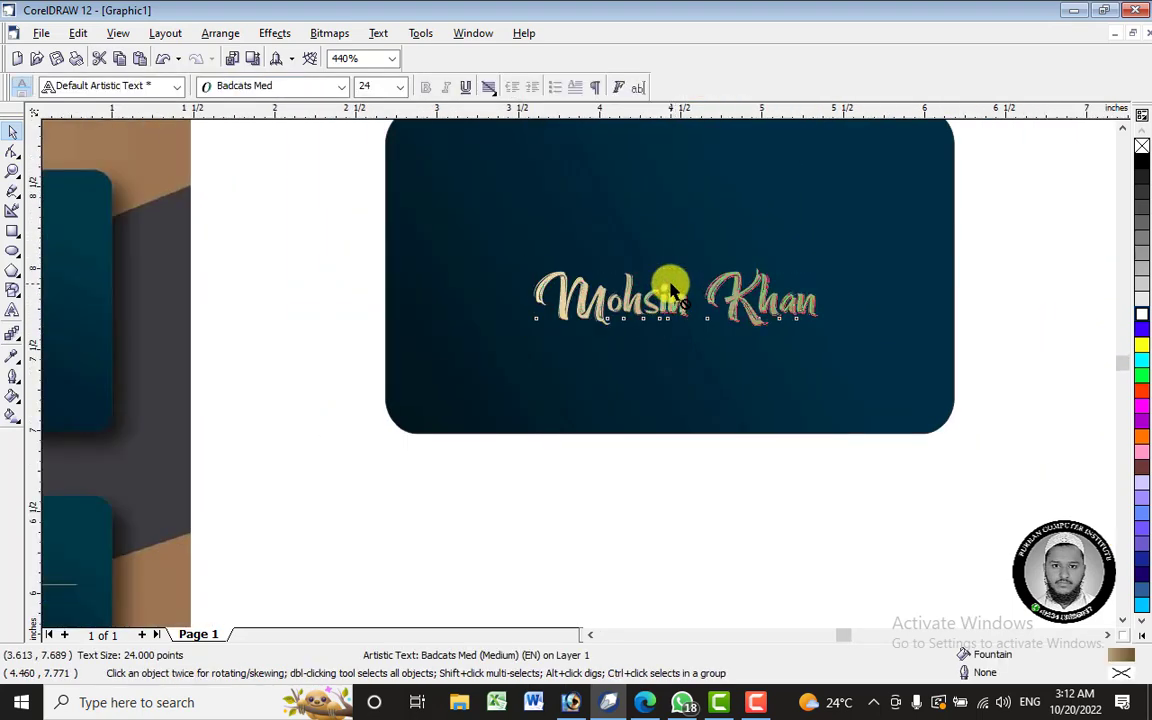
pyautogui.moveTo(675, 298); pyautogui.dragTo(670, 284)
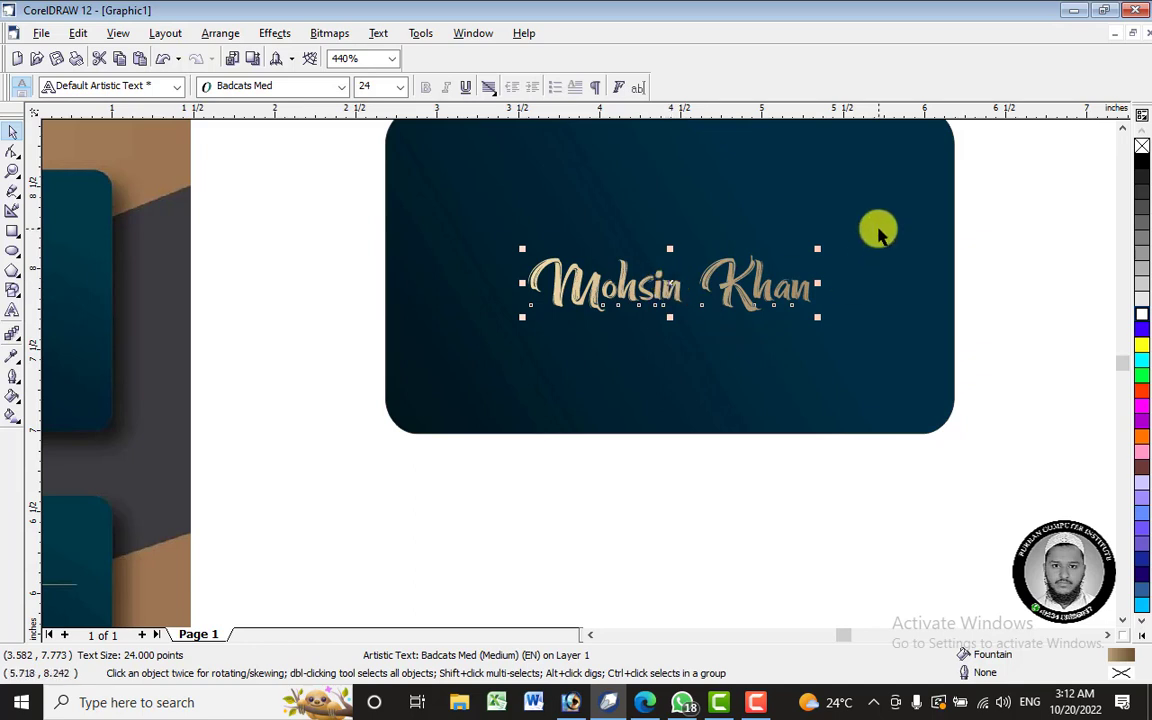
pyautogui.click(879, 234)
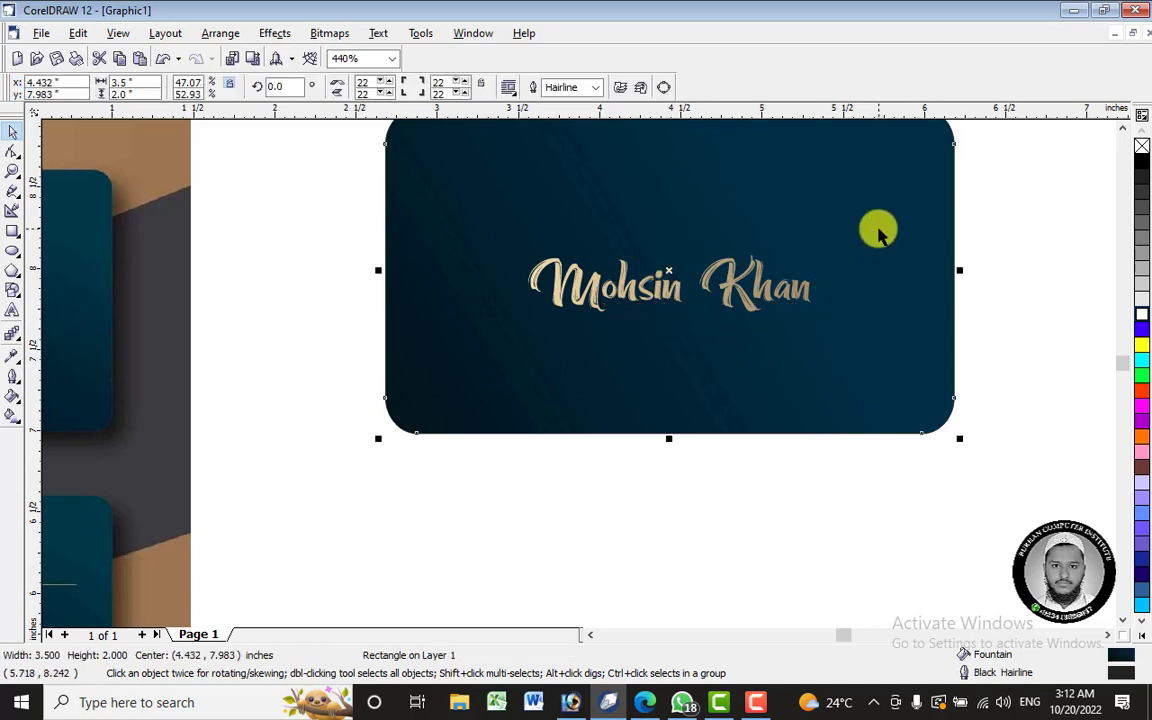
pyautogui.keyDown('shift'); pyautogui.click(765, 289); pyautogui.keyUp('shift')
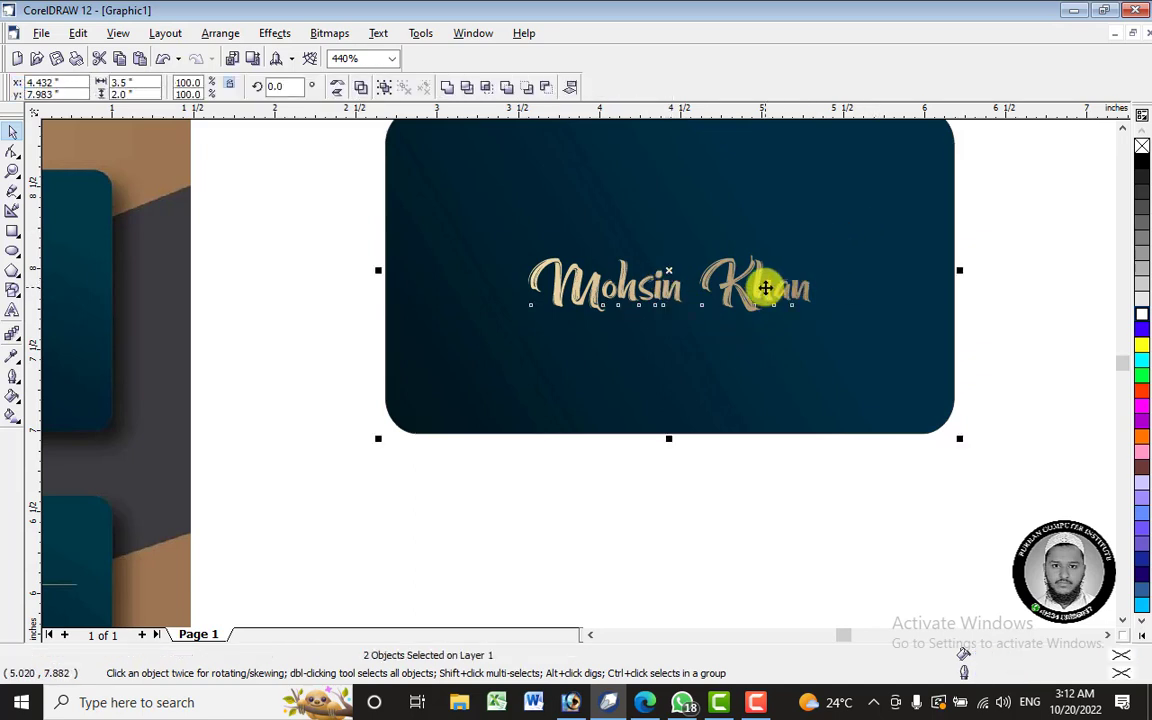
pyautogui.press('e')
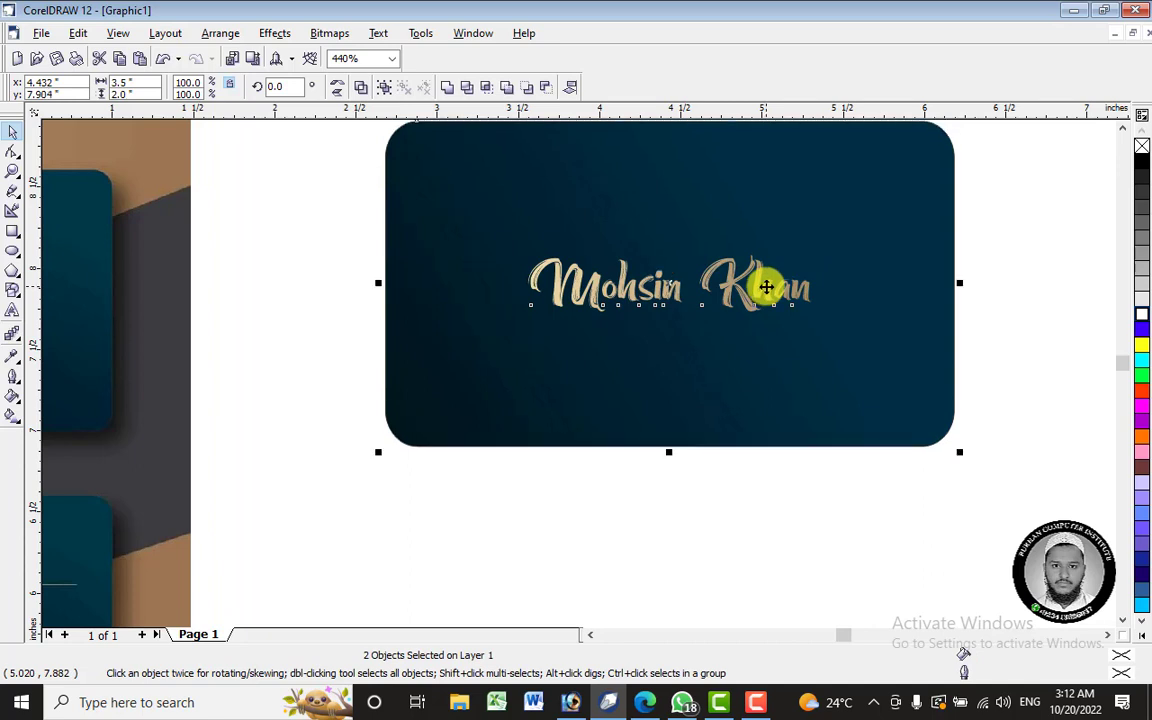
pyautogui.press('c')
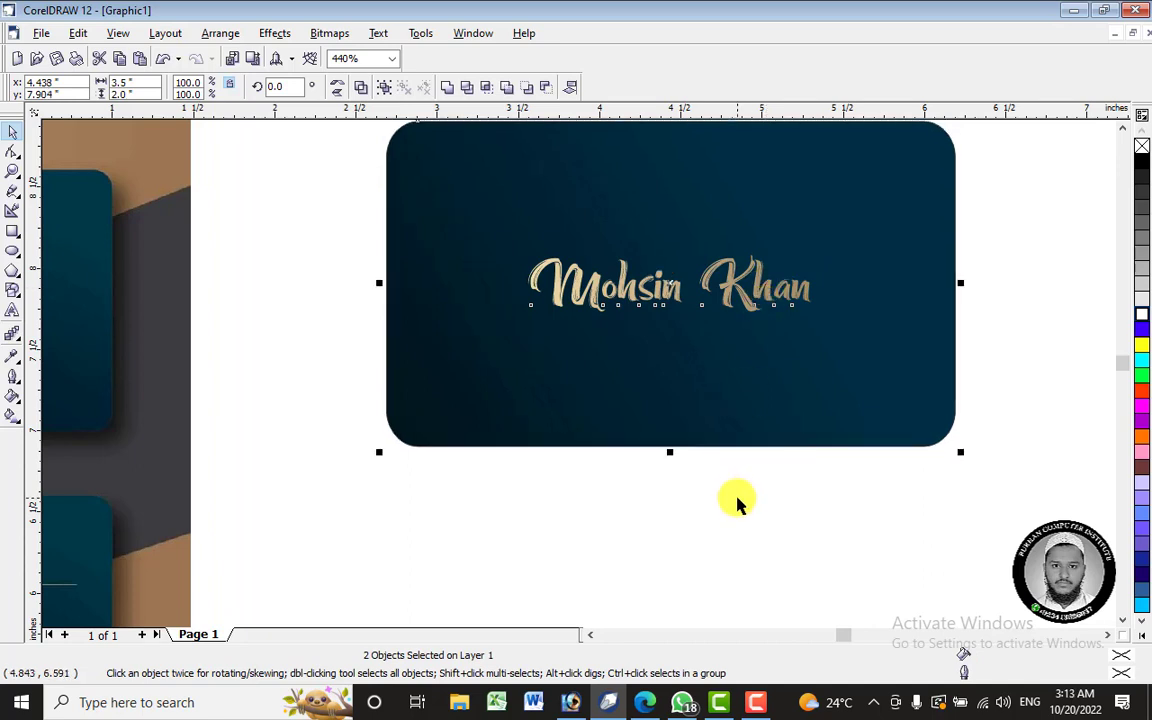
pyautogui.click(738, 503)
pyautogui.click(745, 297)
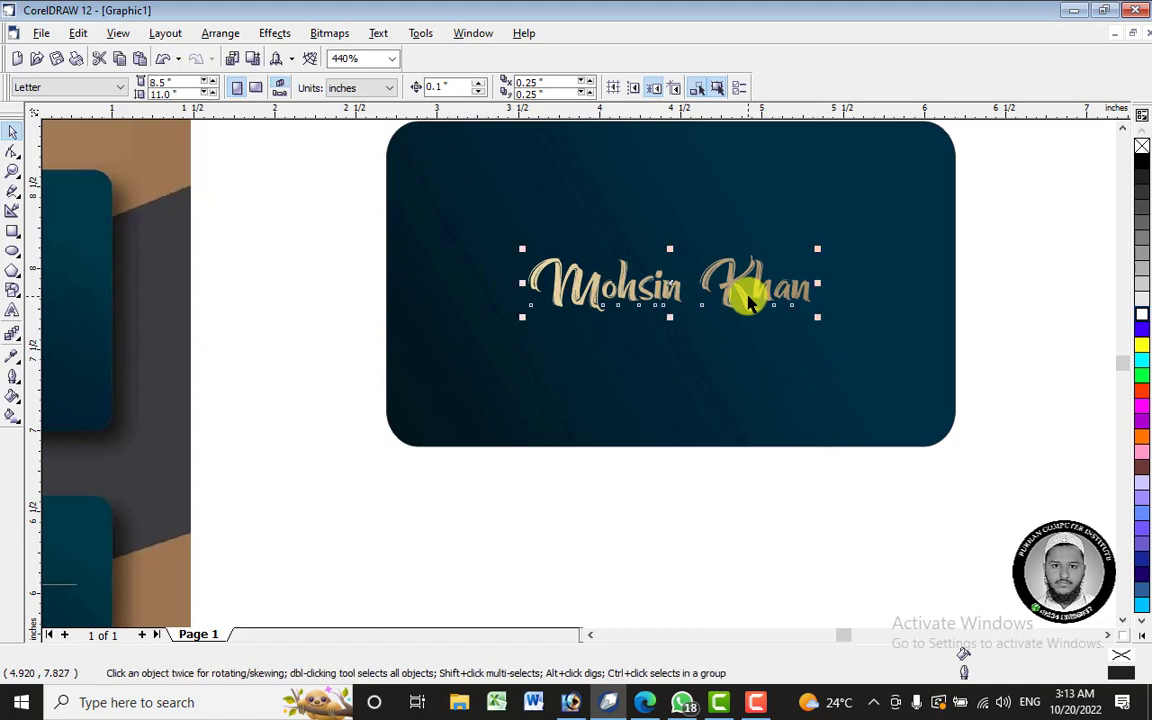
pyautogui.press('Down')
pyautogui.press('Down')
pyautogui.press('Down')
pyautogui.press('Down')
pyautogui.press('Down')
pyautogui.press('Down')
pyautogui.press('Down')
pyautogui.press('Down')
pyautogui.press('Down')
pyautogui.press('Down')
pyautogui.press('Down')
pyautogui.press('Down')
pyautogui.press('Down')
pyautogui.press('Down')
pyautogui.press('Down')
pyautogui.press('Down')
pyautogui.press('Down')
pyautogui.press('Down')
pyautogui.press('Down')
pyautogui.press('Down')
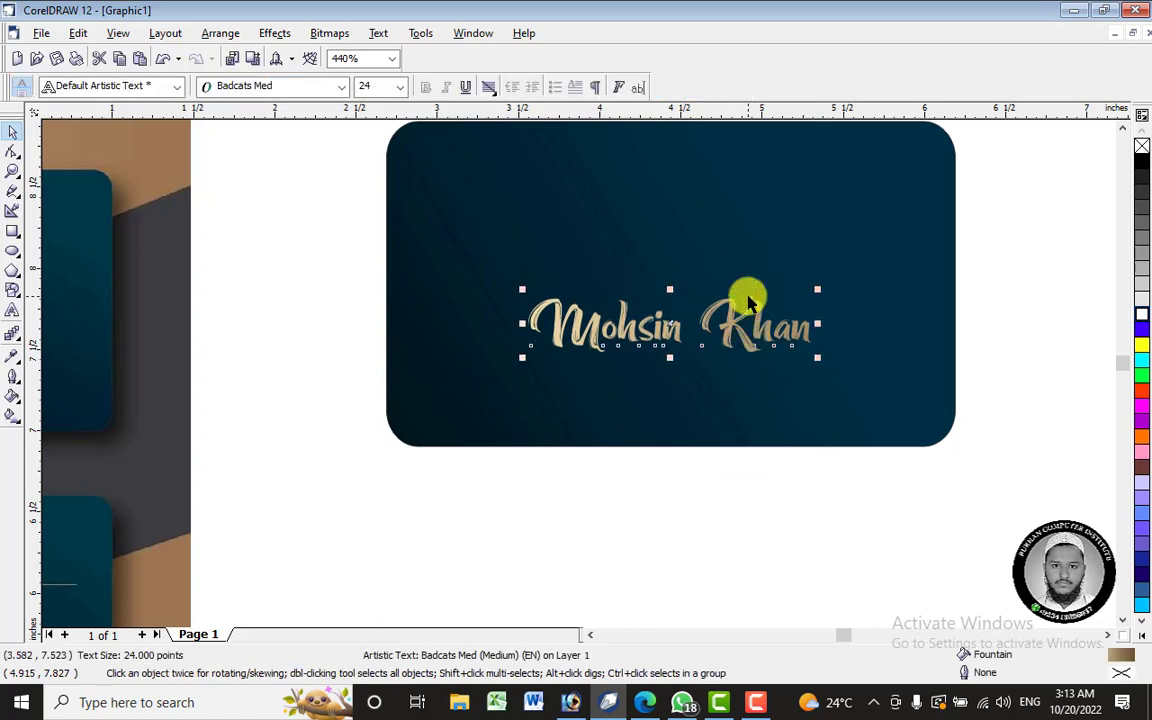
pyautogui.click(674, 504)
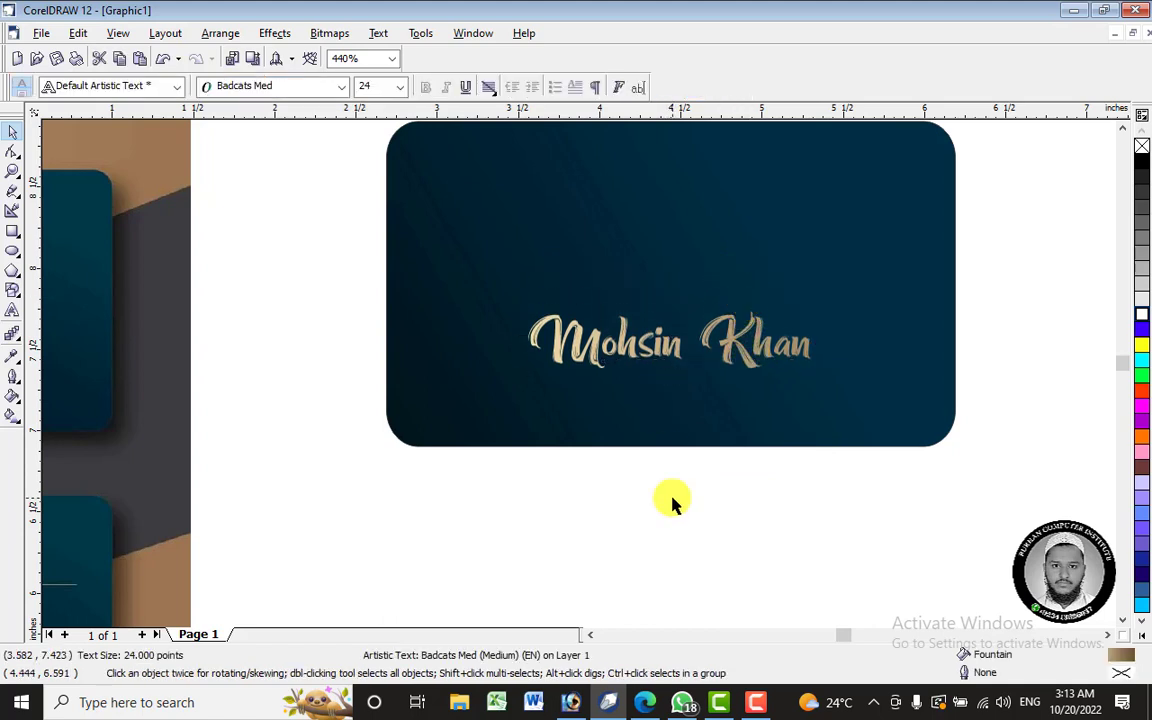
pyautogui.click(733, 330)
pyautogui.press('Up')
pyautogui.press('Up')
pyautogui.press('Up')
pyautogui.press('Up')
pyautogui.press('Up')
pyautogui.press('Up')
pyautogui.press('Up')
pyautogui.press('Up')
pyautogui.press('Up')
pyautogui.press('Up')
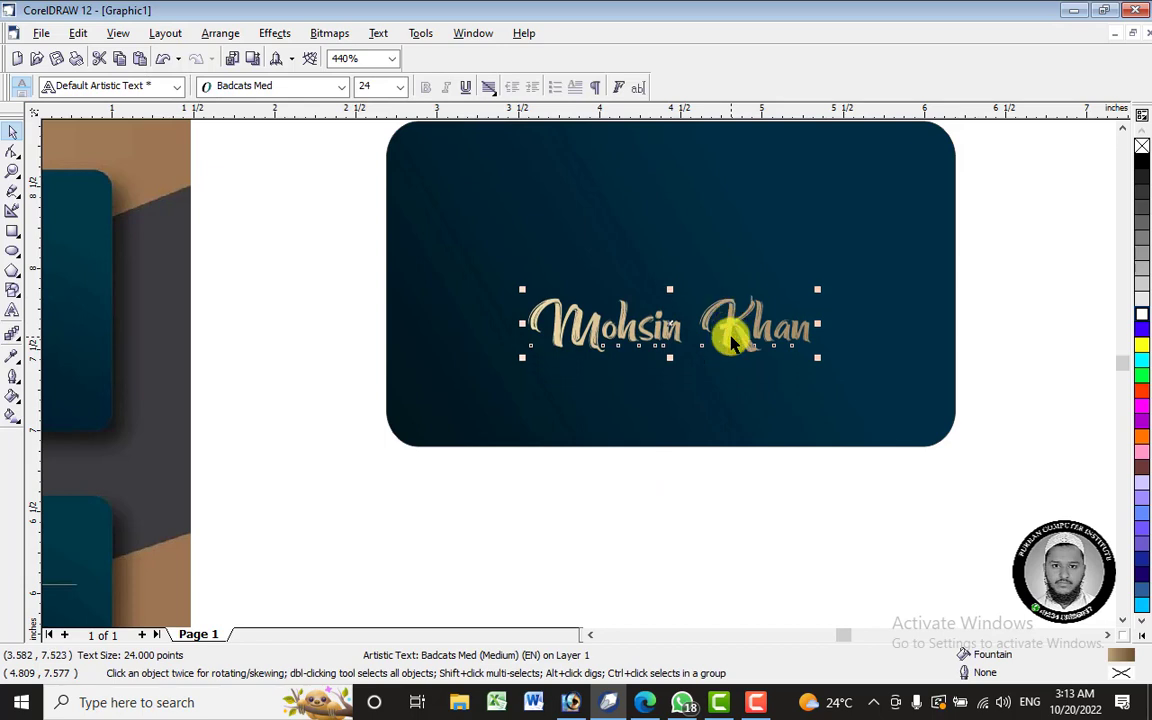
pyautogui.moveTo(733, 330); pyautogui.dragTo(735, 378)
# - Drop the duplicate below the name and retype it as Graphic Designer
pyautogui.rightClick(733, 378)
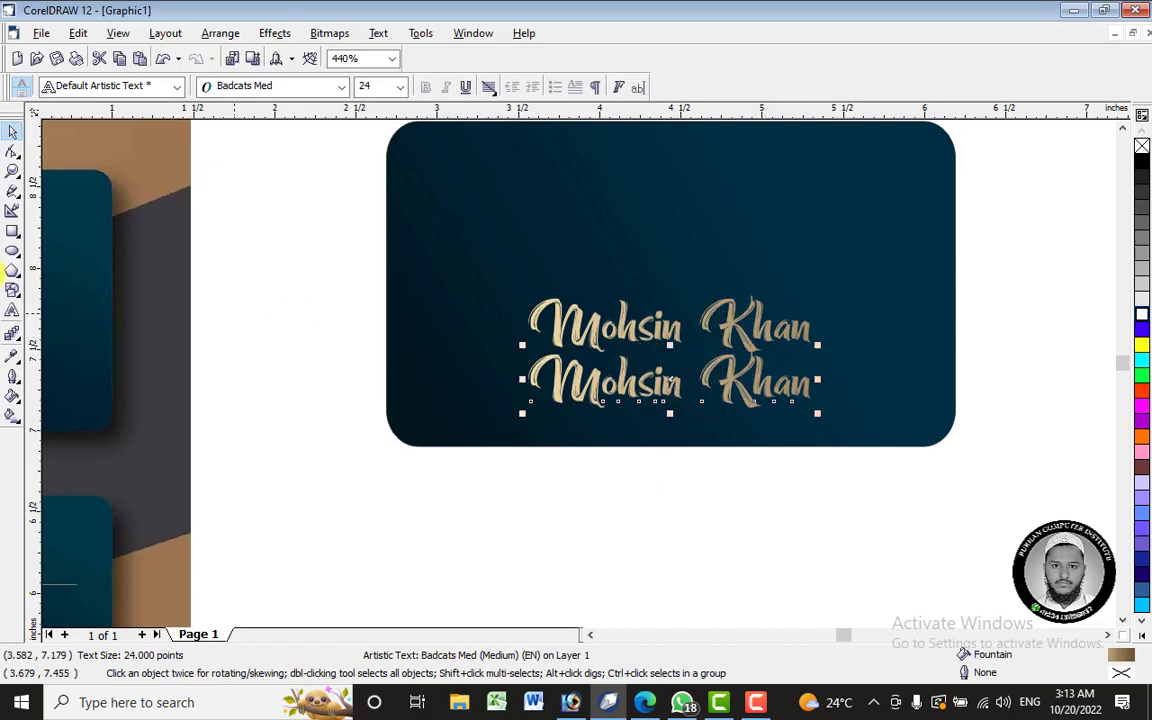
pyautogui.click(13, 312)
pyautogui.click(798, 390)
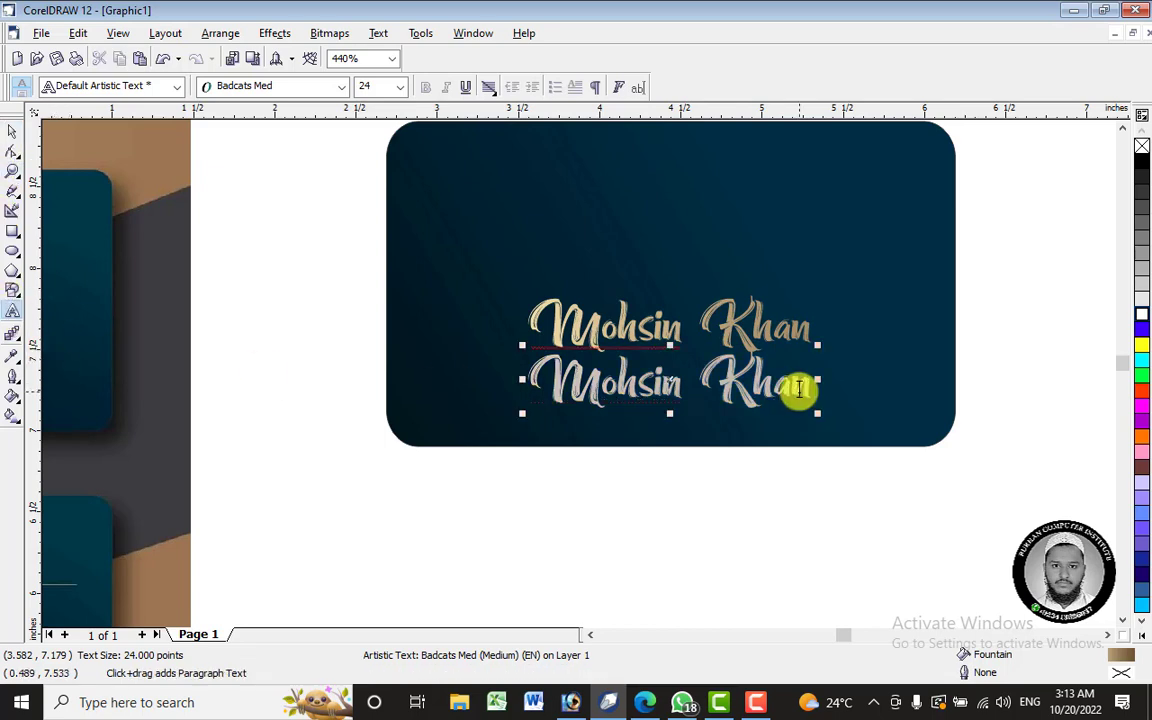
pyautogui.hotkey('ctrl', 'a')
pyautogui.press('Delete')
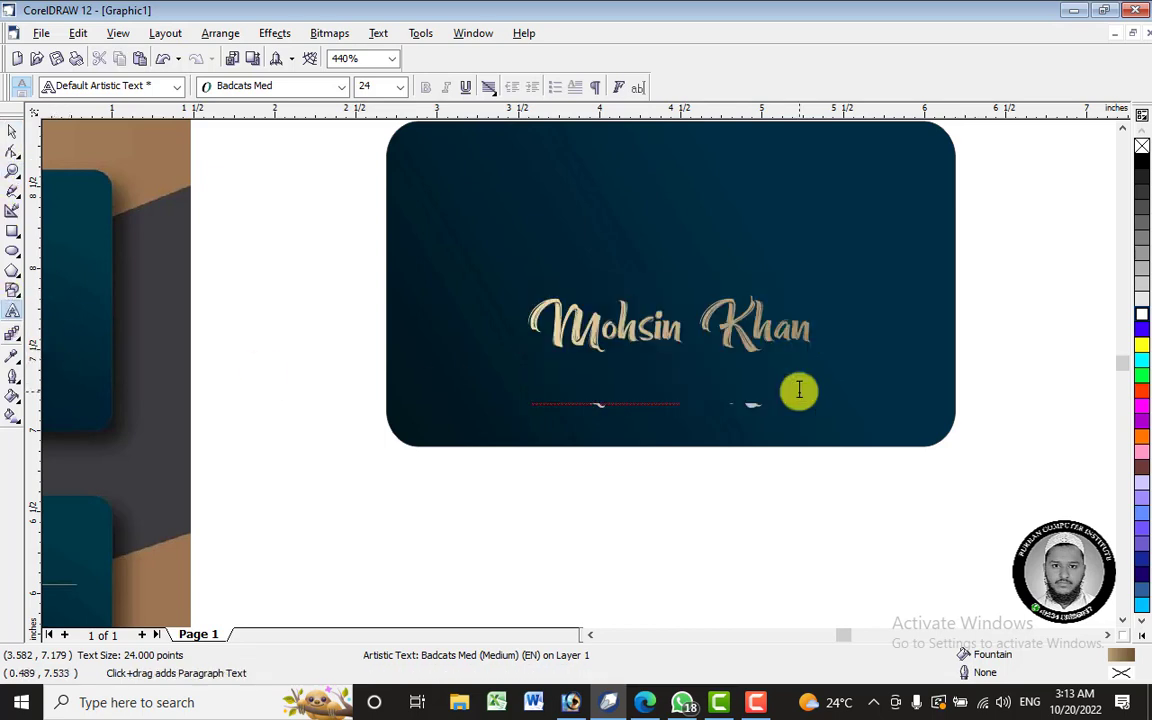
pyautogui.write('Graphi')
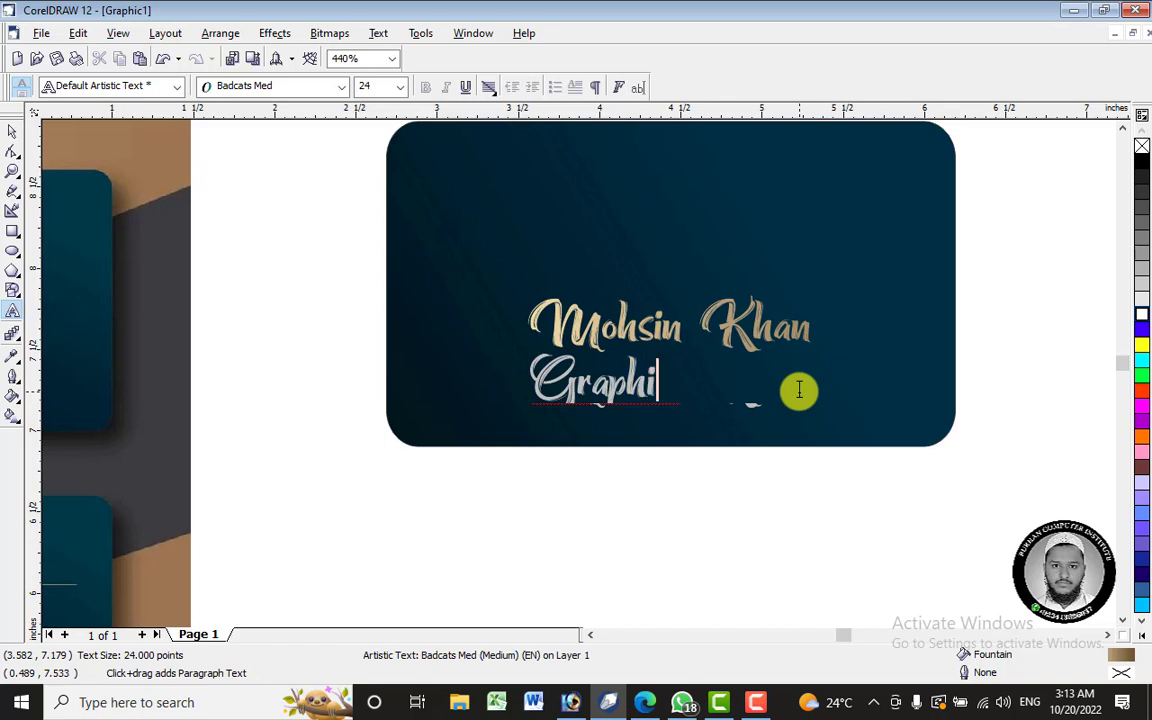
pyautogui.write('c Designer')
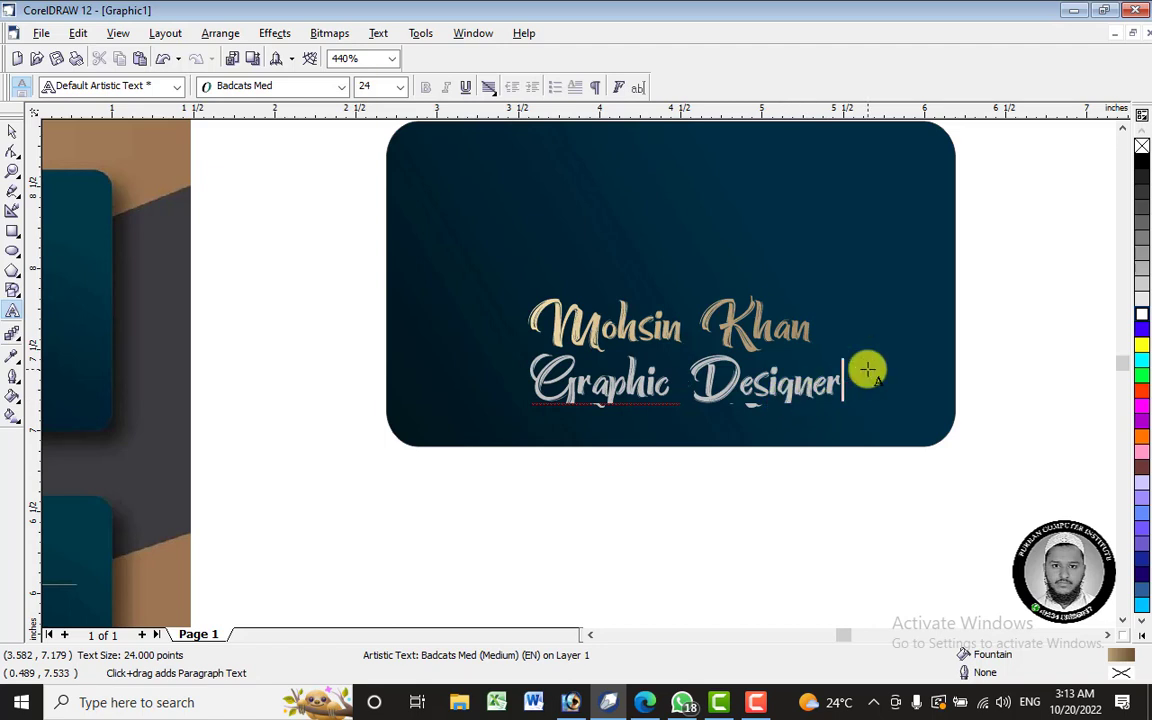
# - Set the Graphic Designer line's font to Arial
pyautogui.click(288, 86)
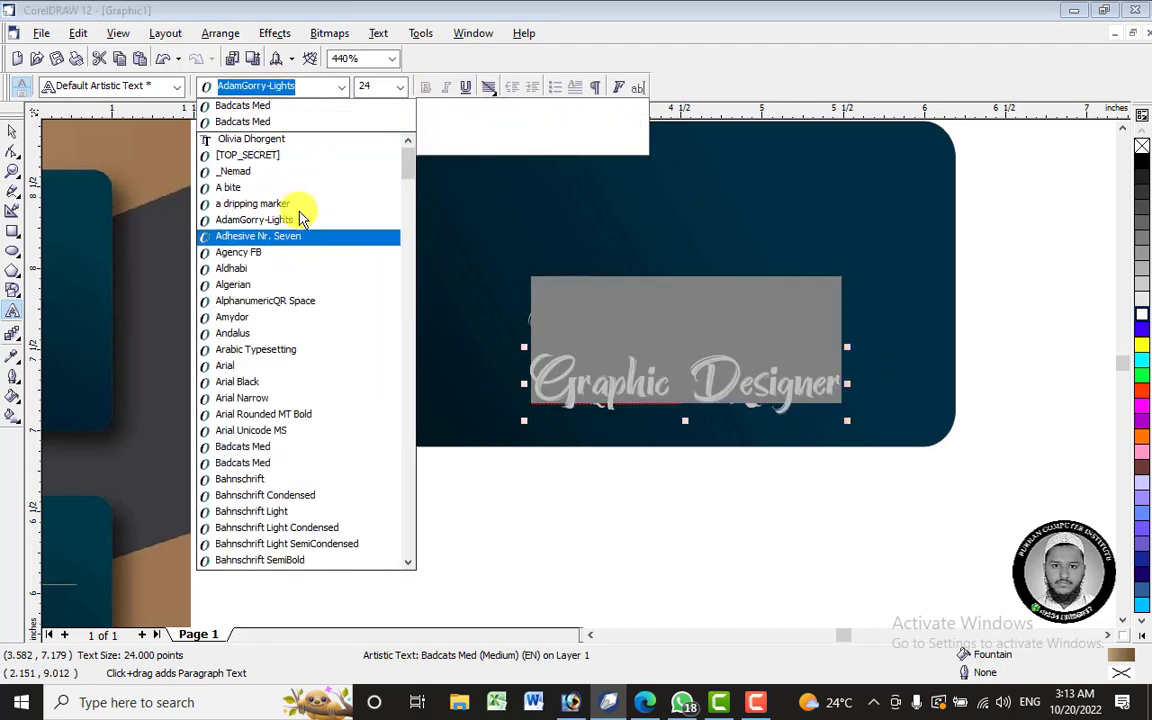
pyautogui.click(272, 367)
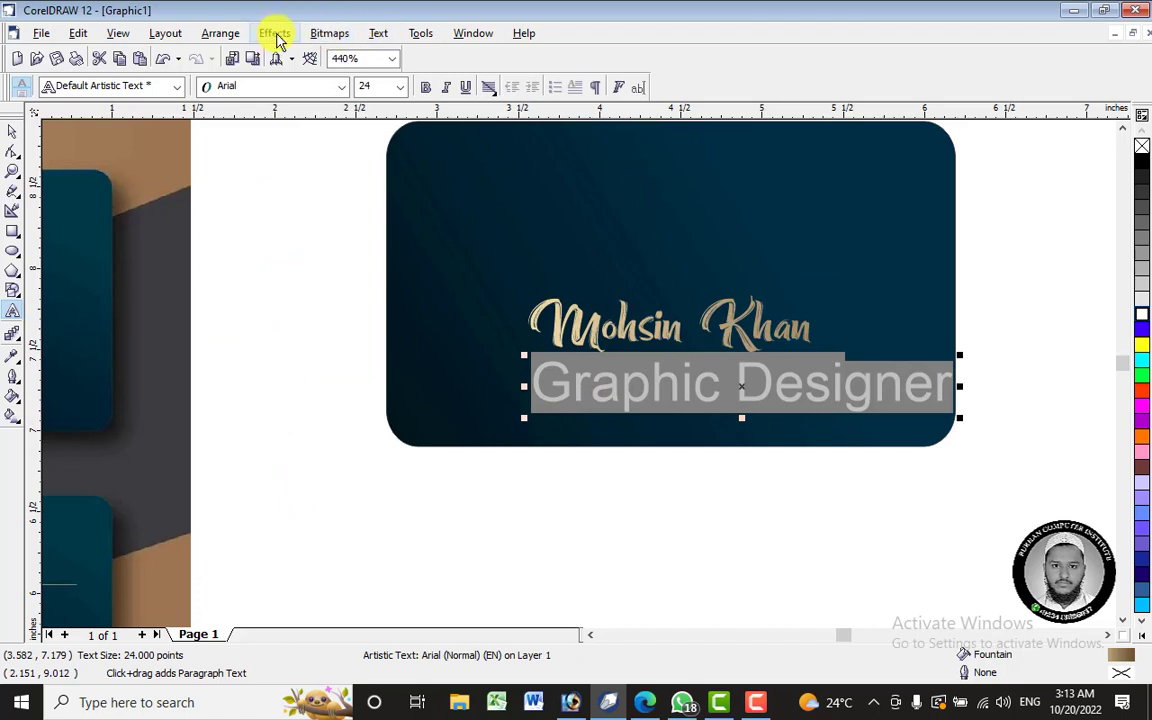
pyautogui.click(379, 33)
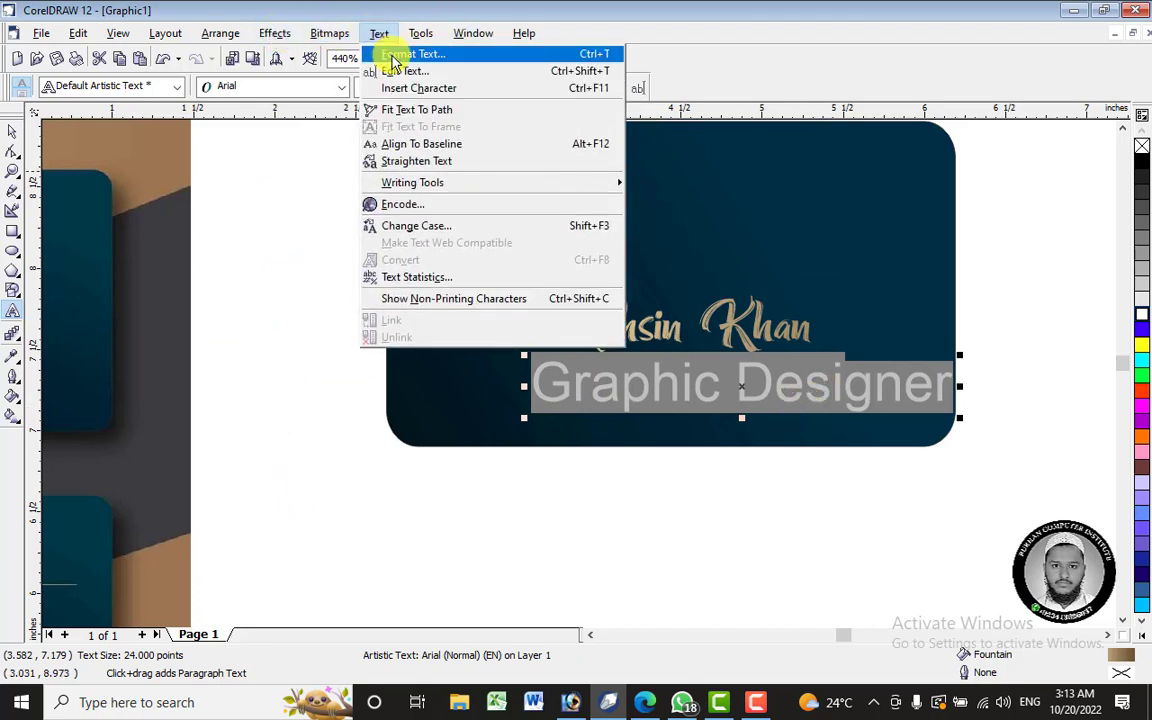
pyautogui.click(392, 55)
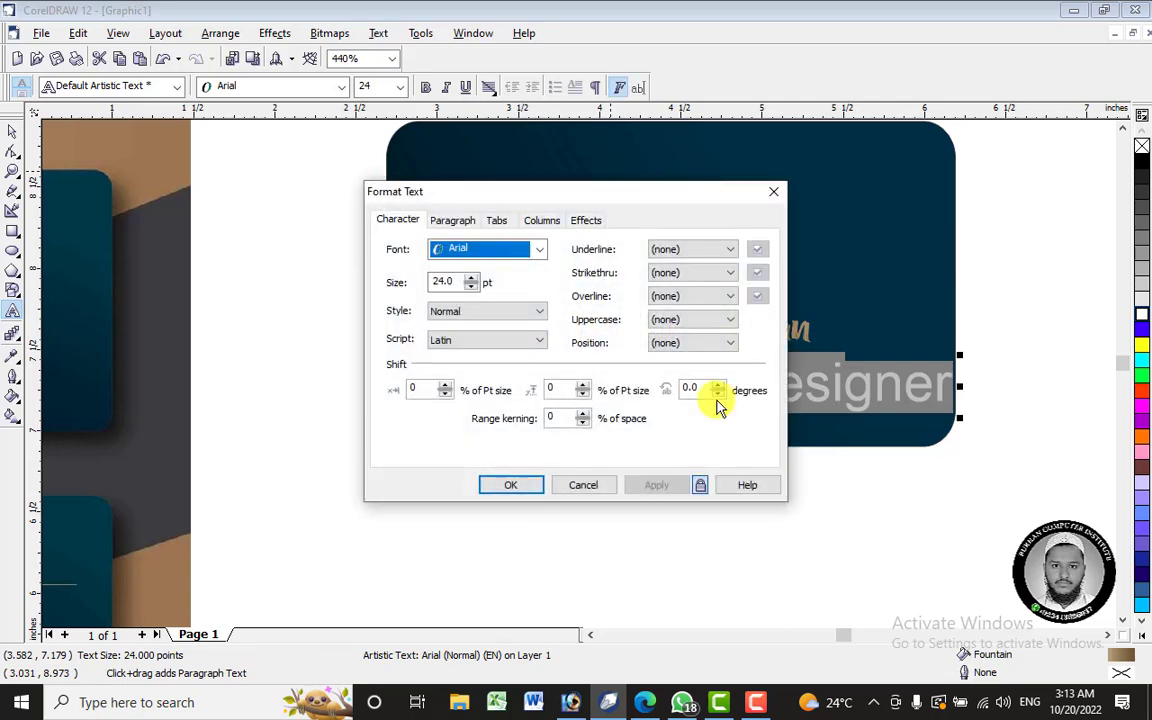
# - Cancel Format Text and use Change Case > UPPERCASE to make the subtitle read GRAPHIC DESIGNER
pyautogui.moveTo(627, 187); pyautogui.dragTo(395, 124)
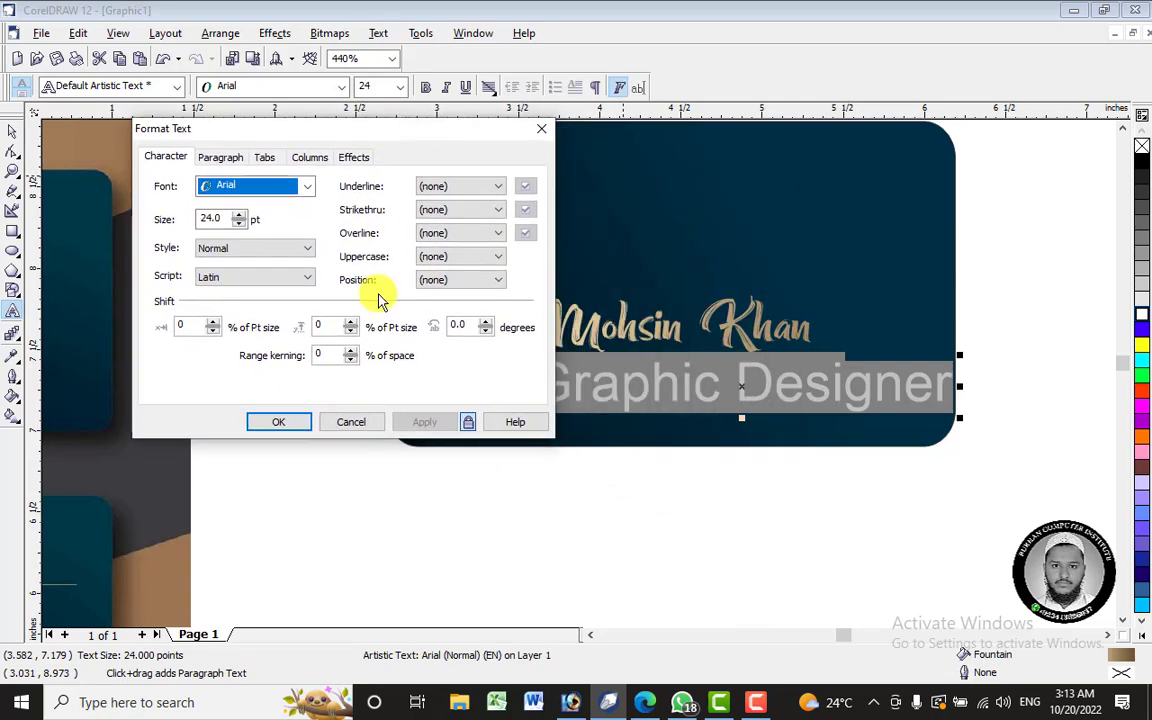
pyautogui.click(340, 423)
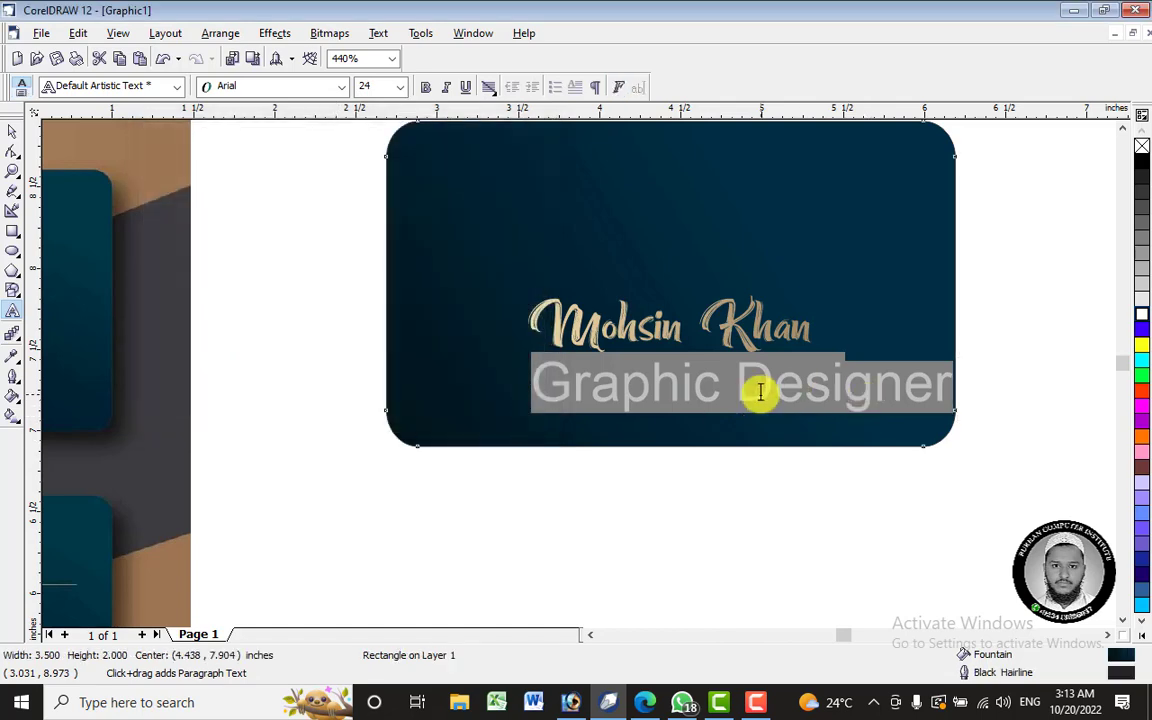
pyautogui.hotkey('ctrl', 'z')
pyautogui.hotkey('ctrl', 'z')
pyautogui.hotkey('ctrl', 'z')
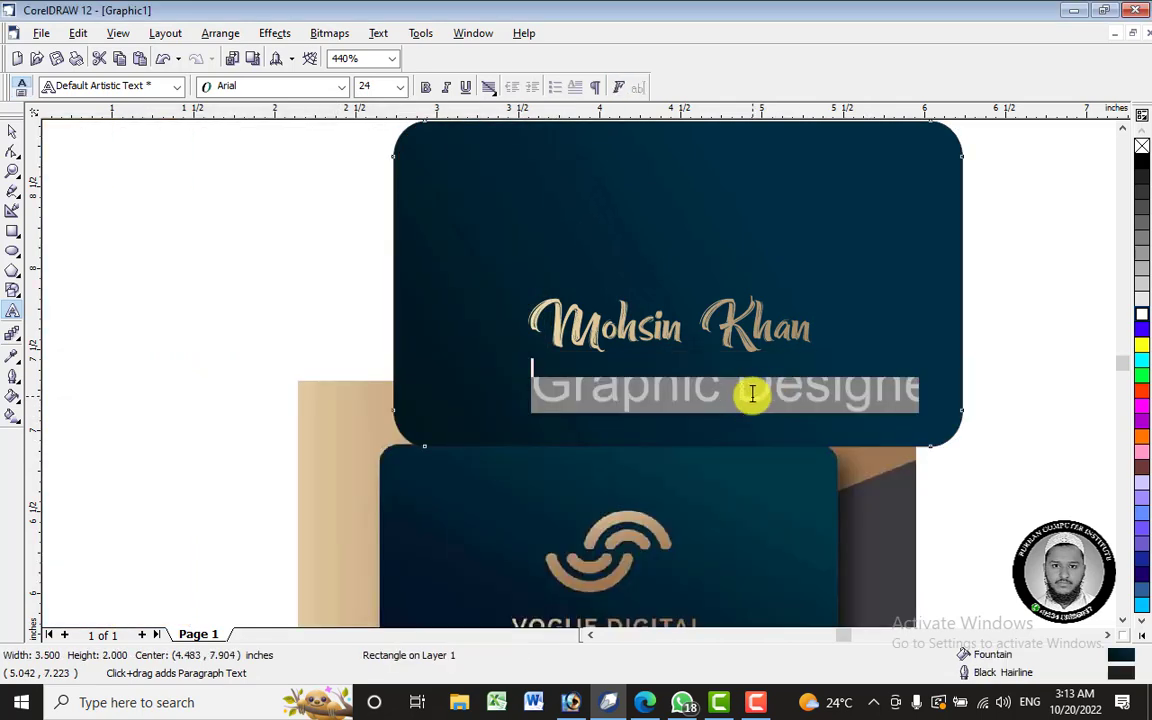
pyautogui.rightClick(752, 393)
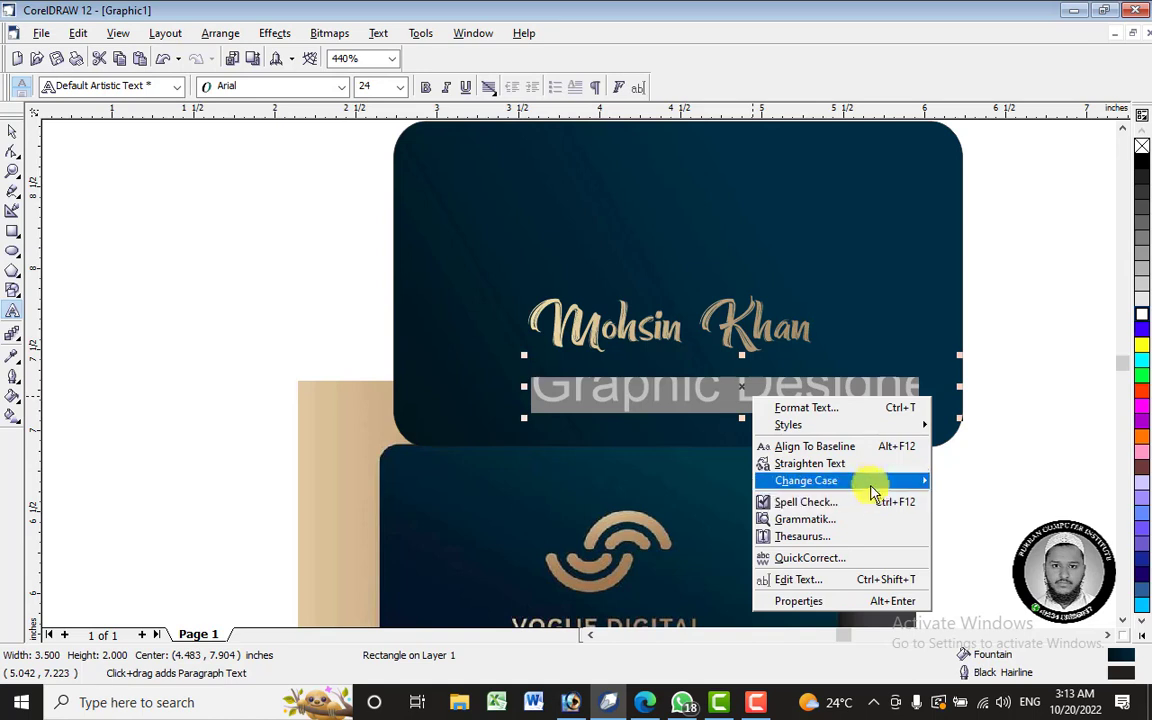
pyautogui.moveTo(874, 481)
pyautogui.click(980, 516)
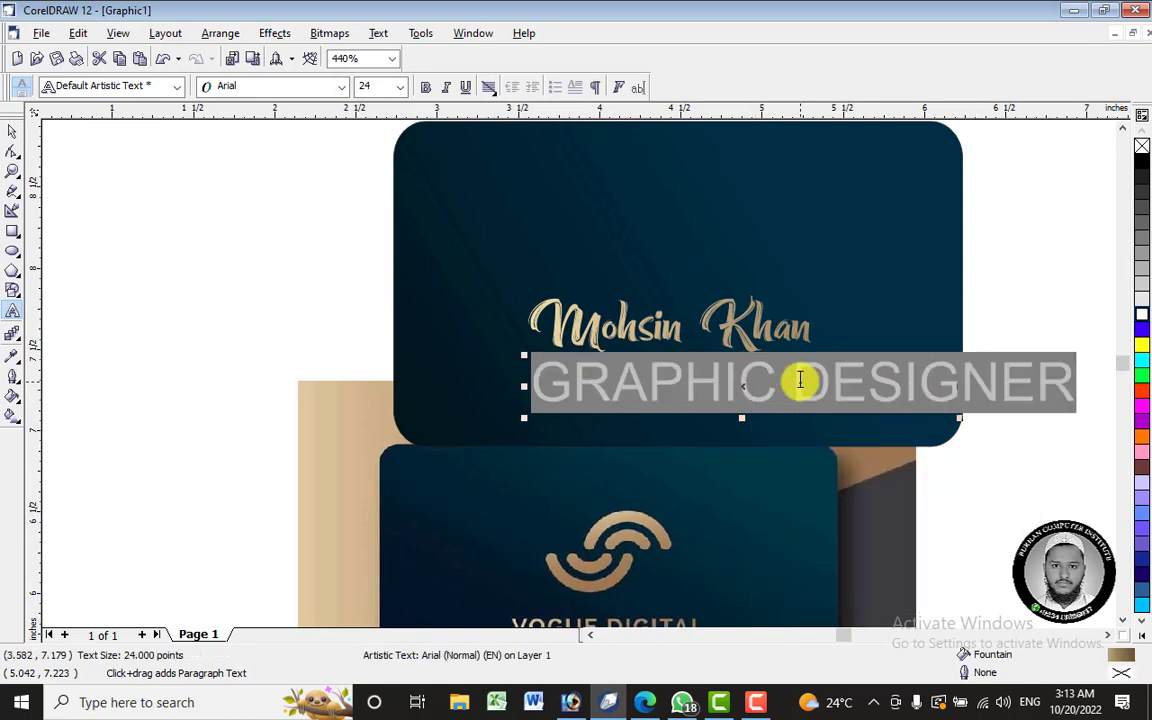
pyautogui.scroll(-2, 603, 350)
pyautogui.scroll(2, 603, 350)
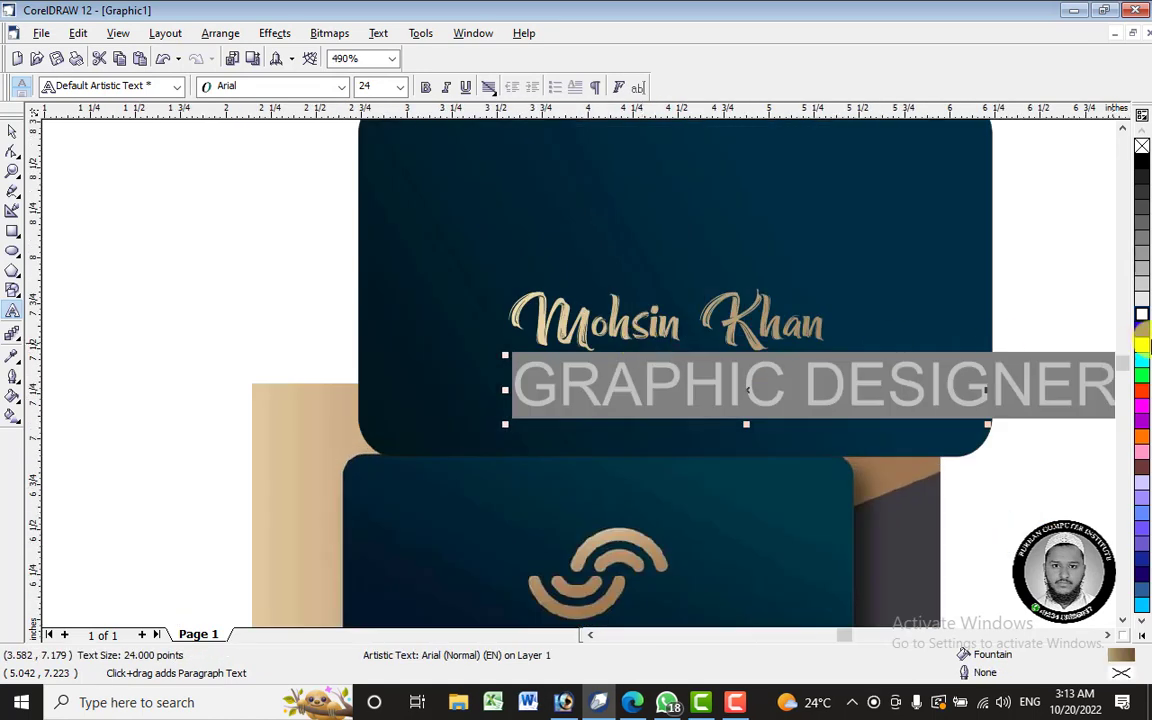
# - Shrink the subtitle to about 7.283 pt and move it up under the name
pyautogui.click(12, 135)
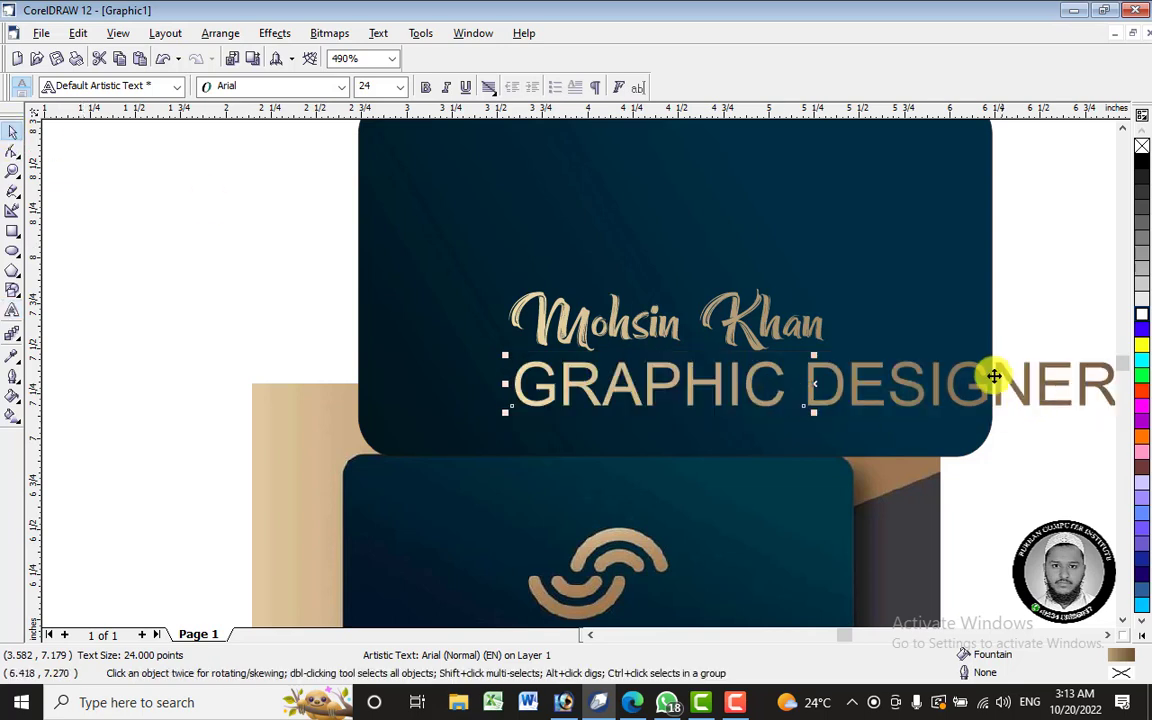
pyautogui.moveTo(951, 380); pyautogui.dragTo(855, 382)
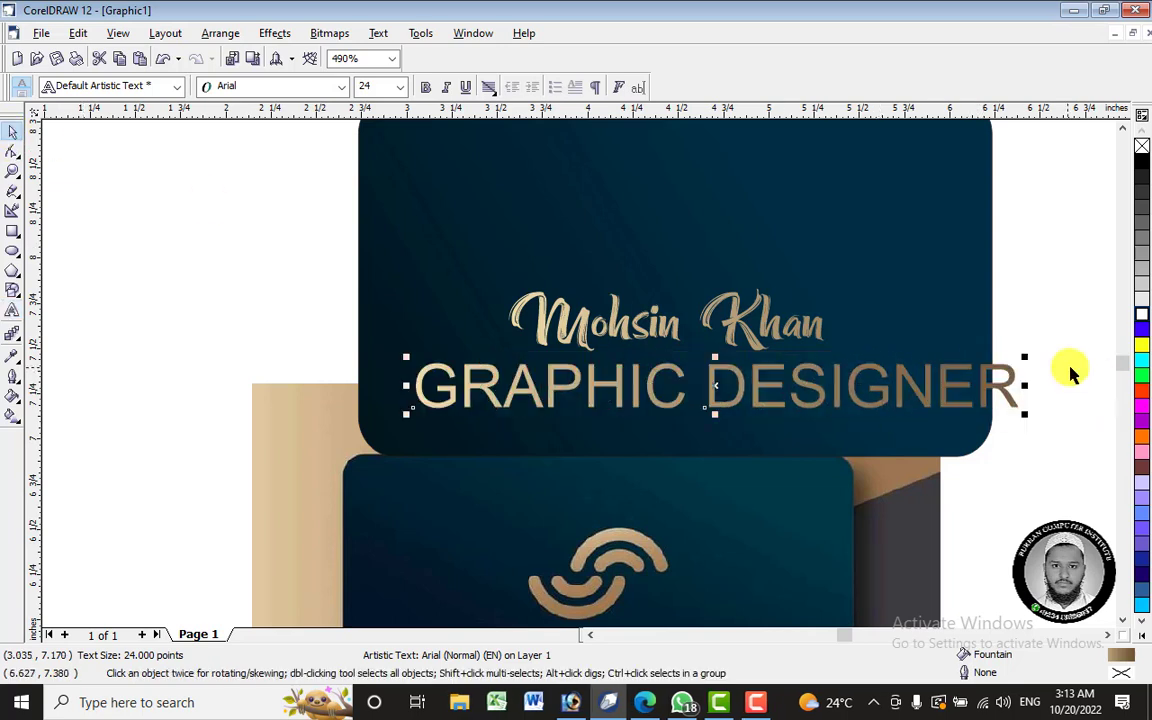
pyautogui.moveTo(951, 380); pyautogui.dragTo(810, 386)
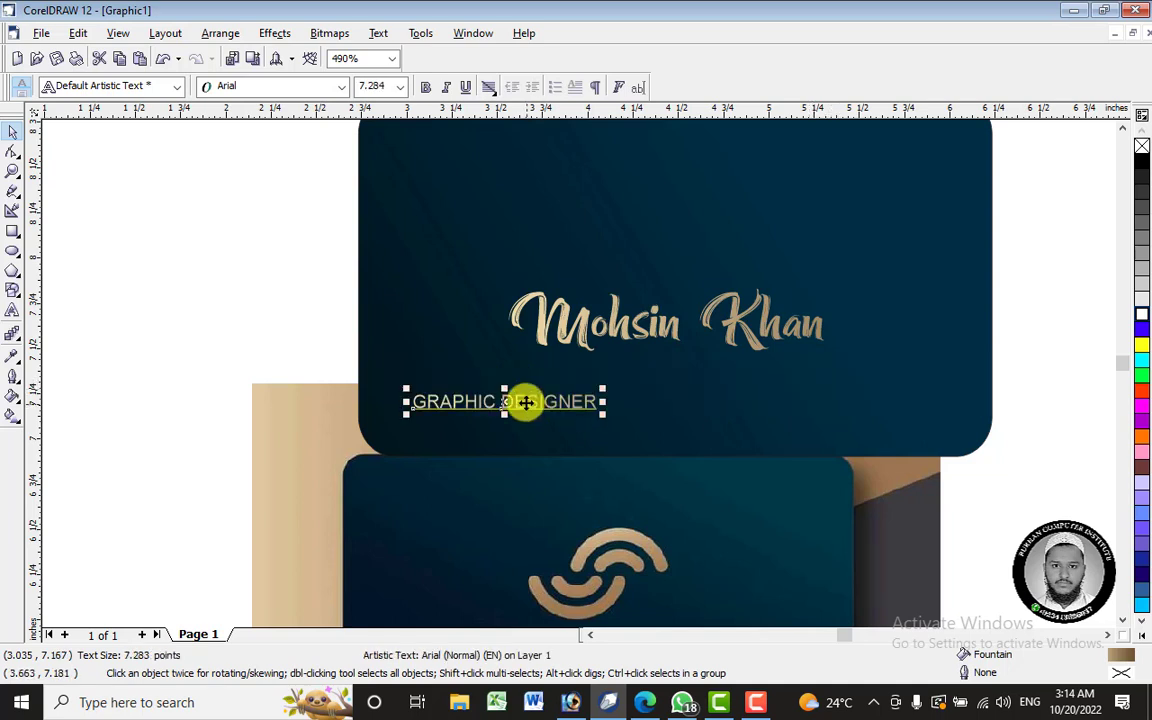
pyautogui.moveTo(504, 401); pyautogui.dragTo(629, 366)
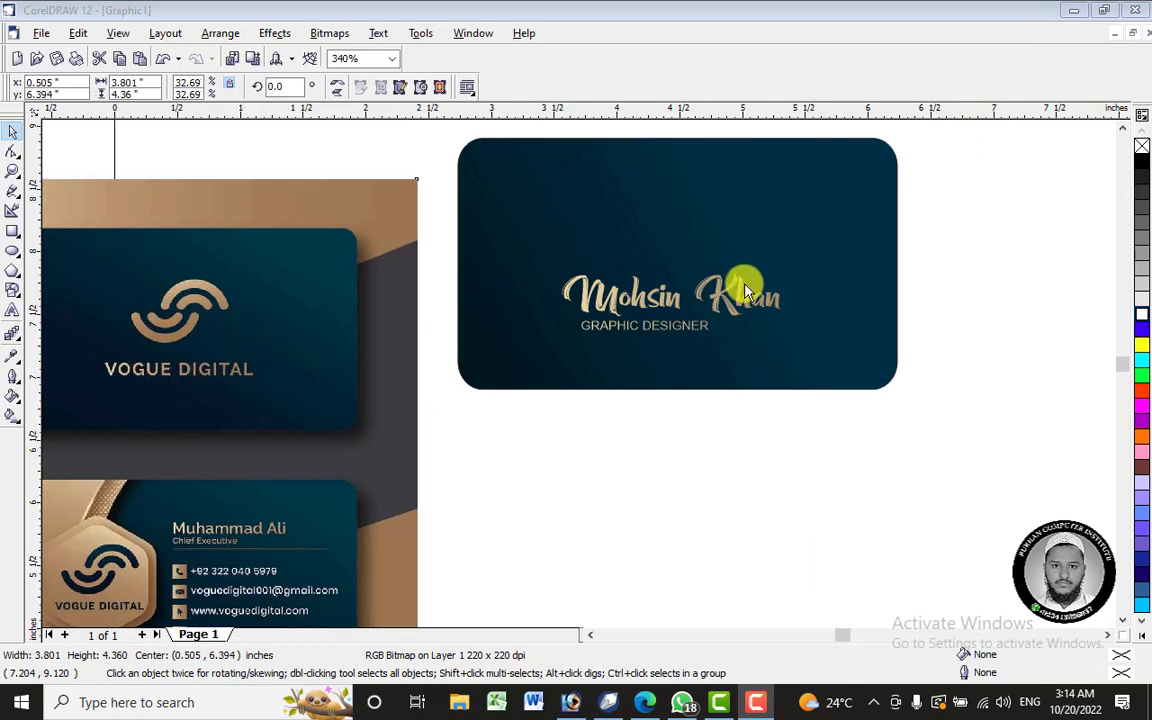
pyautogui.scroll(4, 745, 291)
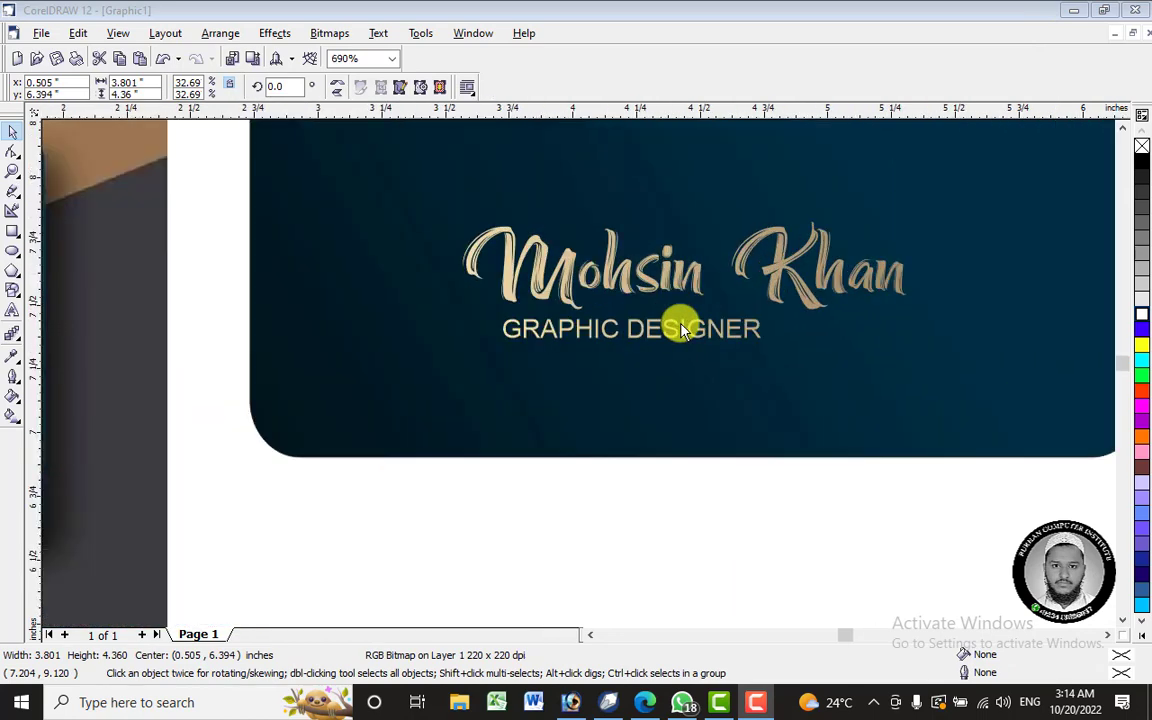
pyautogui.click(673, 327)
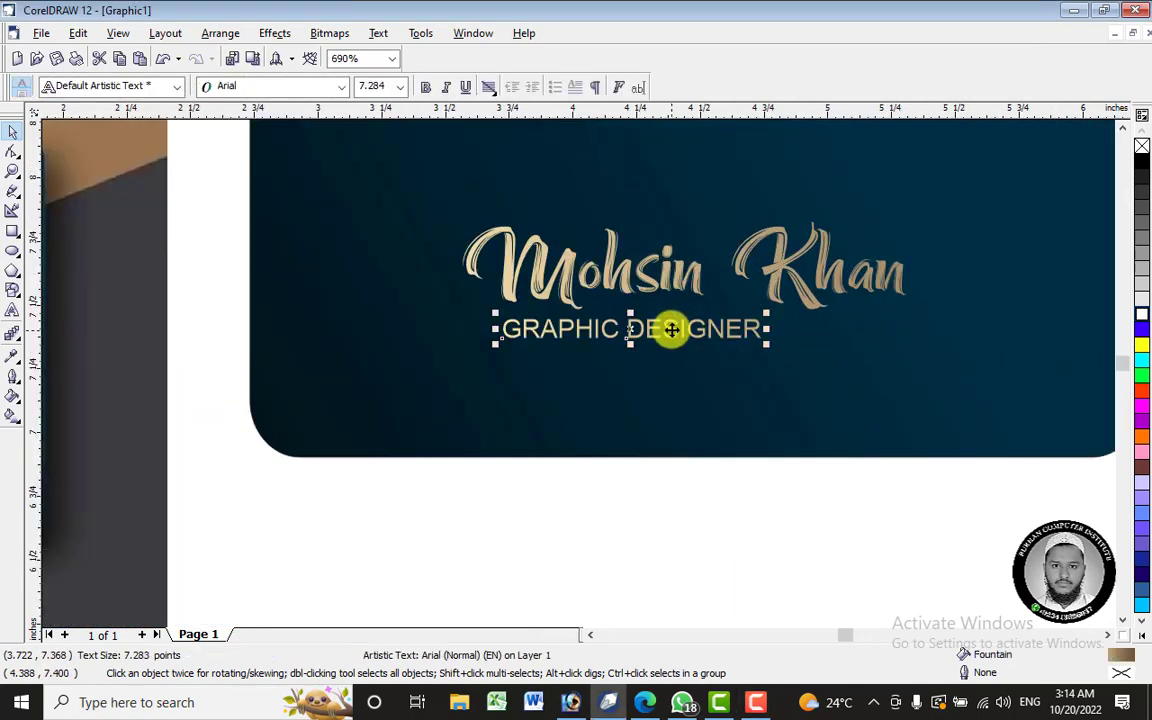
pyautogui.moveTo(670, 327); pyautogui.dragTo(634, 331)
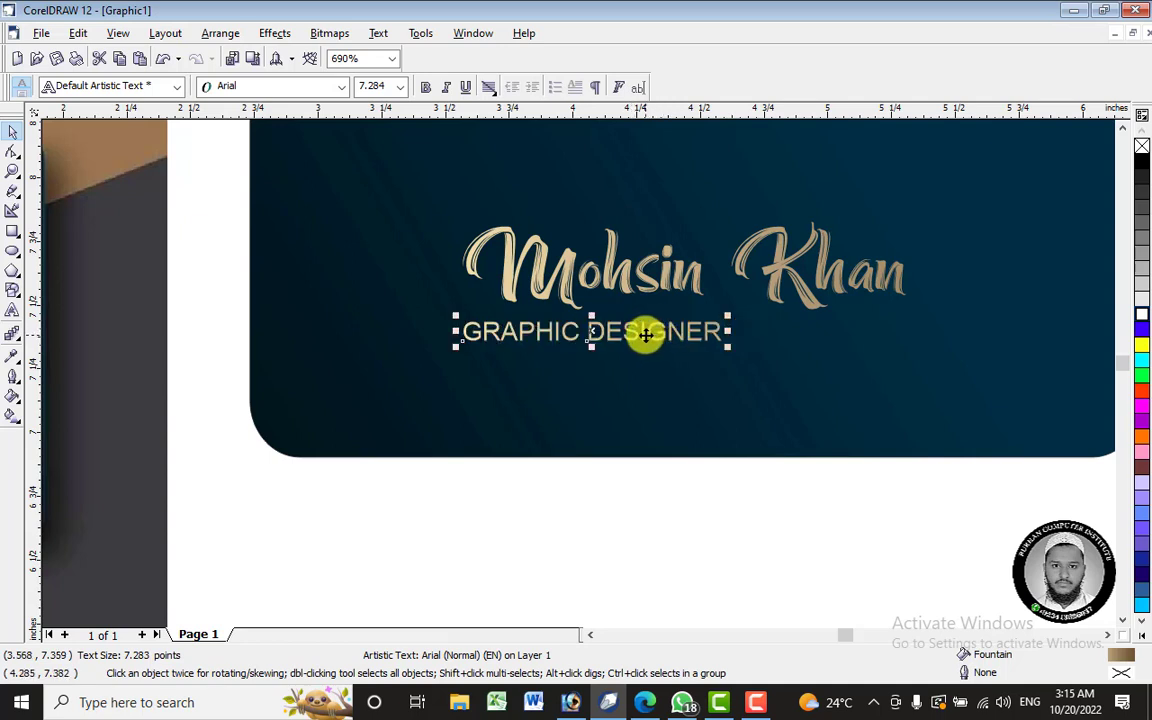
pyautogui.keyDown('shift'); pyautogui.click(680, 276); pyautogui.keyUp('shift')
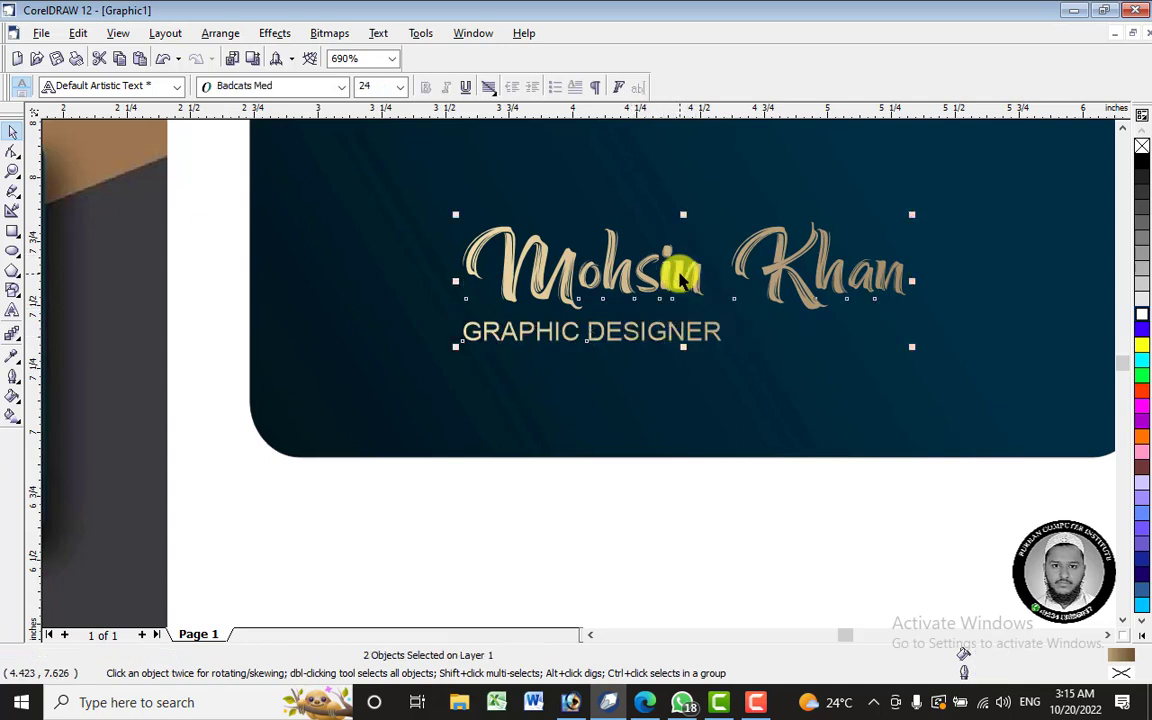
pyautogui.press('c')
pyautogui.press('Escape')
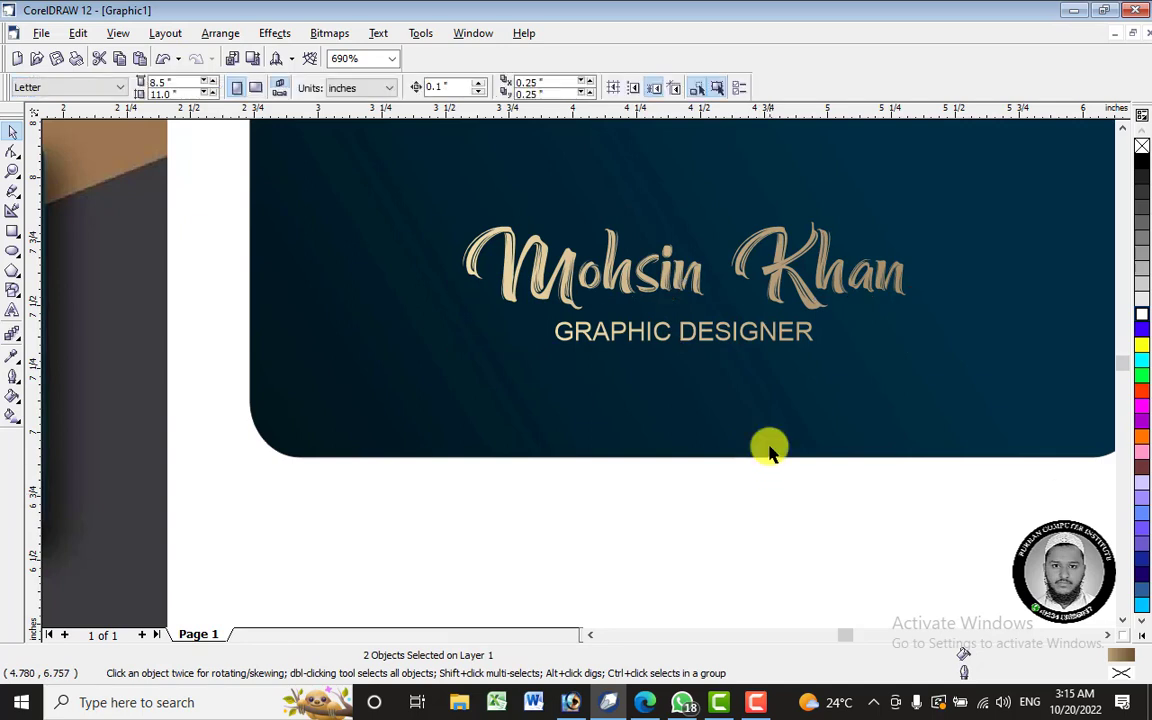
pyautogui.click(722, 336)
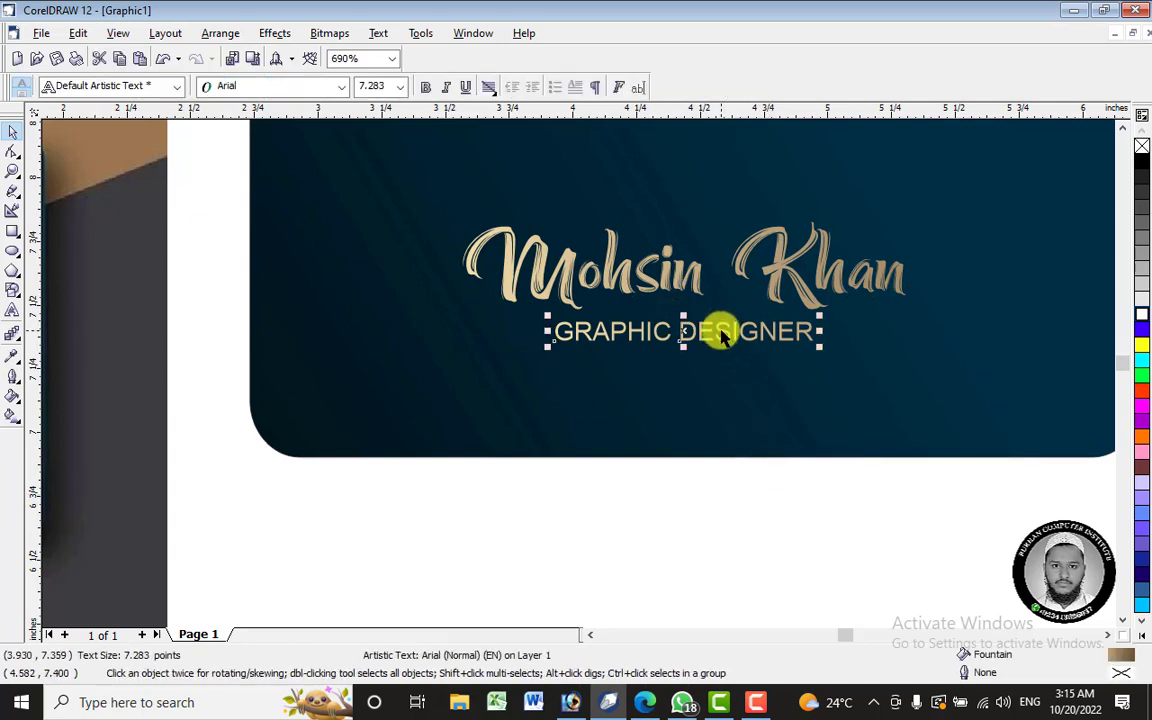
pyautogui.rightClick(722, 336)
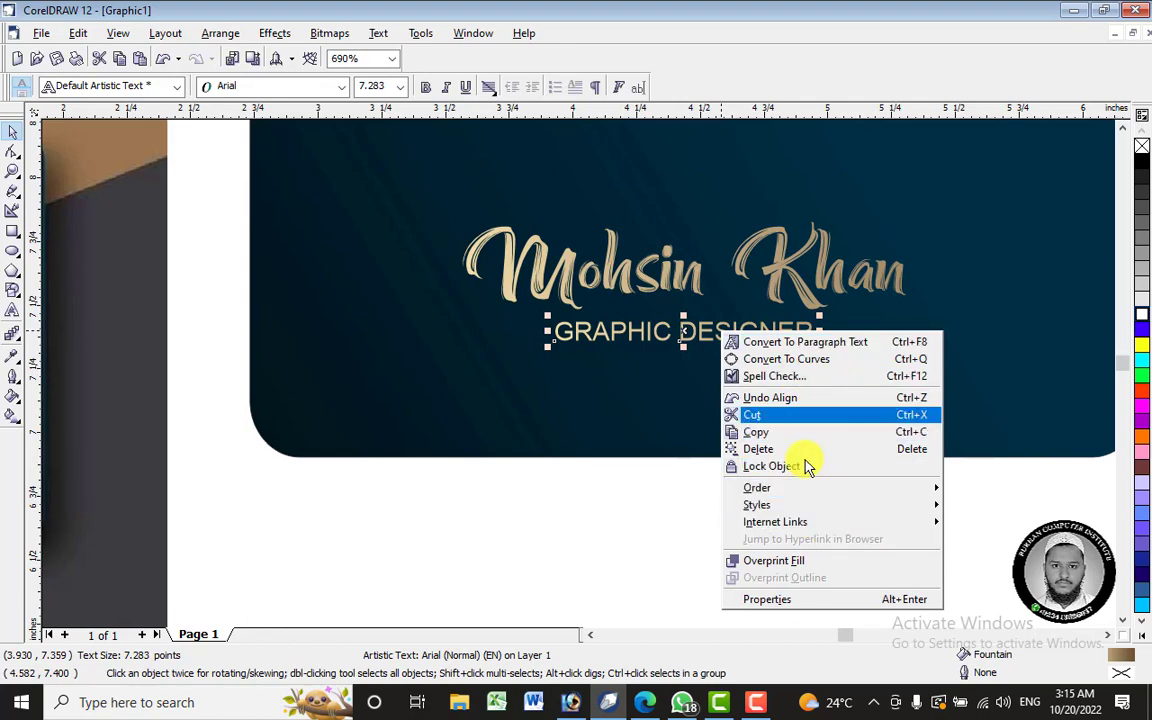
pyautogui.click(617, 88)
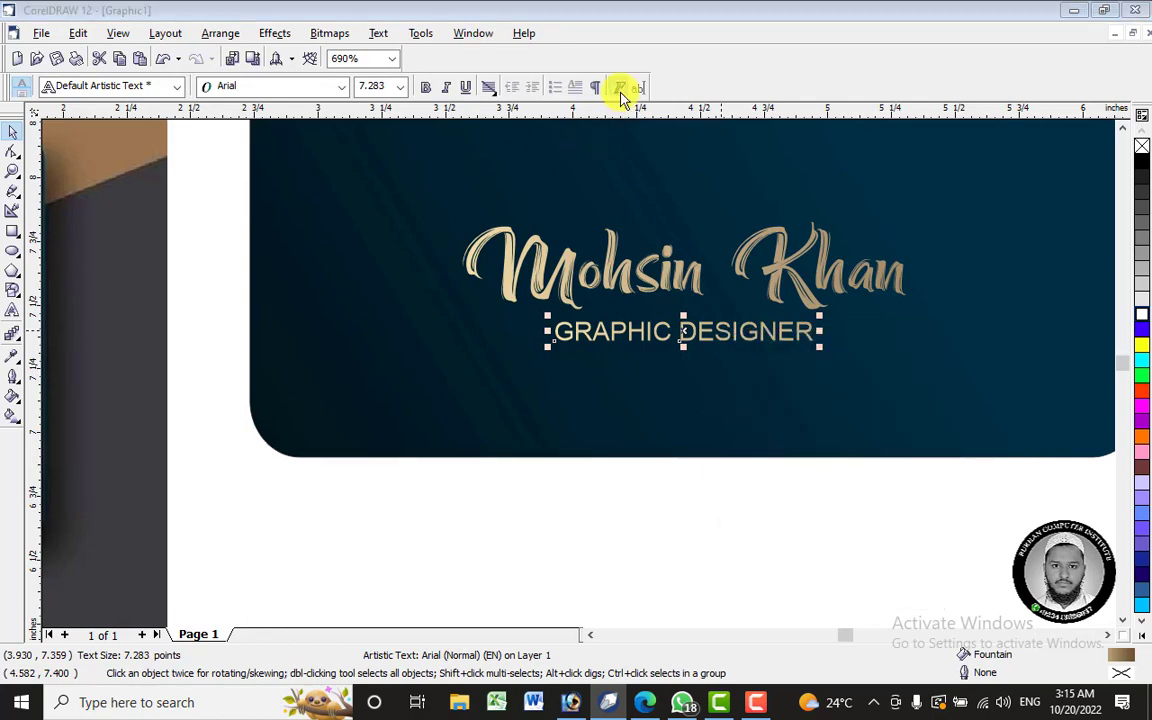
# - Open Format Text (Ctrl+T) and select the entire GRAPHIC DESIGNER line with the Text tool
pyautogui.click(620, 89)
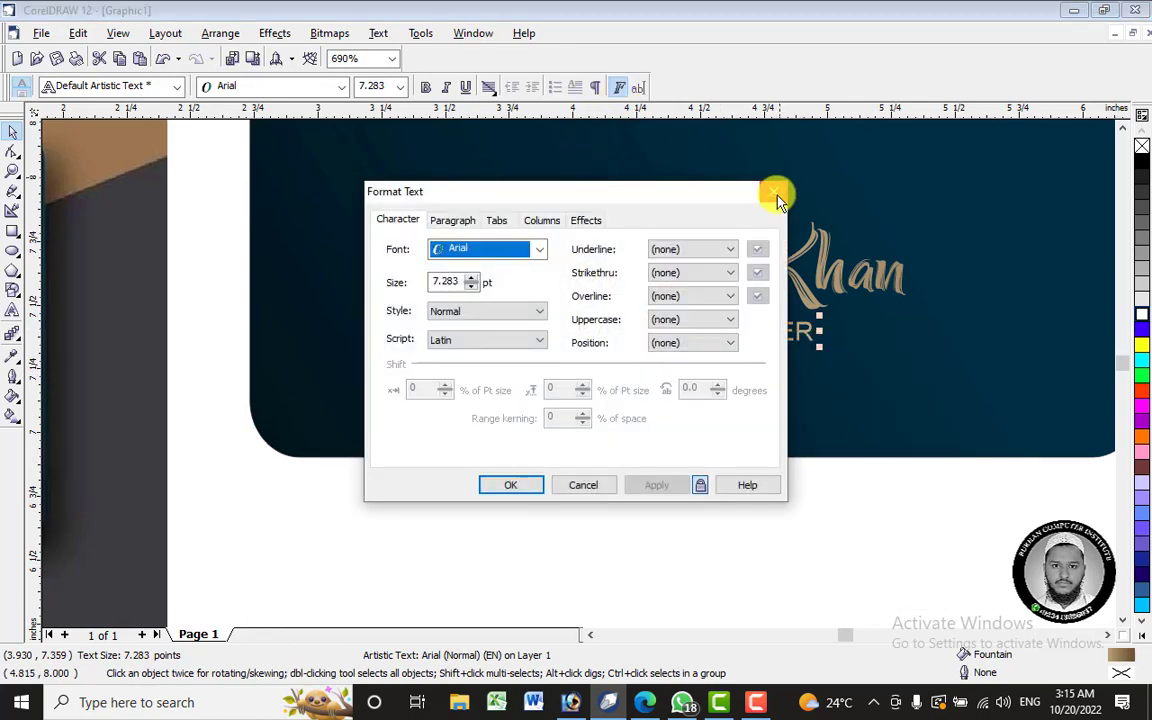
pyautogui.click(779, 198)
pyautogui.click(379, 33)
pyautogui.click(465, 57)
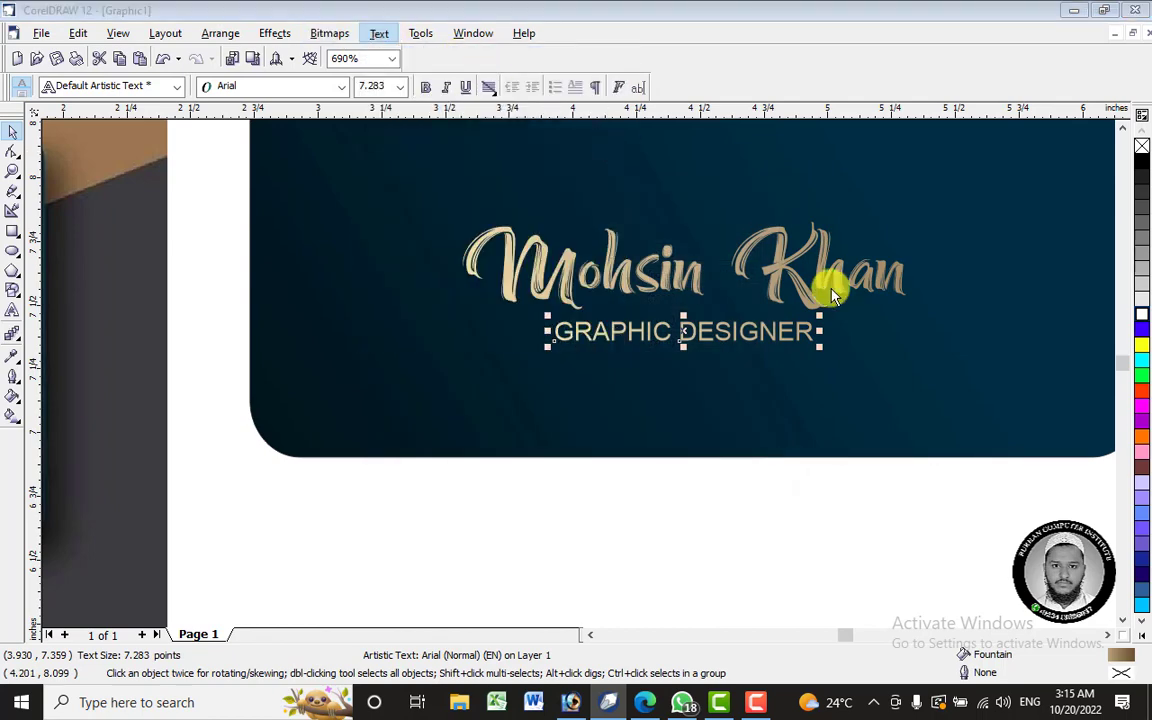
pyautogui.hotkey('ctrl', 't')
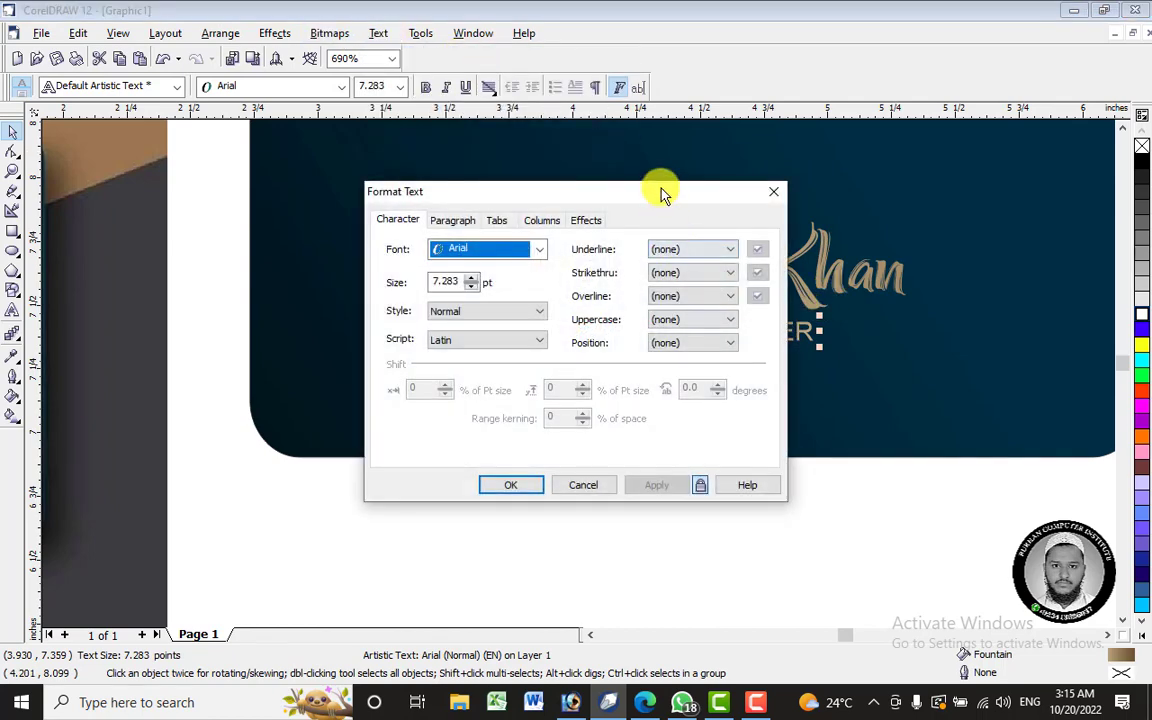
pyautogui.moveTo(660, 192); pyautogui.dragTo(912, 387)
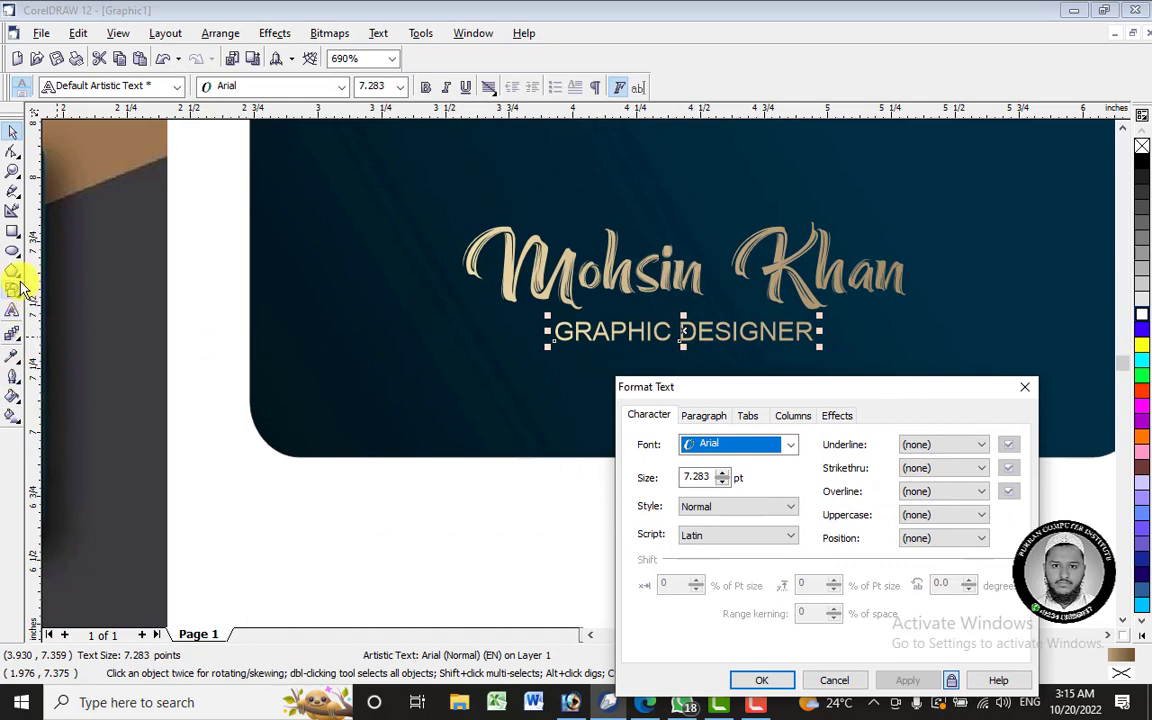
pyautogui.click(12, 320)
pyautogui.moveTo(668, 331); pyautogui.dragTo(630, 341)
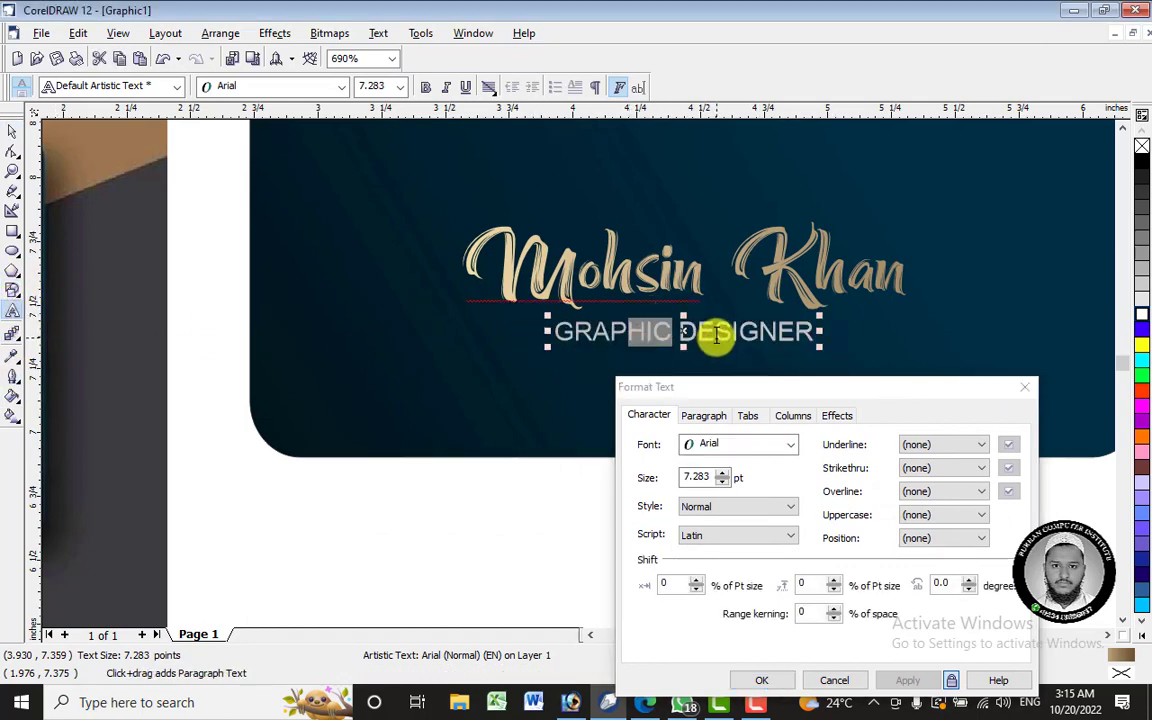
pyautogui.hotkey('ctrl', 'a')
# - Raise the subtitle's Range kerning to 165% and apply it with OK
pyautogui.click(835, 609)
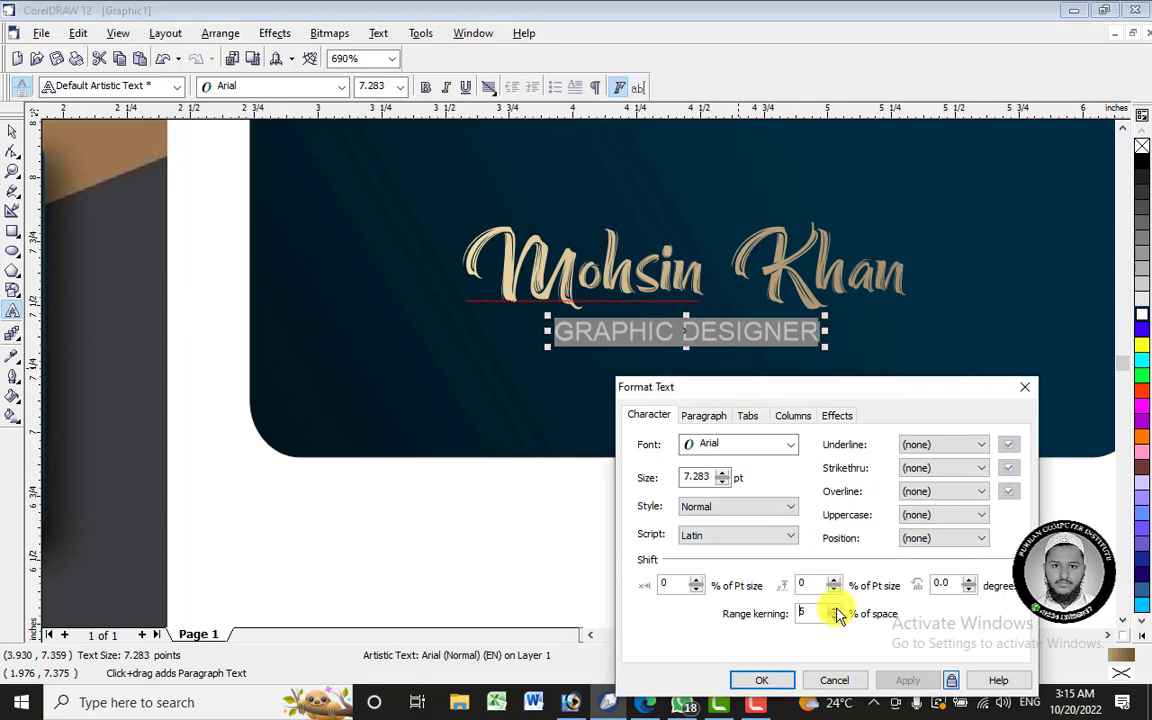
pyautogui.click(835, 609)
pyautogui.moveTo(835, 609); pyautogui.dragTo(835, 609)
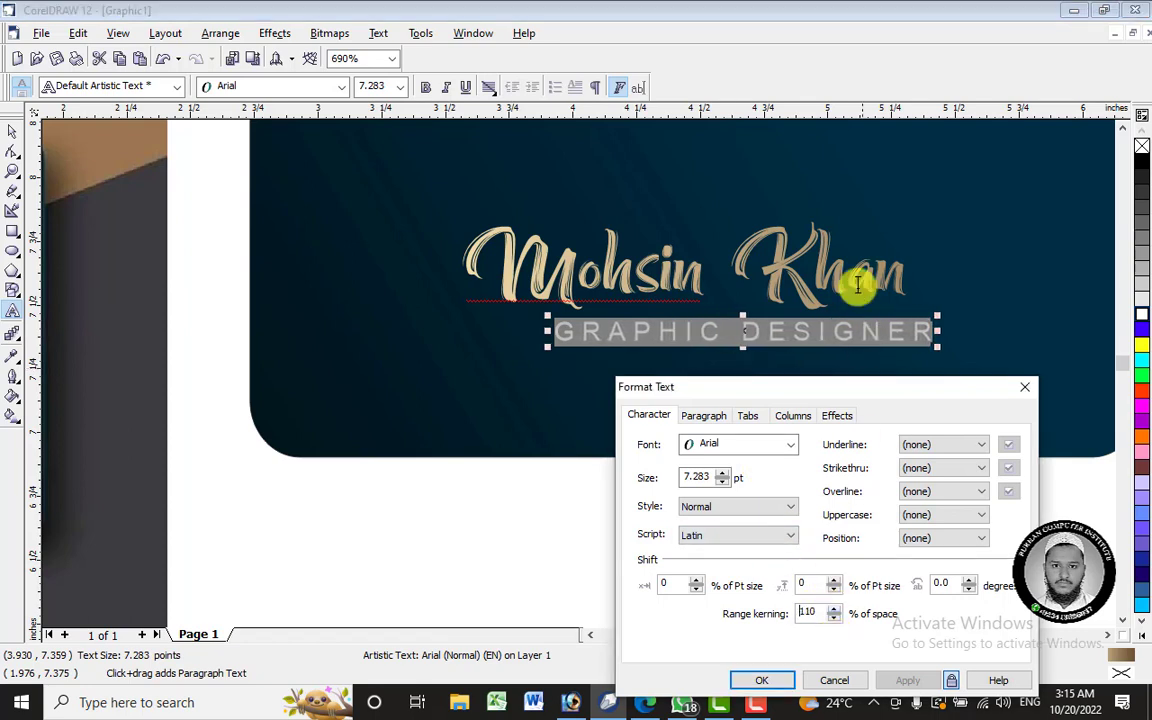
pyautogui.moveTo(746, 335); pyautogui.dragTo(661, 333)
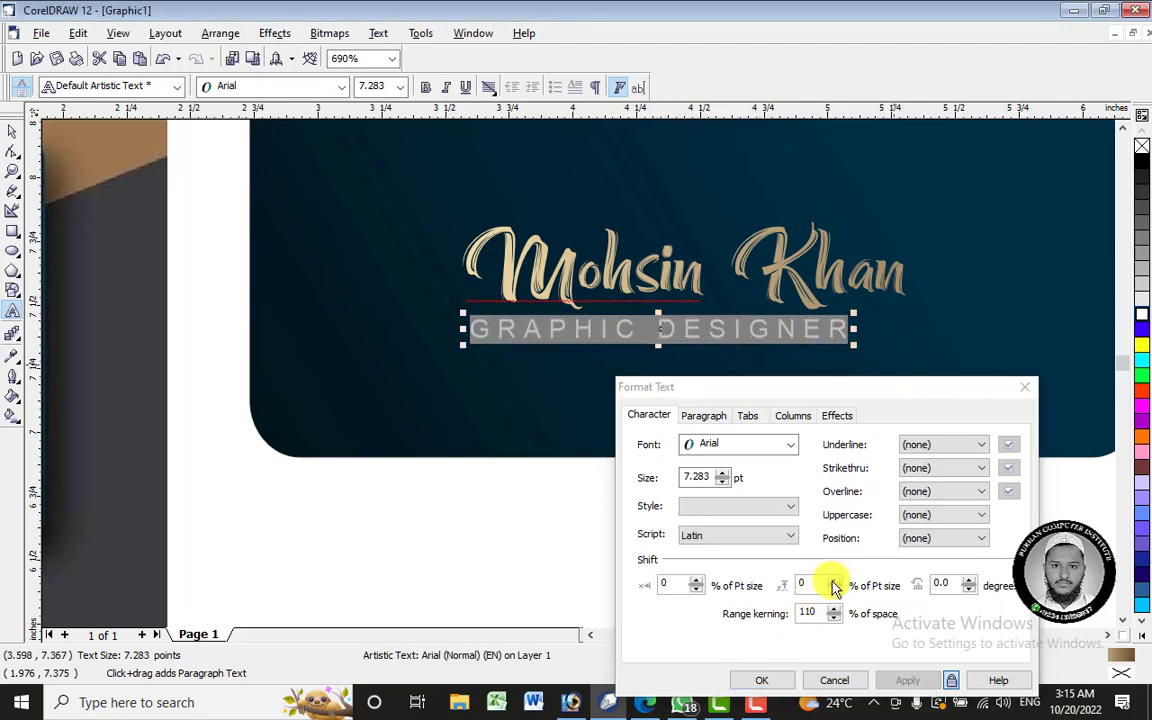
pyautogui.moveTo(834, 612); pyautogui.dragTo(834, 612)
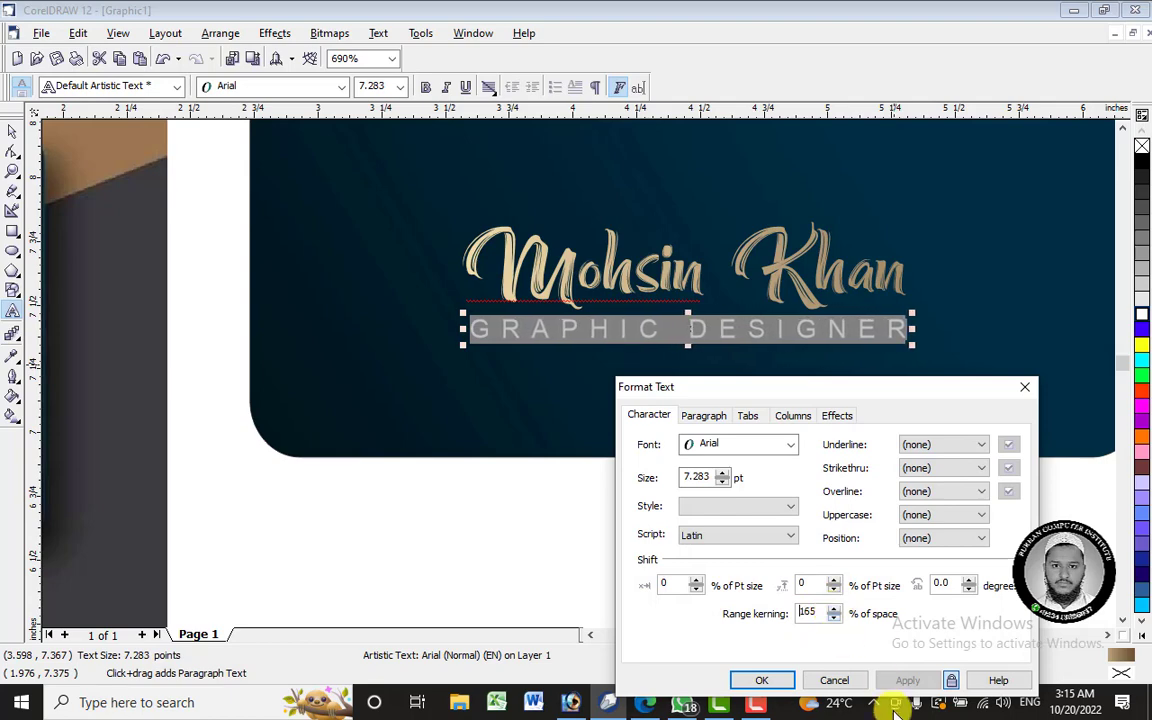
pyautogui.click(762, 680)
pyautogui.click(735, 571)
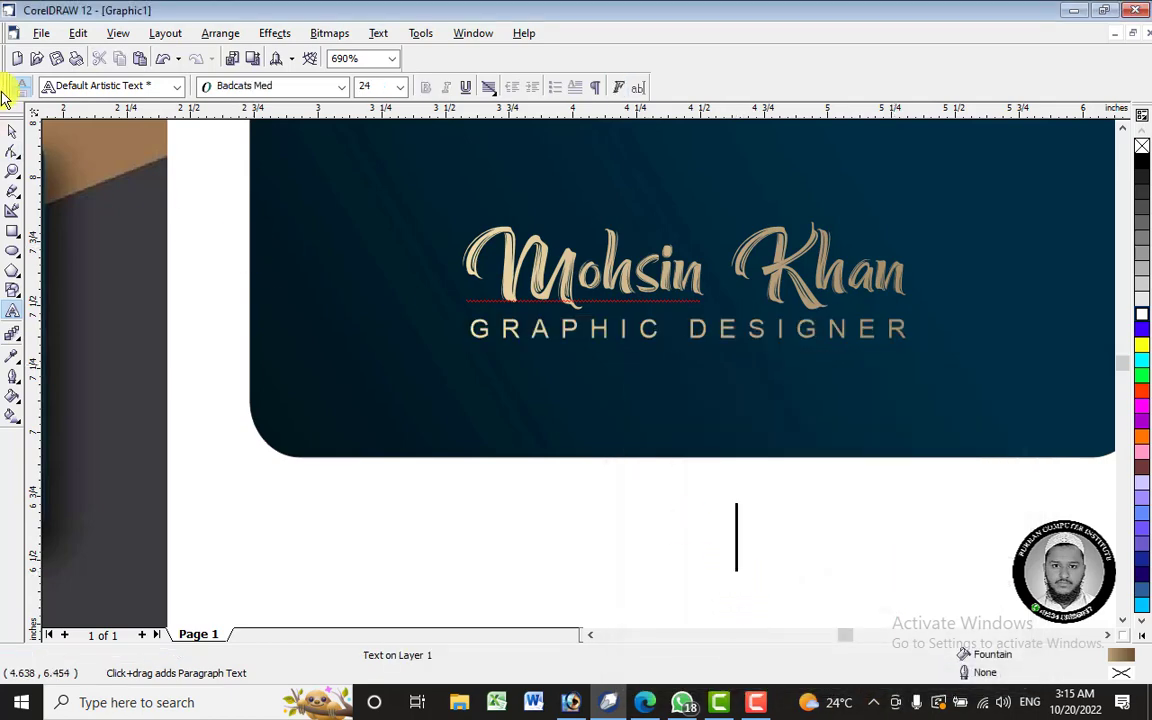
# - Nudge the widely spaced subtitle slightly lower beneath the name
pyautogui.click(9, 136)
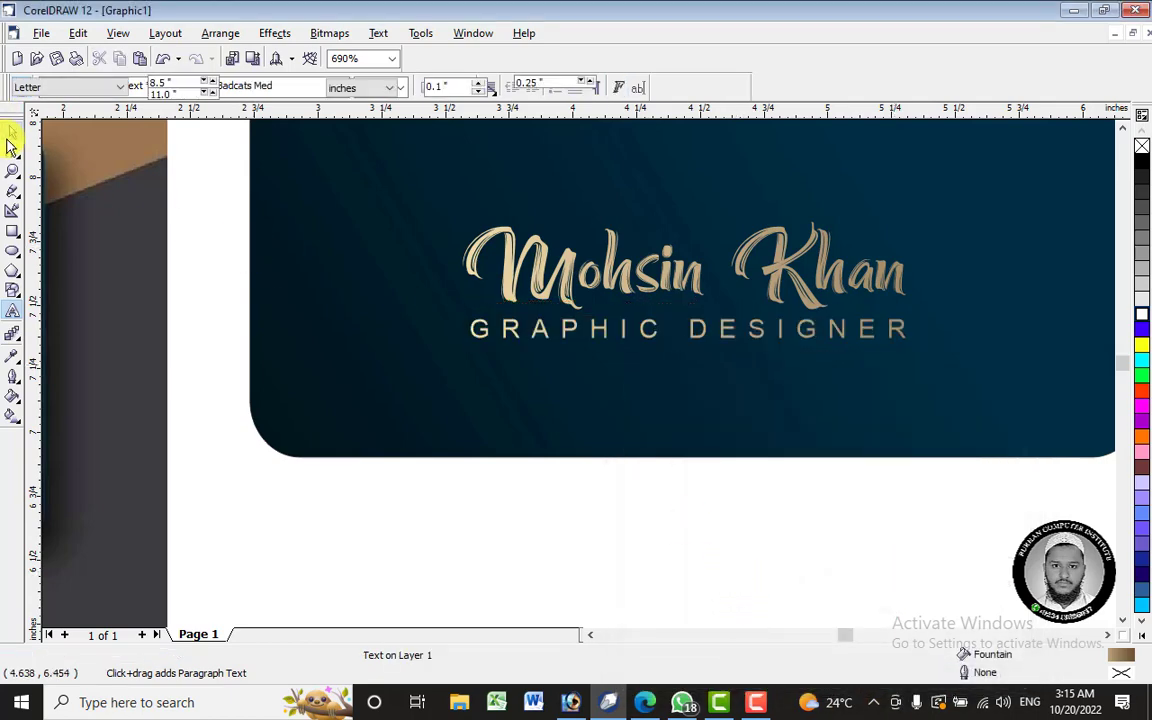
pyautogui.click(653, 337)
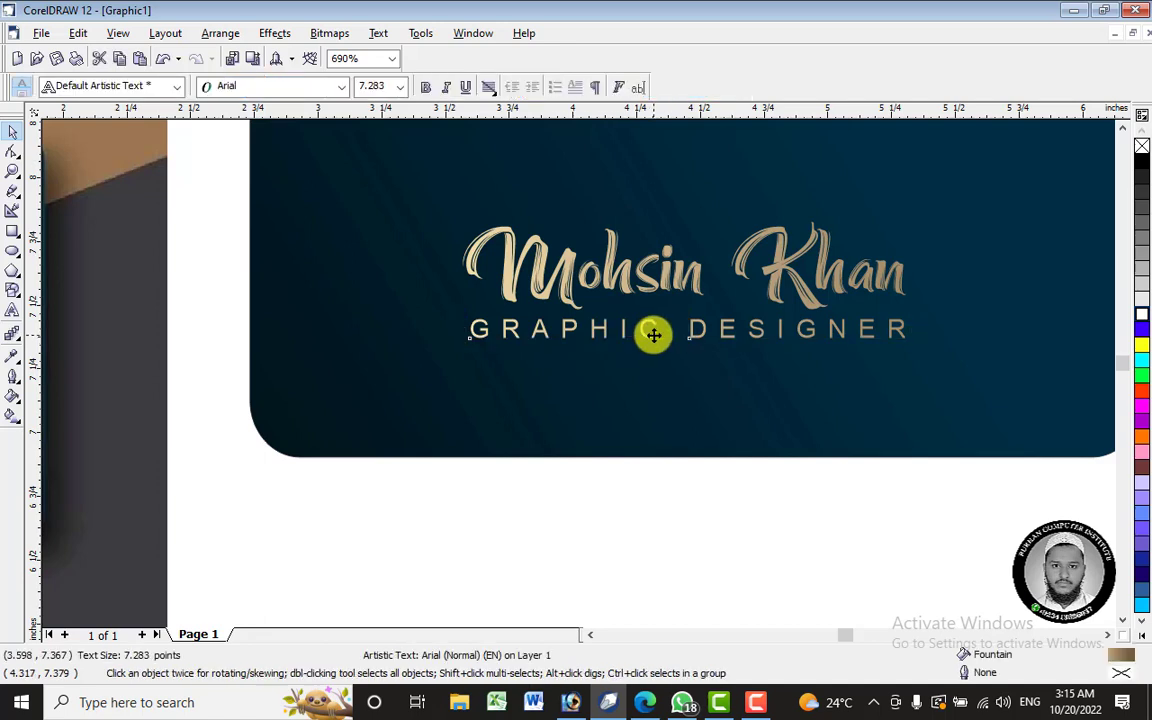
pyautogui.moveTo(653, 337); pyautogui.dragTo(651, 348)
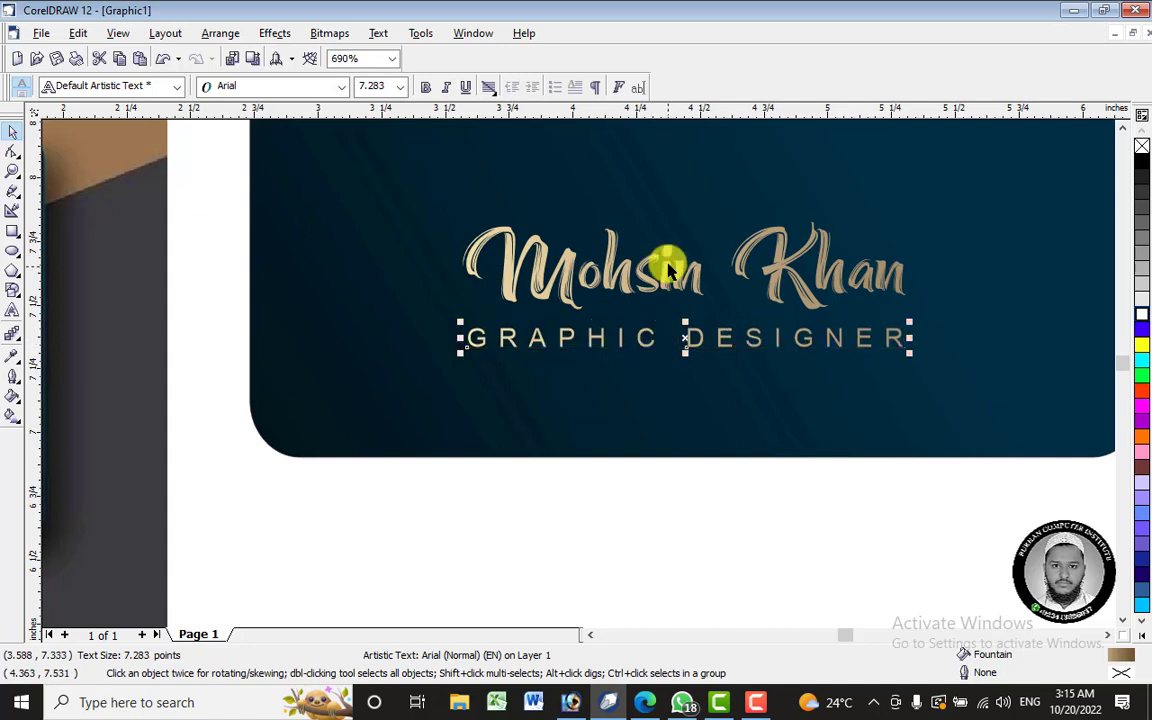
pyautogui.keyDown('shift'); pyautogui.click(676, 267); pyautogui.keyUp('shift')
pyautogui.click(679, 508)
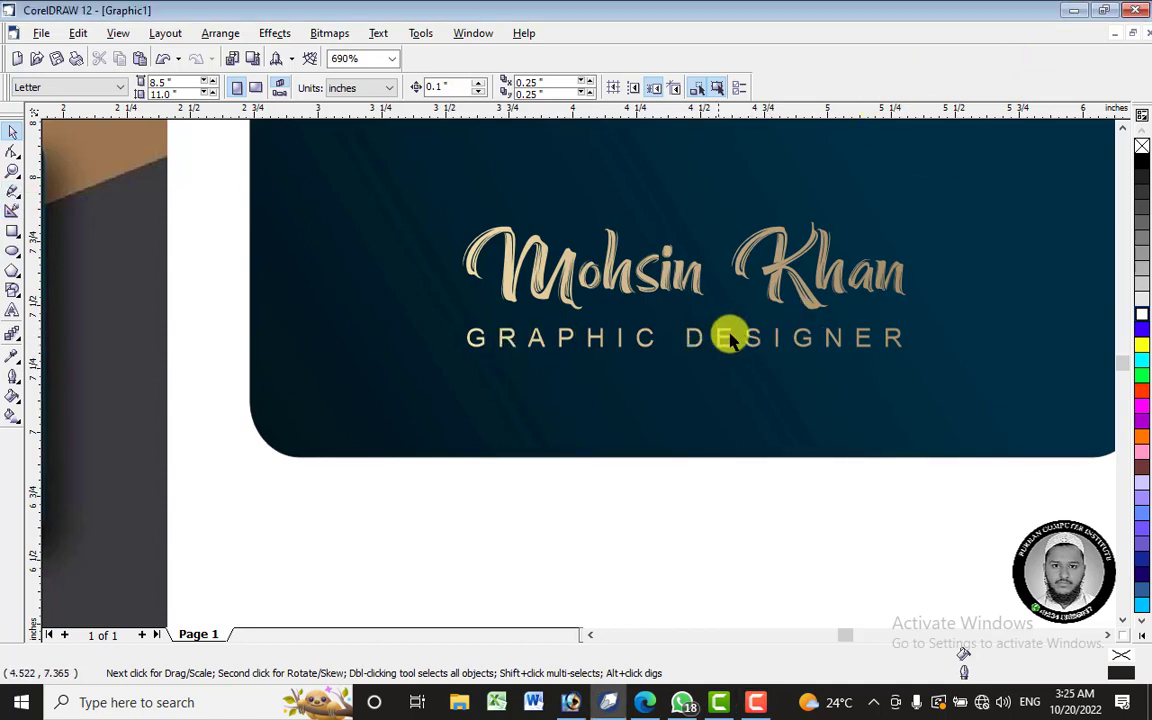
# - Zoom out to show the whole card beside the reference, and pick the Rectangle tool
pyautogui.scroll(-1, 742, 337)
pyautogui.scroll(-5, 742, 337)
pyautogui.scroll(4, 740, 329)
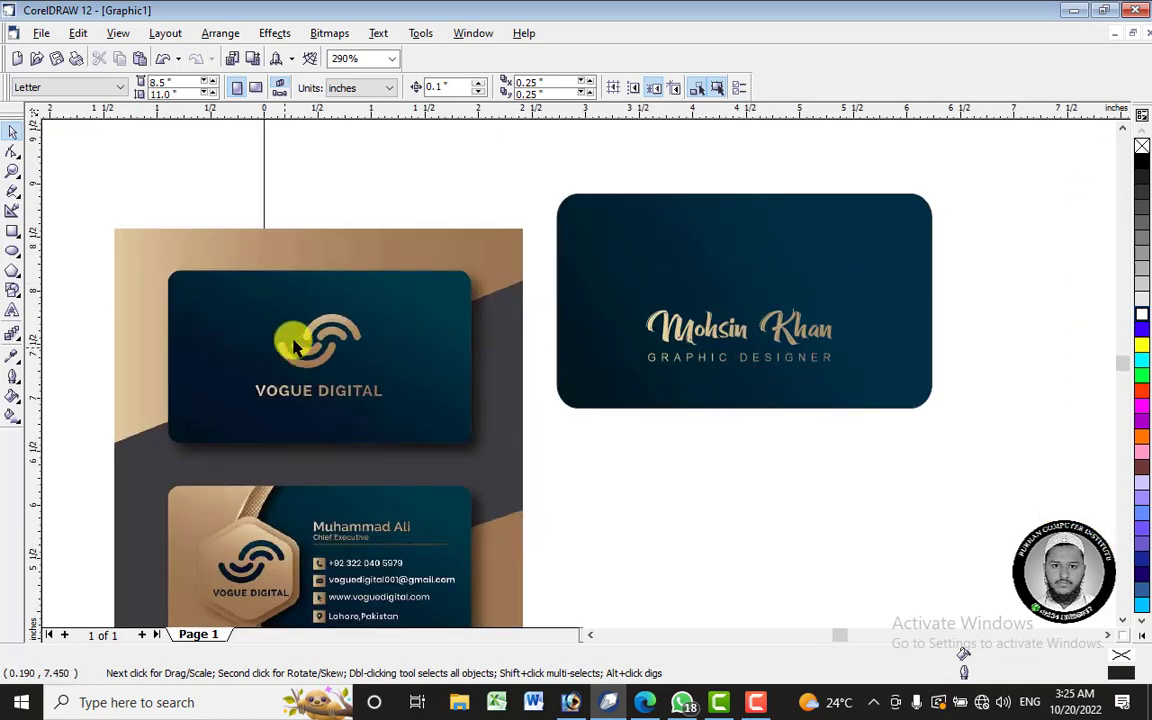
pyautogui.scroll(2, 745, 283)
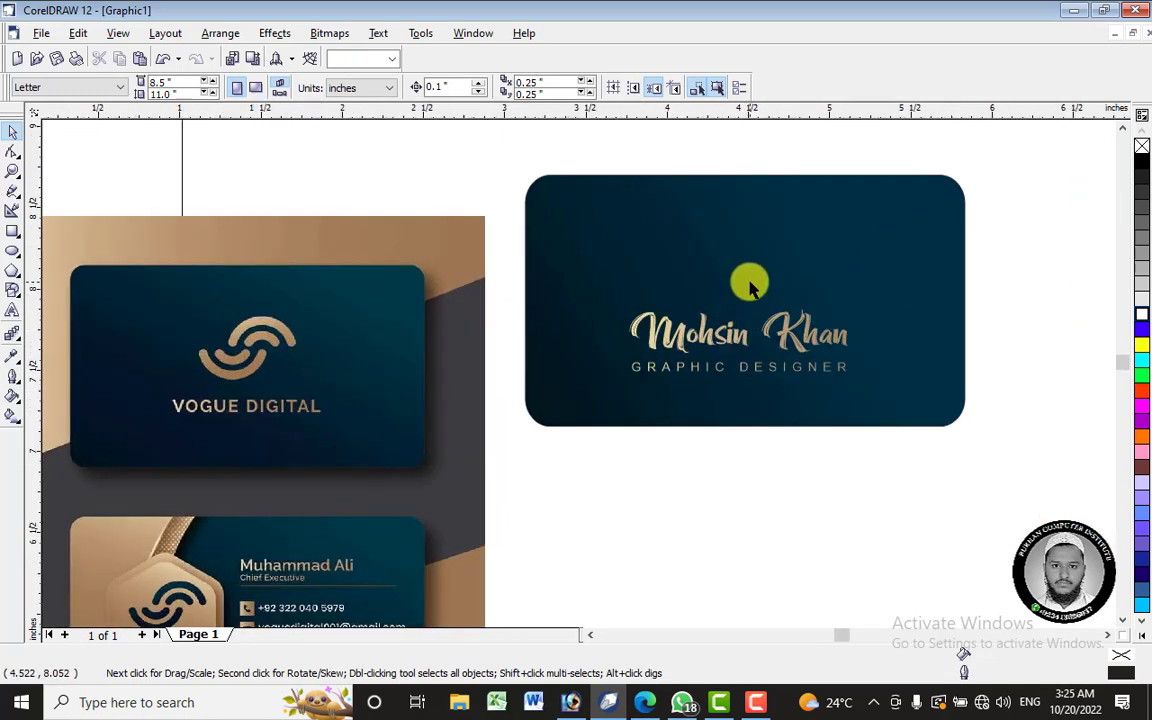
pyautogui.click(13, 235)
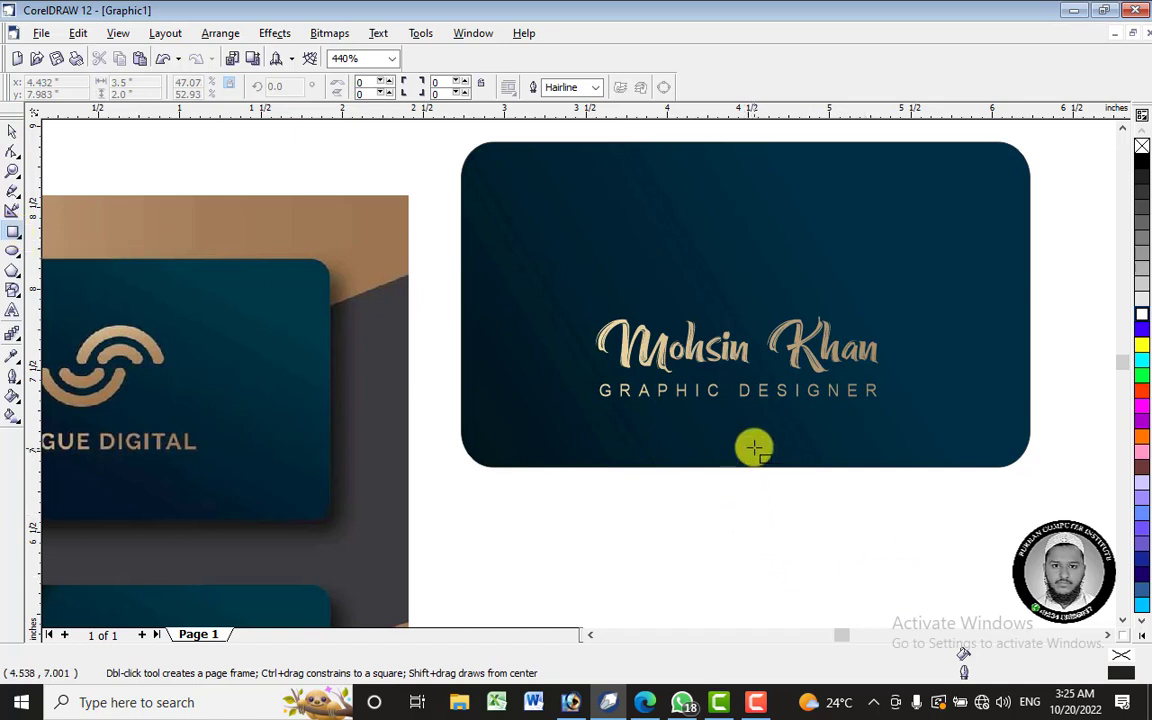
# - Draw a small rectangle below the card, then delete it
pyautogui.scroll(-1, 845, 305)
pyautogui.moveTo(785, 511); pyautogui.dragTo(813, 537)
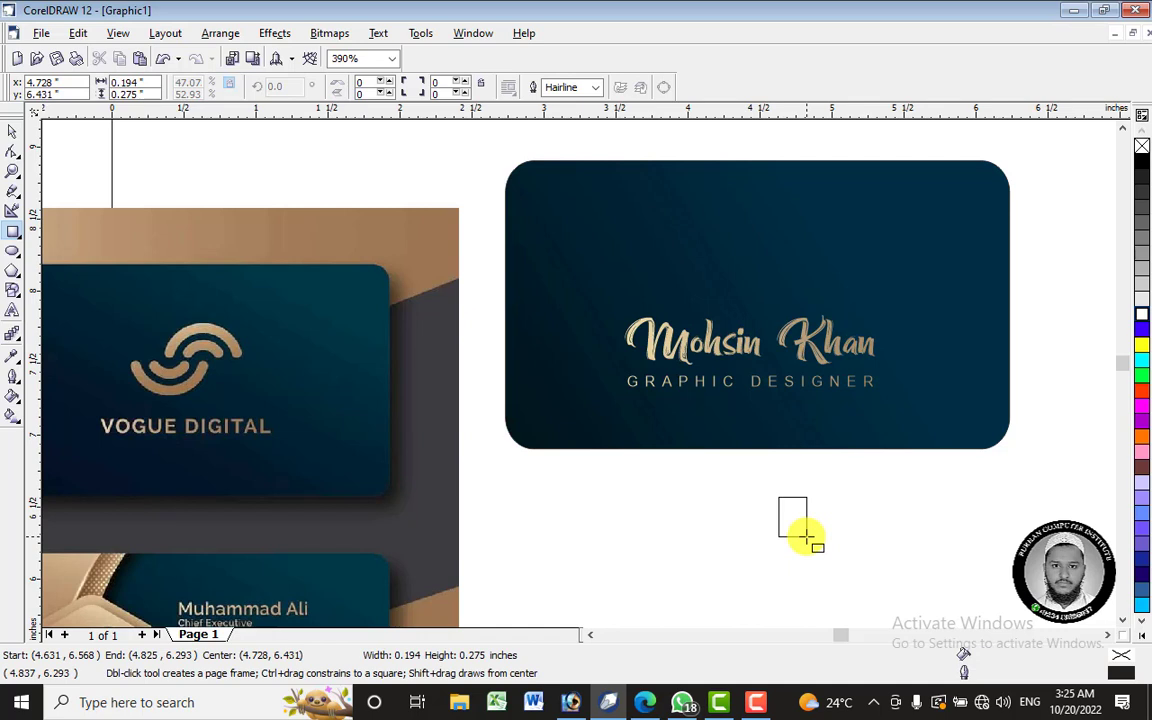
pyautogui.moveTo(806, 537); pyautogui.dragTo(807, 541)
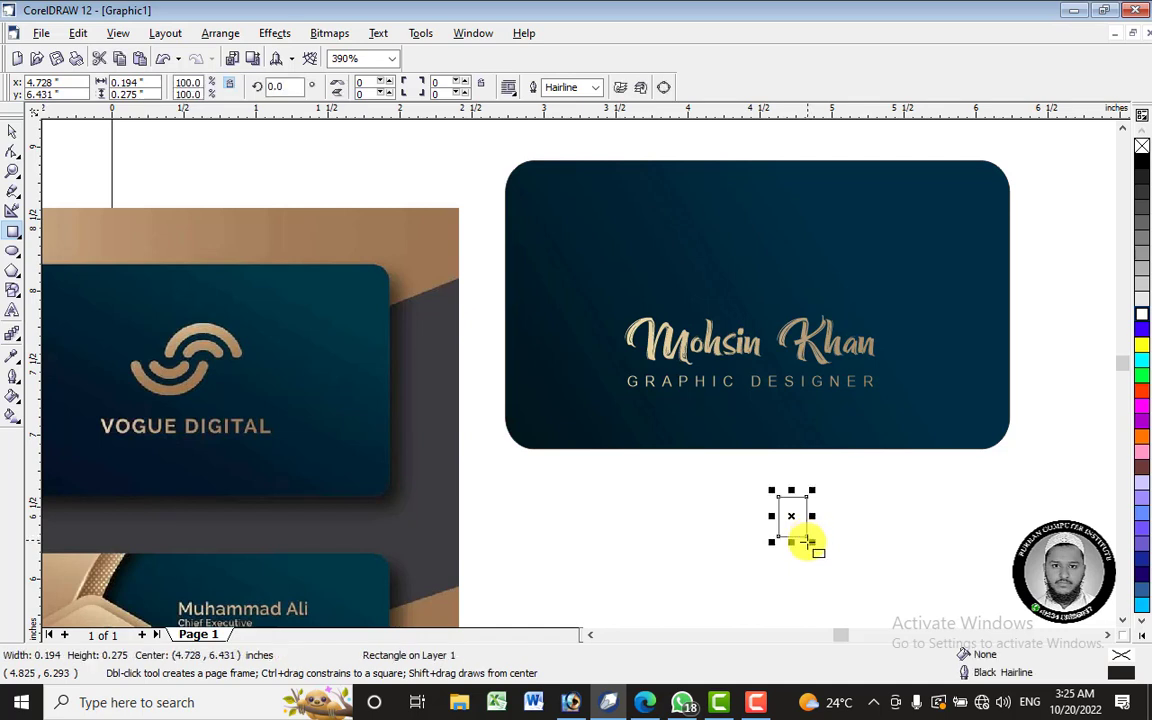
pyautogui.scroll(4, 781, 516)
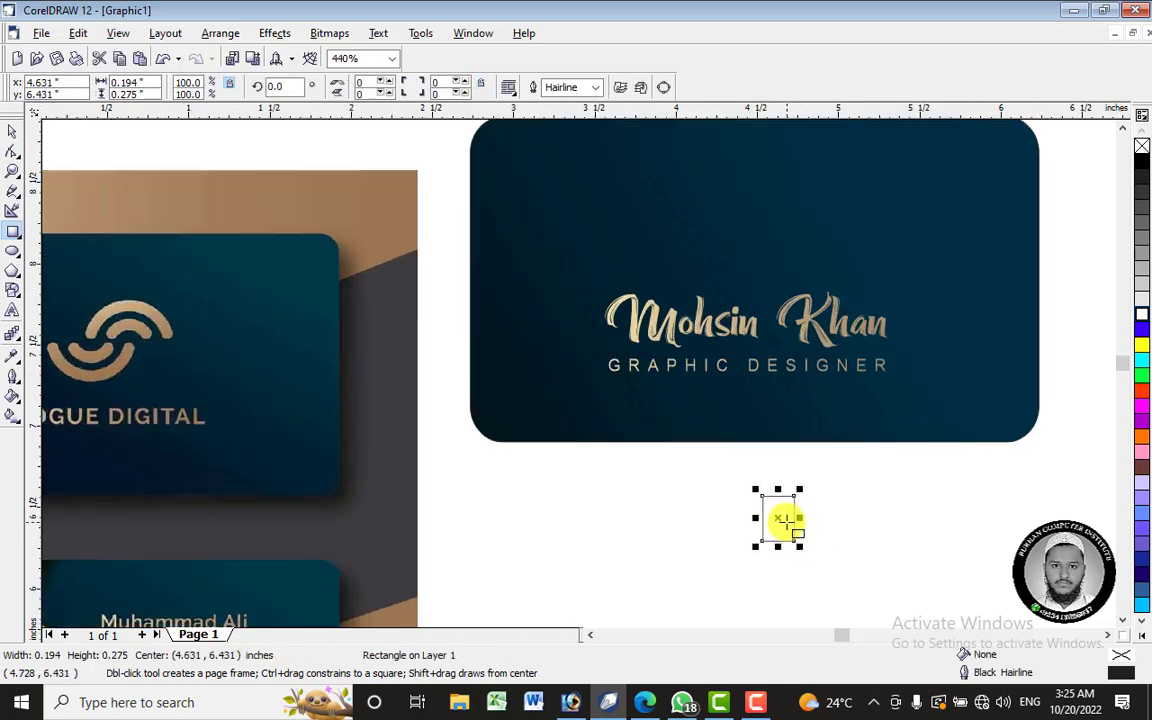
pyautogui.moveTo(771, 519); pyautogui.dragTo(724, 481)
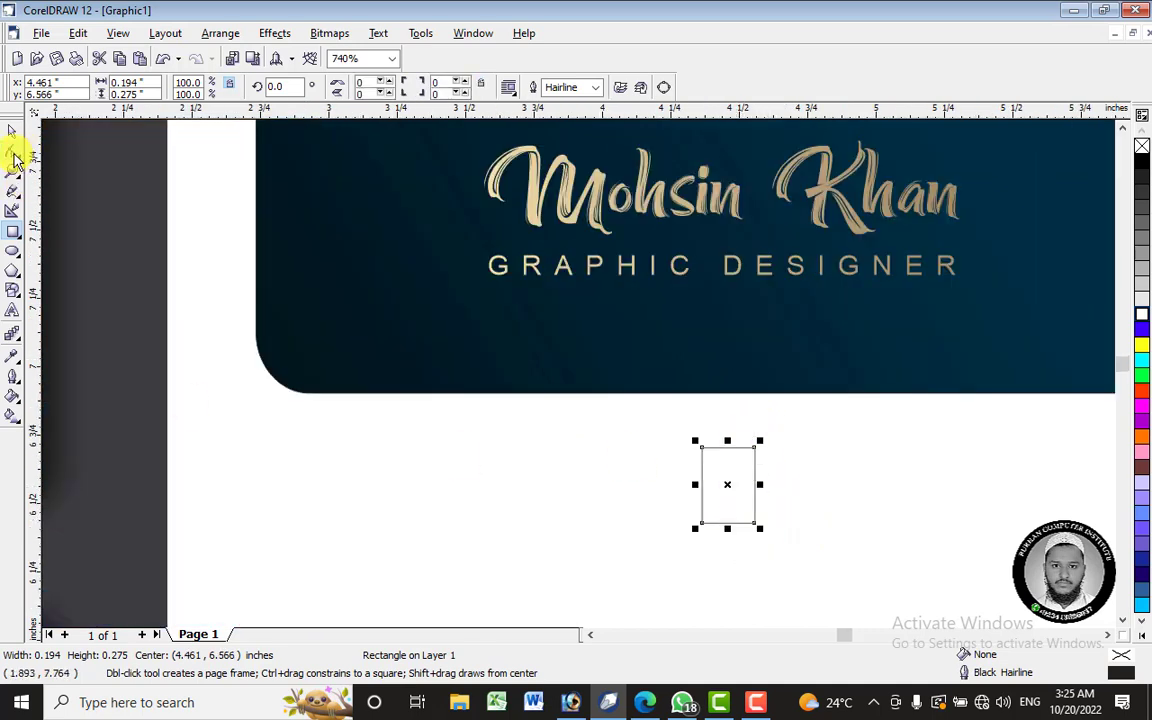
pyautogui.click(13, 152)
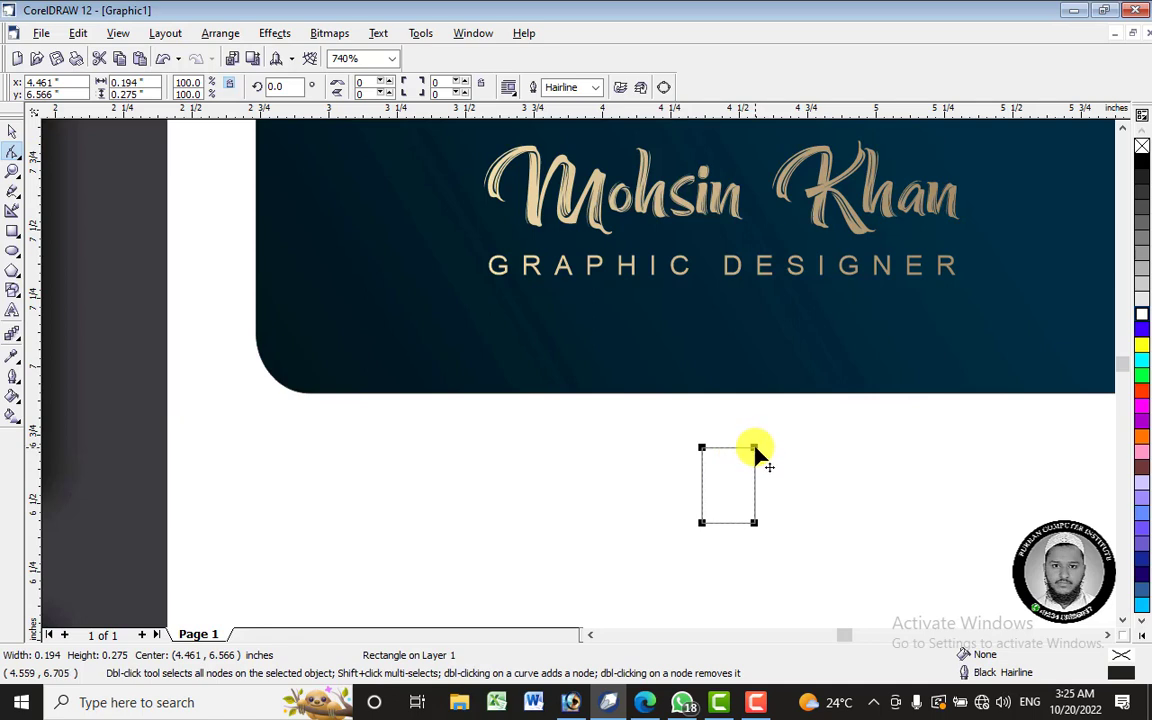
pyautogui.click(14, 133)
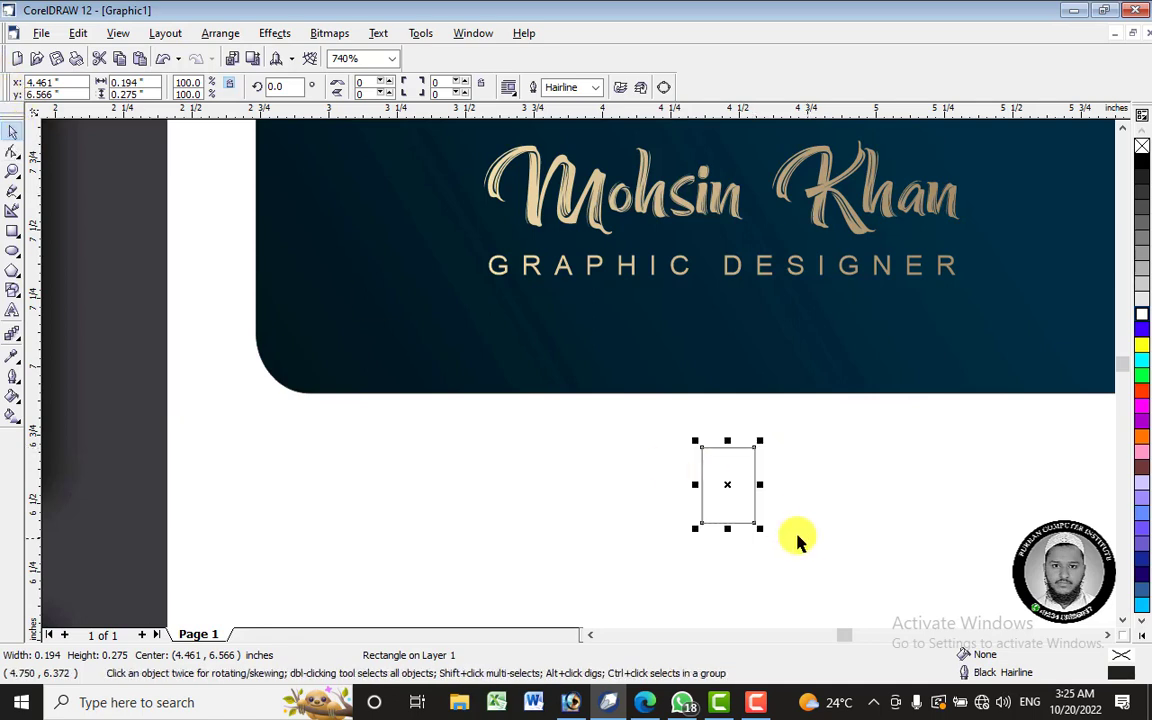
pyautogui.rightClick(746, 489)
pyautogui.click(741, 490)
pyautogui.rightClick(741, 490)
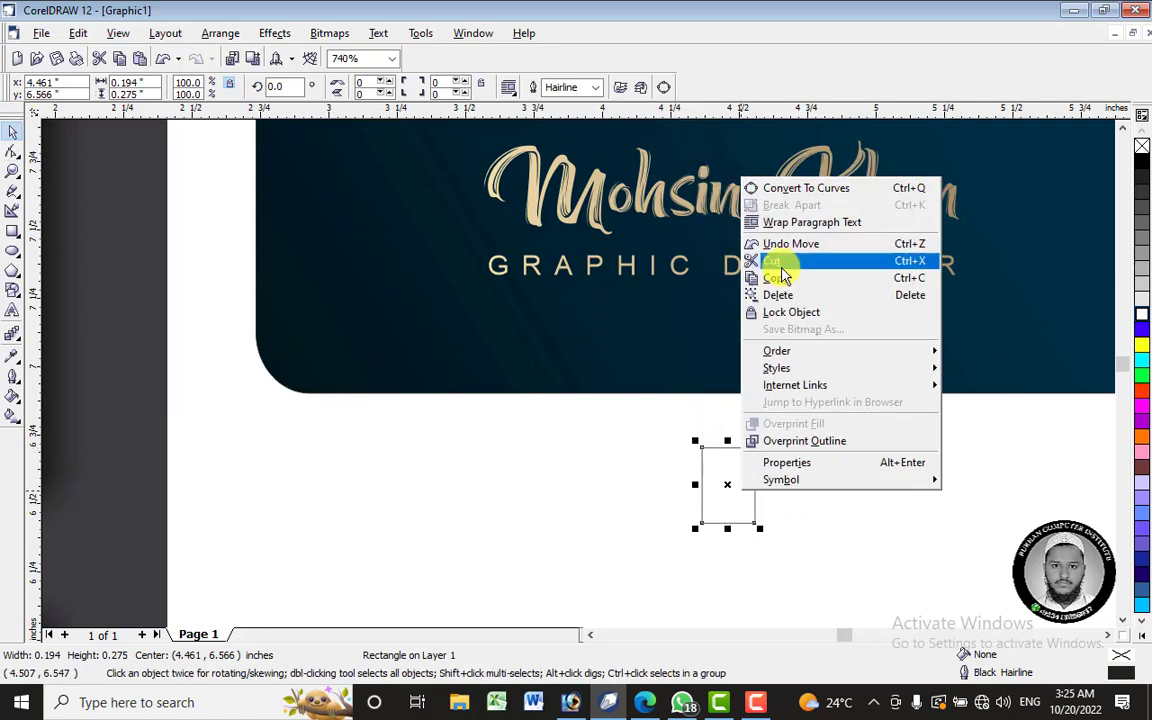
pyautogui.click(766, 293)
# - Draw a rotated square below the card with a smaller copy rotated about 225 degrees
pyautogui.click(13, 232)
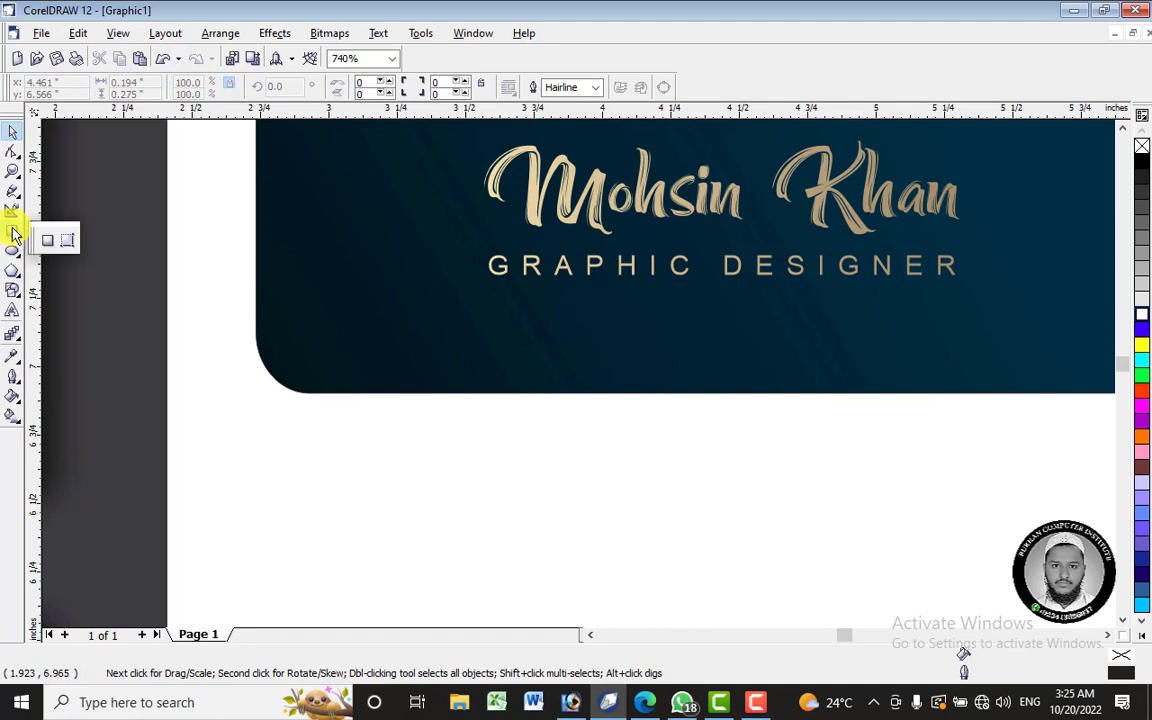
pyautogui.moveTo(696, 472); pyautogui.dragTo(765, 537)
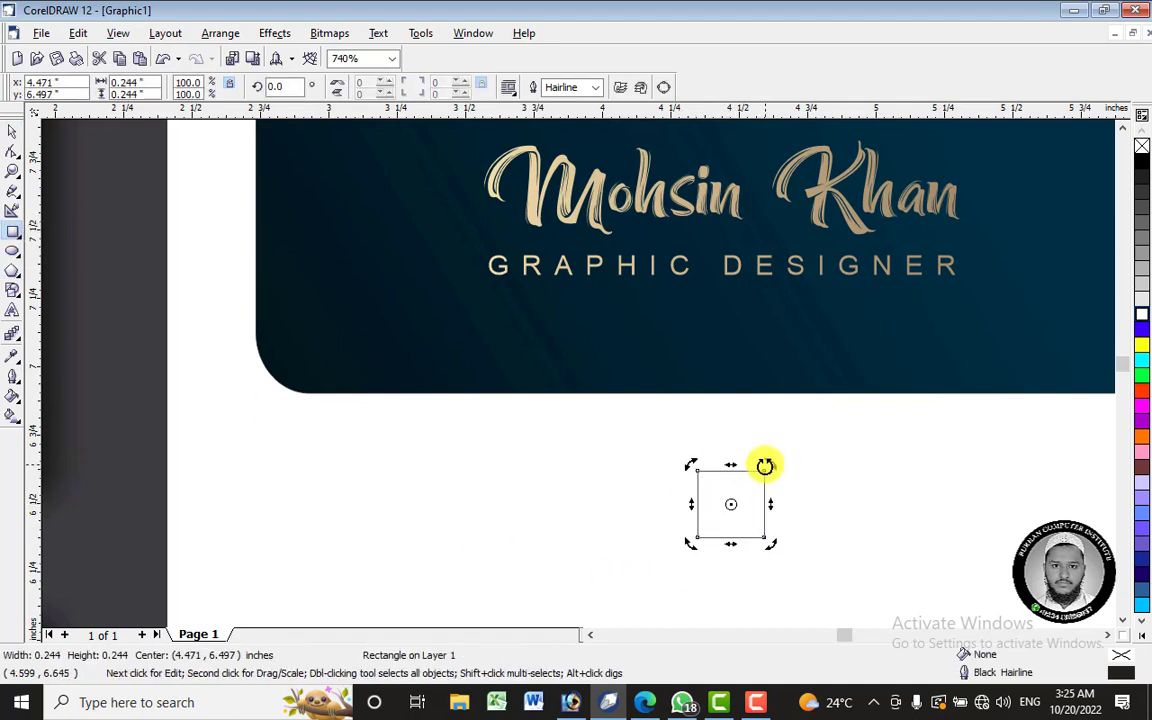
pyautogui.moveTo(768, 466); pyautogui.dragTo(789, 521)
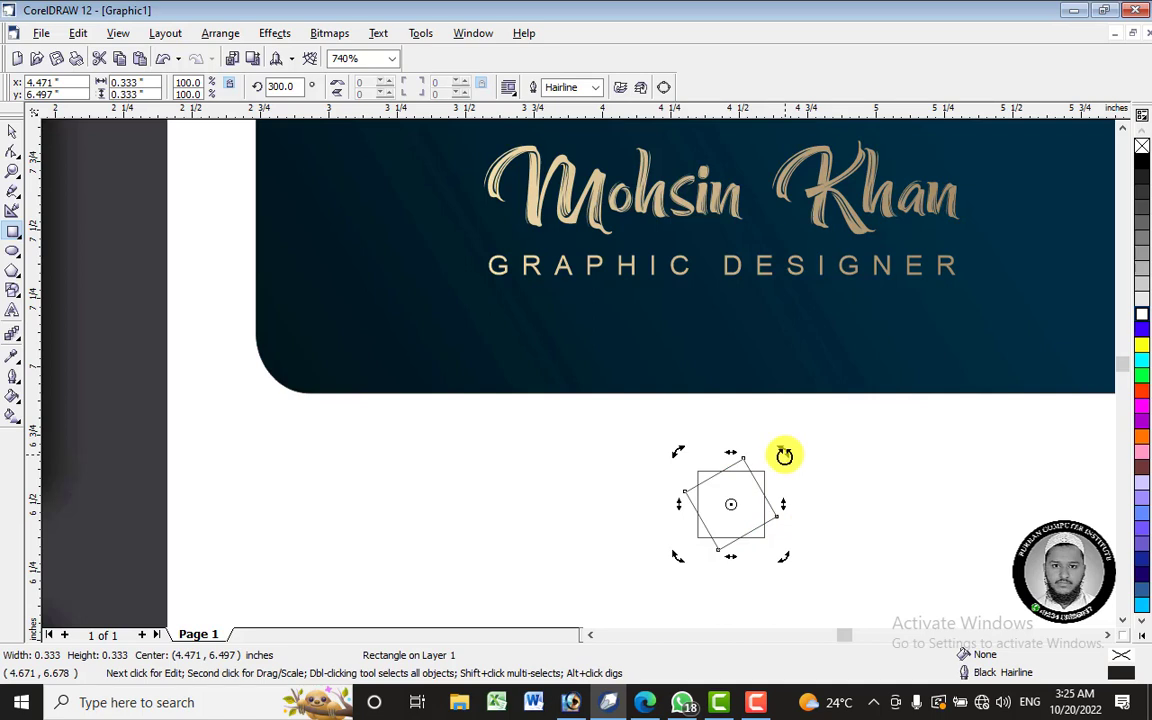
pyautogui.click(8, 131)
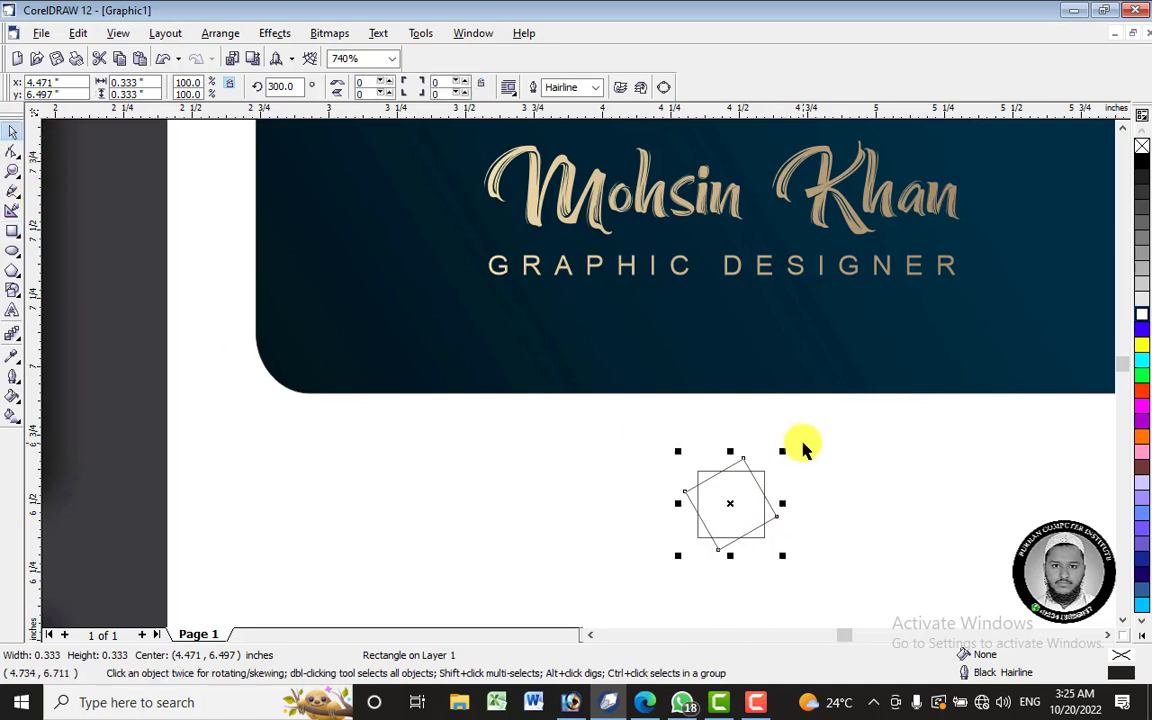
pyautogui.moveTo(781, 454); pyautogui.dragTo(773, 482)
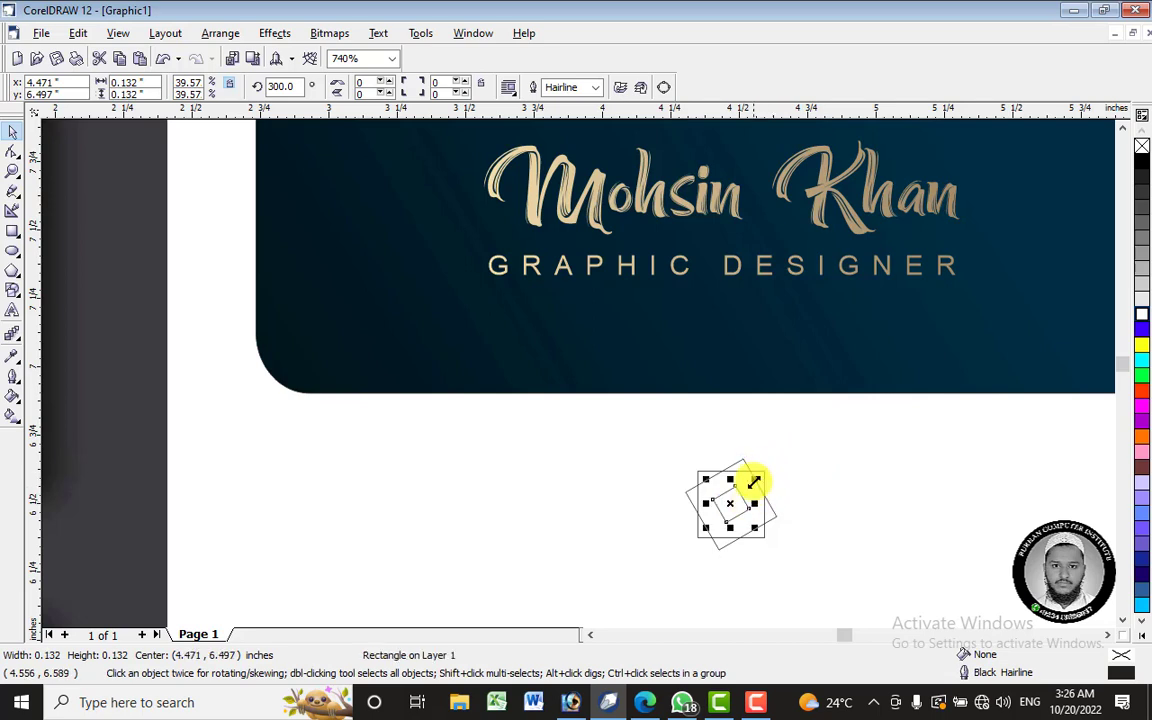
pyautogui.click(731, 503)
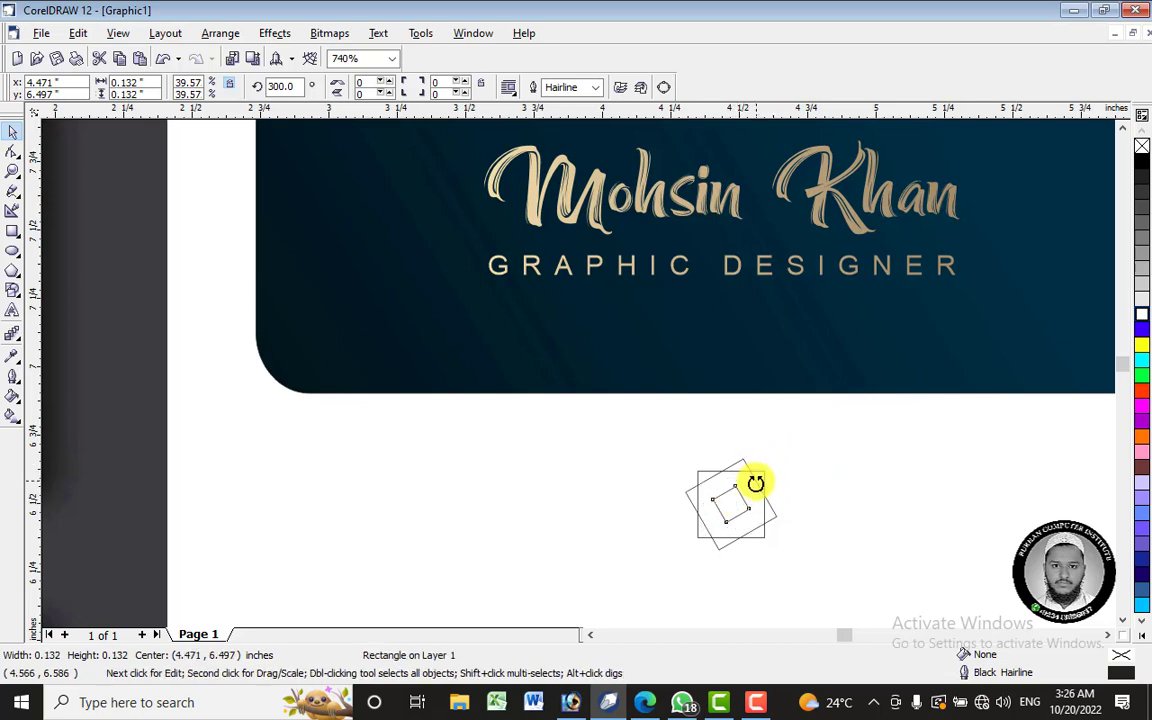
pyautogui.moveTo(755, 484); pyautogui.dragTo(768, 525)
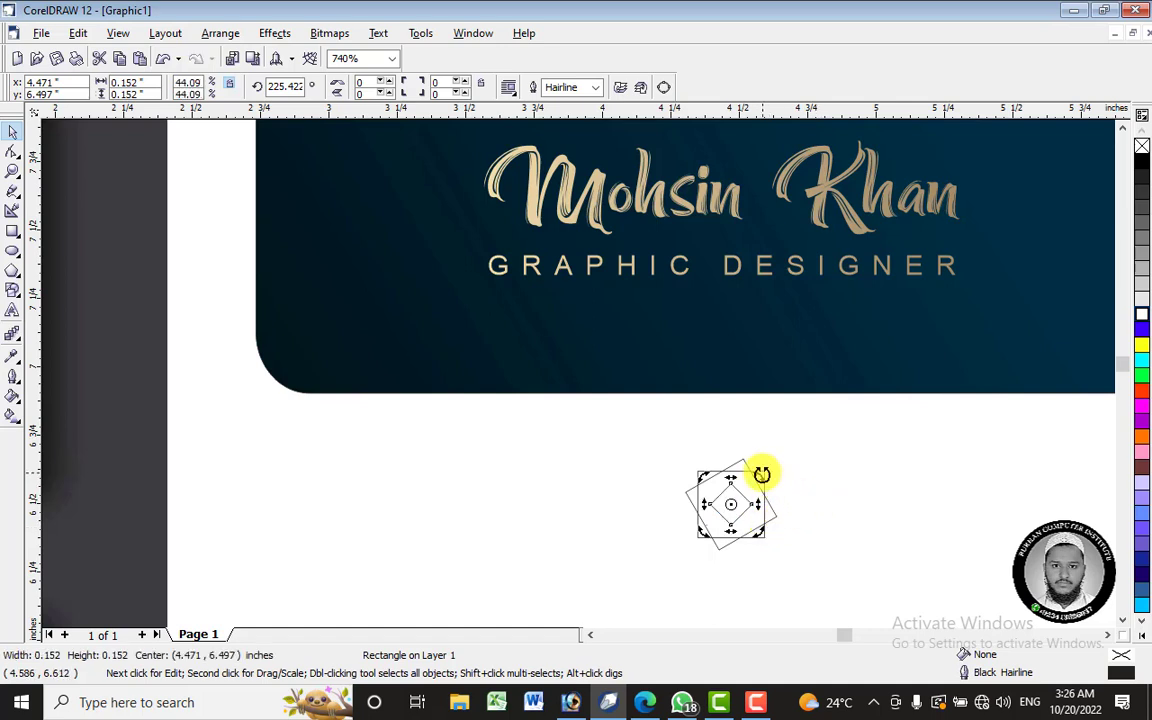
# - Enlarge and rotate the square to 270 degrees, then undo the rotation and resize
pyautogui.click(625, 489)
pyautogui.click(730, 507)
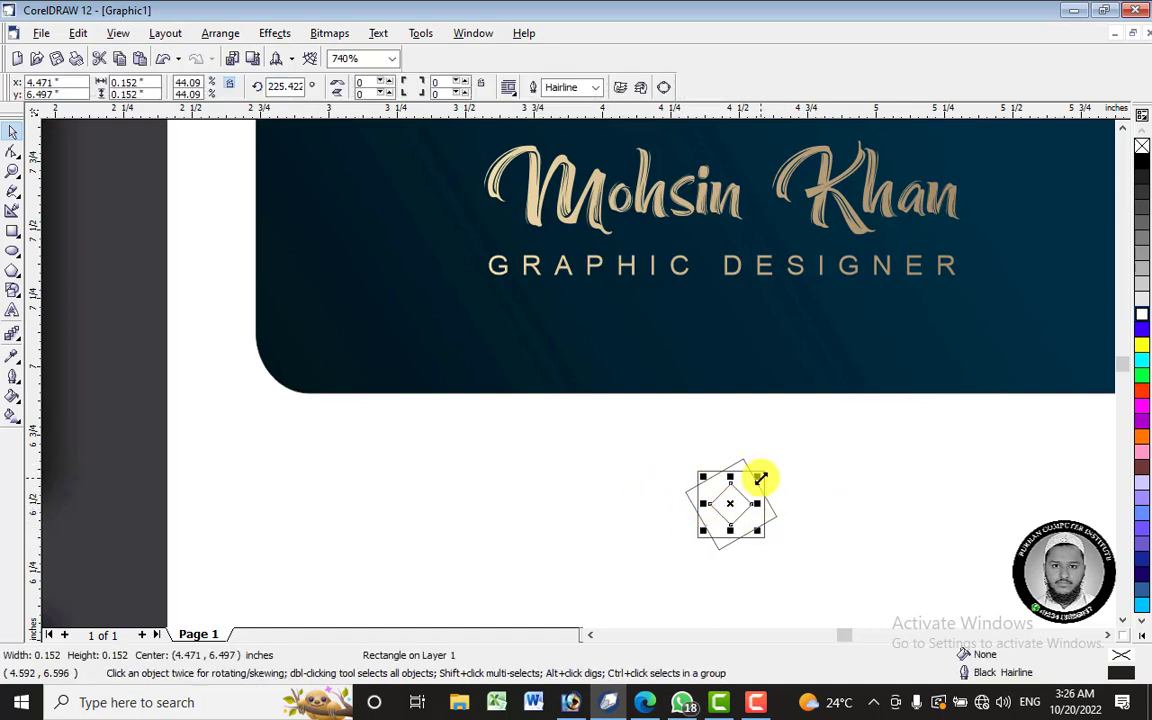
pyautogui.moveTo(761, 479); pyautogui.dragTo(790, 449)
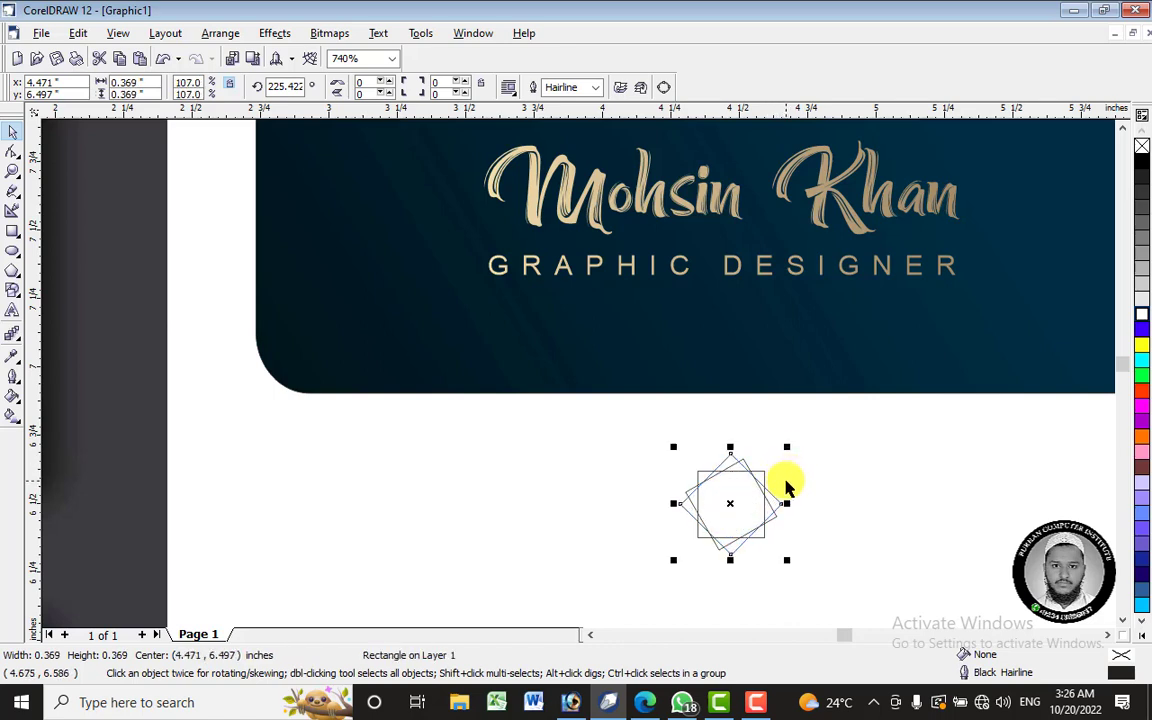
pyautogui.click(733, 506)
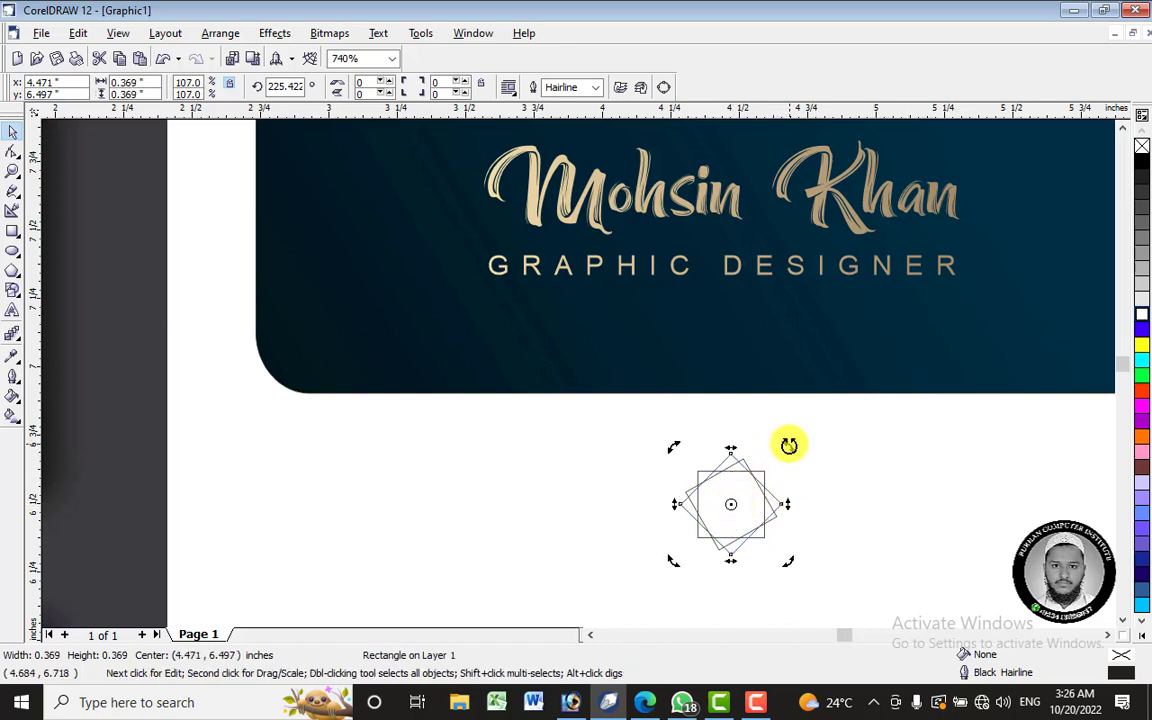
pyautogui.moveTo(789, 445); pyautogui.dragTo(728, 434)
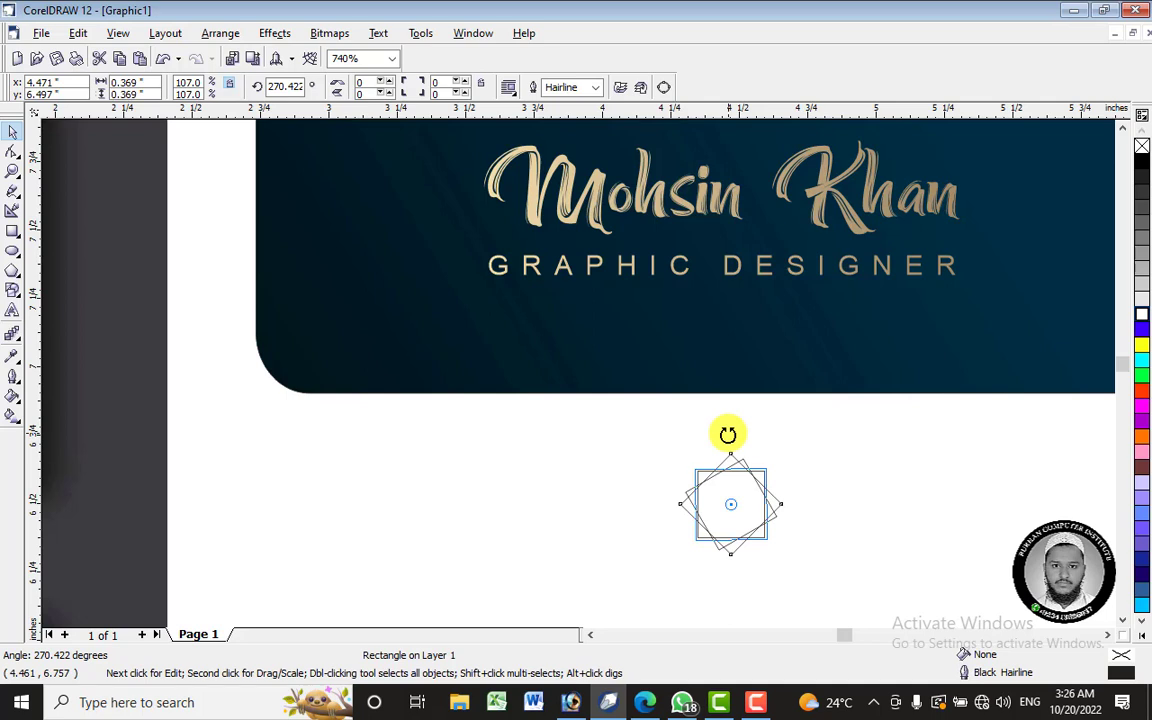
pyautogui.moveTo(728, 434); pyautogui.dragTo(728, 434)
pyautogui.hotkey('ctrl', 'z')
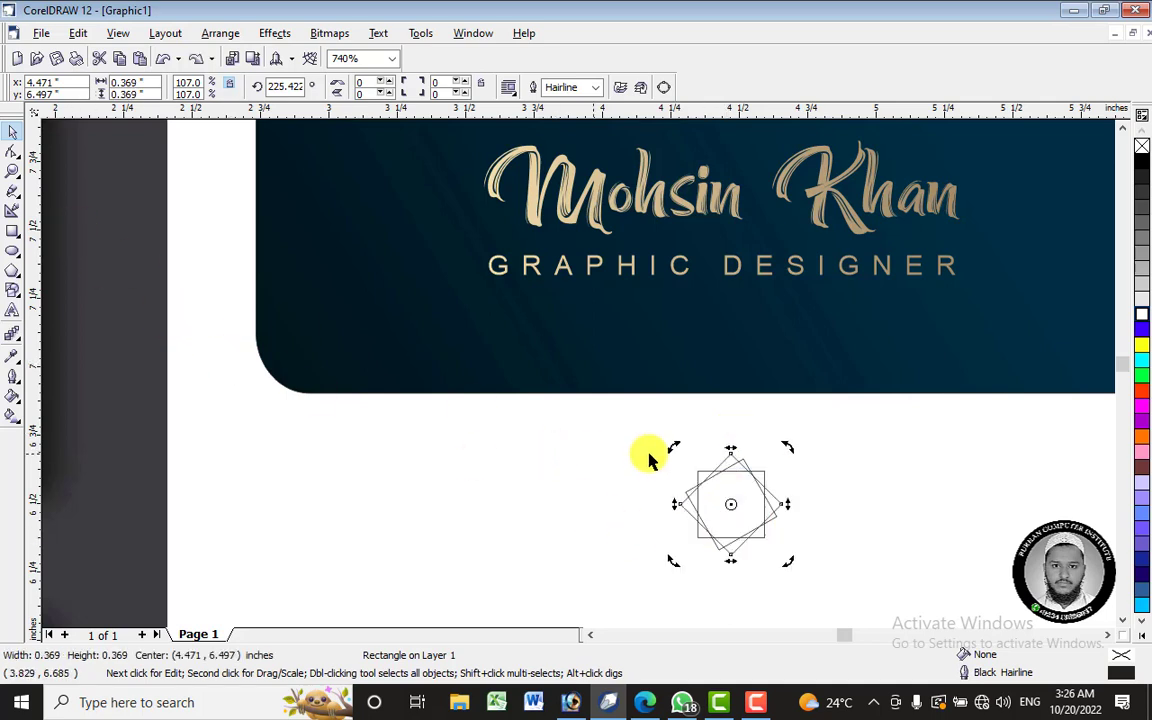
pyautogui.hotkey('ctrl', 'z')
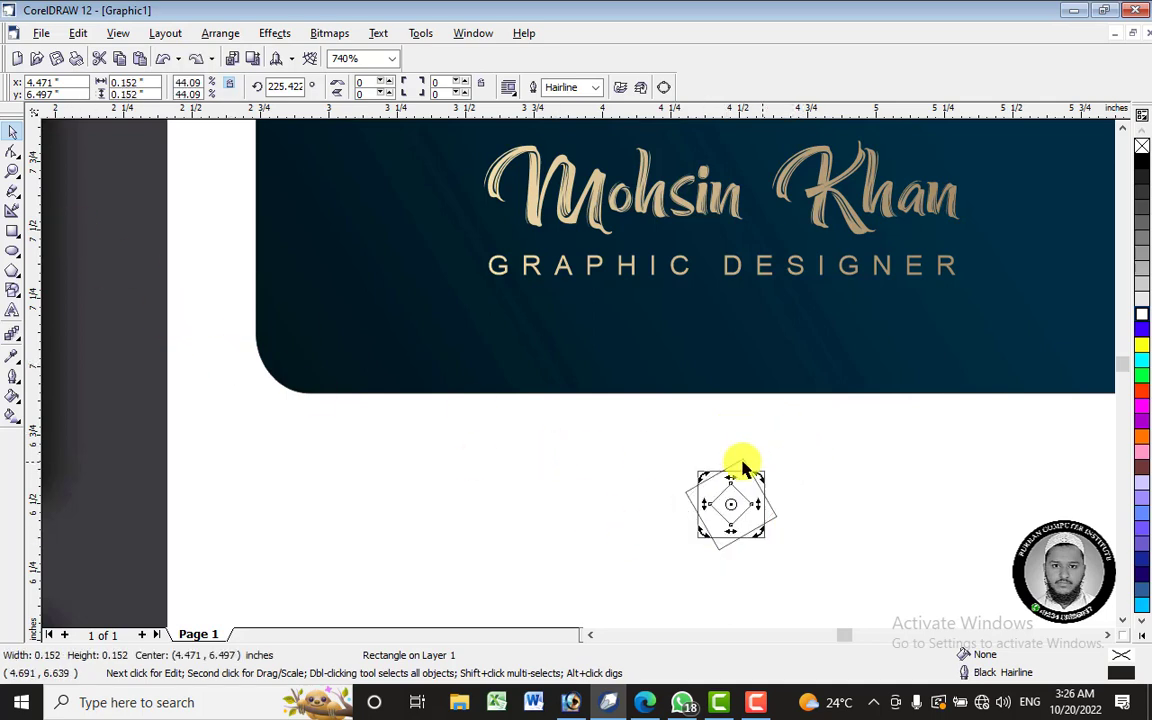
# - Marquee-select the three squares and delete them
pyautogui.click(712, 496)
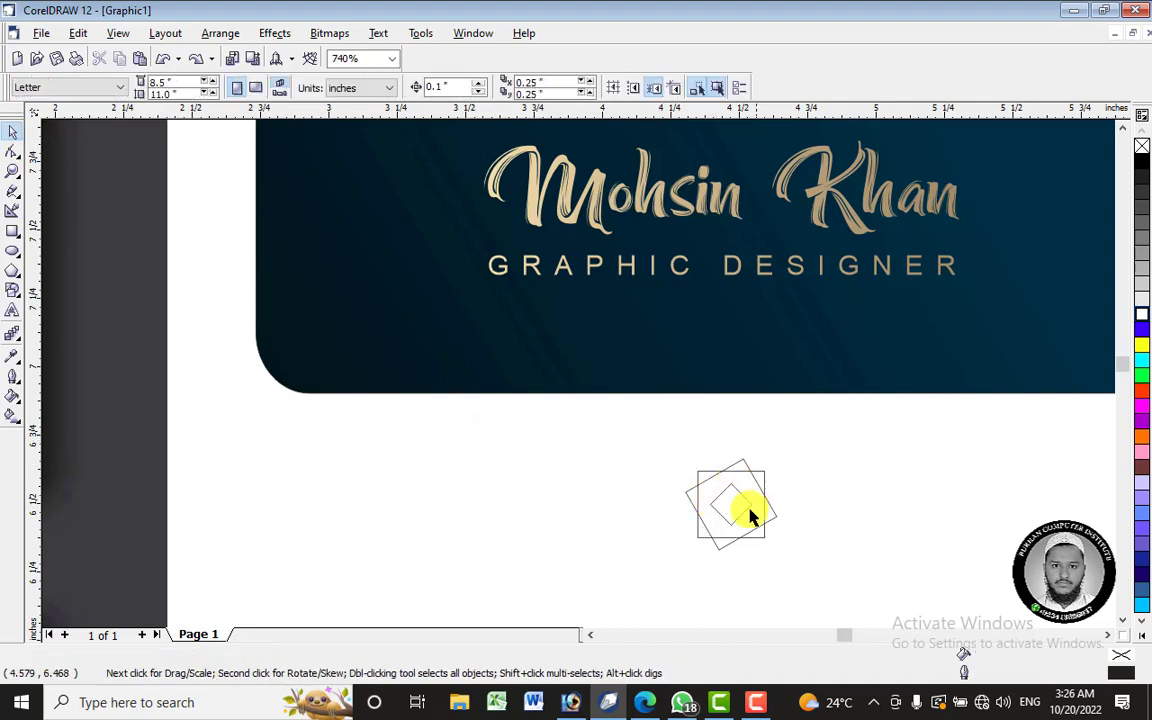
pyautogui.click(745, 535)
pyautogui.click(790, 528)
pyautogui.moveTo(642, 428); pyautogui.dragTo(830, 576)
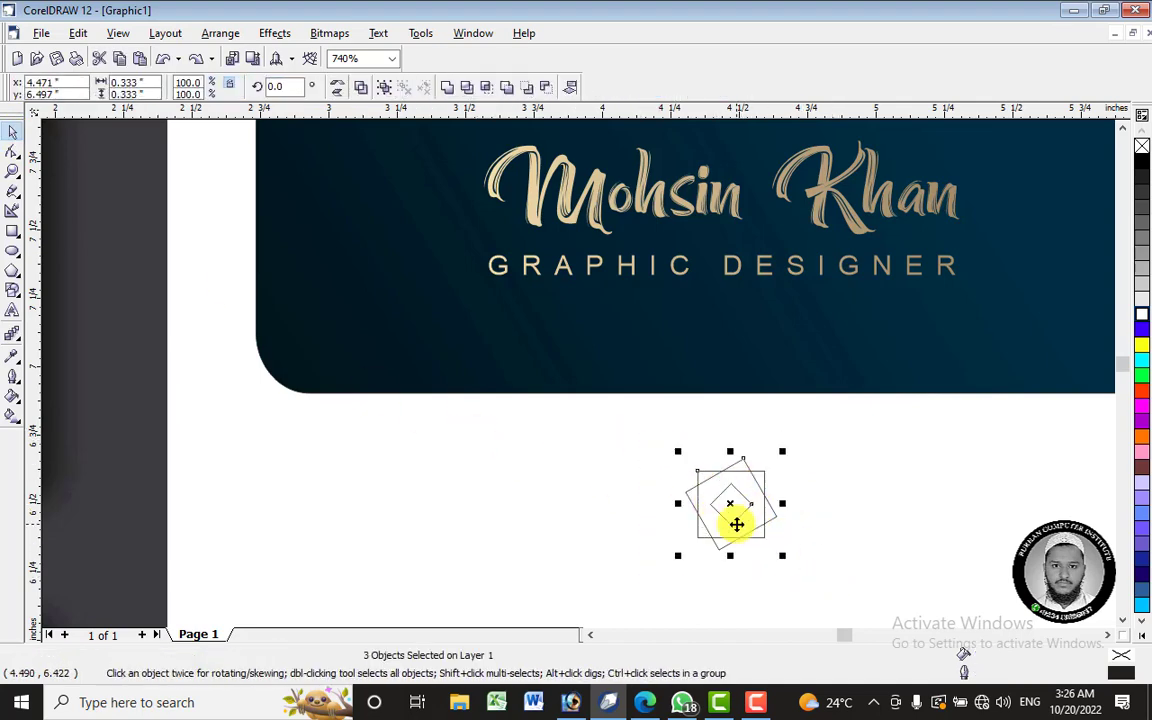
pyautogui.rightClick(737, 525)
pyautogui.click(777, 362)
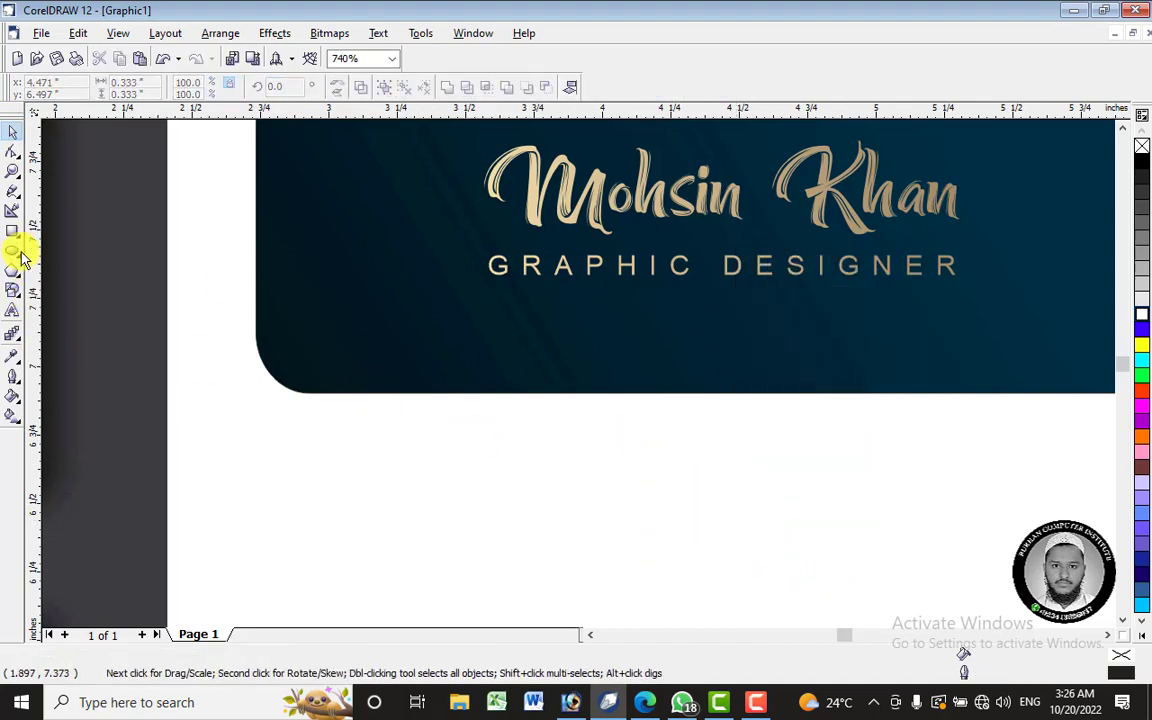
# - Draw a tall thin rectangle below the card and rotate-duplicate it into a rosette
pyautogui.click(13, 231)
pyautogui.moveTo(627, 461); pyautogui.dragTo(656, 529)
pyautogui.press('space')
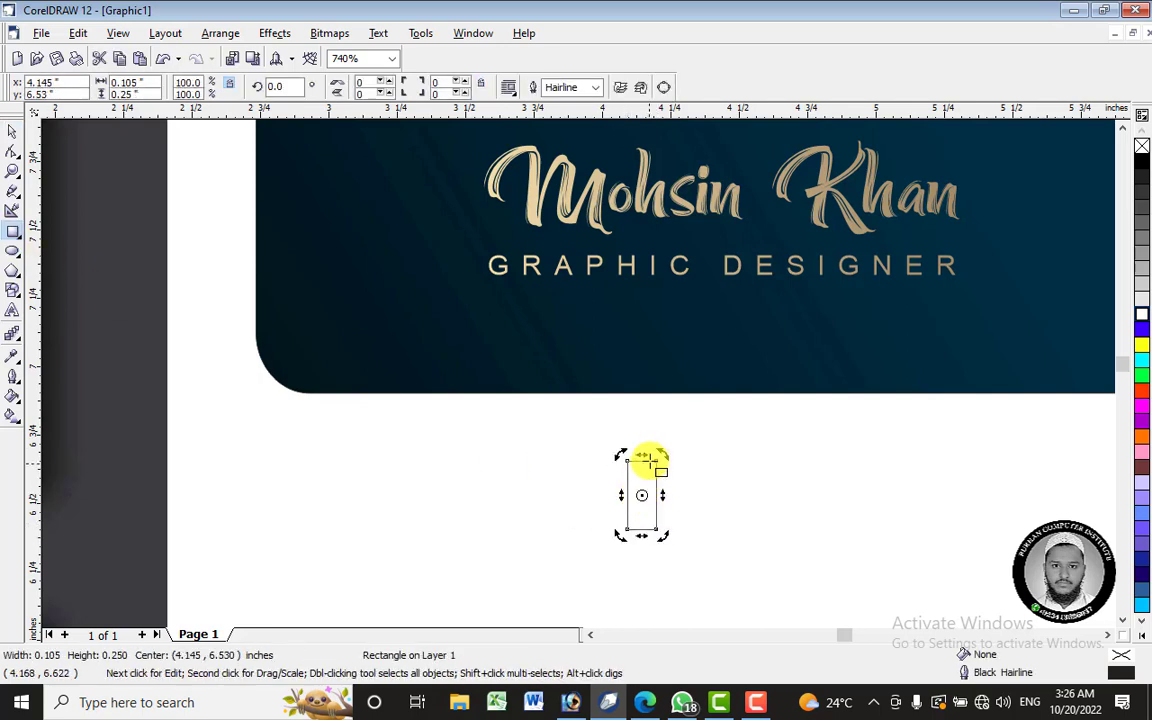
pyautogui.click(661, 456)
pyautogui.moveTo(663, 456); pyautogui.dragTo(701, 528)
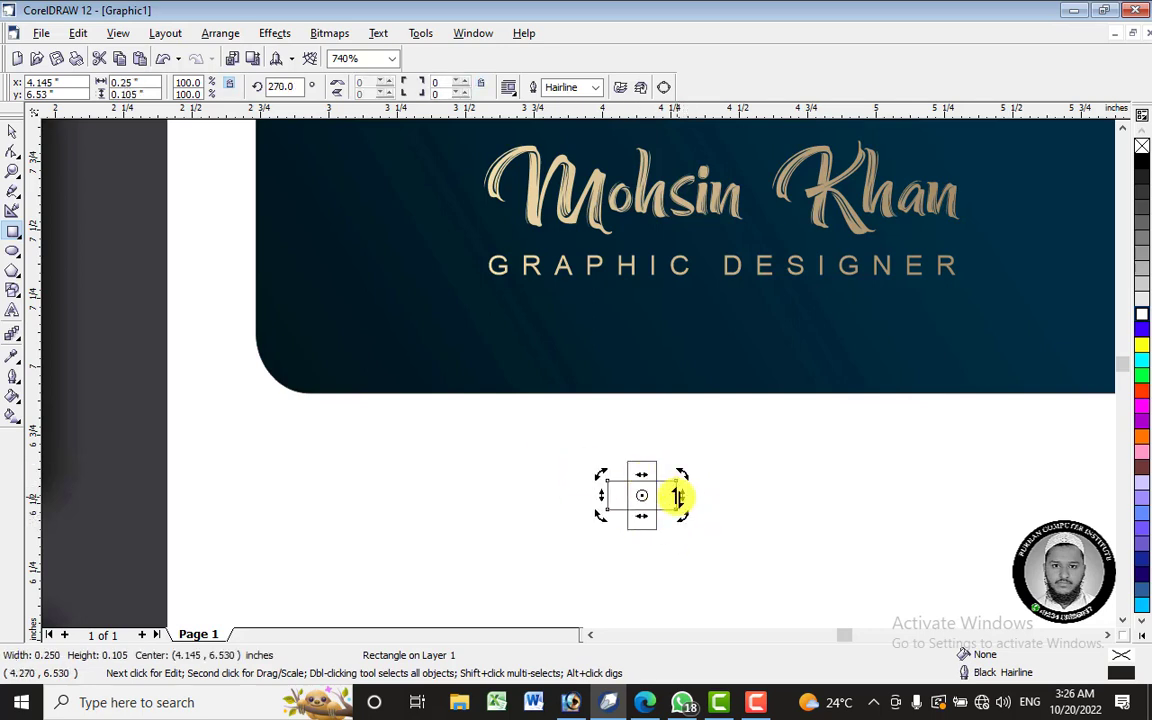
pyautogui.hotkey('ctrl', 'z')
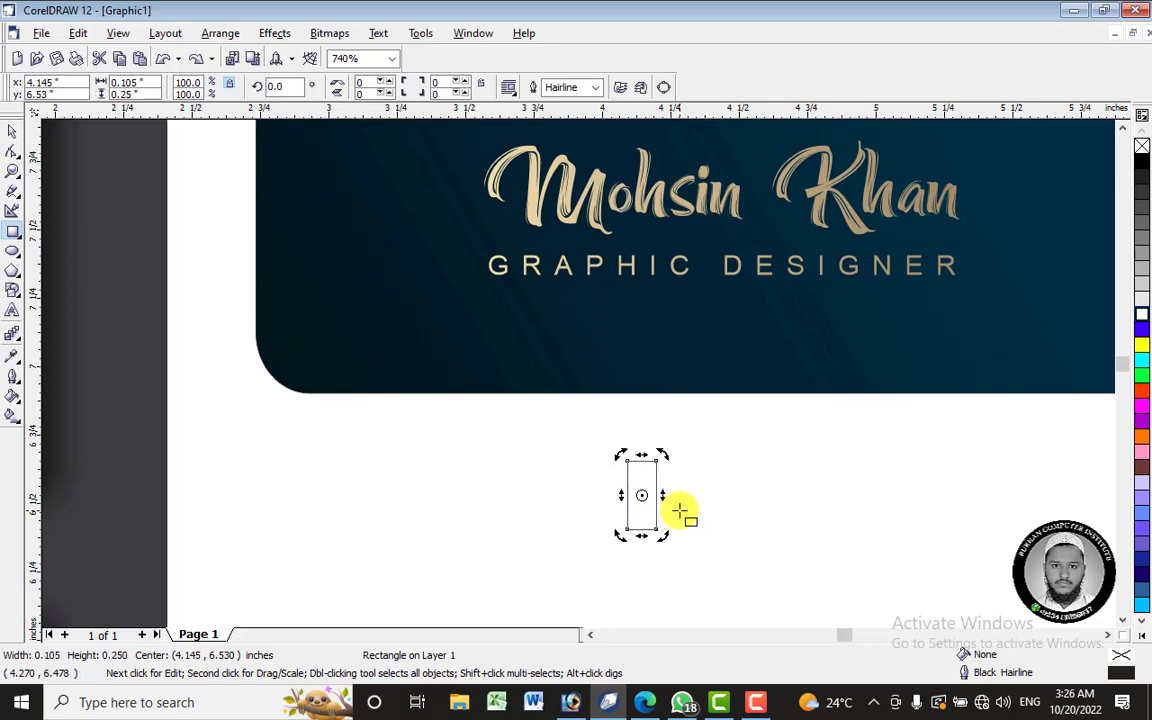
pyautogui.moveTo(662, 456); pyautogui.dragTo(681, 474)
pyautogui.hotkey('ctrl', 'r')
pyautogui.hotkey('ctrl', 'r')
pyautogui.hotkey('ctrl', 'r')
pyautogui.hotkey('ctrl', 'r')
pyautogui.hotkey('ctrl', 'r')
pyautogui.hotkey('ctrl', 'r')
pyautogui.hotkey('ctrl', 'r')
pyautogui.hotkey('ctrl', 'r')
pyautogui.hotkey('ctrl', 'r')
pyautogui.hotkey('ctrl', 'r')
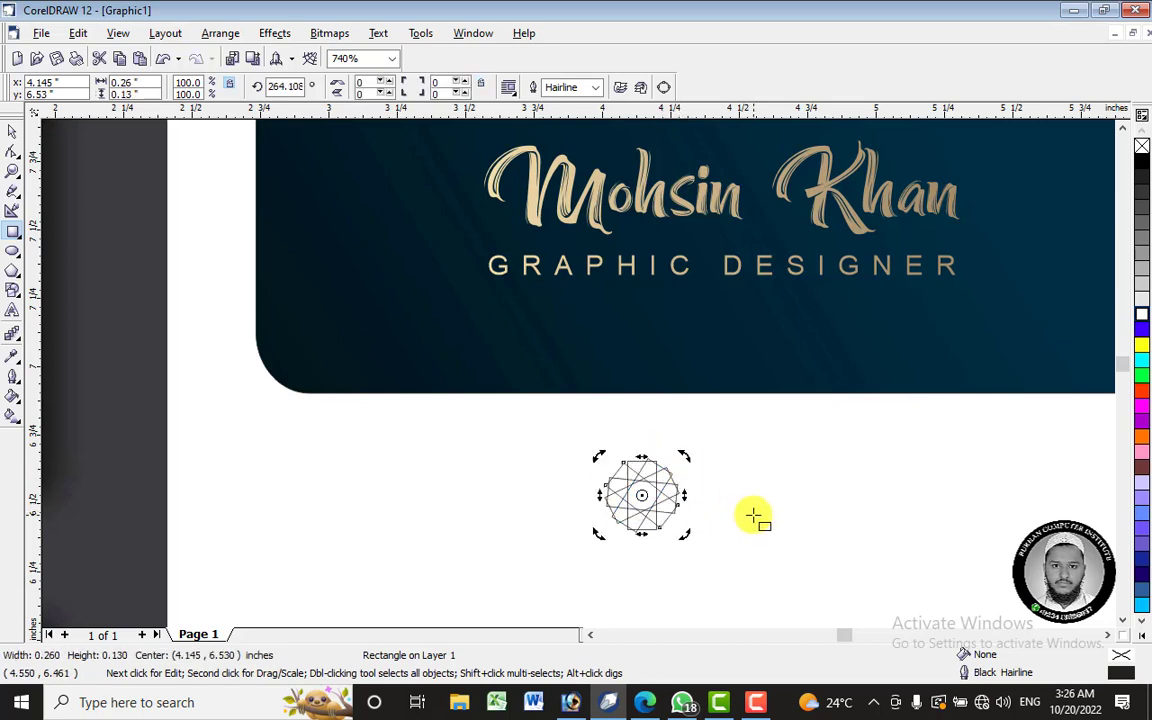
# - Apply Simplify and Trim to the rosette rectangles, then pull the trimmed pieces apart
pyautogui.click(12, 132)
pyautogui.moveTo(540, 411); pyautogui.dragTo(742, 556)
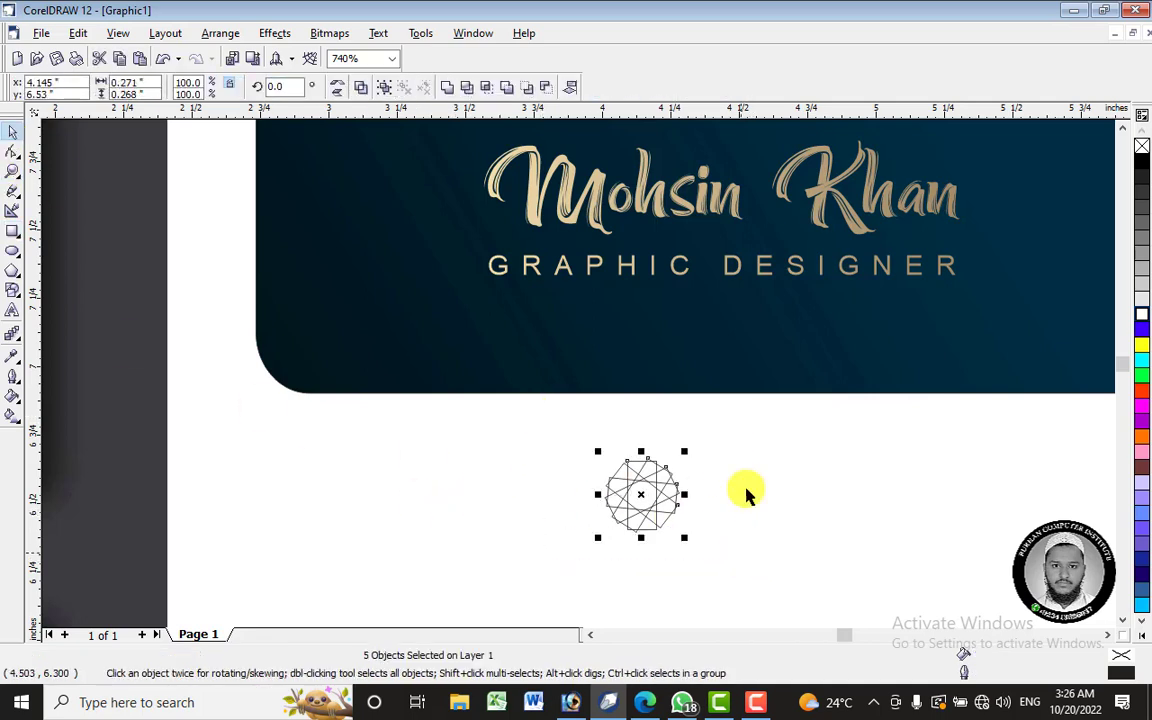
pyautogui.click(511, 90)
pyautogui.moveTo(560, 424); pyautogui.dragTo(789, 589)
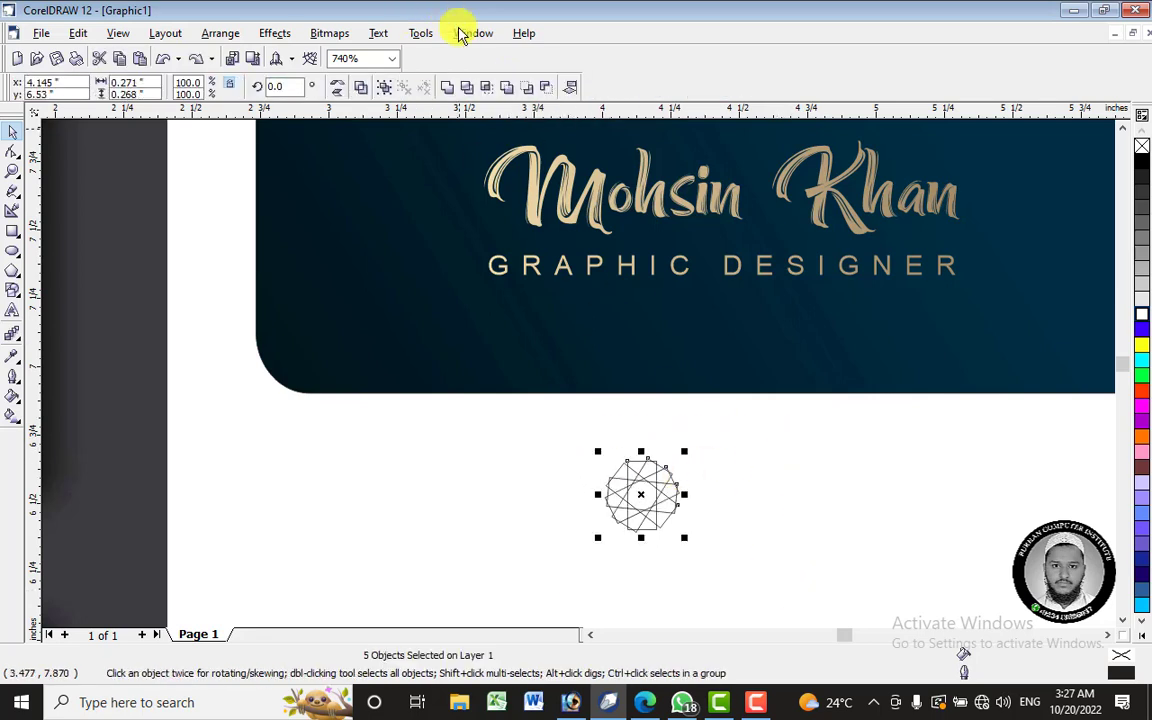
pyautogui.click(472, 90)
pyautogui.moveTo(650, 510); pyautogui.dragTo(780, 512)
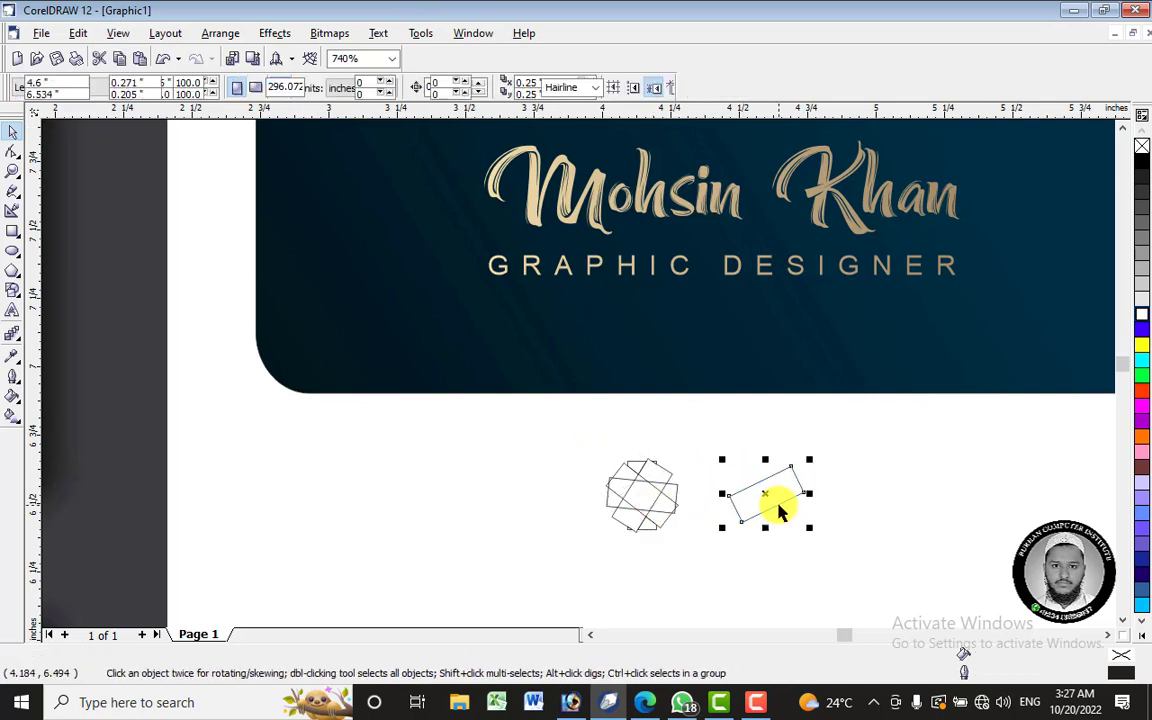
pyautogui.moveTo(663, 499); pyautogui.dragTo(512, 486)
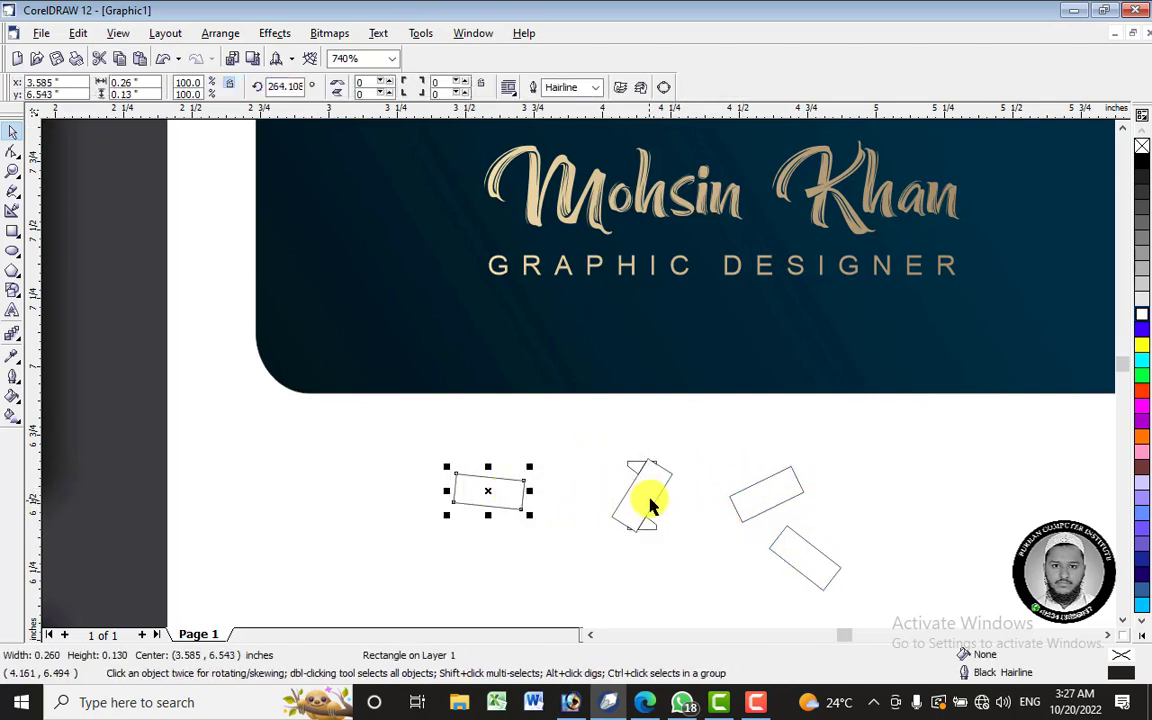
# - Delete the loose rectangle on the left and the two loose rectangles on the right
pyautogui.moveTo(576, 437); pyautogui.dragTo(694, 566)
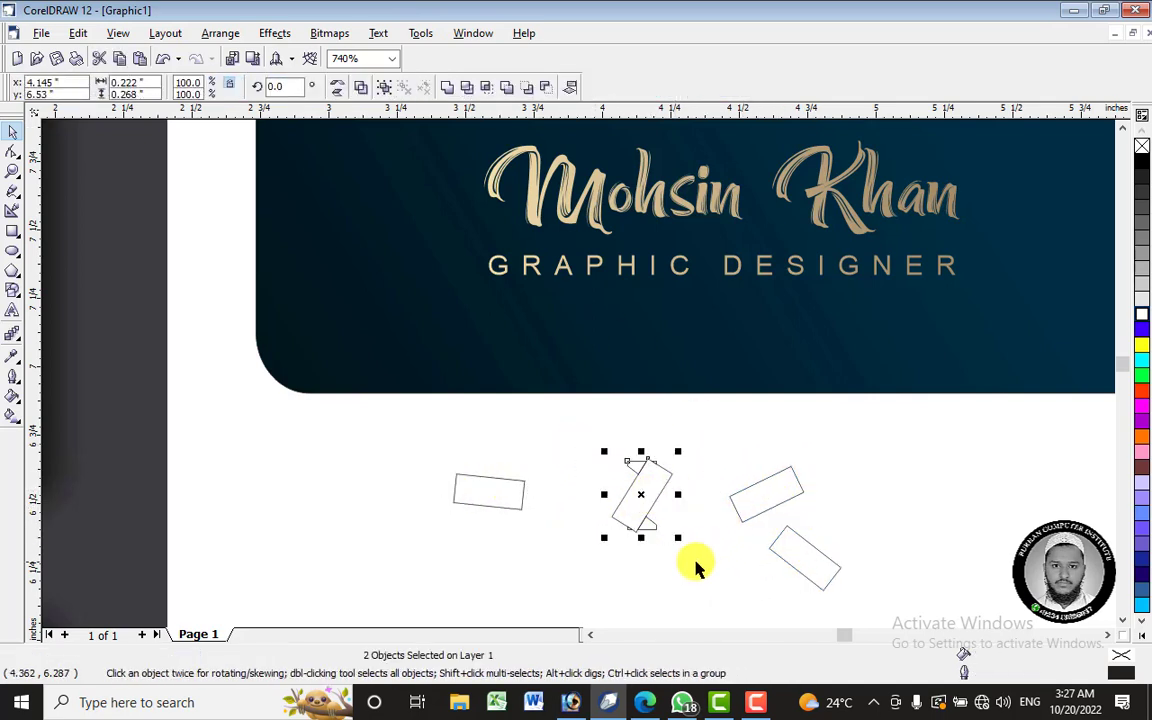
pyautogui.click(505, 506)
pyautogui.rightClick(505, 499)
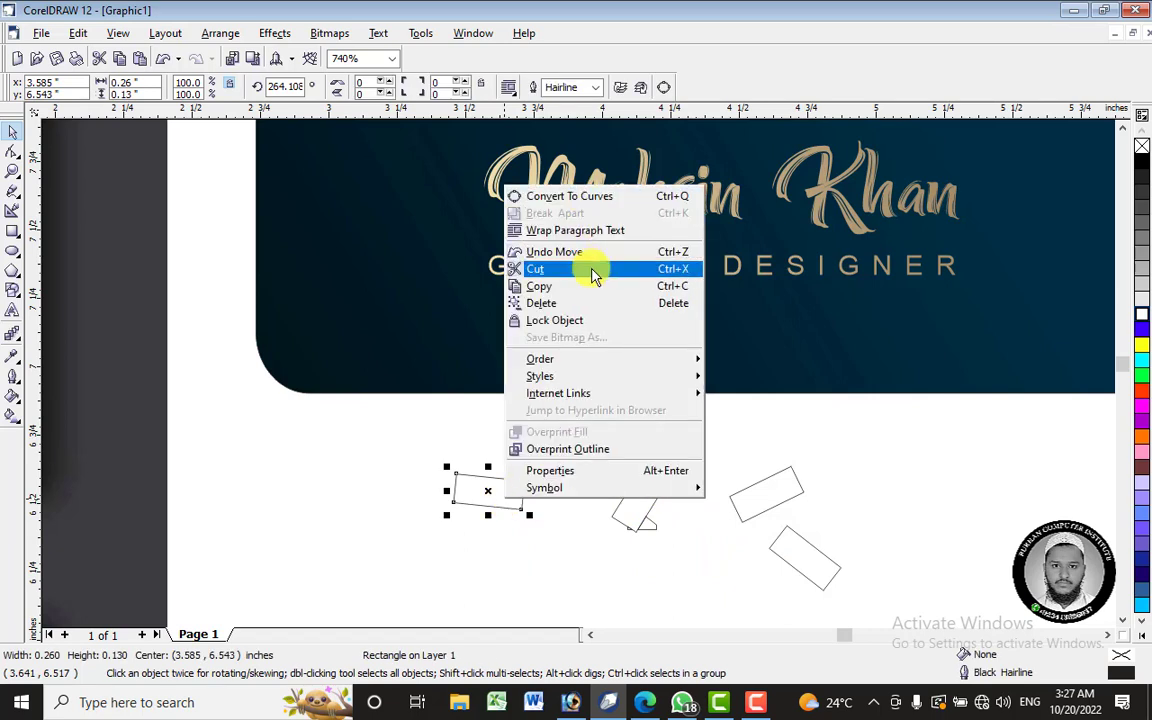
pyautogui.click(575, 301)
pyautogui.moveTo(716, 432); pyautogui.dragTo(877, 612)
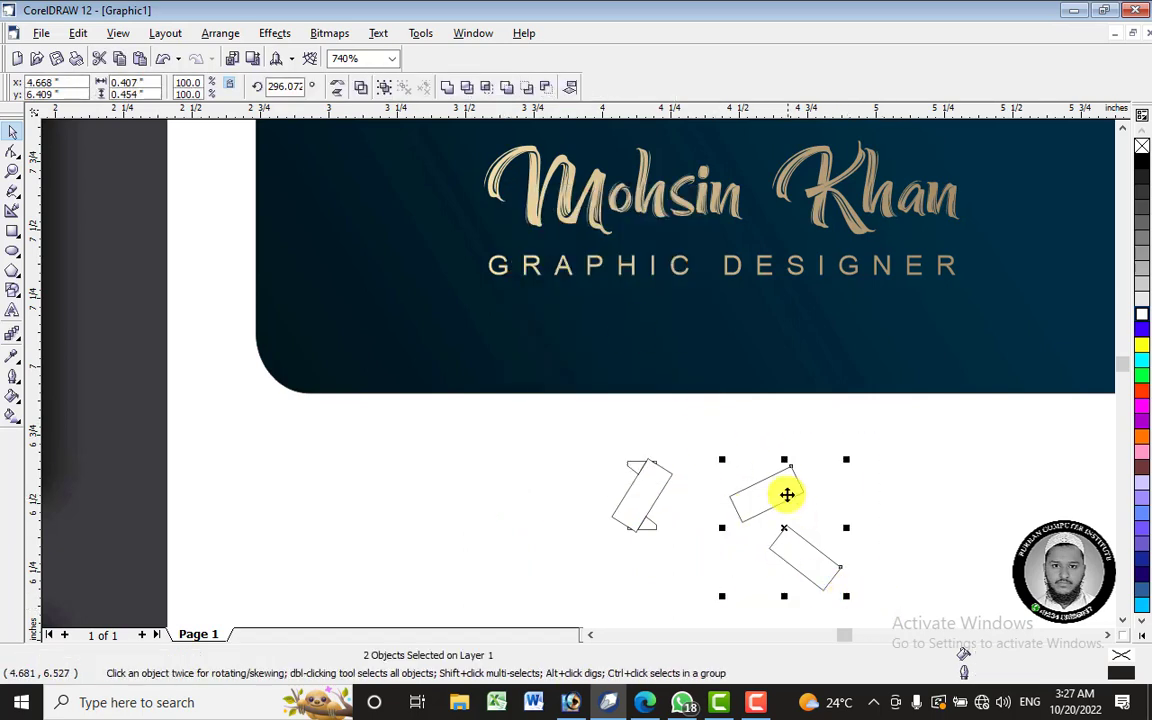
pyautogui.rightClick(784, 494)
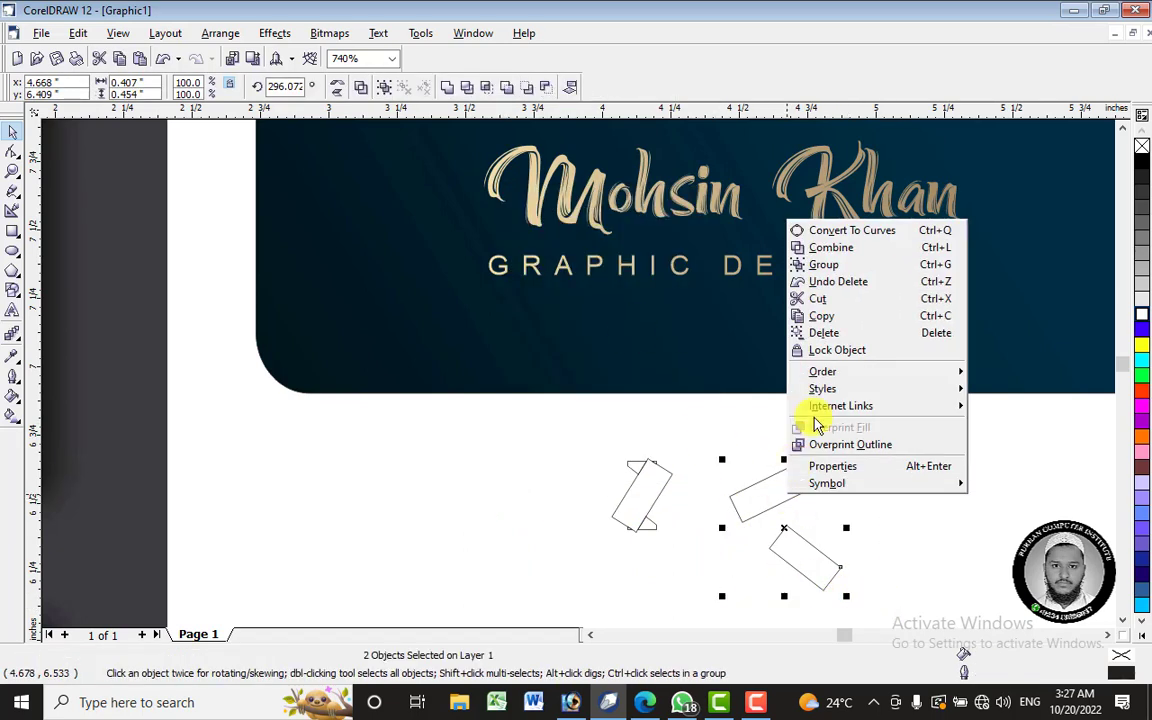
pyautogui.click(835, 332)
pyautogui.scroll(1, 670, 540)
pyautogui.scroll(3, 670, 540)
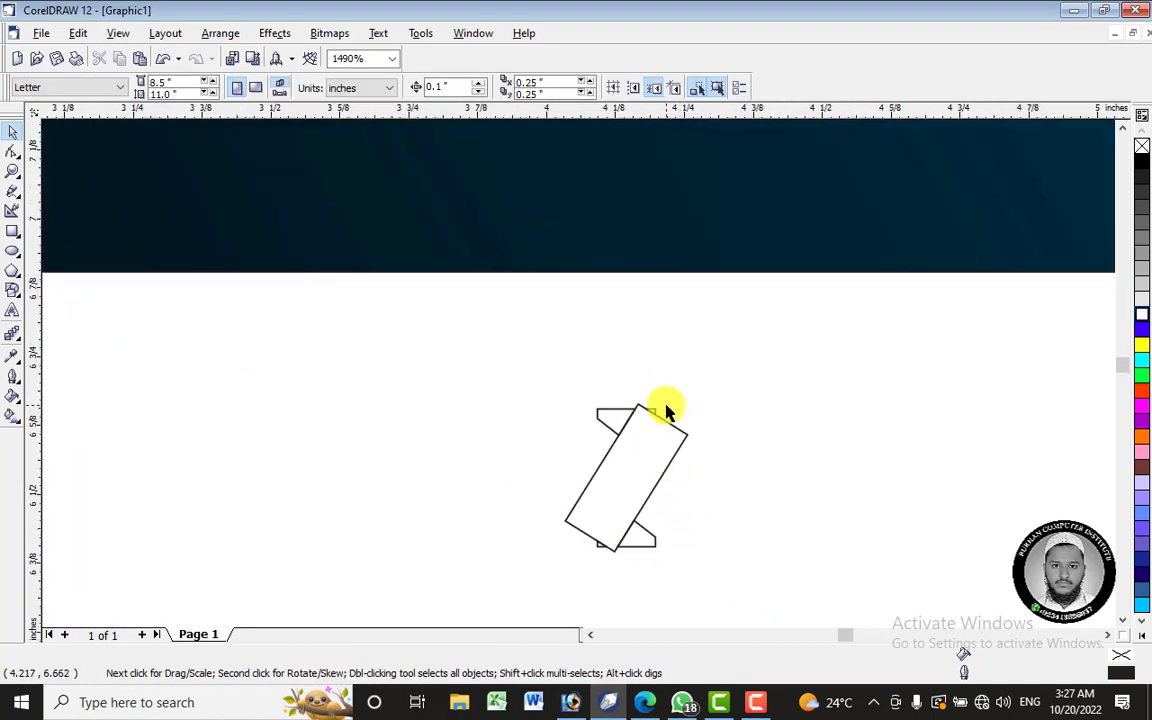
# - Weld both ribbon parts into one curve
pyautogui.click(651, 412)
pyautogui.click(661, 553)
pyautogui.click(643, 540)
pyautogui.moveTo(530, 398); pyautogui.dragTo(735, 559)
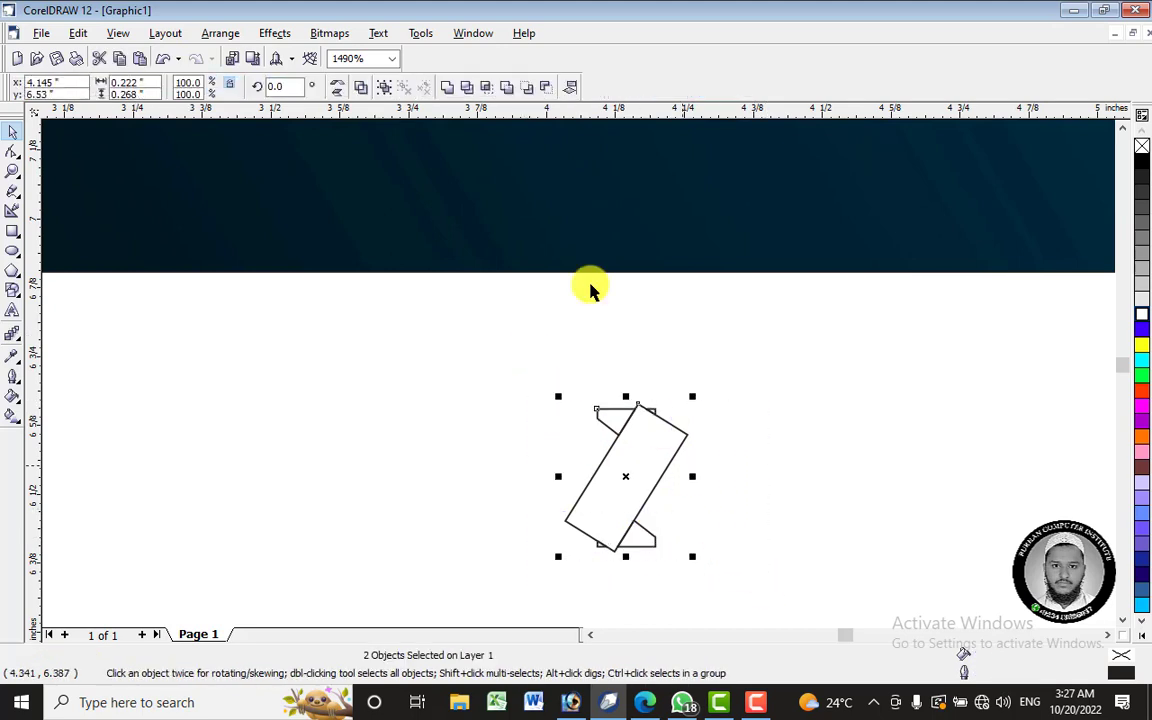
pyautogui.click(449, 90)
# - Apply Simplify to the overlapping ribbon shapes
pyautogui.click(771, 462)
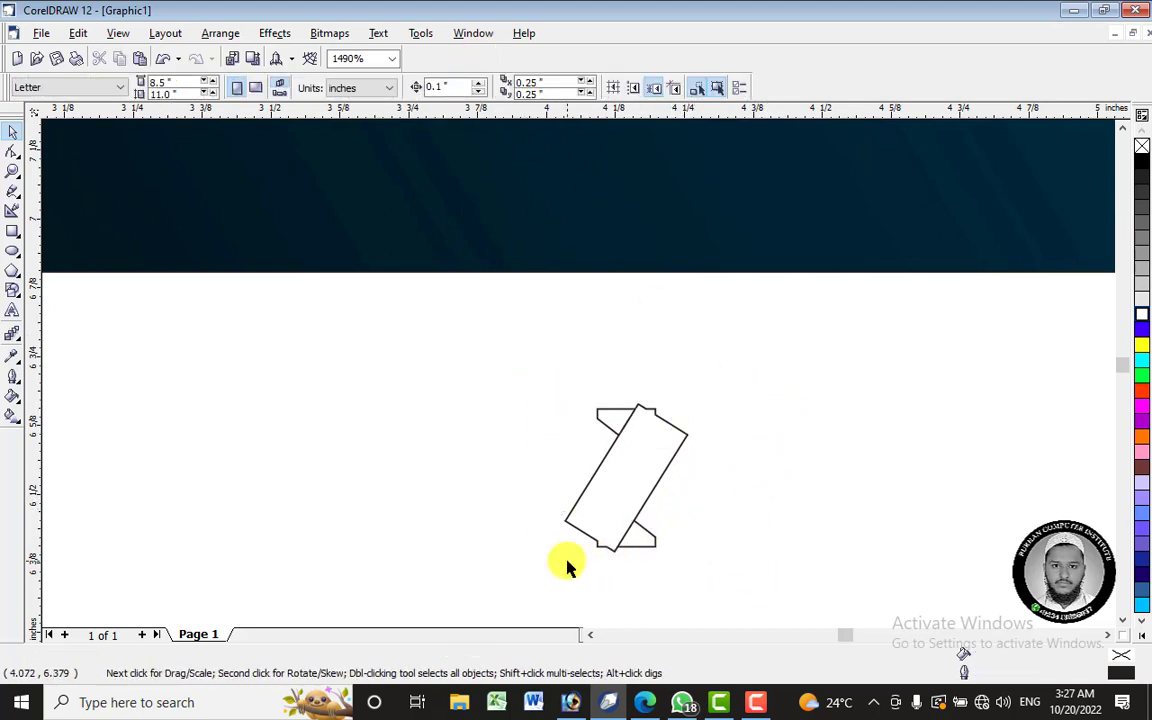
pyautogui.click(643, 527)
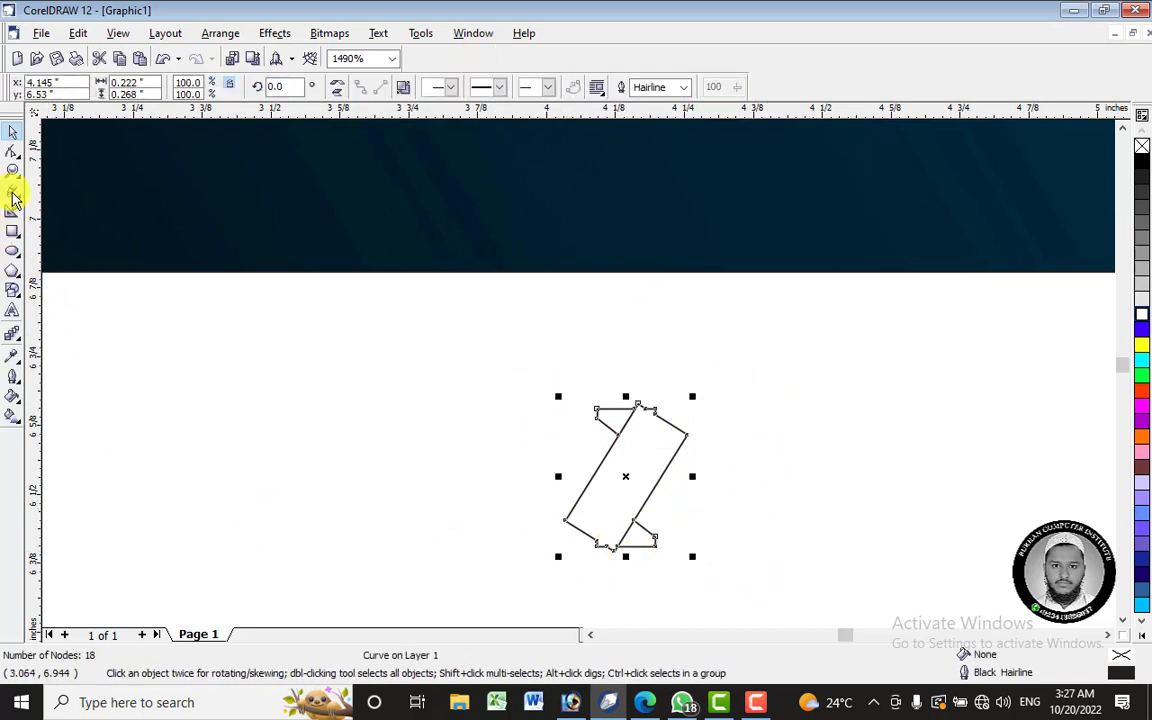
pyautogui.click(257, 386)
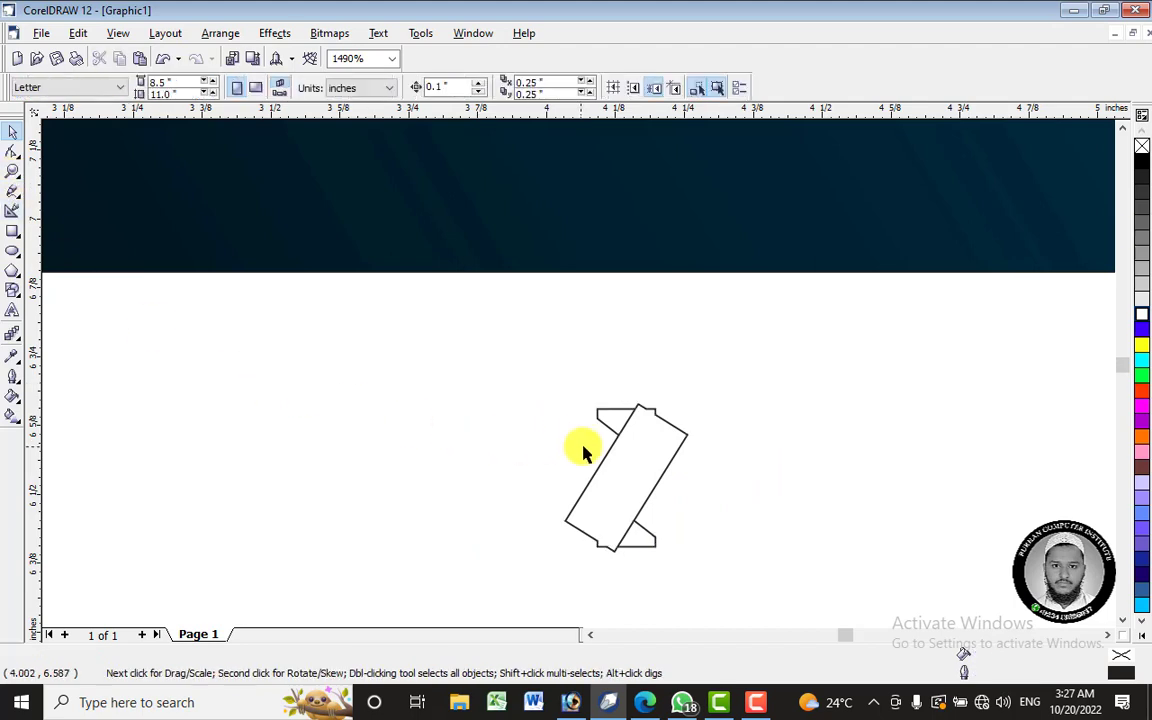
pyautogui.click(630, 472)
pyautogui.click(437, 375)
pyautogui.moveTo(488, 368); pyautogui.dragTo(818, 597)
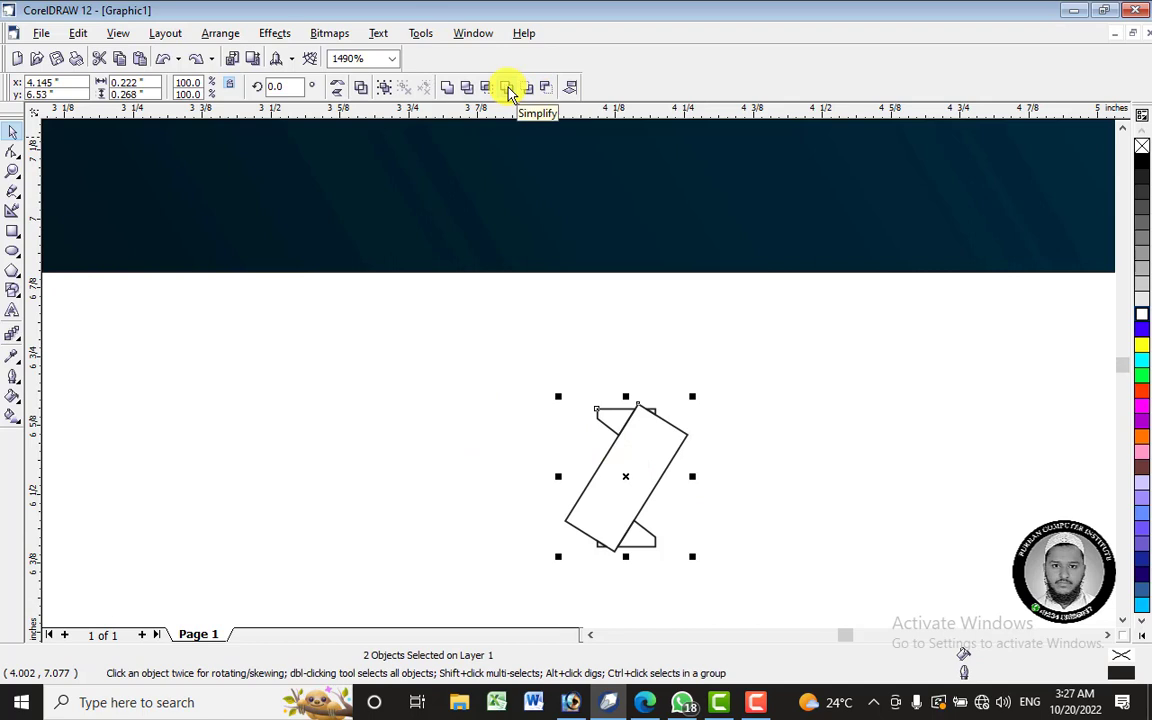
pyautogui.click(508, 92)
# - Inspect the tabs under the rectangle and break the tab curve apart
pyautogui.click(689, 483)
pyautogui.moveTo(655, 465); pyautogui.dragTo(877, 494)
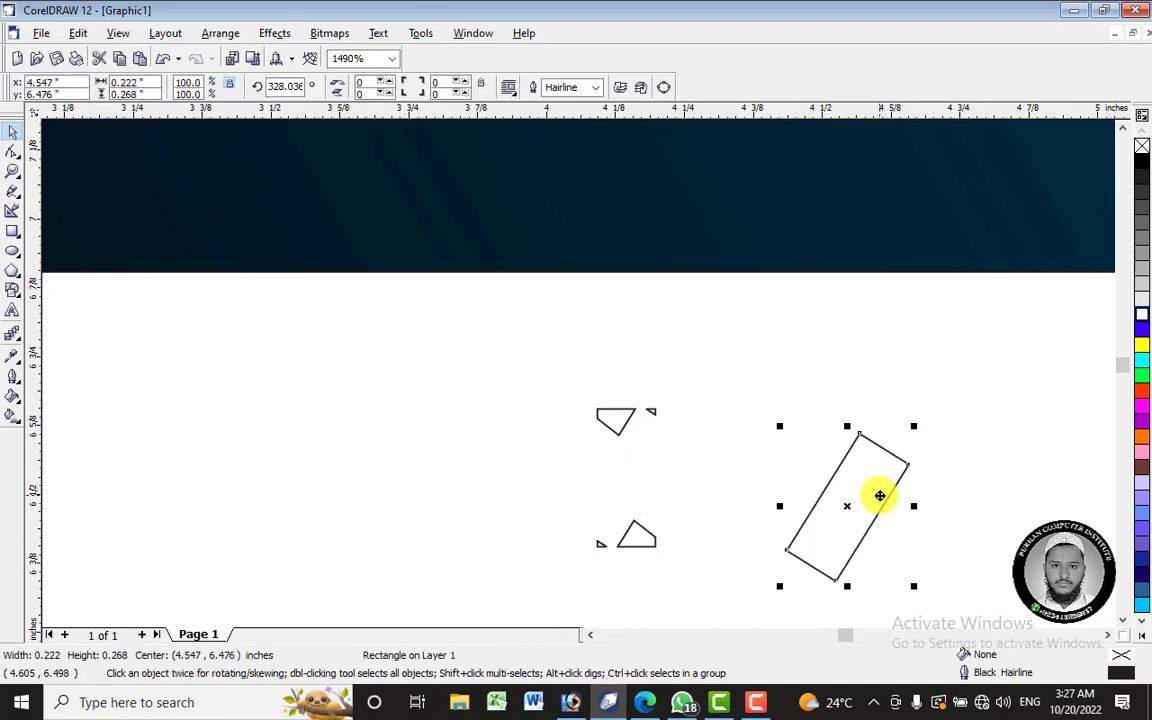
pyautogui.hotkey('ctrl', 'z')
pyautogui.click(753, 437)
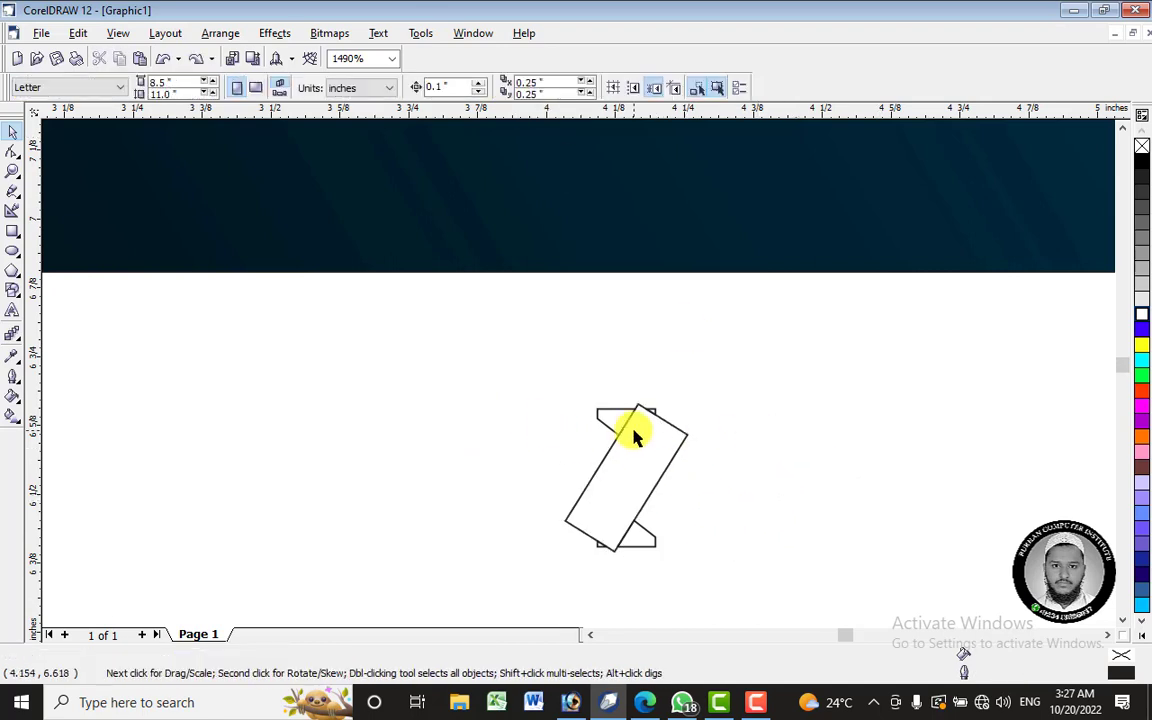
pyautogui.click(655, 408)
pyautogui.rightClick(655, 408)
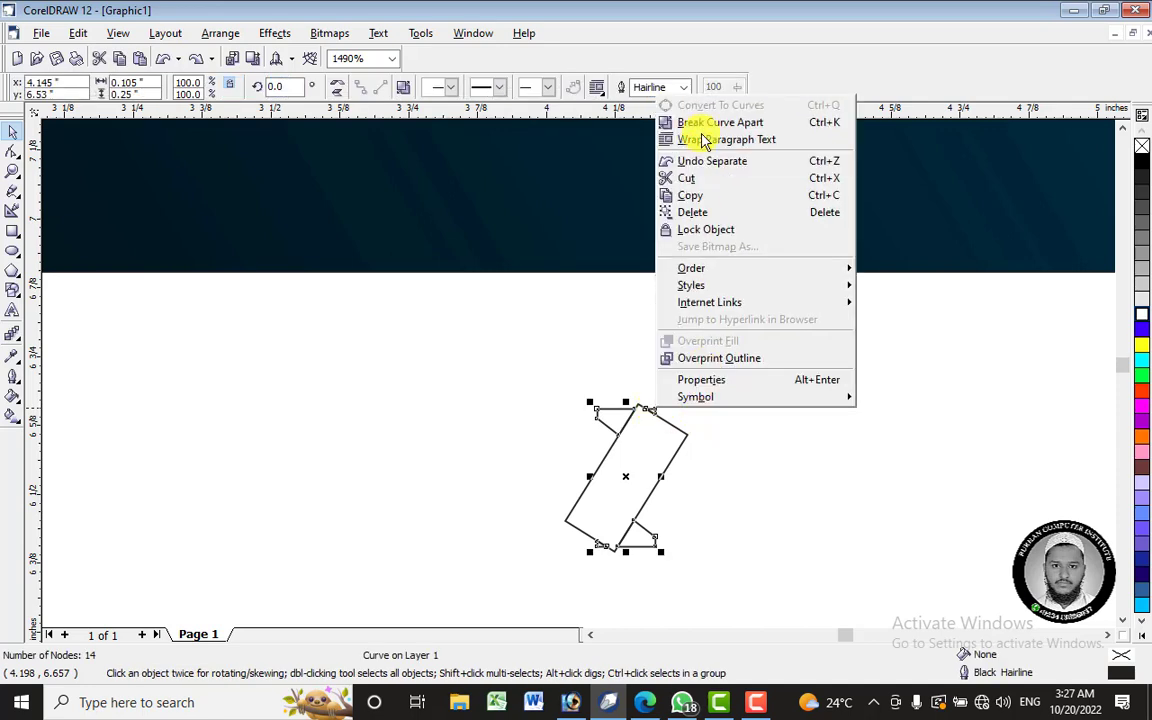
pyautogui.click(674, 121)
# - Delete the leftover piece at the top and the tiny sliver at the bottom
pyautogui.click(655, 413)
pyautogui.click(652, 411)
pyautogui.rightClick(648, 404)
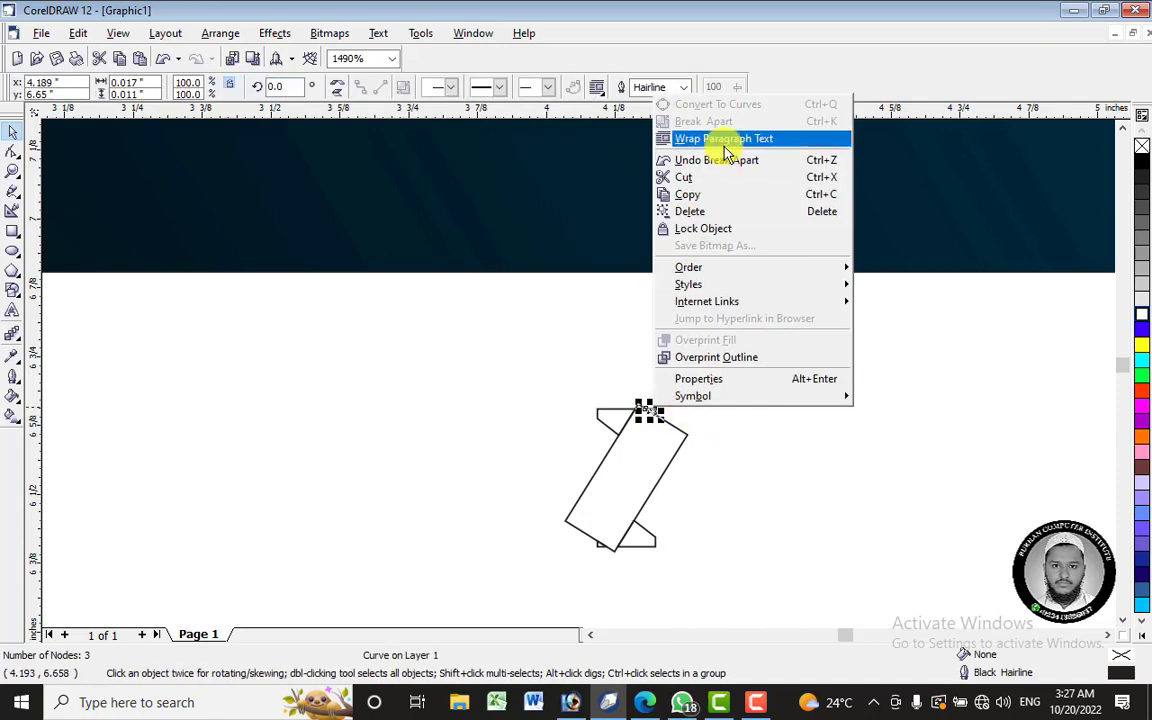
pyautogui.click(722, 217)
pyautogui.click(600, 545)
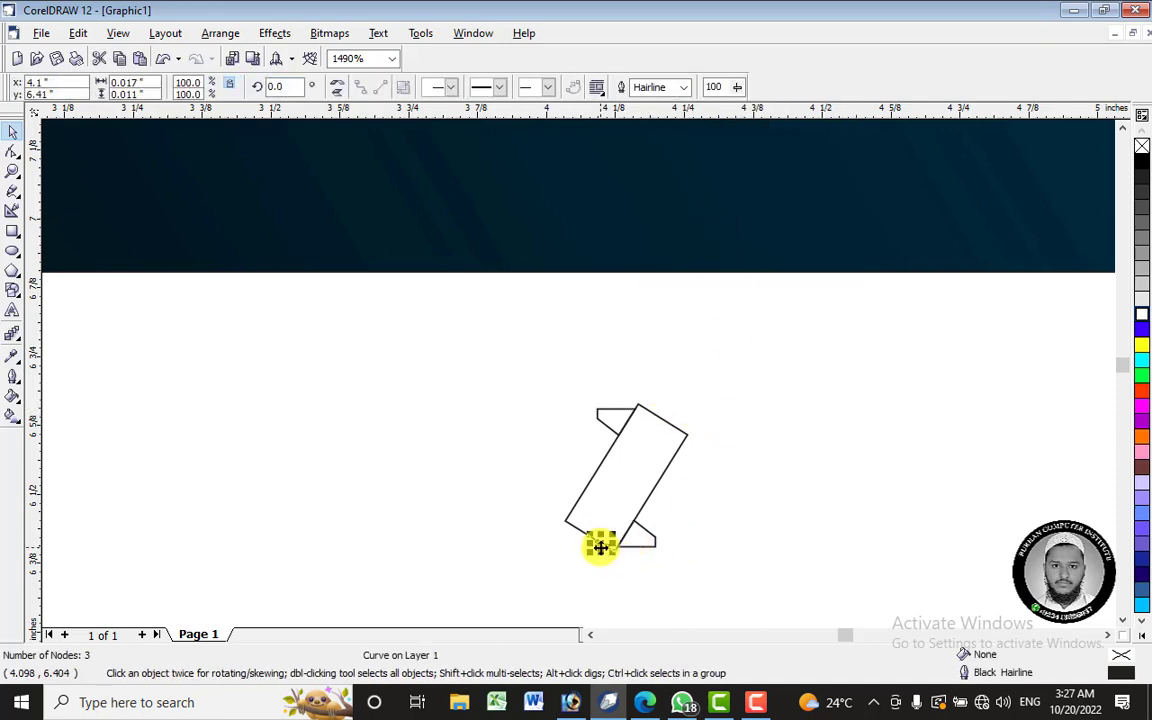
pyautogui.rightClick(599, 542)
pyautogui.click(674, 356)
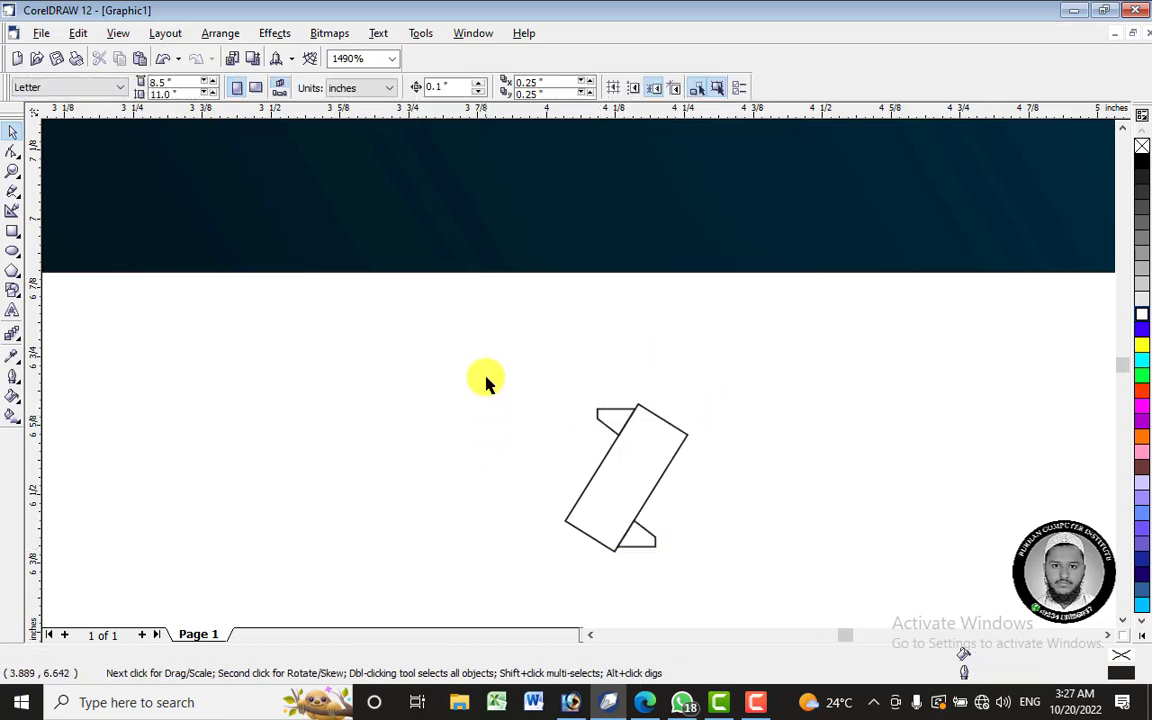
# - With the Shape tool, snap the triangle fold's corner node onto the parallelogram corner
pyautogui.moveTo(490, 360); pyautogui.dragTo(748, 578)
pyautogui.scroll(1, 642, 592)
pyautogui.scroll(1, 642, 592)
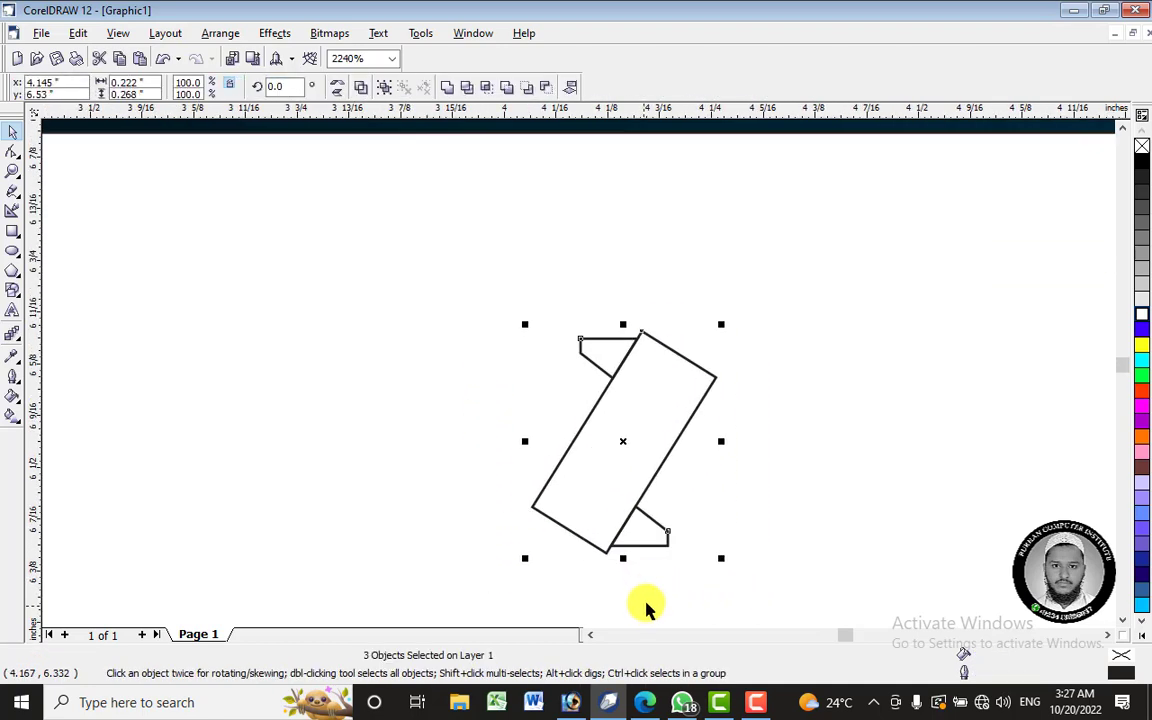
pyautogui.click(643, 540)
pyautogui.click(20, 152)
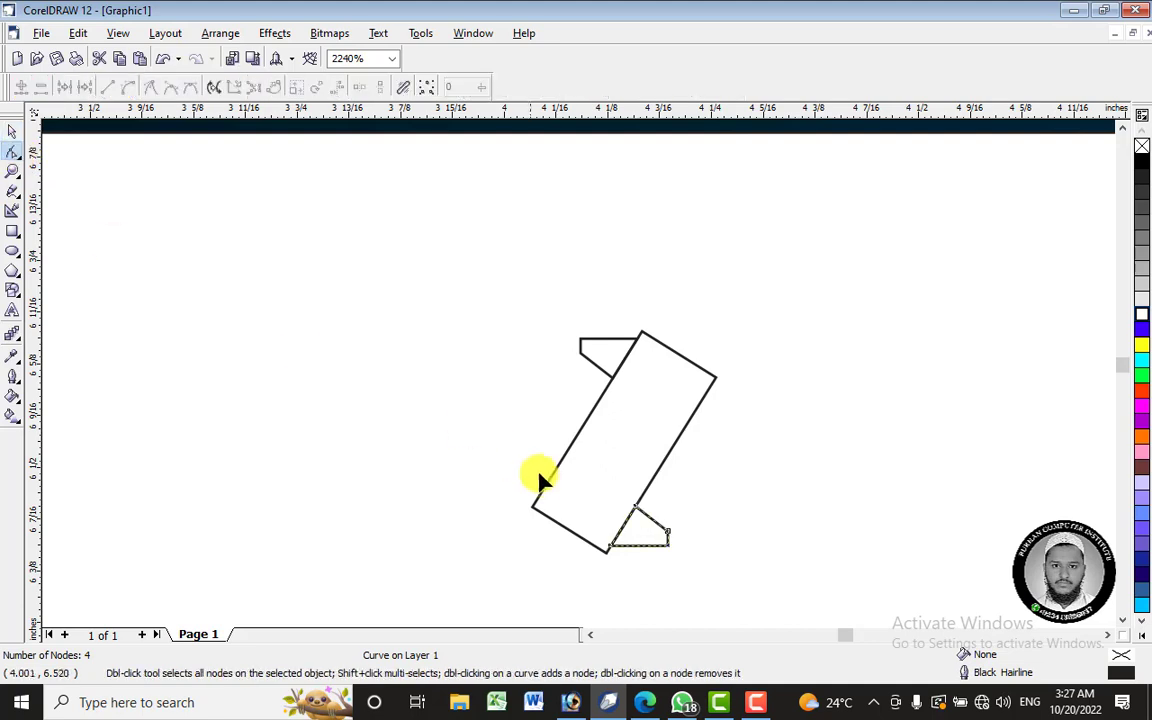
pyautogui.click(610, 549)
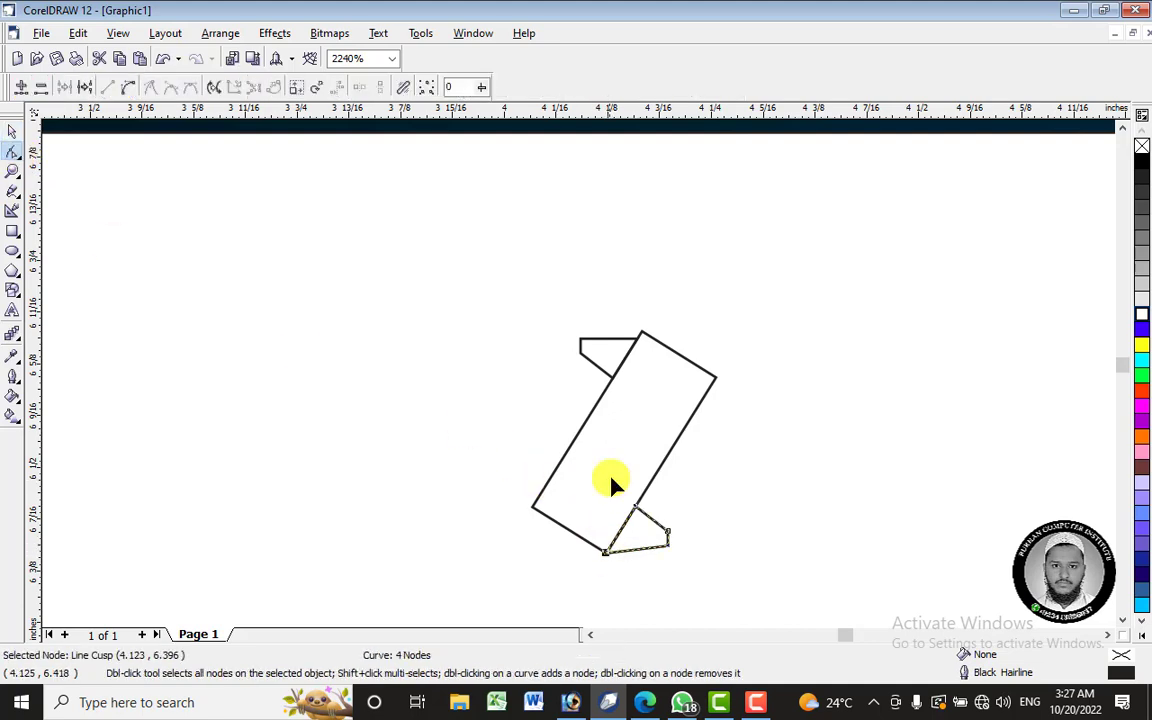
pyautogui.click(633, 342)
pyautogui.moveTo(637, 338); pyautogui.dragTo(642, 331)
# - Marquee-select all three ribbon pieces with the Pick tool
pyautogui.click(9, 131)
pyautogui.moveTo(499, 249); pyautogui.dragTo(807, 635)
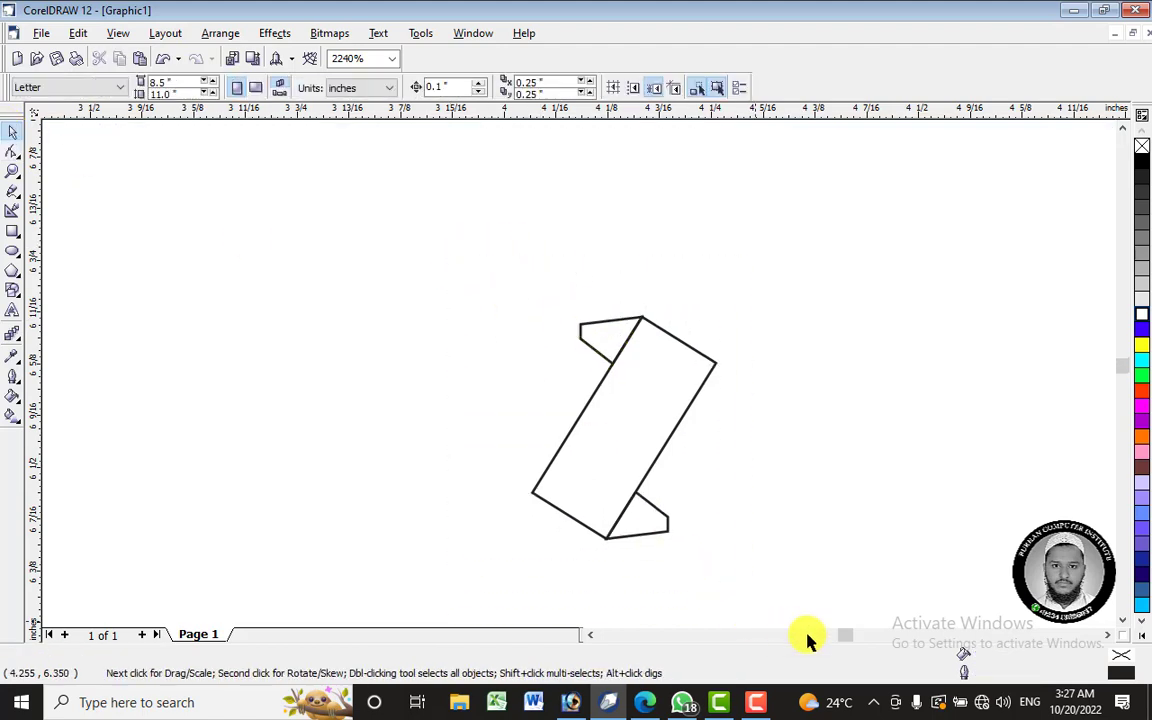
pyautogui.scroll(-1, 743, 411)
pyautogui.scroll(-2, 740, 412)
pyautogui.click(728, 392)
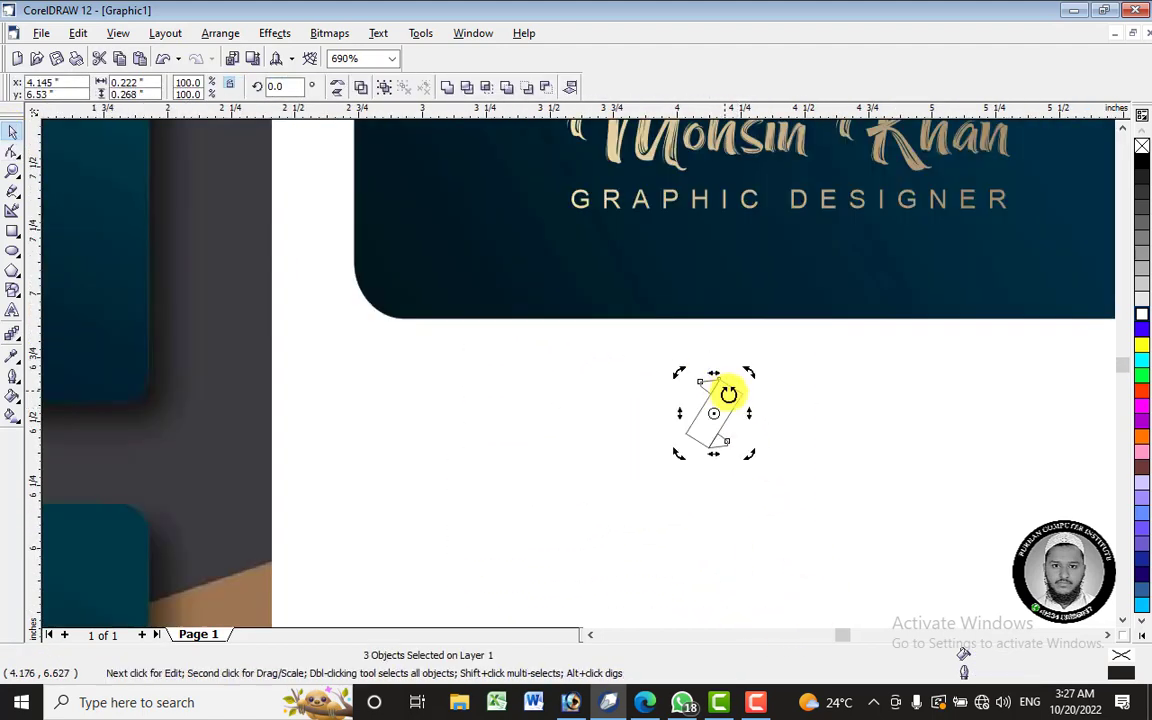
# - Fill the three ribbon pieces blue from the palette, after trying yellow and white
pyautogui.click(1142, 345)
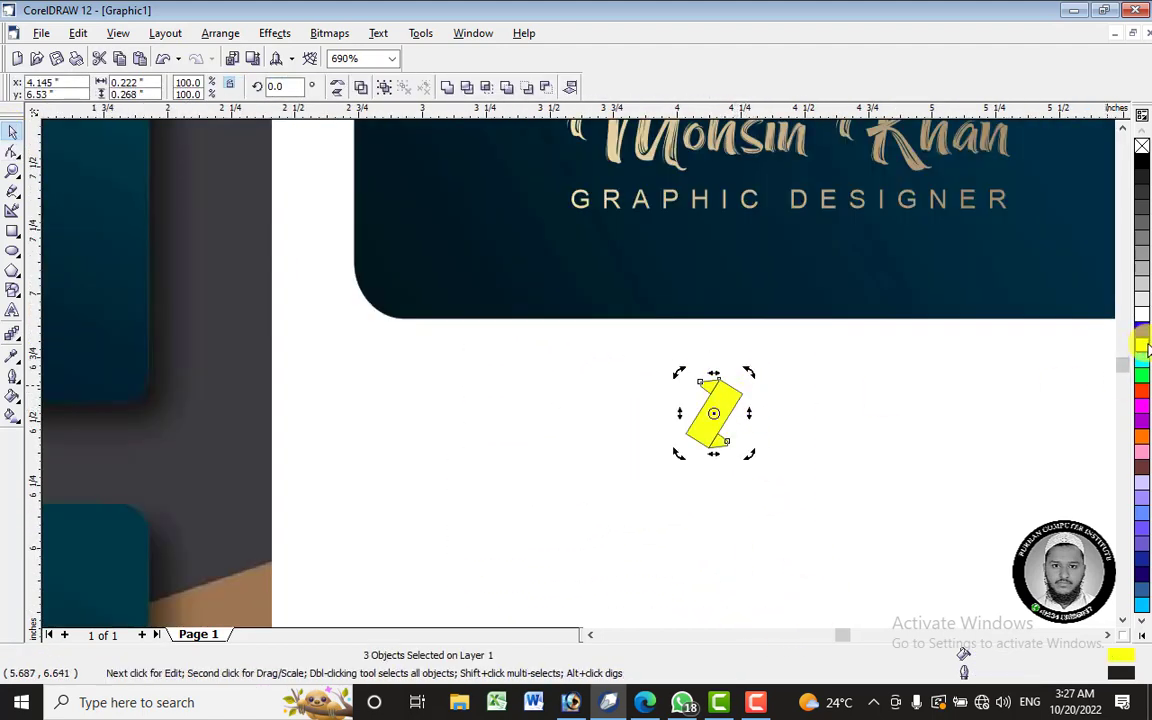
pyautogui.click(663, 360)
pyautogui.moveTo(598, 322); pyautogui.dragTo(785, 467)
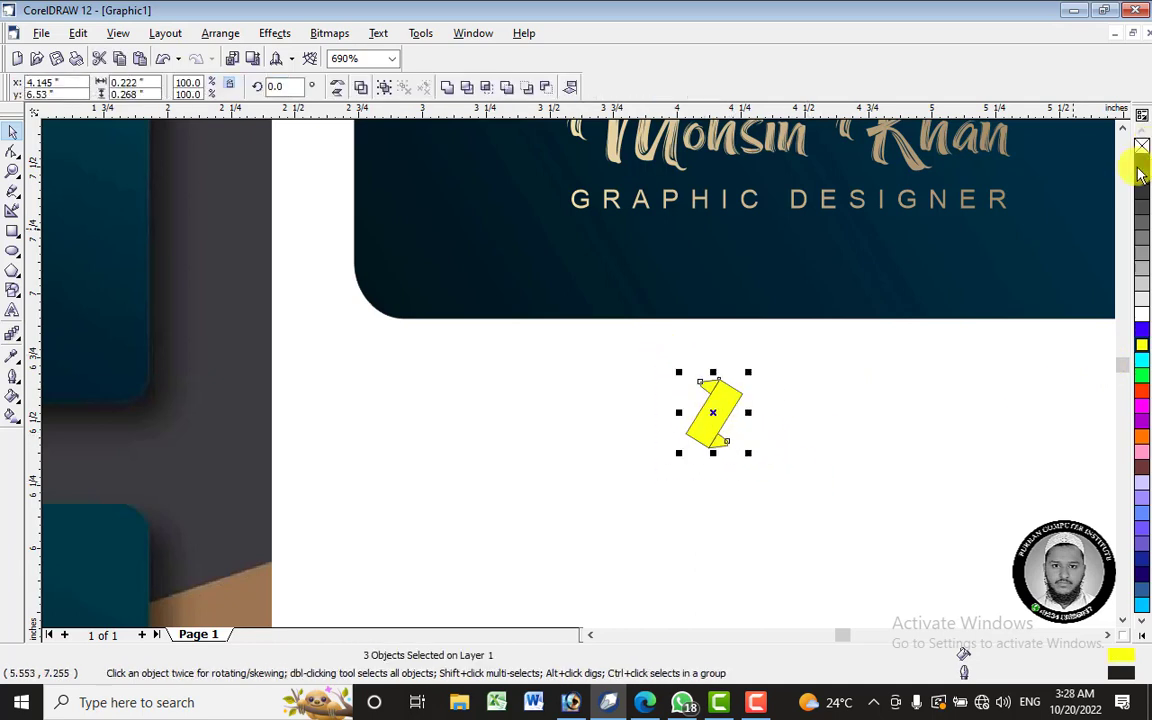
pyautogui.click(663, 372)
pyautogui.click(740, 411)
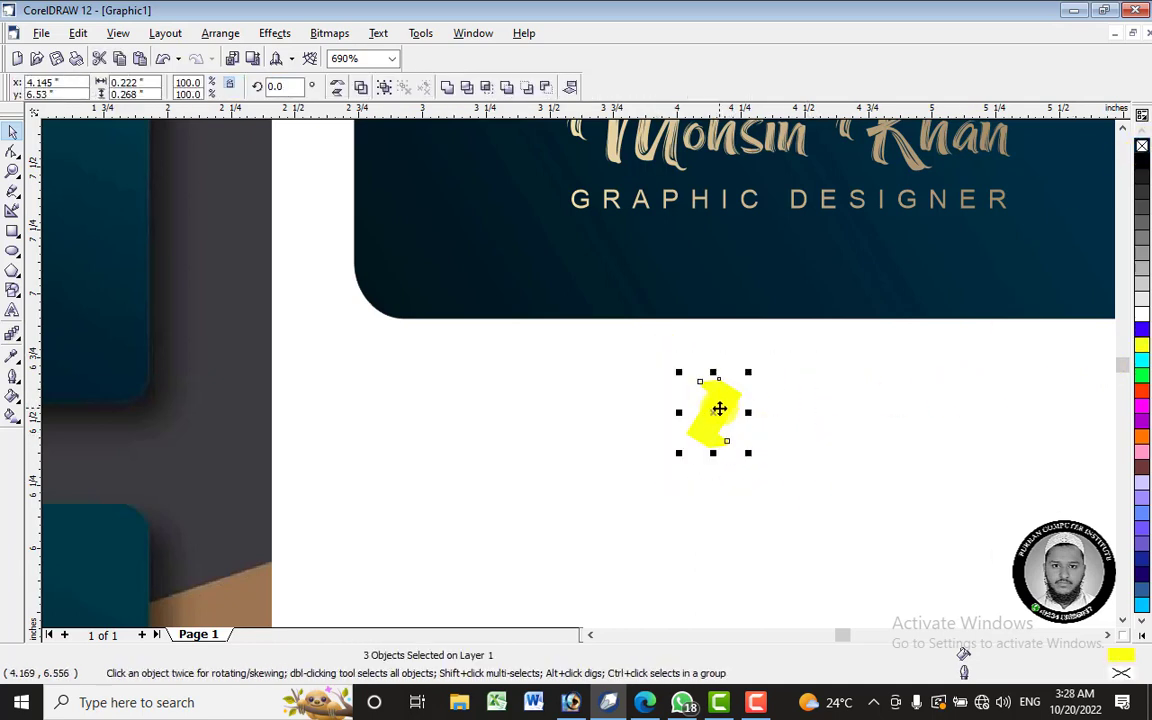
pyautogui.click(1142, 316)
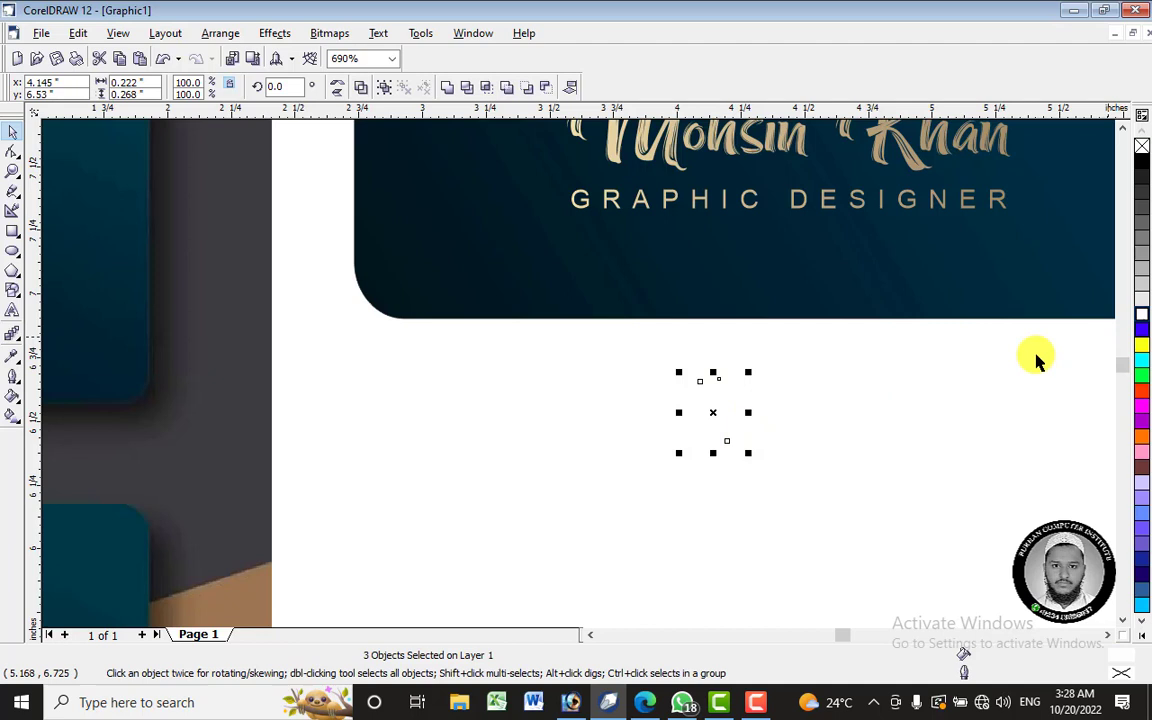
pyautogui.click(1143, 338)
pyautogui.click(680, 370)
# - Rotate a duplicate of the blue pieces about 270° to form a six-piece rosette
pyautogui.moveTo(806, 484); pyautogui.dragTo(806, 482)
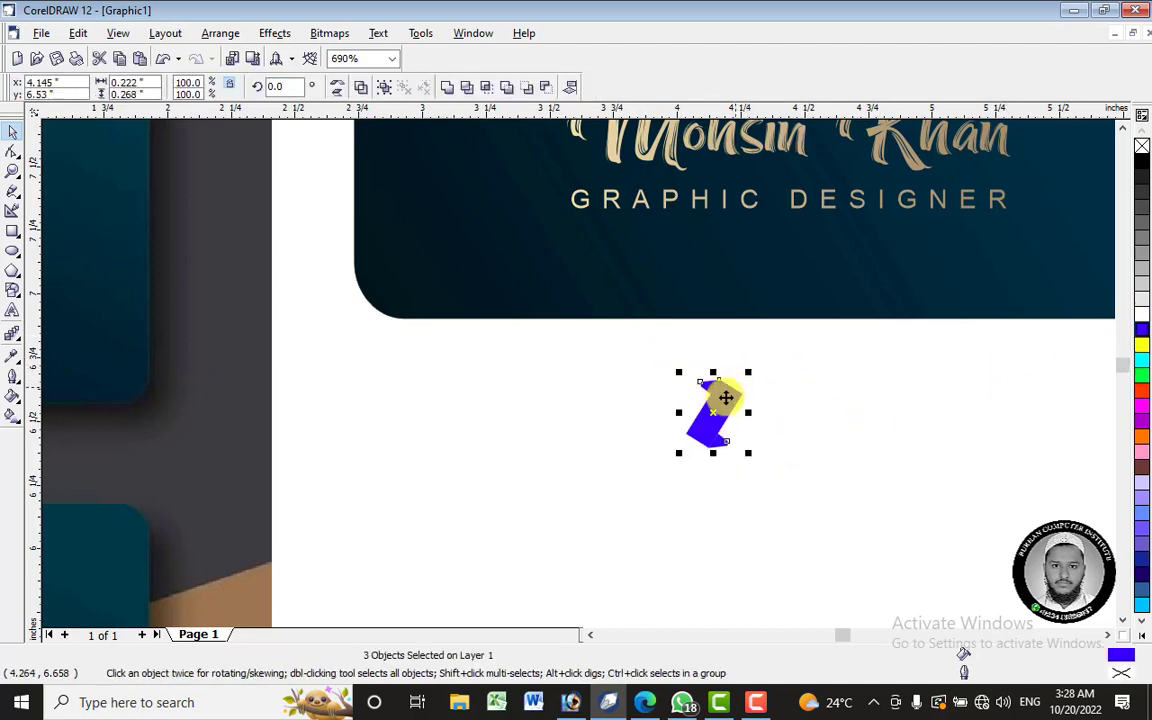
pyautogui.click(728, 396)
pyautogui.moveTo(746, 368); pyautogui.dragTo(792, 484)
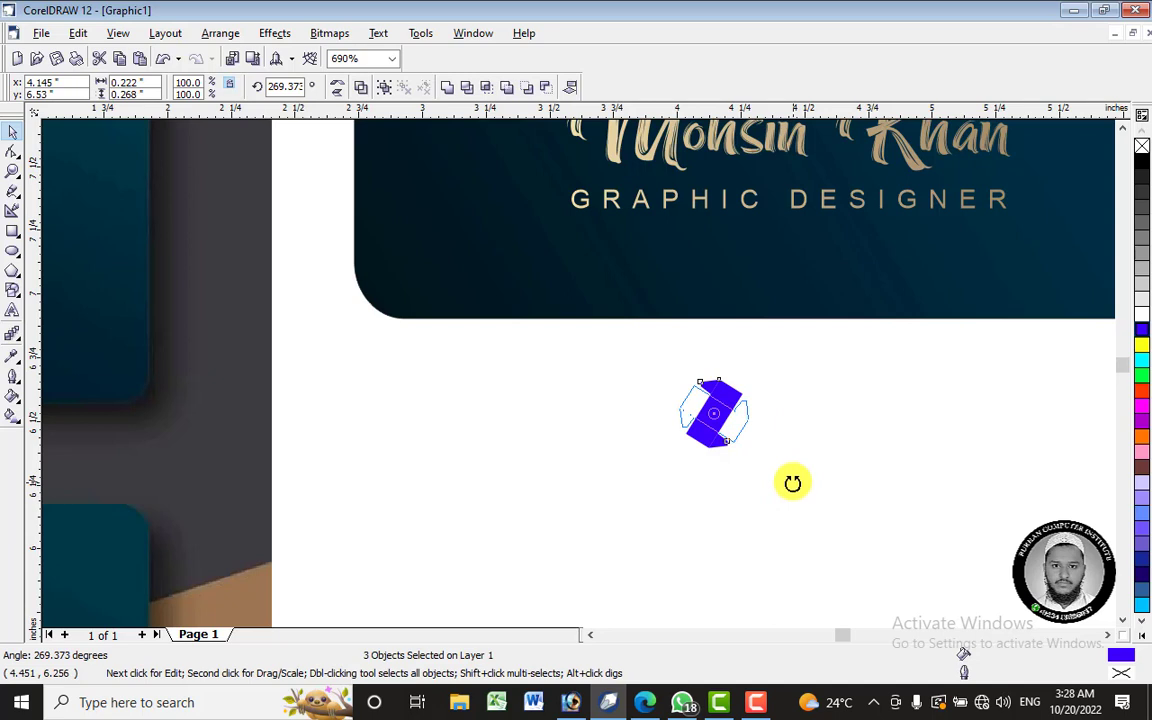
pyautogui.moveTo(794, 479); pyautogui.dragTo(792, 480)
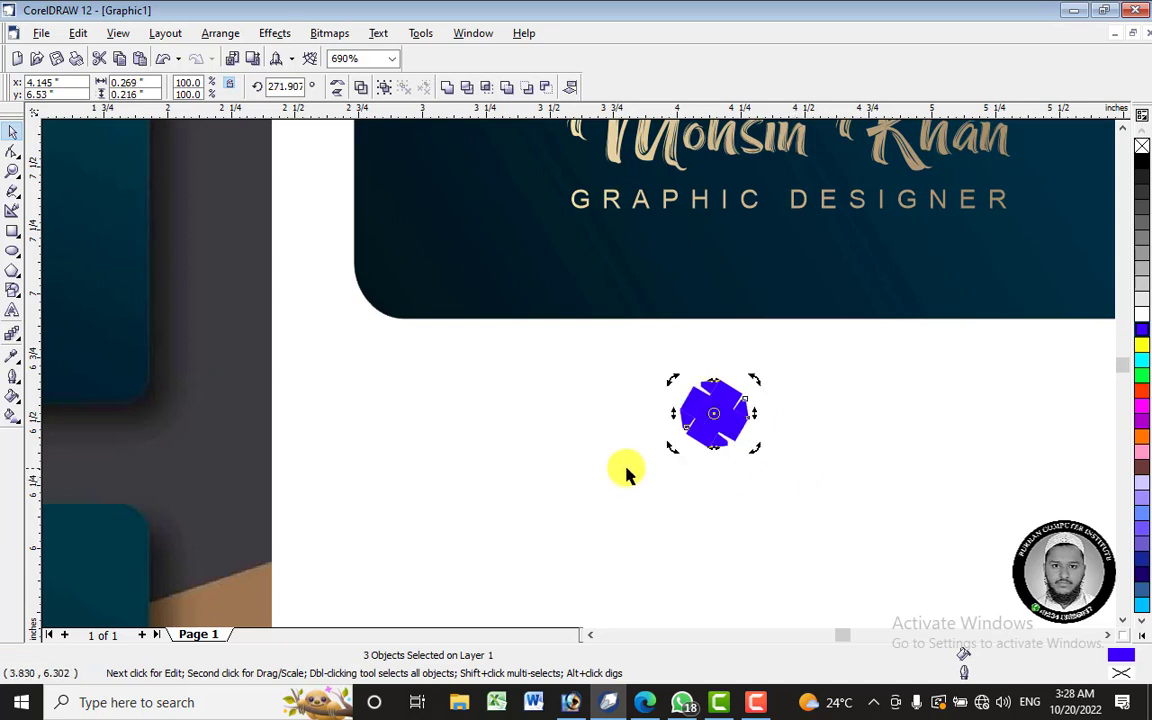
pyautogui.click(599, 406)
pyautogui.moveTo(635, 363); pyautogui.dragTo(800, 485)
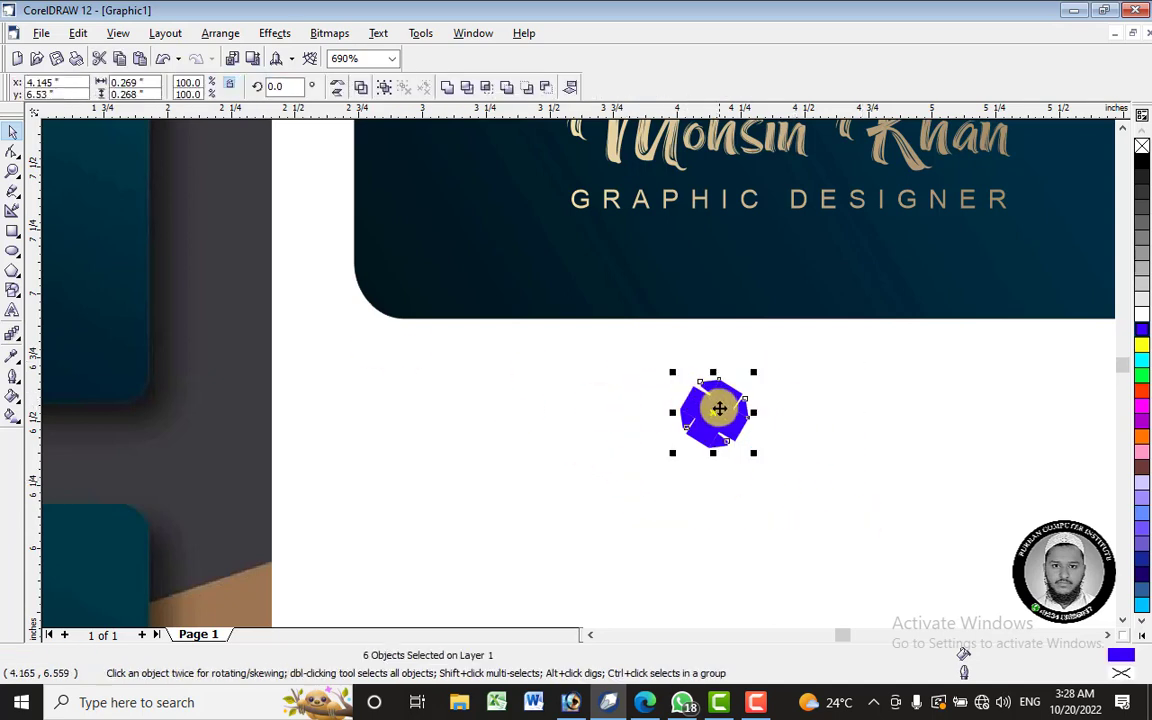
# - Group the six emblem pieces
pyautogui.rightClick(717, 405)
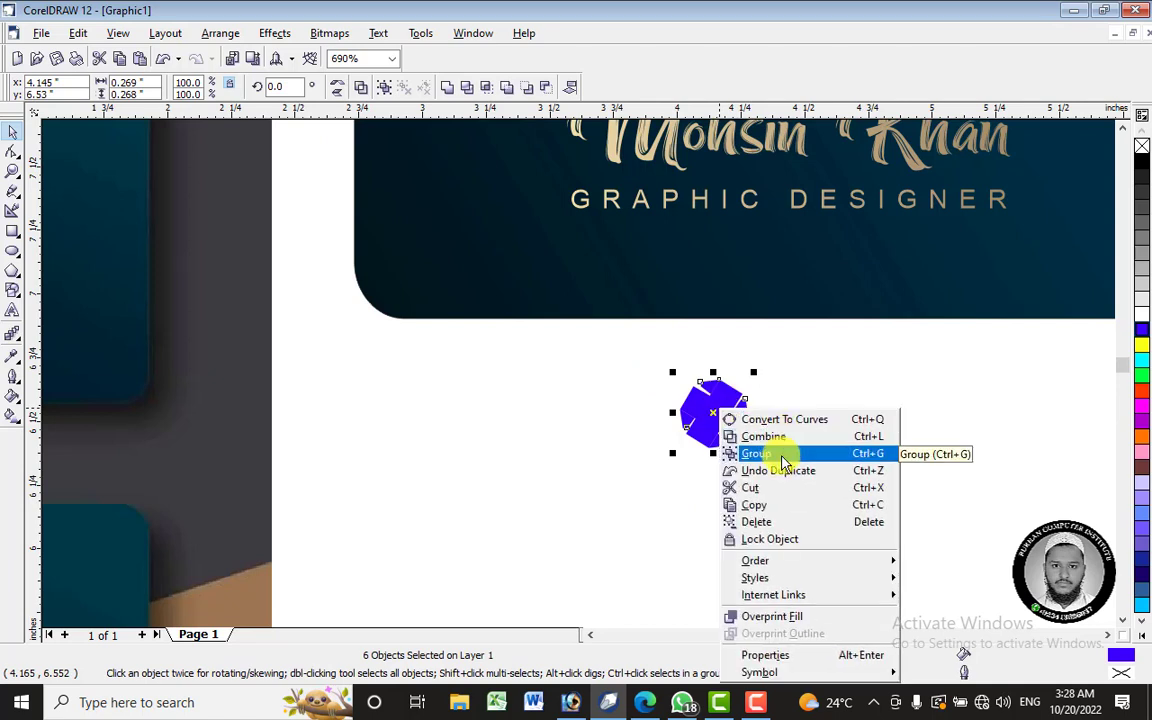
pyautogui.click(783, 455)
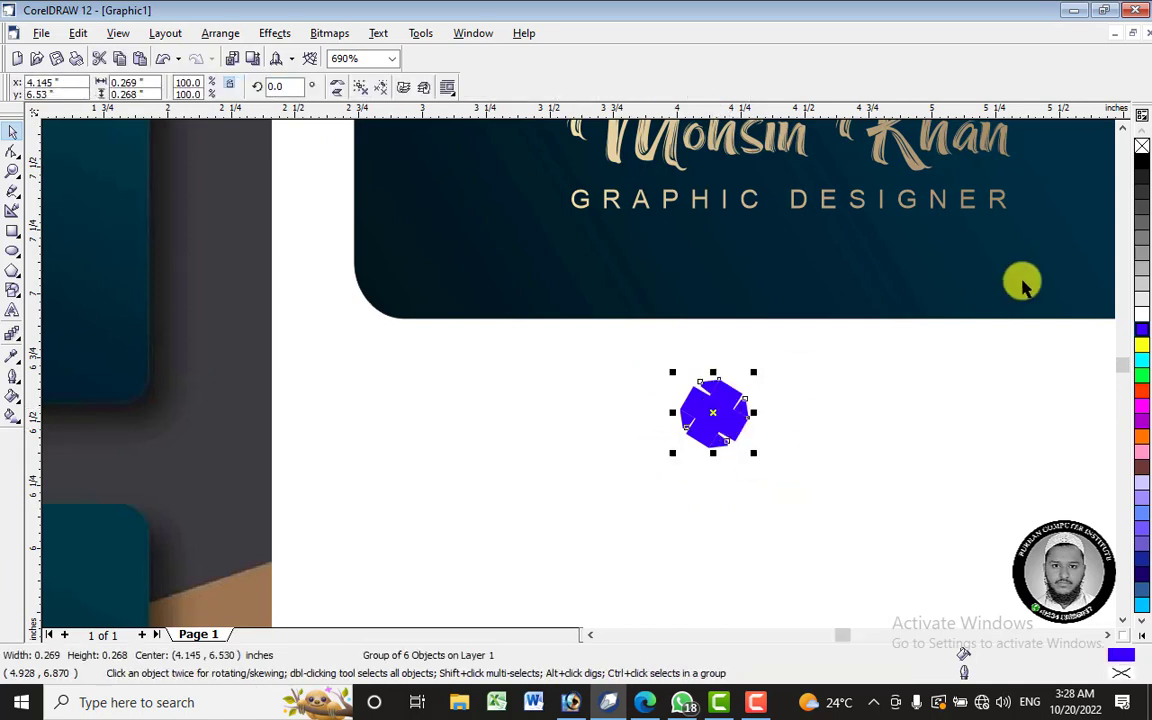
pyautogui.click(732, 530)
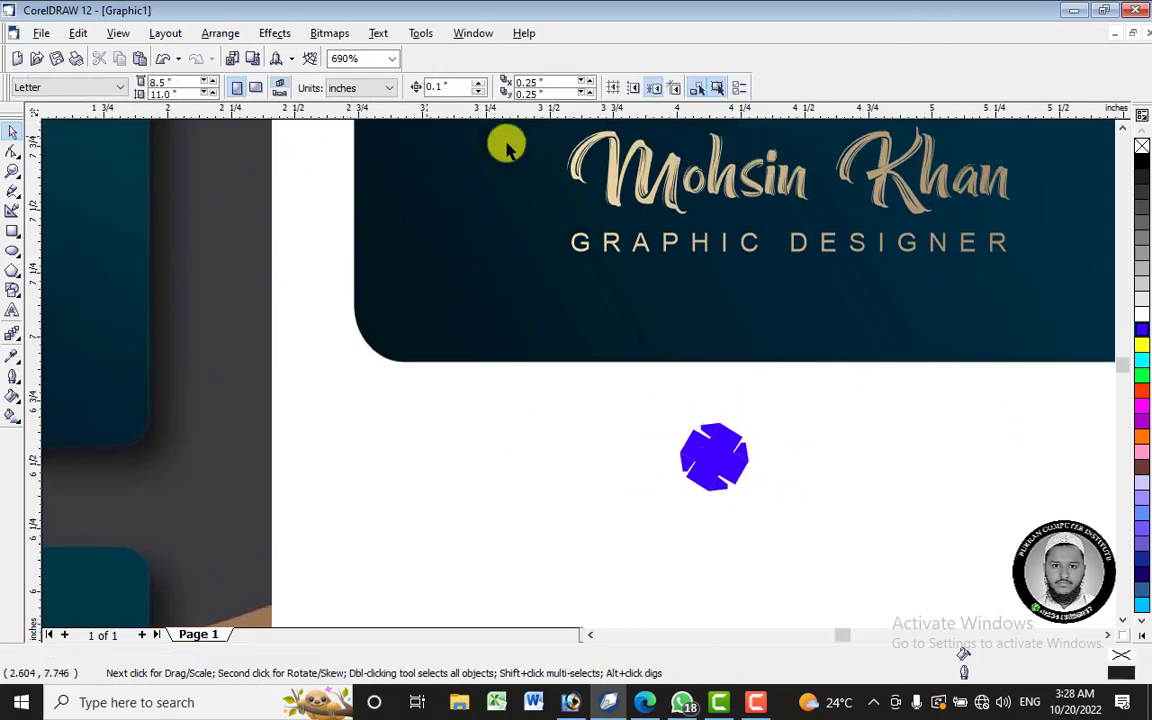
# - Eyedrop the script name's tan colour and apply it to every emblem piece
pyautogui.click(12, 360)
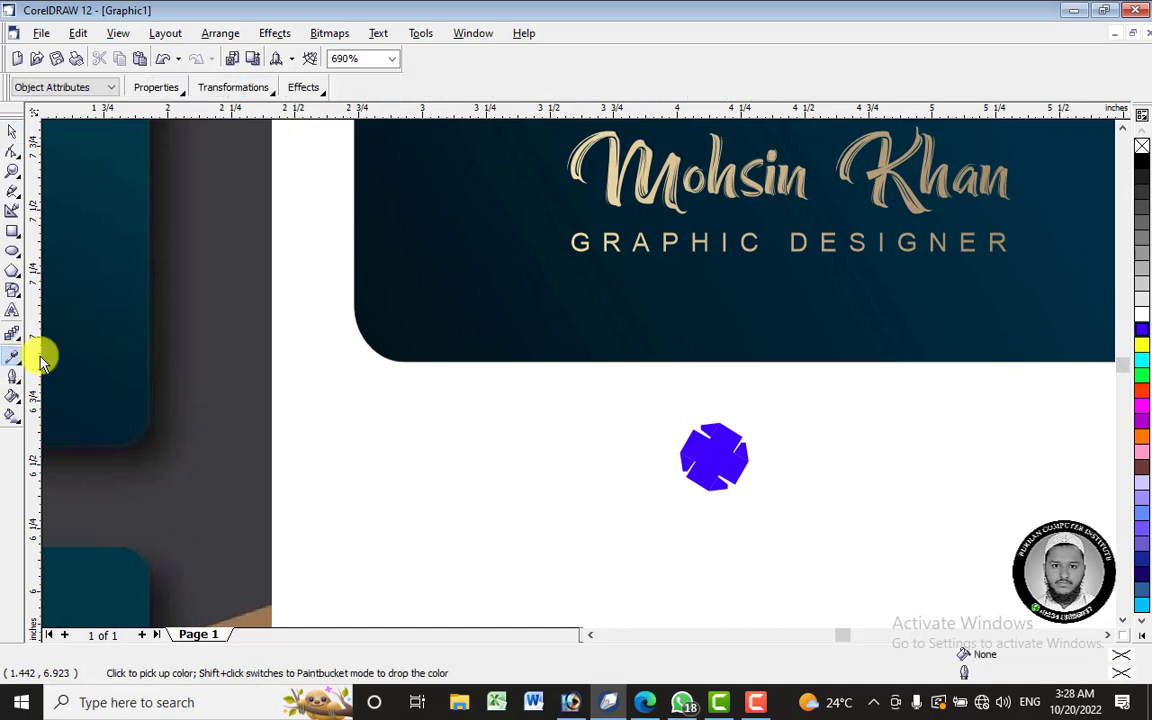
pyautogui.click(620, 175)
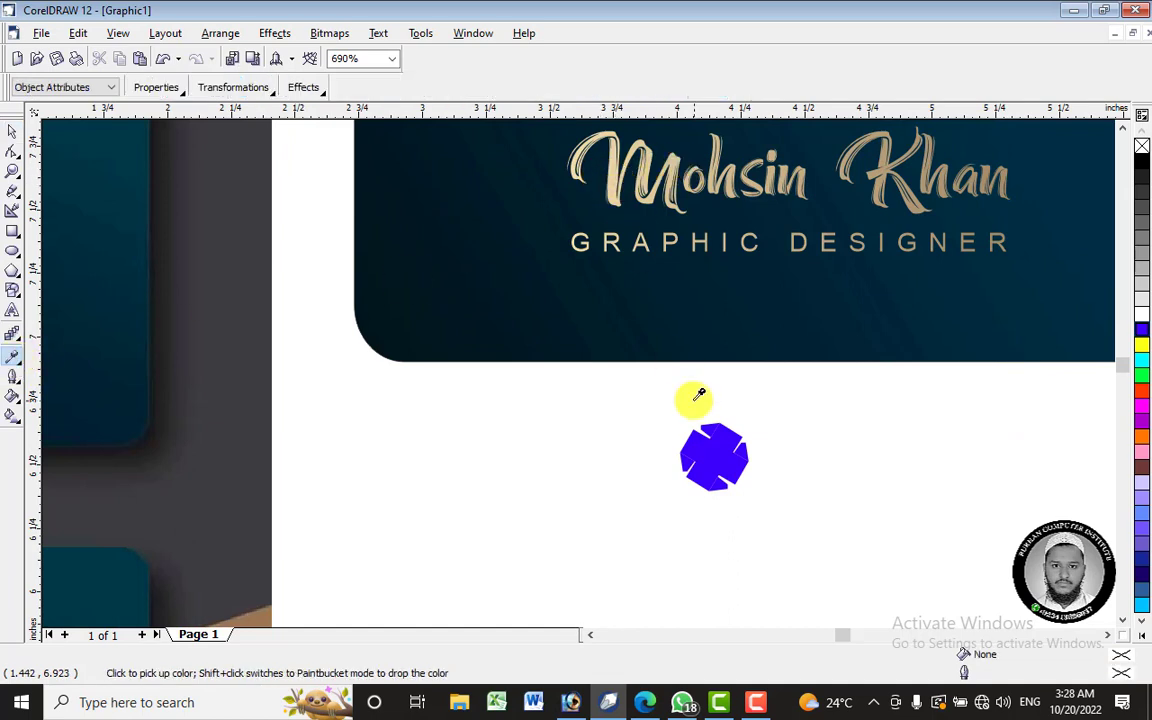
pyautogui.click(700, 452)
pyautogui.click(686, 470)
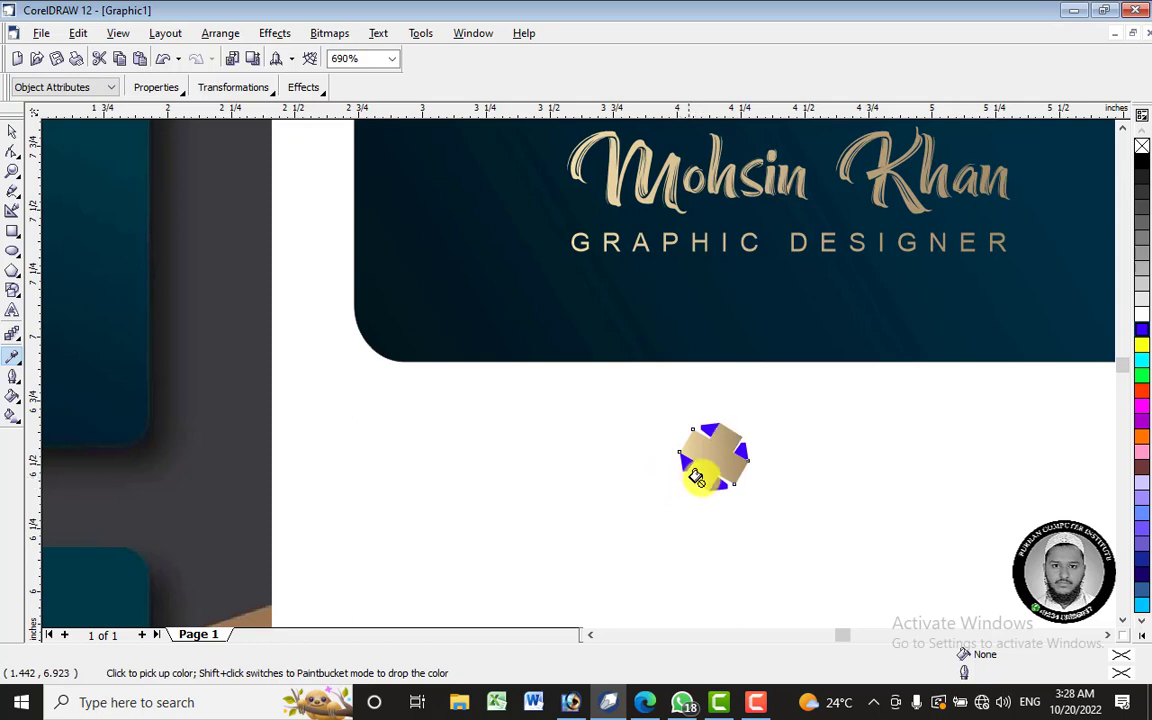
pyautogui.click(746, 451)
pyautogui.click(707, 426)
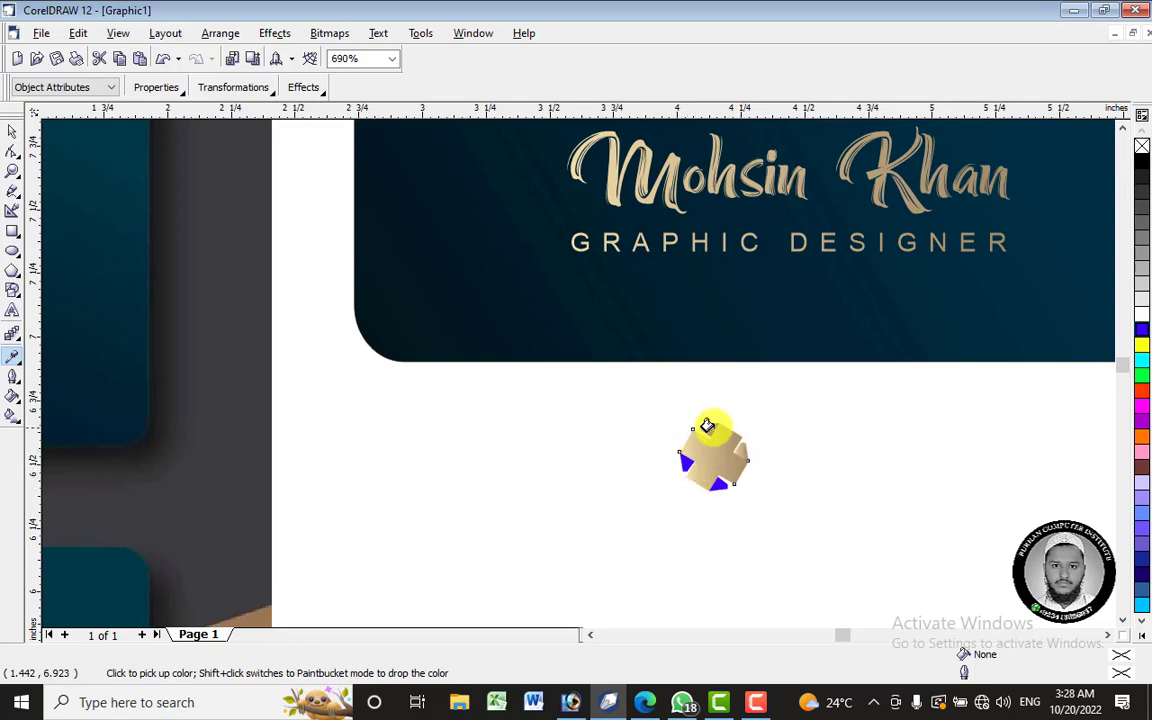
pyautogui.click(669, 464)
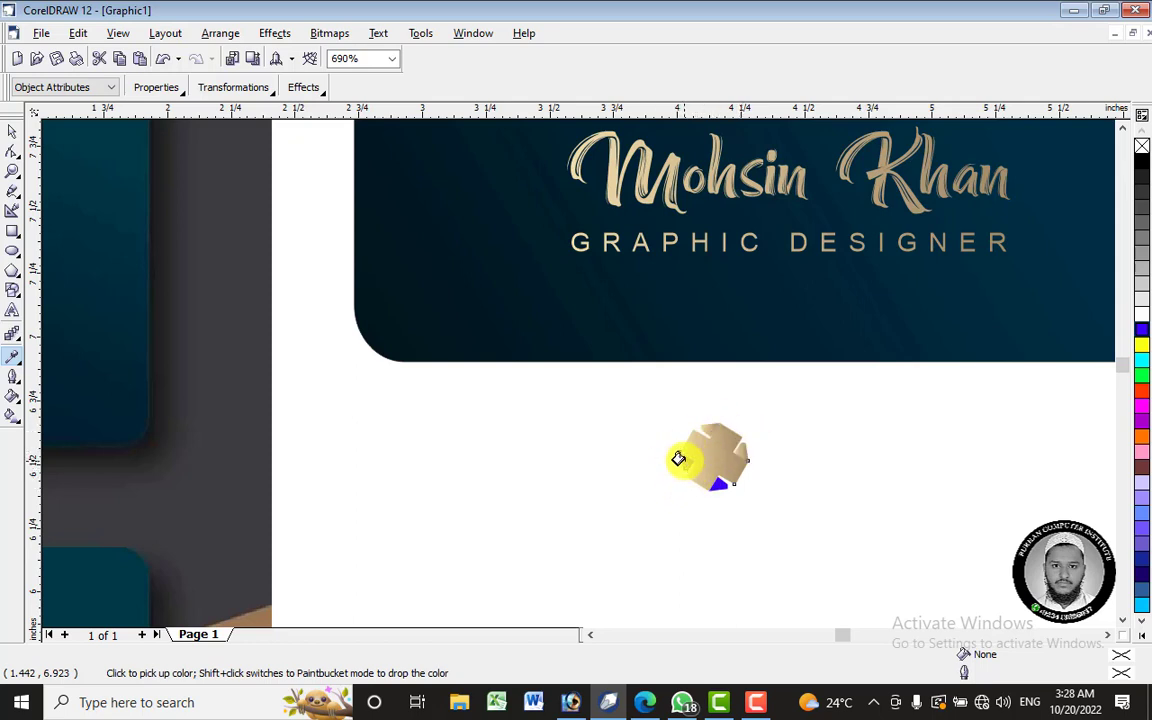
pyautogui.click(716, 484)
pyautogui.scroll(4, 730, 490)
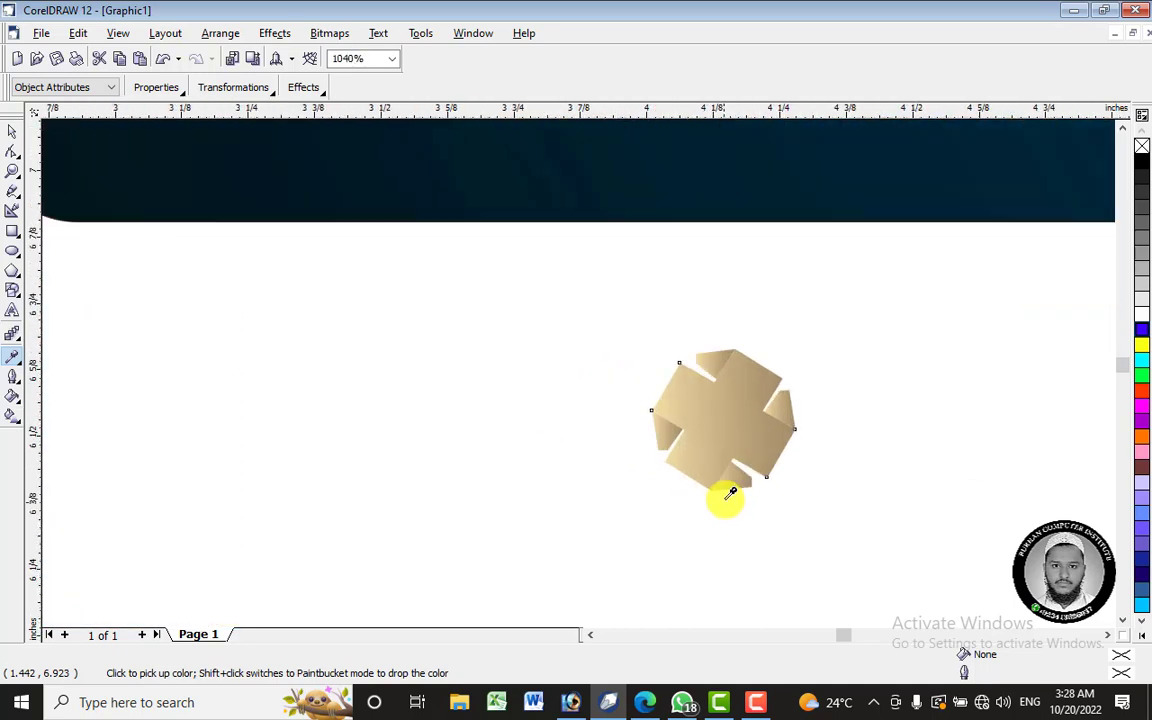
# - Reposition the main panel's linear fountain fill handles with the Interactive Fill tool
pyautogui.click(11, 413)
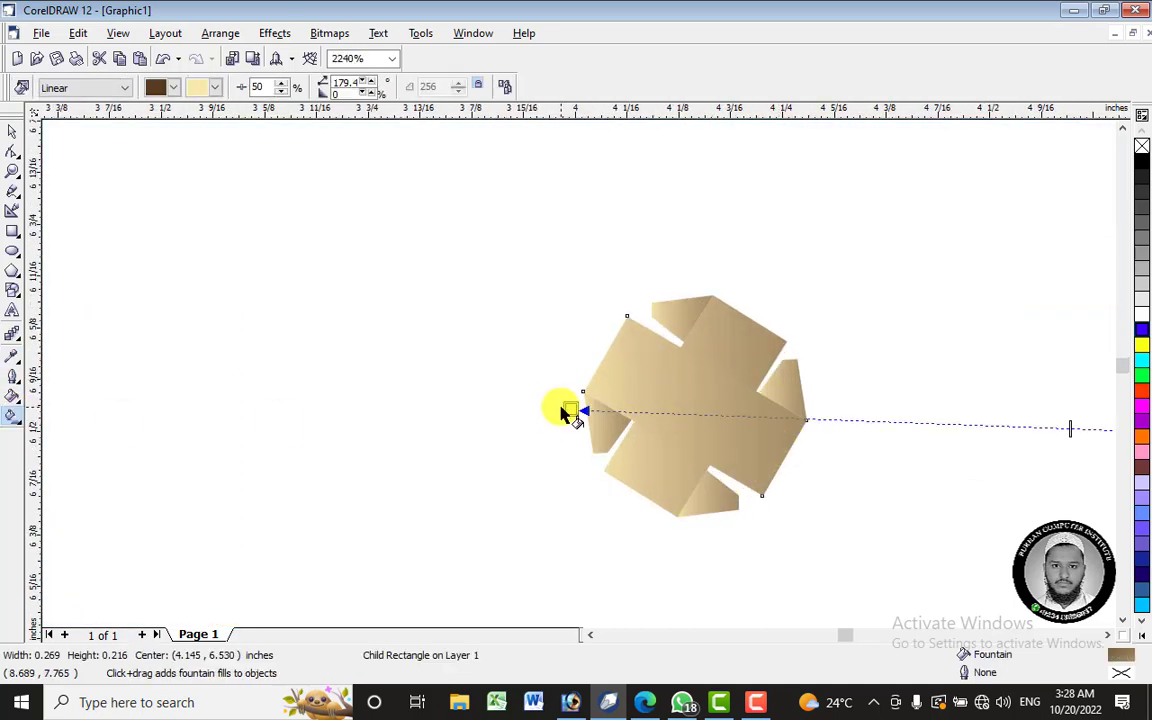
pyautogui.scroll(-4, 579, 358)
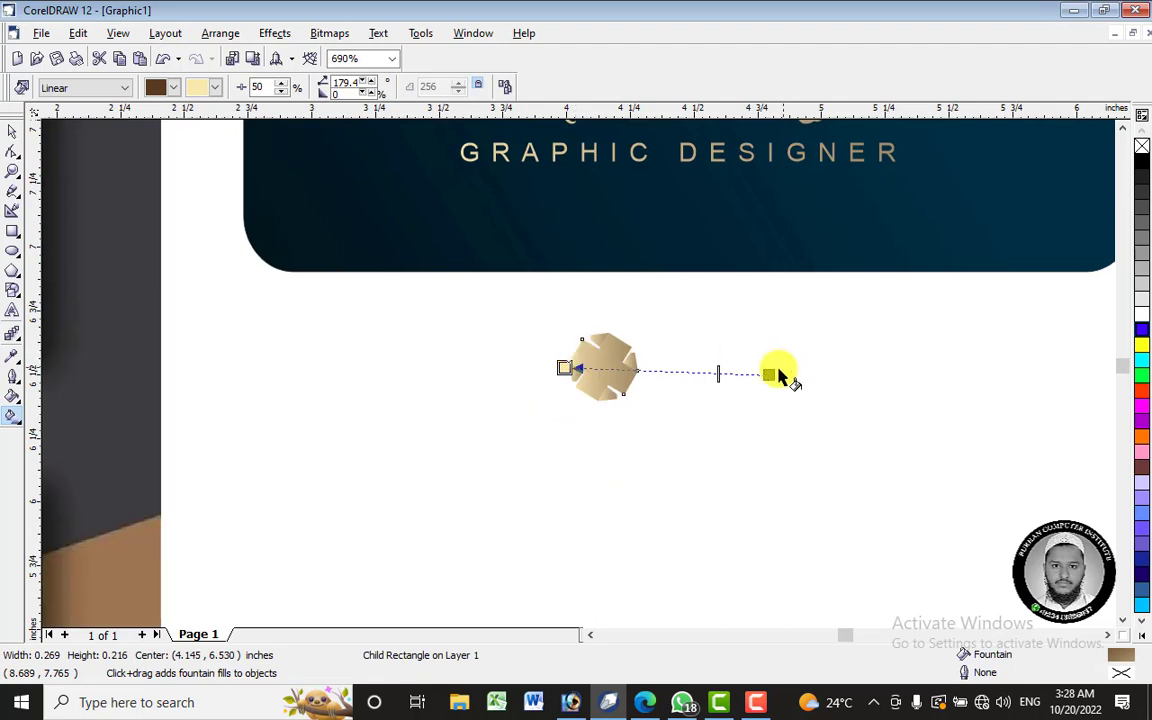
pyautogui.moveTo(766, 374); pyautogui.dragTo(760, 318)
pyautogui.scroll(6, 606, 365)
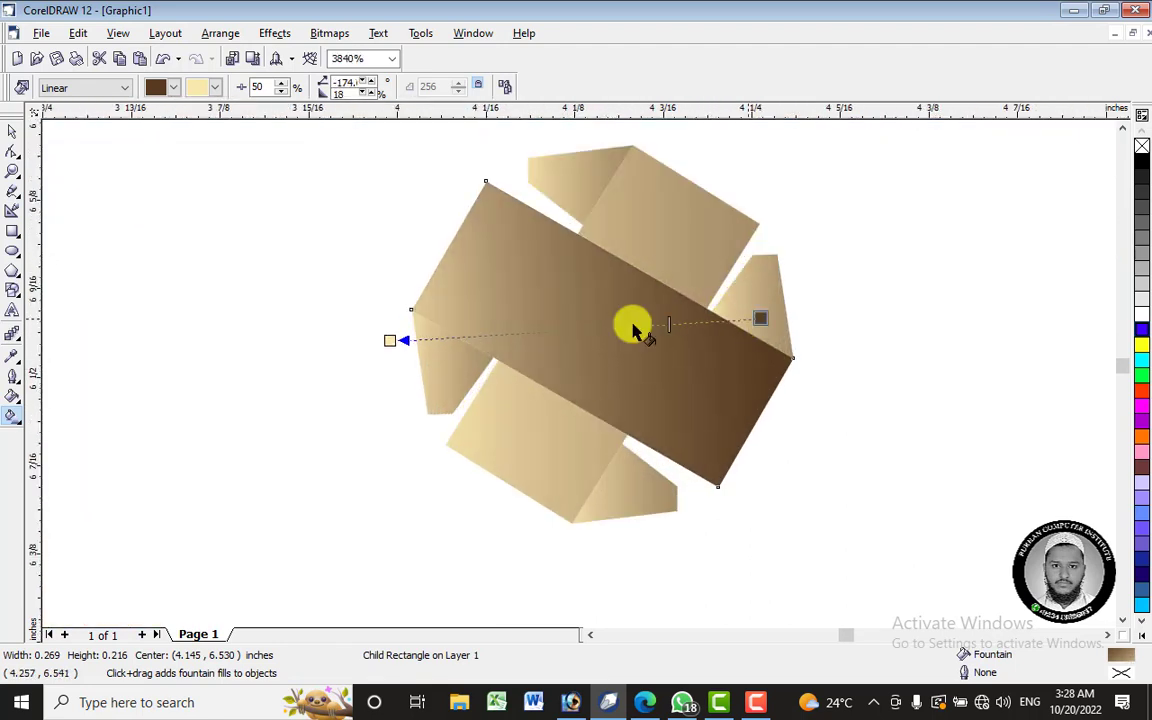
pyautogui.moveTo(388, 341); pyautogui.dragTo(412, 266)
pyautogui.moveTo(760, 318); pyautogui.dragTo(838, 331)
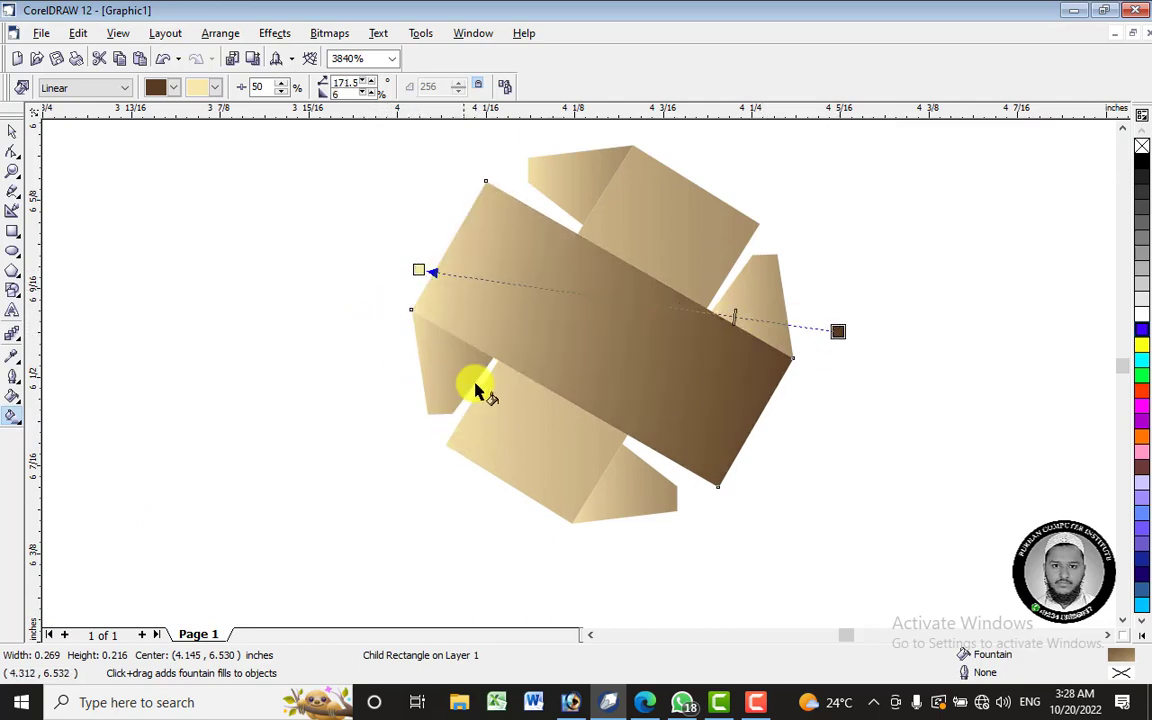
# - Re-angle the left and top flaps' gradient handles
pyautogui.click(438, 386)
pyautogui.moveTo(649, 378); pyautogui.dragTo(482, 338)
pyautogui.moveTo(408, 365); pyautogui.dragTo(400, 446)
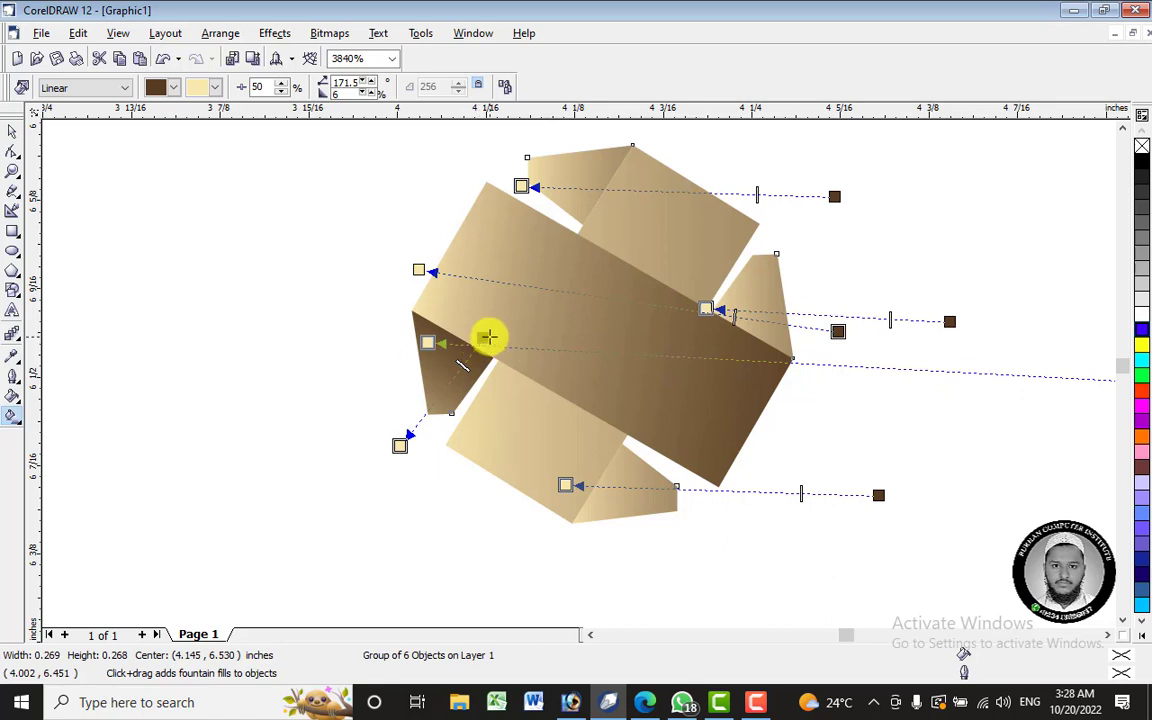
pyautogui.moveTo(487, 337); pyautogui.dragTo(527, 169)
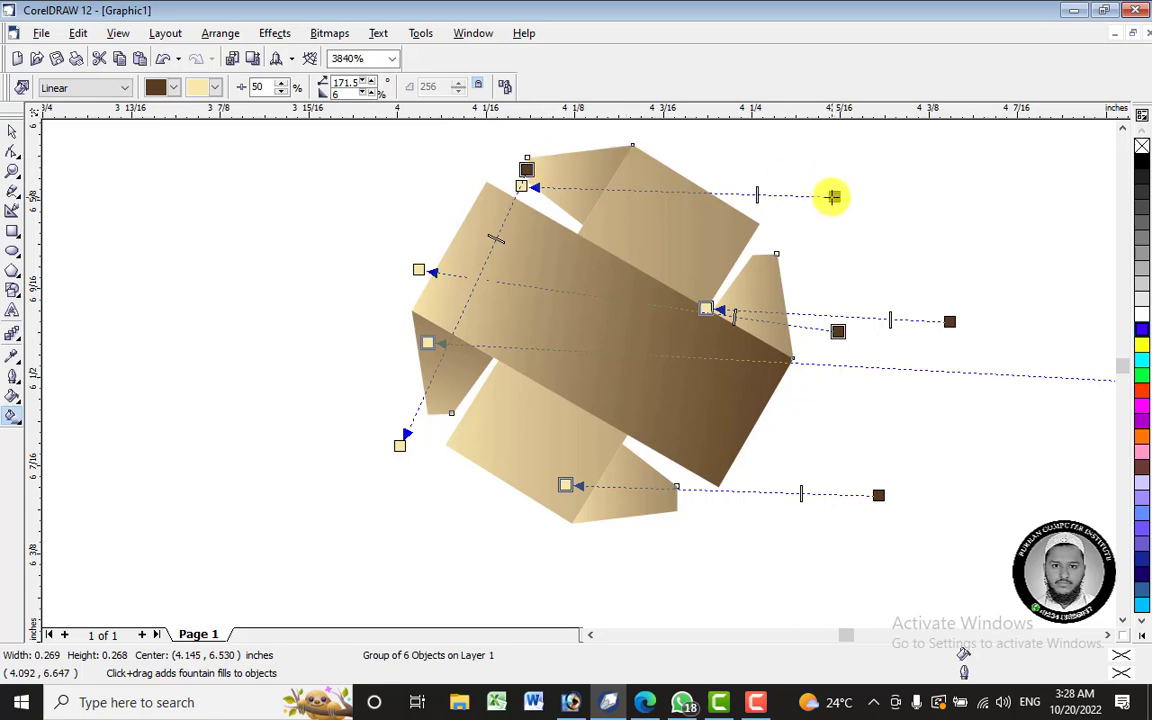
pyautogui.moveTo(833, 196); pyautogui.dragTo(628, 197)
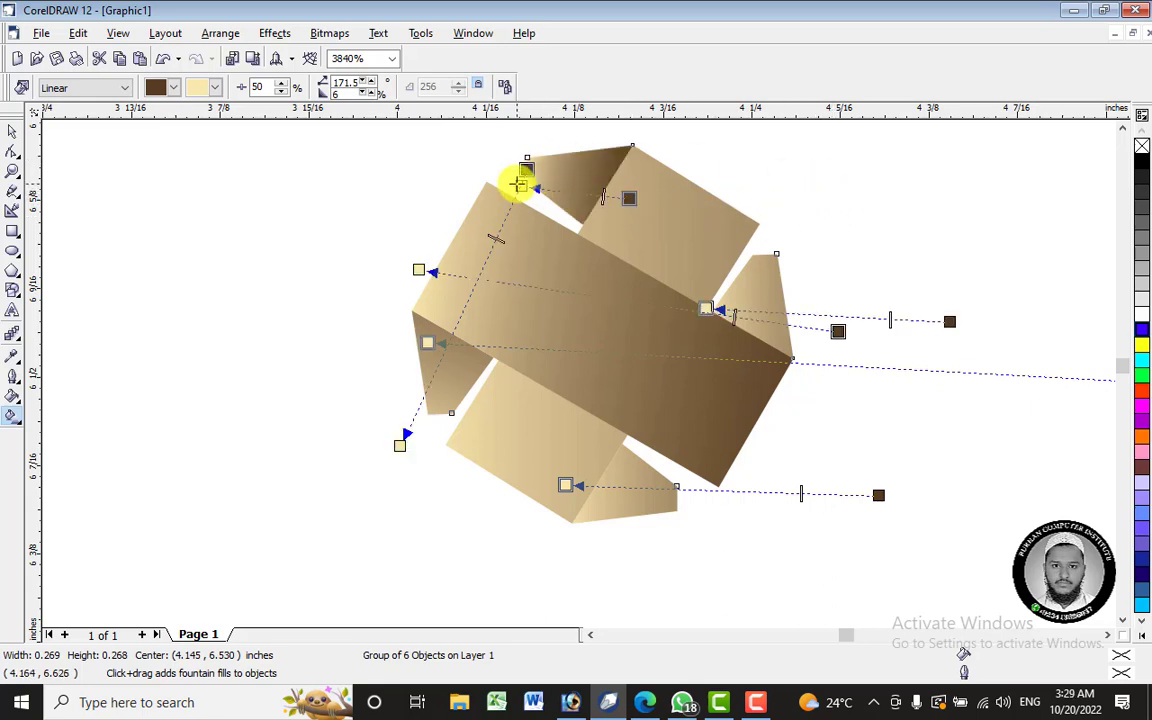
pyautogui.moveTo(518, 184); pyautogui.dragTo(462, 150)
pyautogui.moveTo(623, 199); pyautogui.dragTo(793, 238)
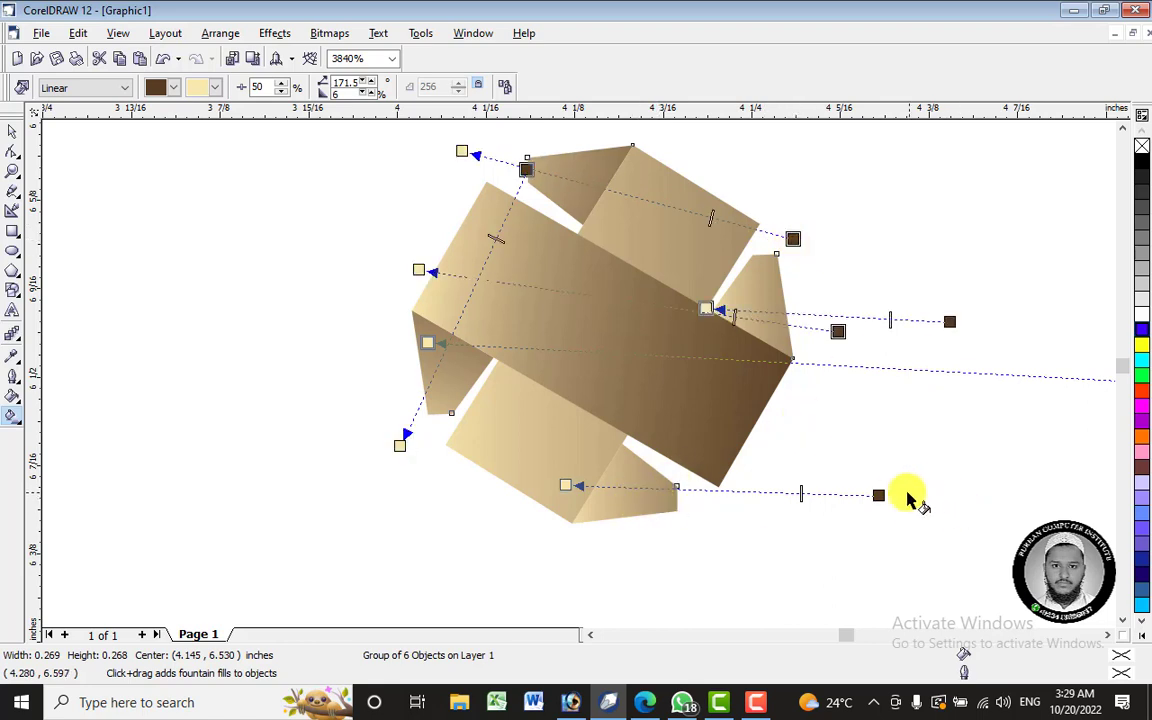
# - Re-angle the bottom and right flaps' gradients and tilt the main gradient to about 159.5°
pyautogui.moveTo(879, 495); pyautogui.dragTo(716, 520)
pyautogui.moveTo(640, 507); pyautogui.dragTo(689, 516)
pyautogui.moveTo(525, 465); pyautogui.dragTo(475, 424)
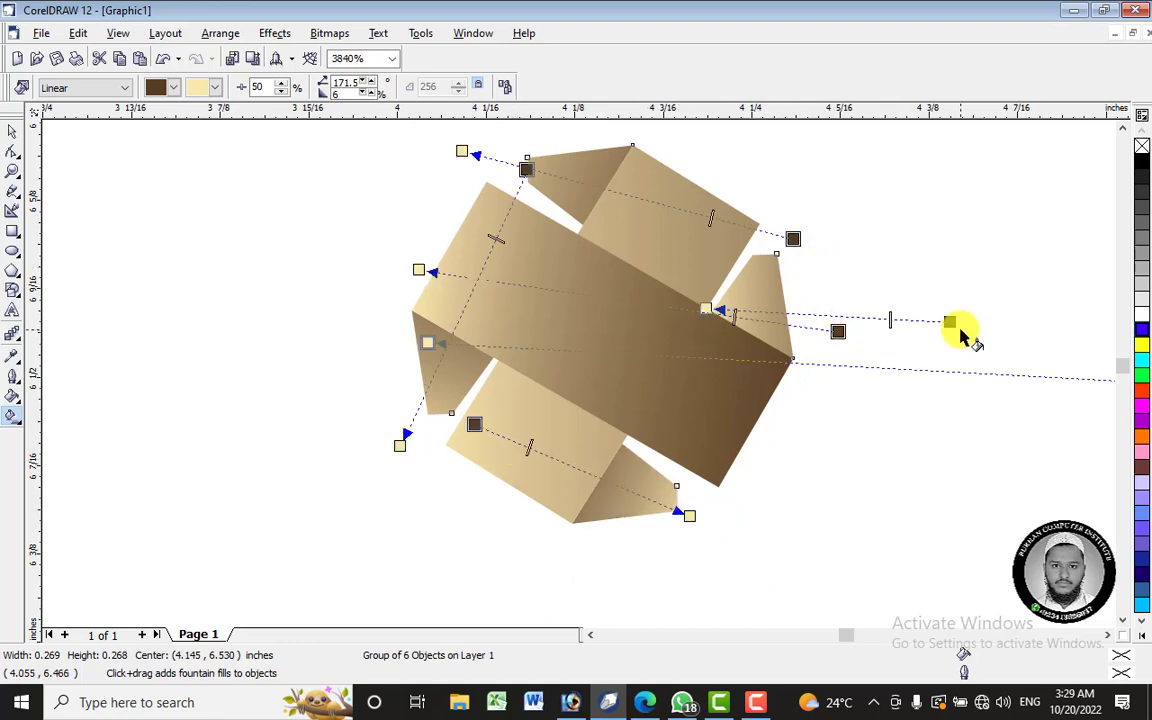
pyautogui.moveTo(949, 321)
pyautogui.mouseDown()
pyautogui.moveTo(790, 315)
pyautogui.moveTo(777, 303)
pyautogui.moveTo(728, 396)
pyautogui.moveTo(705, 391)
pyautogui.mouseUp()
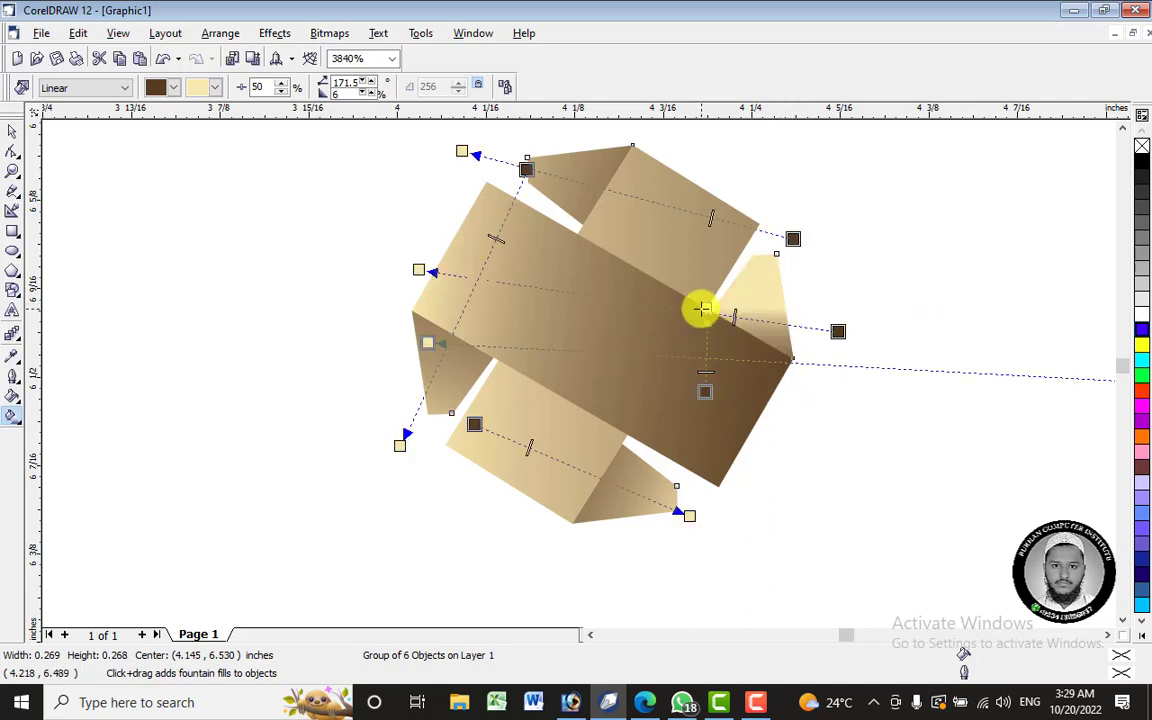
pyautogui.moveTo(703, 309)
pyautogui.mouseDown()
pyautogui.moveTo(769, 247)
pyautogui.moveTo(787, 206)
pyautogui.moveTo(757, 268)
pyautogui.moveTo(792, 216)
pyautogui.mouseUp()
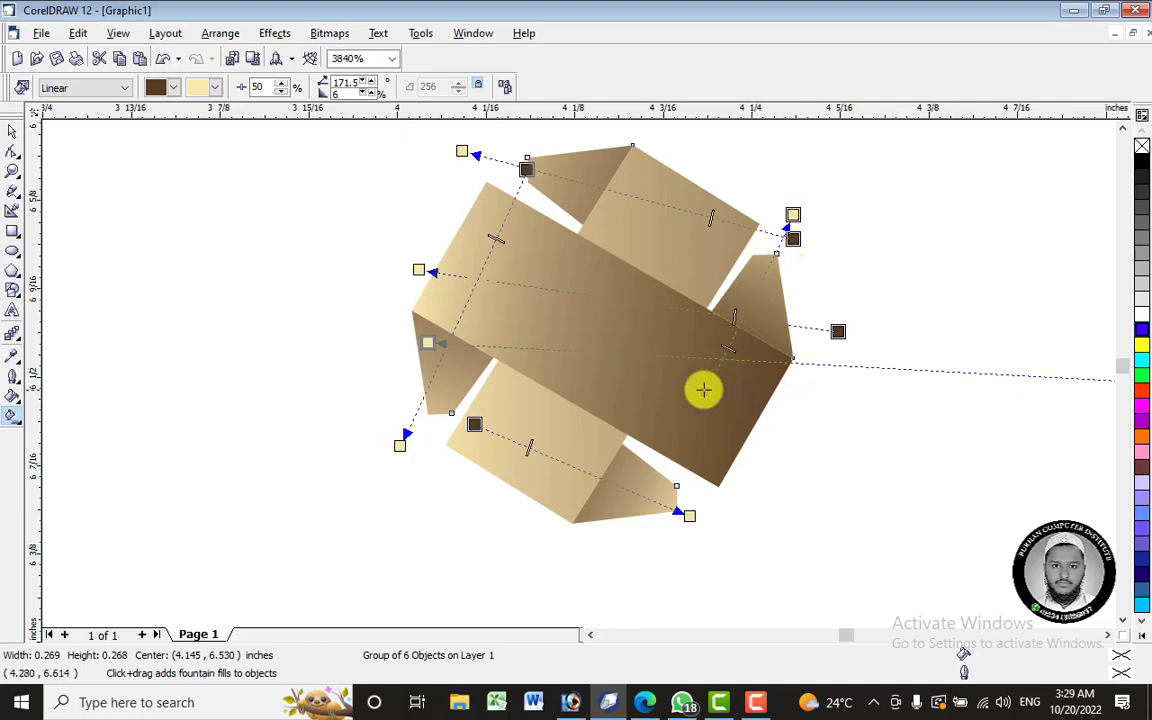
pyautogui.moveTo(703, 389); pyautogui.dragTo(661, 473)
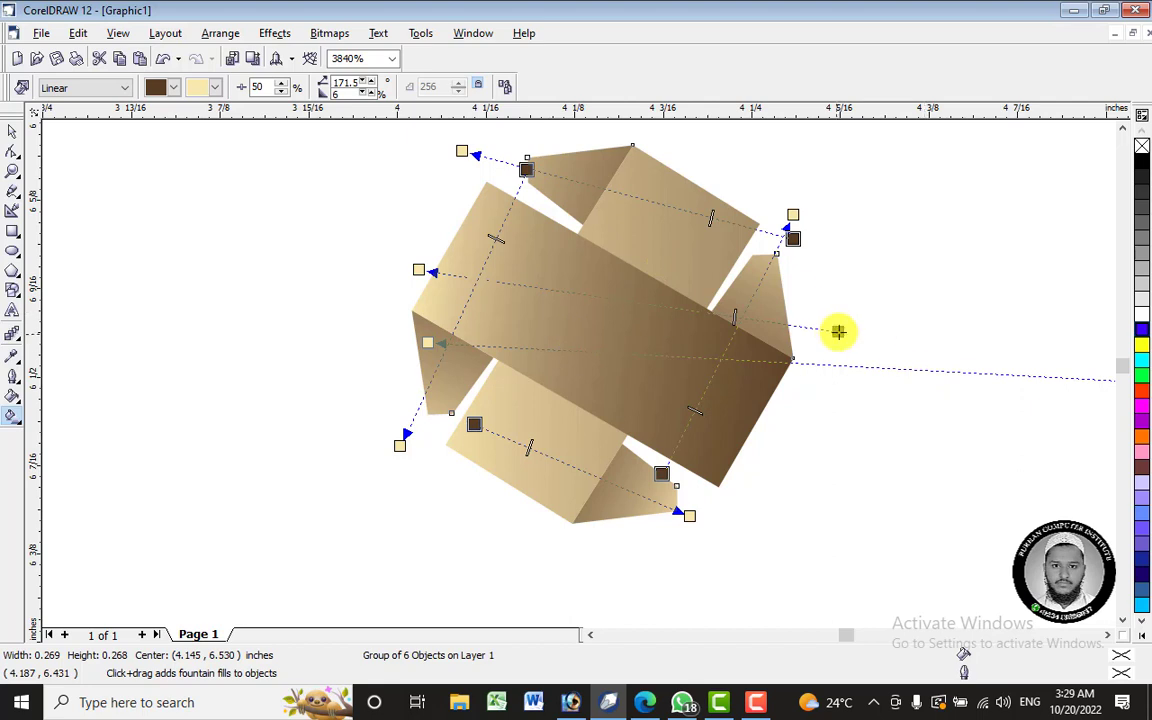
pyautogui.moveTo(838, 331)
pyautogui.mouseDown()
pyautogui.moveTo(707, 375)
pyautogui.moveTo(745, 390)
pyautogui.mouseUp()
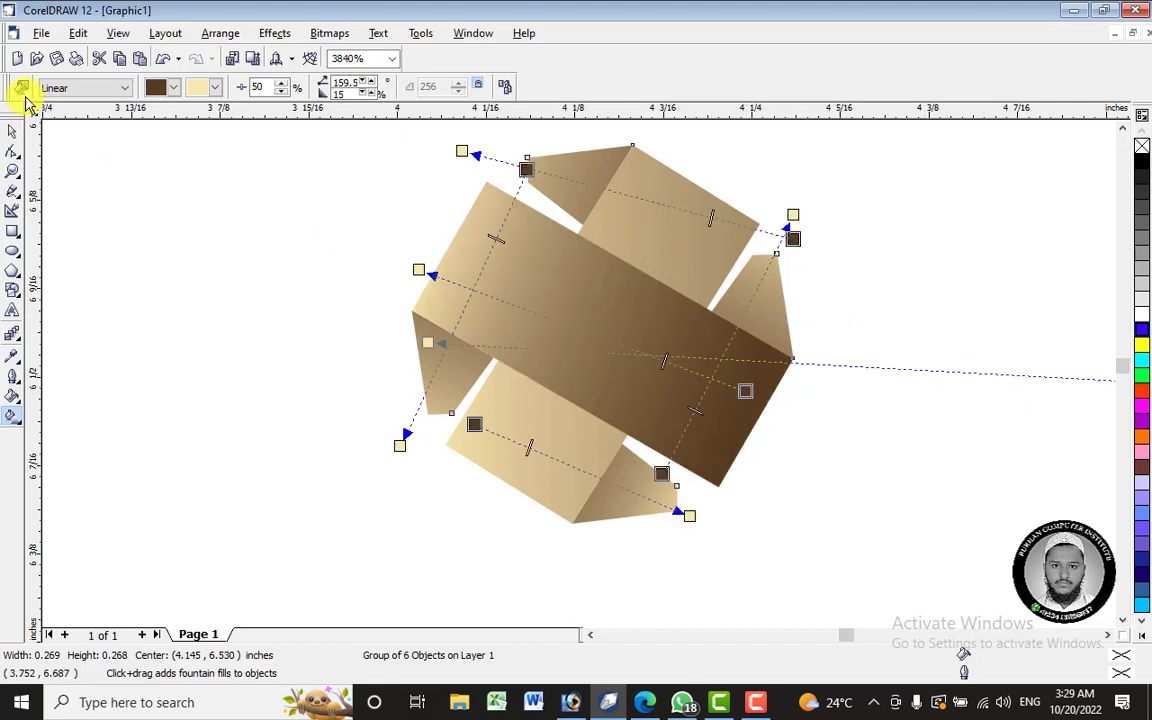
# - Undo a trial radial fill and ungroup the emblem's six pieces
pyautogui.click(82, 89)
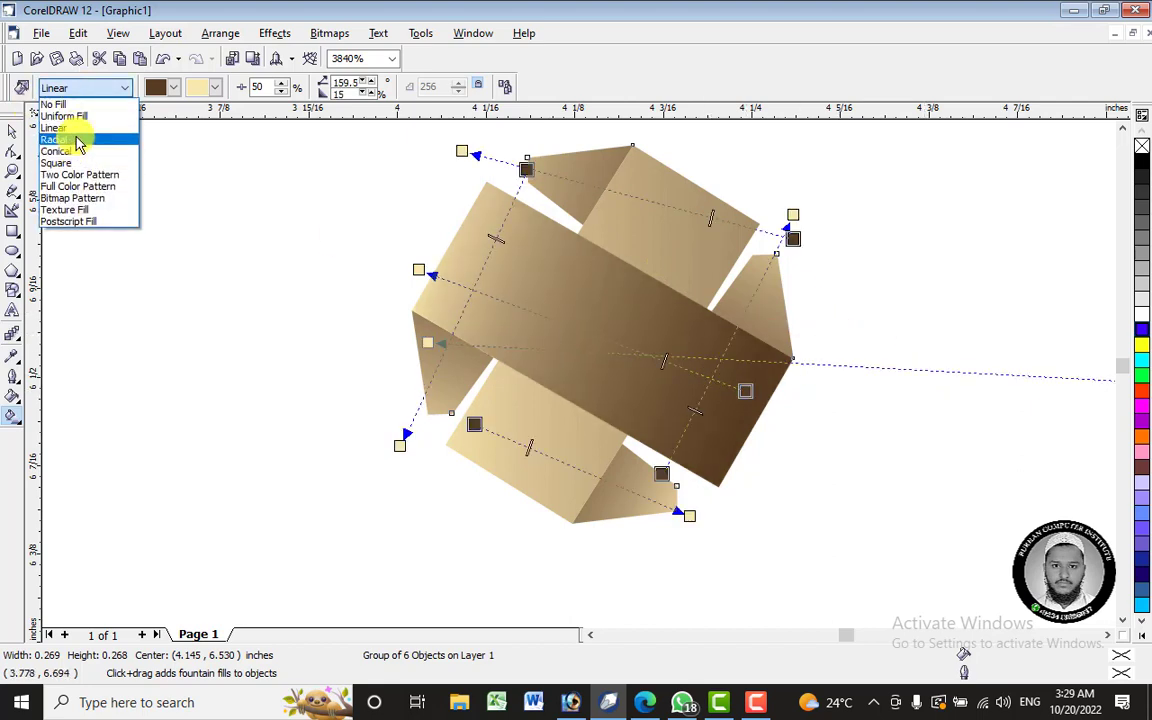
pyautogui.click(70, 139)
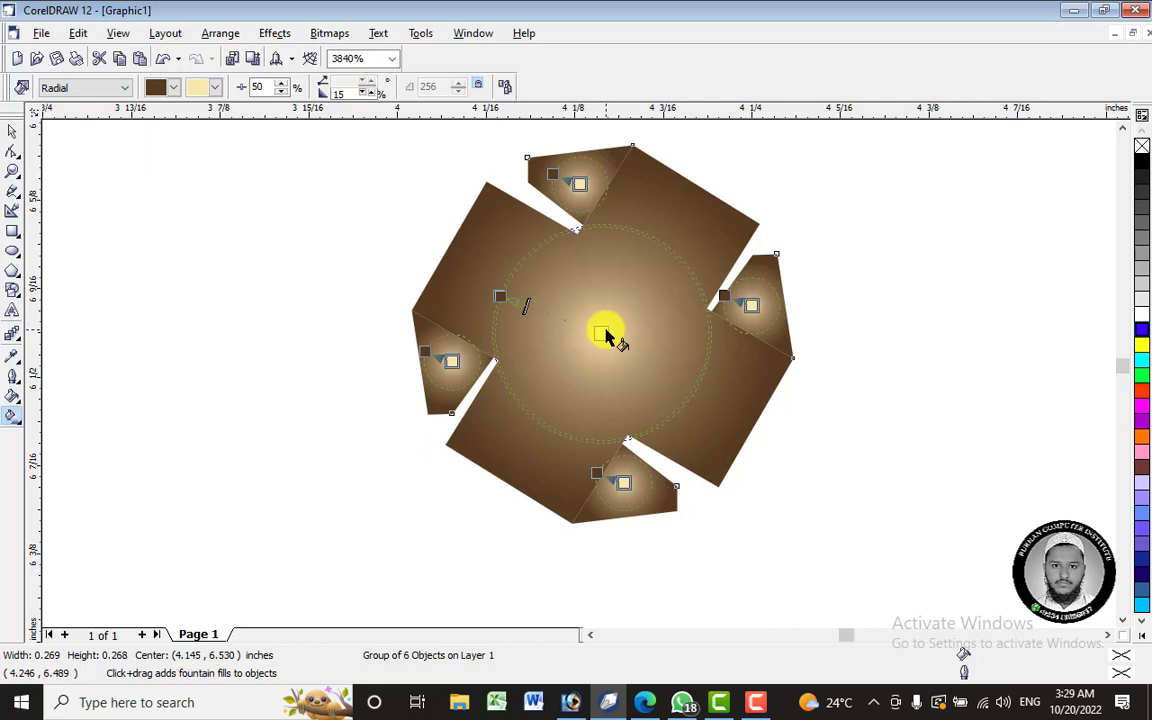
pyautogui.hotkey('ctrl', 'z')
pyautogui.click(12, 131)
pyautogui.rightClick(620, 342)
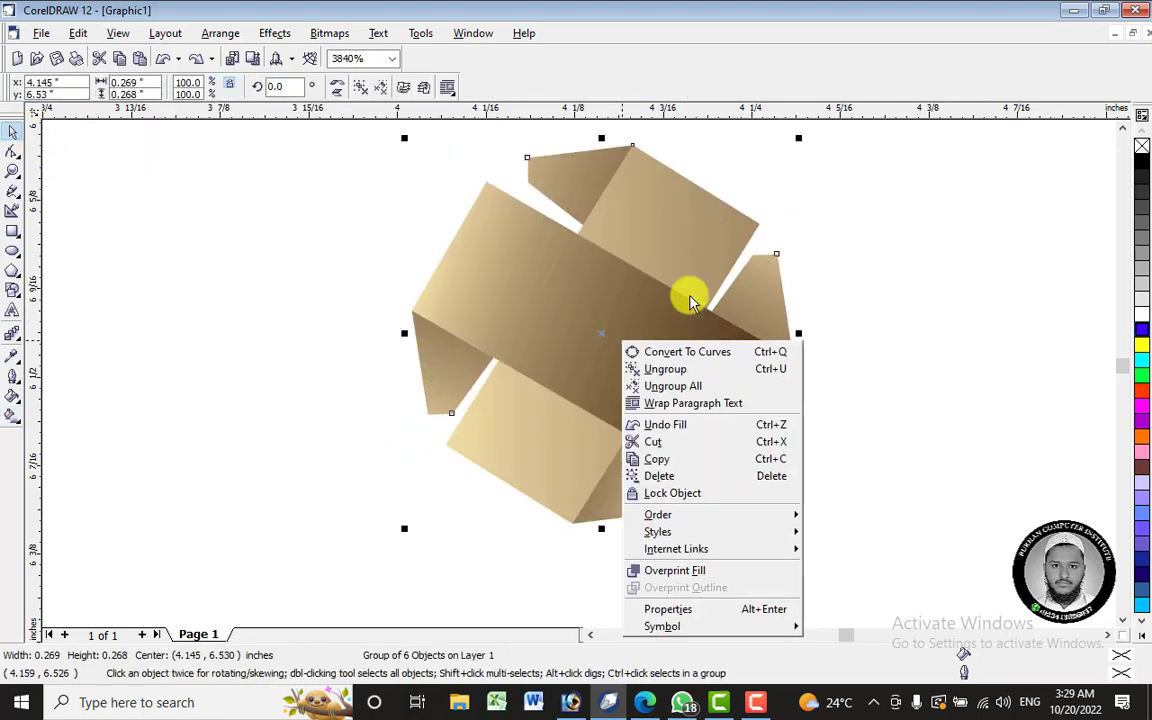
pyautogui.click(730, 370)
# - Give the central band a square fountain fill and adjust its centre and angle
pyautogui.click(560, 324)
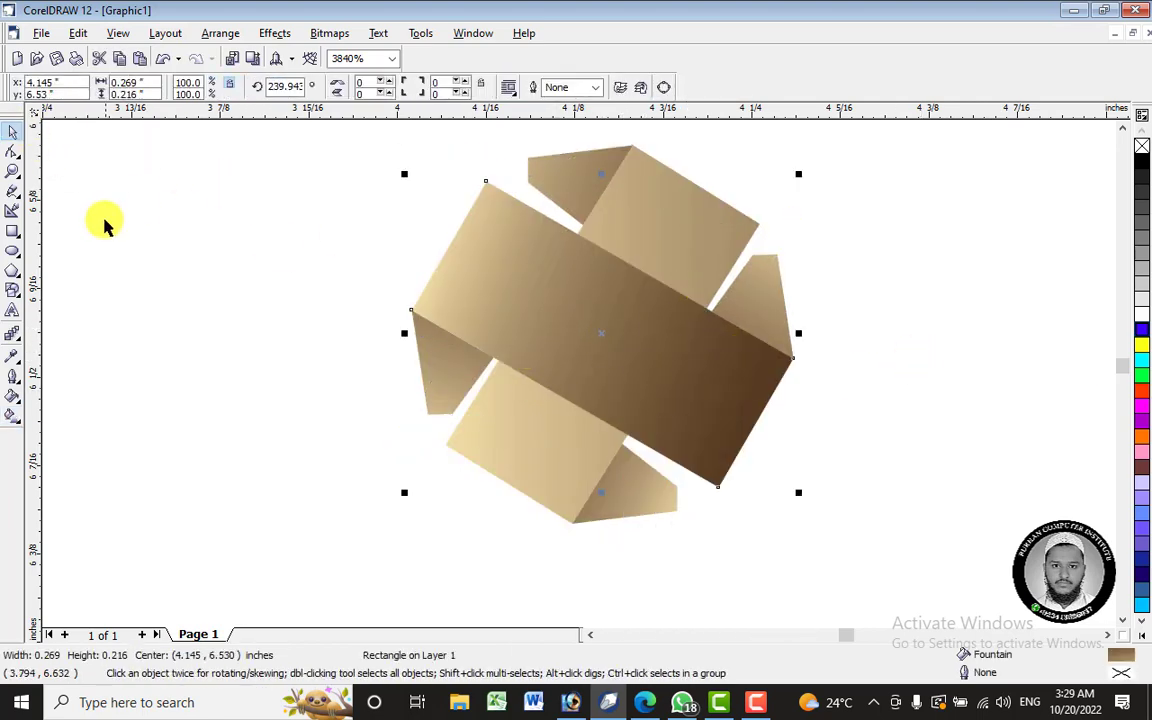
pyautogui.click(12, 415)
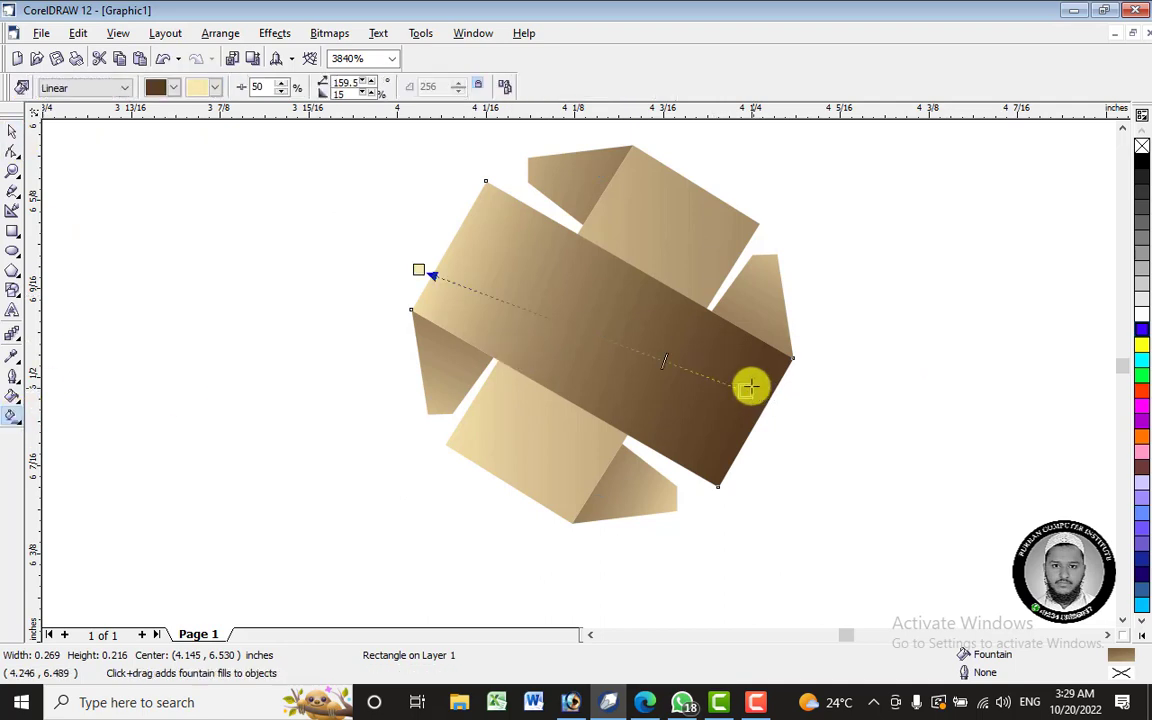
pyautogui.click(84, 88)
pyautogui.click(68, 141)
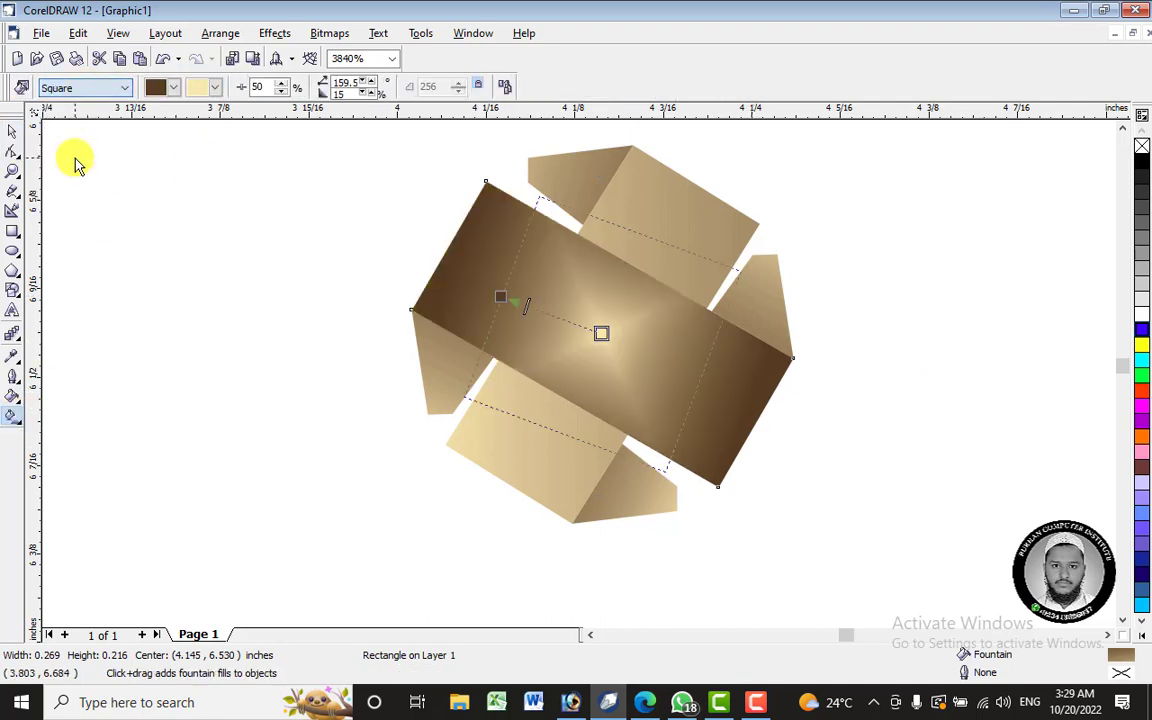
pyautogui.moveTo(610, 334); pyautogui.dragTo(643, 345)
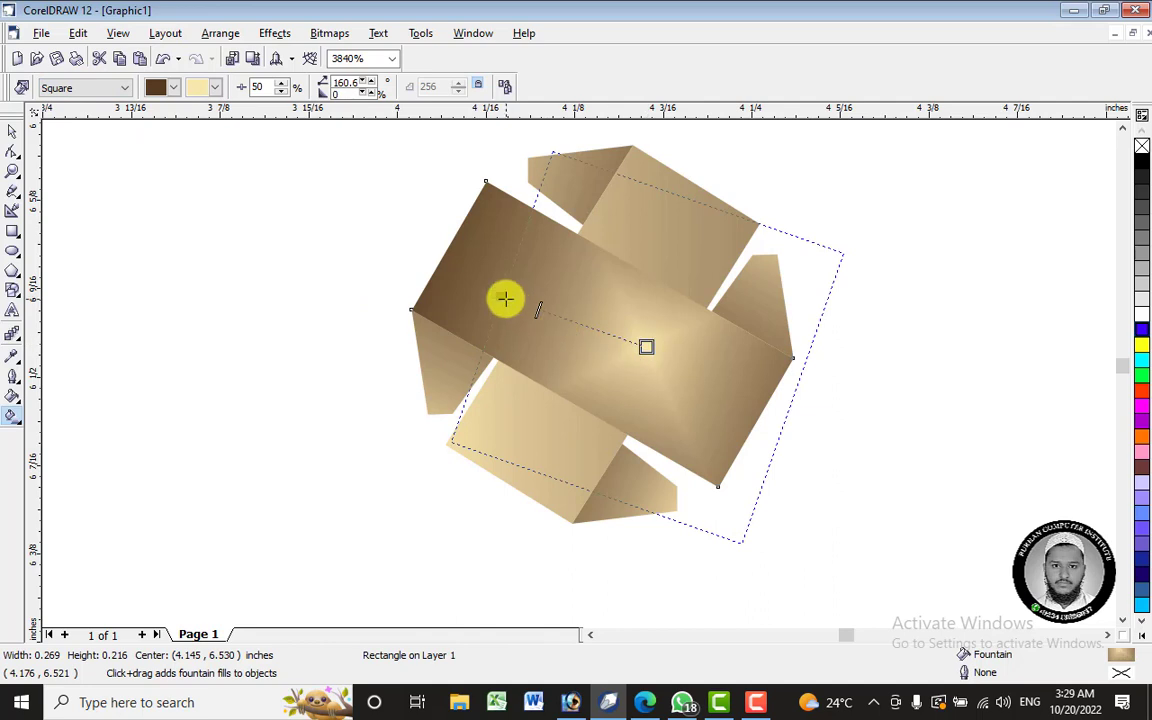
pyautogui.moveTo(504, 297); pyautogui.dragTo(481, 263)
# - Give the upper-right piece a square fountain fill angled about -140°
pyautogui.click(628, 244)
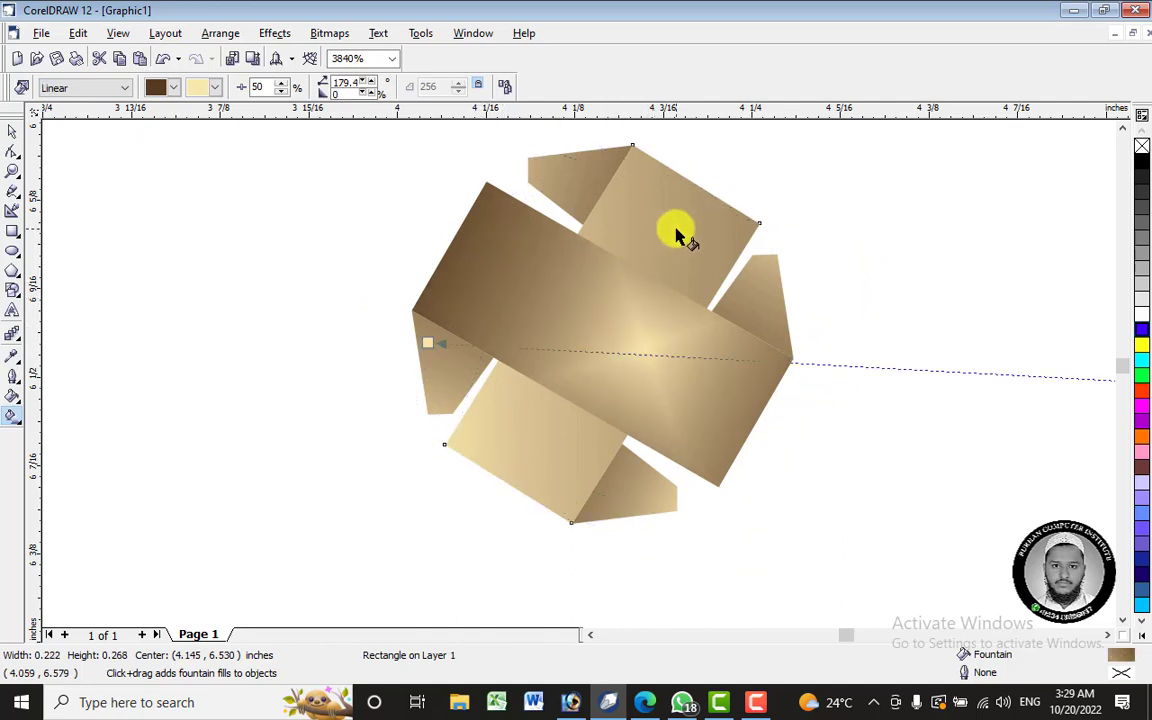
pyautogui.click(84, 88)
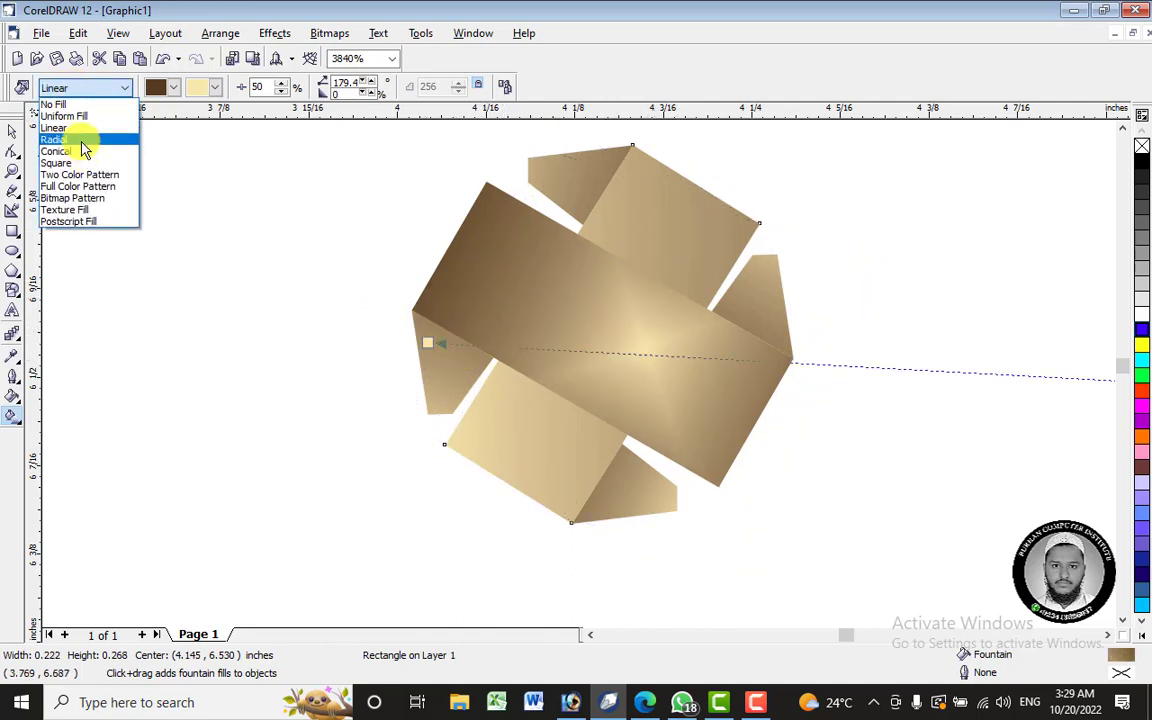
pyautogui.click(75, 150)
pyautogui.moveTo(600, 334); pyautogui.dragTo(585, 420)
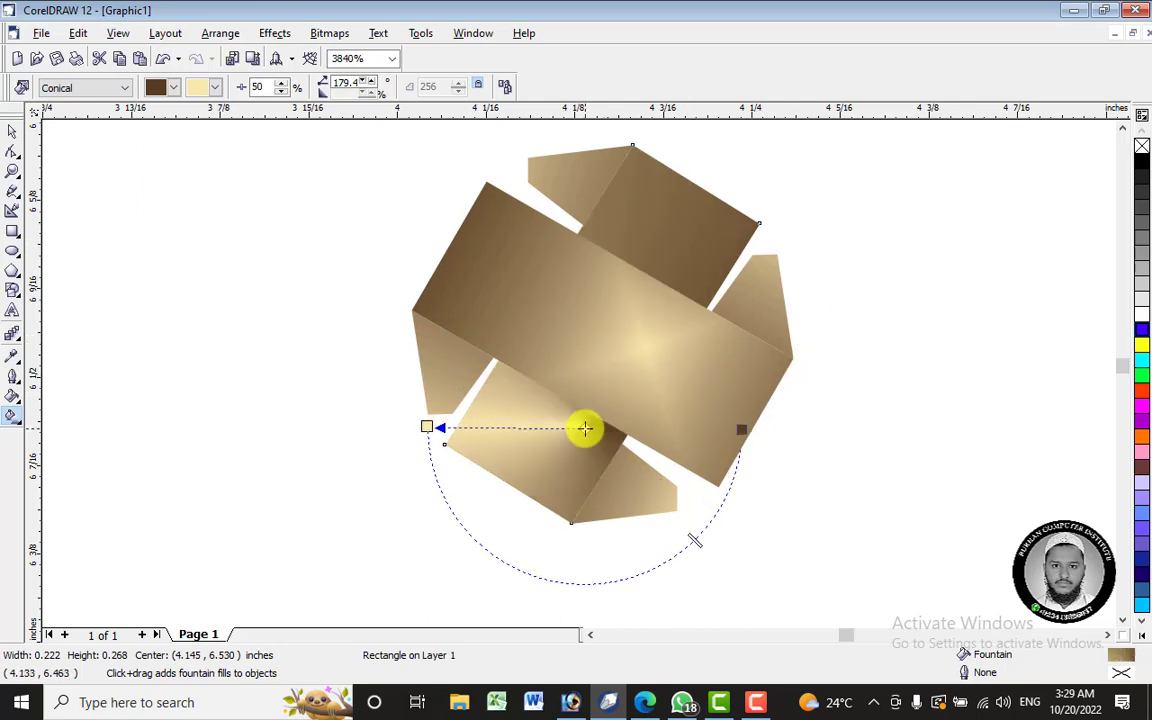
pyautogui.click(78, 92)
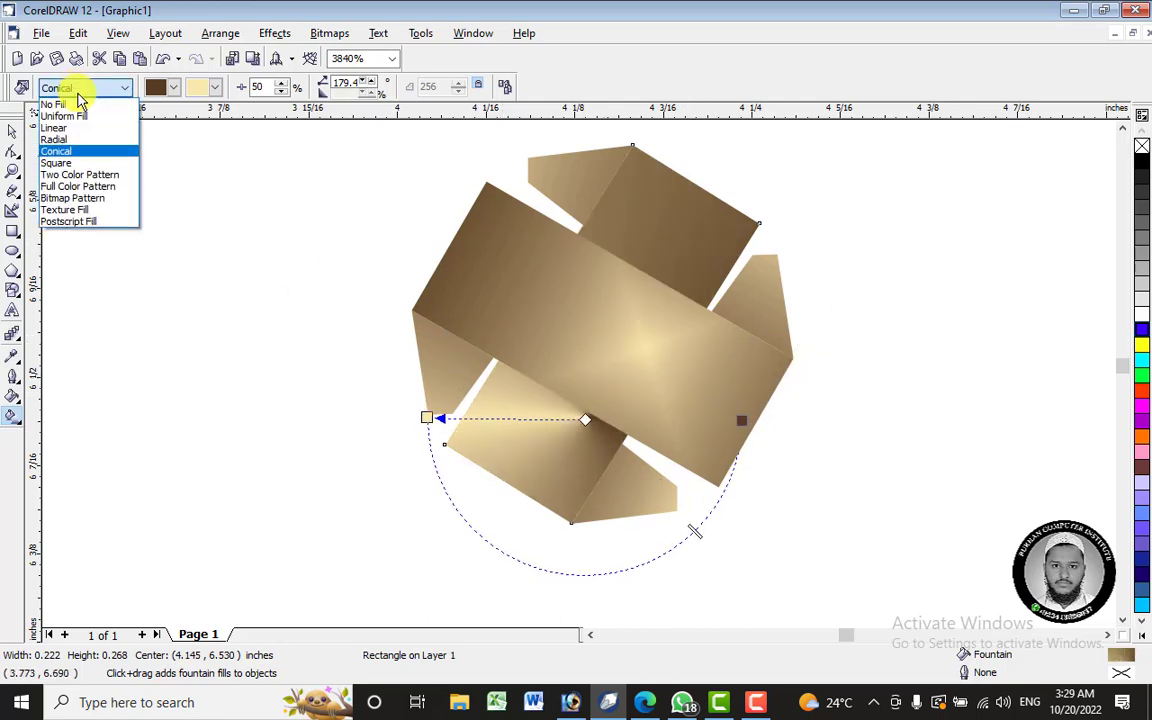
pyautogui.click(86, 165)
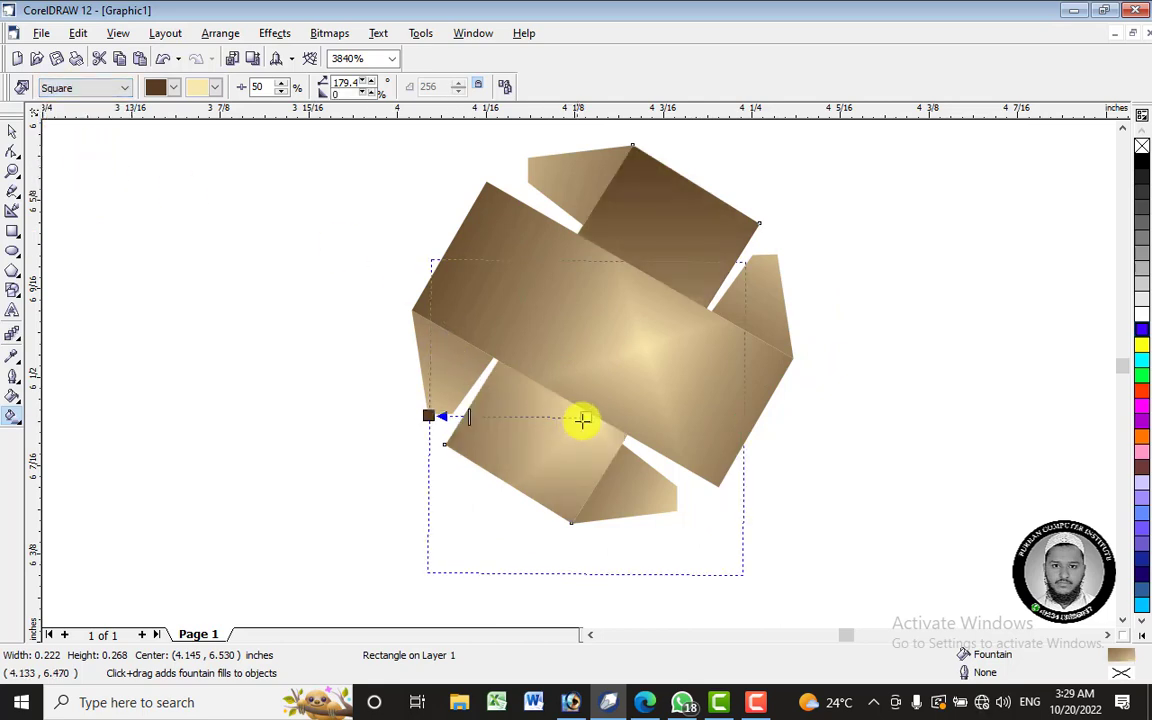
pyautogui.moveTo(581, 419)
pyautogui.mouseDown()
pyautogui.moveTo(550, 429)
pyautogui.moveTo(570, 418)
pyautogui.mouseUp()
pyautogui.moveTo(623, 378); pyautogui.dragTo(653, 233)
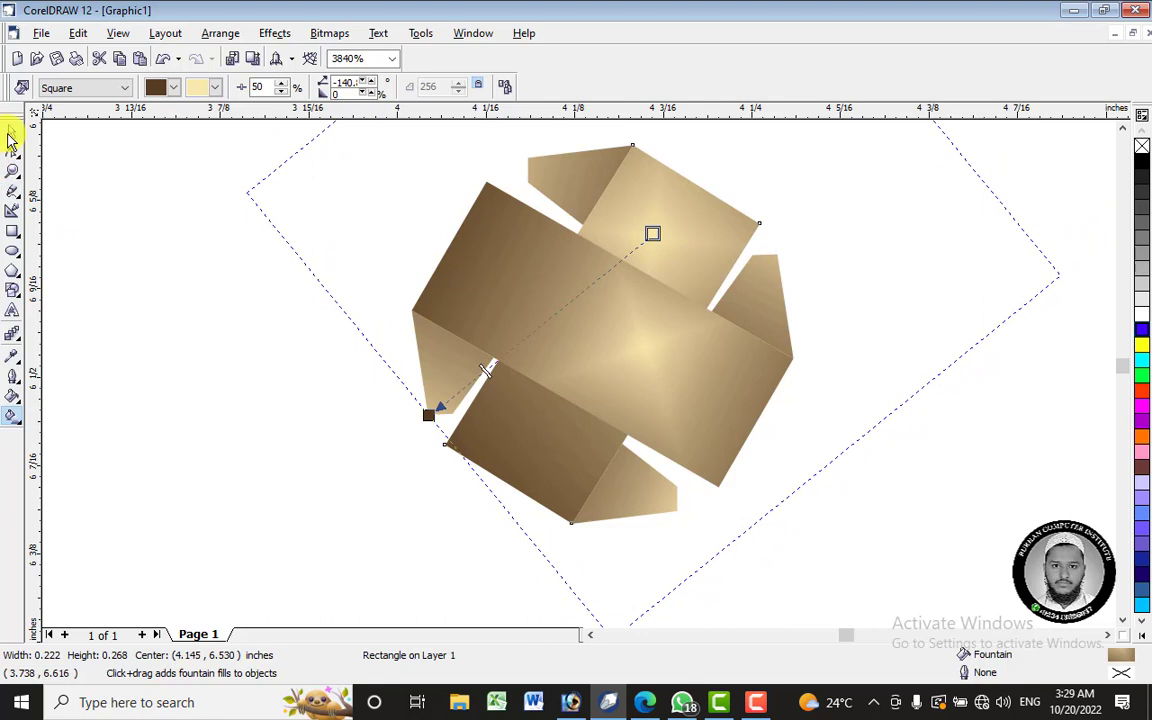
pyautogui.click(12, 132)
pyautogui.scroll(-5, 668, 330)
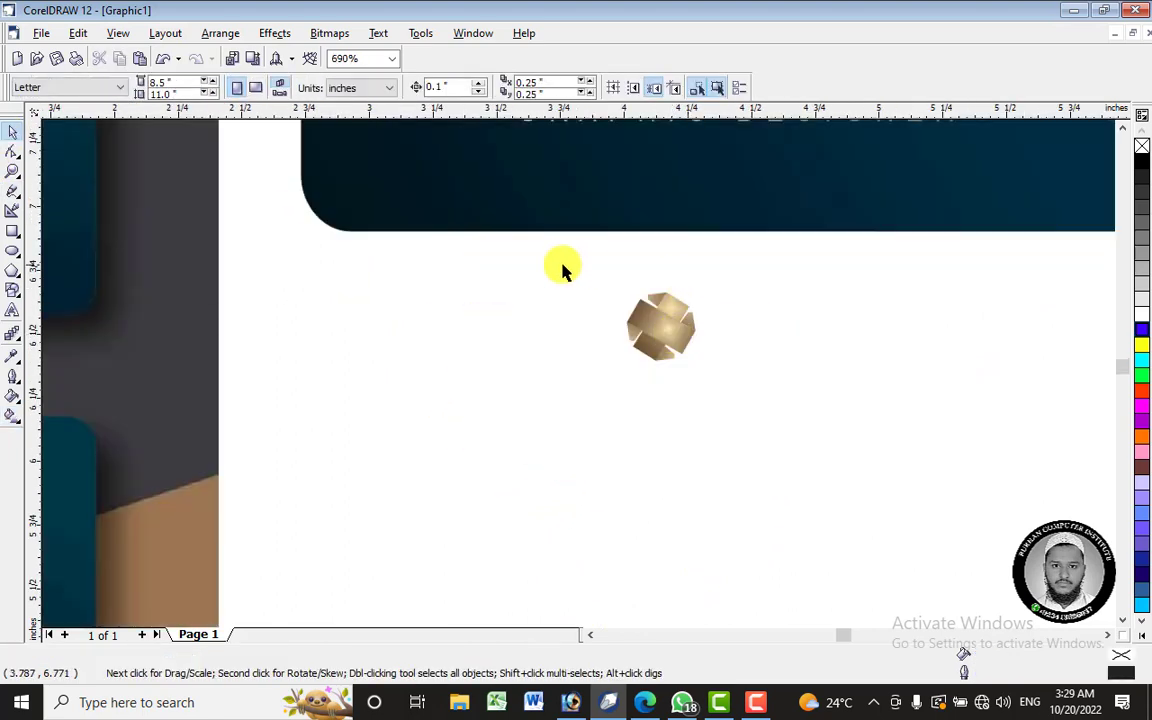
# - Convert all six gold emblem pieces to curves
pyautogui.moveTo(562, 266); pyautogui.dragTo(728, 384)
pyautogui.rightClick(671, 322)
pyautogui.click(719, 329)
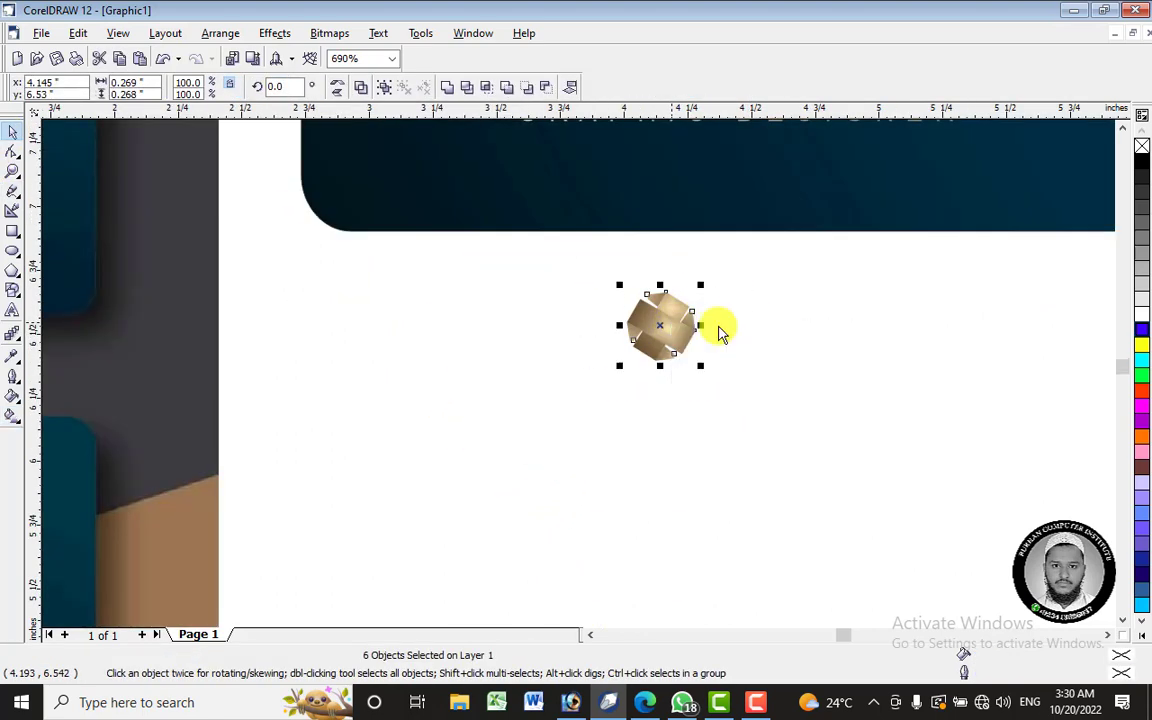
pyautogui.click(722, 333)
pyautogui.scroll(-3, 699, 291)
pyautogui.scroll(1, 707, 180)
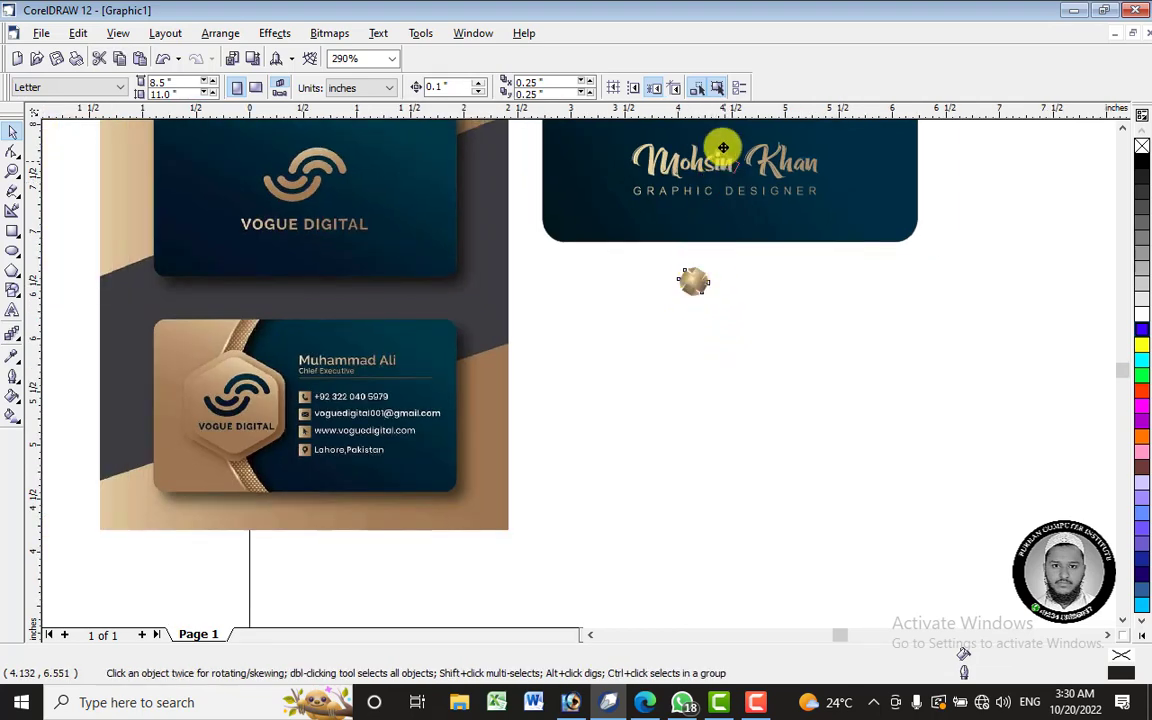
pyautogui.scroll(2, 725, 135)
# - Undo a stray single-piece move and group the six emblem pieces together
pyautogui.click(722, 209)
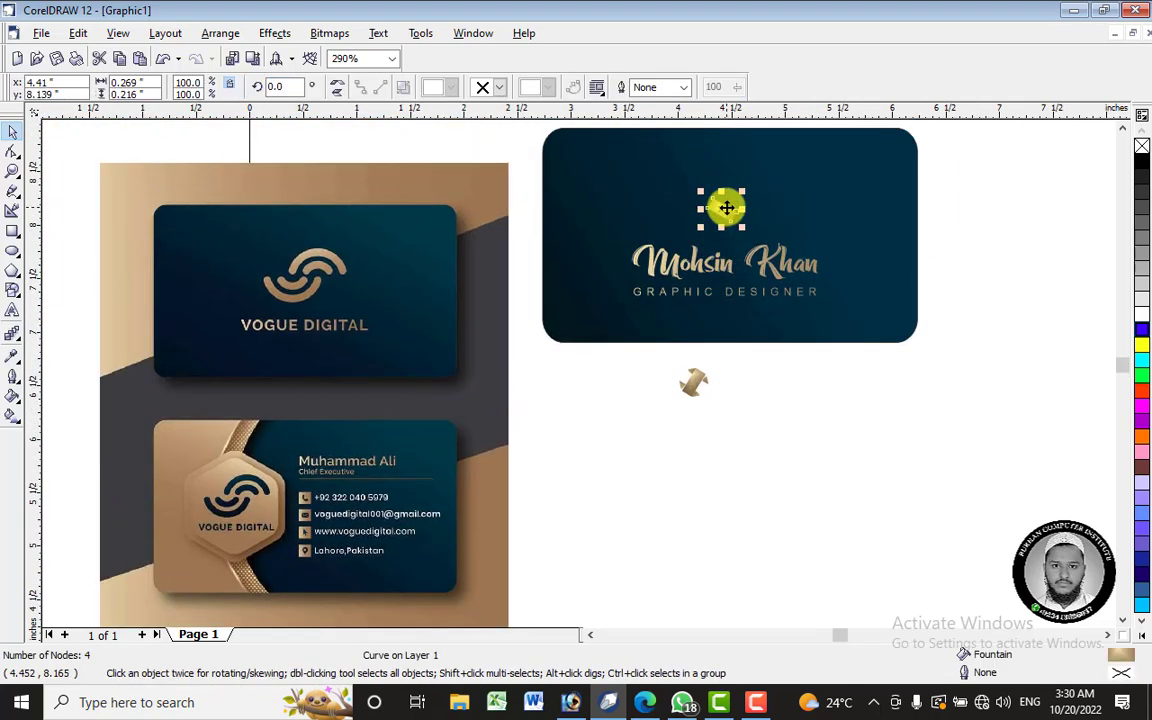
pyautogui.hotkey('ctrl', 'z')
pyautogui.click(795, 470)
pyautogui.hotkey('ctrl', 'z')
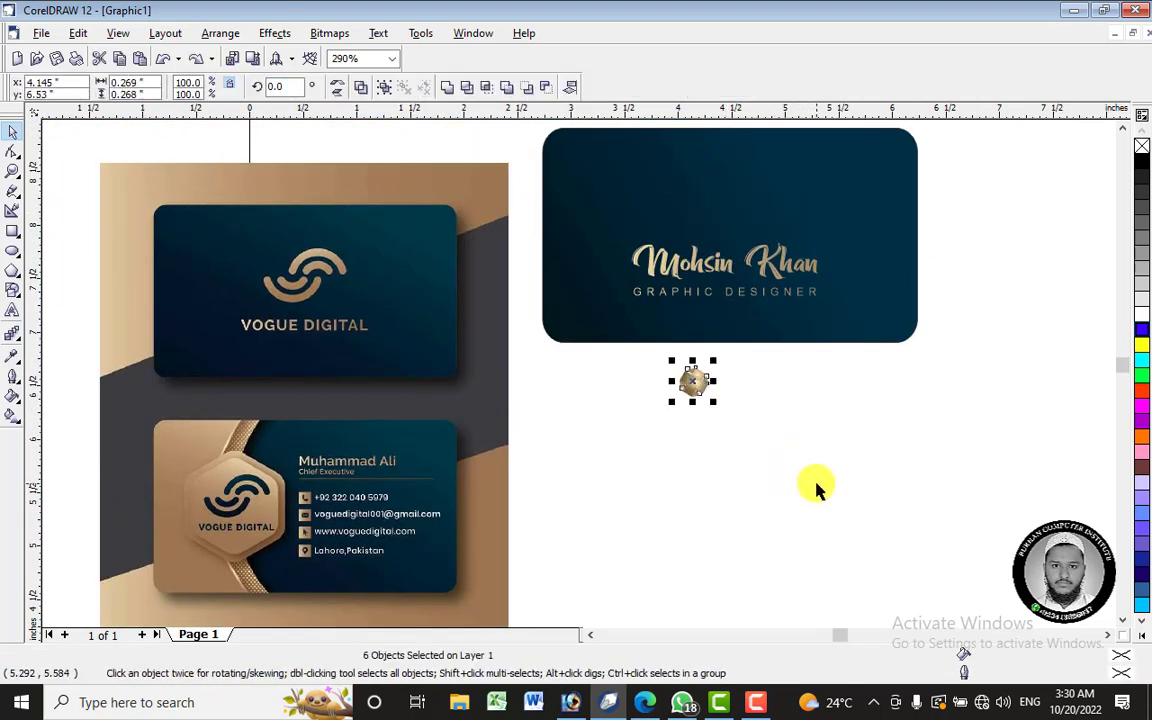
pyautogui.moveTo(793, 480); pyautogui.dragTo(658, 346)
pyautogui.rightClick(690, 380)
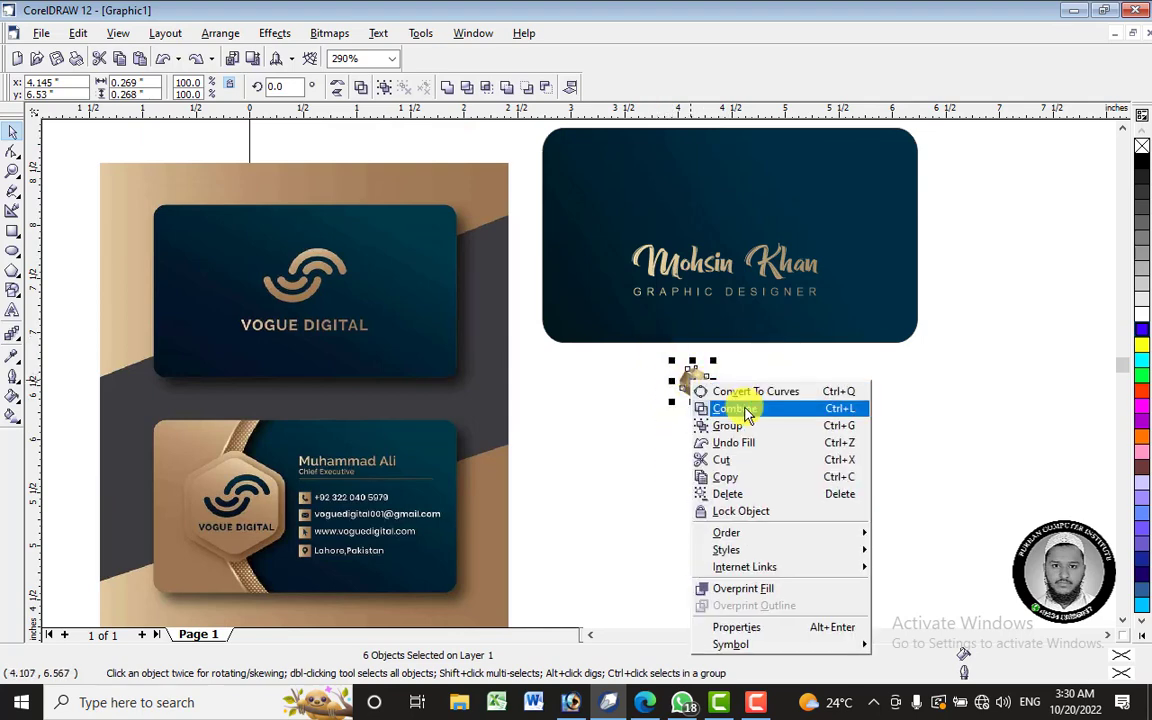
pyautogui.click(745, 423)
pyautogui.click(700, 385)
# - Move the emblem onto the navy card, centre it, and nudge it above the script name
pyautogui.moveTo(697, 384); pyautogui.dragTo(767, 248)
pyautogui.scroll(1, 725, 172)
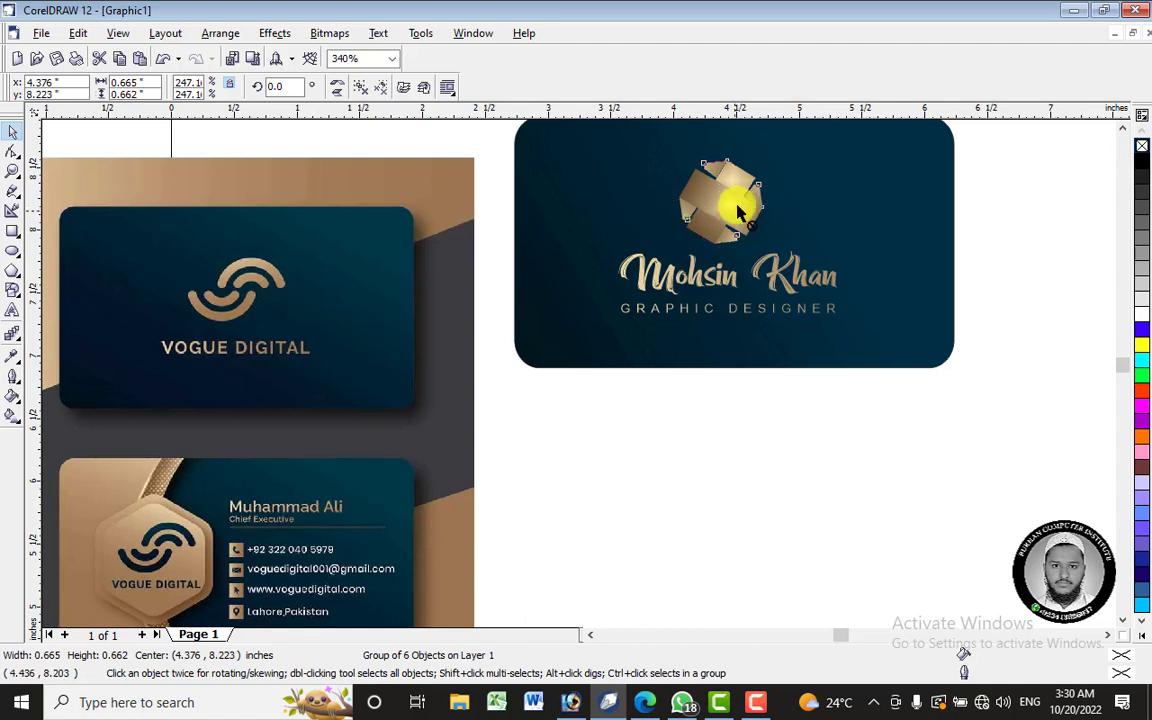
pyautogui.keyDown('shift'); pyautogui.click(869, 191); pyautogui.keyUp('shift')
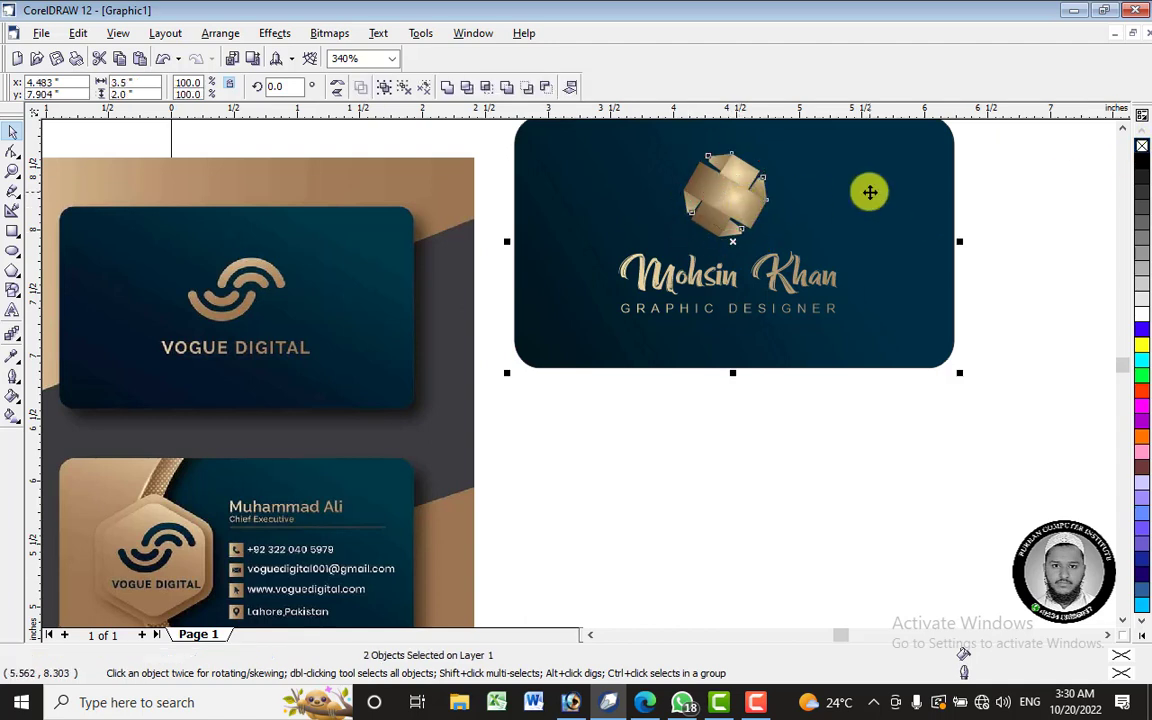
pyautogui.press('c')
pyautogui.press('e')
pyautogui.click(743, 228)
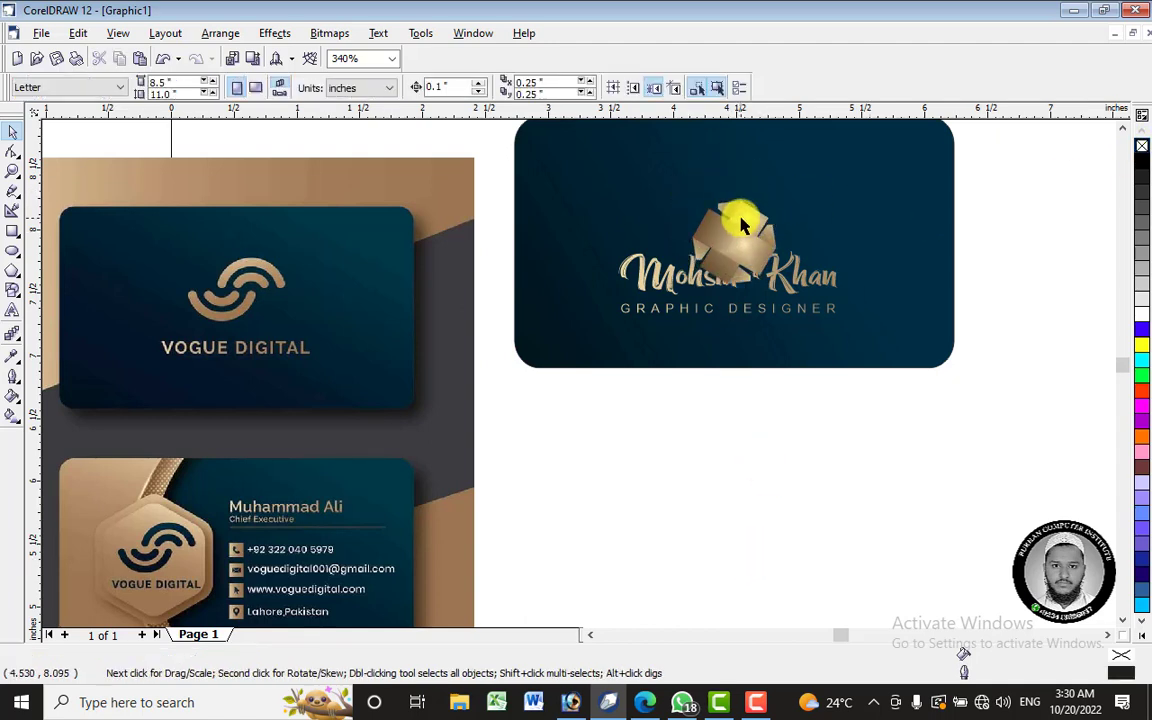
pyautogui.press('Up')
pyautogui.press('Up')
pyautogui.press('Up')
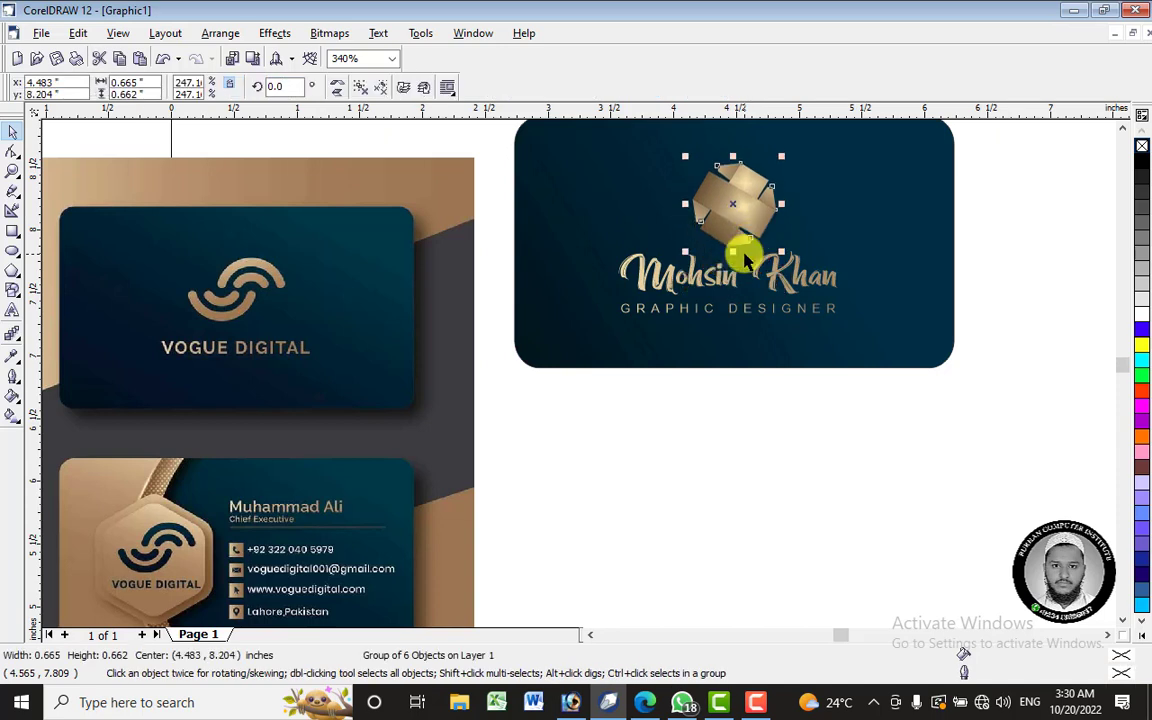
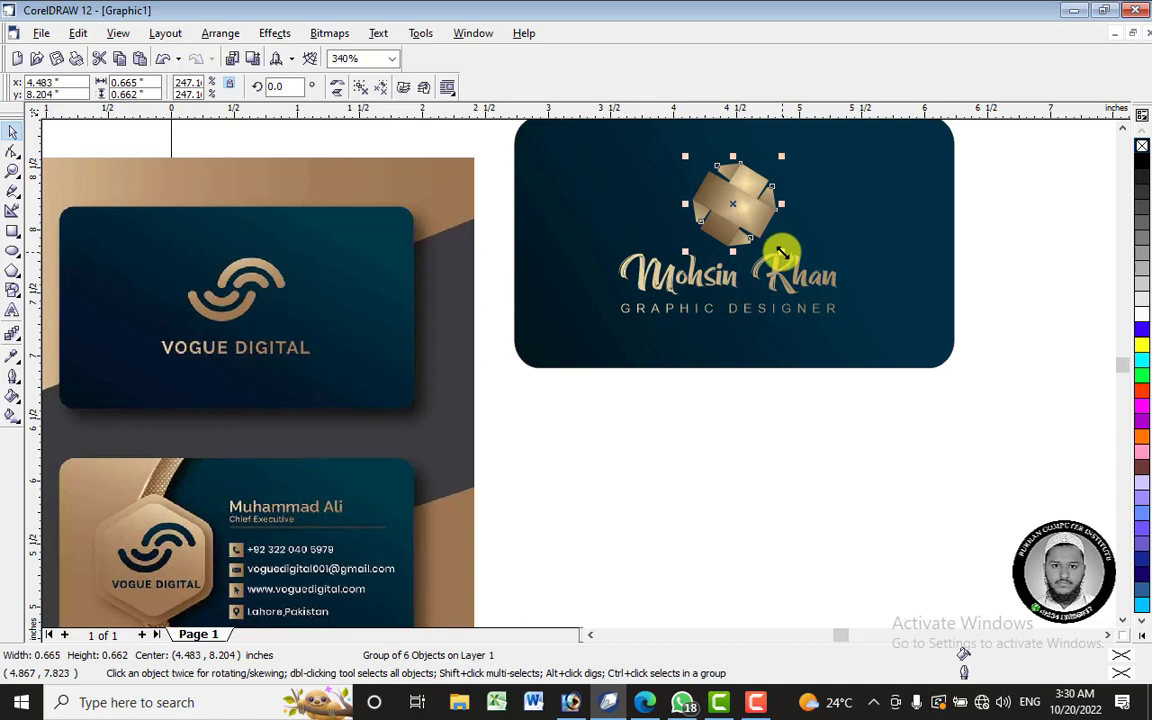
# - Shrink the gold emblem to about 0.46 inches wide and reselect it
pyautogui.moveTo(782, 253); pyautogui.dragTo(766, 237)
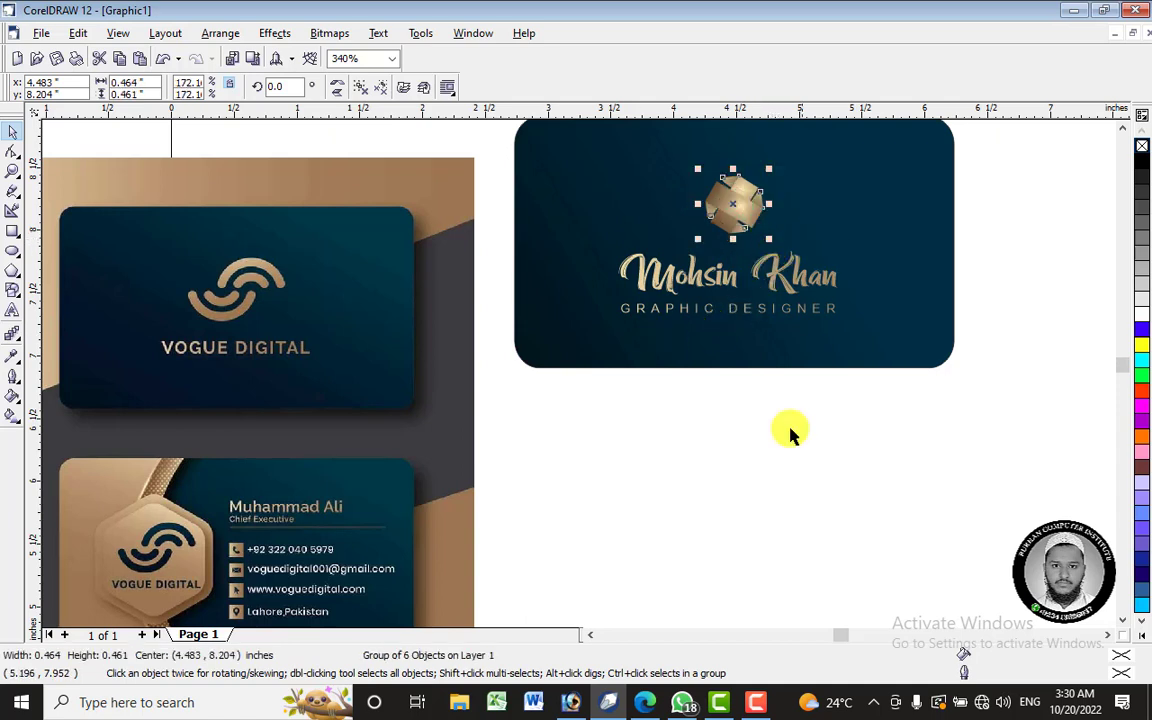
pyautogui.click(789, 432)
pyautogui.click(733, 203)
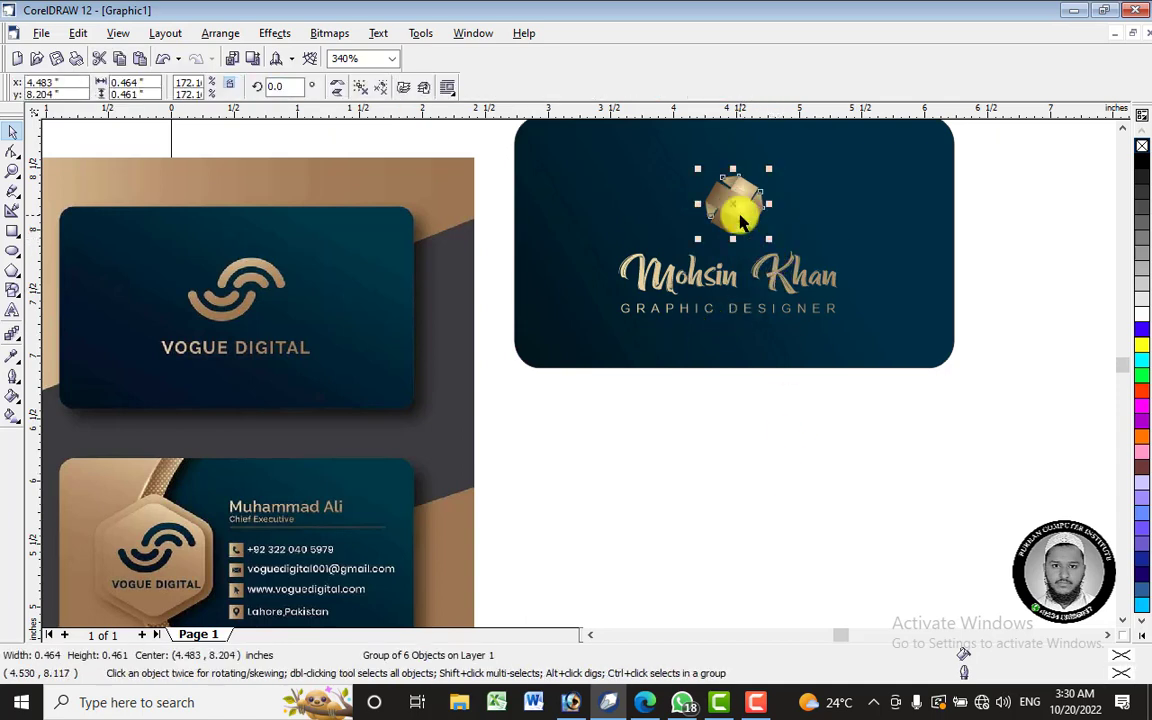
pyautogui.click(18, 337)
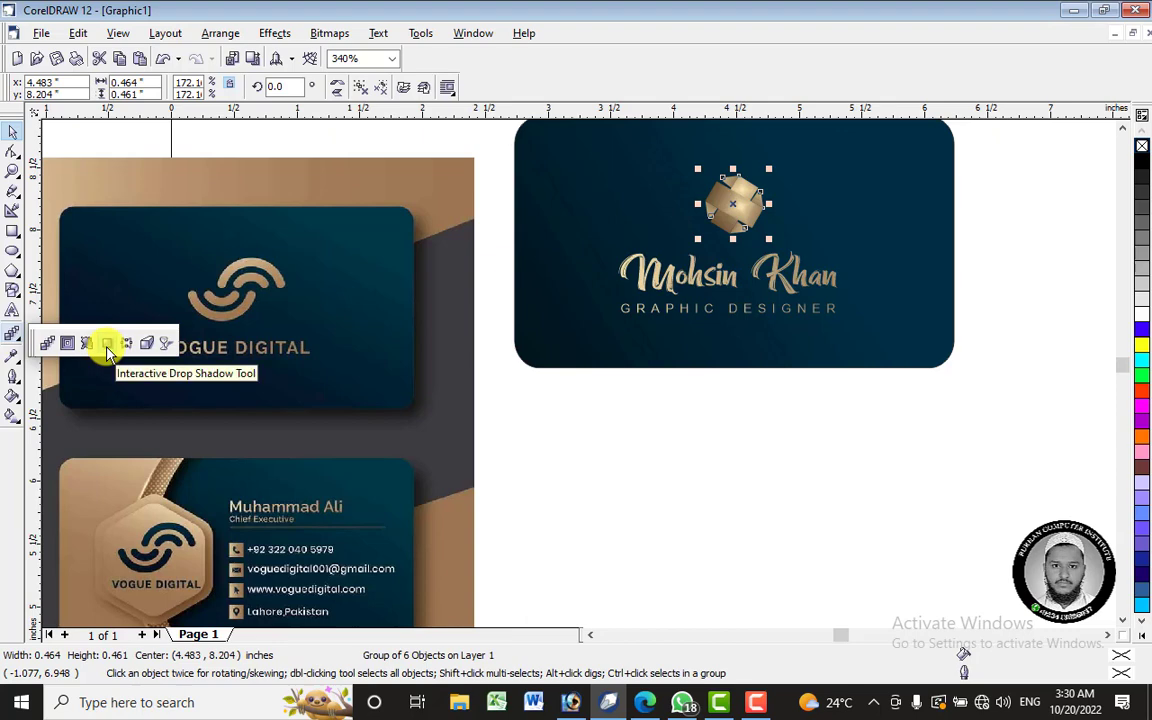
# - Drag a drop shadow from the emblem, trying a white shadow at 50 opacity
pyautogui.click(108, 345)
pyautogui.moveTo(735, 203); pyautogui.dragTo(752, 242)
pyautogui.scroll(3, 750, 190)
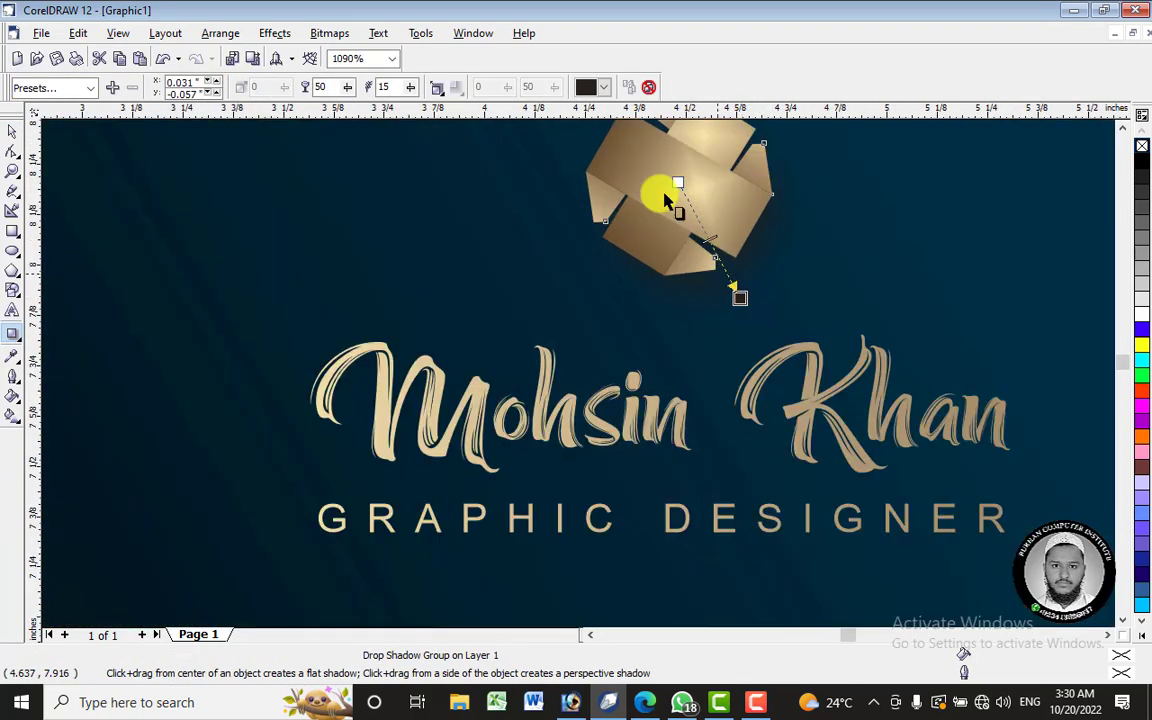
pyautogui.click(600, 87)
pyautogui.click(587, 142)
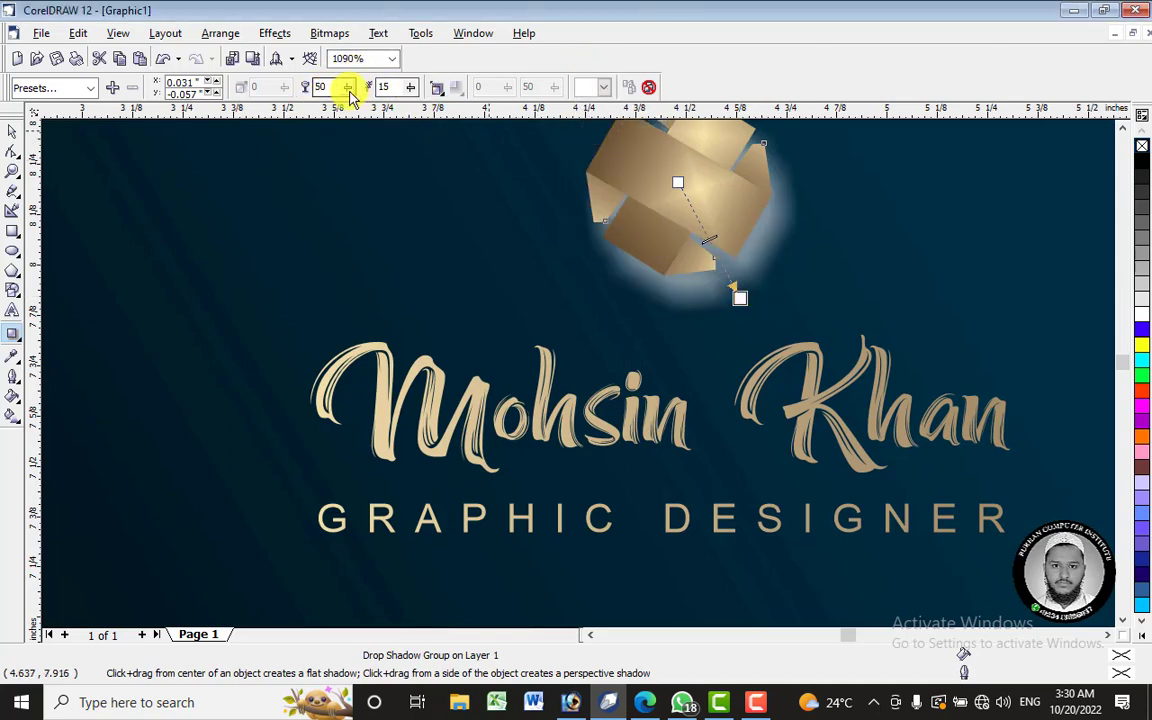
pyautogui.moveTo(348, 93); pyautogui.dragTo(306, 100)
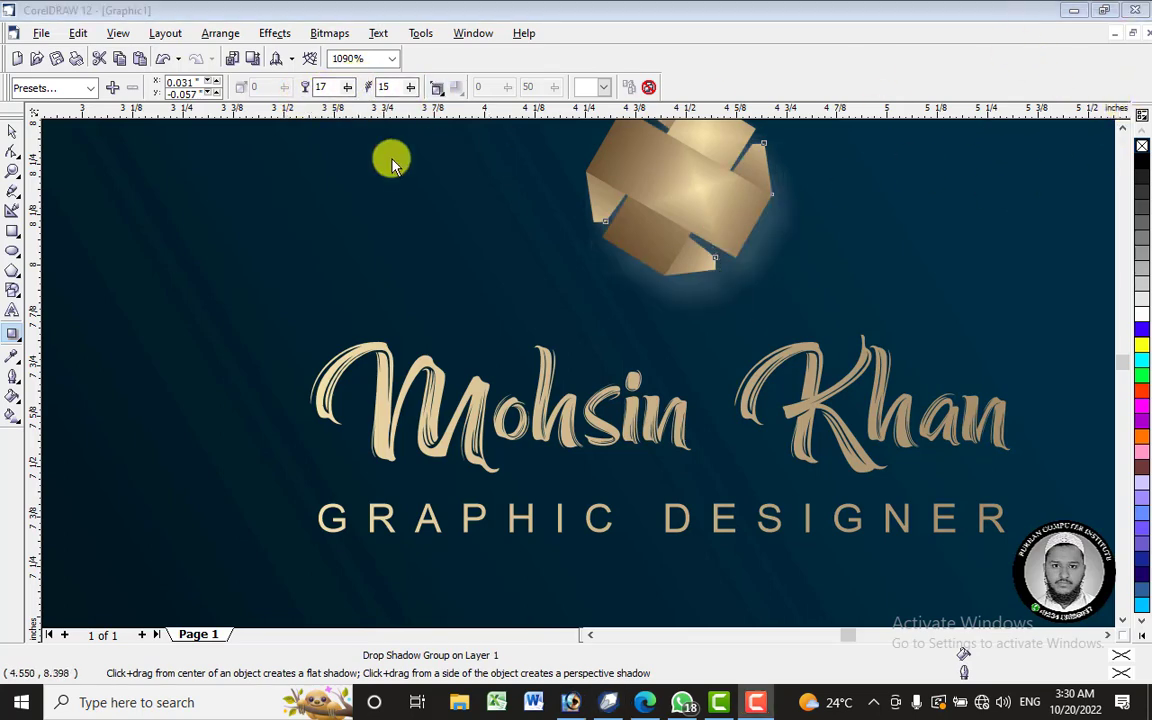
pyautogui.moveTo(347, 92); pyautogui.dragTo(434, 97)
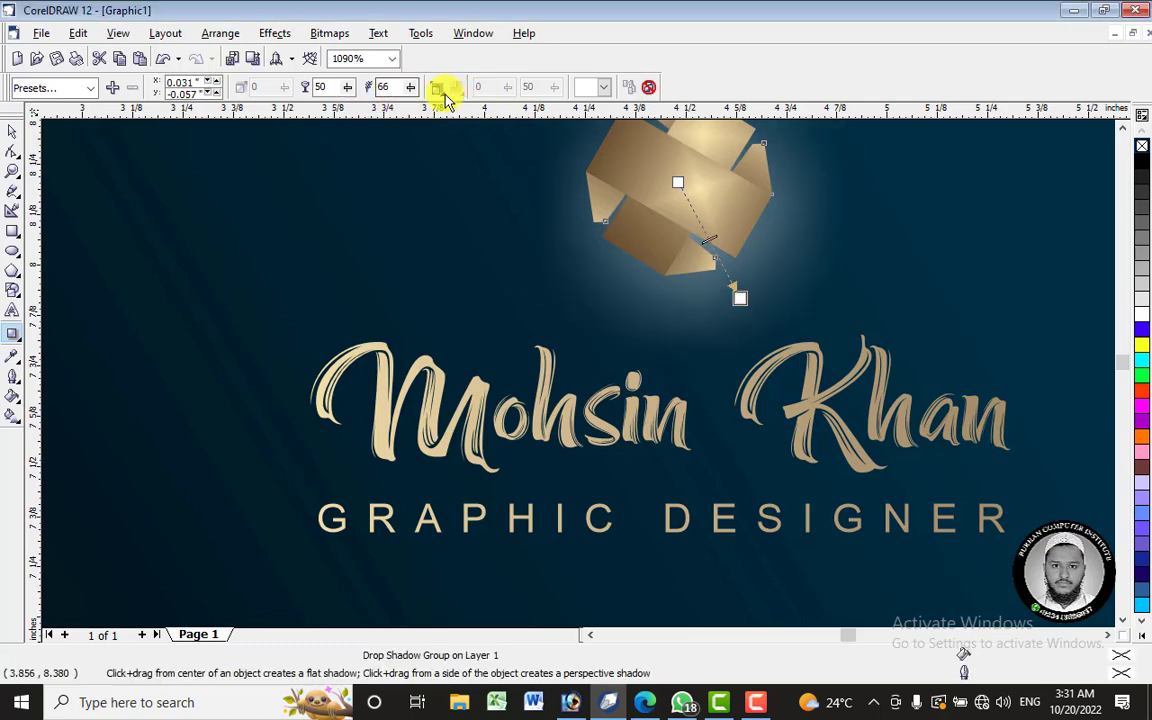
# - Try inside, middle and outside feathering, keep average, and centre the shadow under the emblem
pyautogui.click(443, 90)
pyautogui.click(455, 158)
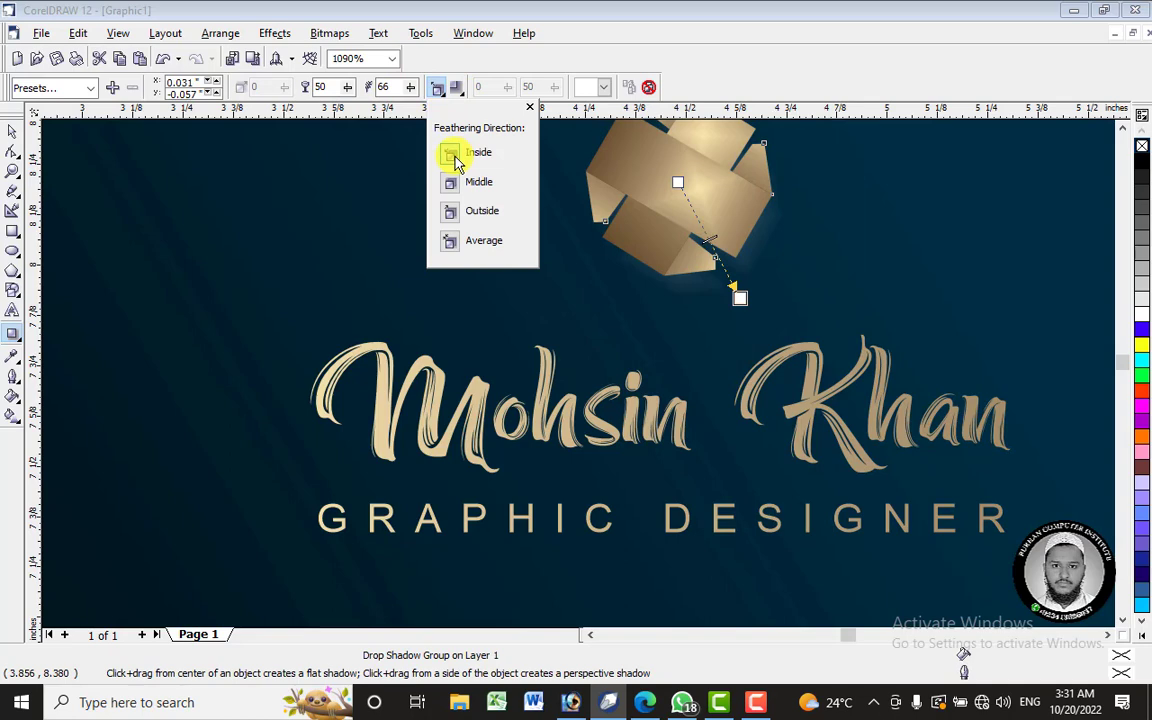
pyautogui.click(451, 184)
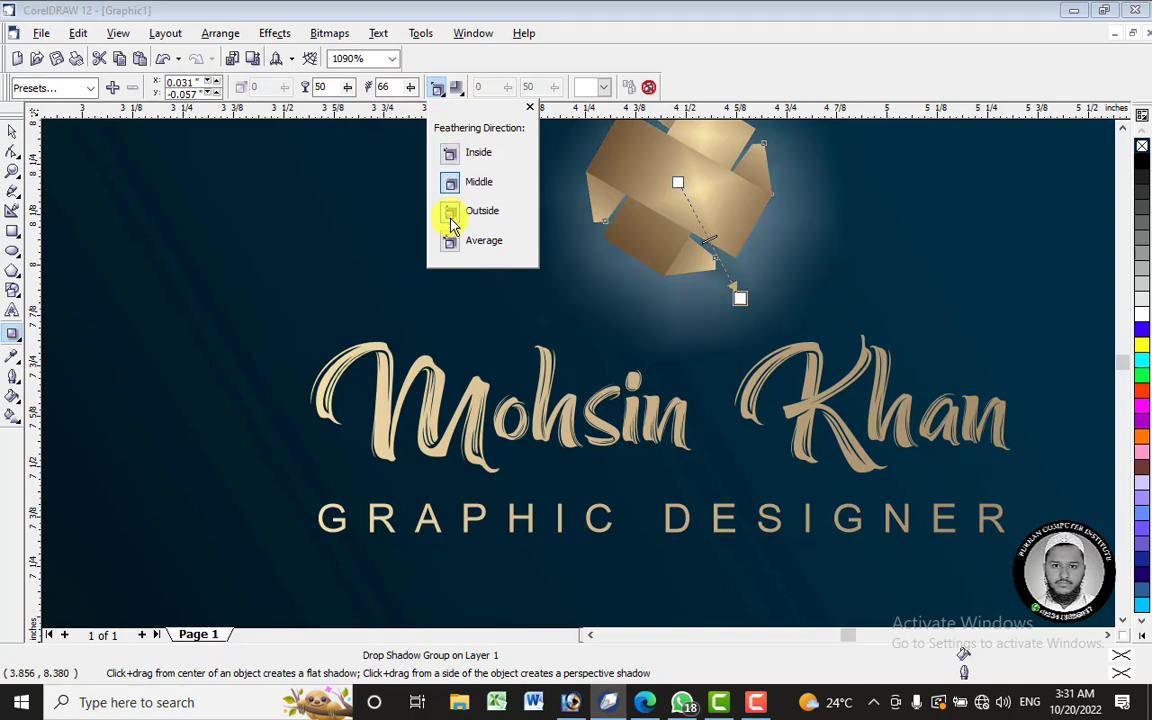
pyautogui.click(451, 216)
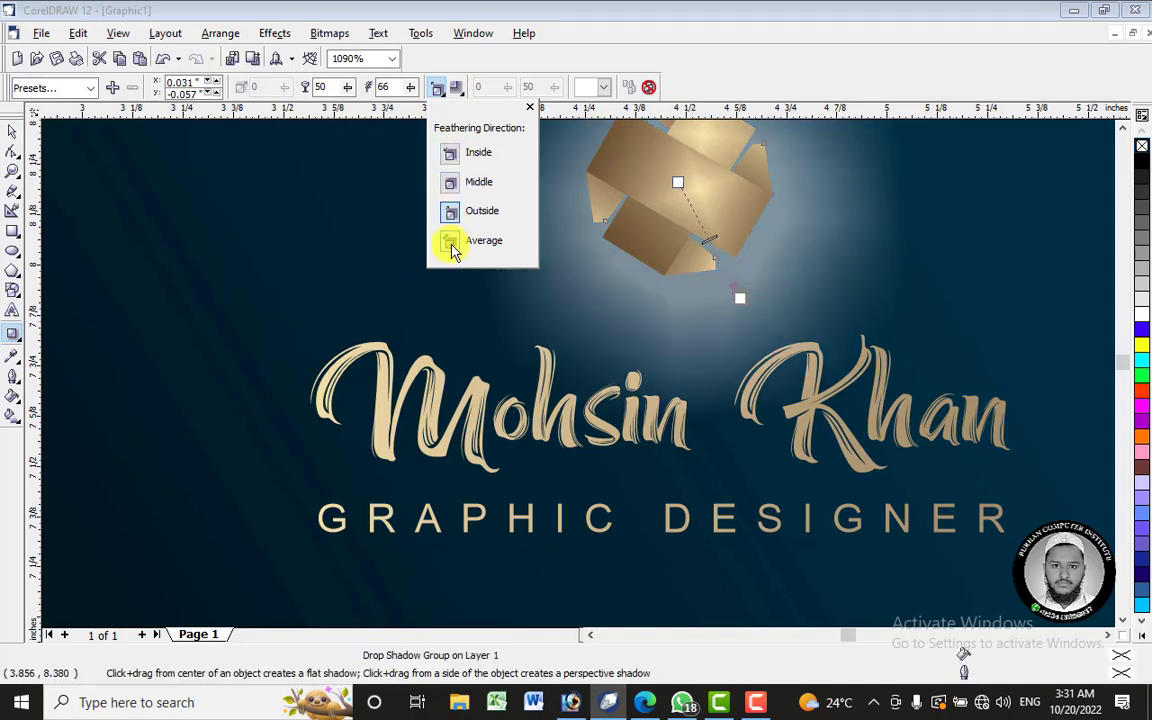
pyautogui.click(451, 248)
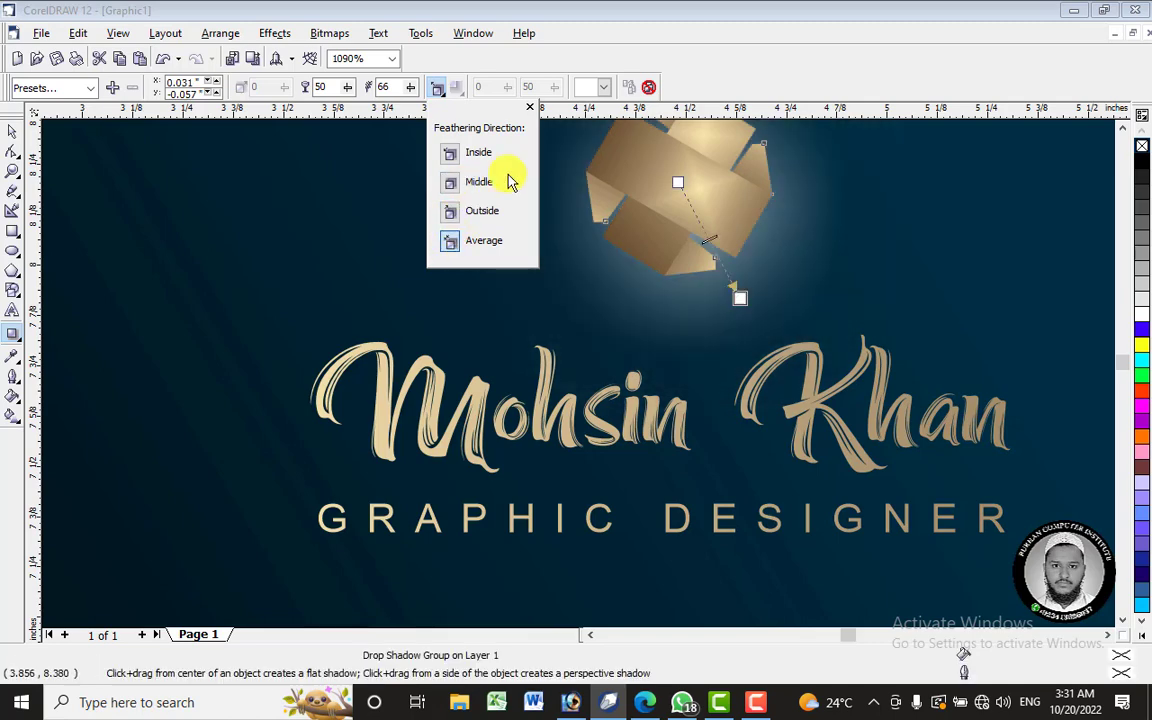
pyautogui.click(741, 305)
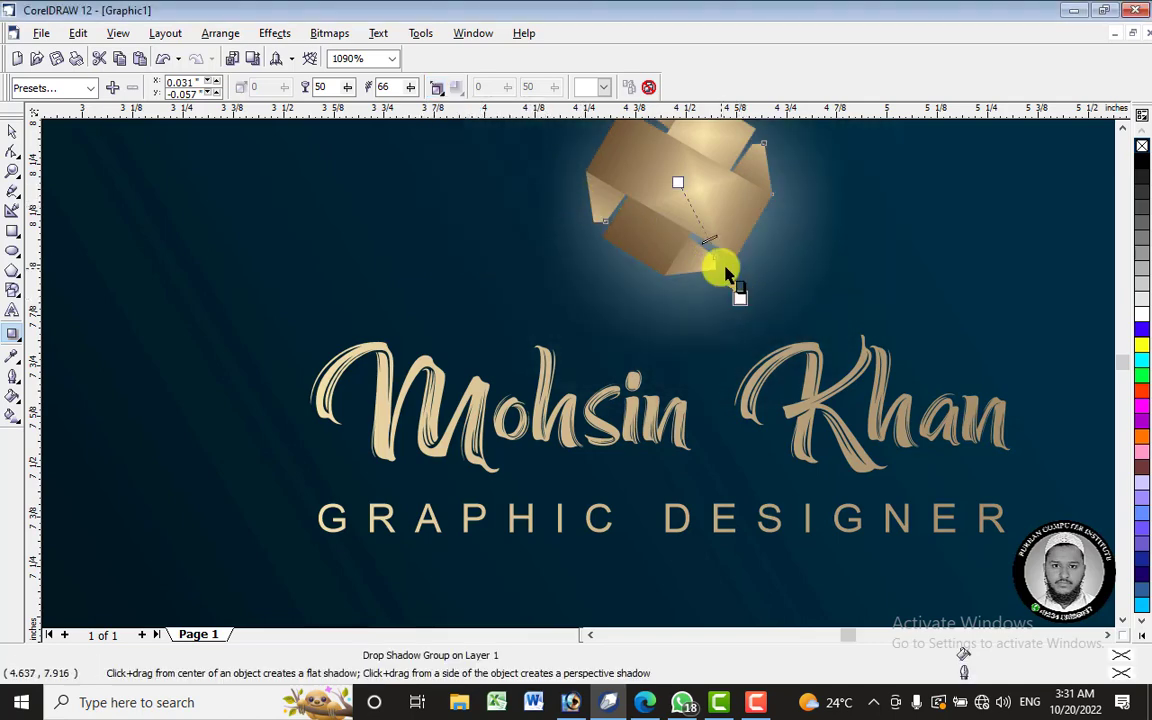
pyautogui.moveTo(735, 299); pyautogui.dragTo(720, 264)
# - Make the shadow black at 100 opacity with feathering 56, after trying purple and yellow
pyautogui.click(597, 88)
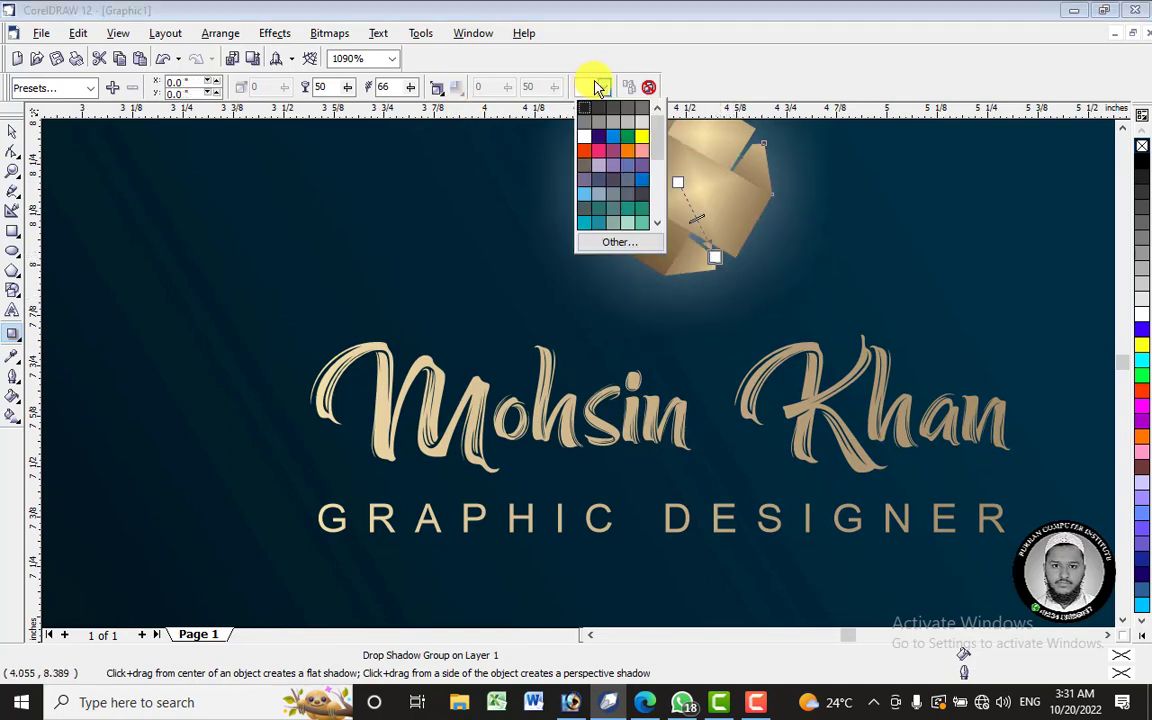
pyautogui.click(603, 137)
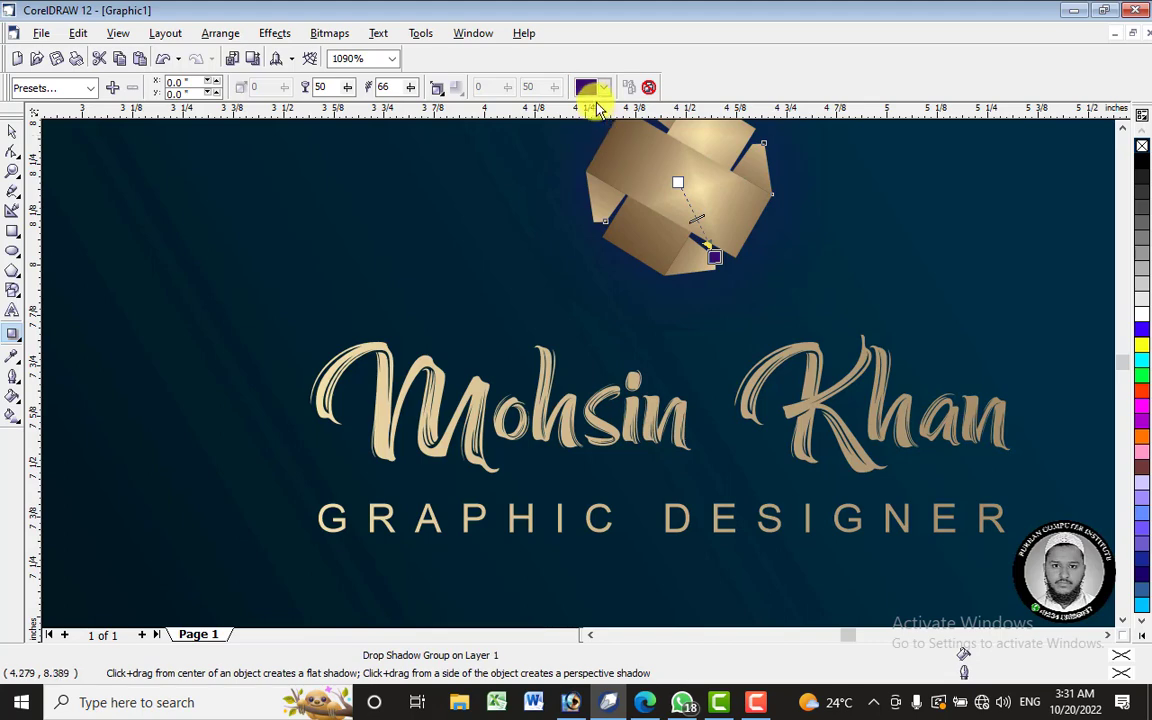
pyautogui.click(602, 89)
pyautogui.click(642, 138)
pyautogui.click(604, 88)
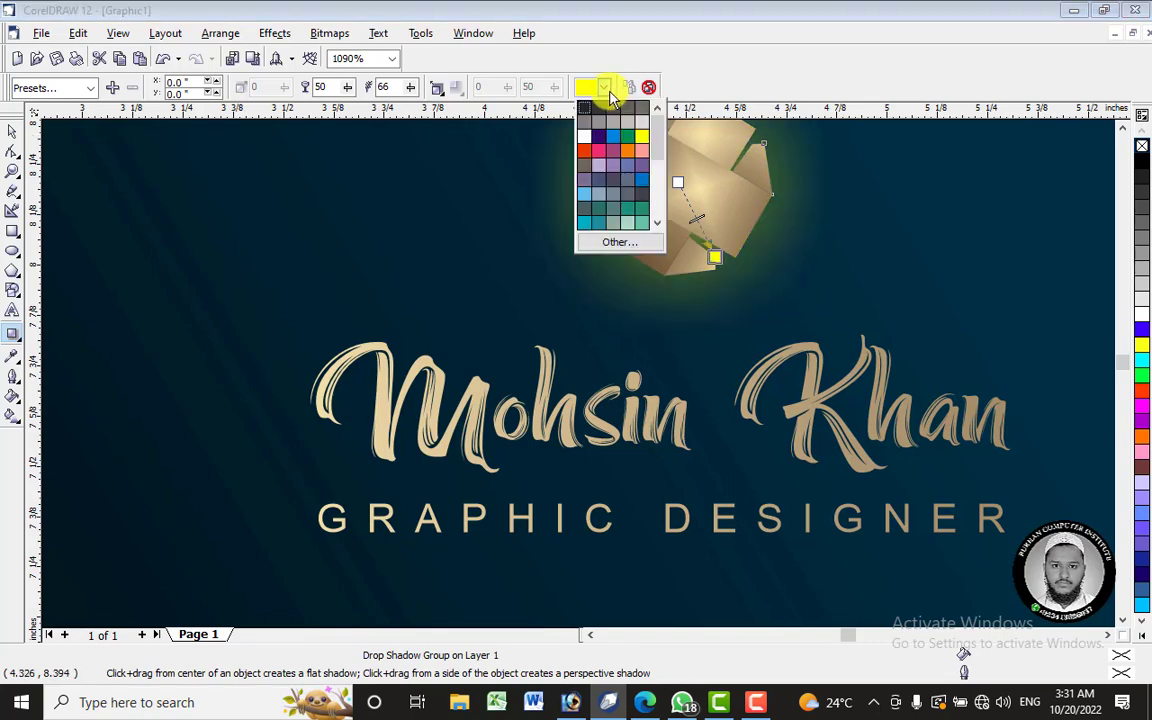
pyautogui.click(588, 110)
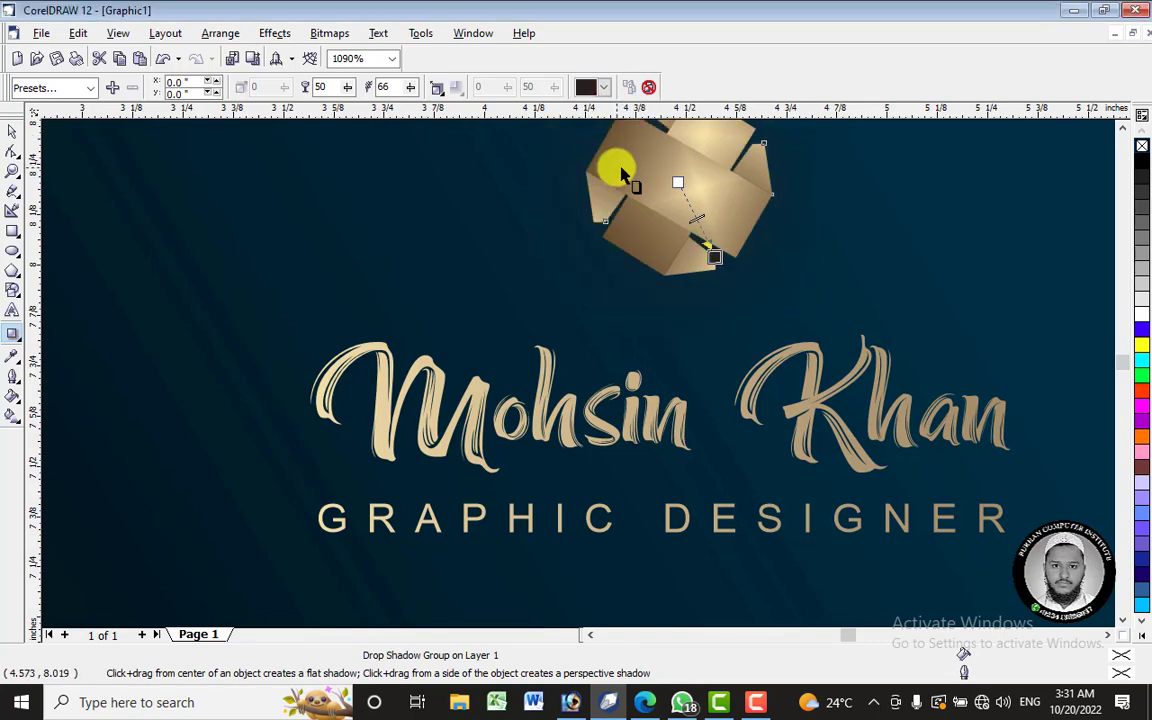
pyautogui.moveTo(346, 87); pyautogui.dragTo(468, 95)
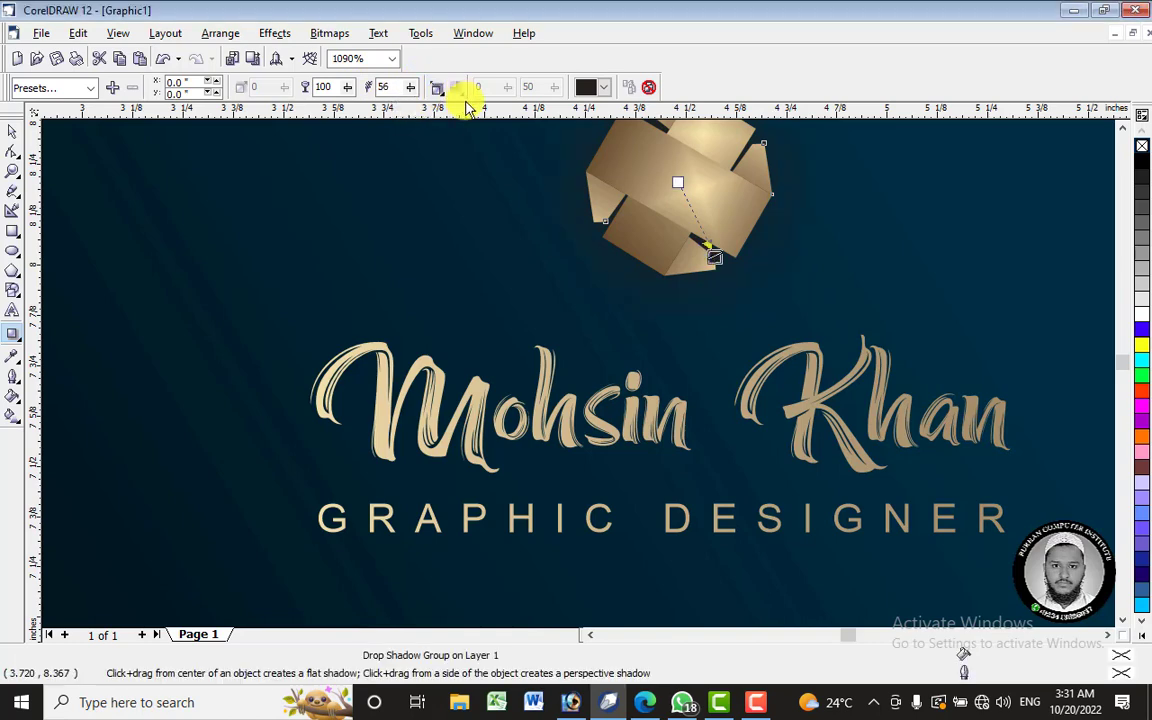
pyautogui.scroll(-3, 571, 167)
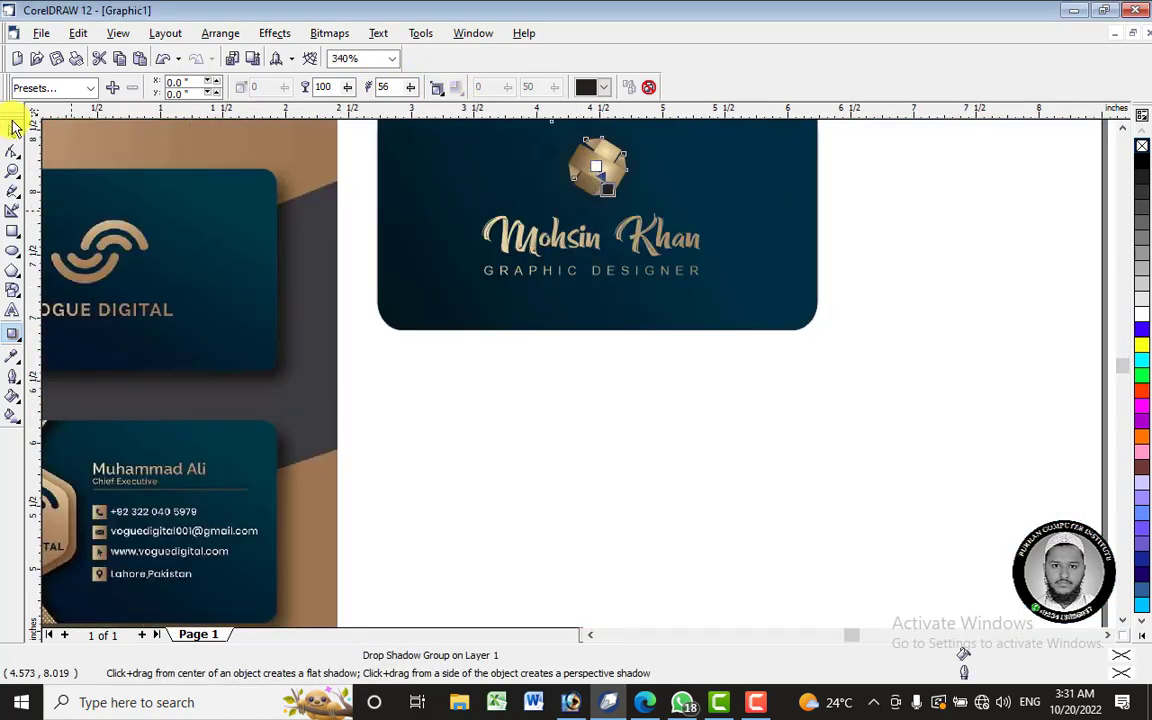
# - Group the finished card's objects and place a duplicate card below the original
pyautogui.click(13, 128)
pyautogui.click(694, 509)
pyautogui.scroll(-3, 771, 213)
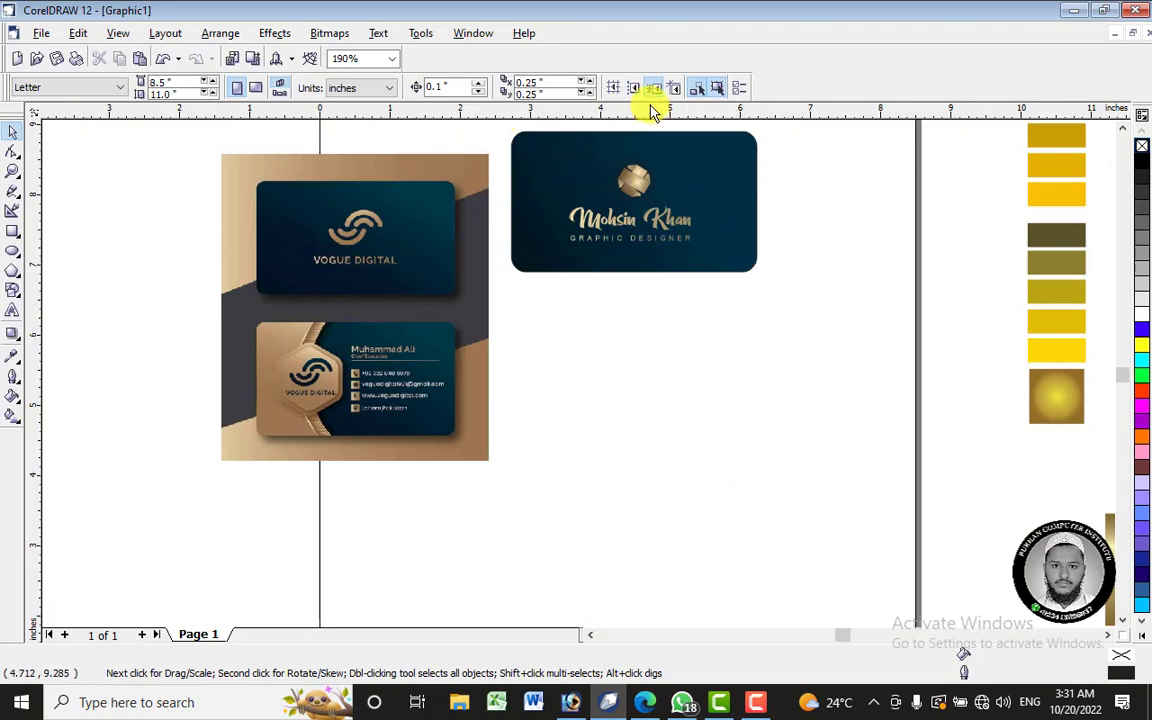
pyautogui.moveTo(830, 325); pyautogui.dragTo(483, 162)
pyautogui.rightClick(660, 240)
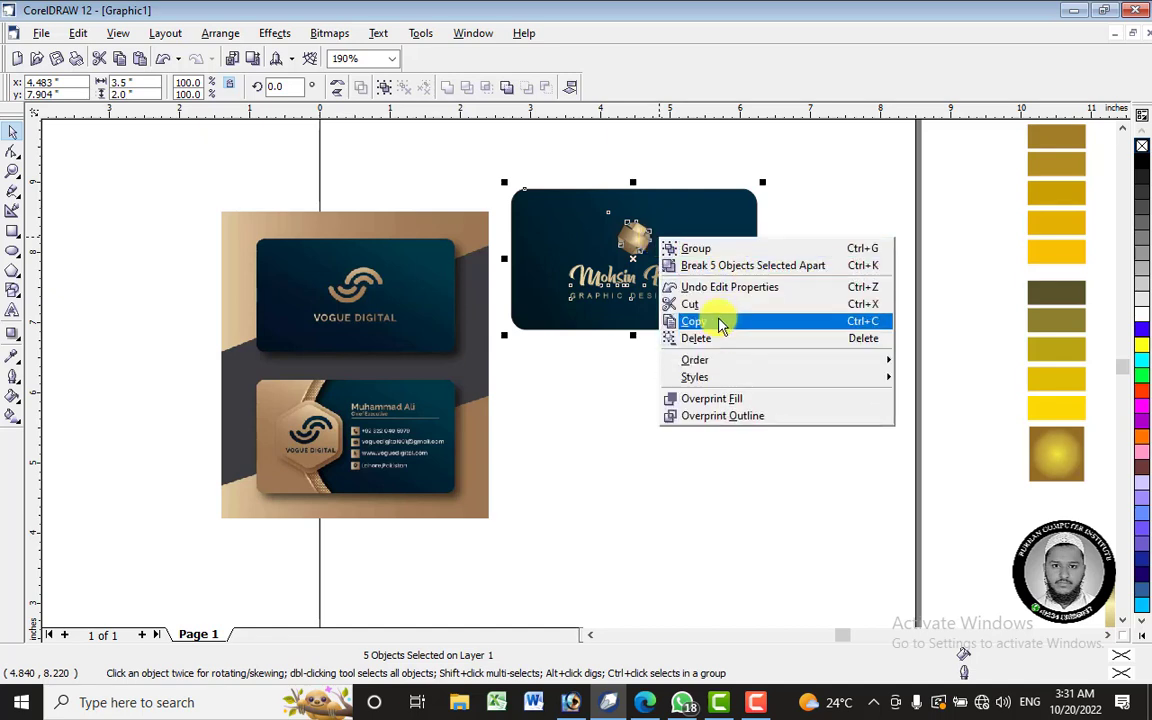
pyautogui.press('Escape')
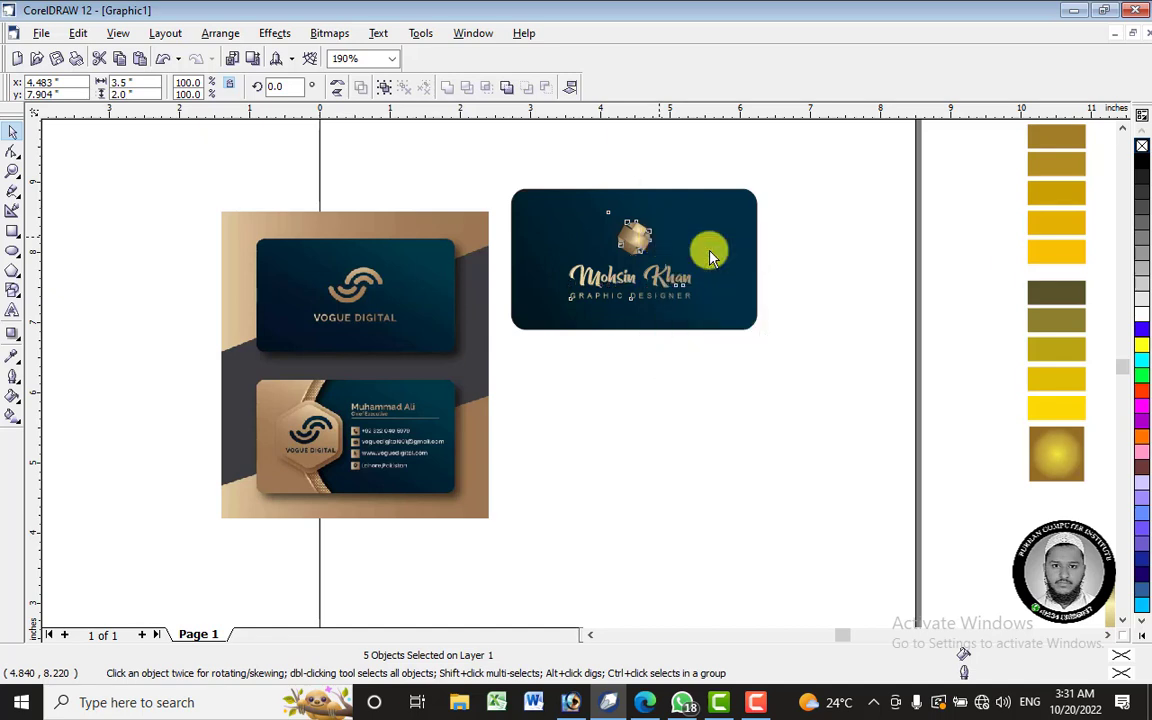
pyautogui.press('Escape')
pyautogui.moveTo(675, 285); pyautogui.dragTo(784, 422)
# - Ungroup the duplicate card and move its logo and text off the card
pyautogui.rightClick(782, 425)
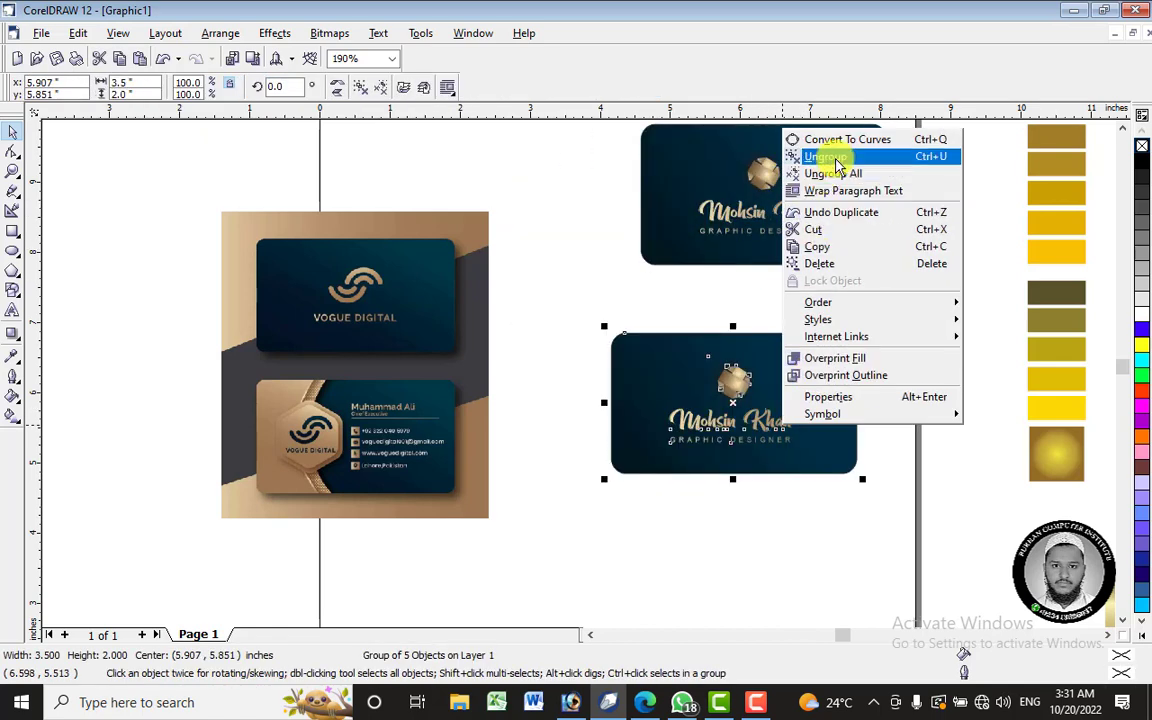
pyautogui.click(818, 158)
pyautogui.click(600, 480)
pyautogui.moveTo(591, 386); pyautogui.dragTo(818, 452)
pyautogui.click(756, 501)
pyautogui.moveTo(658, 371)
pyautogui.mouseDown()
pyautogui.moveTo(740, 405)
pyautogui.moveTo(643, 366)
pyautogui.moveTo(658, 372)
pyautogui.mouseUp()
pyautogui.click(644, 533)
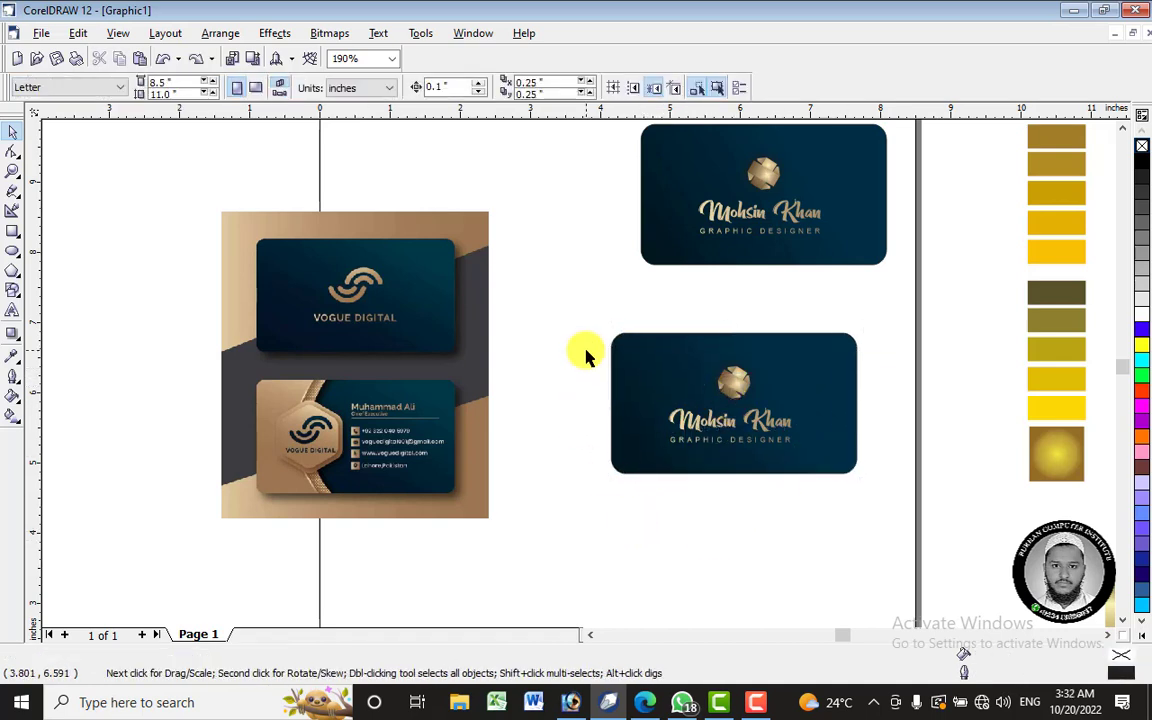
pyautogui.moveTo(582, 347); pyautogui.dragTo(856, 490)
pyautogui.moveTo(732, 401); pyautogui.dragTo(566, 214)
# - Test narrowing the blank rectangle, undo it back to 3.5 inches, and reselect it
pyautogui.click(741, 420)
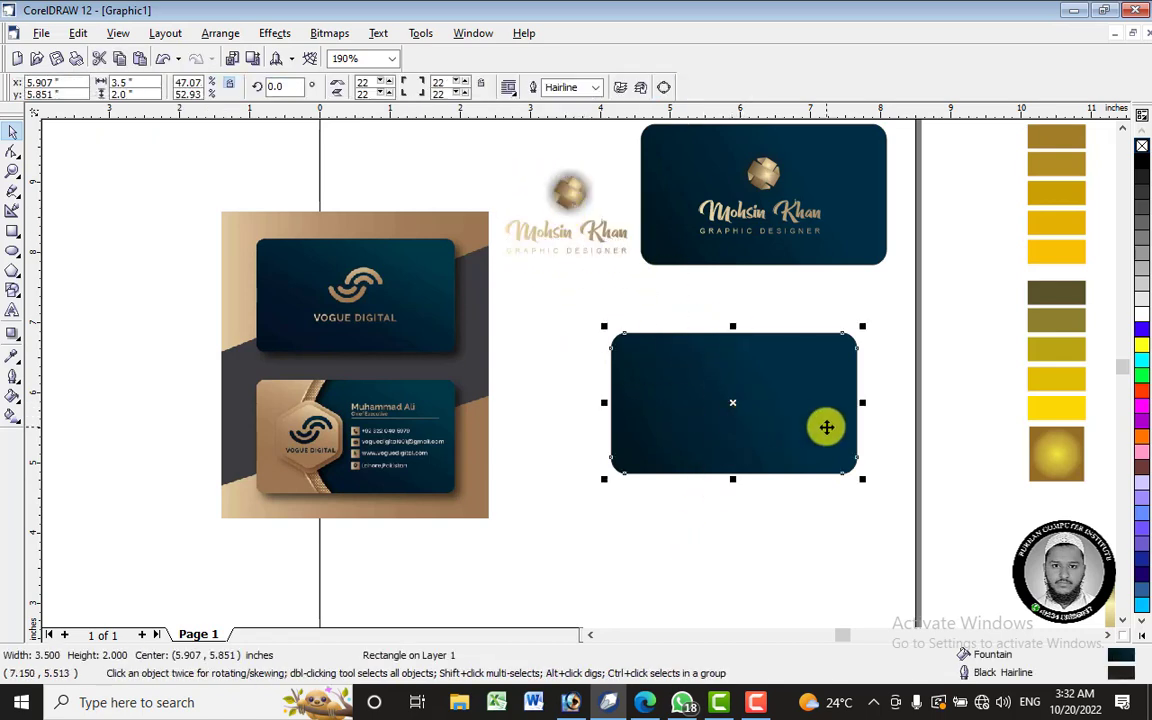
pyautogui.moveTo(863, 401); pyautogui.dragTo(718, 401)
pyautogui.hotkey('ctrl', 'z')
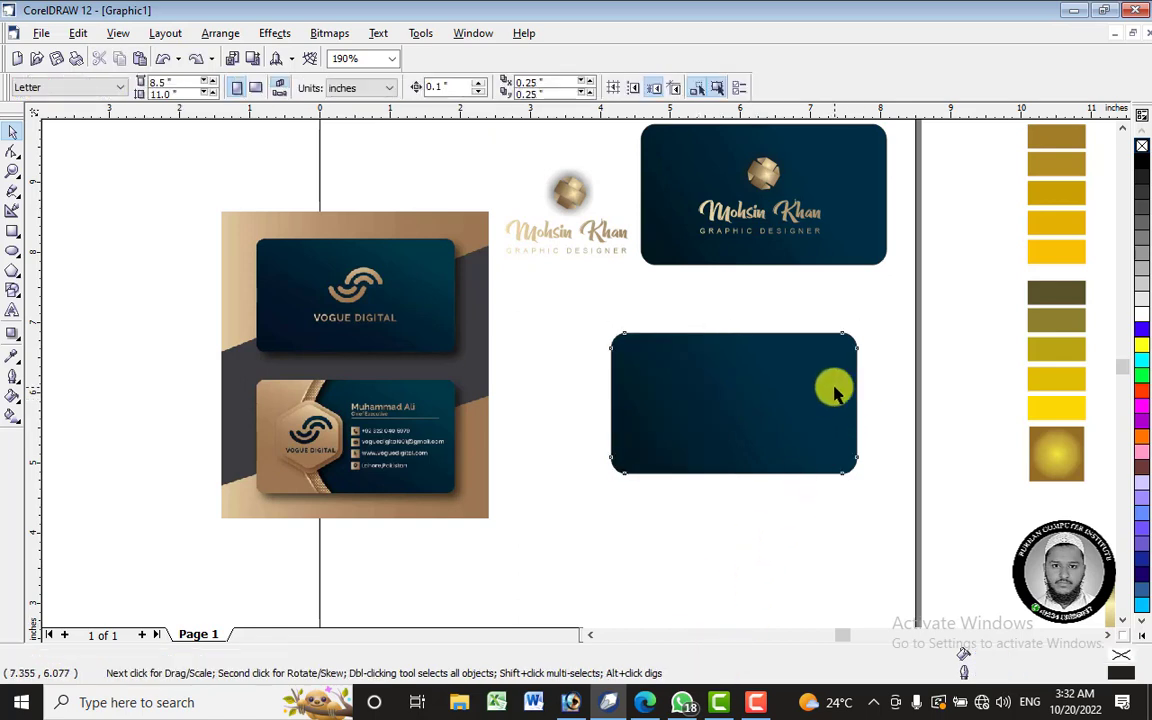
pyautogui.click(834, 391)
pyautogui.moveTo(864, 402); pyautogui.dragTo(714, 402)
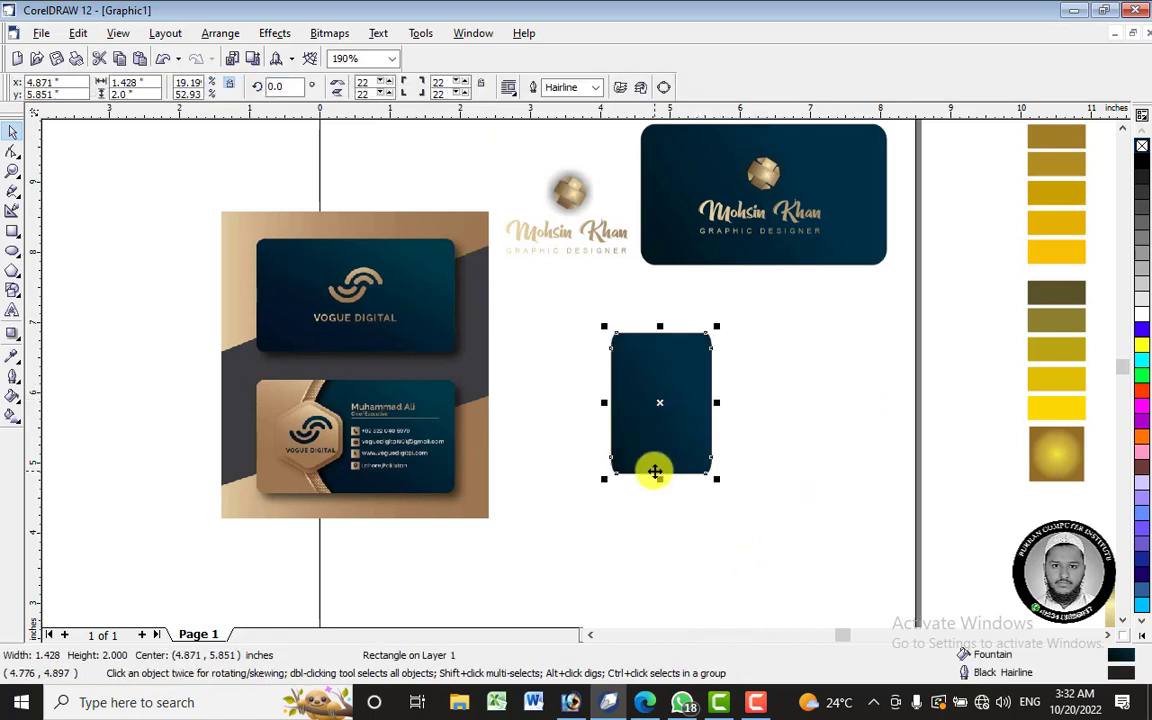
pyautogui.hotkey('ctrl', 'z')
pyautogui.click(779, 527)
pyautogui.click(774, 437)
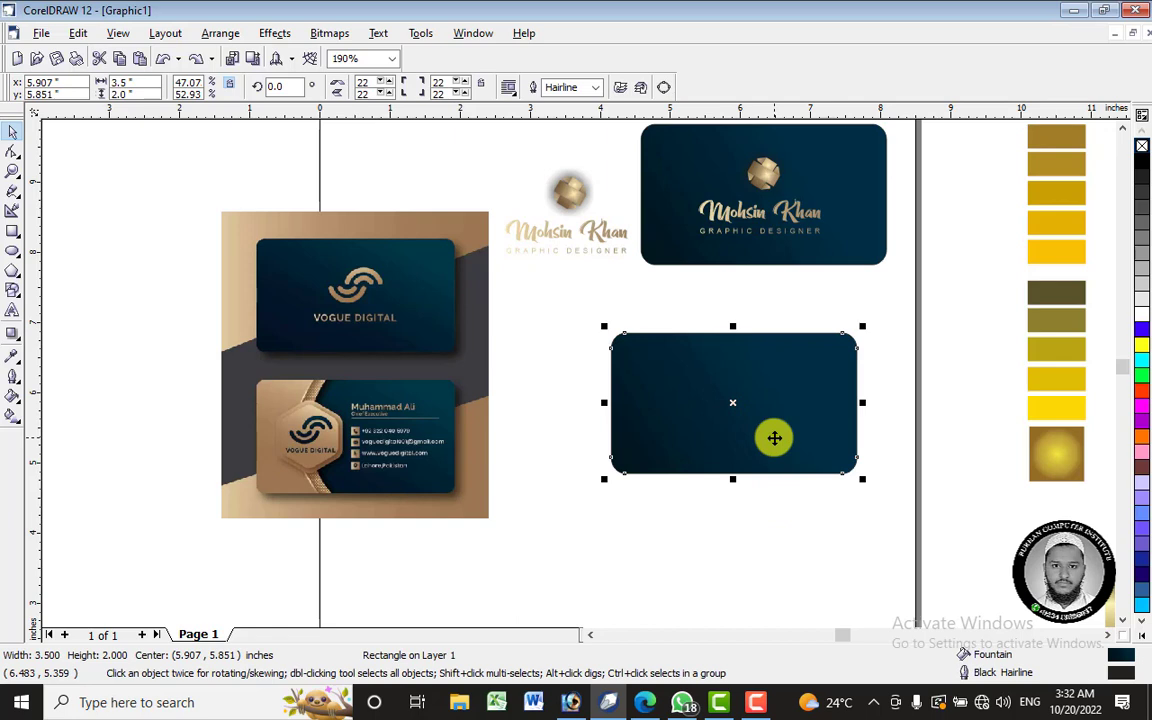
pyautogui.click(745, 538)
pyautogui.click(757, 420)
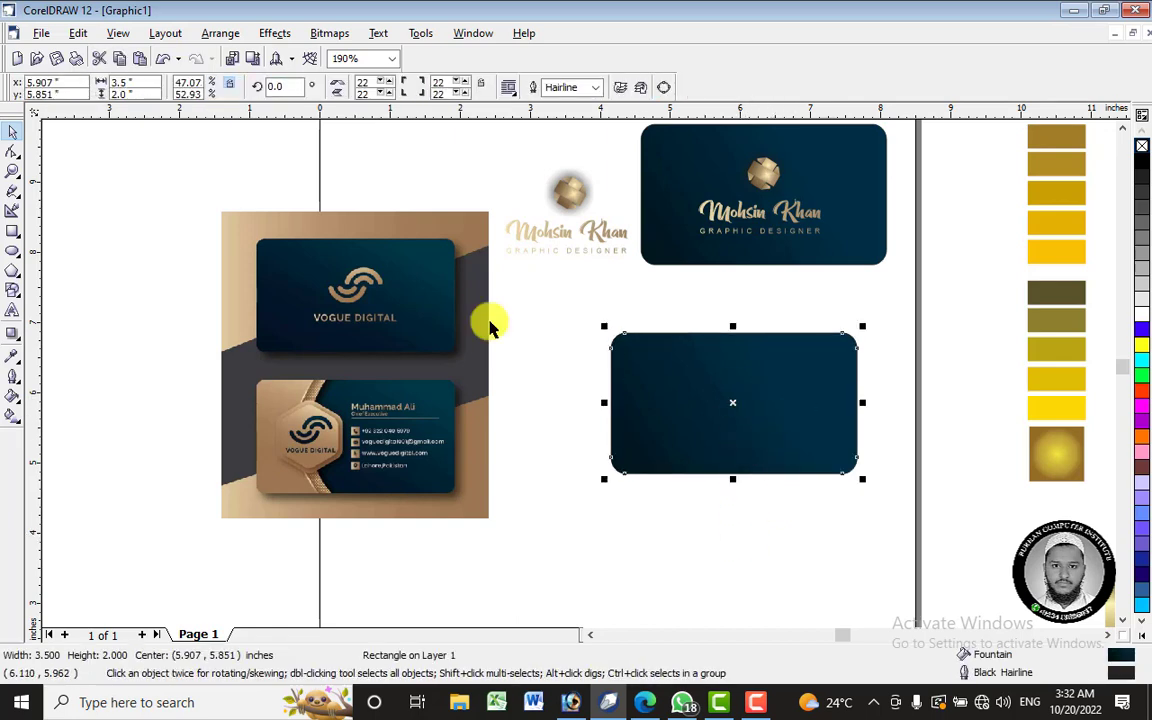
pyautogui.click(13, 151)
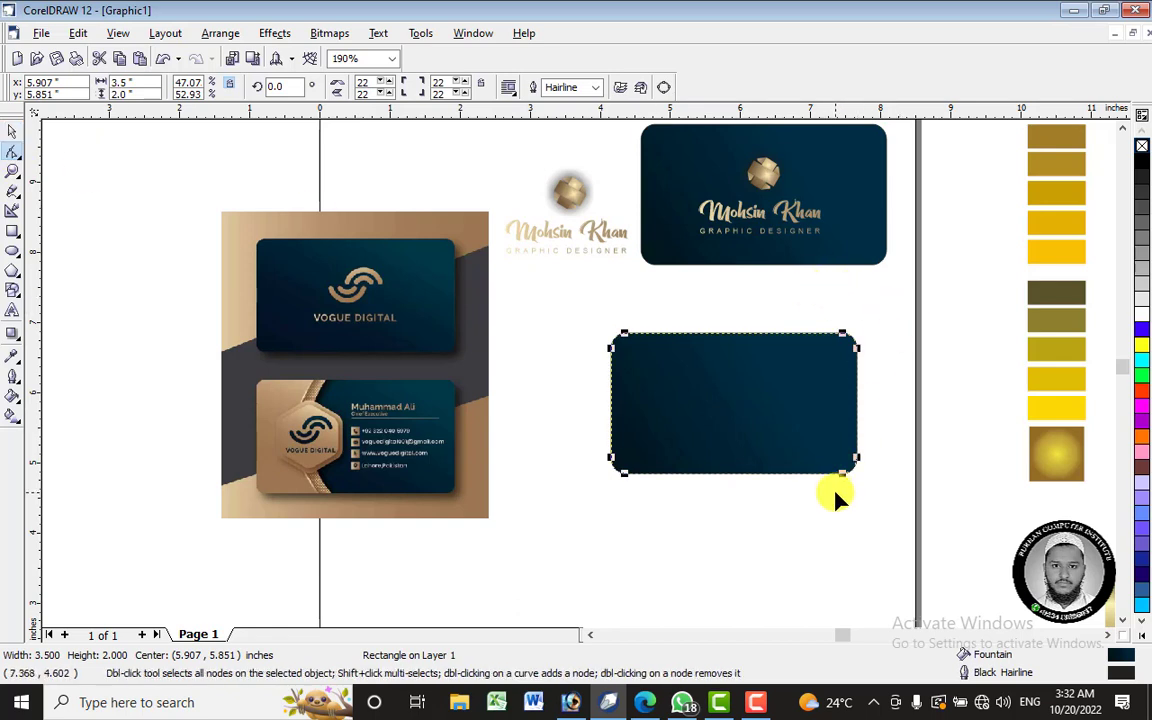
# - Convert the rounded rectangle to curves and delete two nodes on its right edge
pyautogui.rightClick(792, 366)
pyautogui.click(897, 345)
pyautogui.hotkey('ctrl', 'q')
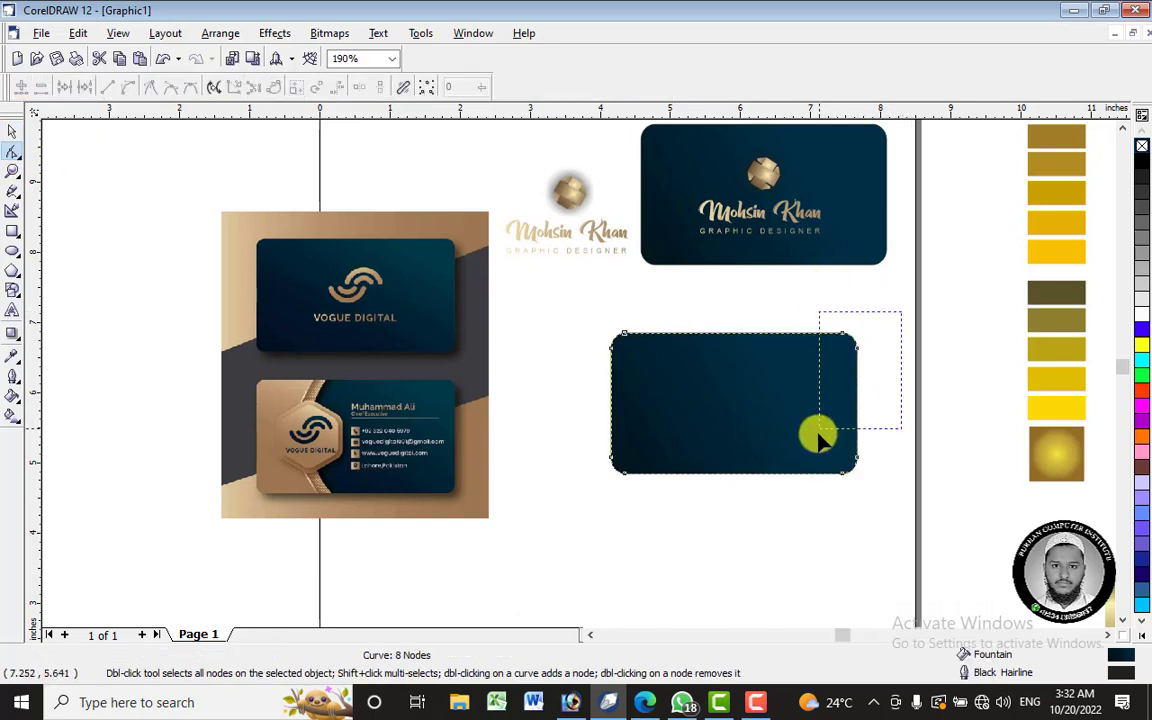
pyautogui.moveTo(848, 508); pyautogui.dragTo(849, 506)
pyautogui.rightClick(857, 355)
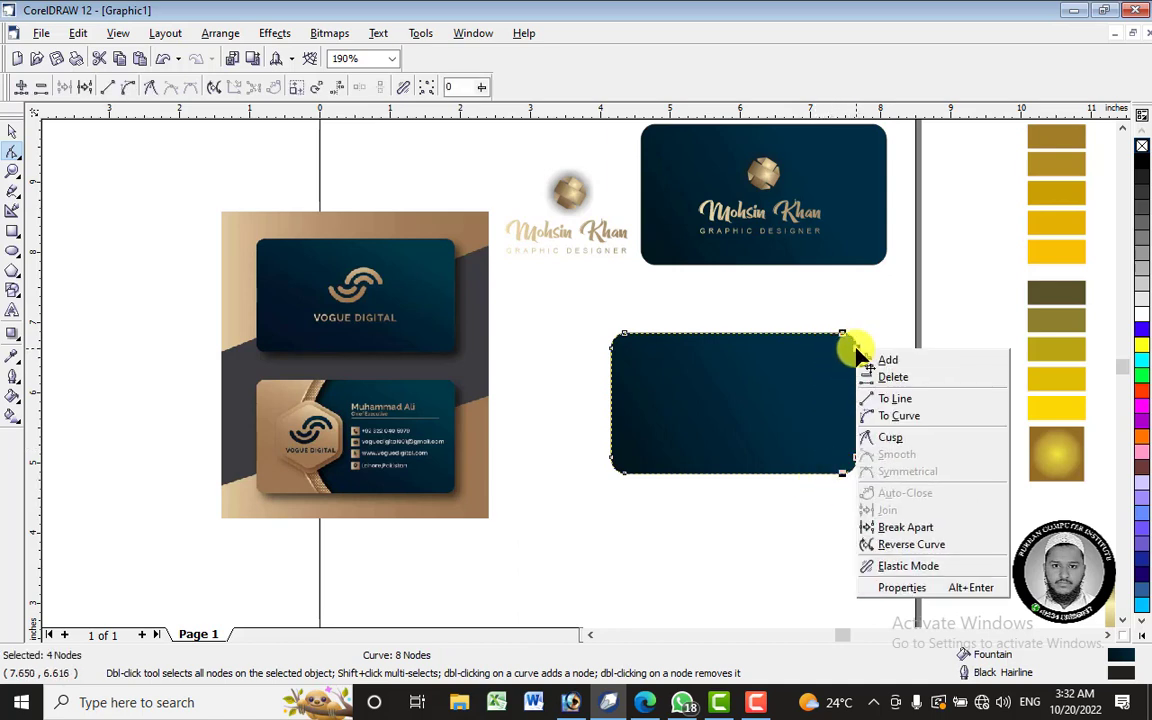
pyautogui.click(914, 382)
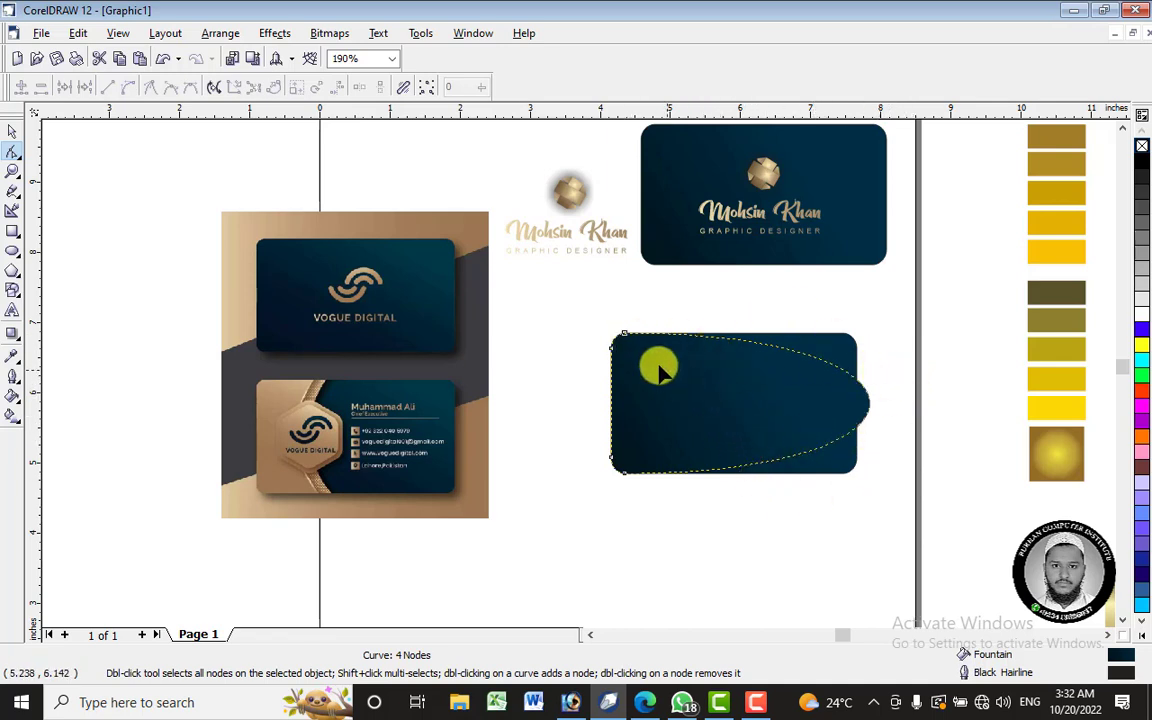
pyautogui.click(622, 334)
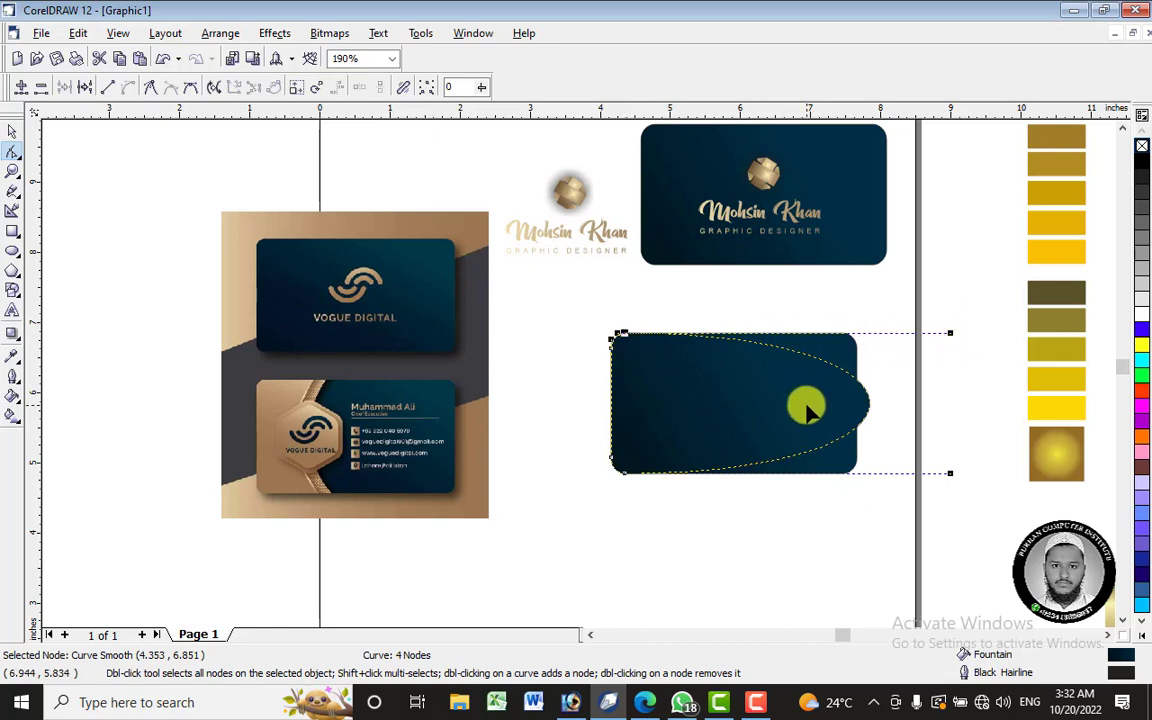
pyautogui.hotkey('ctrl', 'z')
pyautogui.click(870, 358)
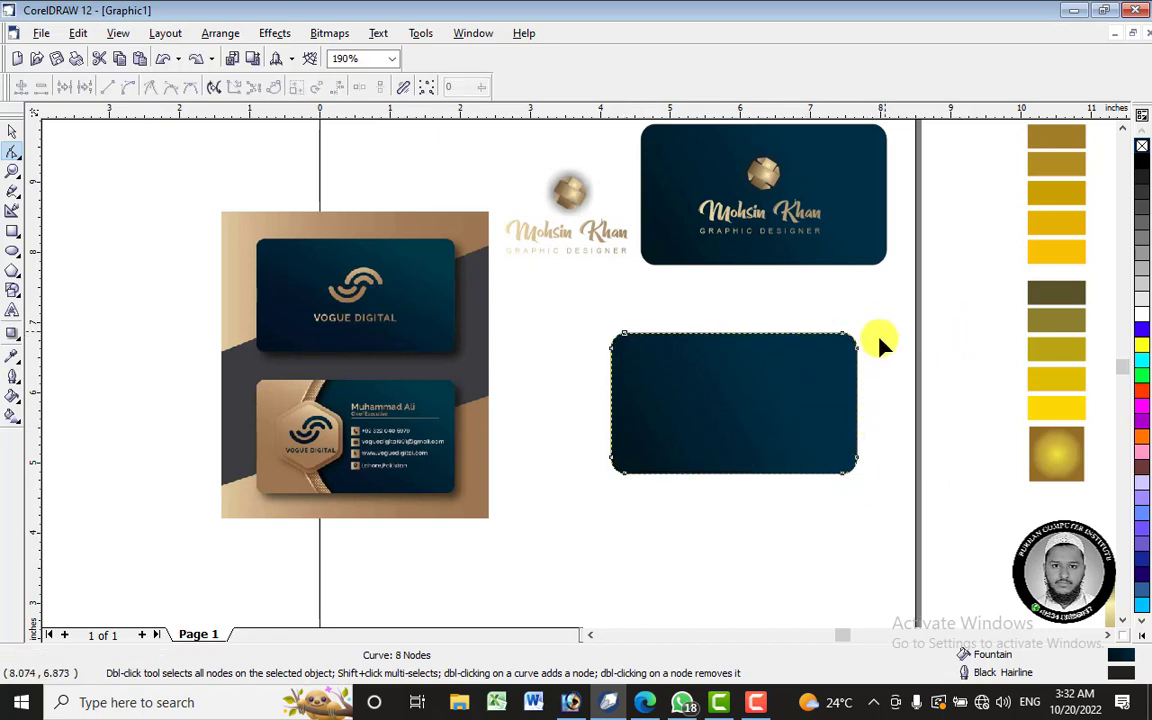
pyautogui.click(857, 452)
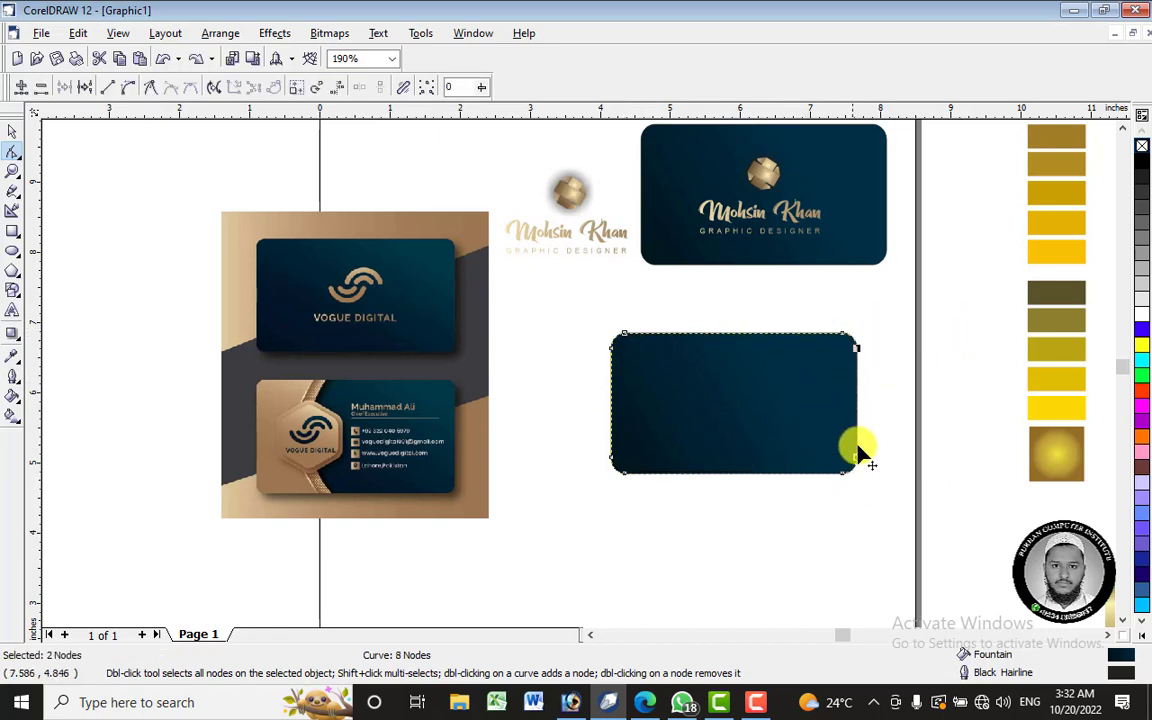
pyautogui.rightClick(857, 352)
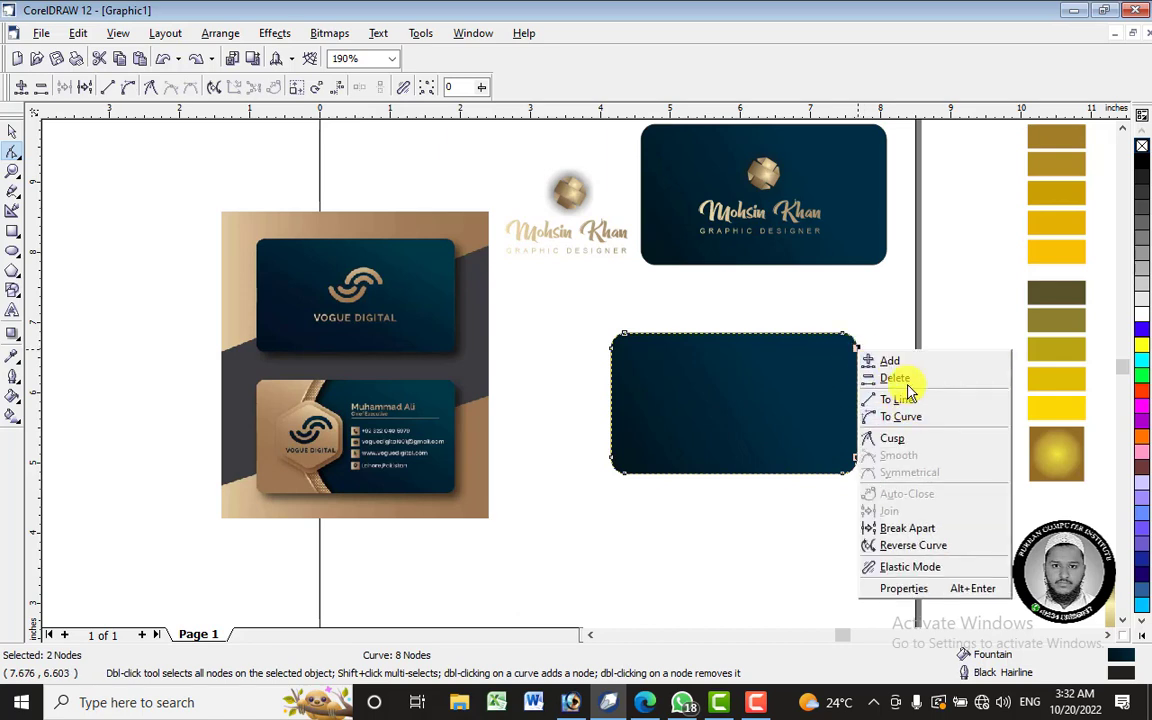
pyautogui.click(895, 378)
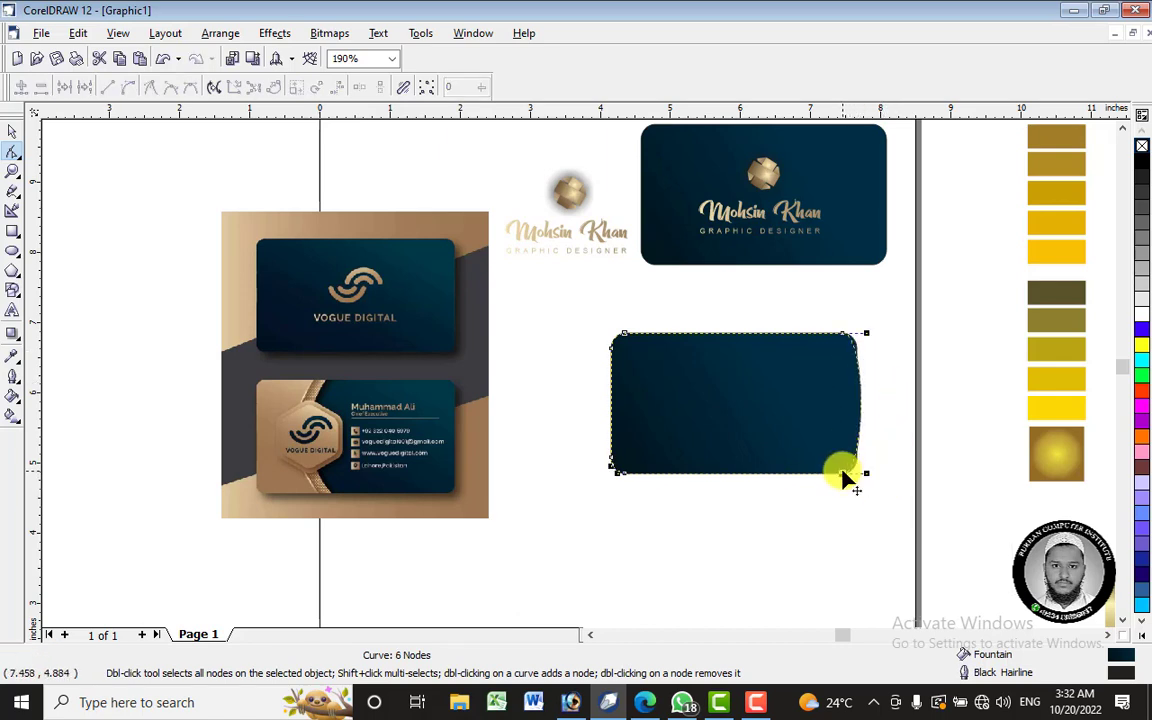
# - Try bending the right edge into a curve, then straighten it back to a line
pyautogui.click(847, 476)
pyautogui.rightClick(847, 476)
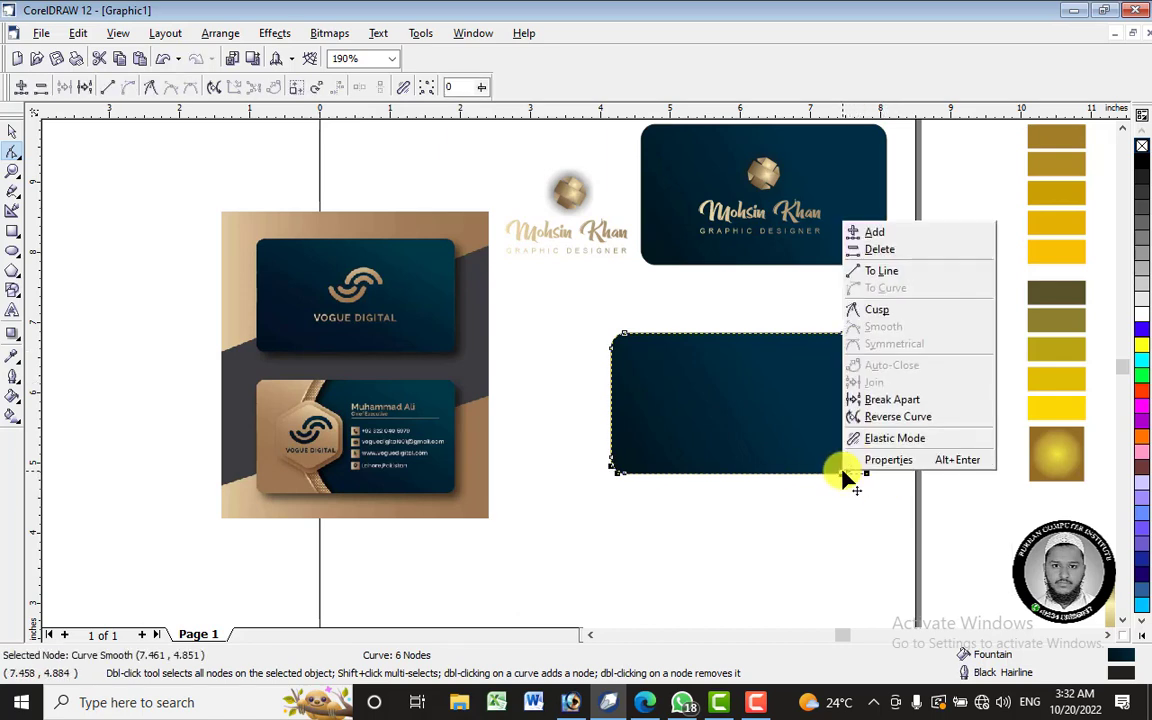
pyautogui.click(880, 311)
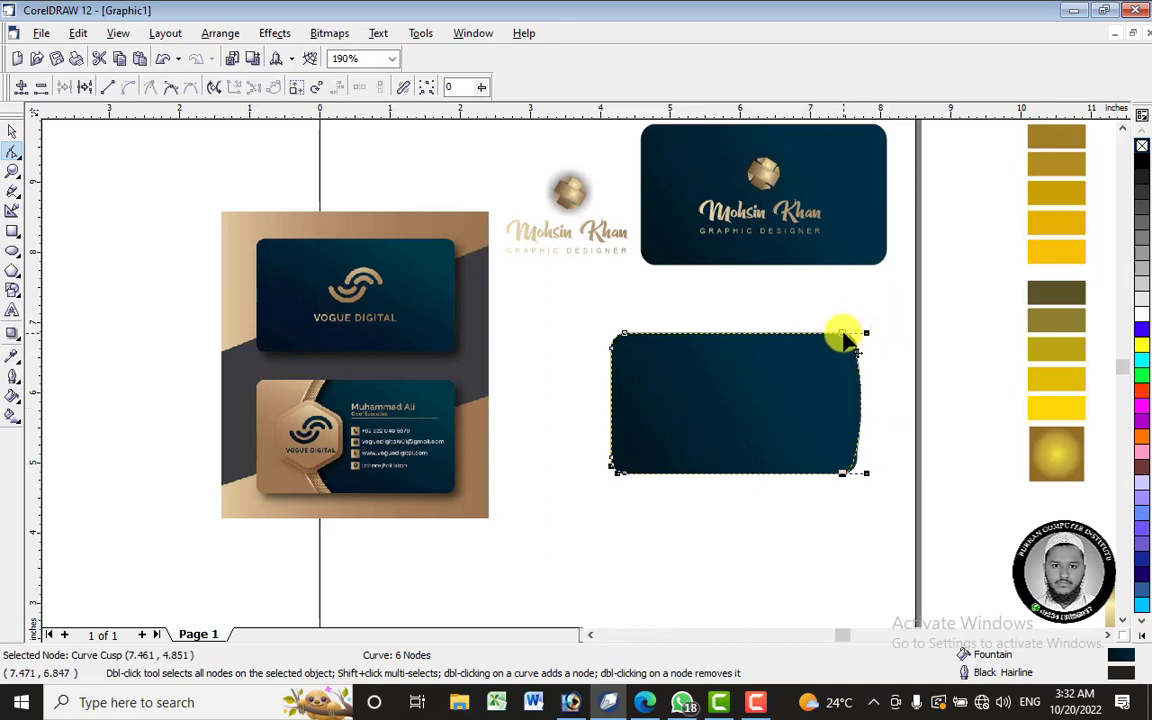
pyautogui.rightClick(845, 337)
pyautogui.click(899, 397)
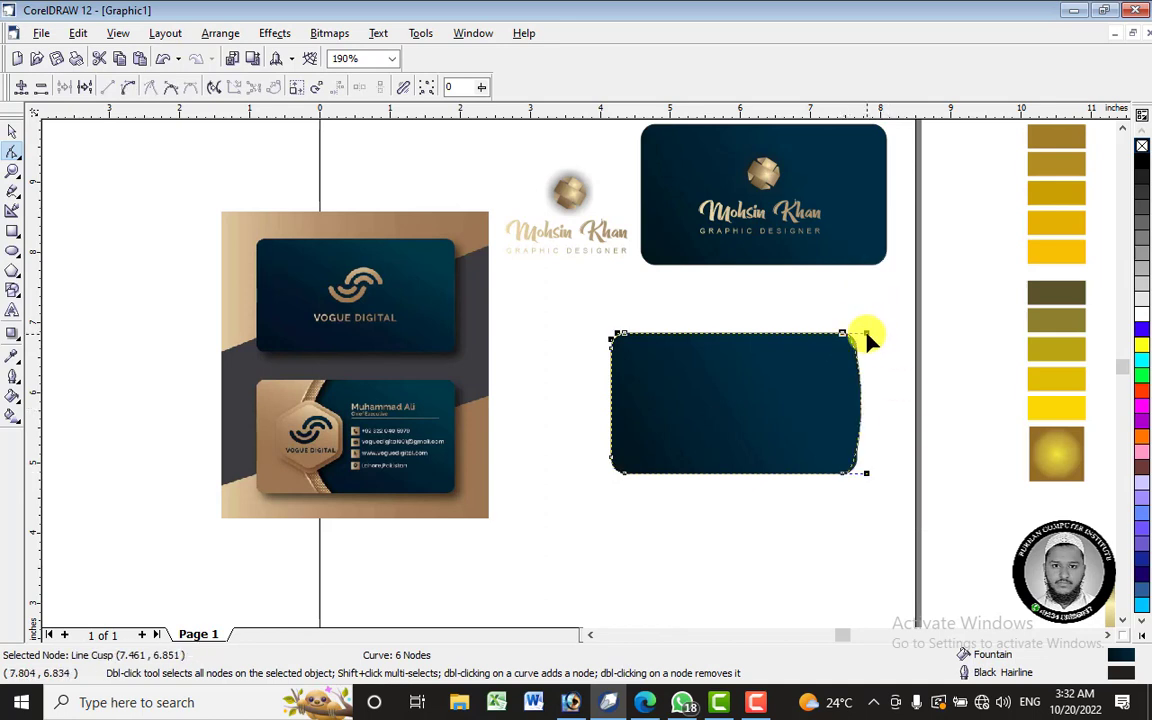
pyautogui.moveTo(867, 338); pyautogui.dragTo(843, 386)
pyautogui.moveTo(869, 478); pyautogui.dragTo(818, 443)
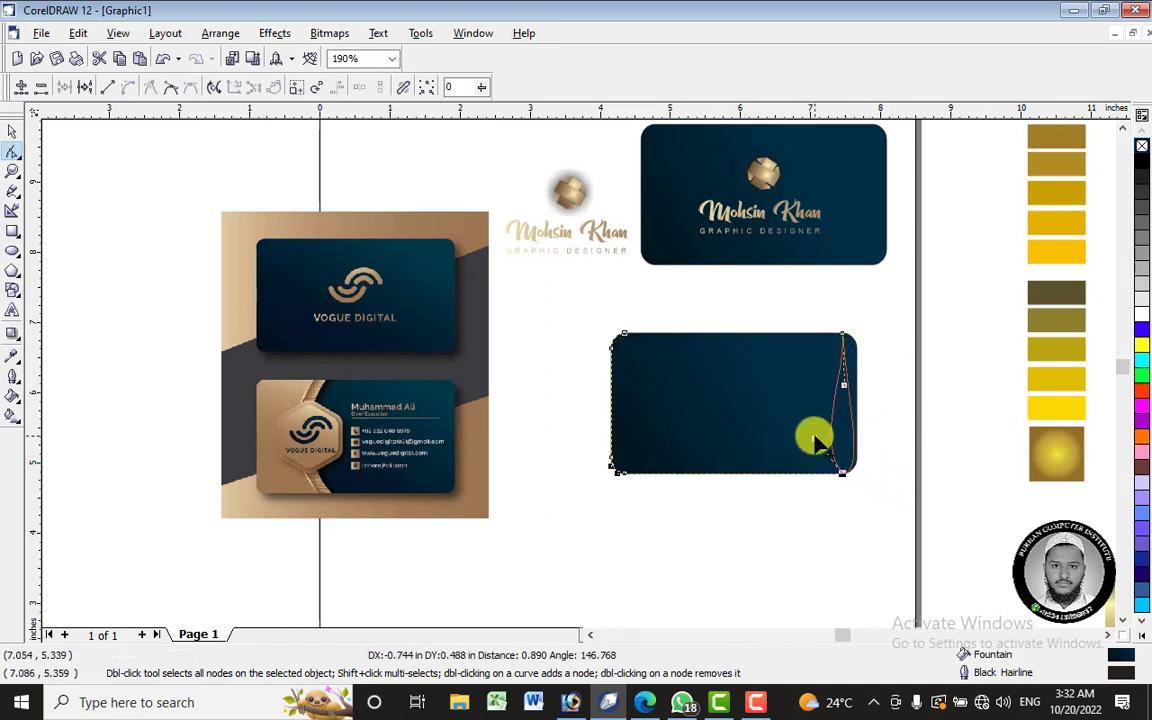
pyautogui.click(841, 392)
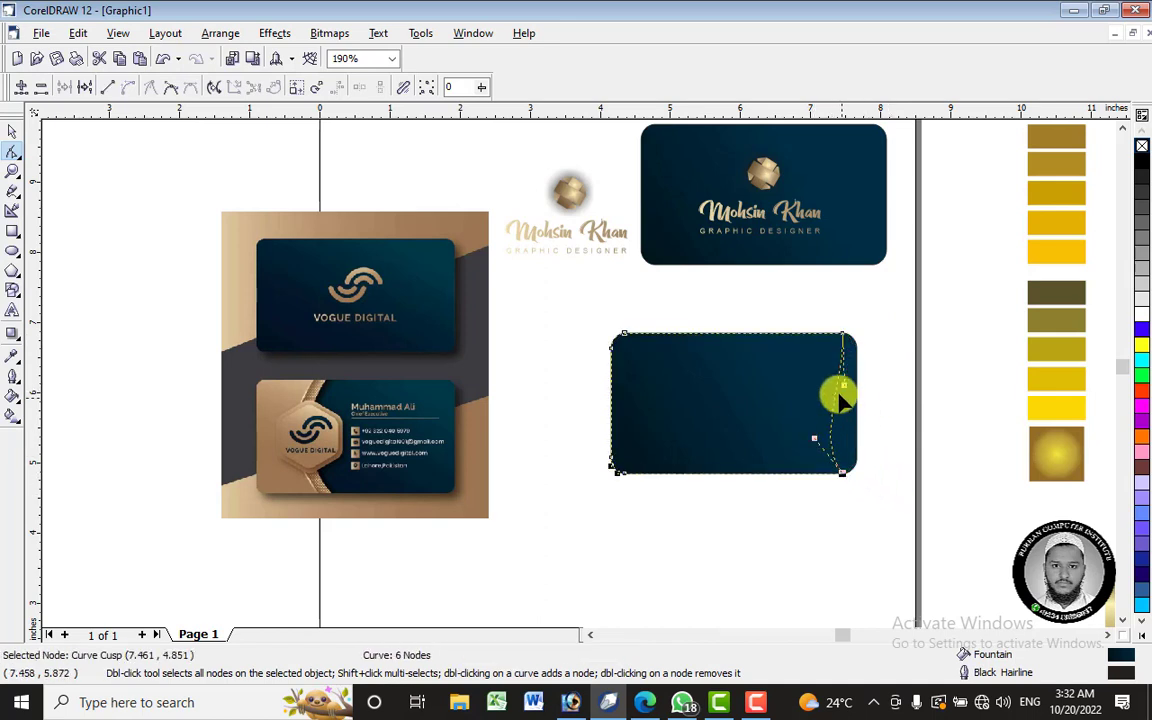
pyautogui.rightClick(843, 481)
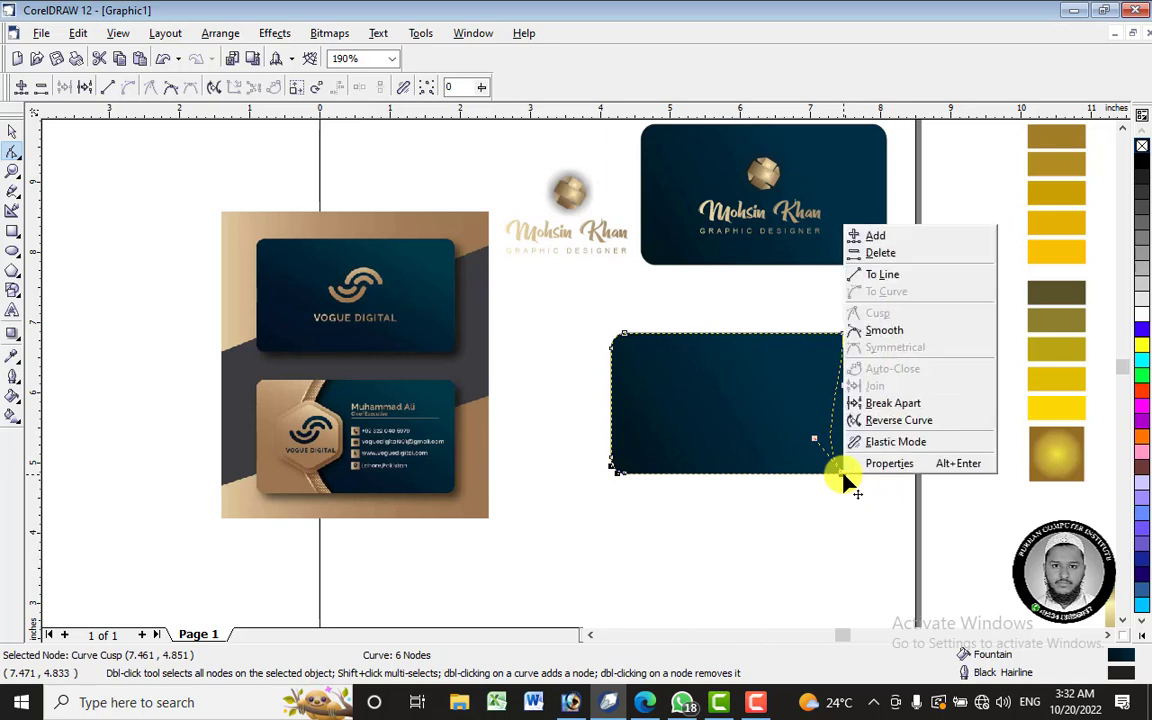
pyautogui.click(892, 276)
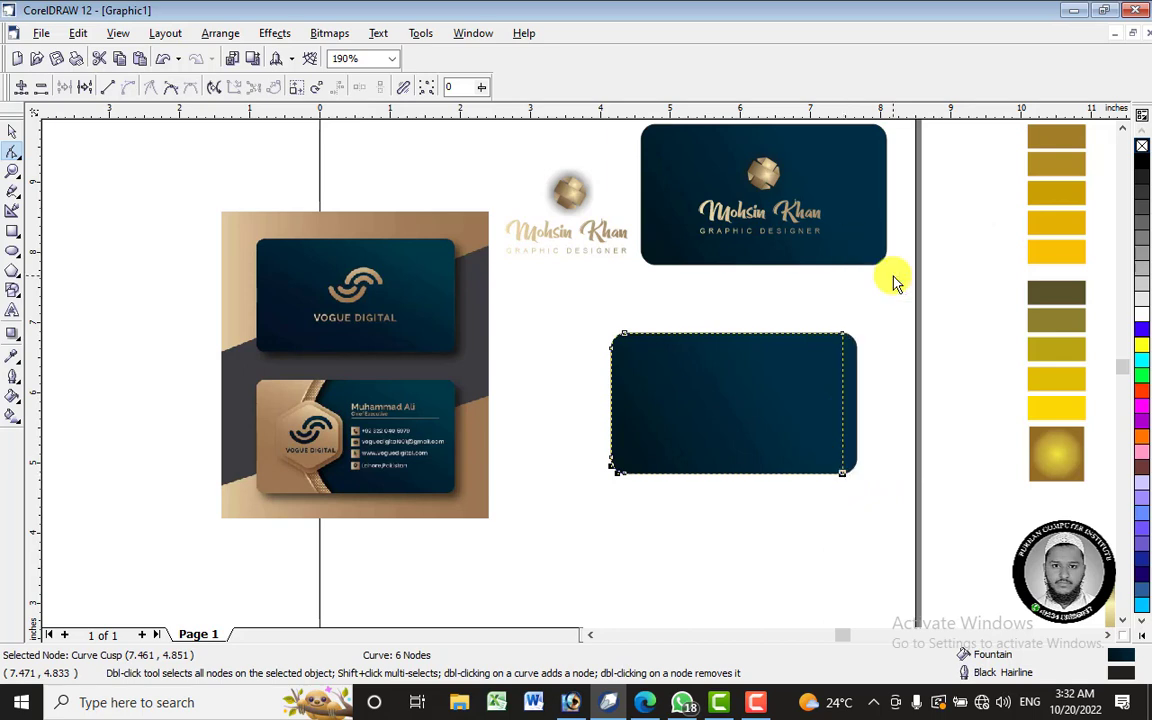
pyautogui.rightClick(843, 340)
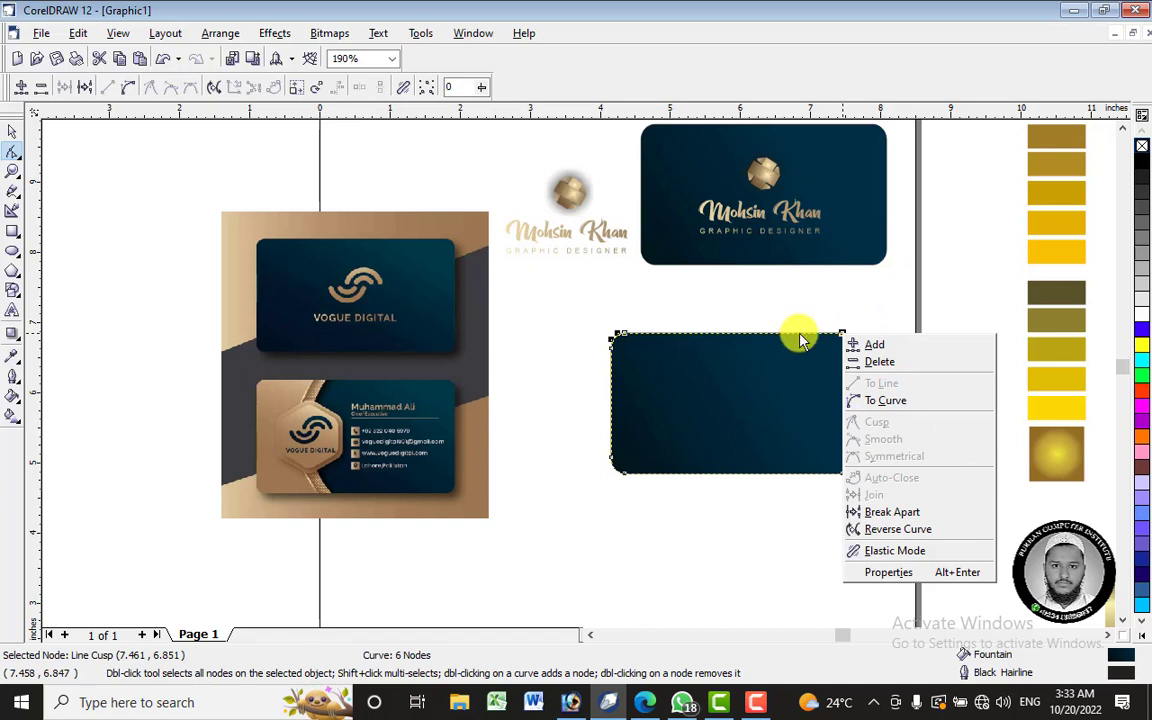
pyautogui.click(800, 340)
# - Move both right corners left to about 1.34 inches and bow that edge into a leftward arc
pyautogui.moveTo(844, 338); pyautogui.dragTo(689, 334)
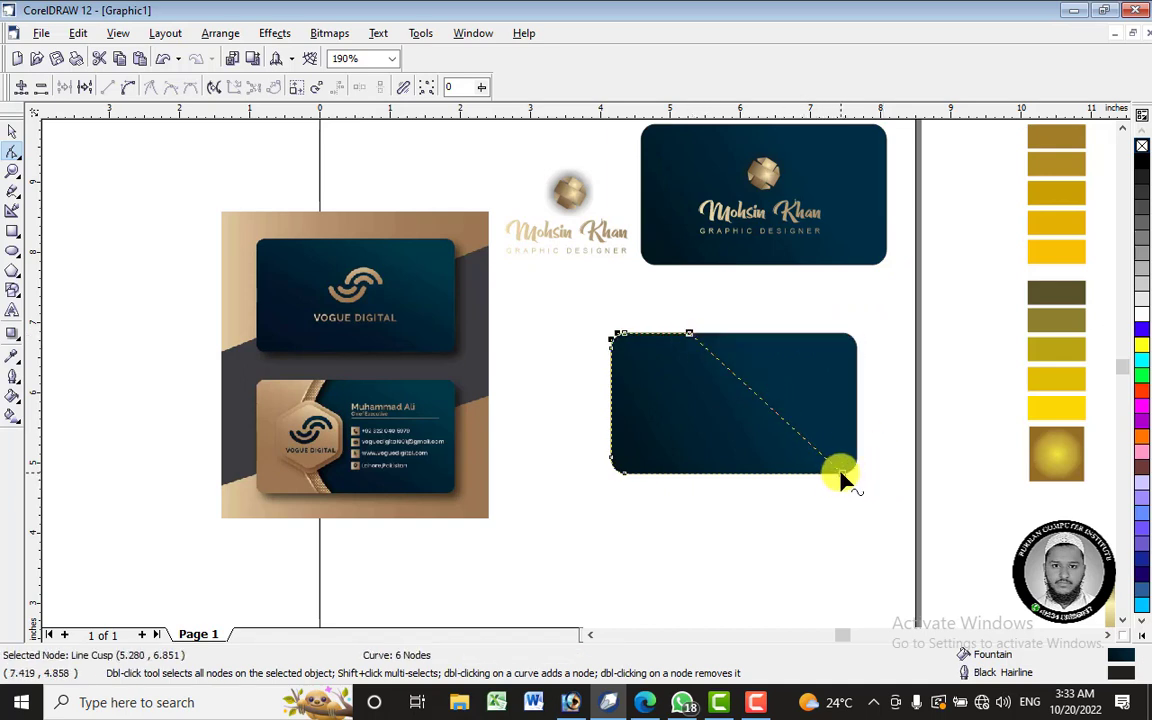
pyautogui.moveTo(841, 474); pyautogui.dragTo(689, 472)
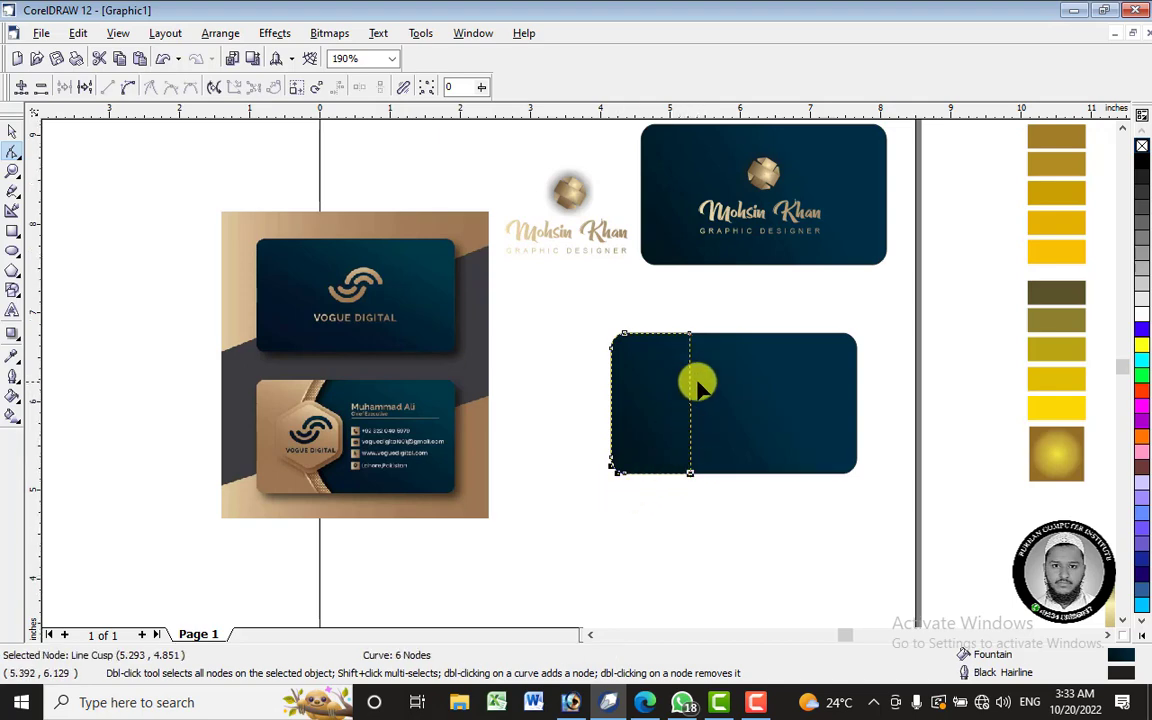
pyautogui.scroll(2, 693, 382)
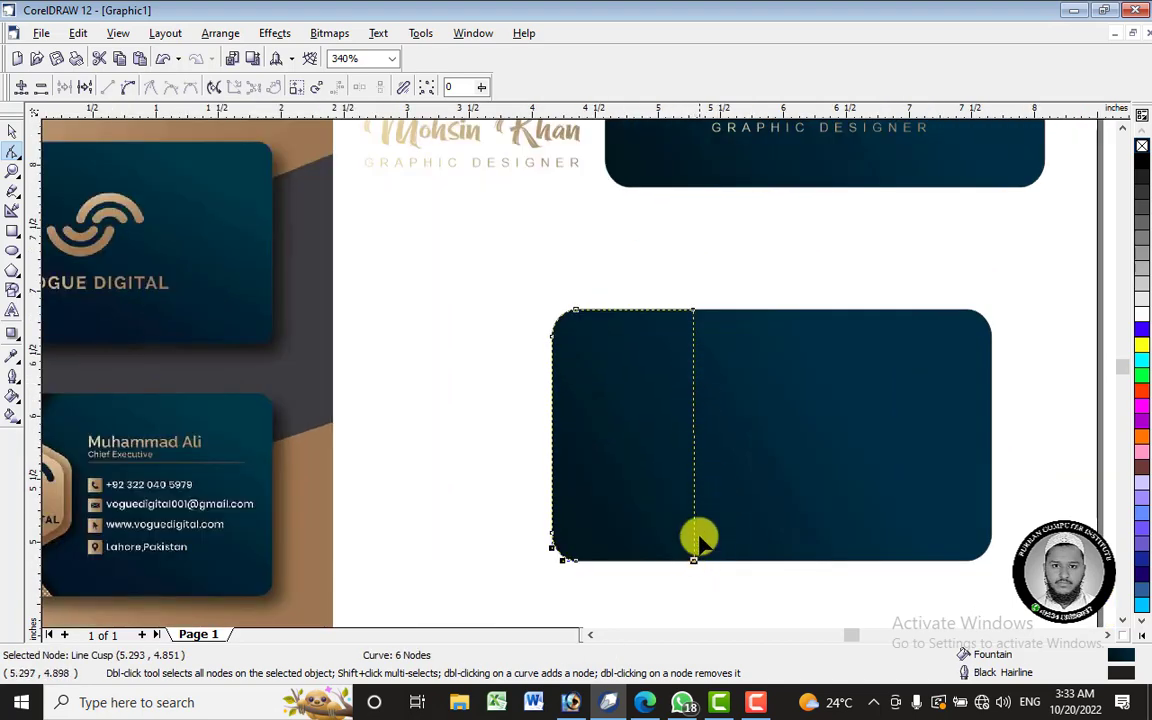
pyautogui.rightClick(694, 438)
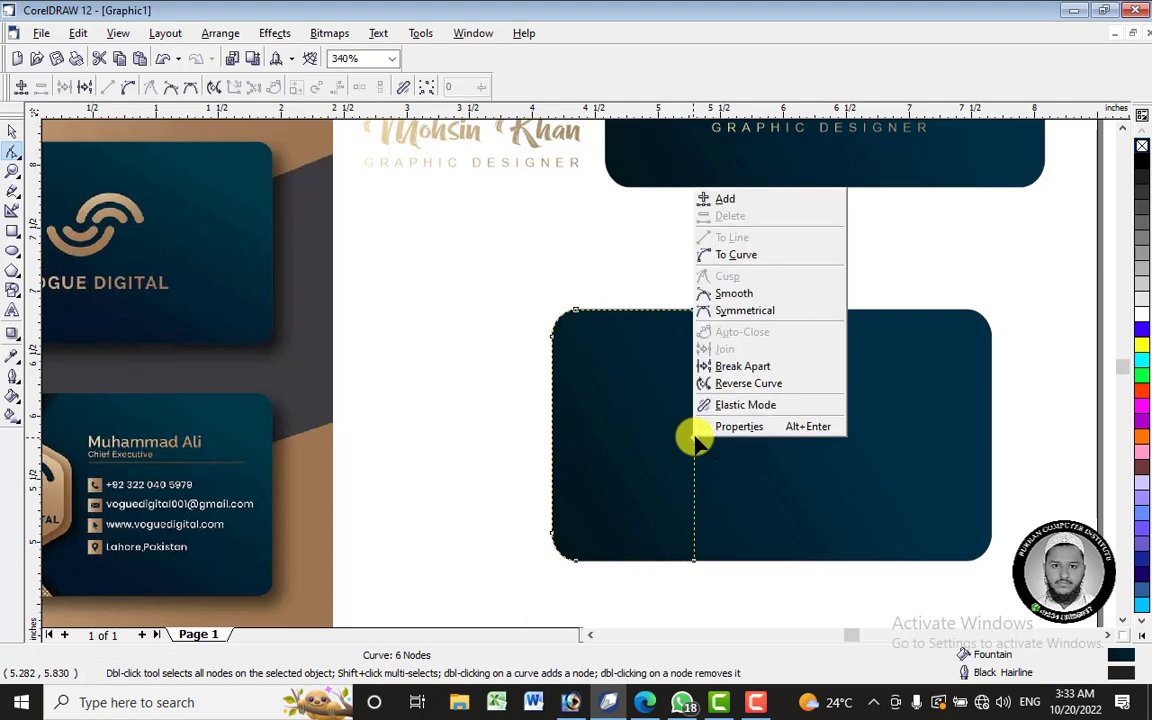
pyautogui.click(746, 256)
pyautogui.scroll(-1, 786, 333)
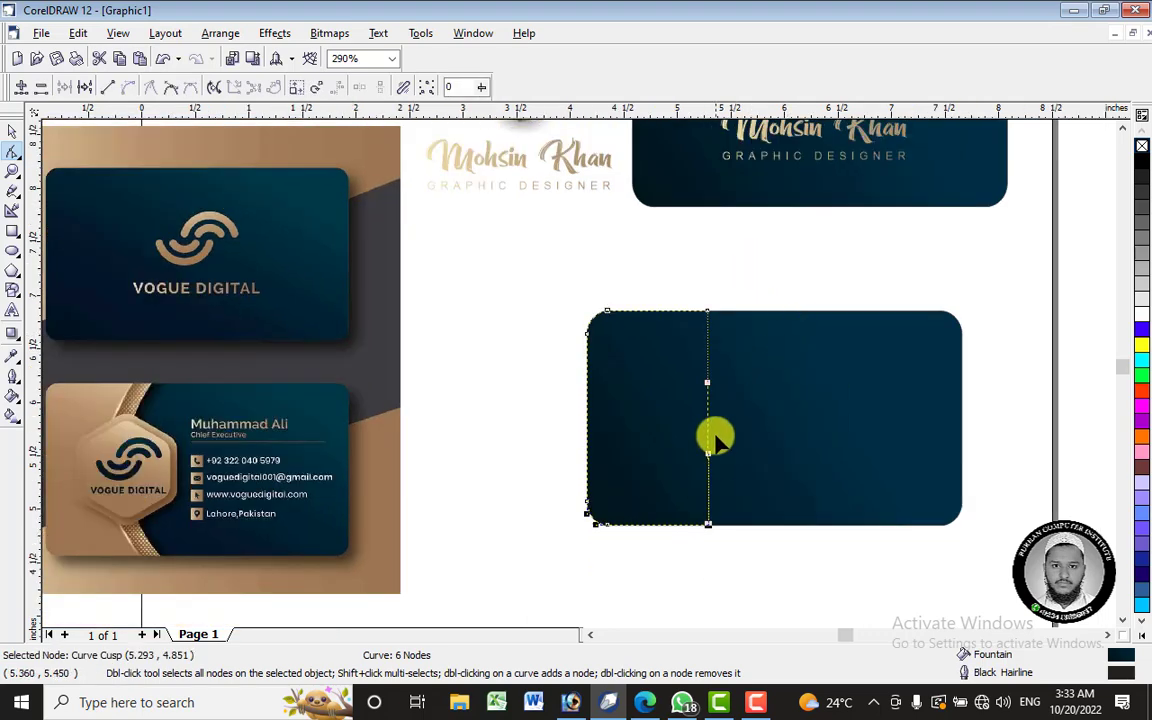
pyautogui.moveTo(708, 425); pyautogui.dragTo(676, 445)
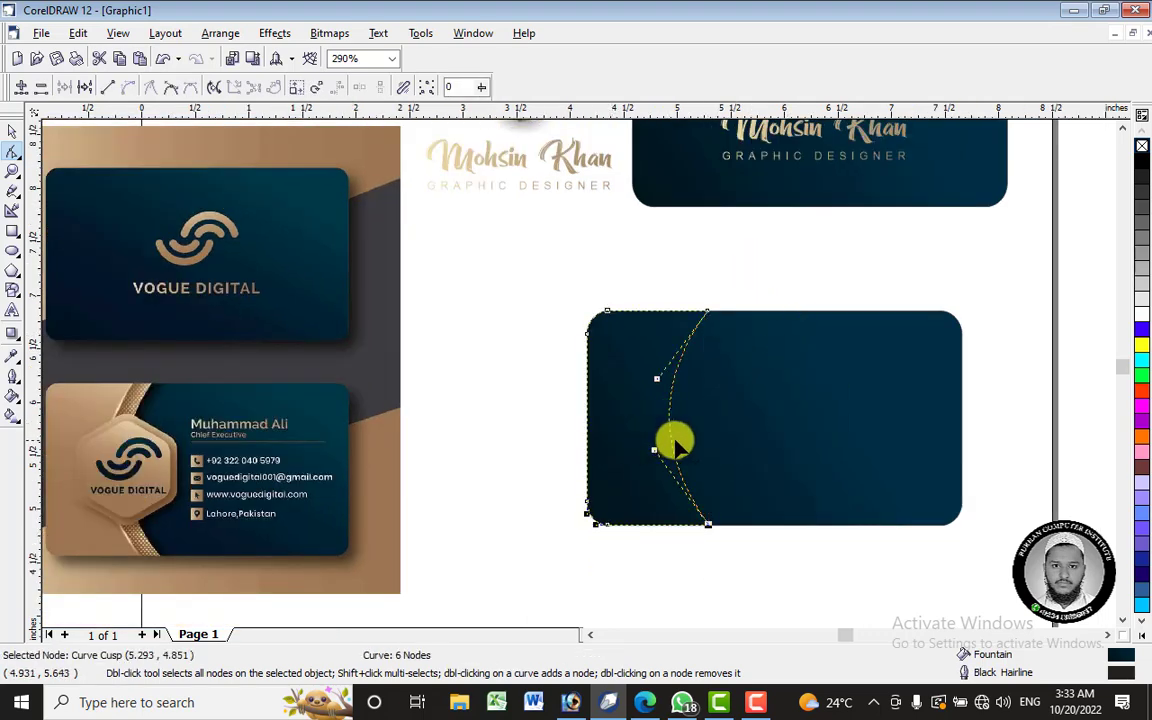
pyautogui.click(707, 313)
pyautogui.moveTo(713, 316); pyautogui.dragTo(715, 311)
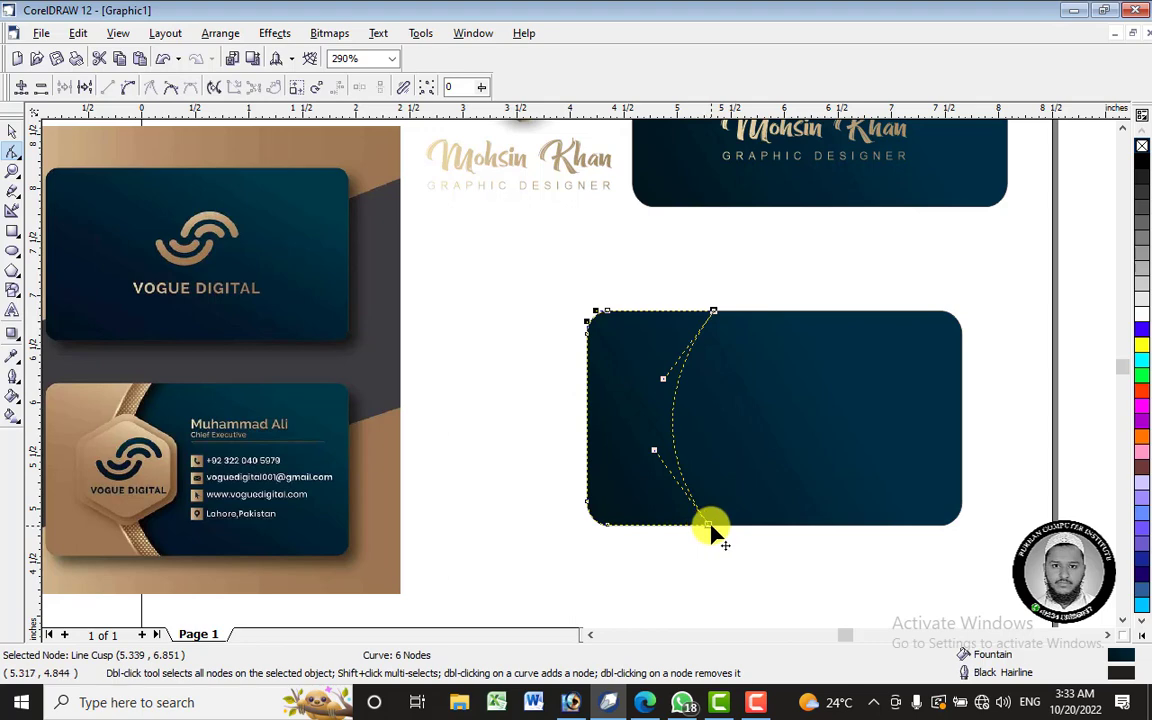
pyautogui.moveTo(709, 524); pyautogui.dragTo(729, 525)
pyautogui.moveTo(713, 311); pyautogui.dragTo(730, 315)
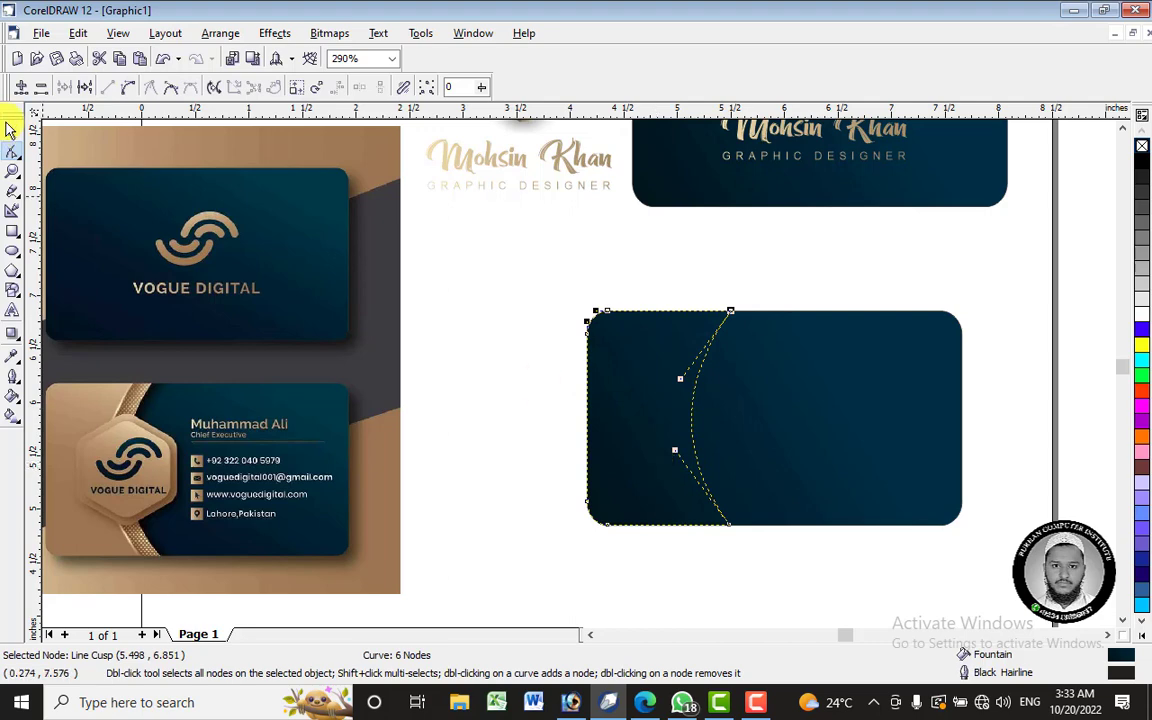
# - Select the reshaped 6-node panel as a whole object
pyautogui.click(10, 128)
pyautogui.click(622, 342)
pyautogui.click(622, 342)
pyautogui.click(585, 252)
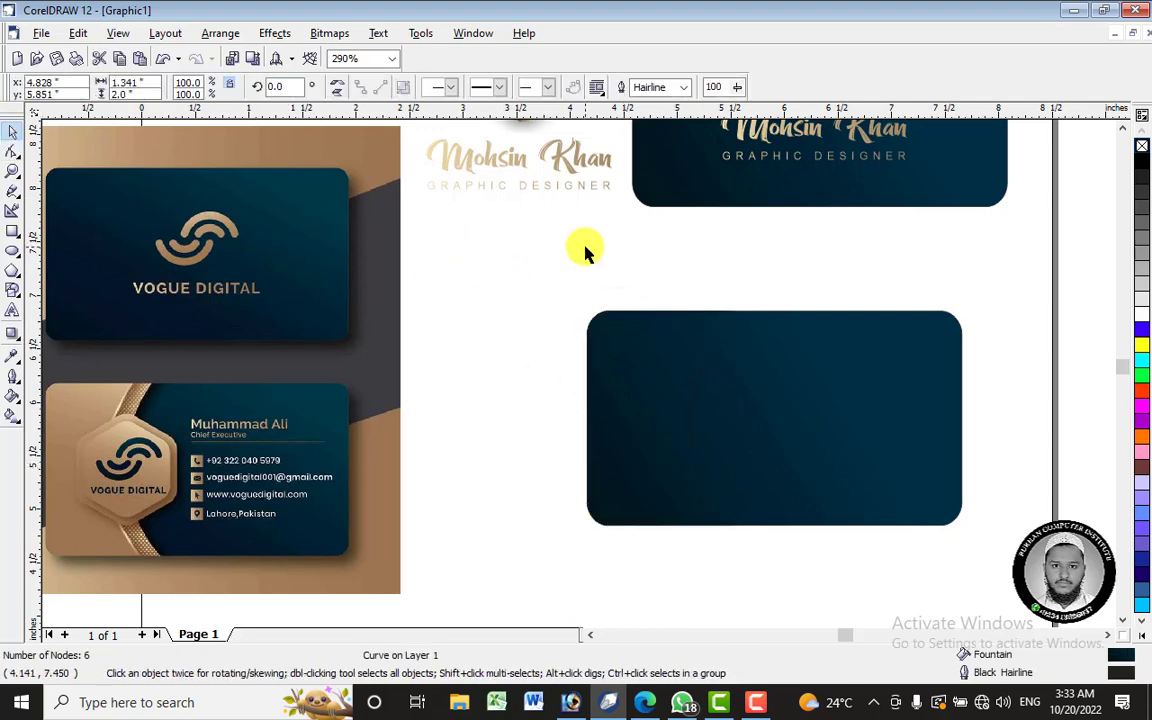
# - Copy the gold gradient fill from another object onto the curved left panel
pyautogui.click(658, 352)
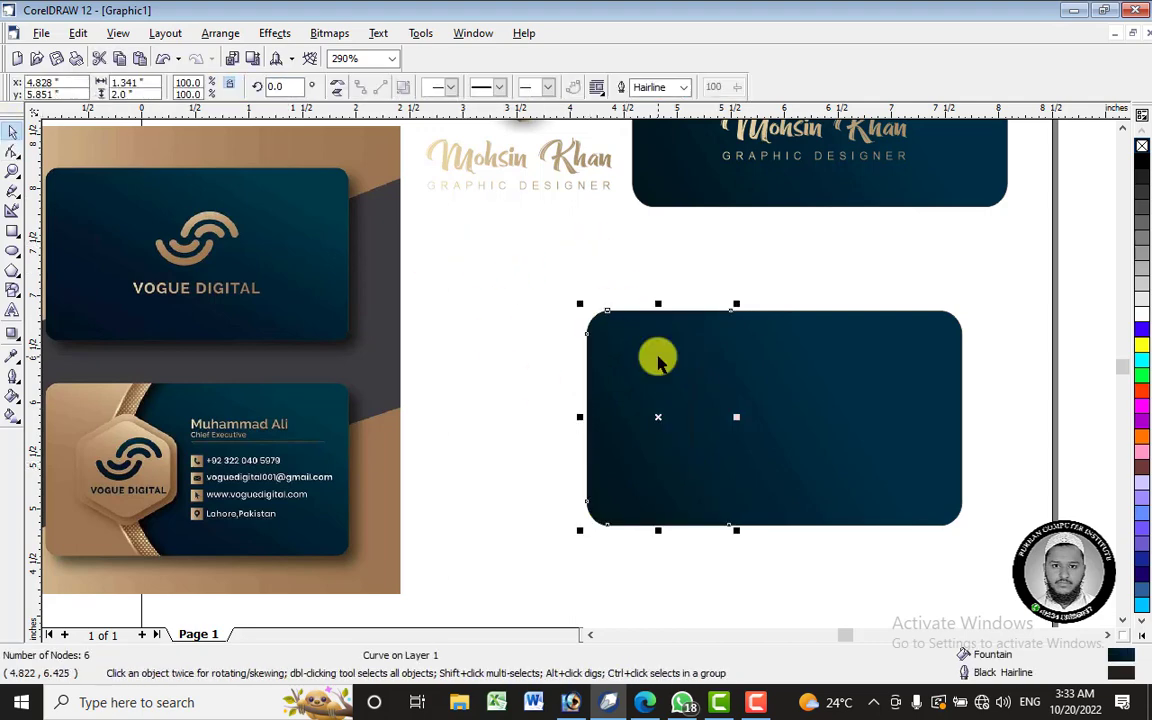
pyautogui.click(14, 363)
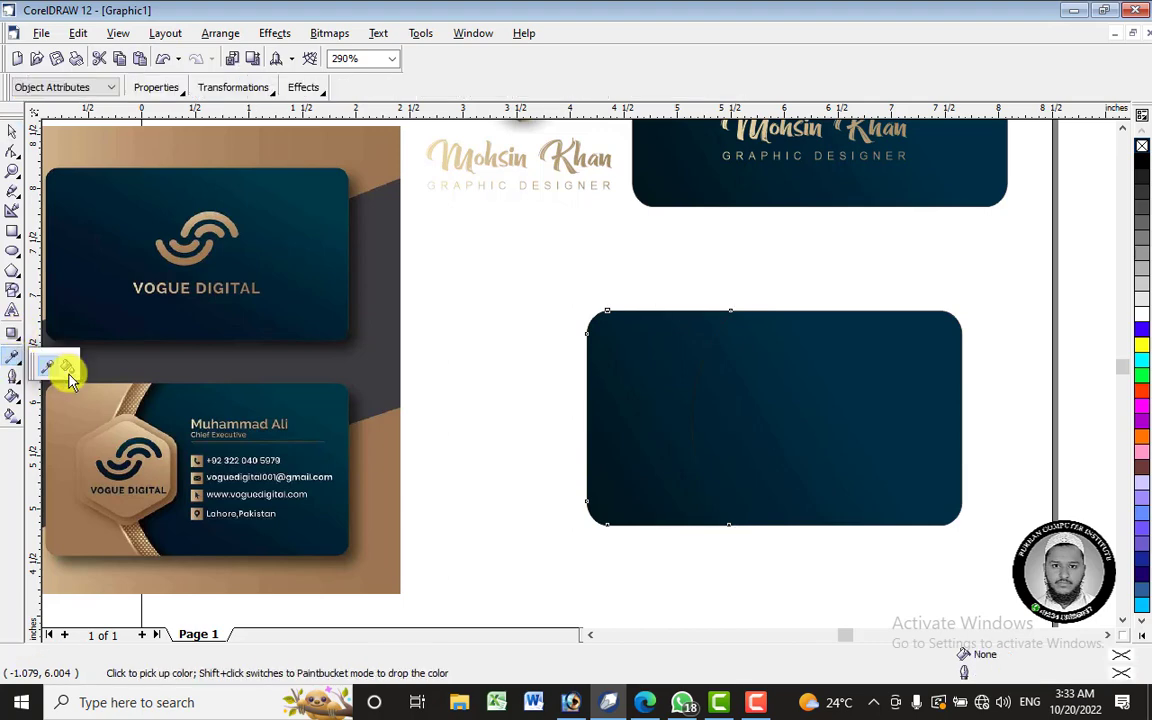
pyautogui.click(66, 368)
pyautogui.click(591, 429)
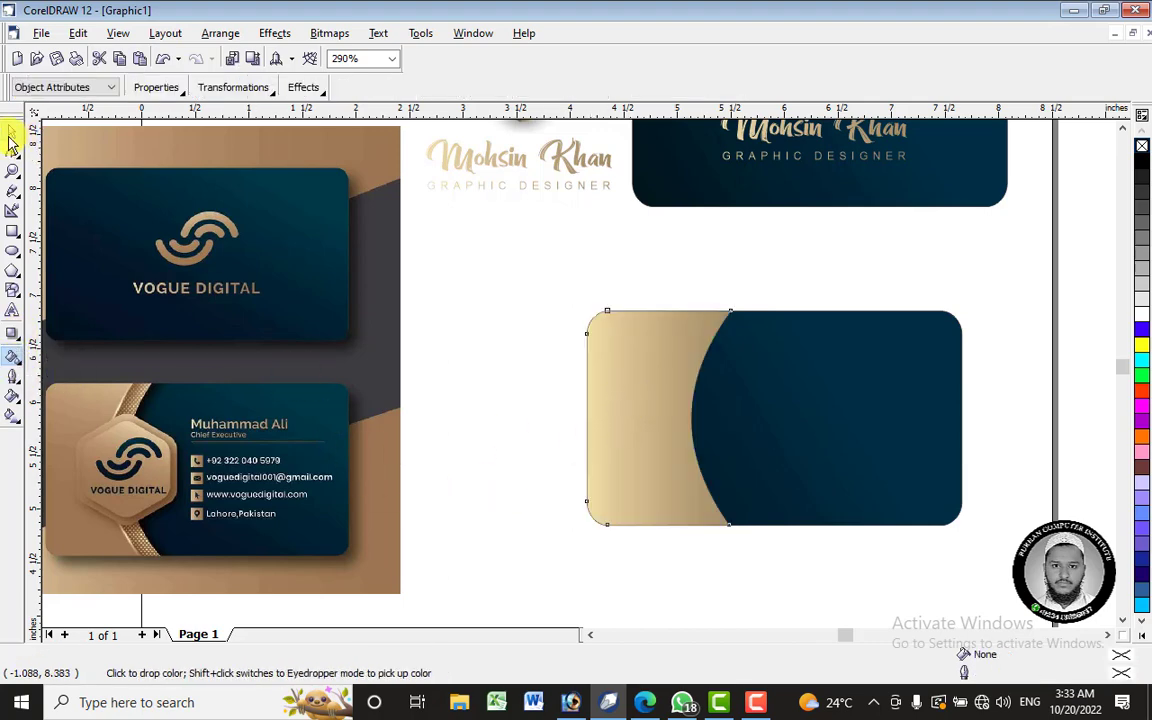
pyautogui.click(11, 134)
# - Reposition the linear gradient so the panel shades dark brown to pale cream, then select the card
pyautogui.click(15, 417)
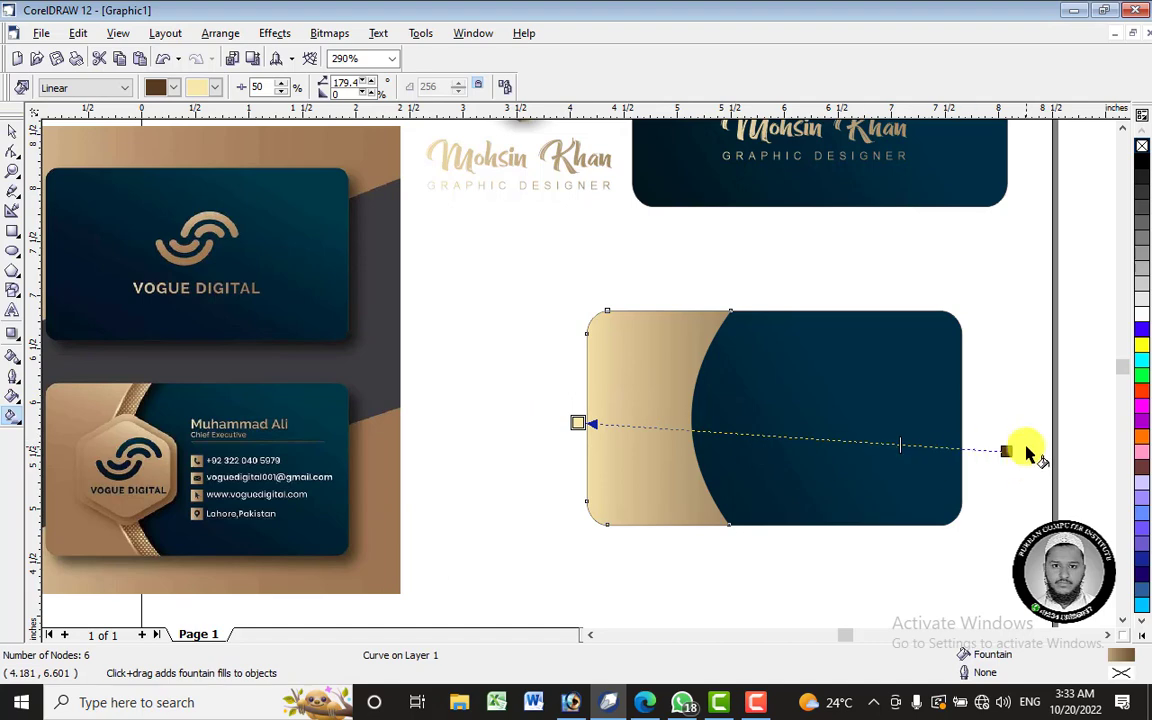
pyautogui.moveTo(1005, 452); pyautogui.dragTo(485, 438)
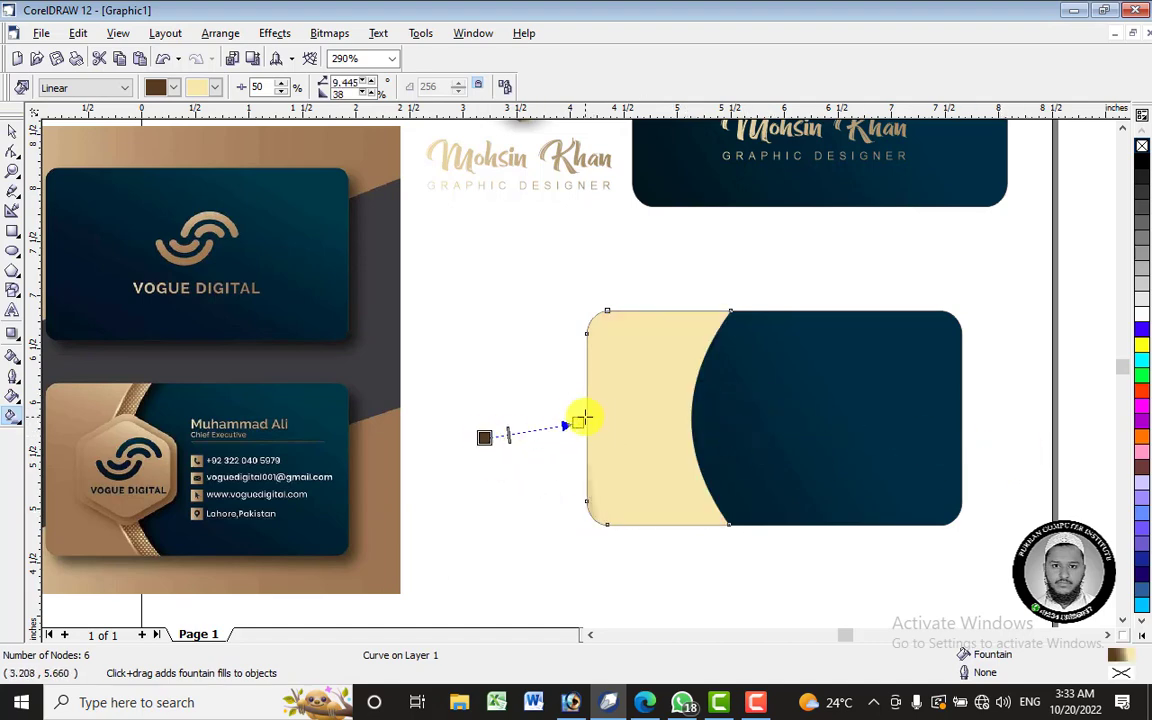
pyautogui.moveTo(580, 419); pyautogui.dragTo(773, 418)
pyautogui.moveTo(482, 433)
pyautogui.mouseDown()
pyautogui.moveTo(458, 404)
pyautogui.moveTo(470, 416)
pyautogui.mouseUp()
pyautogui.moveTo(773, 418)
pyautogui.mouseDown()
pyautogui.moveTo(658, 417)
pyautogui.moveTo(706, 420)
pyautogui.mouseUp()
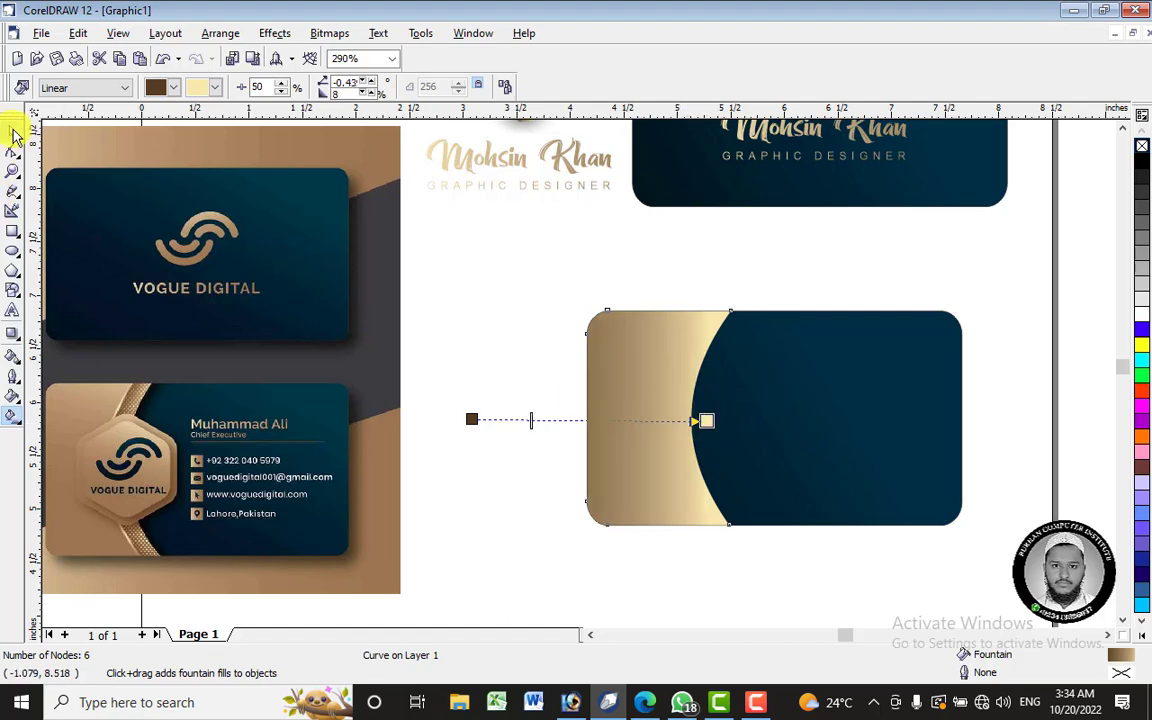
pyautogui.click(12, 134)
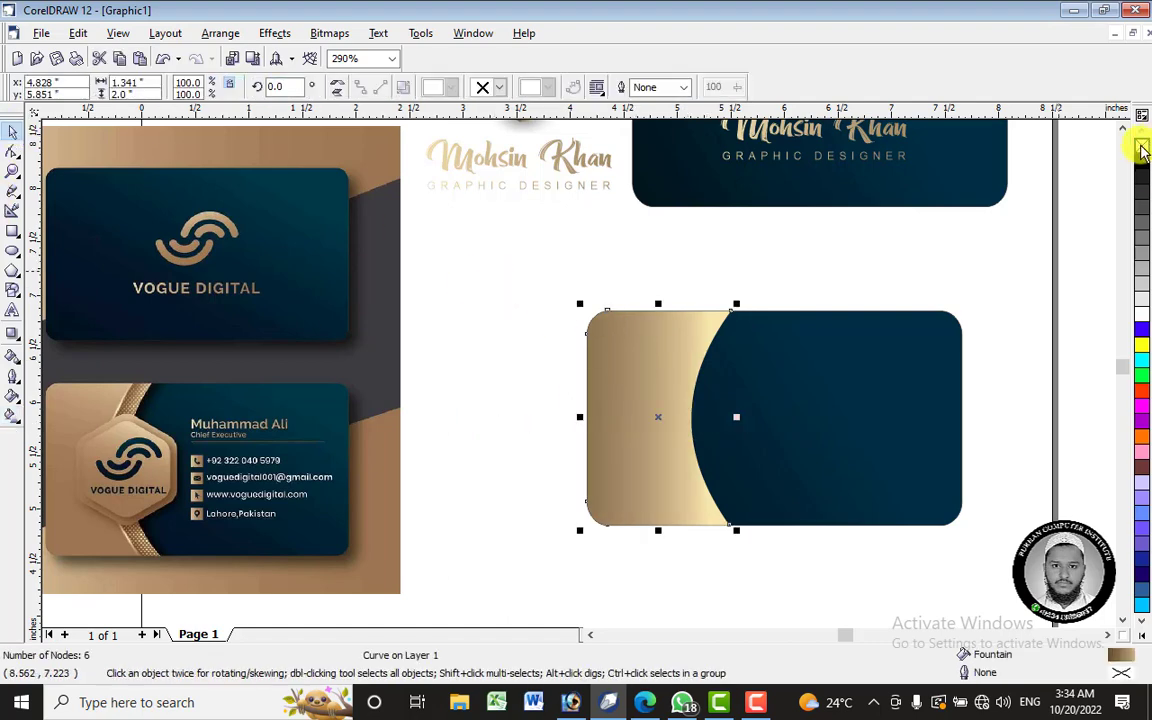
pyautogui.moveTo(545, 252); pyautogui.dragTo(985, 545)
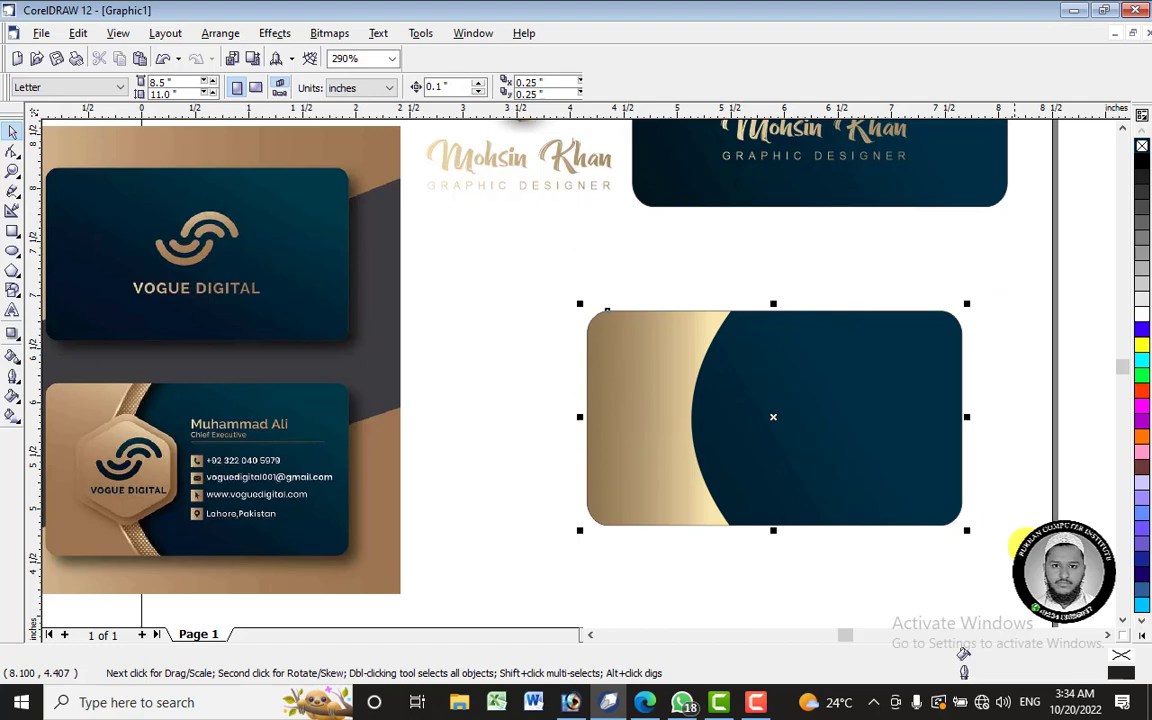
# - Draw a straight Bezier line from the card's top edge to its bottom edge at the boundary
pyautogui.rightClick(1142, 148)
pyautogui.click(935, 261)
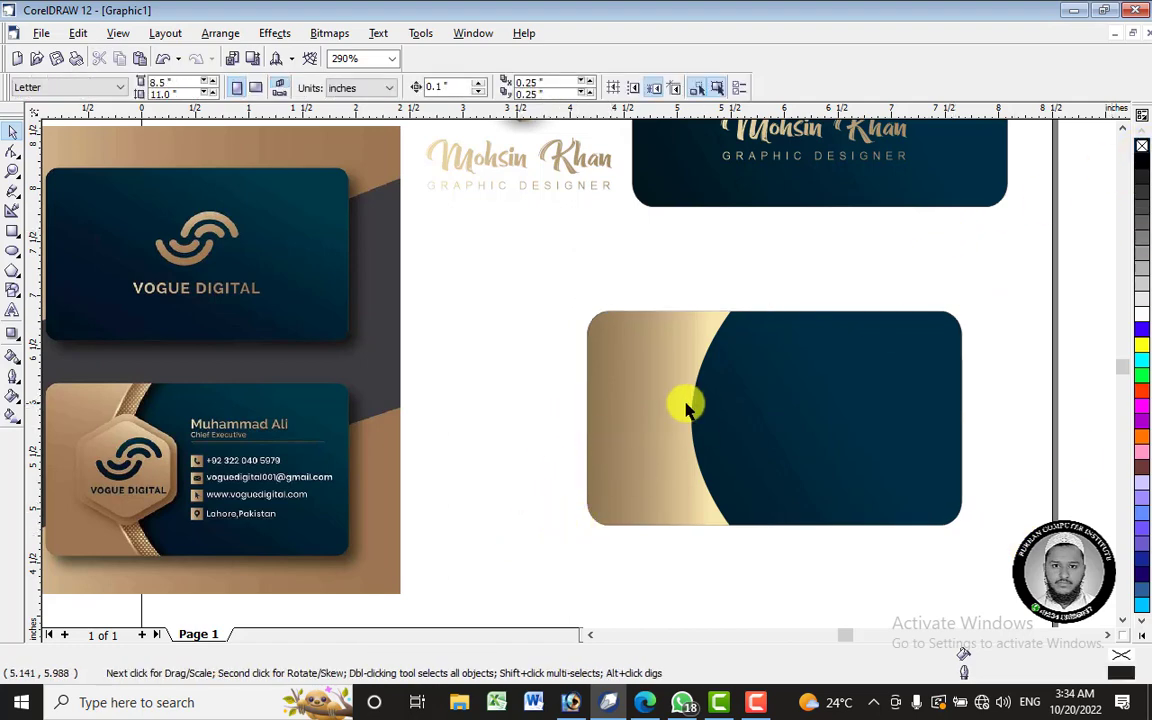
pyautogui.click(640, 385)
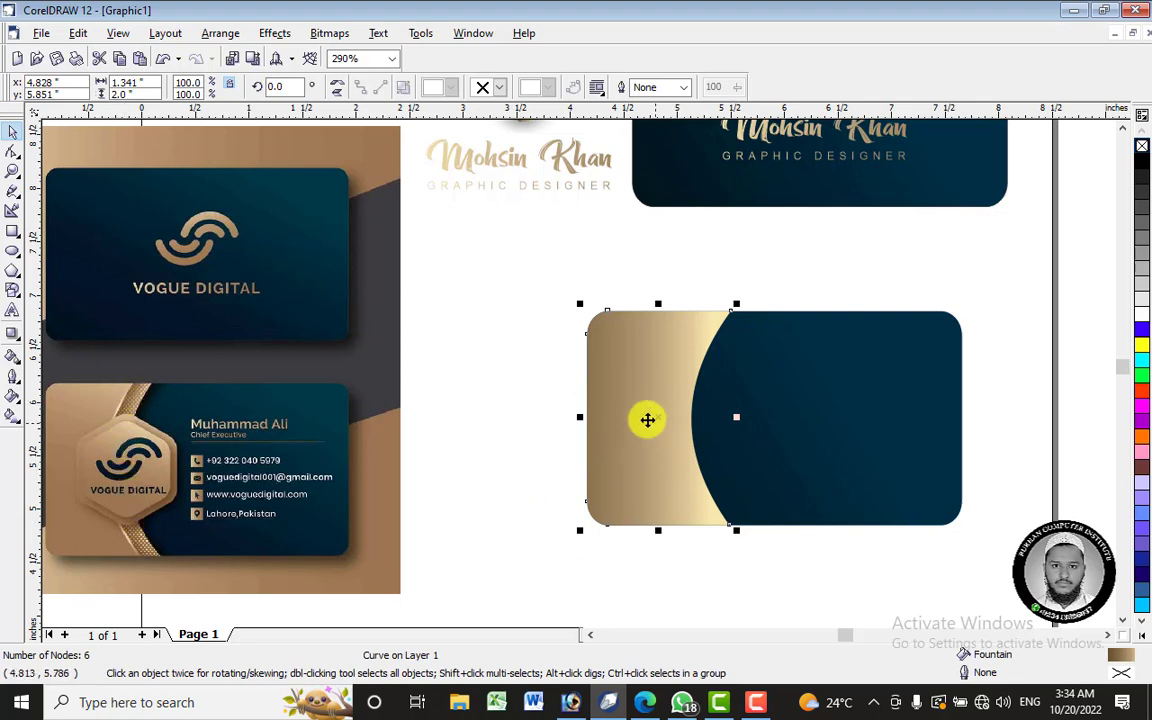
pyautogui.click(425, 562)
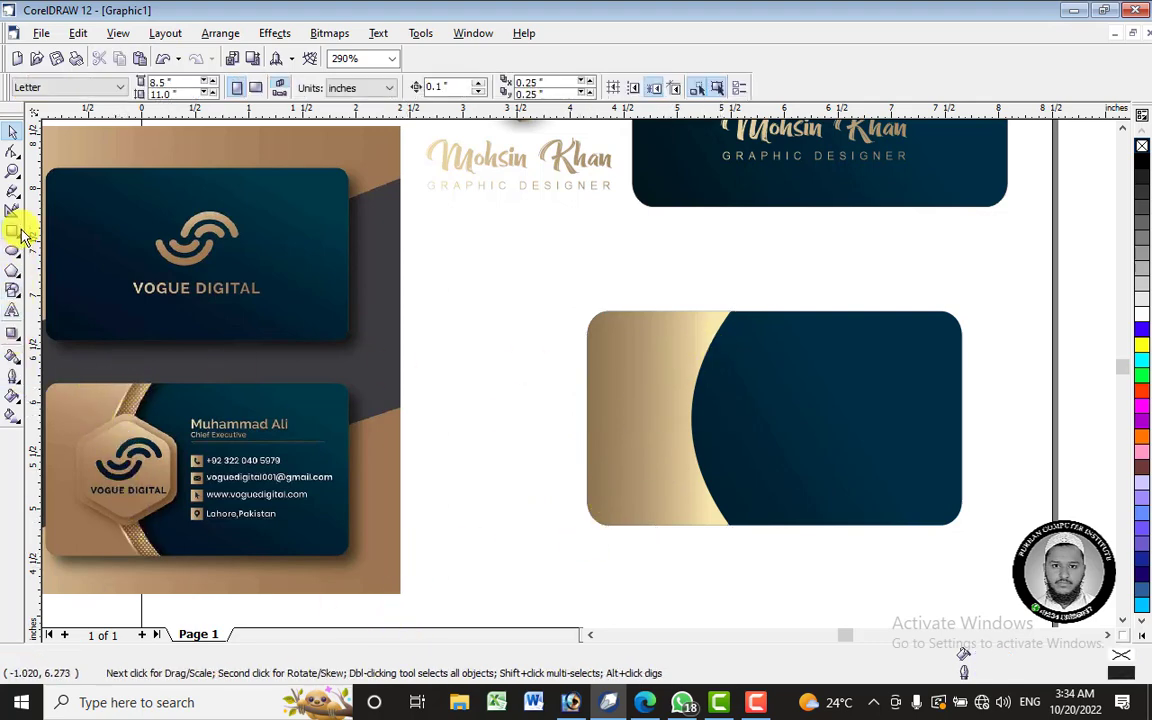
pyautogui.click(13, 196)
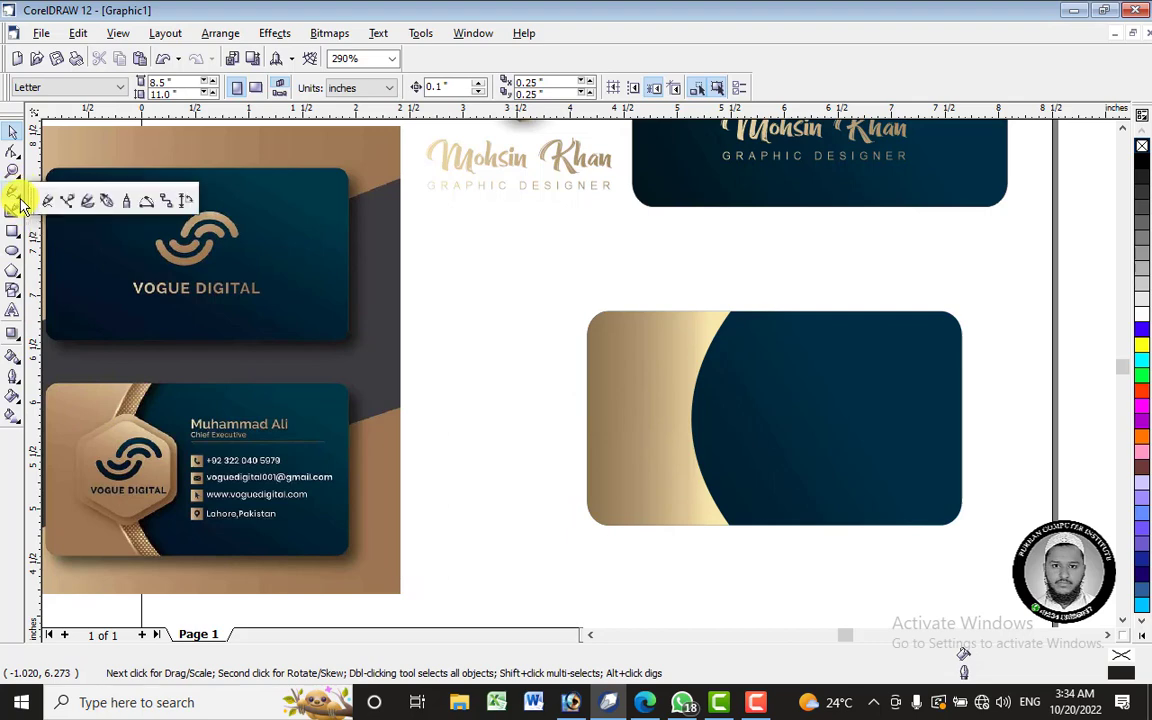
pyautogui.click(60, 198)
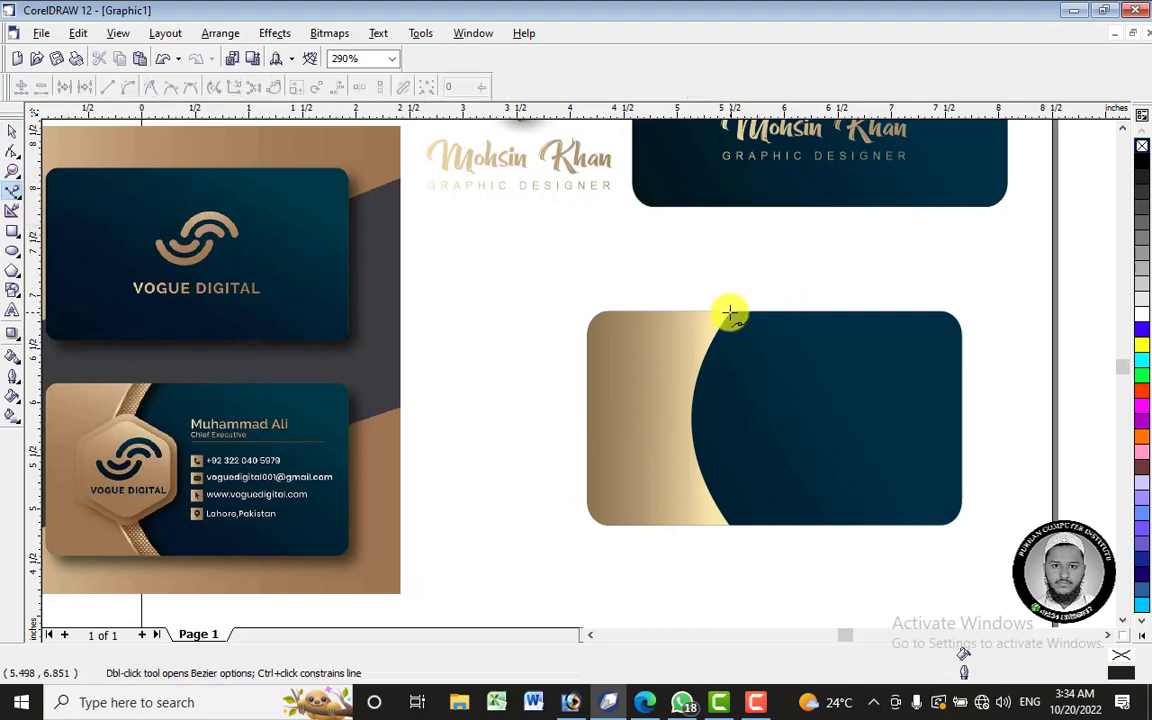
pyautogui.scroll(2, 778, 430)
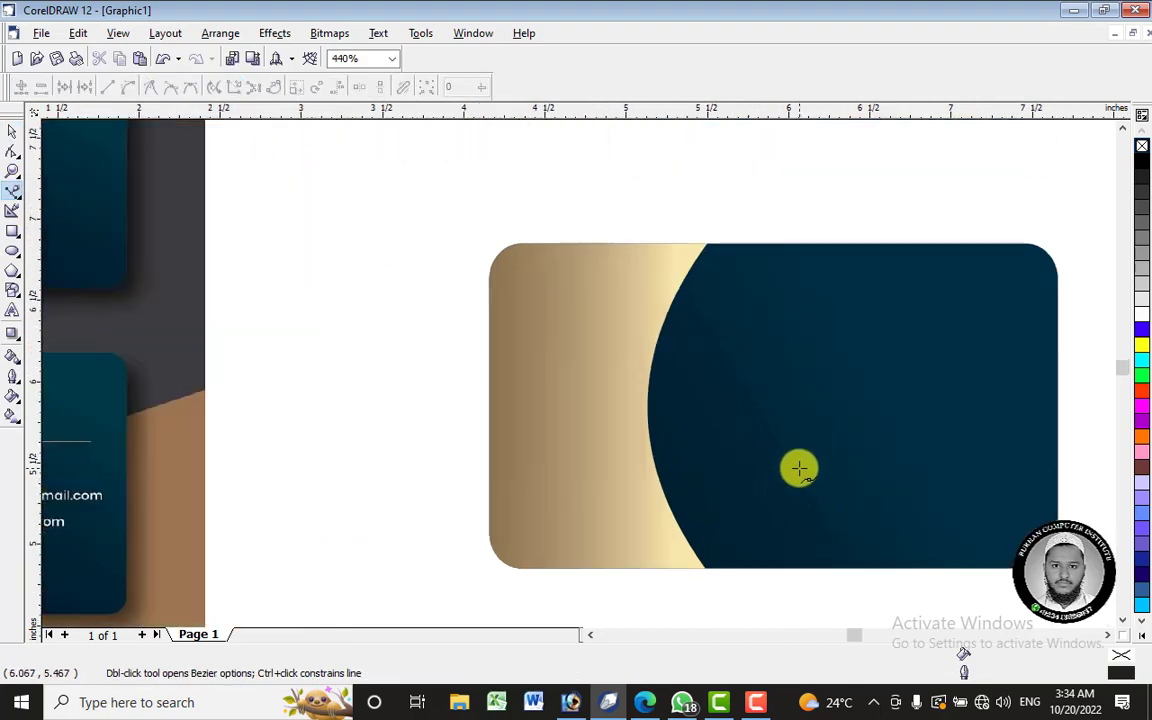
pyautogui.click(707, 242)
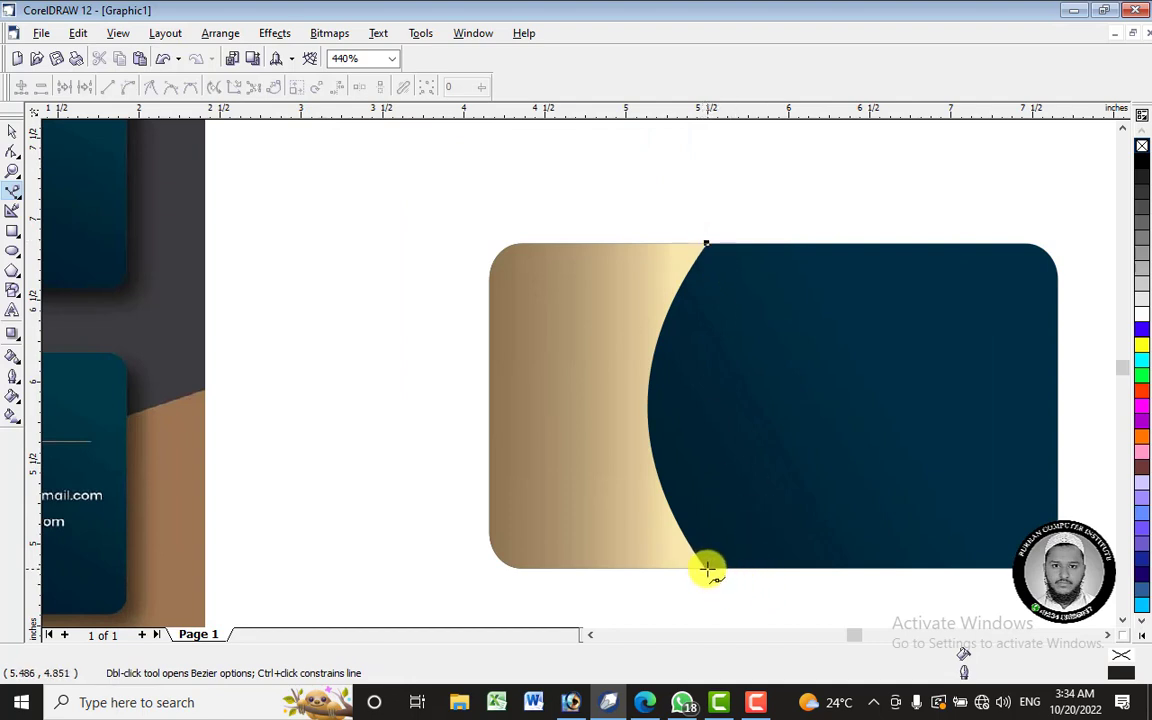
pyautogui.click(707, 568)
# - Convert the line to a curve and bow it left along the gold–navy boundary
pyautogui.click(13, 152)
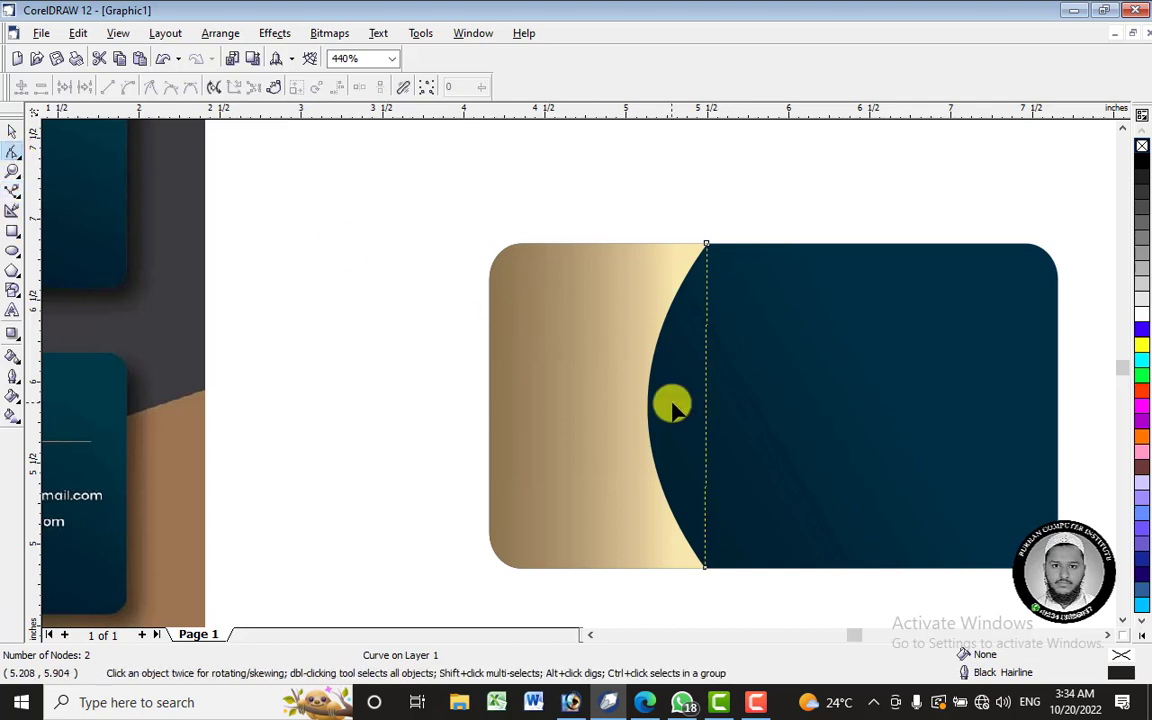
pyautogui.rightClick(707, 410)
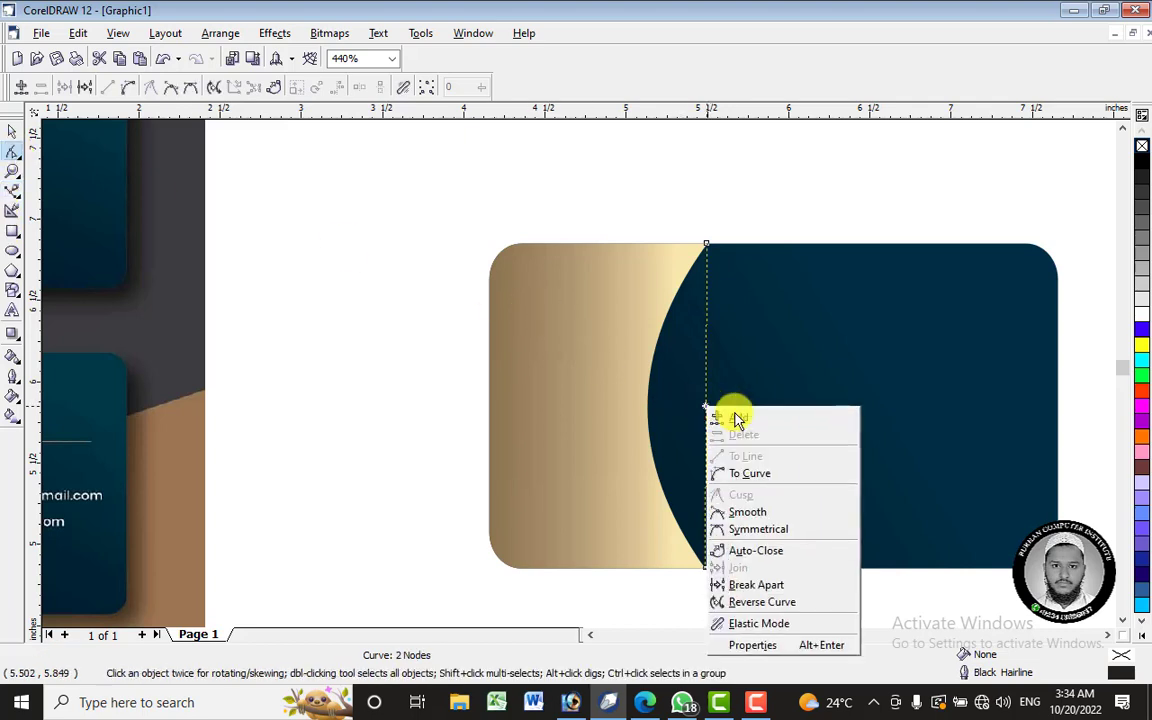
pyautogui.click(766, 474)
pyautogui.moveTo(707, 410); pyautogui.dragTo(648, 407)
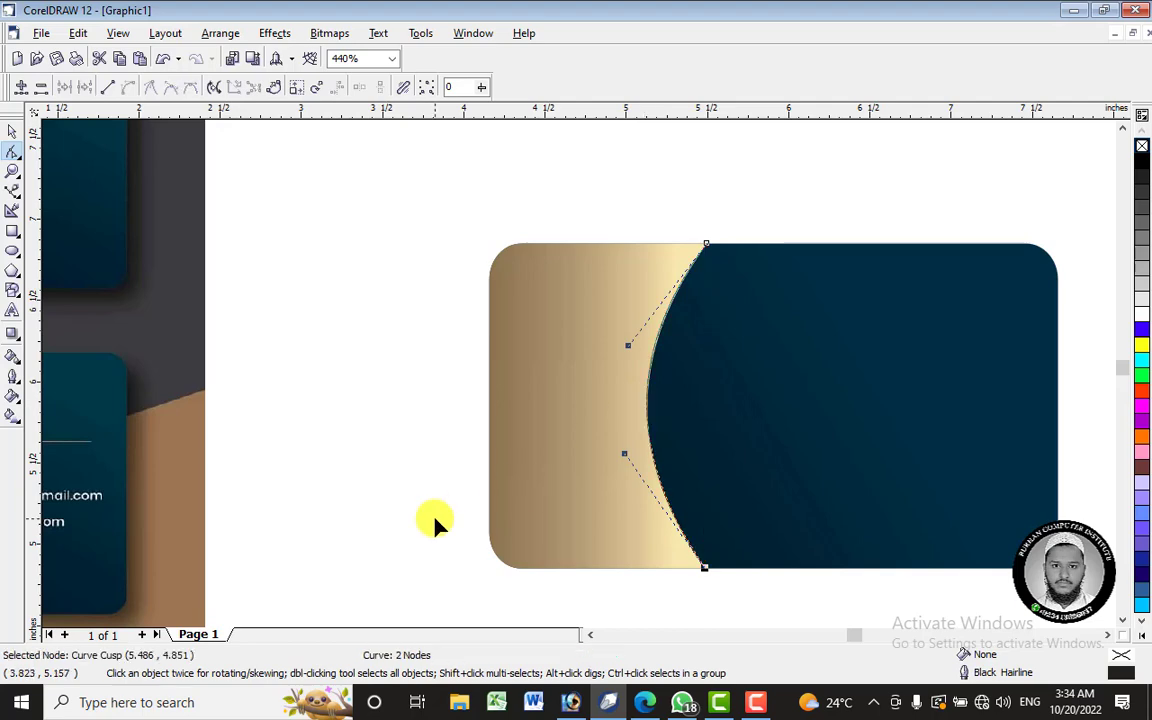
pyautogui.click(13, 132)
# - Give the boundary curve a white 1 pt outline, after briefly trying 8 pt
pyautogui.scroll(-5, 378, 398)
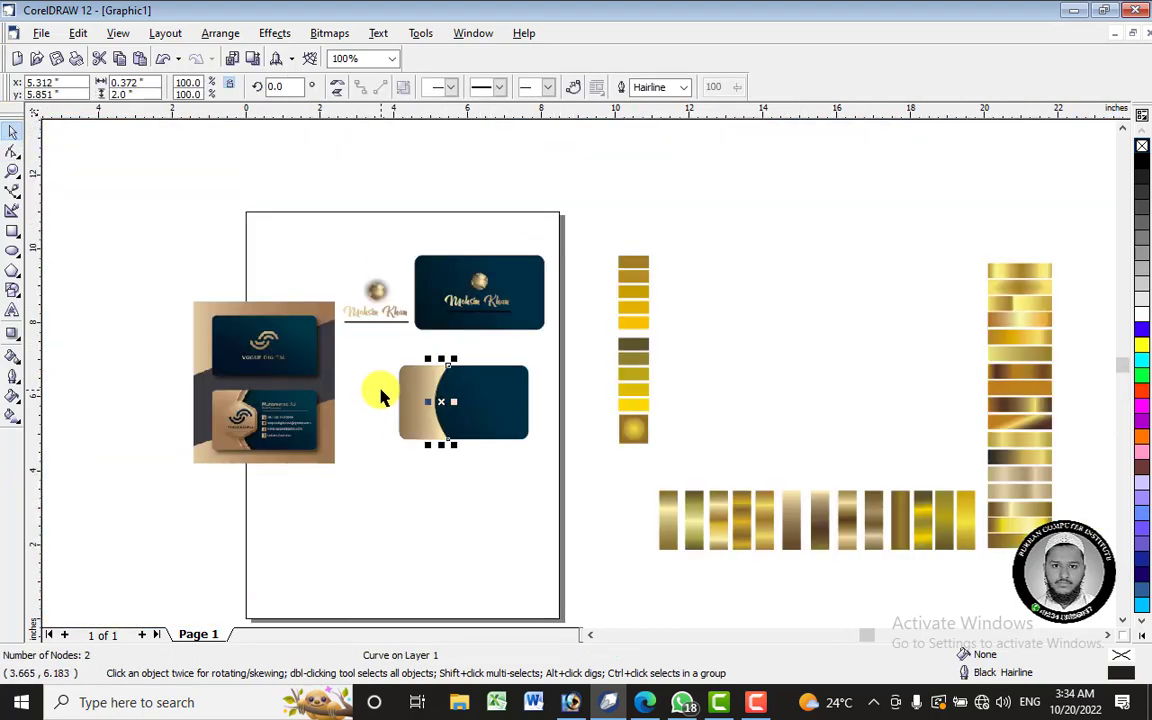
pyautogui.scroll(5, 219, 399)
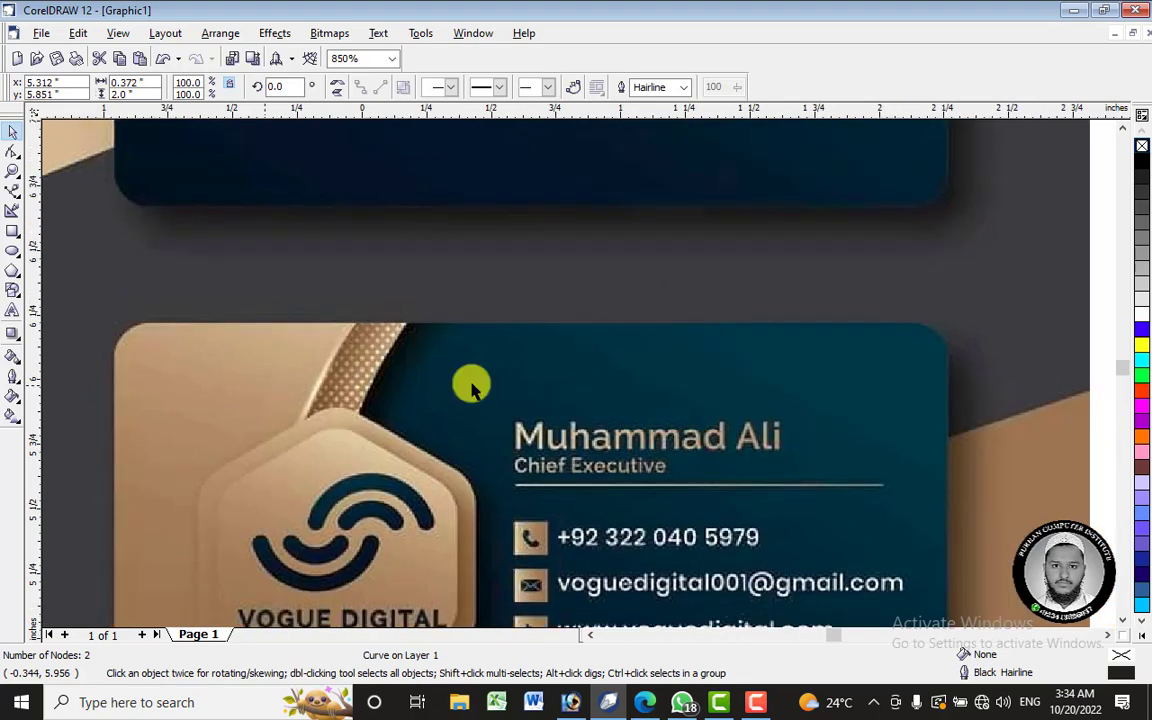
pyautogui.scroll(-5, 472, 388)
pyautogui.scroll(2, 735, 391)
pyautogui.scroll(2, 766, 375)
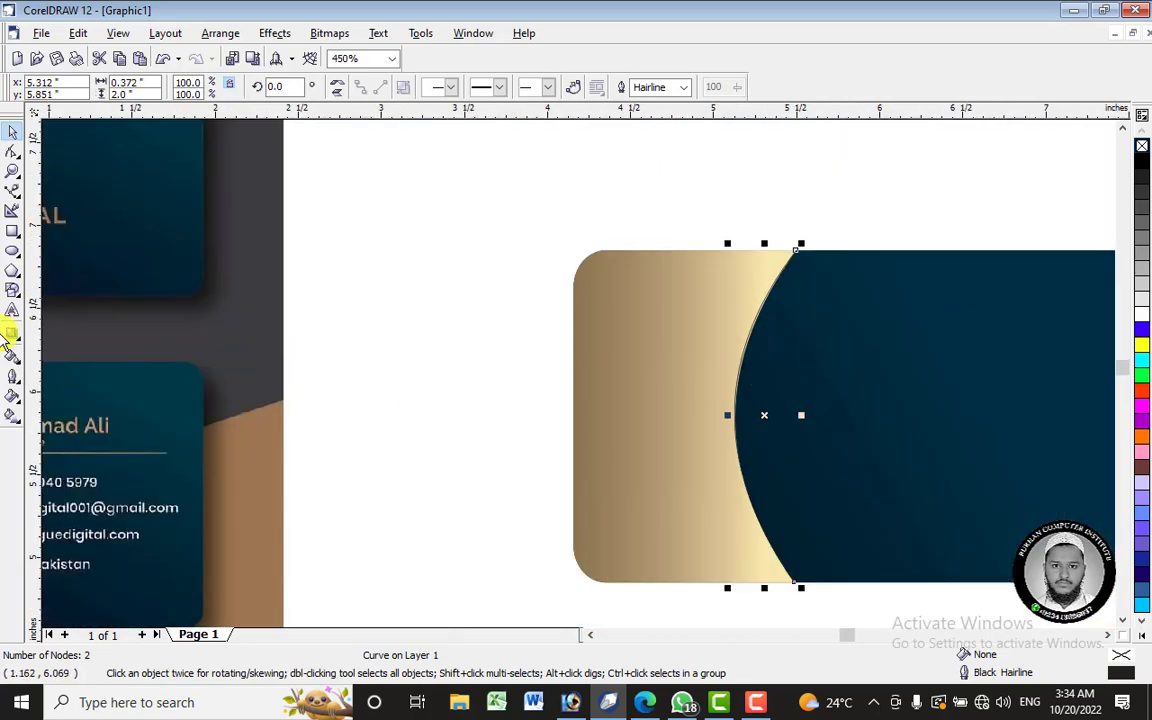
pyautogui.click(16, 379)
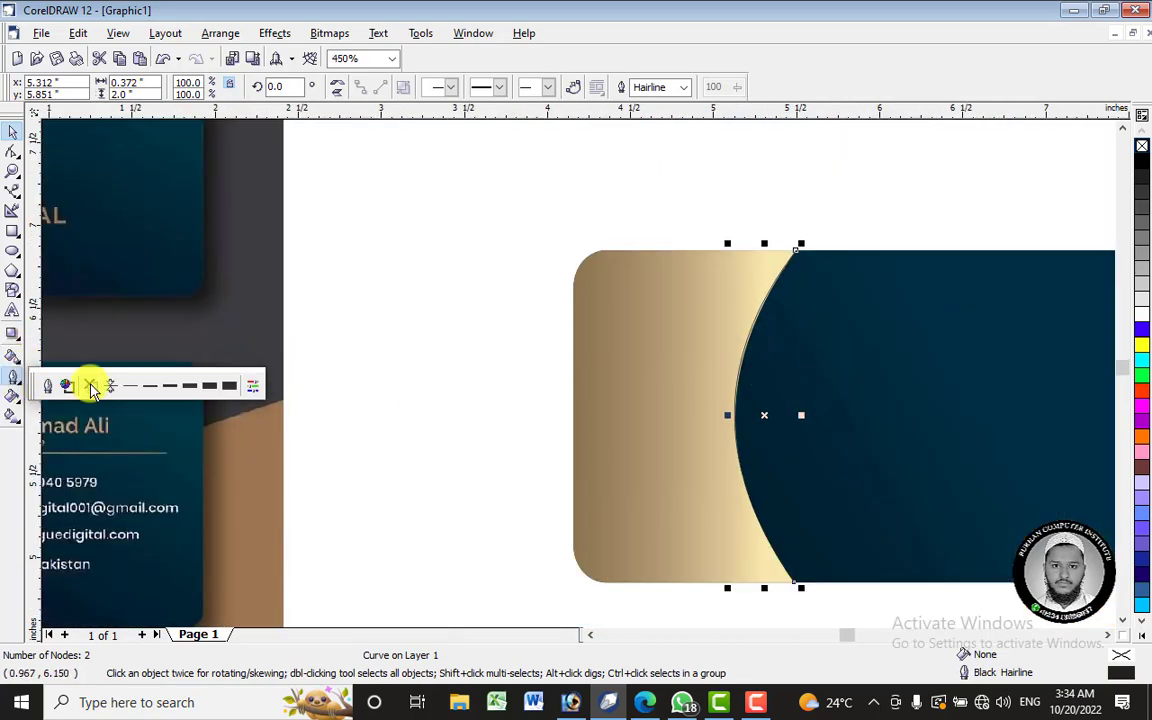
pyautogui.click(191, 386)
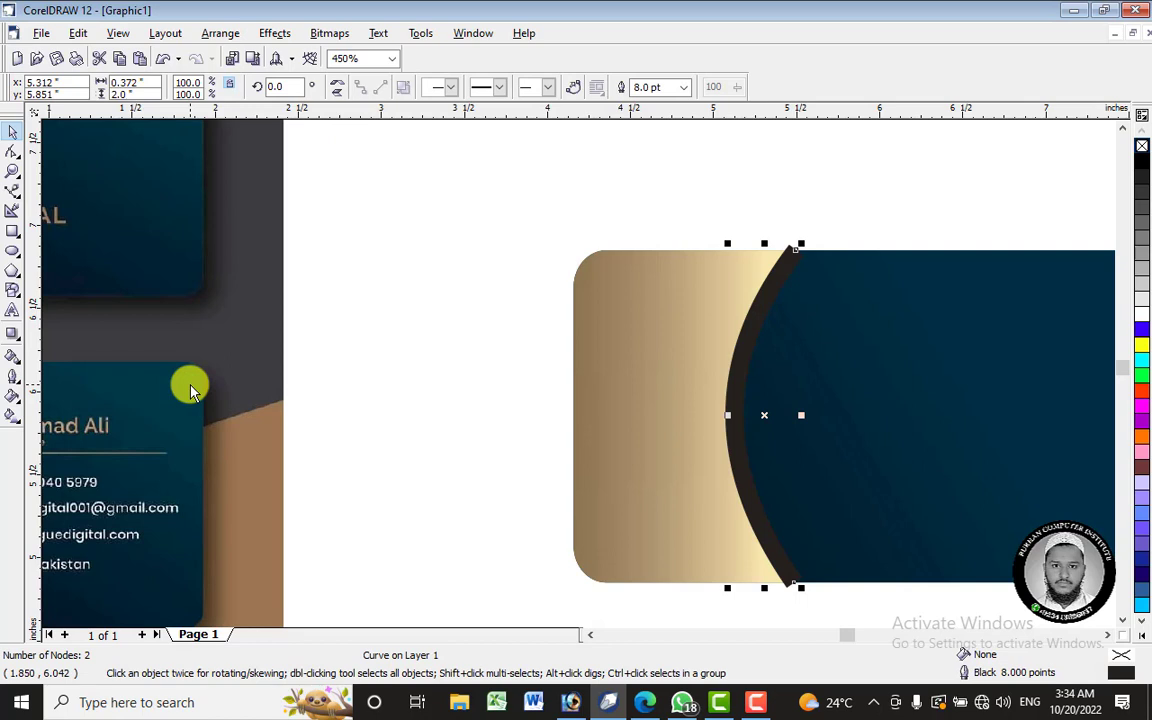
pyautogui.click(19, 367)
pyautogui.click(15, 377)
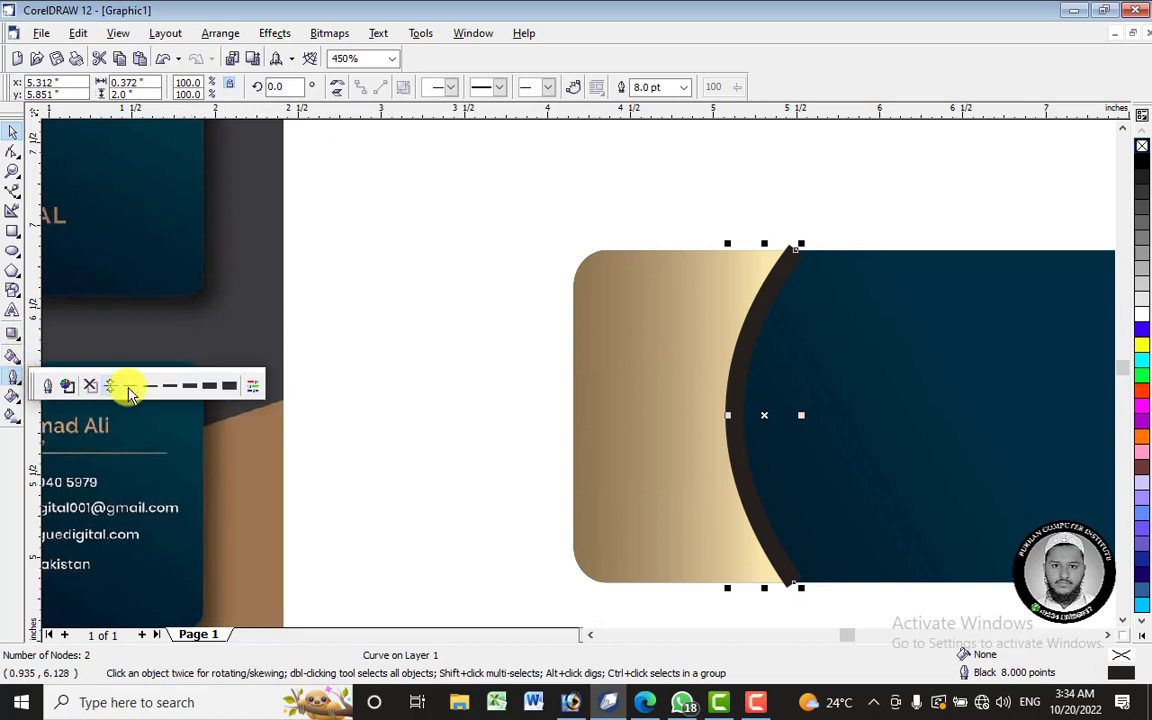
pyautogui.click(152, 387)
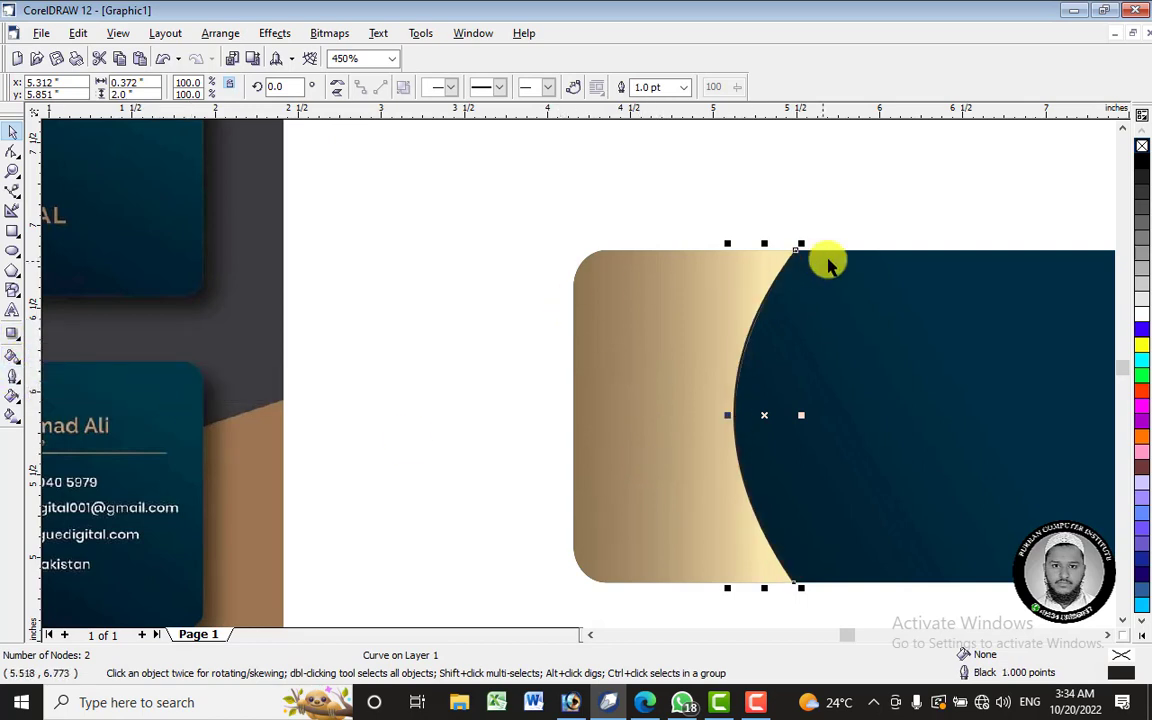
pyautogui.rightClick(1145, 318)
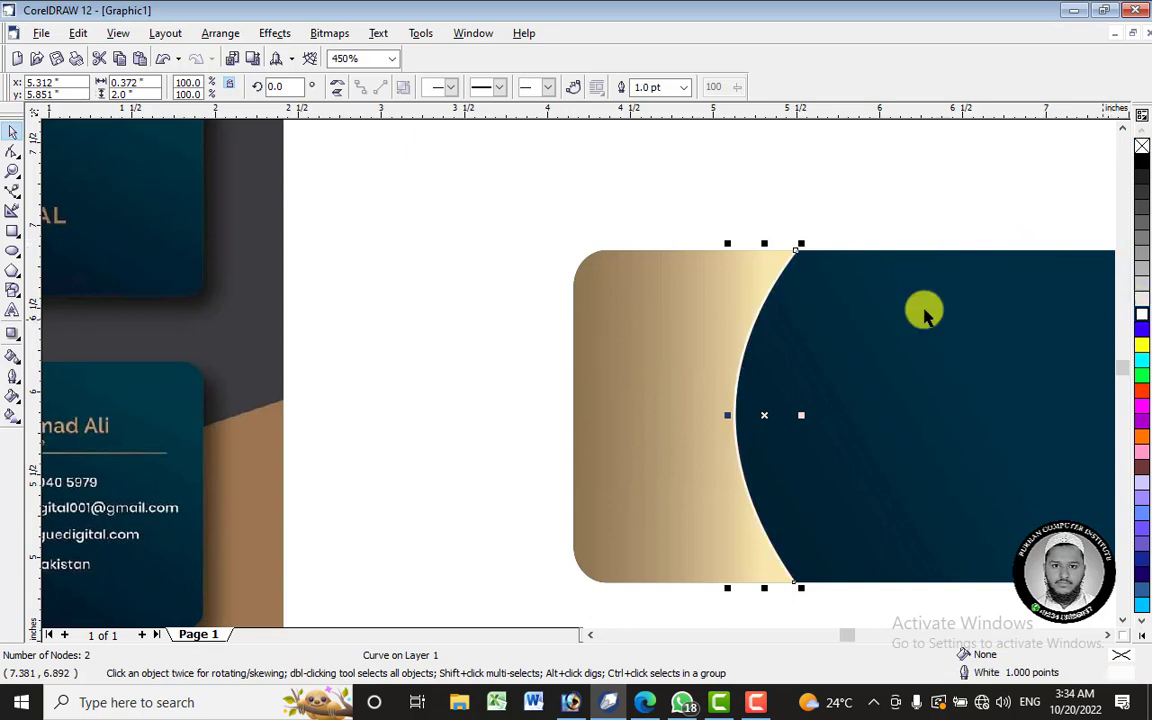
pyautogui.scroll(8, 875, 245)
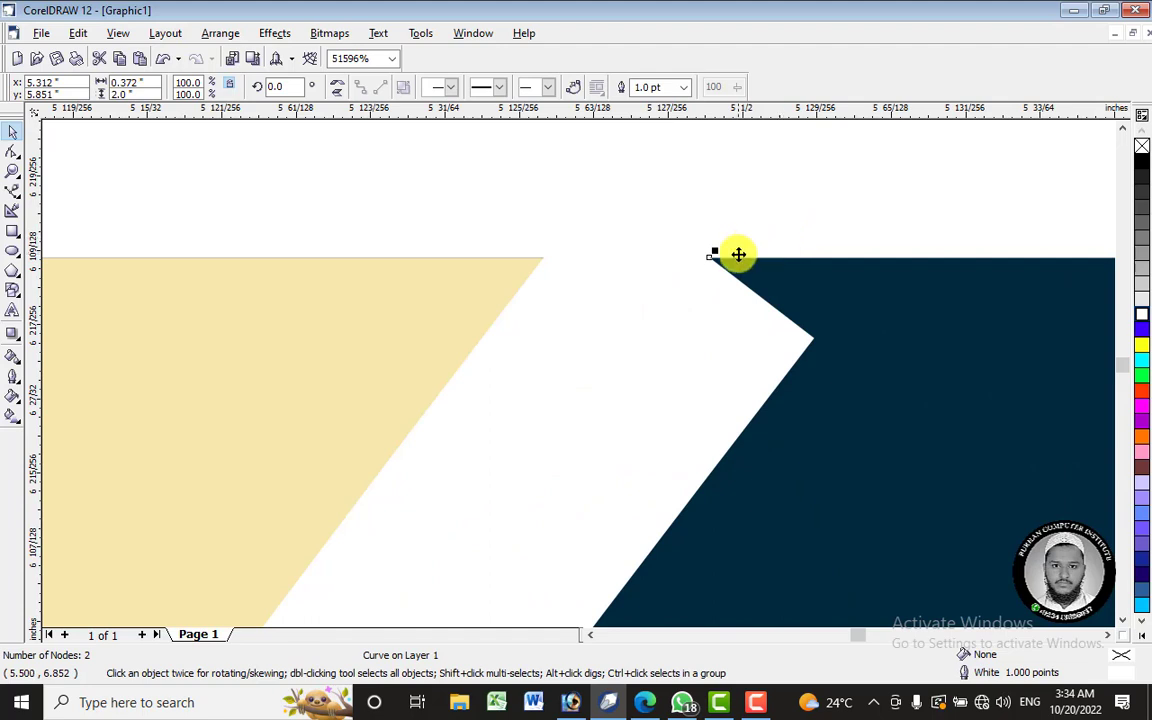
pyautogui.scroll(-1, 715, 245)
pyautogui.scroll(-8, 715, 245)
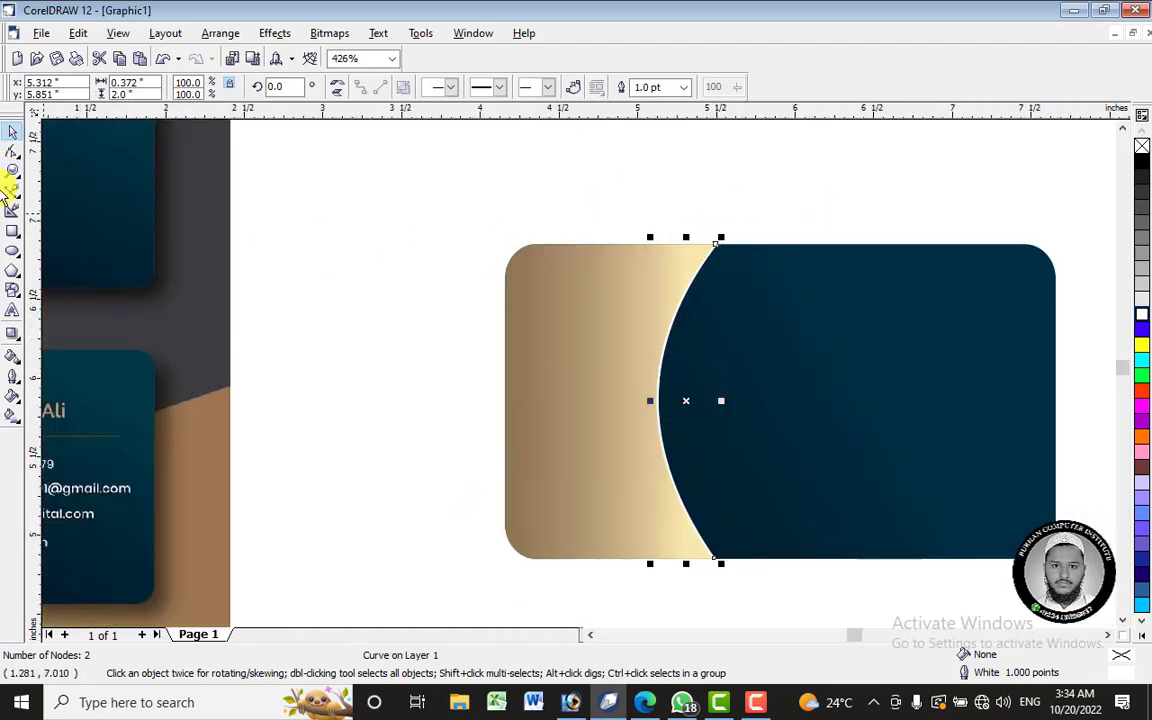
# - Edit the divider arc's nodes so its top and bottom ends line up with the navy card edge
pyautogui.click(14, 194)
pyautogui.click(13, 153)
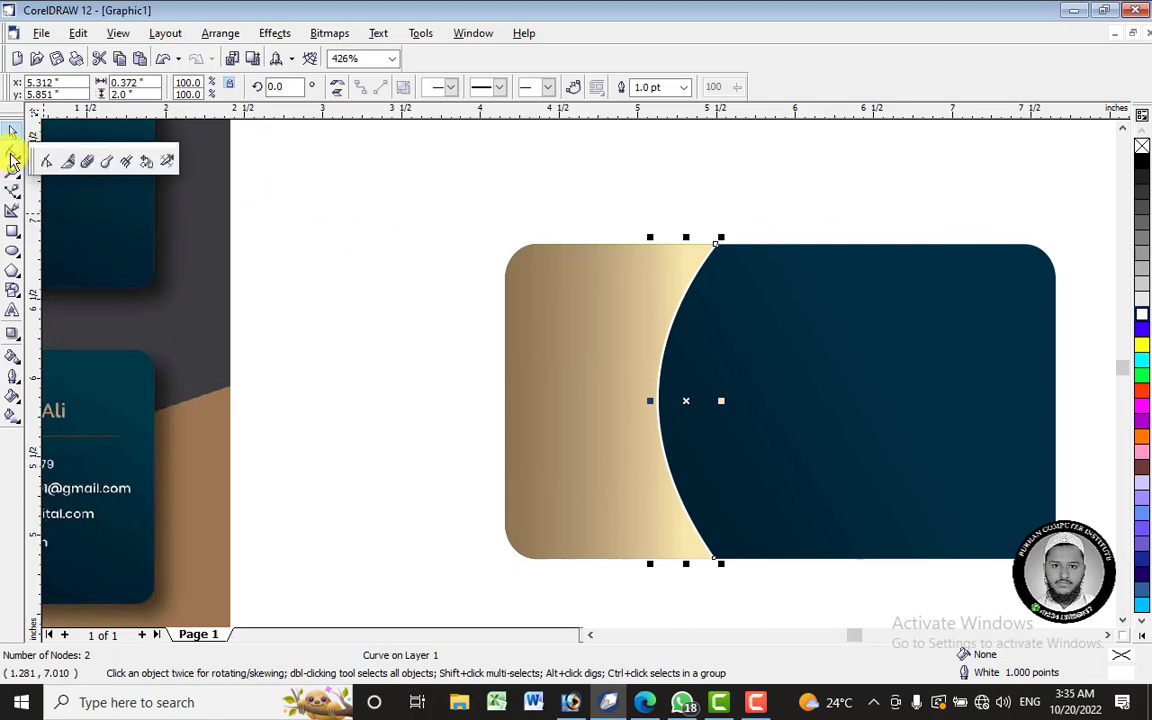
pyautogui.click(11, 150)
pyautogui.scroll(5, 727, 239)
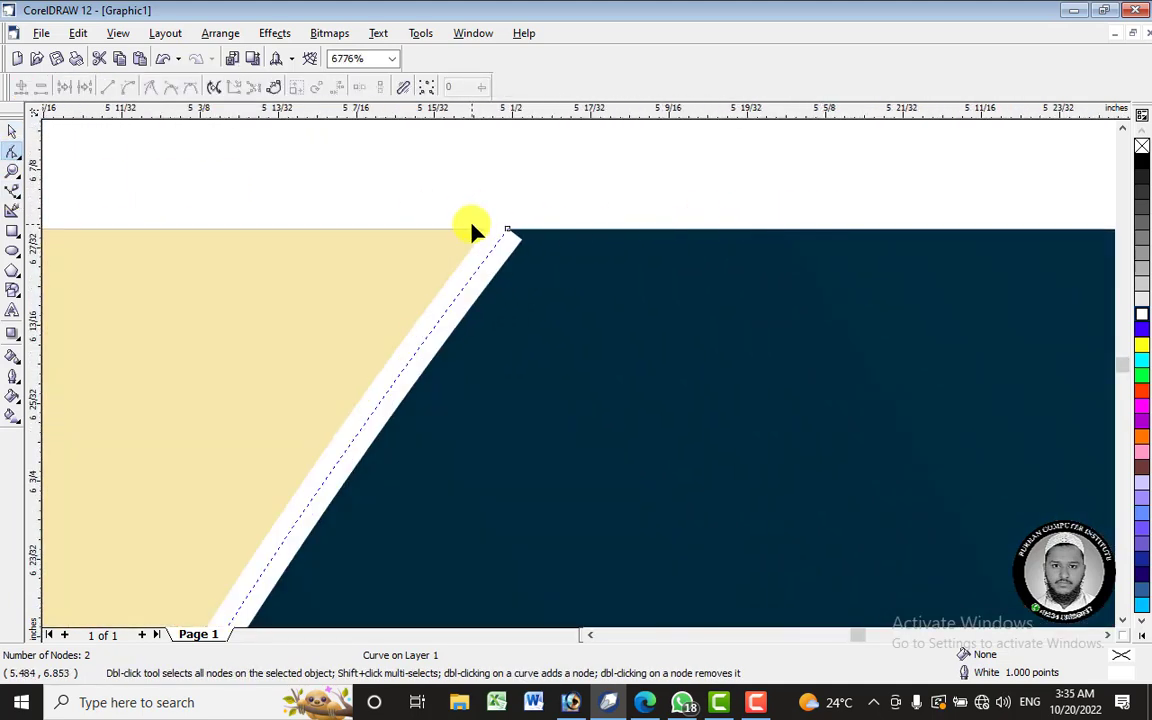
pyautogui.moveTo(508, 232); pyautogui.dragTo(530, 203)
pyautogui.scroll(-8, 612, 203)
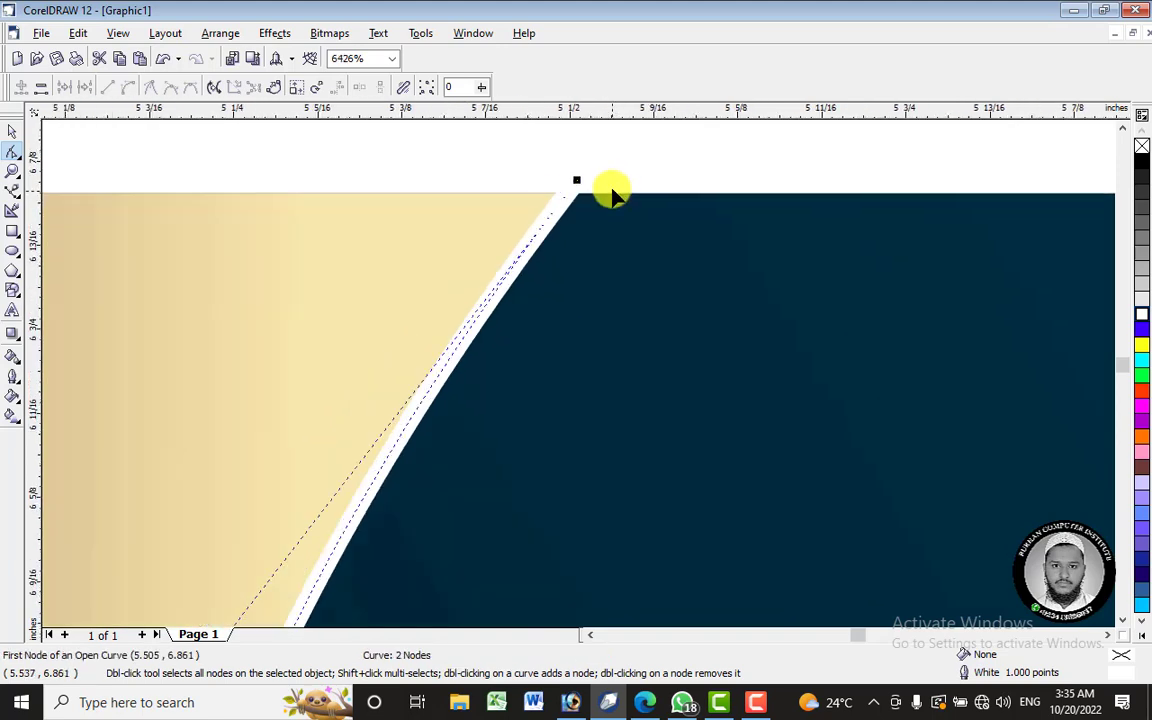
pyautogui.scroll(8, 614, 192)
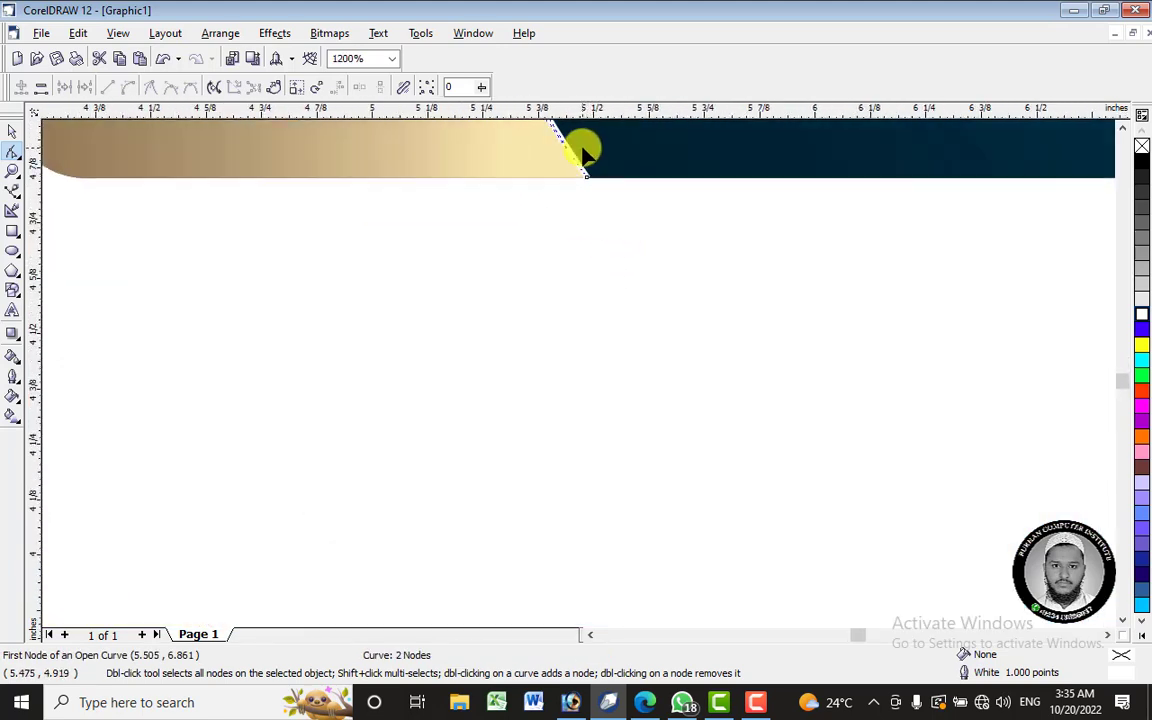
pyautogui.scroll(2, 625, 195)
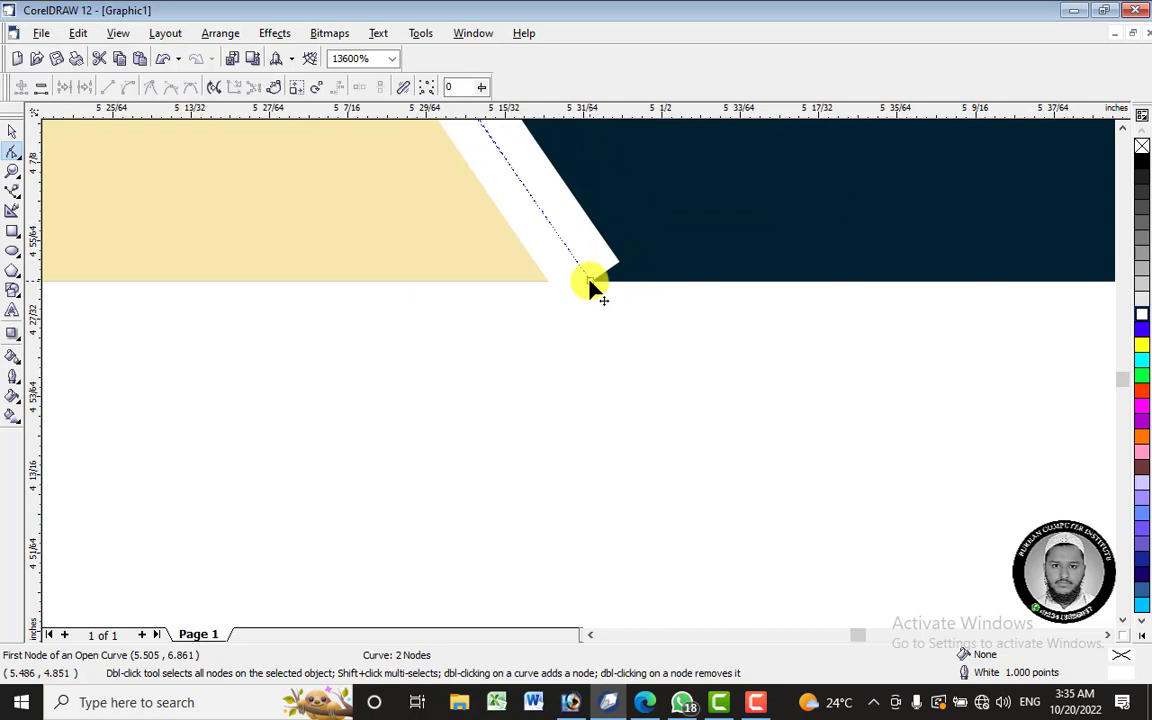
pyautogui.moveTo(591, 282); pyautogui.dragTo(617, 250)
pyautogui.scroll(-4, 617, 250)
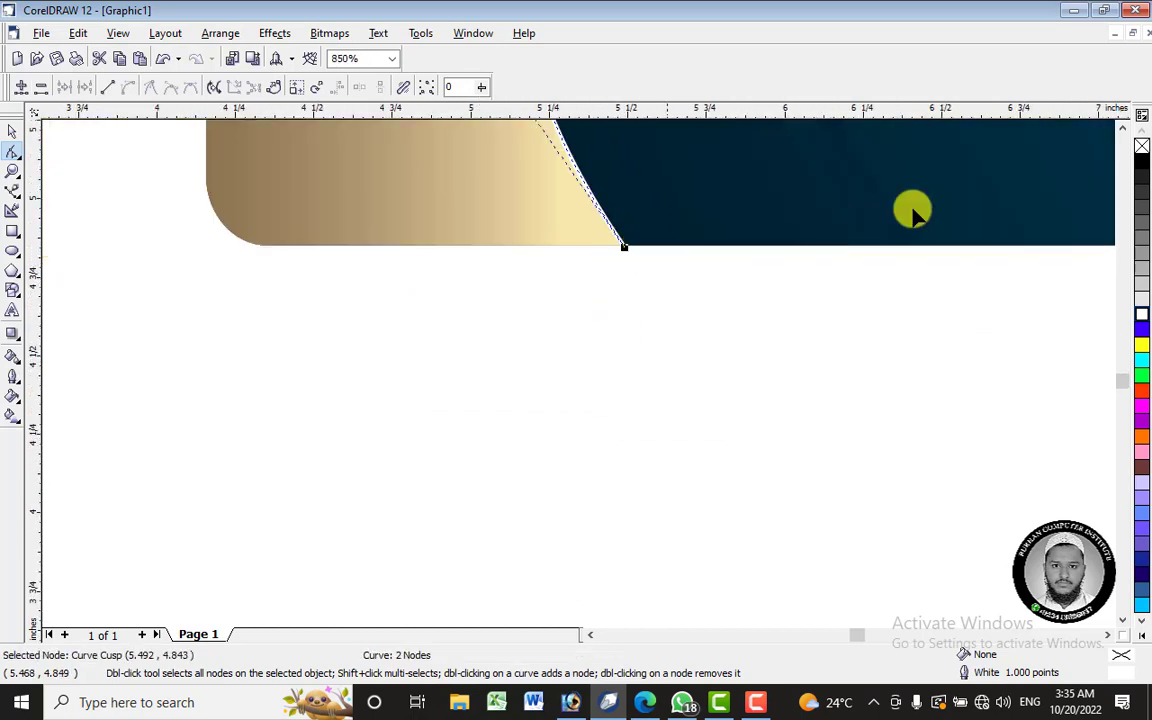
pyautogui.scroll(5, 1128, 135)
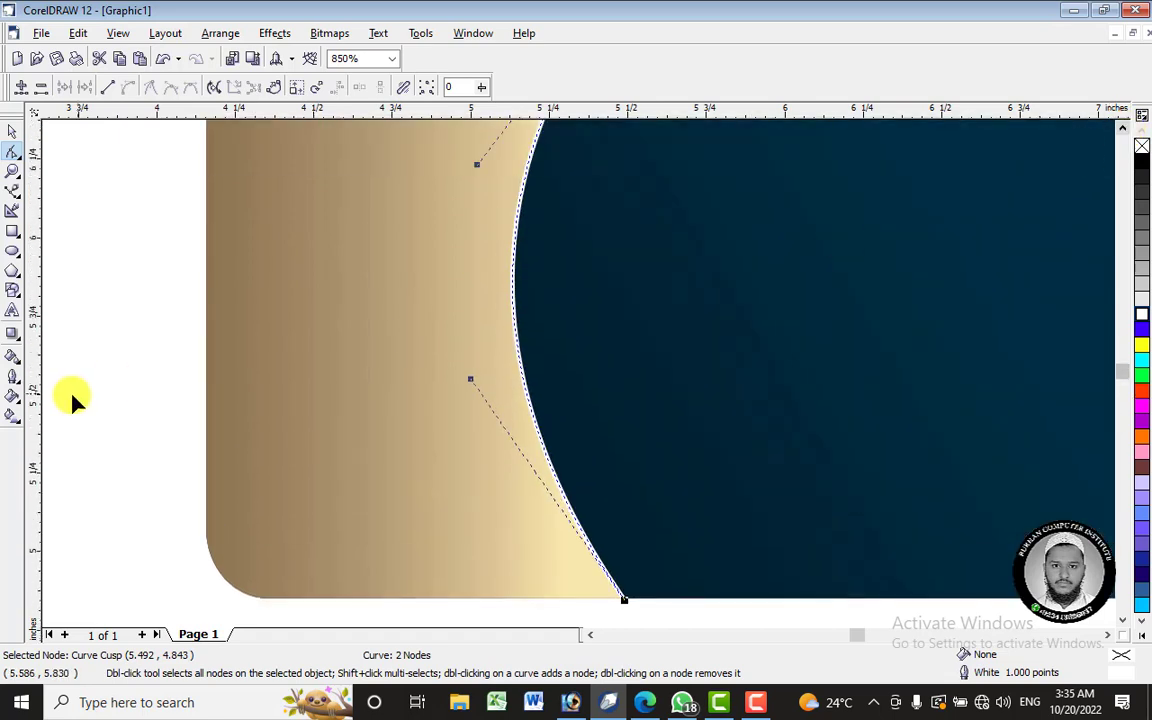
# - Lay a linear fountain fill across the arc and move the gradient's start handle lower
pyautogui.click(10, 418)
pyautogui.moveTo(491, 309); pyautogui.dragTo(571, 198)
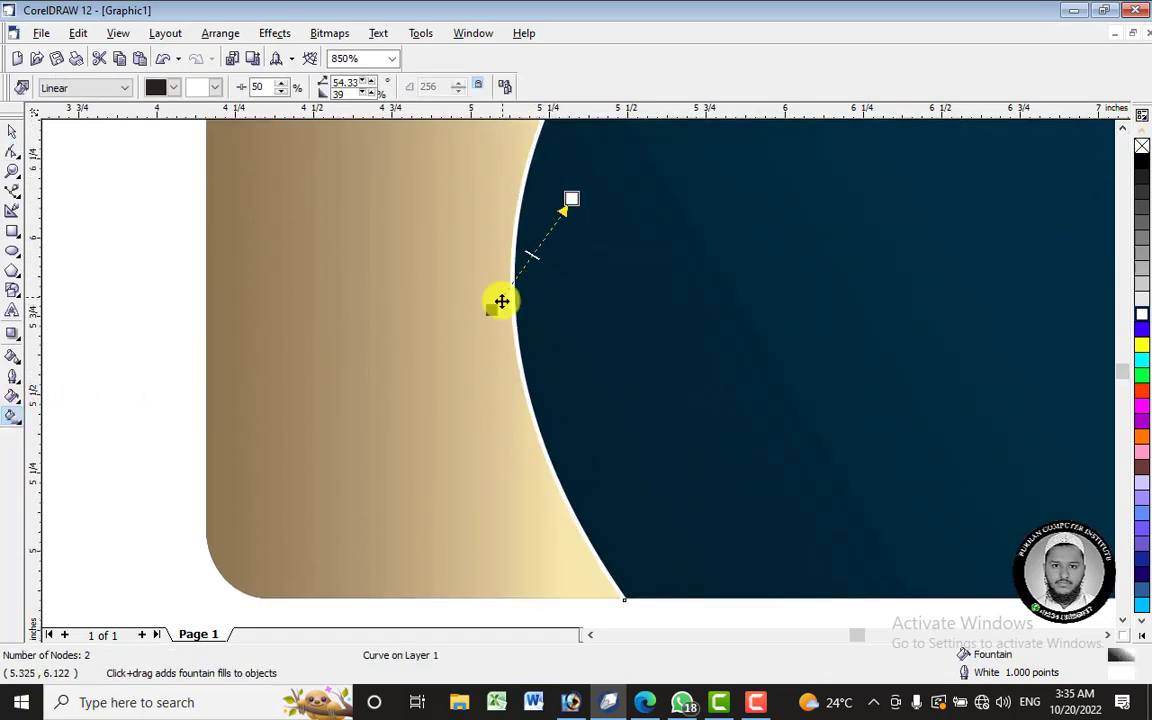
pyautogui.moveTo(491, 311); pyautogui.dragTo(537, 514)
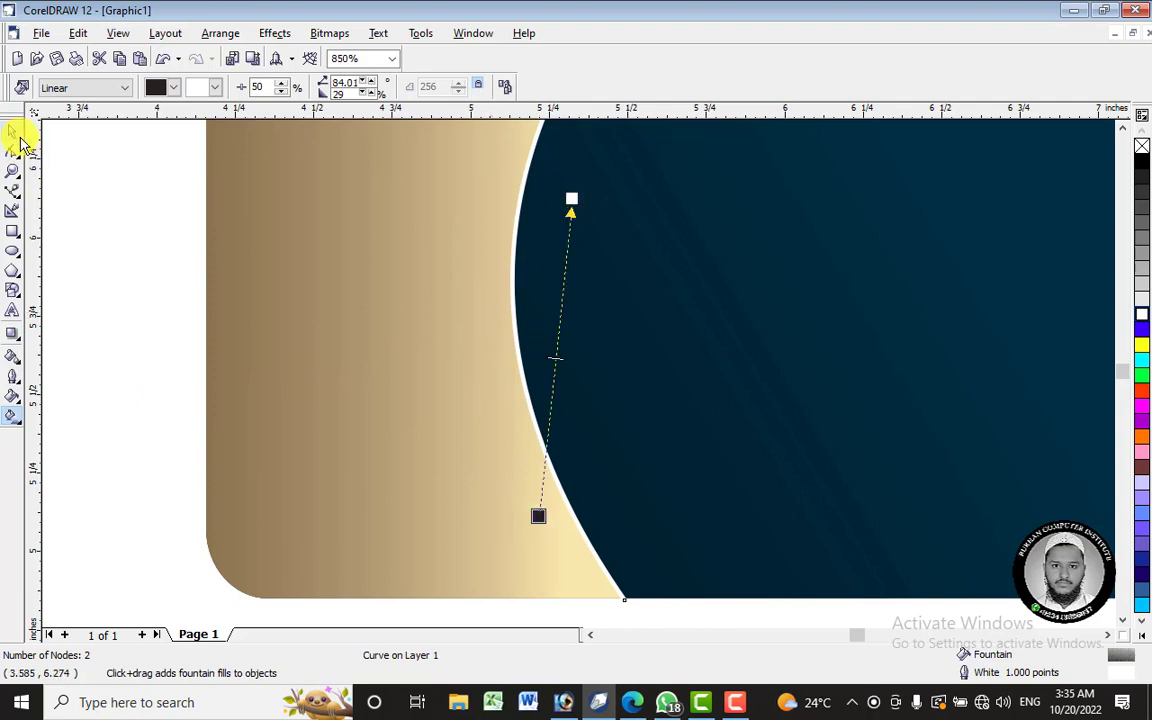
pyautogui.click(12, 131)
pyautogui.scroll(-3, 608, 224)
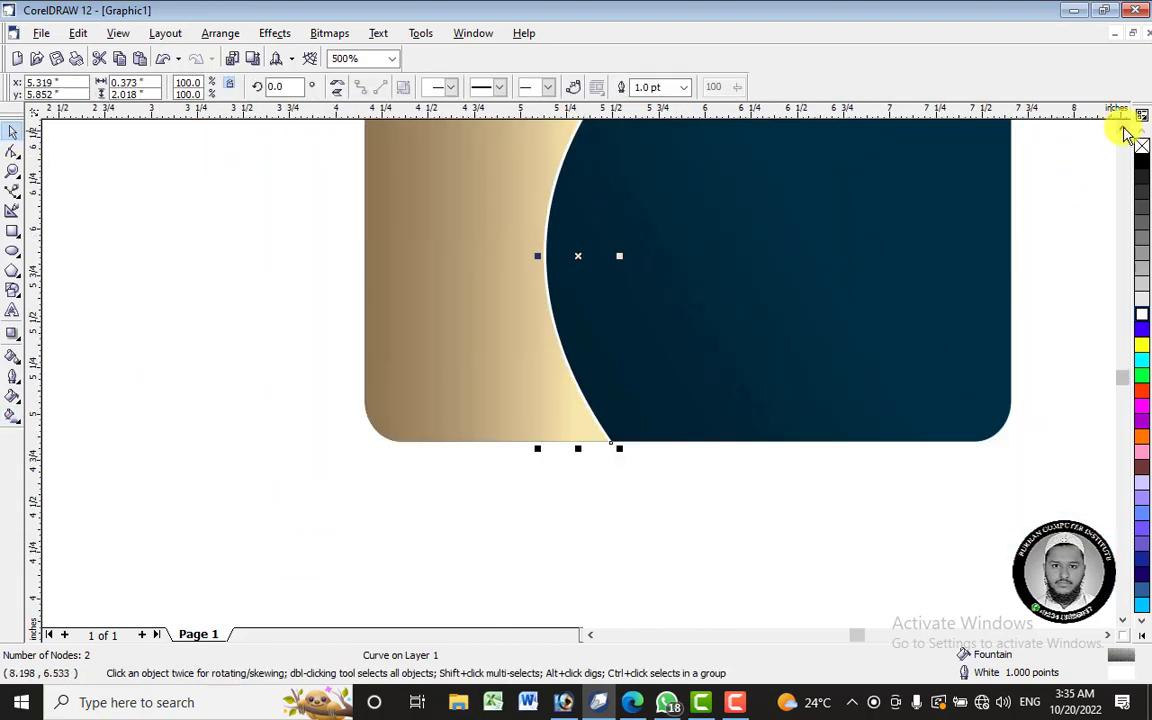
pyautogui.click(212, 38)
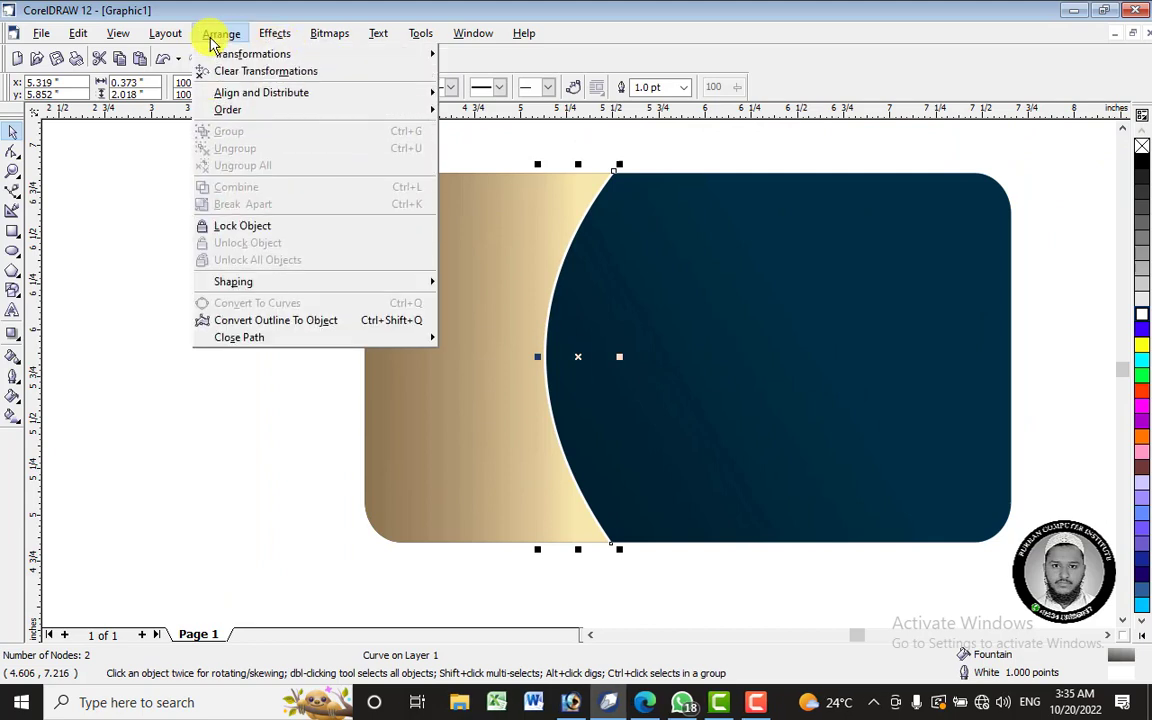
# - Convert the white edge outline into a separate shape, move it aside, and undo a trial black gradient
pyautogui.click(318, 321)
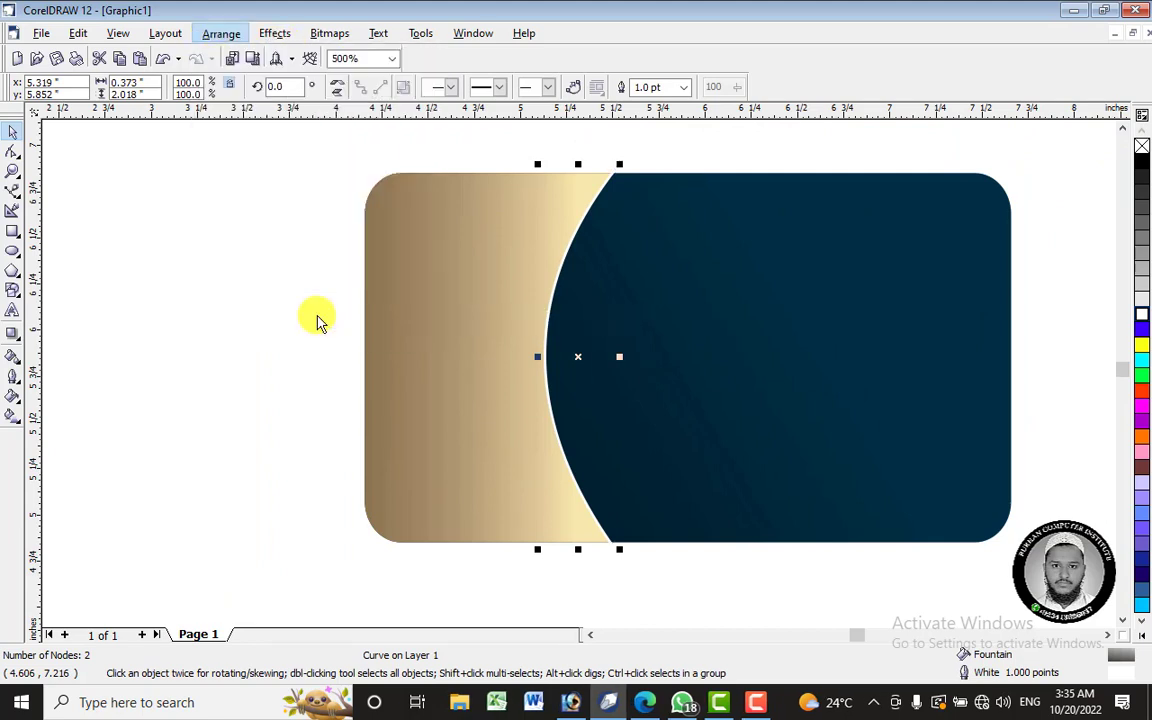
pyautogui.moveTo(638, 355); pyautogui.dragTo(755, 353)
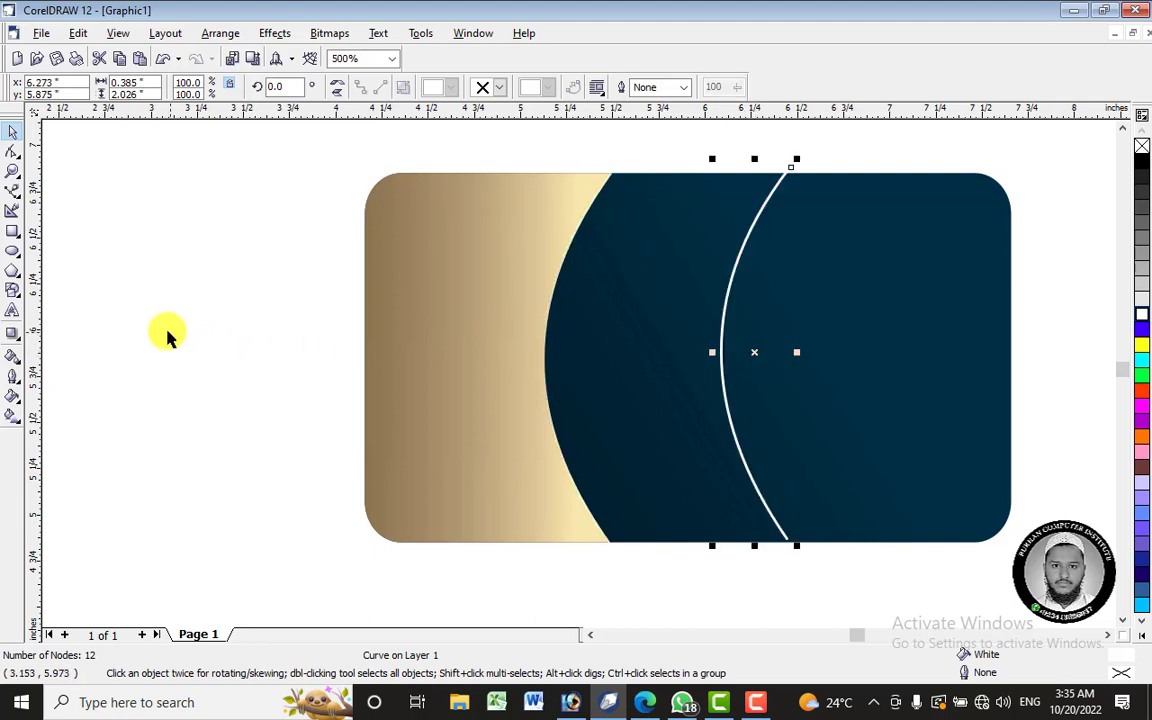
pyautogui.click(13, 417)
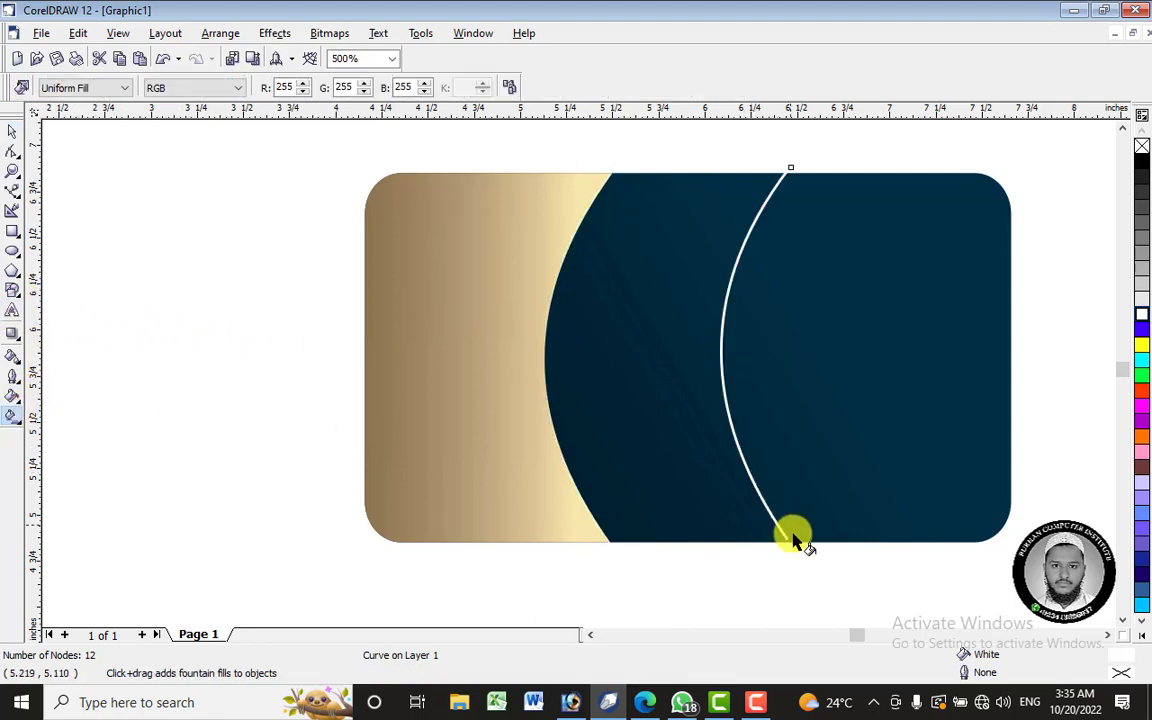
pyautogui.moveTo(785, 545); pyautogui.dragTo(727, 244)
pyautogui.click(1142, 161)
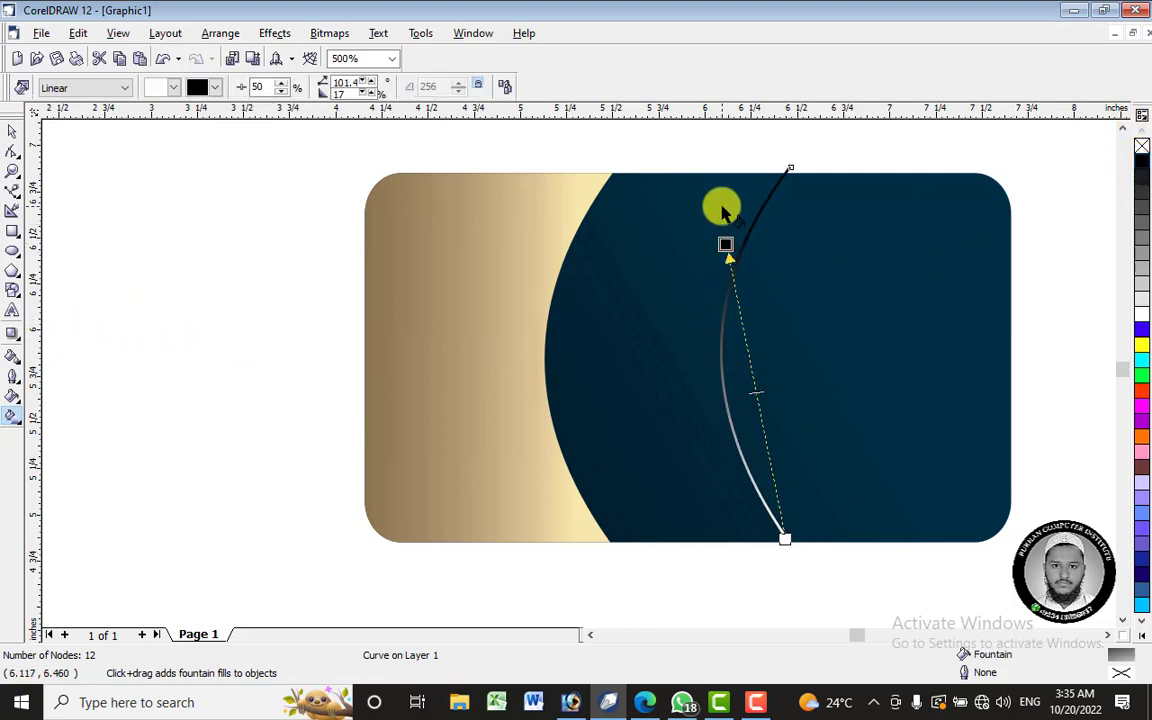
pyautogui.hotkey('ctrl', 'z')
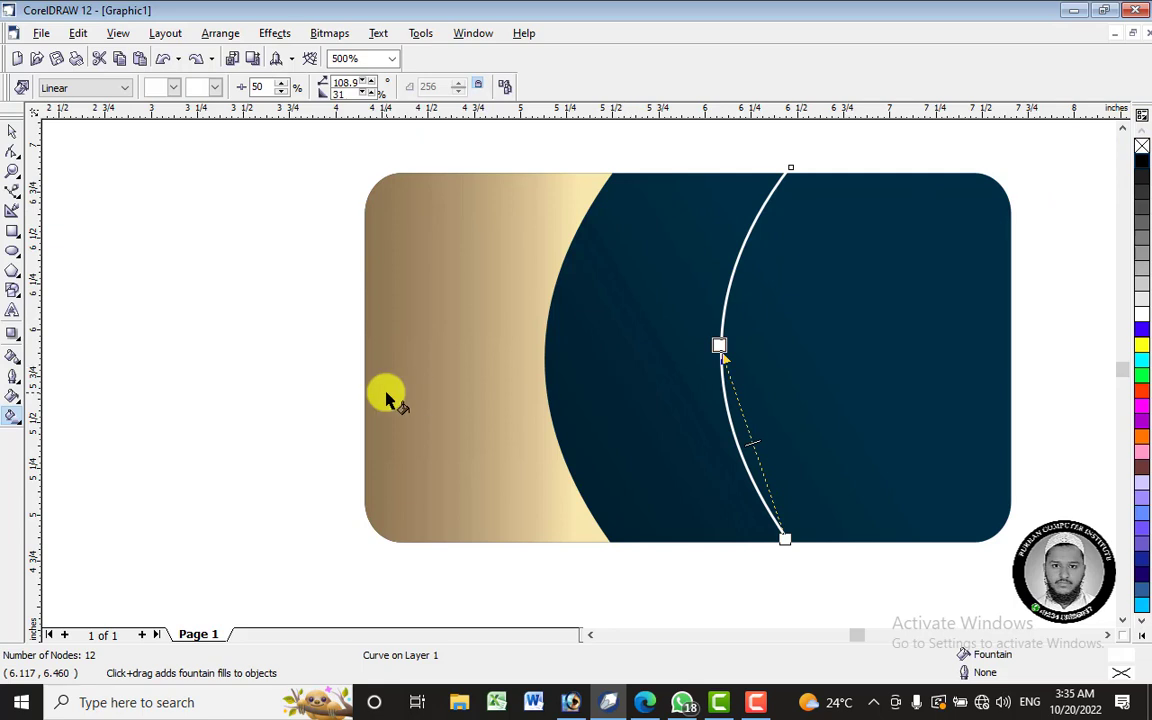
pyautogui.hotkey('ctrl', 'z')
# - Give the edge shape a cream-gold outline and move it back onto the panel's curve
pyautogui.click(12, 355)
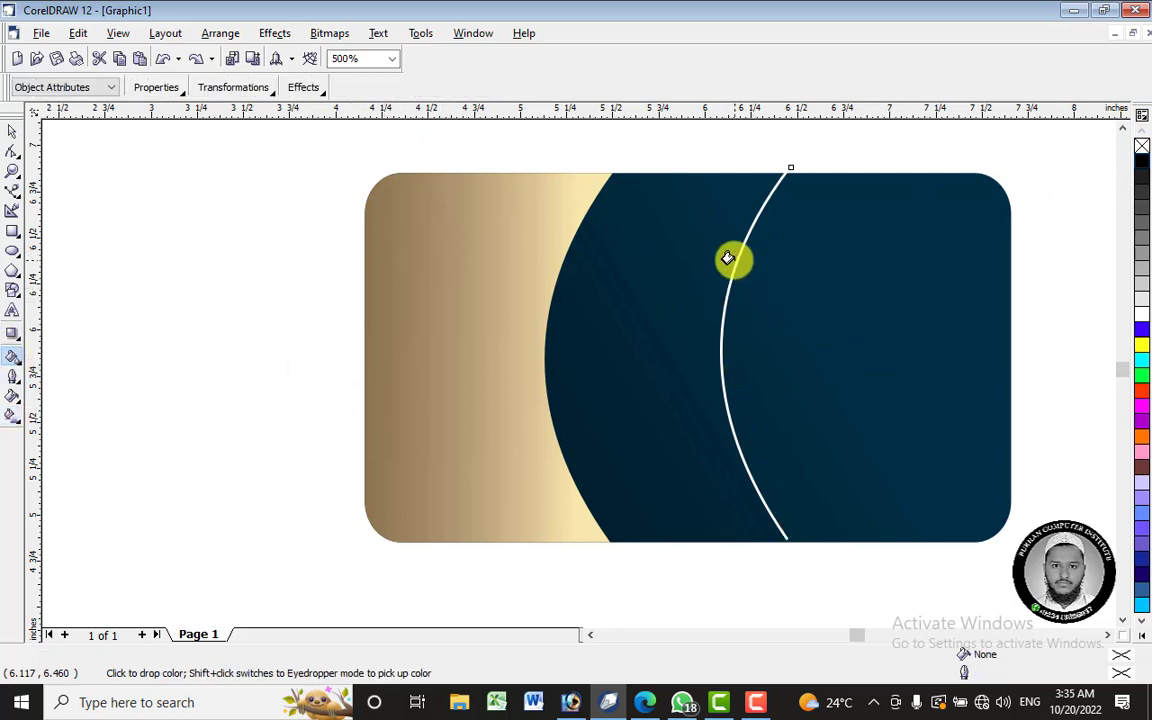
pyautogui.click(731, 260)
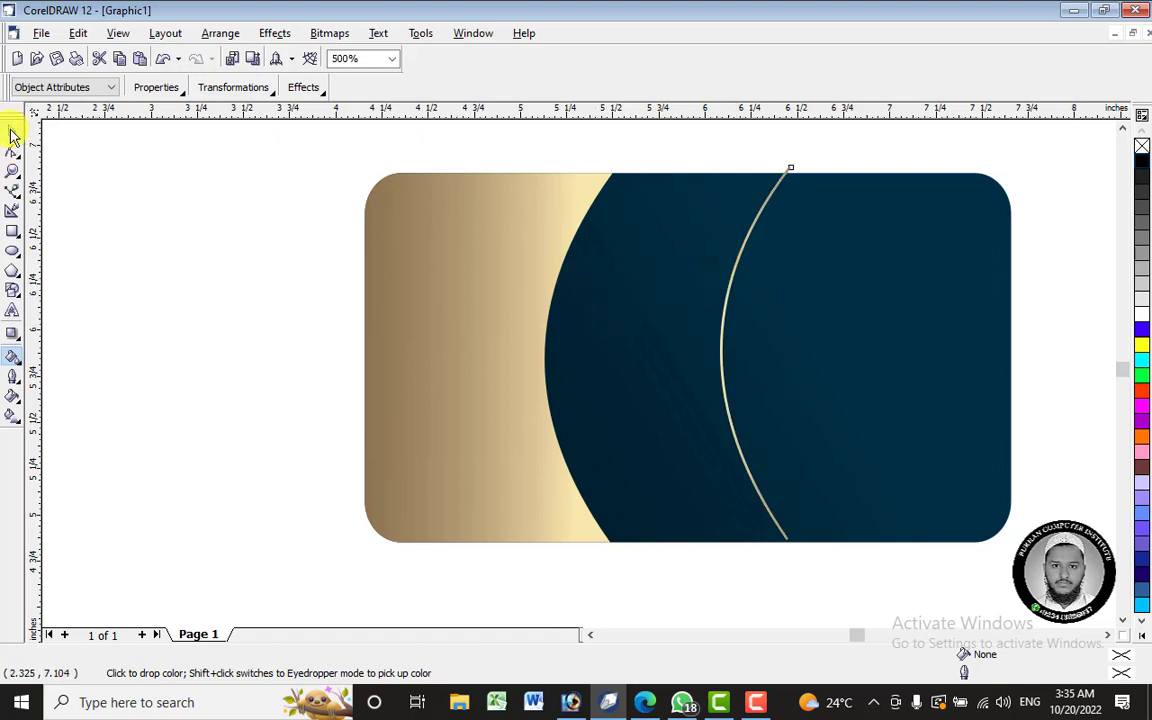
pyautogui.click(12, 131)
pyautogui.moveTo(752, 362); pyautogui.dragTo(579, 358)
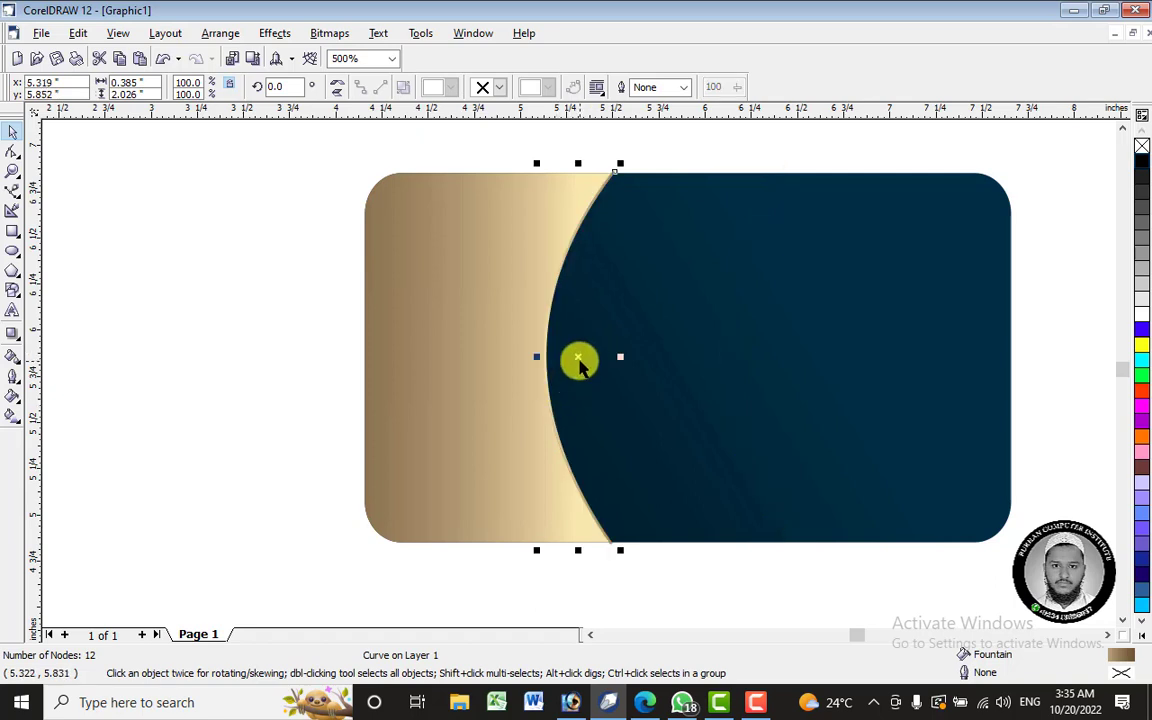
# - Bring the edge shape to the front and run a linear fountain fill toward the strip's top
pyautogui.scroll(1, 567, 330)
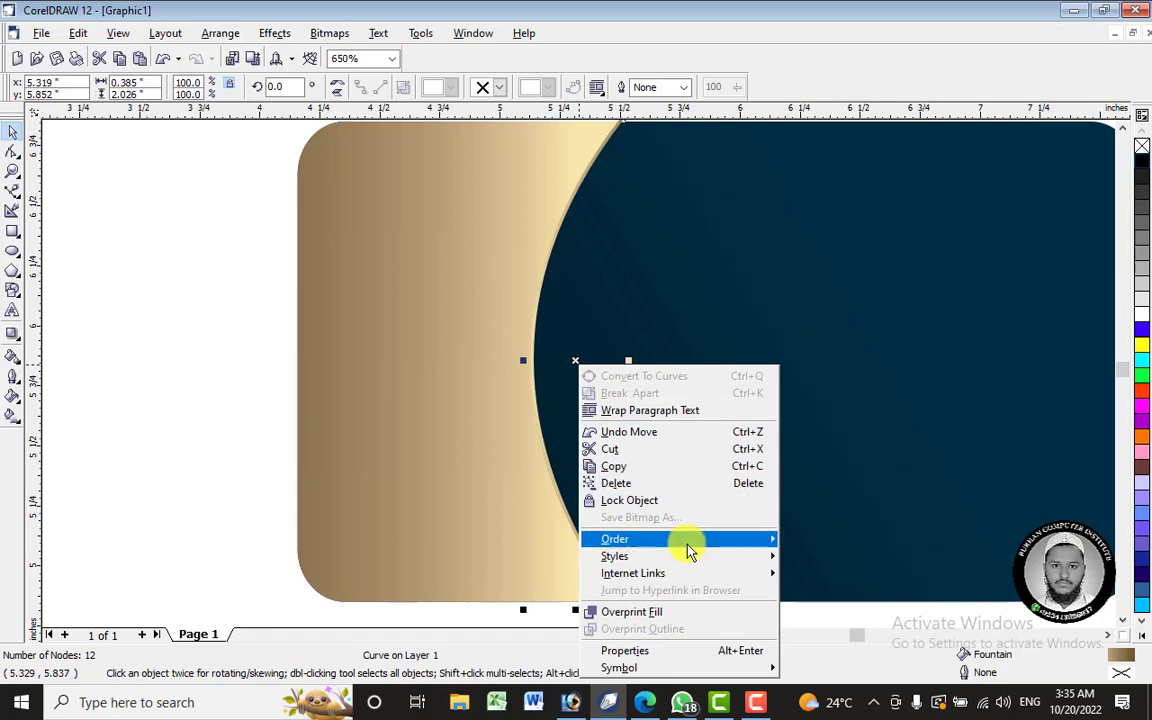
pyautogui.moveTo(618, 539)
pyautogui.click(833, 546)
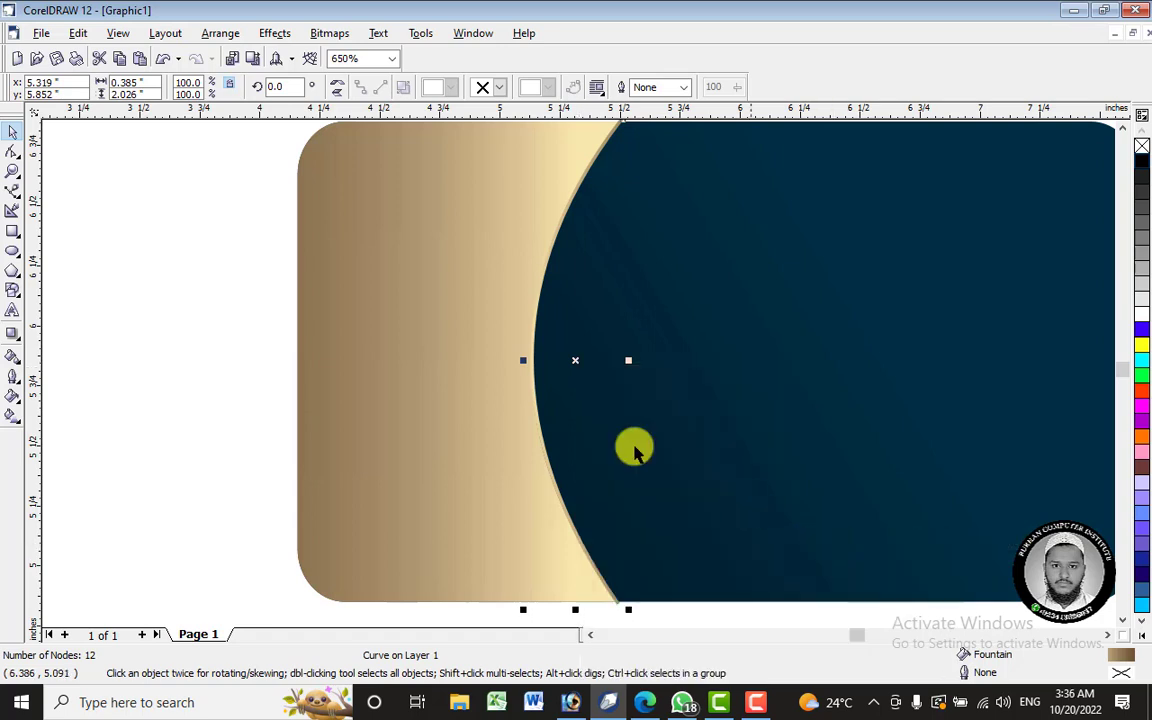
pyautogui.click(13, 415)
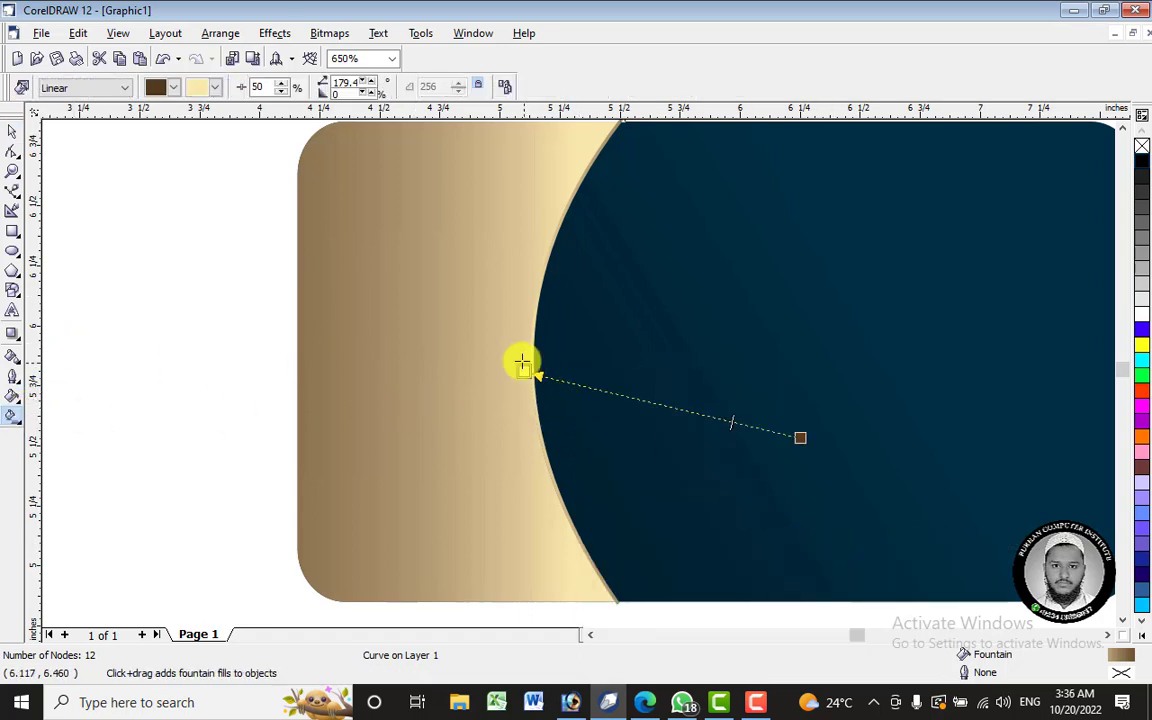
pyautogui.moveTo(522, 368); pyautogui.dragTo(580, 162)
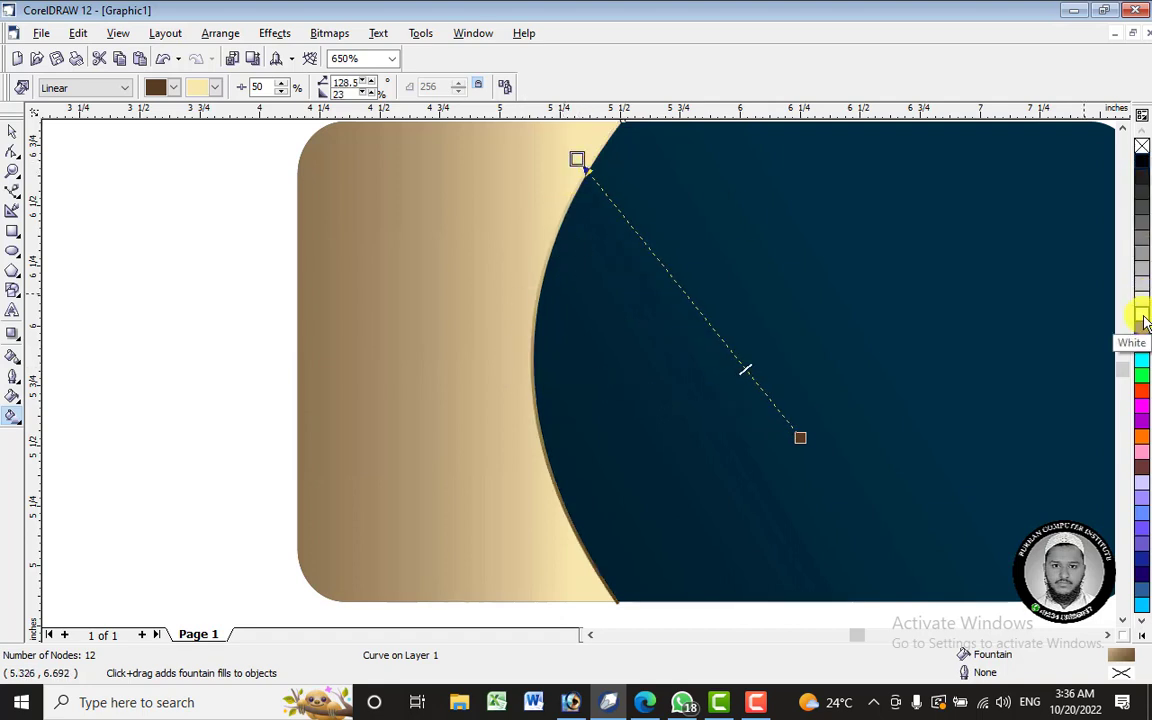
# - Add white colour nodes to the strip's gradient and reposition its start near the strip's top
pyautogui.moveTo(1145, 322); pyautogui.dragTo(609, 197)
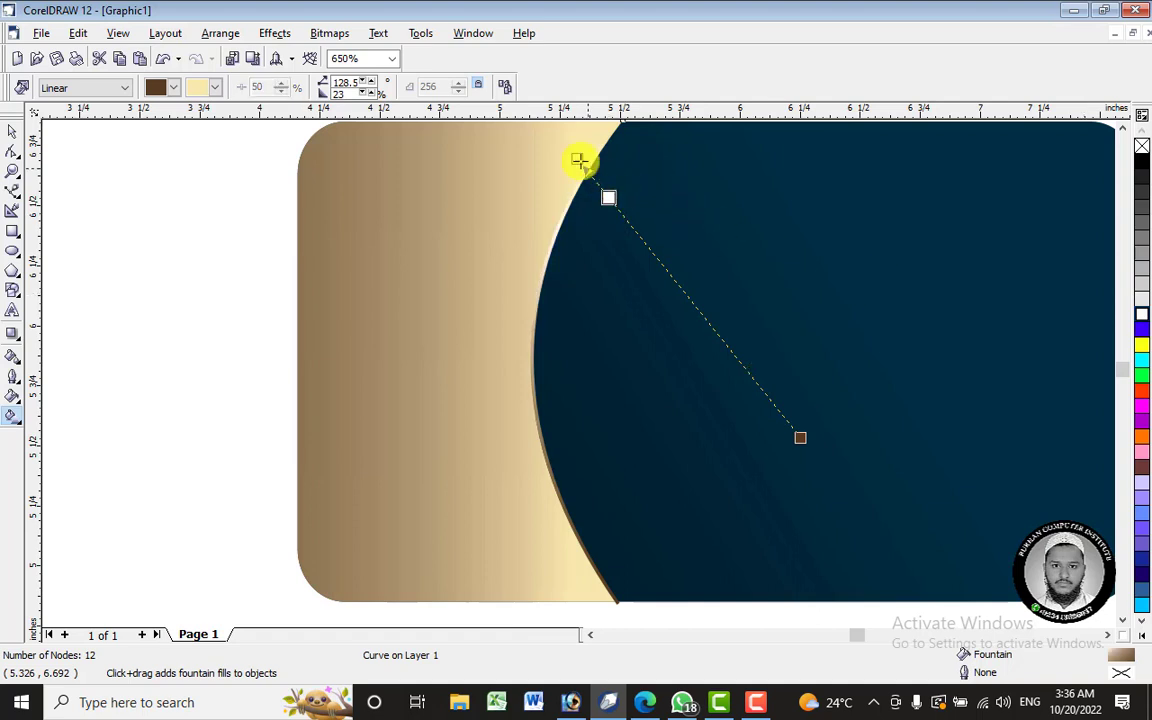
pyautogui.click(1122, 127)
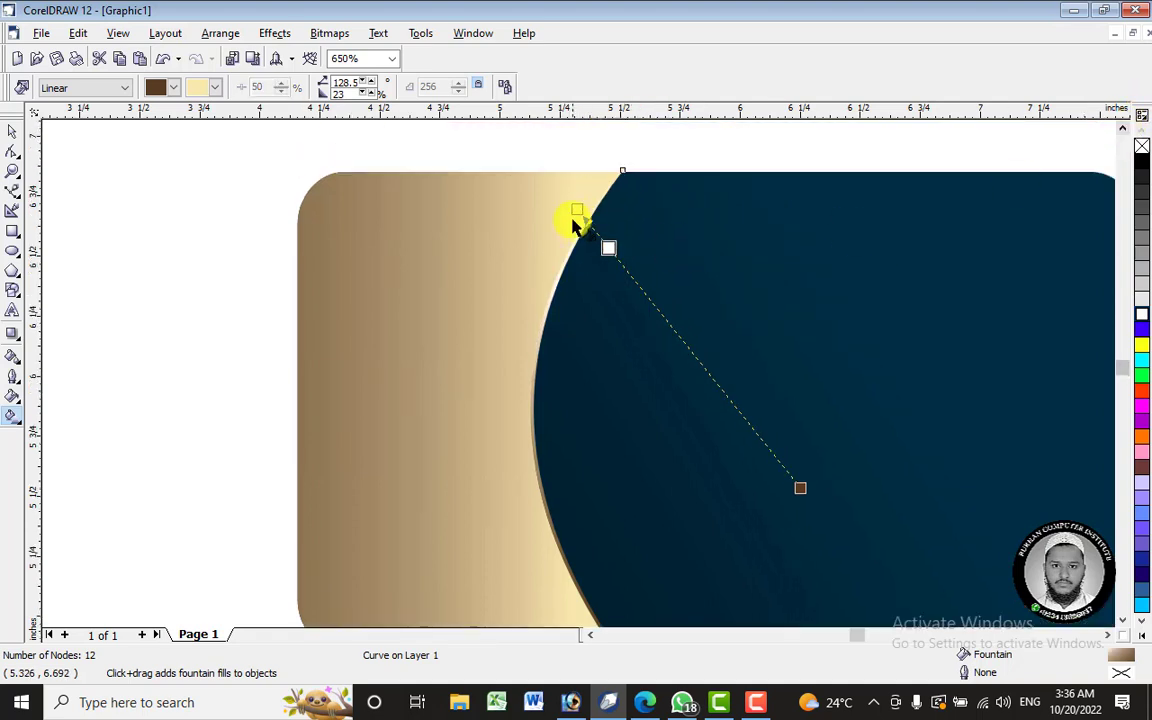
pyautogui.moveTo(577, 212); pyautogui.dragTo(553, 188)
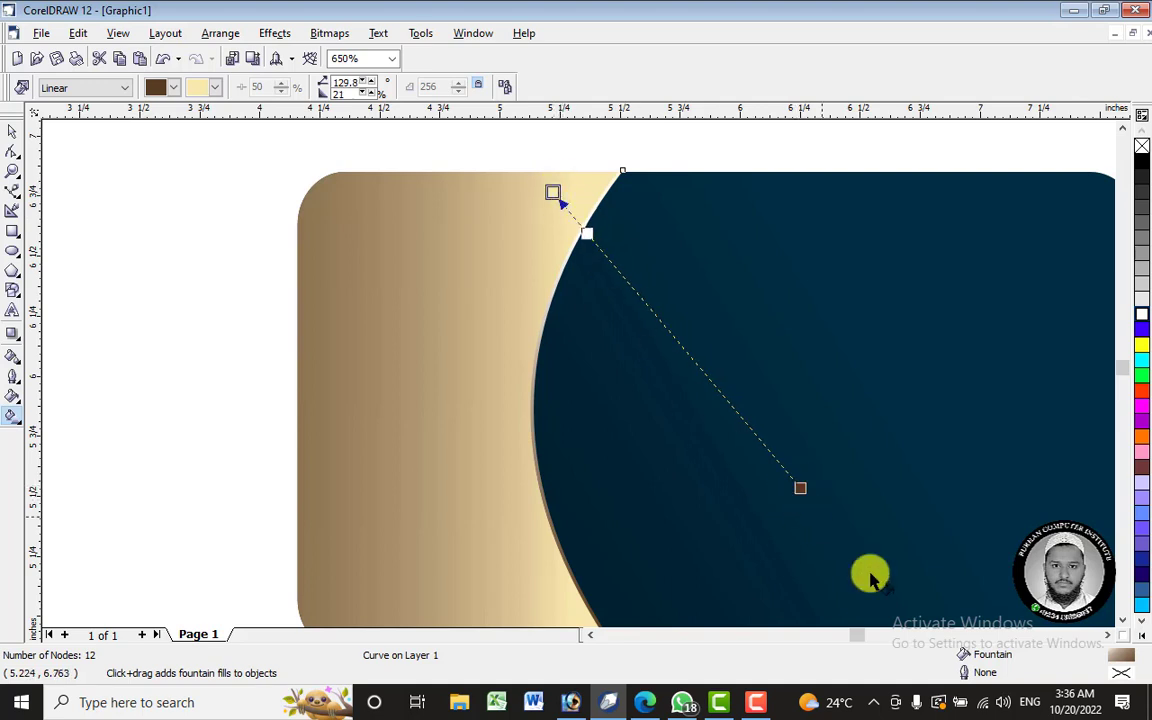
pyautogui.click(1122, 620)
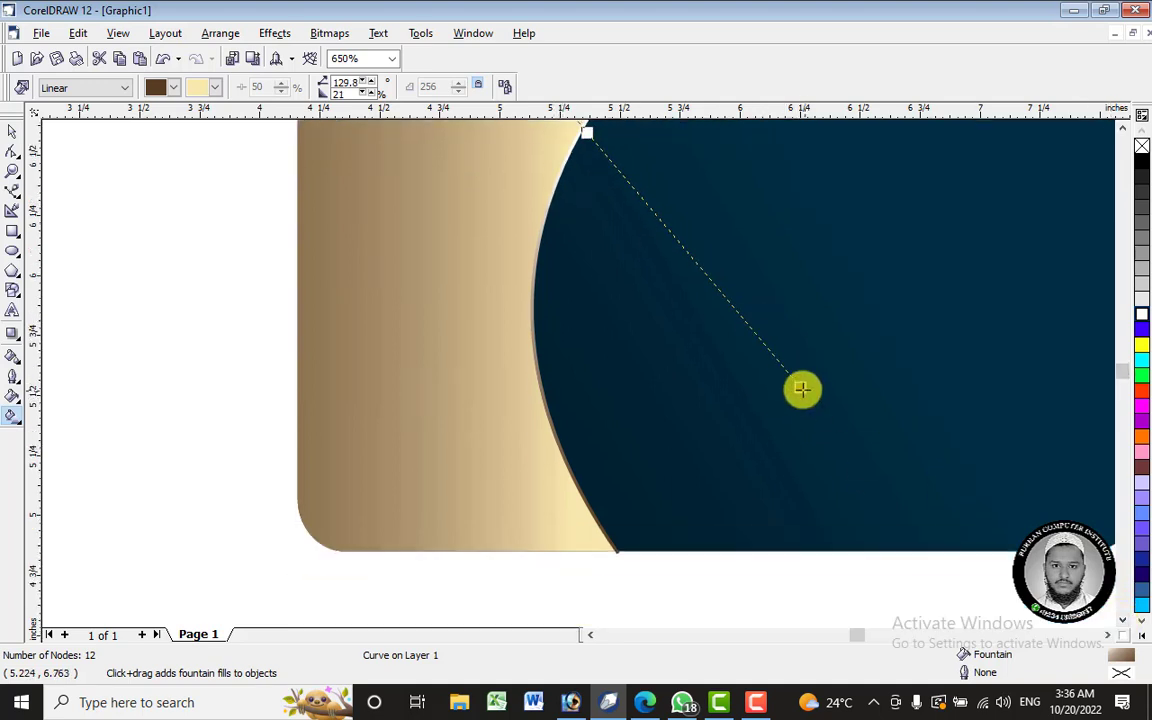
pyautogui.moveTo(802, 389); pyautogui.dragTo(634, 572)
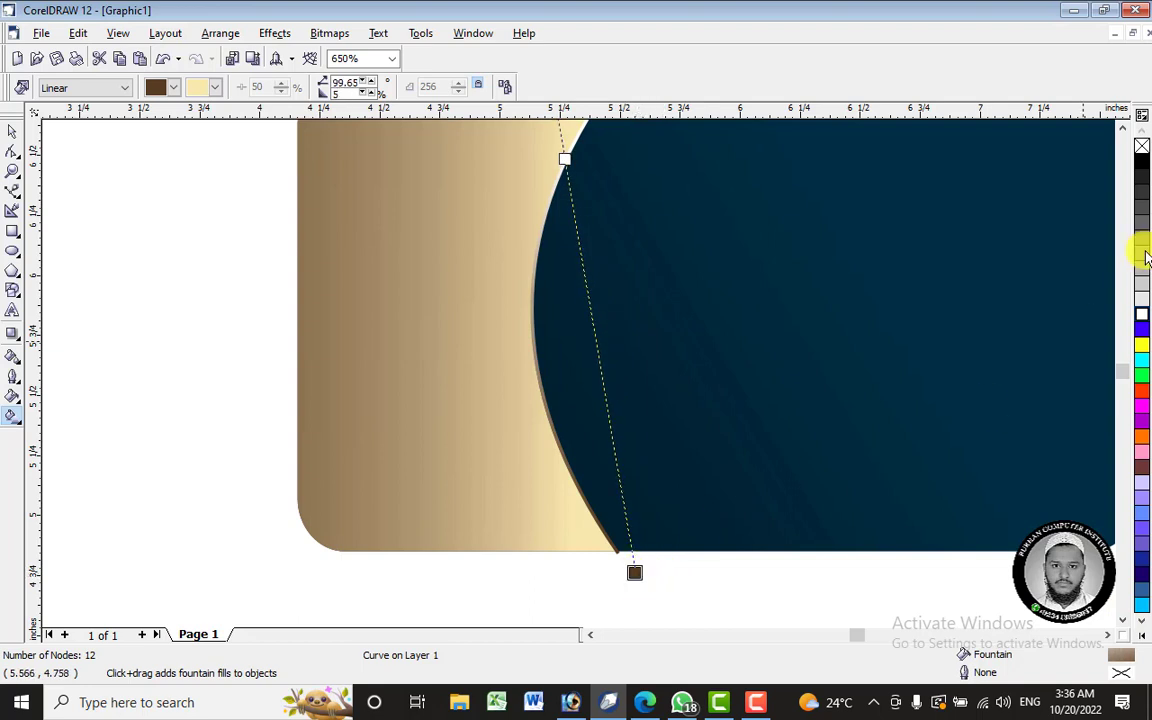
pyautogui.moveTo(1141, 325); pyautogui.dragTo(599, 400)
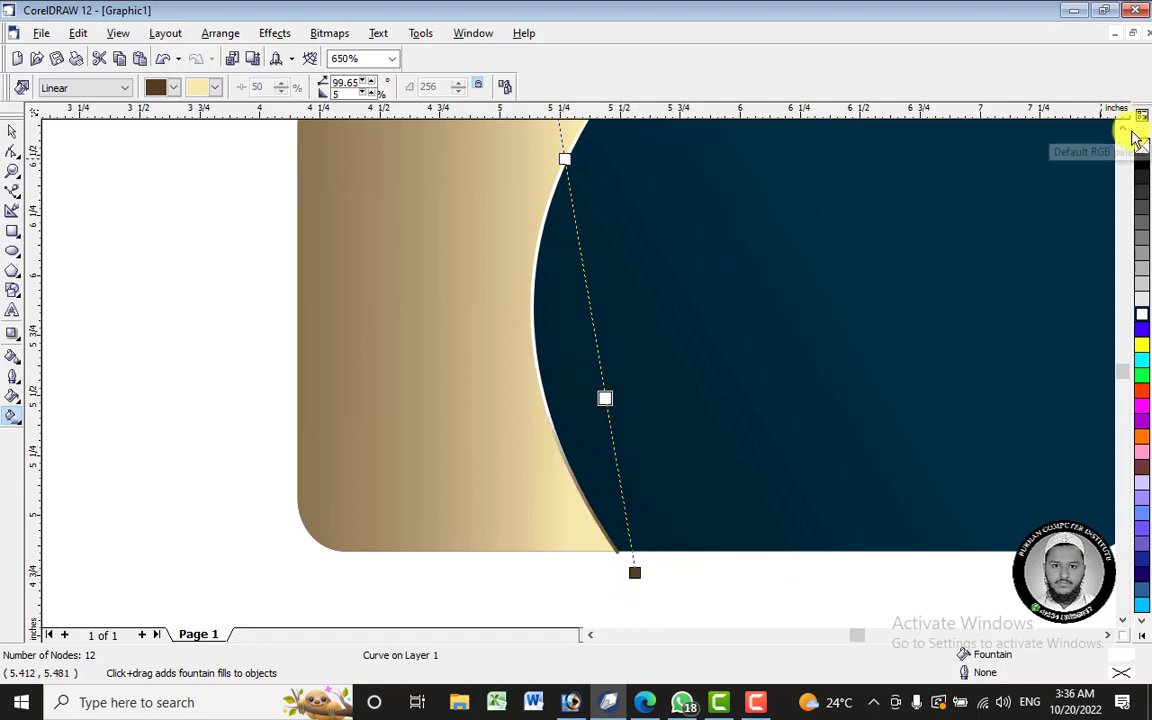
pyautogui.scroll(3, 1139, 129)
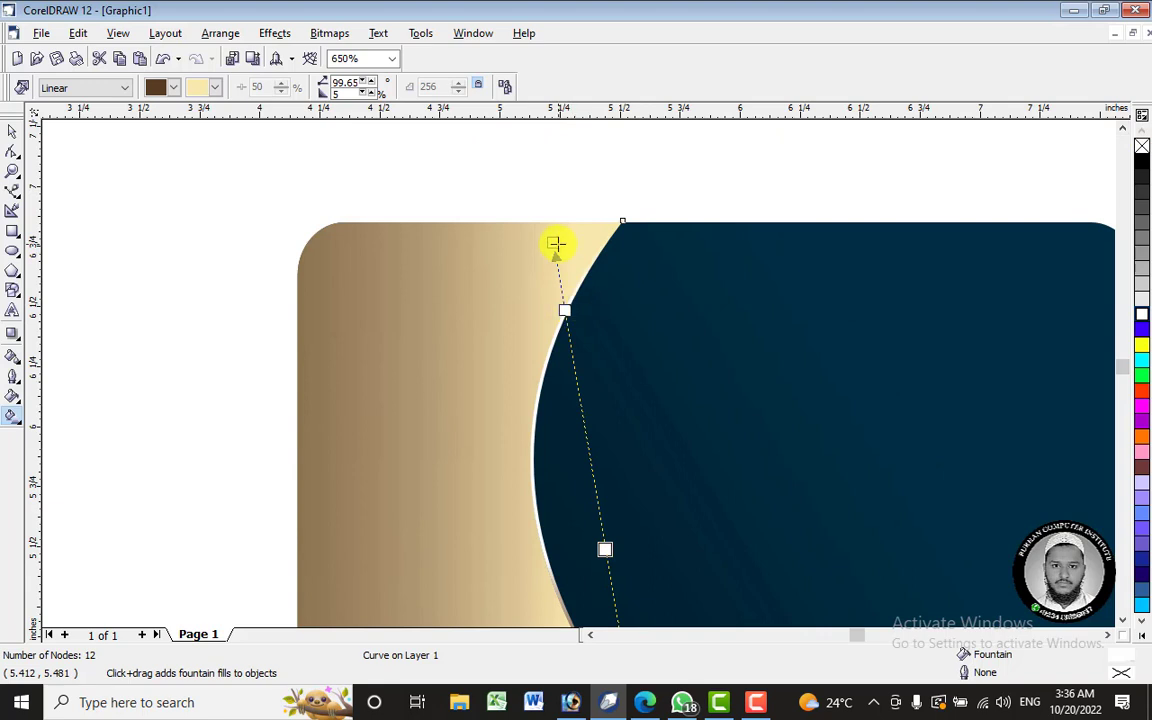
pyautogui.moveTo(556, 243); pyautogui.dragTo(586, 222)
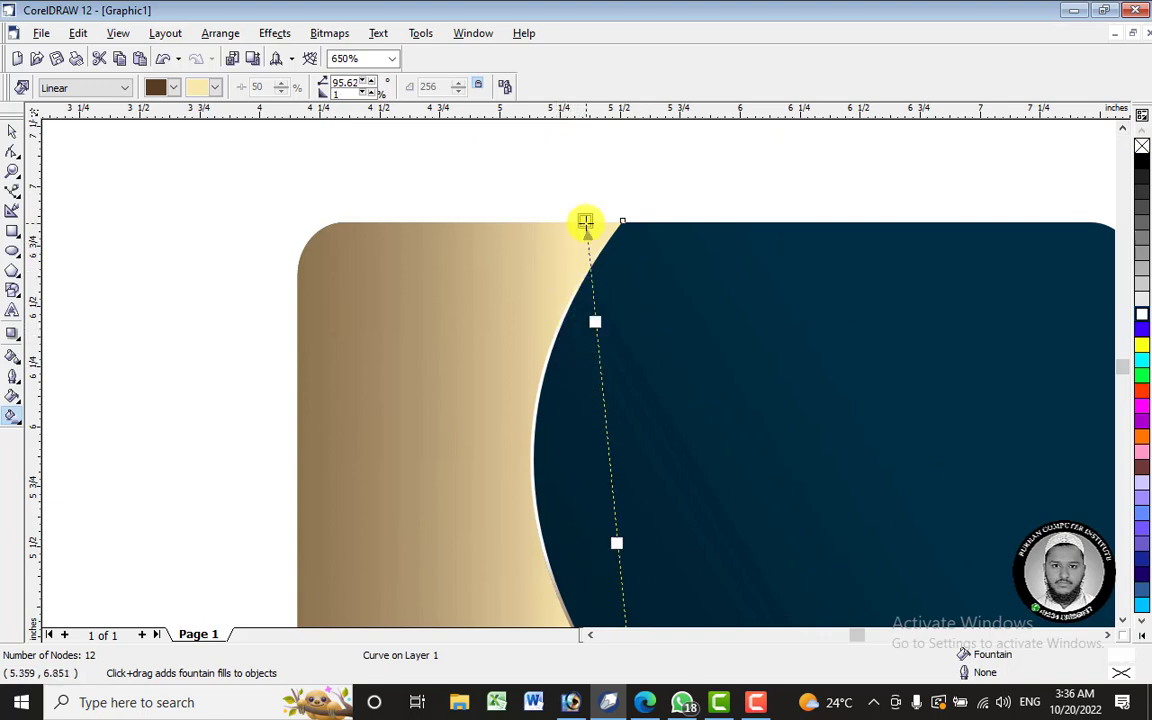
pyautogui.scroll(-3, 588, 222)
pyautogui.click(12, 132)
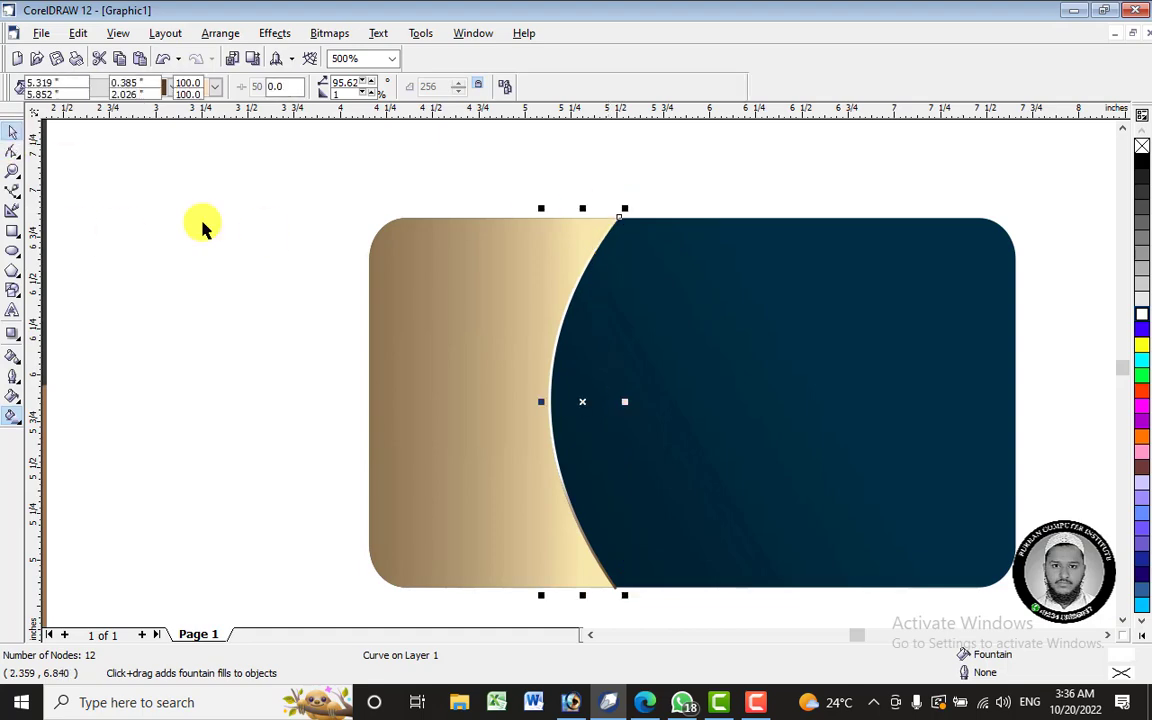
# - Select the gold panel and nudge it slightly down and left
pyautogui.click(205, 223)
pyautogui.scroll(-1, 614, 240)
pyautogui.scroll(-3, 614, 247)
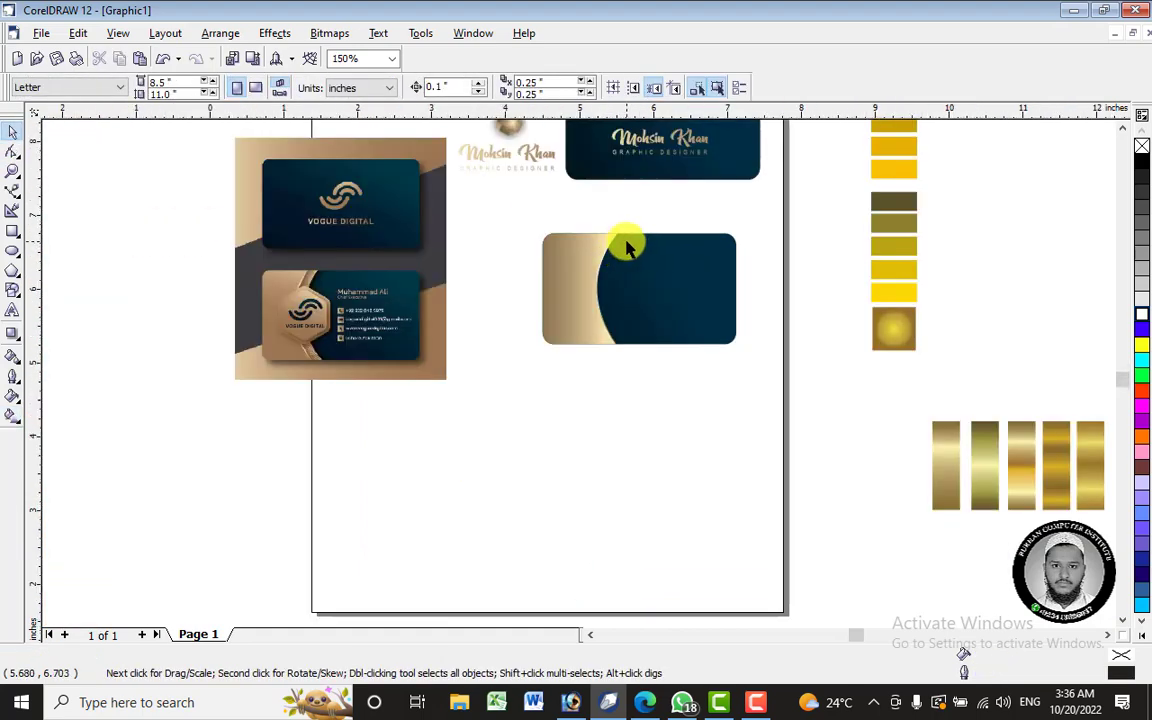
pyautogui.scroll(1, 620, 245)
pyautogui.scroll(1, 527, 219)
pyautogui.scroll(-2, 527, 219)
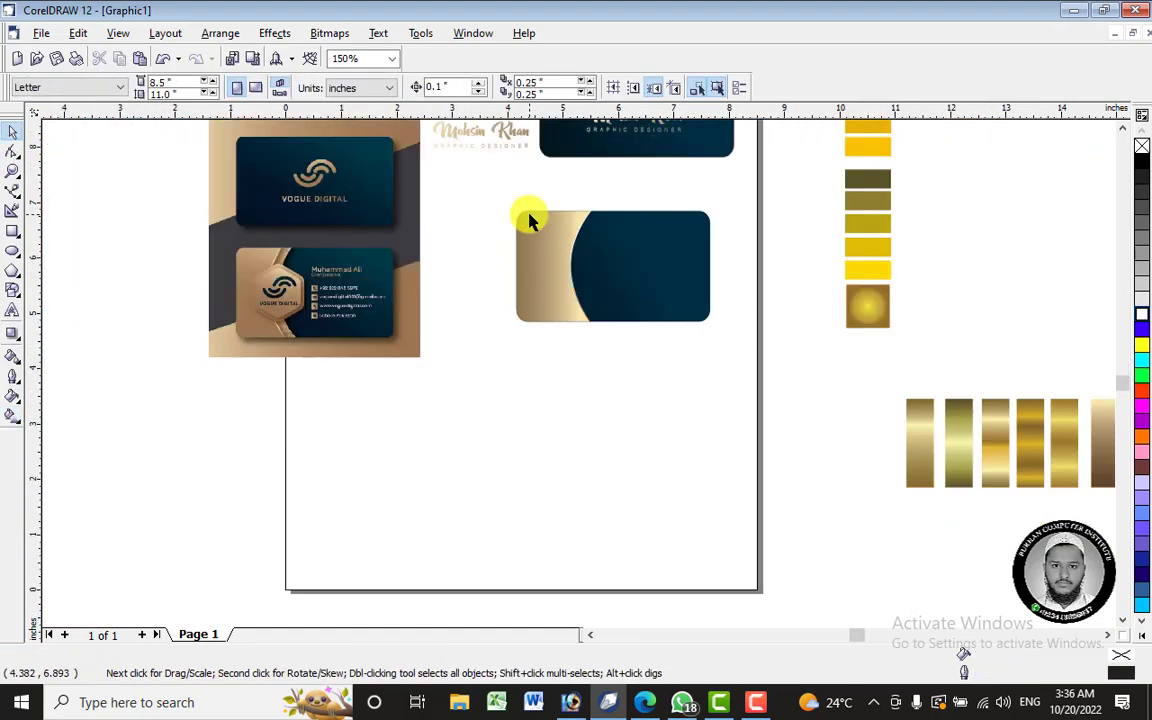
pyautogui.scroll(1, 510, 230)
pyautogui.scroll(2, 645, 206)
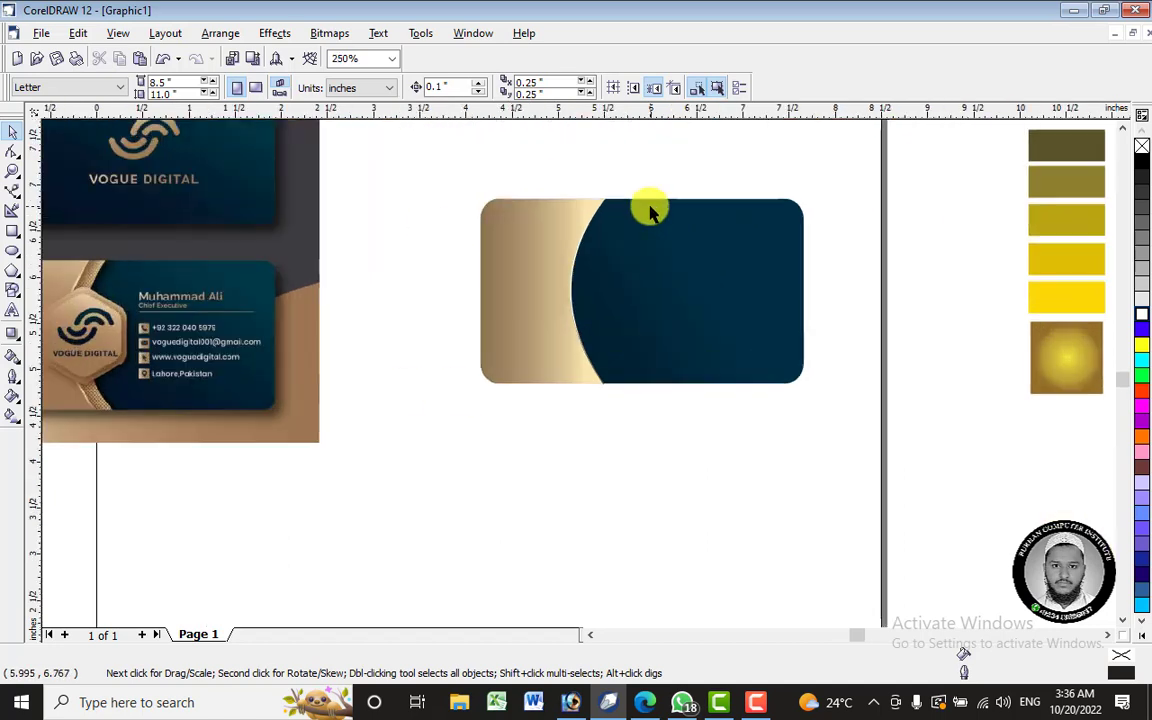
pyautogui.click(514, 244)
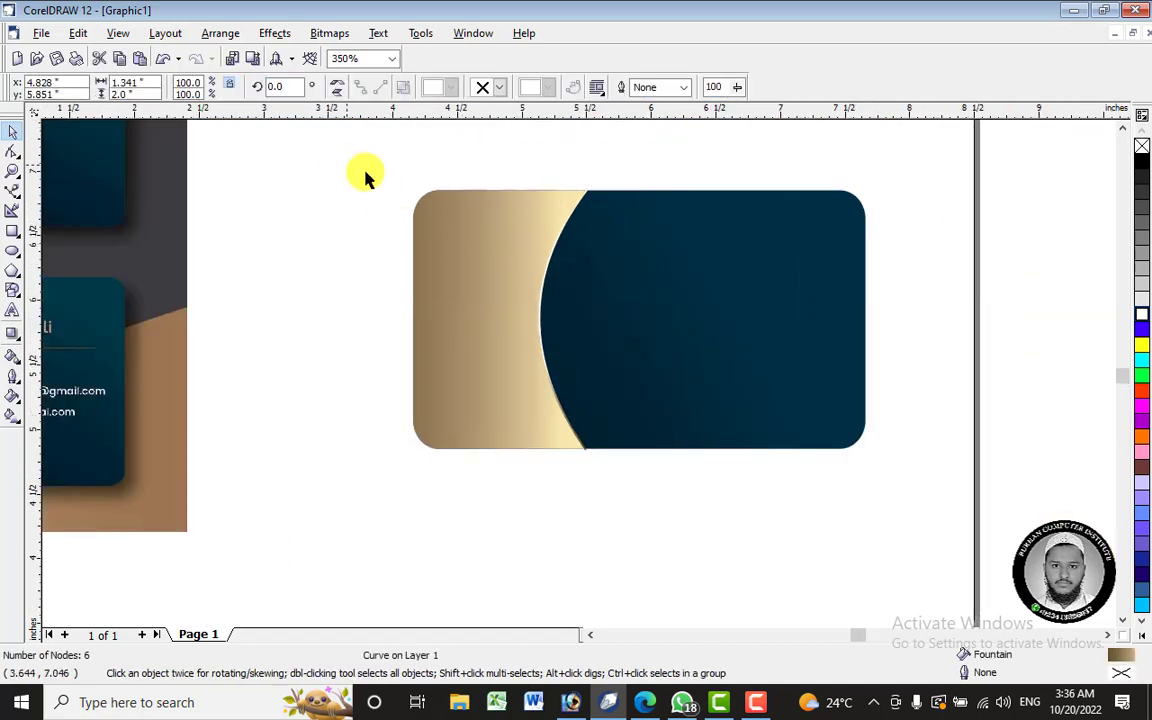
pyautogui.moveTo(375, 155); pyautogui.dragTo(592, 500)
pyautogui.click(501, 329)
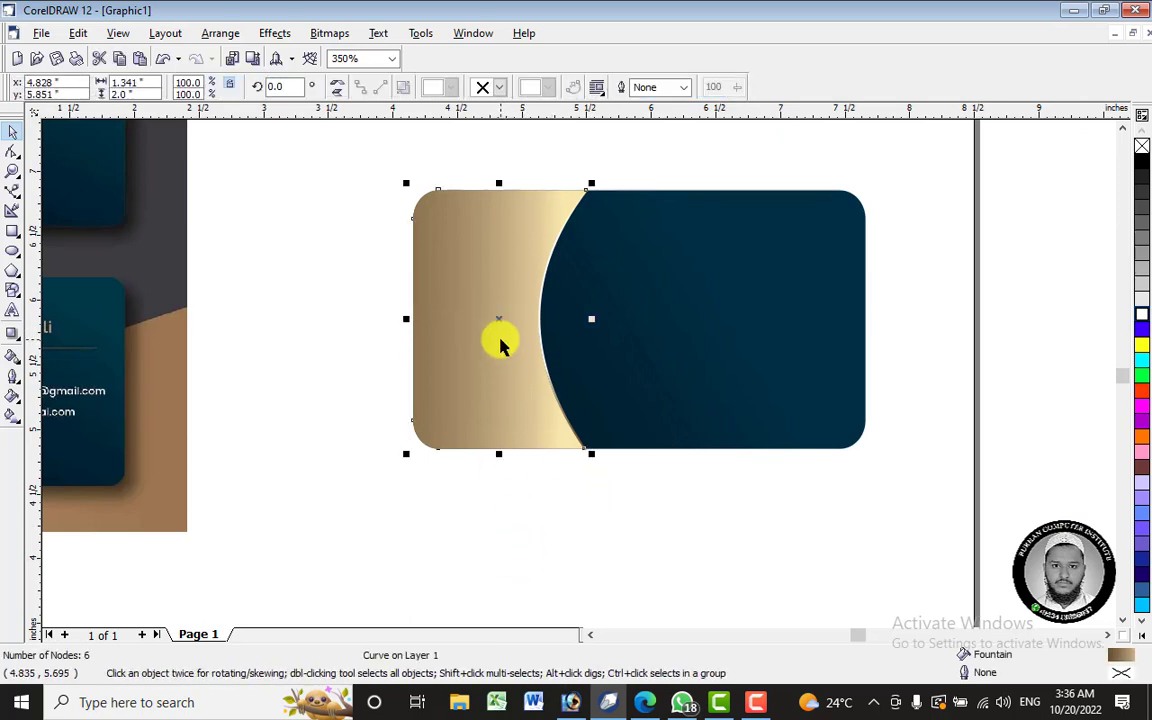
pyautogui.moveTo(500, 335)
pyautogui.mouseDown()
pyautogui.moveTo(437, 540)
pyautogui.moveTo(508, 354)
pyautogui.mouseUp()
# - Drag the card and its gold panel to the right, beside the other gold shape
pyautogui.scroll(-1, 650, 320)
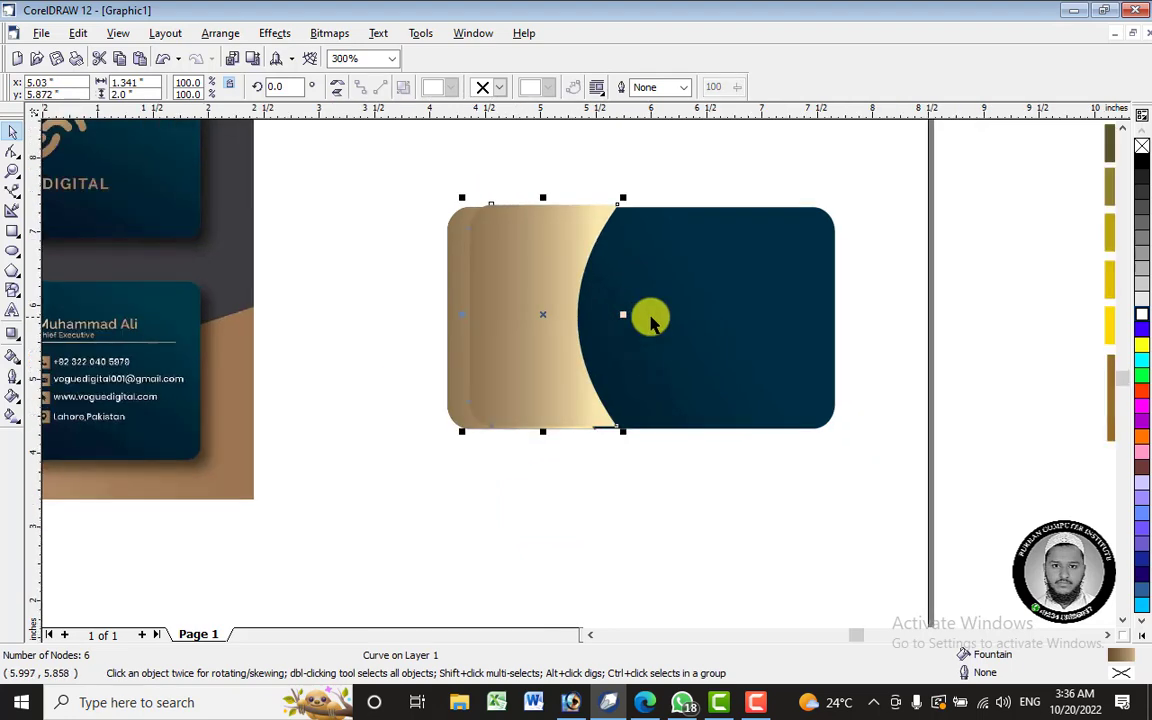
pyautogui.scroll(-3, 231, 386)
pyautogui.scroll(6, 411, 360)
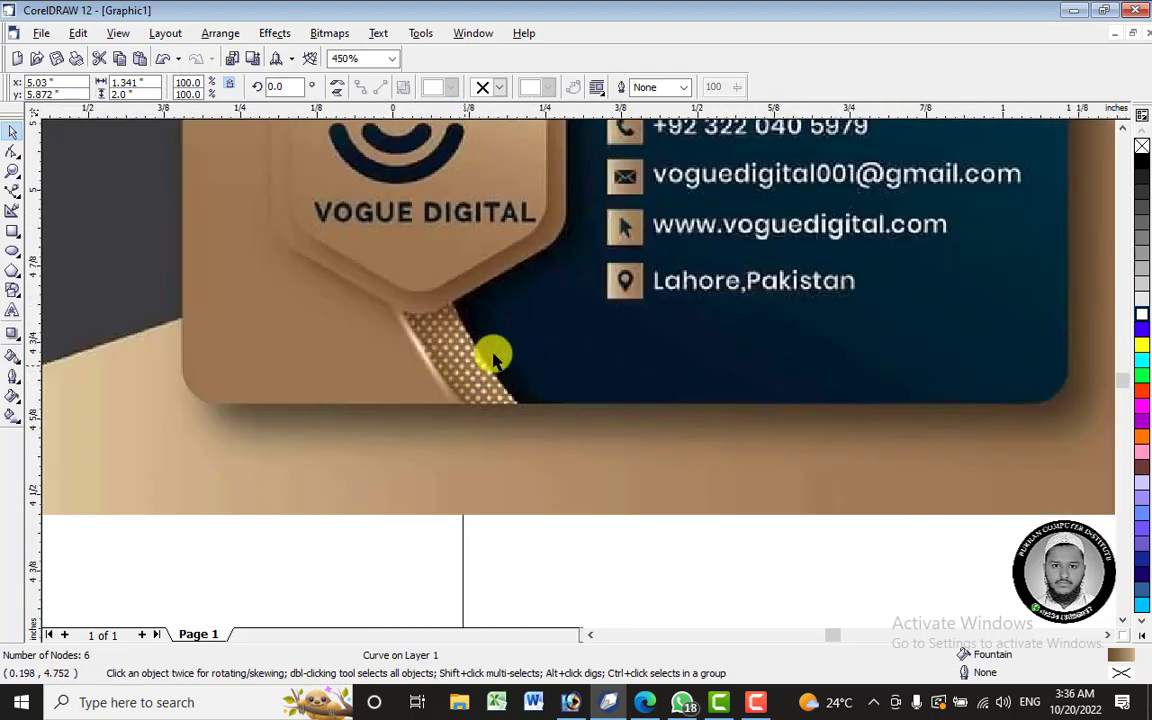
pyautogui.scroll(3, 494, 358)
pyautogui.scroll(-2, 380, 350)
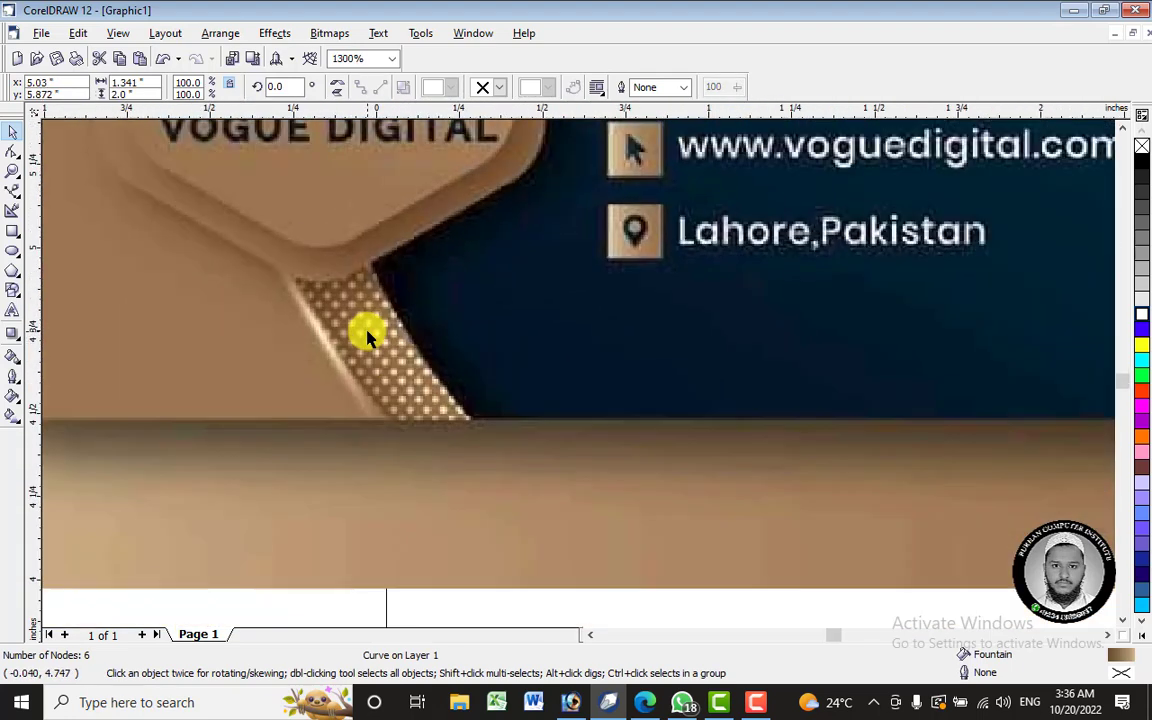
pyautogui.scroll(-4, 360, 330)
pyautogui.scroll(3, 545, 265)
pyautogui.moveTo(612, 267); pyautogui.dragTo(759, 281)
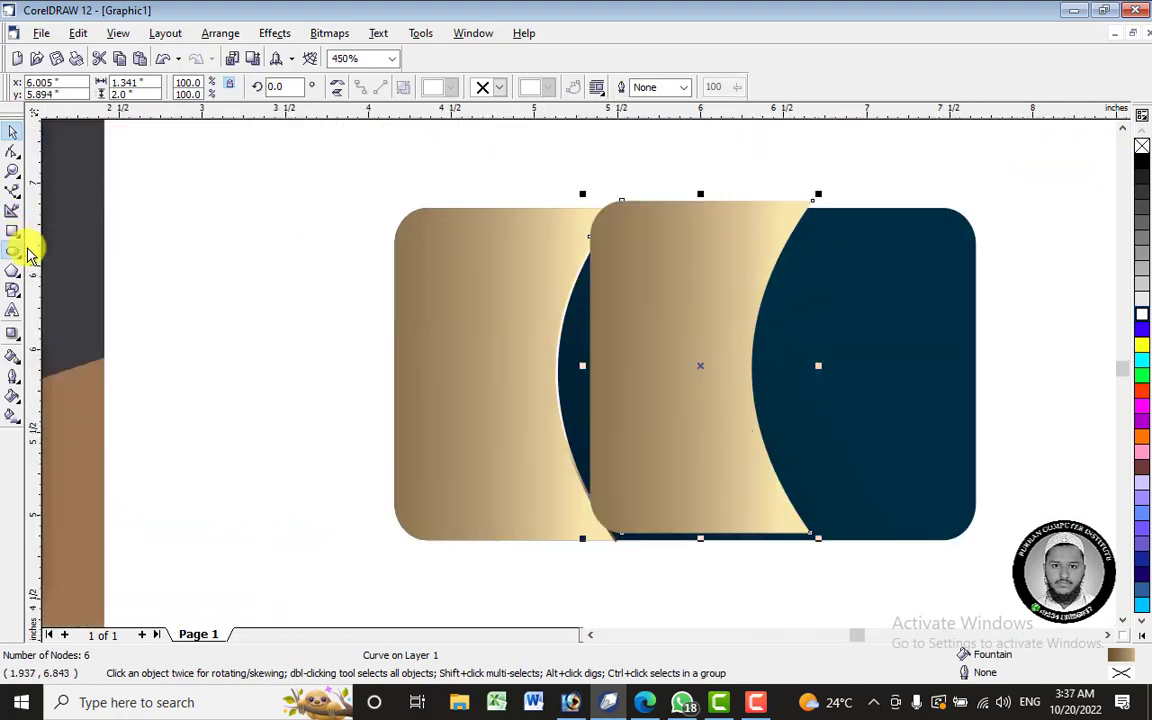
# - Draw a 0.352-inch circle on the gold panel's top edge and copy the panel's tan gradient into it
pyautogui.click(14, 251)
pyautogui.moveTo(650, 146); pyautogui.dragTo(657, 154)
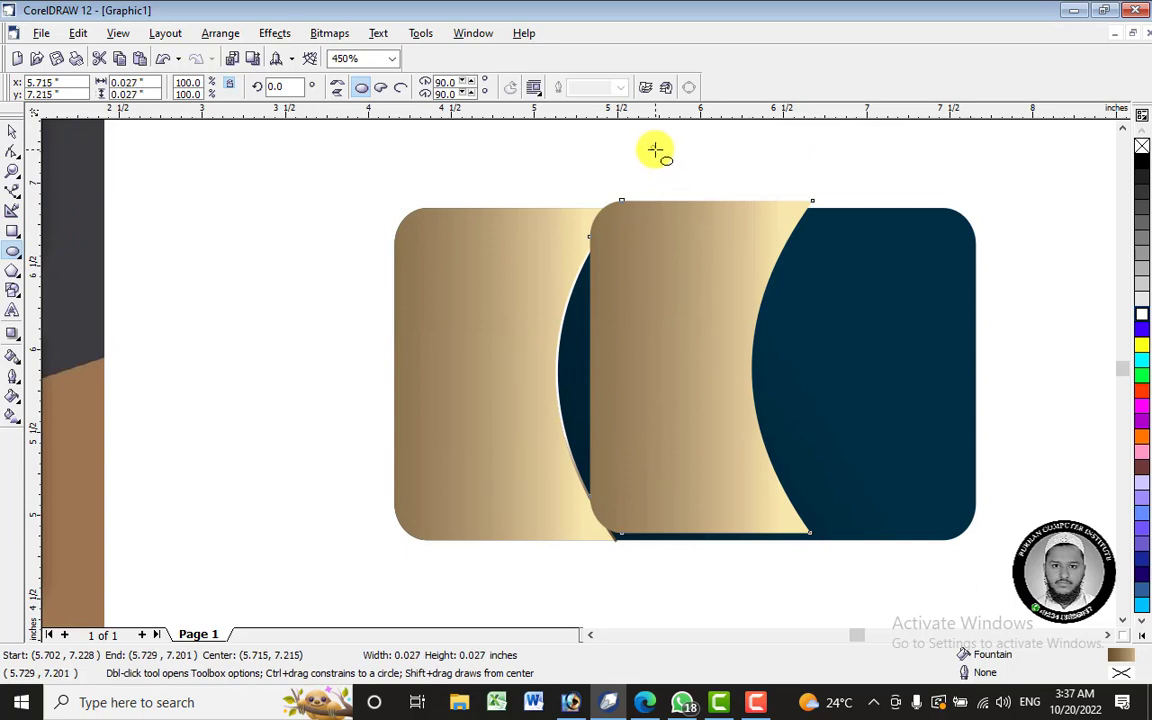
pyautogui.scroll(3, 655, 150)
pyautogui.moveTo(655, 150); pyautogui.dragTo(721, 274)
pyautogui.moveTo(668, 226); pyautogui.dragTo(674, 192)
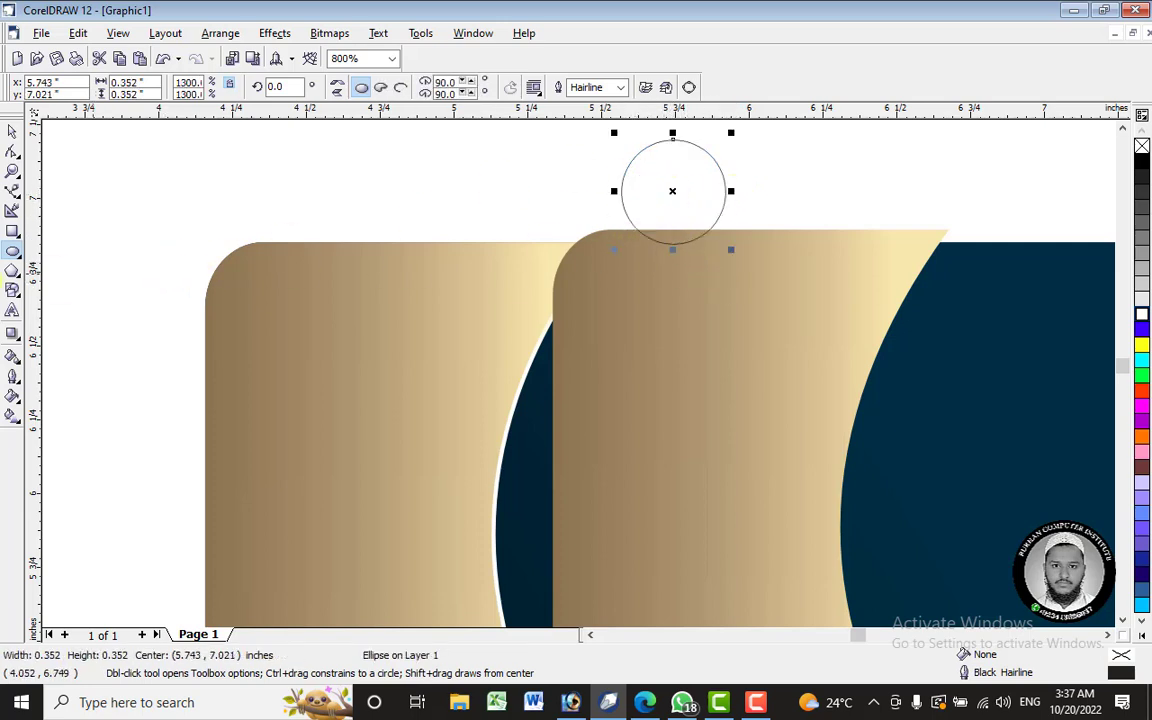
pyautogui.click(13, 358)
pyautogui.click(637, 188)
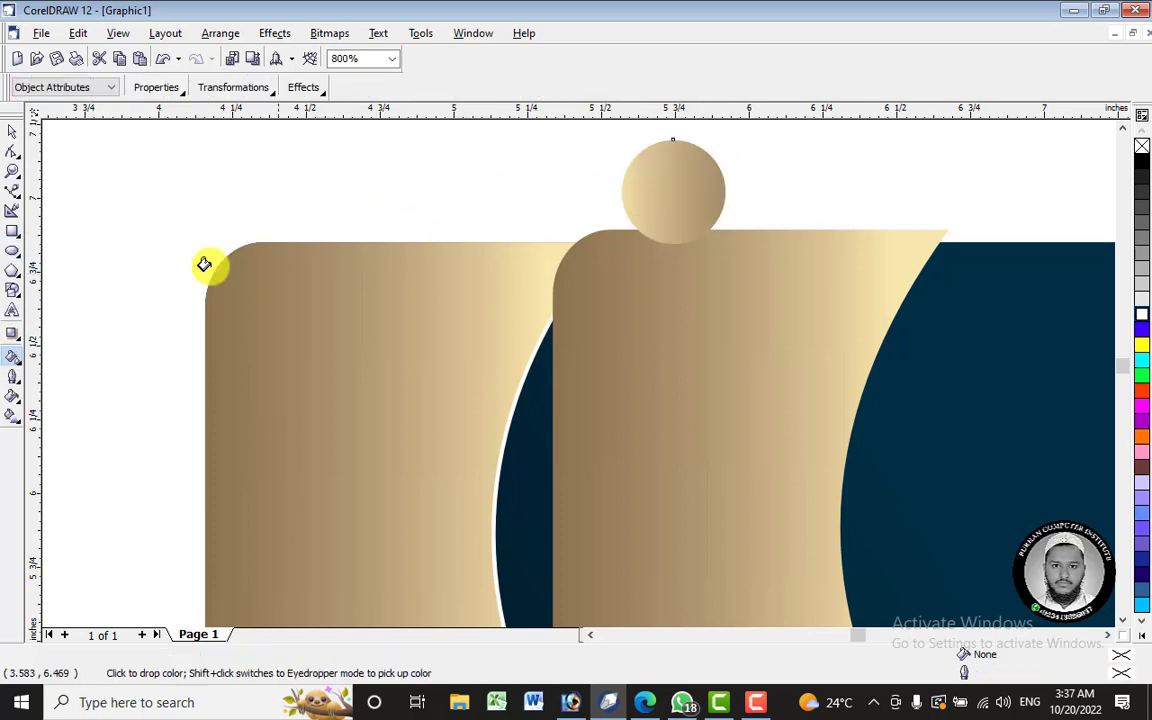
pyautogui.click(13, 417)
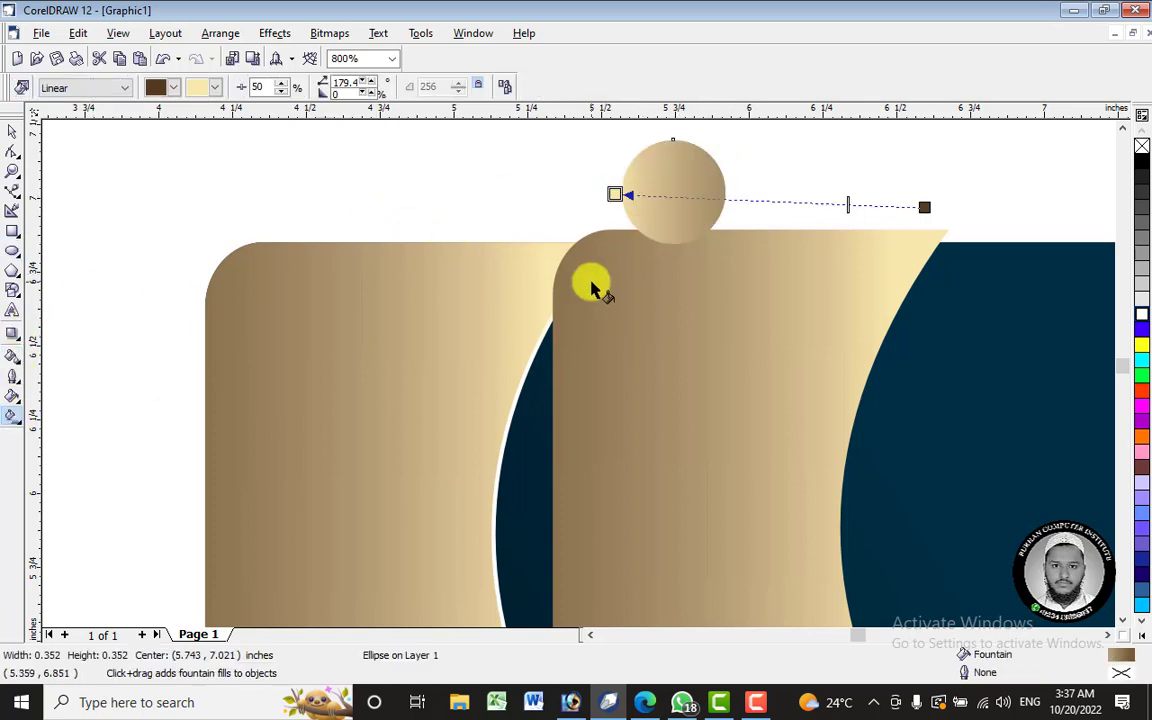
# - Change the circle's fill to a radial gradient sized to the circle, trying white and black outer colours
pyautogui.click(87, 90)
pyautogui.click(87, 141)
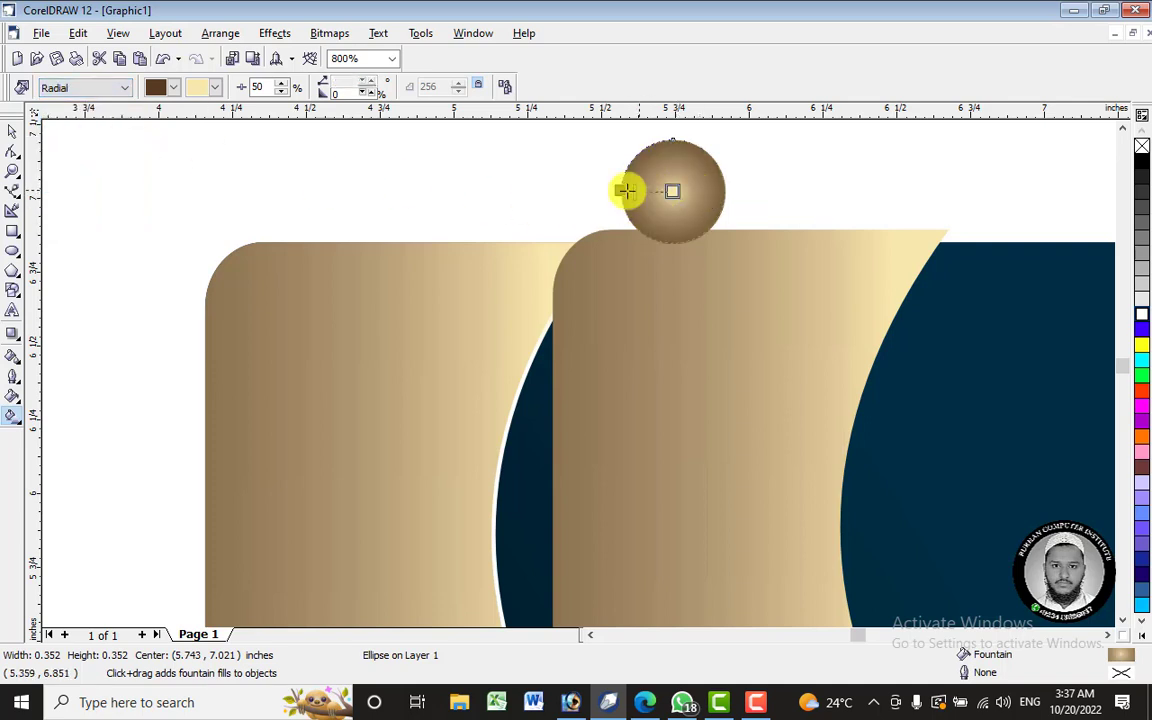
pyautogui.moveTo(625, 188); pyautogui.dragTo(543, 190)
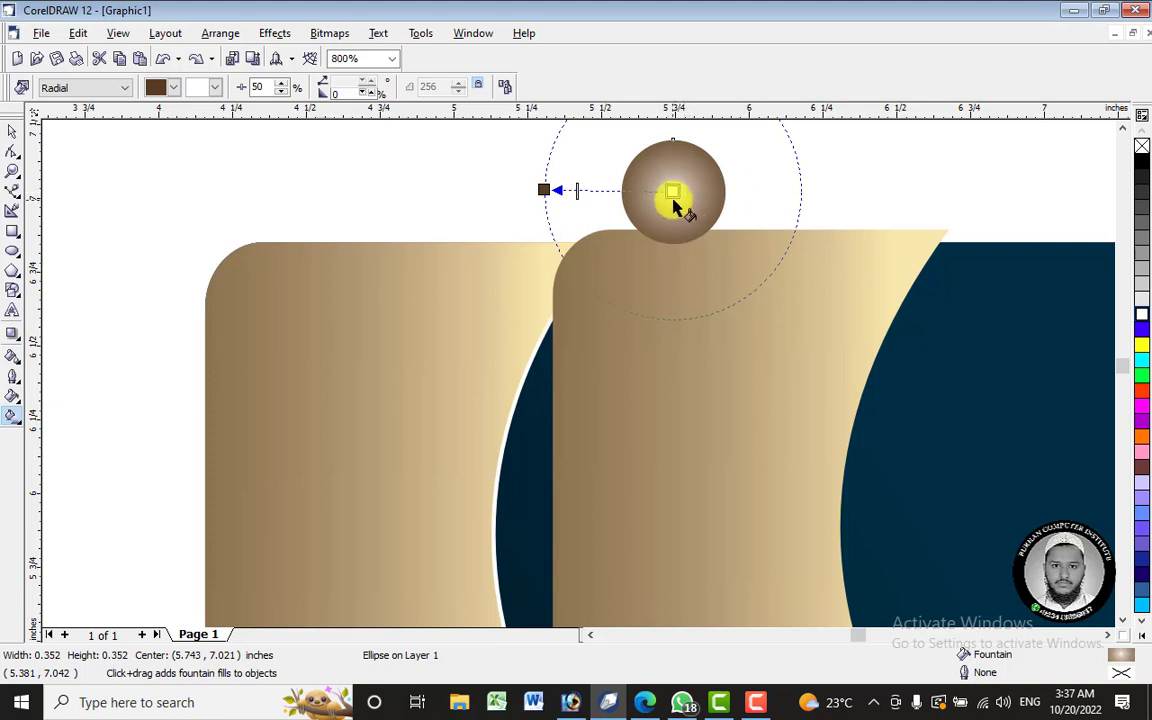
pyautogui.click(672, 191)
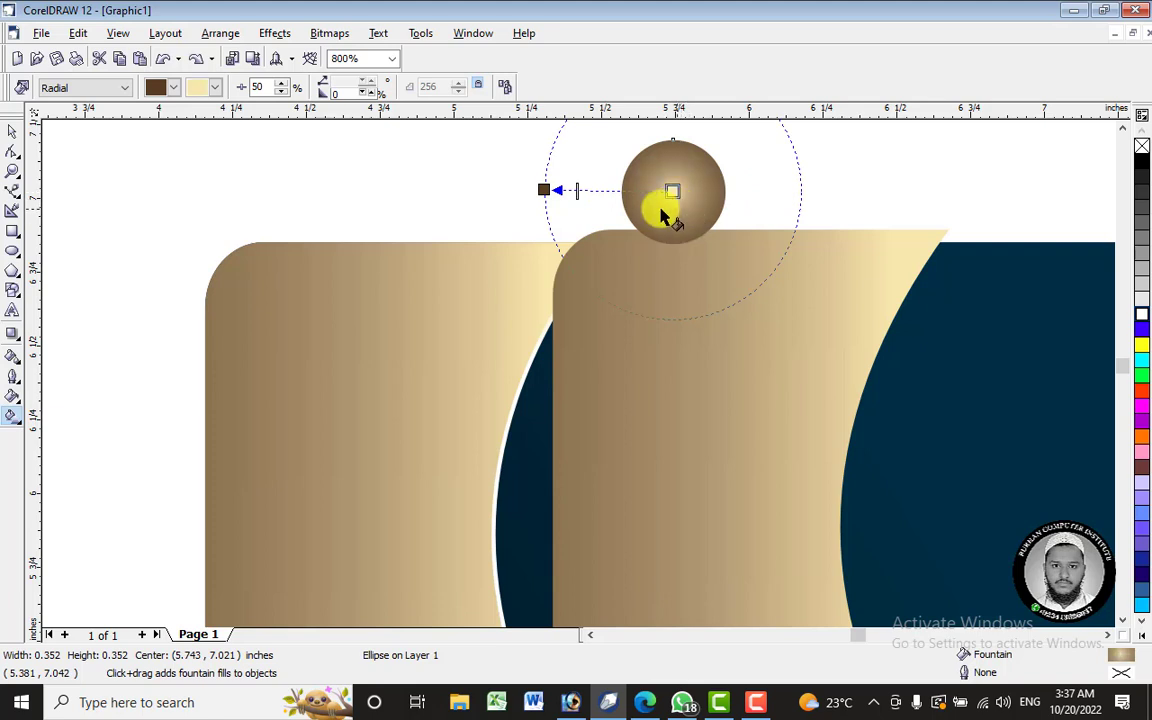
pyautogui.click(1142, 315)
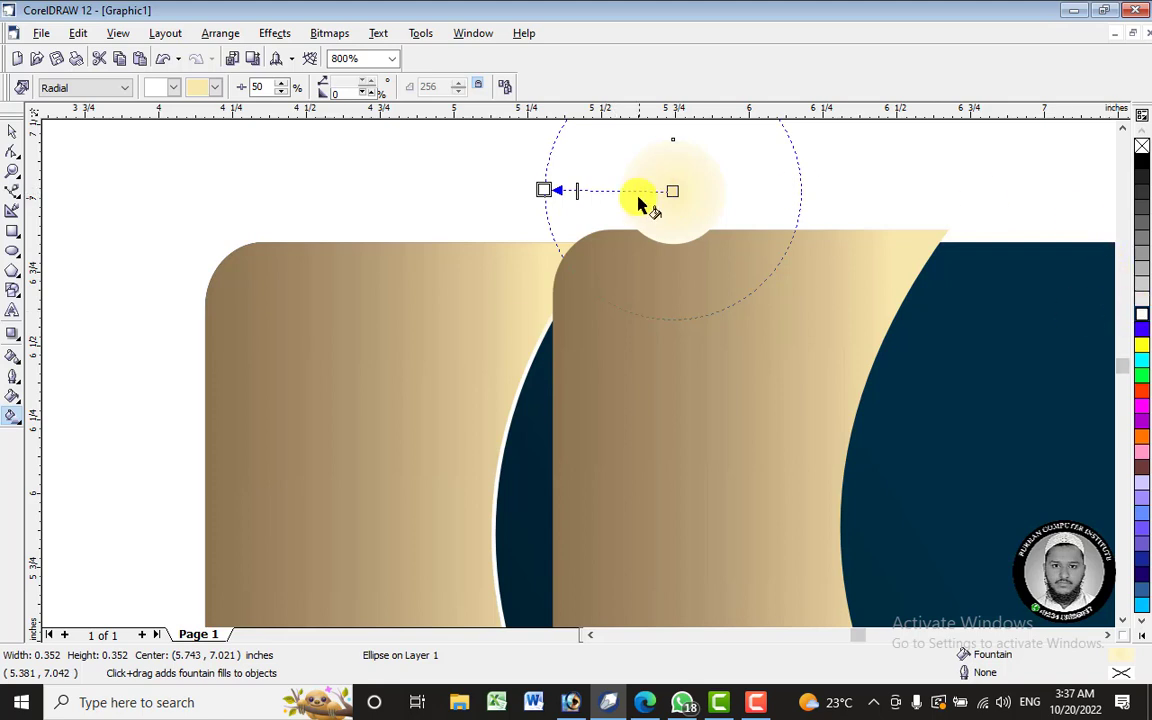
pyautogui.click(1141, 163)
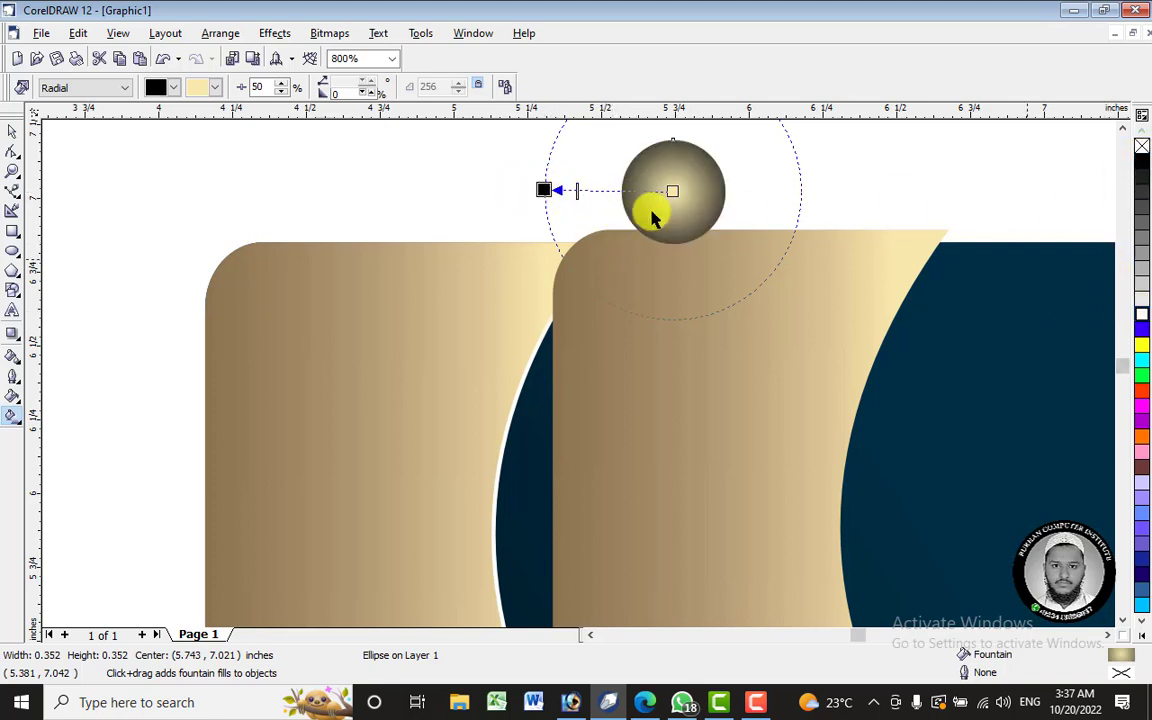
# - Undo the trial colour stops and add a white colour stop near the circle's centre
pyautogui.doubleClick(600, 192)
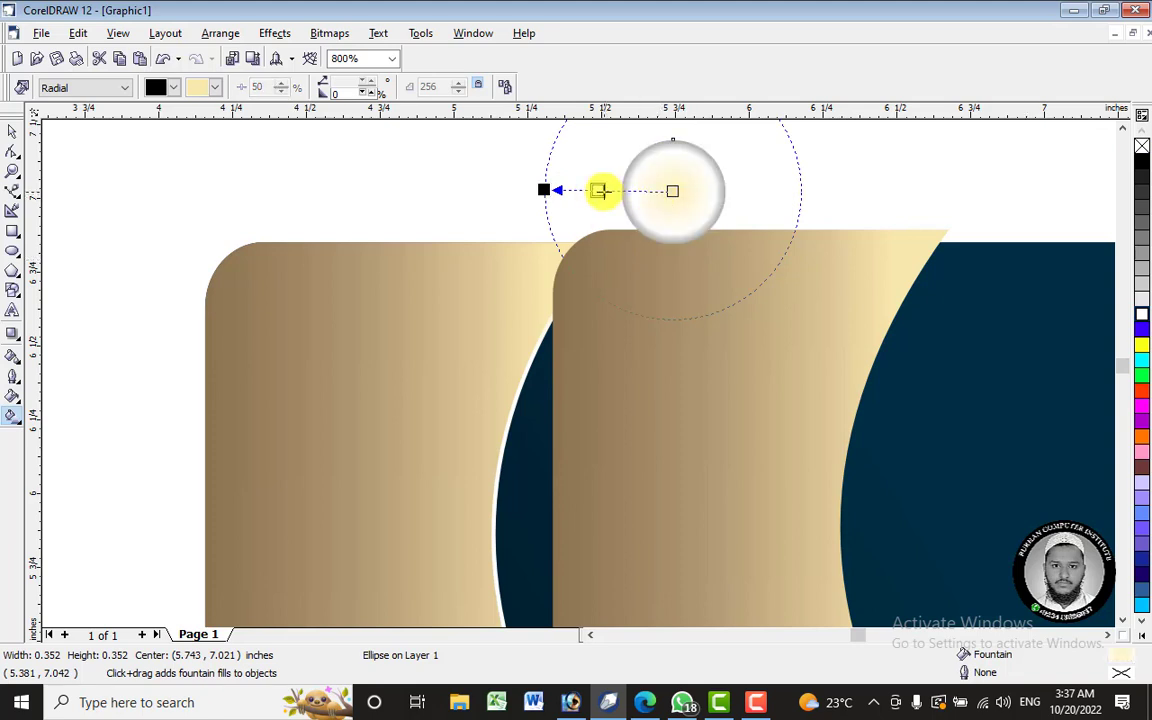
pyautogui.moveTo(620, 191)
pyautogui.mouseDown()
pyautogui.moveTo(640, 190)
pyautogui.moveTo(589, 188)
pyautogui.moveTo(619, 190)
pyautogui.mouseUp()
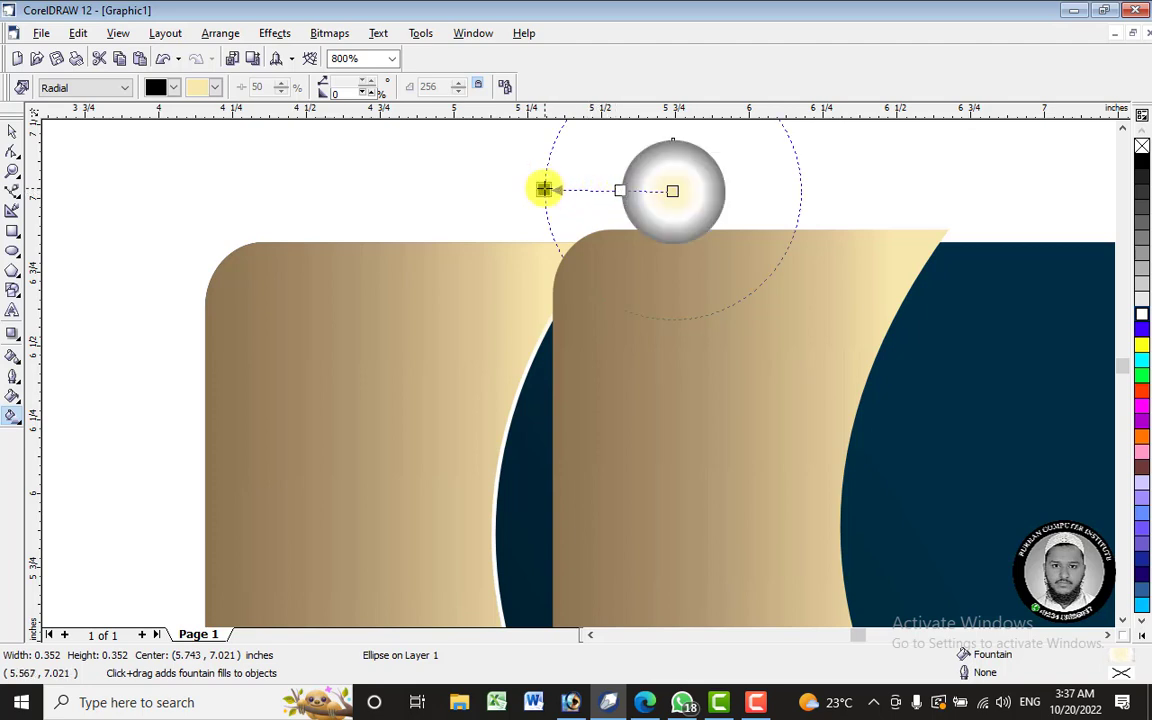
pyautogui.hotkey('ctrl', 'z')
pyautogui.hotkey('ctrl', 'z')
pyautogui.hotkey('ctrl', 'z')
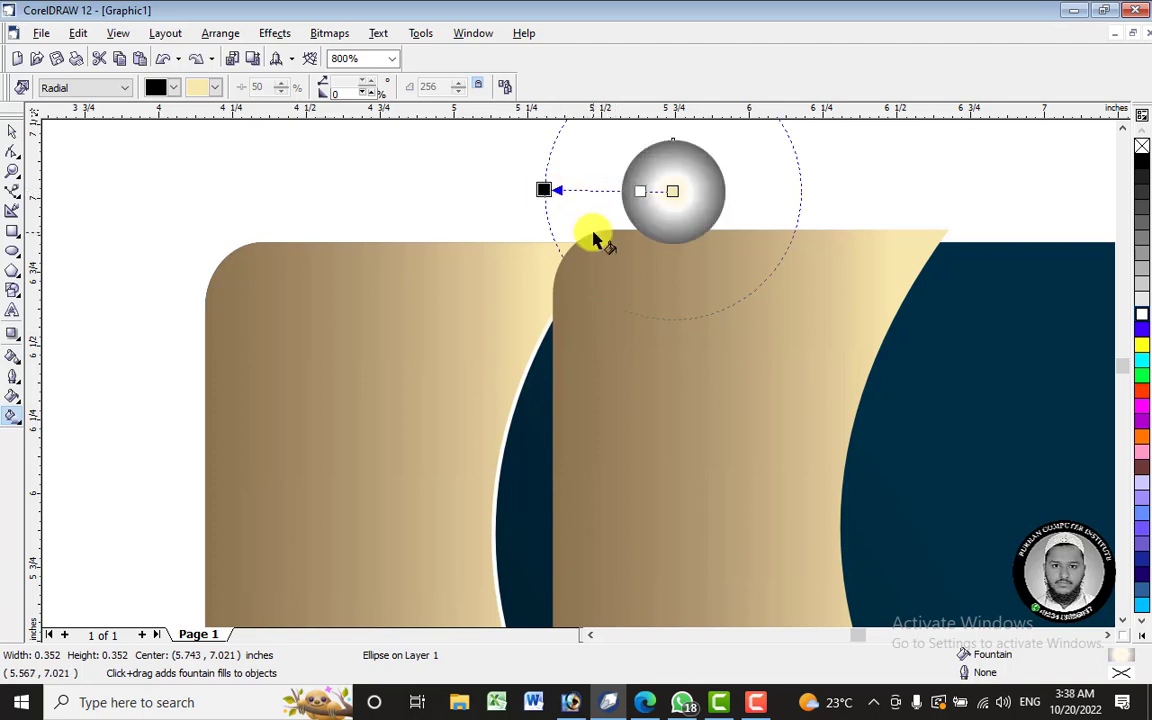
pyautogui.hotkey('ctrl', 'z')
pyautogui.hotkey('ctrl', 'z')
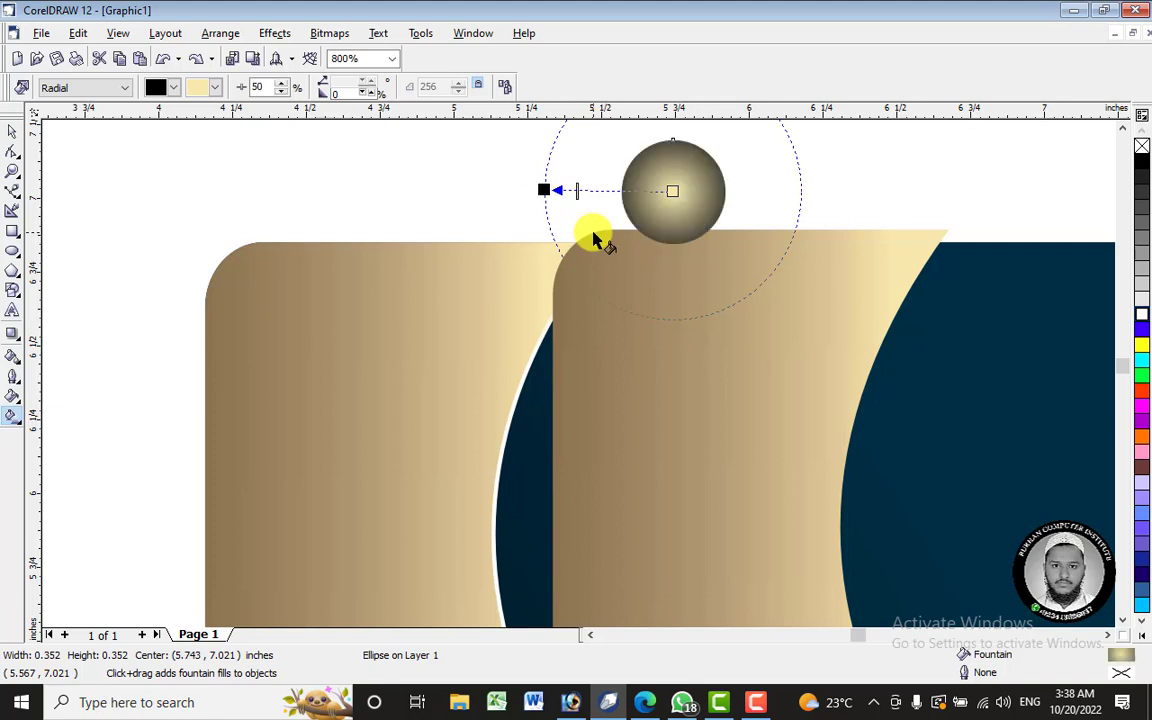
pyautogui.hotkey('ctrl', 'z')
pyautogui.hotkey('ctrl', 'z')
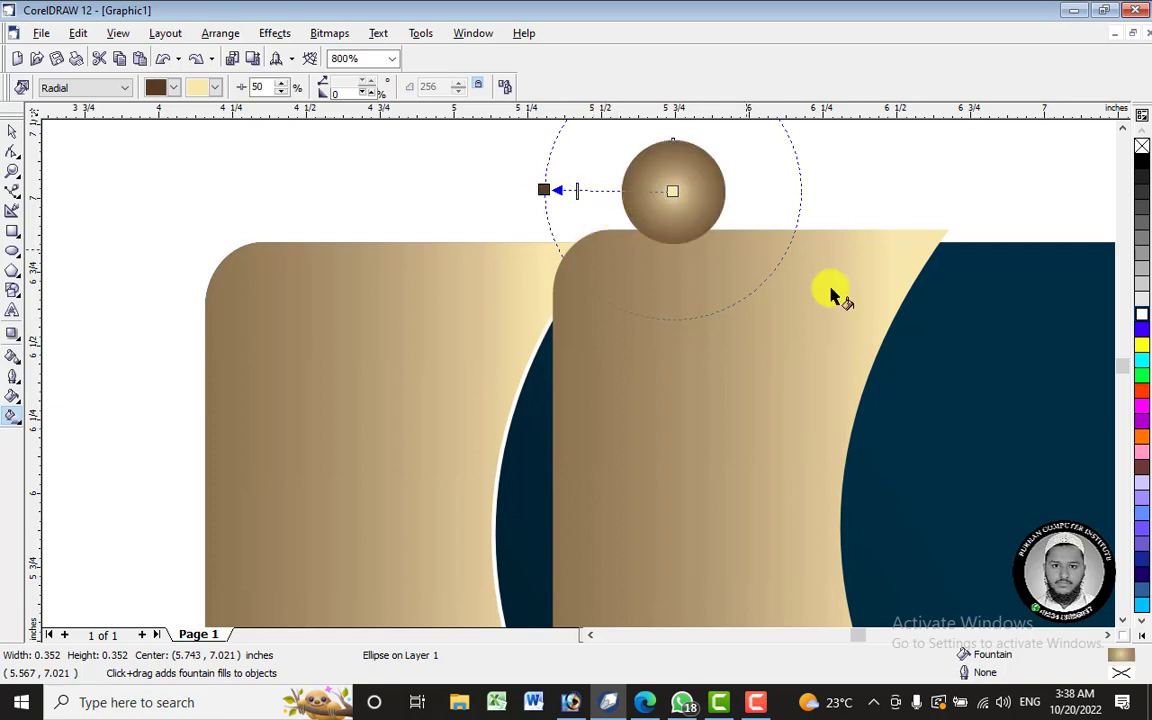
pyautogui.moveTo(1141, 314); pyautogui.dragTo(673, 190)
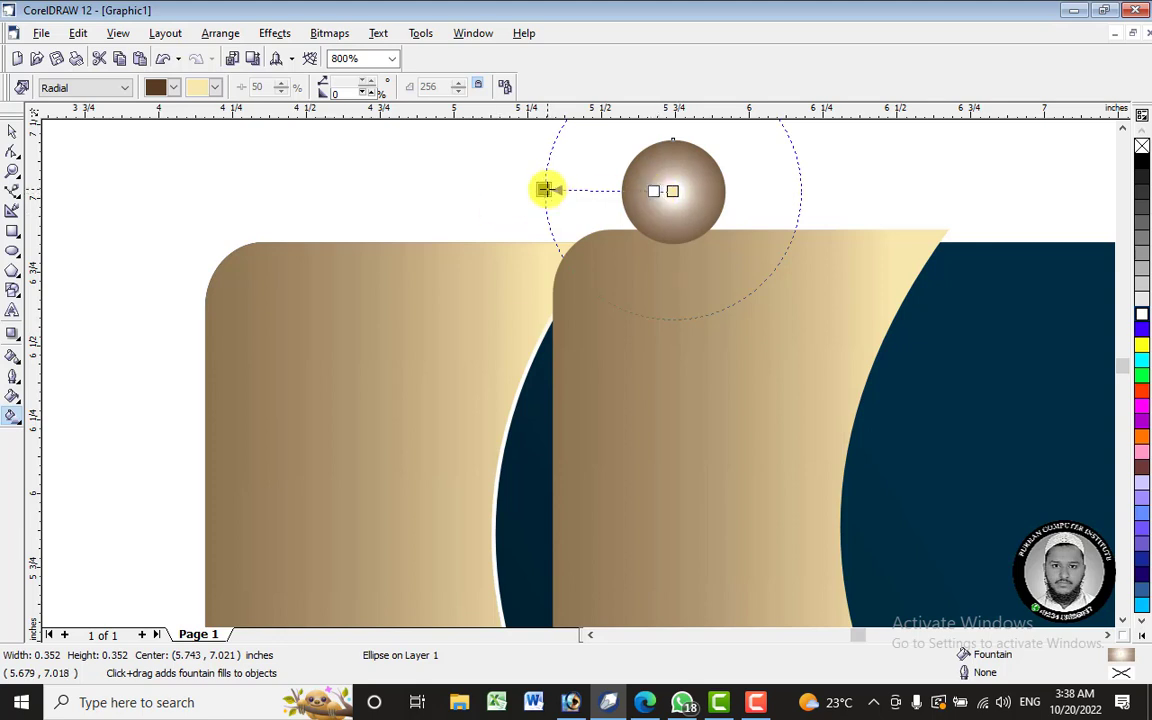
pyautogui.click(13, 132)
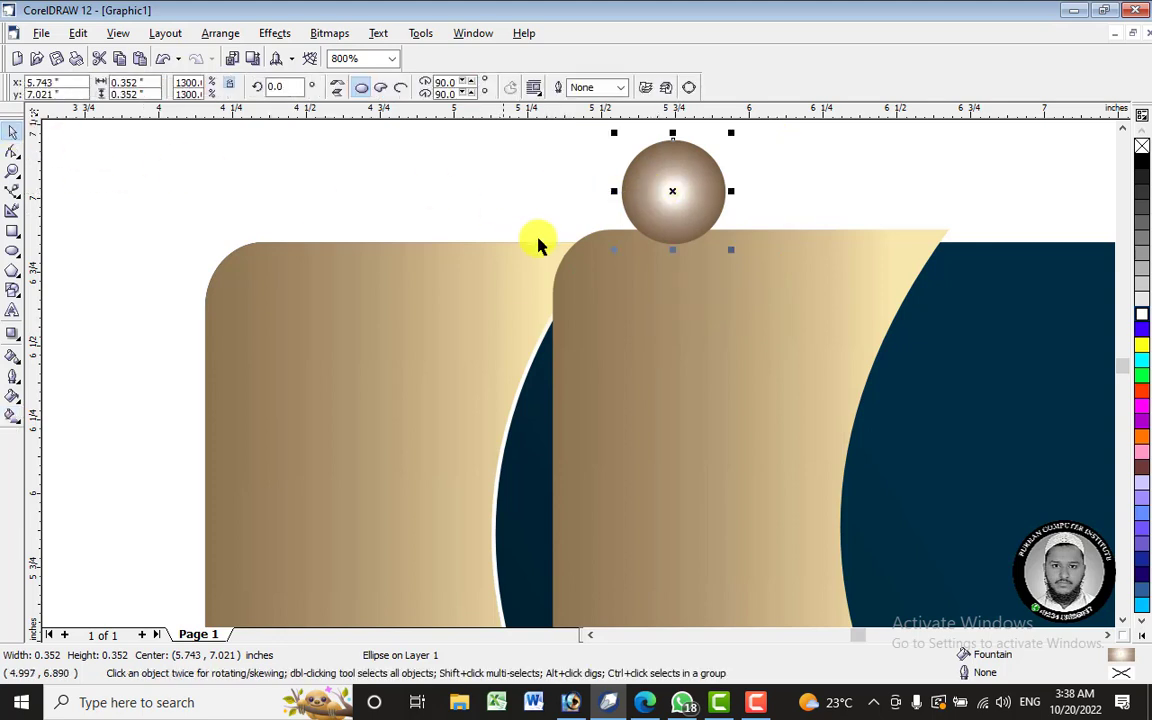
pyautogui.scroll(-3, 537, 239)
pyautogui.scroll(6, 393, 313)
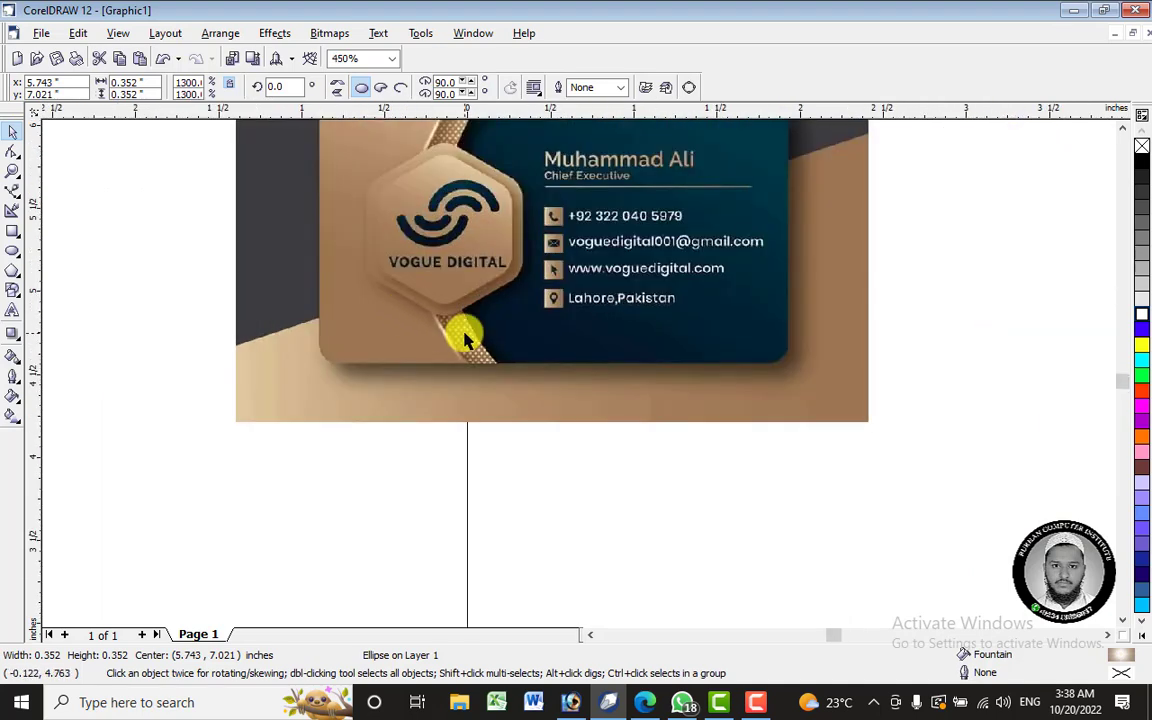
pyautogui.scroll(-3, 484, 355)
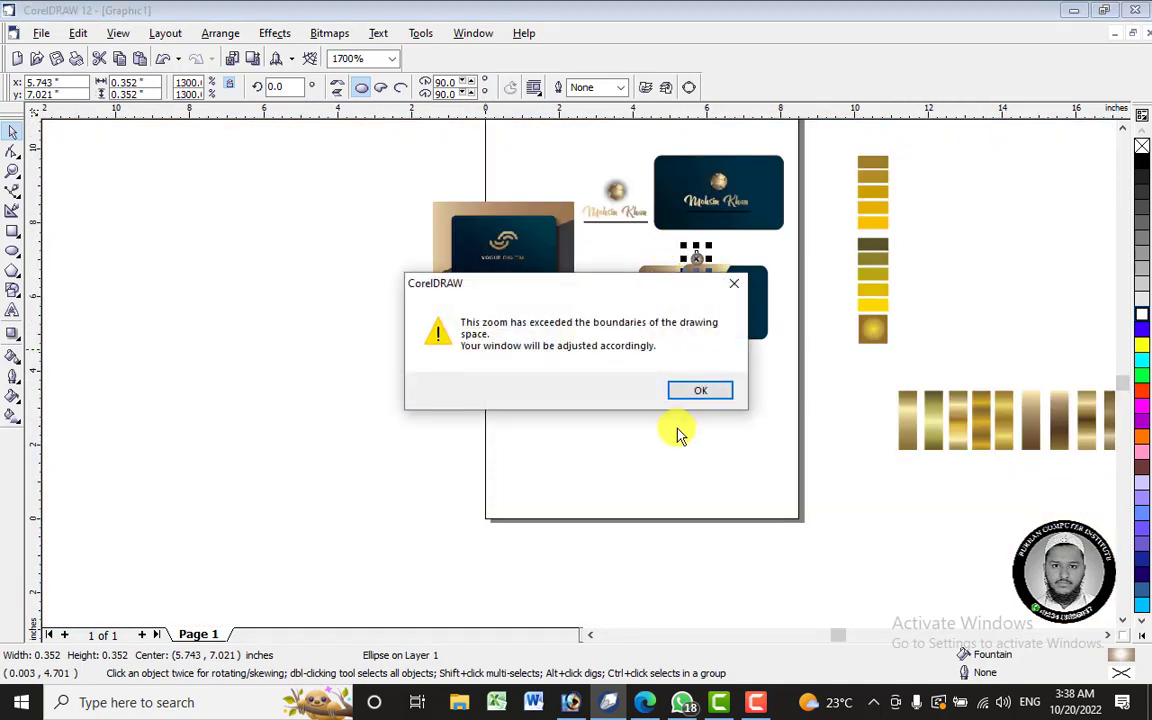
# - Fill the circle white, move it onto the gold panel, and give it a linear dark maroon gradient
pyautogui.click(701, 392)
pyautogui.scroll(5, 612, 342)
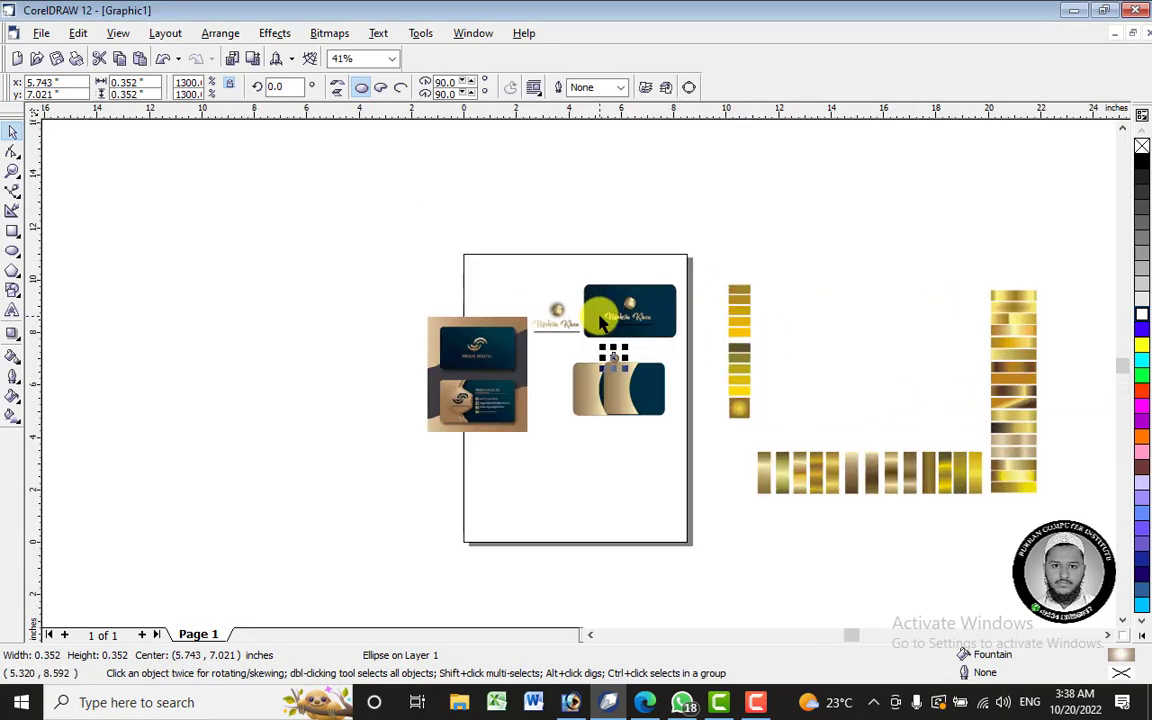
pyautogui.scroll(5, 618, 367)
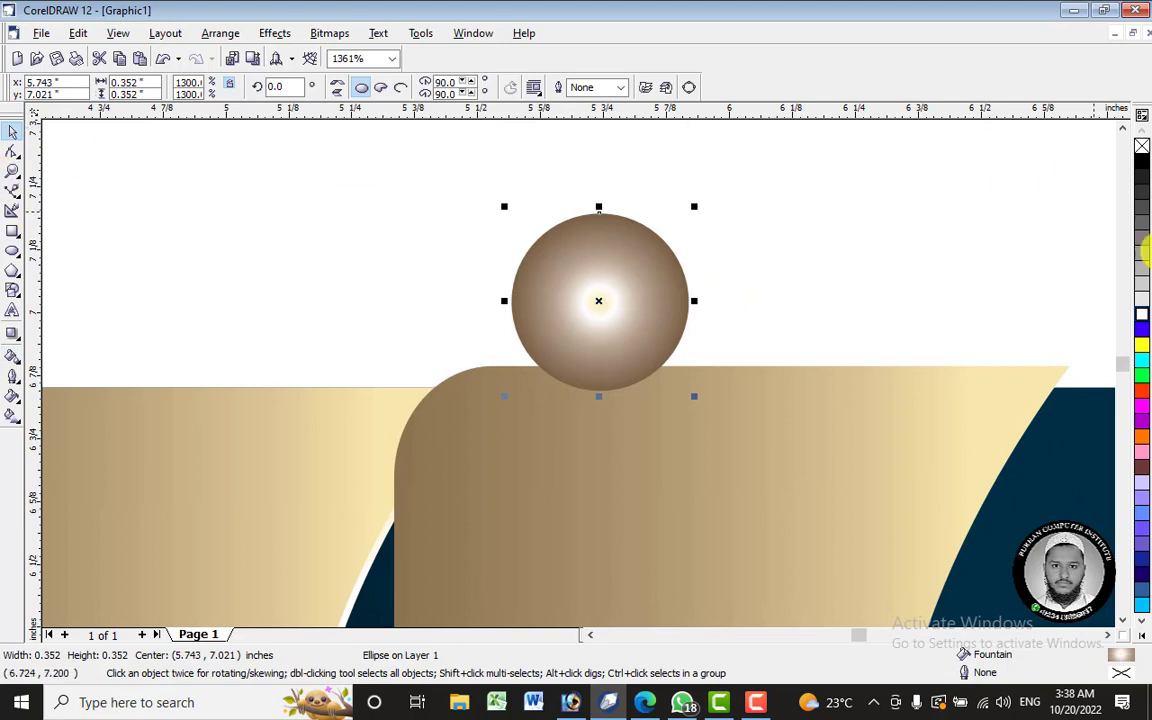
pyautogui.click(1142, 312)
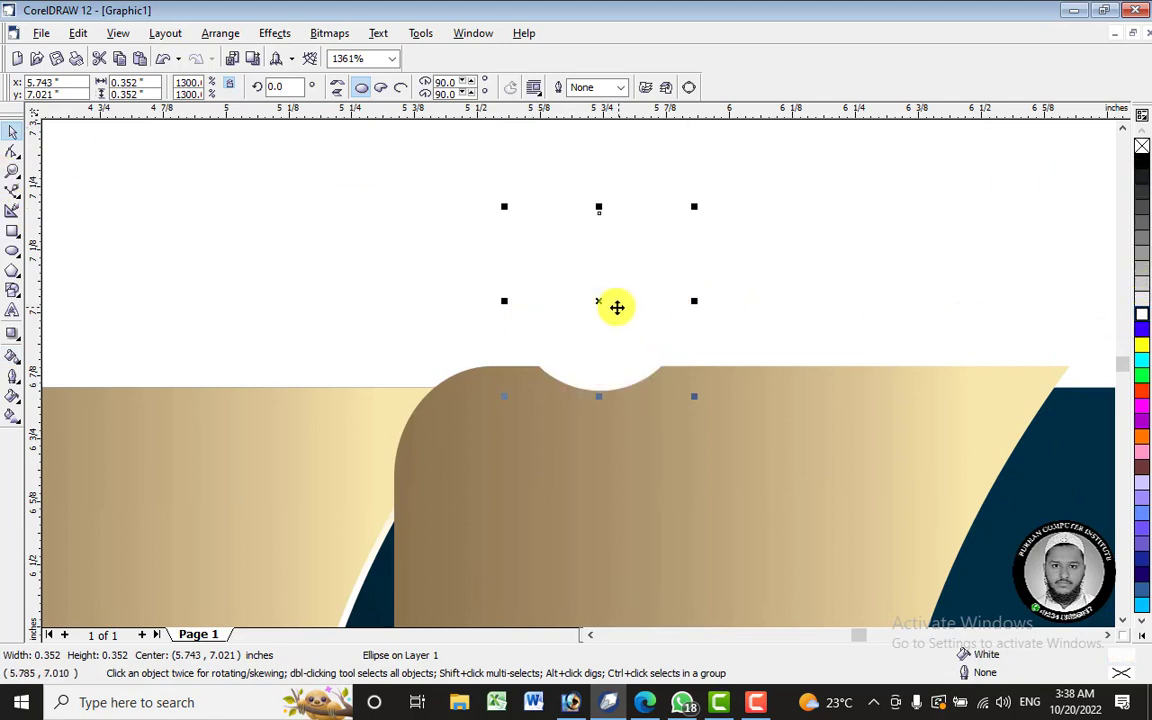
pyautogui.moveTo(617, 306); pyautogui.dragTo(643, 477)
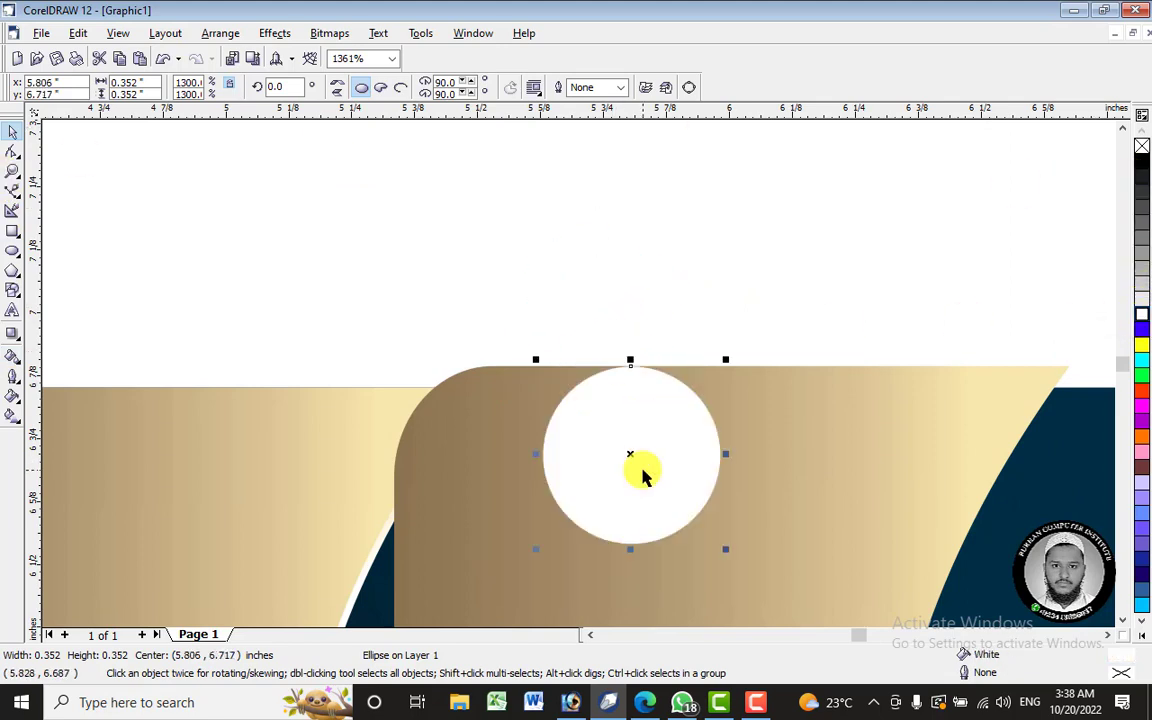
pyautogui.click(12, 415)
pyautogui.moveTo(566, 463); pyautogui.dragTo(688, 463)
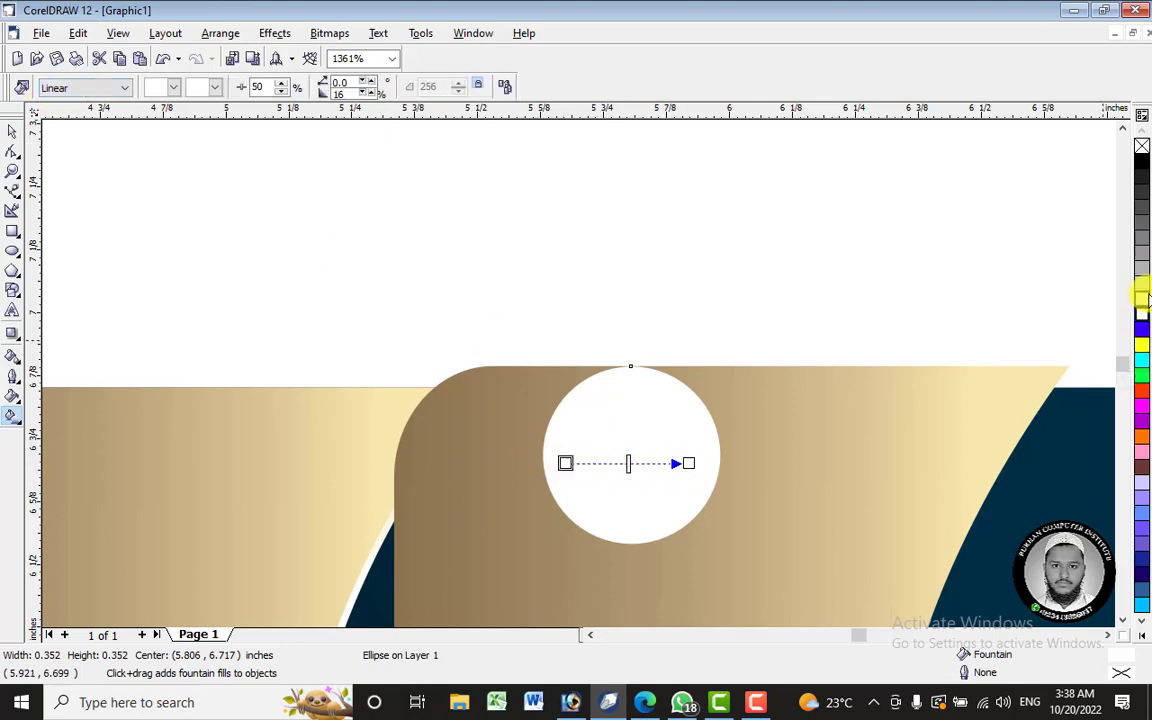
pyautogui.moveTo(1142, 466); pyautogui.dragTo(566, 463)
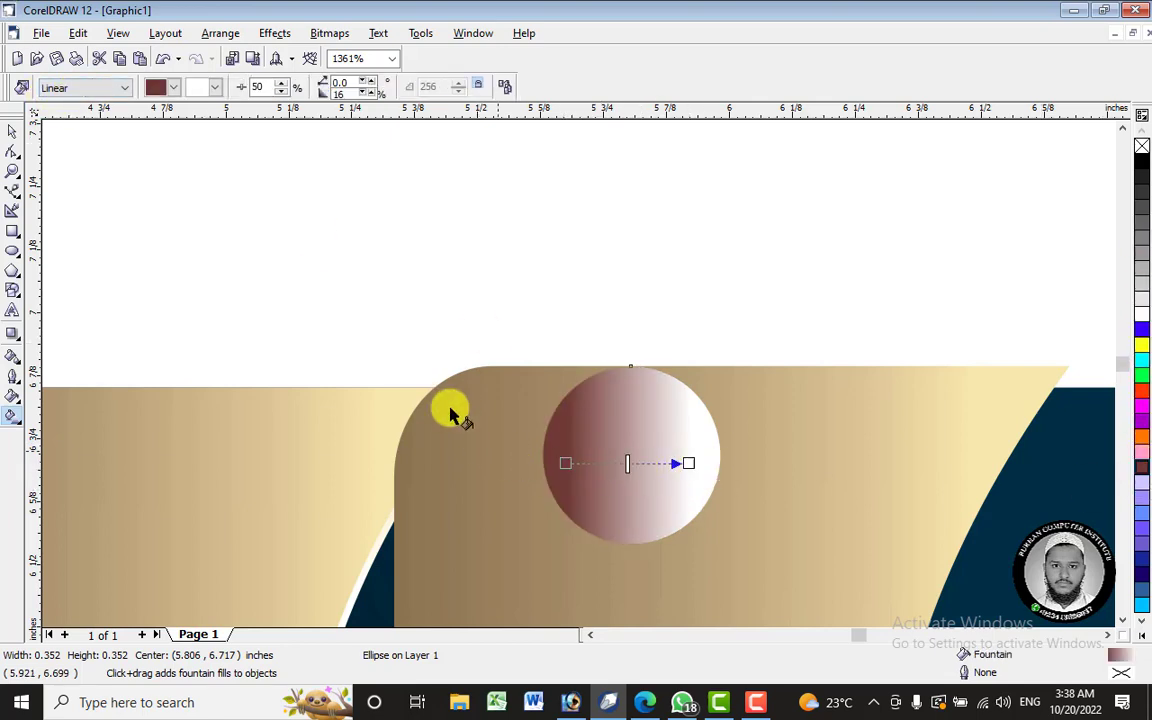
# - Make the circle's gradient radial with a peach-tan outer colour, tightened radius and midpoint 44
pyautogui.click(98, 92)
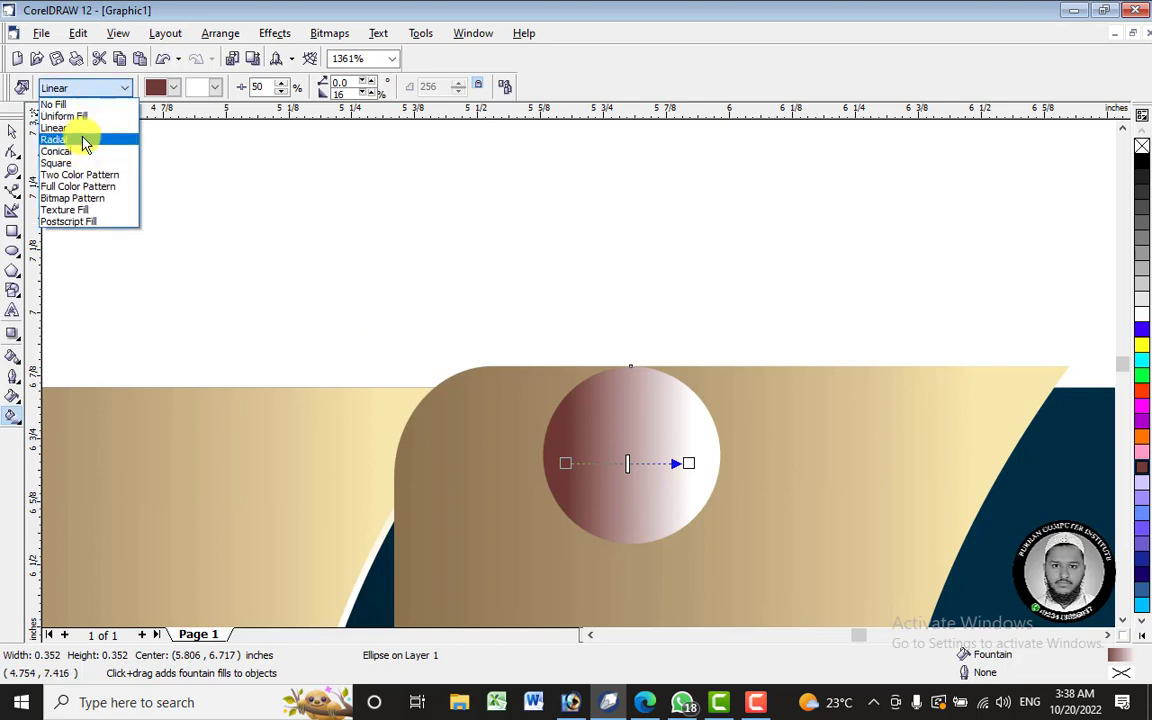
pyautogui.click(74, 124)
pyautogui.moveTo(693, 455); pyautogui.dragTo(863, 446)
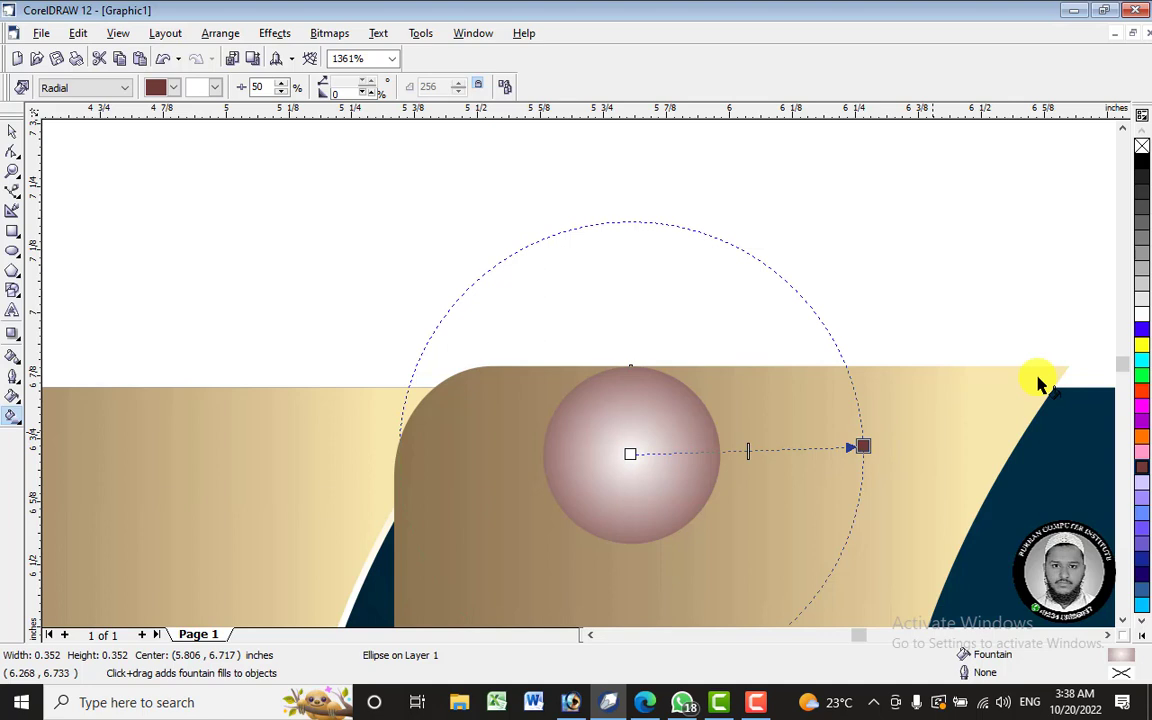
pyautogui.click(1143, 166)
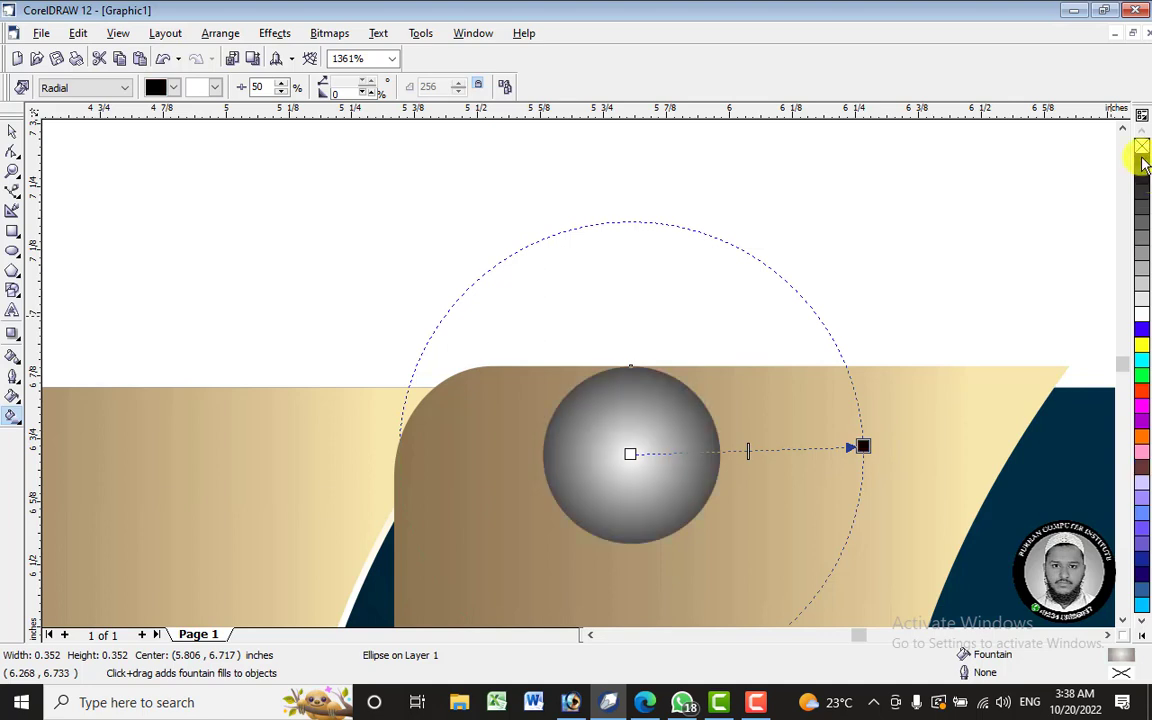
pyautogui.click(1142, 303)
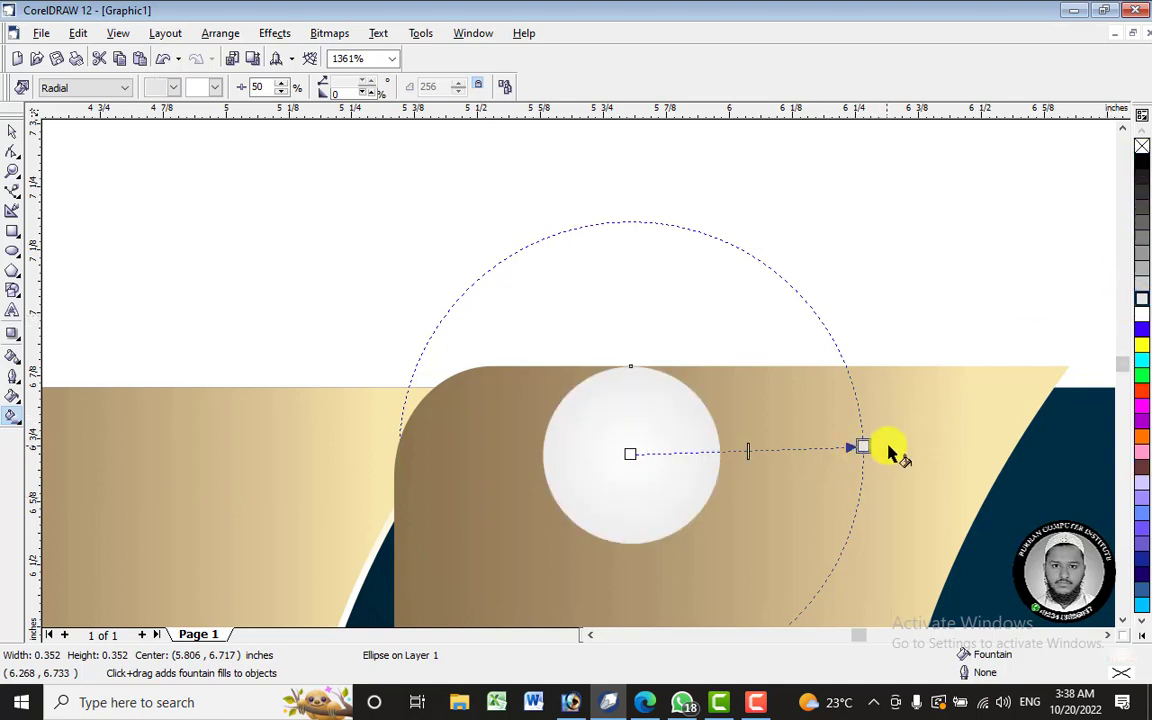
pyautogui.click(1143, 638)
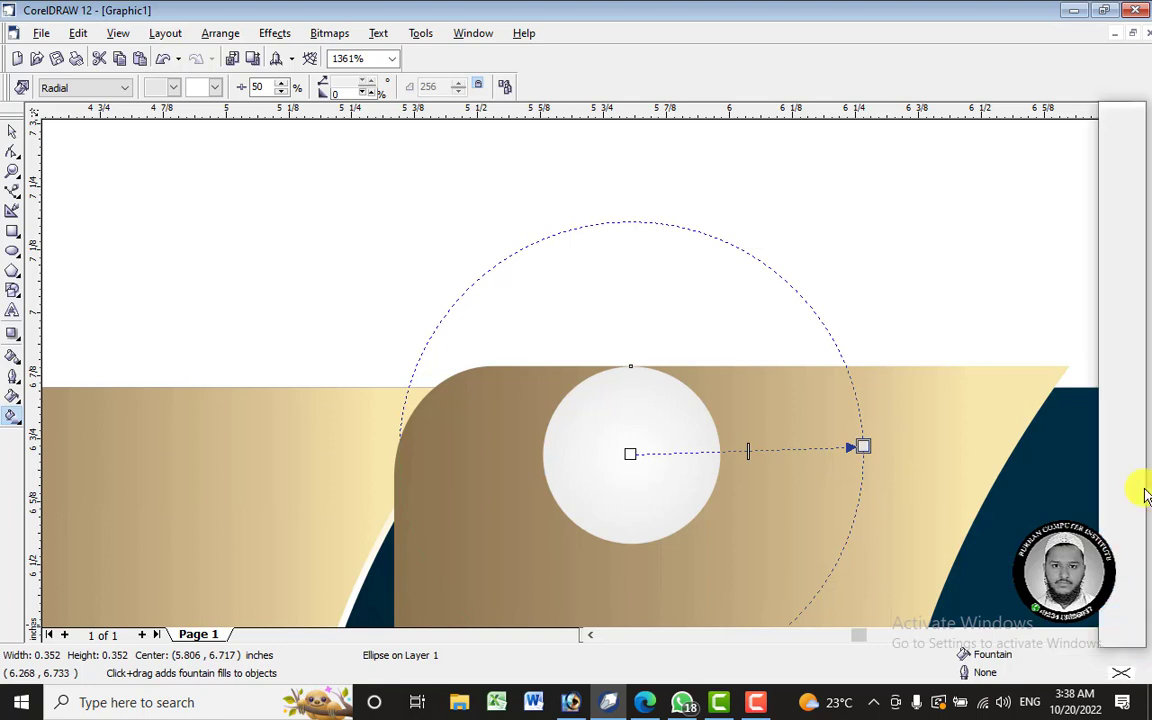
pyautogui.click(1121, 514)
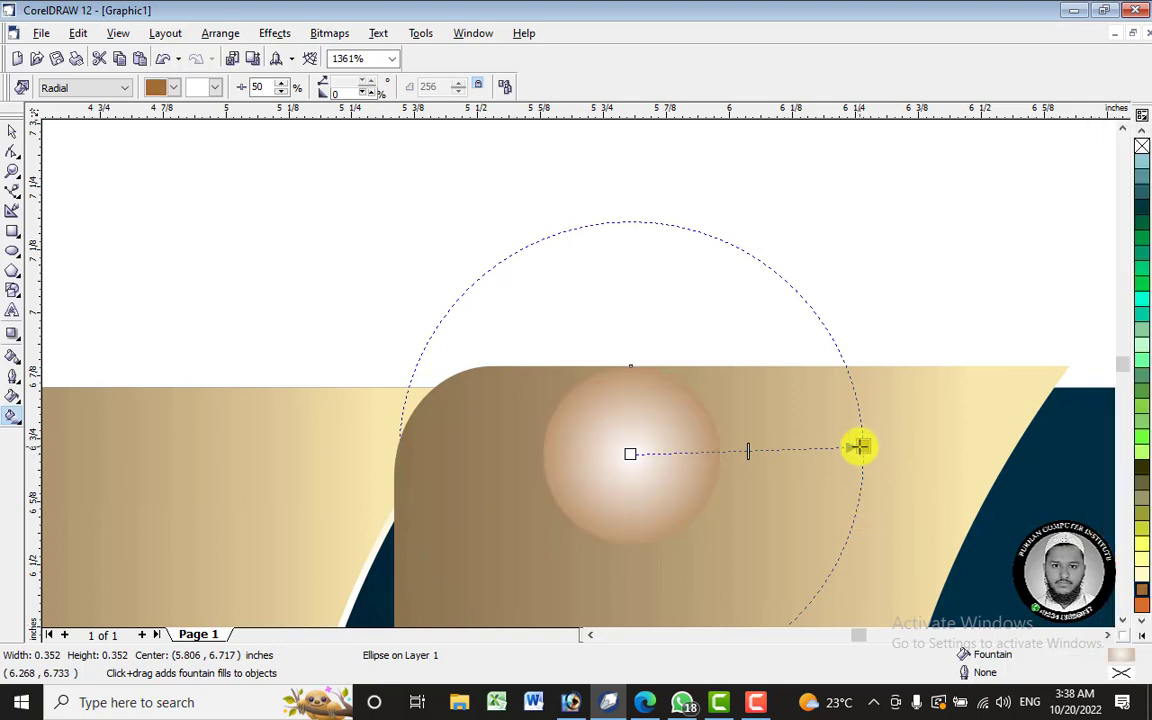
pyautogui.moveTo(857, 445); pyautogui.dragTo(786, 448)
pyautogui.moveTo(705, 453)
pyautogui.mouseDown()
pyautogui.moveTo(683, 452)
pyautogui.moveTo(729, 447)
pyautogui.moveTo(697, 447)
pyautogui.mouseUp()
pyautogui.click(11, 131)
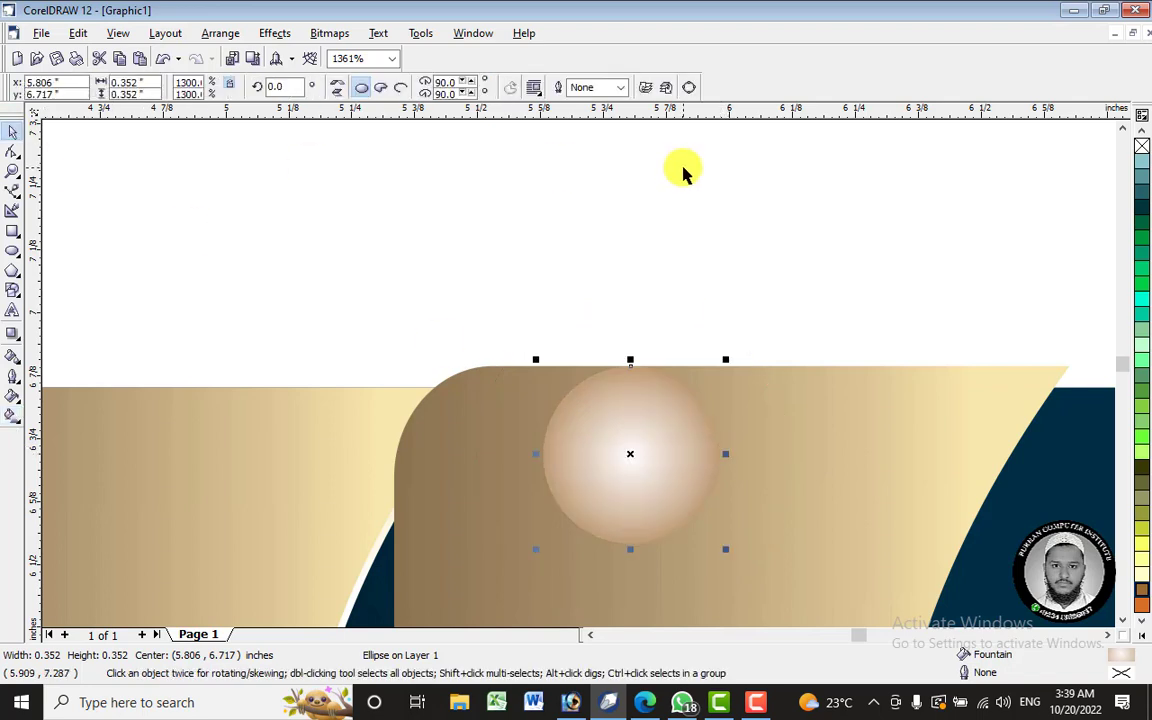
# - Shrink the pearl to a tiny dot and place it at the gold panel's top corner
pyautogui.click(684, 170)
pyautogui.click(658, 400)
pyautogui.scroll(-1, 764, 307)
pyautogui.moveTo(737, 346); pyautogui.dragTo(622, 468)
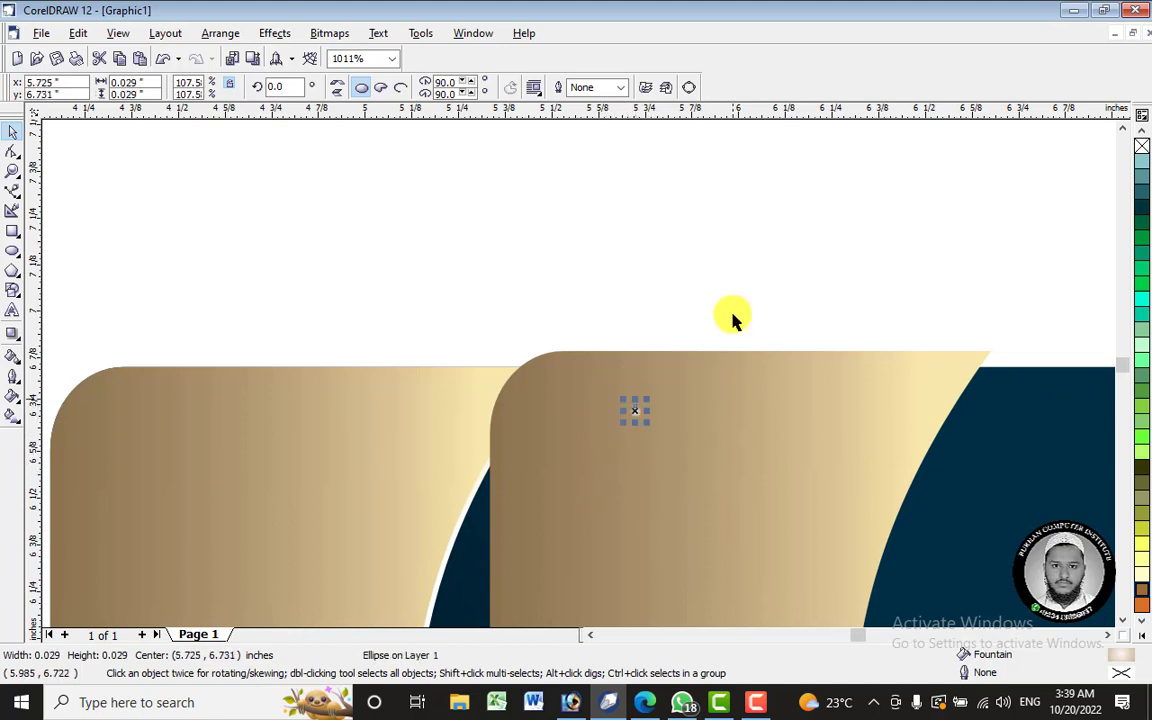
pyautogui.press('Escape')
pyautogui.moveTo(571, 323)
pyautogui.mouseDown()
pyautogui.moveTo(676, 445)
pyautogui.moveTo(656, 424)
pyautogui.mouseUp()
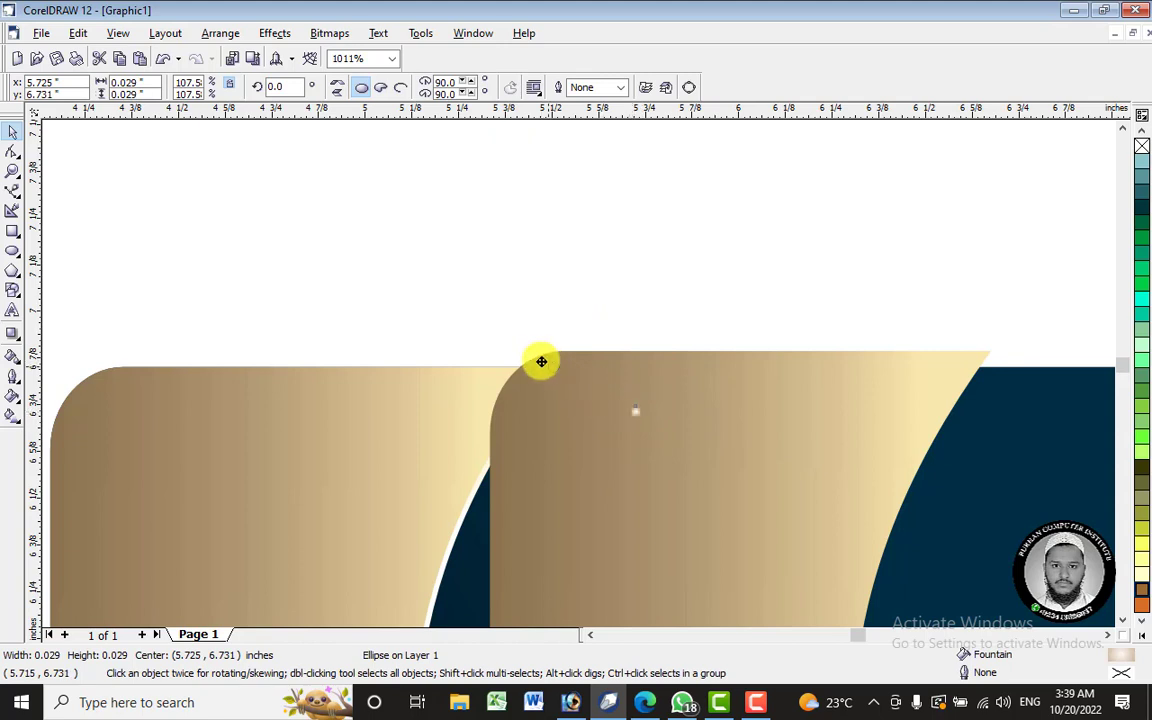
pyautogui.moveTo(541, 361); pyautogui.dragTo(553, 368)
pyautogui.scroll(2, 553, 368)
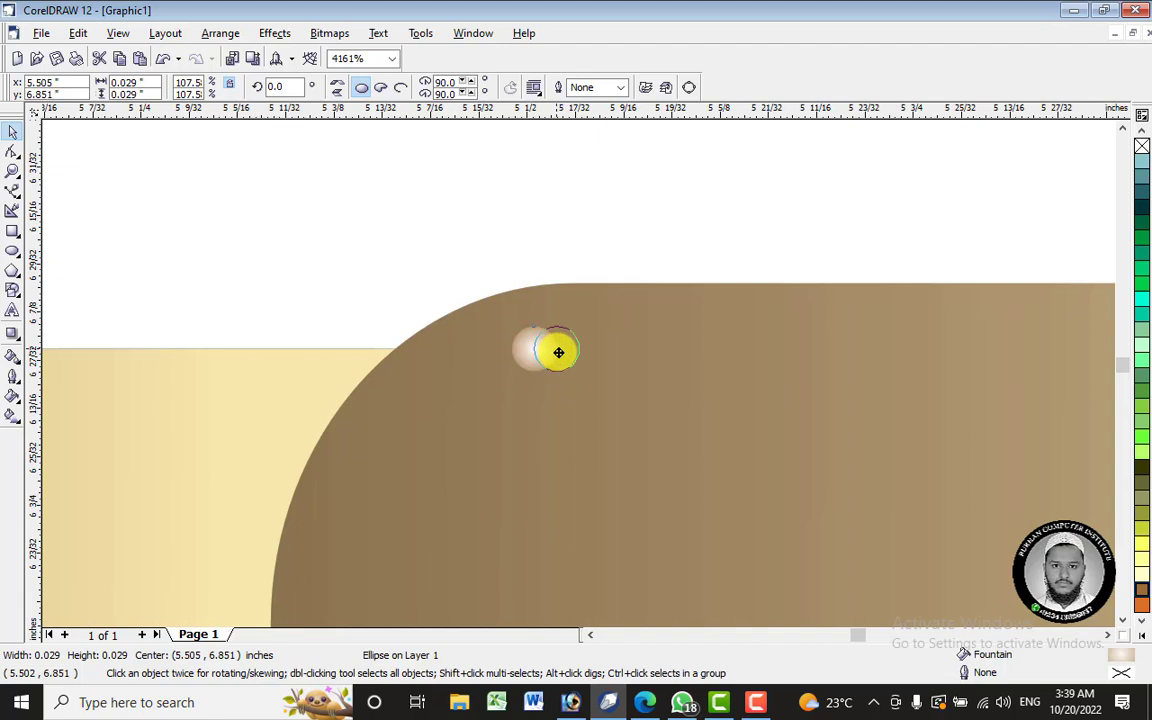
# - Repeat the dot into a row of 36, then copy the row downward into stacked rows
pyautogui.moveTo(584, 353); pyautogui.dragTo(585, 358)
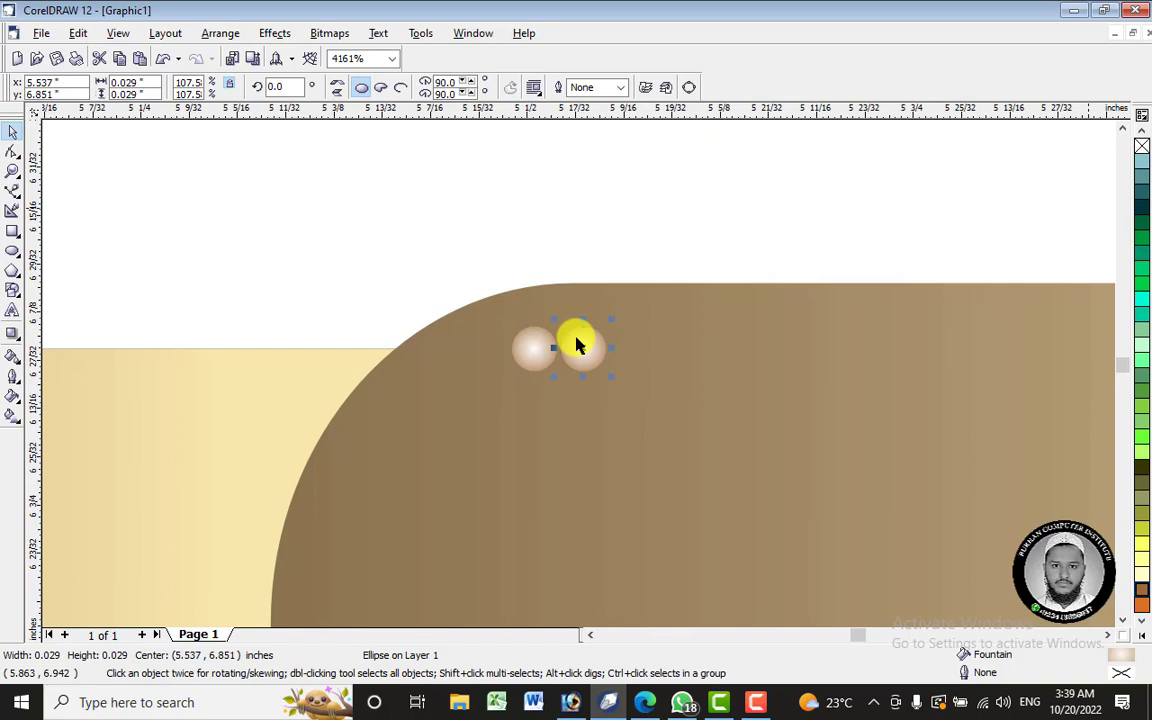
pyautogui.scroll(-4, 490, 292)
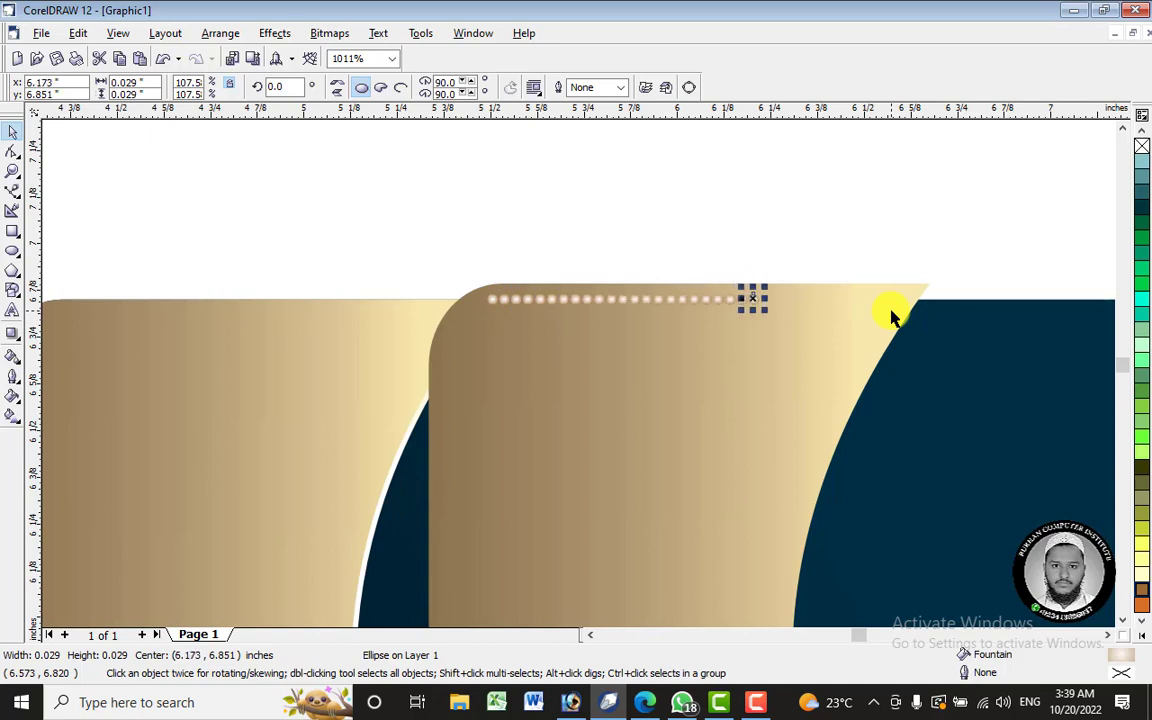
pyautogui.hotkey('ctrl', 'r')
pyautogui.hotkey('ctrl', 'r')
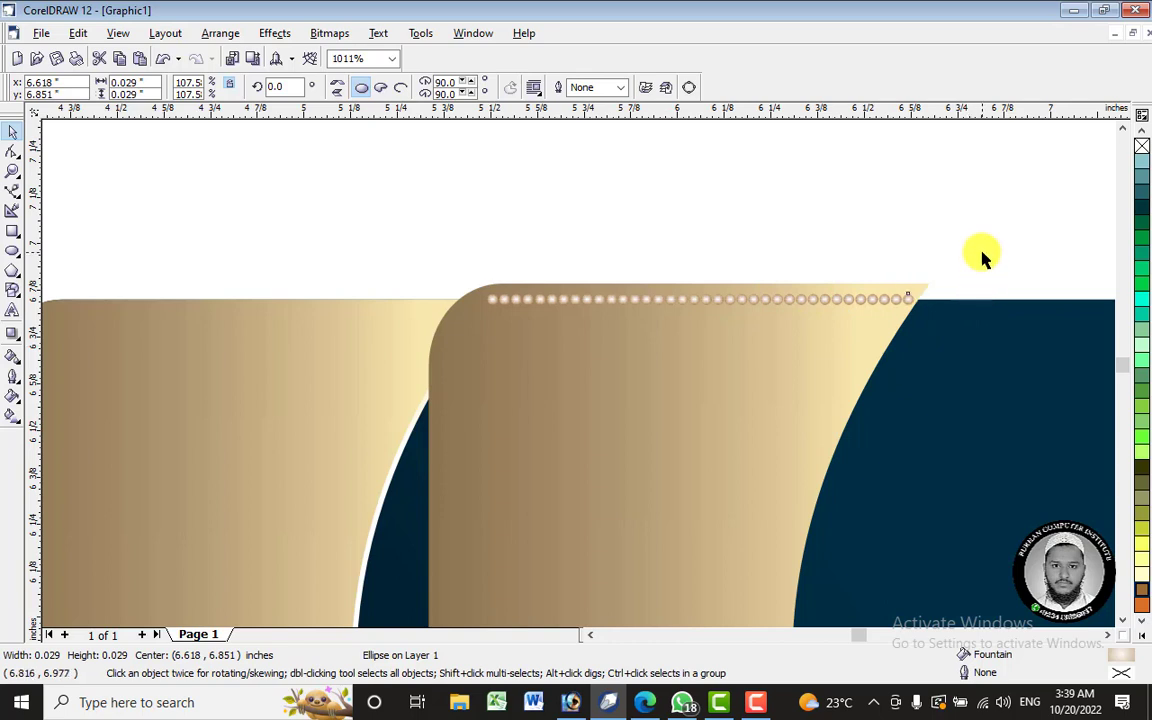
pyautogui.moveTo(987, 257); pyautogui.dragTo(436, 333)
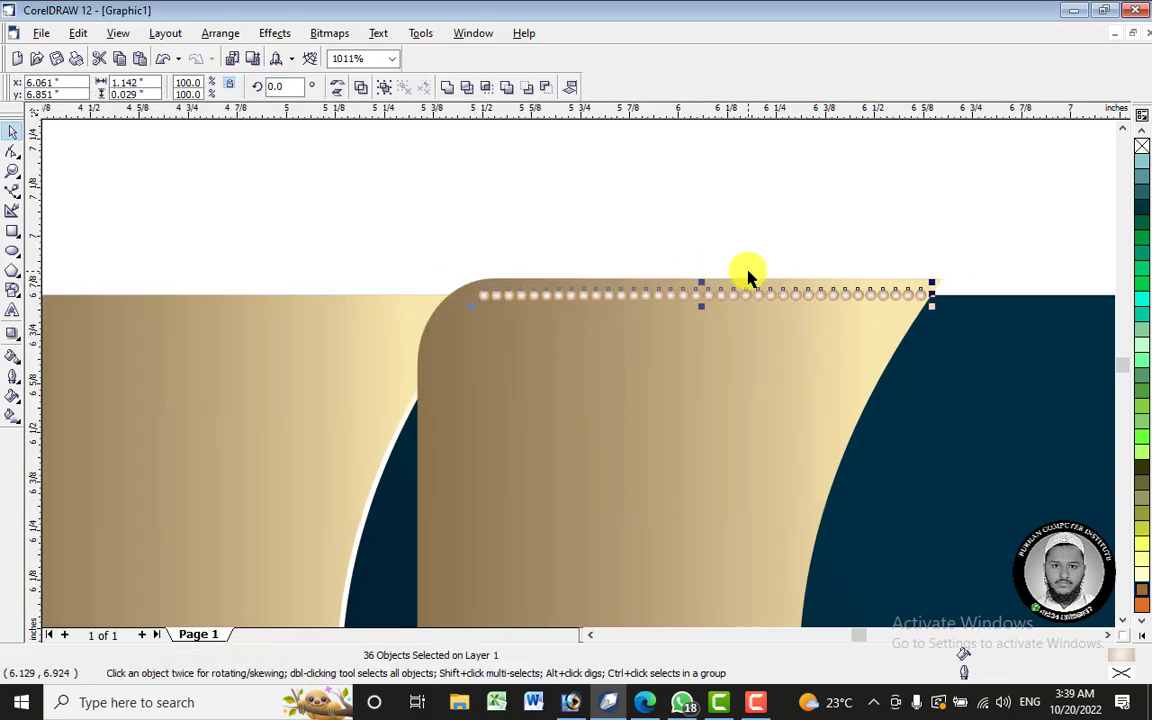
pyautogui.scroll(1, 746, 270)
pyautogui.moveTo(684, 289); pyautogui.dragTo(683, 317)
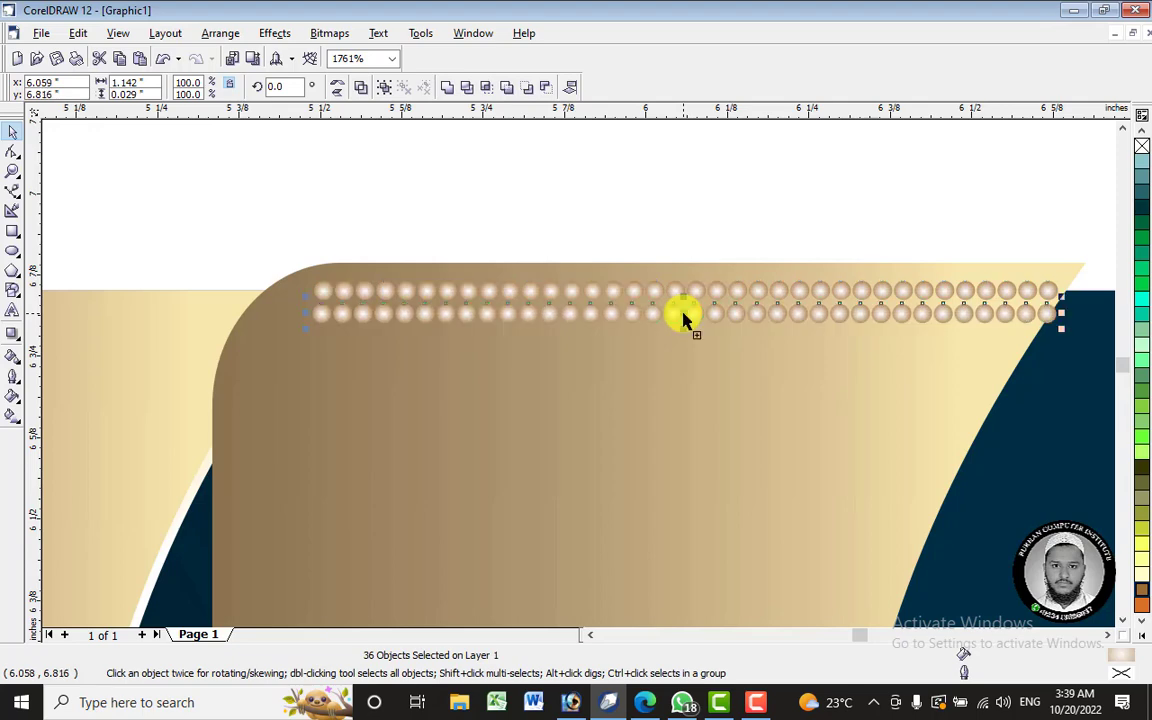
pyautogui.scroll(-2, 686, 241)
pyautogui.hotkey('ctrl', 'r')
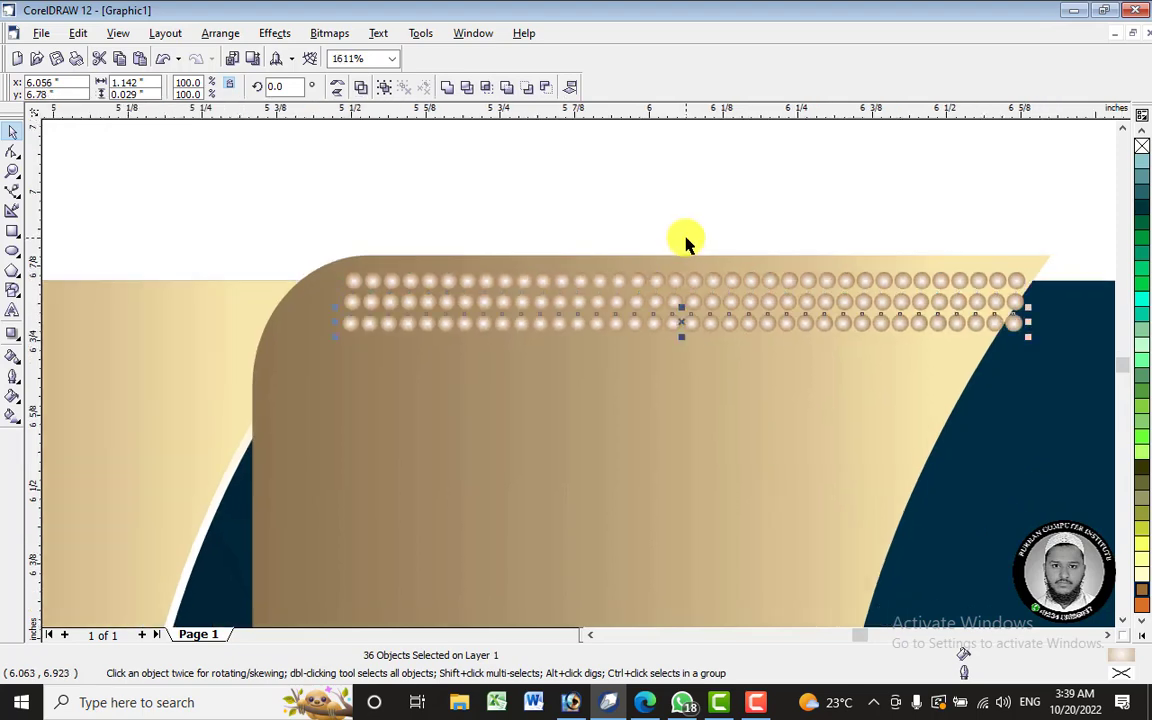
pyautogui.scroll(-5, 686, 241)
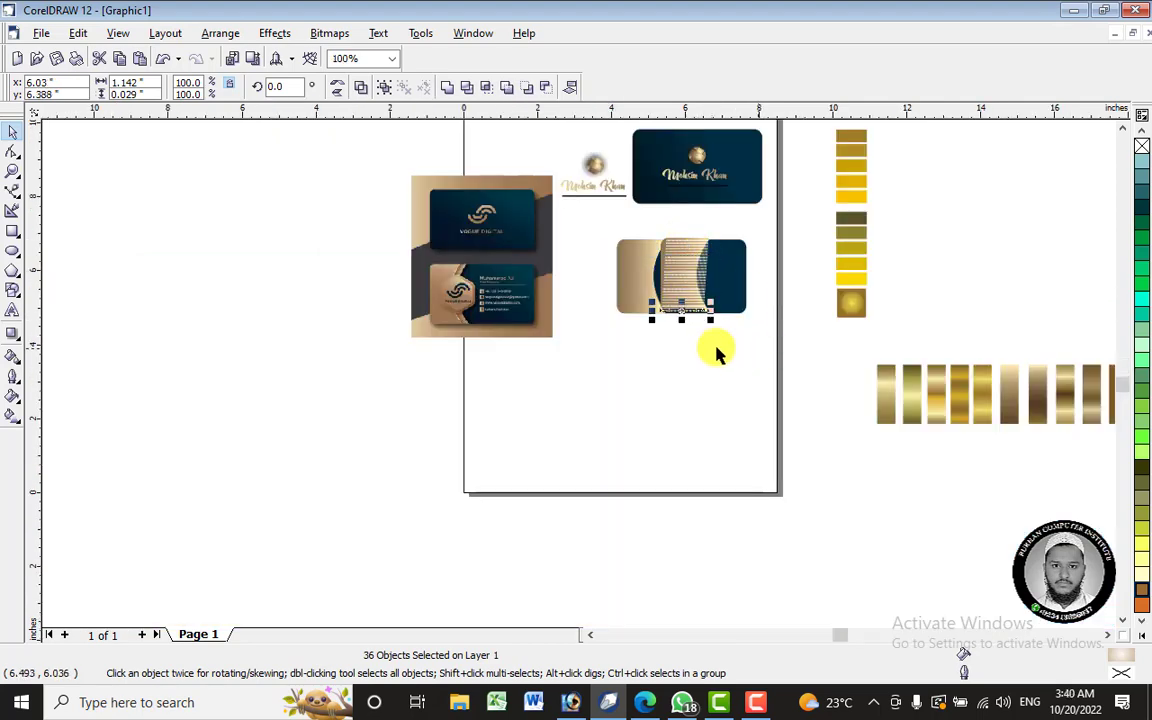
# - Rotate the whole dot pattern 3.559° to match the slanted panel, then select every dot
pyautogui.scroll(5, 712, 315)
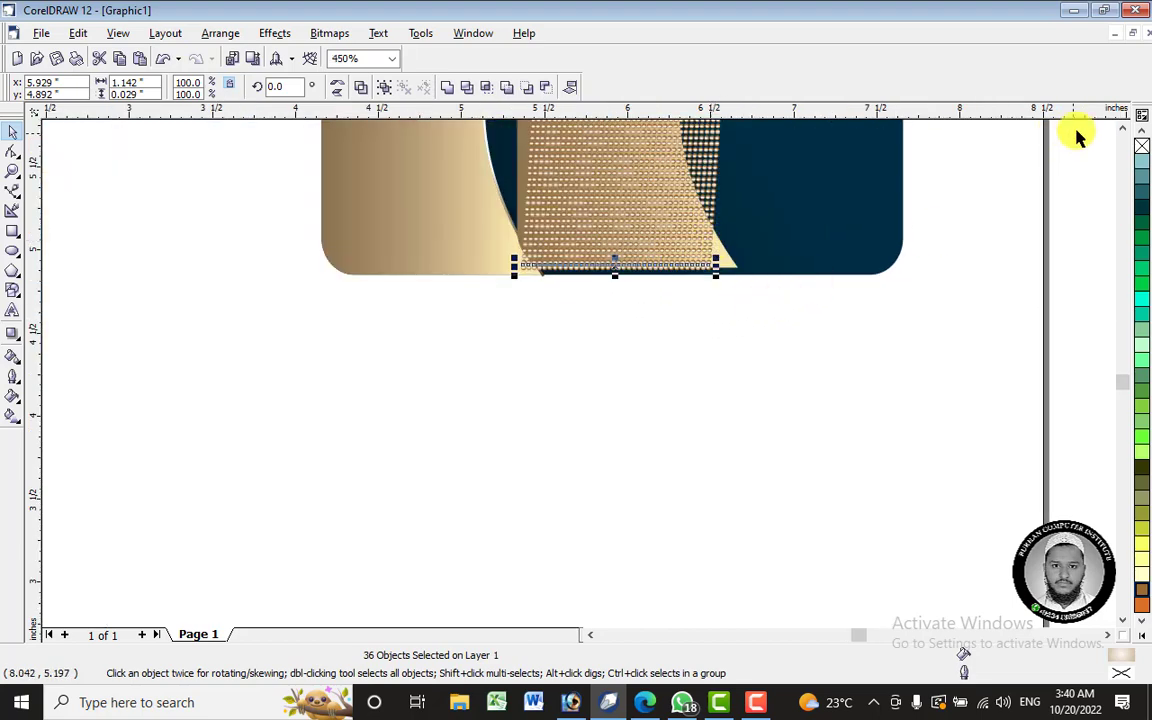
pyautogui.click(1123, 128)
pyautogui.click(1123, 128)
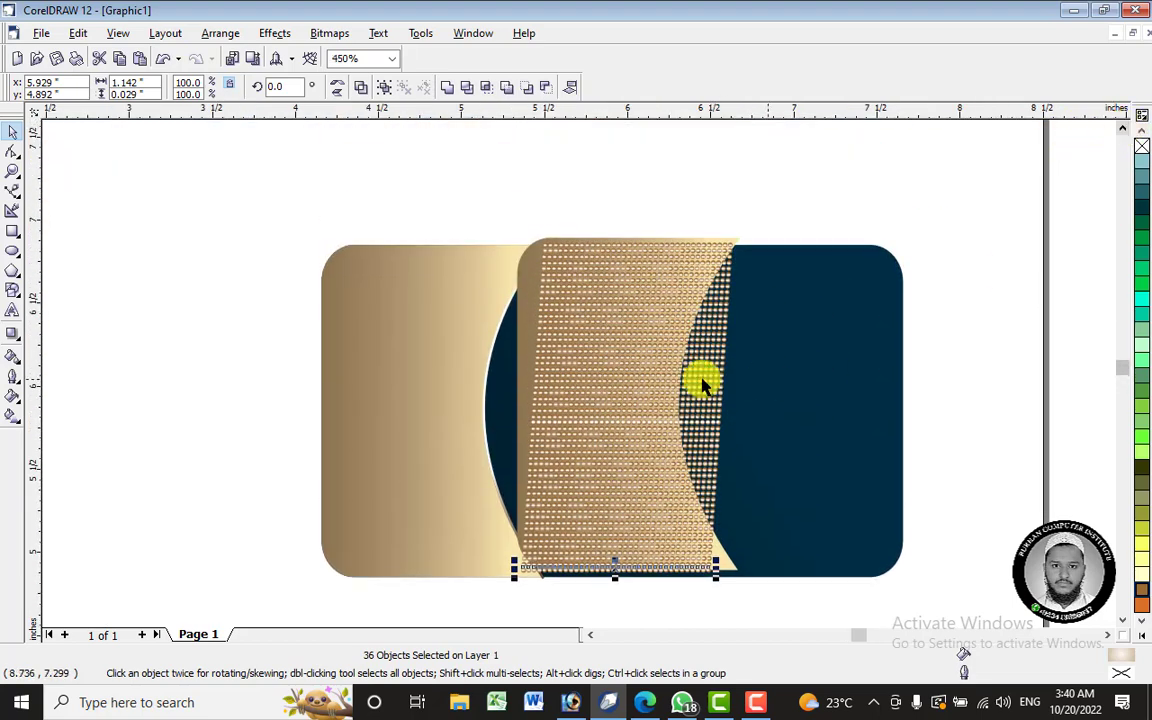
pyautogui.click(516, 218)
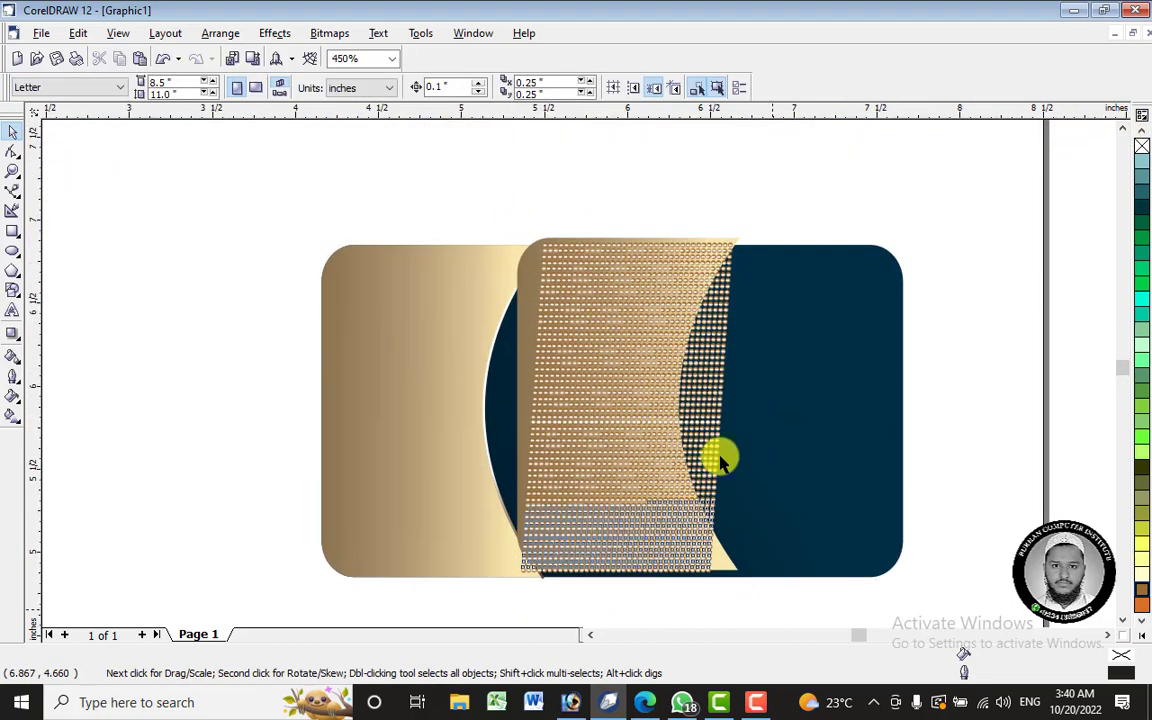
pyautogui.click(728, 262)
pyautogui.click(703, 283)
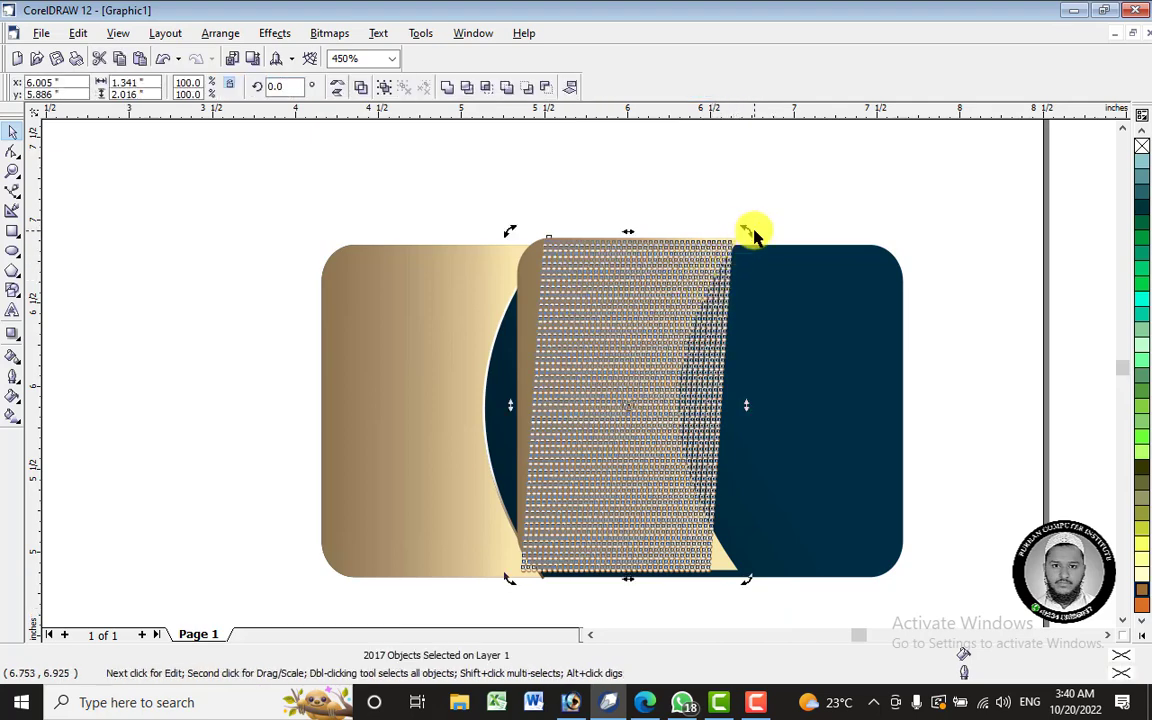
pyautogui.moveTo(746, 232); pyautogui.dragTo(736, 218)
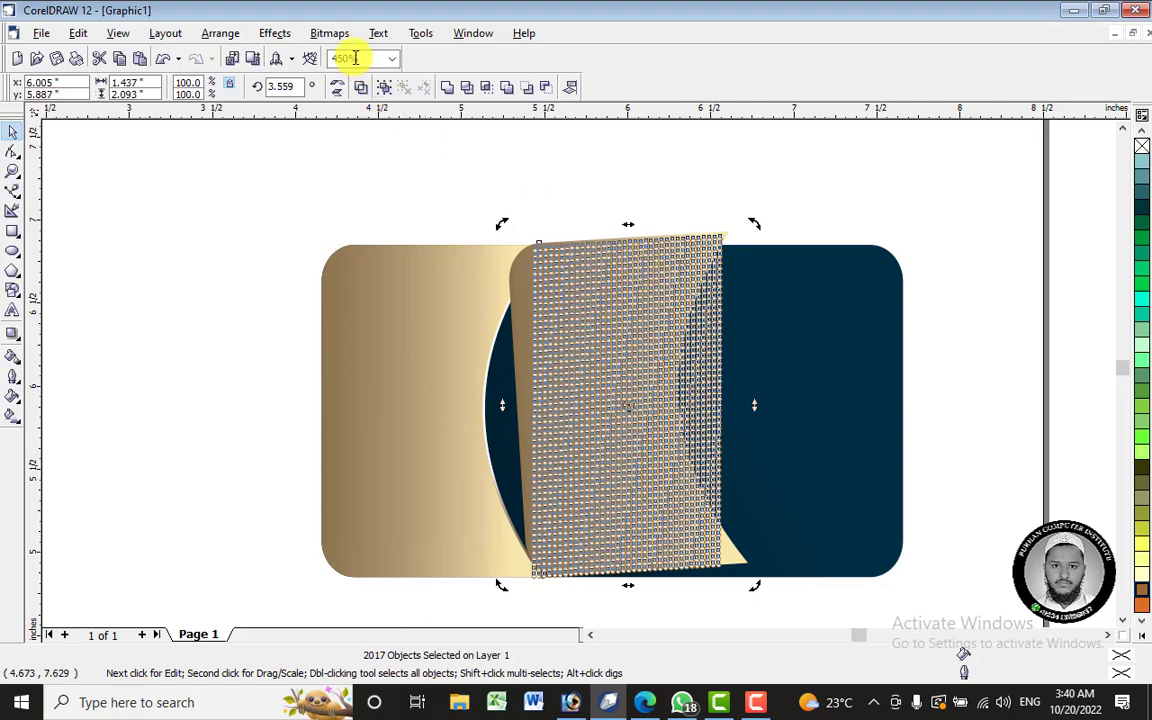
pyautogui.click(789, 163)
pyautogui.click(645, 331)
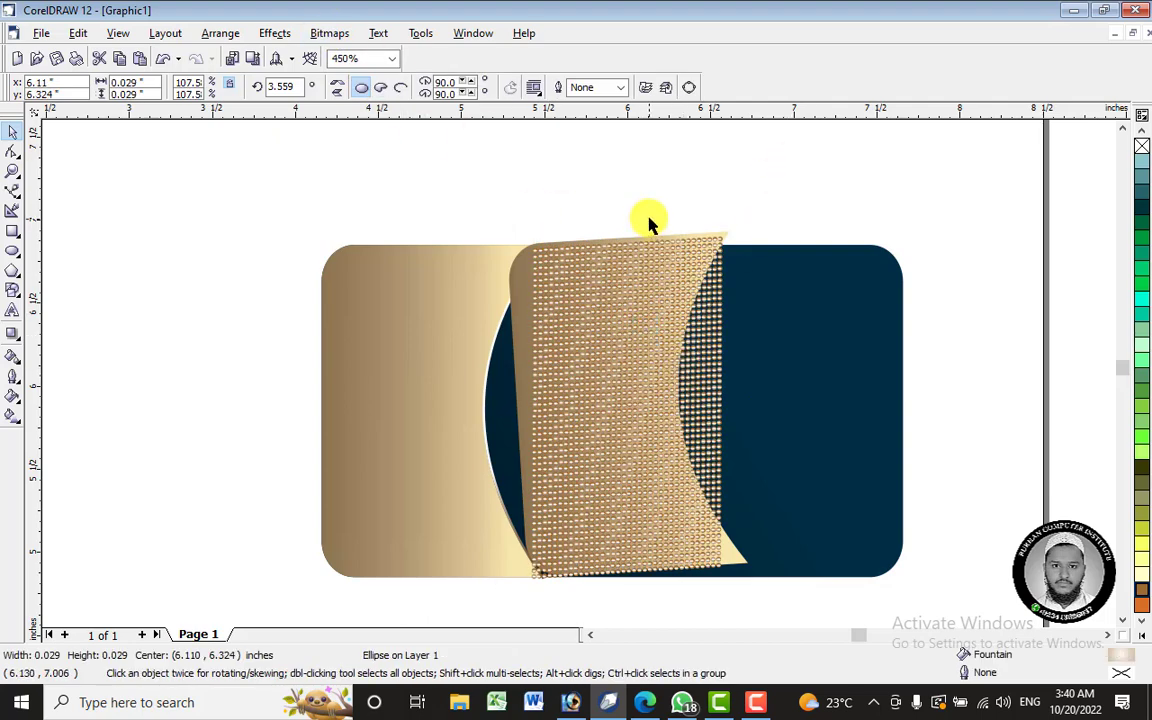
pyautogui.click(555, 207)
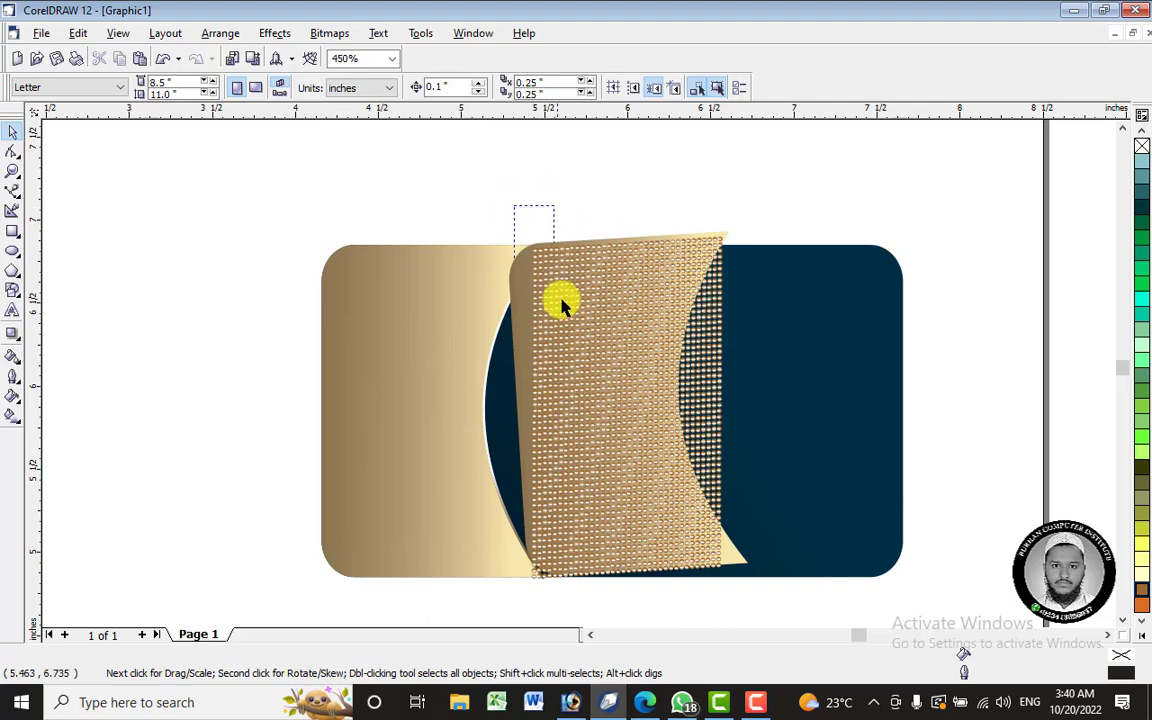
pyautogui.moveTo(562, 305); pyautogui.dragTo(732, 592)
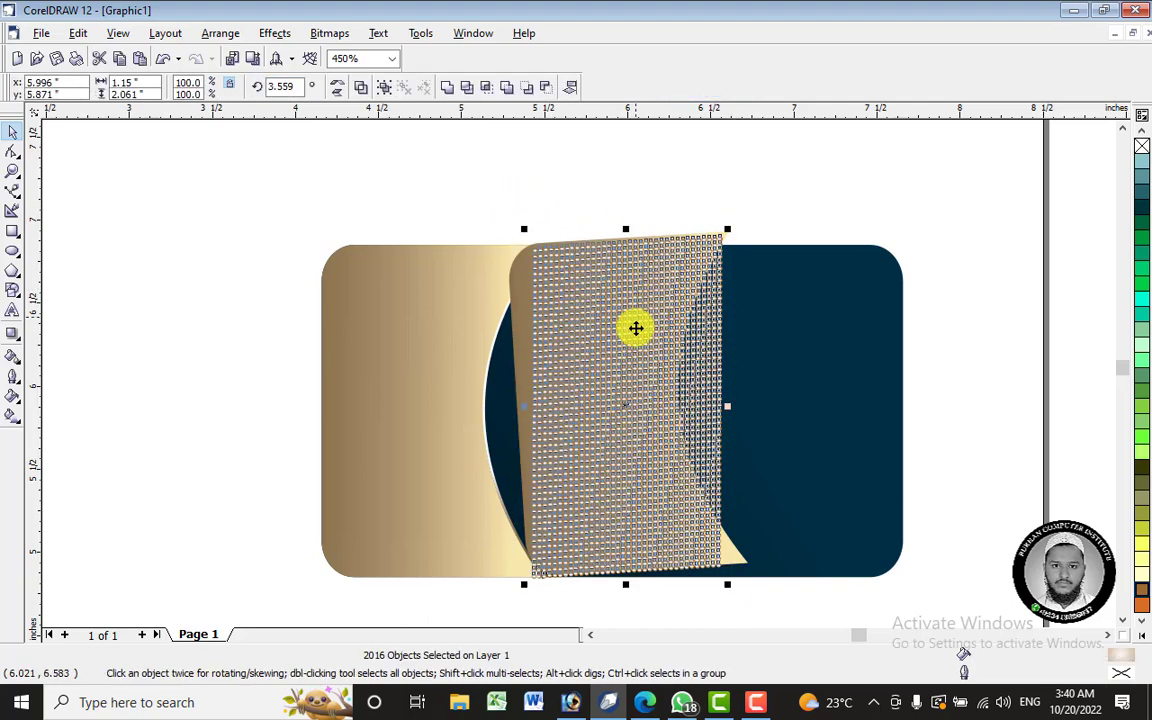
# - Convert the dot pattern to a 300 dpi RGB bitmap without transparent background and move it onto the card's navy side
pyautogui.moveTo(627, 403); pyautogui.dragTo(201, 322)
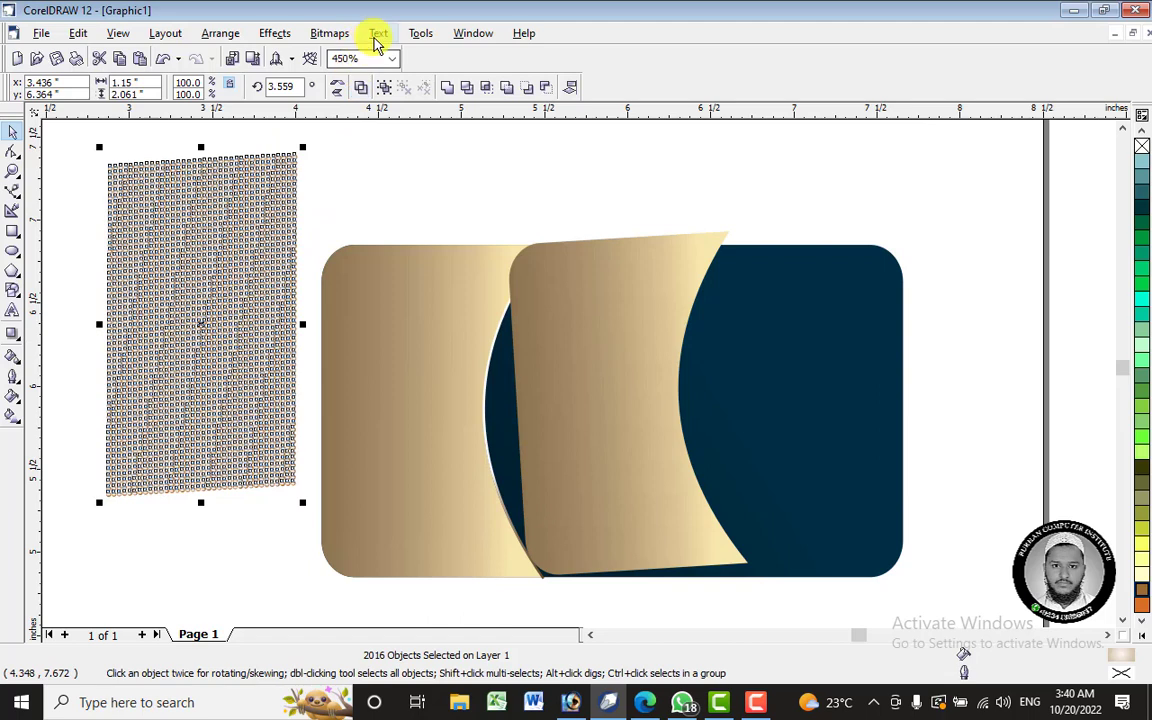
pyautogui.click(331, 33)
pyautogui.click(352, 53)
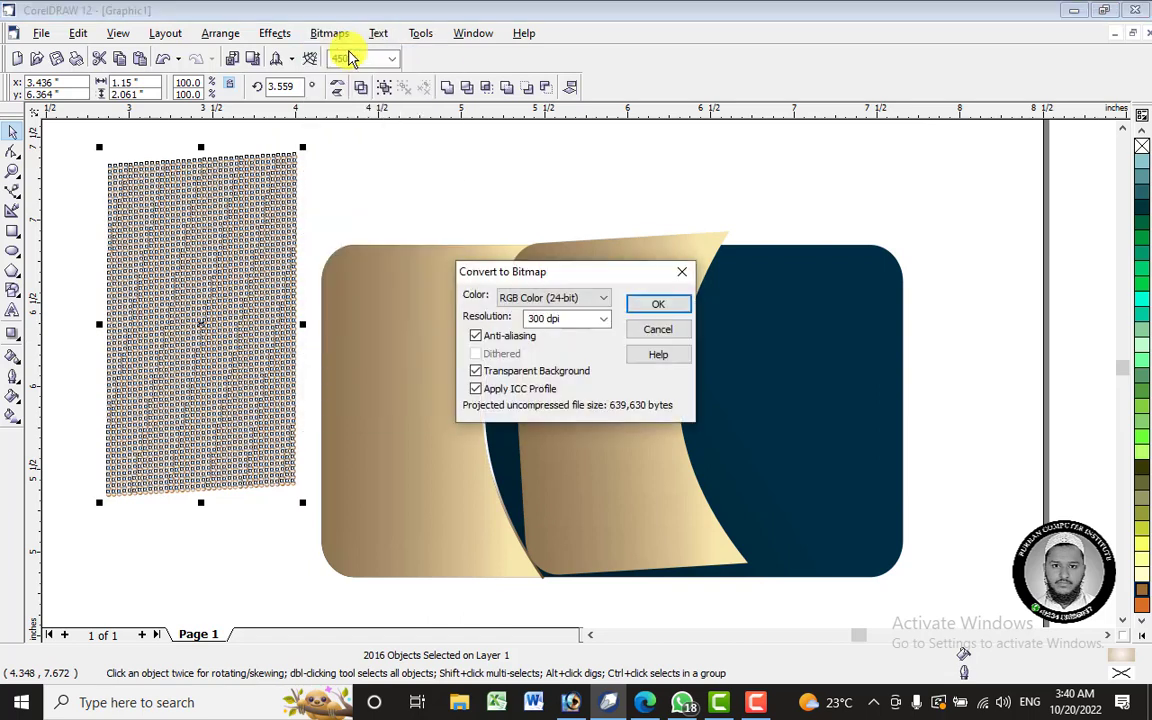
pyautogui.click(476, 371)
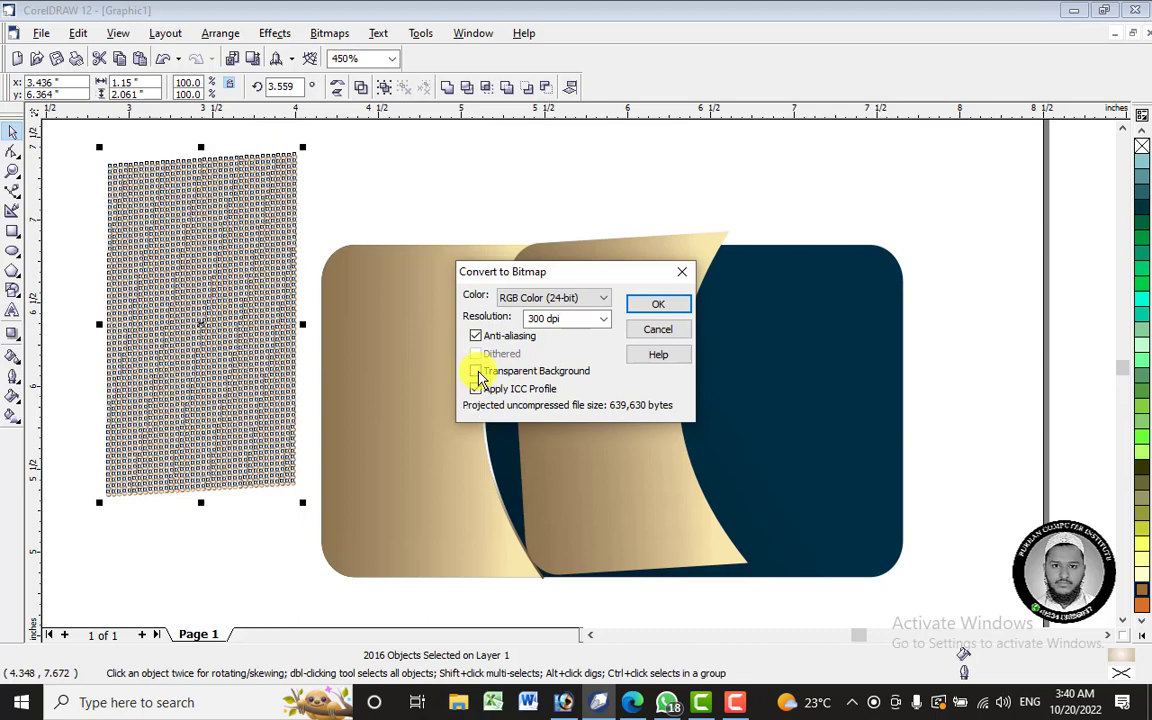
pyautogui.click(676, 308)
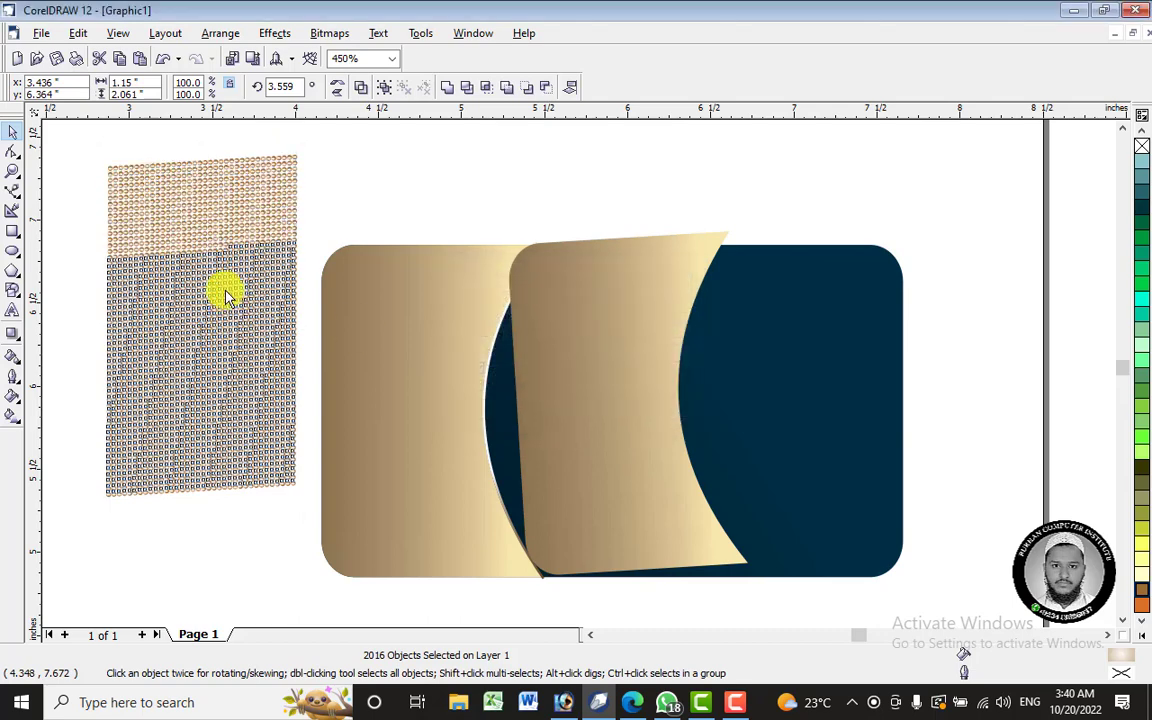
pyautogui.click(368, 200)
pyautogui.moveTo(226, 303); pyautogui.dragTo(815, 321)
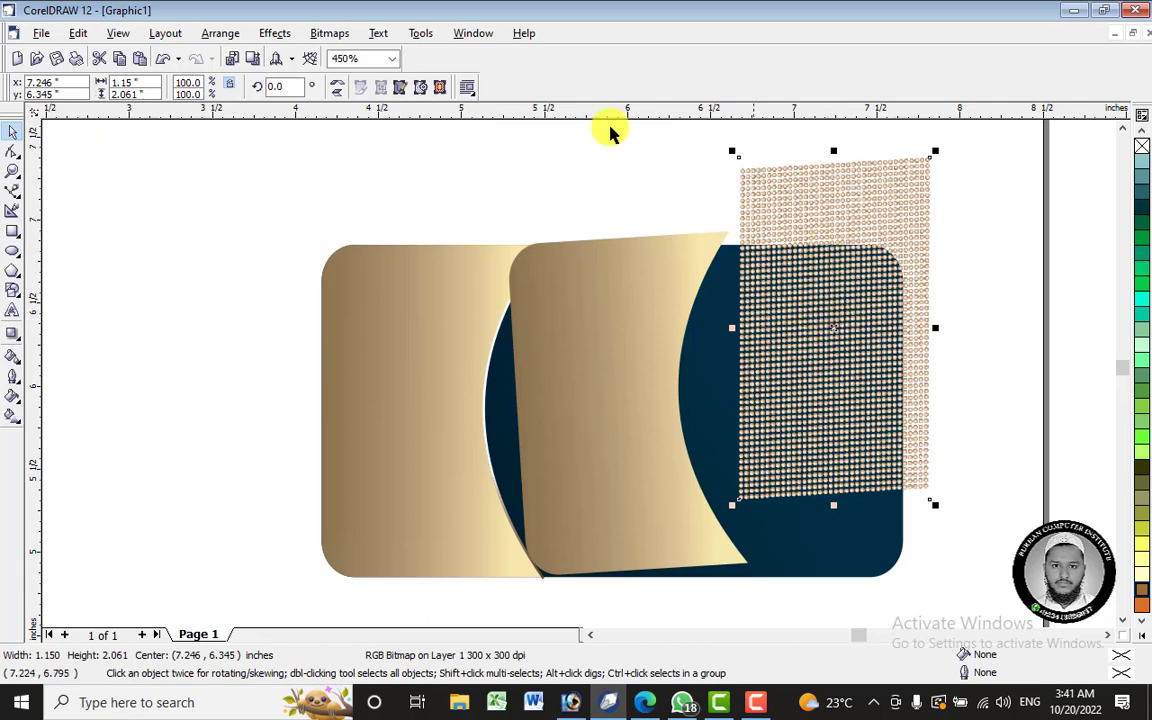
# - PowerClip the dotted gold bitmap inside the curved middle panel
pyautogui.click(275, 34)
pyautogui.click(226, 35)
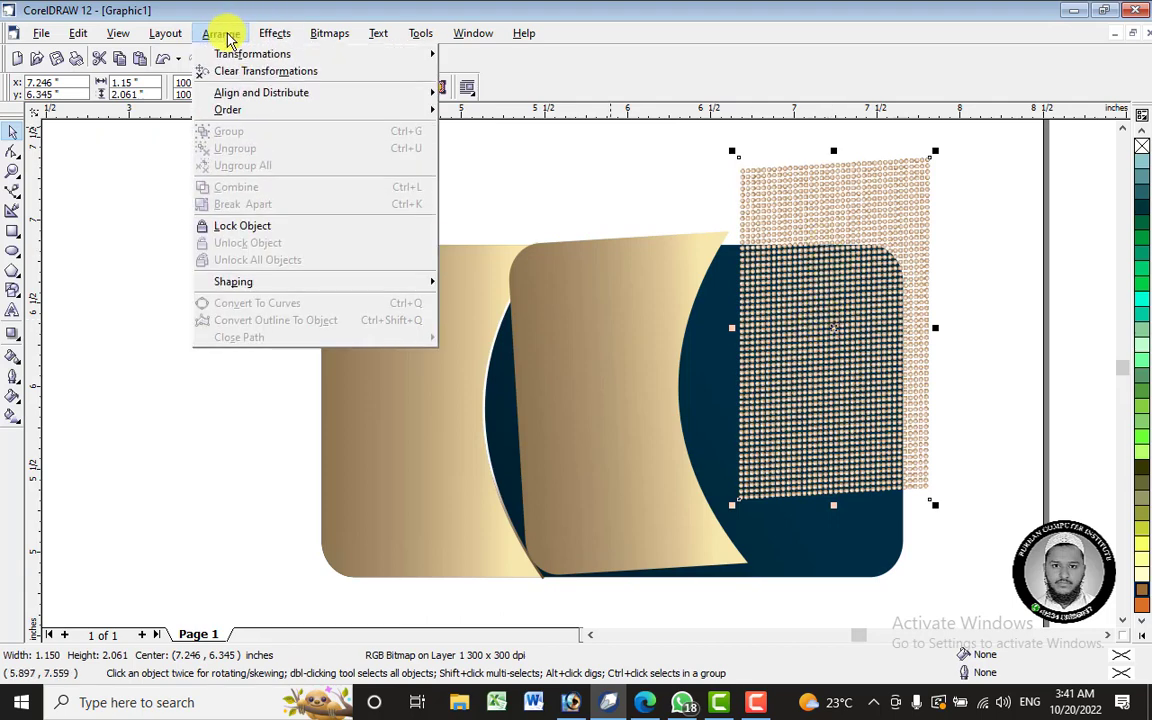
pyautogui.moveTo(276, 34)
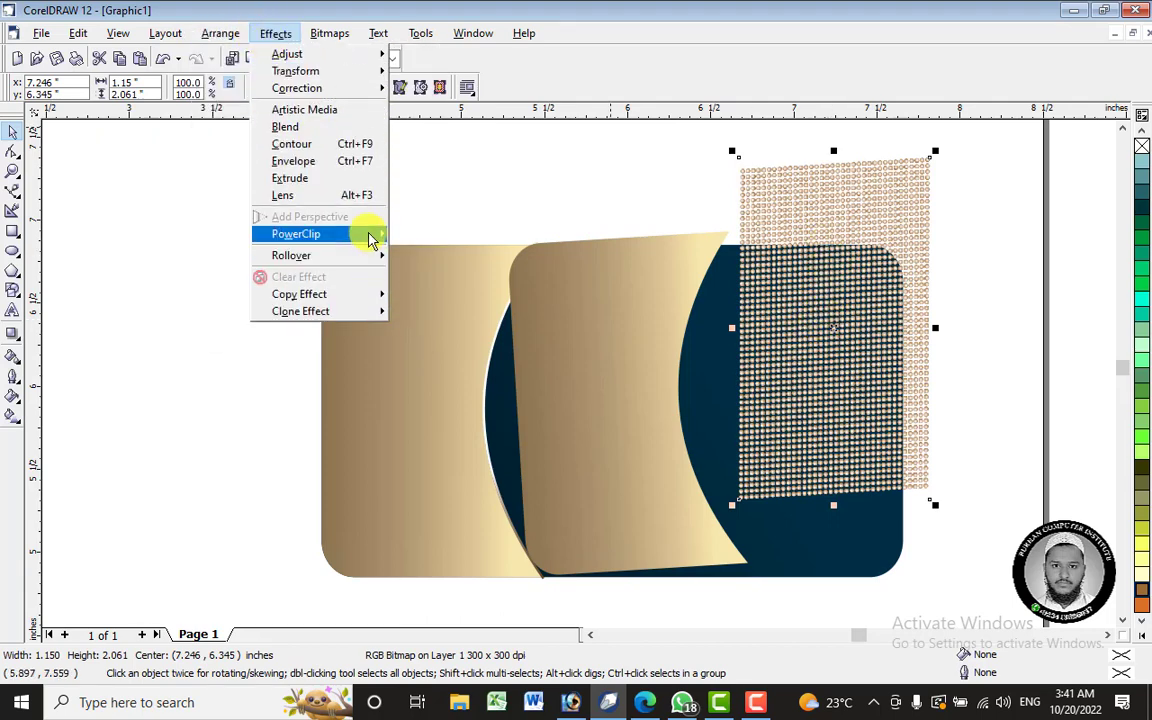
pyautogui.moveTo(373, 236)
pyautogui.click(447, 247)
pyautogui.click(570, 322)
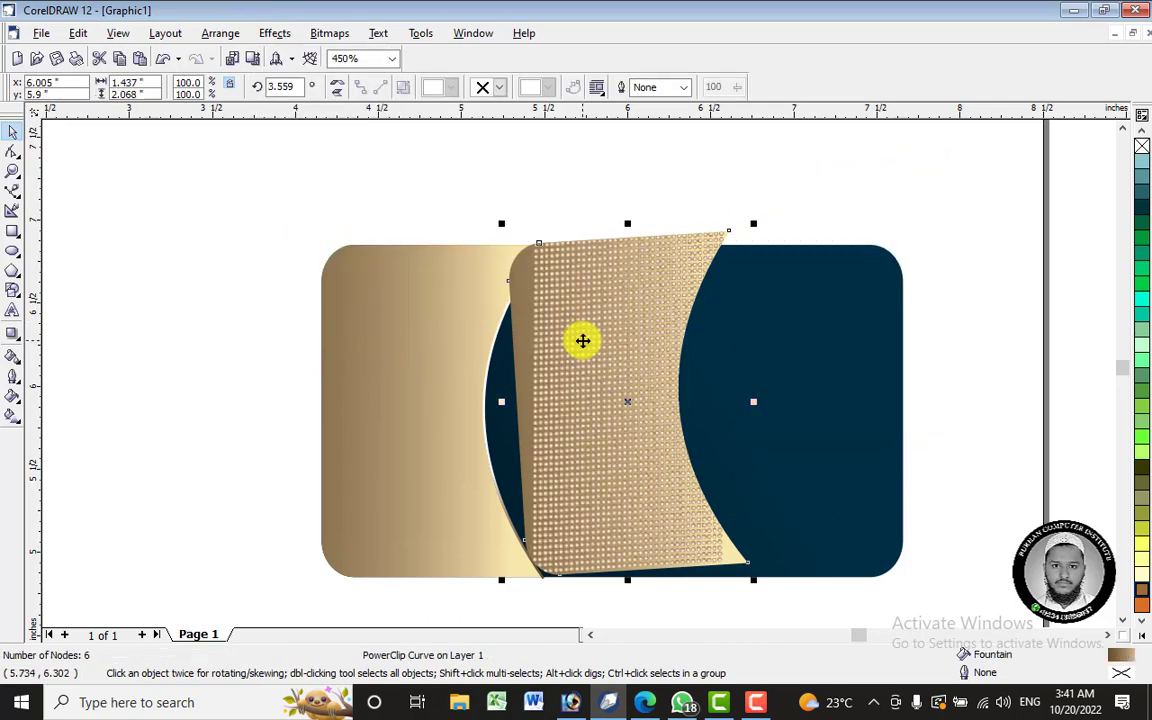
# - Edit the panel's contents: tilt the dotted bitmap about 12.7° and enlarge it to about 116%
pyautogui.rightClick(634, 341)
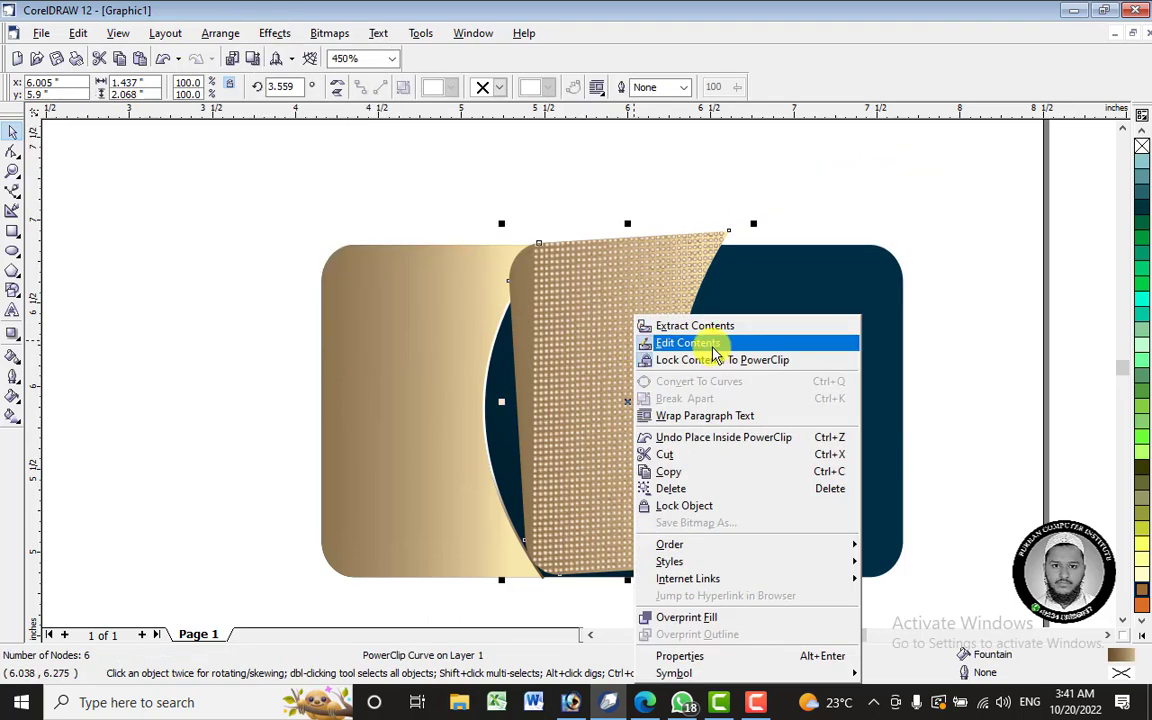
pyautogui.click(713, 352)
pyautogui.click(638, 355)
pyautogui.click(762, 299)
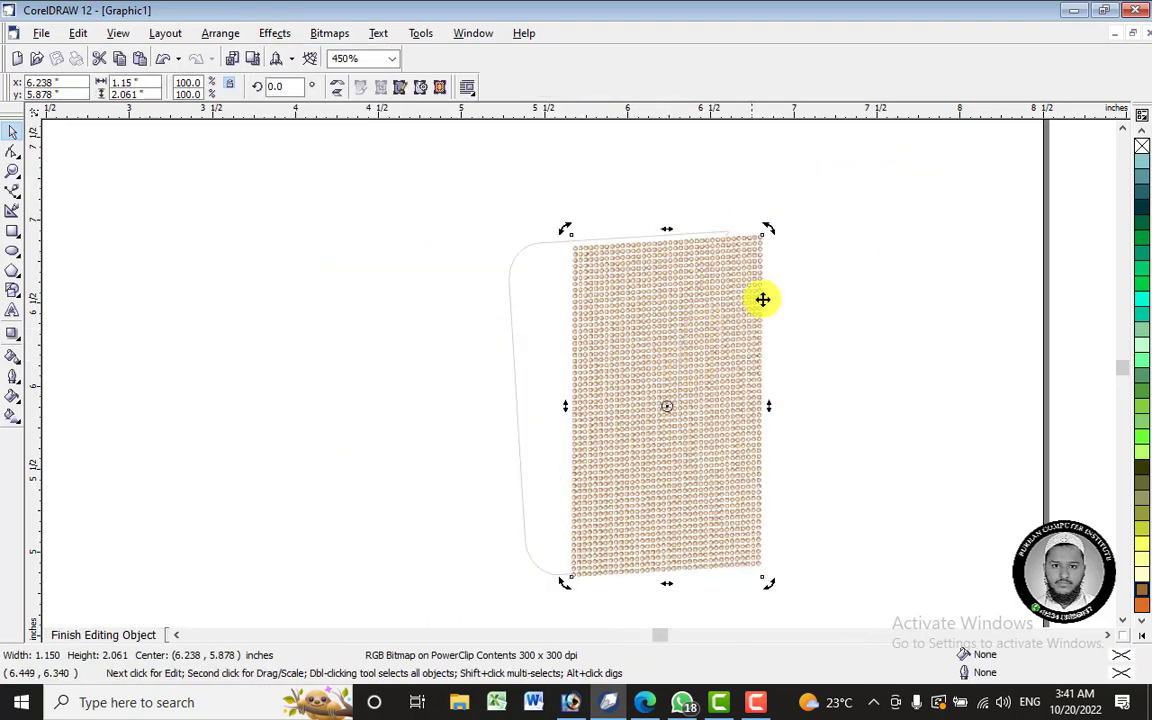
pyautogui.moveTo(767, 228); pyautogui.dragTo(732, 196)
pyautogui.moveTo(688, 304)
pyautogui.mouseDown()
pyautogui.moveTo(691, 278)
pyautogui.moveTo(681, 293)
pyautogui.mouseUp()
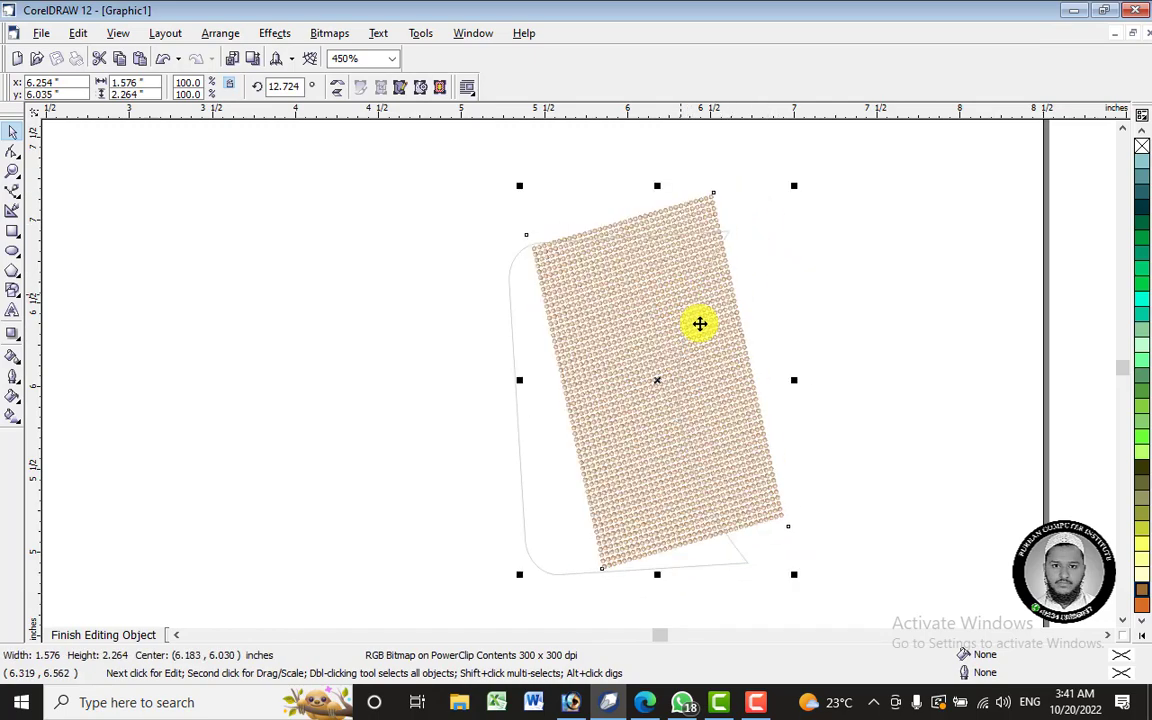
pyautogui.moveTo(698, 436); pyautogui.dragTo(699, 459)
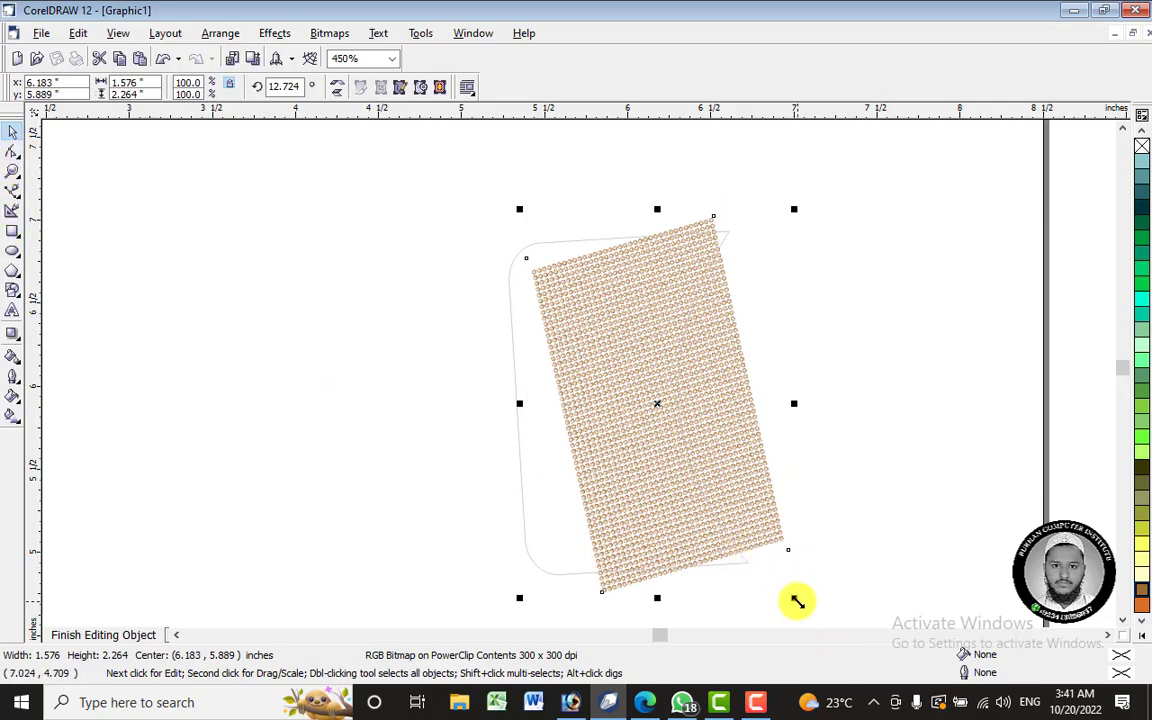
pyautogui.moveTo(797, 600); pyautogui.dragTo(823, 530)
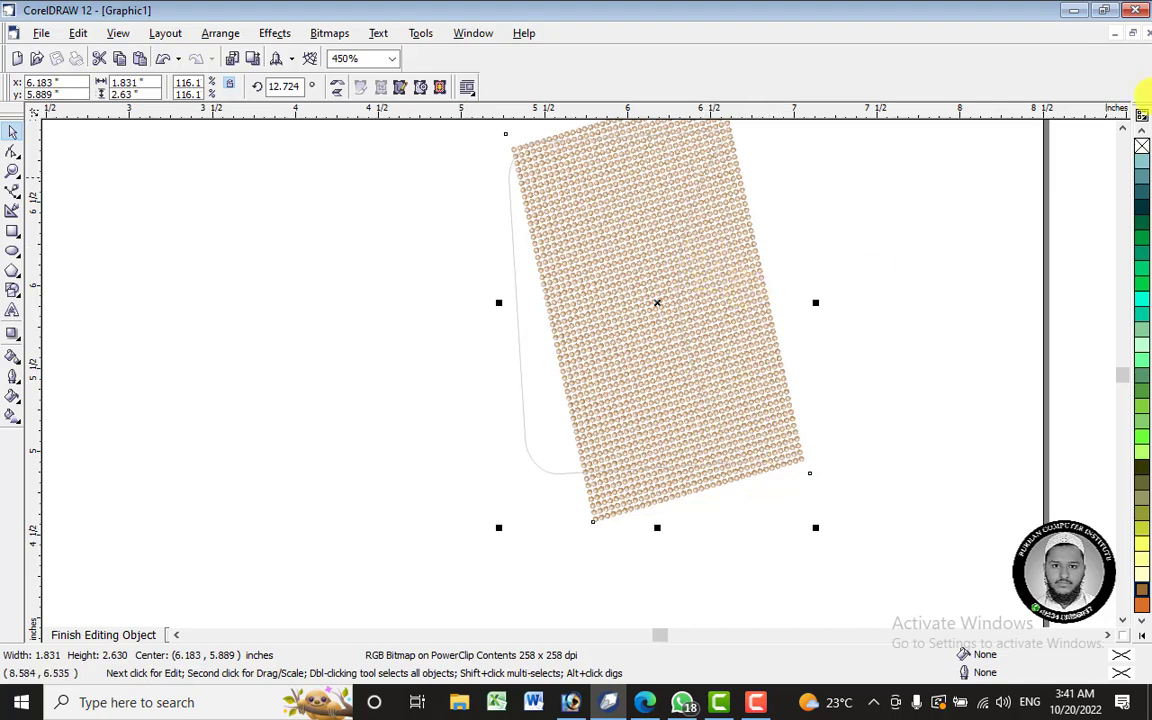
# - Finish editing the clipped contents and shift the dotted panel left across the card
pyautogui.scroll(2, 1131, 128)
pyautogui.rightClick(688, 266)
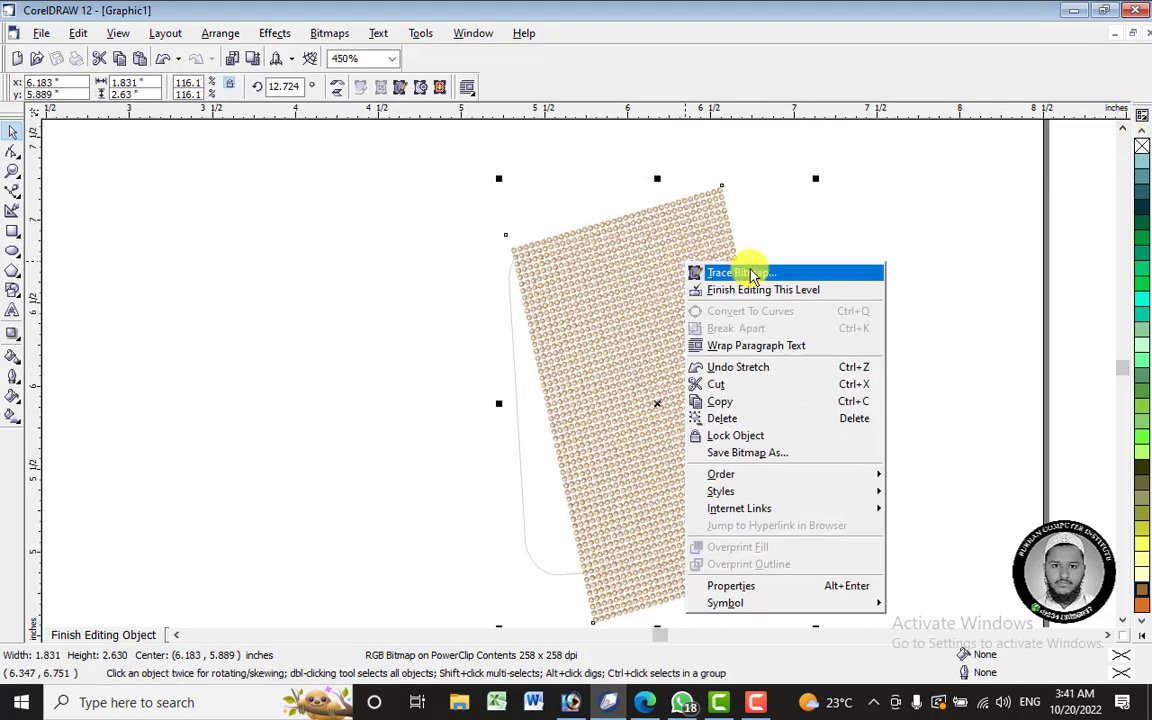
pyautogui.click(773, 290)
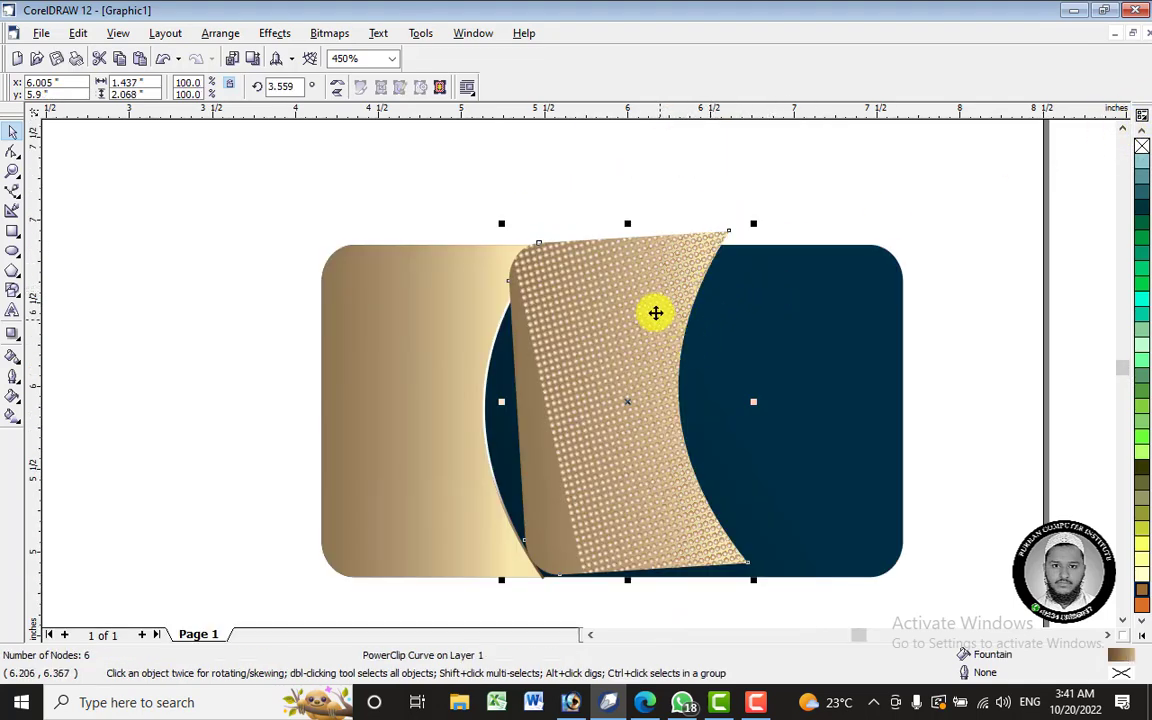
pyautogui.moveTo(639, 328); pyautogui.dragTo(508, 343)
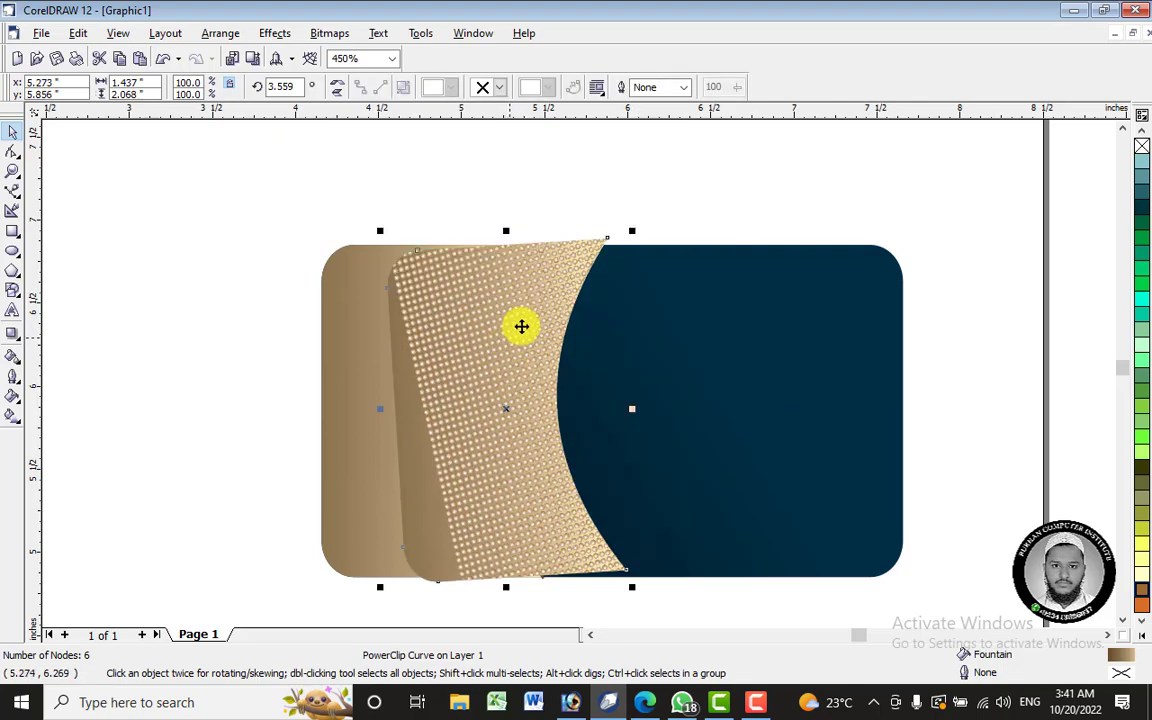
# - Place the dotted panel behind the beige gradient shape in the stacking order
pyautogui.rightClick(519, 328)
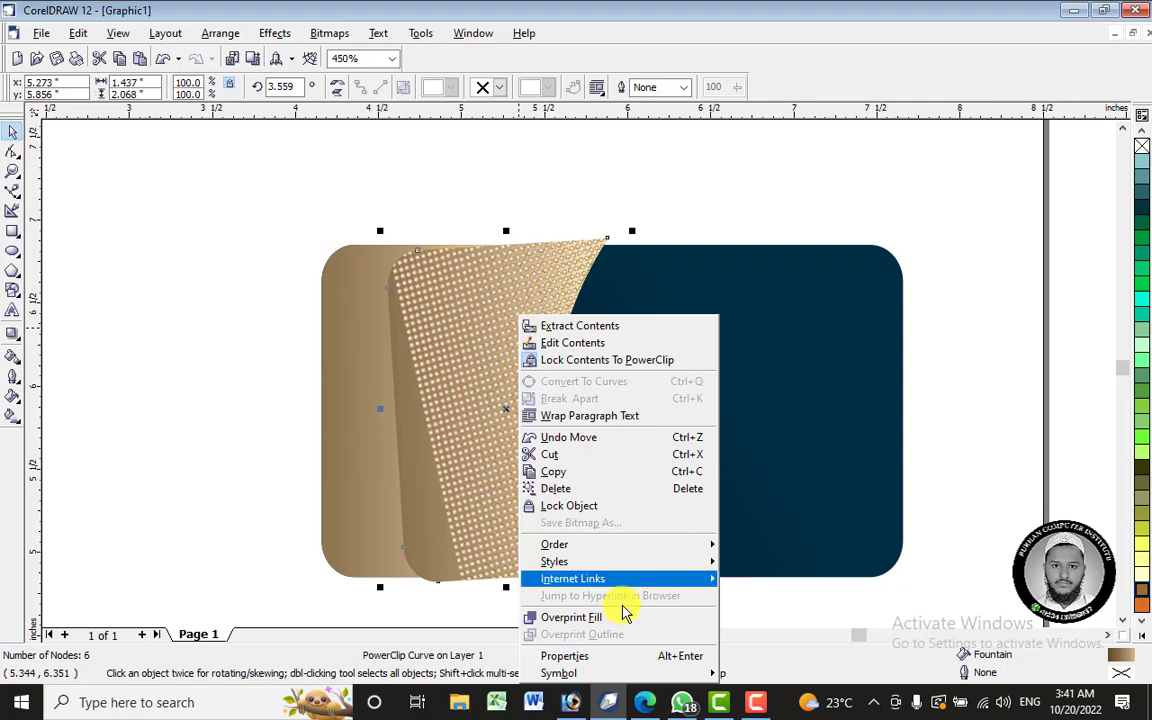
pyautogui.moveTo(620, 545)
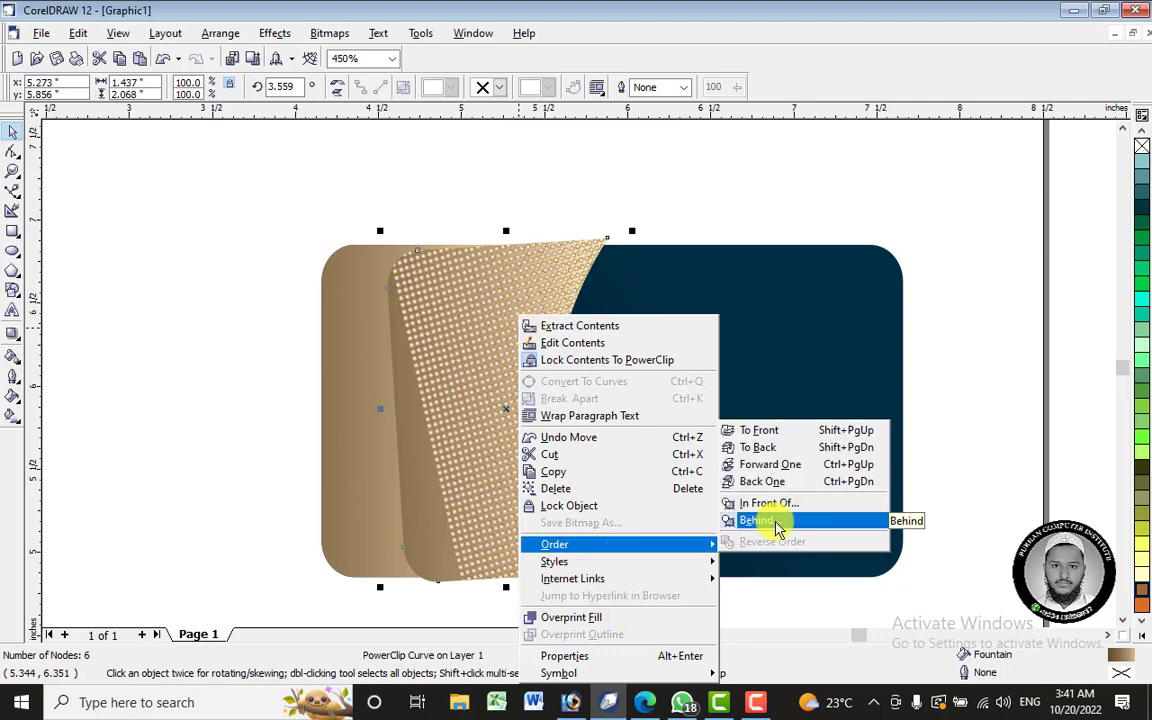
pyautogui.click(777, 524)
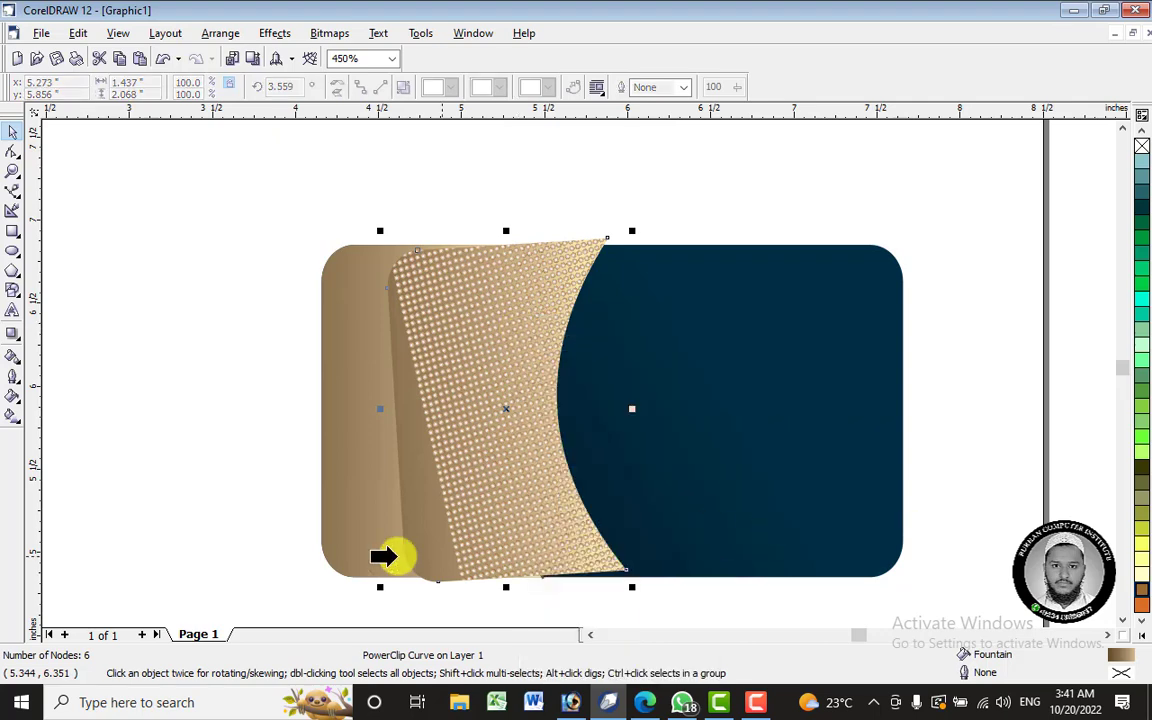
pyautogui.click(345, 494)
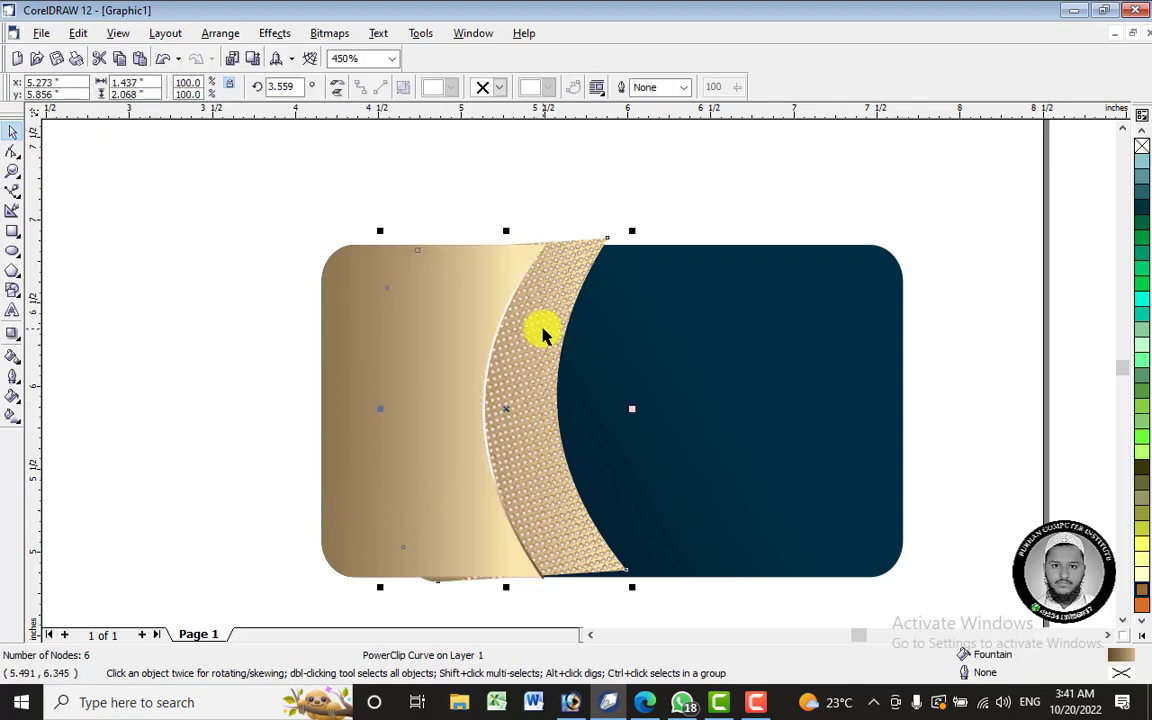
# - Straighten the dotted panel to about 0.276° and nudge it left into a thin arc
pyautogui.click(627, 248)
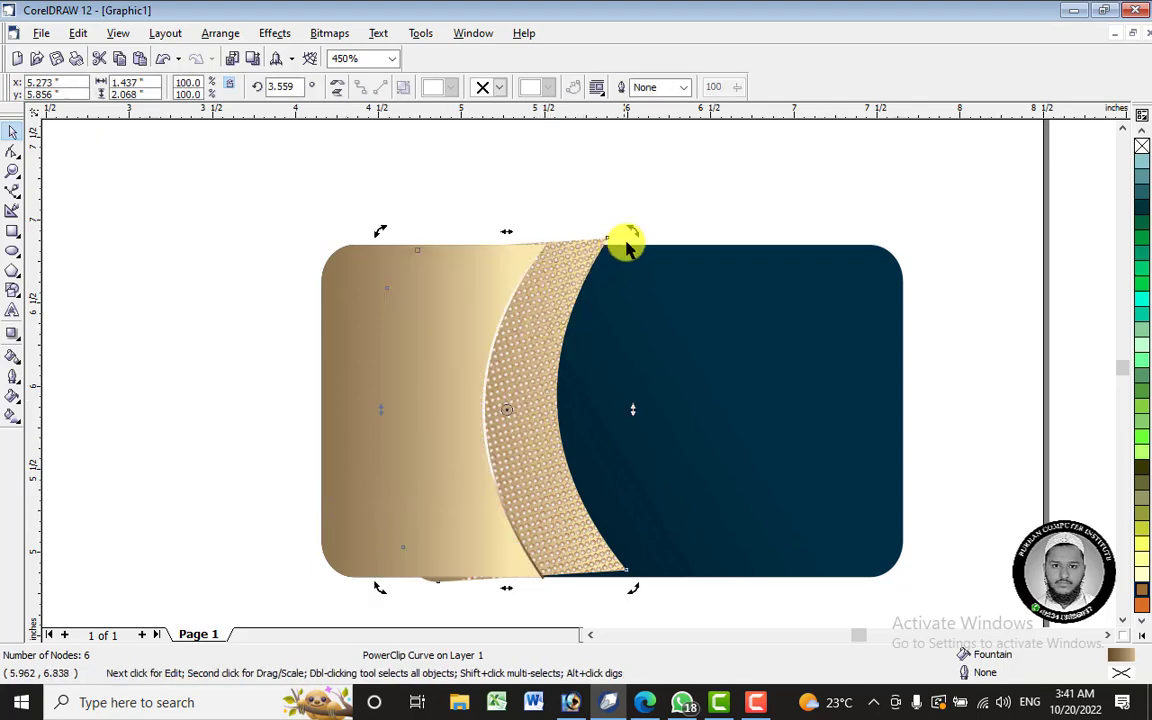
pyautogui.moveTo(632, 230); pyautogui.dragTo(646, 236)
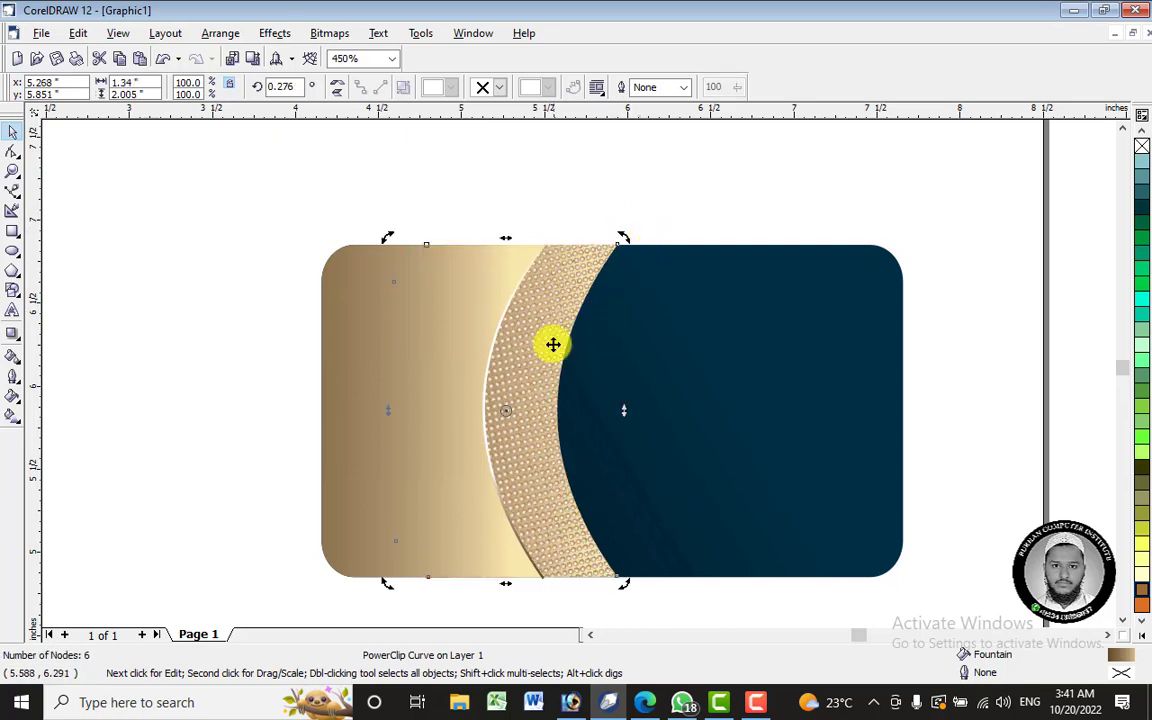
pyautogui.press('Left')
pyautogui.press('Left')
pyautogui.press('Left')
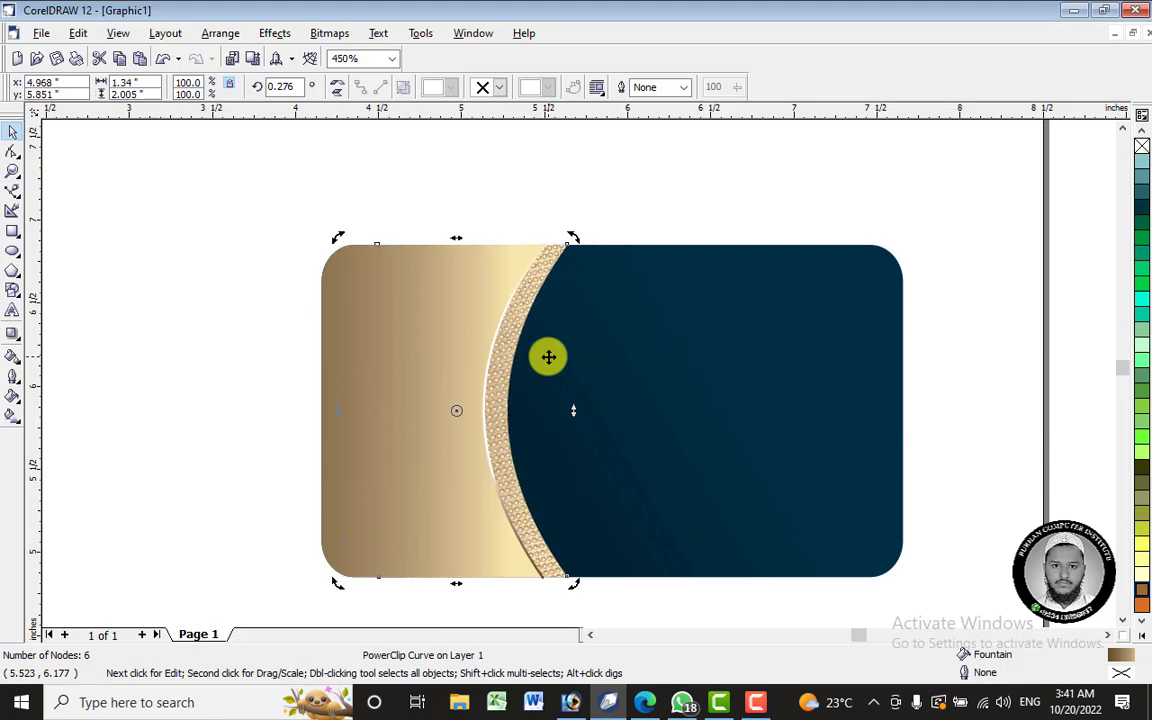
pyautogui.hotkey('ctrl', 'Right')
pyautogui.click(226, 427)
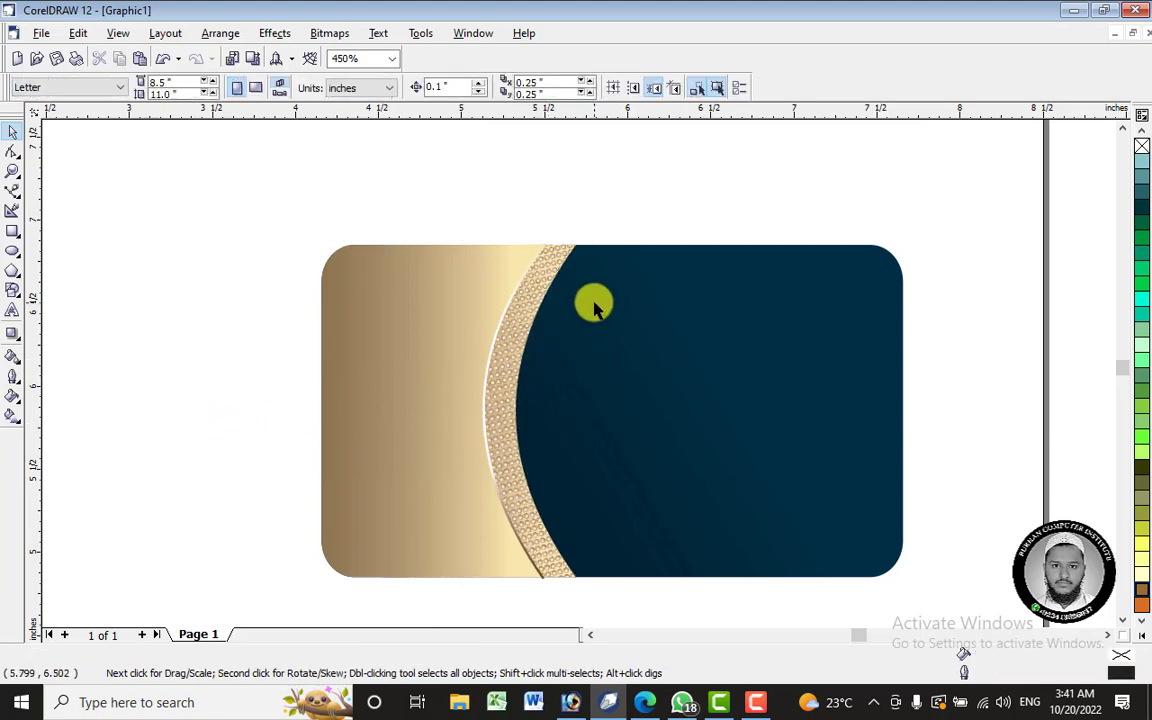
pyautogui.click(535, 316)
# - Redraw the thin divider arc's linear fountain fill to run nearly horizontally, about −178°
pyautogui.scroll(-4, 579, 319)
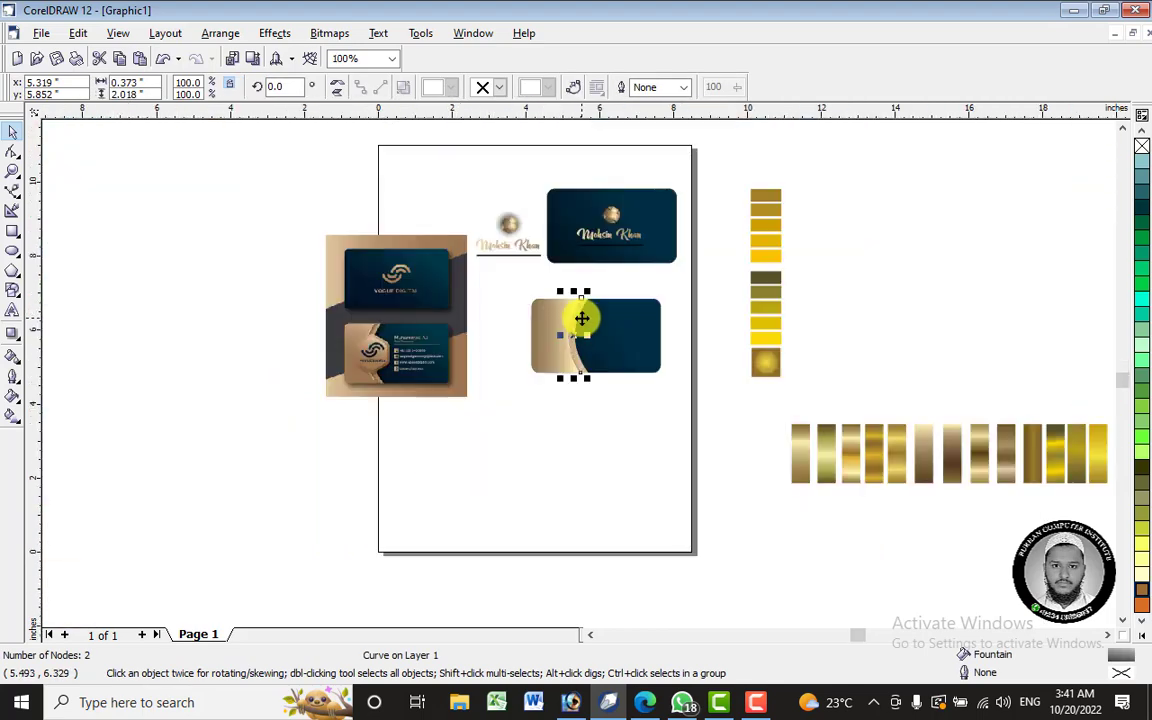
pyautogui.scroll(2, 363, 338)
pyautogui.scroll(2, 368, 320)
pyautogui.scroll(-2, 347, 314)
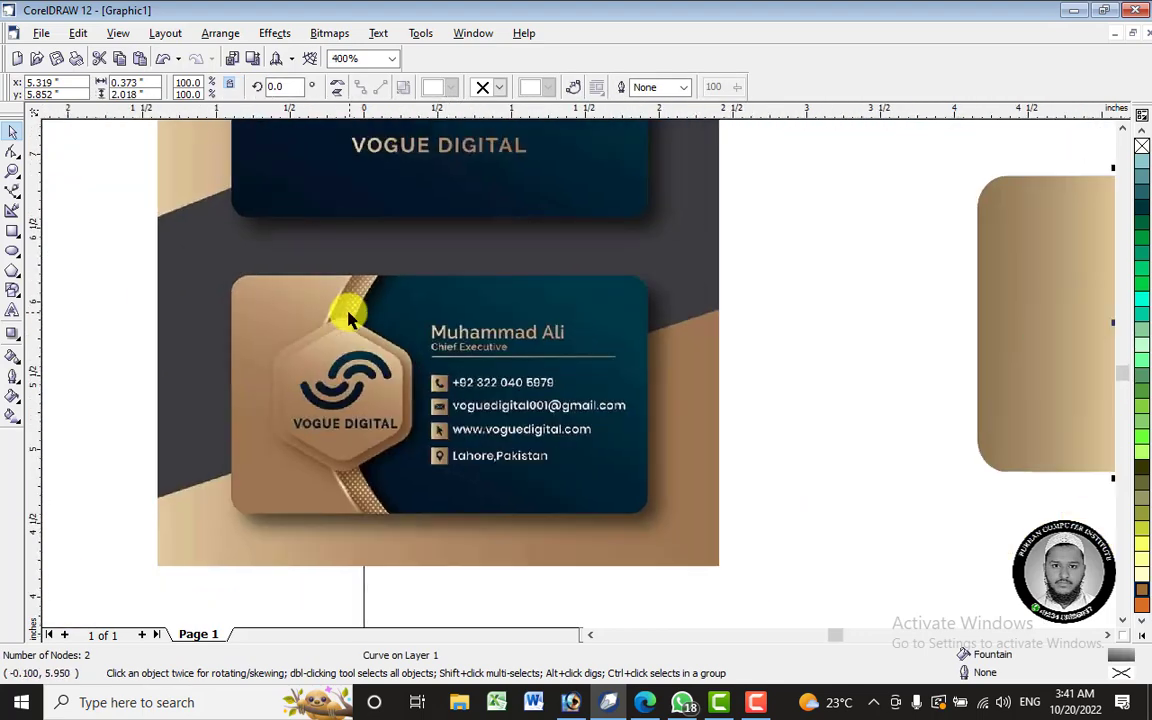
pyautogui.scroll(2, 1006, 293)
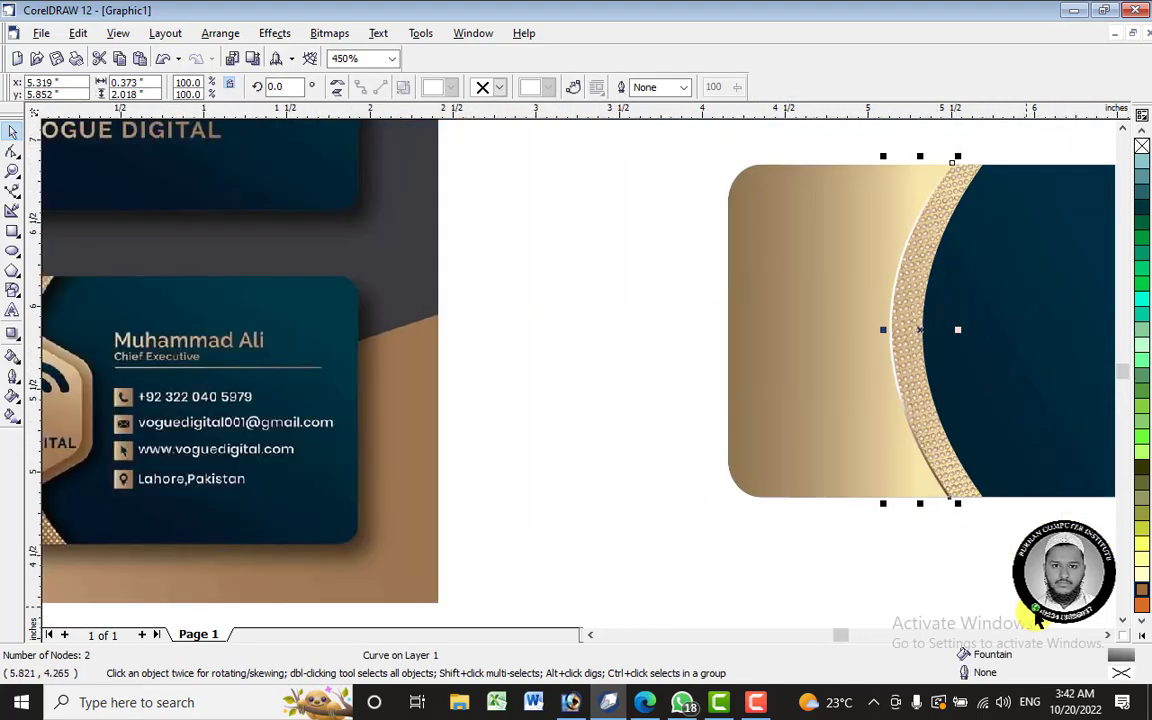
pyautogui.click(1107, 636)
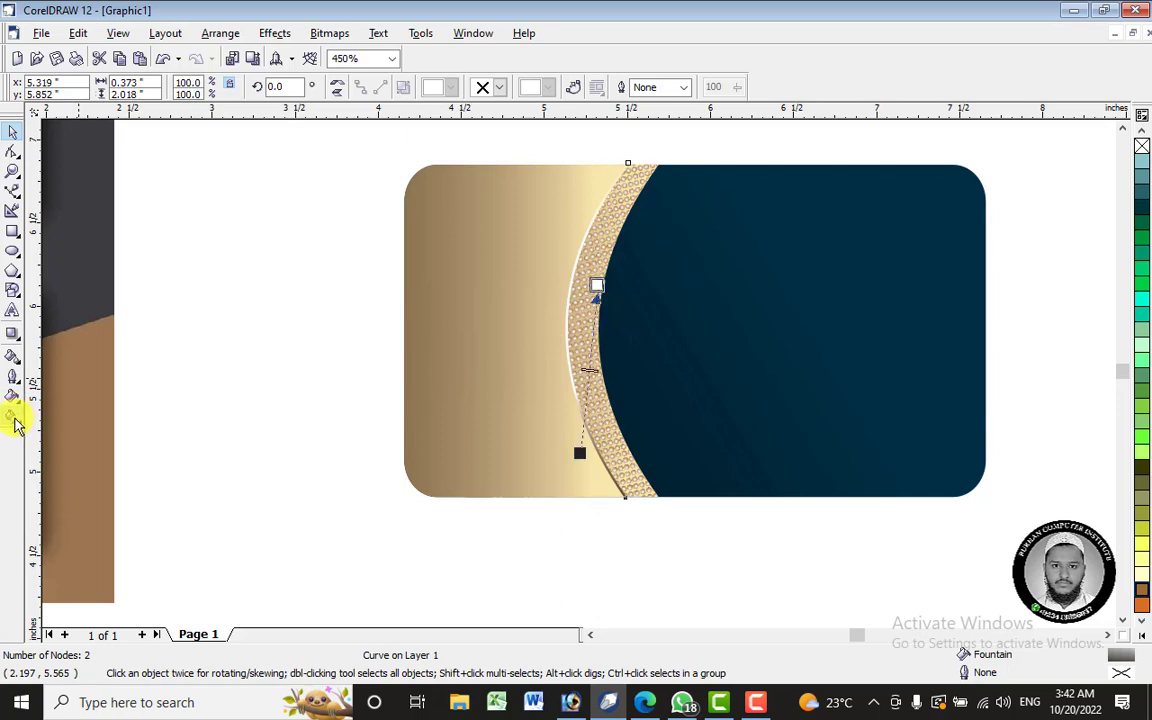
pyautogui.click(13, 418)
pyautogui.moveTo(581, 453); pyautogui.dragTo(602, 419)
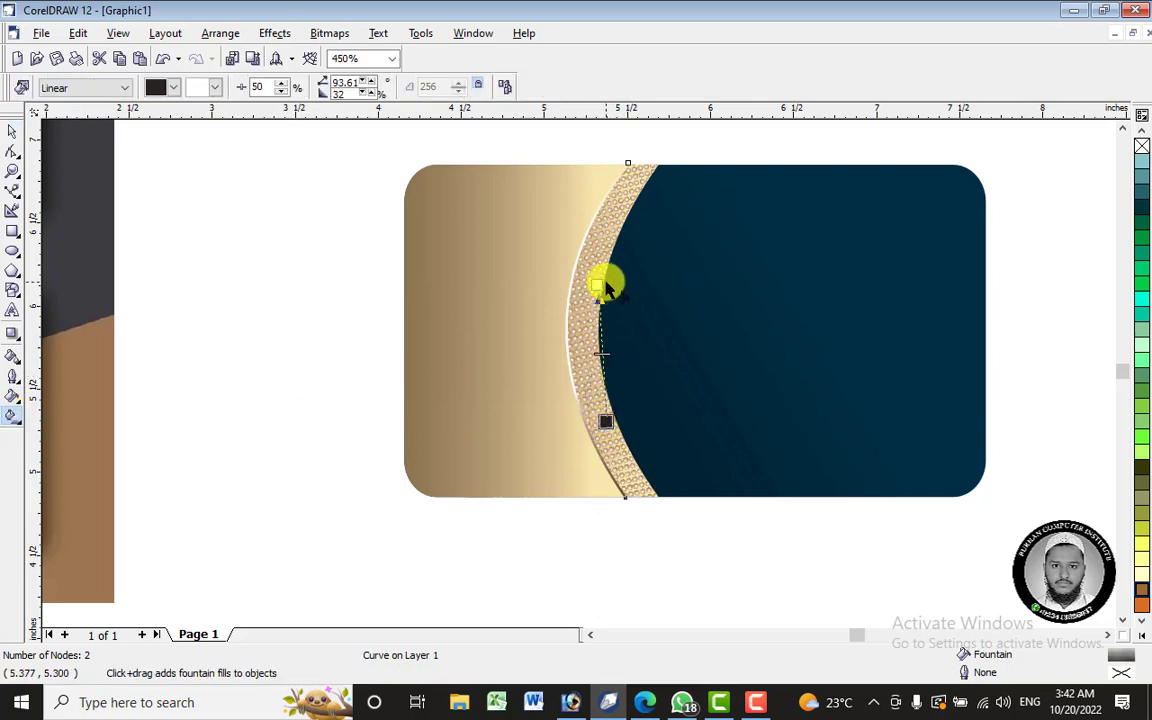
pyautogui.moveTo(602, 283); pyautogui.dragTo(321, 362)
pyautogui.moveTo(622, 417)
pyautogui.mouseDown()
pyautogui.moveTo(643, 352)
pyautogui.moveTo(589, 360)
pyautogui.moveTo(638, 357)
pyautogui.moveTo(584, 350)
pyautogui.moveTo(616, 352)
pyautogui.mouseUp()
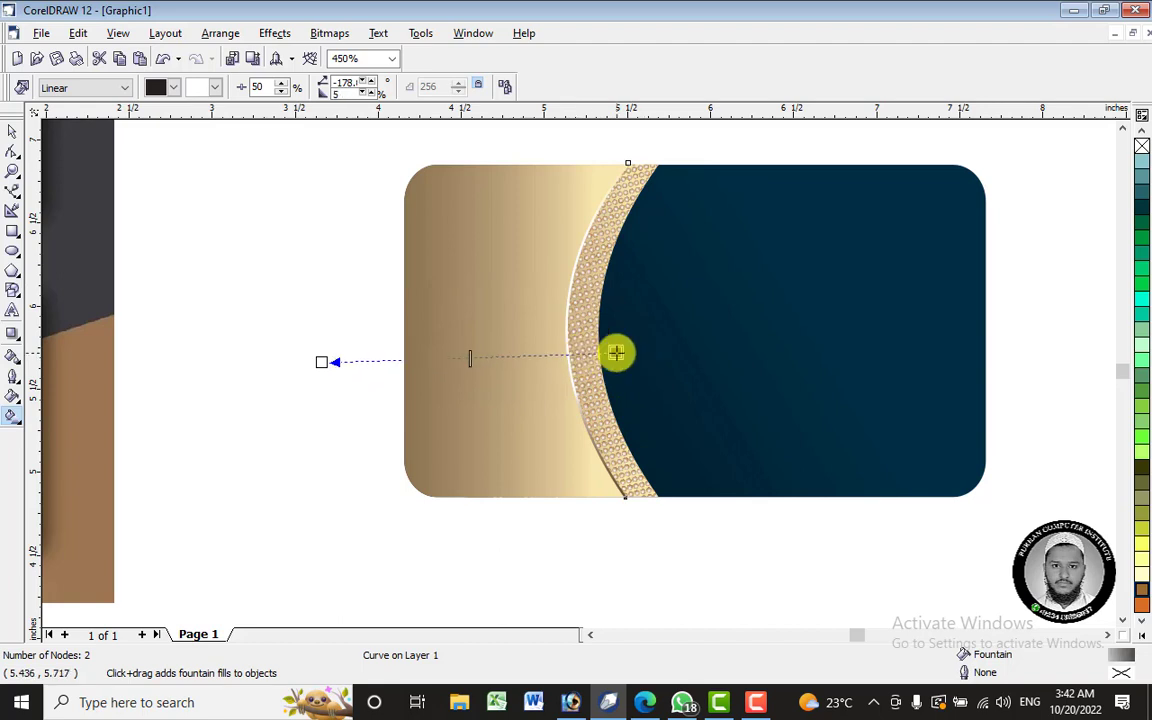
pyautogui.click(13, 131)
pyautogui.click(603, 274)
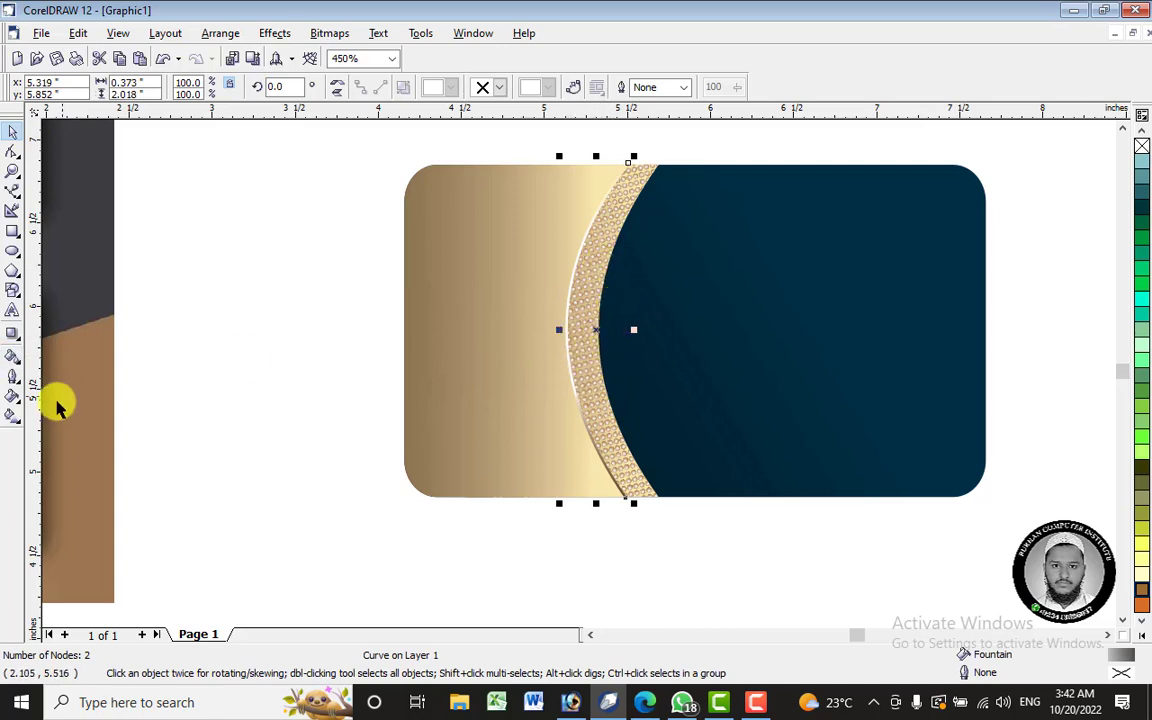
# - Try drop shadows on the thin curve, undo them, and select the larger dotted panel instead
pyautogui.click(13, 335)
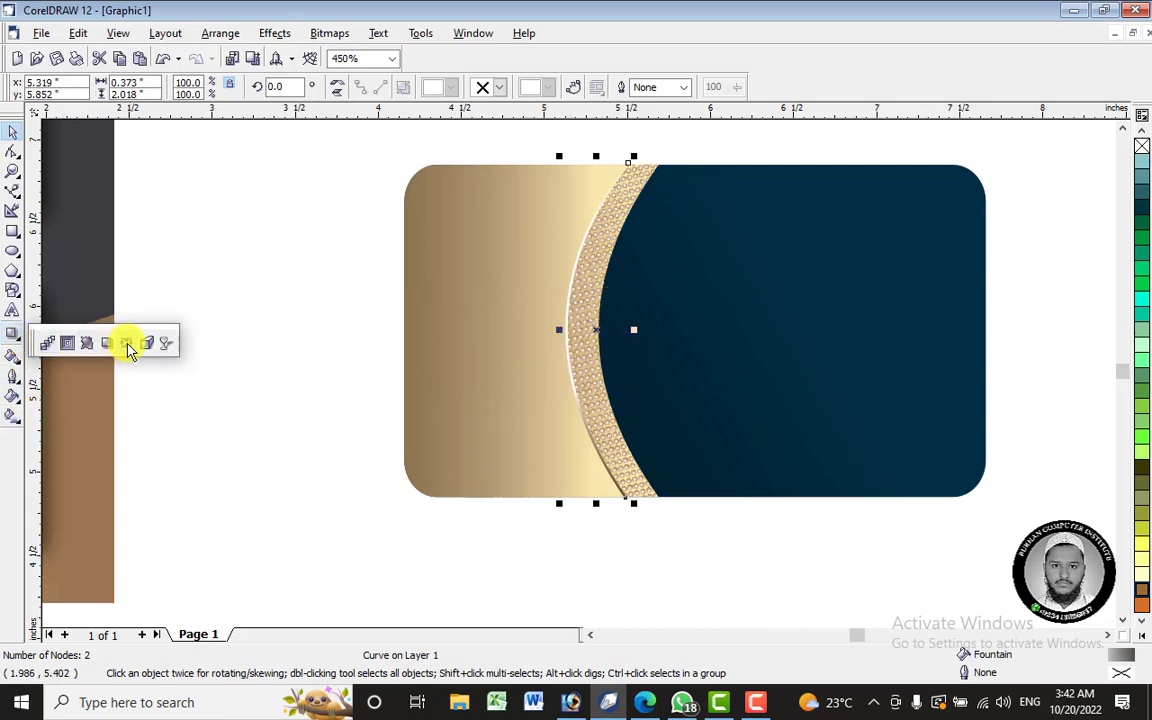
pyautogui.click(125, 340)
pyautogui.moveTo(648, 319); pyautogui.dragTo(698, 321)
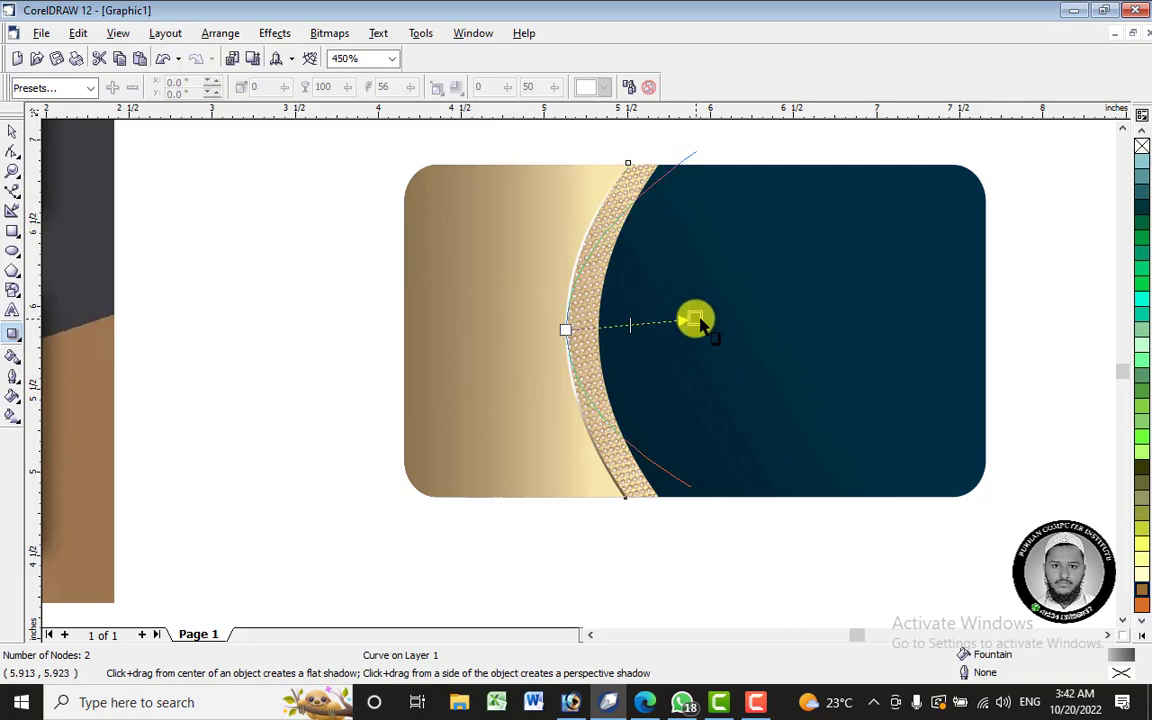
pyautogui.hotkey('ctrl', 'z')
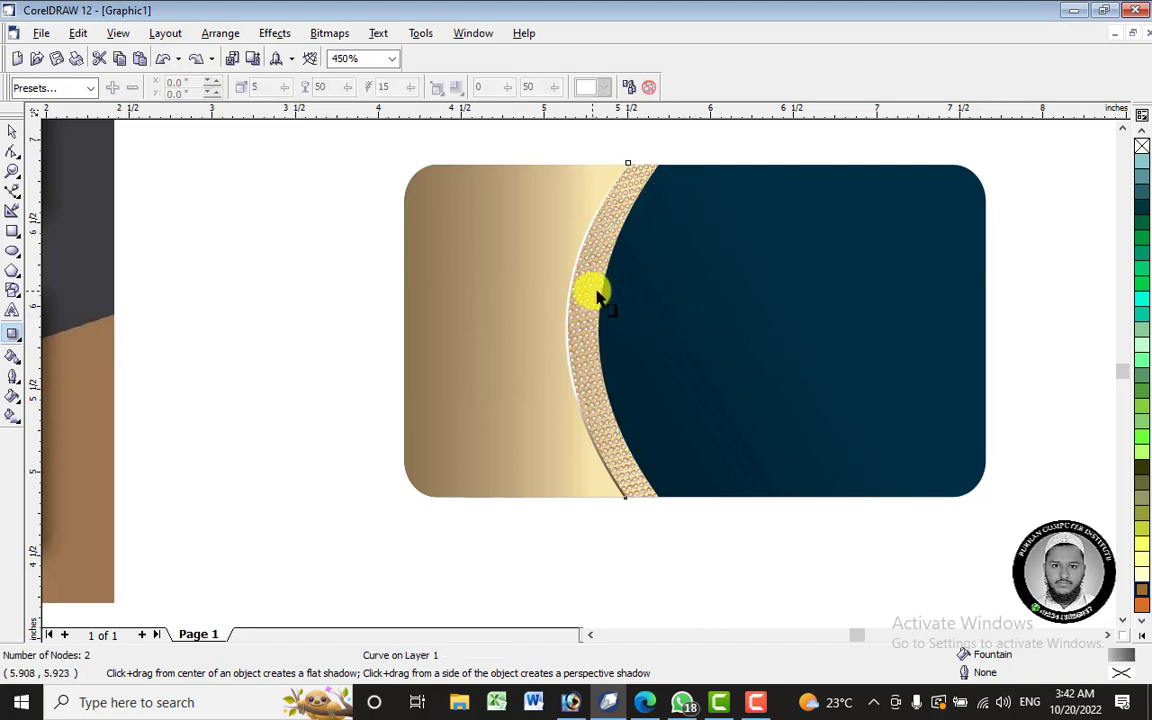
pyautogui.moveTo(596, 263); pyautogui.dragTo(672, 261)
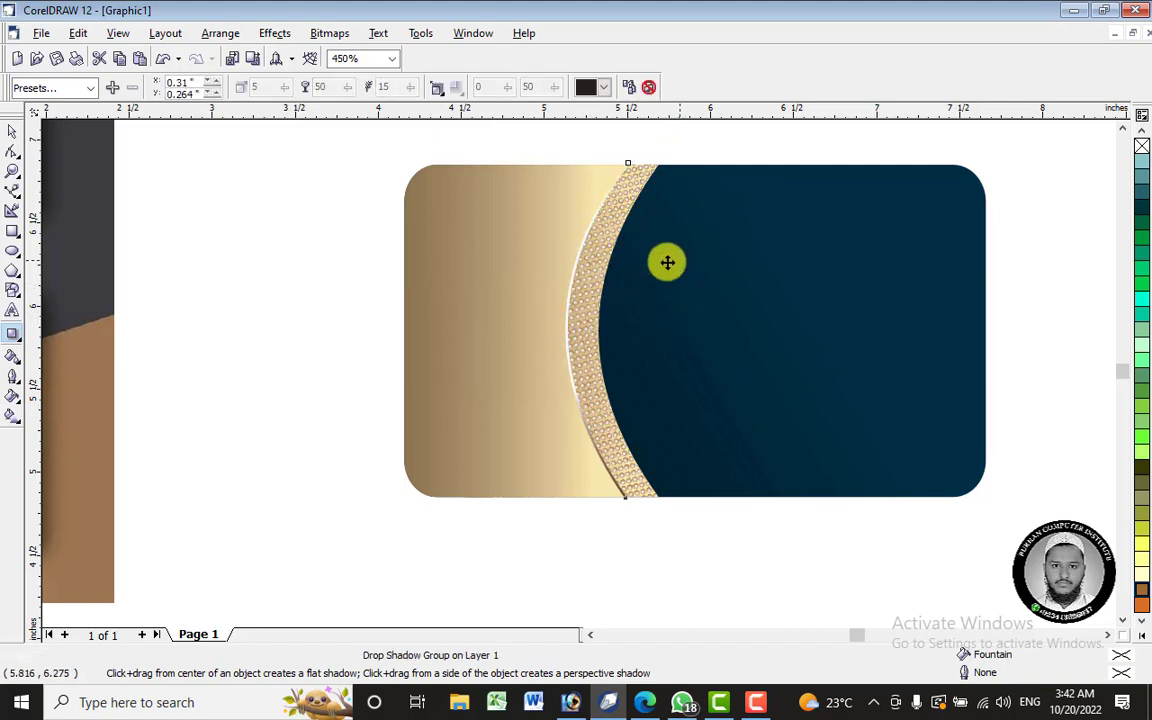
pyautogui.hotkey('ctrl', 'z')
pyautogui.click(12, 132)
pyautogui.click(650, 181)
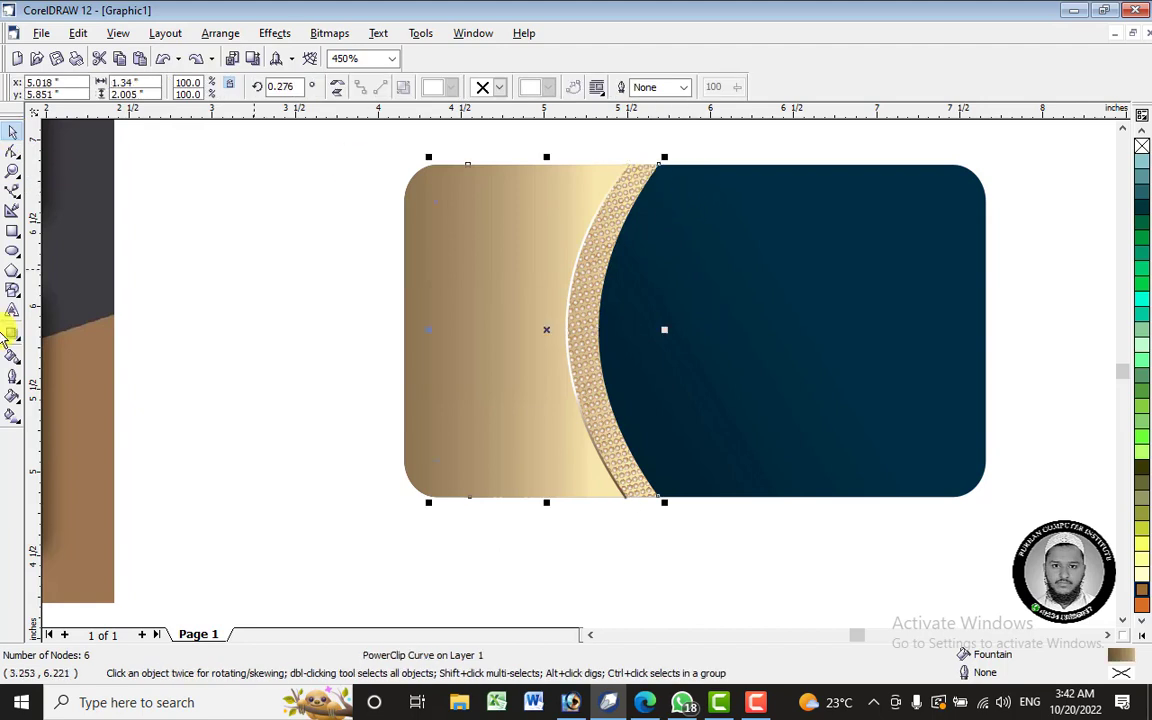
# - Pull a drop shadow from the dotted gold panel onto the navy side
pyautogui.click(13, 340)
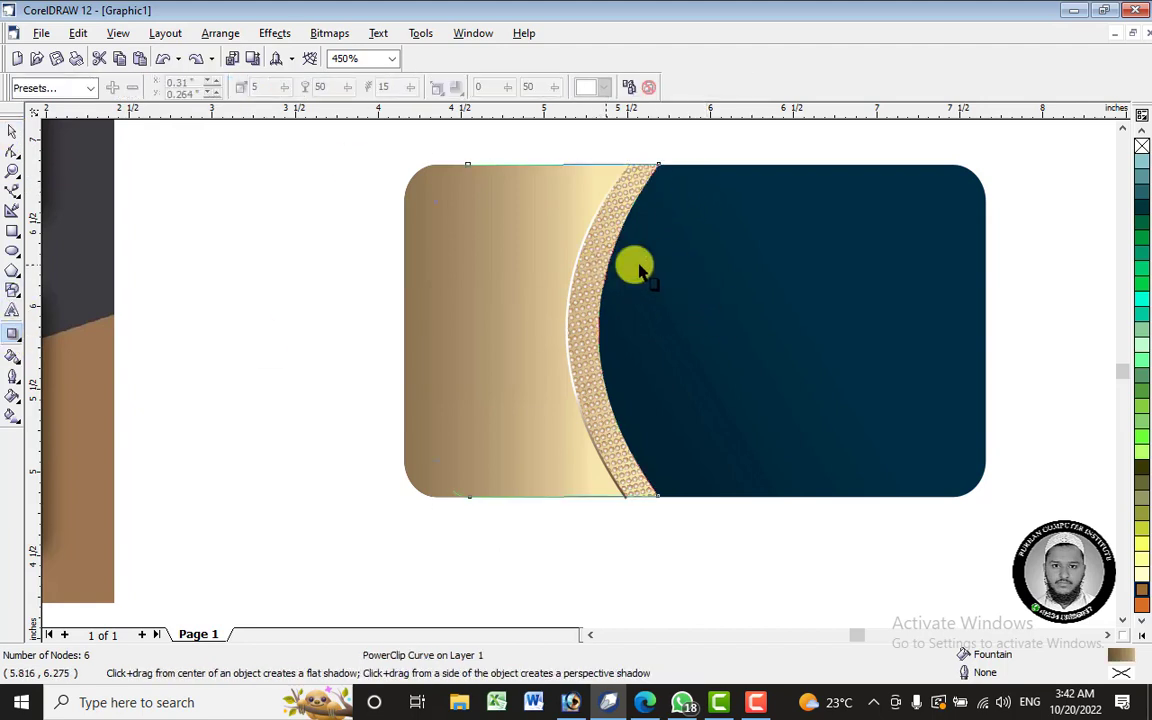
pyautogui.moveTo(636, 265); pyautogui.dragTo(679, 329)
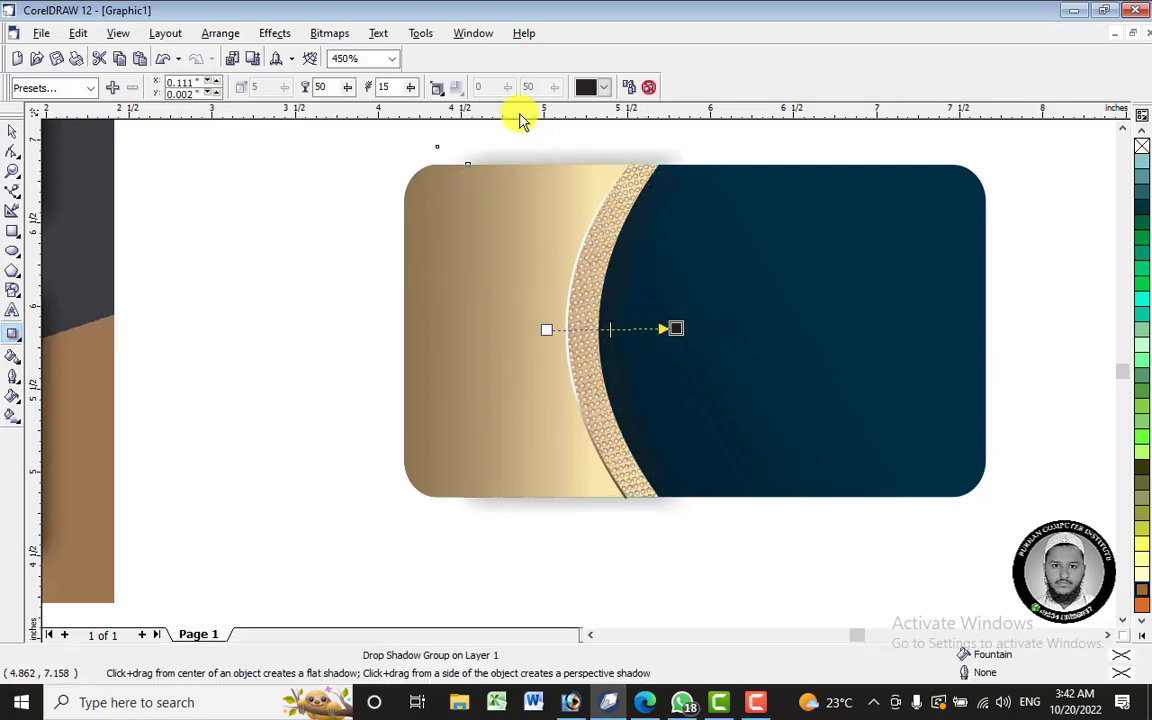
pyautogui.click(602, 89)
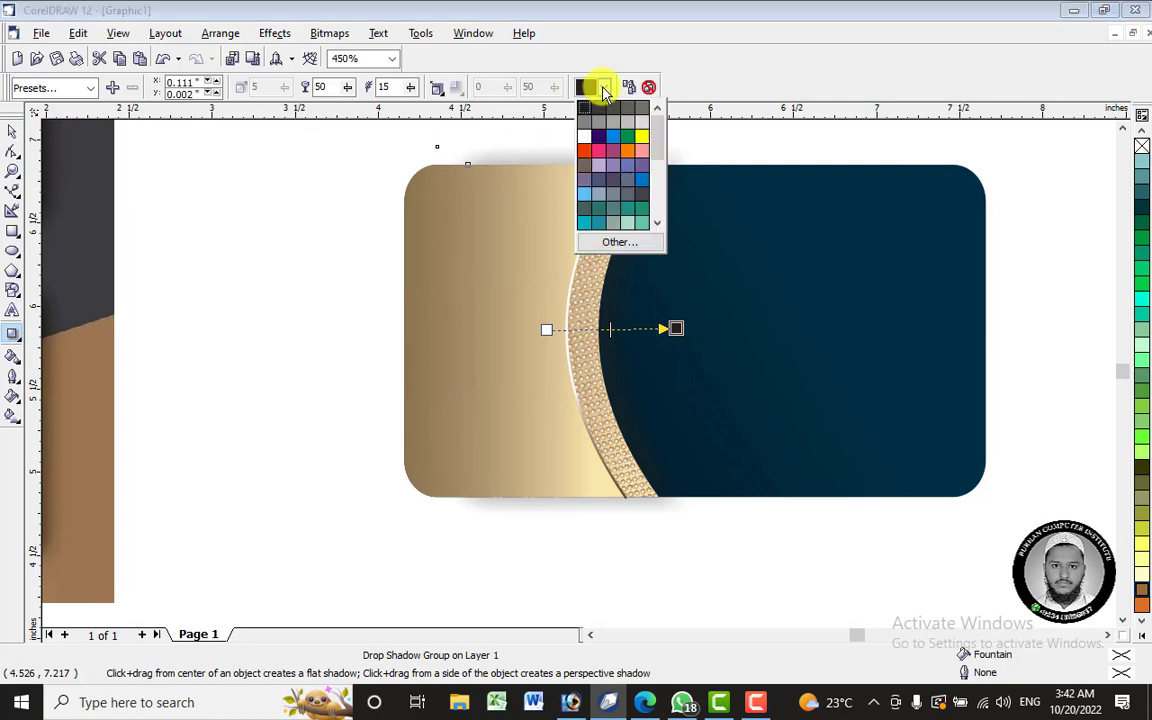
pyautogui.click(602, 89)
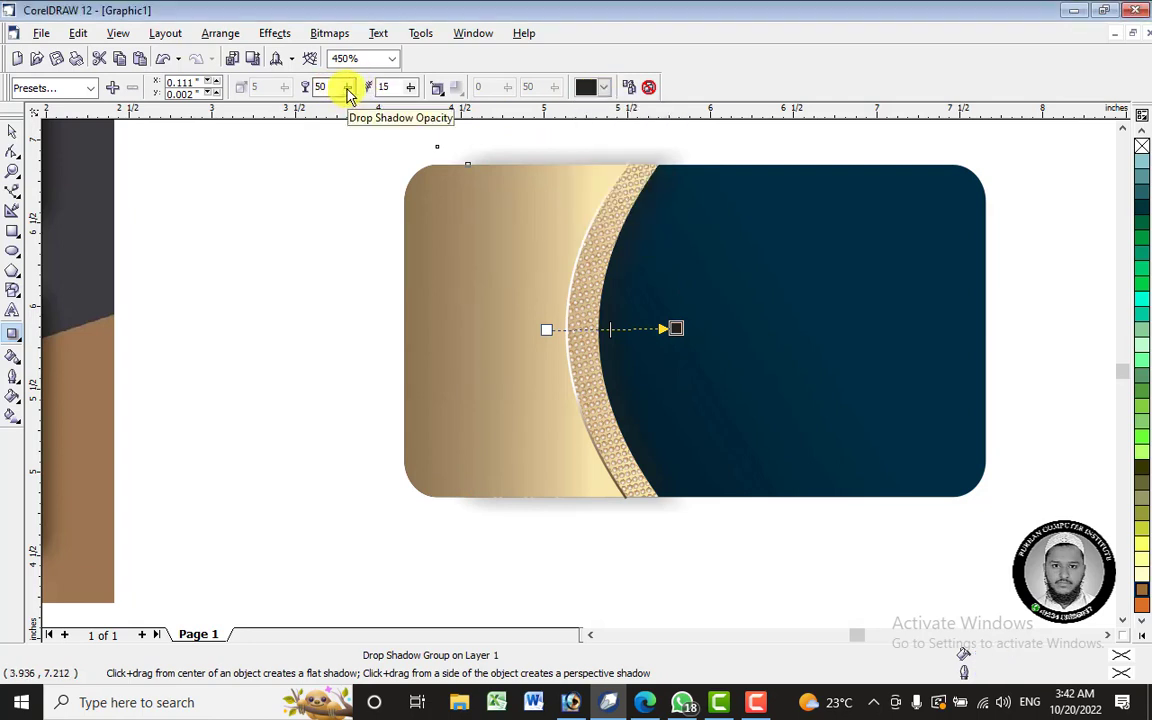
# - Set the shadow to opacity 85, feathering 9 directed inside, with a tighter offset
pyautogui.moveTo(348, 92); pyautogui.dragTo(382, 104)
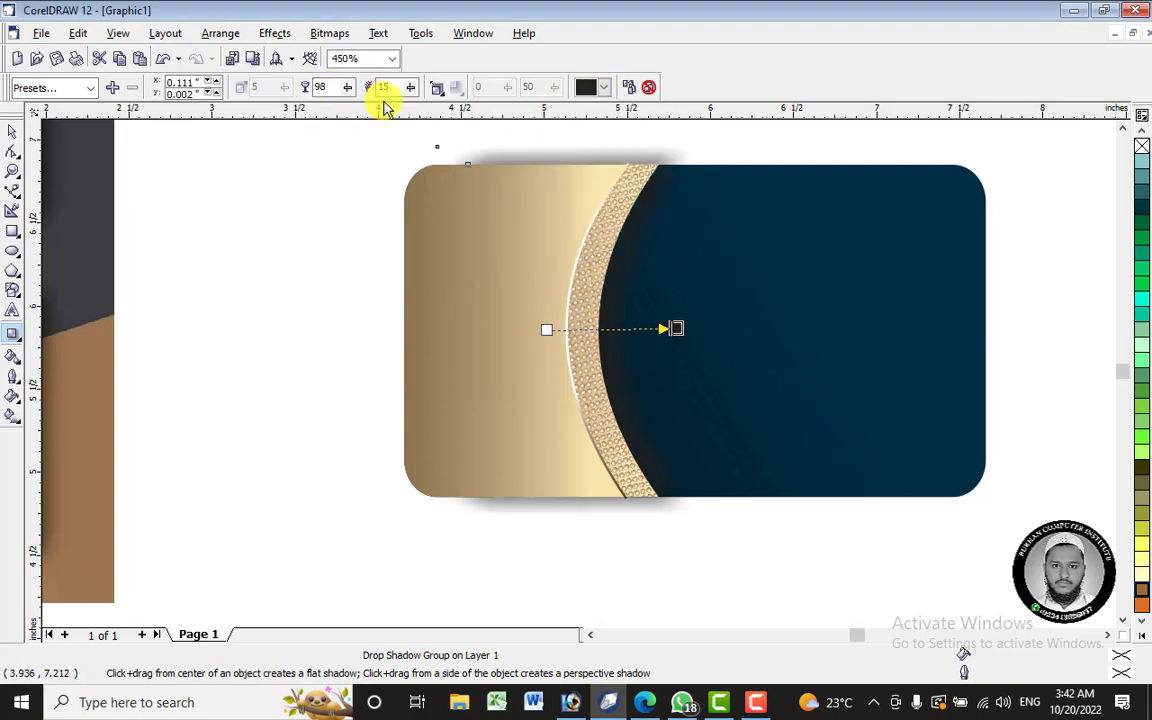
pyautogui.click(443, 89)
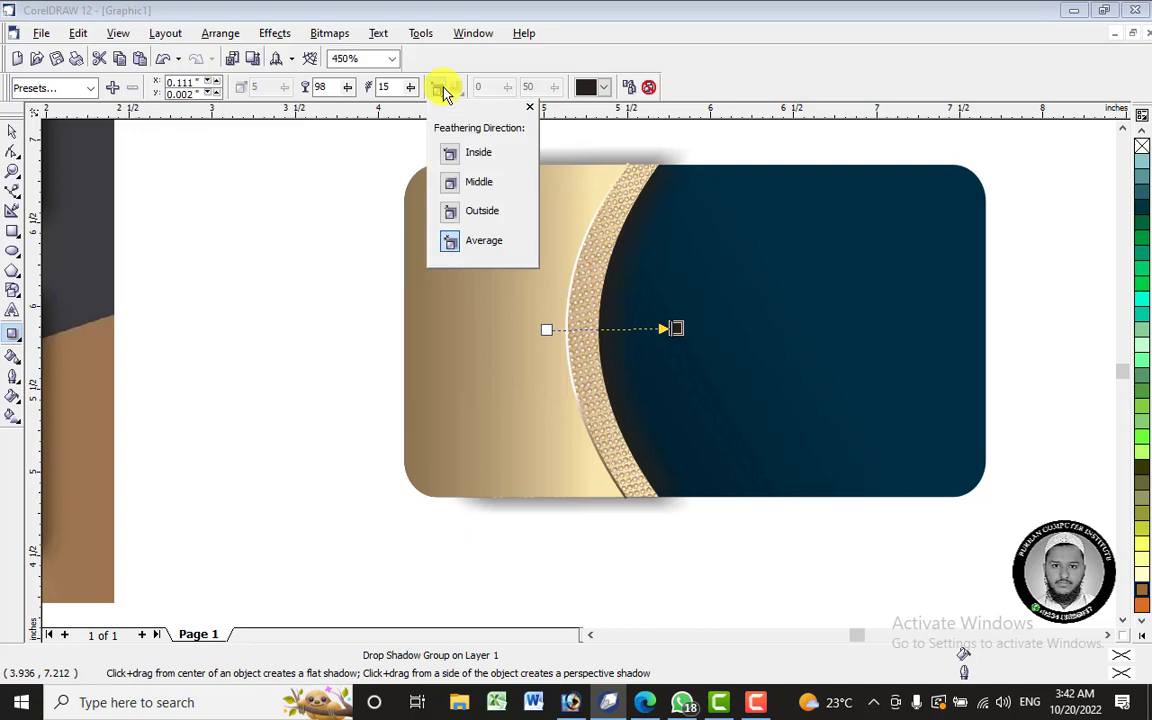
pyautogui.click(452, 155)
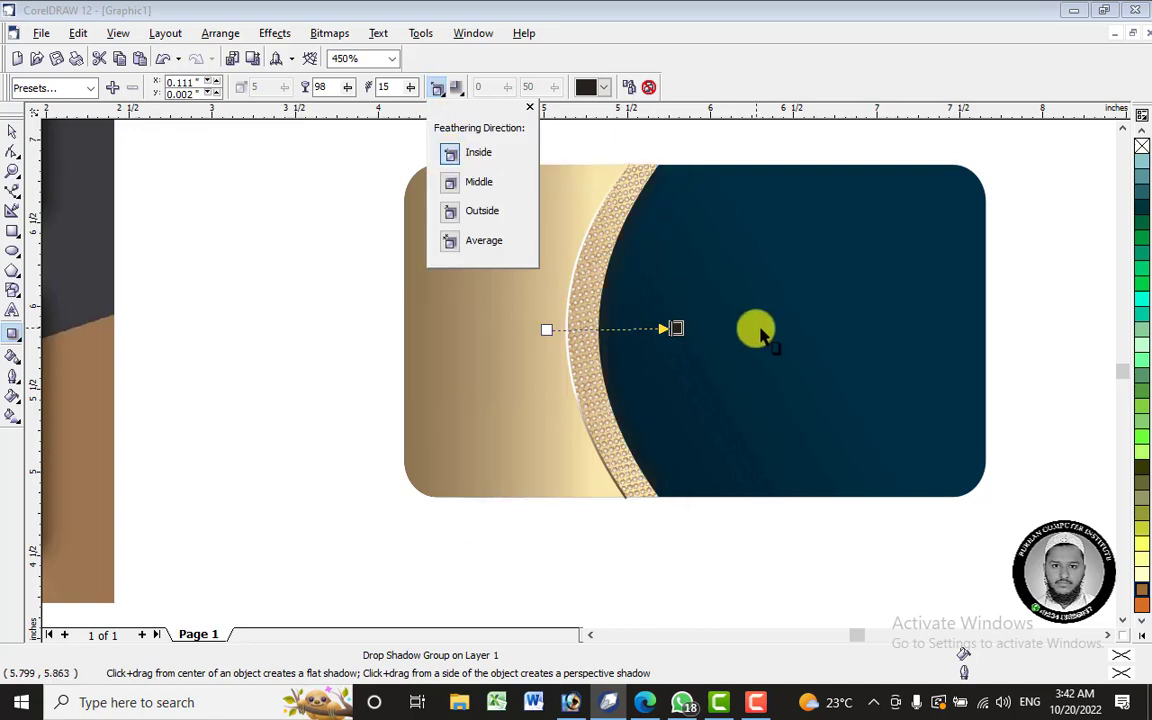
pyautogui.click(686, 335)
pyautogui.moveTo(686, 335); pyautogui.dragTo(694, 329)
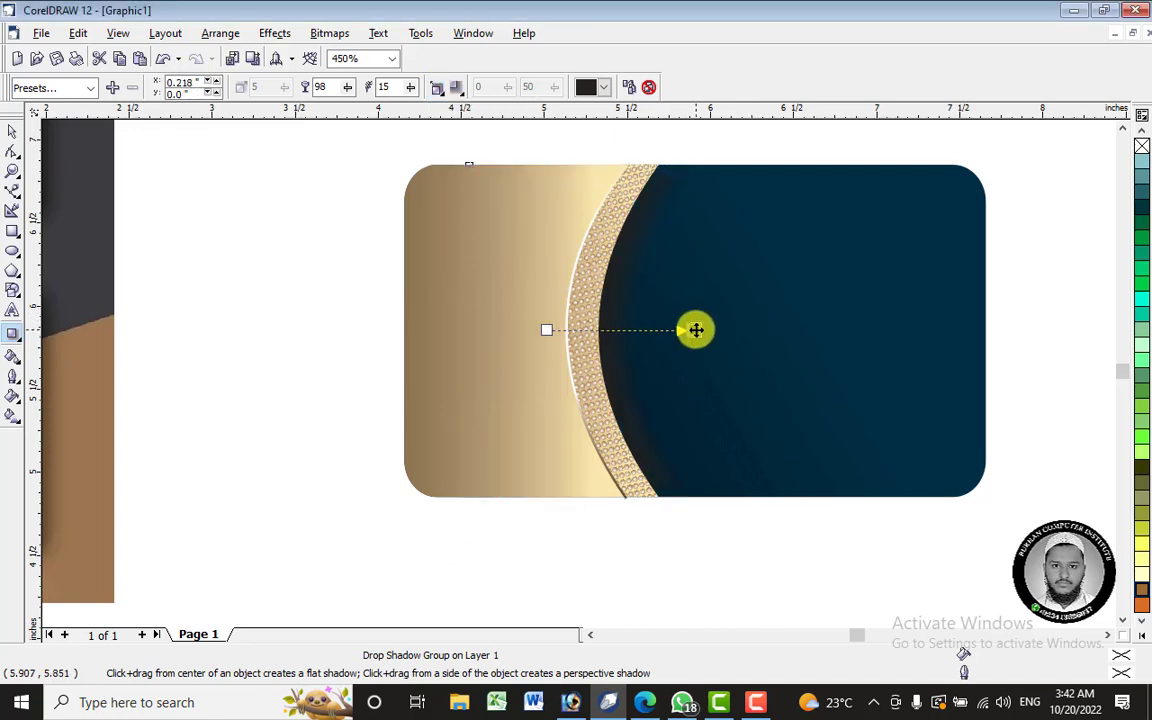
pyautogui.moveTo(413, 88); pyautogui.dragTo(409, 88)
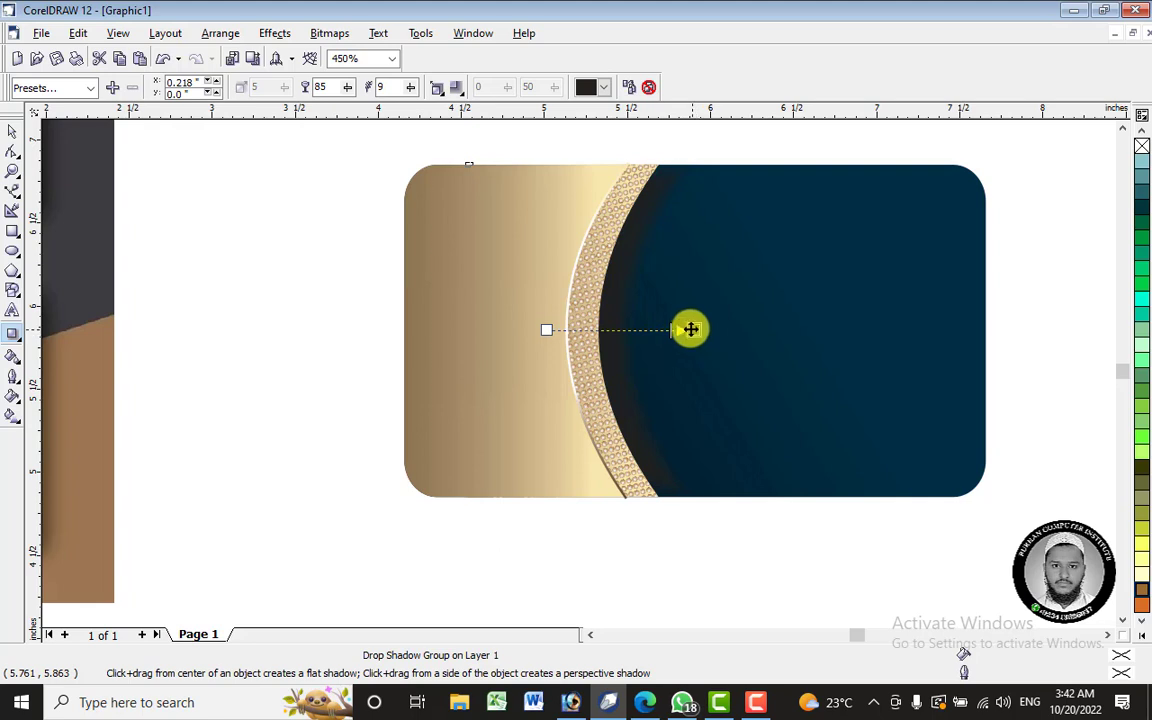
pyautogui.moveTo(690, 329); pyautogui.dragTo(679, 331)
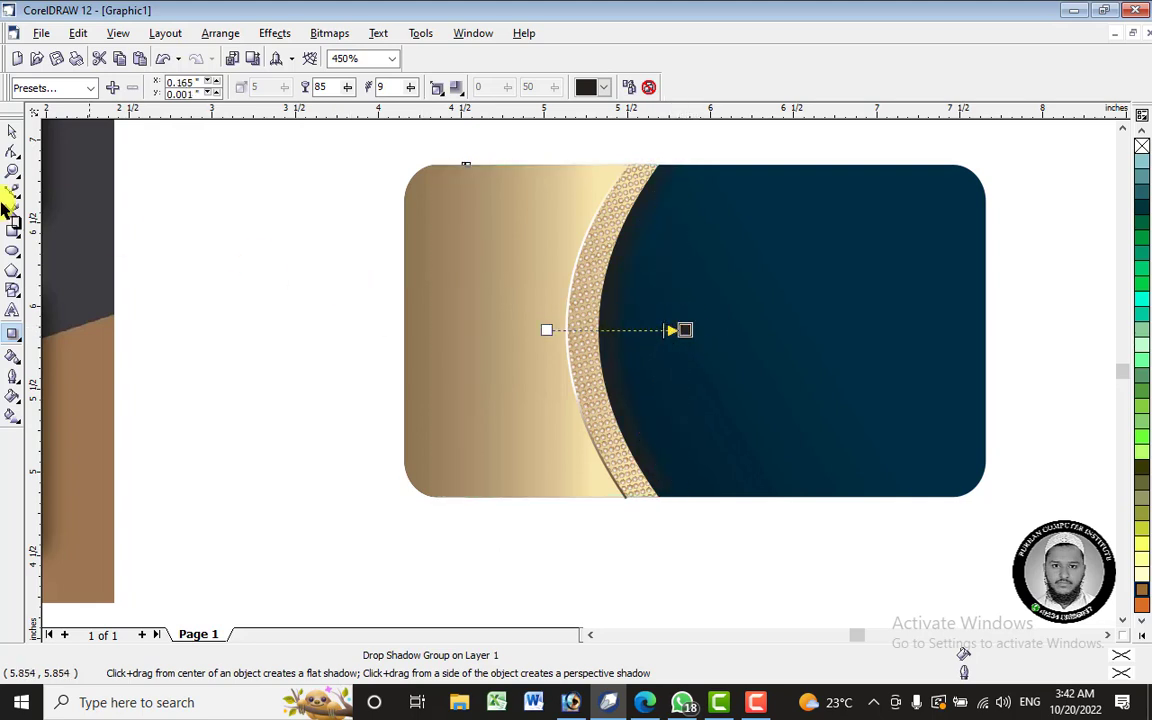
pyautogui.click(10, 132)
# - Group the five gold panel, strip and shadow objects and move the group off the card
pyautogui.scroll(-2, 532, 309)
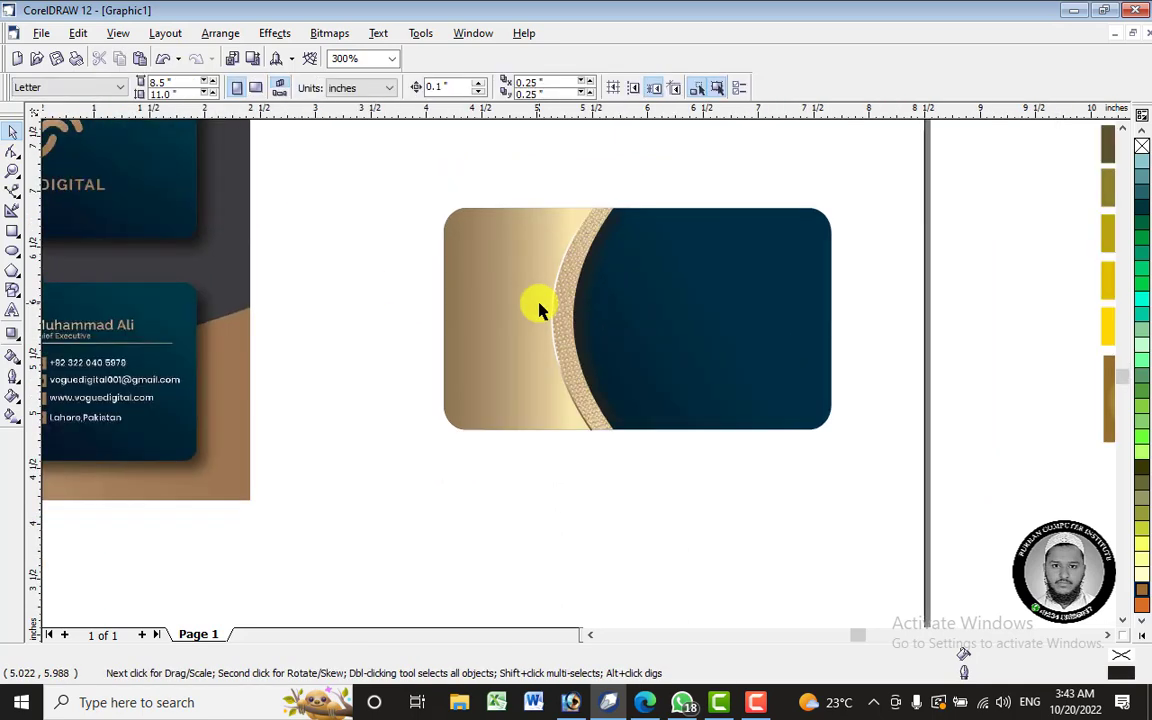
pyautogui.moveTo(402, 195); pyautogui.dragTo(681, 481)
pyautogui.rightClick(504, 289)
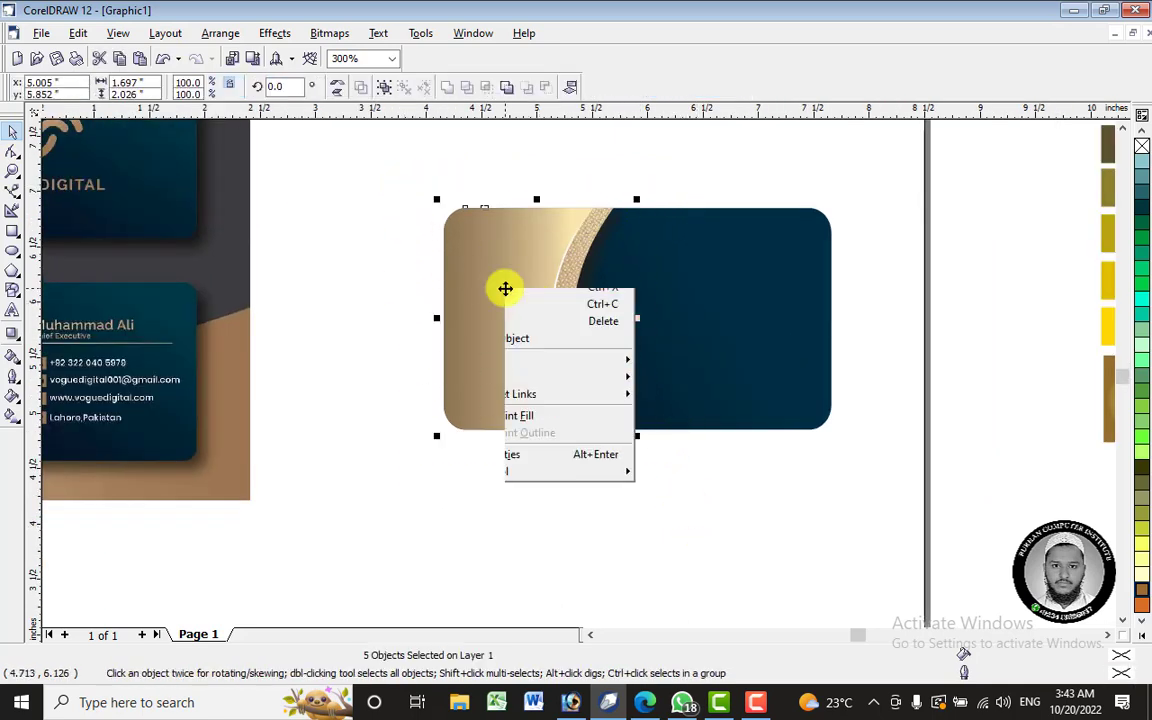
pyautogui.click(600, 333)
pyautogui.moveTo(559, 326); pyautogui.dragTo(782, 477)
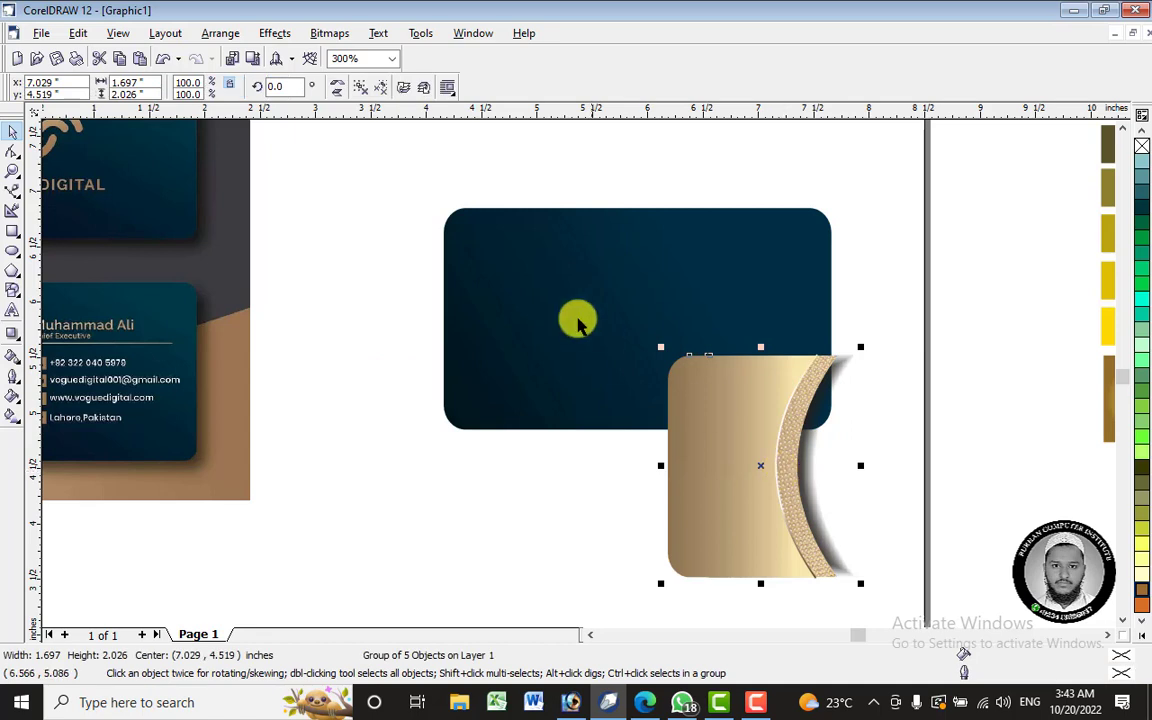
# - PowerClip the gold group inside the navy rounded card
pyautogui.click(284, 38)
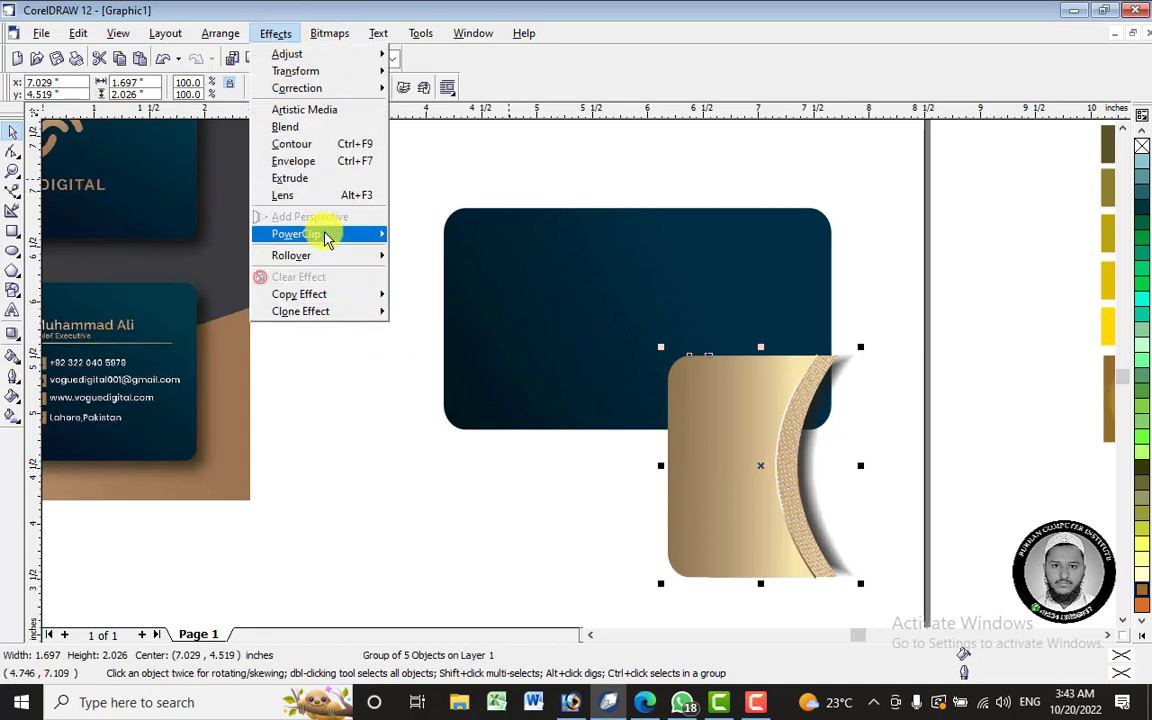
pyautogui.moveTo(321, 234)
pyautogui.click(466, 238)
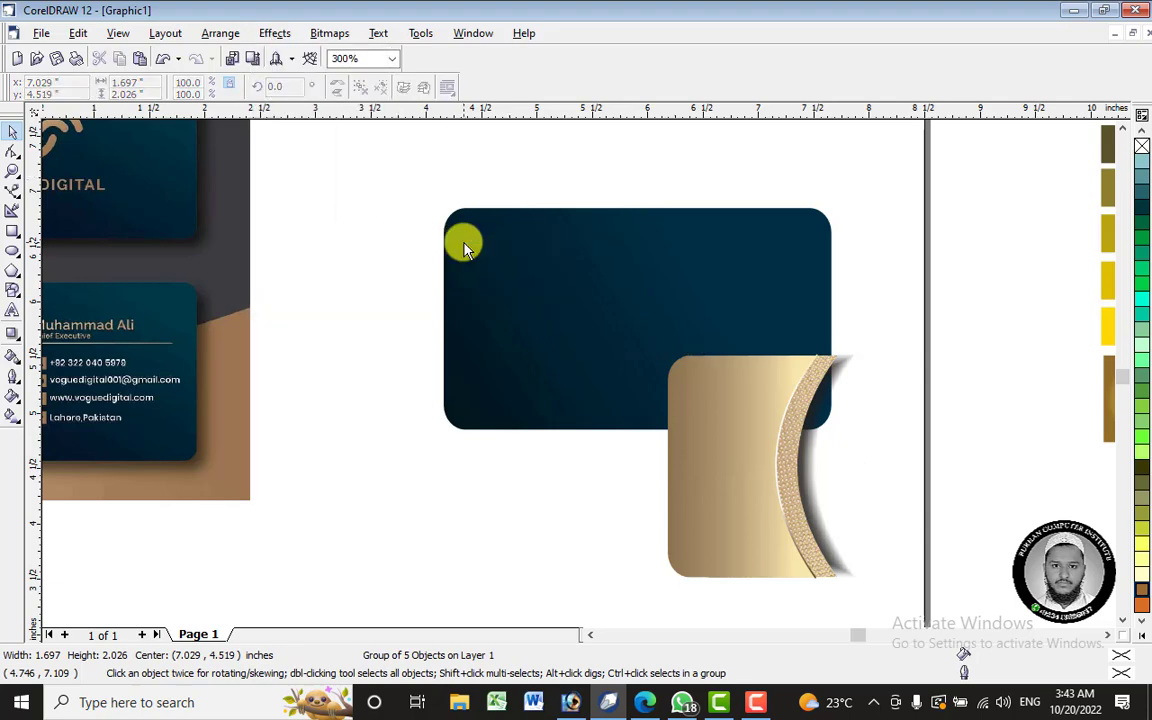
pyautogui.click(463, 242)
# - Edit the card's contents to align the gold group to its left edge, then finish editing
pyautogui.rightClick(608, 254)
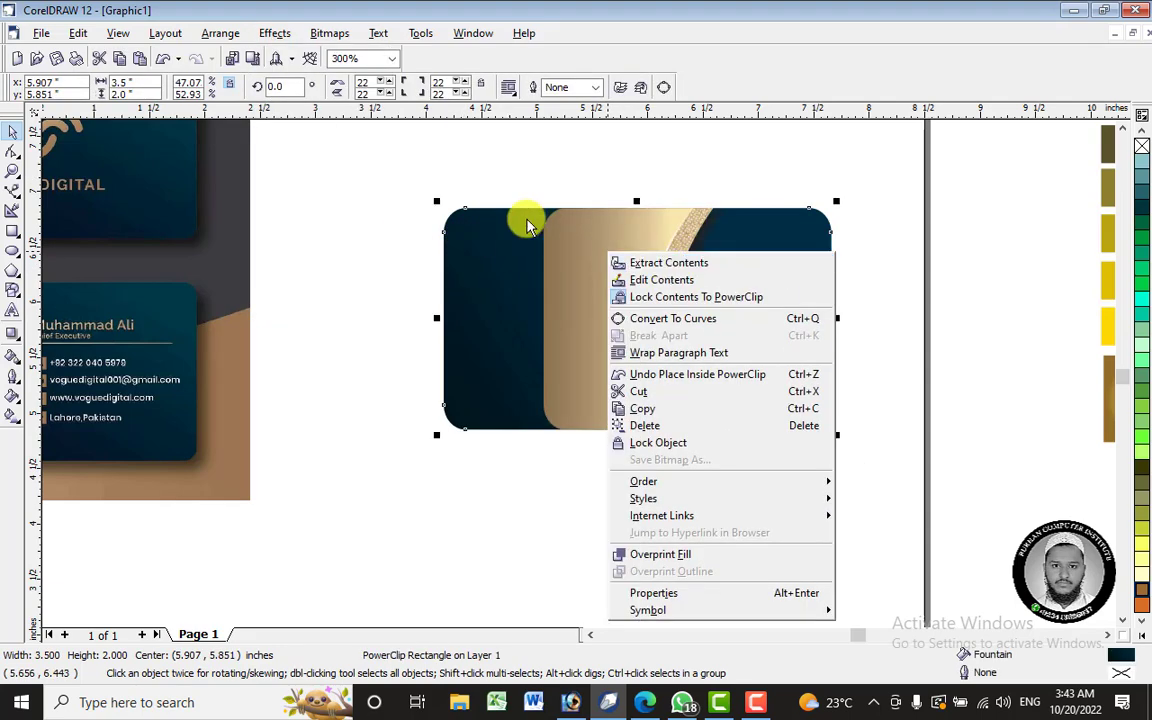
pyautogui.click(567, 158)
pyautogui.rightClick(607, 267)
pyautogui.click(686, 295)
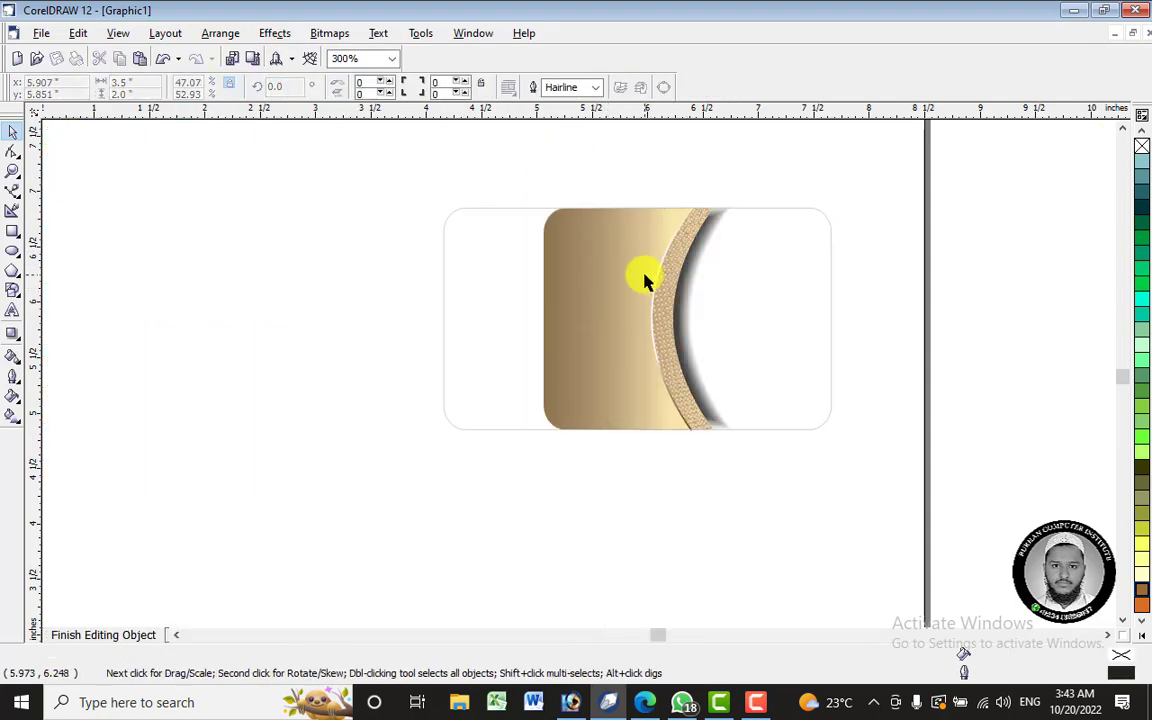
pyautogui.click(643, 283)
pyautogui.moveTo(643, 283); pyautogui.dragTo(537, 287)
pyautogui.rightClick(546, 271)
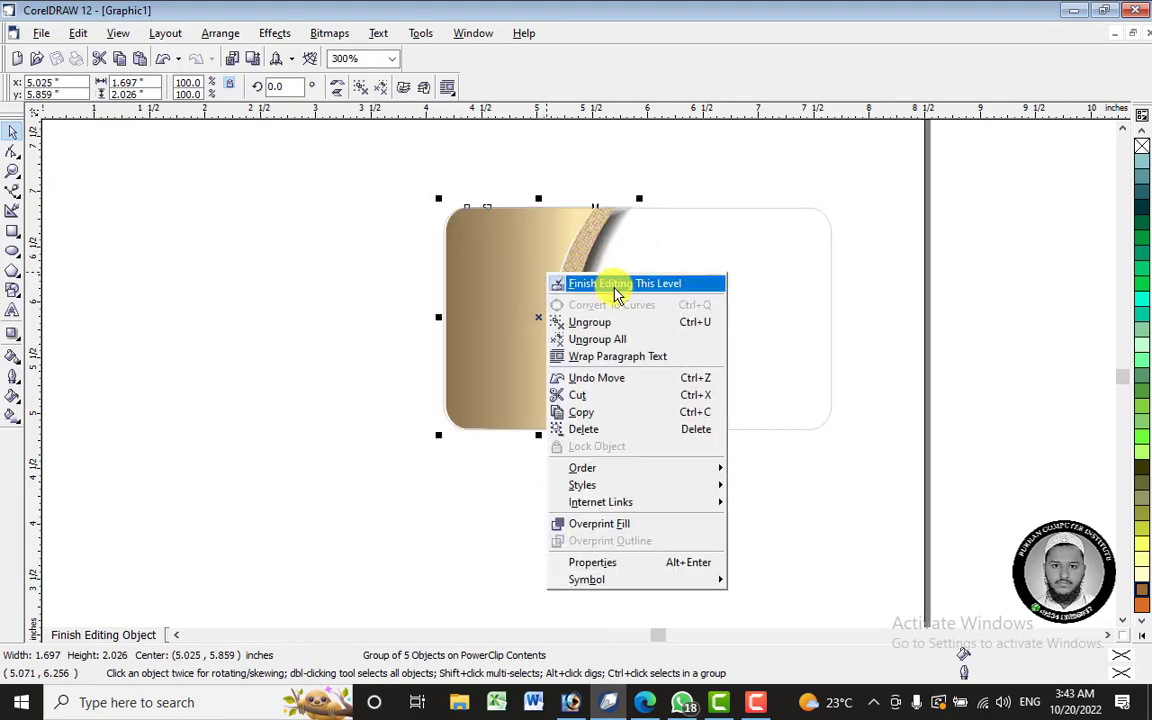
pyautogui.click(612, 286)
pyautogui.scroll(5, 342, 226)
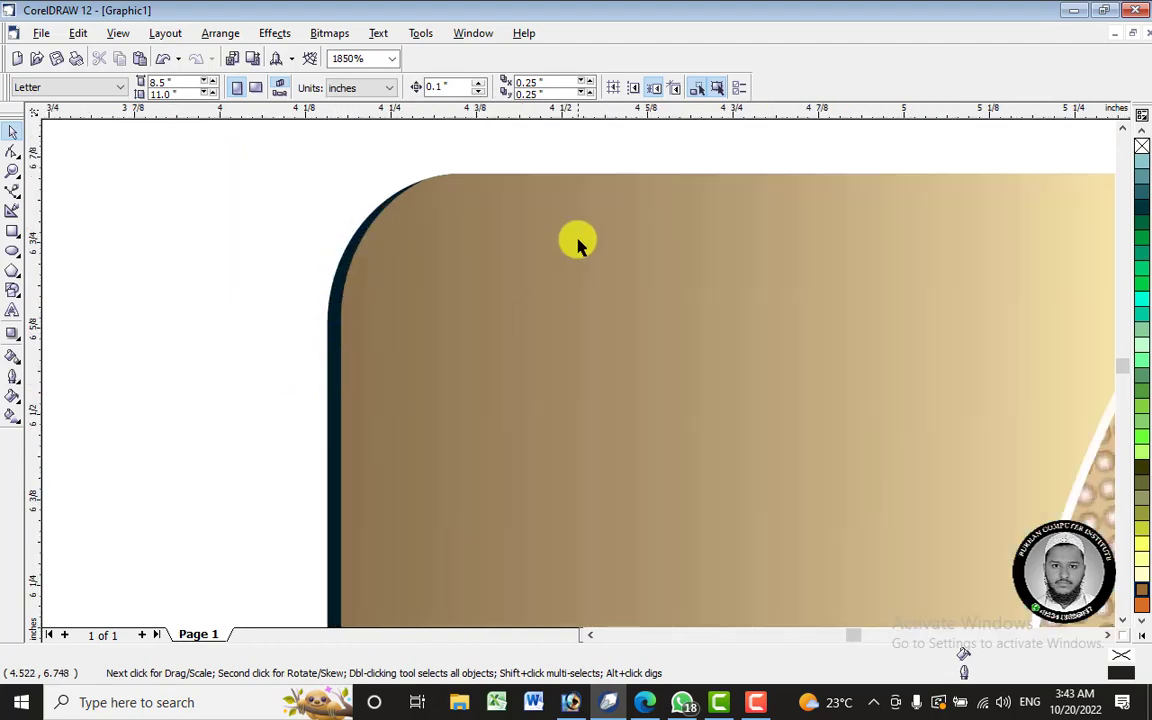
# - Reopen the navy card's PowerClip contents and zoom to check the gold group's corner position
pyautogui.rightClick(578, 243)
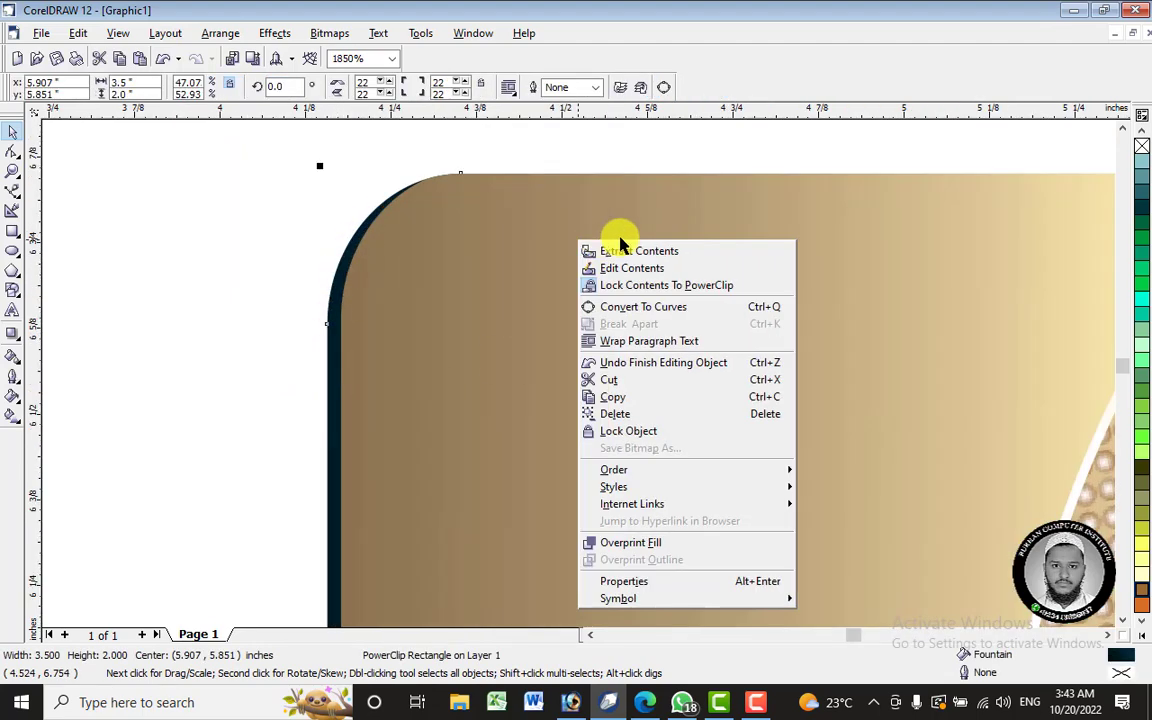
pyautogui.click(645, 267)
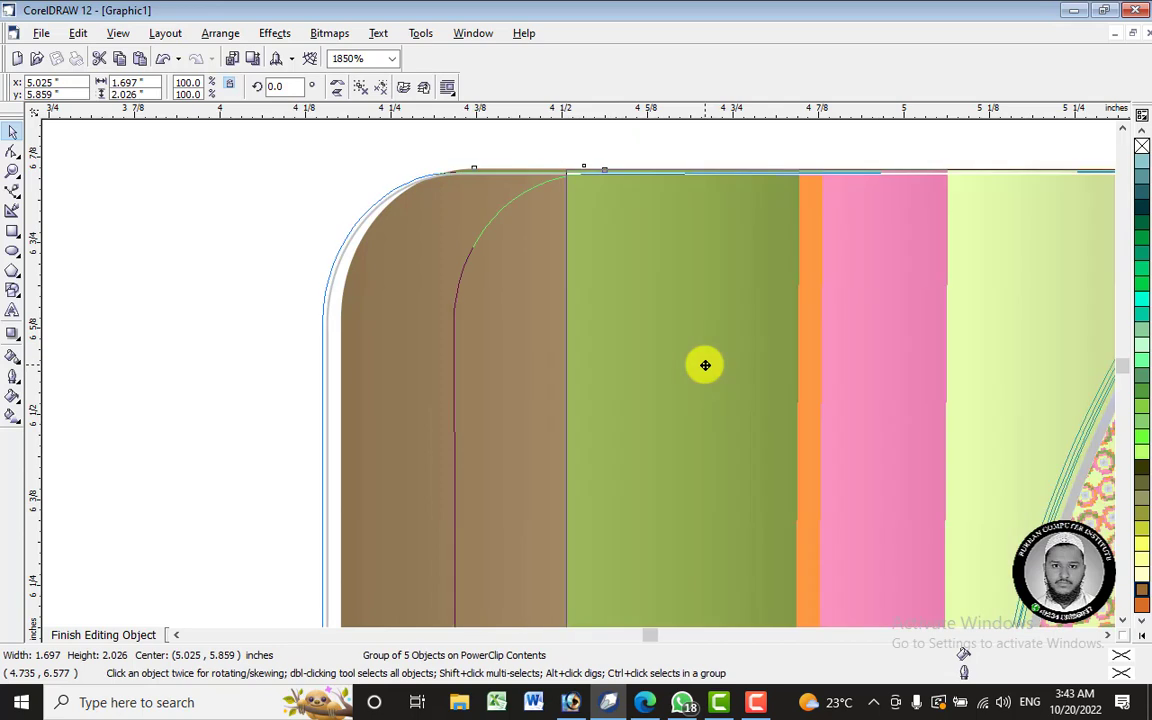
pyautogui.scroll(-1, 576, 252)
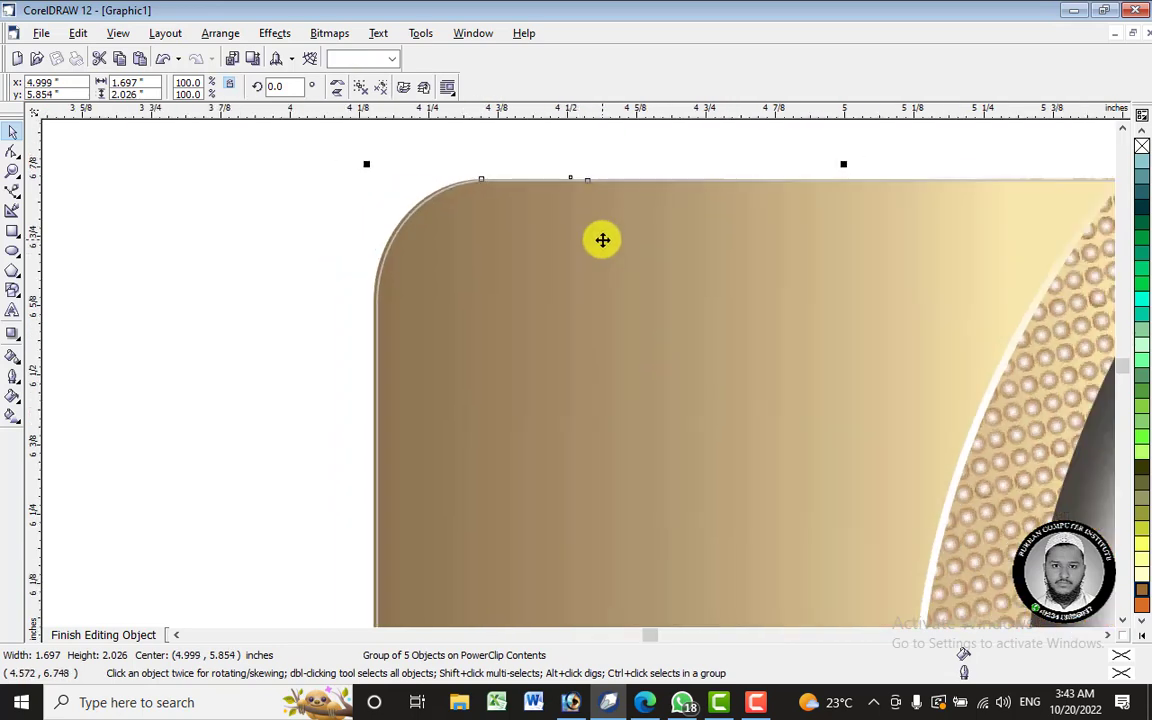
pyautogui.scroll(-1, 918, 197)
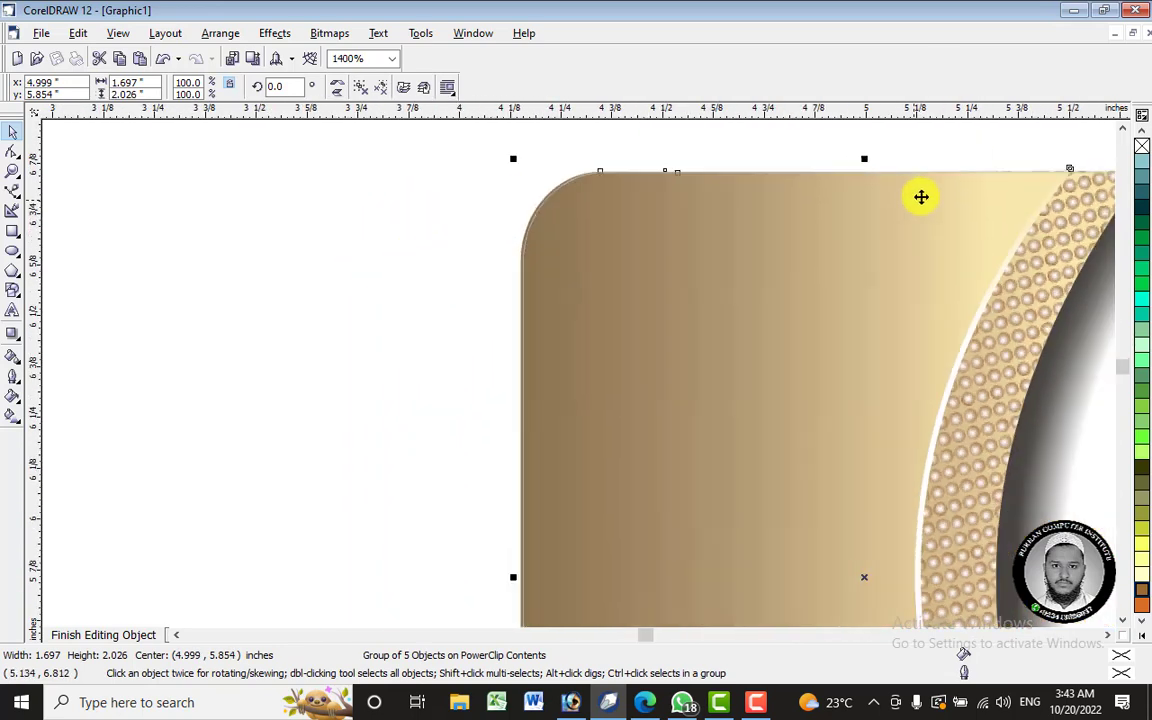
pyautogui.scroll(-1, 505, 305)
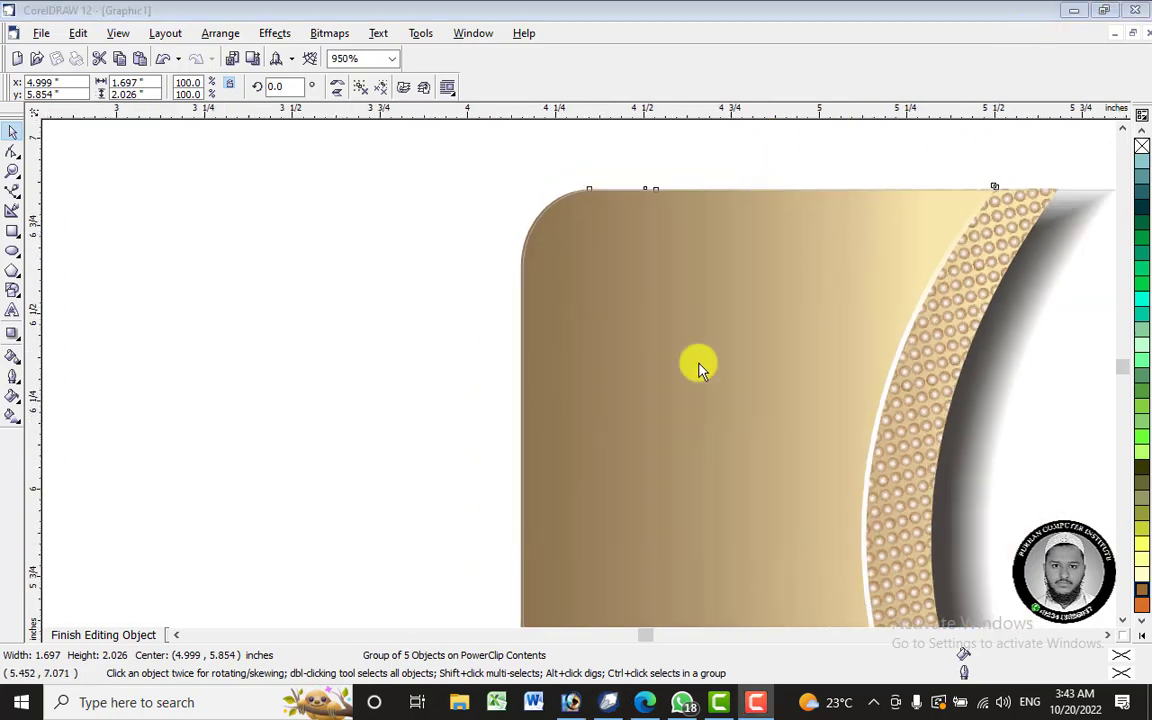
pyautogui.scroll(-1, 636, 270)
pyautogui.scroll(-3, 769, 224)
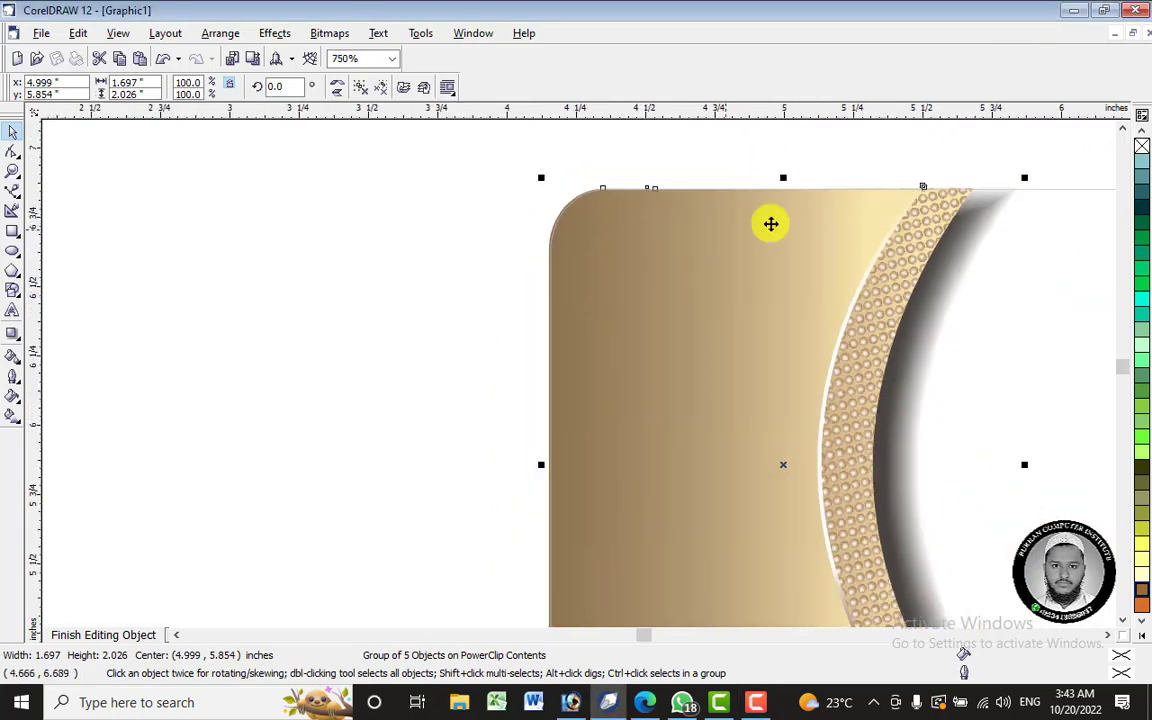
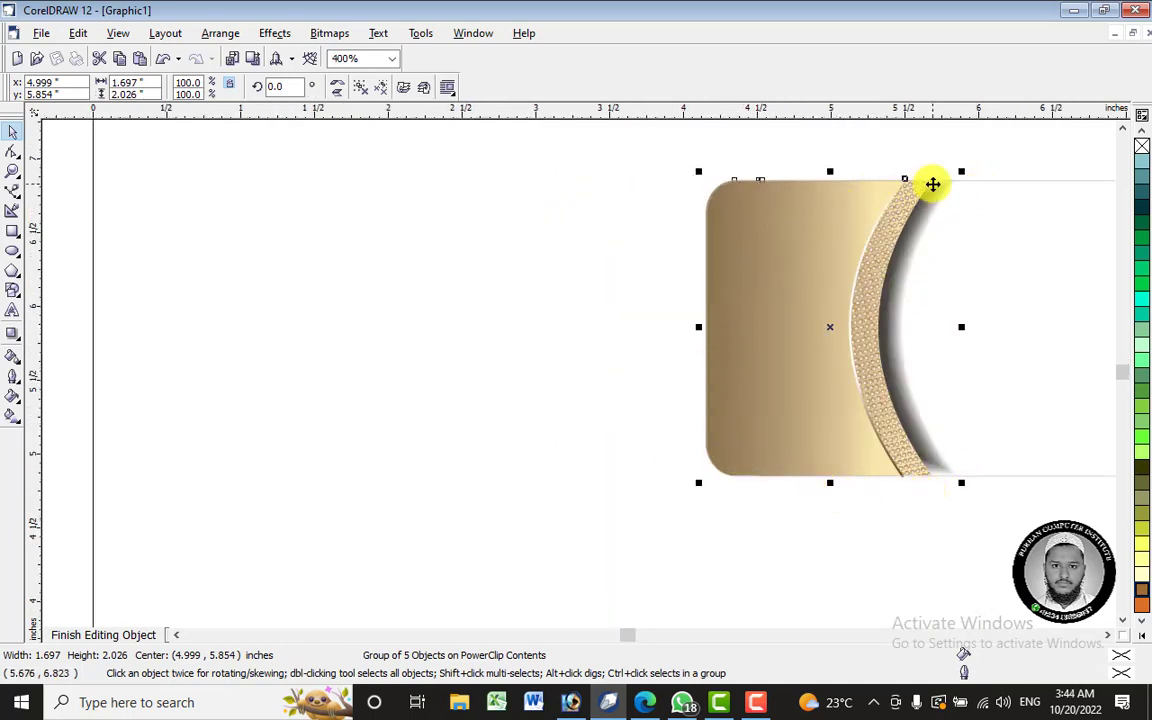
# - Finish editing the PowerClip so the gold panel and dotted arc sit clipped inside the navy card
pyautogui.rightClick(828, 242)
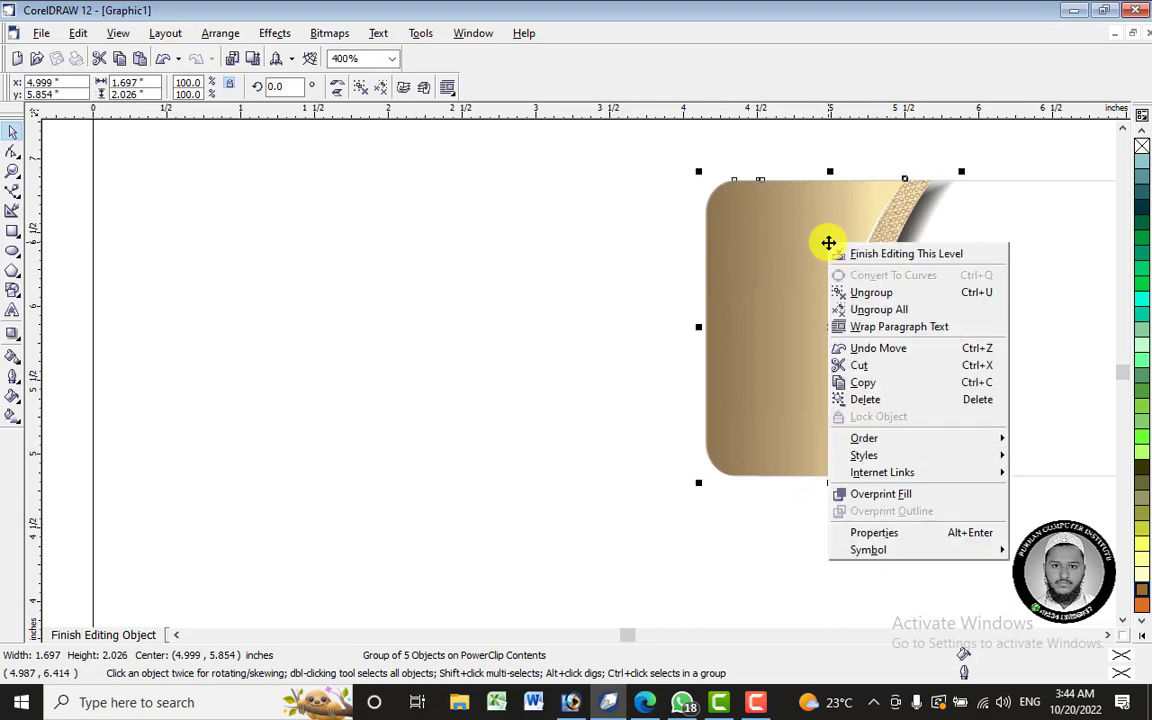
pyautogui.click(895, 252)
pyautogui.scroll(1, 715, 262)
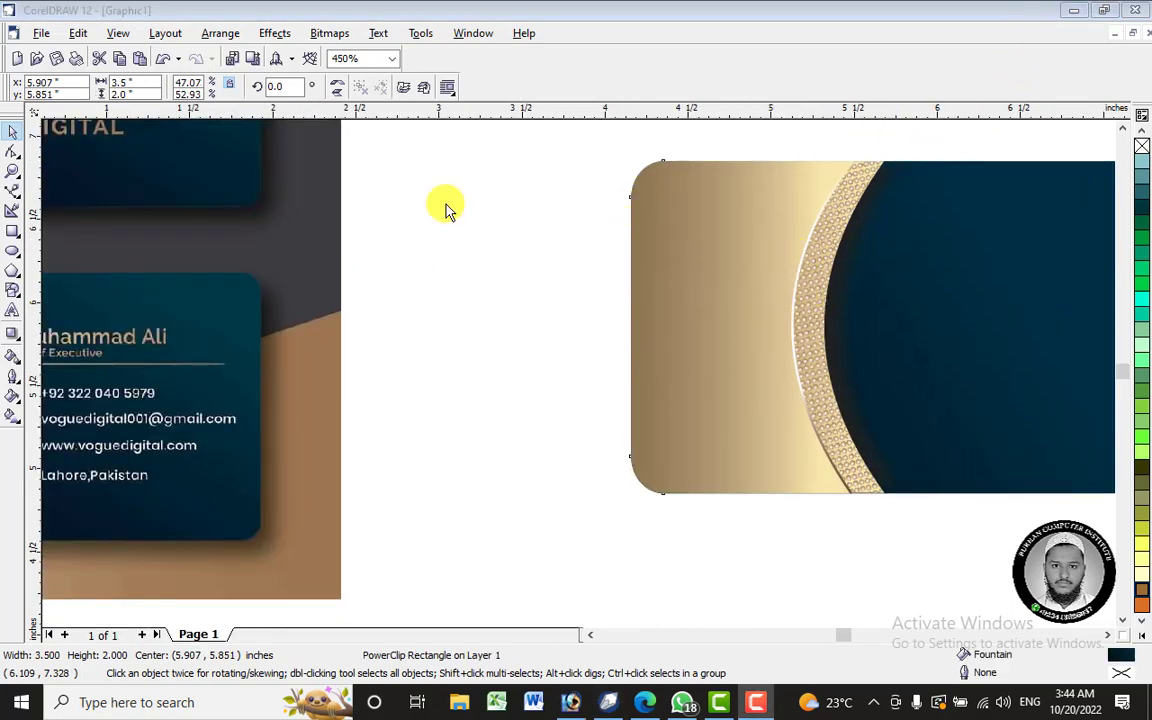
pyautogui.scroll(-1, 738, 291)
# - Draw a small polygon on the card's gold panel with the Polygon tool
pyautogui.click(729, 480)
pyautogui.moveTo(757, 393); pyautogui.dragTo(750, 483)
pyautogui.hotkey('ctrl', 'z')
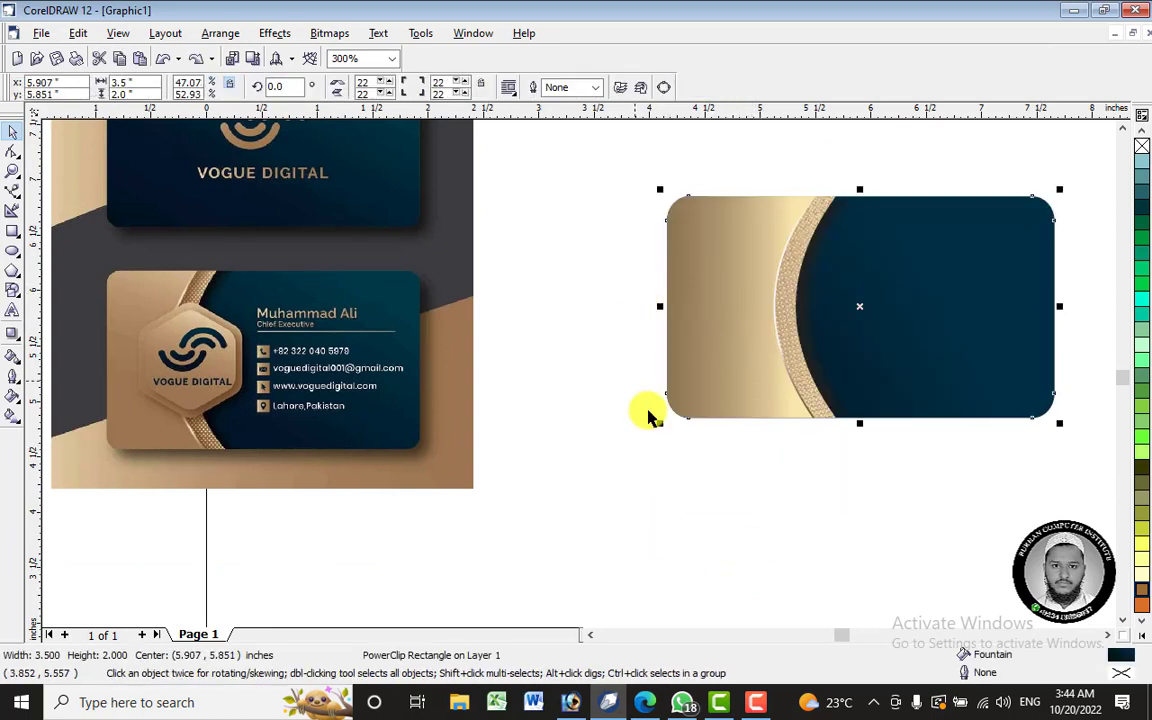
pyautogui.click(810, 494)
pyautogui.click(769, 300)
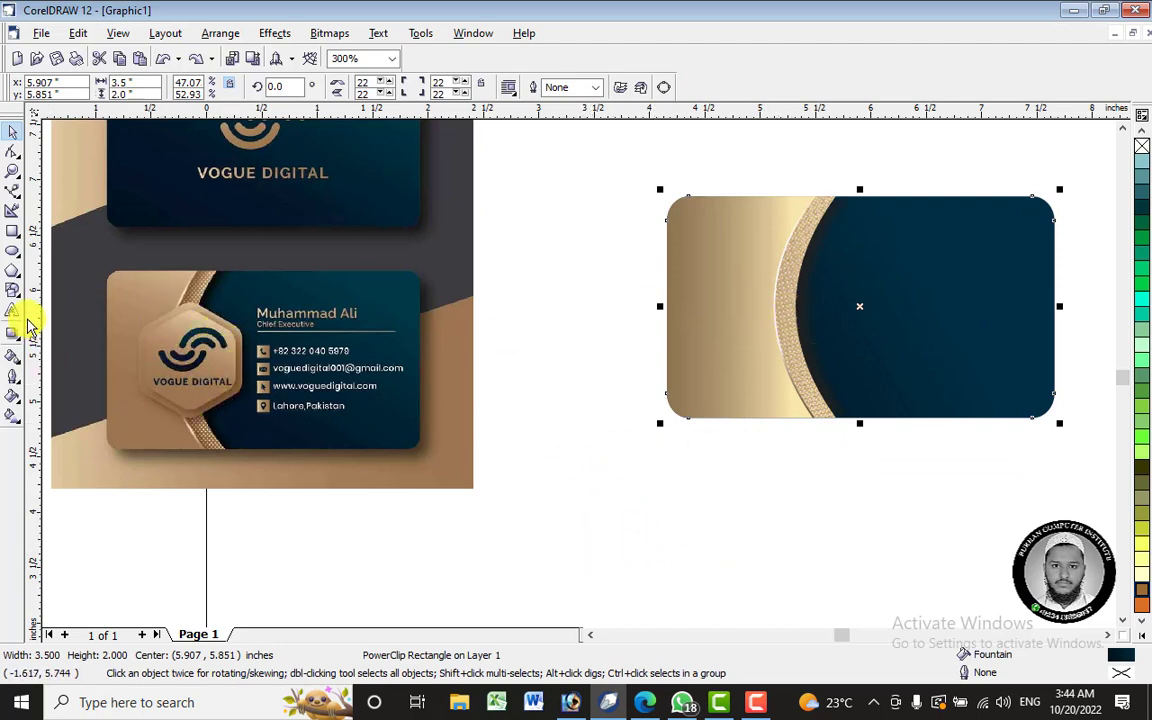
pyautogui.click(18, 280)
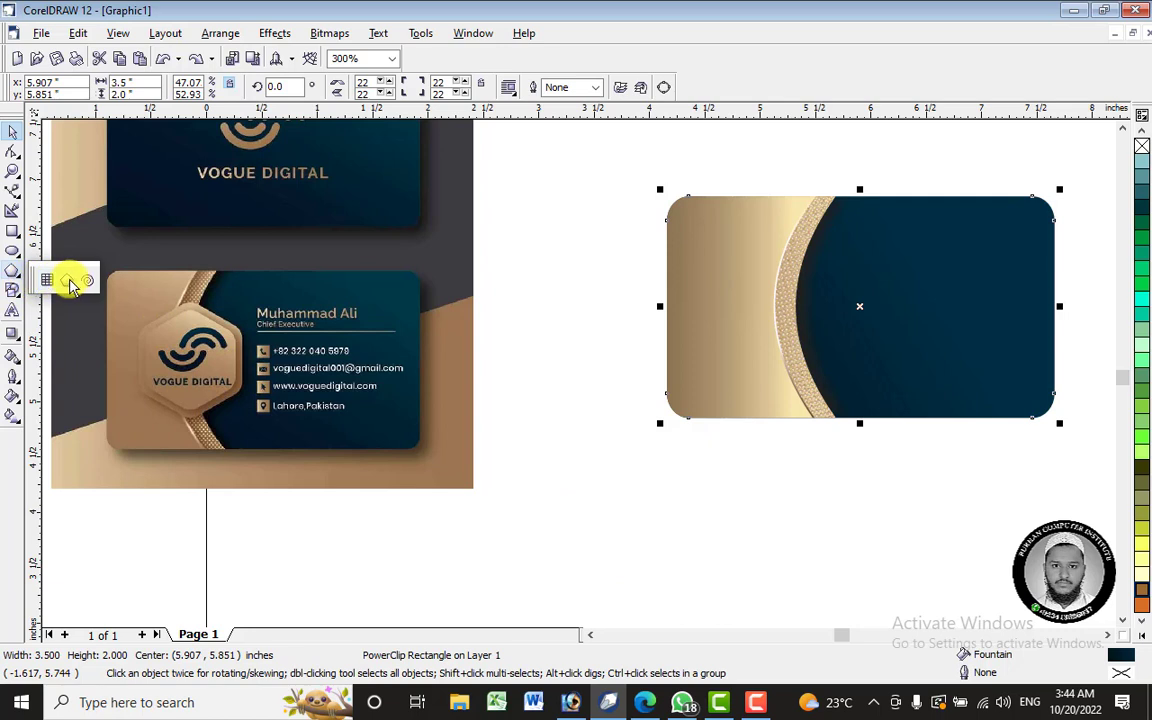
pyautogui.click(68, 281)
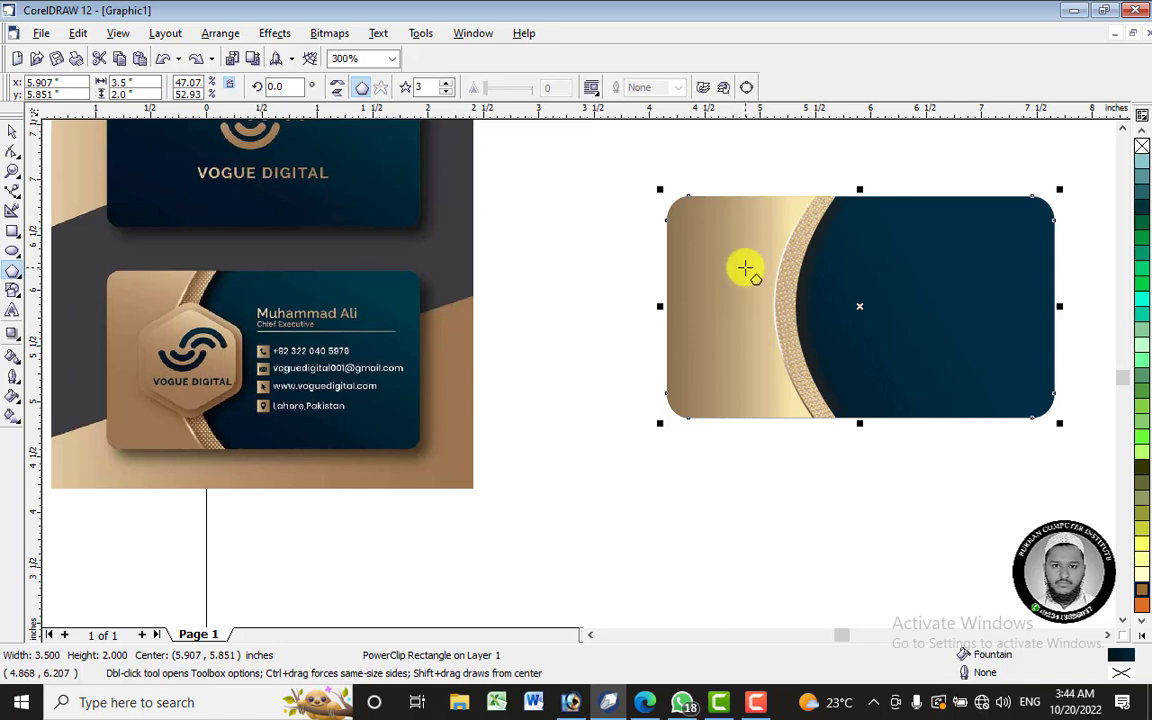
pyautogui.moveTo(748, 272); pyautogui.dragTo(883, 401)
pyautogui.moveTo(815, 321); pyautogui.dragTo(758, 309)
# - Make the polygon a six-sided hexagon, position it on the panel, and fill it turquoise
pyautogui.click(447, 85)
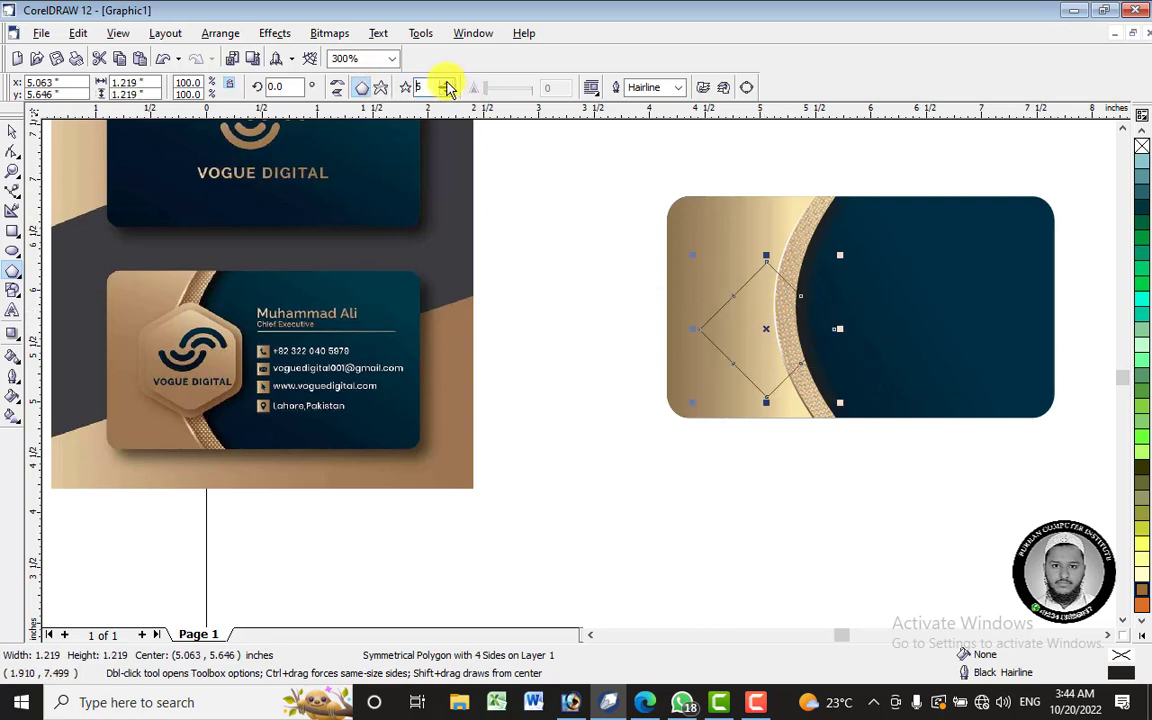
pyautogui.click(447, 85)
pyautogui.click(447, 85)
pyautogui.moveTo(784, 342); pyautogui.dragTo(776, 306)
pyautogui.click(1140, 300)
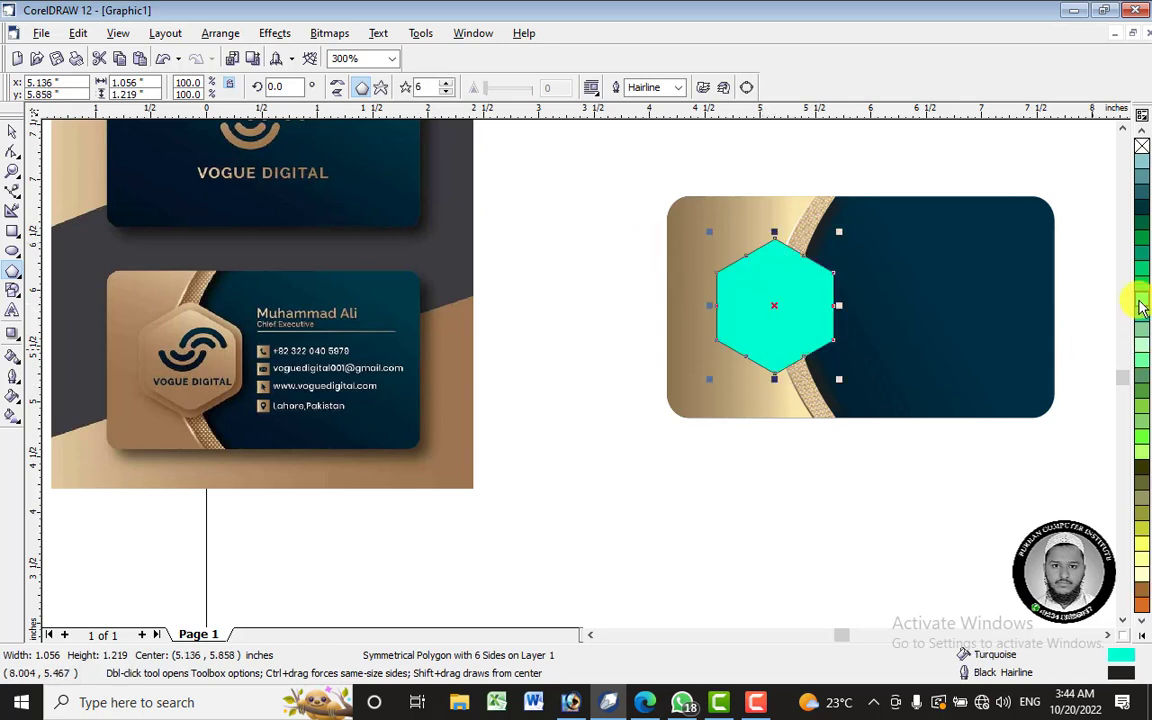
# - Try centring the hexagon horizontally on the card, undo it, and keep the hexagon selected
pyautogui.click(18, 134)
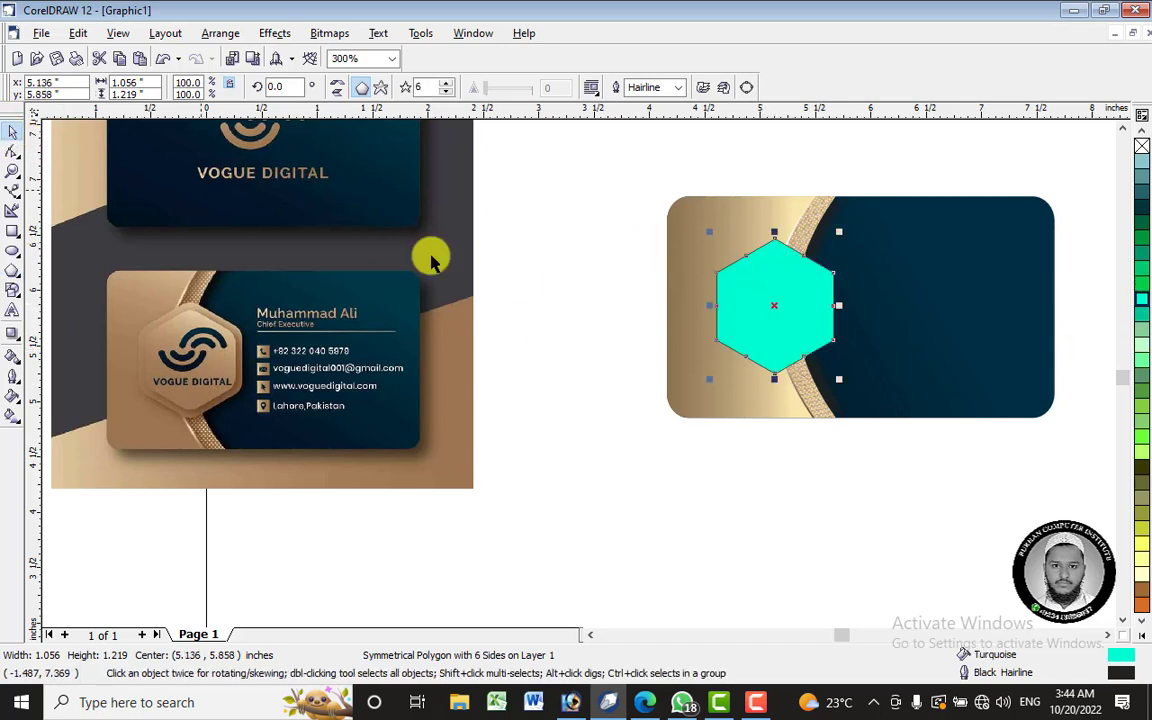
pyautogui.click(643, 197)
pyautogui.click(753, 298)
pyautogui.keyDown('shift'); pyautogui.click(789, 214); pyautogui.keyUp('shift')
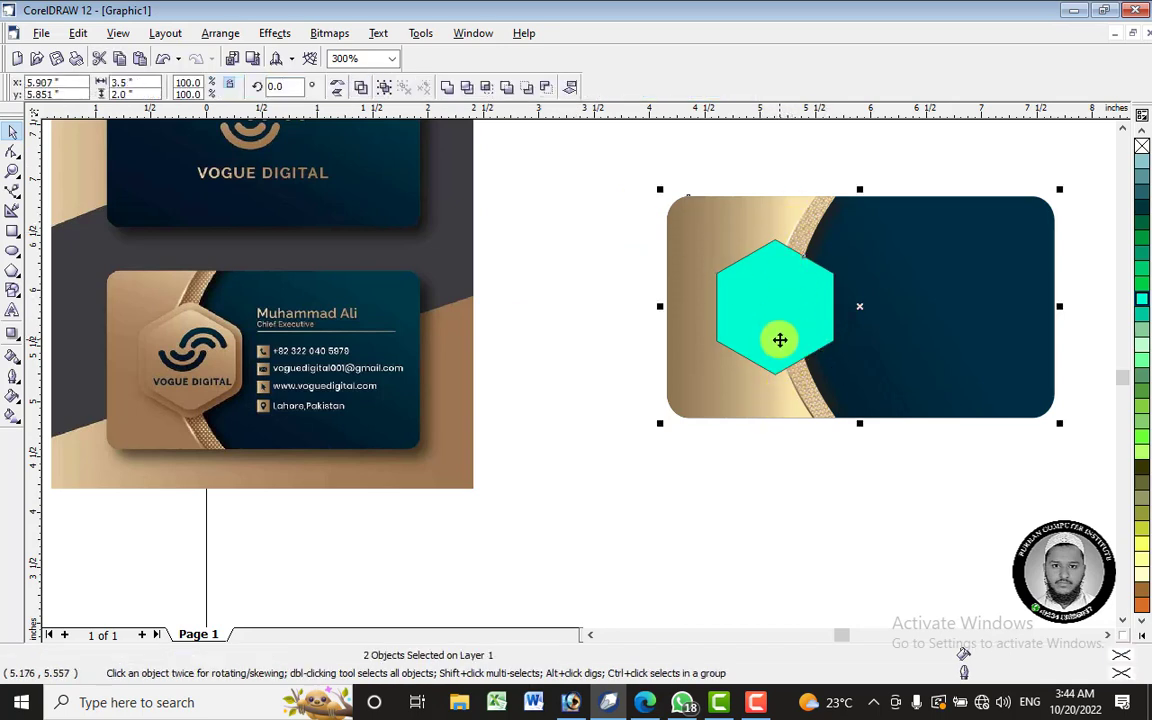
pyautogui.press('c')
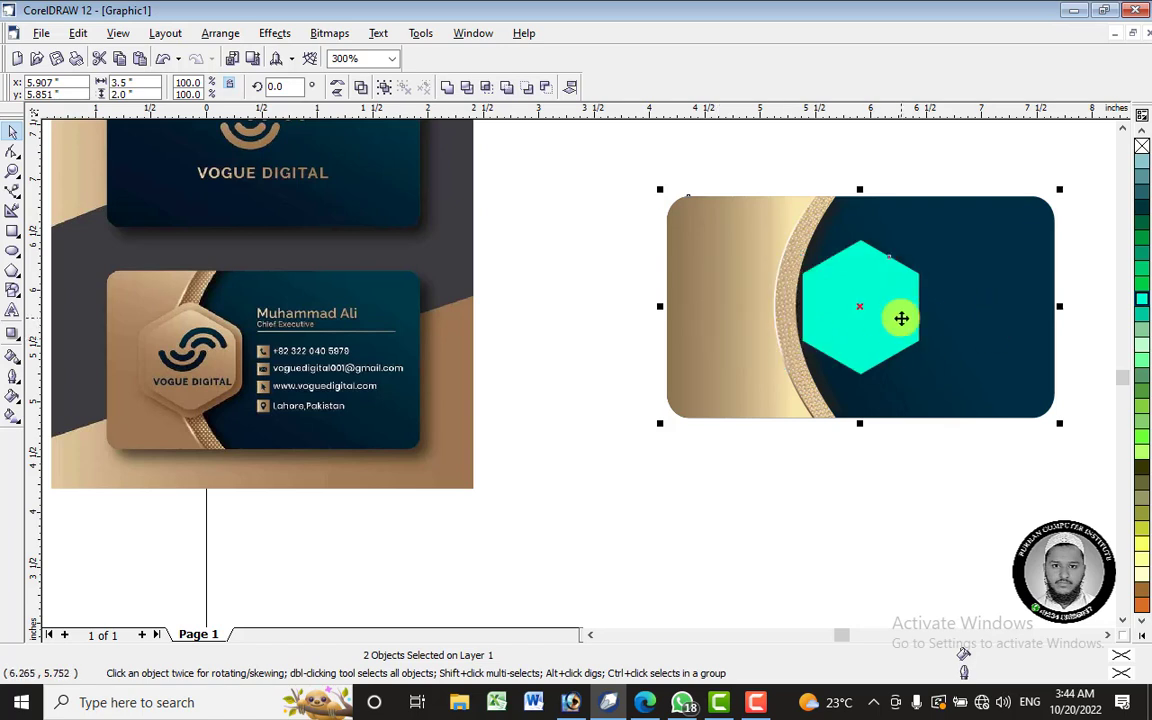
pyautogui.hotkey('ctrl', 'z')
pyautogui.click(805, 270)
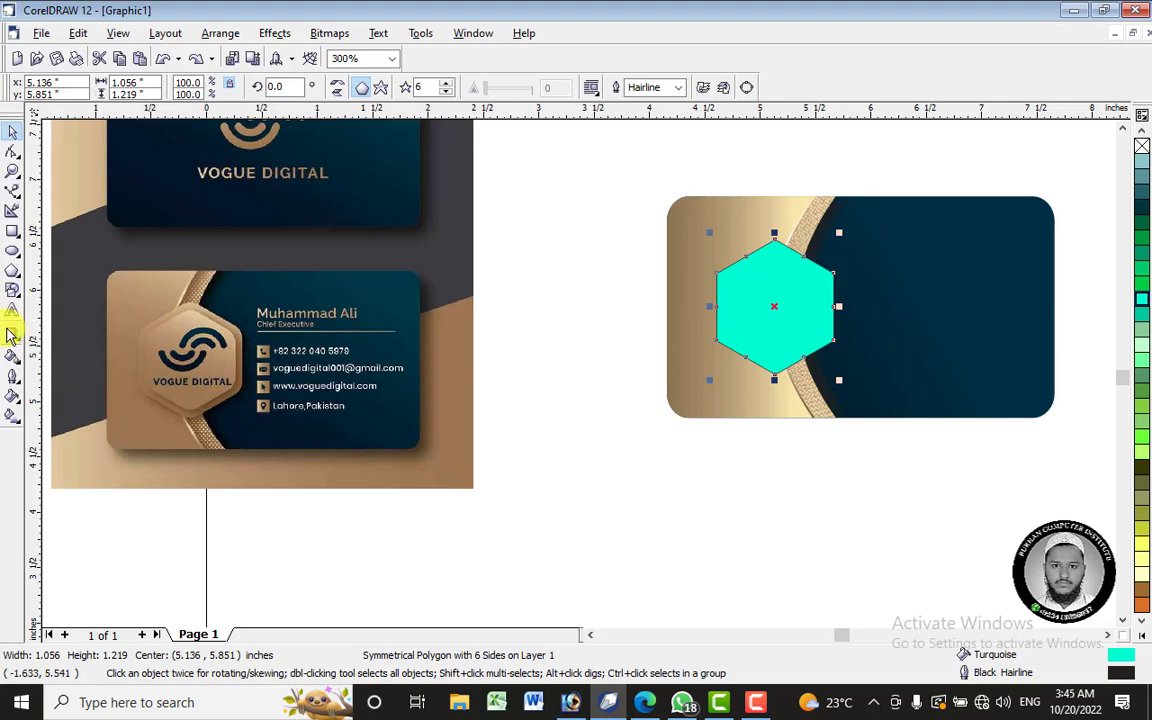
# - Try hexagon outline widths of 8 pt and 2 pt, settling on 8 pt
pyautogui.click(14, 380)
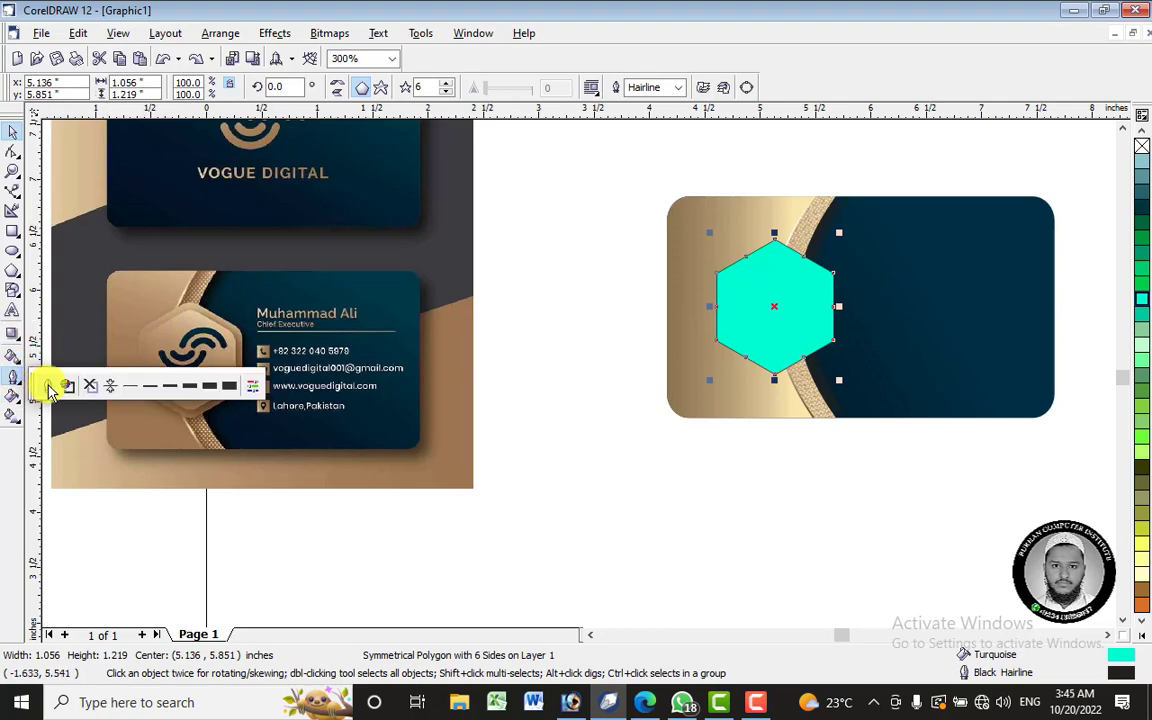
pyautogui.click(50, 388)
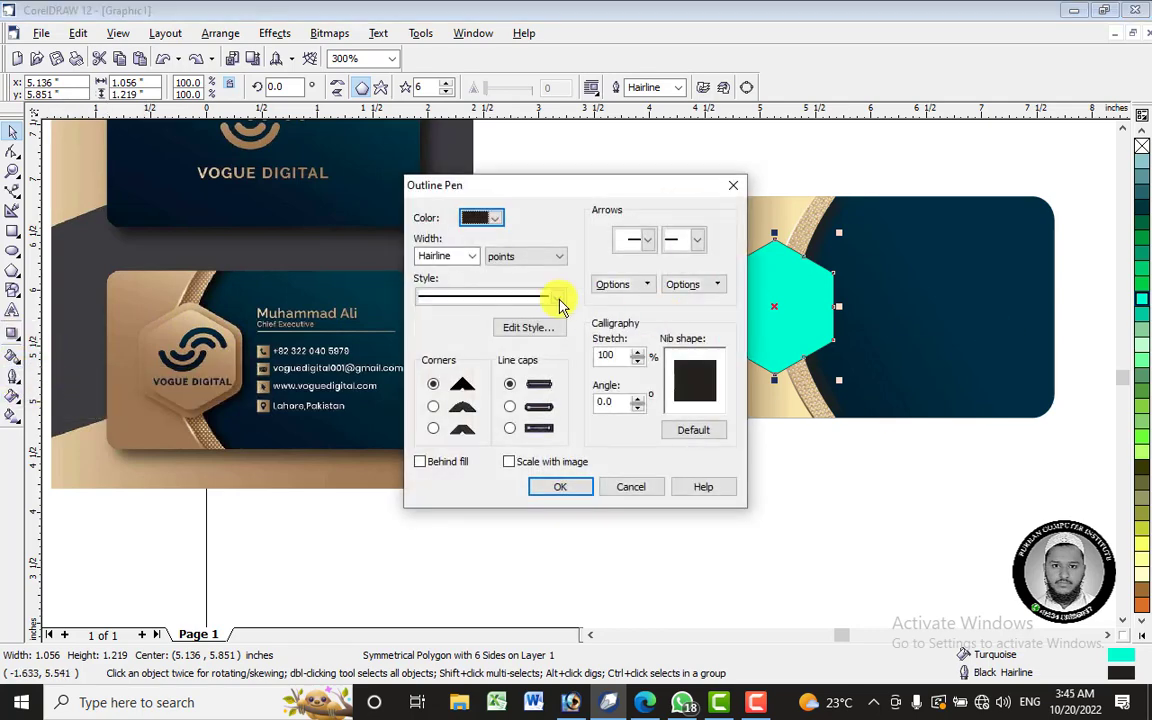
pyautogui.click(634, 487)
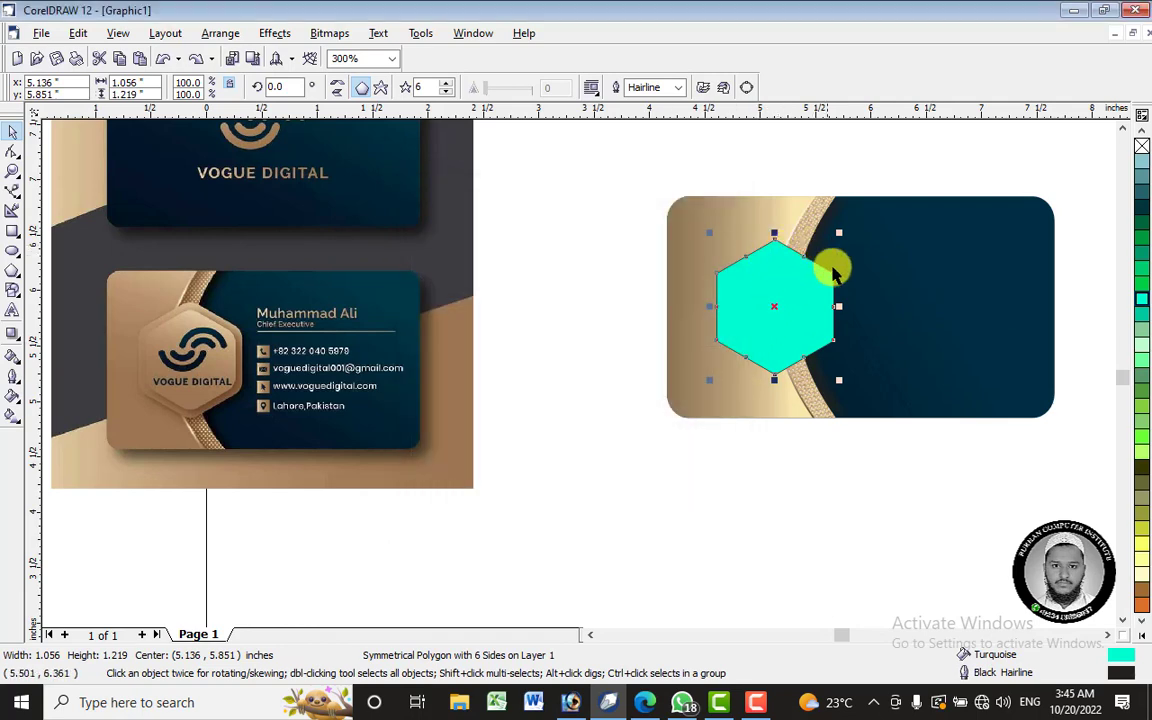
pyautogui.click(14, 378)
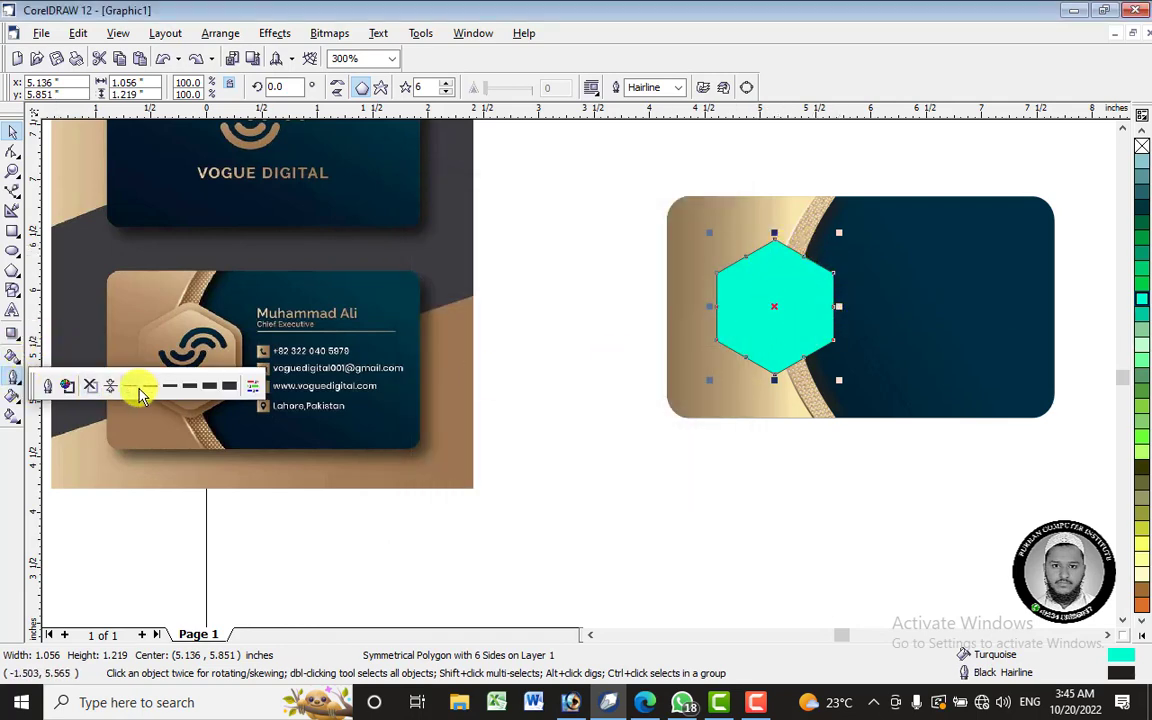
pyautogui.click(184, 388)
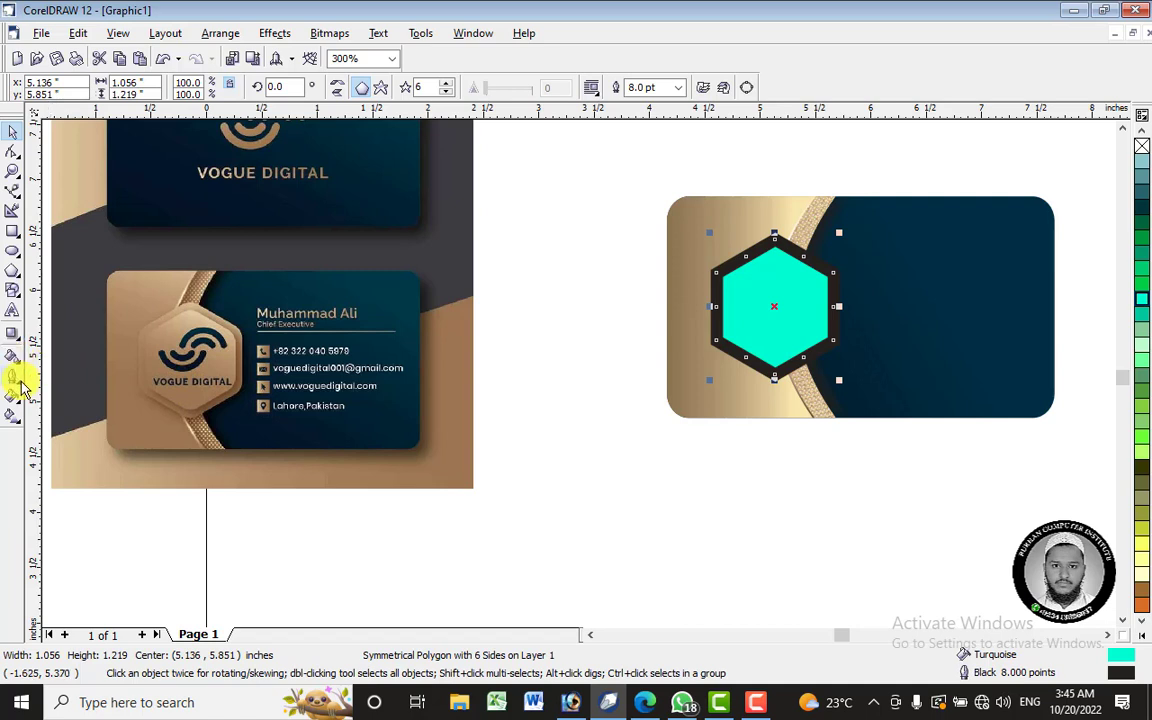
pyautogui.click(16, 379)
pyautogui.click(170, 386)
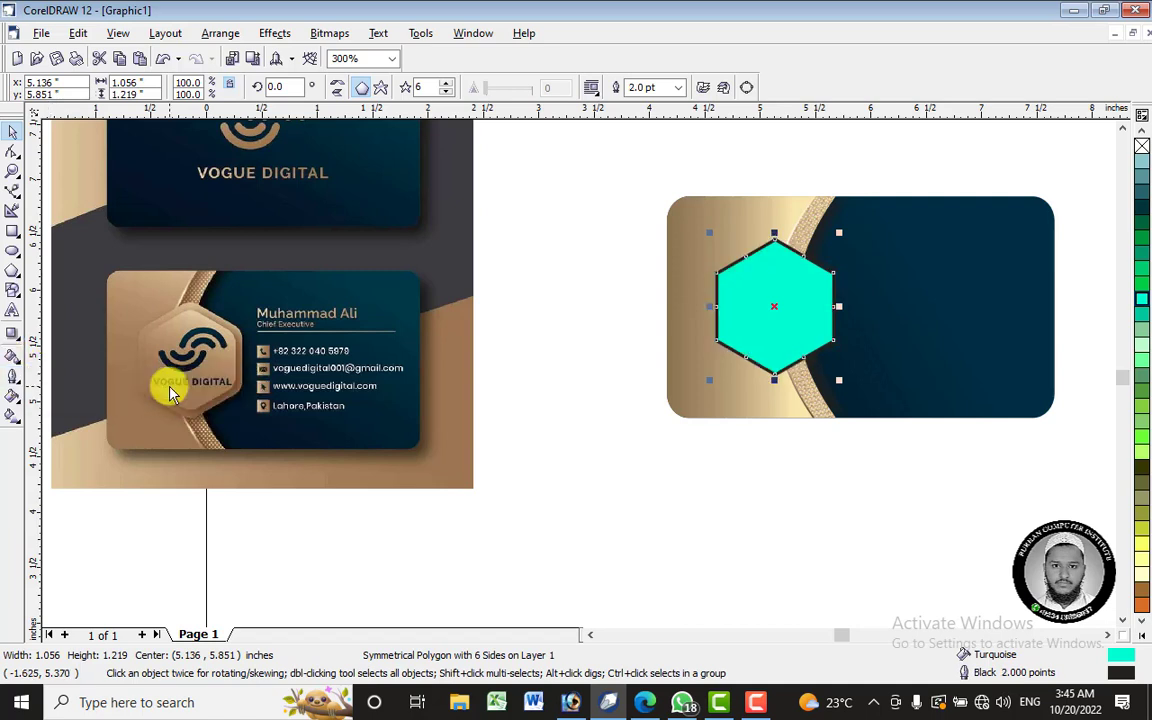
pyautogui.click(20, 379)
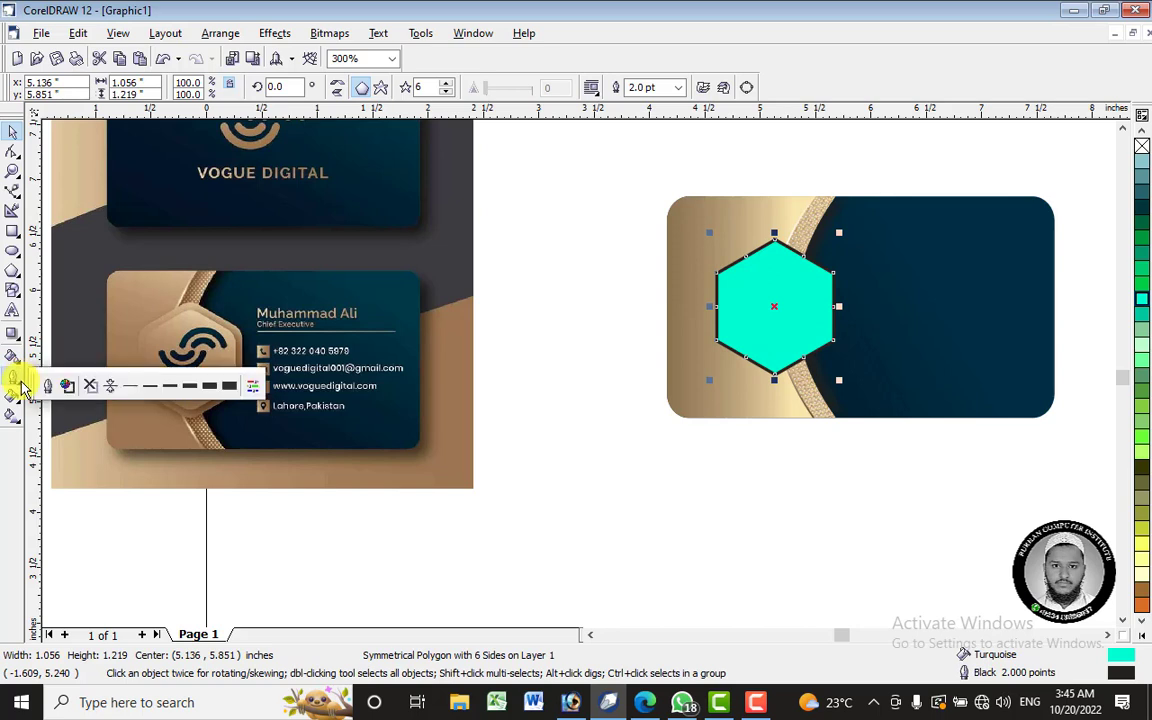
pyautogui.click(168, 386)
pyautogui.click(28, 382)
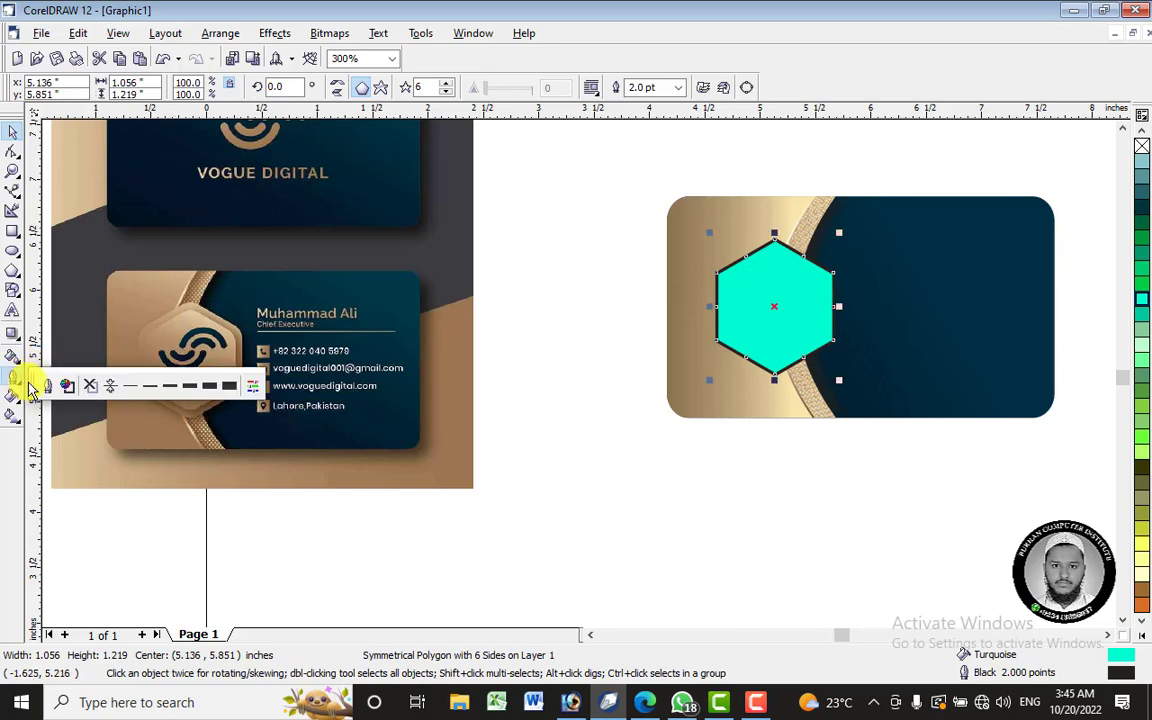
pyautogui.click(196, 389)
pyautogui.scroll(1, 829, 250)
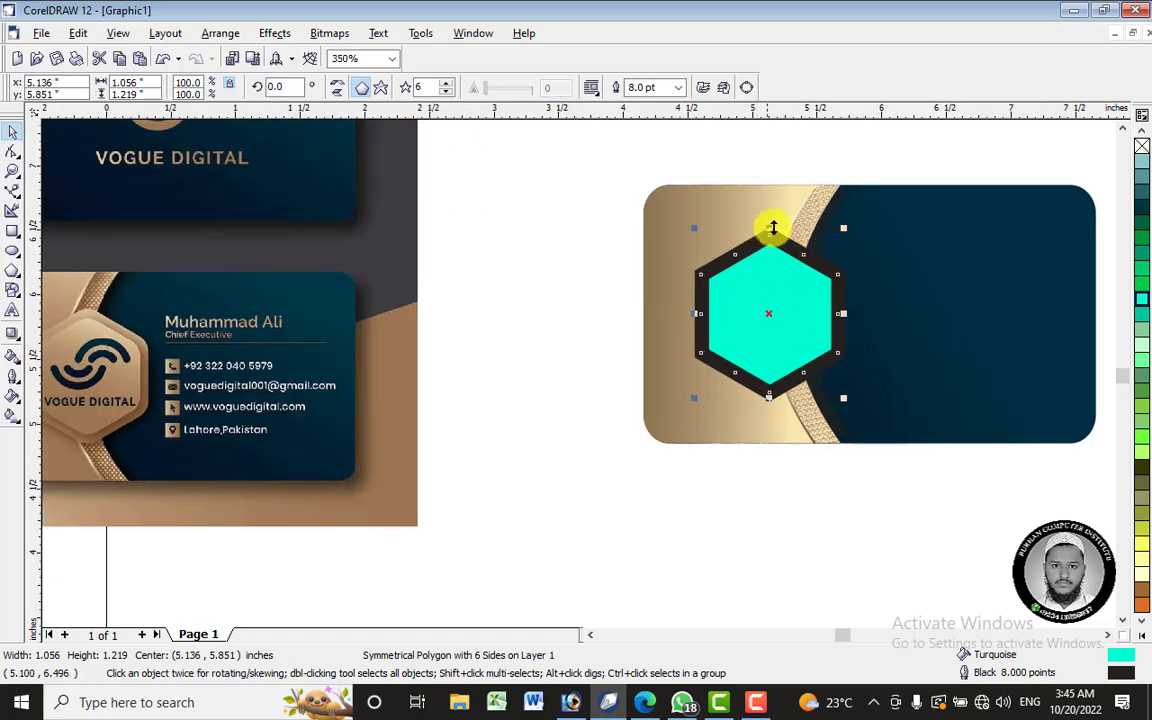
pyautogui.scroll(1, 773, 228)
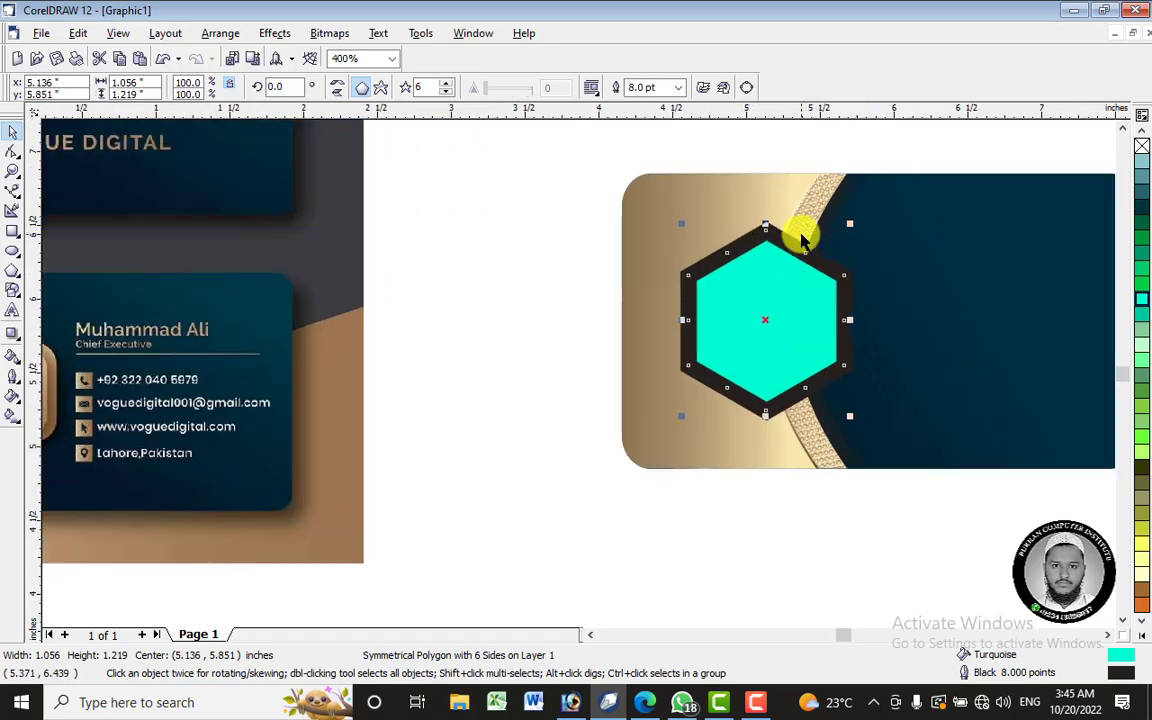
# - In the Outline Pen dialog, keep 8.0 pt width and apply rounded corners to the hexagon
pyautogui.click(14, 372)
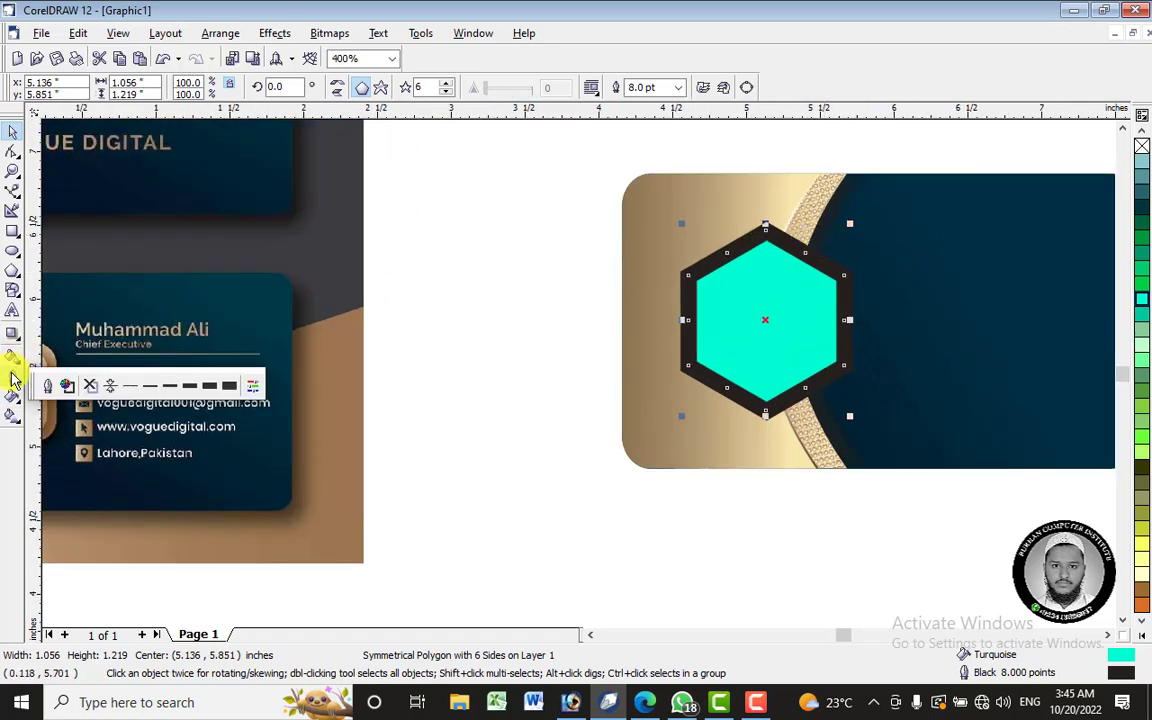
pyautogui.click(55, 386)
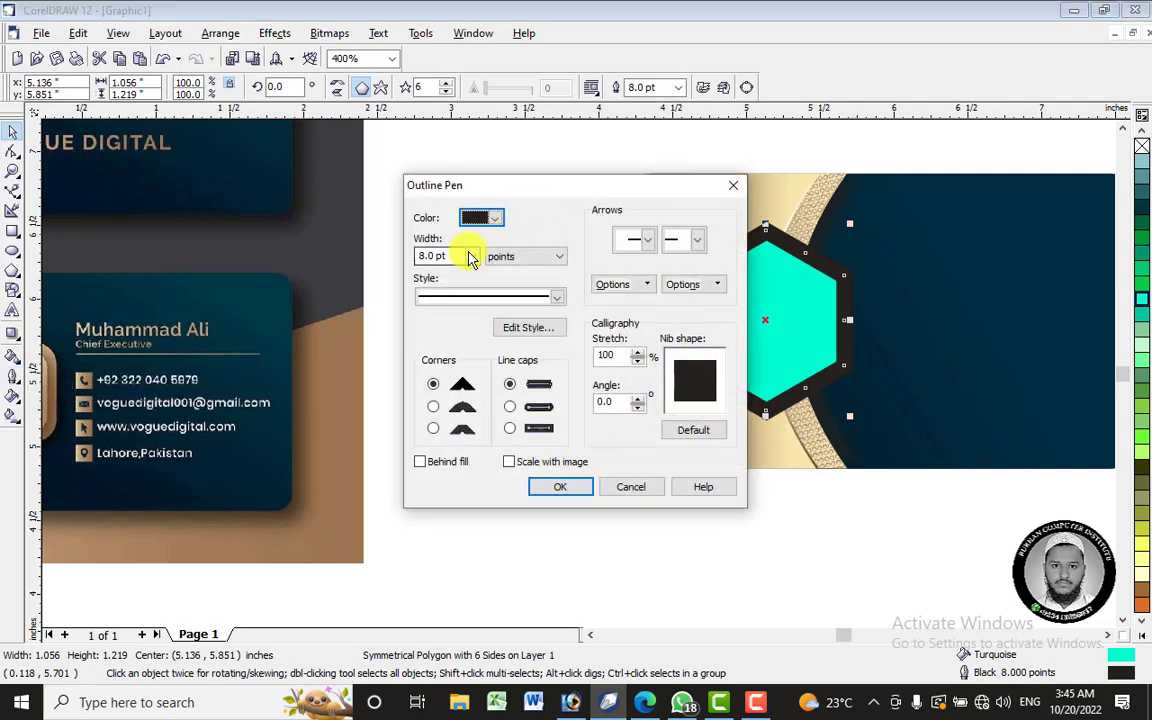
pyautogui.click(471, 258)
pyautogui.click(590, 258)
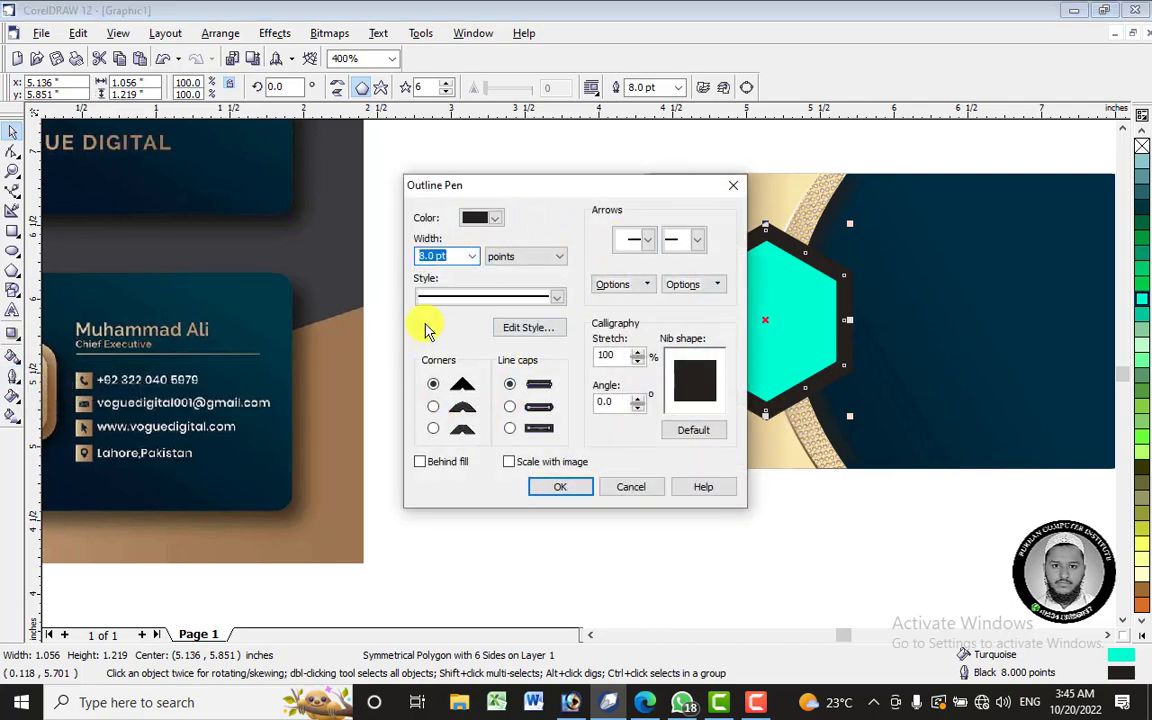
pyautogui.moveTo(568, 190); pyautogui.dragTo(463, 153)
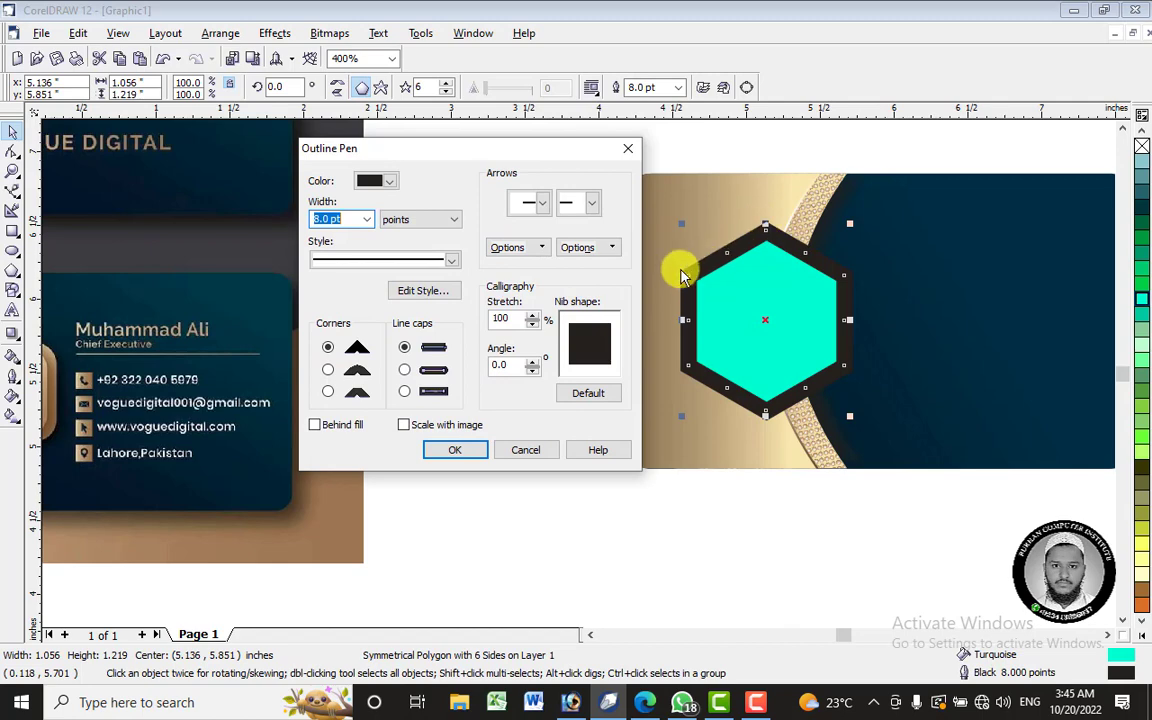
pyautogui.click(458, 452)
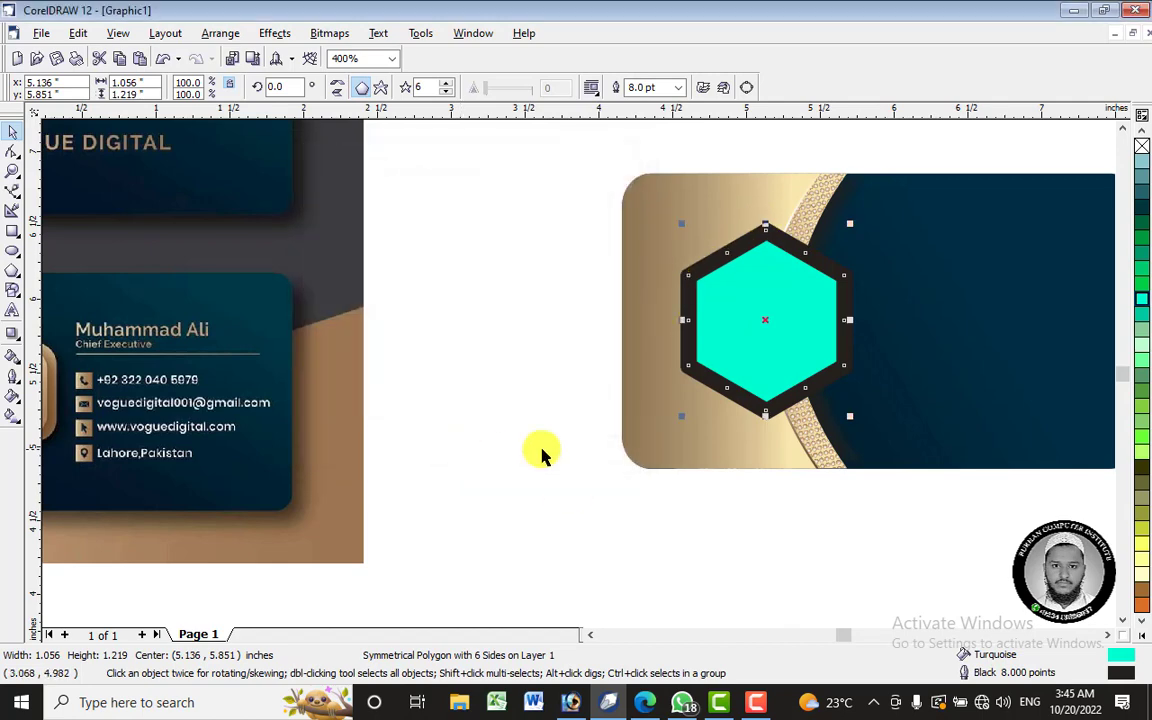
pyautogui.click(557, 367)
pyautogui.click(812, 252)
# - Try removing the hexagon's outline, then restore the thick 8 pt outline
pyautogui.click(508, 256)
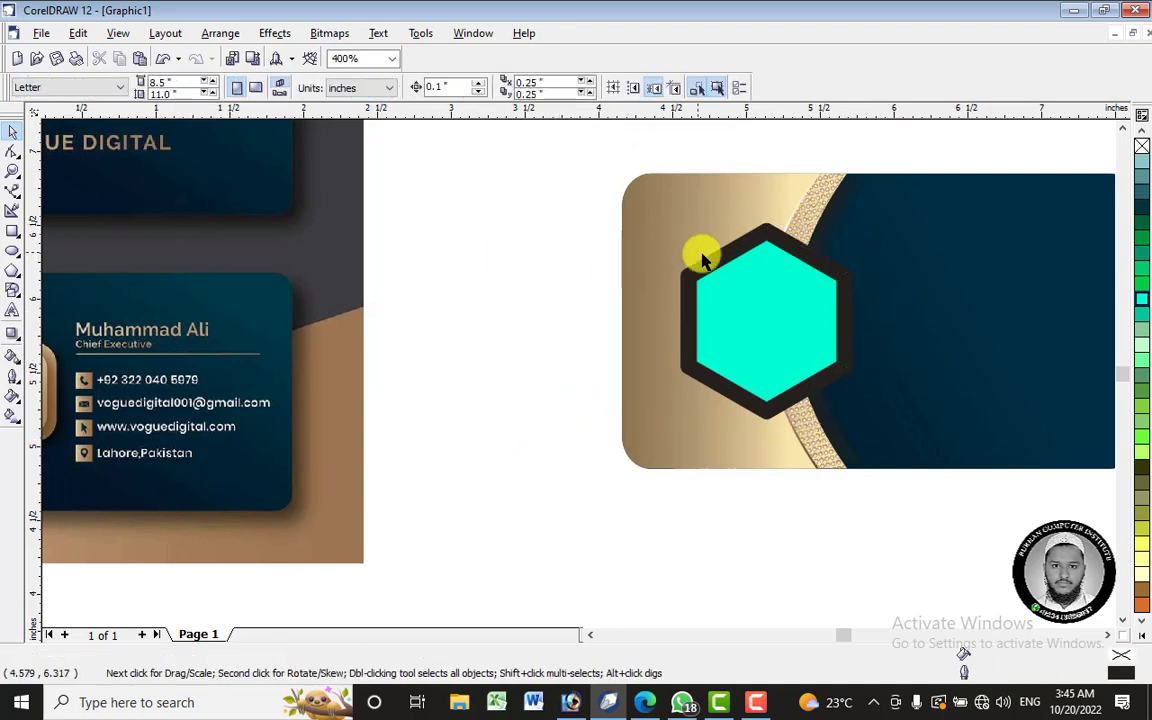
pyautogui.scroll(-1, 740, 287)
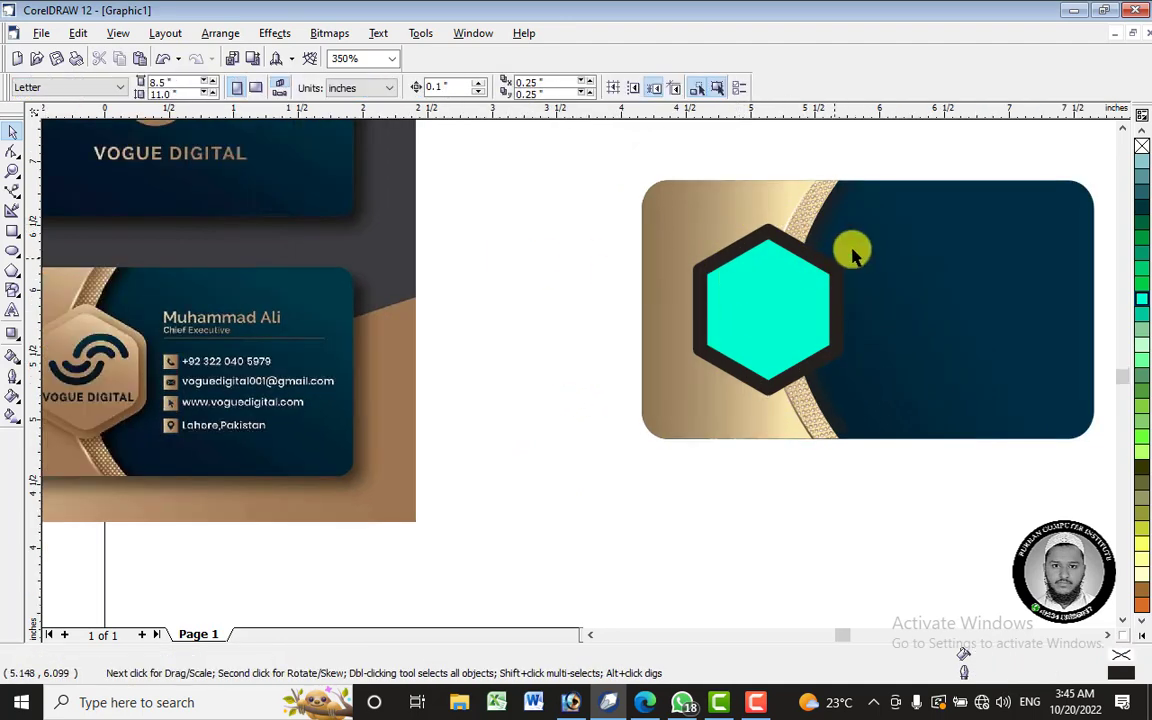
pyautogui.click(781, 303)
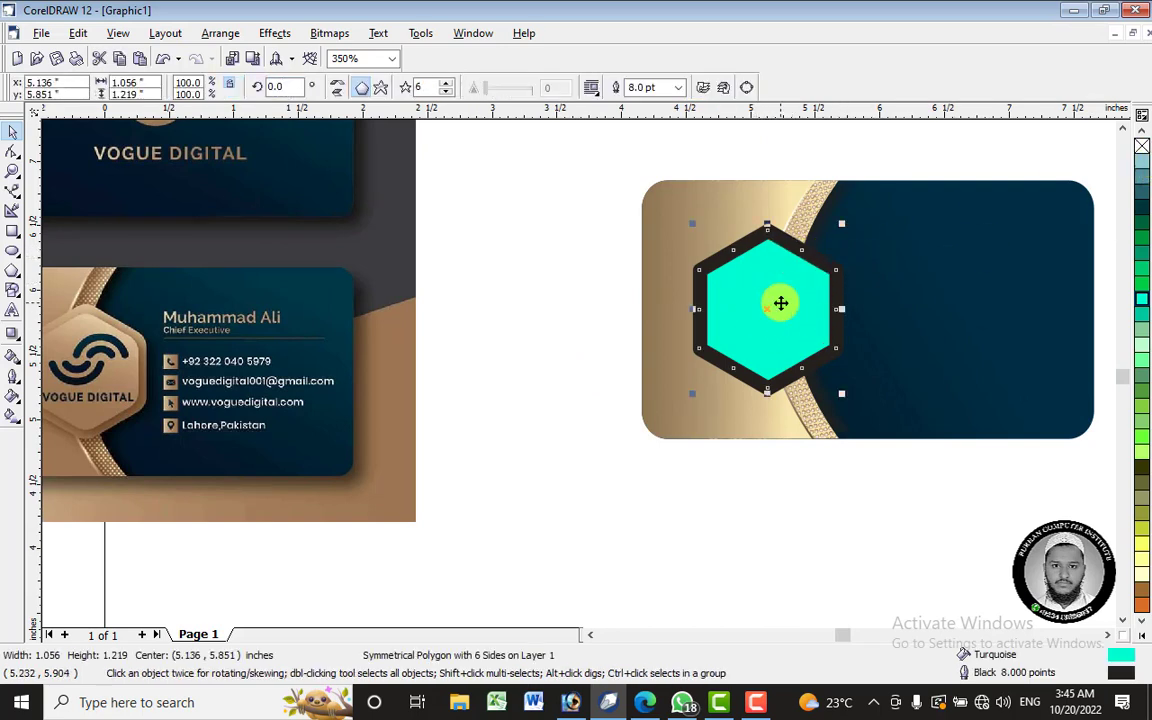
pyautogui.rightClick(1142, 148)
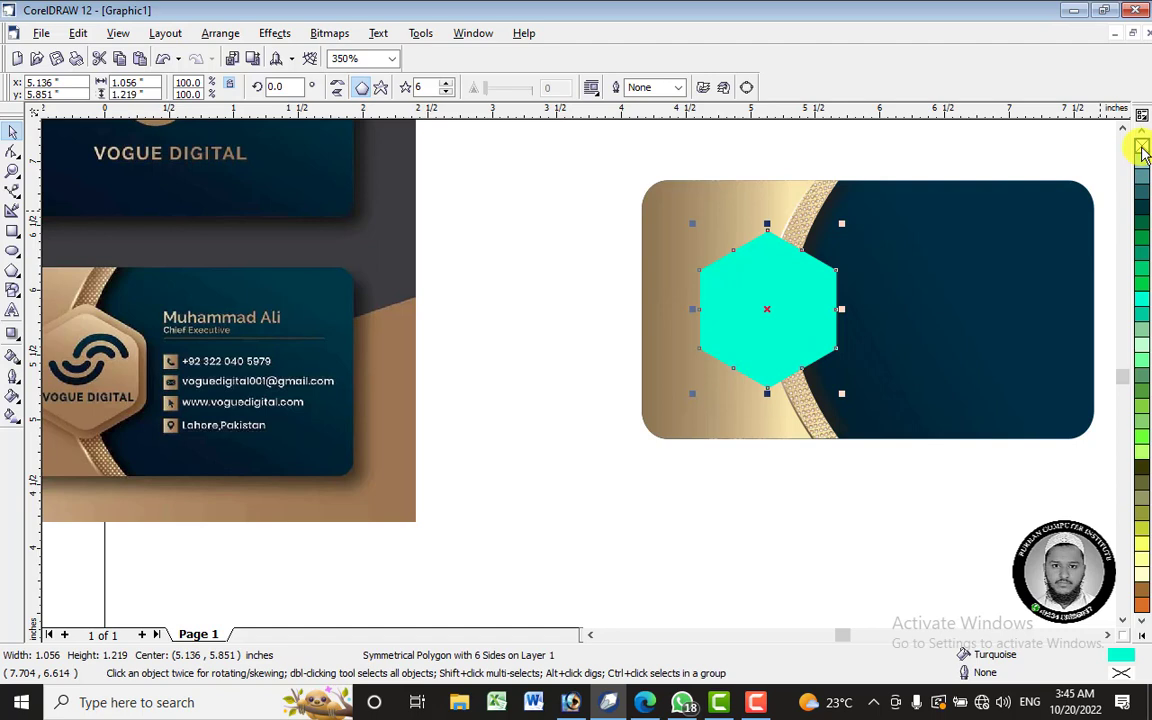
pyautogui.hotkey('ctrl', 'z')
pyautogui.click(591, 325)
pyautogui.click(788, 293)
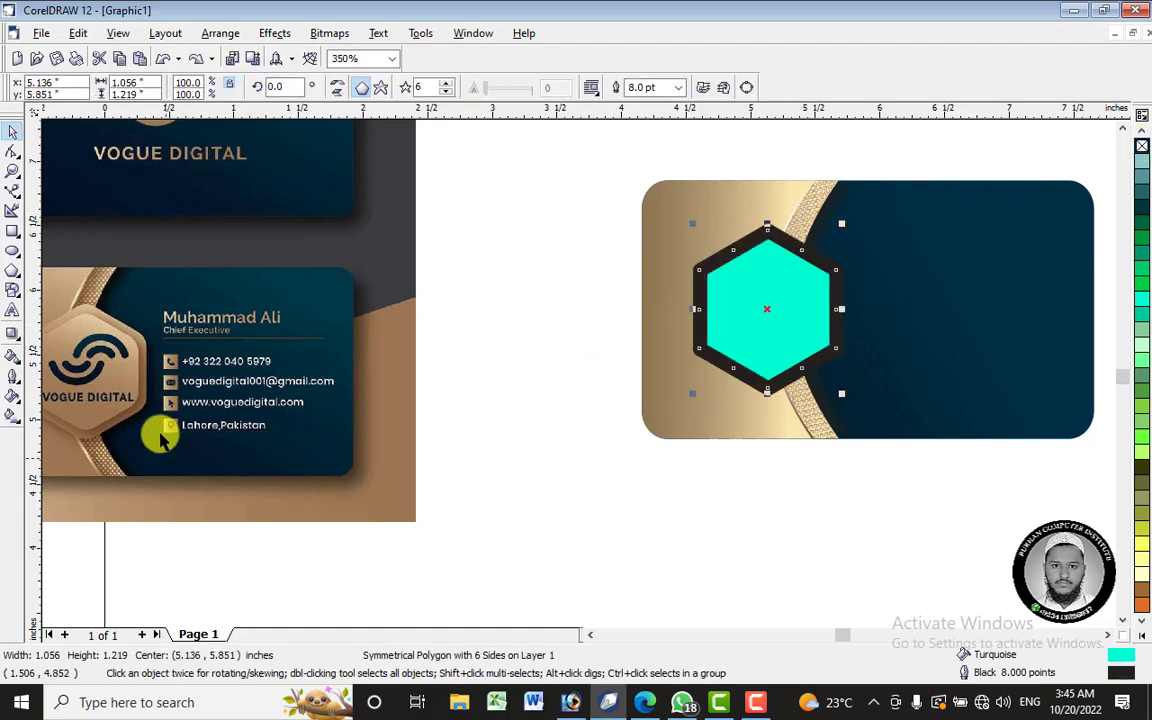
pyautogui.scroll(-1, 597, 386)
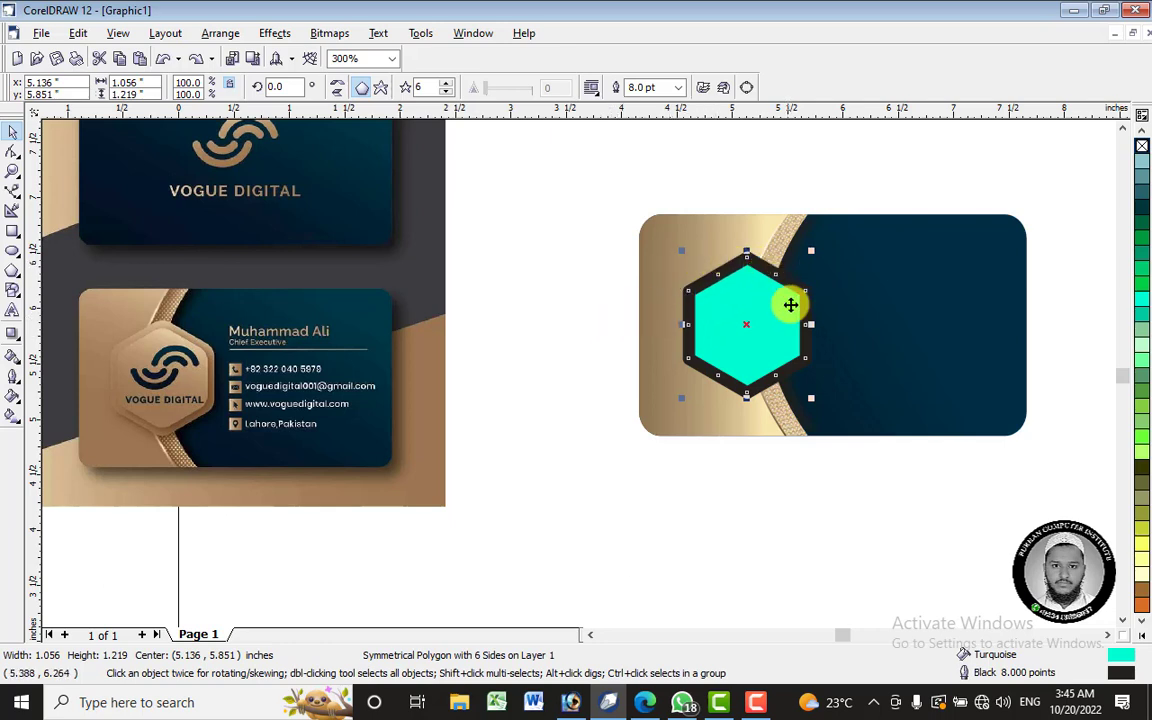
# - Convert the hexagon's outline to a separate object, test it by moving the fill, and select the outline
pyautogui.click(566, 325)
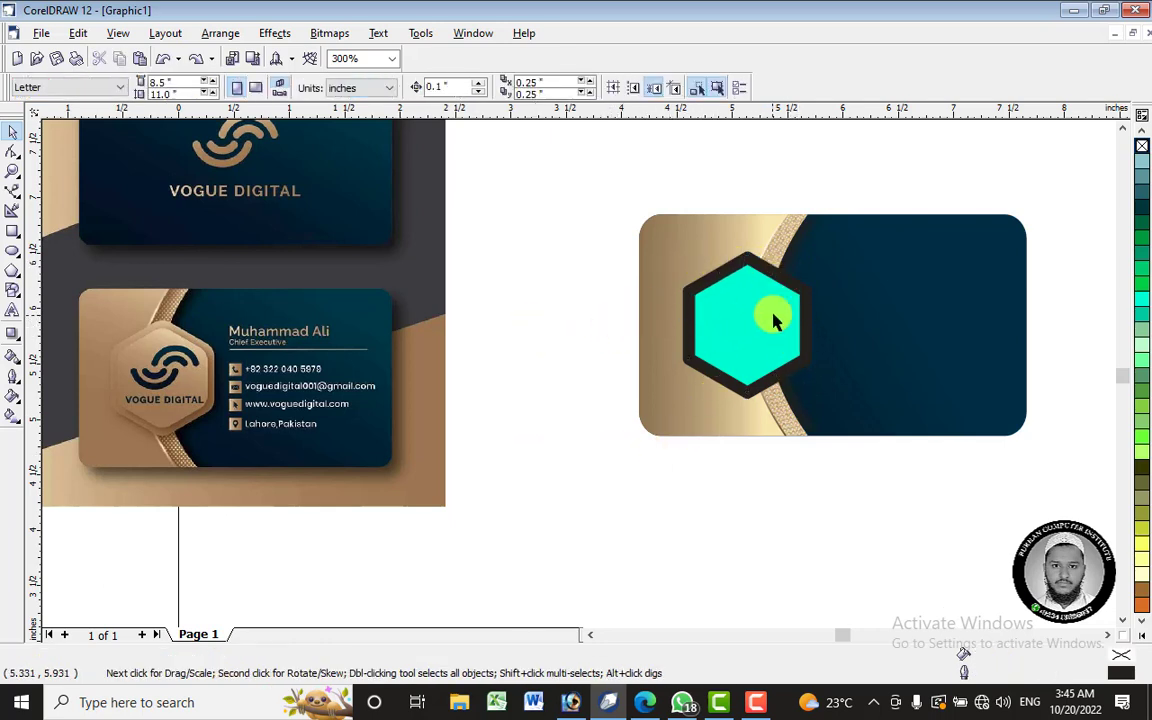
pyautogui.click(694, 278)
pyautogui.click(264, 38)
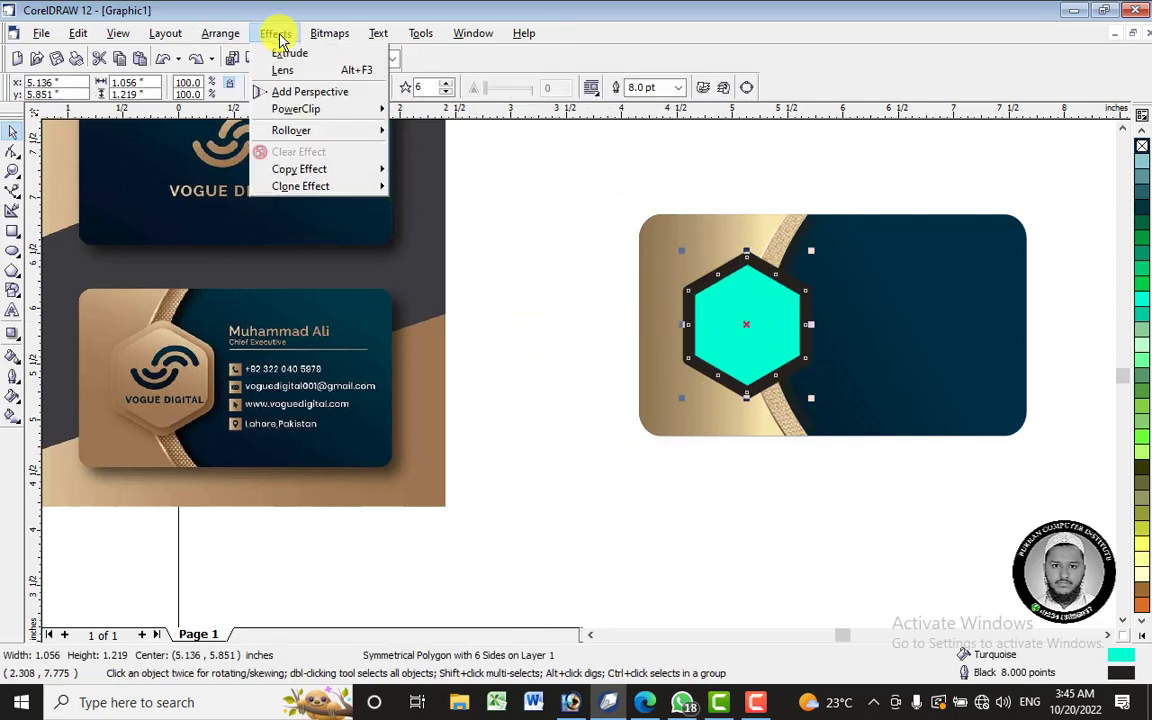
pyautogui.moveTo(224, 35)
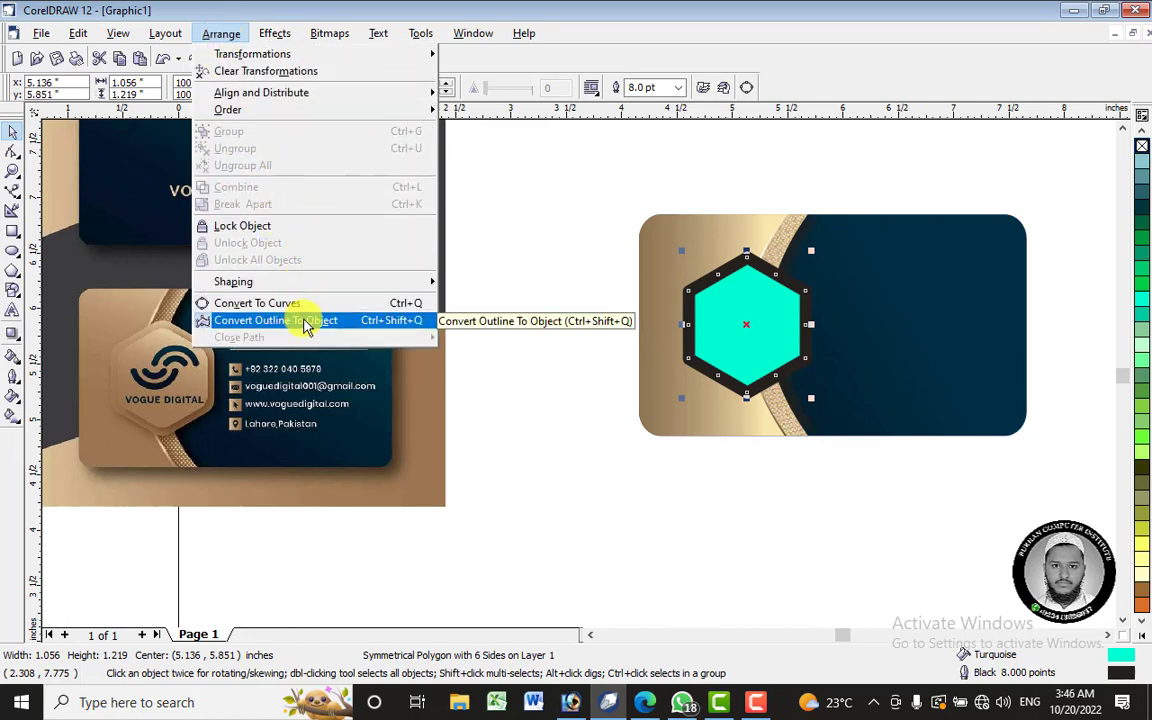
pyautogui.click(305, 322)
pyautogui.click(525, 465)
pyautogui.moveTo(751, 290); pyautogui.dragTo(700, 420)
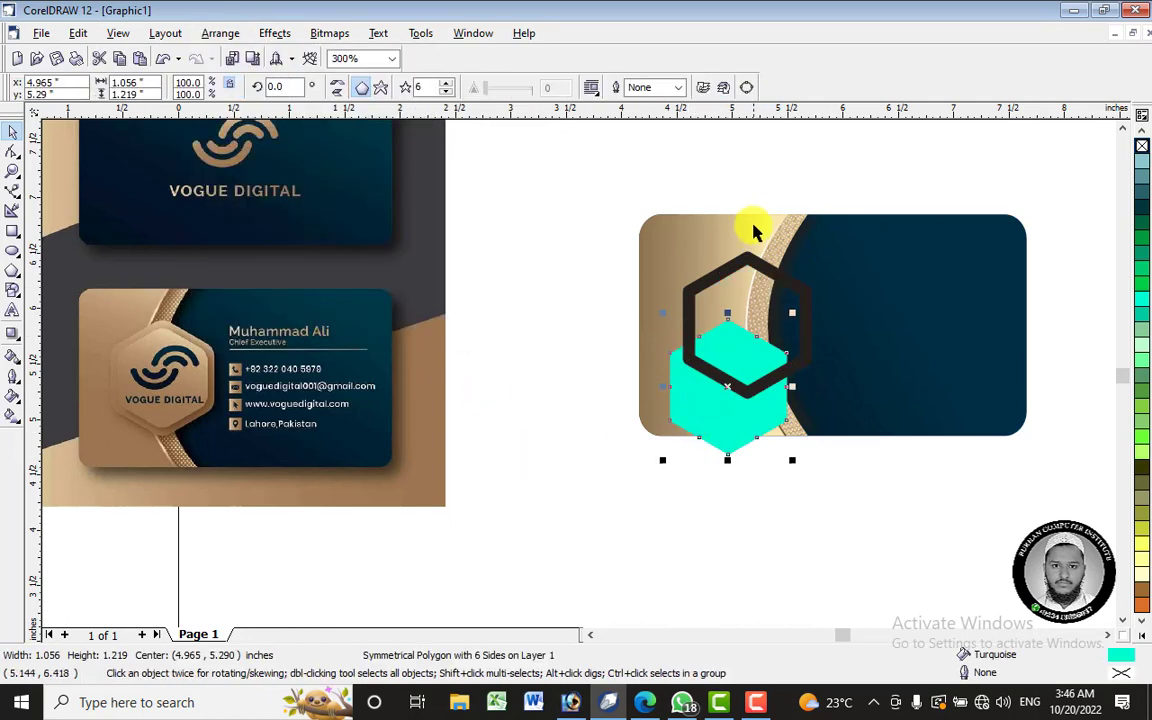
pyautogui.hotkey('ctrl', 'z')
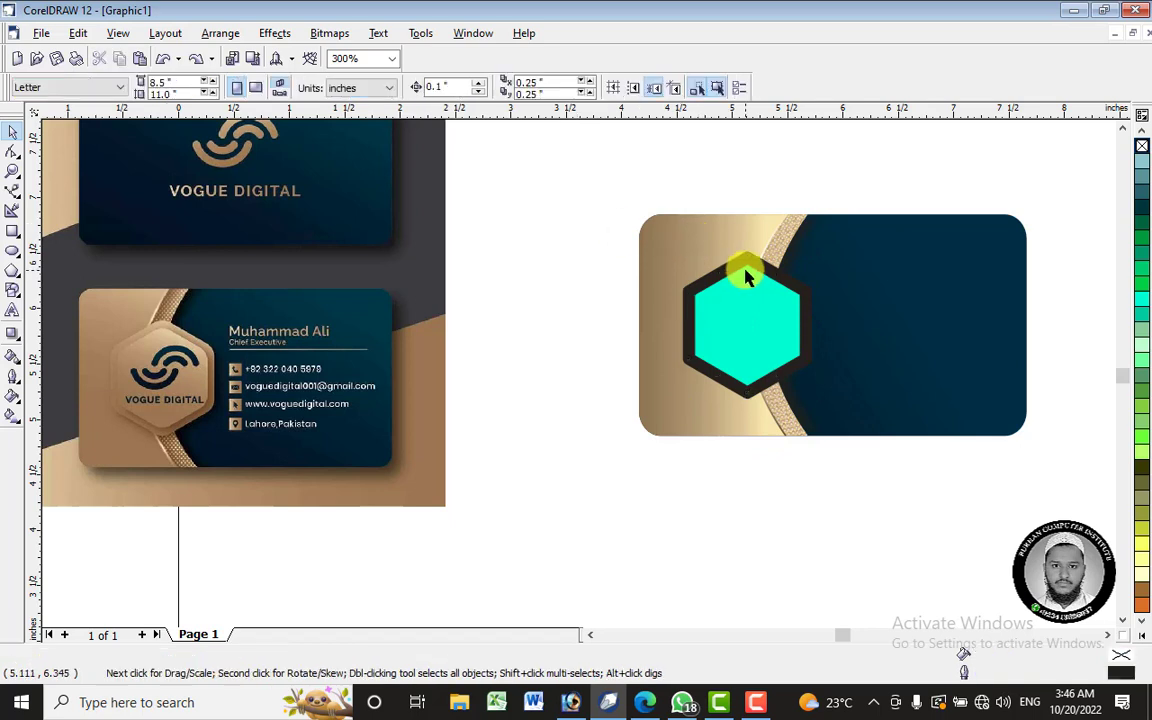
pyautogui.click(744, 263)
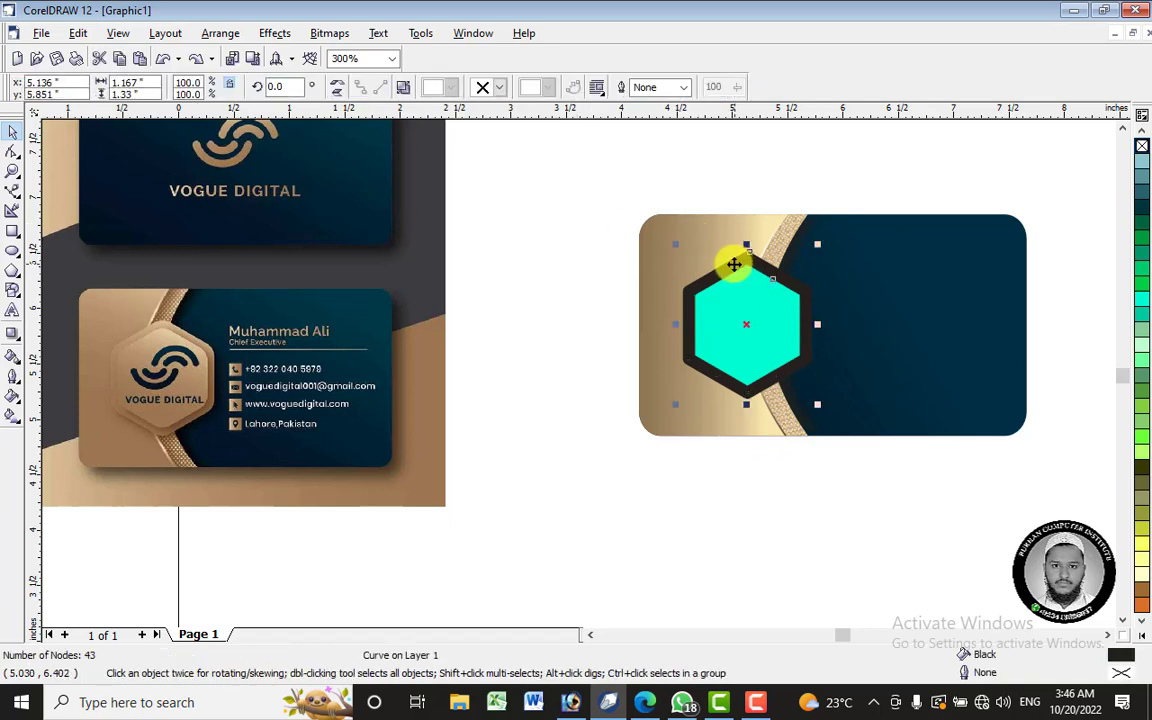
# - Copy the gold gradient fill onto the dark outline ring and the cyan hexagon
pyautogui.click(12, 355)
pyautogui.click(650, 250)
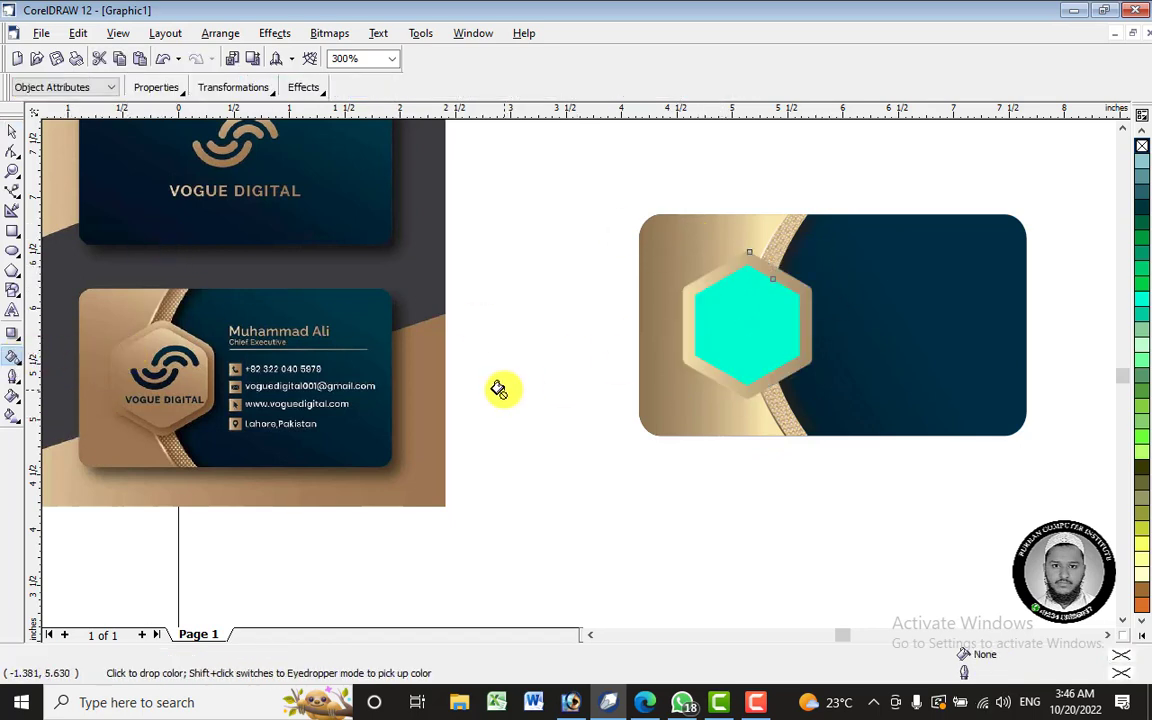
pyautogui.click(720, 314)
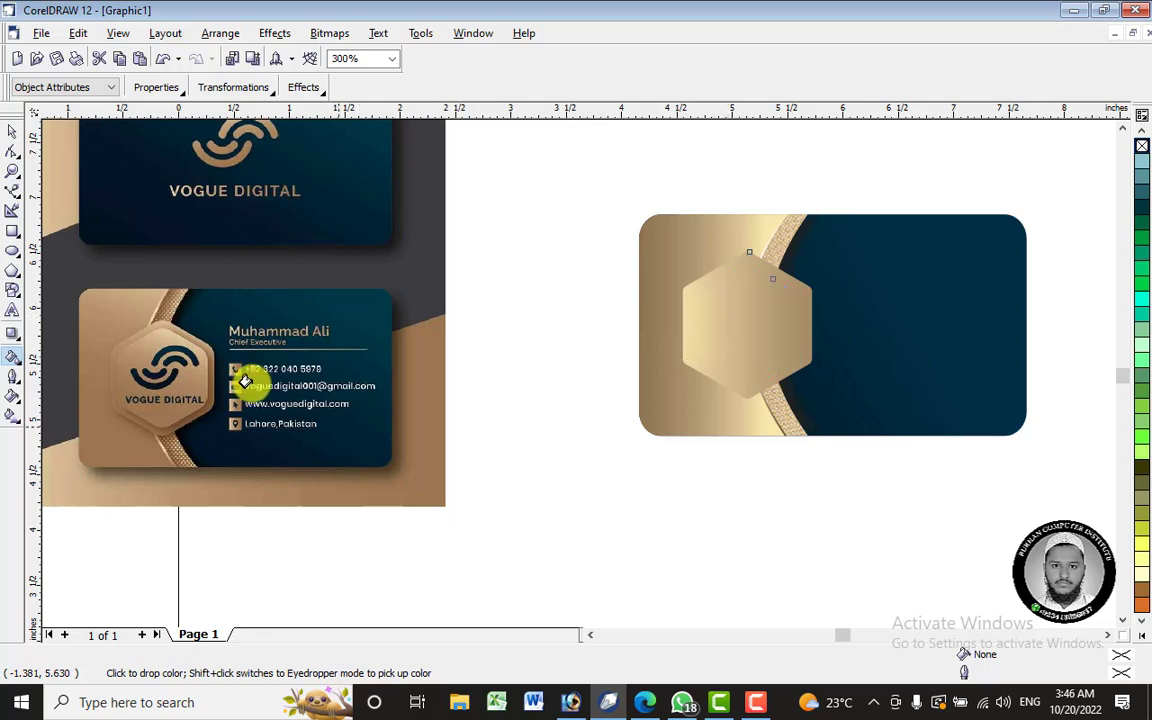
pyautogui.click(12, 131)
pyautogui.click(593, 408)
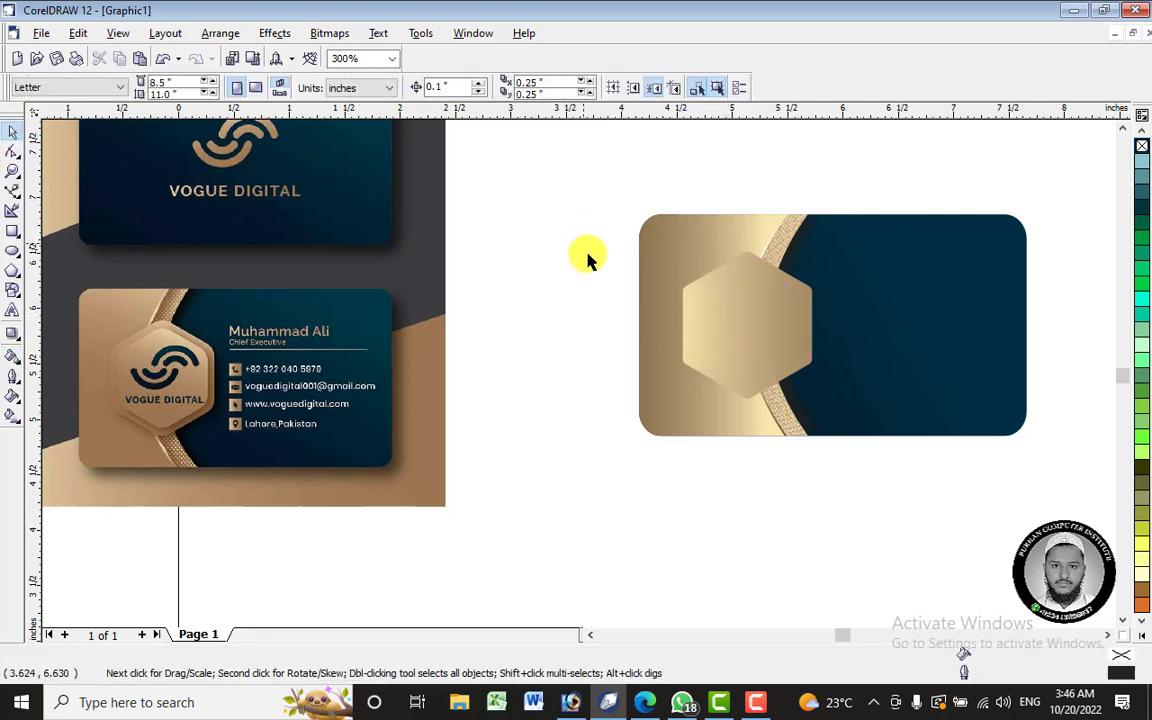
pyautogui.click(781, 320)
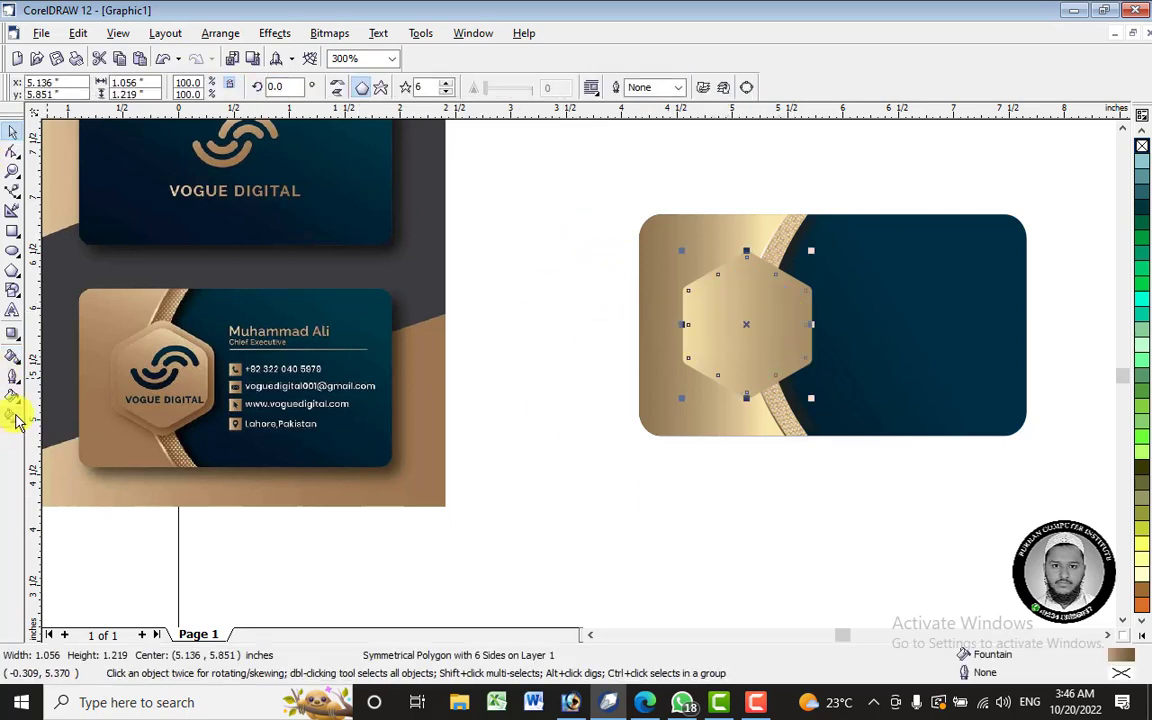
# - Shorten the gold gradient on the hexagon and frame, undoing the frame change
pyautogui.click(14, 416)
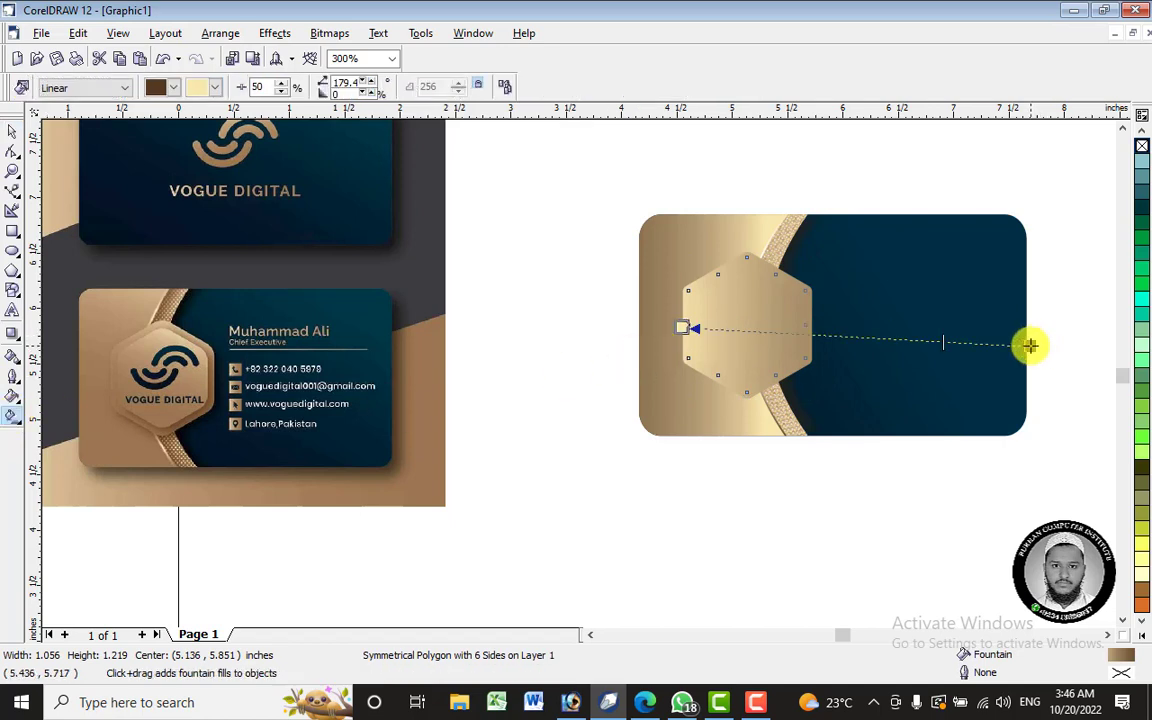
pyautogui.moveTo(1030, 345); pyautogui.dragTo(972, 334)
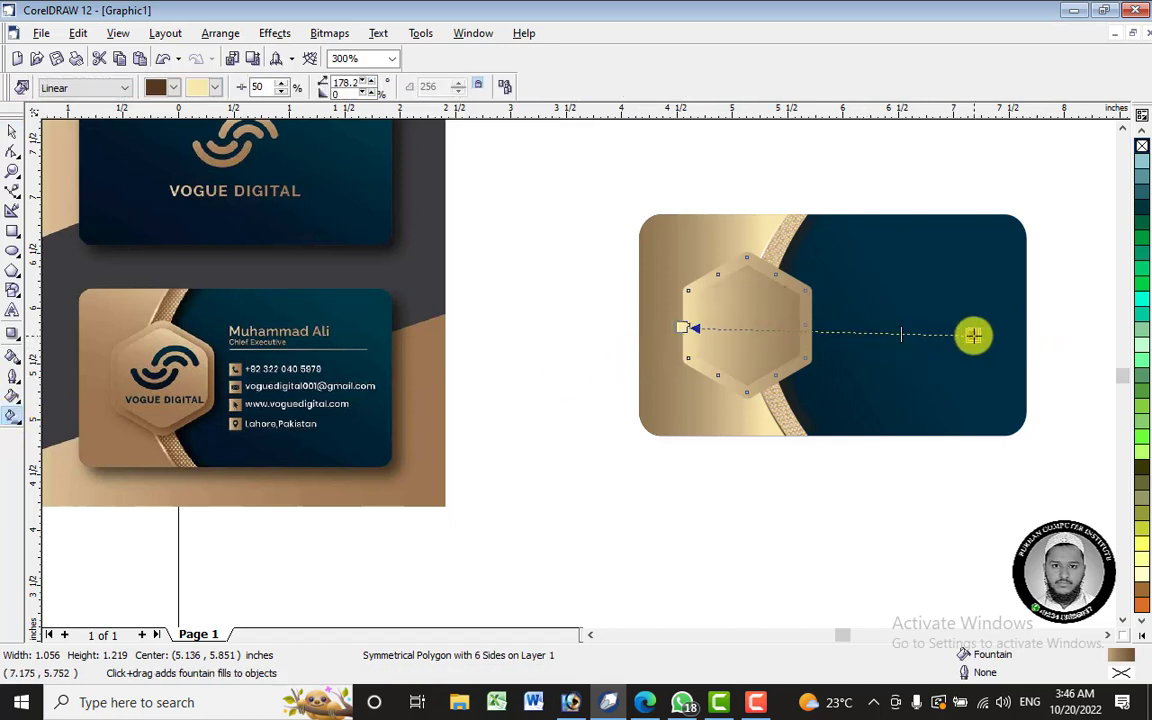
pyautogui.click(790, 285)
pyautogui.moveTo(1057, 345)
pyautogui.mouseDown()
pyautogui.moveTo(907, 333)
pyautogui.moveTo(1038, 336)
pyautogui.mouseUp()
pyautogui.hotkey('ctrl', 'z')
pyautogui.hotkey('ctrl', 'z')
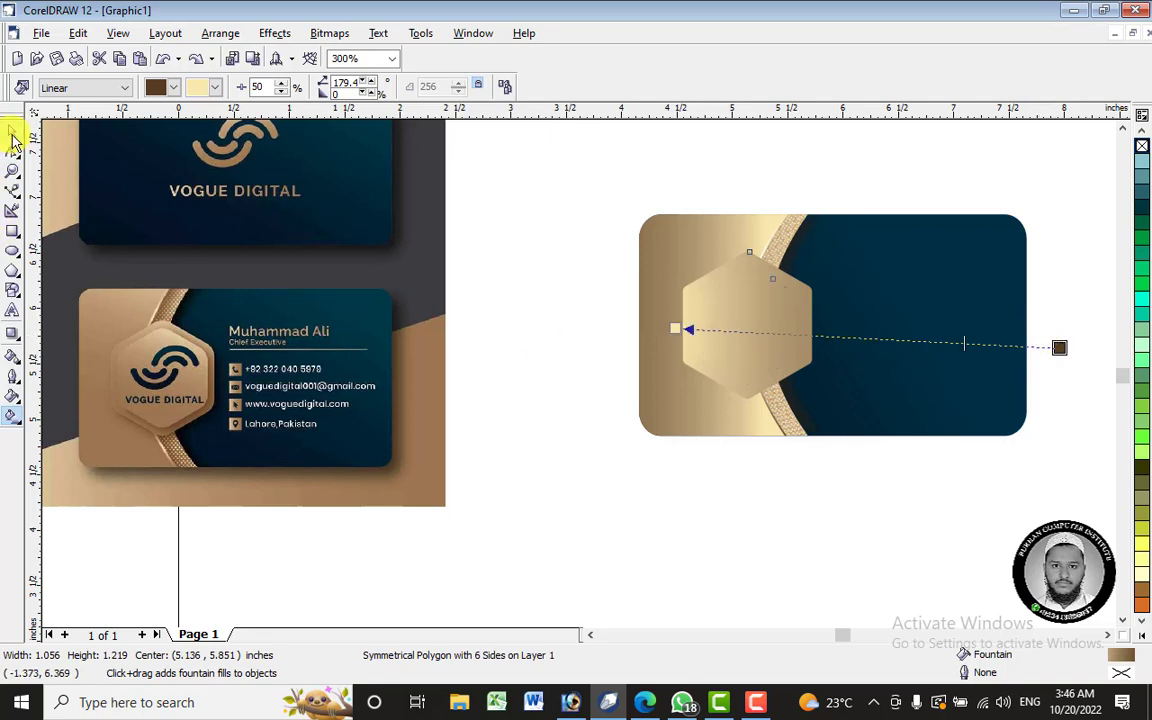
# - Marquee-select the hexagon and its frame and weld them into one shape
pyautogui.click(12, 135)
pyautogui.click(557, 230)
pyautogui.moveTo(558, 231); pyautogui.dragTo(925, 395)
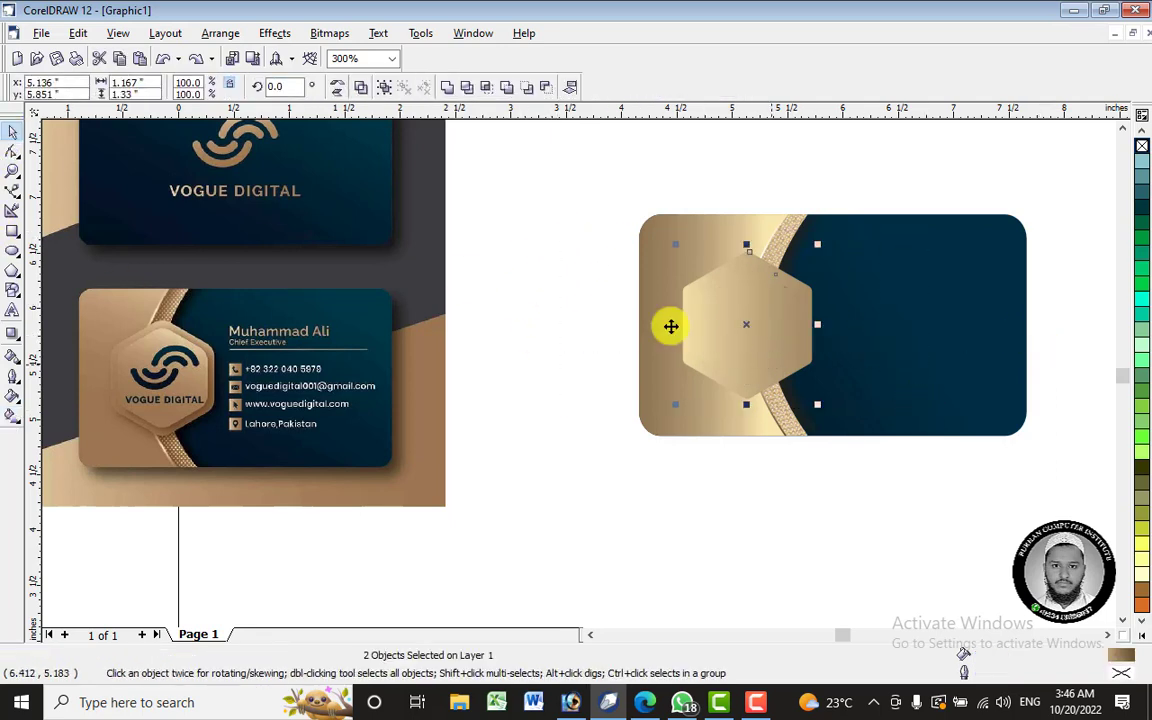
pyautogui.click(450, 88)
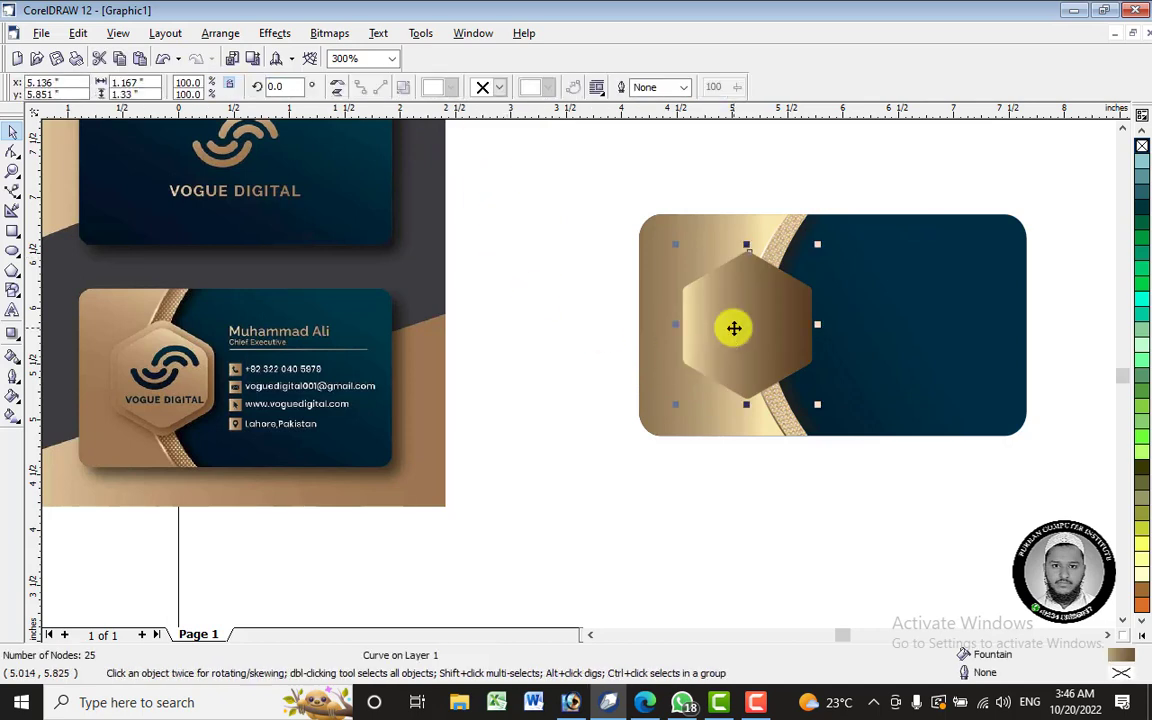
# - Try a radial gradient on the gold hexagon and resize its spread
pyautogui.click(12, 417)
pyautogui.click(90, 88)
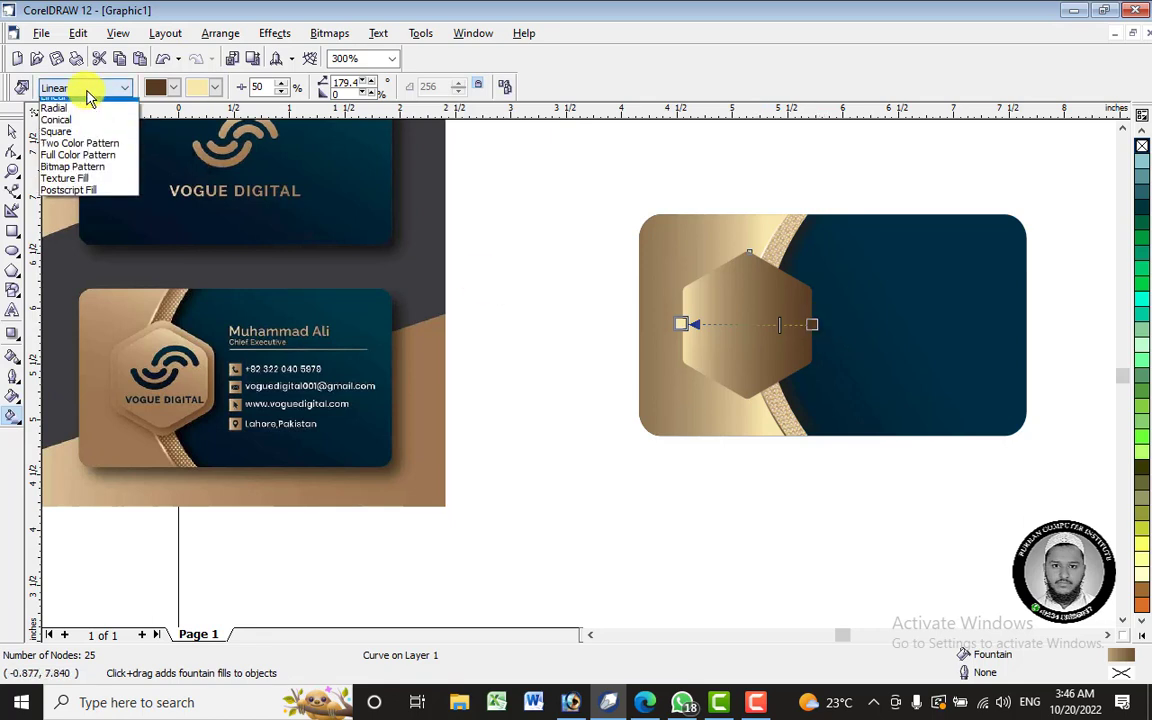
pyautogui.click(85, 148)
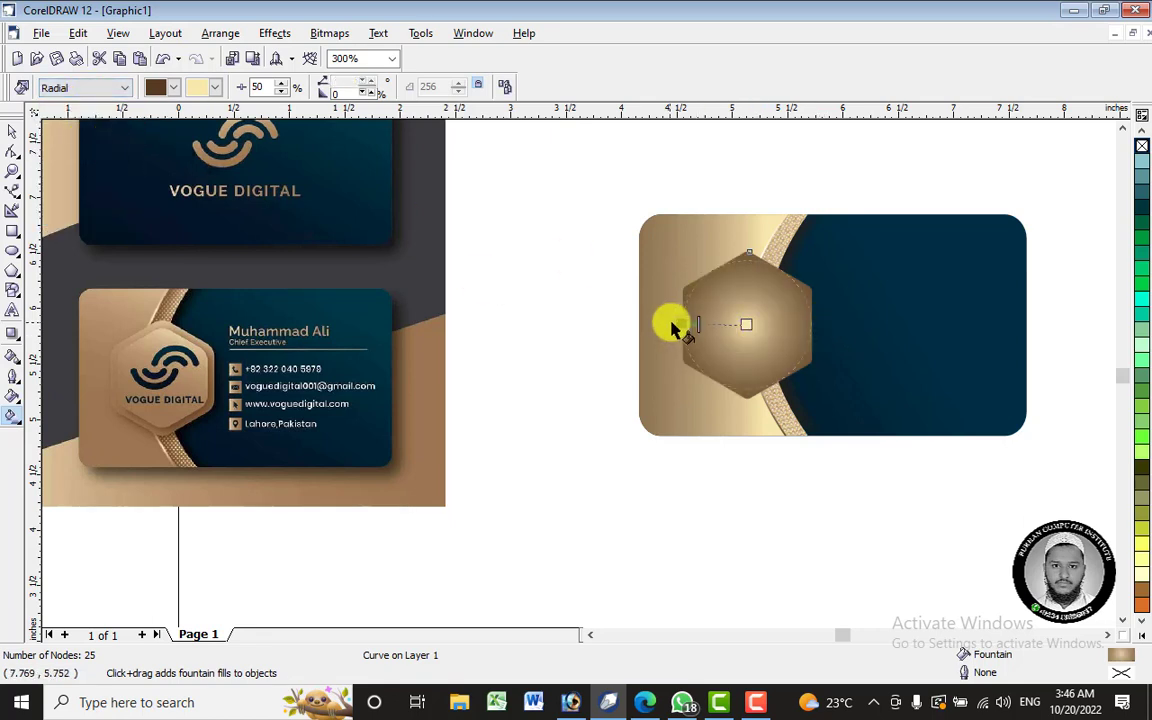
pyautogui.moveTo(678, 322); pyautogui.dragTo(576, 278)
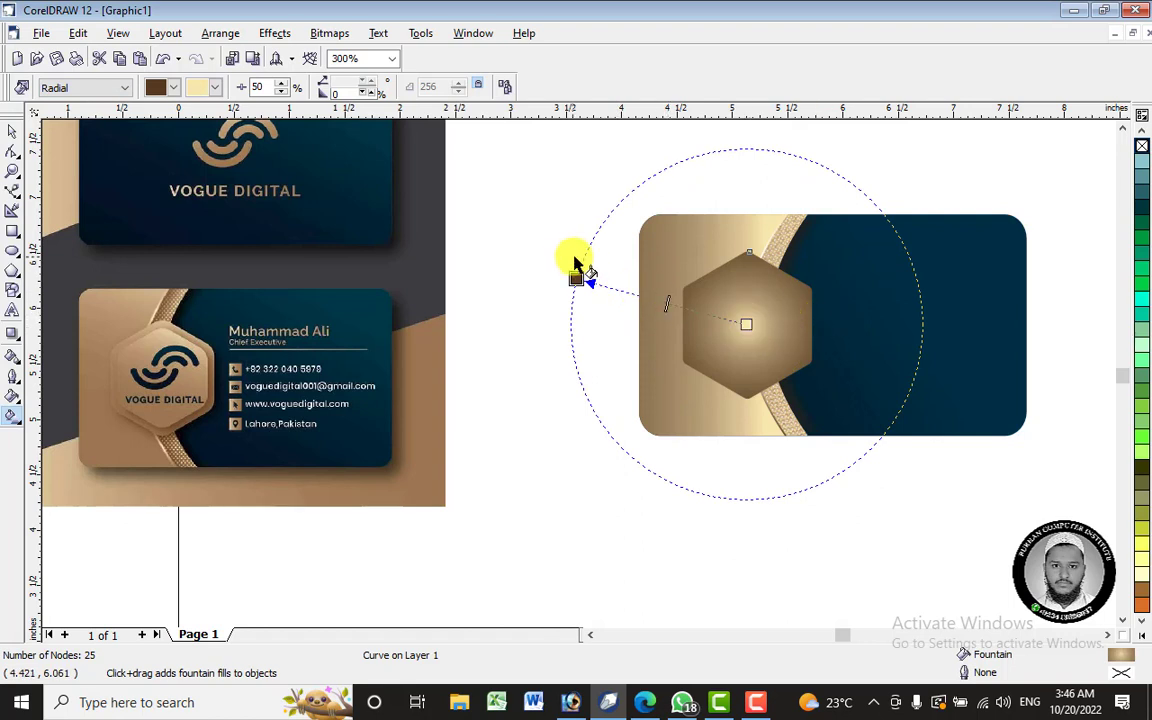
pyautogui.moveTo(576, 278); pyautogui.dragTo(570, 253)
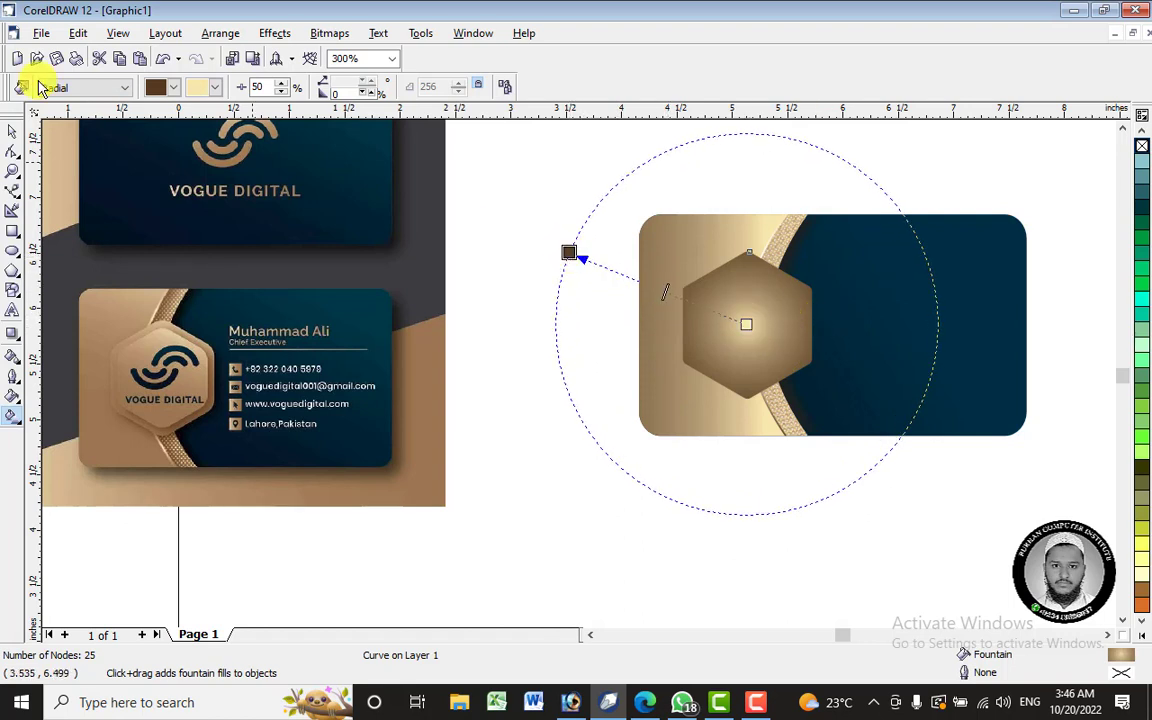
# - Switch back to a linear gradient running vertically, light at top and darker below
pyautogui.click(93, 90)
pyautogui.click(100, 121)
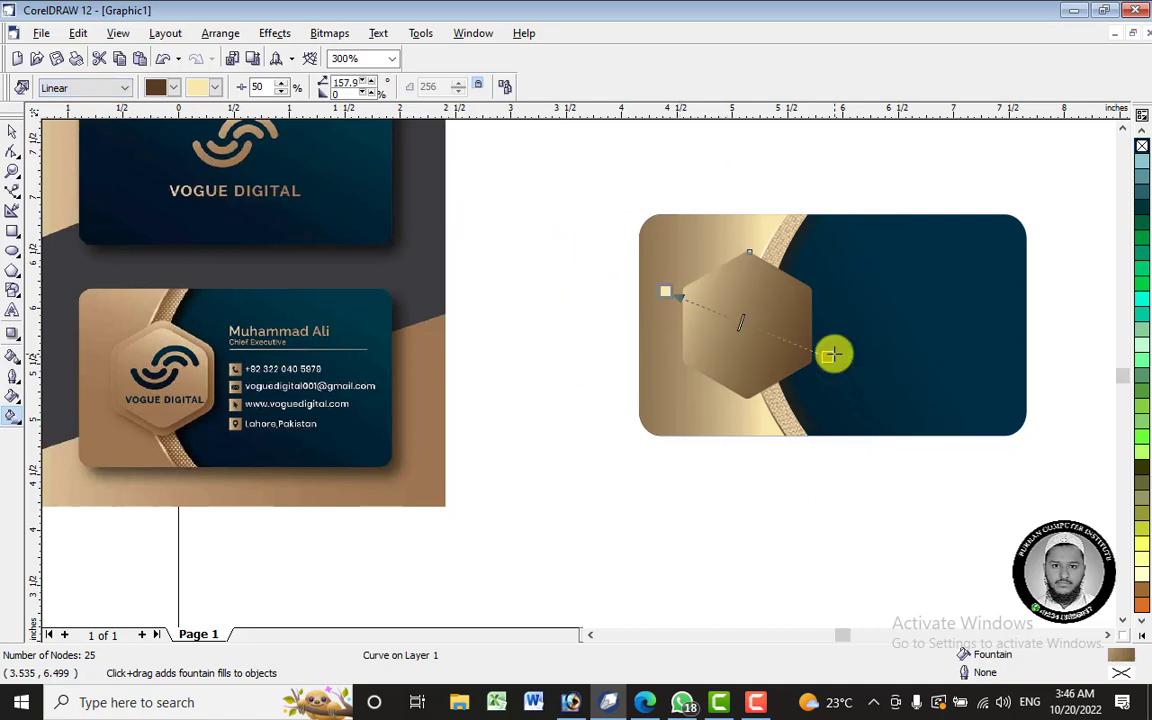
pyautogui.moveTo(827, 359); pyautogui.dragTo(750, 465)
pyautogui.moveTo(665, 290); pyautogui.dragTo(746, 223)
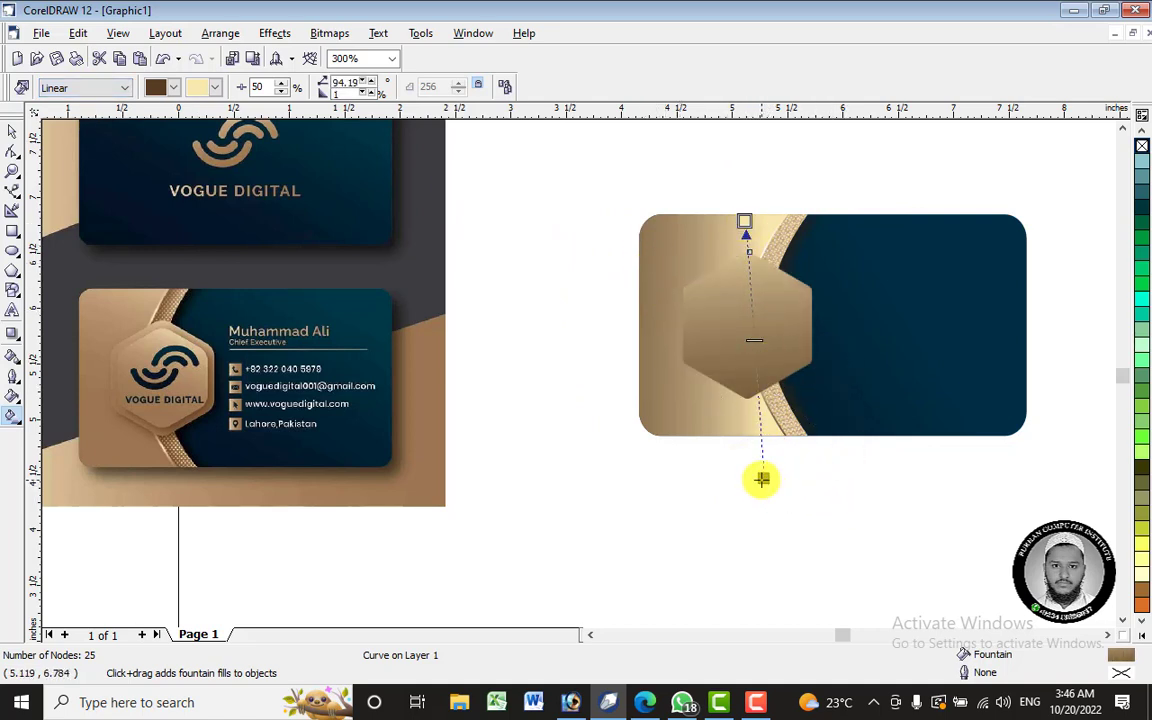
pyautogui.moveTo(762, 480)
pyautogui.mouseDown()
pyautogui.moveTo(753, 429)
pyautogui.moveTo(748, 553)
pyautogui.mouseUp()
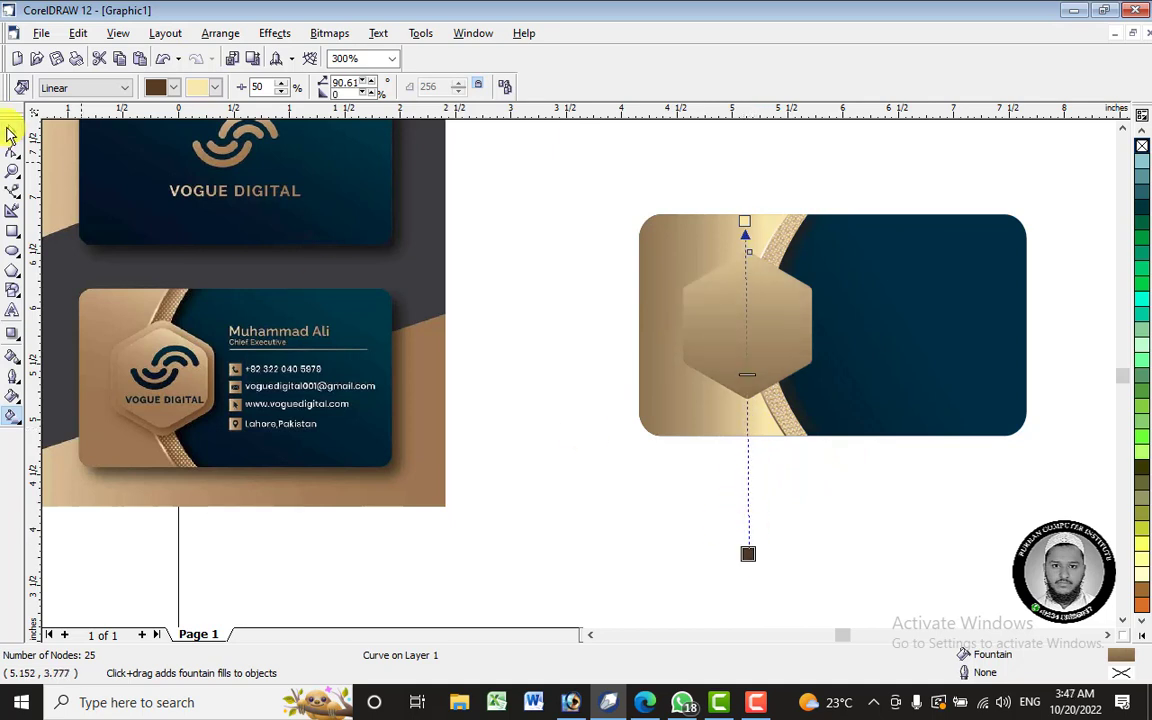
pyautogui.click(10, 133)
pyautogui.click(573, 319)
pyautogui.click(776, 310)
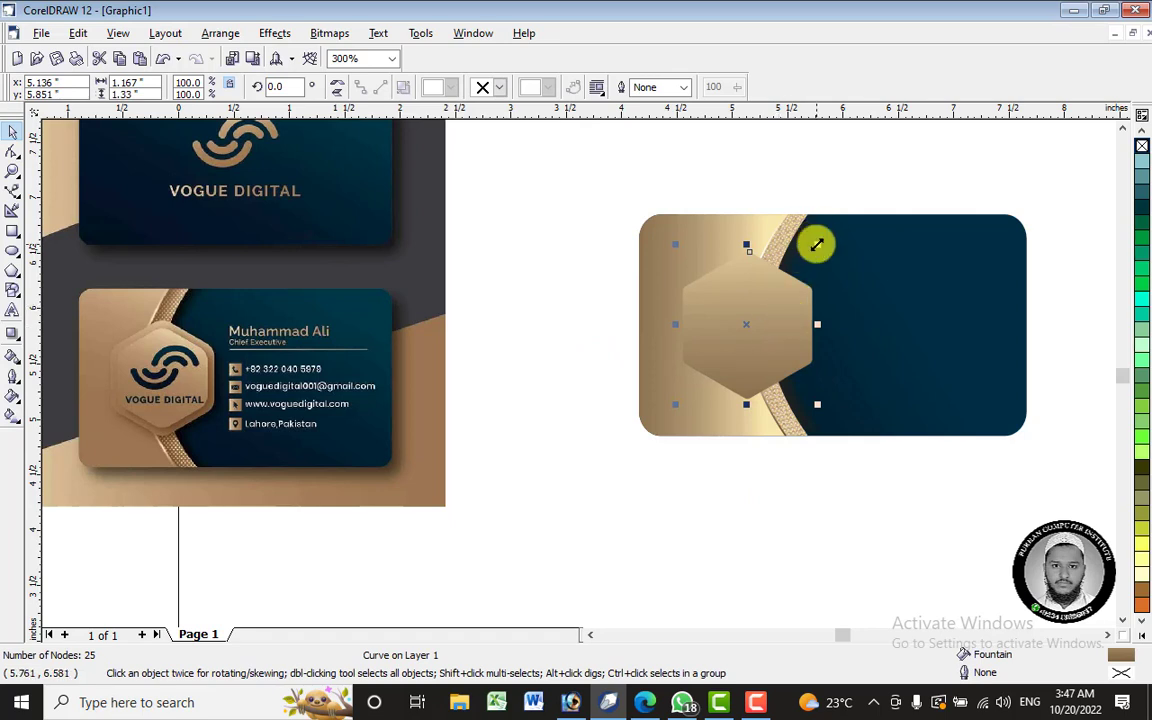
# - Scale the gold hexagon down to about 82% (0.959 × 1.093 in)
pyautogui.moveTo(819, 246); pyautogui.dragTo(806, 257)
pyautogui.click(703, 503)
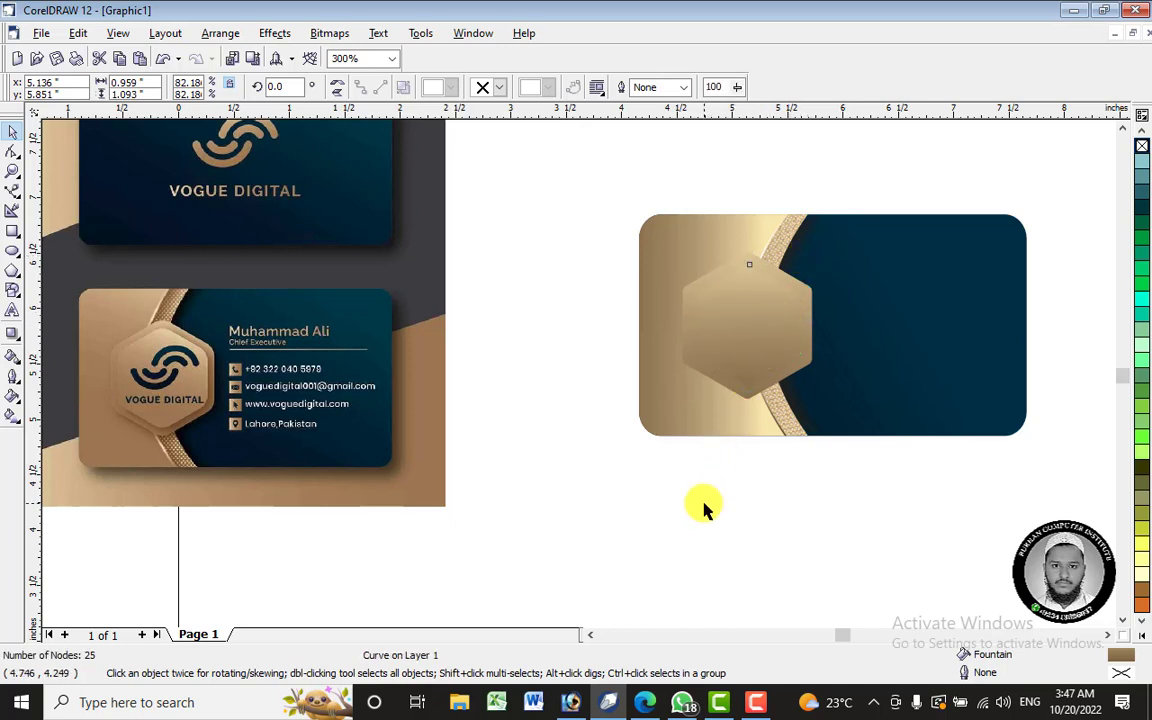
pyautogui.click(752, 297)
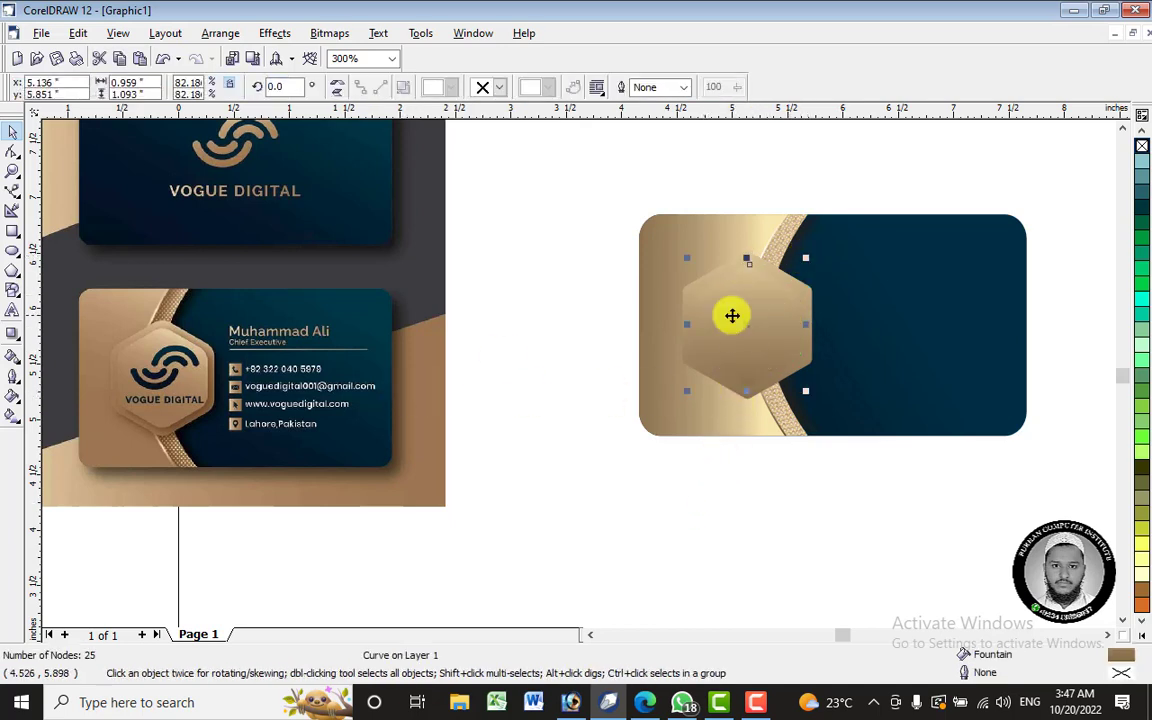
pyautogui.click(16, 336)
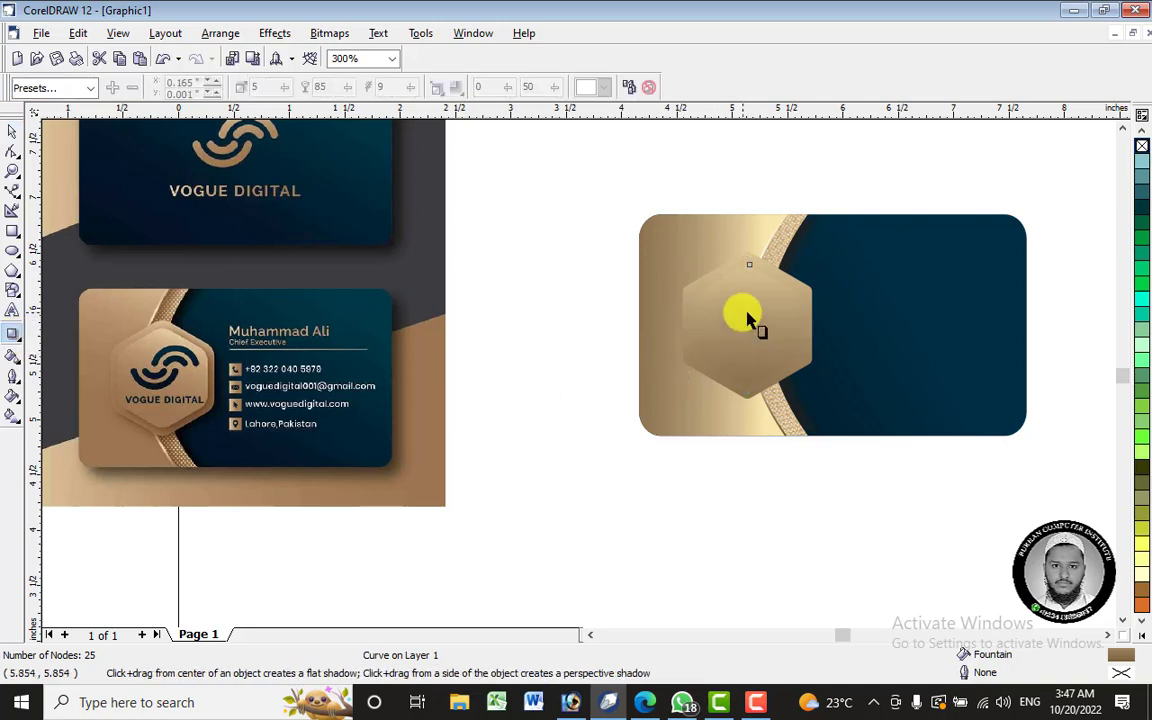
# - Add a drop shadow to the hexagon and colour it brownish red
pyautogui.moveTo(748, 318); pyautogui.dragTo(768, 387)
pyautogui.scroll(1, 760, 320)
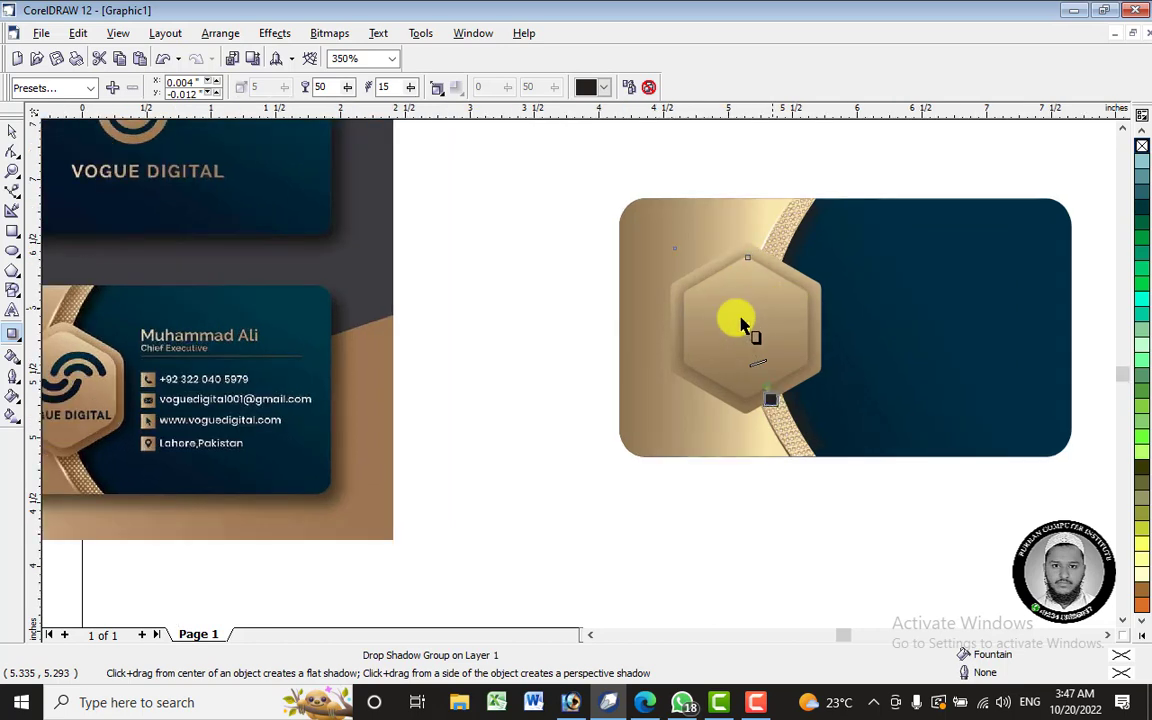
pyautogui.click(590, 90)
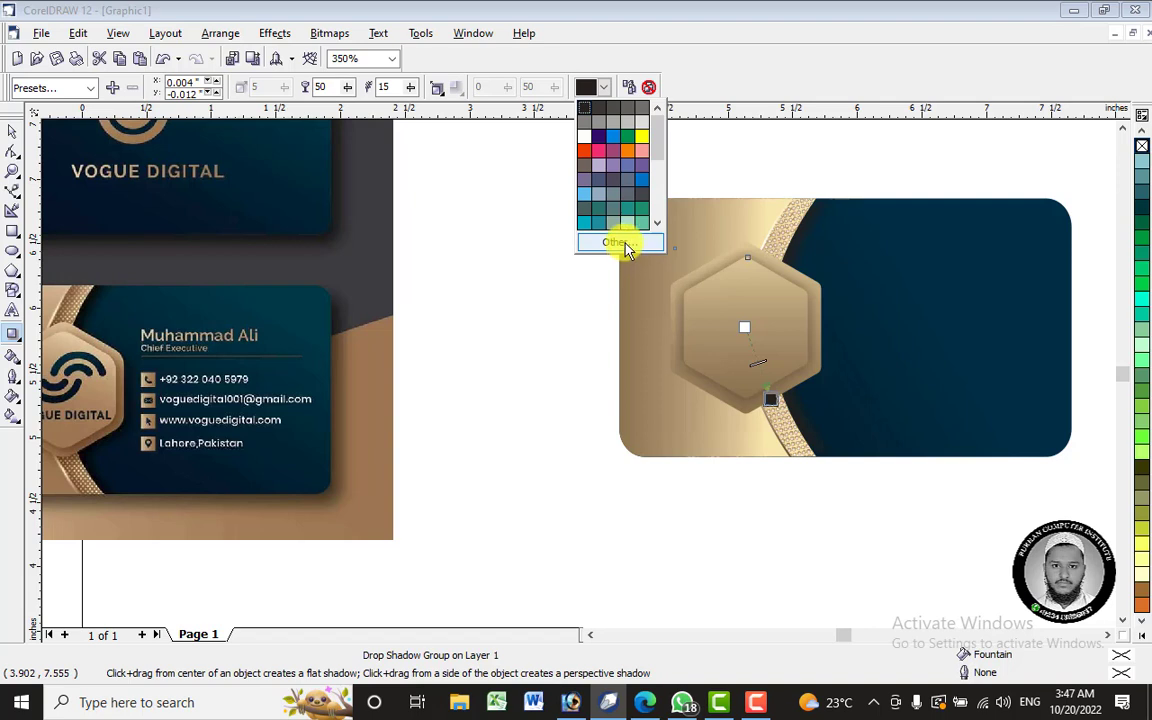
pyautogui.scroll(-3, 657, 150)
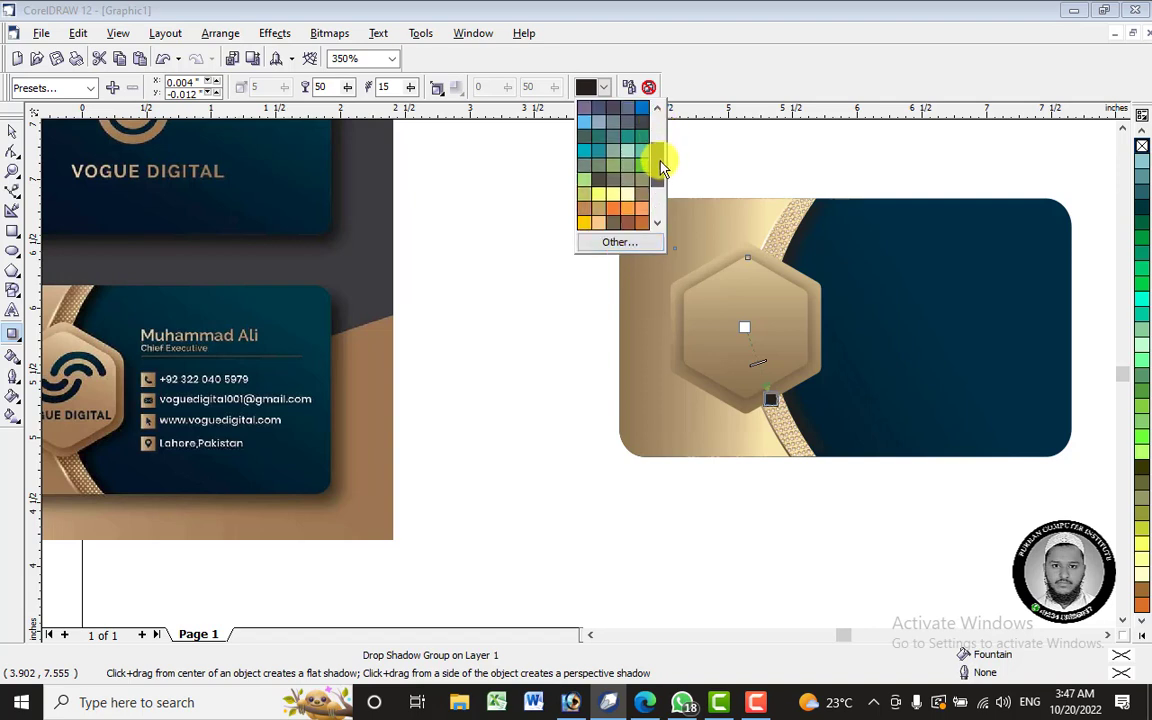
pyautogui.click(626, 193)
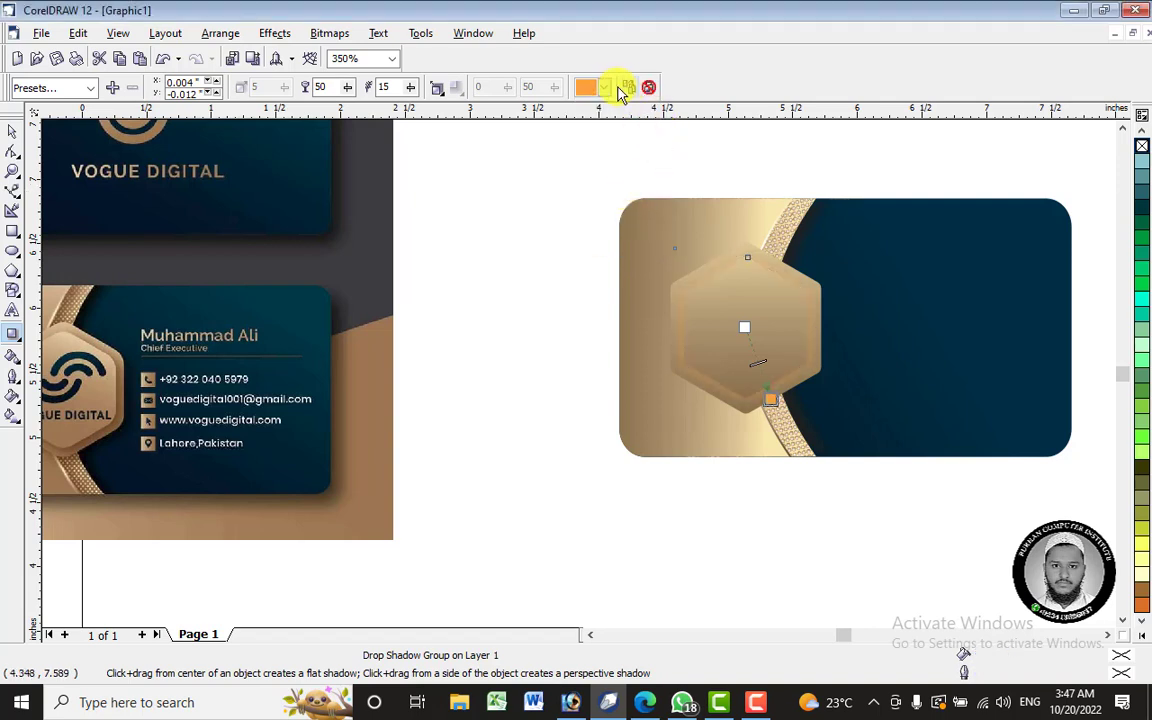
pyautogui.click(604, 88)
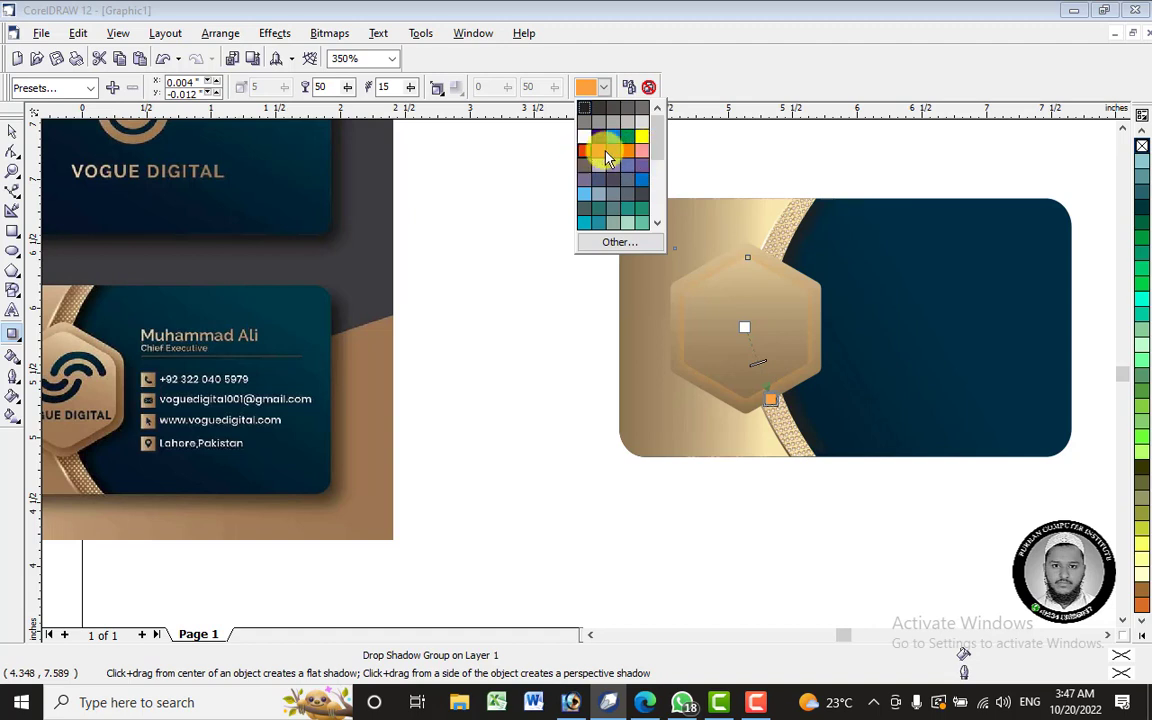
pyautogui.scroll(-3, 657, 158)
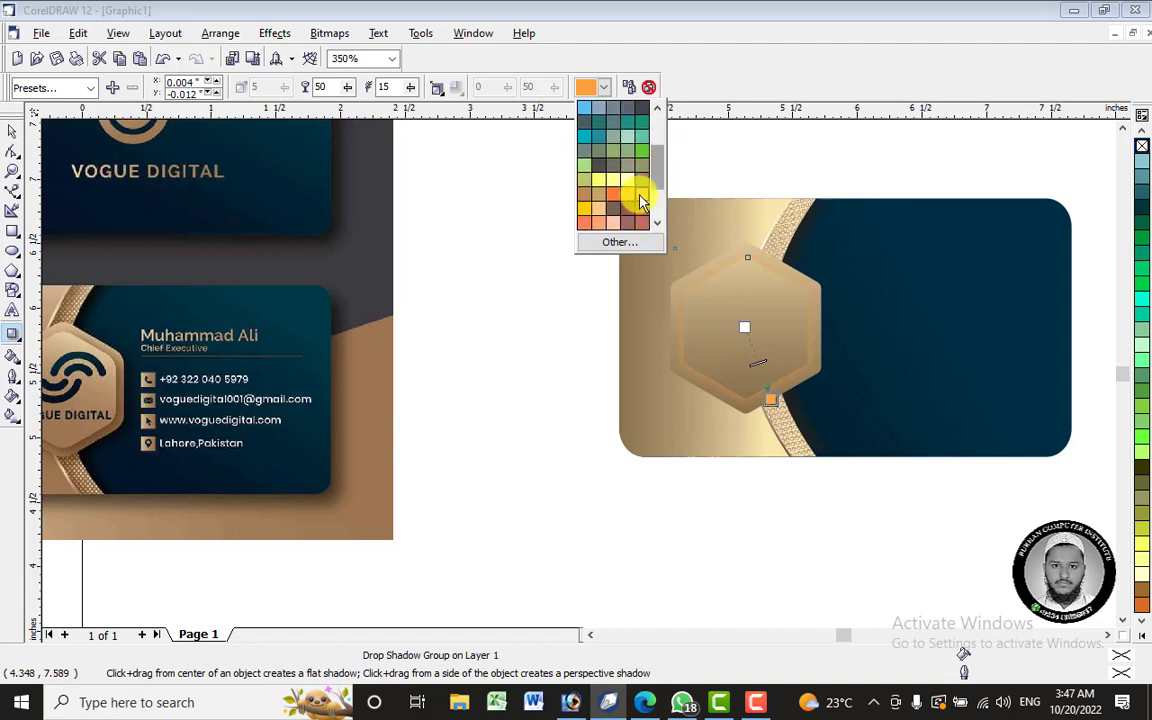
pyautogui.click(641, 207)
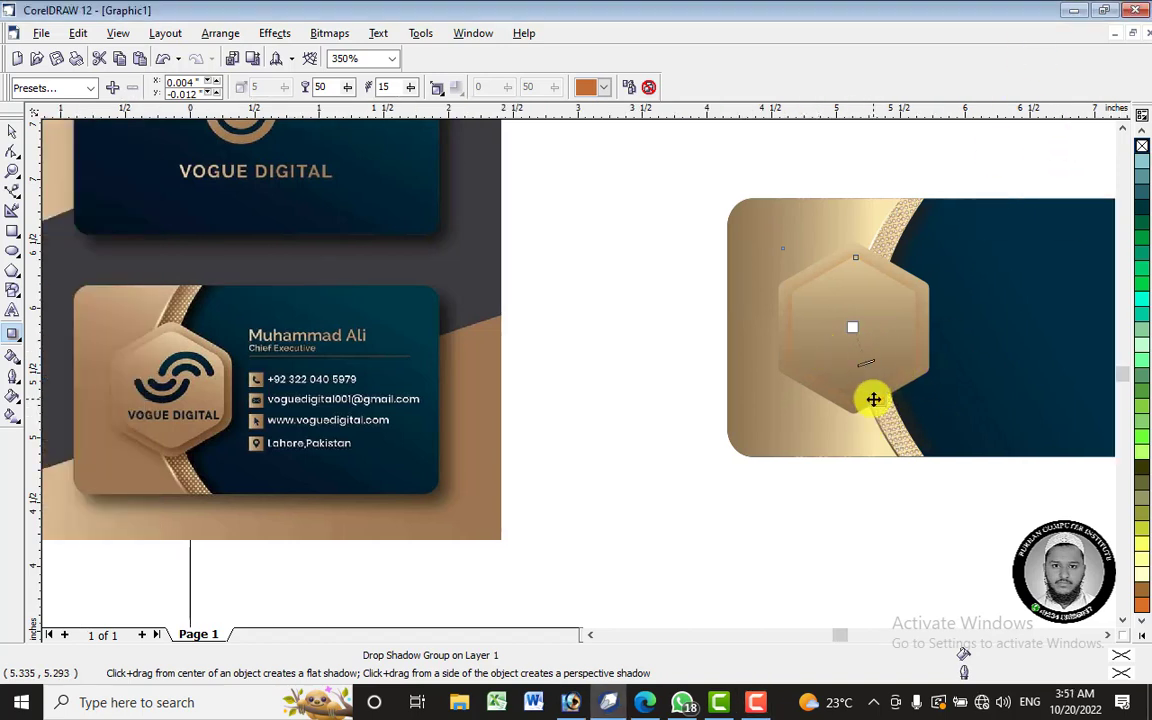
pyautogui.click(603, 87)
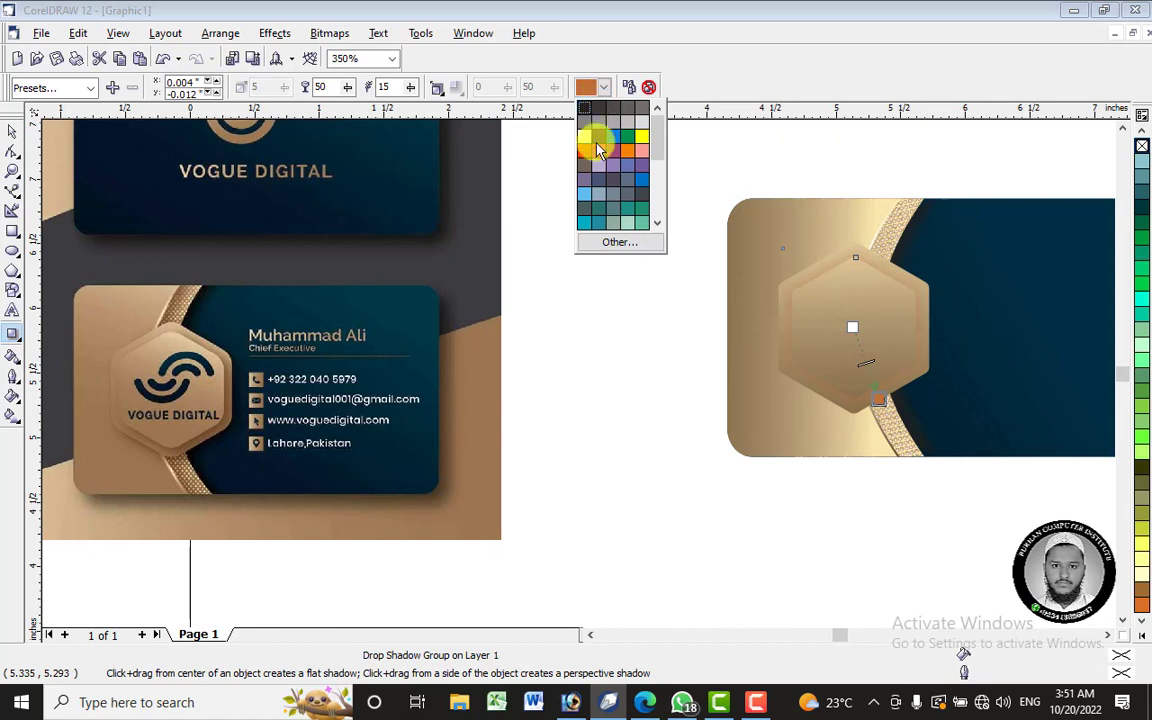
pyautogui.moveTo(660, 156); pyautogui.dragTo(659, 196)
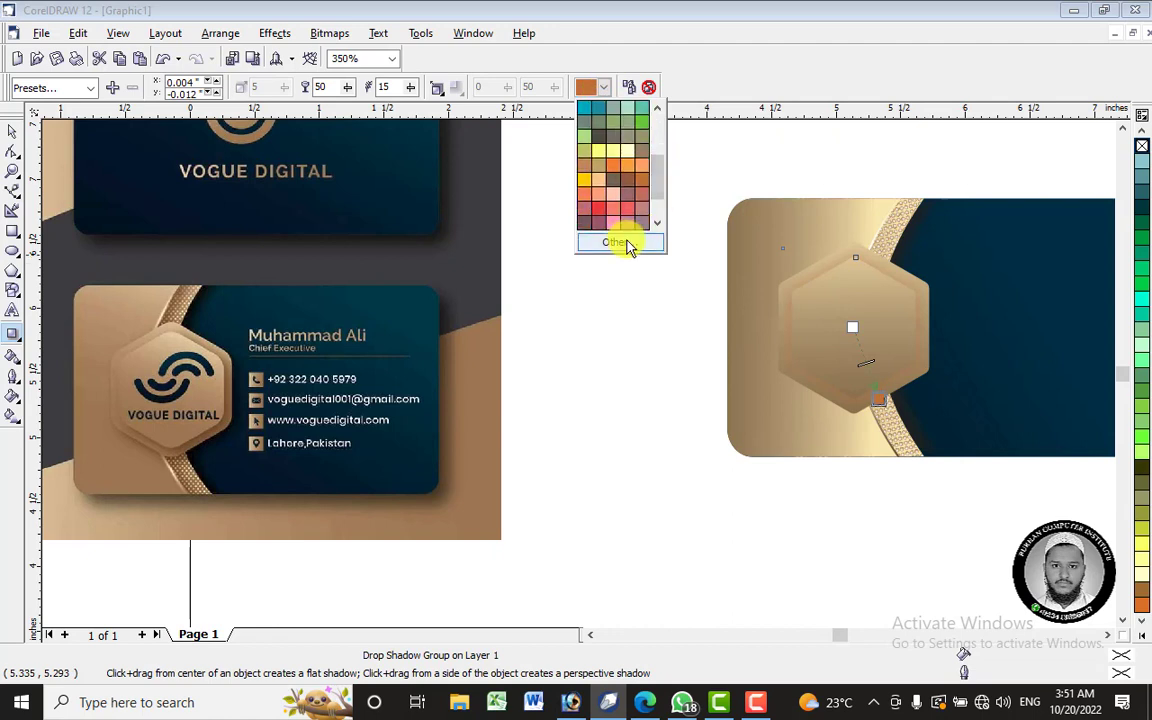
pyautogui.click(632, 187)
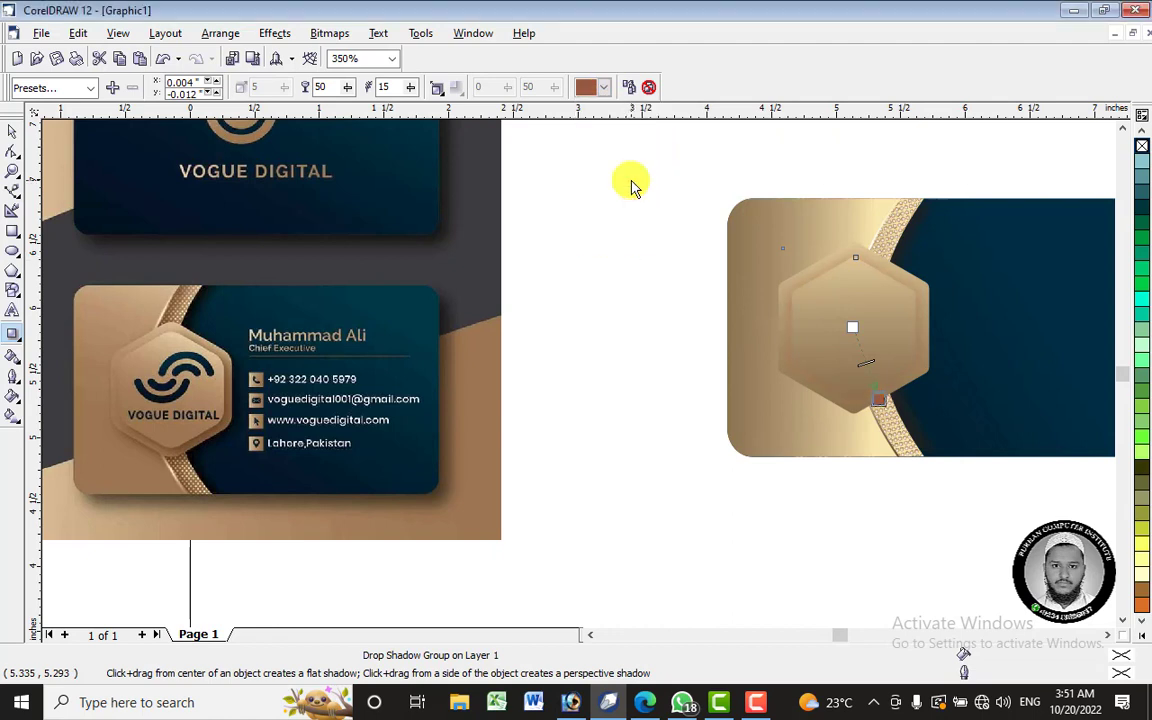
pyautogui.click(605, 88)
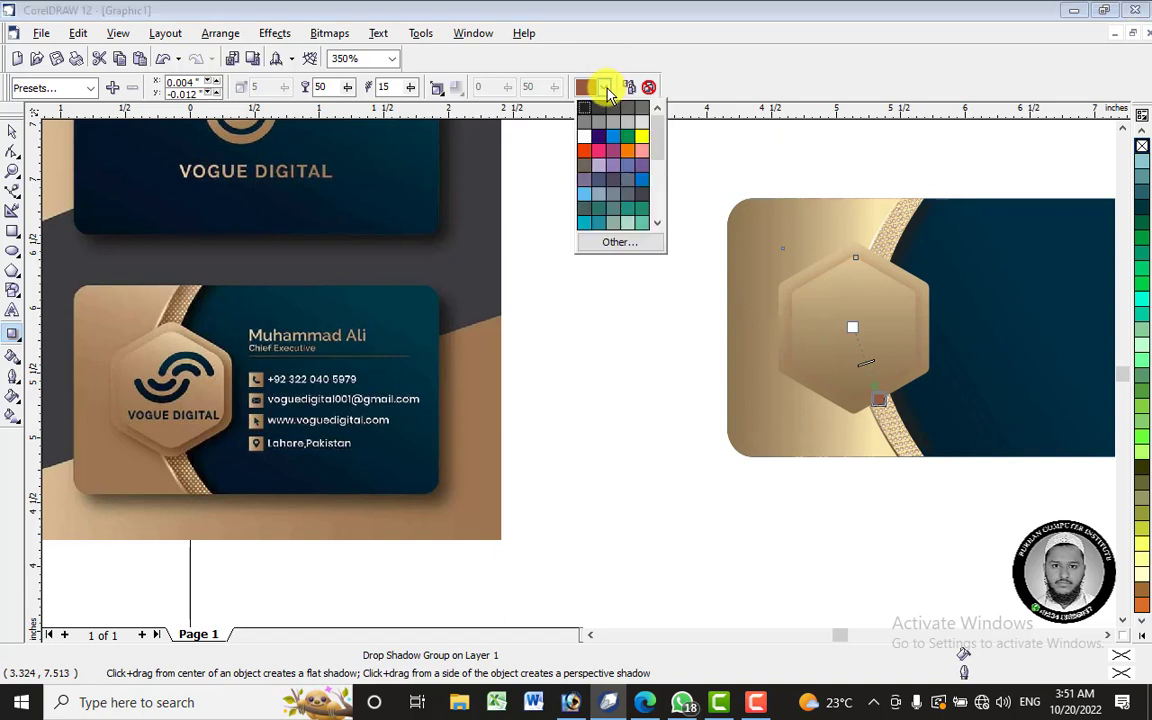
pyautogui.moveTo(658, 160); pyautogui.dragTo(658, 185)
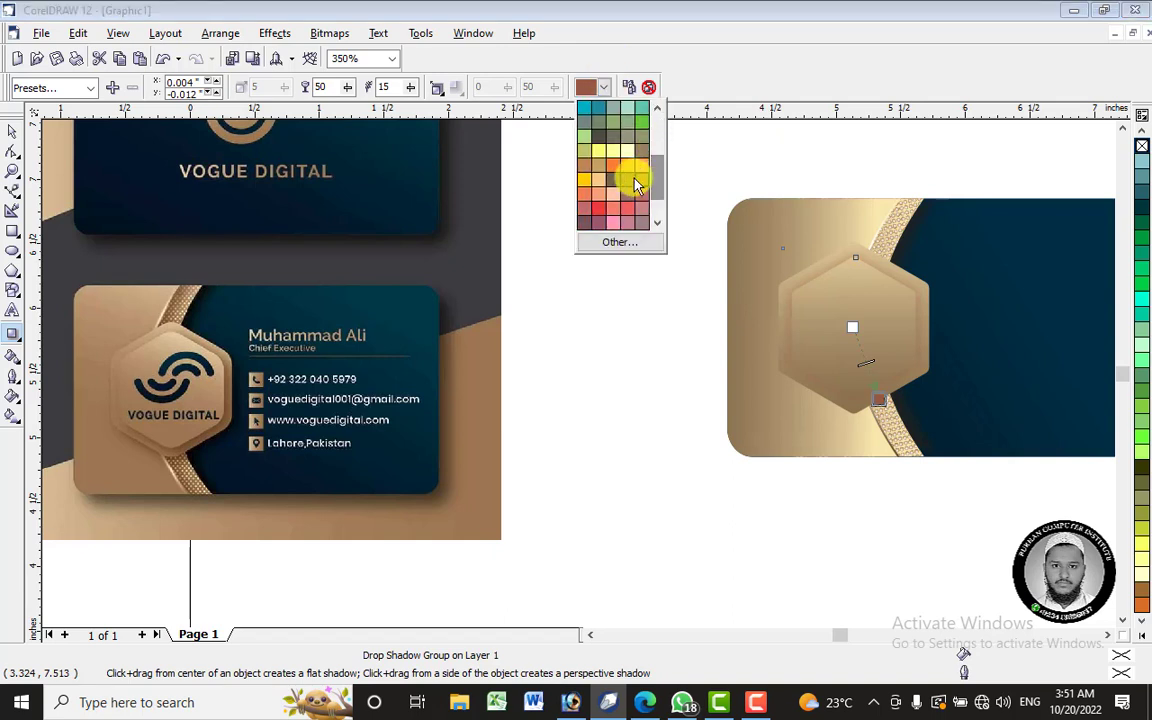
pyautogui.click(693, 232)
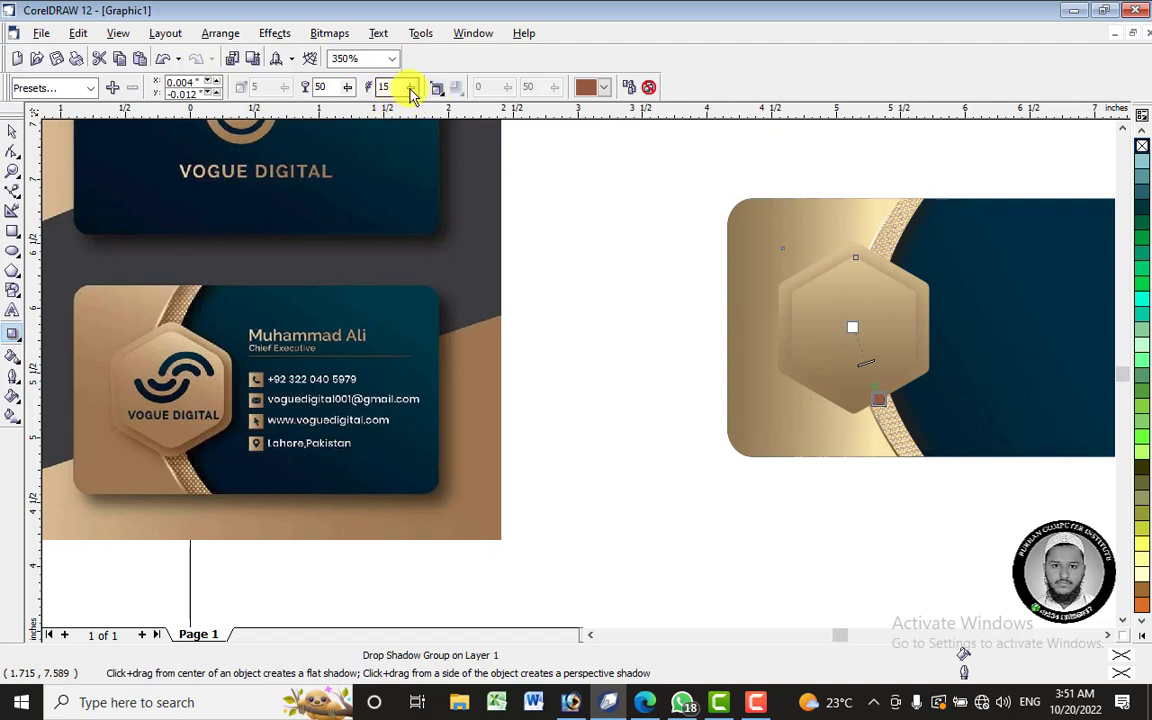
# - Set the shadow opacity to 66 and feathering to 11
pyautogui.click(348, 90)
pyautogui.moveTo(363, 93); pyautogui.dragTo(413, 93)
pyautogui.click(413, 89)
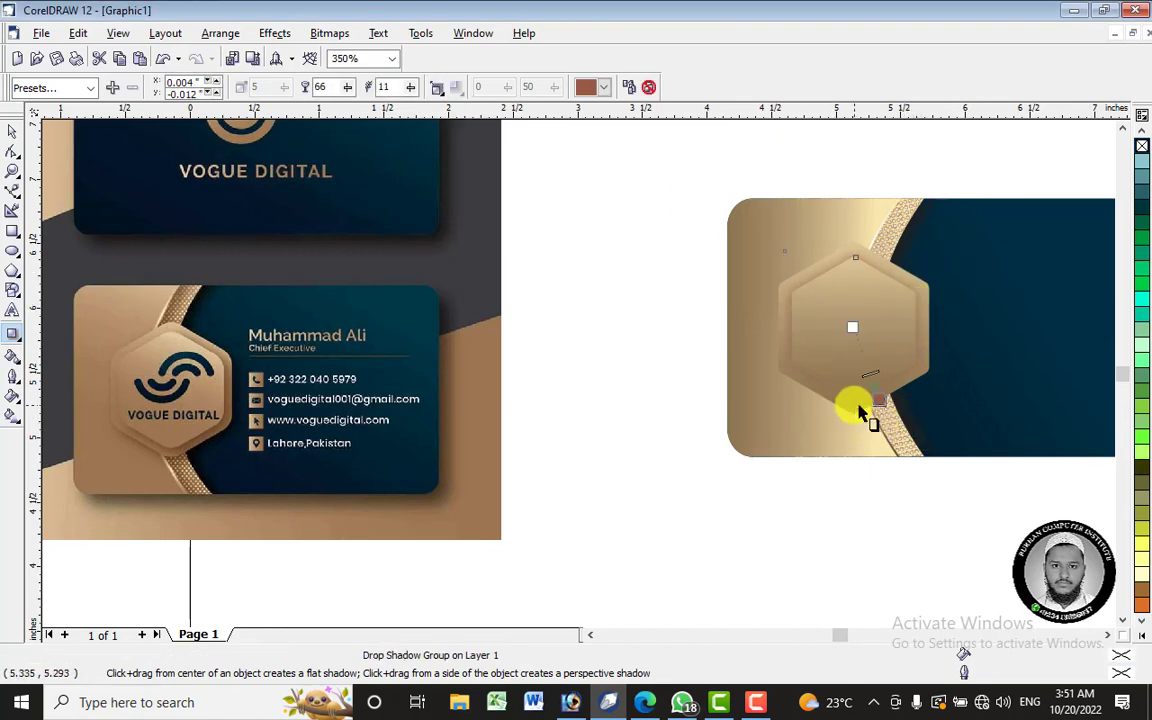
pyautogui.press('space')
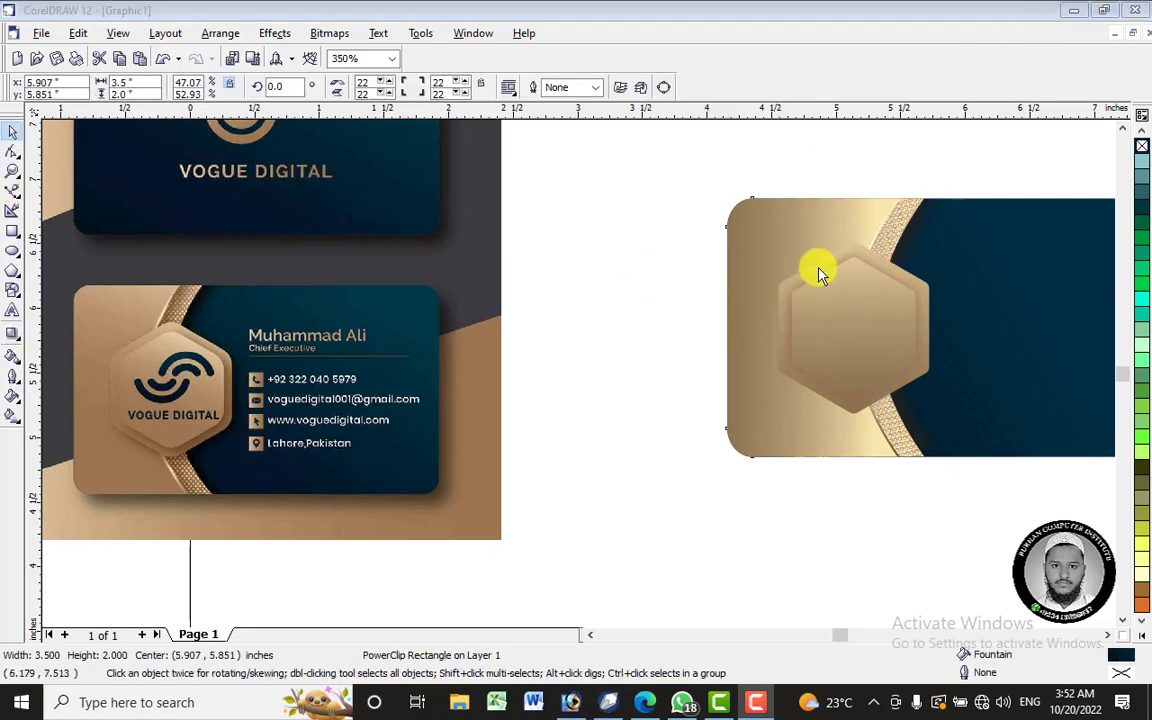
# - Select the outer hexagon and drag a drop shadow down across it
pyautogui.click(820, 276)
pyautogui.keyDown('ctrl'); pyautogui.click(864, 354); pyautogui.keyUp('ctrl')
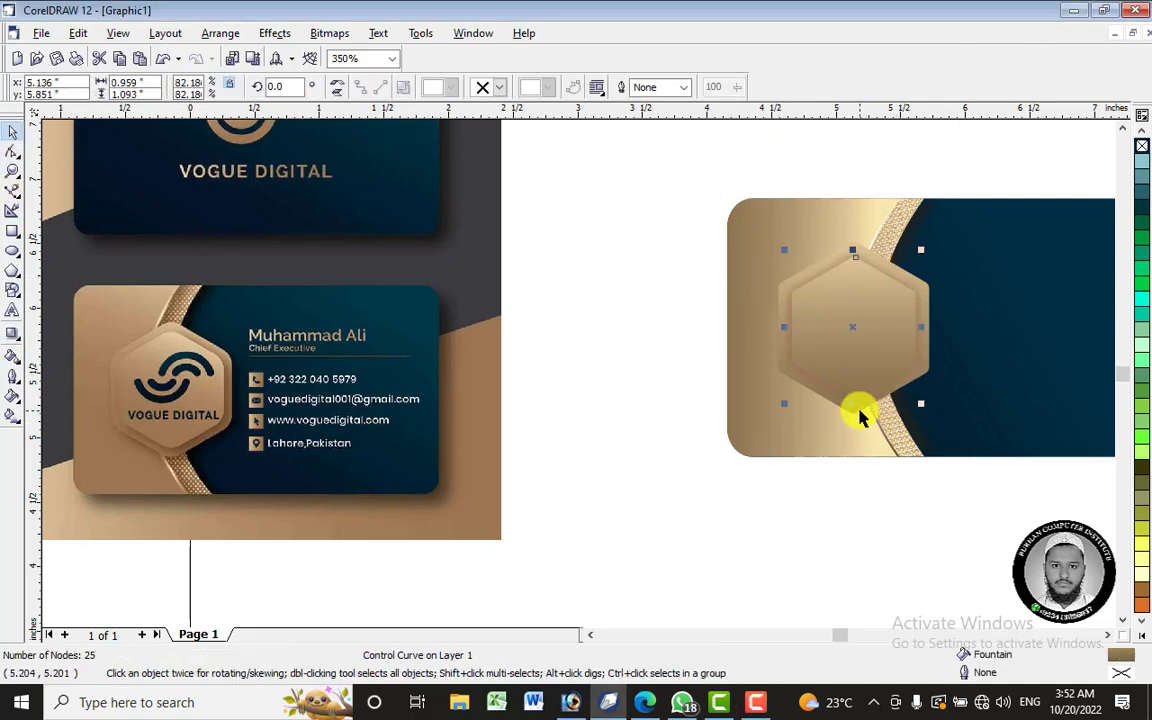
pyautogui.keyDown('ctrl'); pyautogui.click(858, 414); pyautogui.keyUp('ctrl')
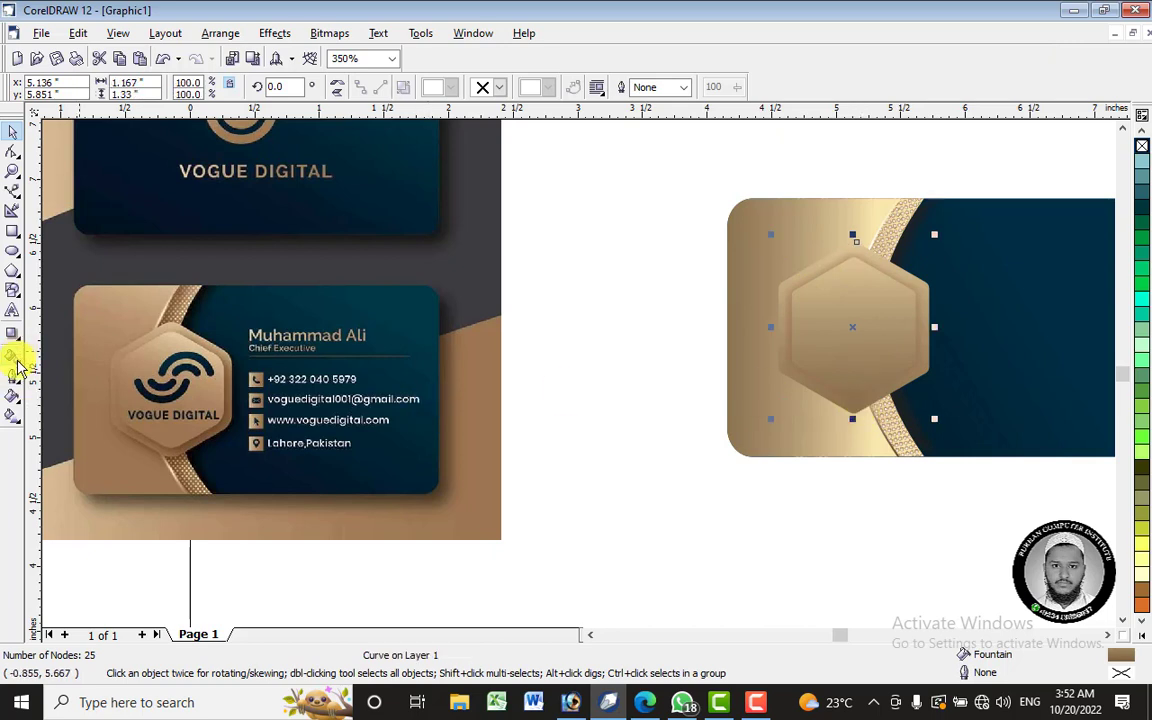
pyautogui.click(13, 334)
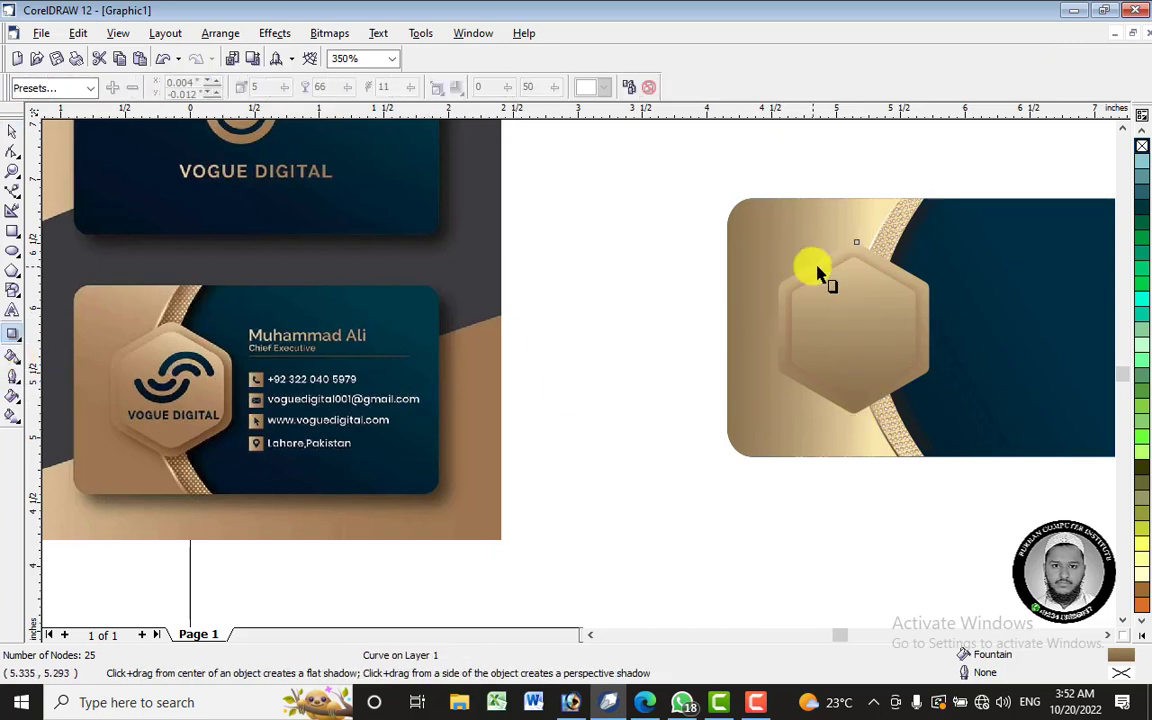
pyautogui.moveTo(852, 241); pyautogui.dragTo(861, 424)
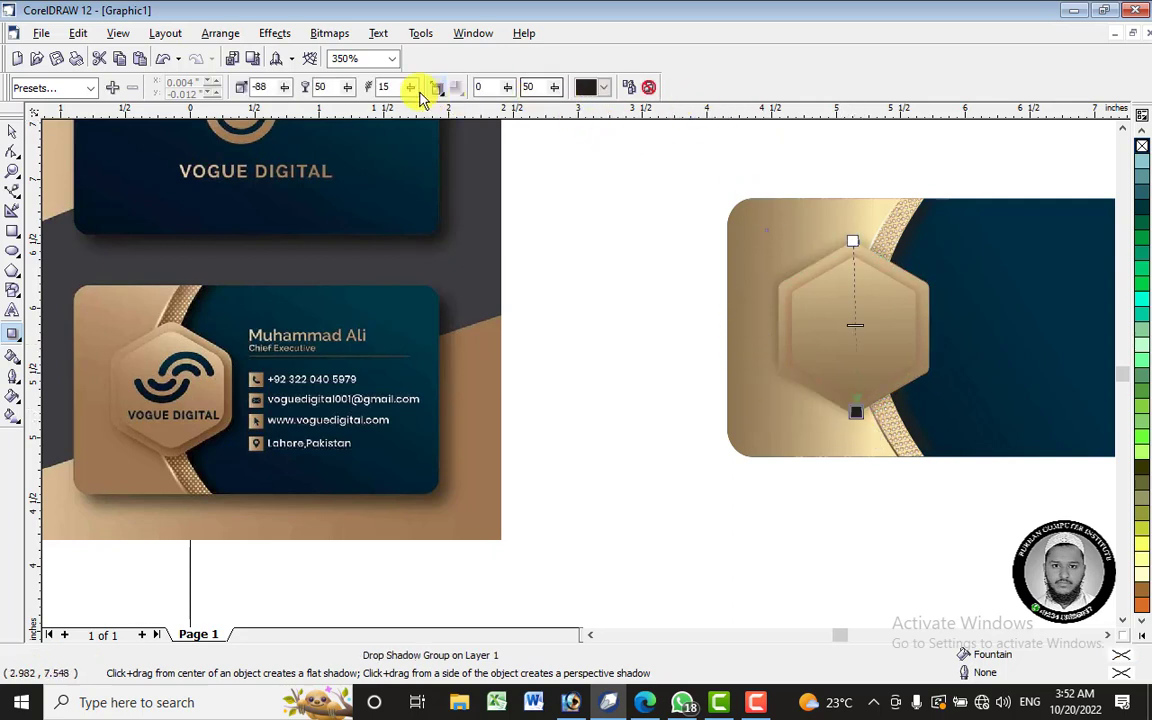
# - Set the shadow feathering direction to middle and raise feathering to about 20
pyautogui.click(437, 90)
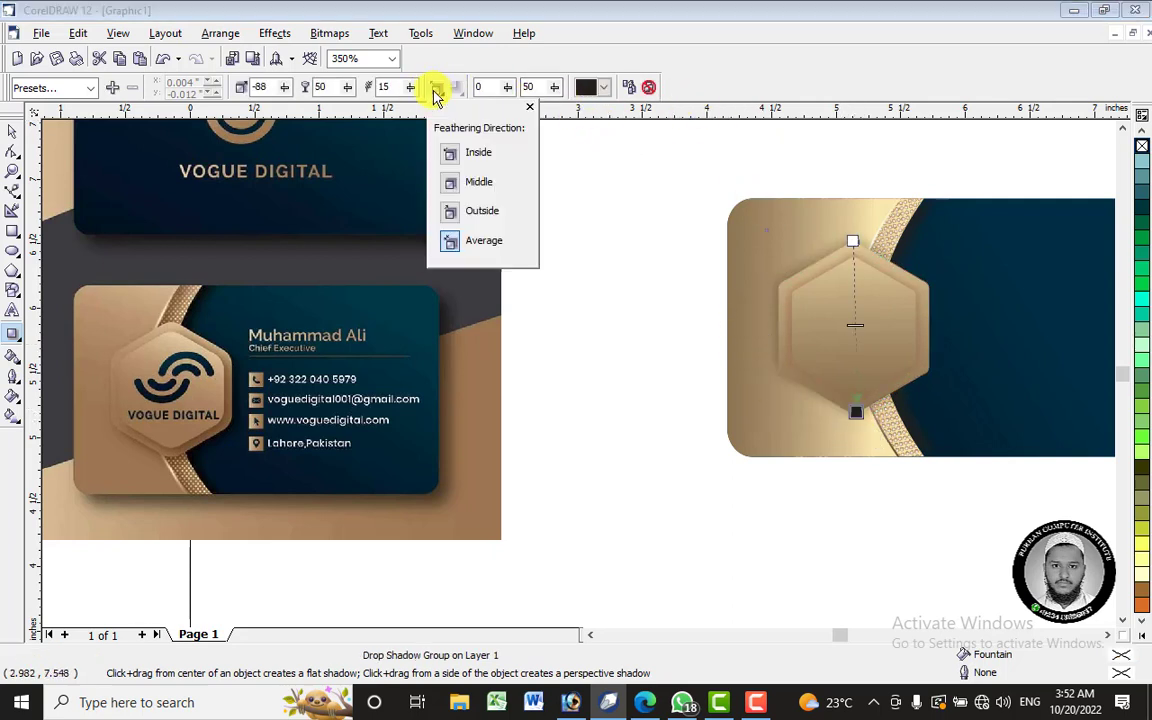
pyautogui.click(456, 158)
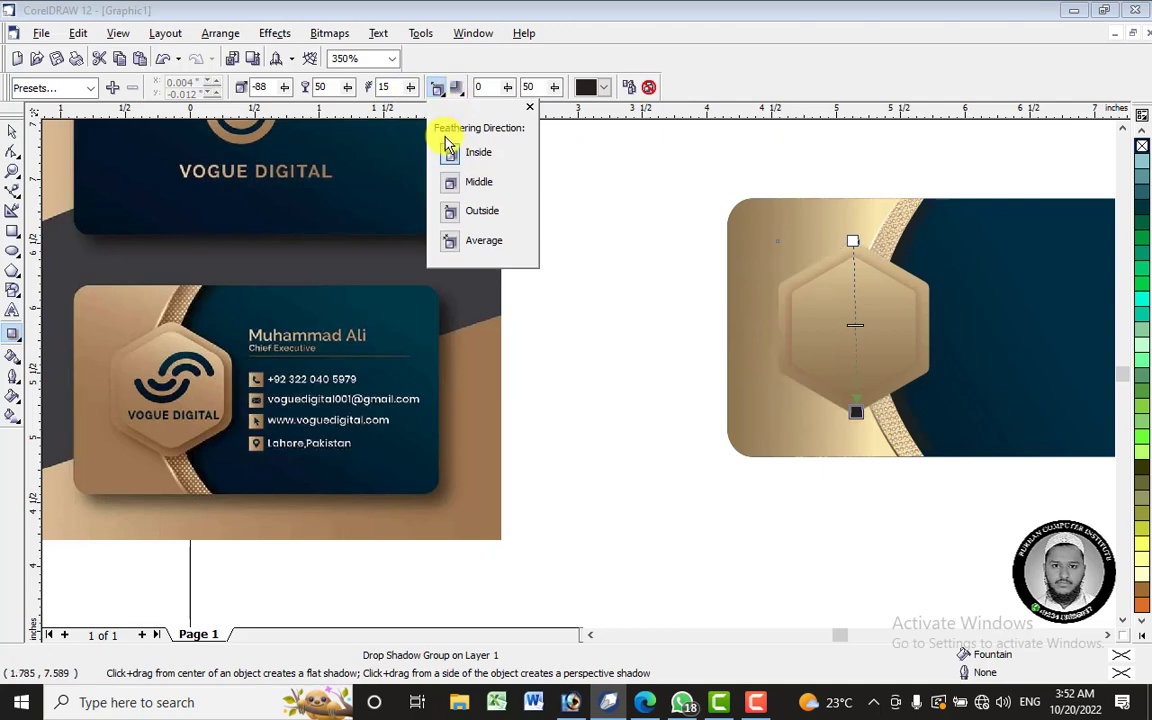
pyautogui.click(453, 188)
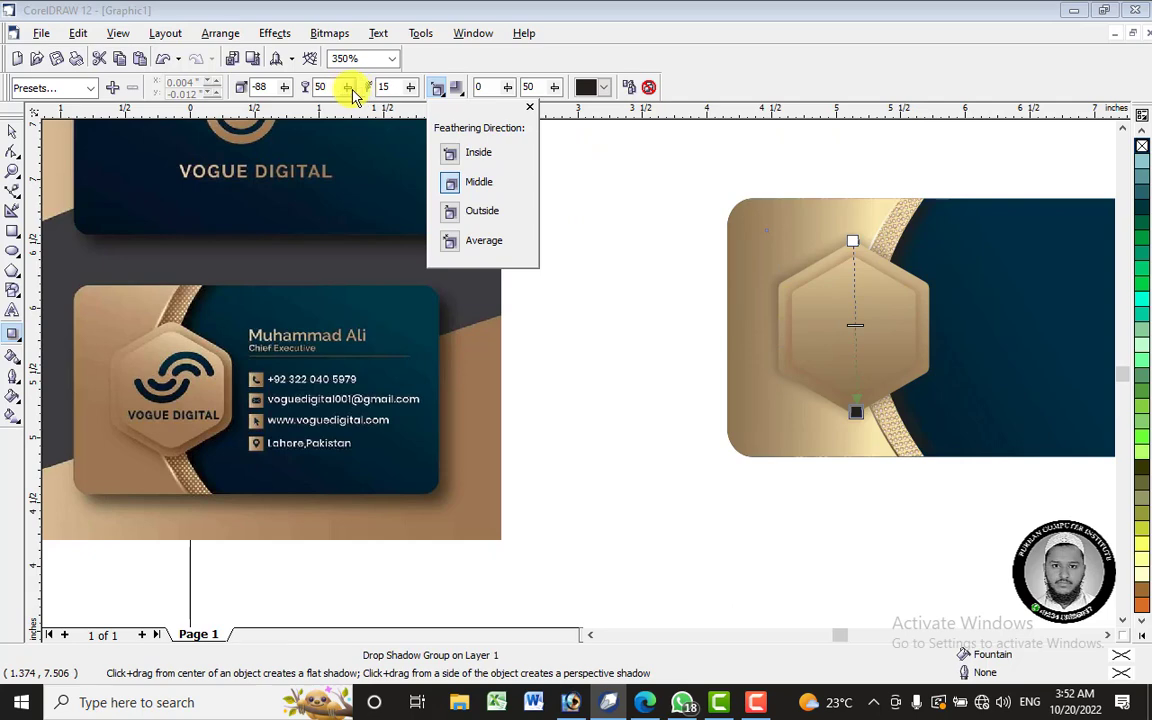
pyautogui.click(411, 90)
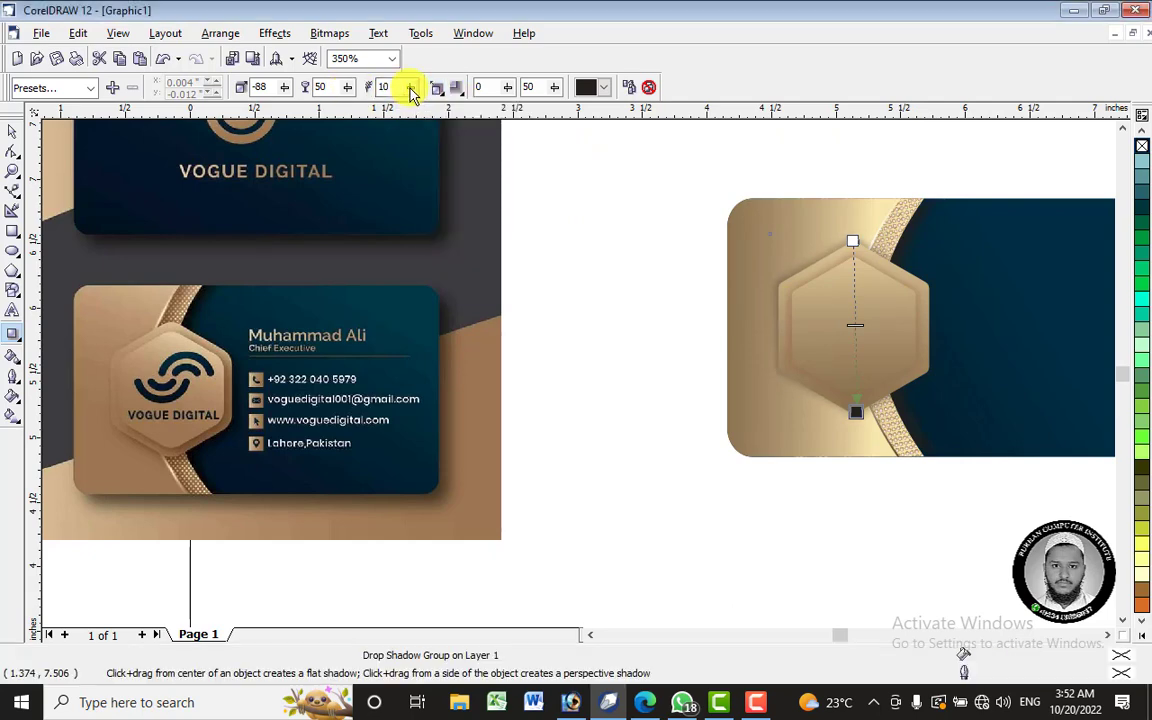
pyautogui.moveTo(411, 90); pyautogui.dragTo(372, 90)
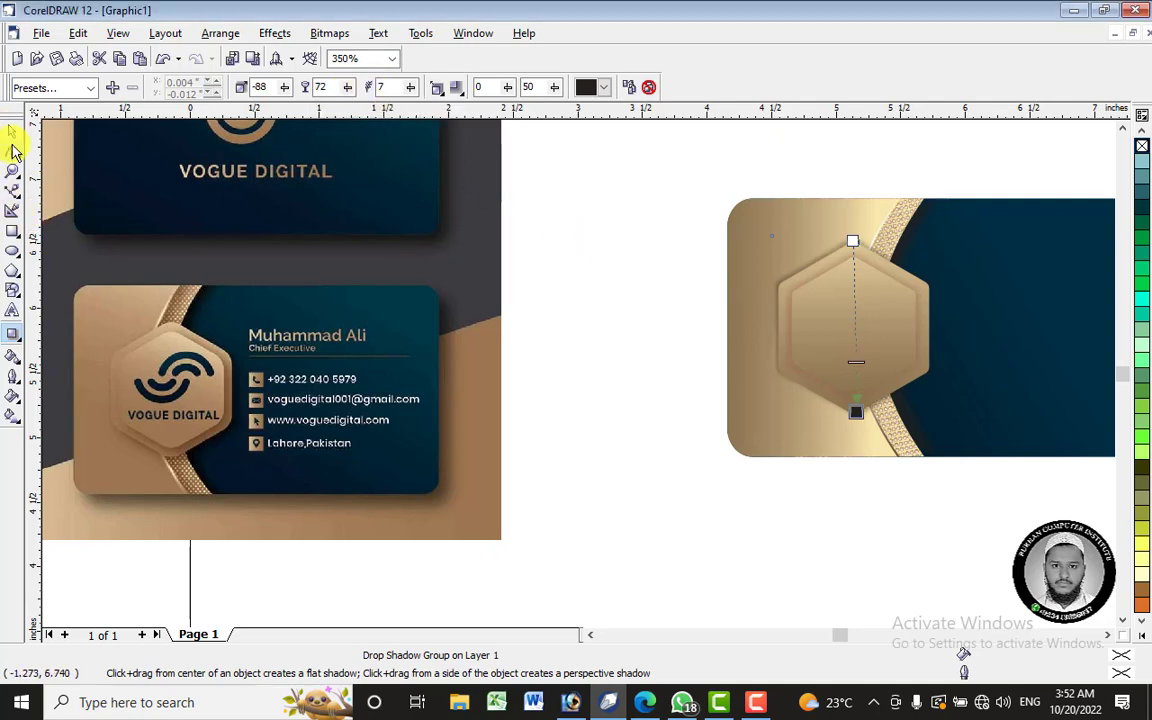
# - Reselect the hexagon and recast its drop shadow downward from the centre
pyautogui.click(12, 132)
pyautogui.click(697, 270)
pyautogui.moveTo(656, 193); pyautogui.dragTo(957, 418)
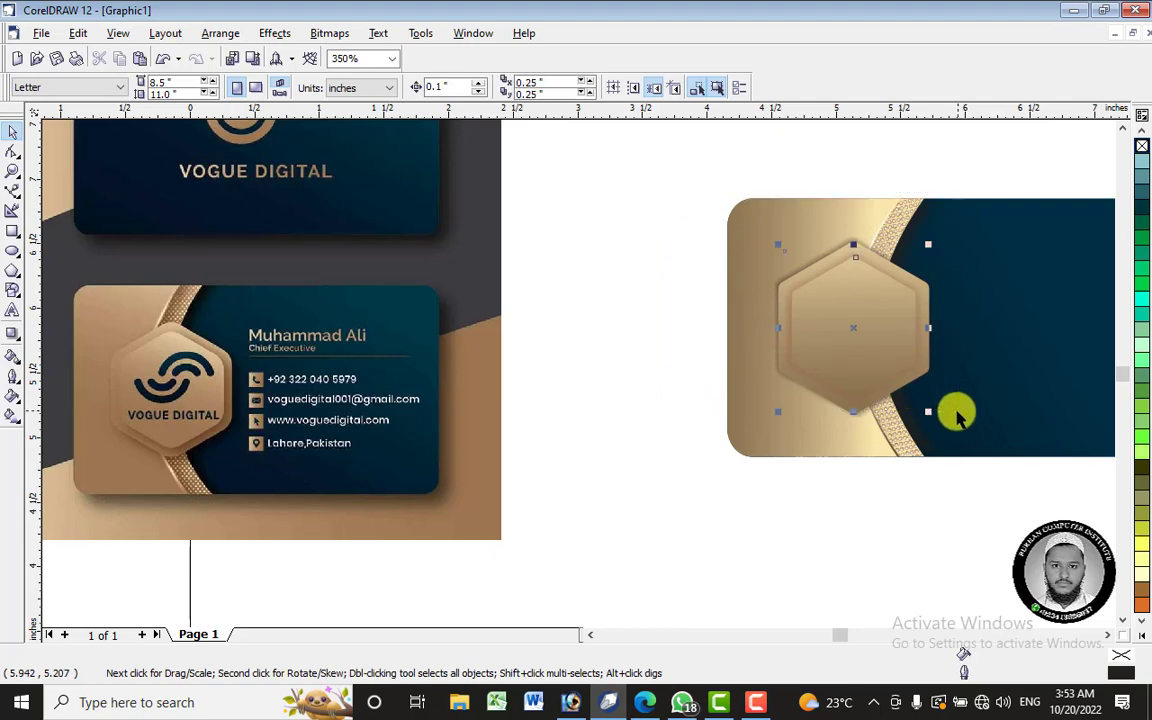
pyautogui.press('Escape')
pyautogui.click(851, 358)
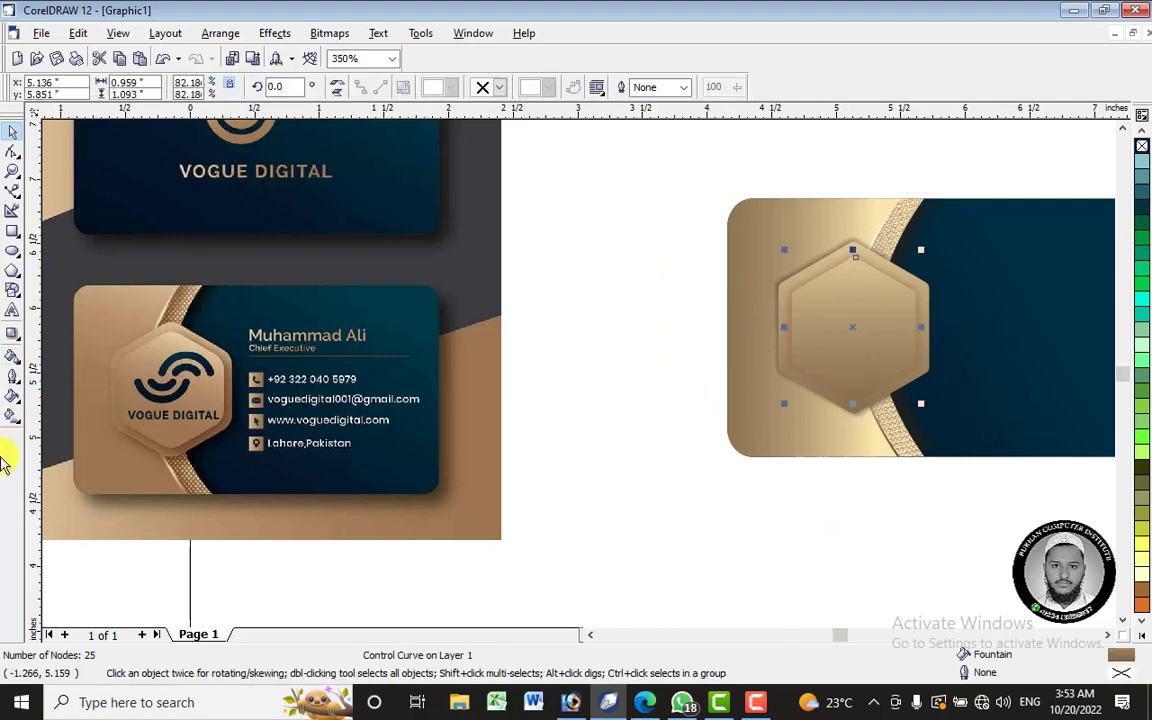
pyautogui.click(12, 414)
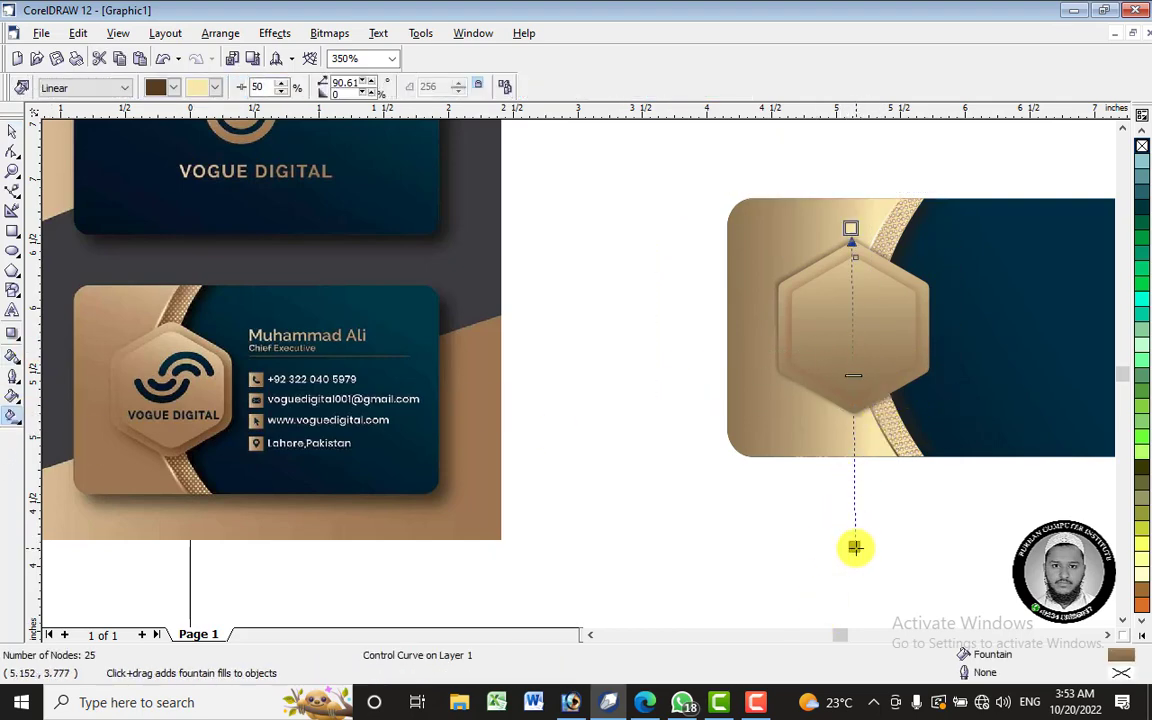
pyautogui.click(14, 338)
pyautogui.moveTo(855, 329); pyautogui.dragTo(879, 399)
# - Change the hexagon's shadow colour from black to a dark brown
pyautogui.click(598, 90)
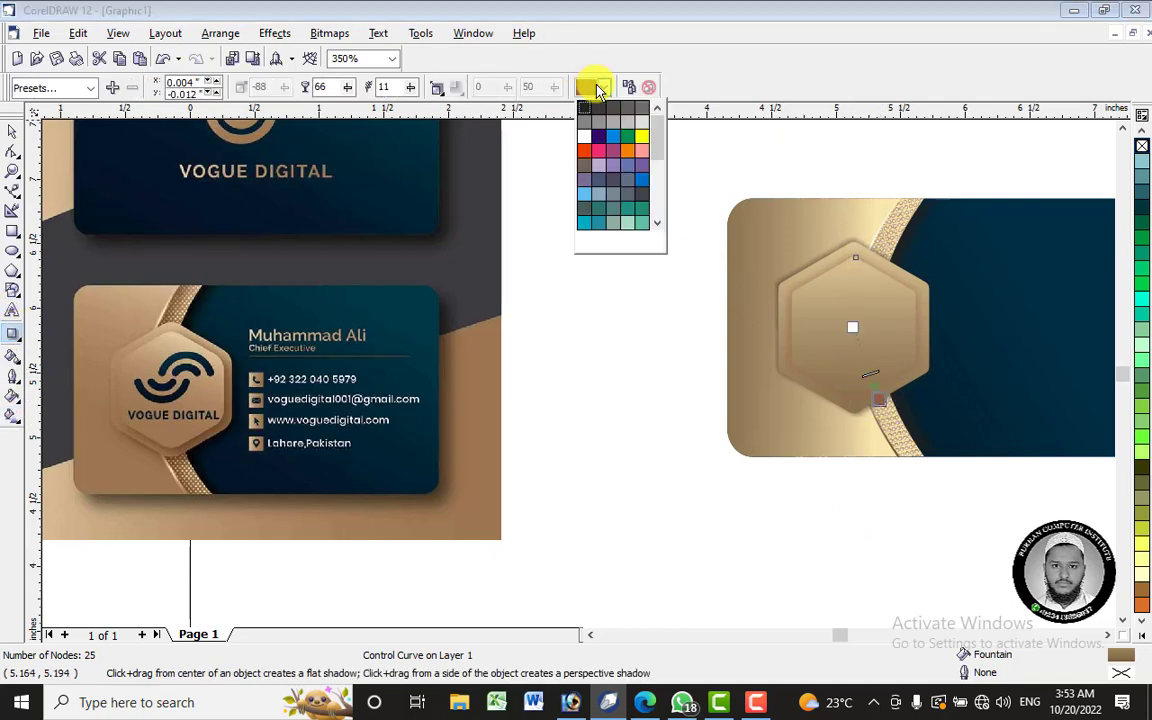
pyautogui.click(585, 108)
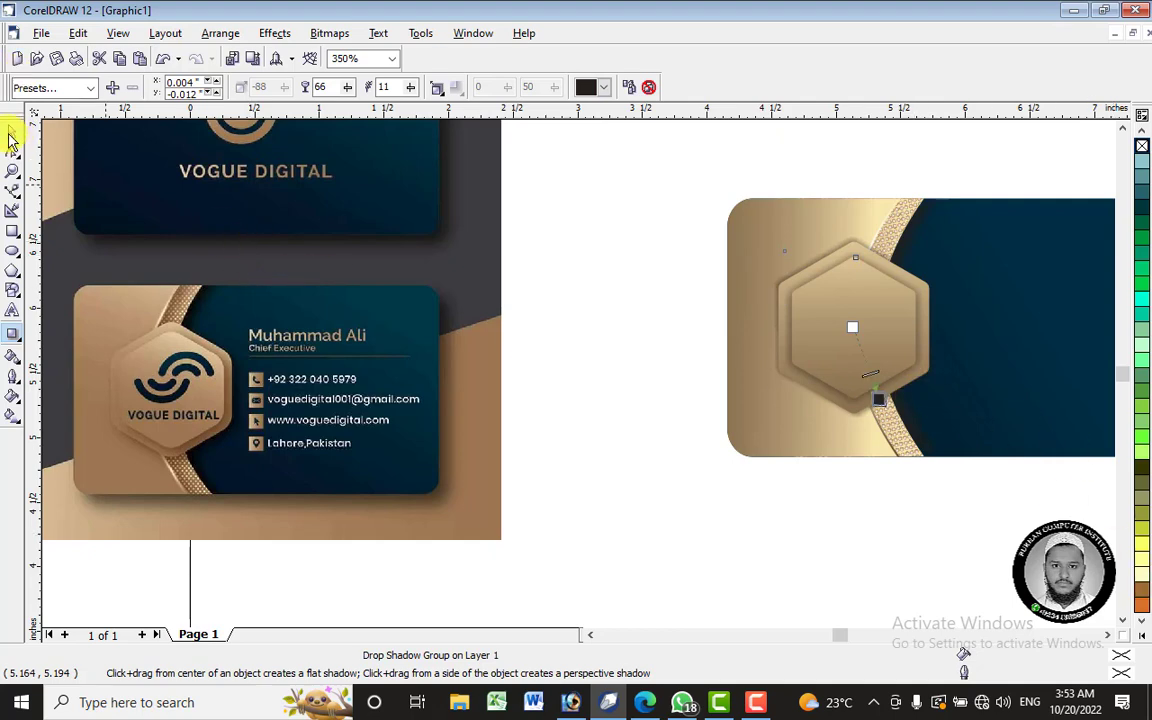
pyautogui.click(10, 133)
pyautogui.click(893, 309)
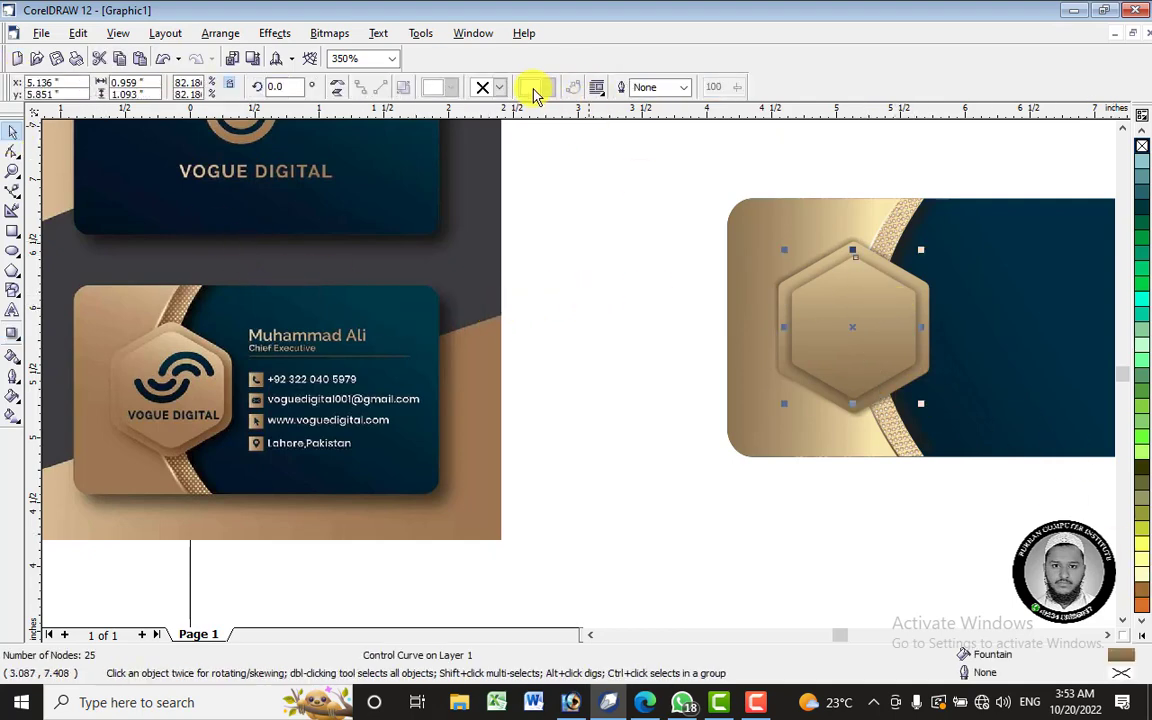
pyautogui.click(12, 338)
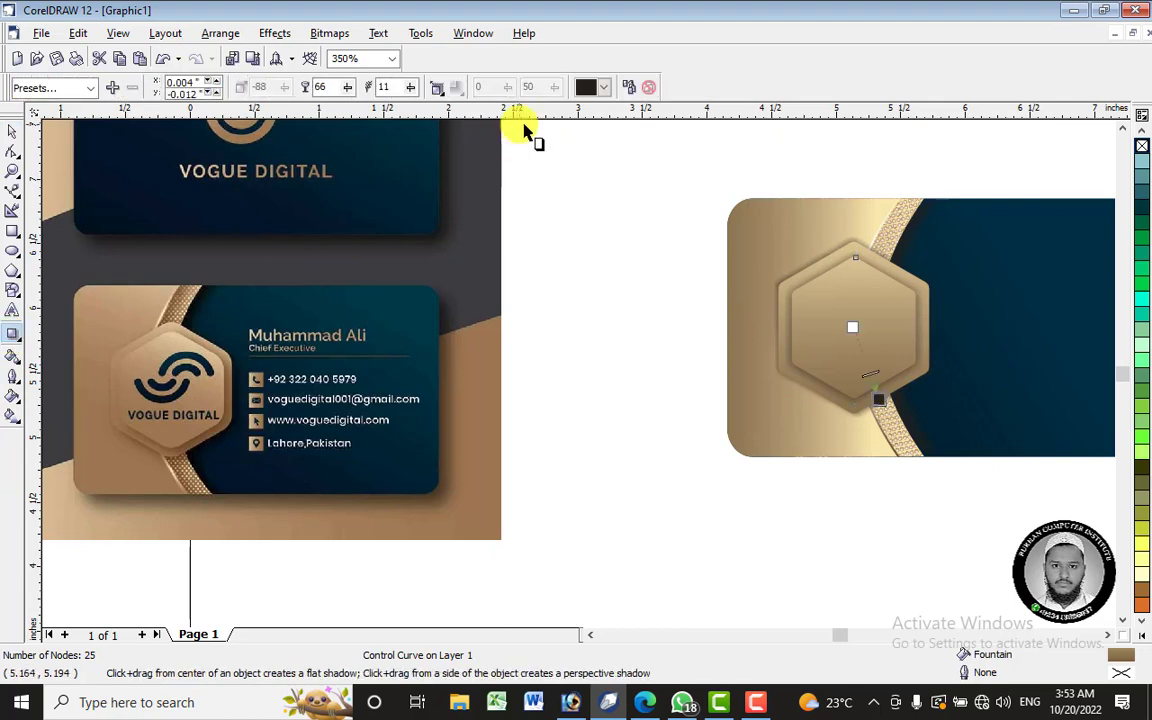
pyautogui.click(603, 87)
pyautogui.click(615, 243)
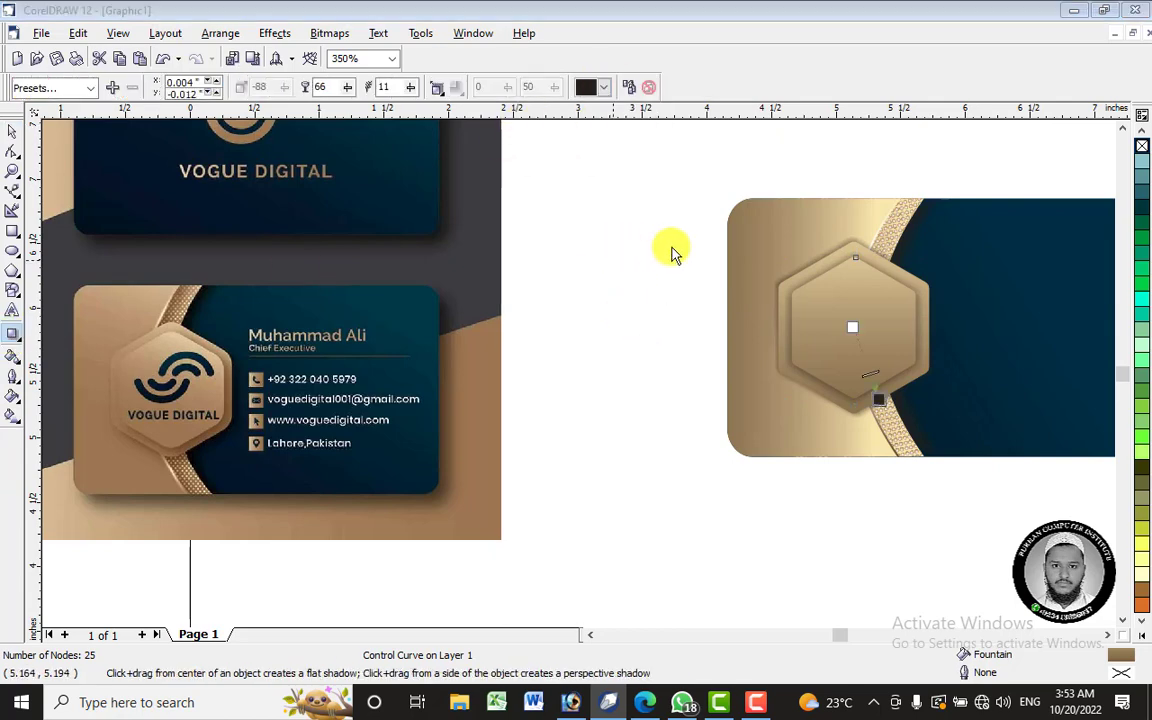
pyautogui.moveTo(948, 110); pyautogui.dragTo(440, 157)
pyautogui.moveTo(334, 411); pyautogui.dragTo(342, 383)
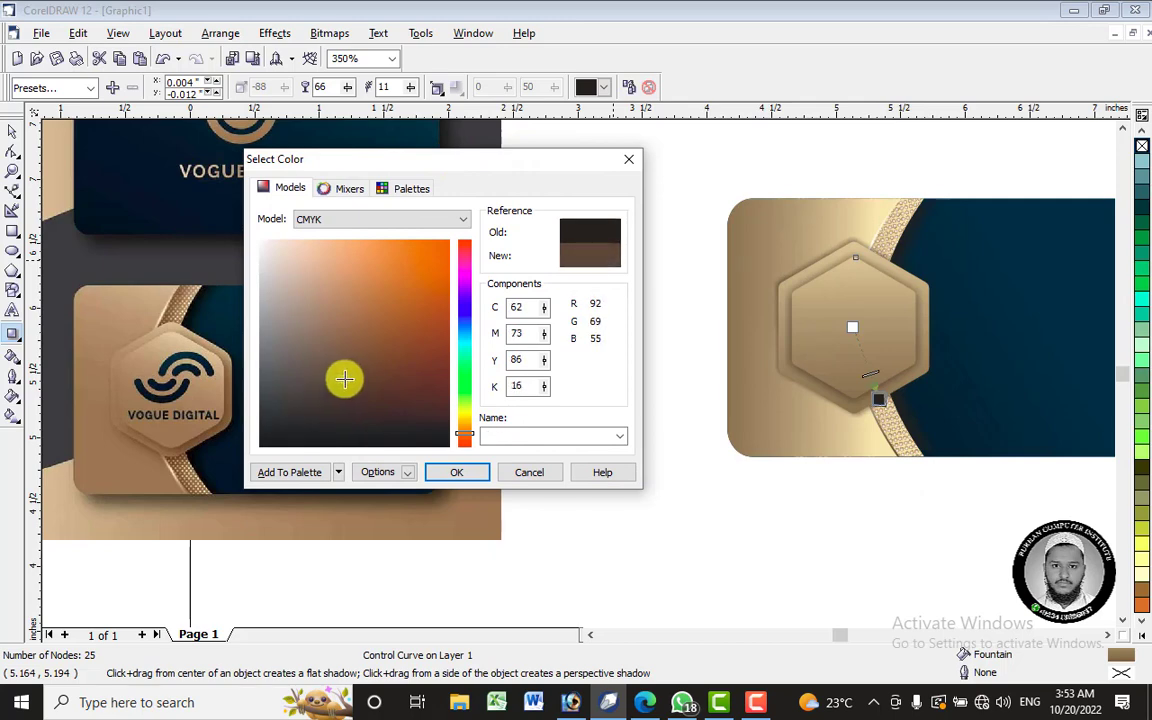
pyautogui.click(454, 471)
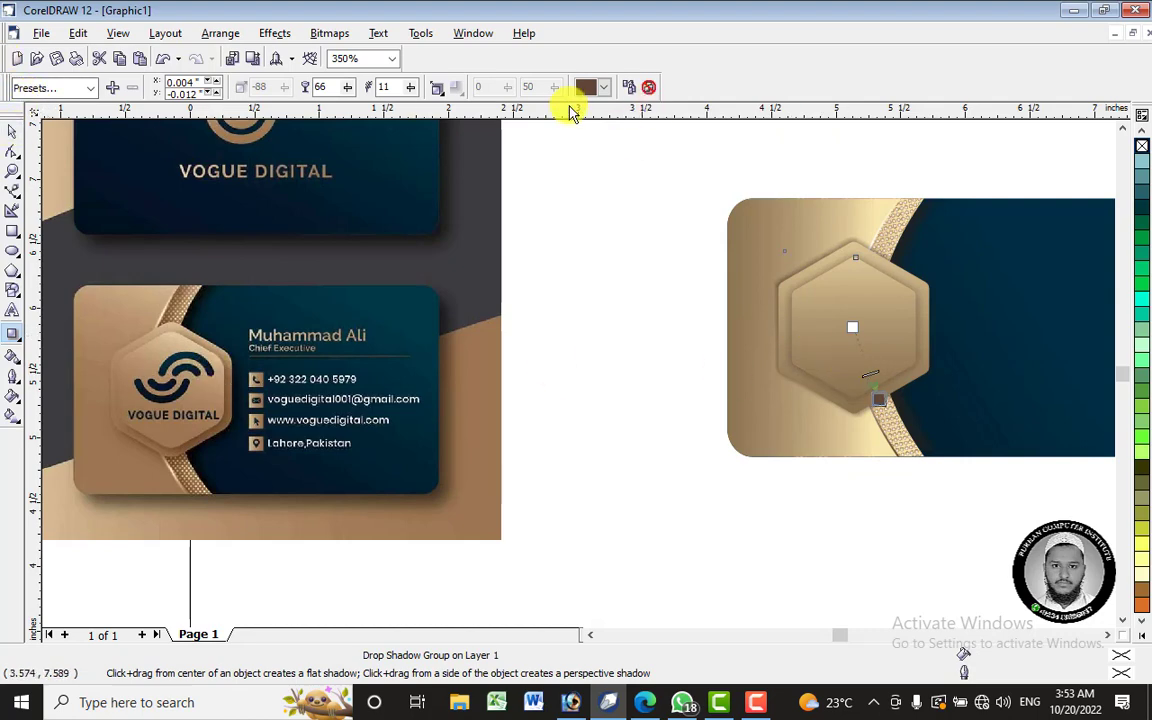
# - Darken the brown shadow colour further in the colour picker
pyautogui.click(590, 88)
pyautogui.click(609, 245)
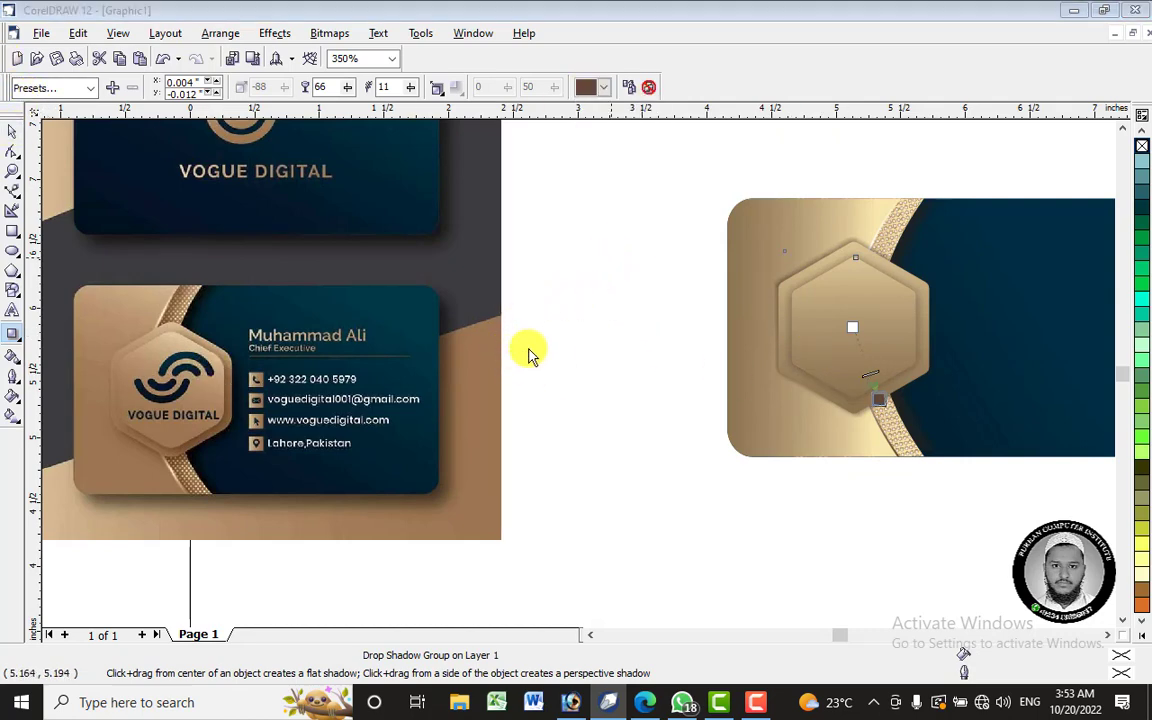
pyautogui.moveTo(328, 375); pyautogui.dragTo(323, 390)
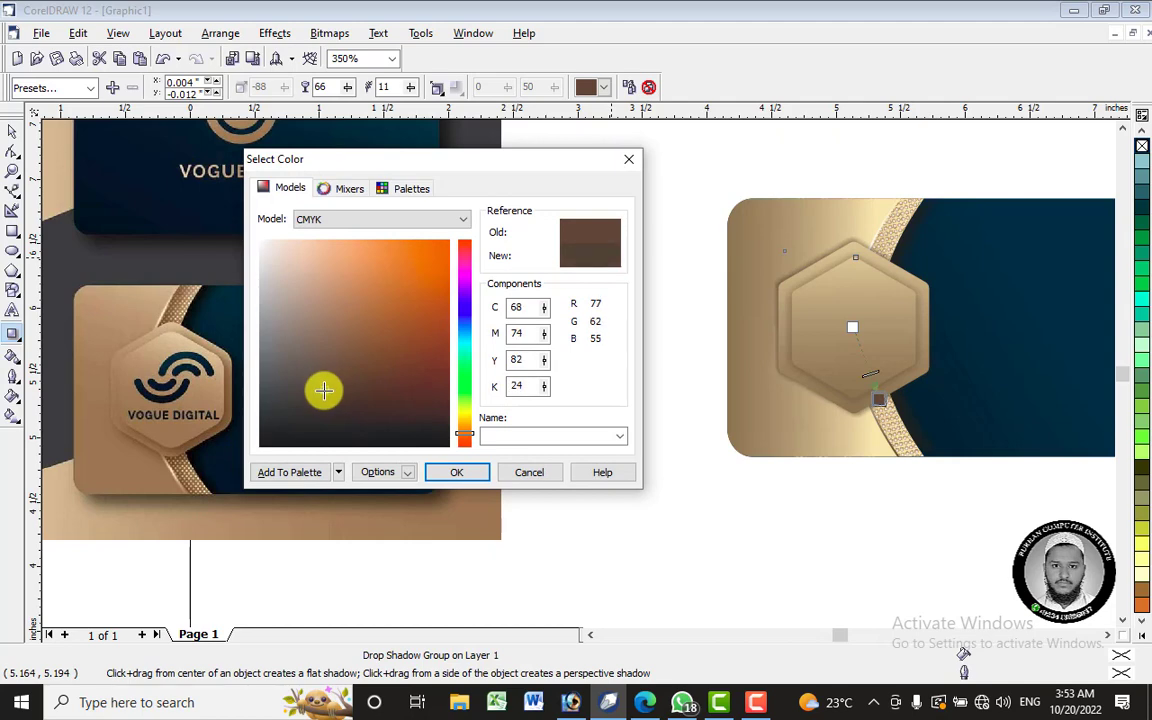
pyautogui.click(454, 468)
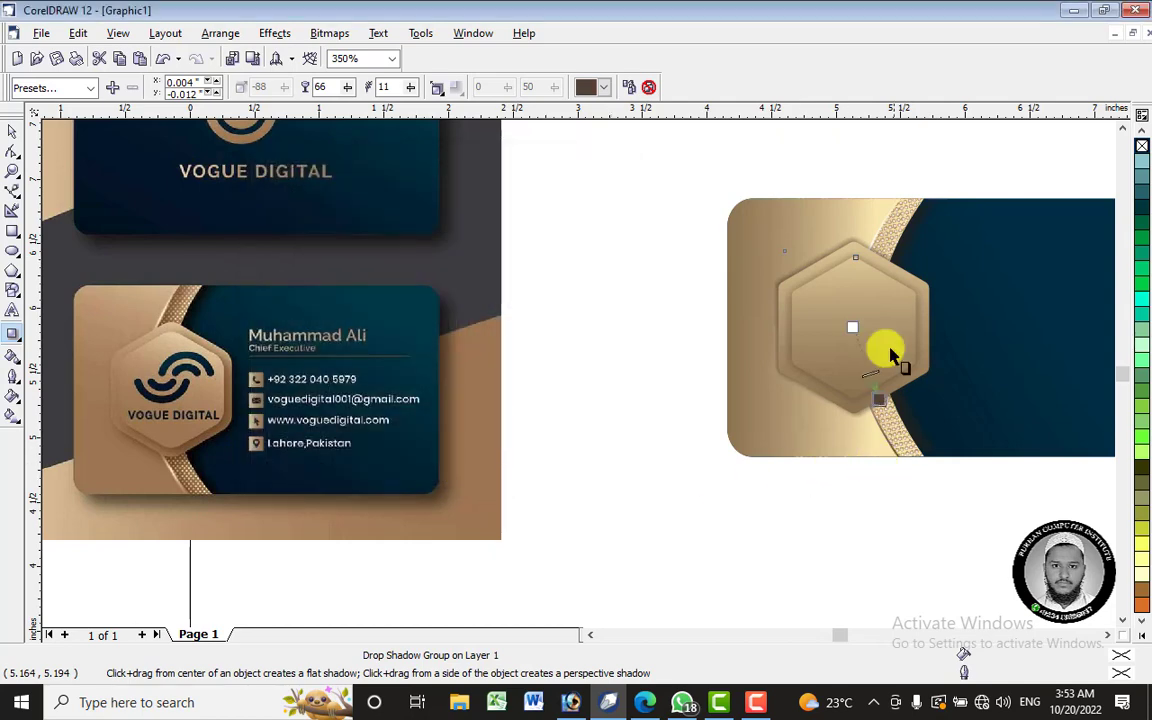
# - Raise shadow feathering to 26 and lower shadow opacity to 59
pyautogui.click(412, 86)
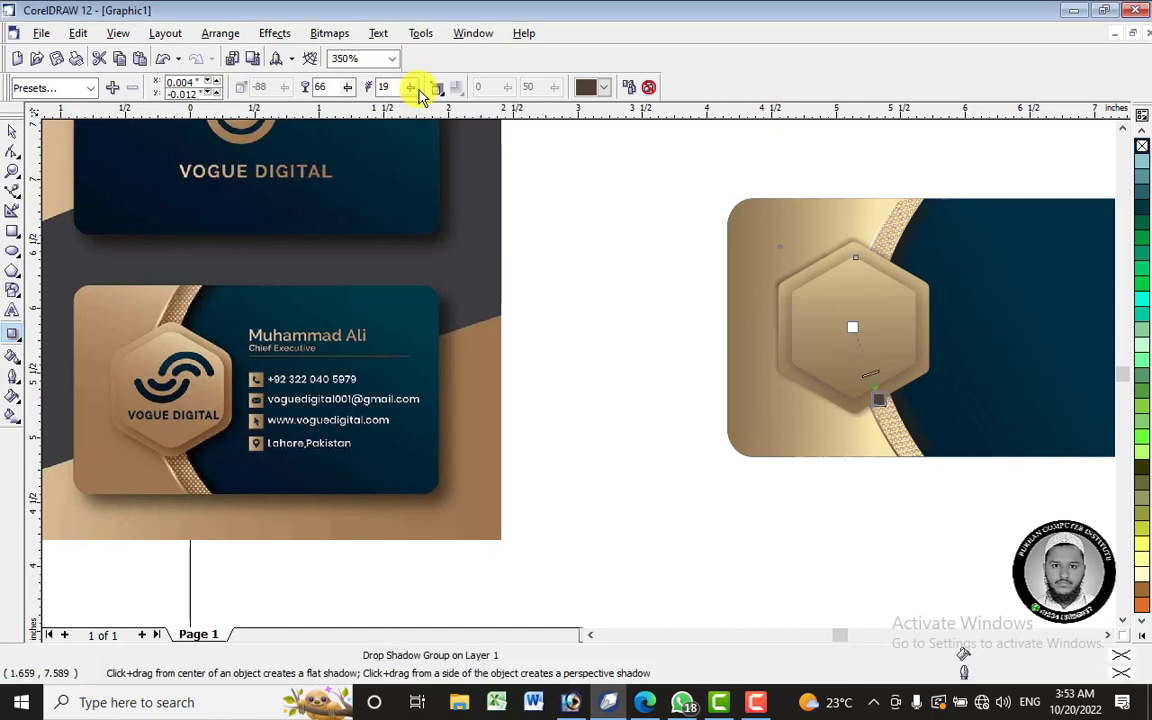
pyautogui.click(412, 86)
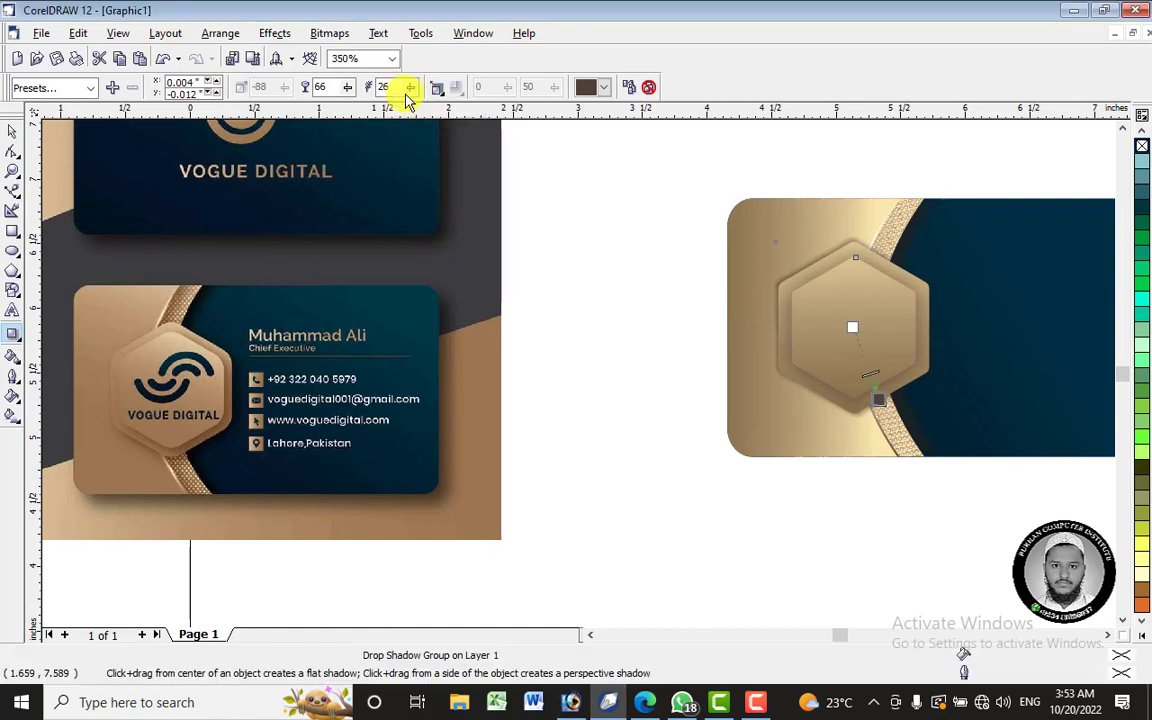
pyautogui.moveTo(350, 93); pyautogui.dragTo(347, 92)
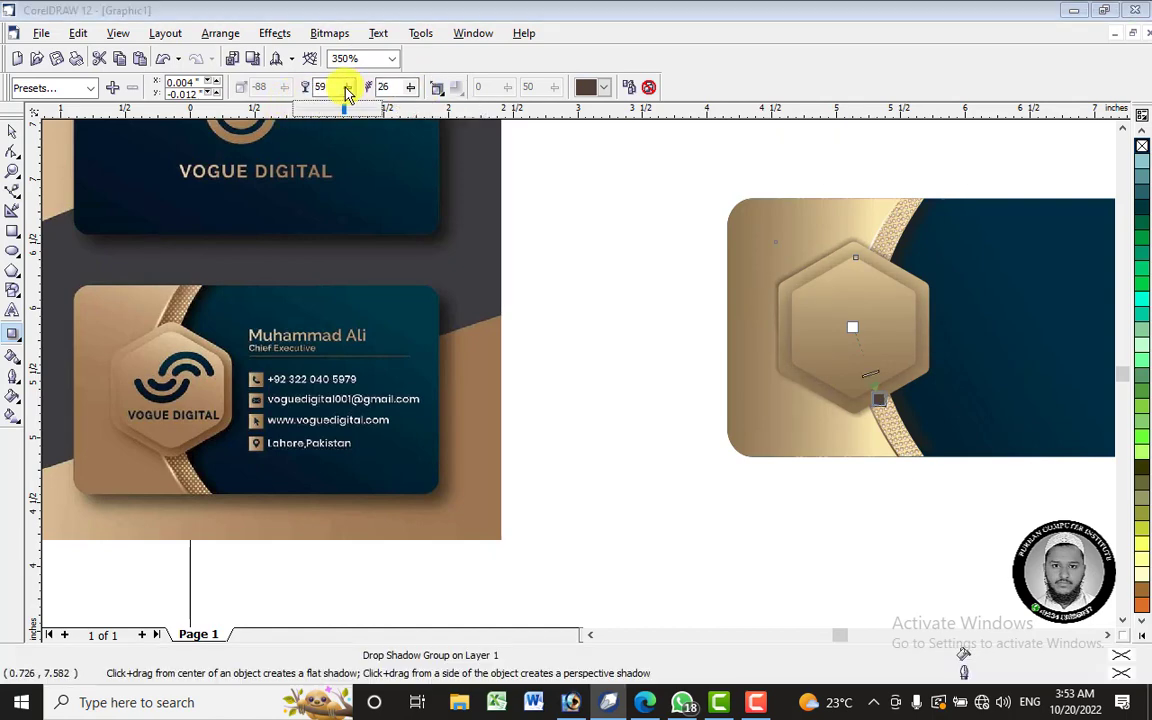
pyautogui.scroll(-2, 951, 231)
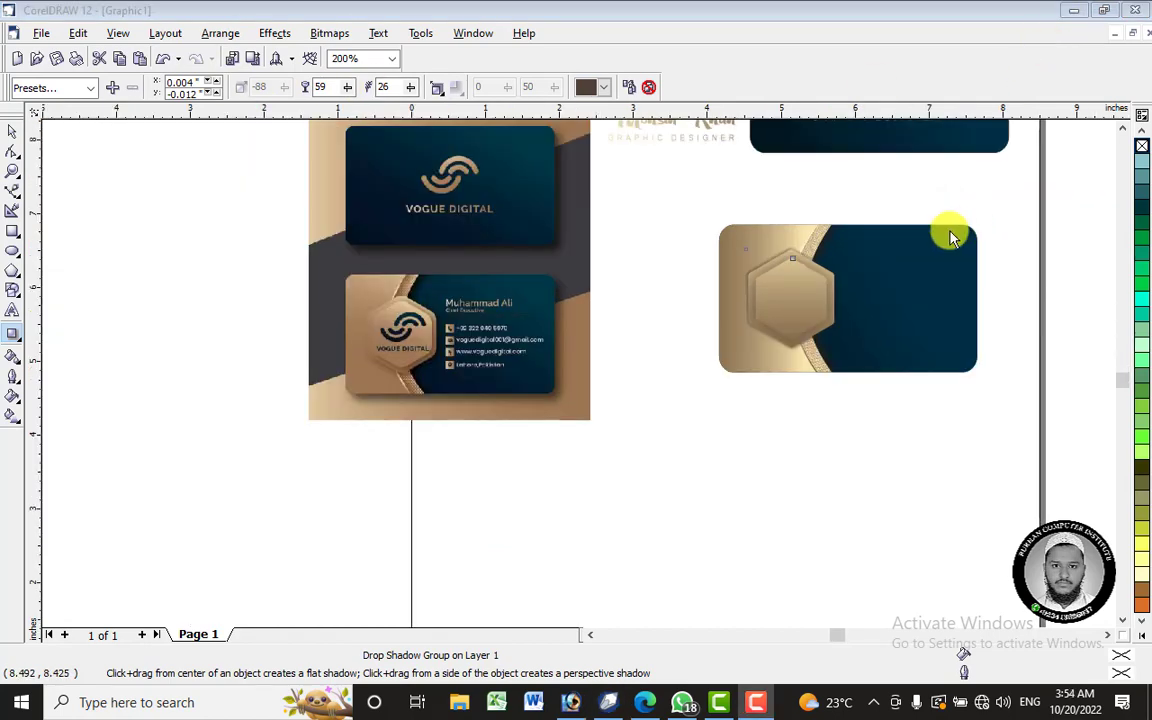
# - Move the gold ornament onto the hexagon and bring it To Front
pyautogui.scroll(1, 1016, 219)
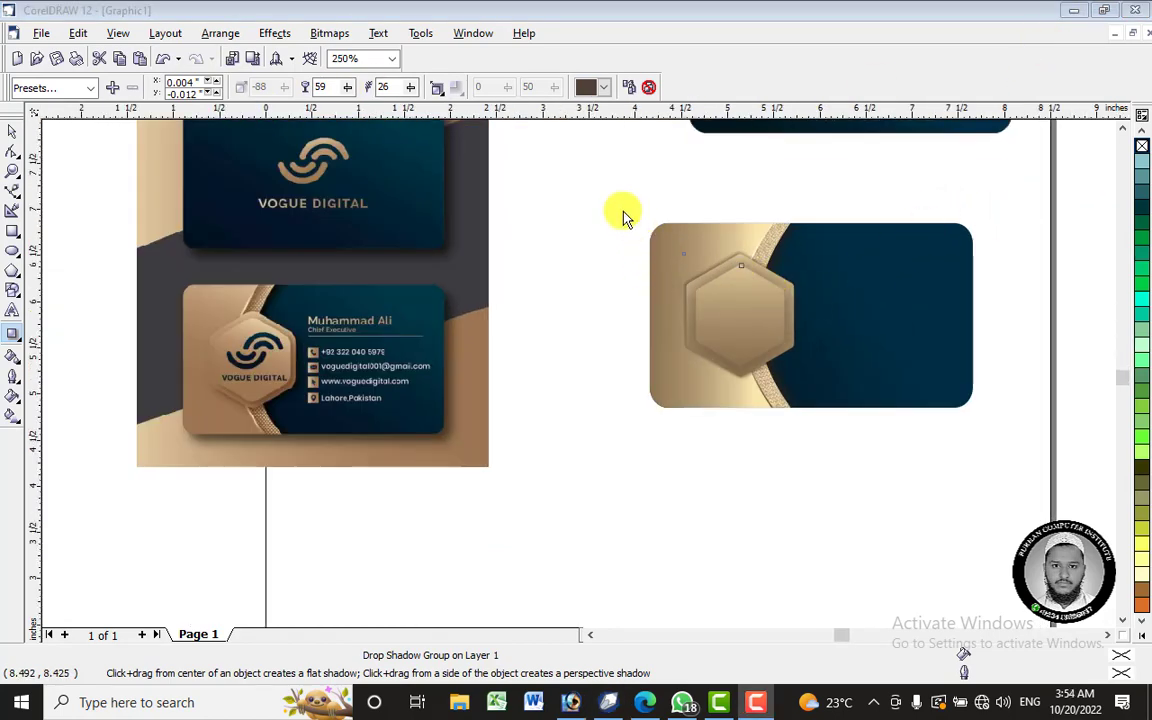
pyautogui.click(607, 63)
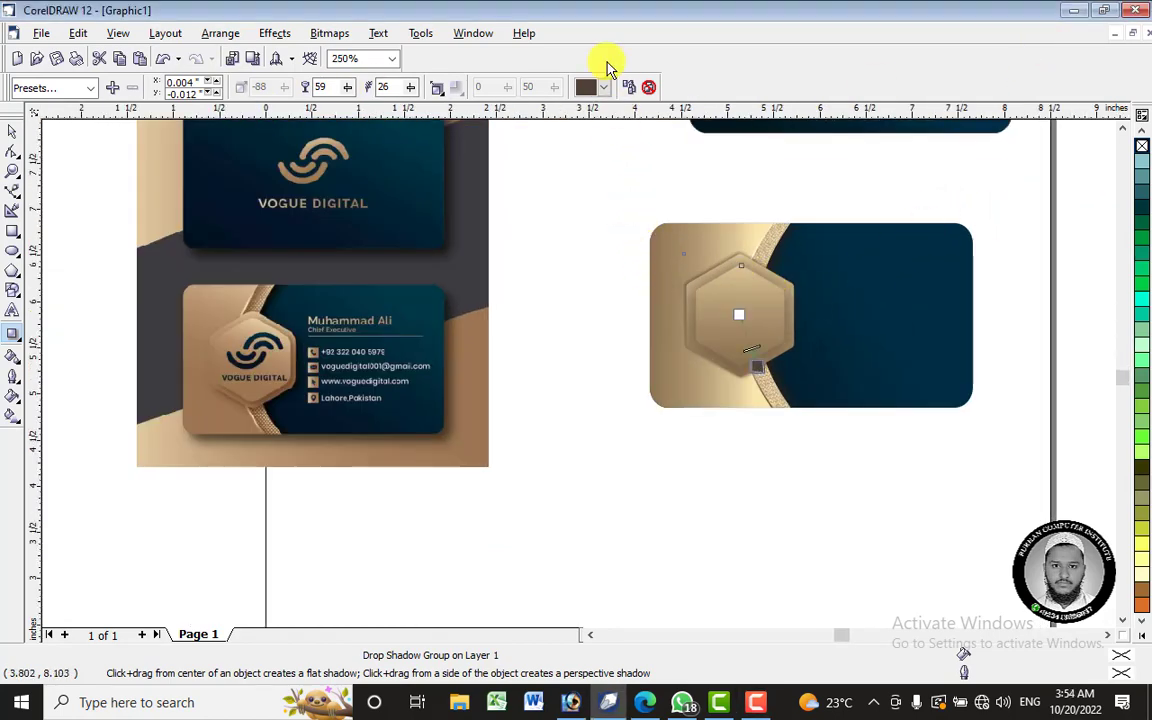
pyautogui.click(14, 135)
pyautogui.moveTo(597, 198); pyautogui.dragTo(607, 270)
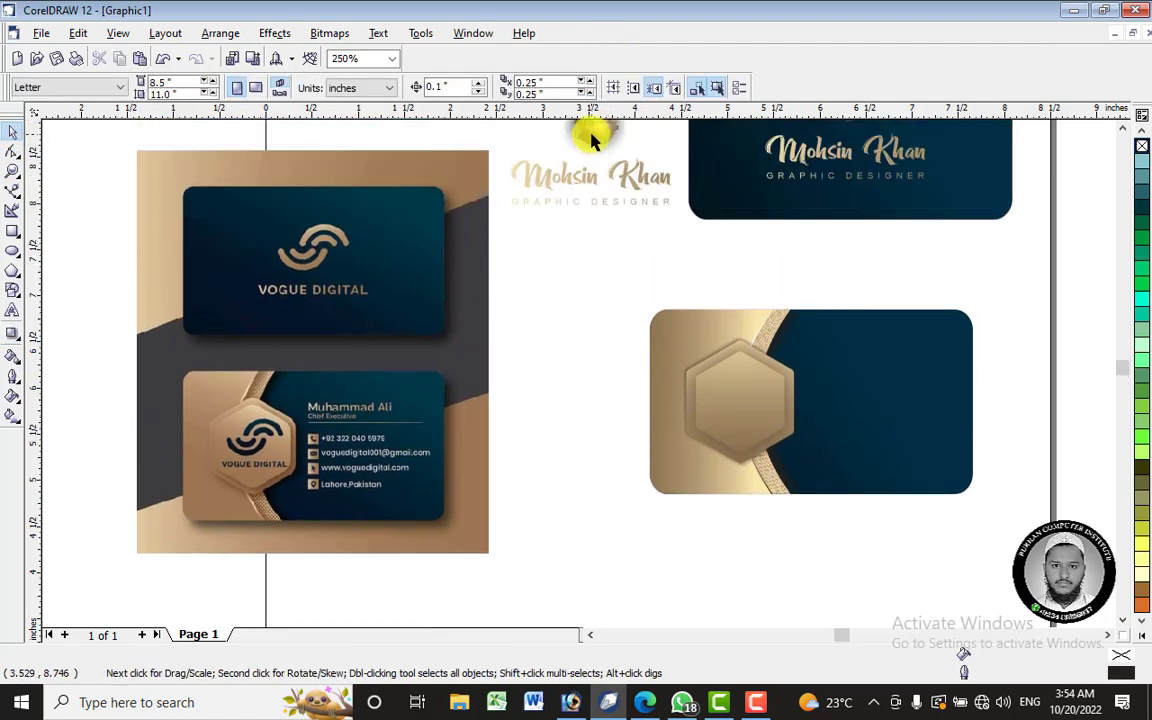
pyautogui.moveTo(593, 133); pyautogui.dragTo(733, 412)
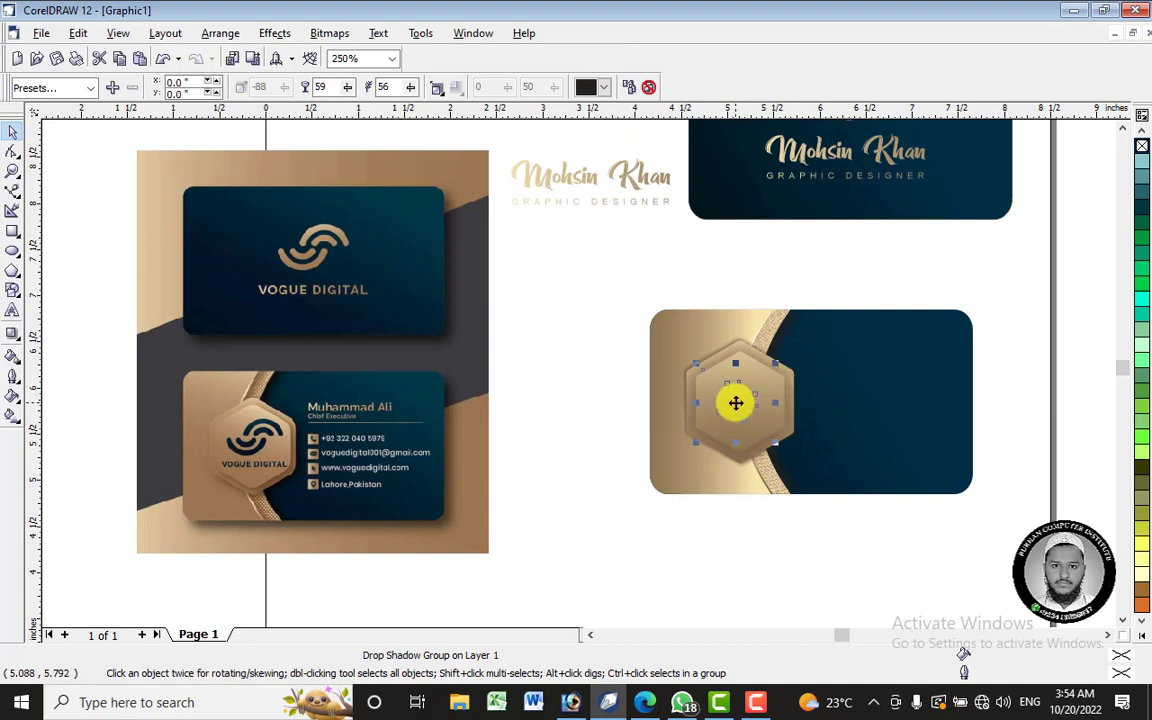
pyautogui.rightClick(735, 403)
pyautogui.moveTo(860, 553)
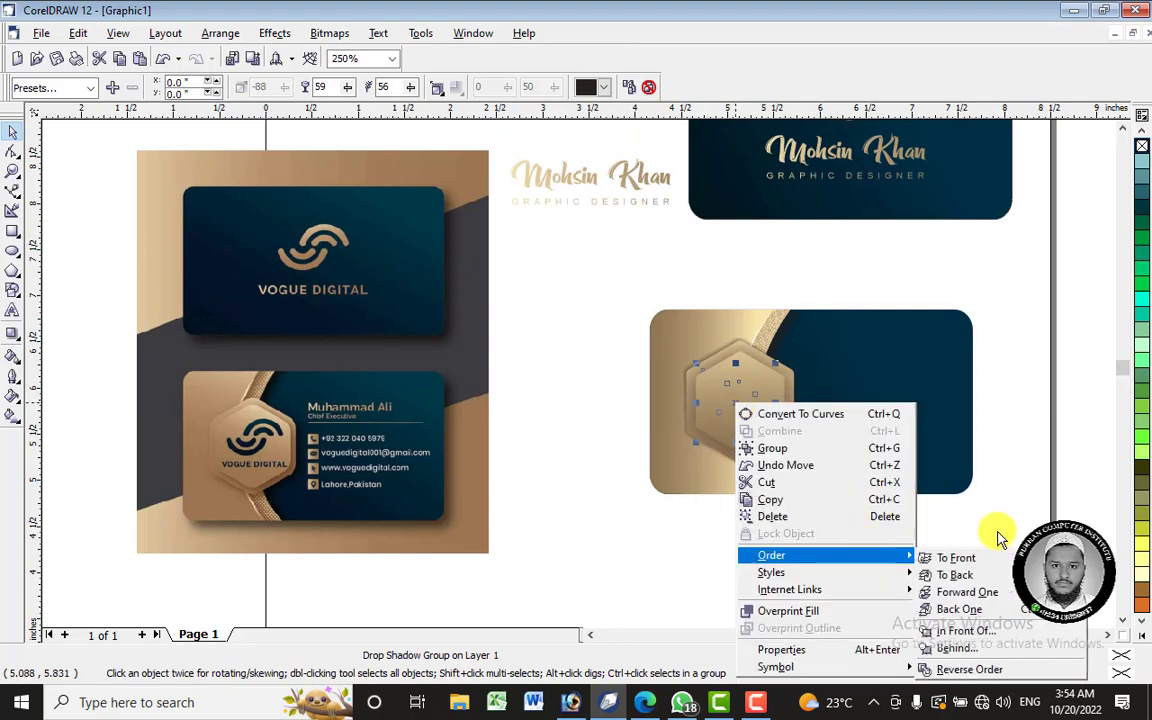
pyautogui.click(957, 558)
# - Select the ornament with the hexagon and centre-align them with C and E
pyautogui.scroll(3, 771, 402)
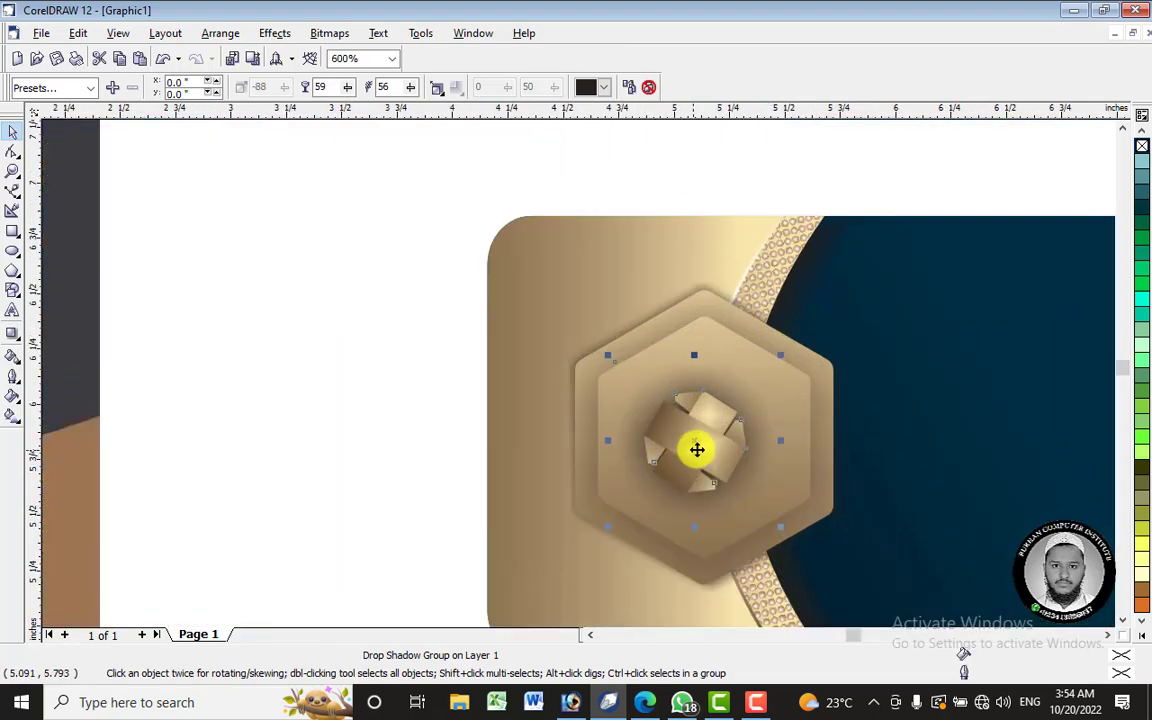
pyautogui.moveTo(697, 449); pyautogui.dragTo(915, 457)
pyautogui.keyDown('shift'); pyautogui.click(699, 458); pyautogui.keyUp('shift')
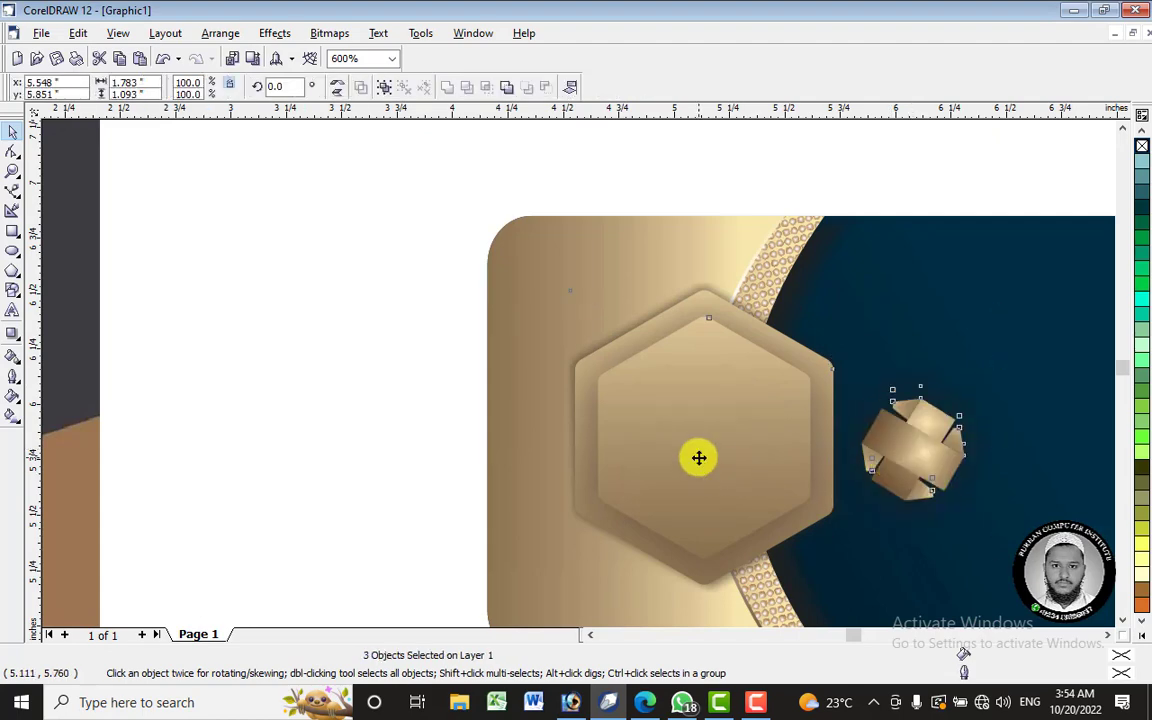
pyautogui.press('e')
pyautogui.press('c')
pyautogui.scroll(-3, 661, 394)
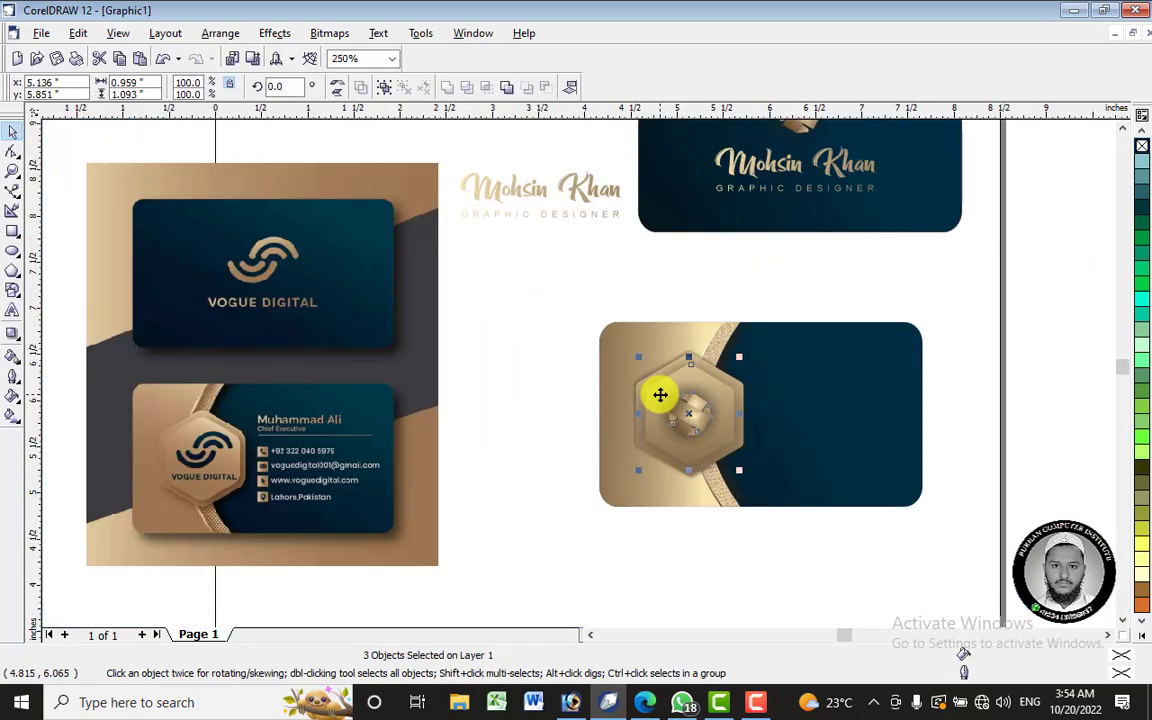
pyautogui.press('Escape')
# - Move the name and GRAPHIC DESIGNER text lines onto the card's navy side
pyautogui.click(553, 187)
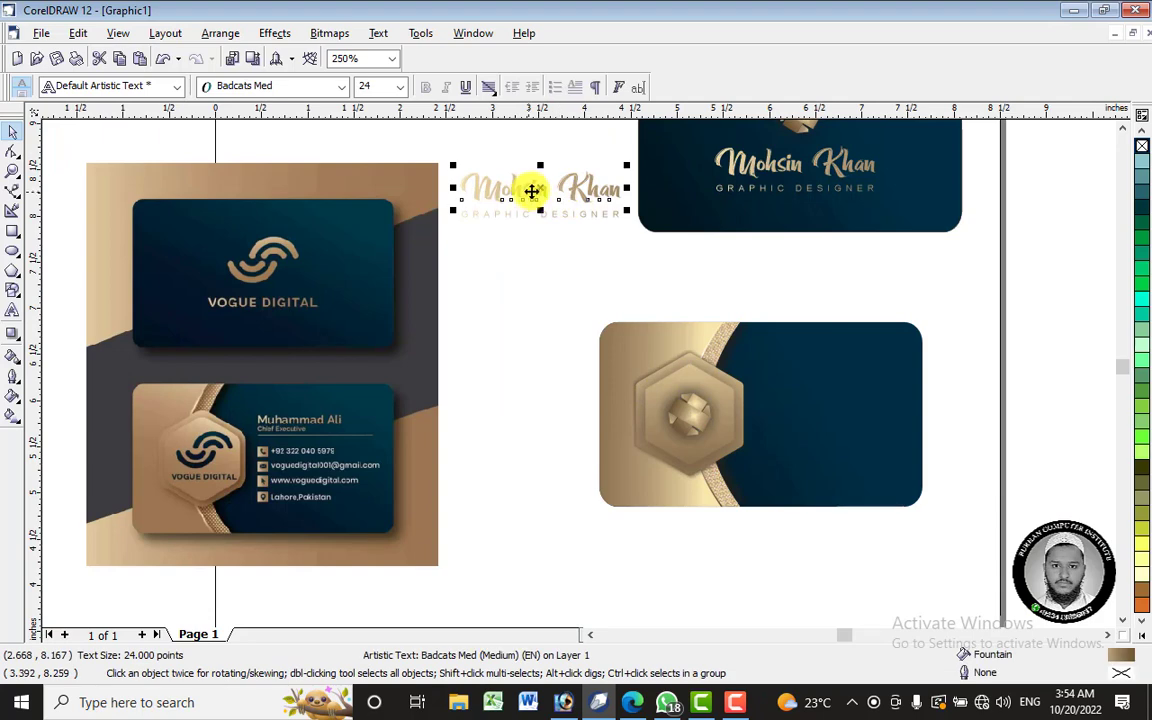
pyautogui.click(486, 258)
pyautogui.moveTo(532, 158); pyautogui.dragTo(634, 152)
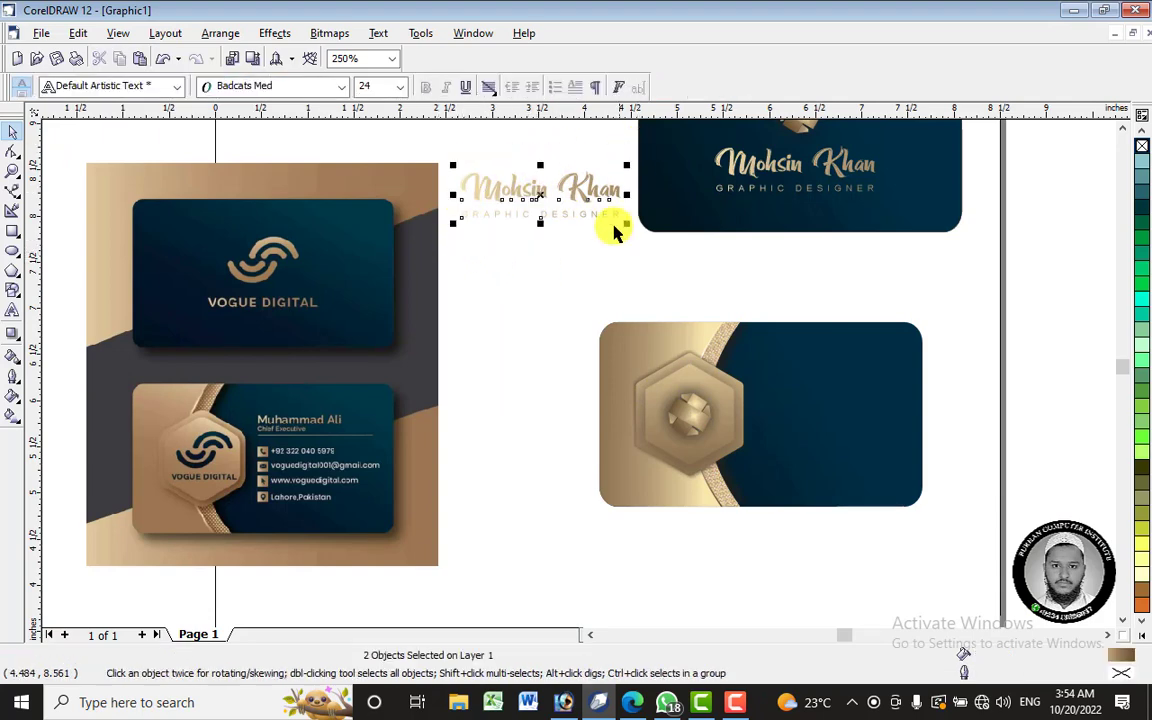
pyautogui.moveTo(658, 260); pyautogui.dragTo(441, 153)
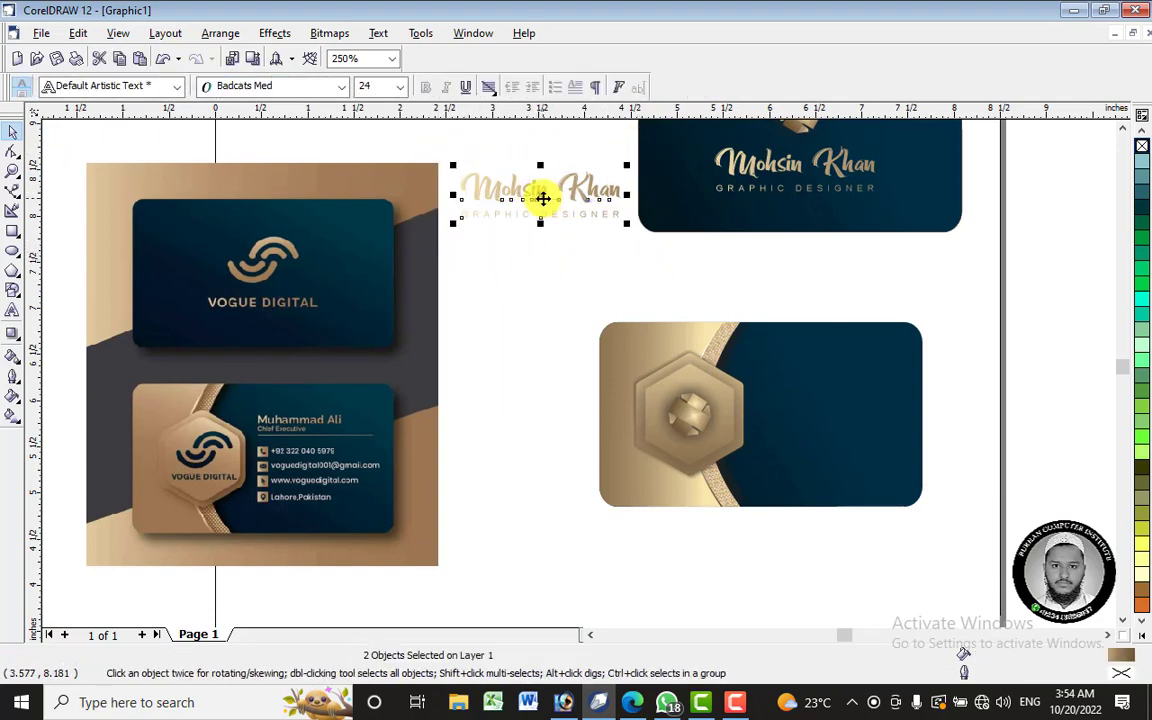
pyautogui.moveTo(543, 198); pyautogui.dragTo(832, 361)
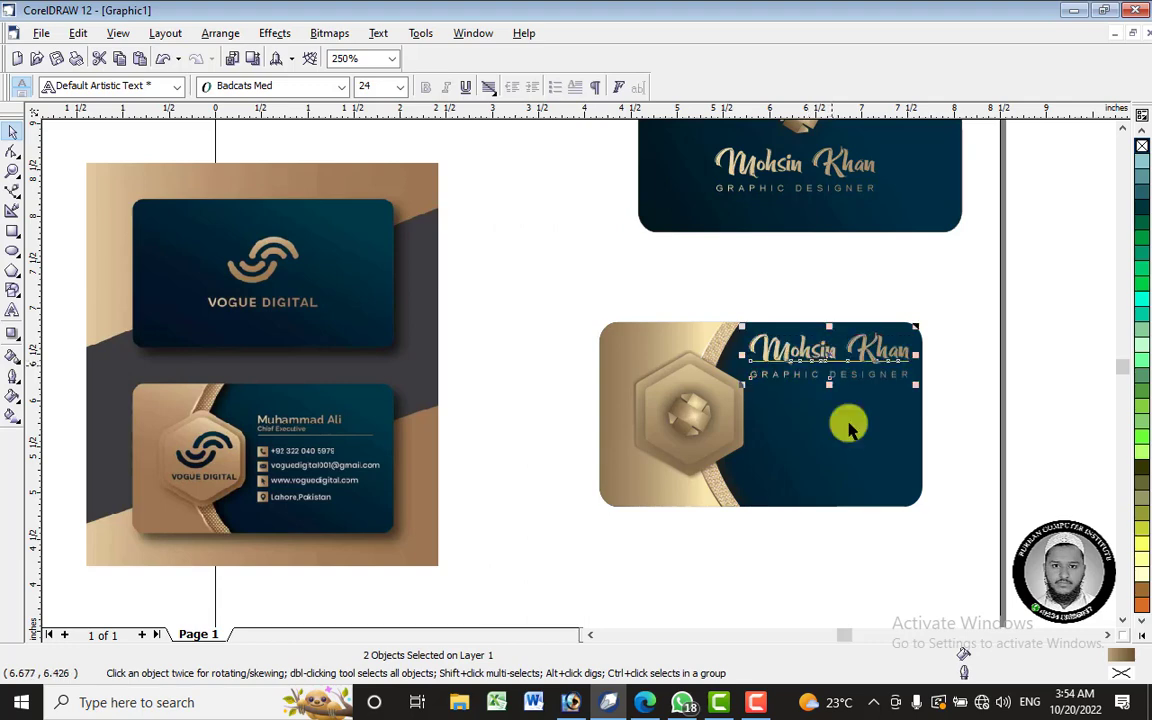
pyautogui.click(892, 532)
# - Give the GRAPHIC DESIGNER title an interactive fountain fill, first trying radial
pyautogui.scroll(2, 866, 357)
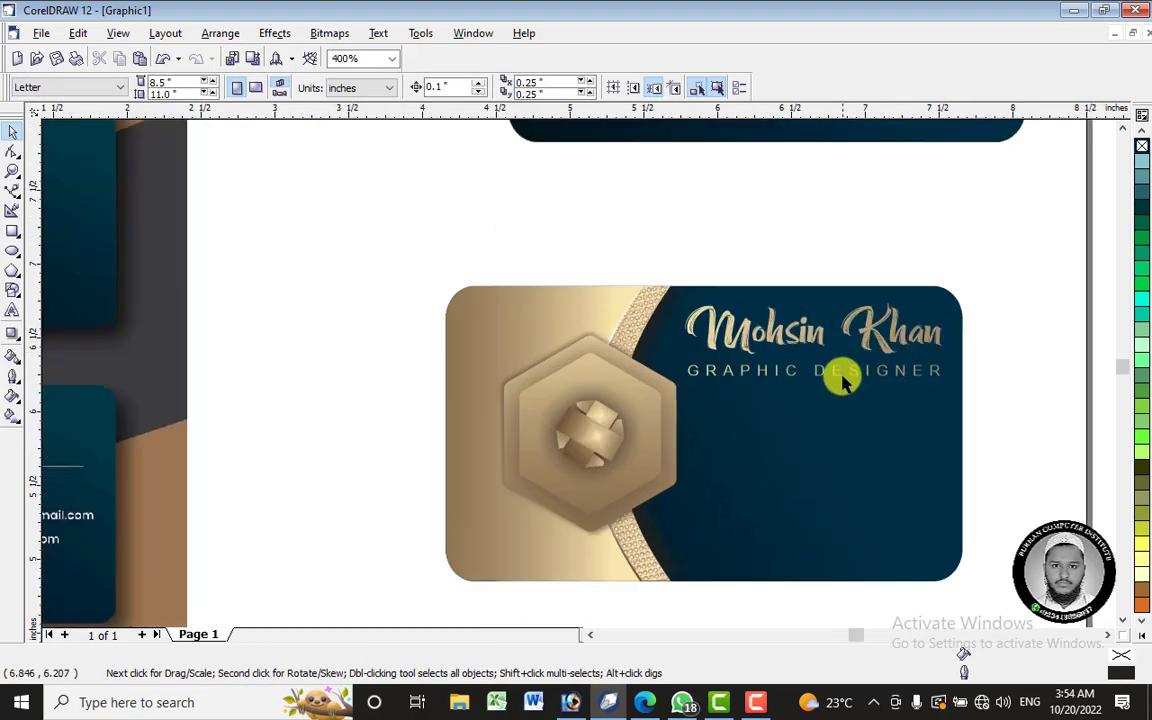
pyautogui.click(835, 375)
pyautogui.click(12, 415)
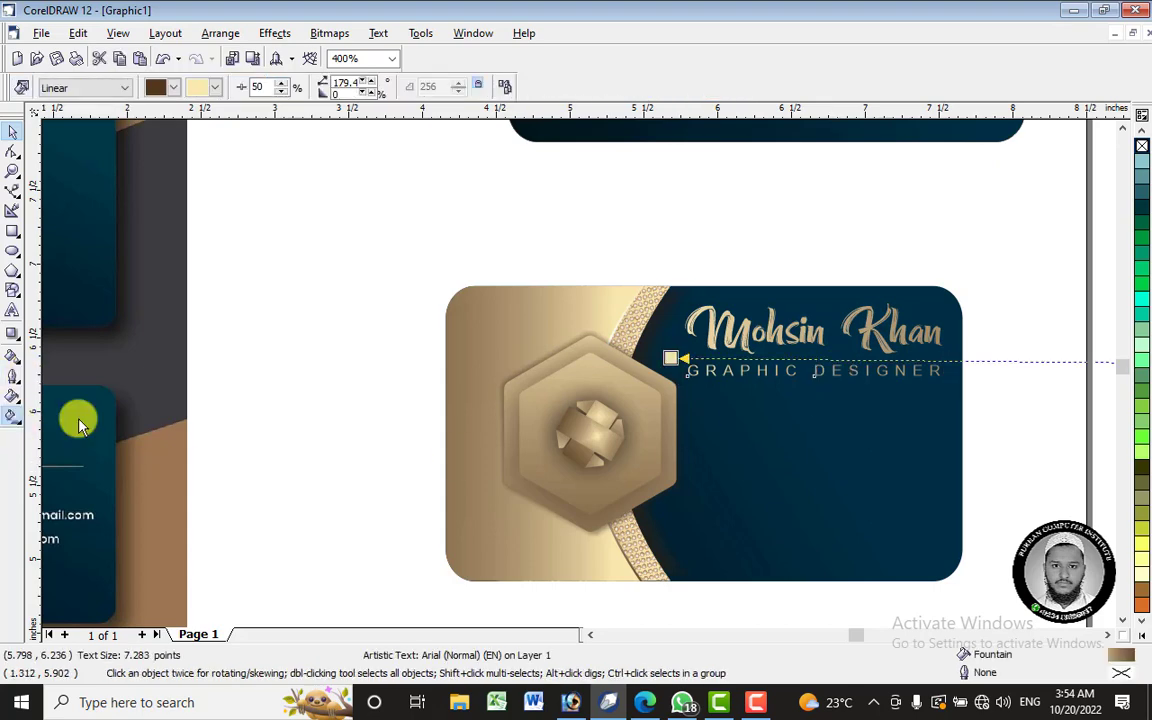
pyautogui.scroll(-3, 1095, 365)
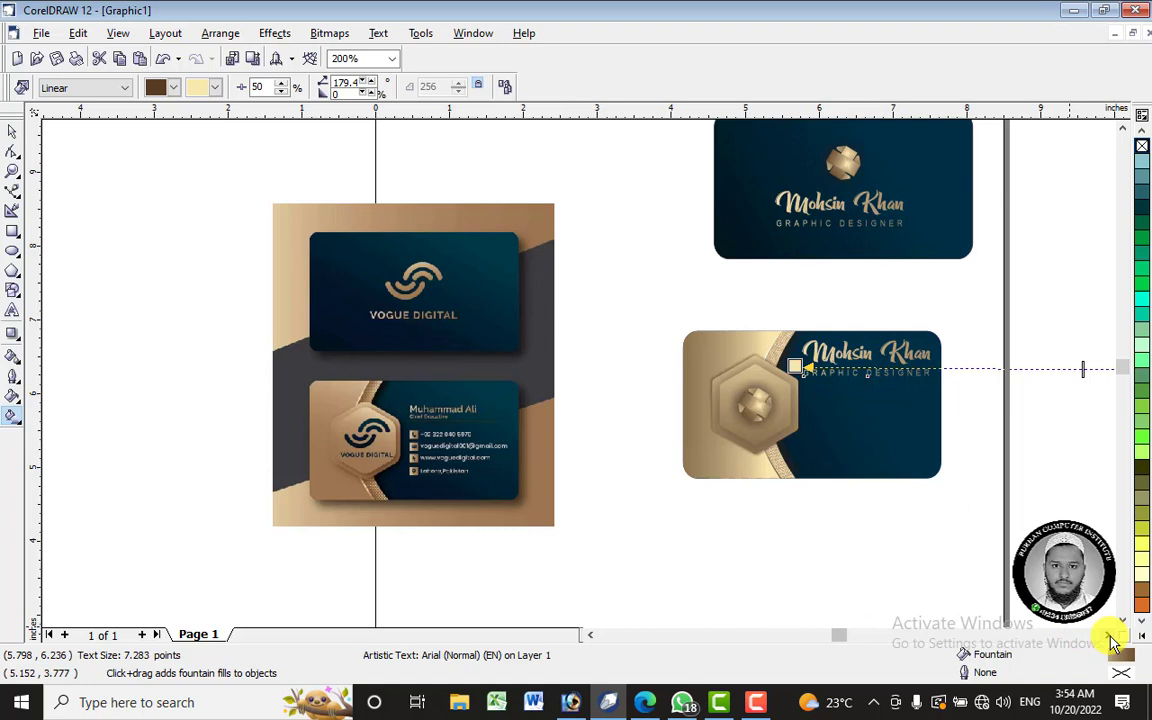
pyautogui.click(1109, 636)
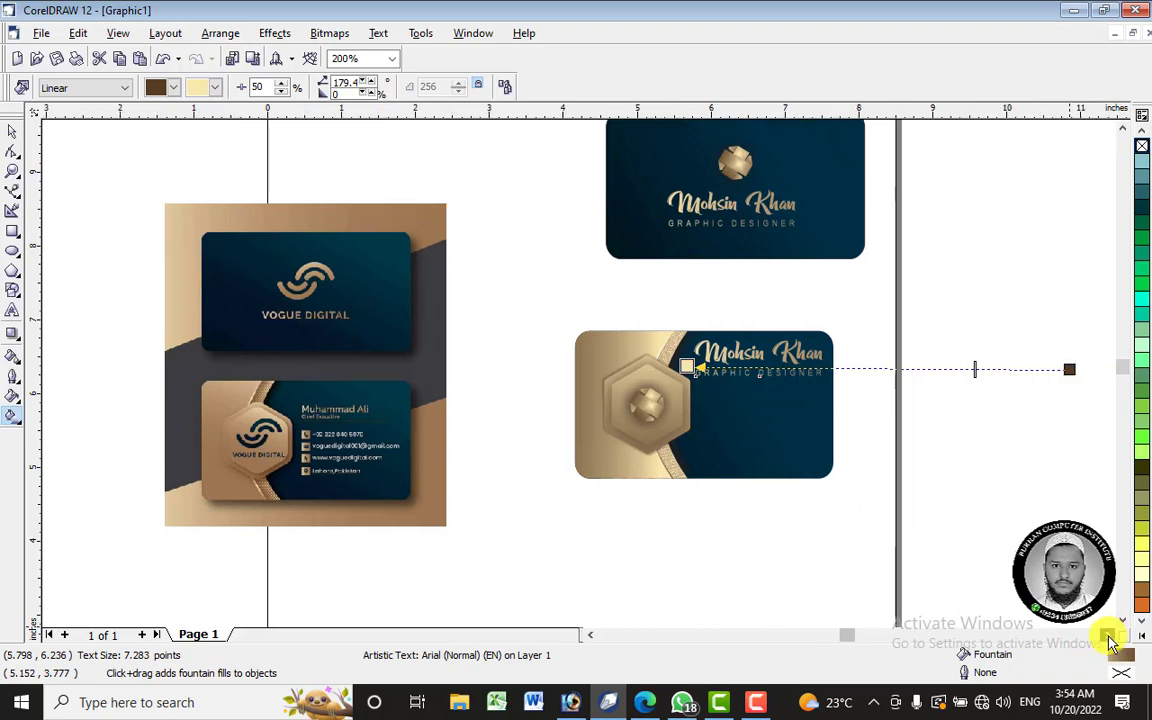
pyautogui.moveTo(1070, 370); pyautogui.dragTo(806, 390)
pyautogui.click(60, 88)
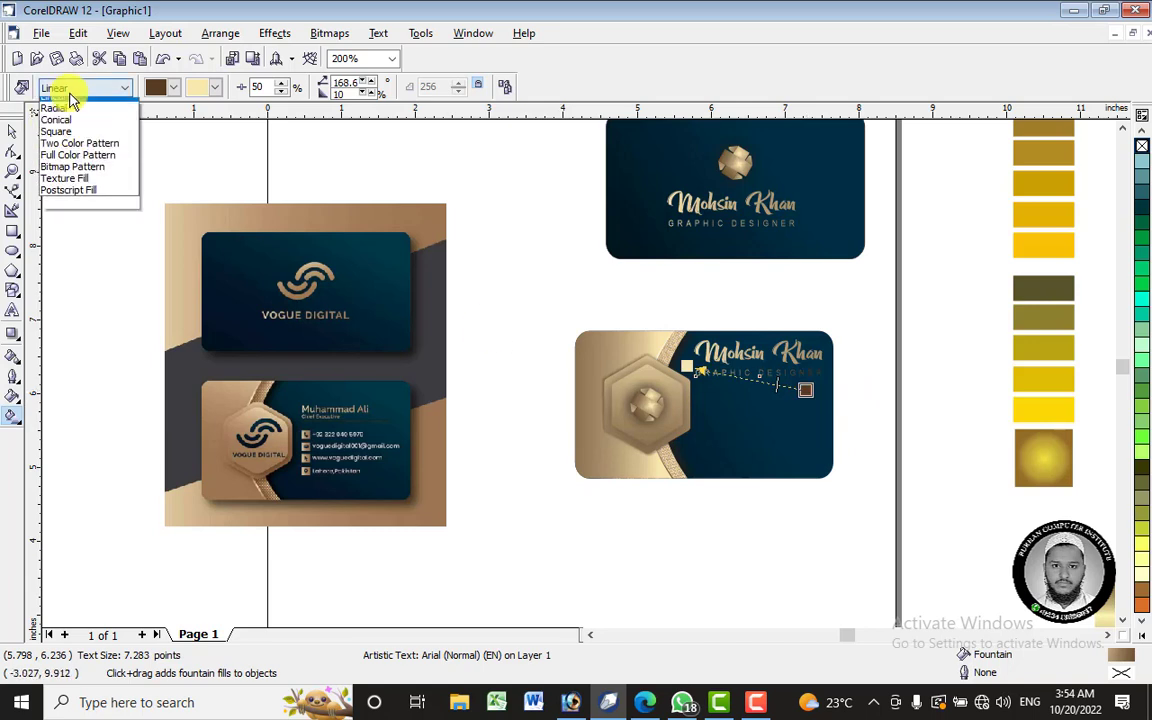
pyautogui.click(70, 136)
pyautogui.moveTo(759, 373); pyautogui.dragTo(875, 378)
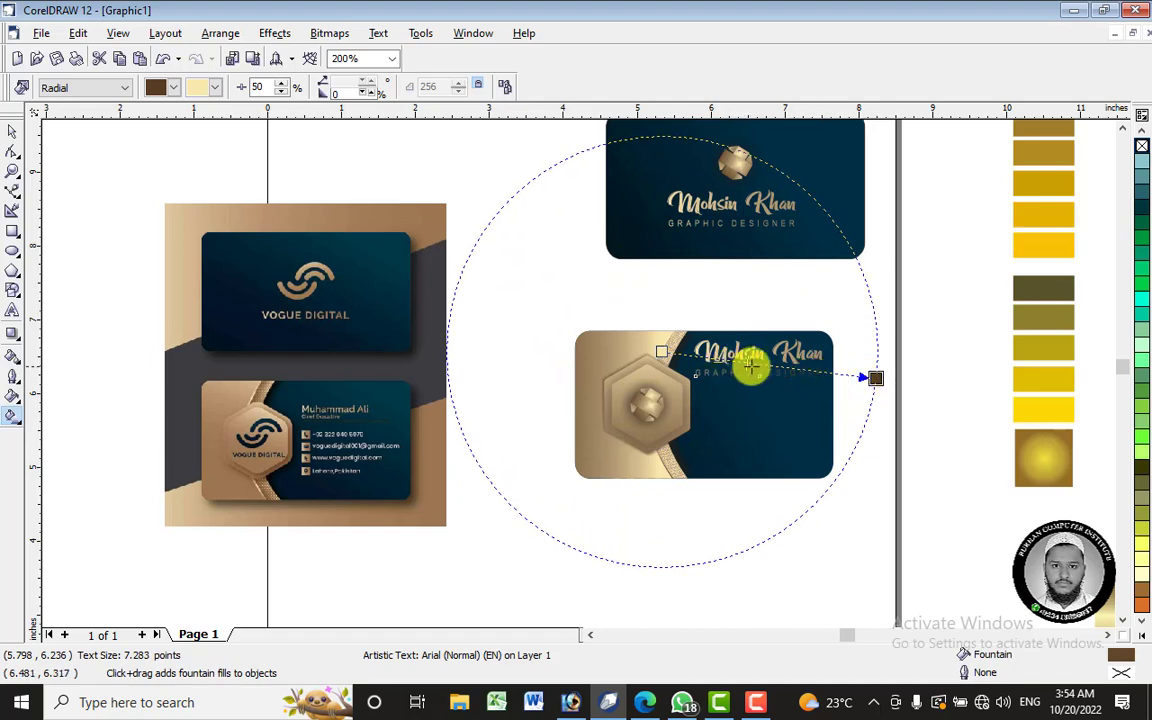
# - Switch the title's fill to a linear brown-to-cream gradient angled across the text
pyautogui.click(66, 94)
pyautogui.click(95, 125)
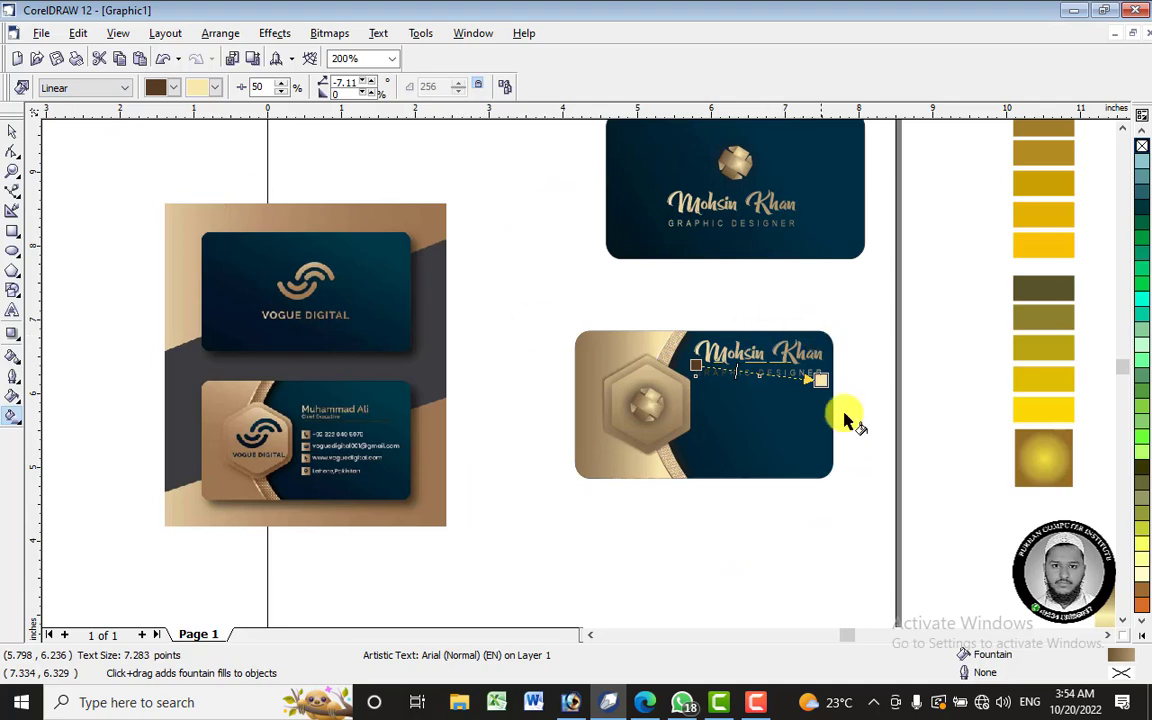
pyautogui.scroll(3, 810, 368)
pyautogui.moveTo(838, 388); pyautogui.dragTo(753, 326)
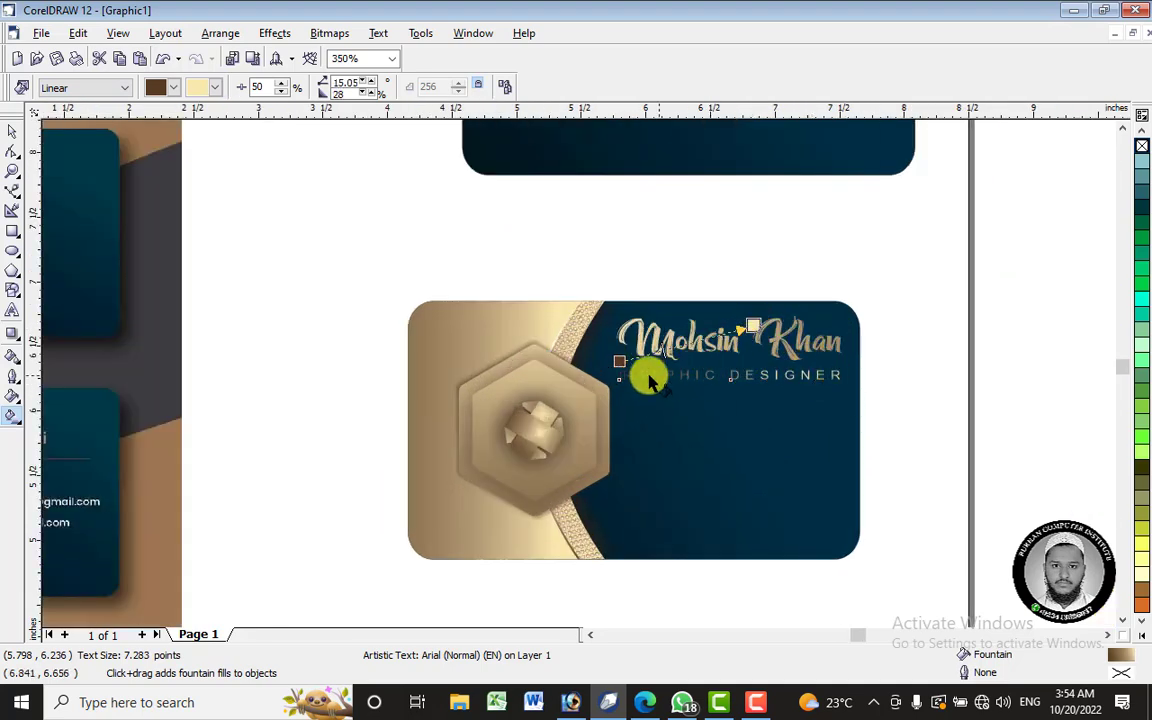
pyautogui.moveTo(620, 361); pyautogui.dragTo(731, 417)
pyautogui.moveTo(753, 327); pyautogui.dragTo(725, 363)
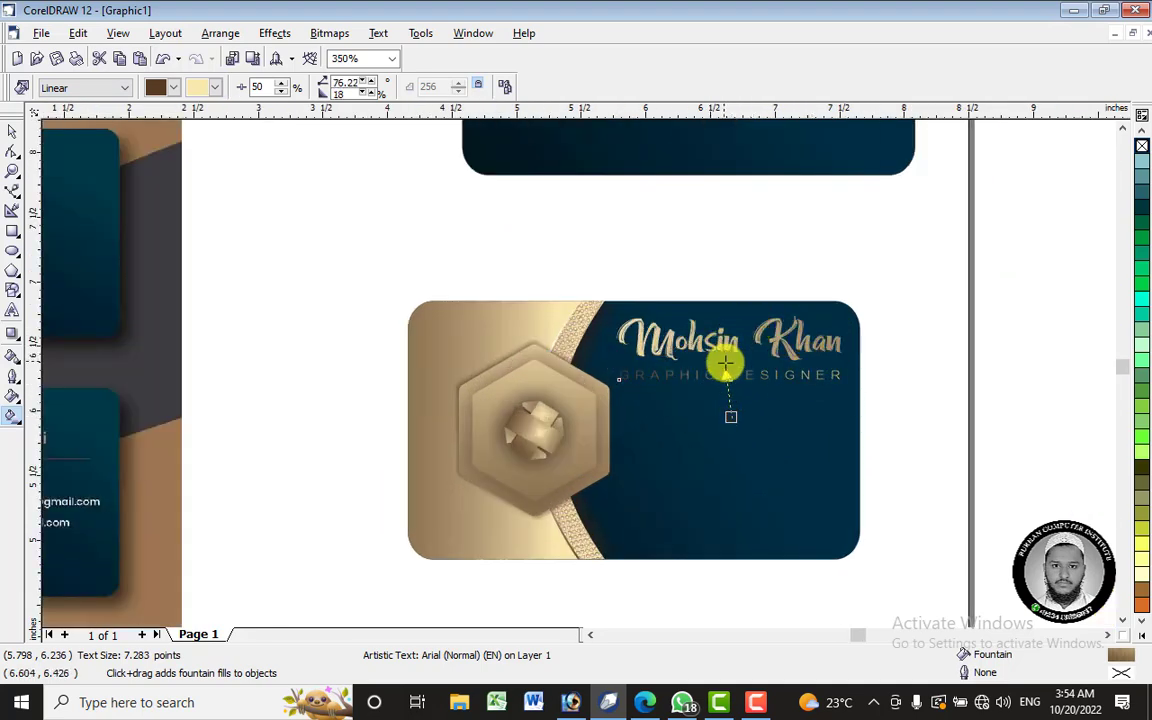
pyautogui.click(892, 396)
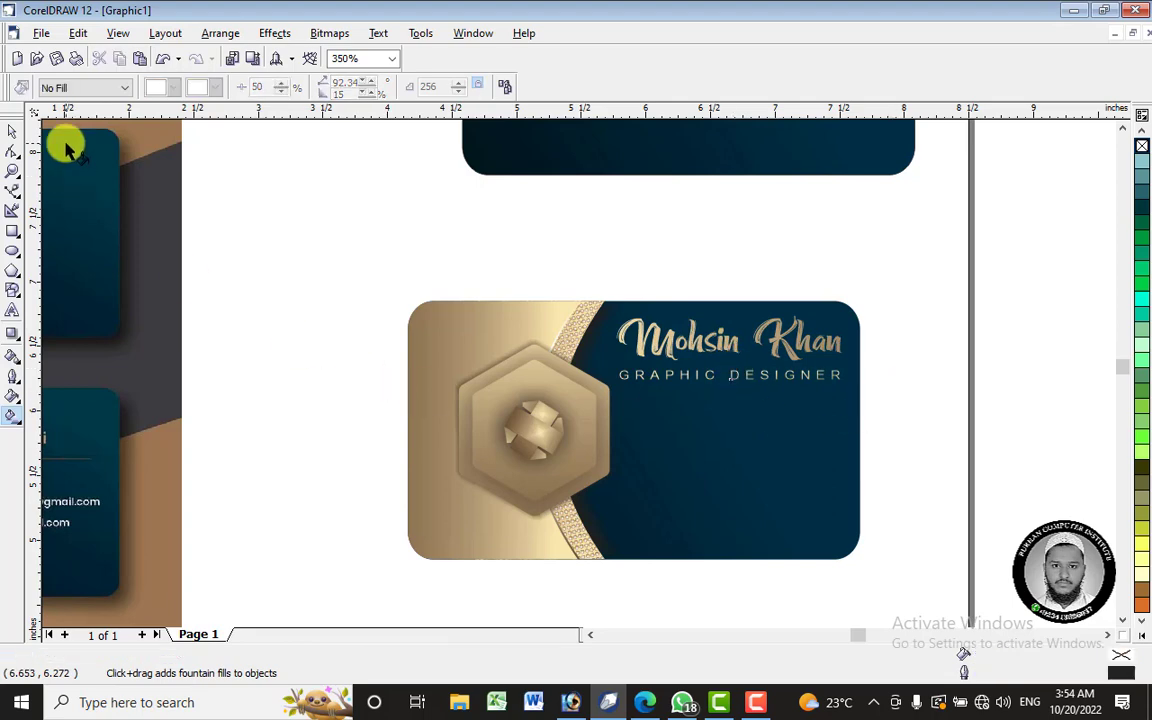
pyautogui.click(12, 131)
pyautogui.scroll(-1, 864, 178)
pyautogui.scroll(-1, 838, 204)
pyautogui.scroll(1, 600, 415)
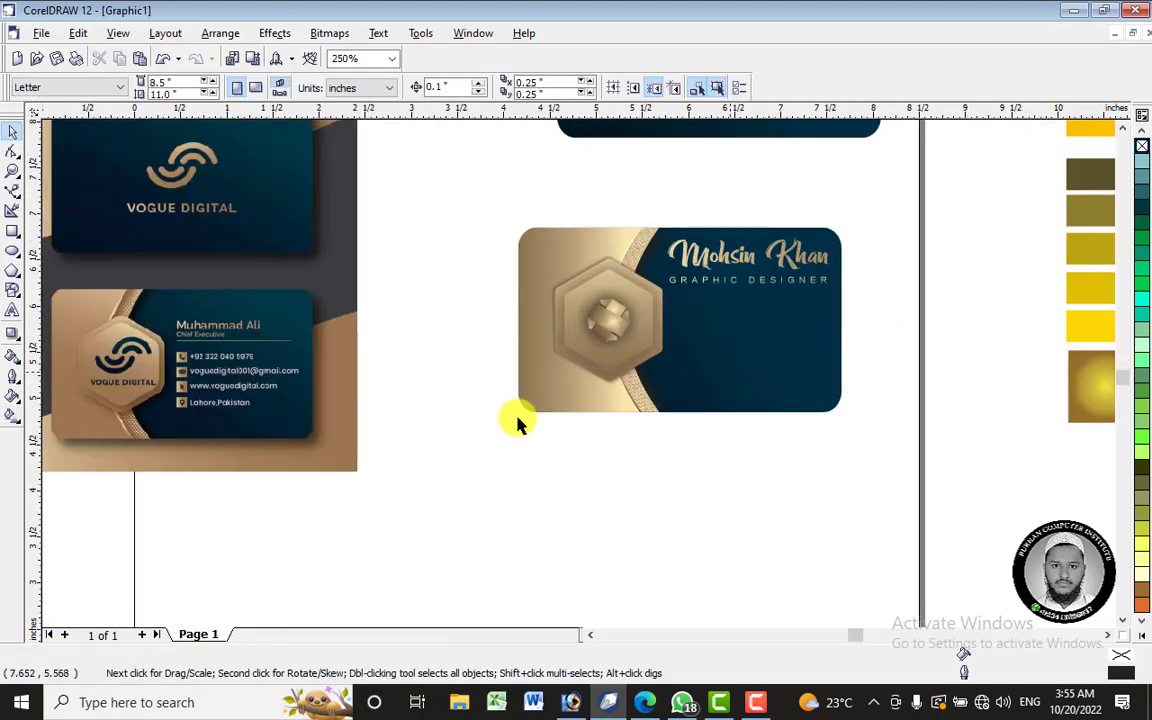
pyautogui.scroll(2, 177, 350)
pyautogui.scroll(1, 175, 338)
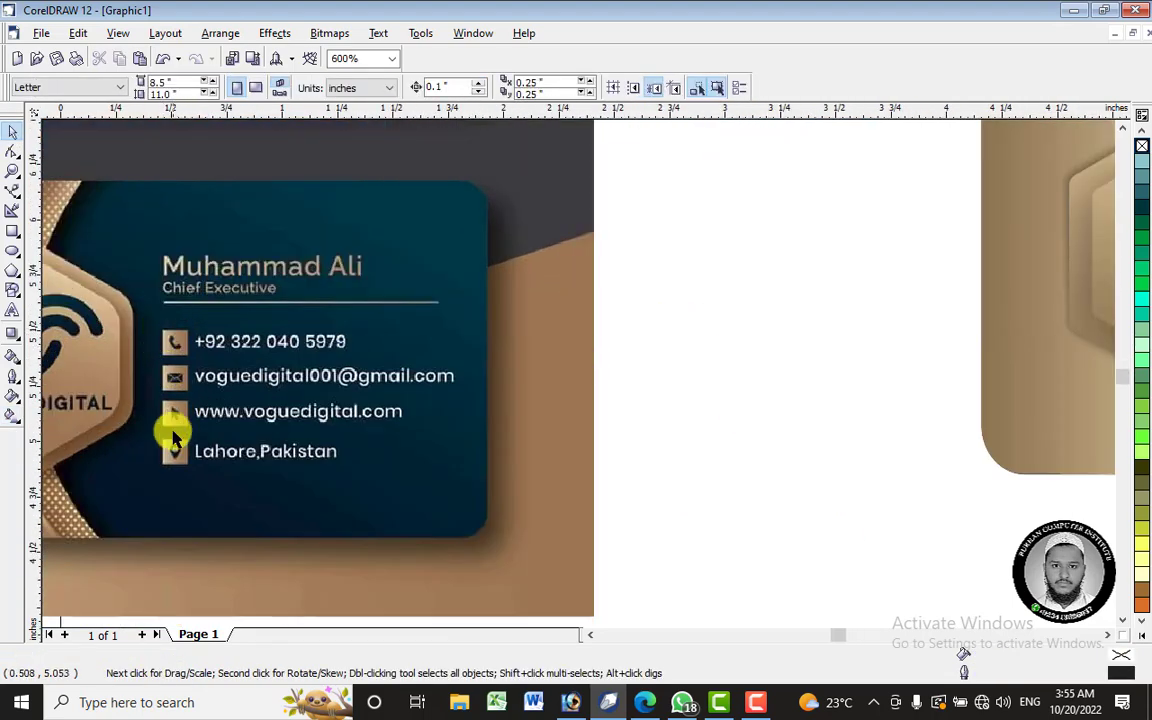
pyautogui.scroll(1, 158, 332)
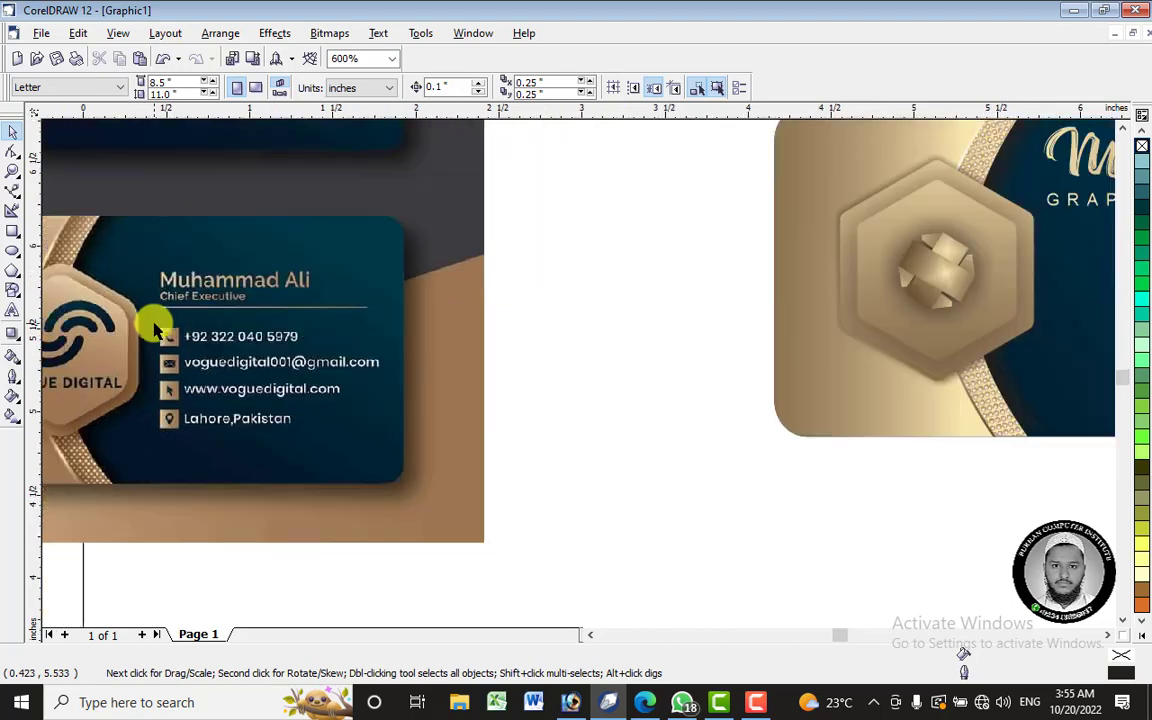
pyautogui.click(13, 233)
pyautogui.scroll(-2, 700, 310)
# - Draw a small square below the title and fill it with the gold gradient
pyautogui.scroll(2, 1085, 291)
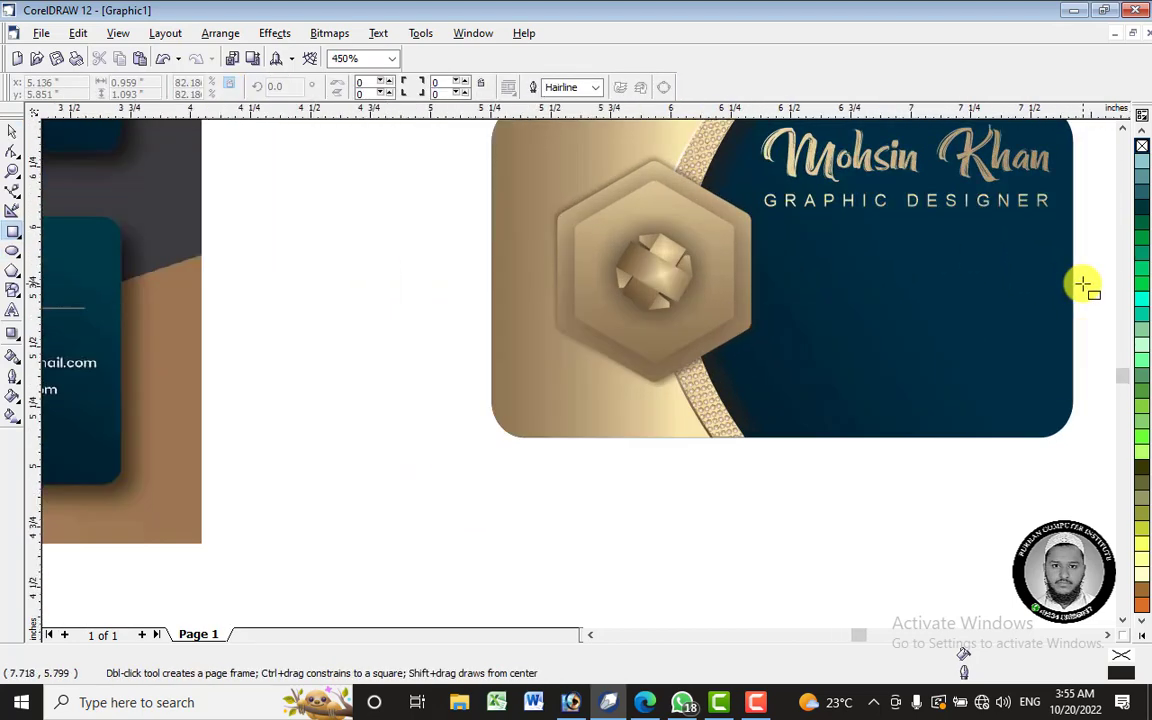
pyautogui.scroll(2, 1085, 280)
pyautogui.moveTo(655, 216)
pyautogui.mouseDown()
pyautogui.moveTo(699, 250)
pyautogui.moveTo(659, 194)
pyautogui.mouseUp()
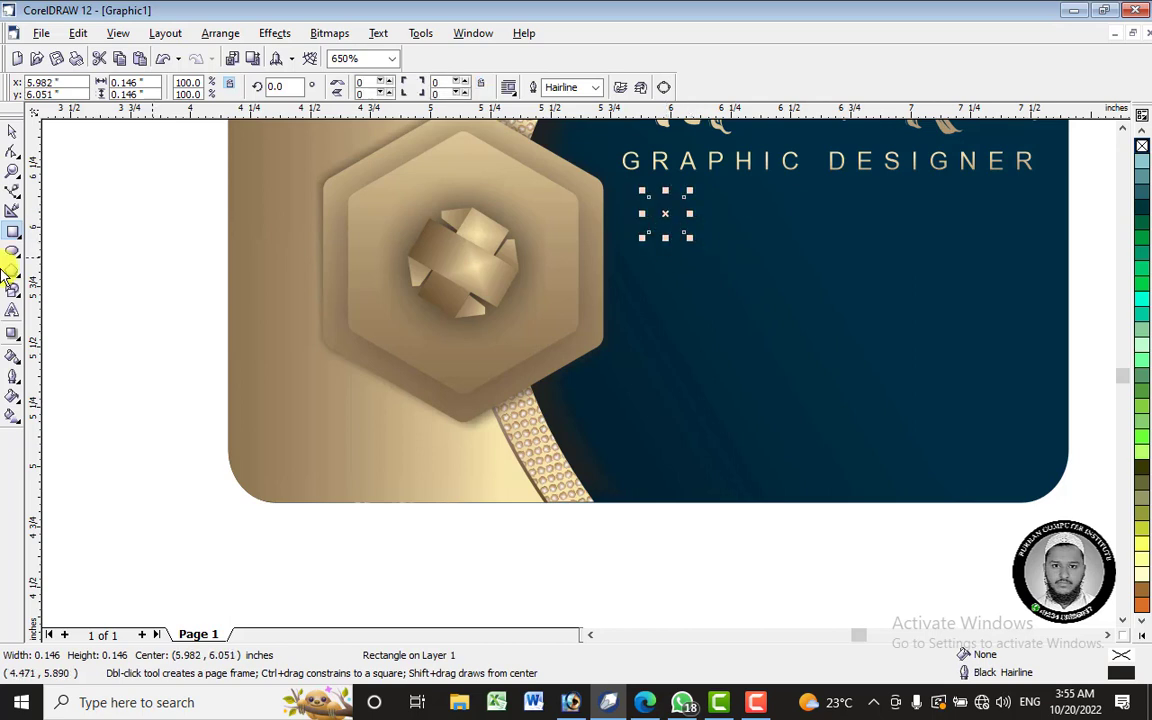
pyautogui.click(13, 360)
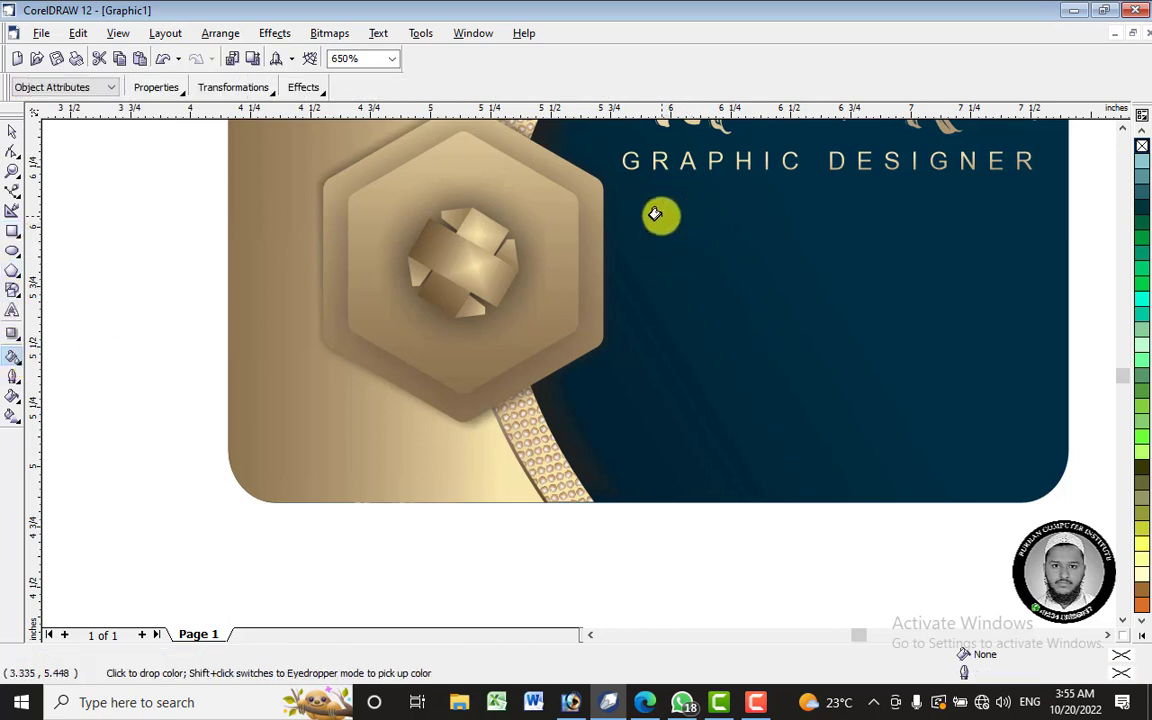
pyautogui.click(661, 213)
# - Copy the square downward, repeat with Ctrl+R, and delete the extra fifth copy
pyautogui.click(12, 131)
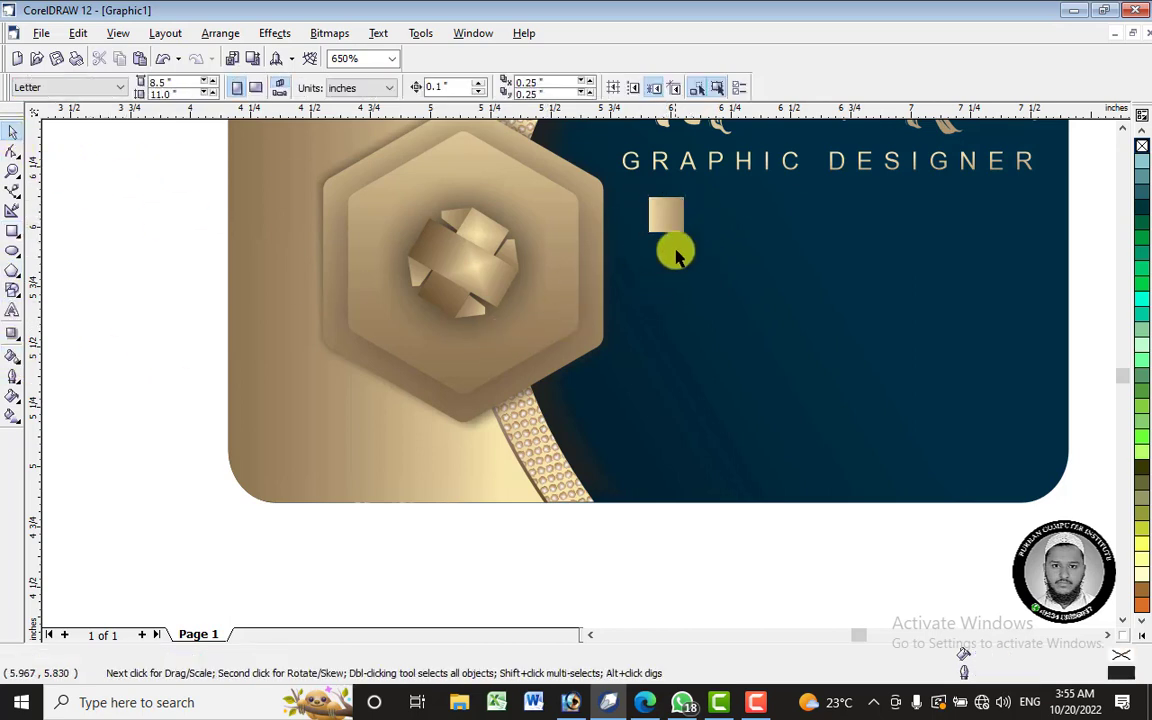
pyautogui.click(673, 229)
pyautogui.moveTo(667, 218); pyautogui.dragTo(667, 261)
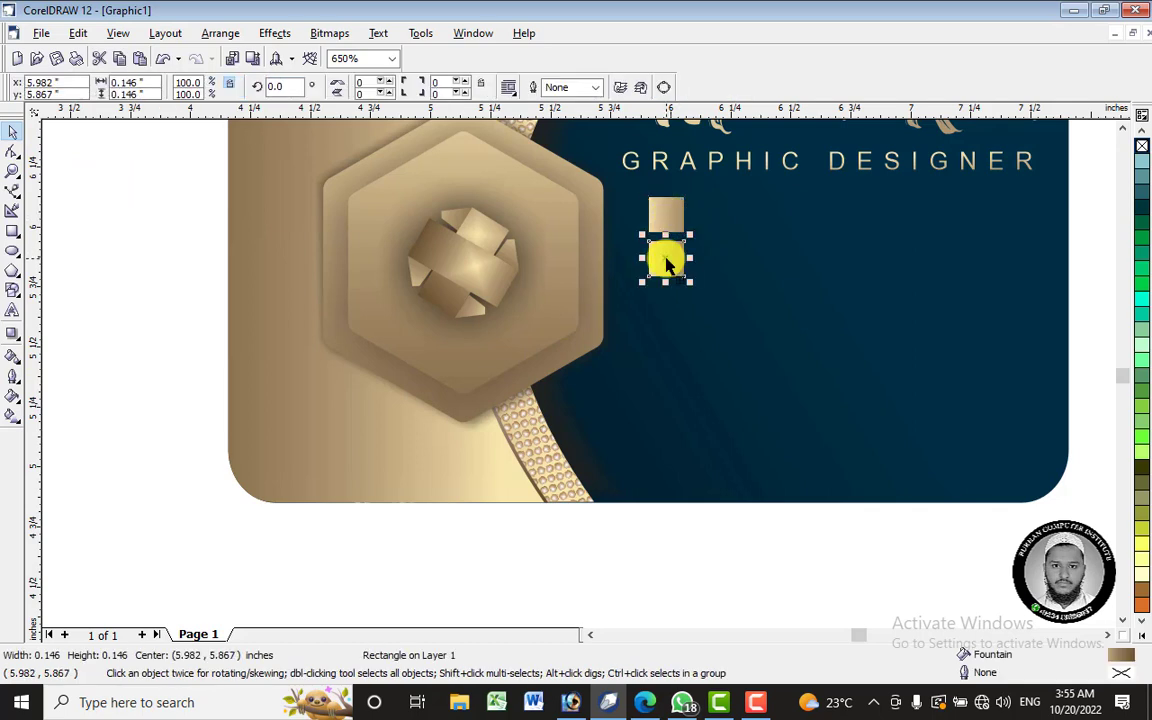
pyautogui.hotkey('ctrl', 'r')
pyautogui.hotkey('ctrl', 'r')
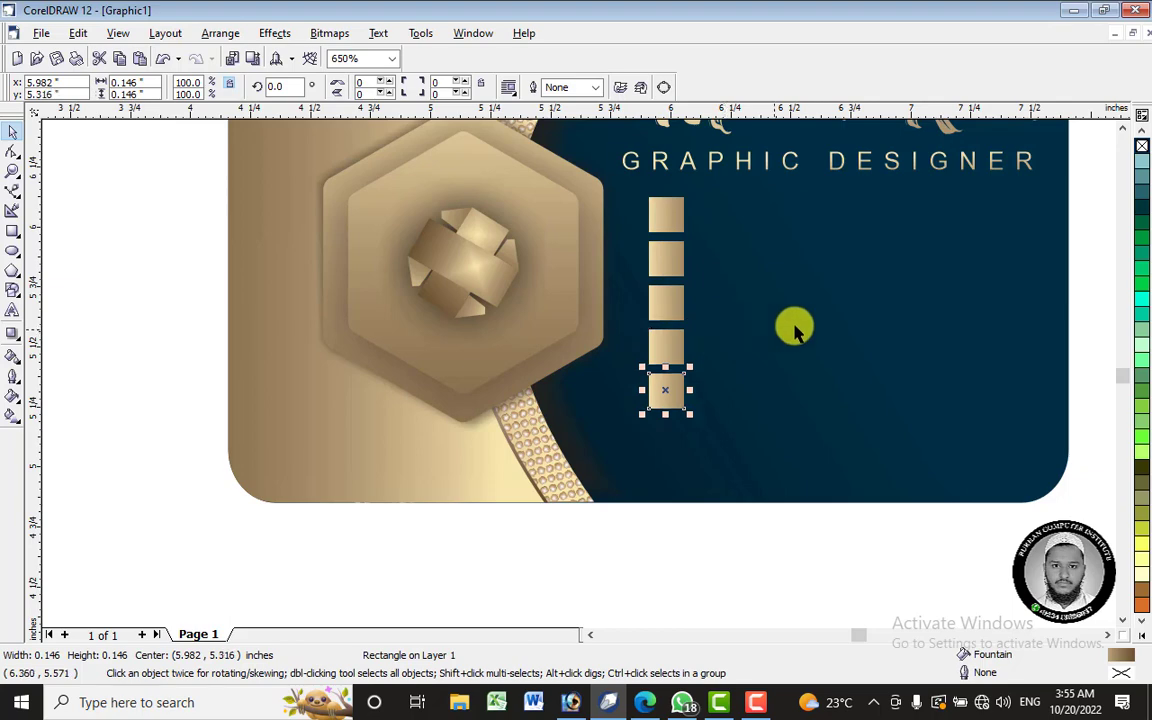
pyautogui.scroll(-4, 729, 300)
pyautogui.scroll(-3, 729, 300)
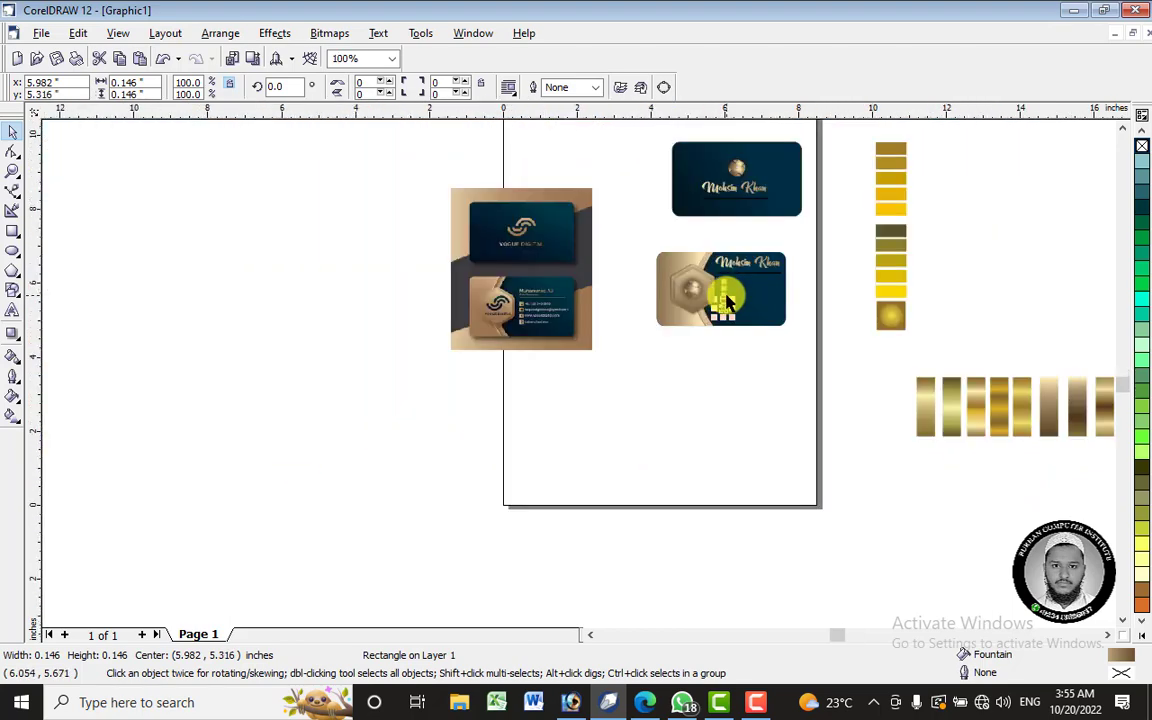
pyautogui.scroll(6, 733, 300)
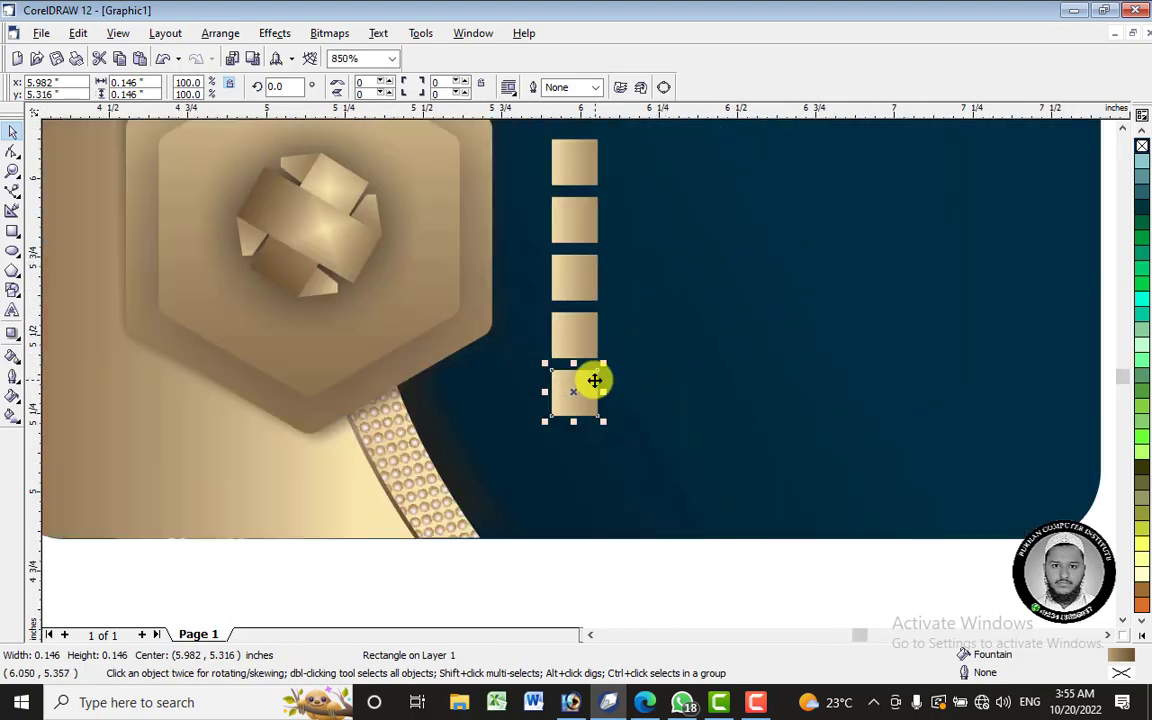
pyautogui.rightClick(594, 381)
pyautogui.click(605, 199)
# - Select all four gold squares and move the column lower on the card
pyautogui.scroll(-1, 625, 285)
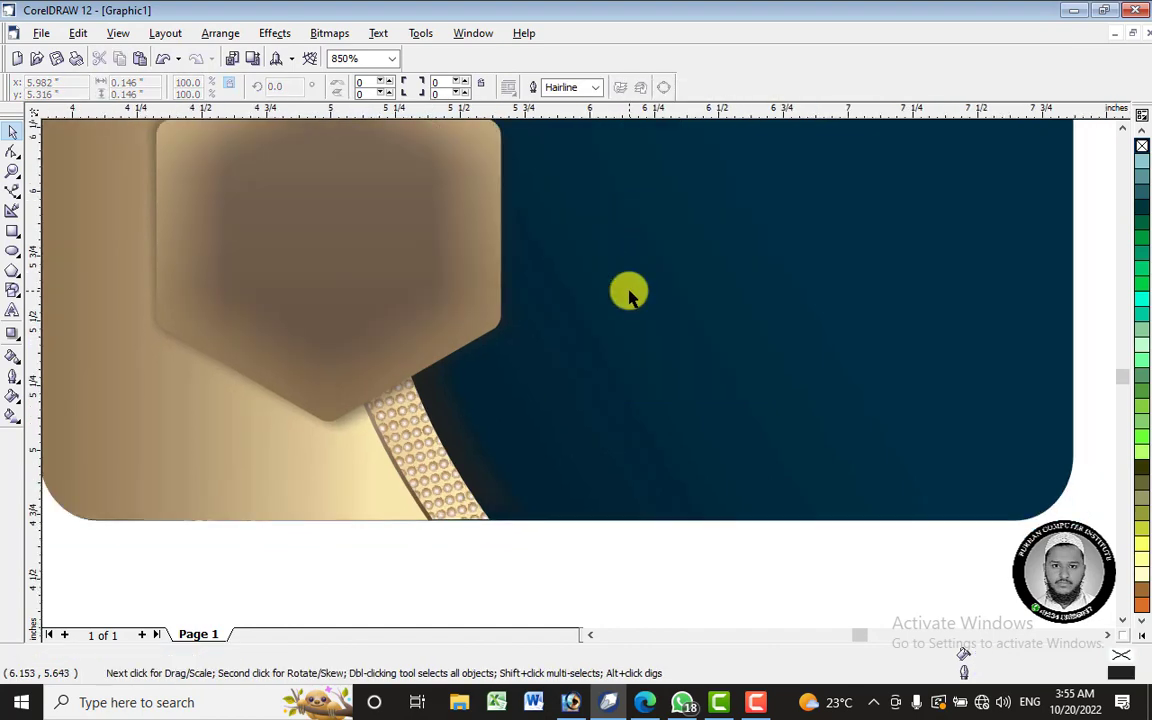
pyautogui.scroll(-2, 629, 293)
pyautogui.moveTo(526, 516); pyautogui.dragTo(631, 156)
pyautogui.moveTo(593, 251); pyautogui.dragTo(592, 288)
pyautogui.click(617, 476)
pyautogui.scroll(-1, 676, 309)
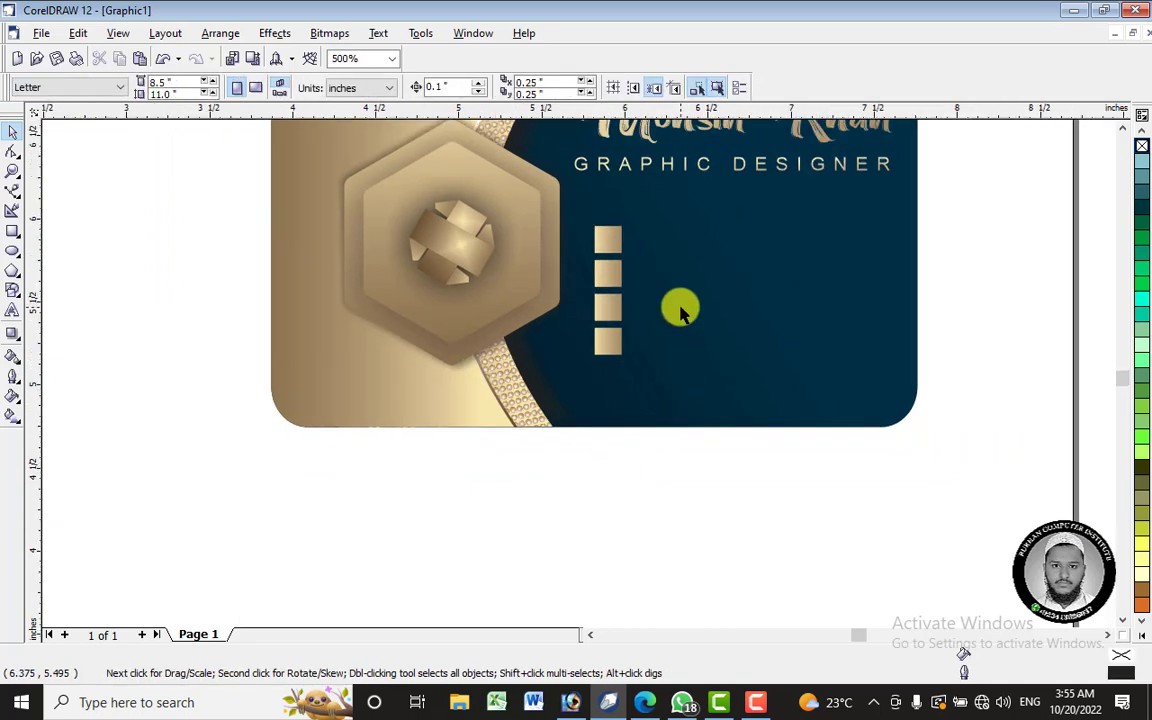
pyautogui.scroll(-2, 676, 309)
pyautogui.scroll(2, 625, 252)
pyautogui.scroll(2, 650, 245)
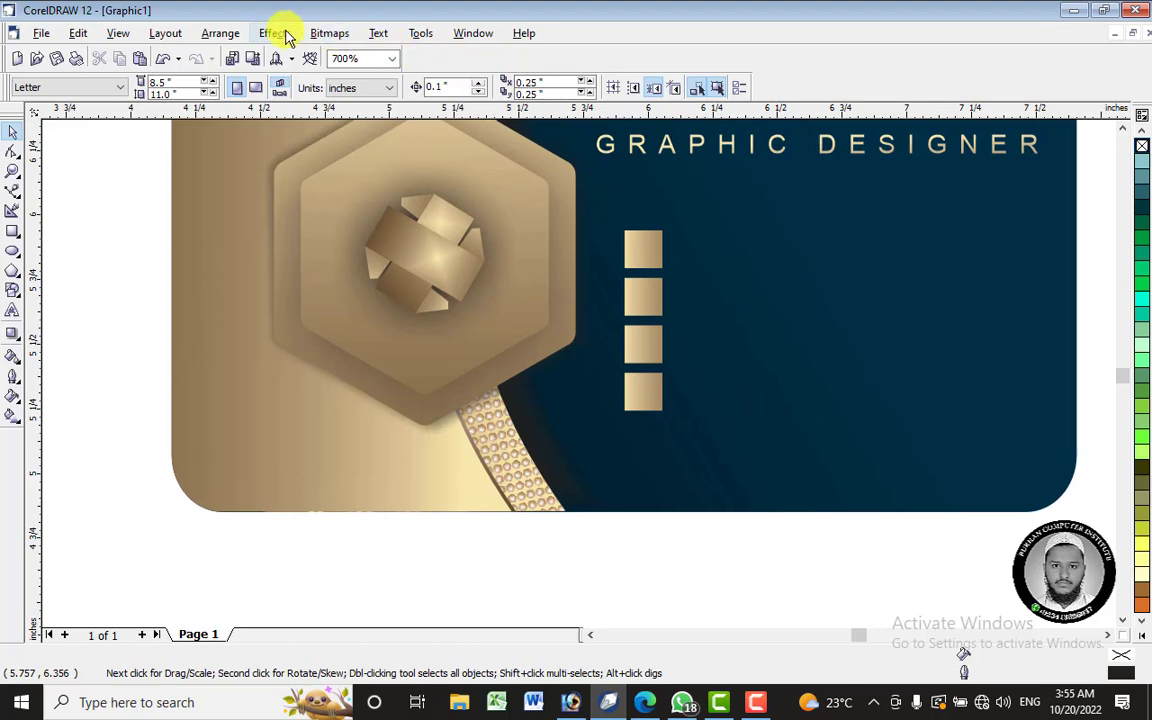
pyautogui.click(378, 33)
# - Open Insert Character with the Wingdings font showing All Characters
pyautogui.click(421, 90)
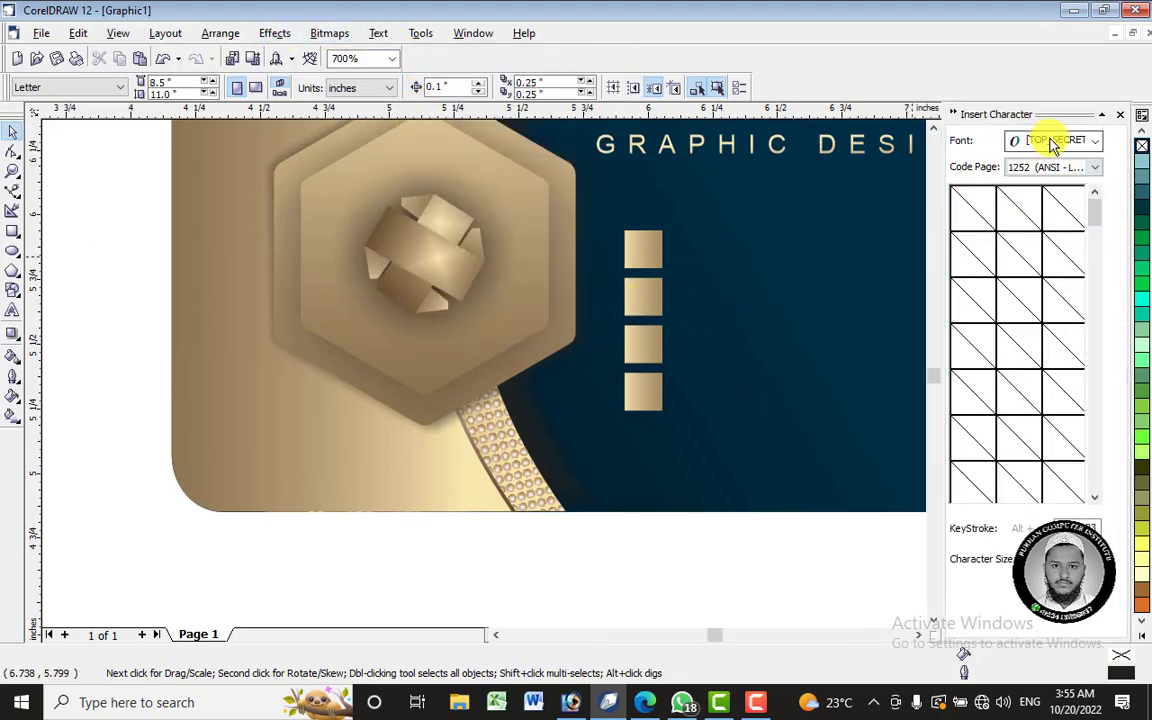
pyautogui.click(1052, 144)
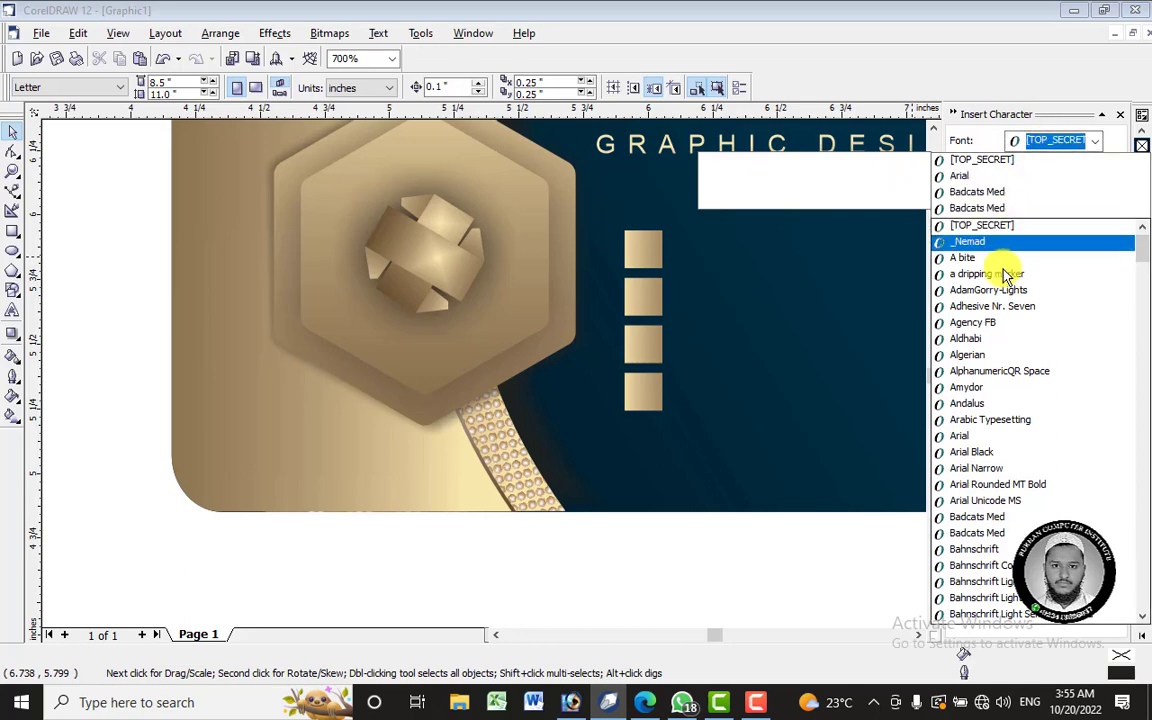
pyautogui.write('w')
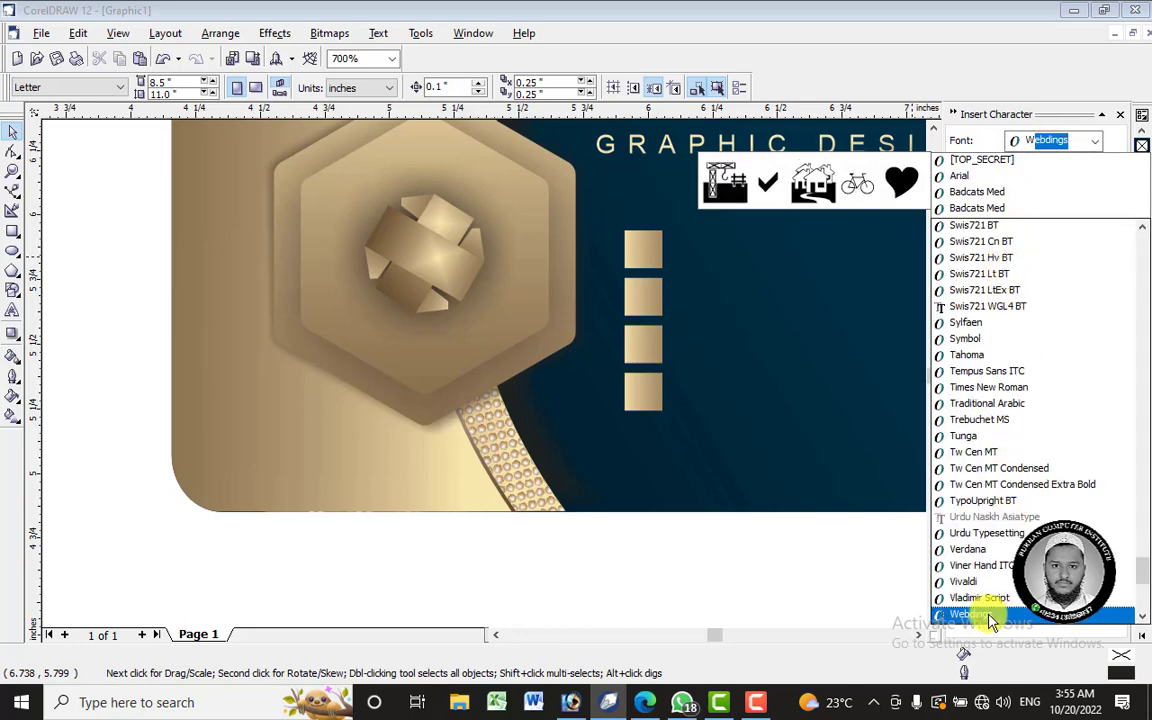
pyautogui.scroll(-1, 990, 615)
pyautogui.click(970, 598)
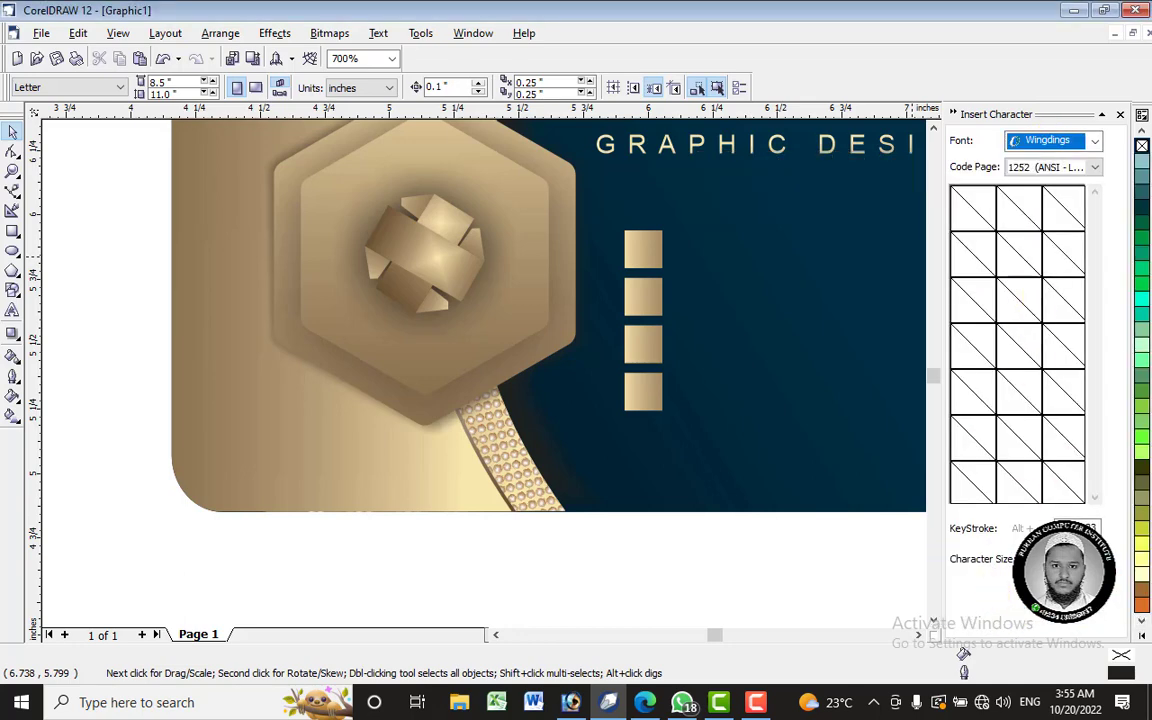
pyautogui.click(1050, 167)
pyautogui.scroll(9, 1058, 215)
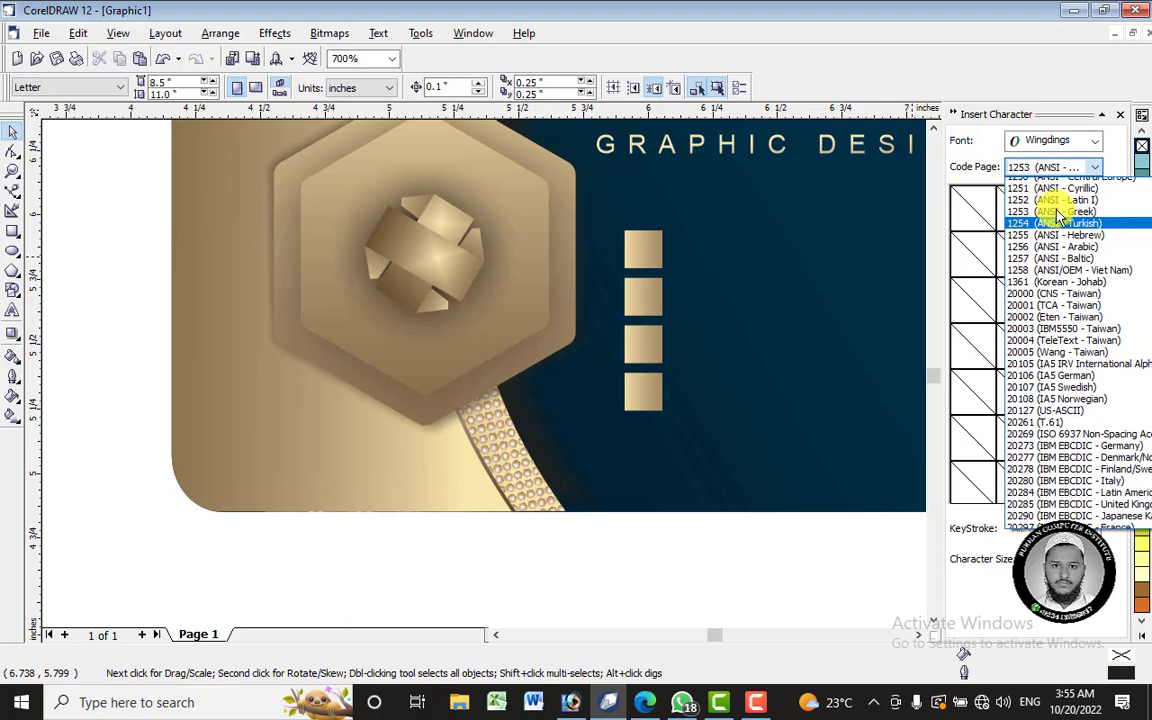
pyautogui.click(1050, 184)
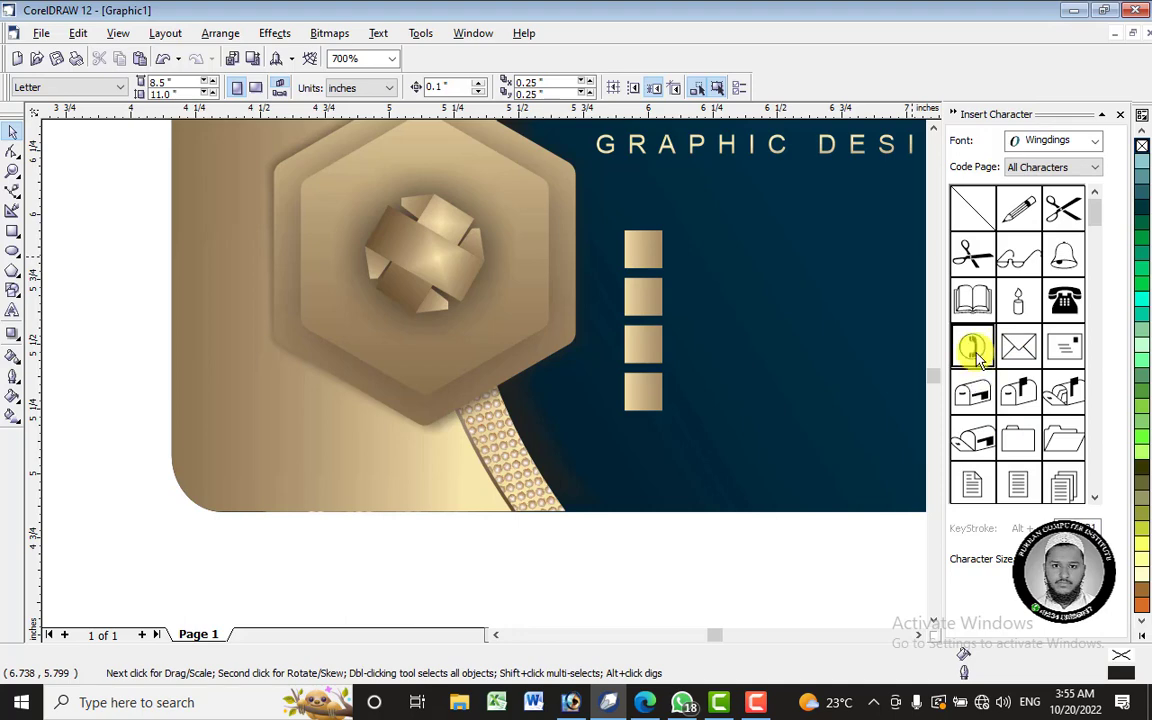
# - Place the Wingdings telephone symbol, shrink it, and centre it in the top square
pyautogui.moveTo(978, 358); pyautogui.dragTo(652, 280)
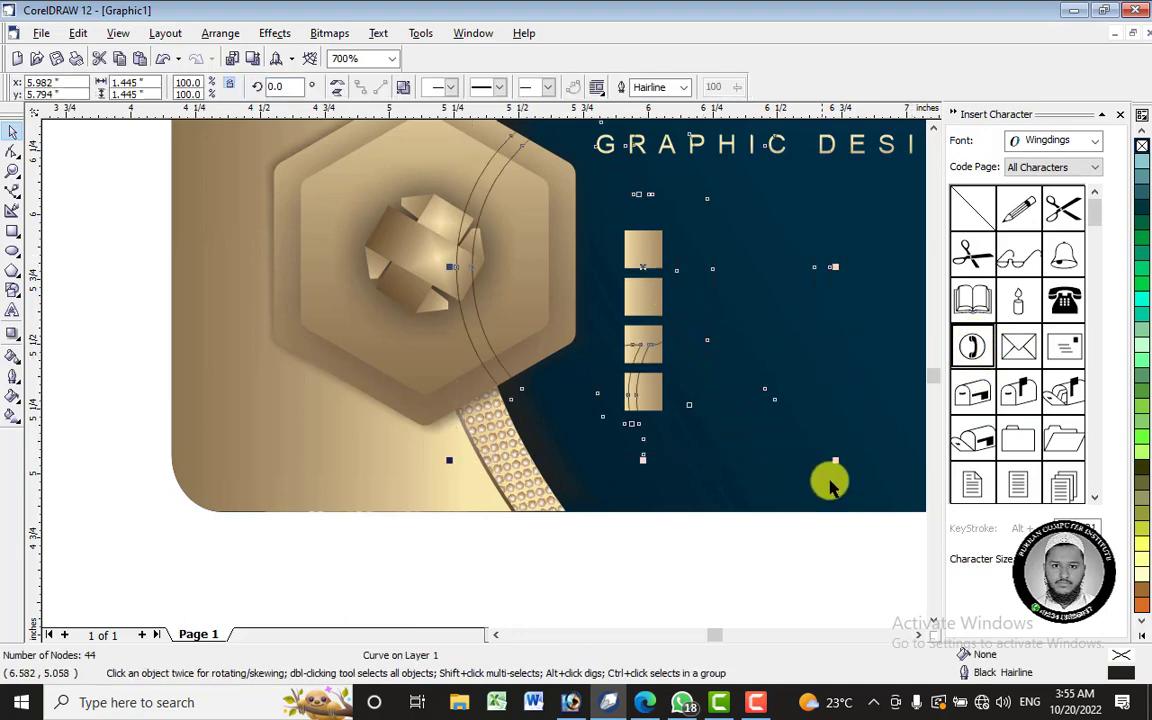
pyautogui.moveTo(591, 230); pyautogui.dragTo(612, 249)
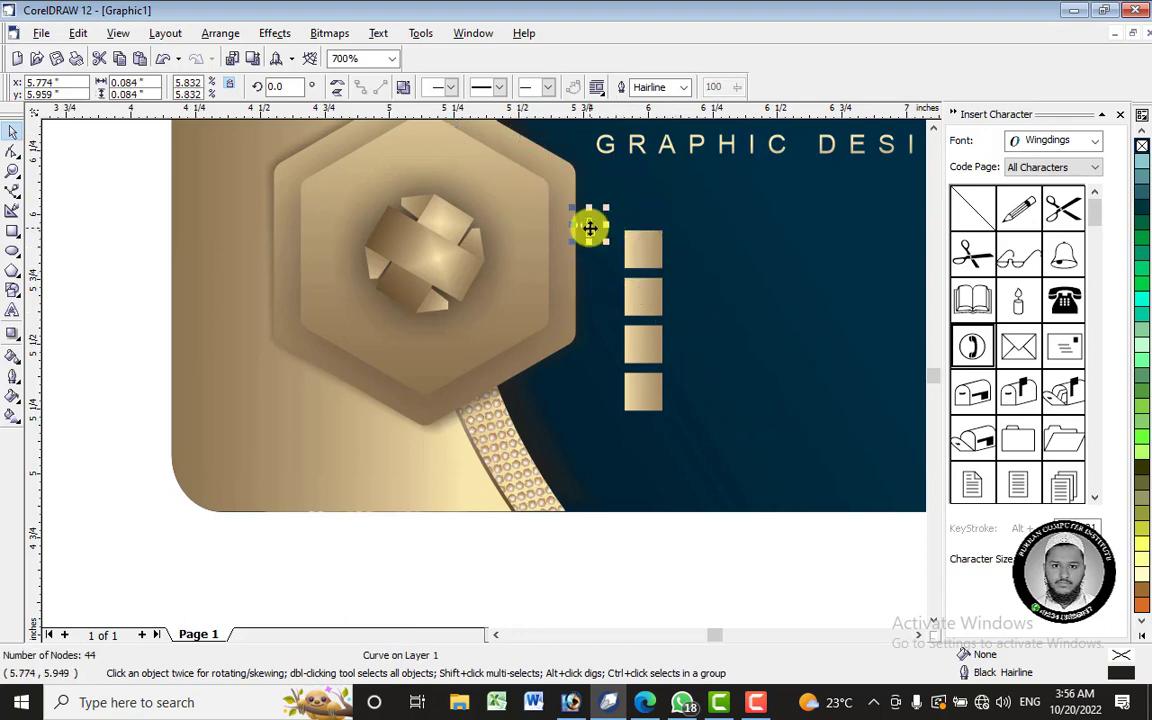
pyautogui.scroll(3, 648, 242)
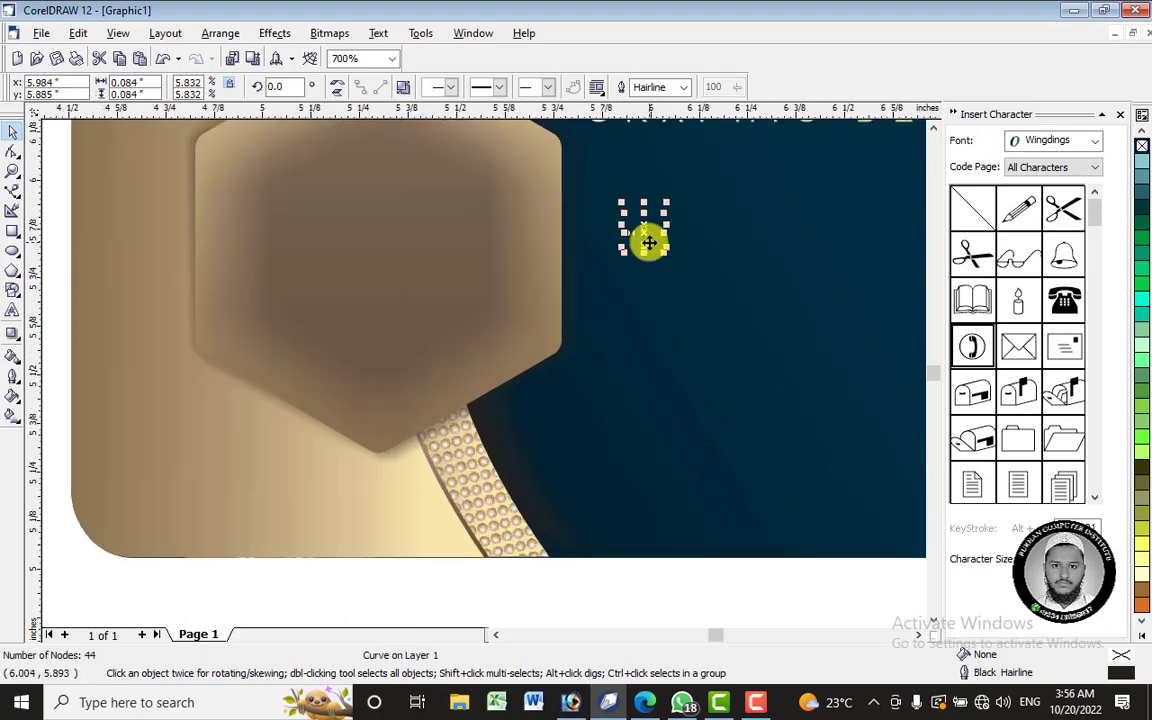
pyautogui.scroll(2, 652, 202)
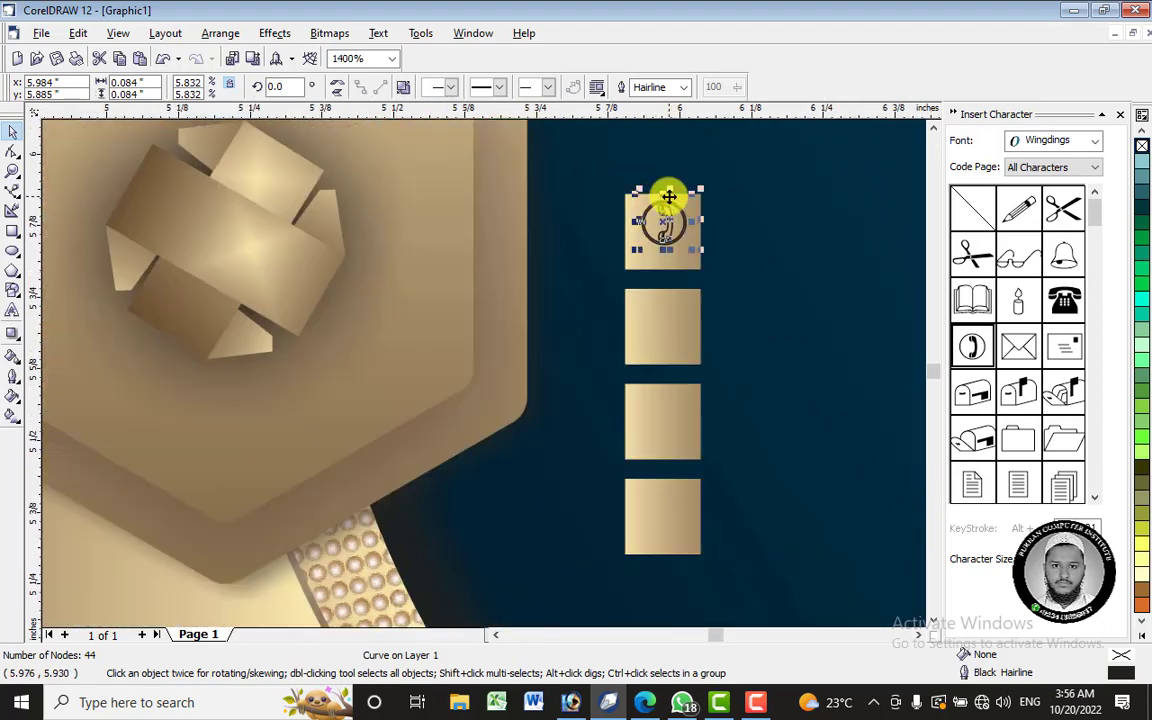
pyautogui.moveTo(680, 221); pyautogui.dragTo(762, 251)
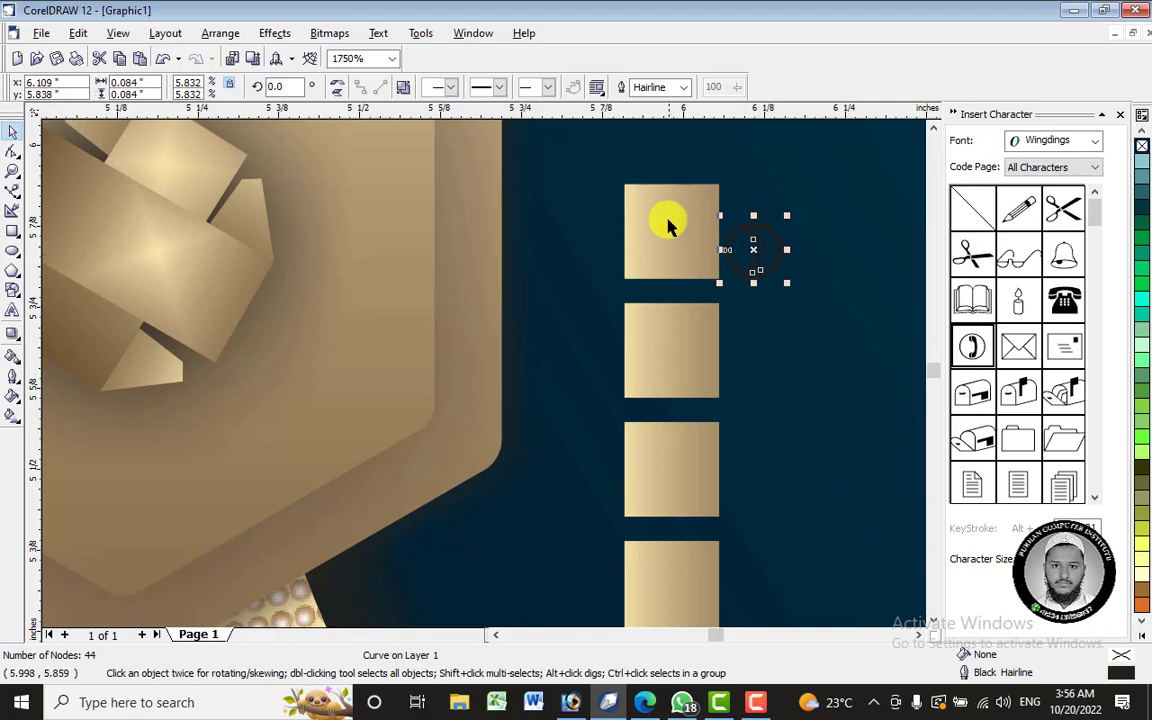
pyautogui.keyDown('shift'); pyautogui.click(668, 226); pyautogui.keyUp('shift')
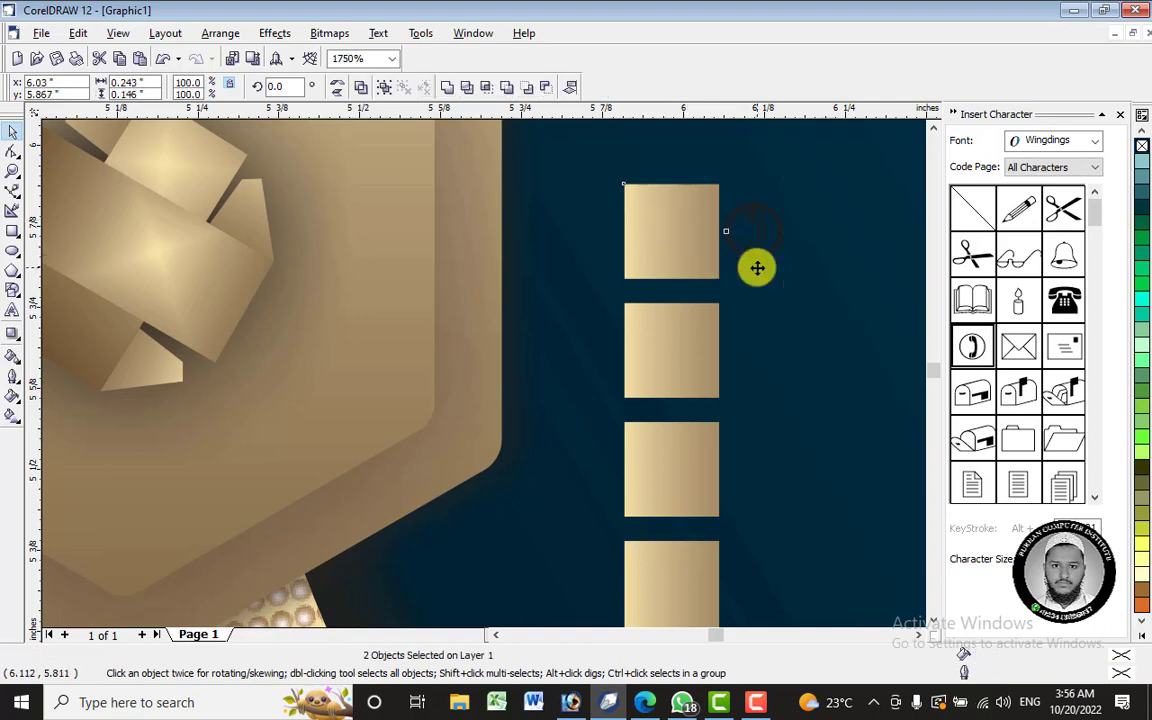
pyautogui.press('c')
pyautogui.click(794, 252)
# - Make the telephone symbol's fill and outline white, undoing a stray white fill on the square
pyautogui.click(680, 240)
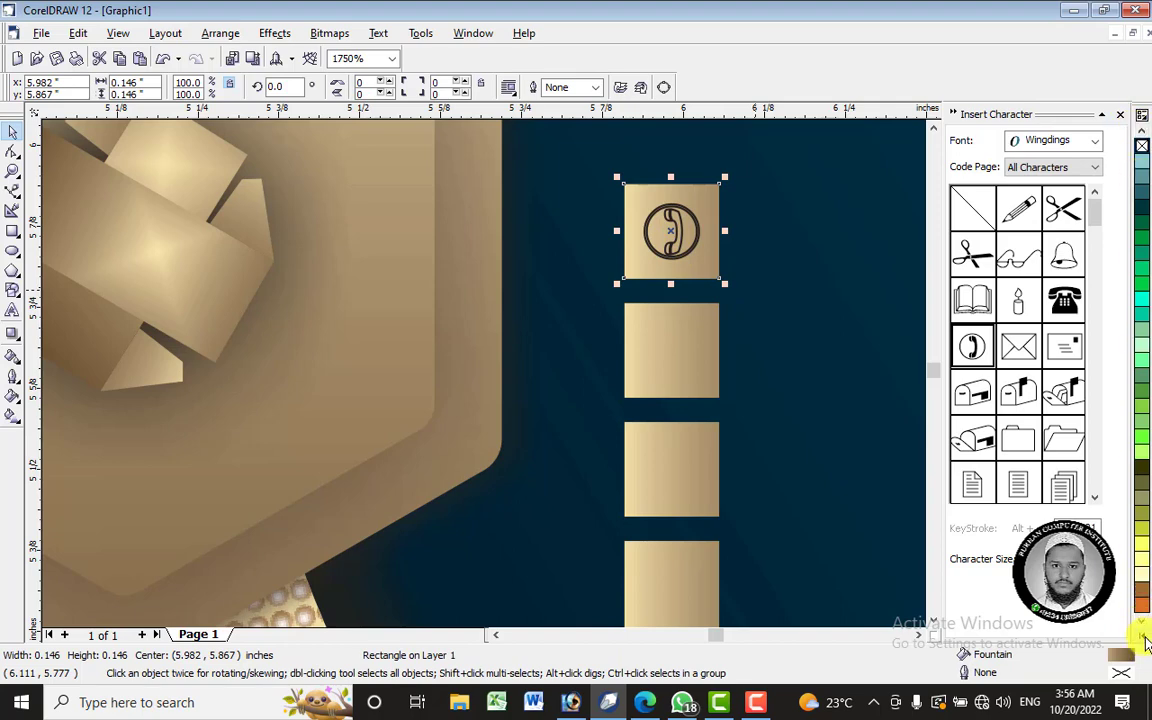
pyautogui.click(1144, 637)
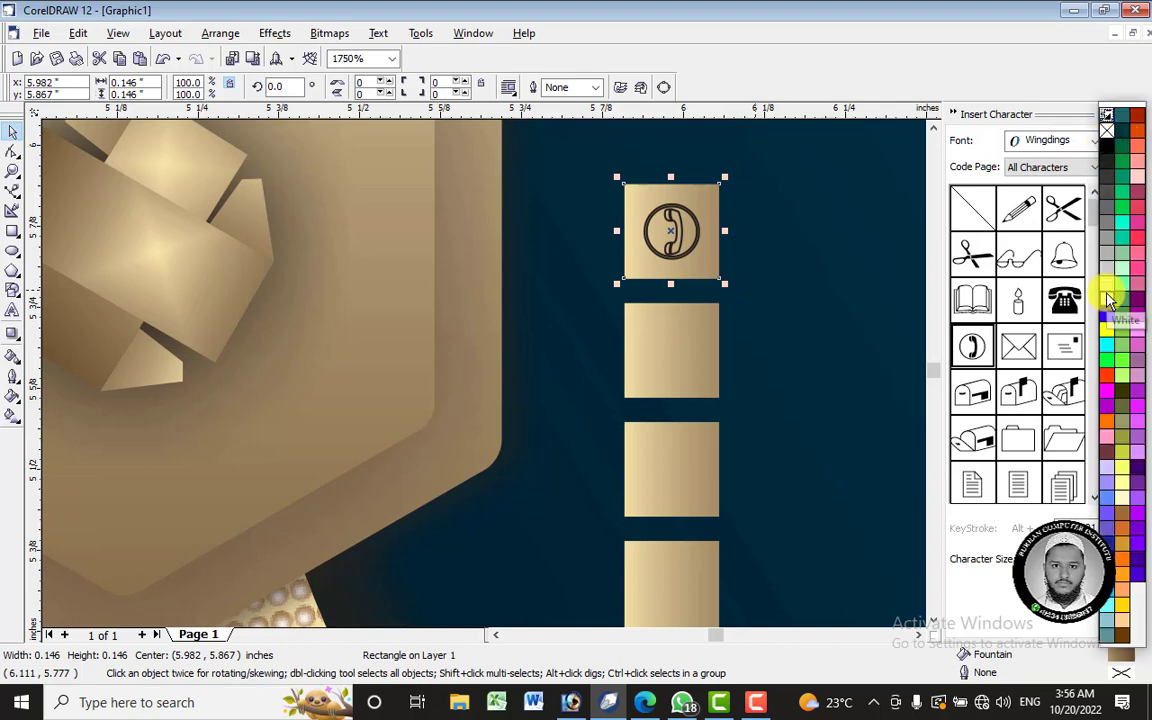
pyautogui.click(1108, 300)
pyautogui.hotkey('ctrl', 'z')
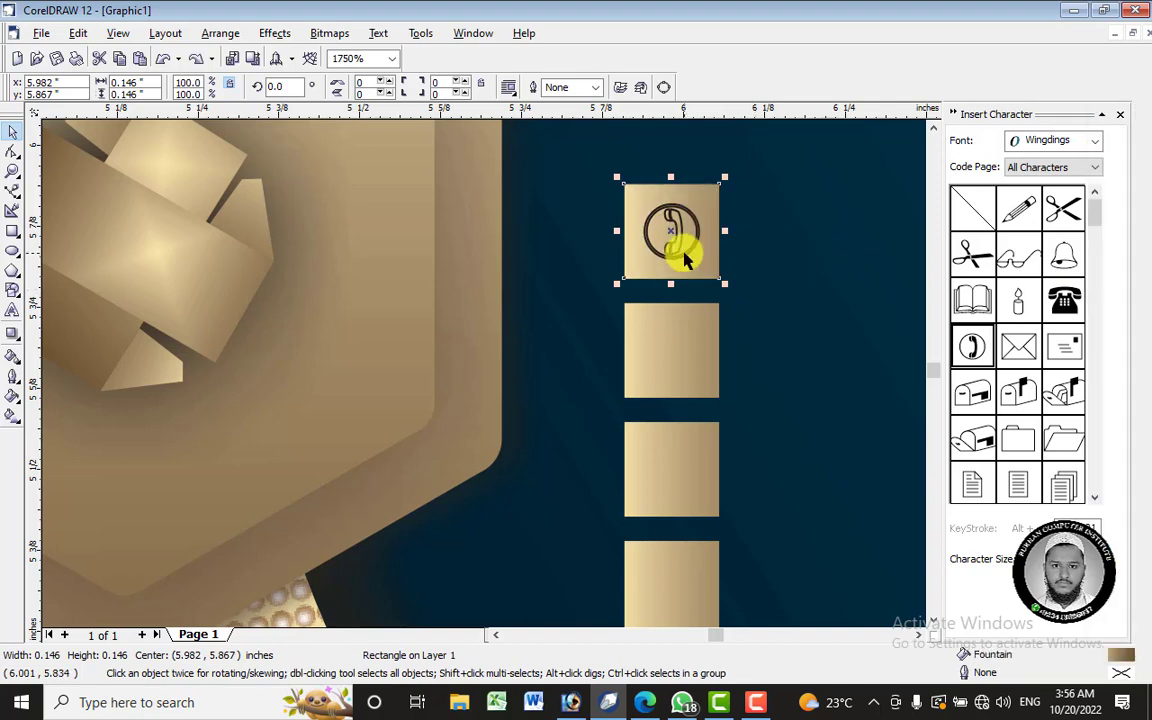
pyautogui.click(700, 252)
pyautogui.click(686, 262)
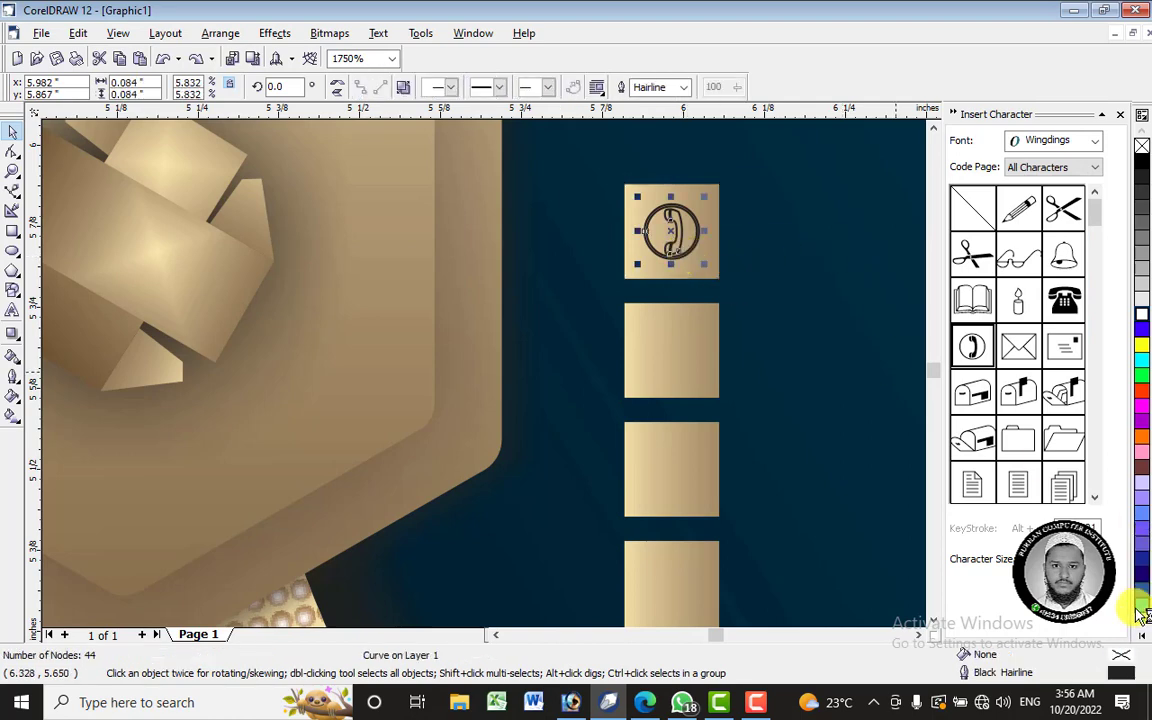
pyautogui.click(1141, 622)
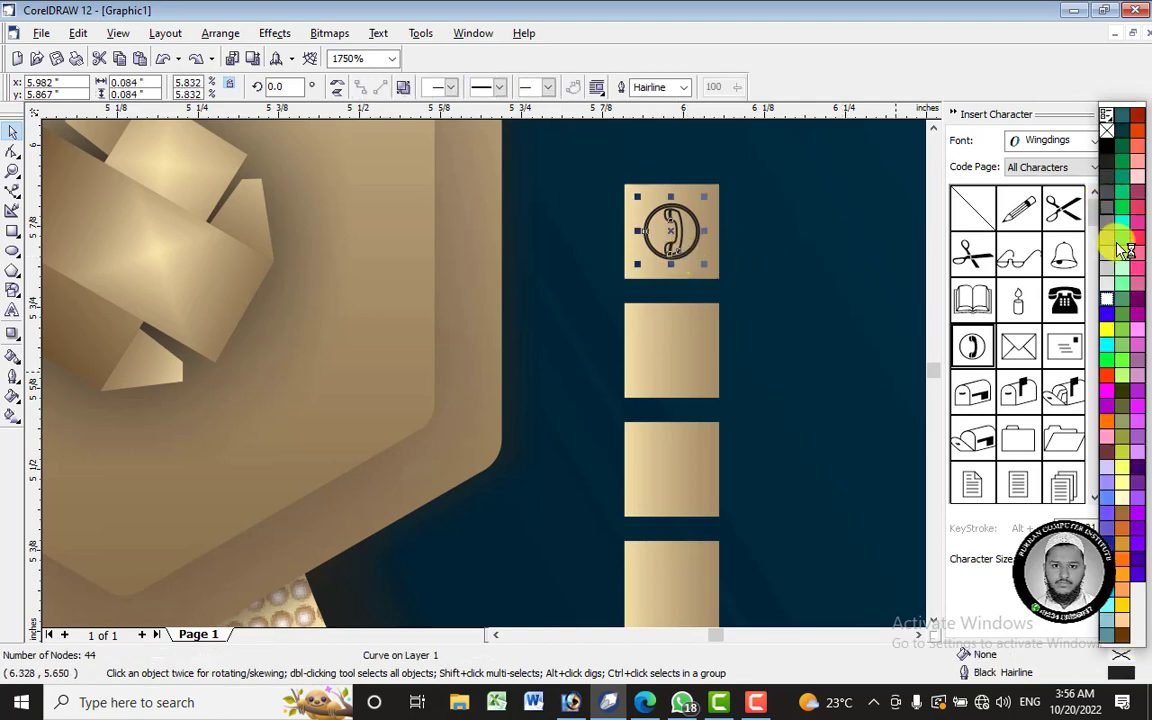
pyautogui.click(1107, 298)
pyautogui.rightClick(1107, 296)
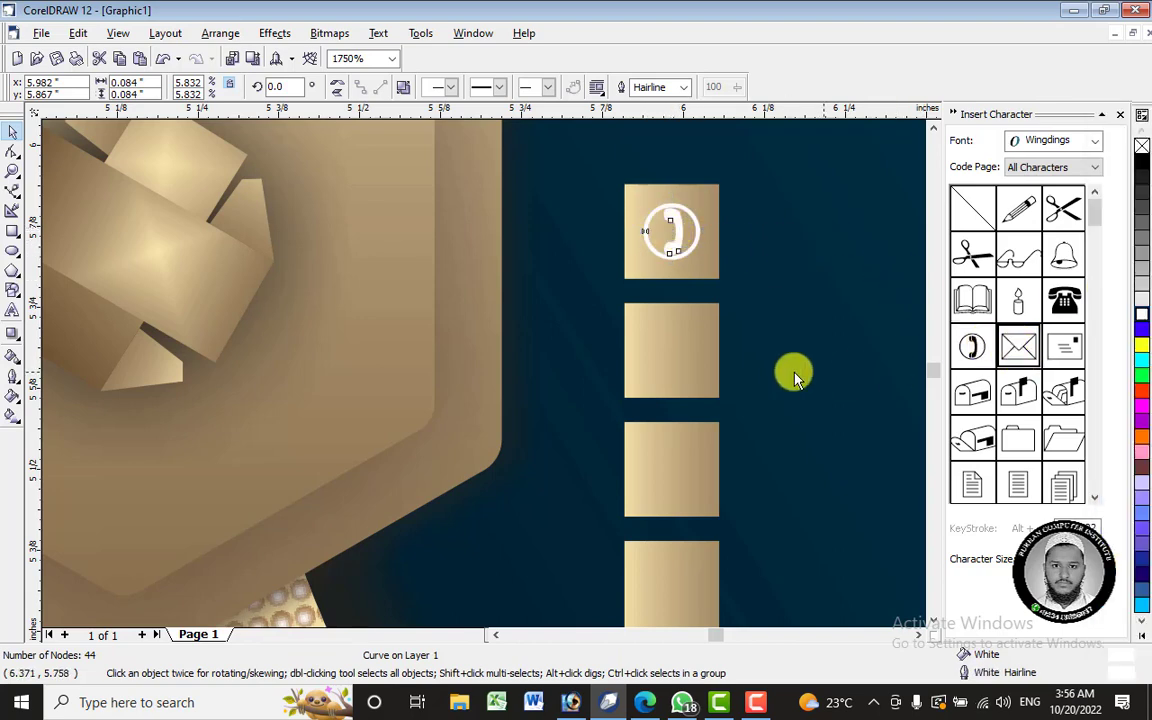
# - Place the Wingdings envelope on the card and shrink its width to fit the second gold box
pyautogui.moveTo(1019, 347); pyautogui.dragTo(670, 355)
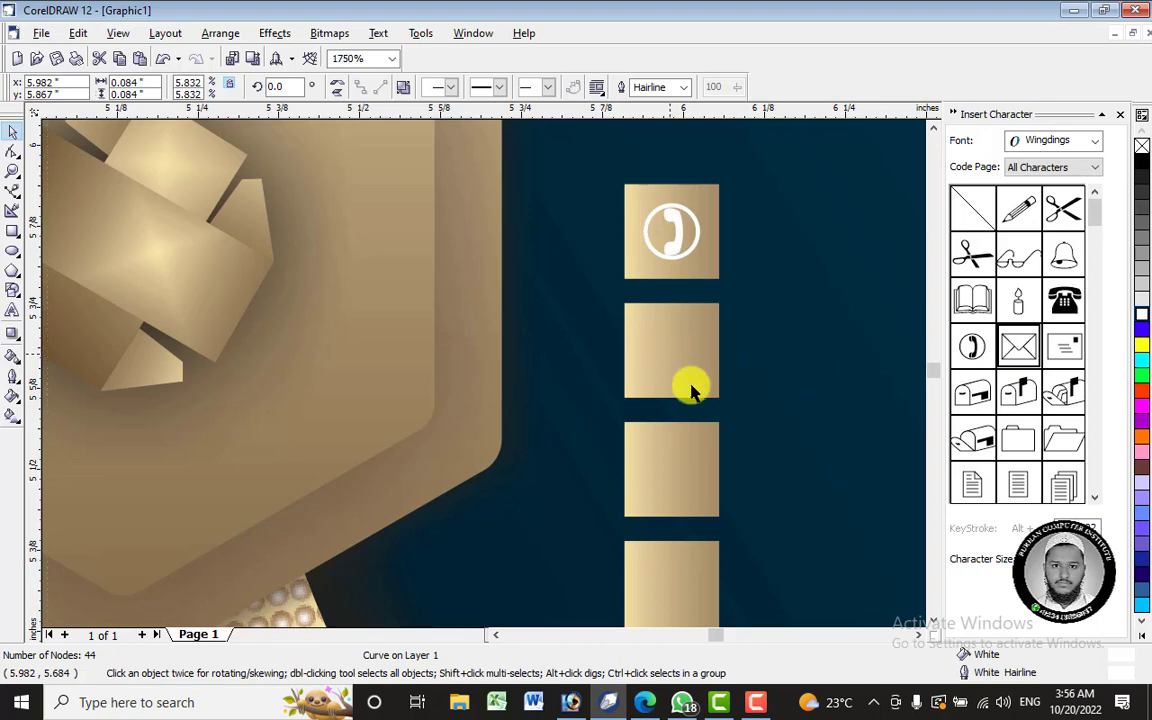
pyautogui.scroll(-1, 615, 346)
pyautogui.scroll(-1, 753, 425)
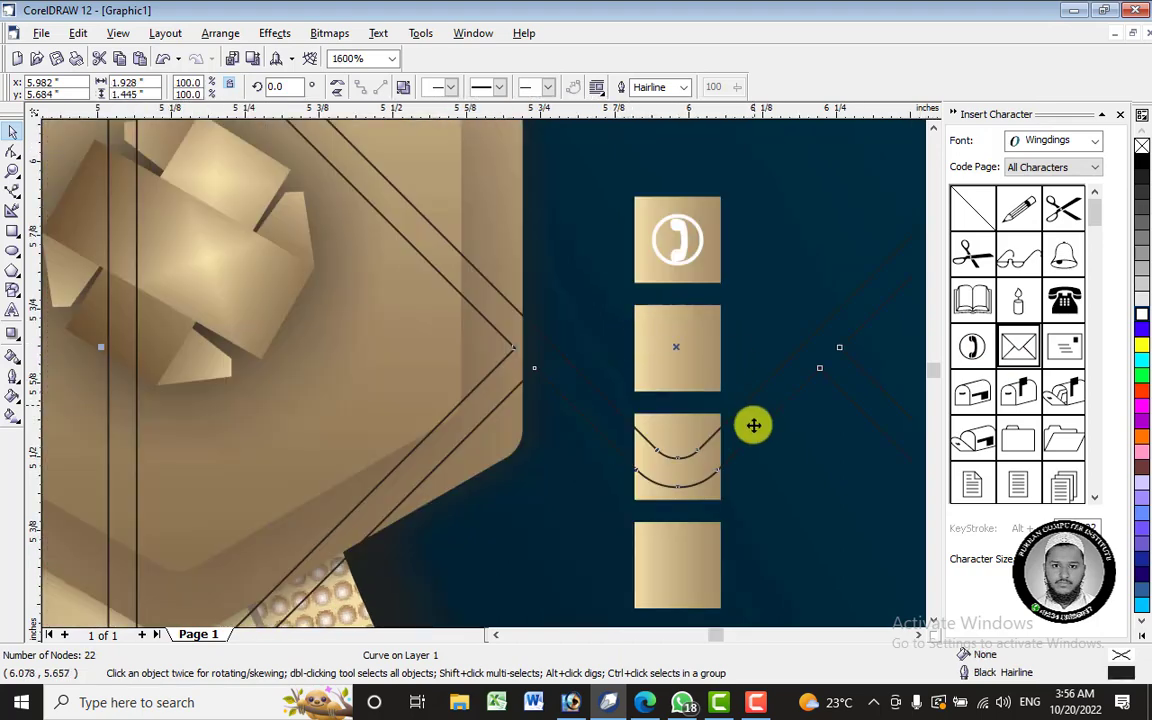
pyautogui.click(687, 245)
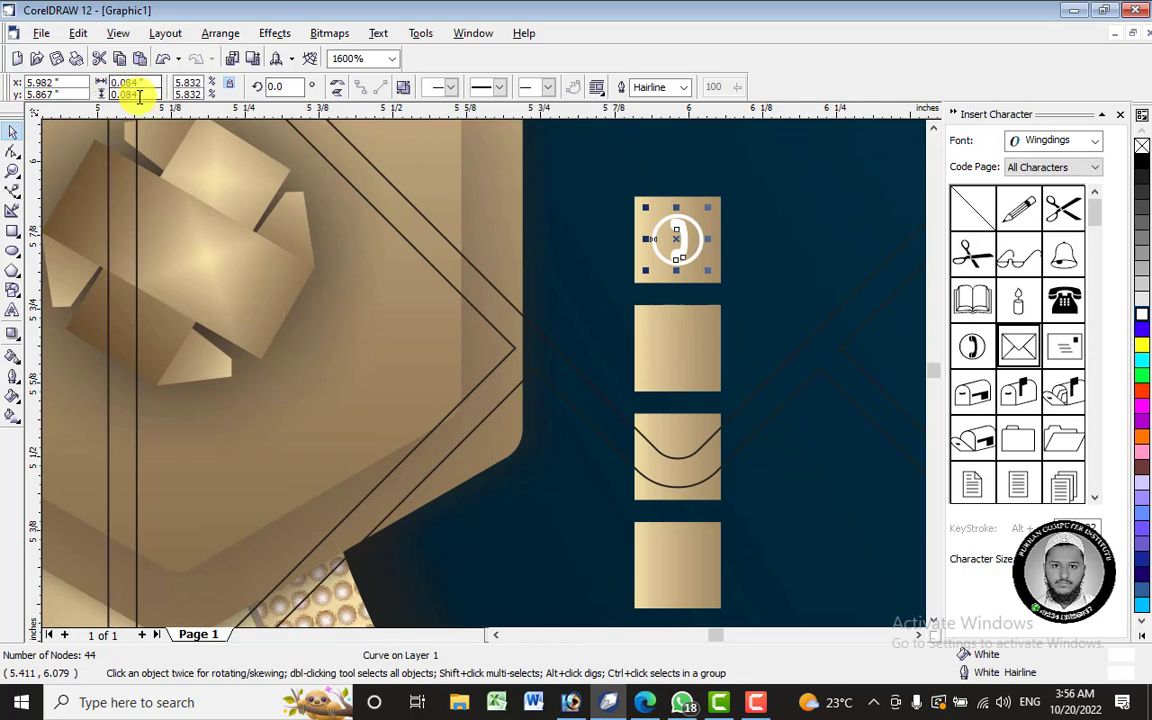
pyautogui.click(740, 414)
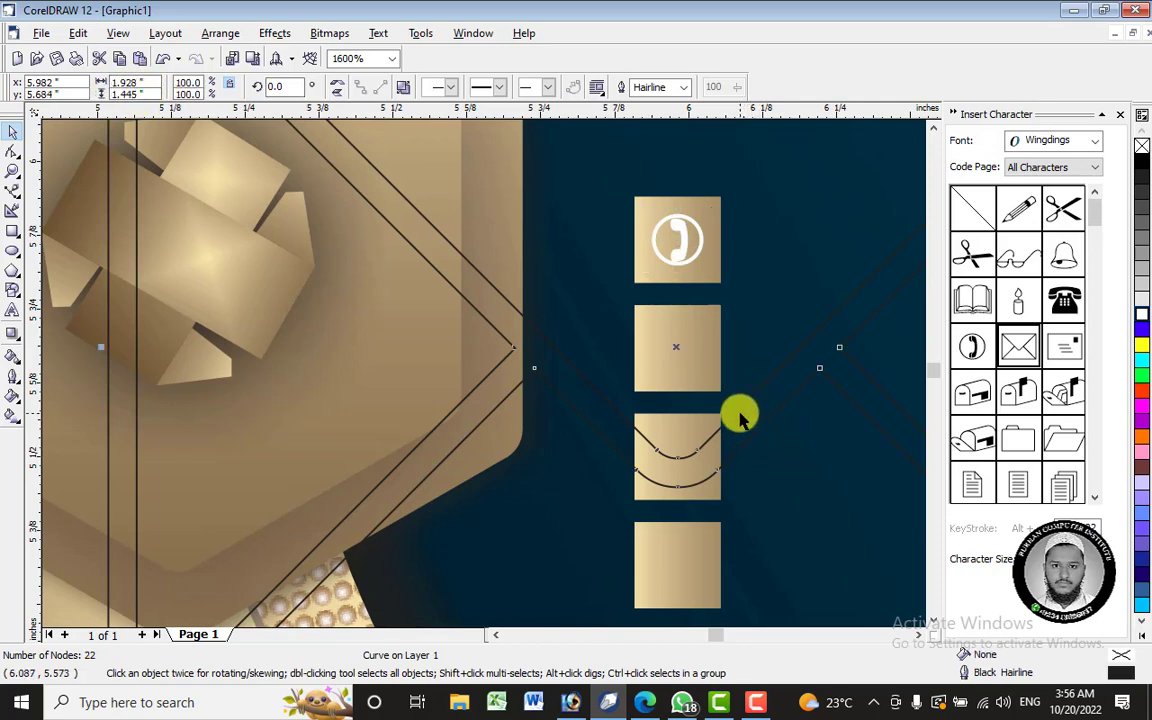
pyautogui.click(145, 86)
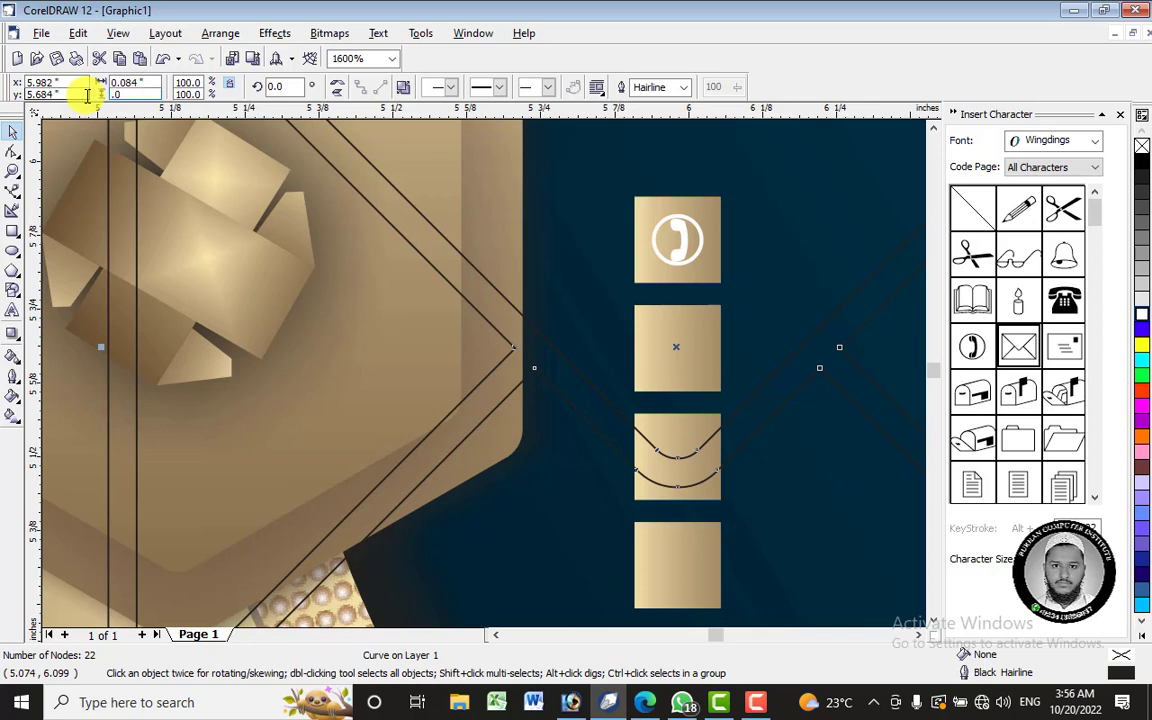
pyautogui.press('Return')
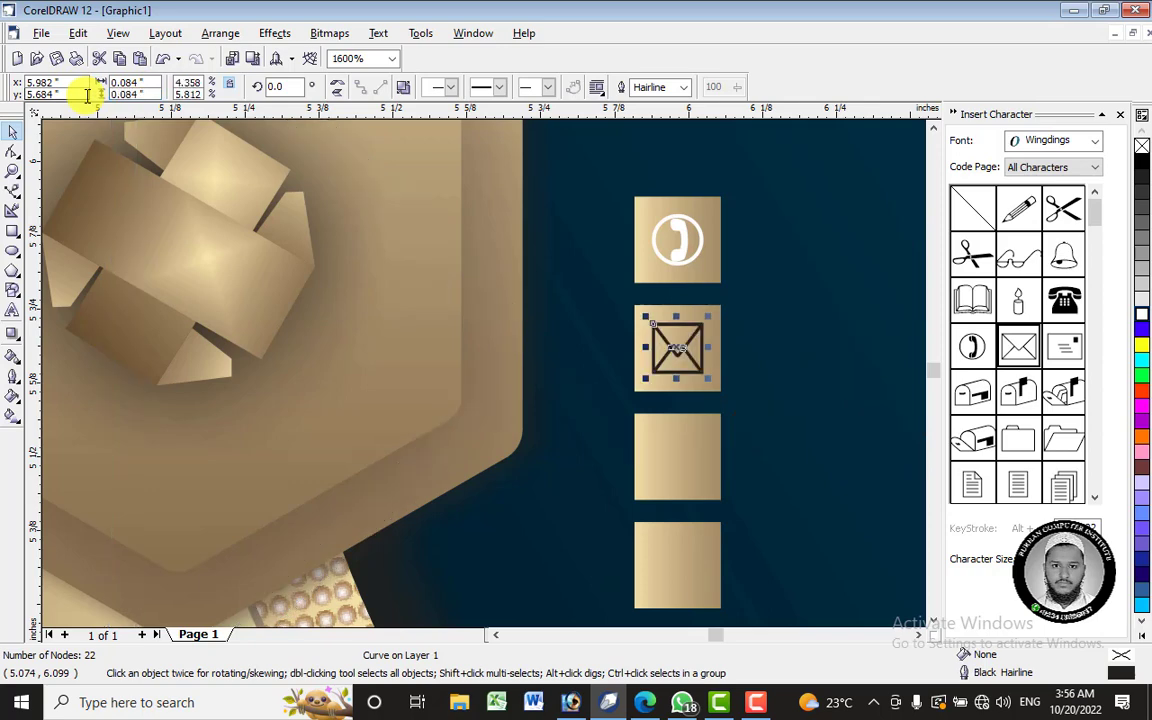
# - Flatten the envelope, nudge it down in the box, and give it a white outline
pyautogui.scroll(1, 735, 338)
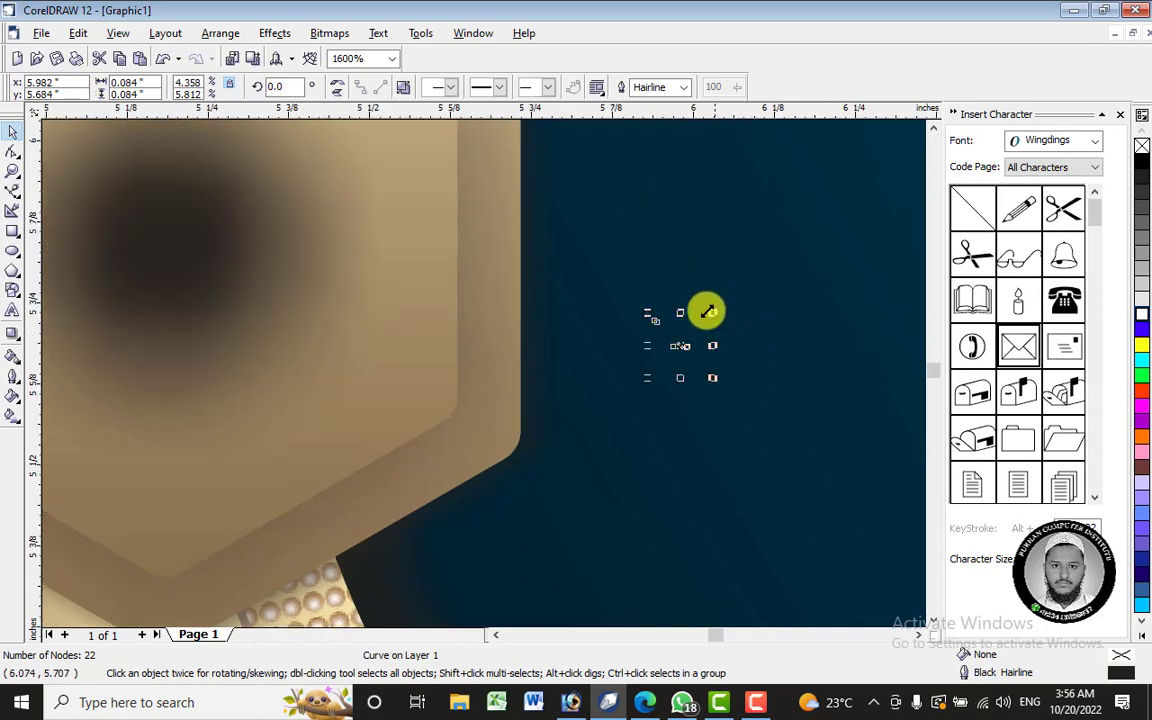
pyautogui.click(680, 342)
pyautogui.click(697, 333)
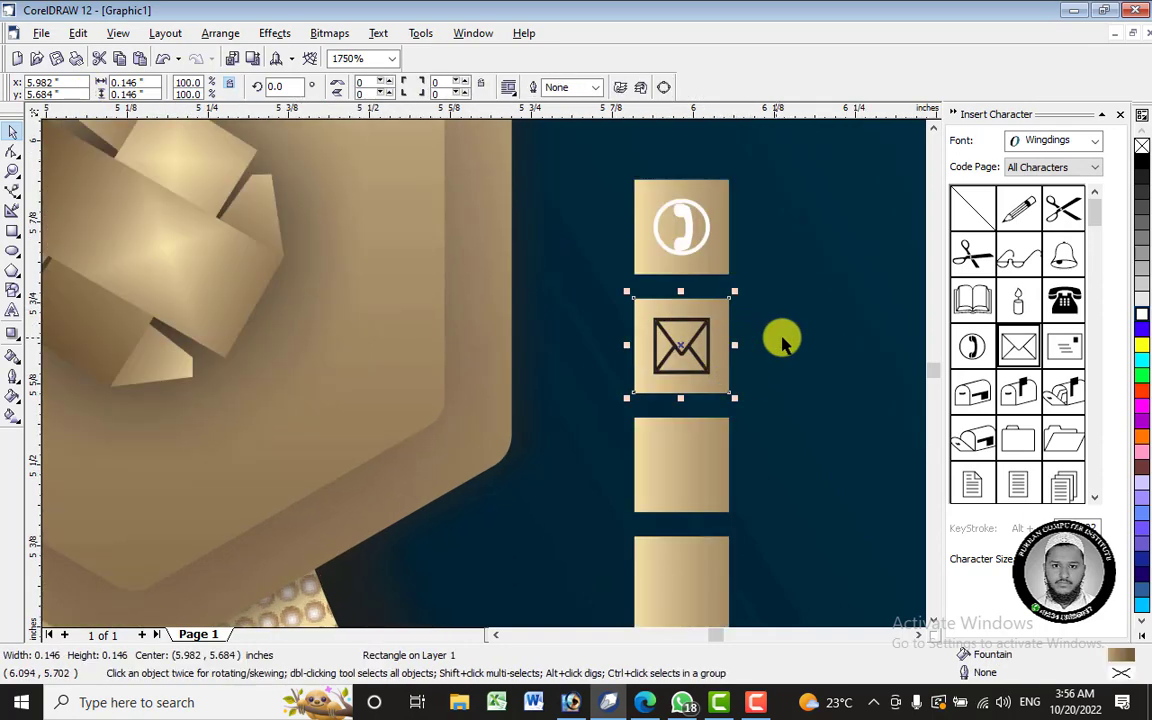
pyautogui.click(782, 340)
pyautogui.click(686, 352)
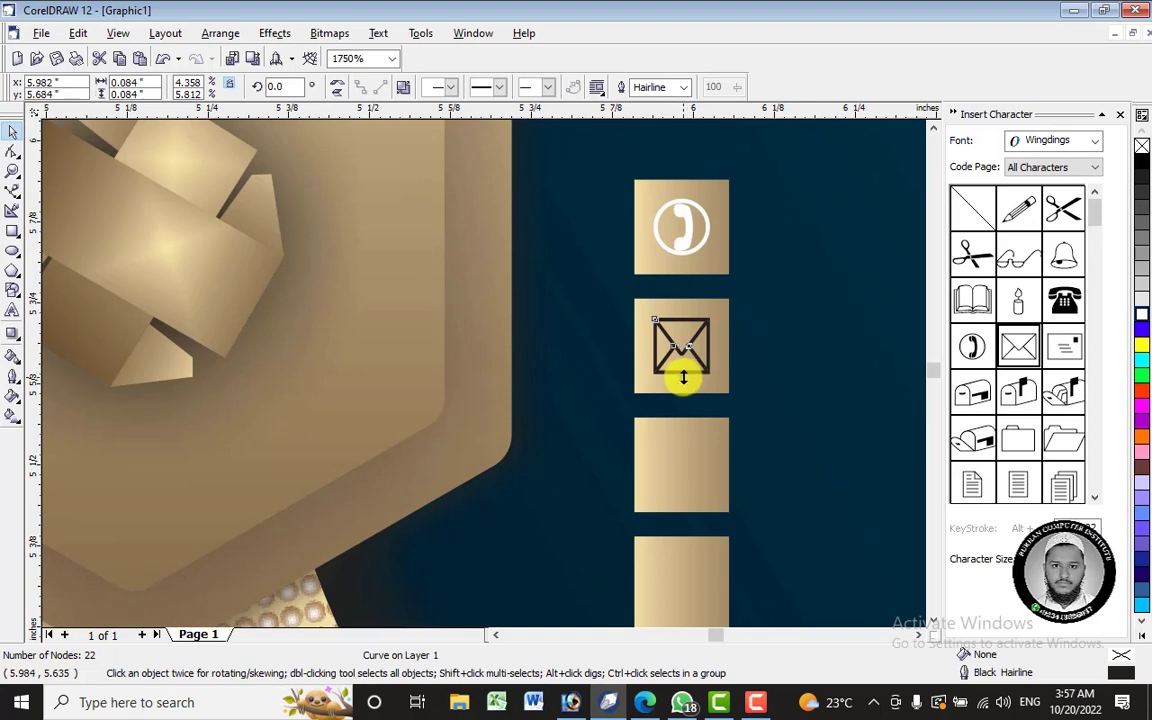
pyautogui.moveTo(683, 377); pyautogui.dragTo(682, 348)
pyautogui.click(752, 361)
pyautogui.click(705, 354)
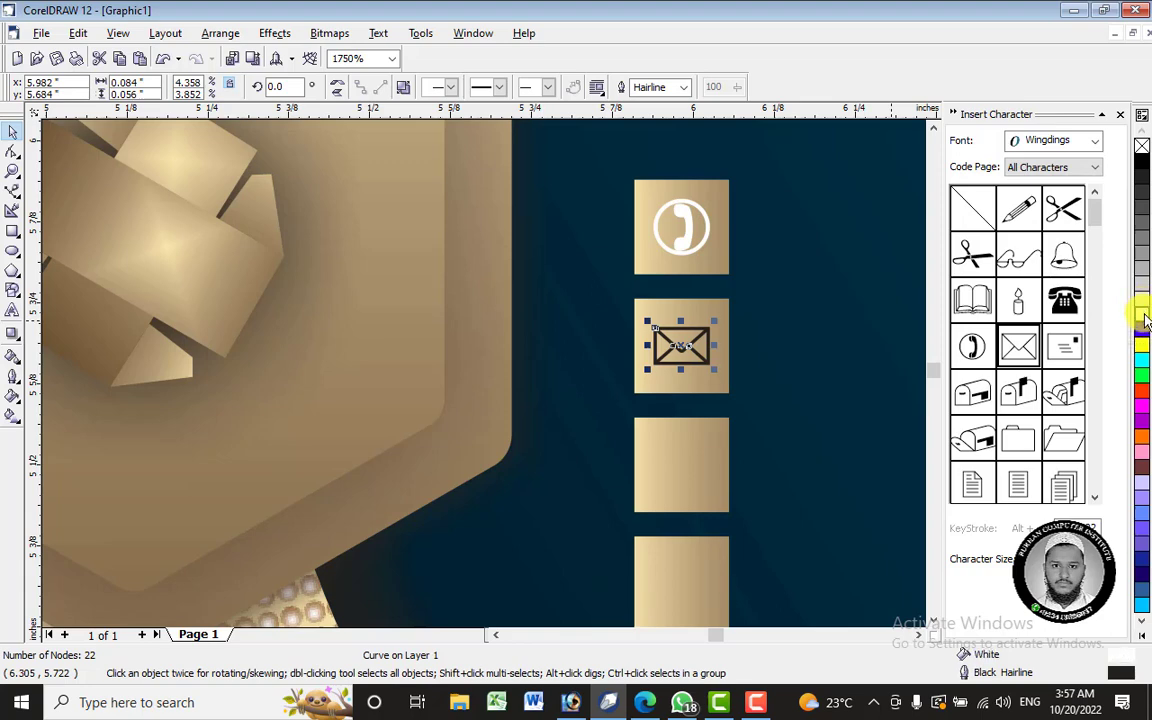
pyautogui.rightClick(1143, 315)
pyautogui.click(760, 358)
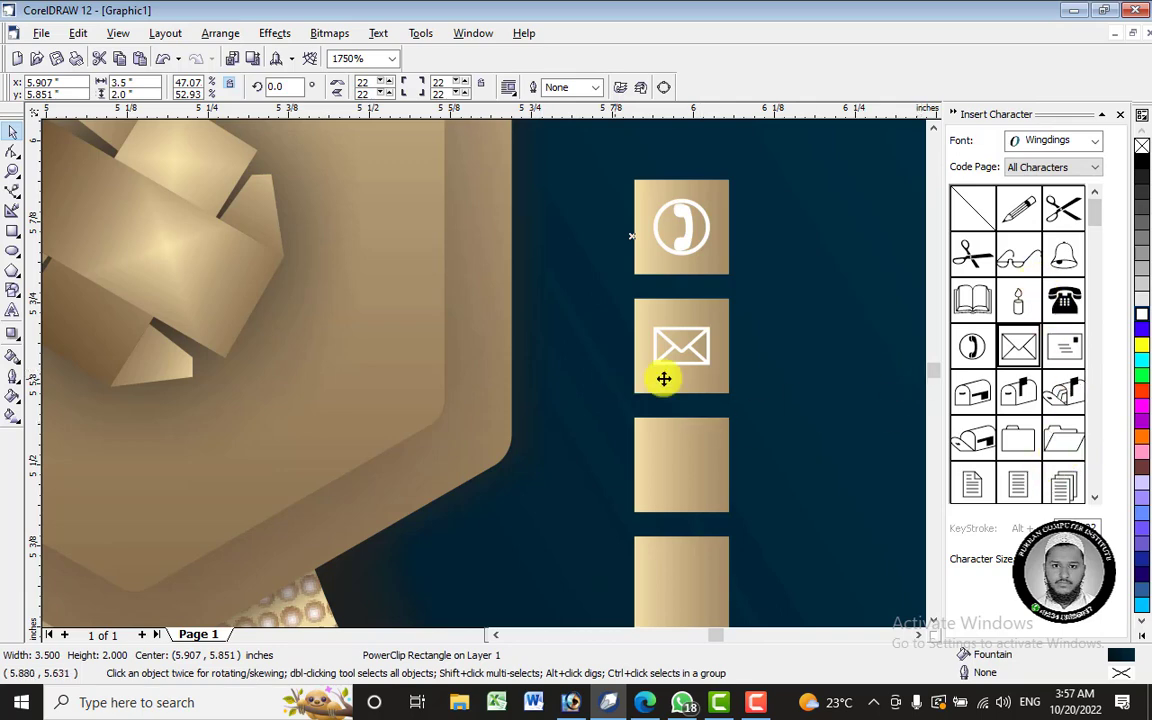
pyautogui.click(1094, 498)
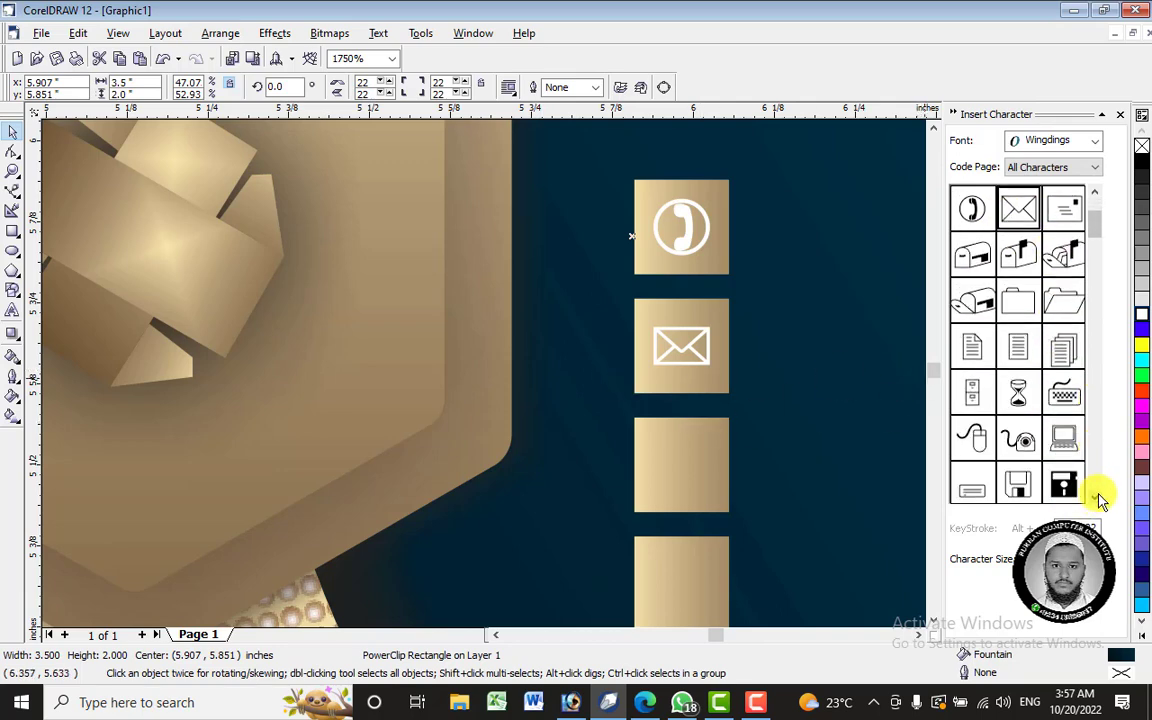
pyautogui.click(1096, 497)
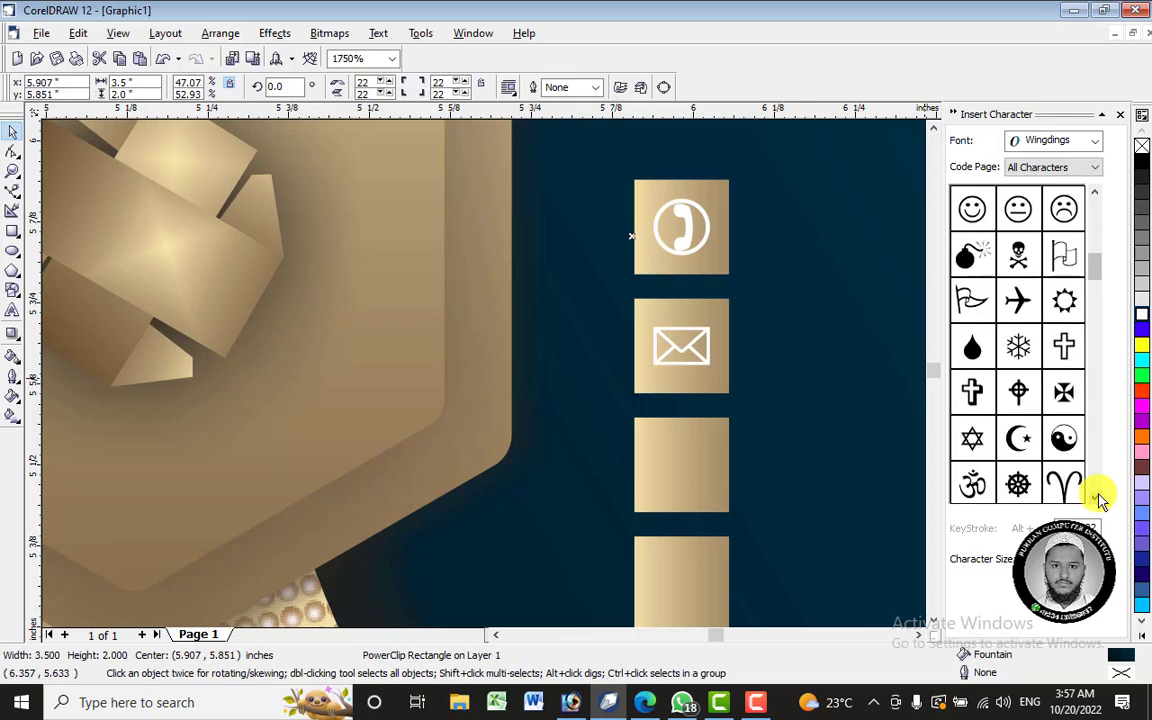
# - Draw a small circle in the third gold box, convert it to curves and stretch it into a teardrop
pyautogui.click(11, 253)
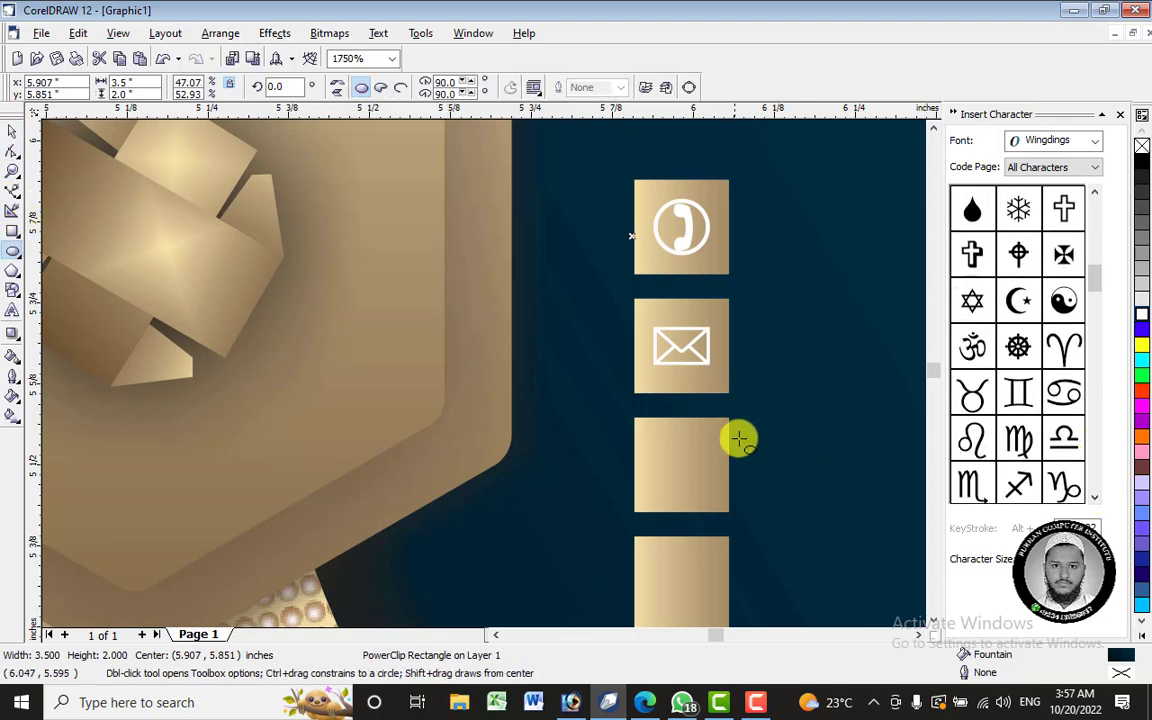
pyautogui.moveTo(669, 442)
pyautogui.mouseDown()
pyautogui.moveTo(702, 491)
pyautogui.moveTo(694, 463)
pyautogui.moveTo(719, 491)
pyautogui.moveTo(680, 449)
pyautogui.mouseUp()
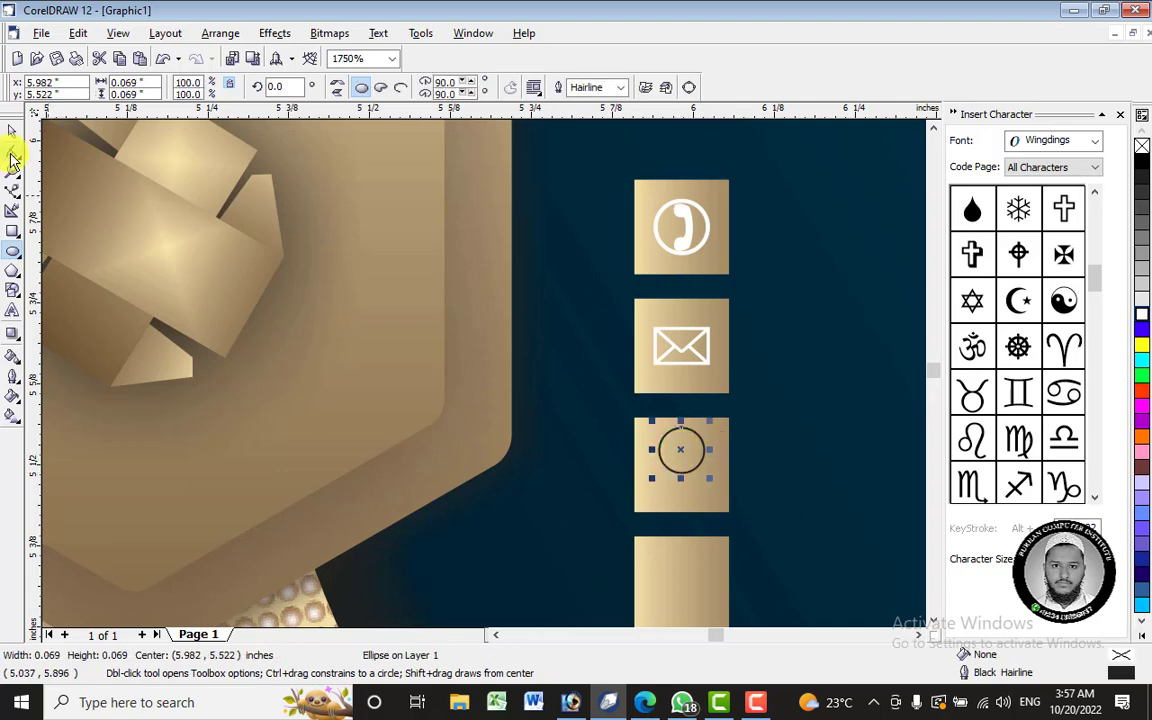
pyautogui.click(12, 152)
pyautogui.rightClick(676, 455)
pyautogui.click(733, 148)
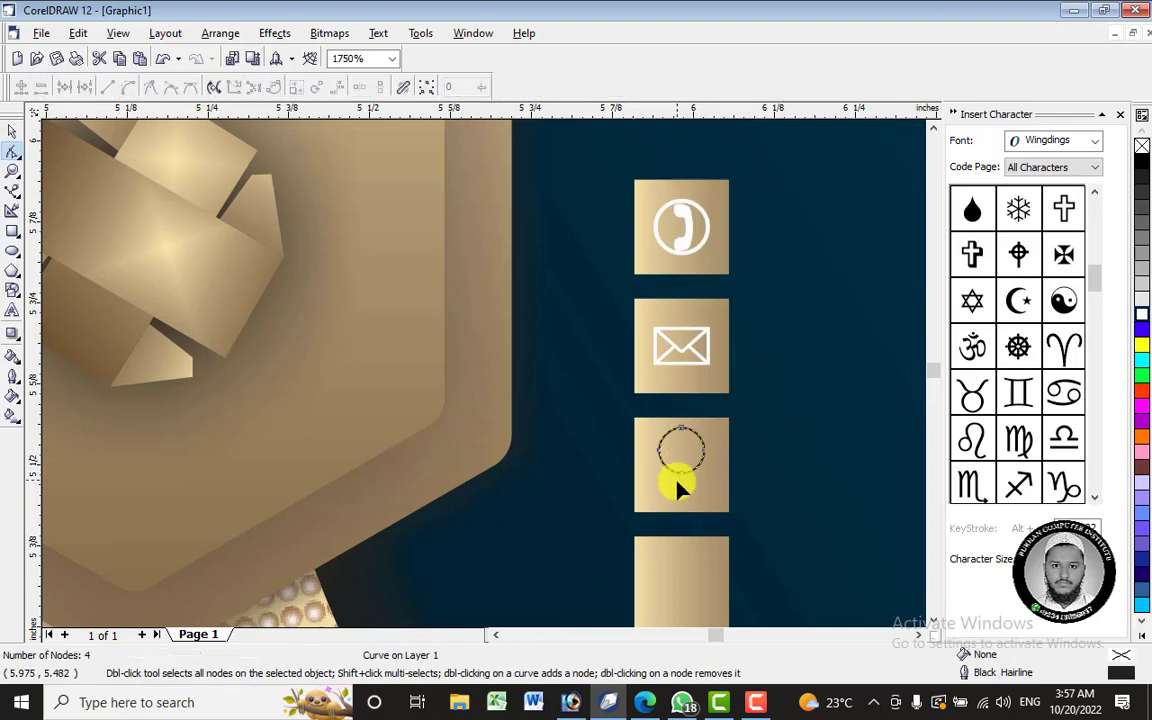
pyautogui.moveTo(679, 474); pyautogui.dragTo(683, 503)
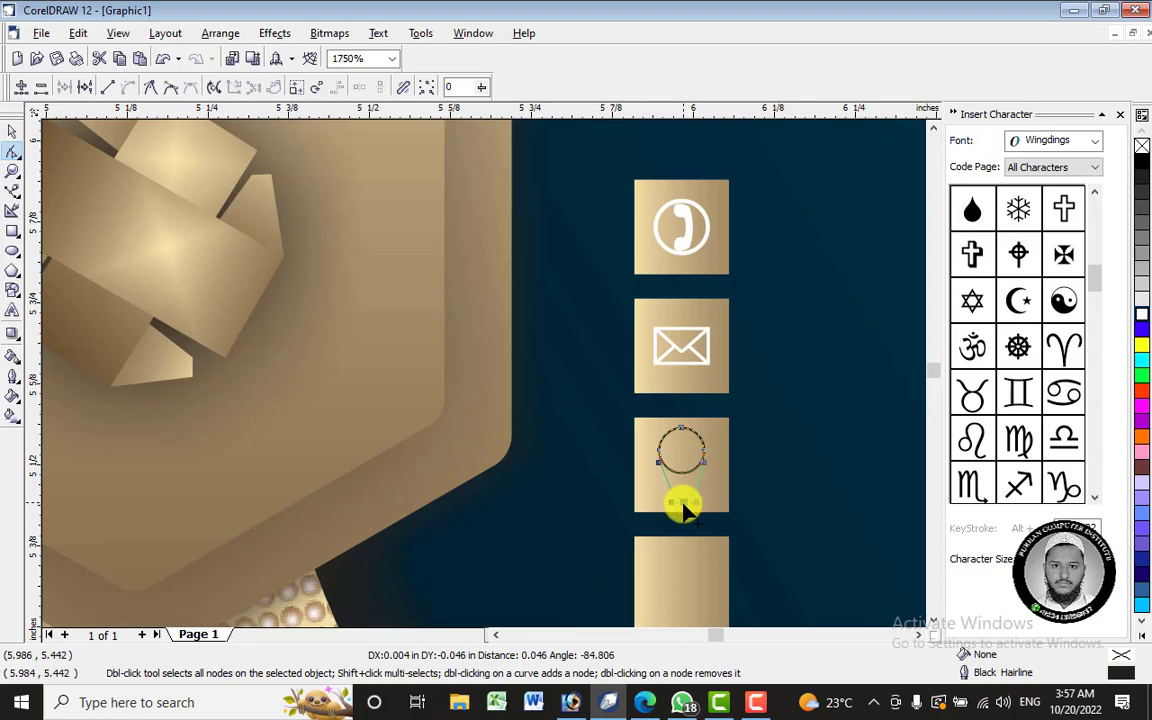
pyautogui.moveTo(692, 497); pyautogui.dragTo(707, 508)
pyautogui.click(12, 133)
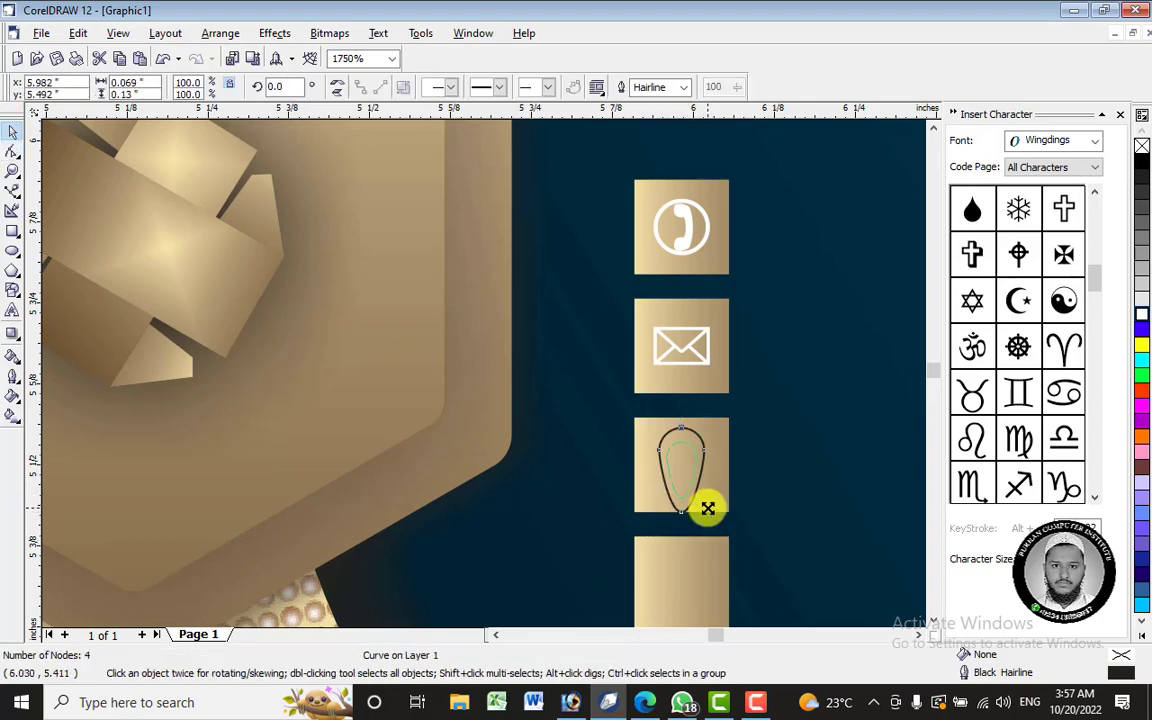
pyautogui.moveTo(684, 464); pyautogui.dragTo(707, 464)
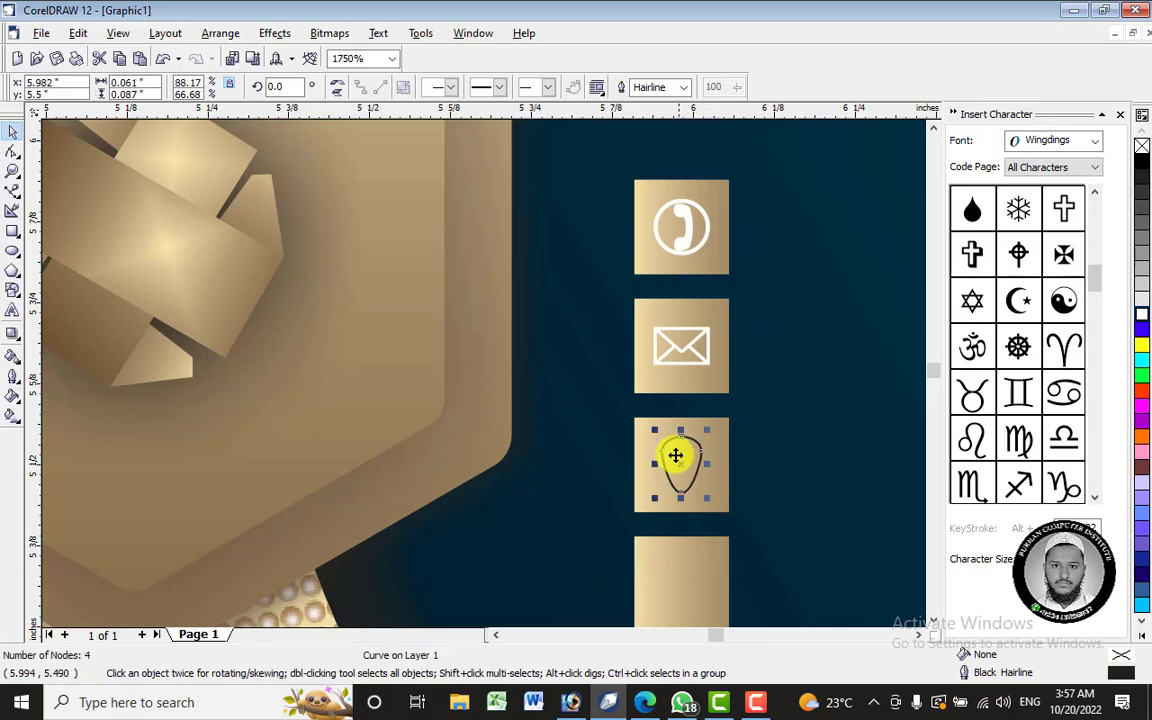
pyautogui.click(684, 496)
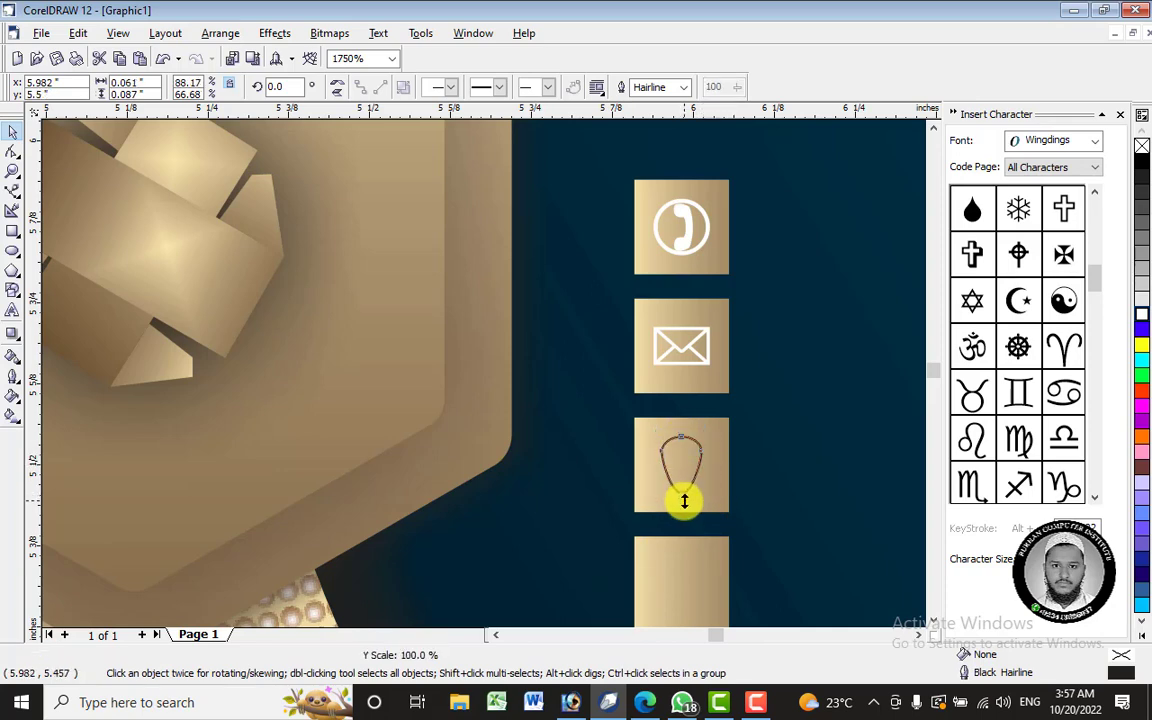
pyautogui.click(686, 465)
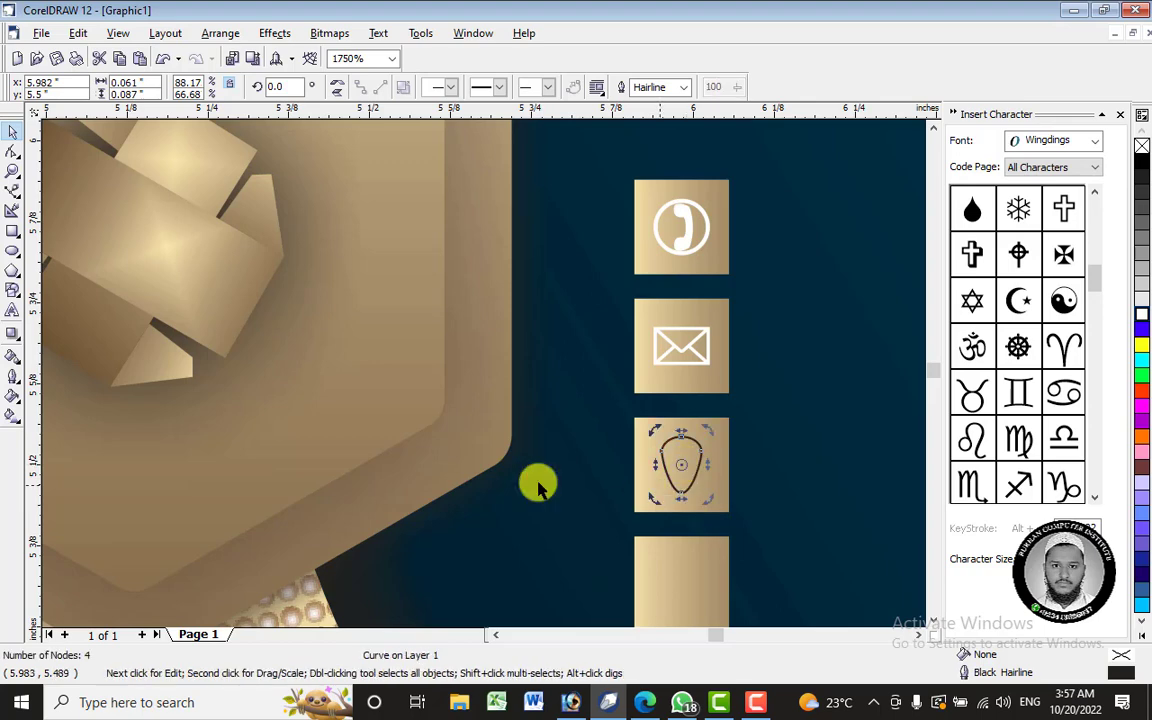
# - Draw a small circle inside the teardrop and select both shapes
pyautogui.click(13, 251)
pyautogui.moveTo(679, 453); pyautogui.dragTo(696, 470)
pyautogui.scroll(1, 692, 466)
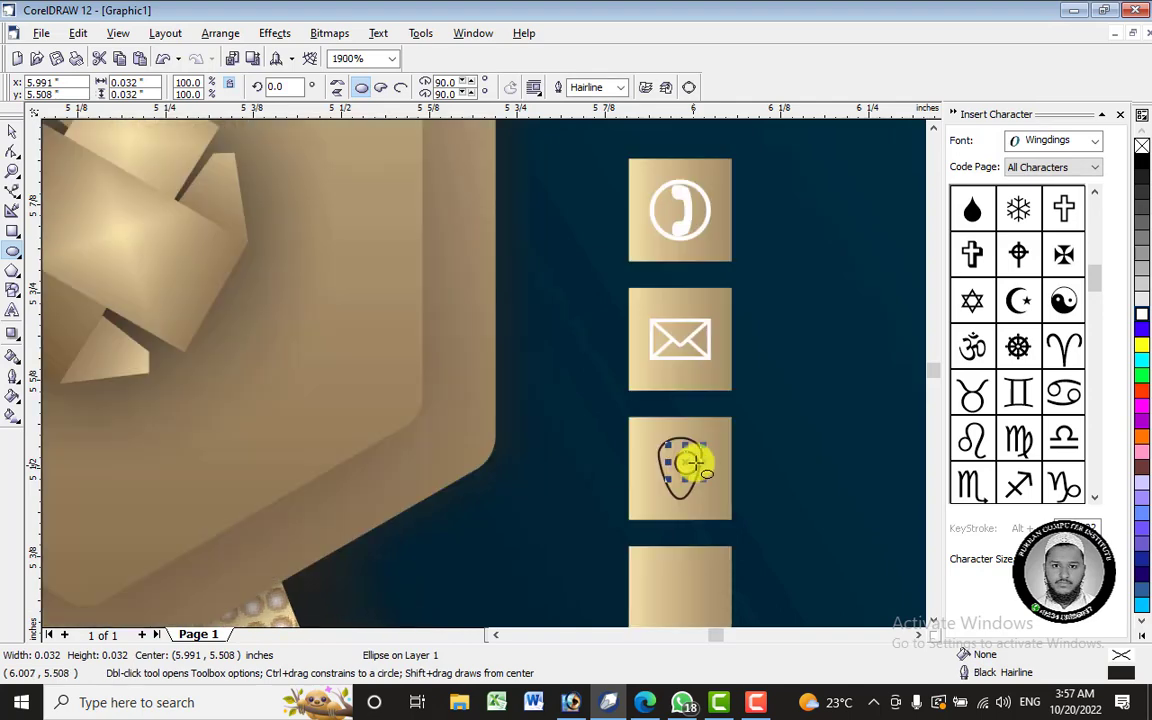
pyautogui.click(13, 131)
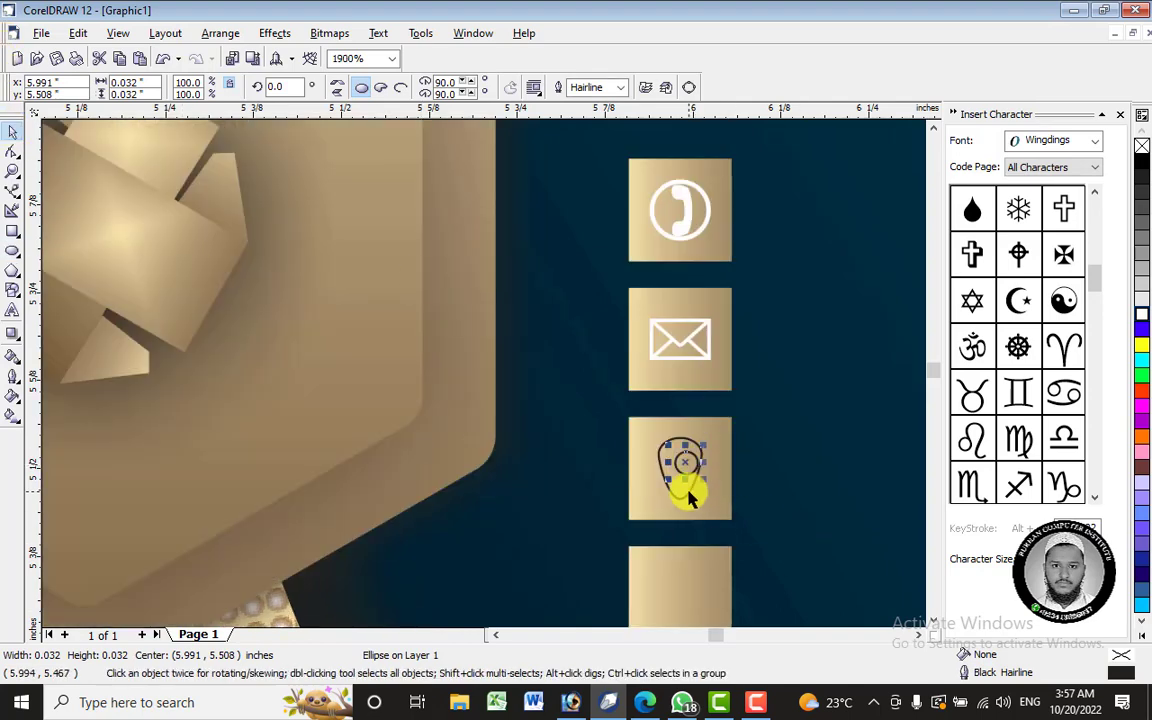
pyautogui.keyDown('shift'); pyautogui.click(686, 491); pyautogui.keyUp('shift')
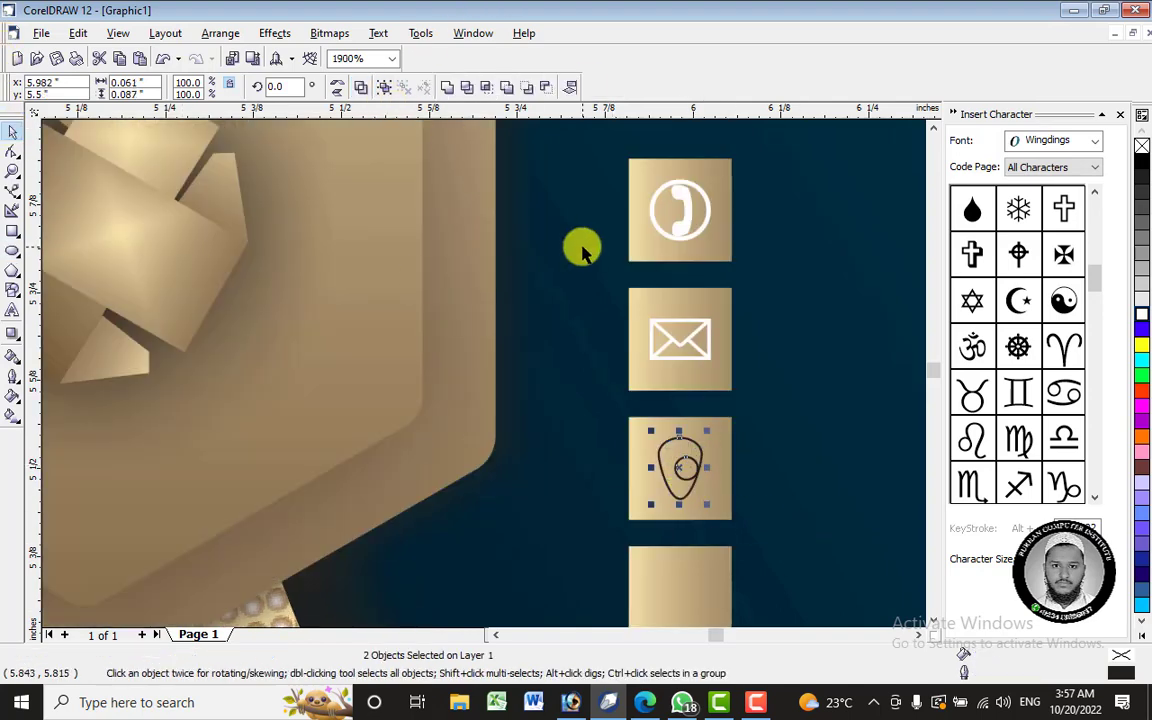
# - Centre the small circle on the teardrop, combine them and delete the leftover circle
pyautogui.press('c')
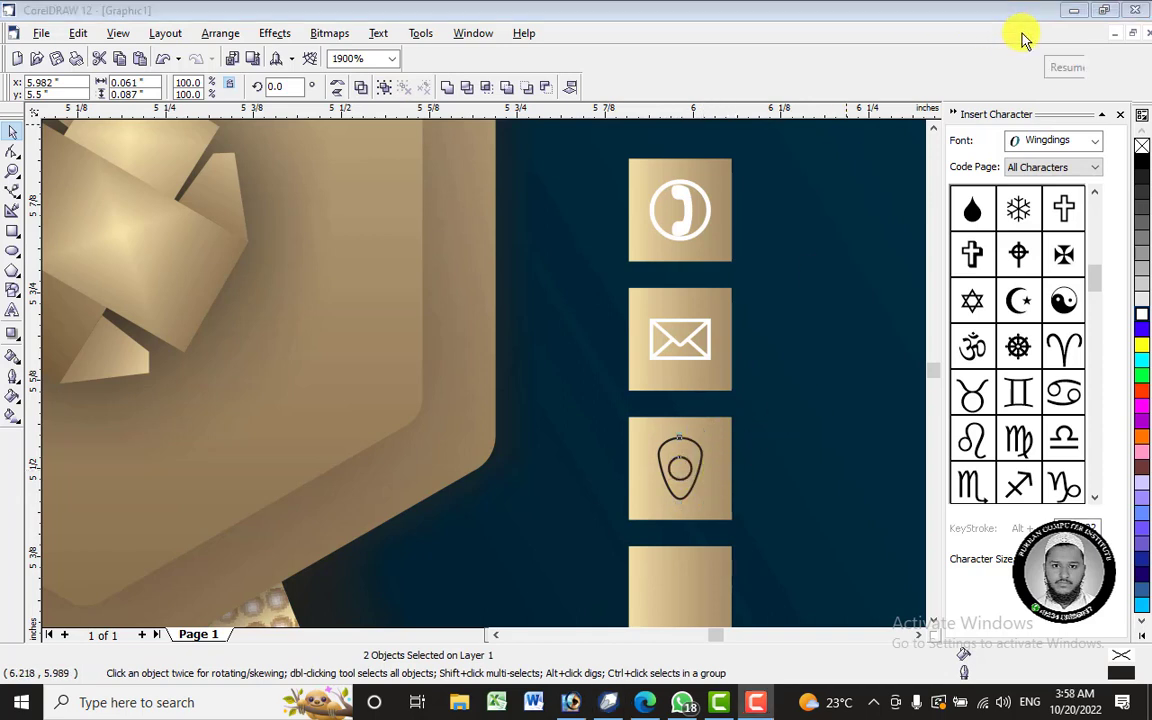
pyautogui.click(690, 477)
pyautogui.click(676, 465)
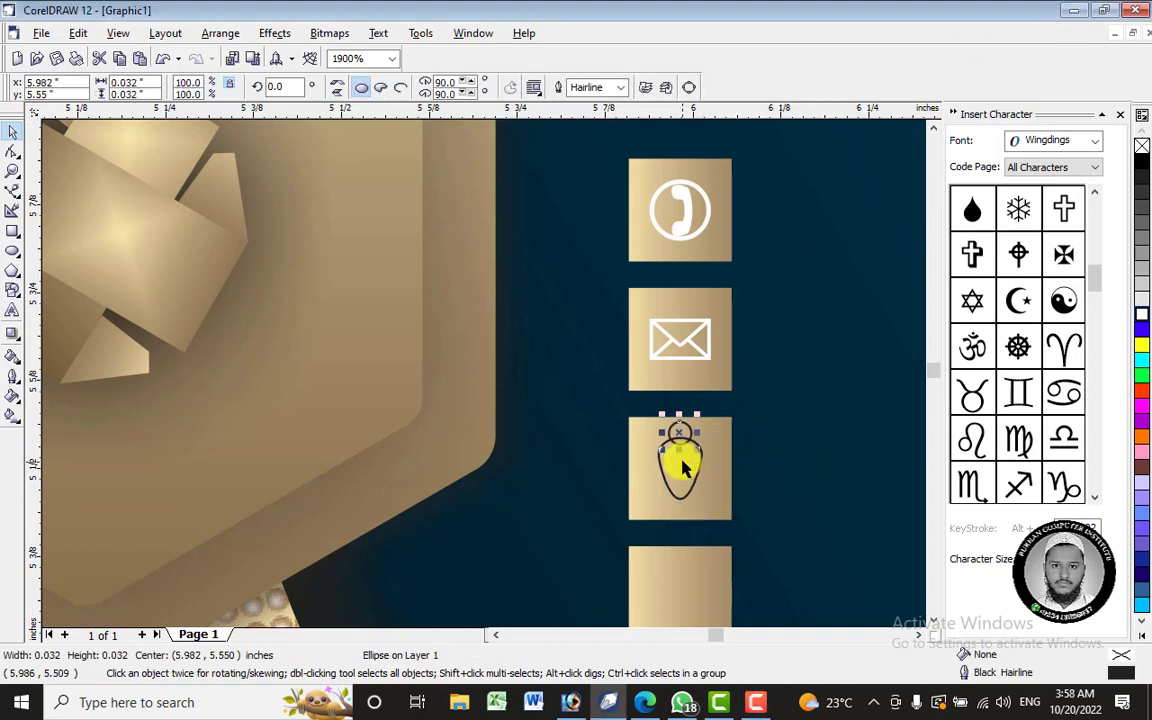
pyautogui.scroll(2, 682, 467)
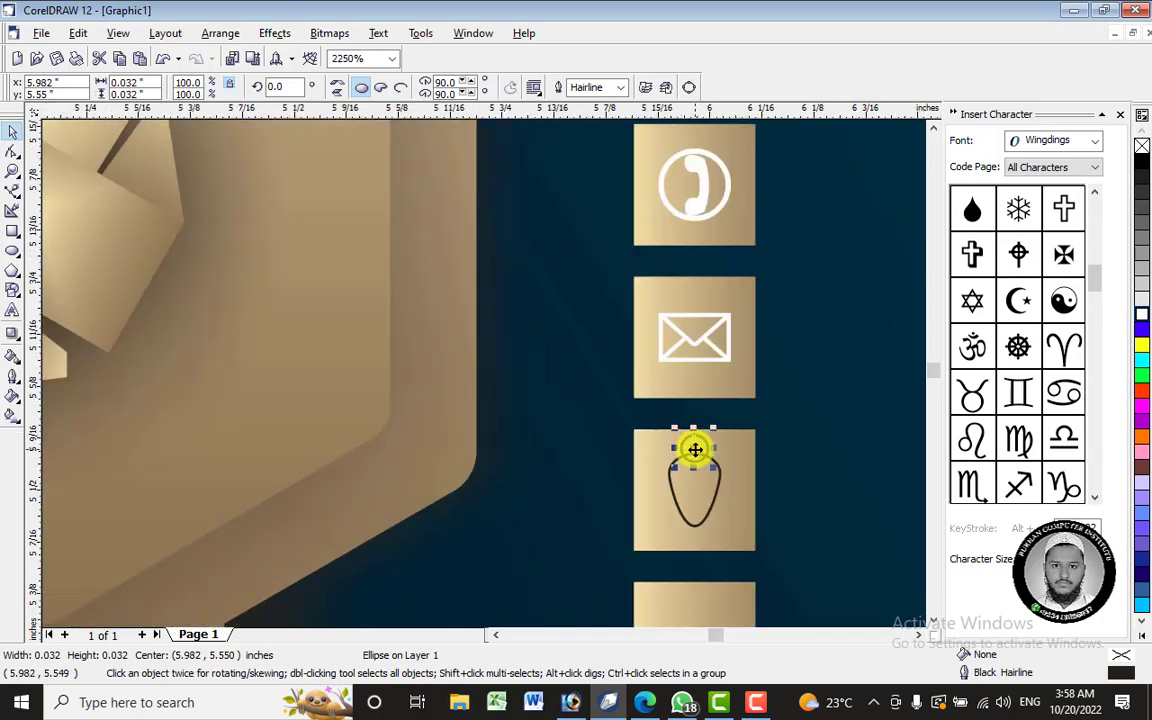
pyautogui.click(847, 464)
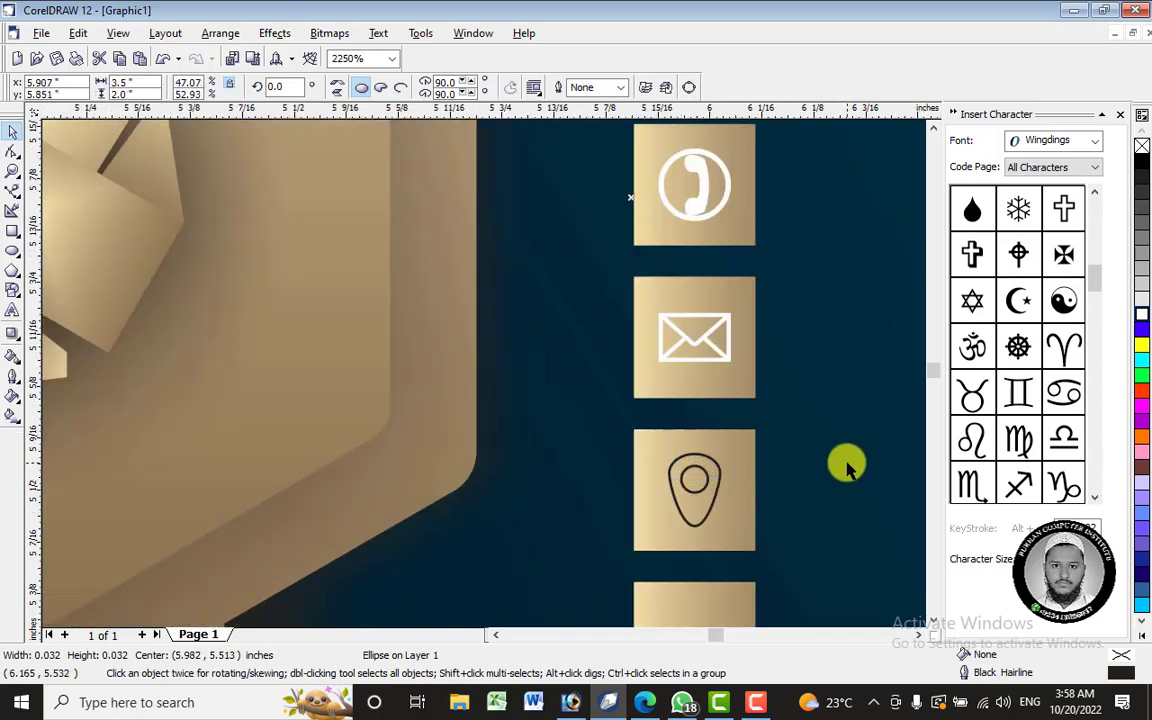
pyautogui.click(697, 484)
pyautogui.keyDown('shift'); pyautogui.click(697, 512); pyautogui.keyUp('shift')
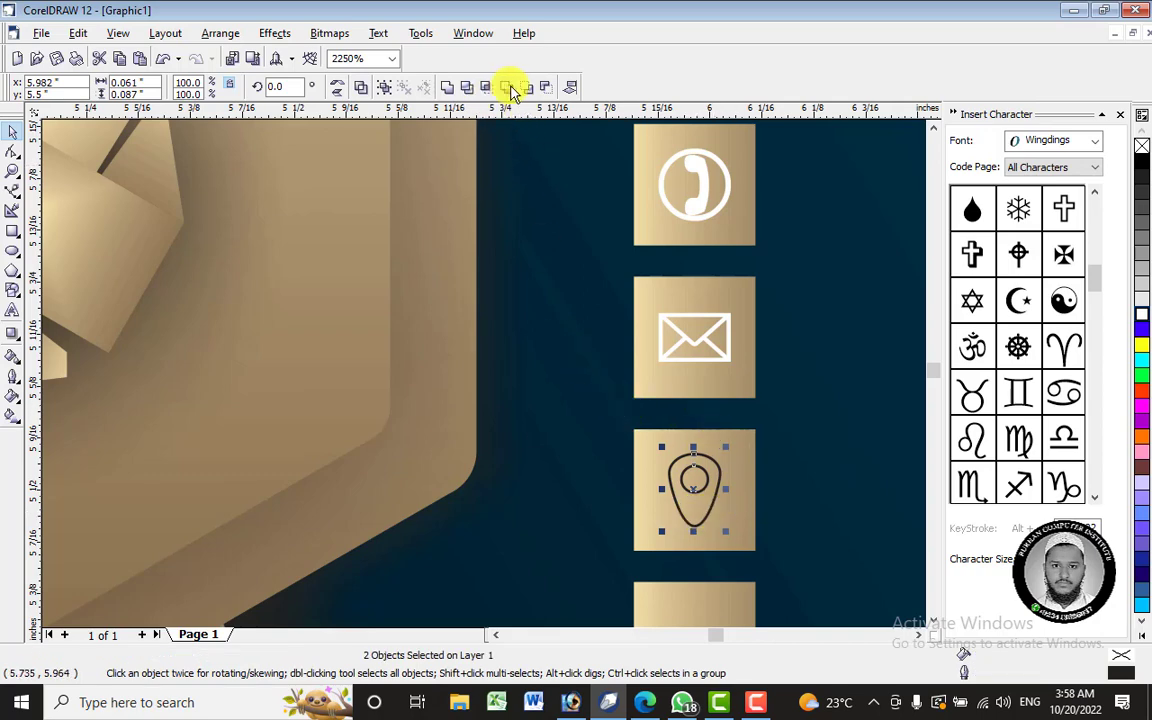
pyautogui.click(694, 481)
pyautogui.click(694, 481)
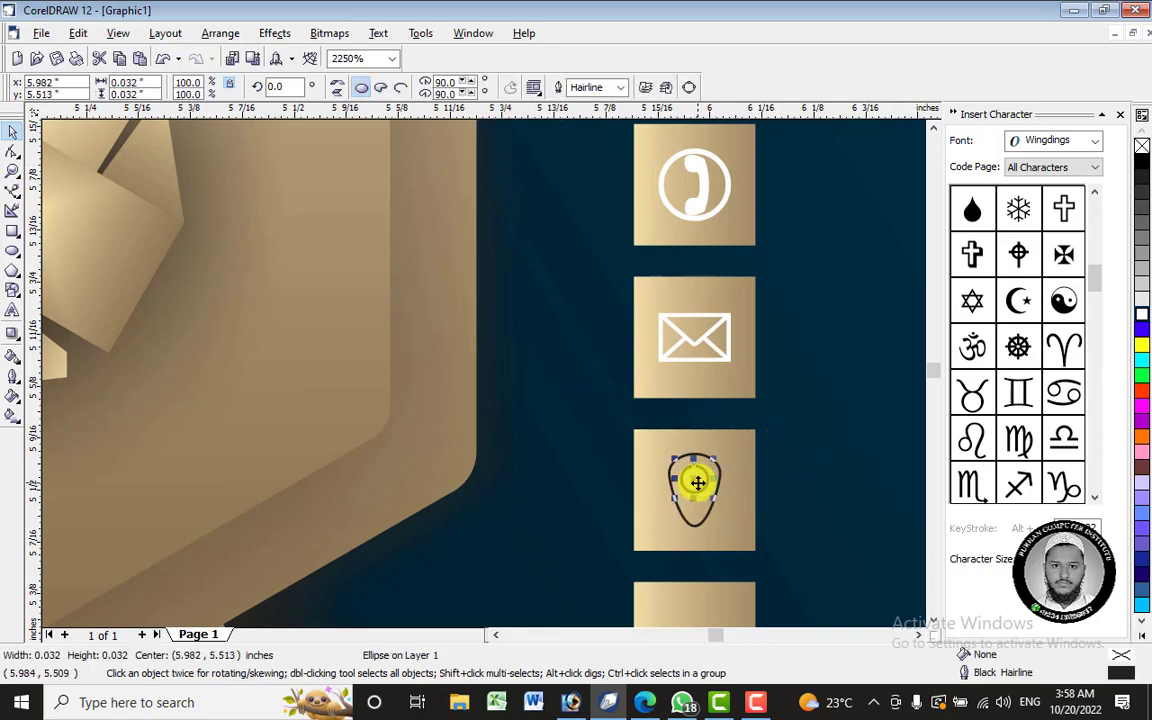
pyautogui.rightClick(695, 481)
pyautogui.click(753, 287)
pyautogui.click(853, 424)
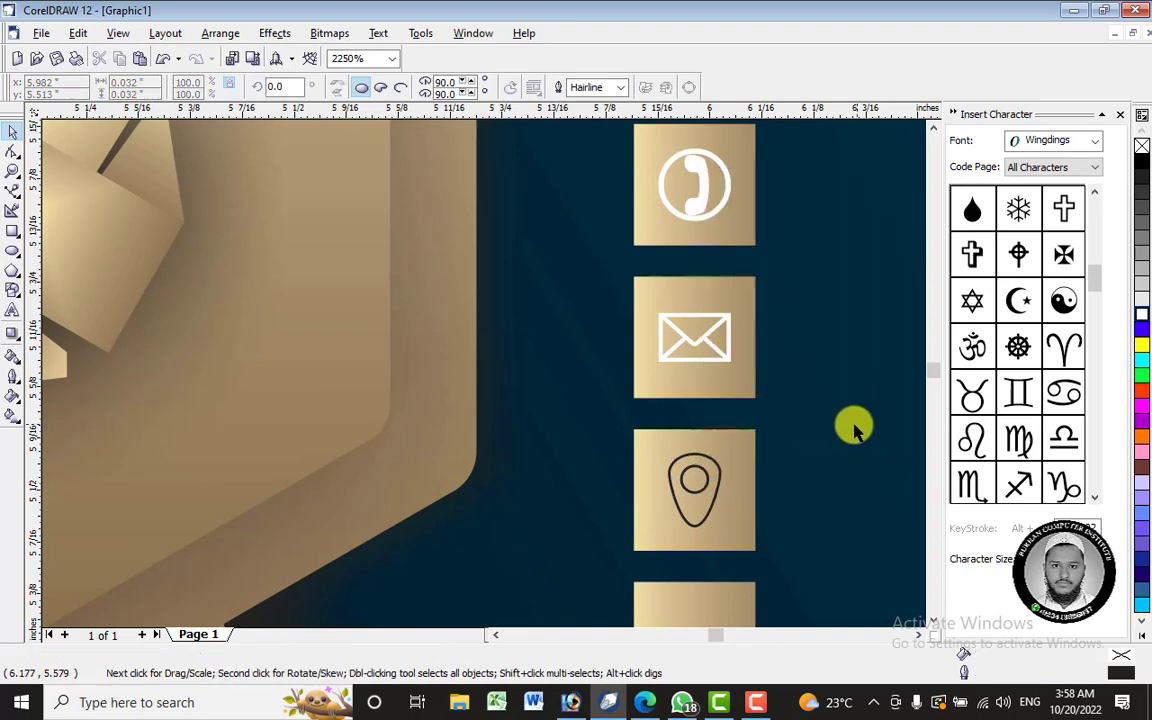
# - Give the pin shape a white fill and white outline
pyautogui.click(700, 505)
pyautogui.click(694, 512)
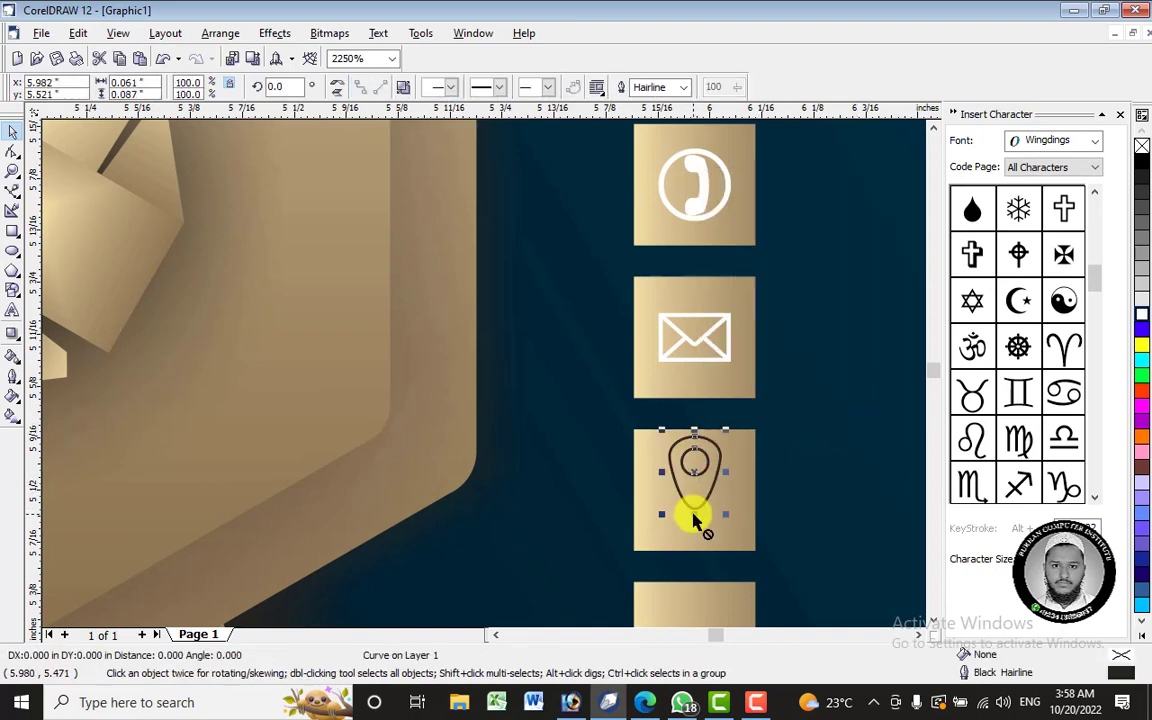
pyautogui.click(1139, 313)
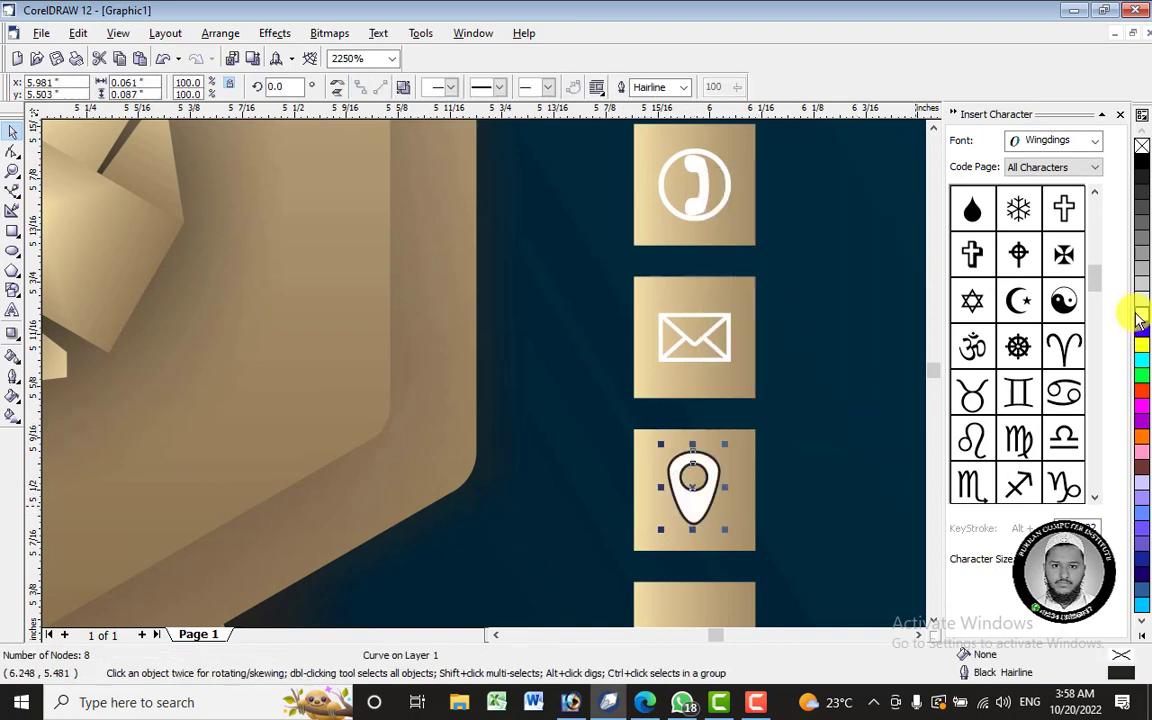
pyautogui.rightClick(1143, 315)
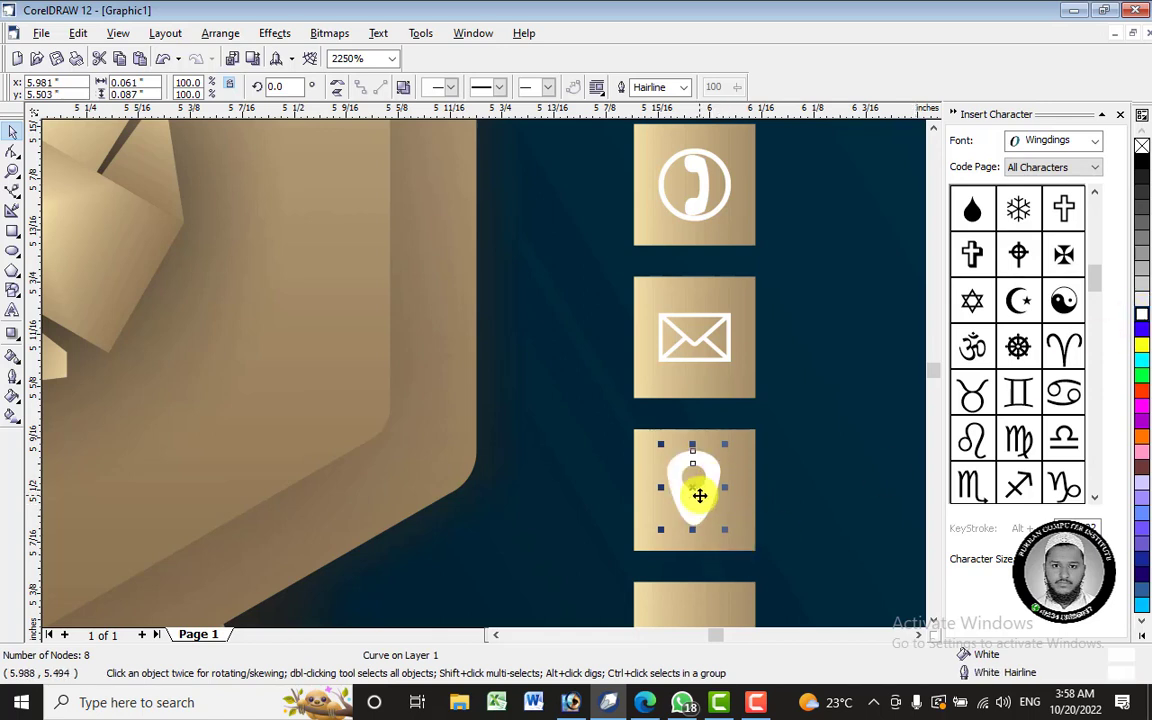
pyautogui.keyDown('shift'); pyautogui.click(740, 483); pyautogui.keyUp('shift')
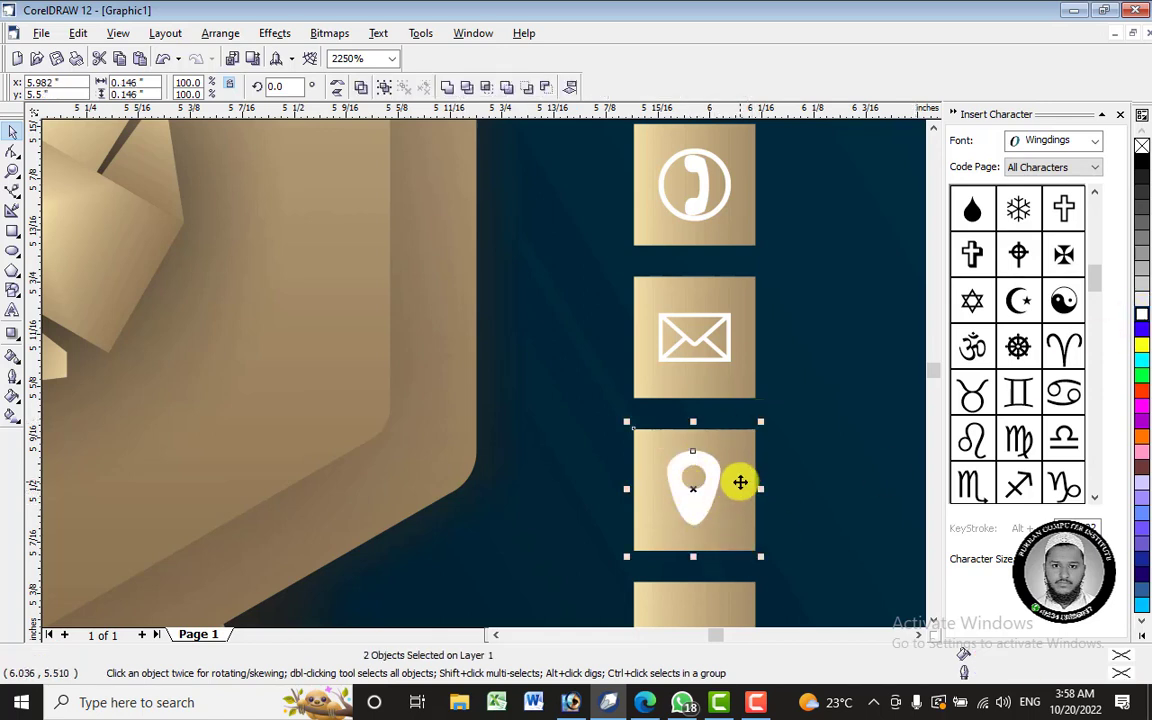
pyautogui.click(810, 482)
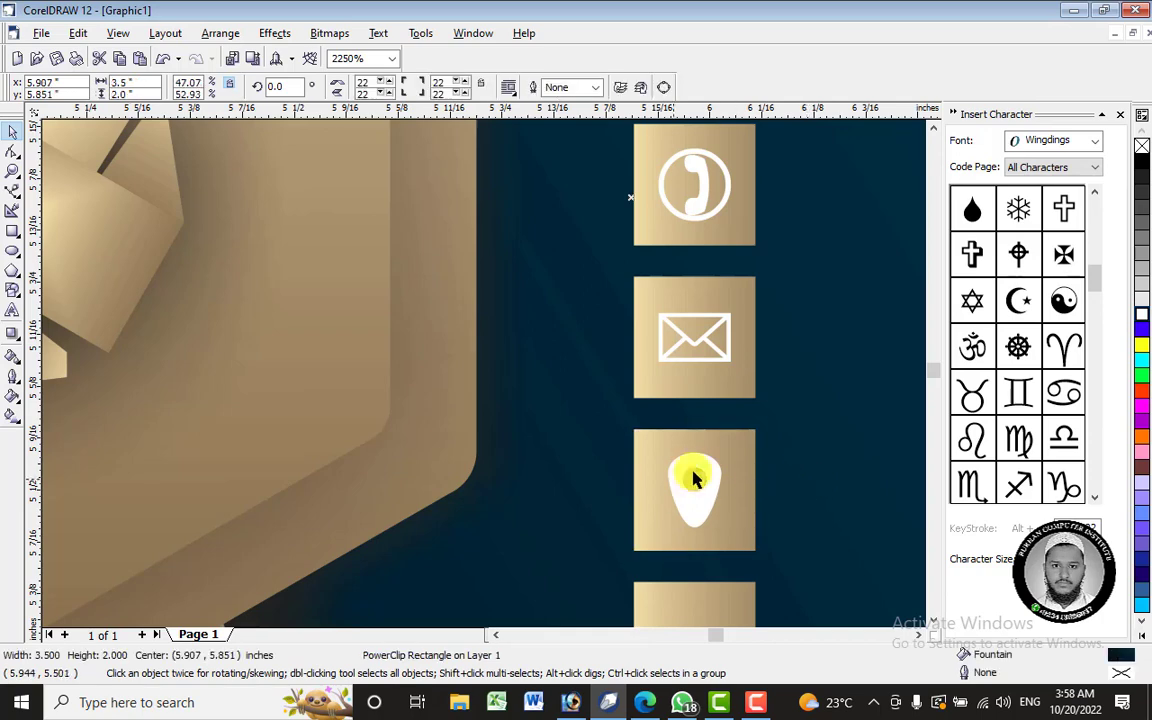
# - In the Insert Character docker, choose Webdings and insert the house symbol onto the card
pyautogui.click(934, 621)
pyautogui.click(934, 621)
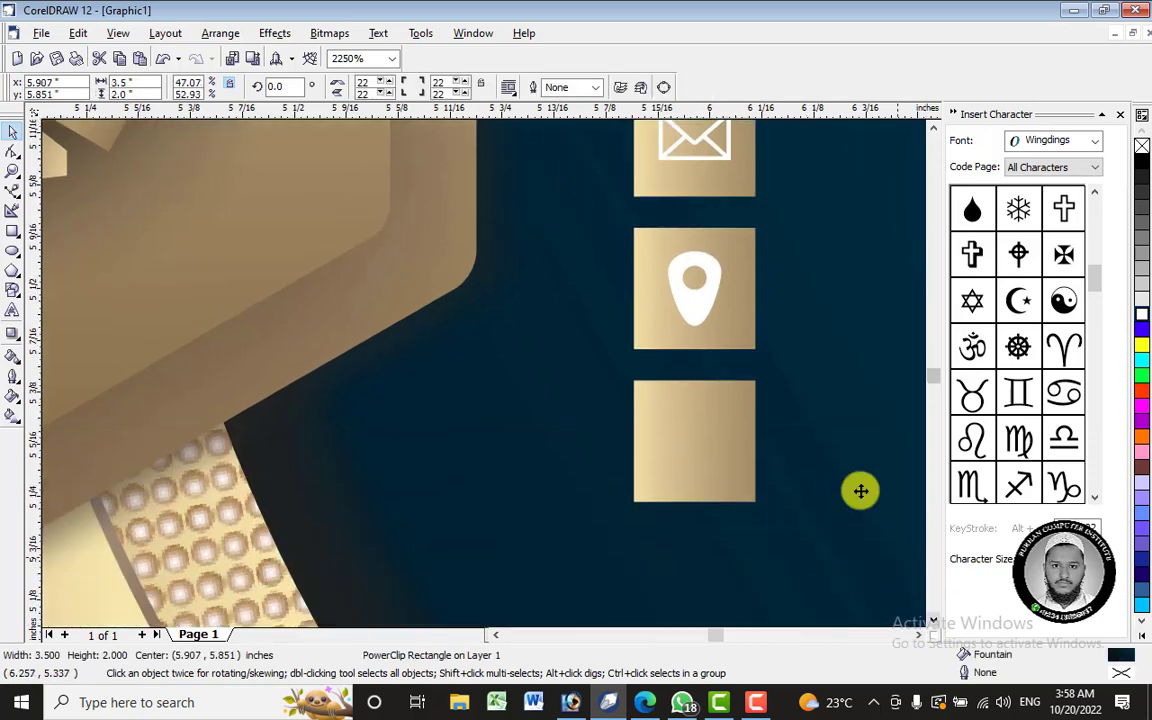
pyautogui.moveTo(1095, 295); pyautogui.dragTo(1100, 212)
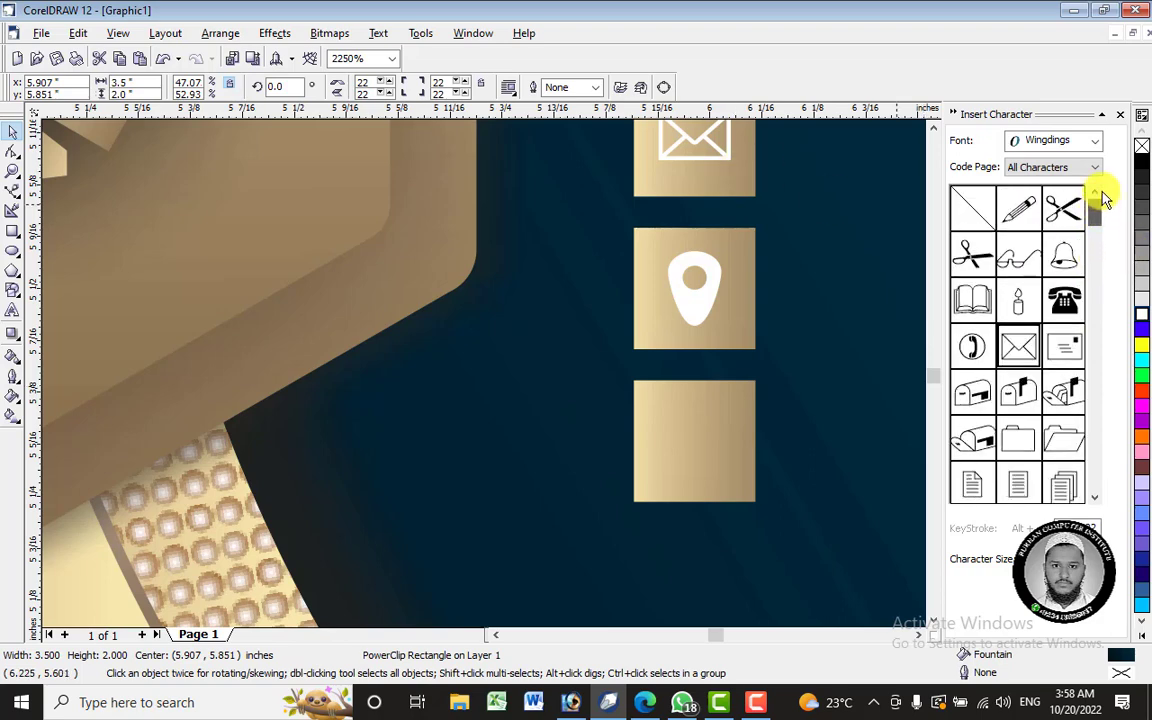
pyautogui.click(1095, 140)
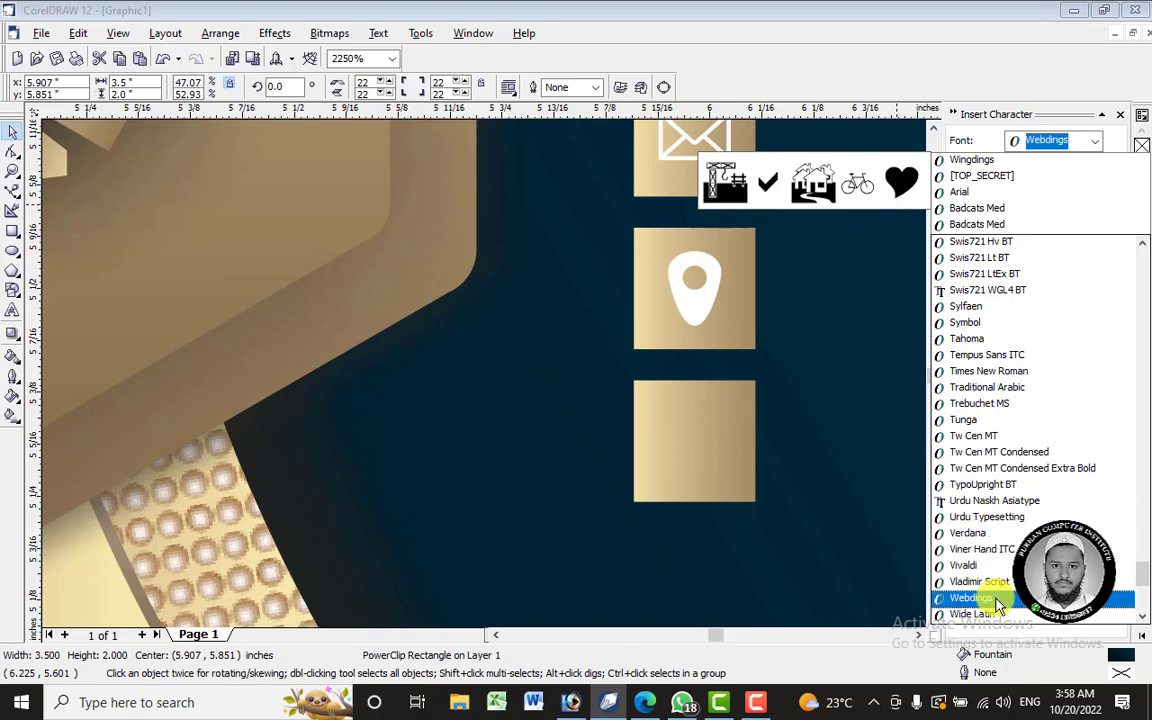
pyautogui.click(970, 598)
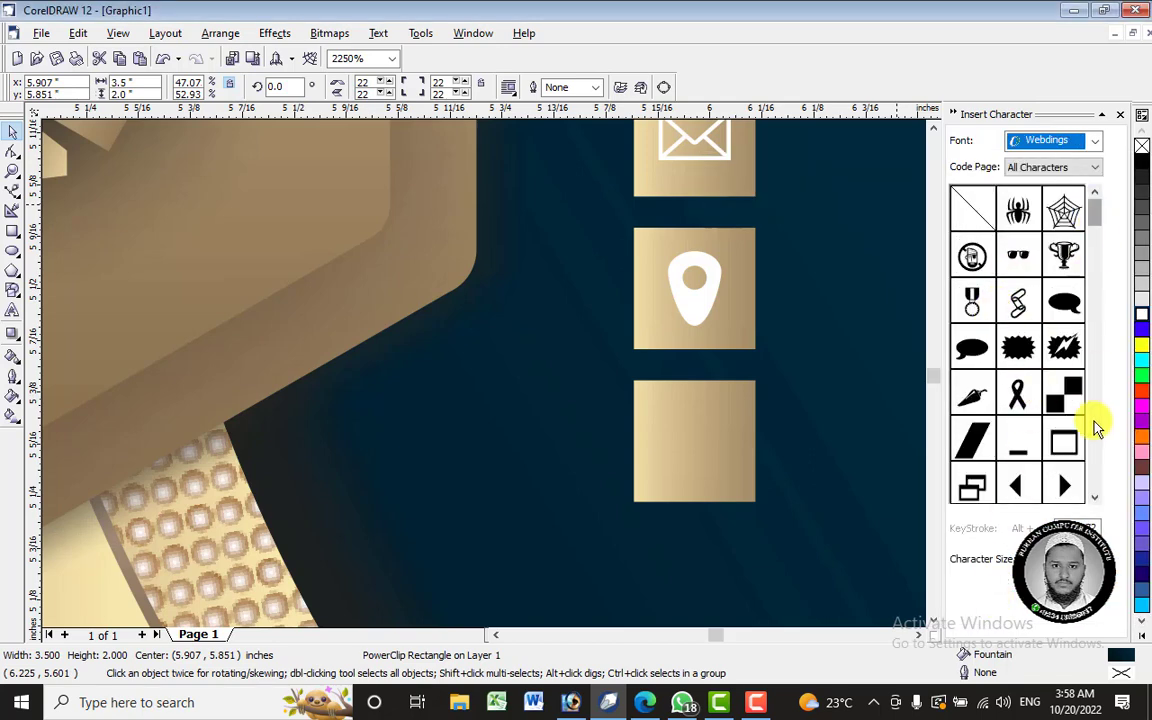
pyautogui.click(1094, 497)
pyautogui.click(1094, 497)
pyautogui.click(1094, 497)
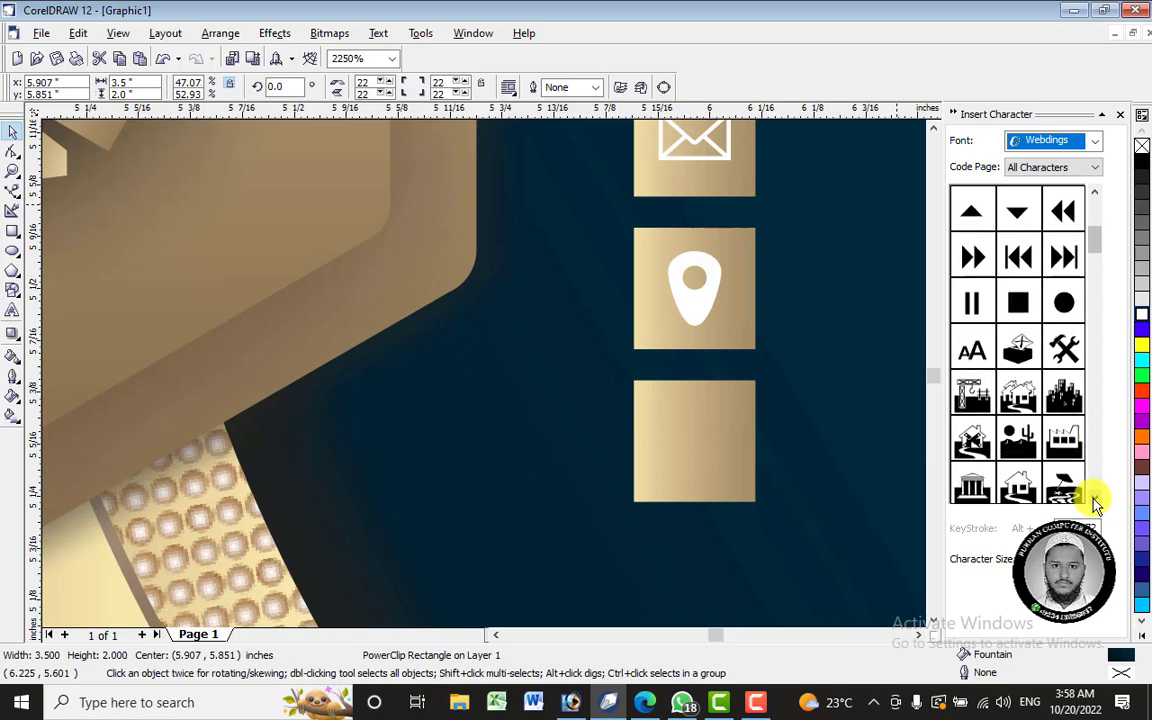
pyautogui.click(1094, 497)
pyautogui.click(1094, 497)
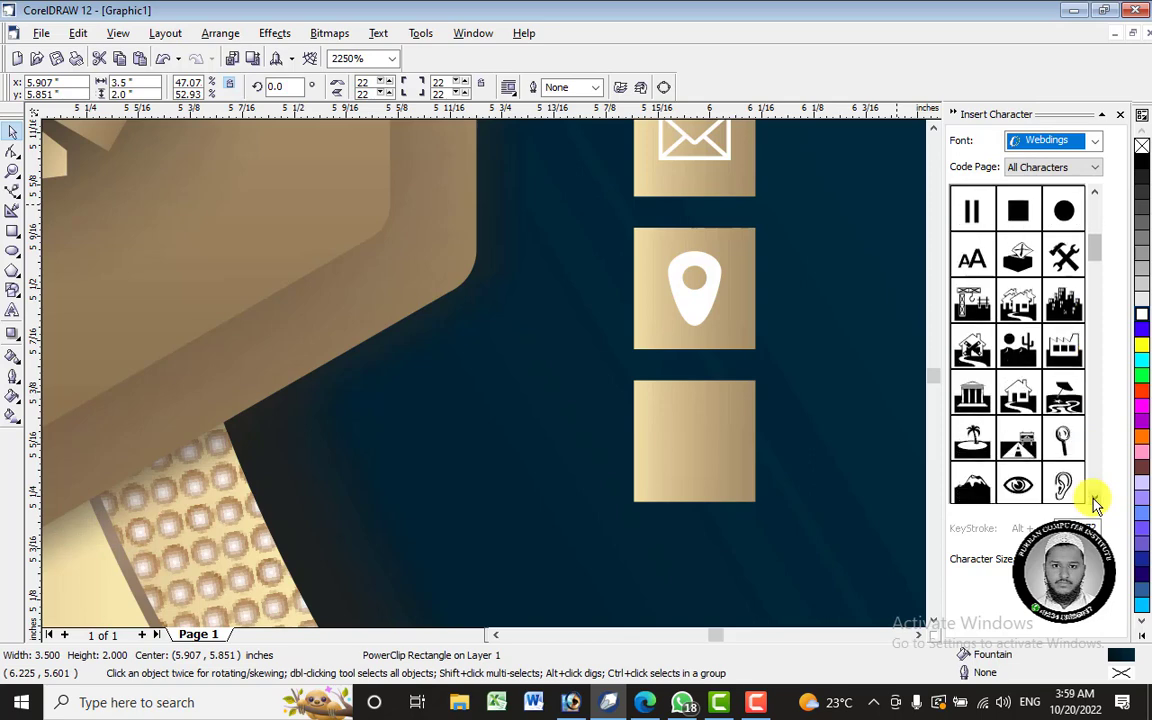
pyautogui.click(1021, 397)
pyautogui.click(697, 447)
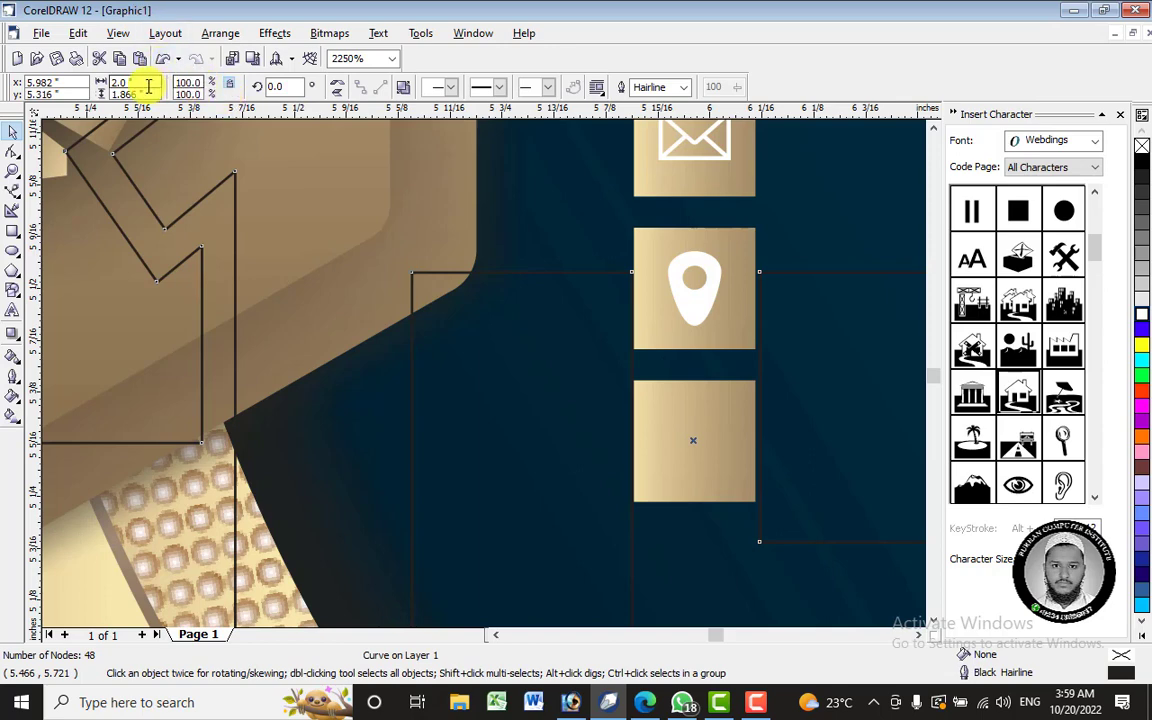
# - Set the house symbol's width and height to 0.84 inches
pyautogui.moveTo(147, 83); pyautogui.dragTo(62, 81)
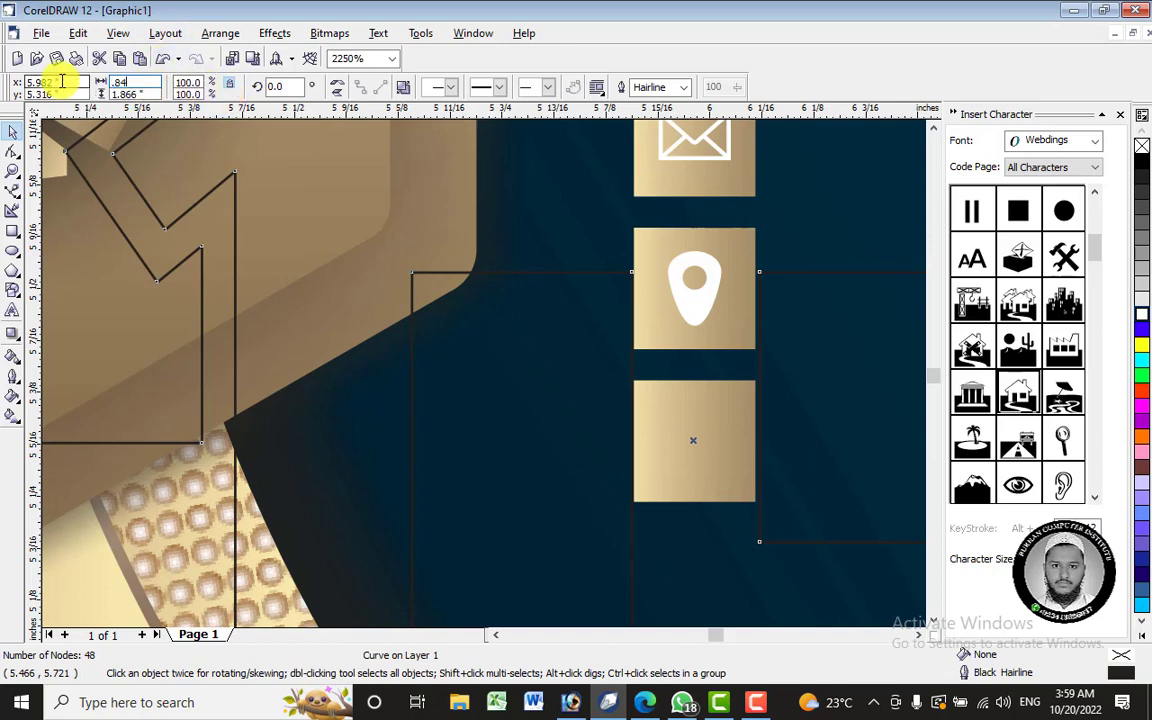
pyautogui.press('Return')
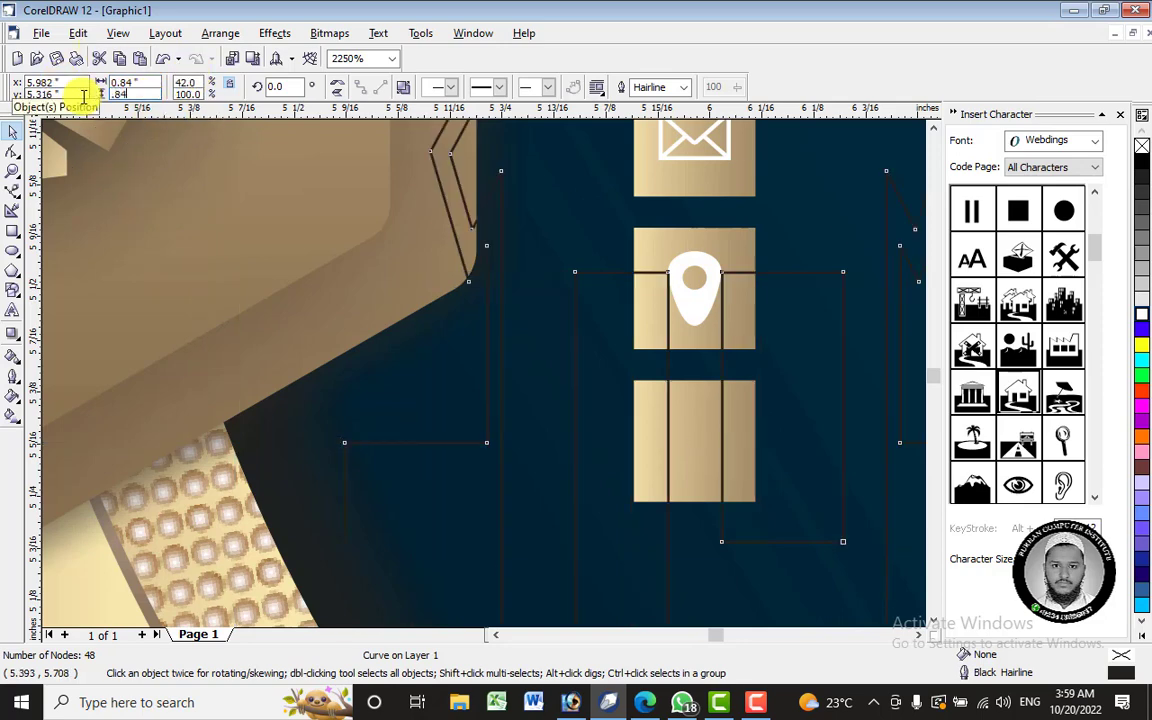
pyautogui.write('.84')
pyautogui.press('Return')
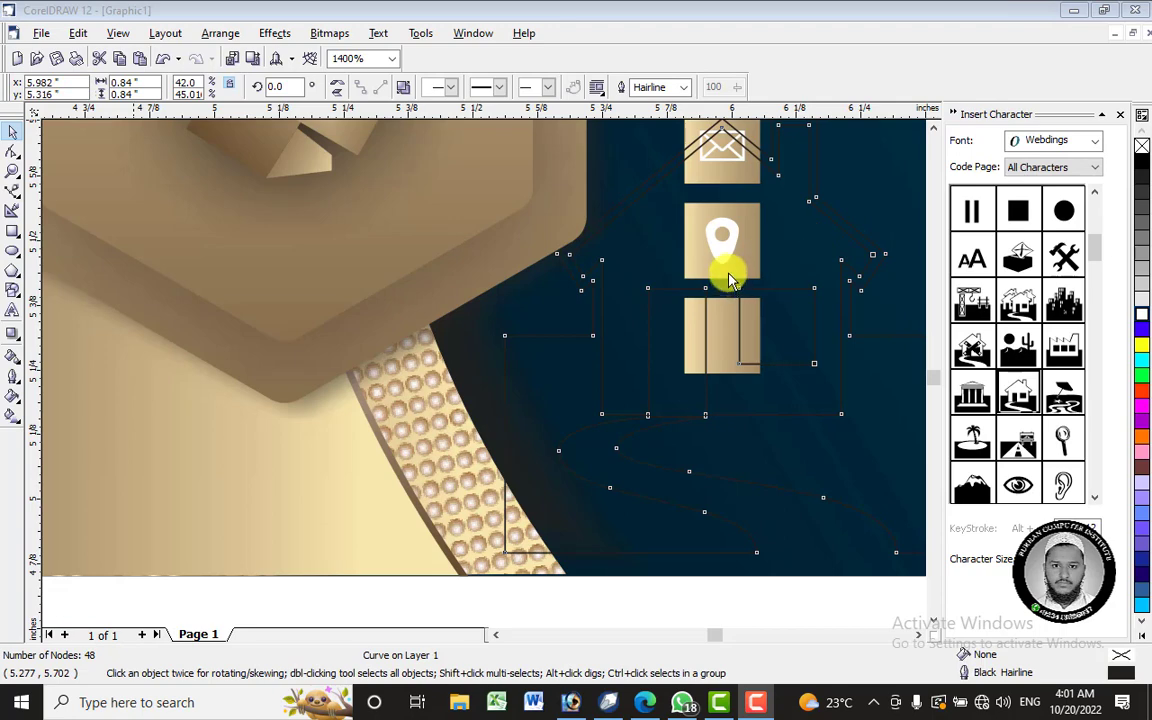
# - Scale the house down onto the third gold tile and give it a white outline
pyautogui.moveTo(771, 288); pyautogui.dragTo(643, 323)
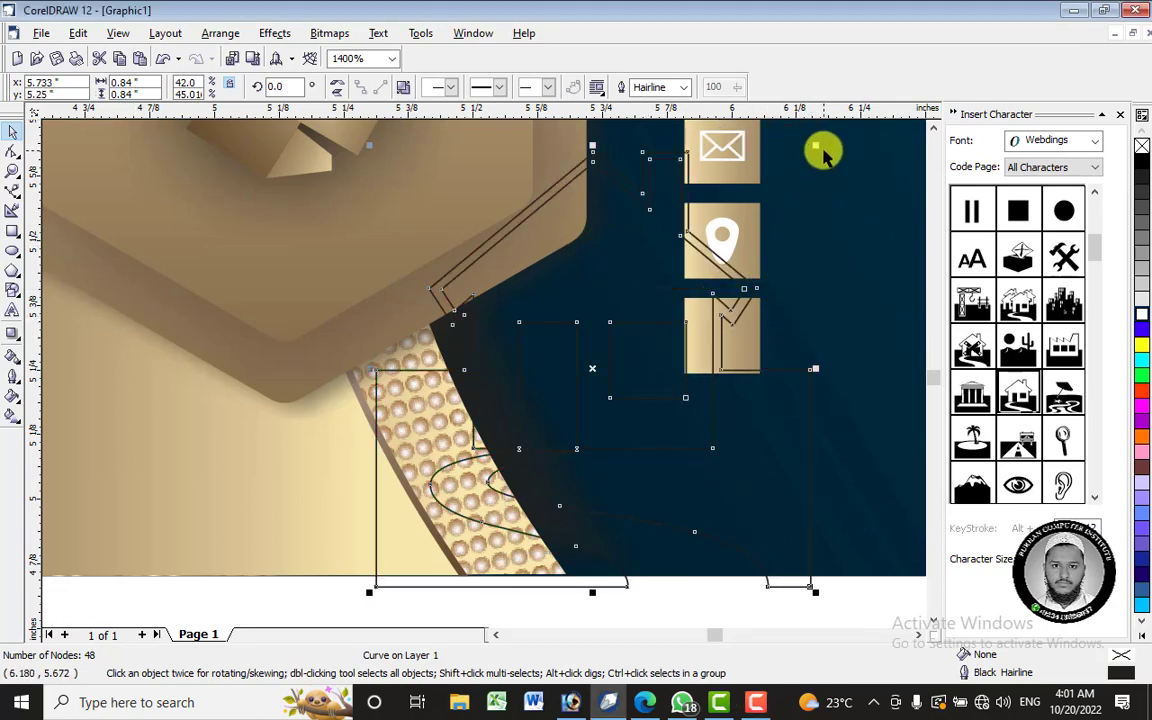
pyautogui.moveTo(815, 146); pyautogui.dragTo(676, 332)
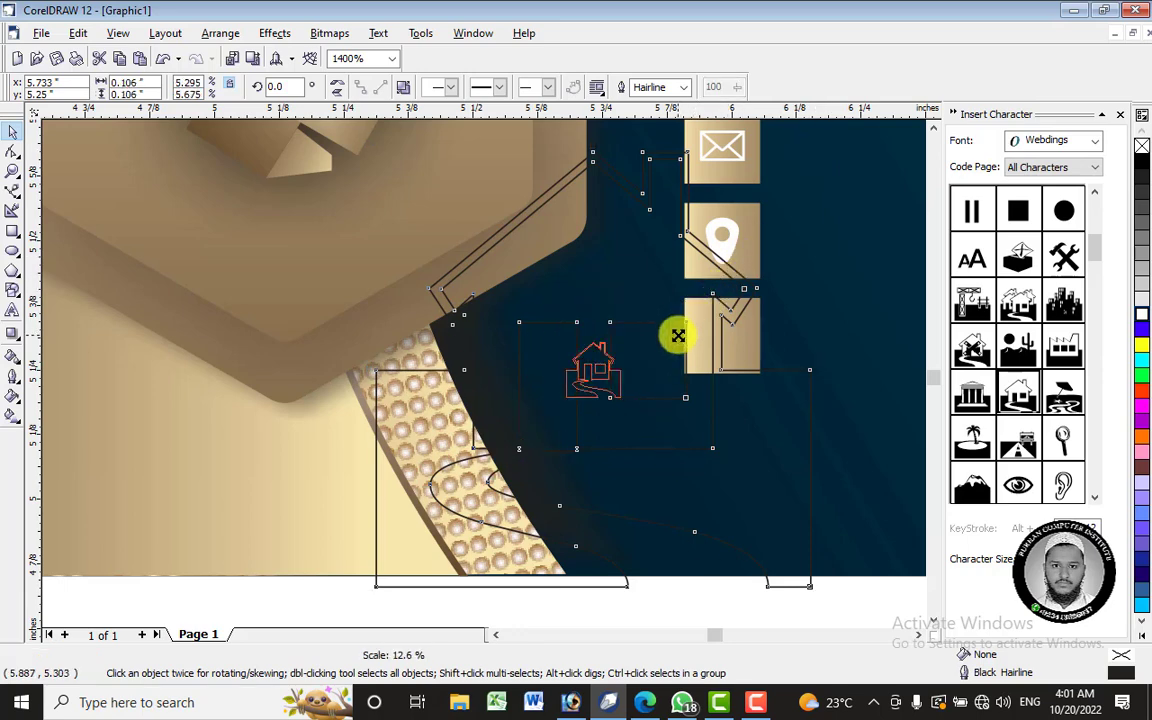
pyautogui.moveTo(597, 363); pyautogui.dragTo(722, 334)
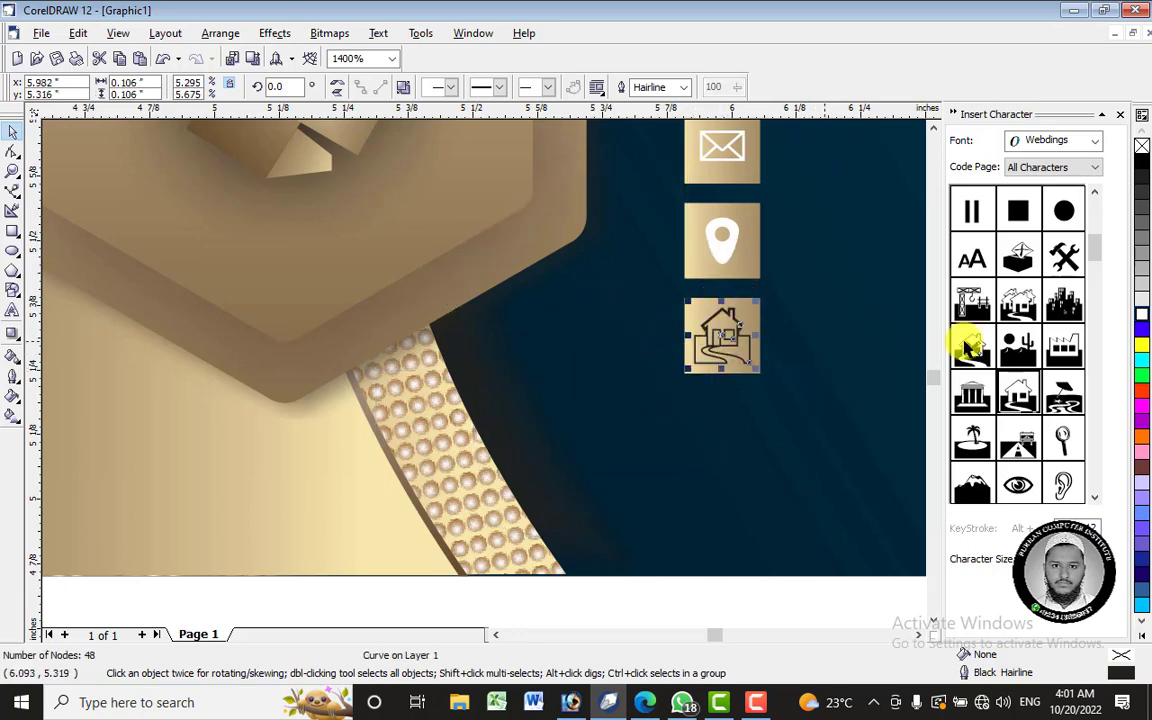
pyautogui.rightClick(1141, 312)
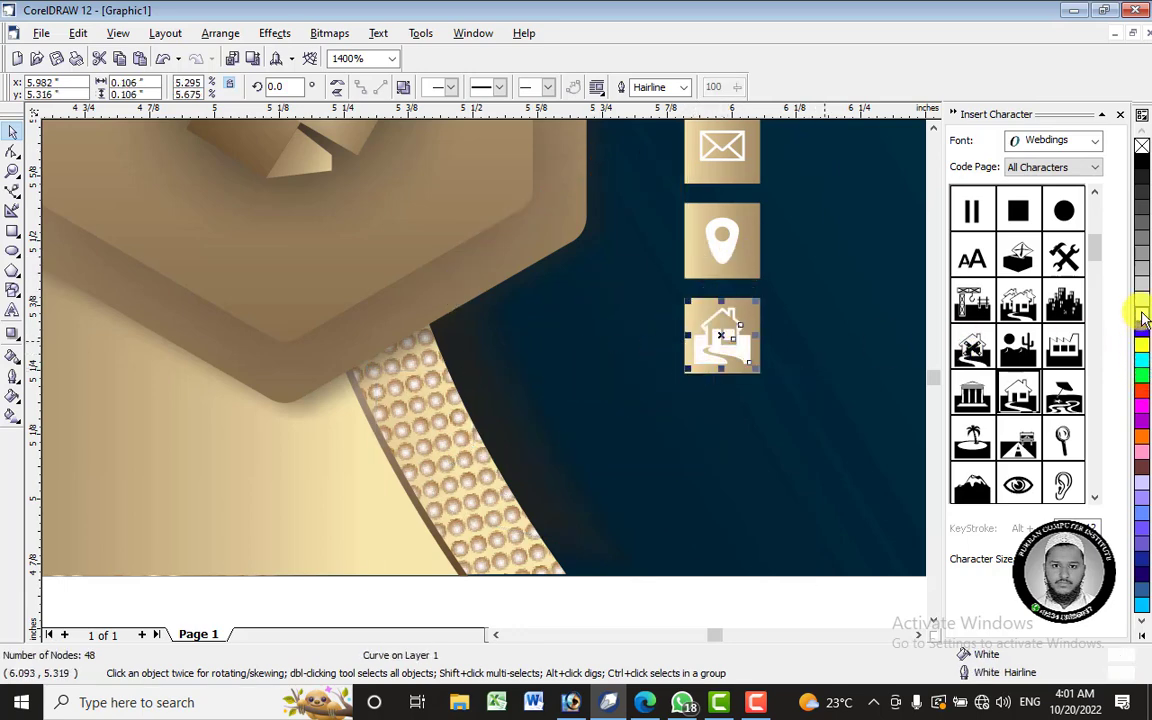
pyautogui.scroll(1, 728, 342)
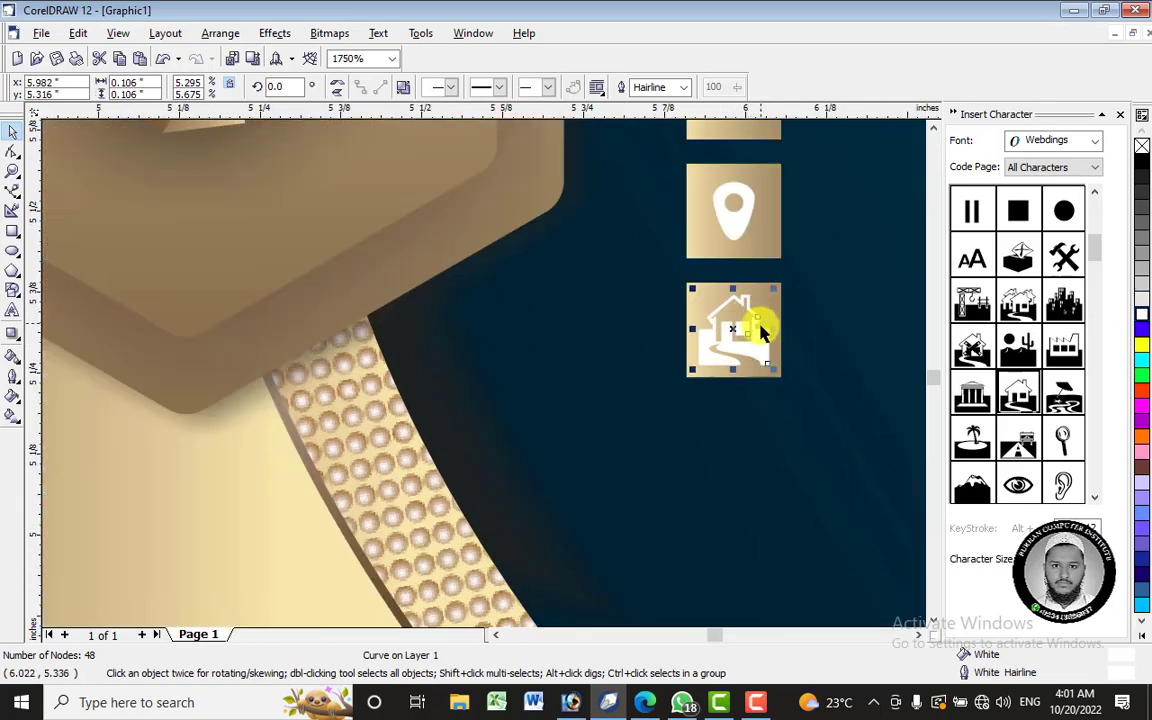
pyautogui.scroll(-1, 658, 291)
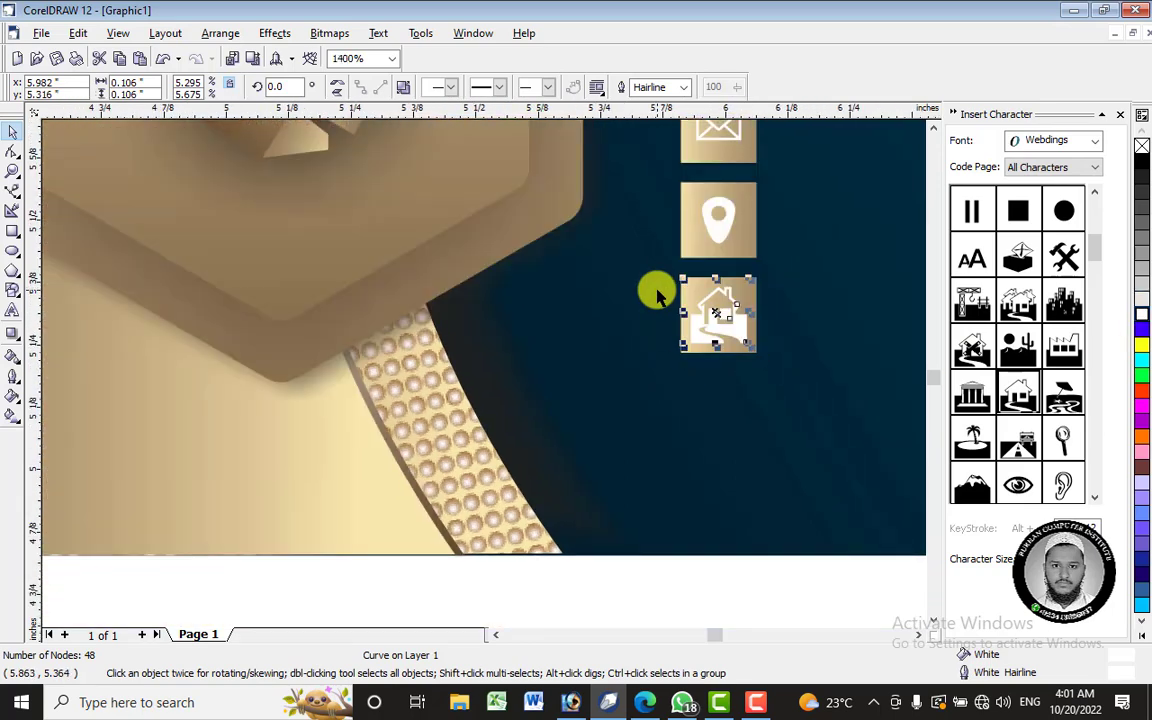
pyautogui.scroll(-10, 658, 291)
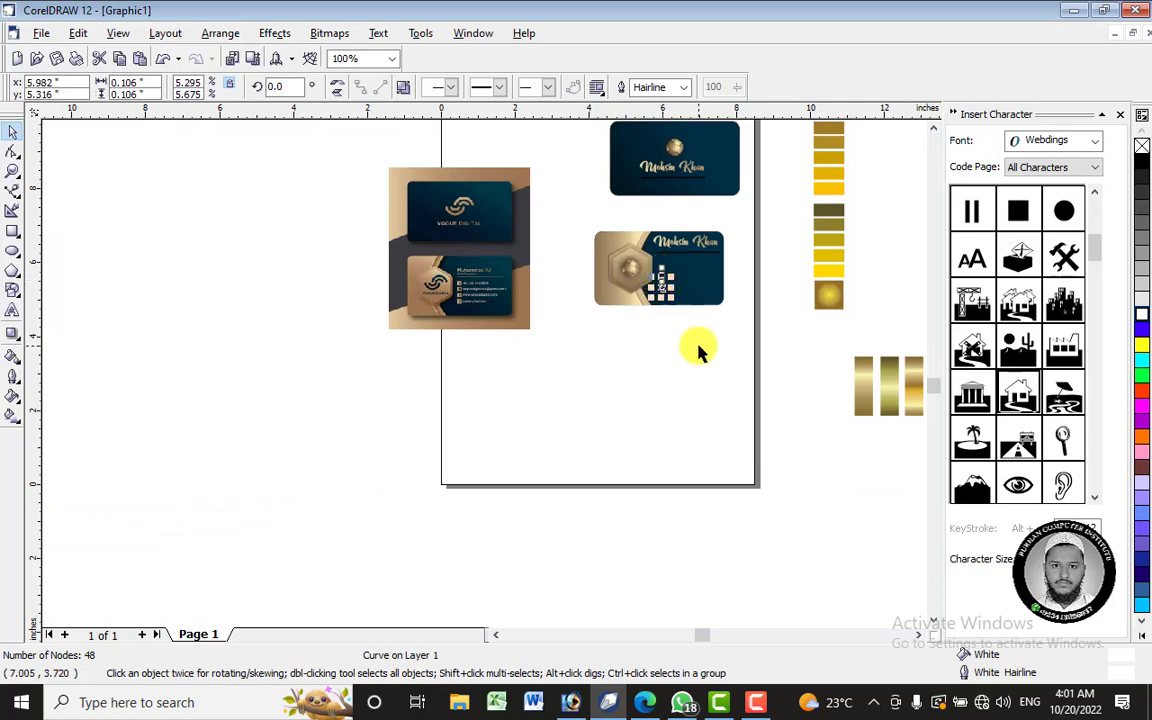
pyautogui.click(700, 350)
# - Start a text line beside the phone tile with the Text tool (F8)
pyautogui.scroll(8, 650, 250)
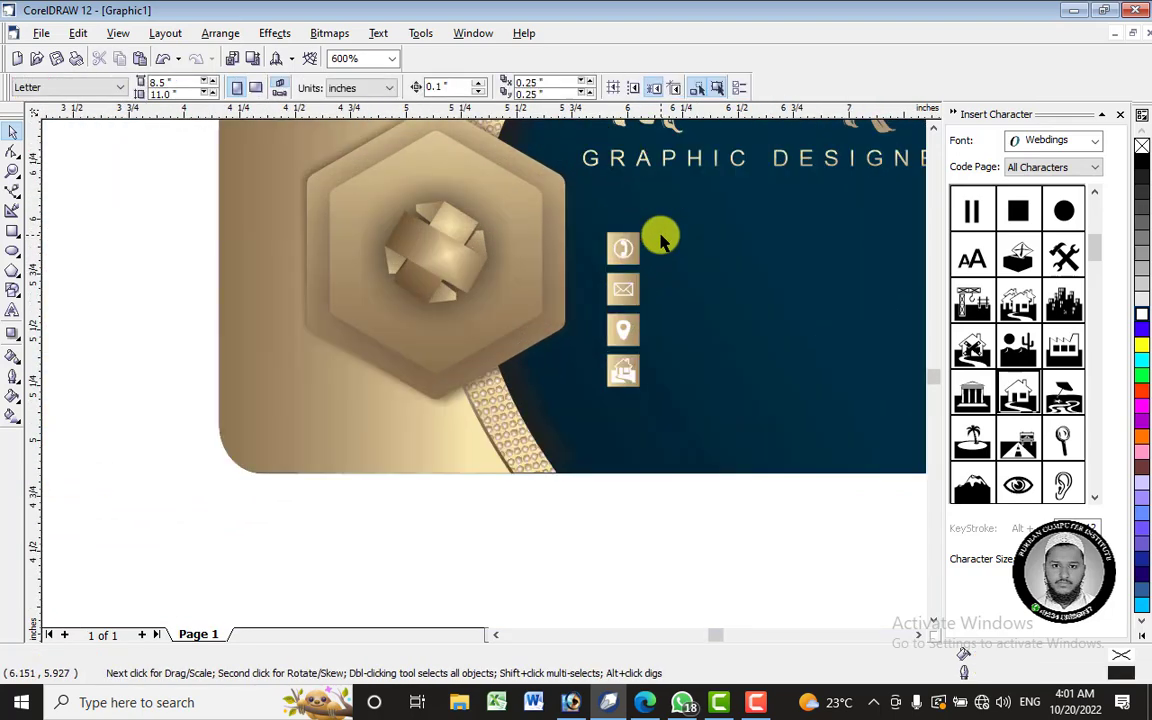
pyautogui.scroll(1, 655, 235)
pyautogui.press('F8')
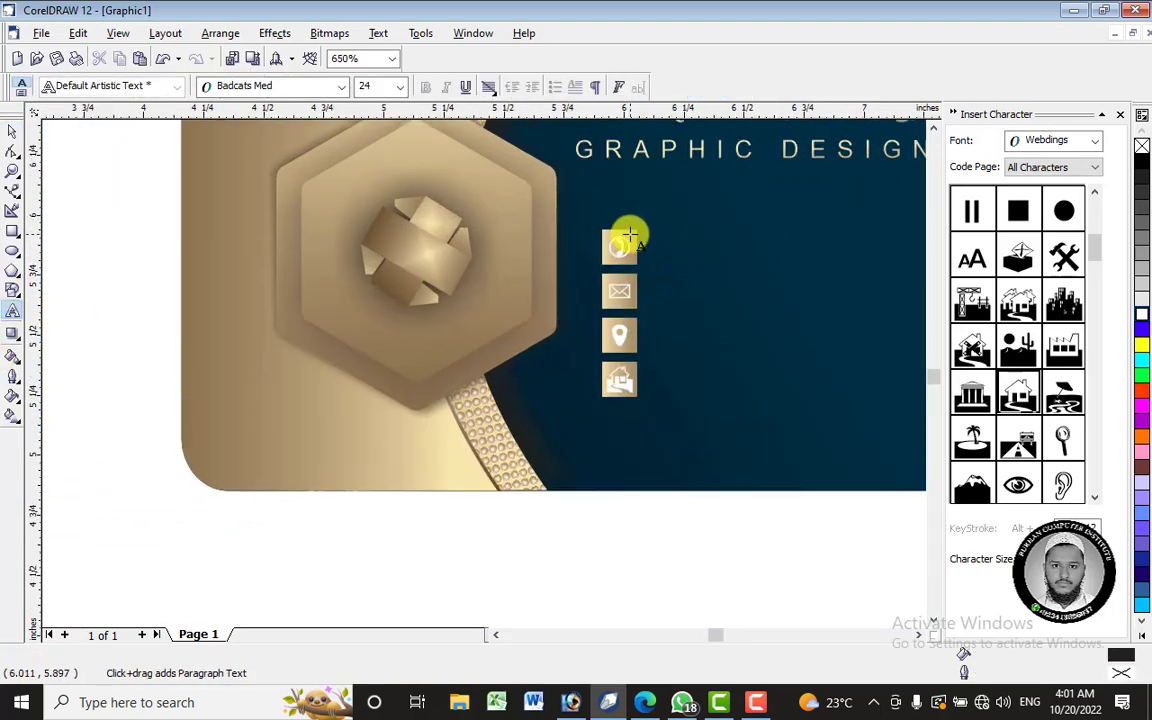
pyautogui.click(648, 247)
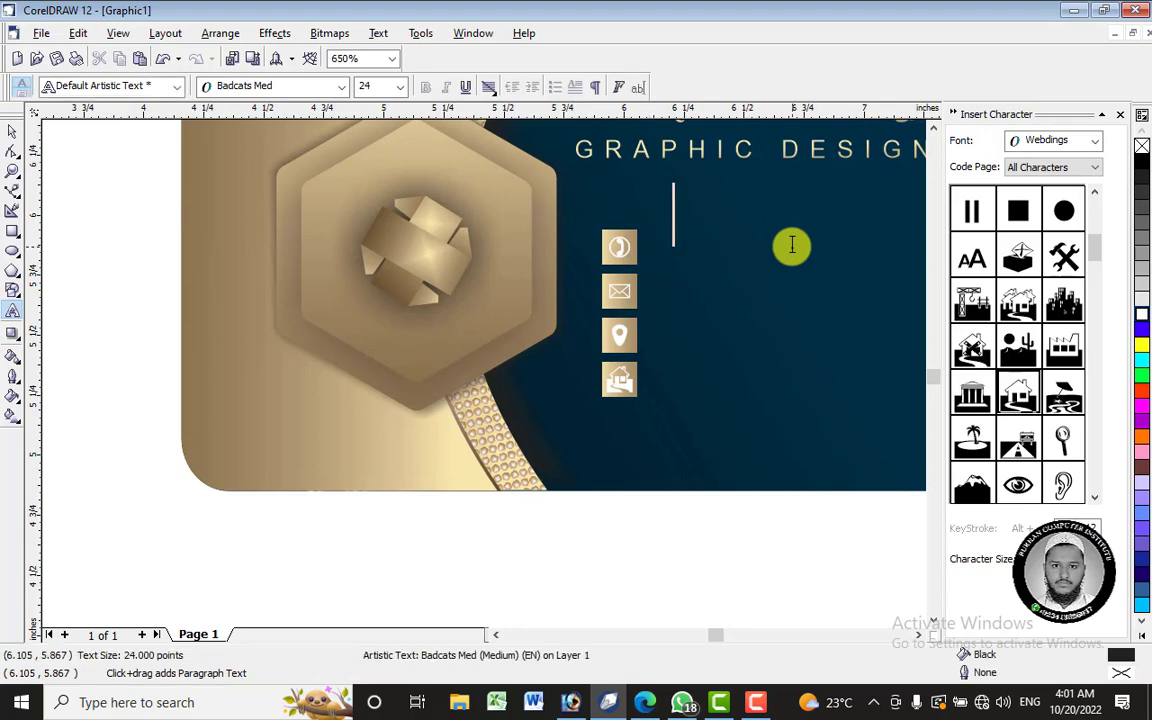
# - Select the typed phone number and change its font to Arial
pyautogui.hotkey('shift', 'Home')
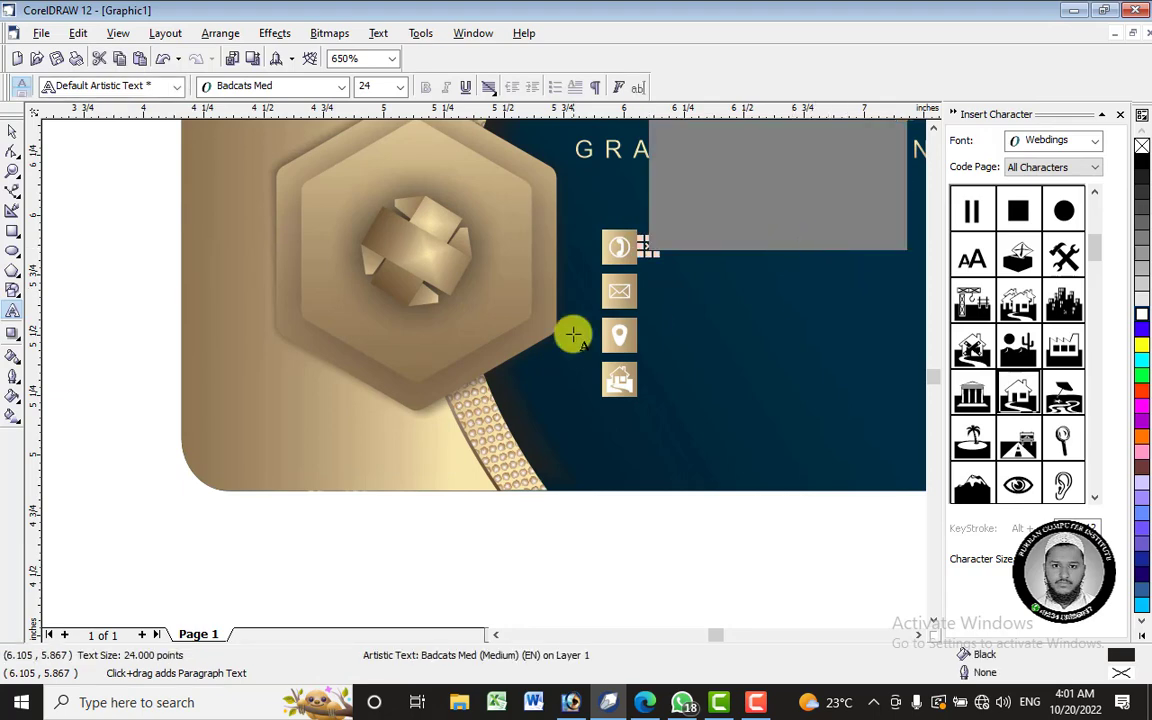
pyautogui.click(318, 90)
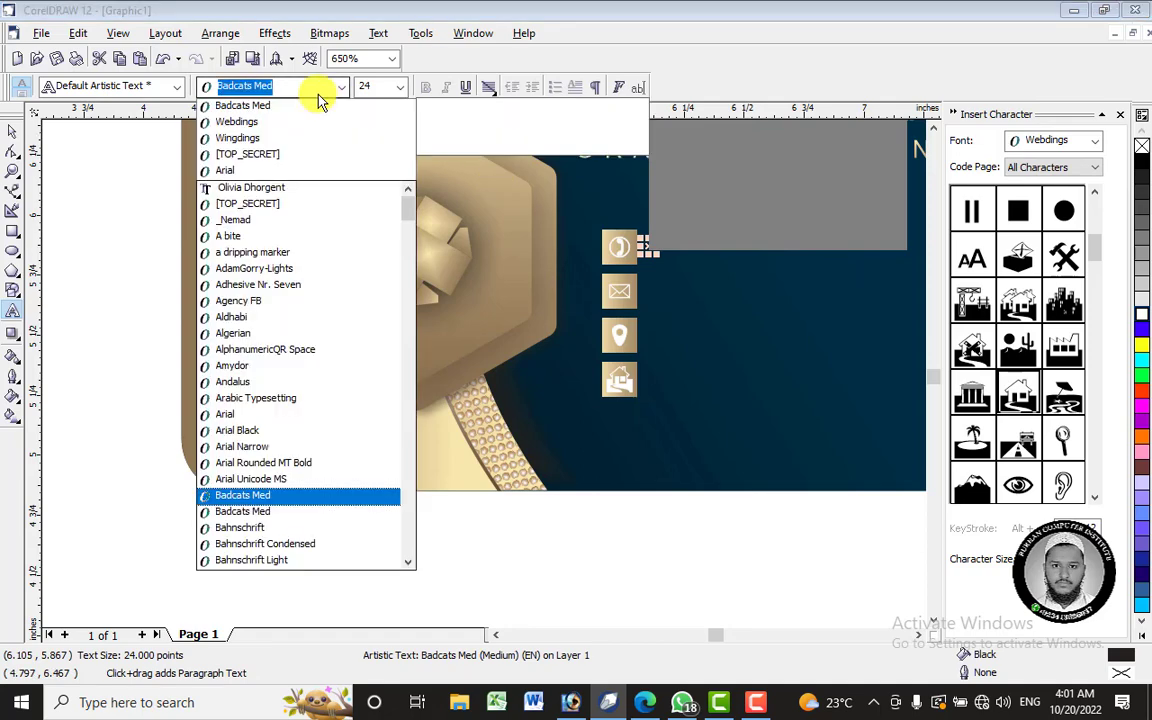
pyautogui.click(266, 172)
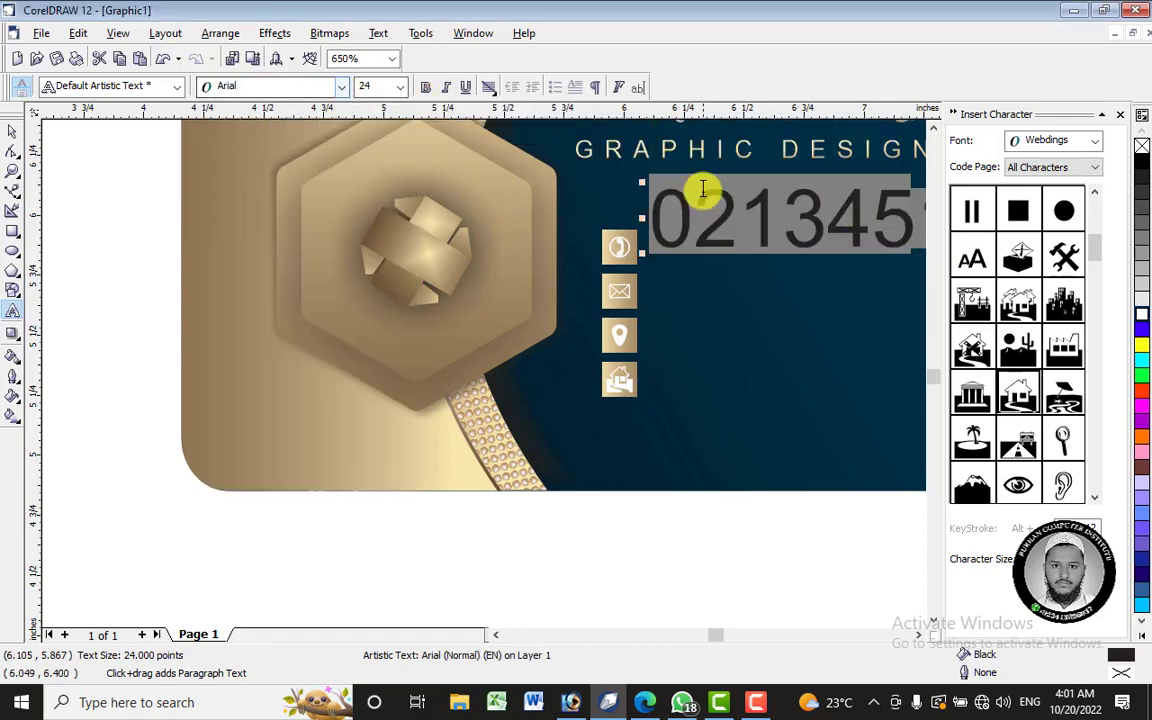
pyautogui.click(716, 216)
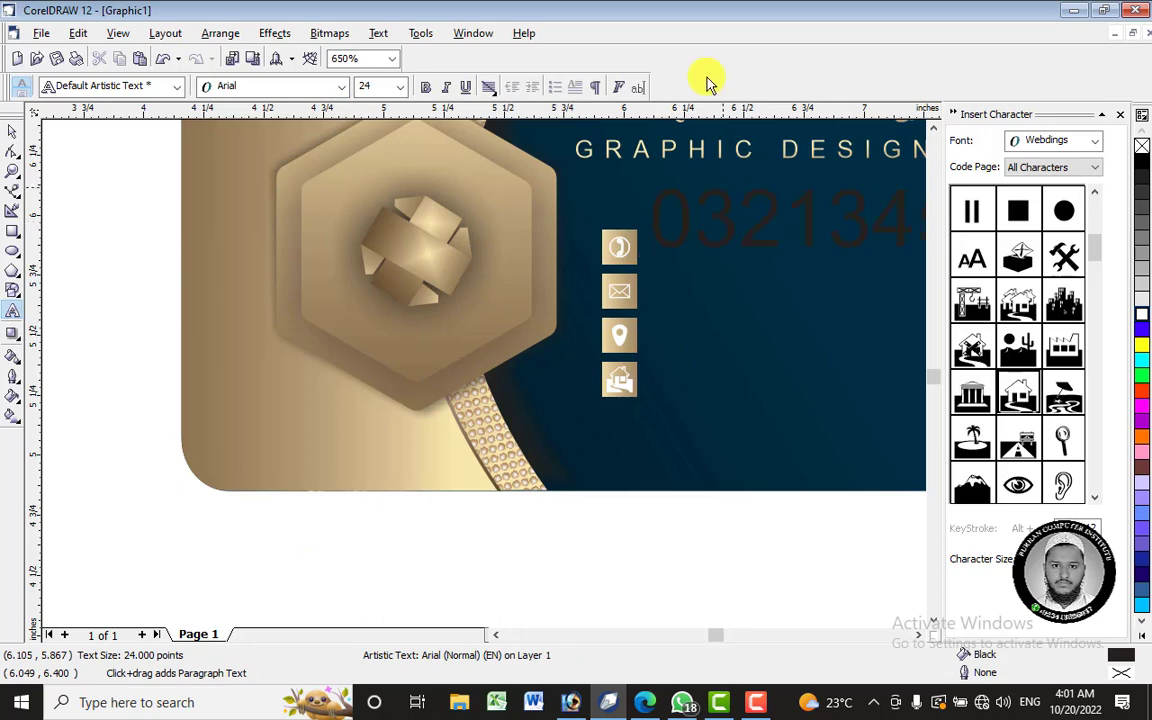
pyautogui.click(11, 135)
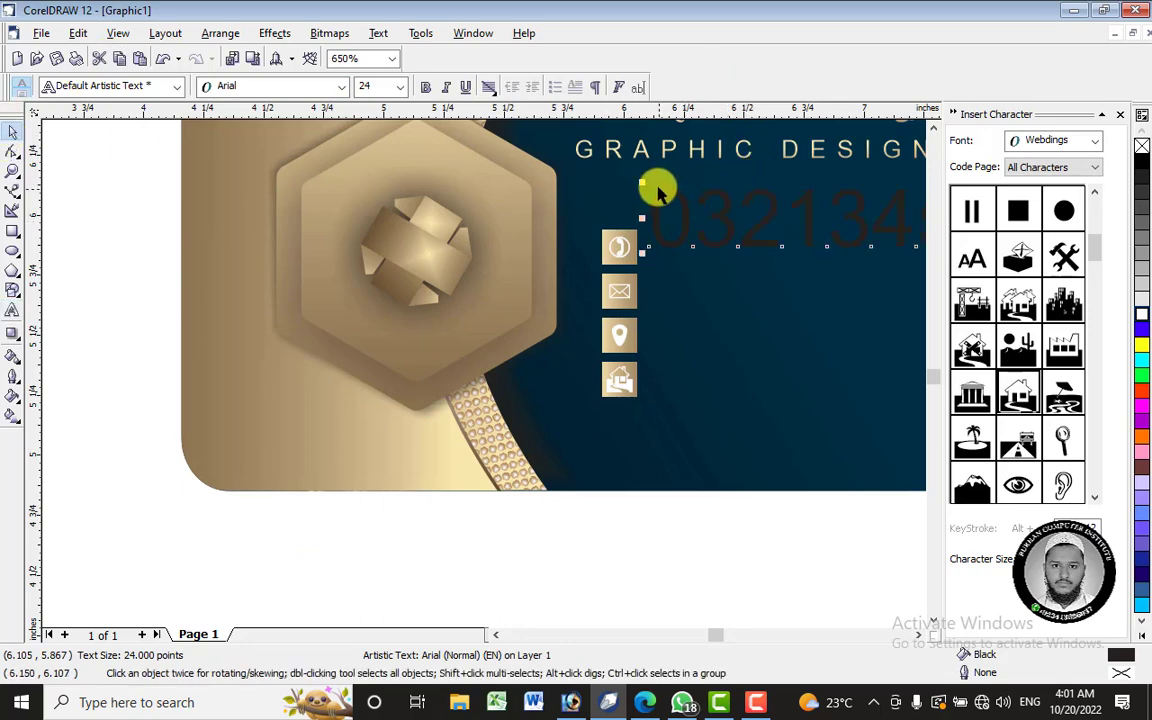
# - Shrink the phone number to about 6.45 pt, place it right of the phone tile, make it white
pyautogui.moveTo(642, 181); pyautogui.dragTo(746, 192)
pyautogui.moveTo(887, 221); pyautogui.dragTo(729, 243)
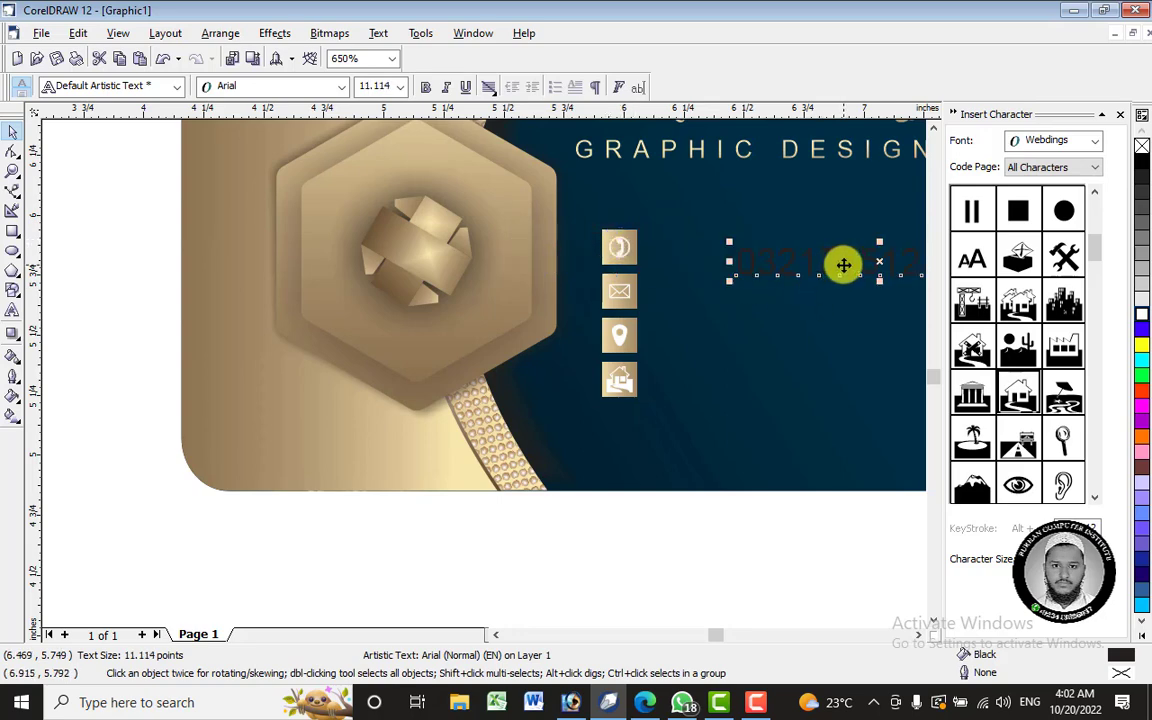
pyautogui.moveTo(843, 265); pyautogui.dragTo(601, 240)
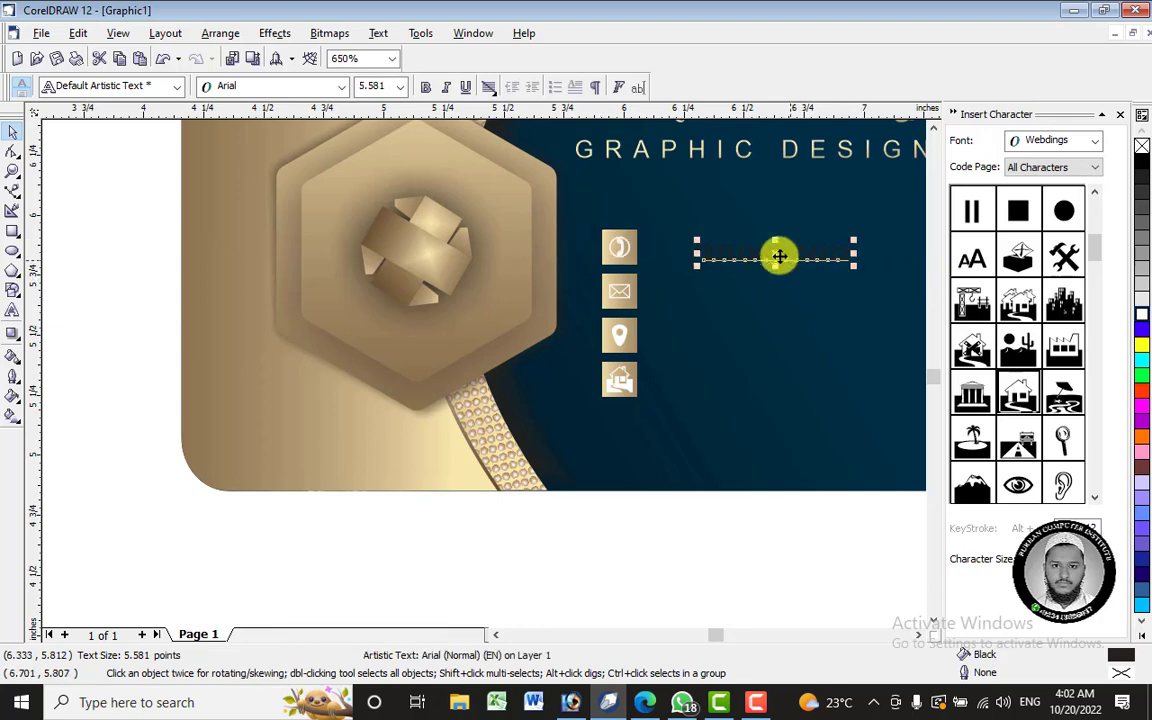
pyautogui.moveTo(771, 252); pyautogui.dragTo(722, 247)
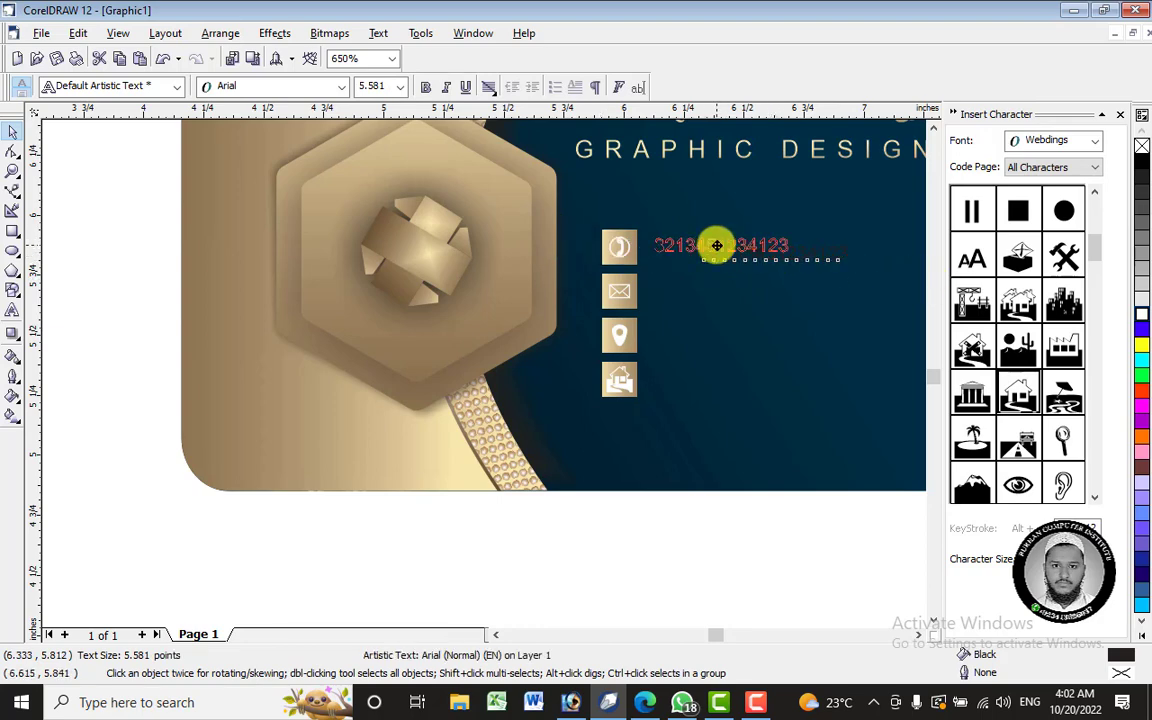
pyautogui.moveTo(722, 247); pyautogui.dragTo(725, 244)
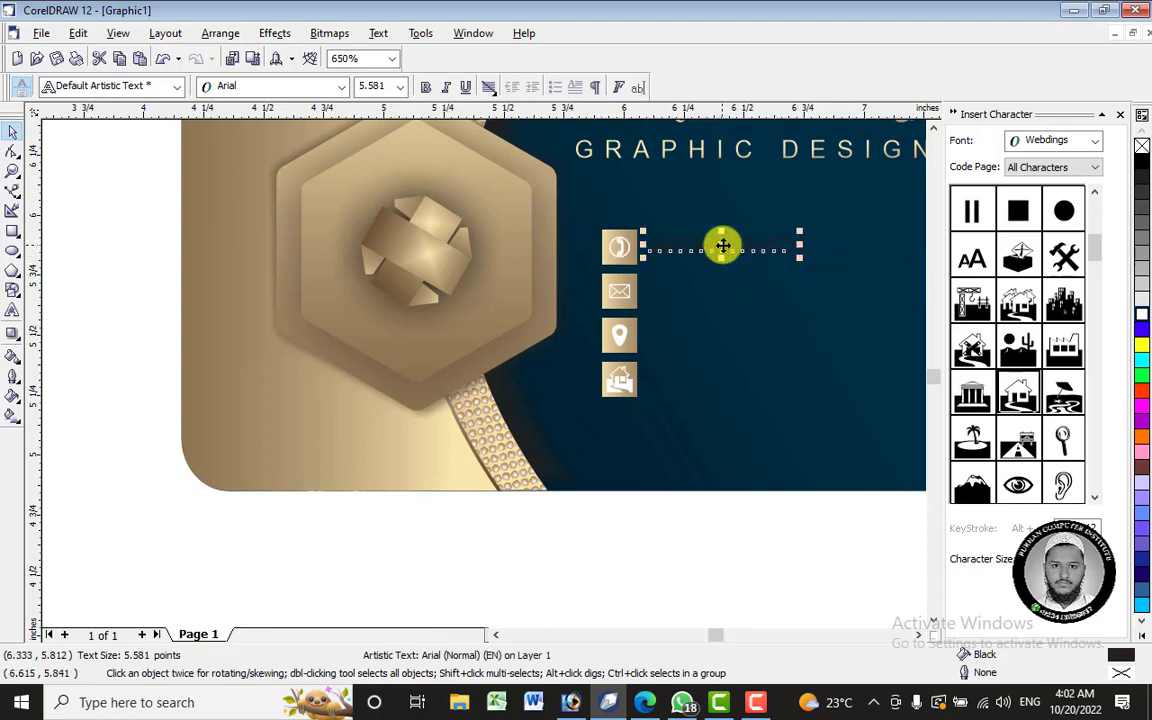
pyautogui.moveTo(800, 255); pyautogui.dragTo(822, 261)
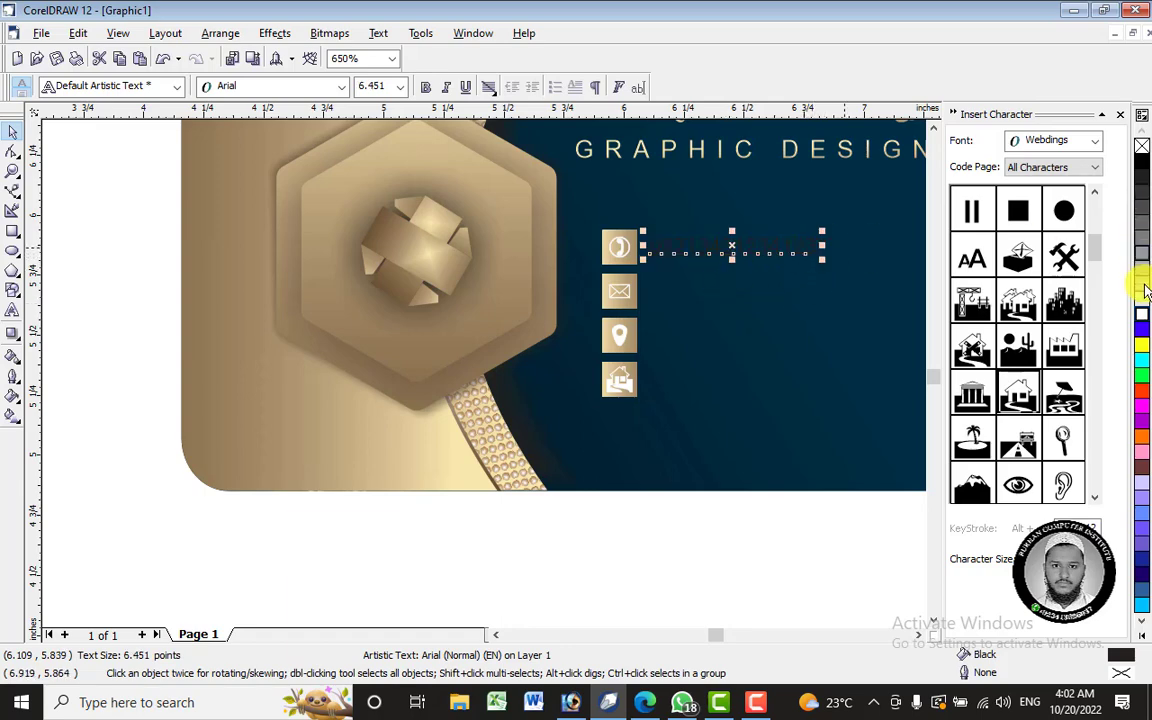
pyautogui.click(1141, 315)
pyautogui.rightClick(1141, 315)
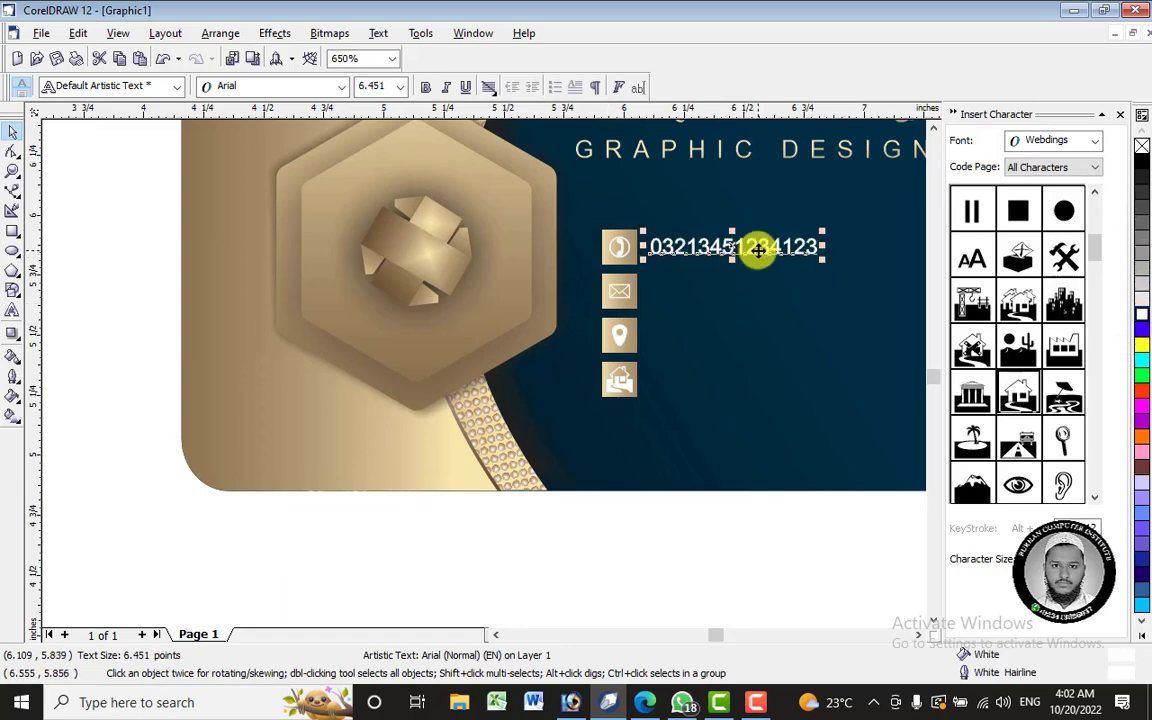
pyautogui.scroll(1, 760, 256)
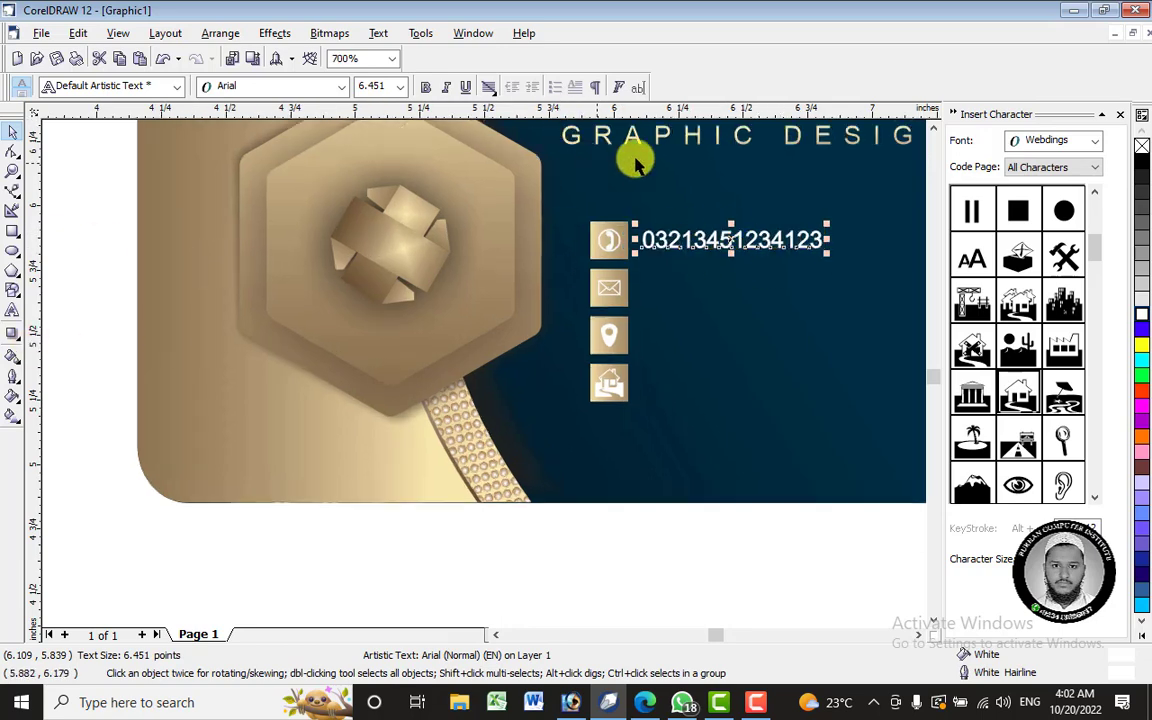
# - Copy the gold serif styling onto the phone number, then undo it
pyautogui.click(12, 359)
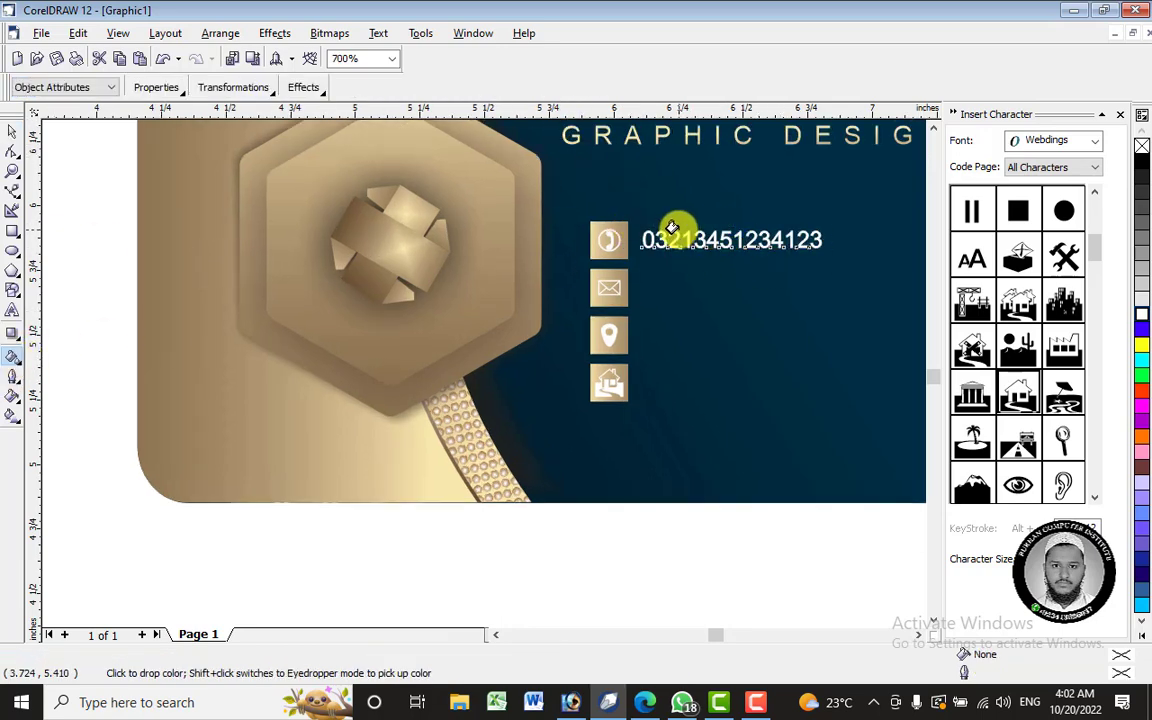
pyautogui.click(670, 232)
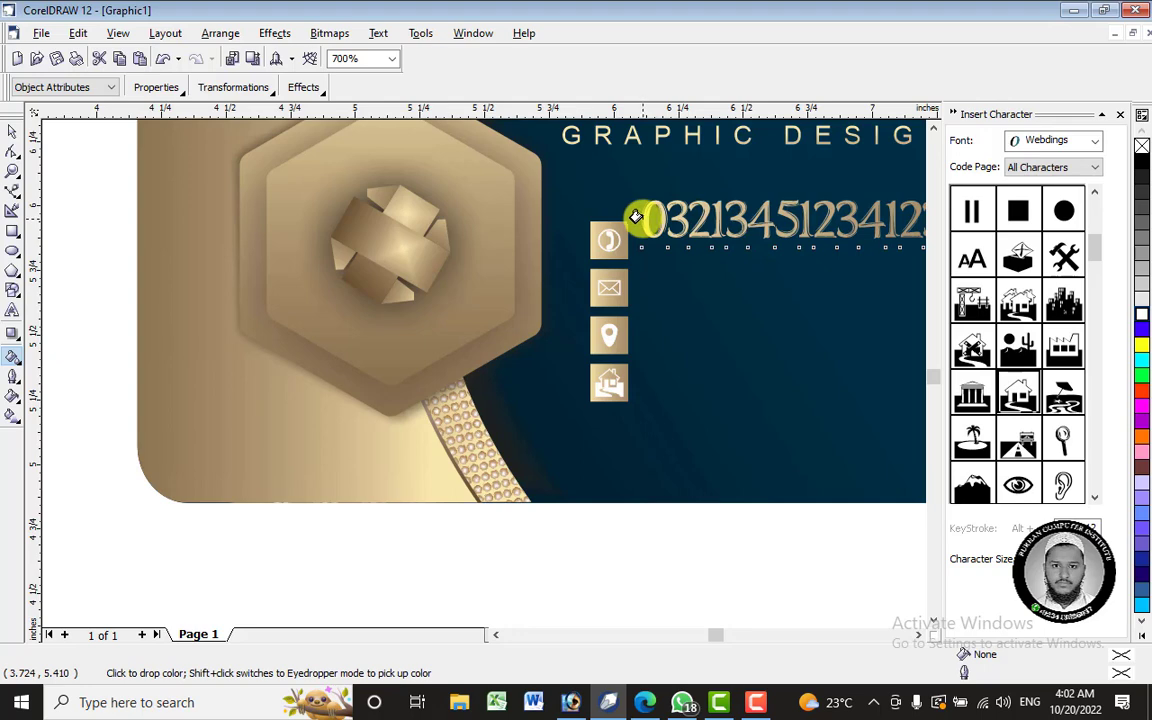
pyautogui.hotkey('ctrl', 'z')
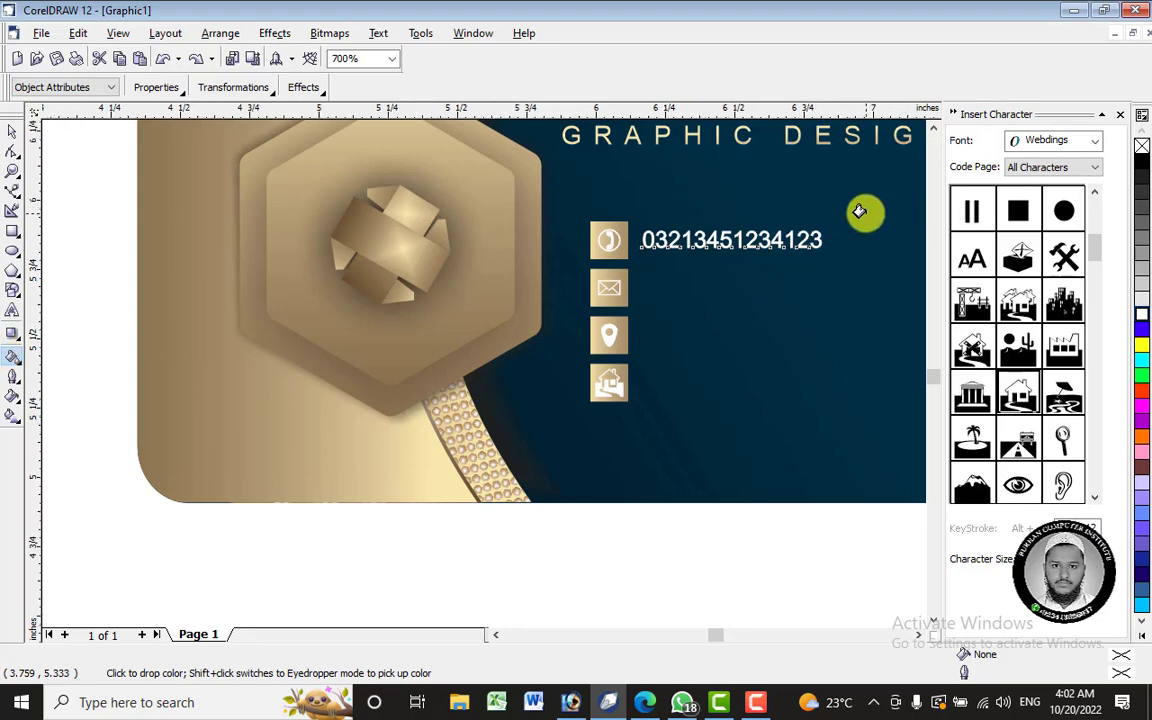
pyautogui.scroll(1, 861, 211)
pyautogui.click(12, 134)
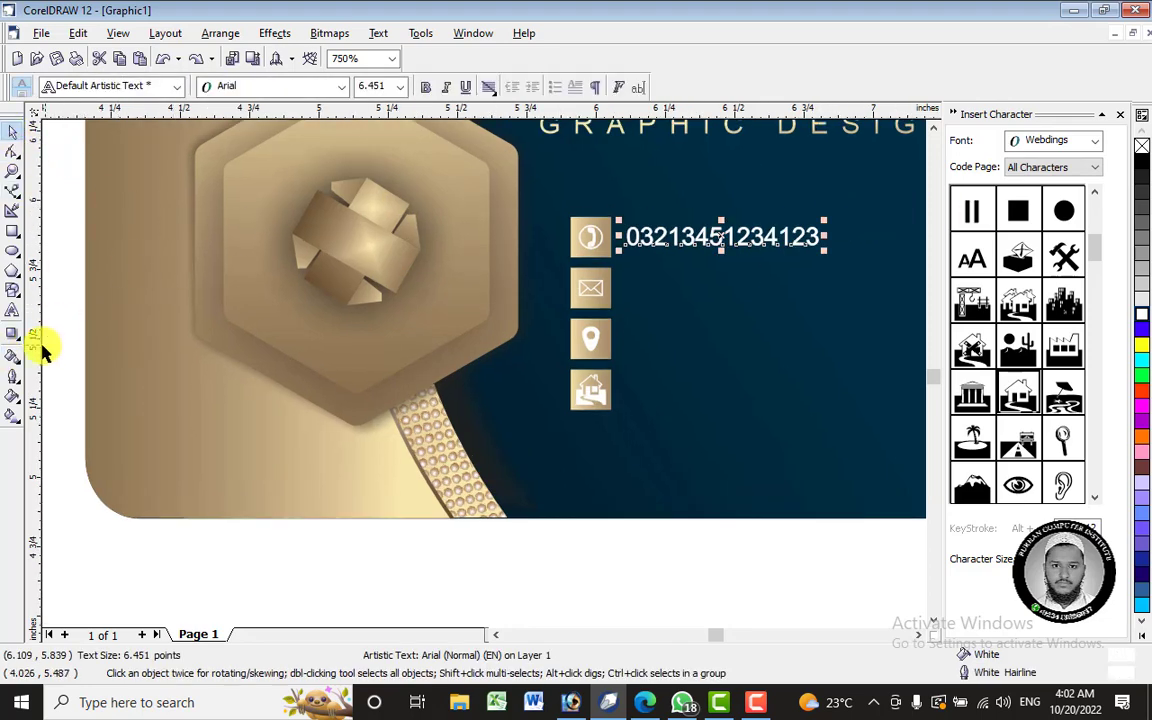
# - Sample gold from the card panel, drop it on the number, and undo a trial gradient
pyautogui.click(16, 362)
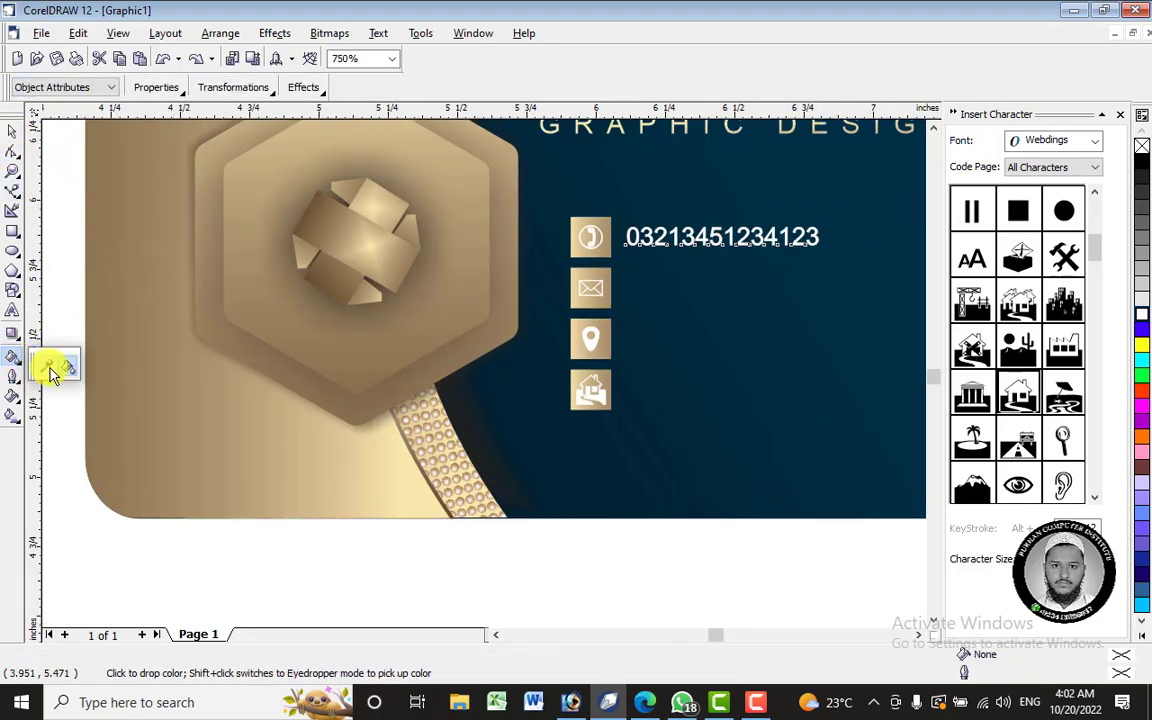
pyautogui.click(46, 368)
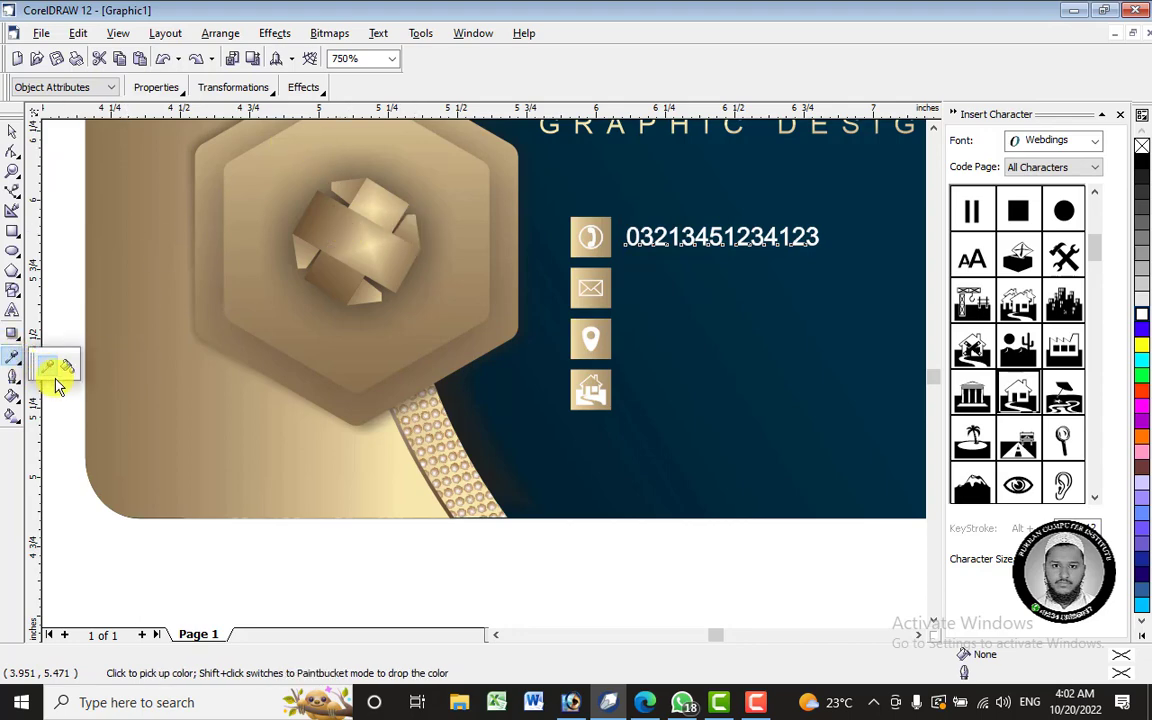
pyautogui.click(272, 330)
pyautogui.click(701, 230)
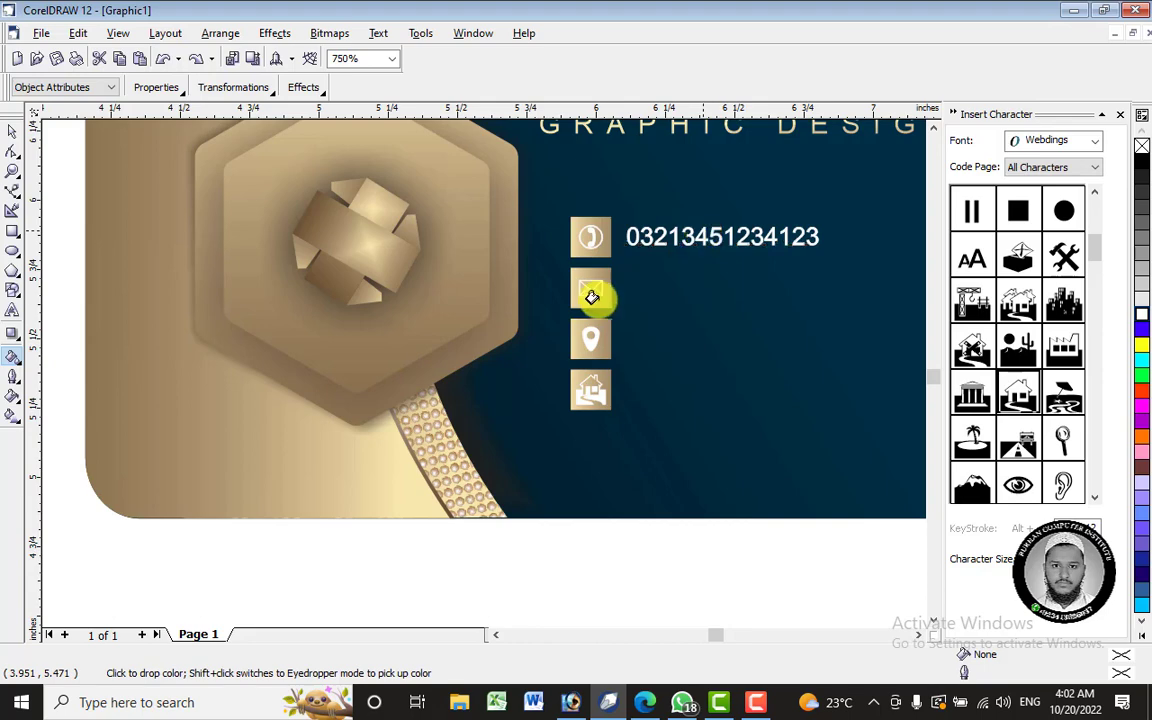
pyautogui.scroll(1, 779, 195)
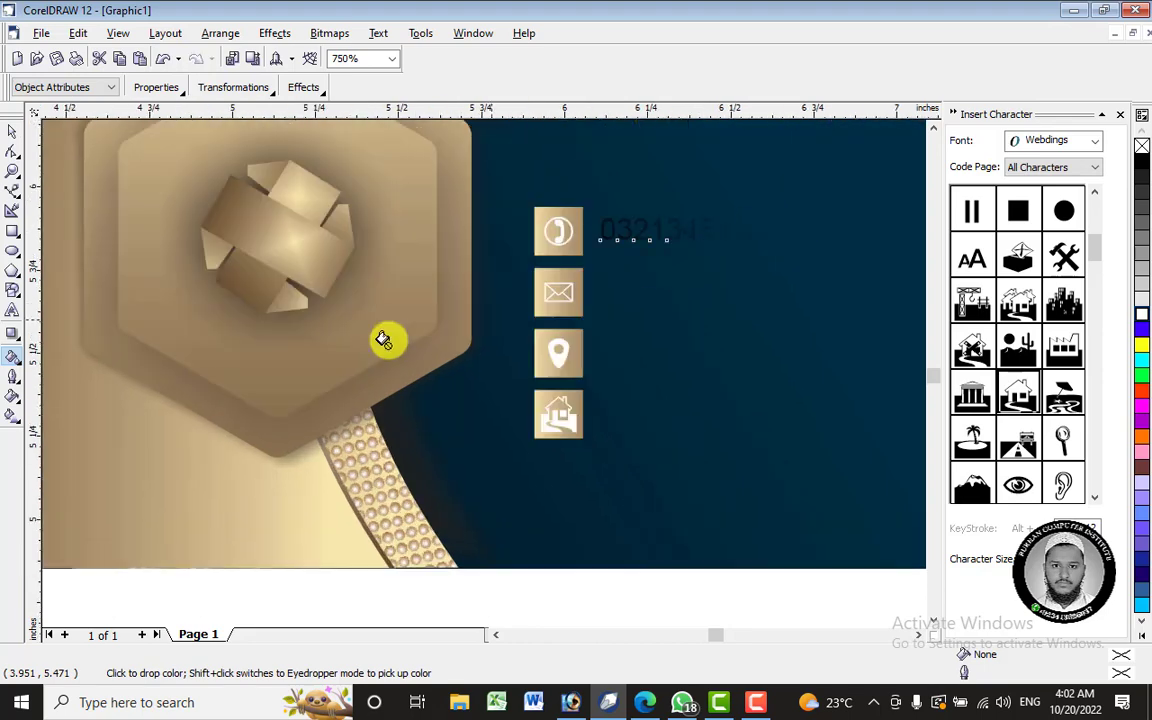
pyautogui.click(12, 414)
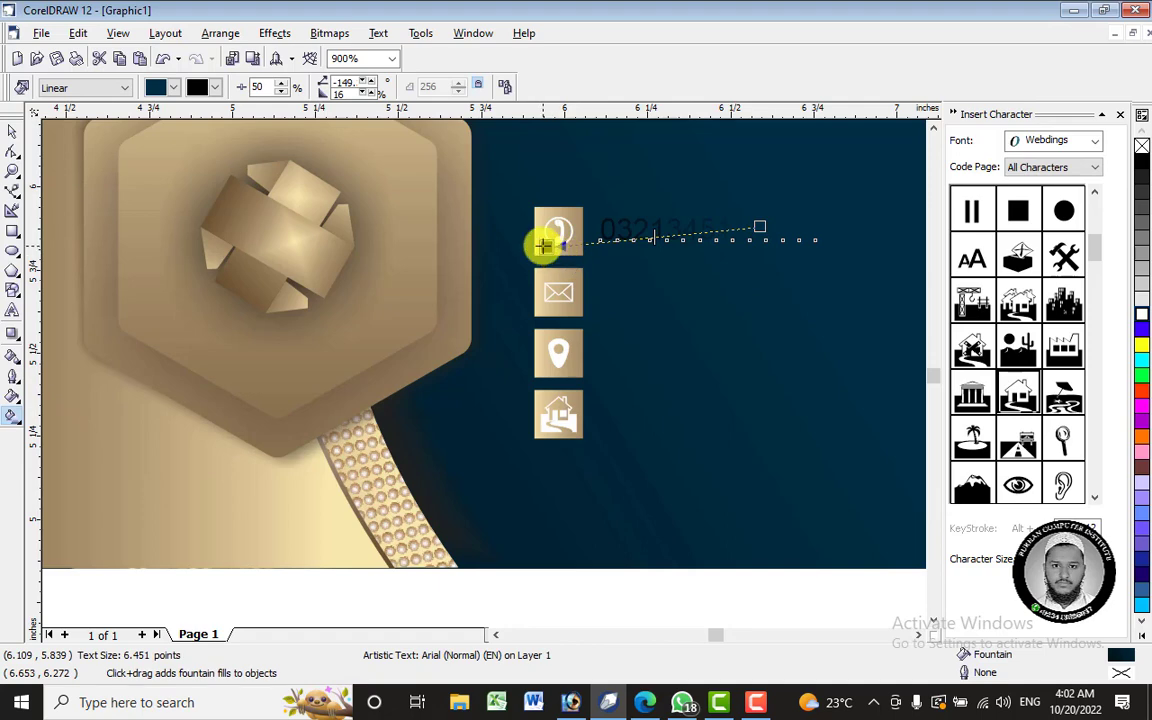
pyautogui.hotkey('ctrl', 'z')
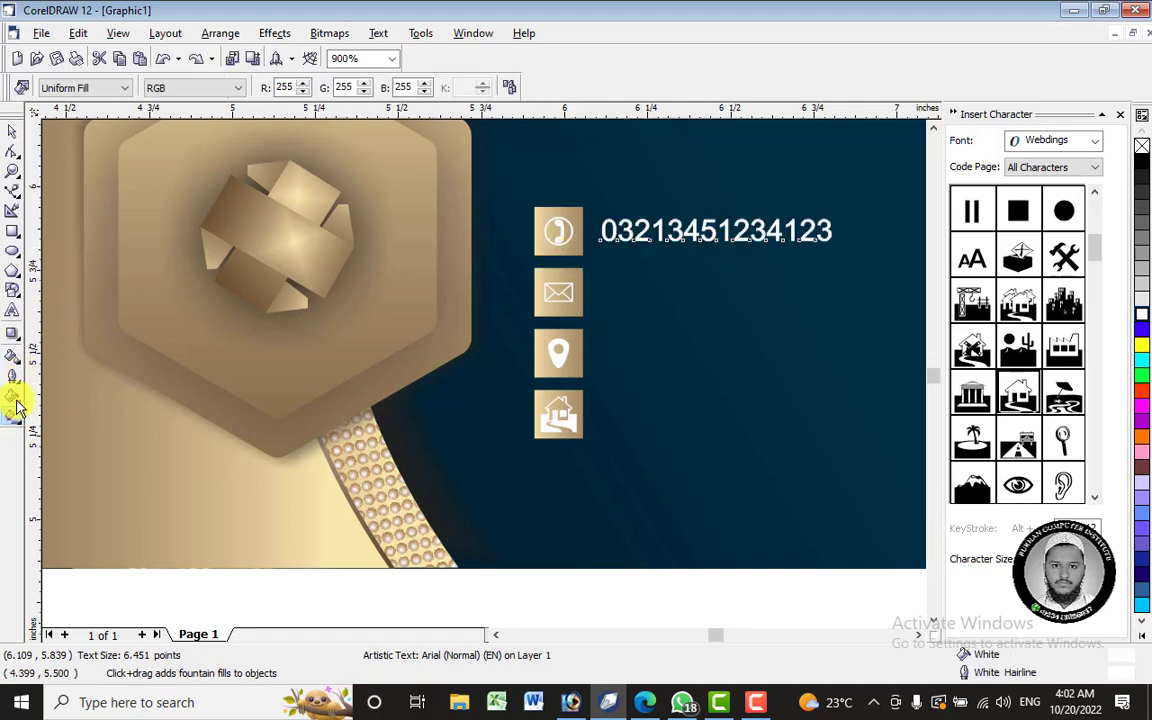
# - Resample a gold colour from the card and tint the phone number with it
pyautogui.click(15, 362)
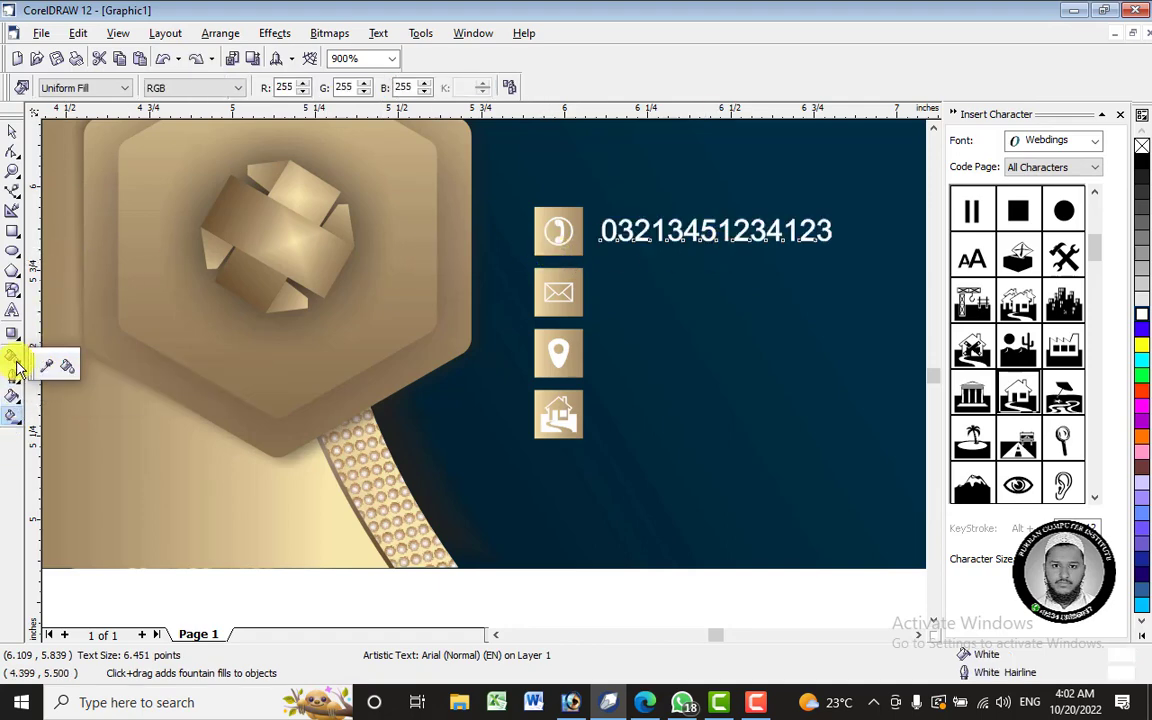
pyautogui.click(45, 370)
pyautogui.scroll(-1, 572, 354)
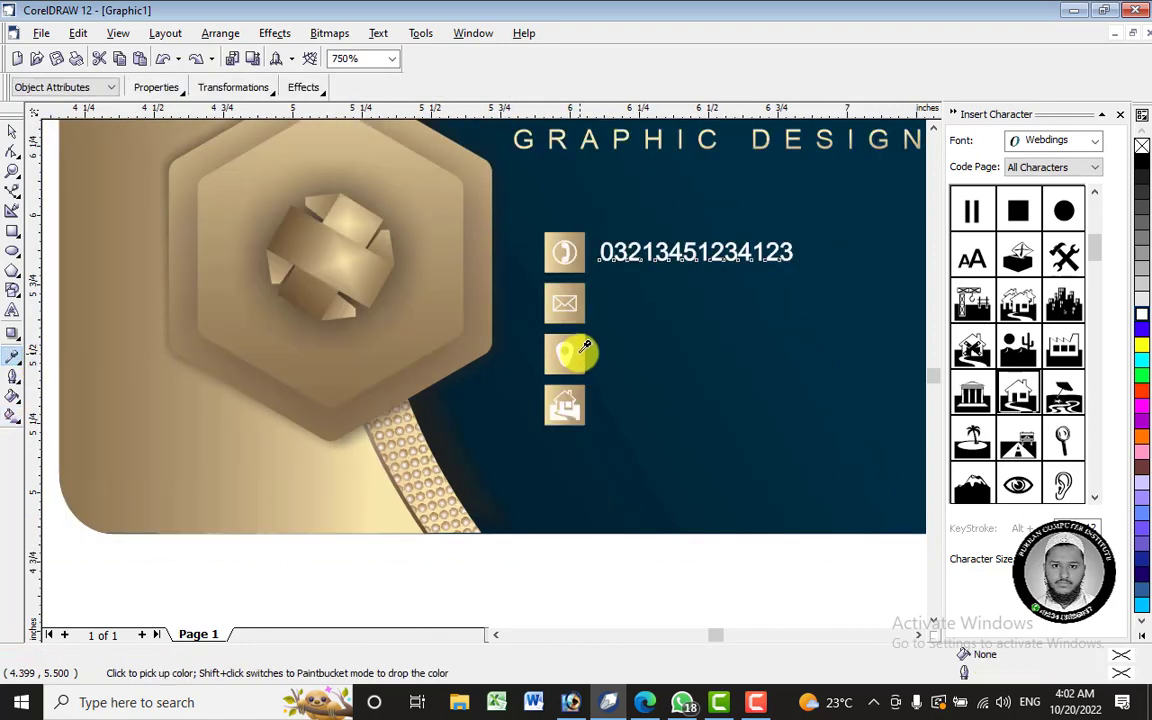
pyautogui.click(18, 420)
pyautogui.click(14, 358)
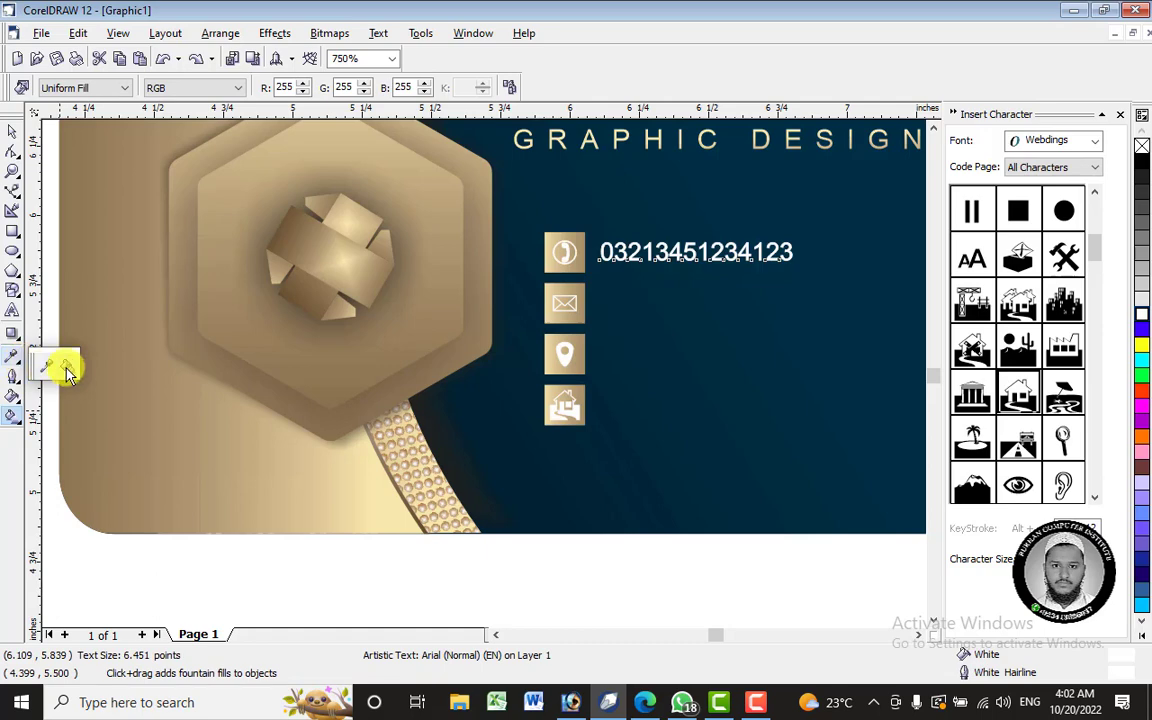
pyautogui.click(64, 365)
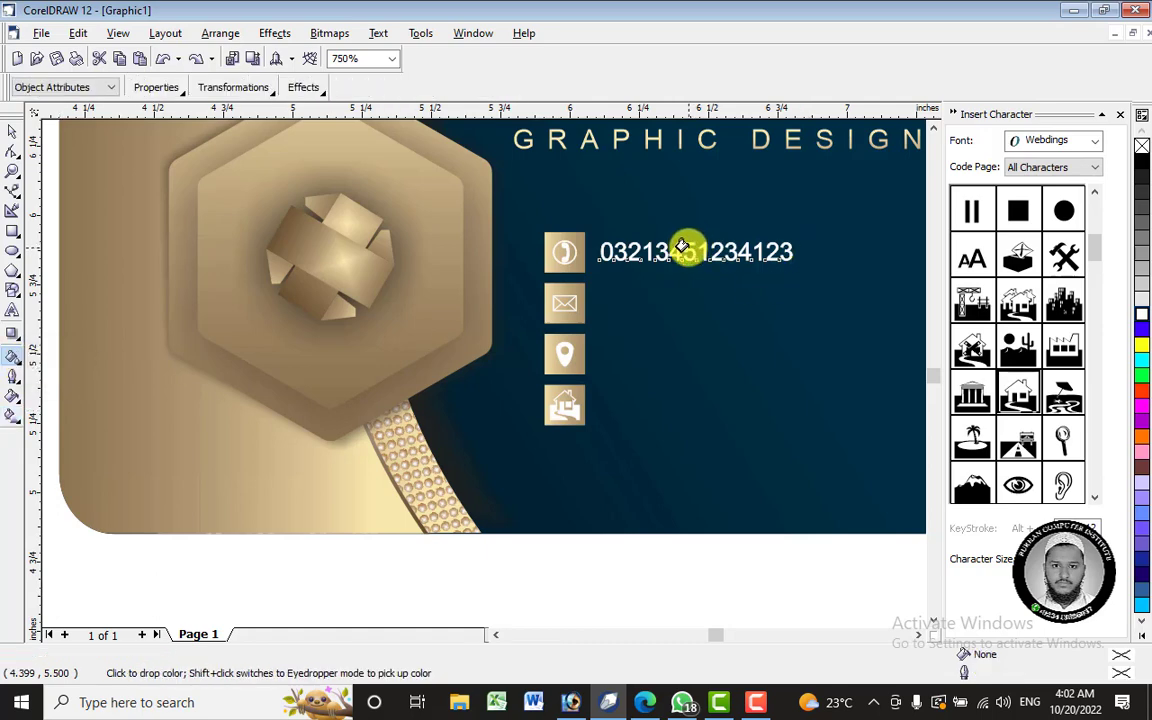
pyautogui.click(628, 256)
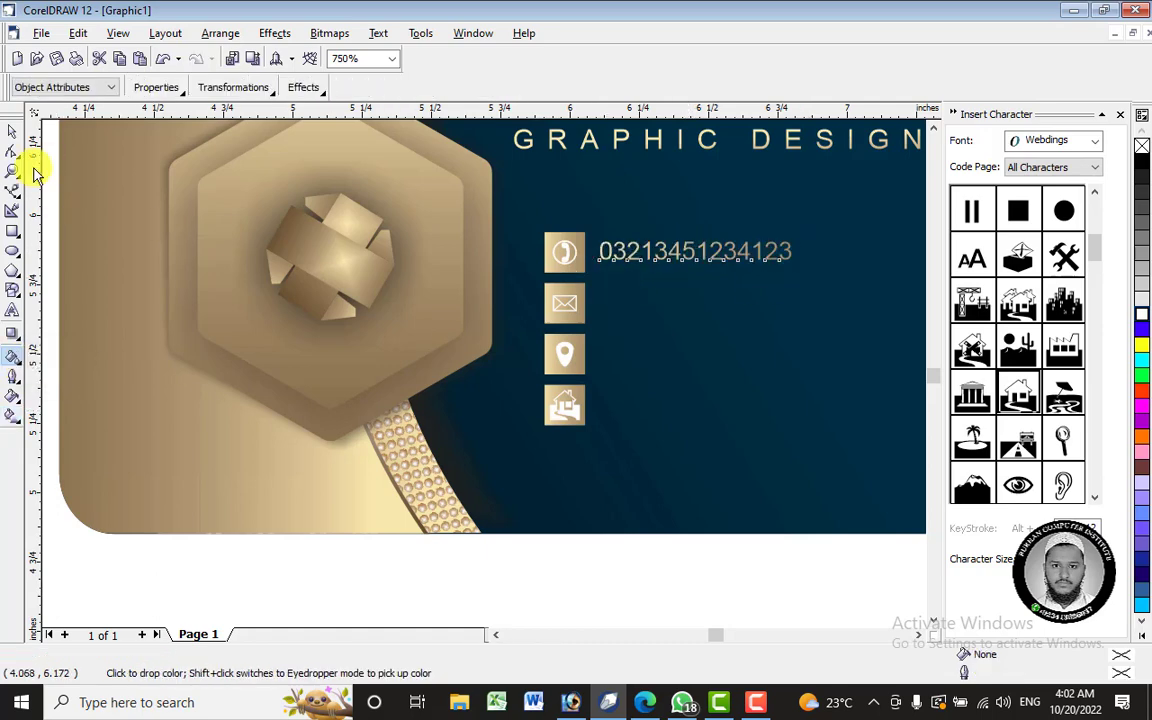
pyautogui.click(12, 134)
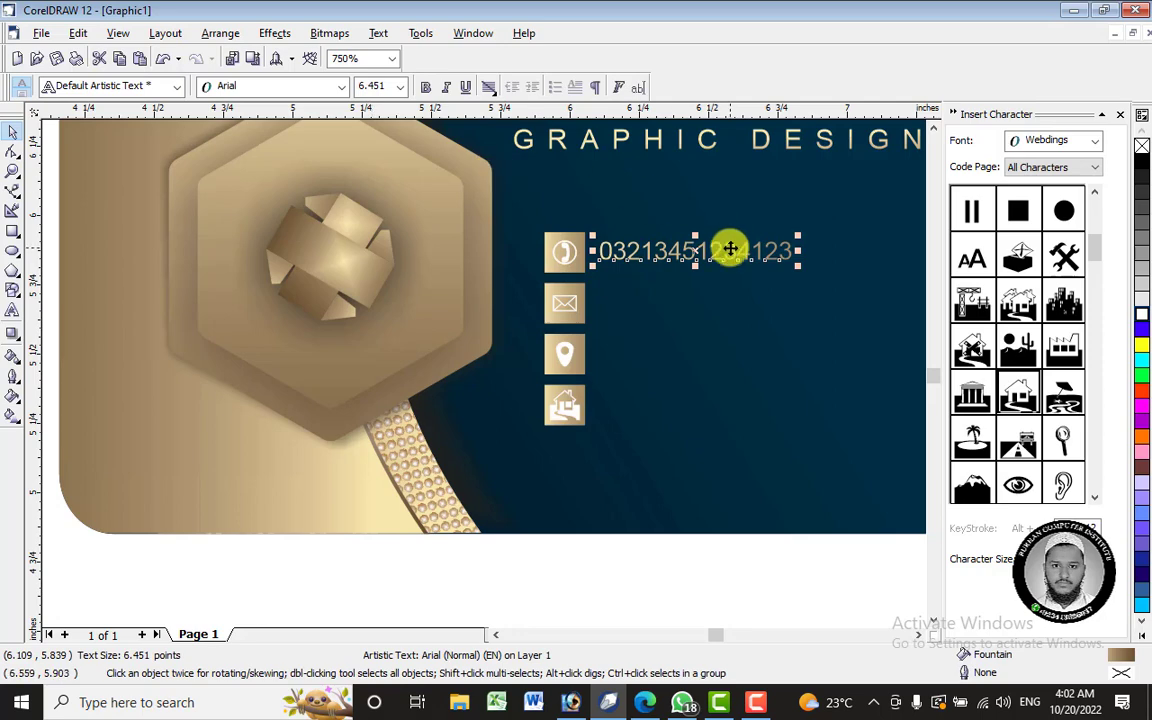
# - Give the number a brown-to-cream linear gradient at about -91° and copy it beside the envelope
pyautogui.click(11, 414)
pyautogui.moveTo(589, 251); pyautogui.dragTo(632, 336)
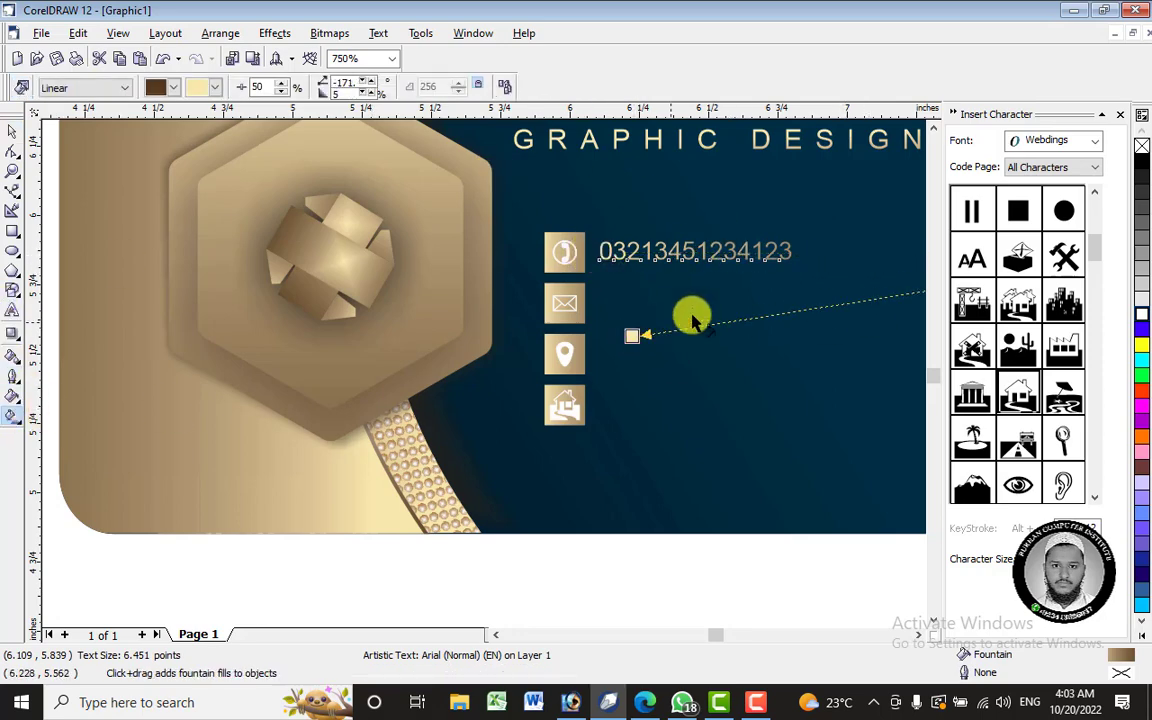
pyautogui.scroll(-5, 692, 320)
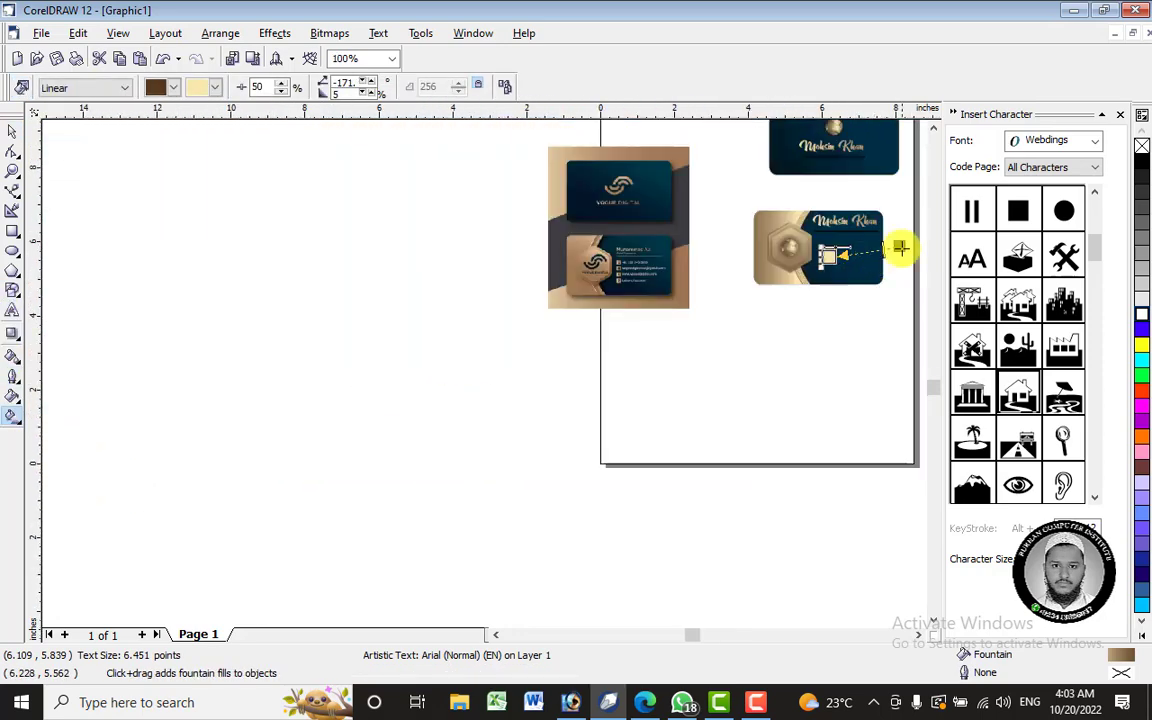
pyautogui.scroll(3, 861, 239)
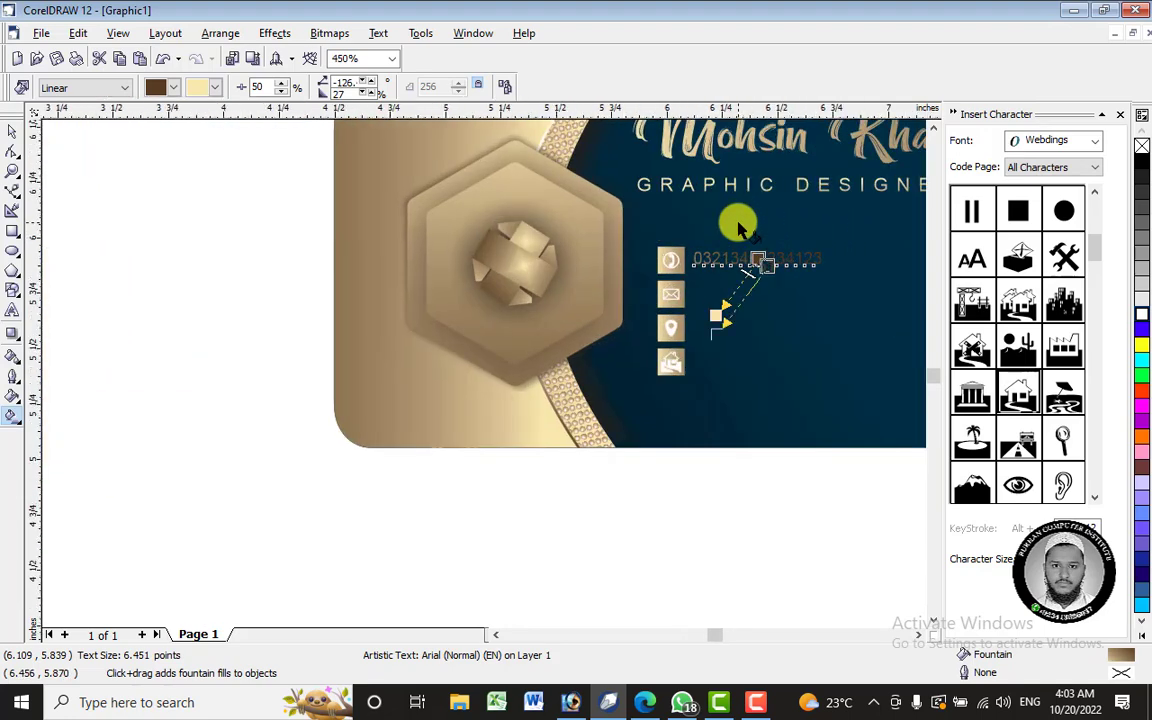
pyautogui.scroll(3, 740, 228)
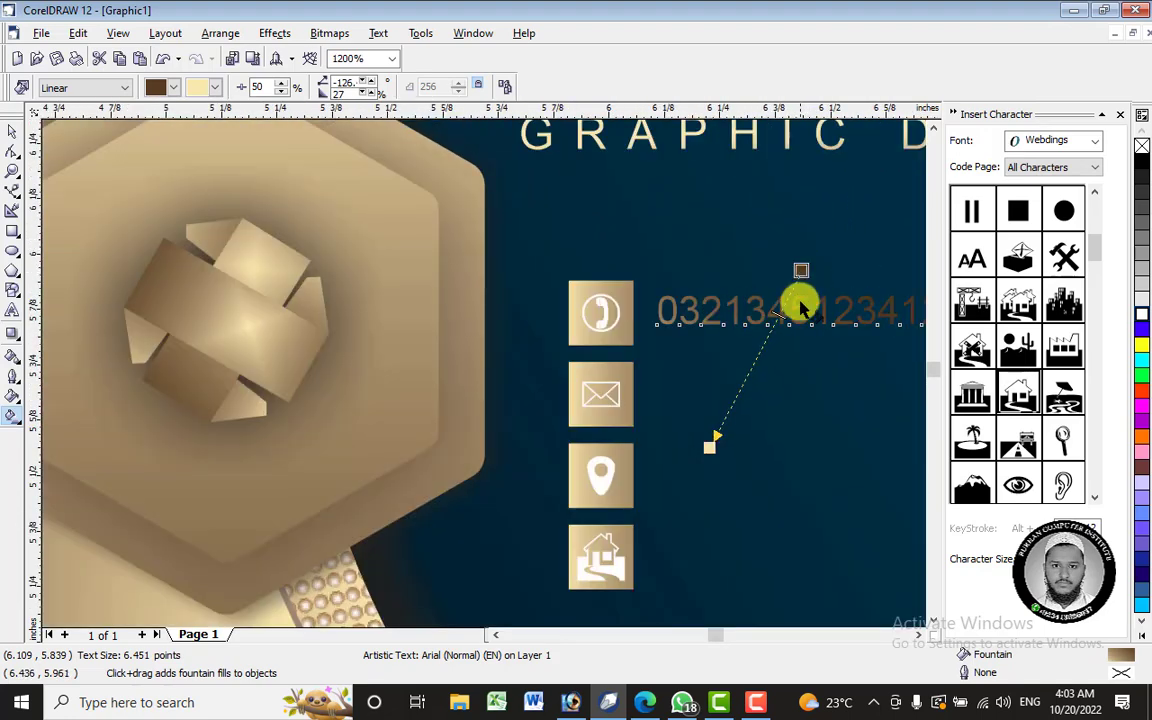
pyautogui.click(917, 634)
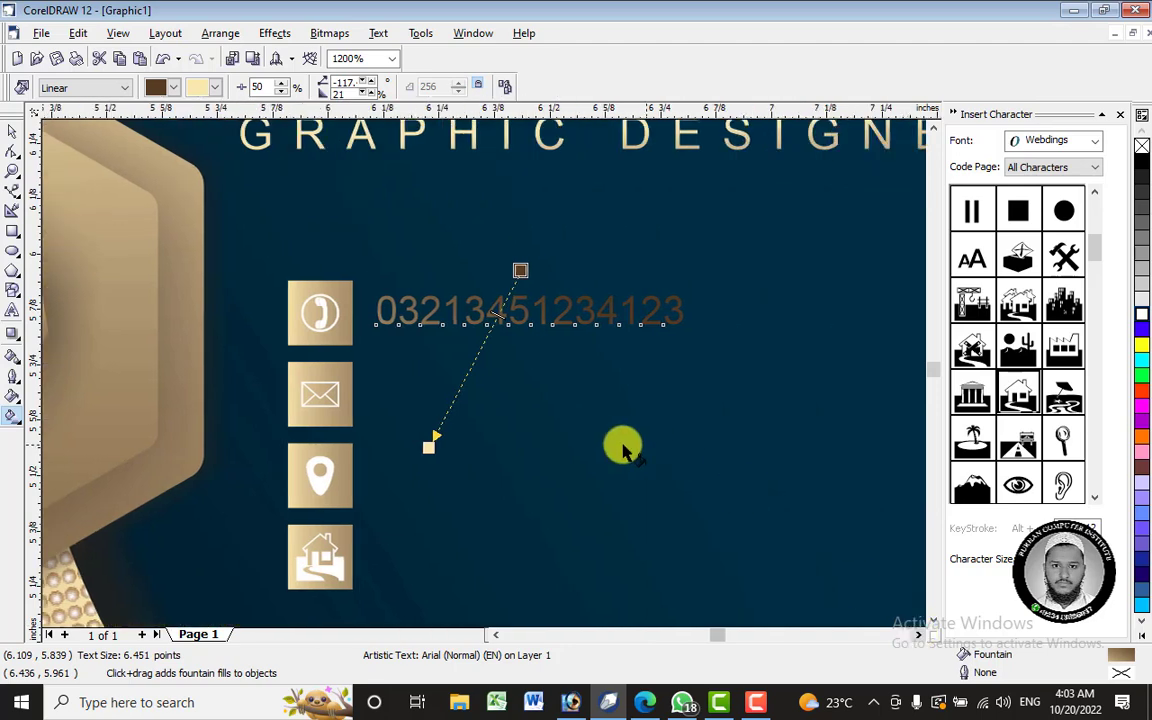
pyautogui.moveTo(428, 447); pyautogui.dragTo(527, 178)
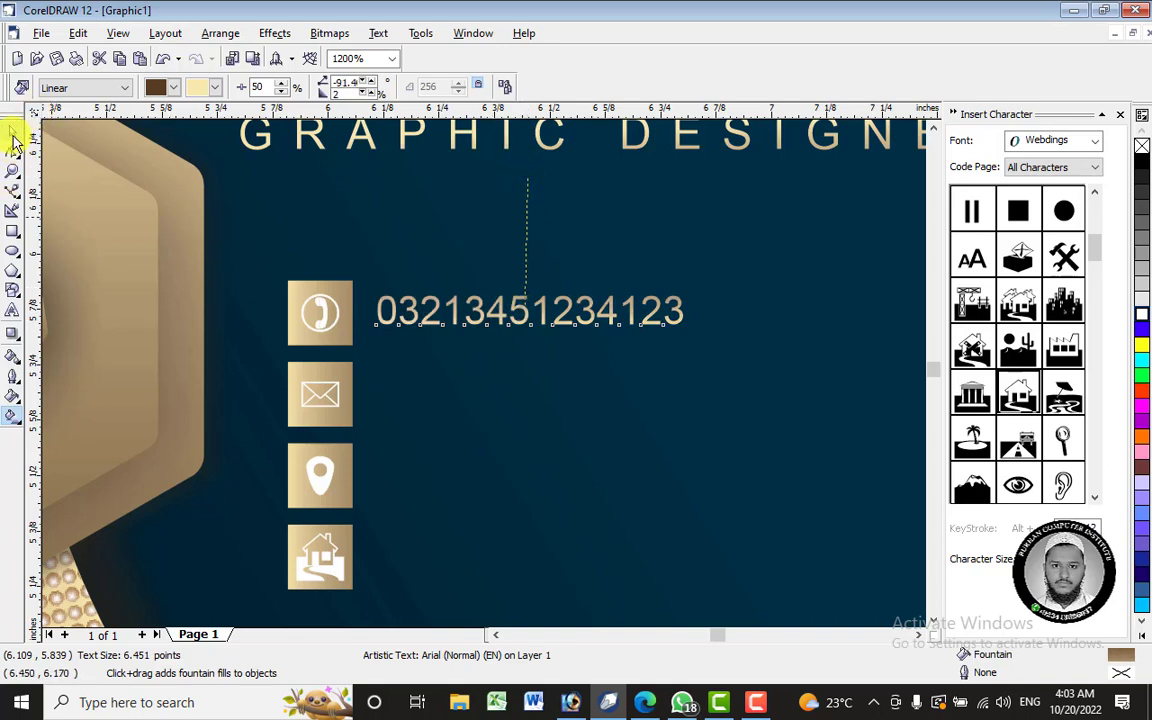
pyautogui.click(13, 136)
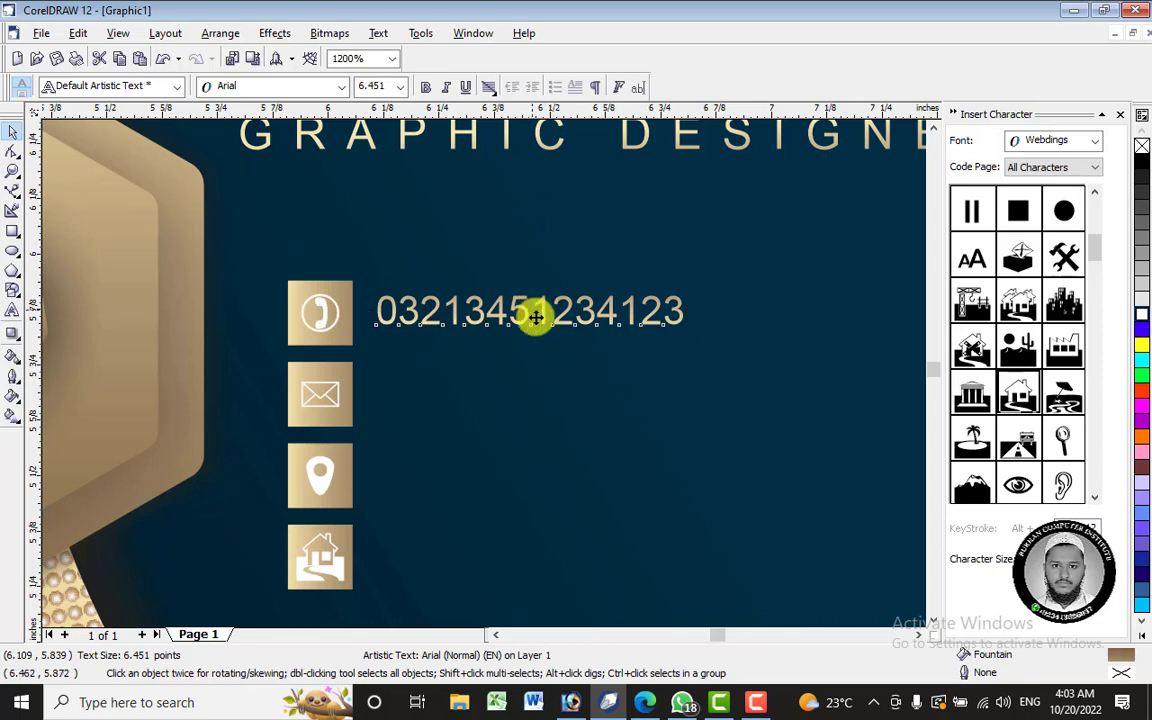
pyautogui.moveTo(536, 317); pyautogui.dragTo(527, 391)
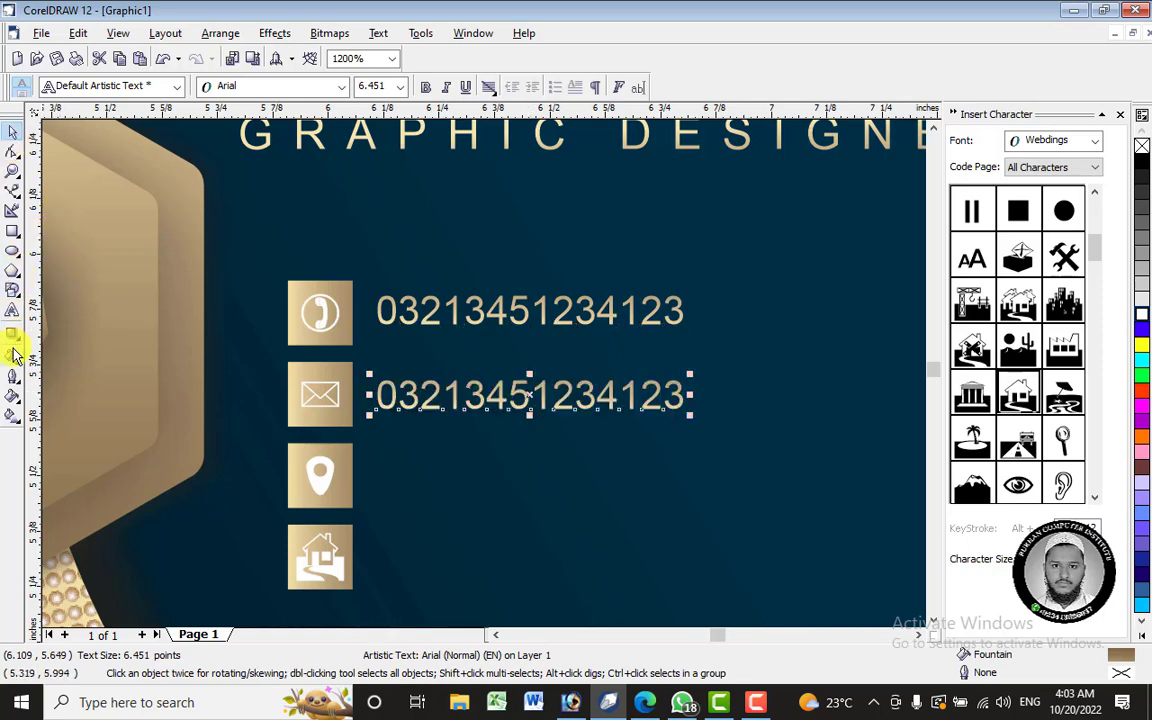
# - Replace the copied number's digits with the start of an e-mail address
pyautogui.click(12, 310)
pyautogui.moveTo(681, 393); pyautogui.dragTo(300, 388)
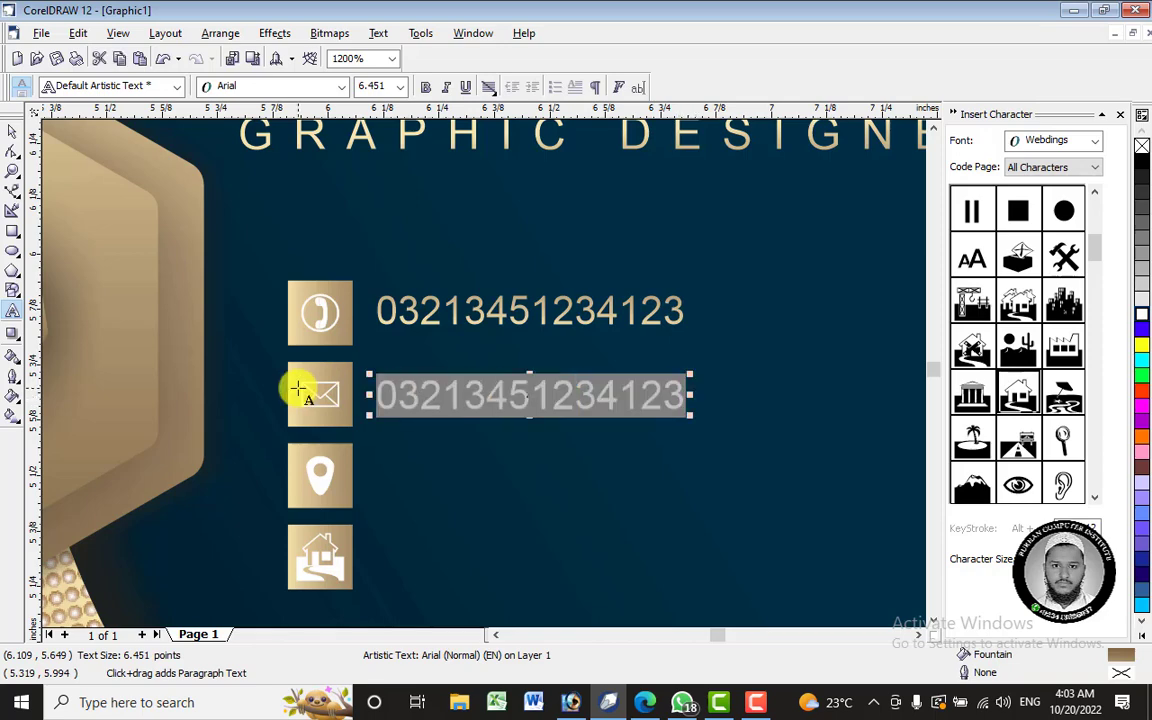
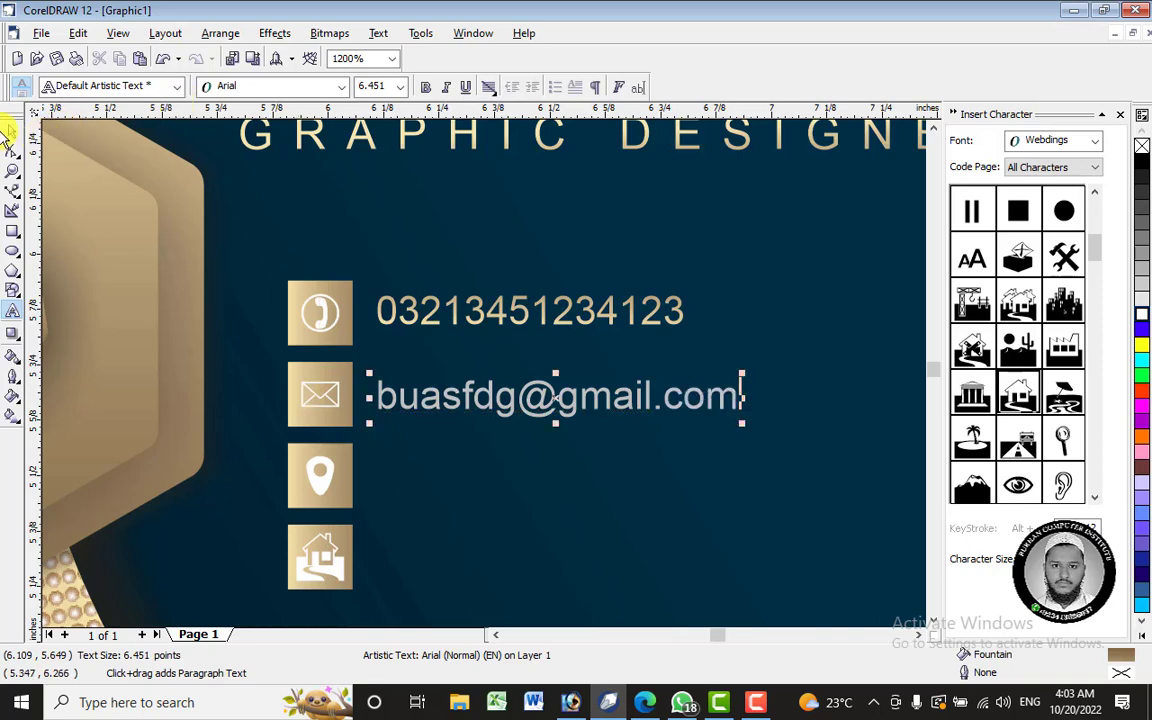
# - Finish the capitalised e-mail line and drag a copy down beside the location pin icon
pyautogui.click(12, 133)
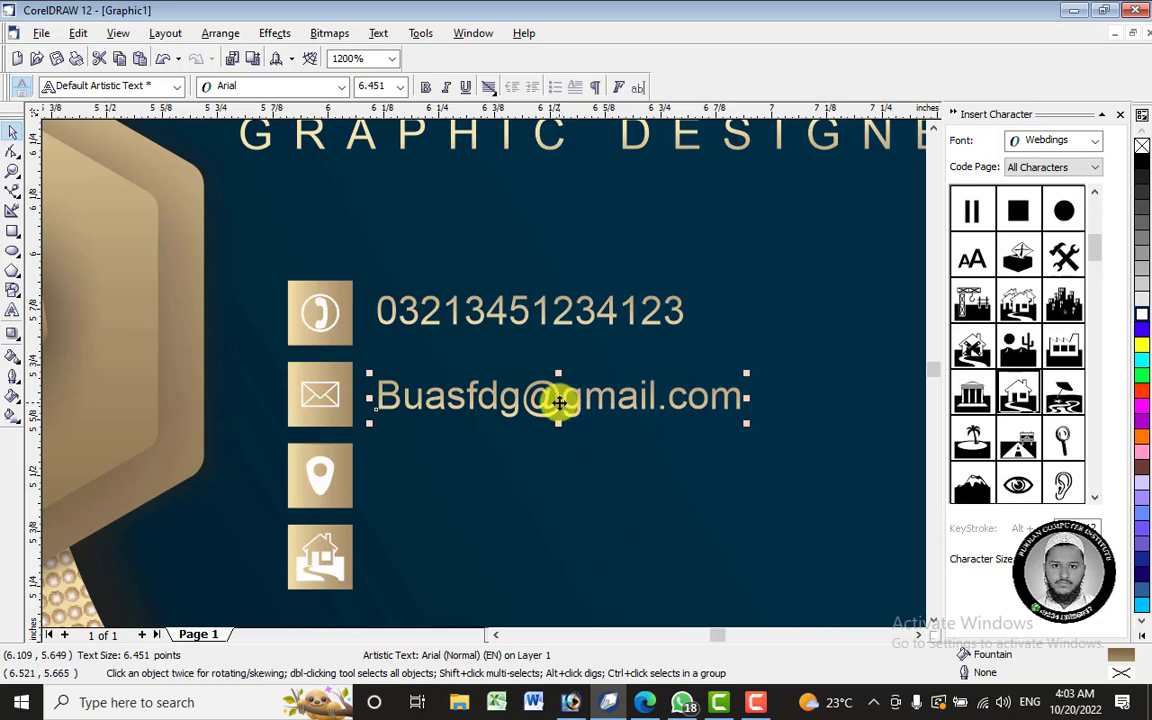
pyautogui.moveTo(558, 402); pyautogui.dragTo(560, 473)
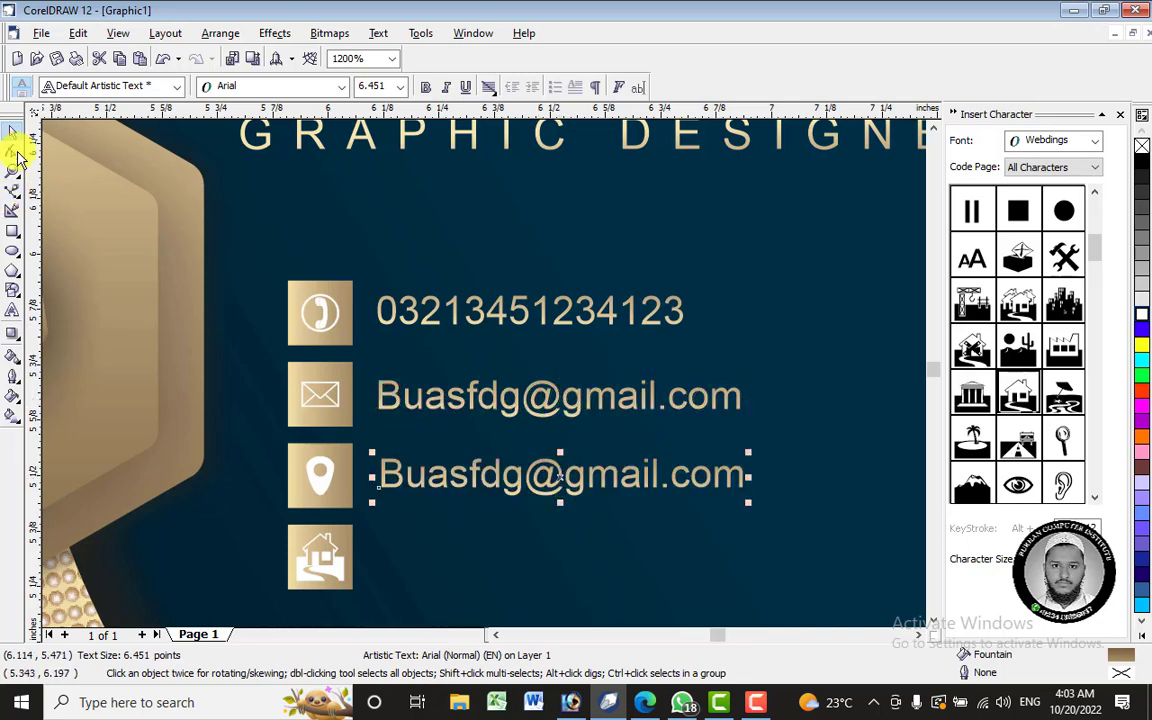
# - Retype the copied line beside the location pin as 'Mingora Swat'
pyautogui.click(12, 316)
pyautogui.moveTo(745, 476); pyautogui.dragTo(320, 474)
pyautogui.write('minl')
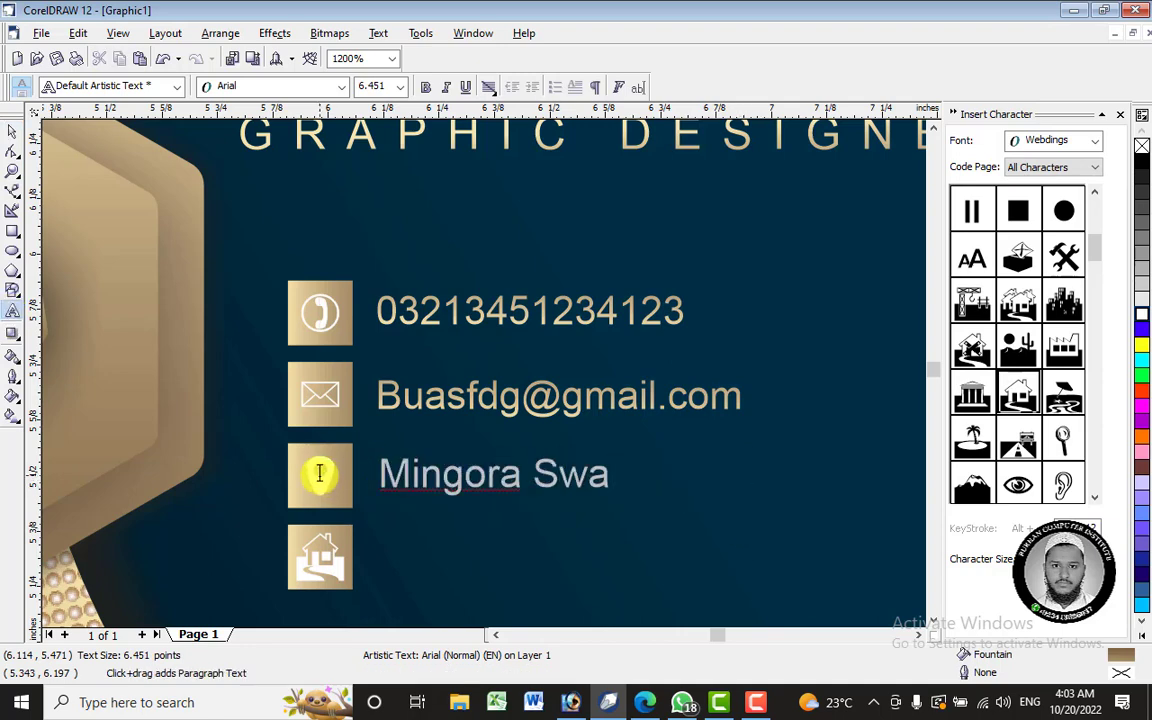
pyautogui.click(12, 131)
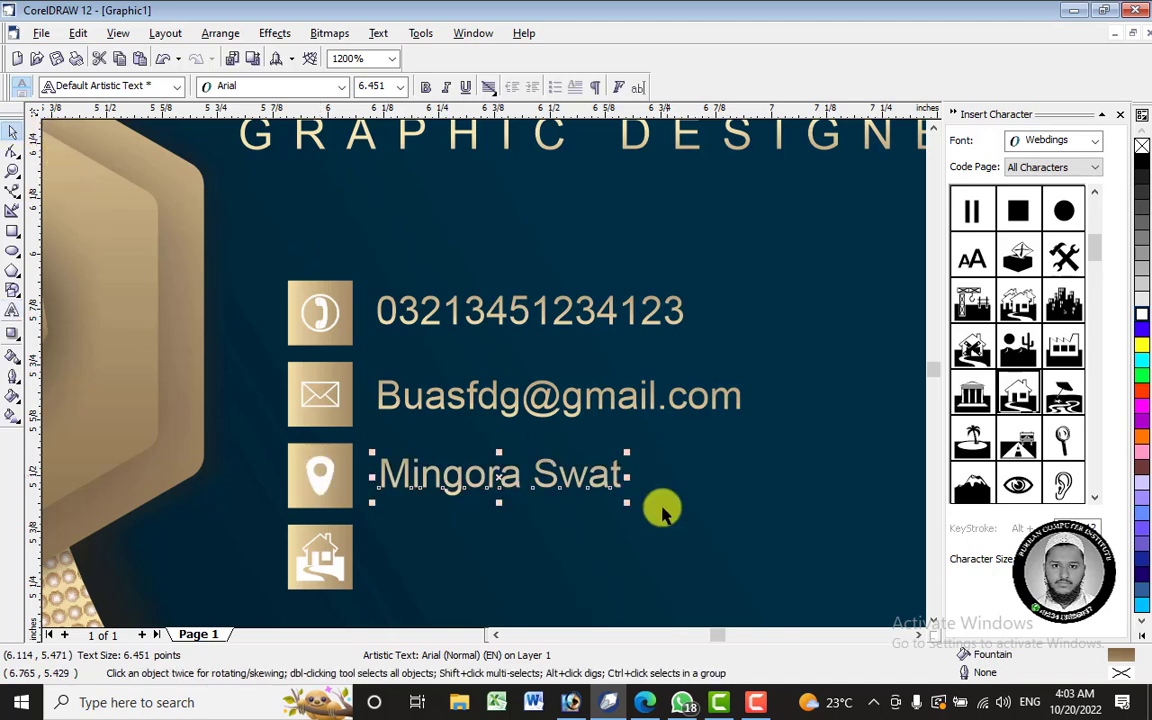
# - Copy the Mingora Swat line beside the house icon and retype it as 'Bus Stand'
pyautogui.moveTo(499, 476); pyautogui.dragTo(498, 562)
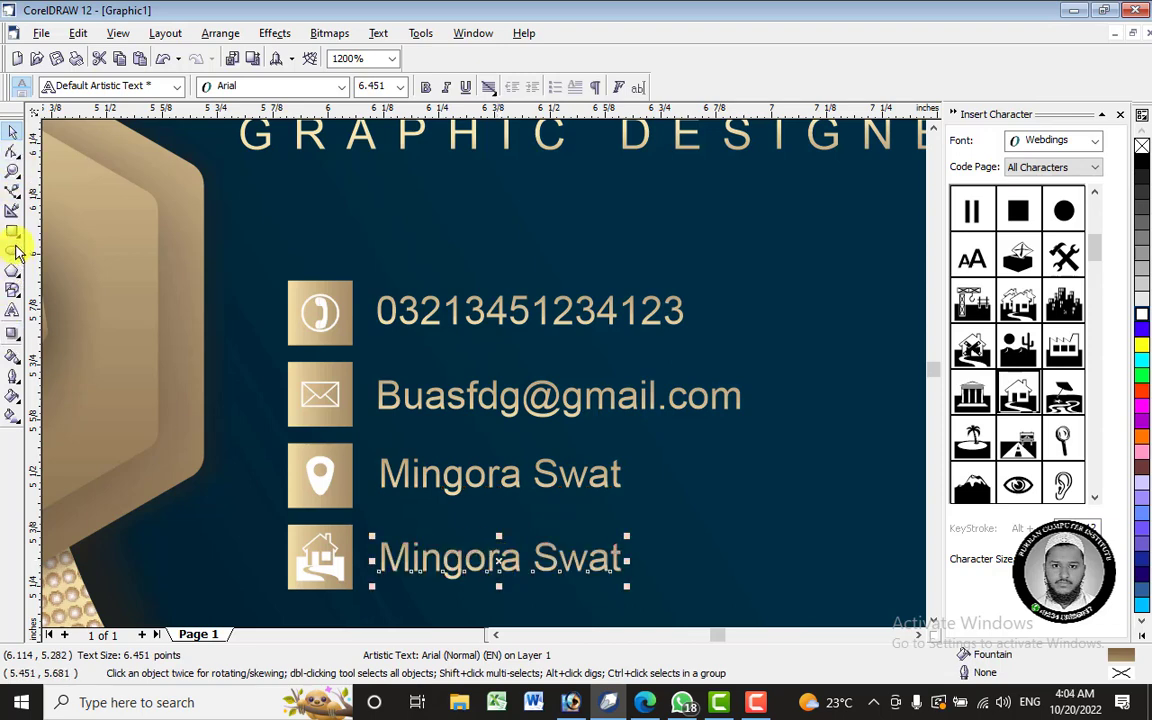
pyautogui.click(15, 312)
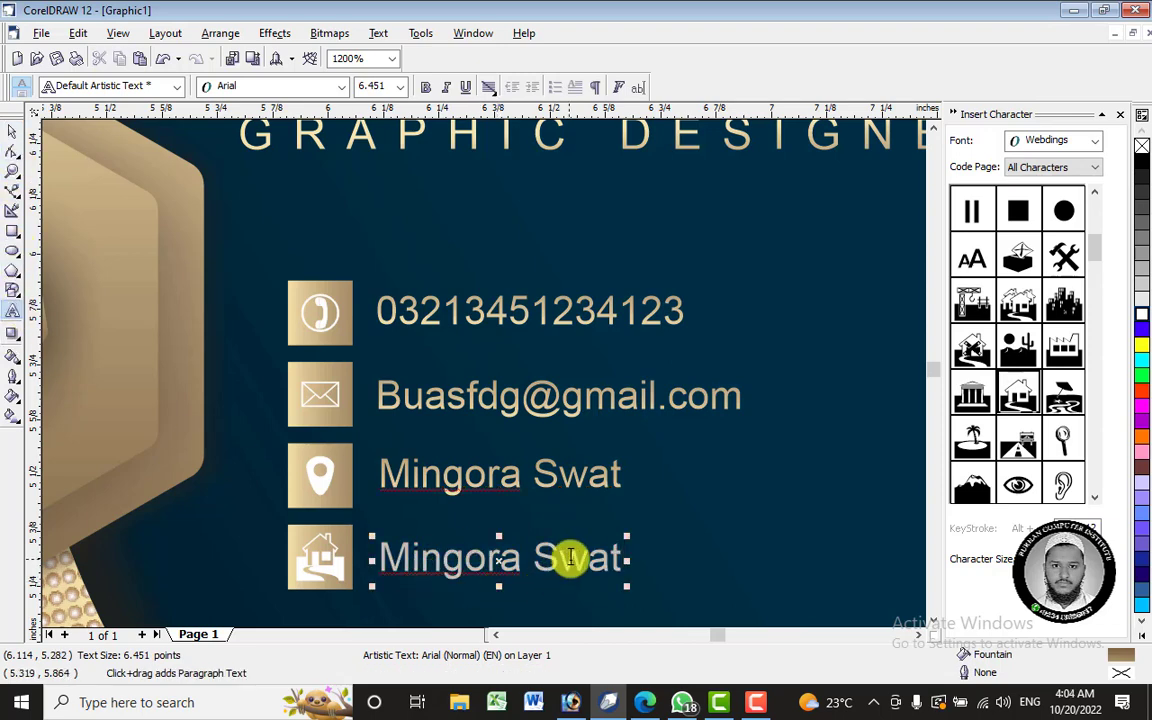
pyautogui.moveTo(622, 556); pyautogui.dragTo(387, 557)
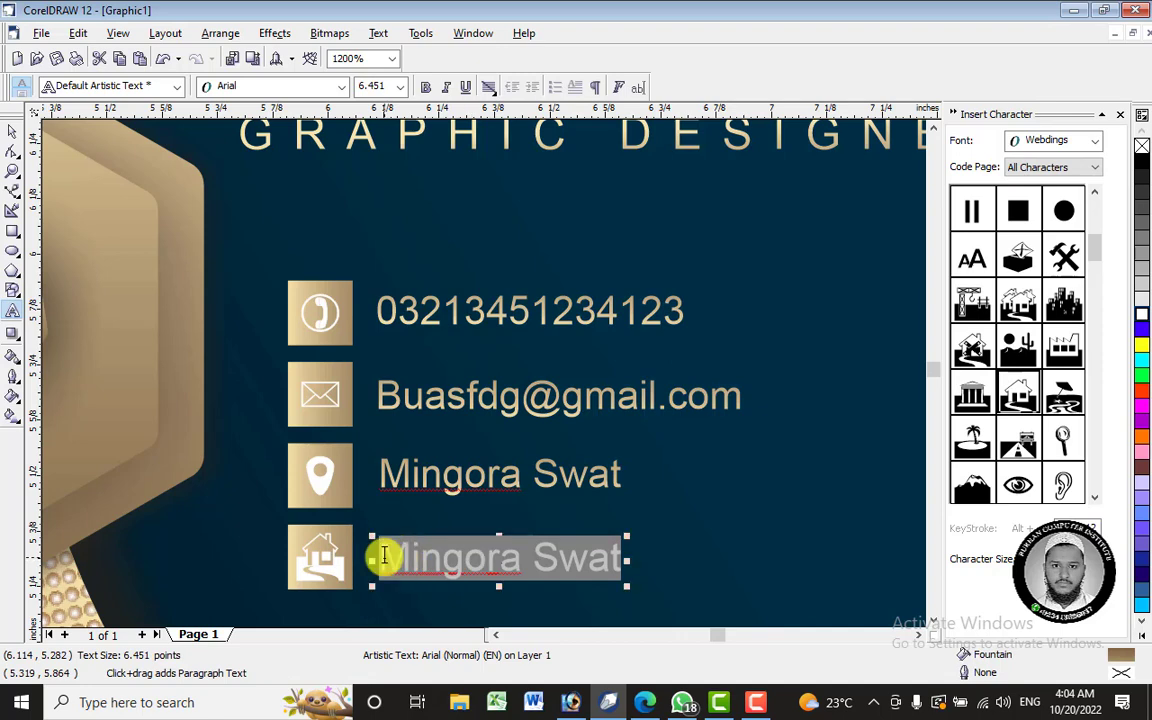
pyautogui.write('Bus Stand')
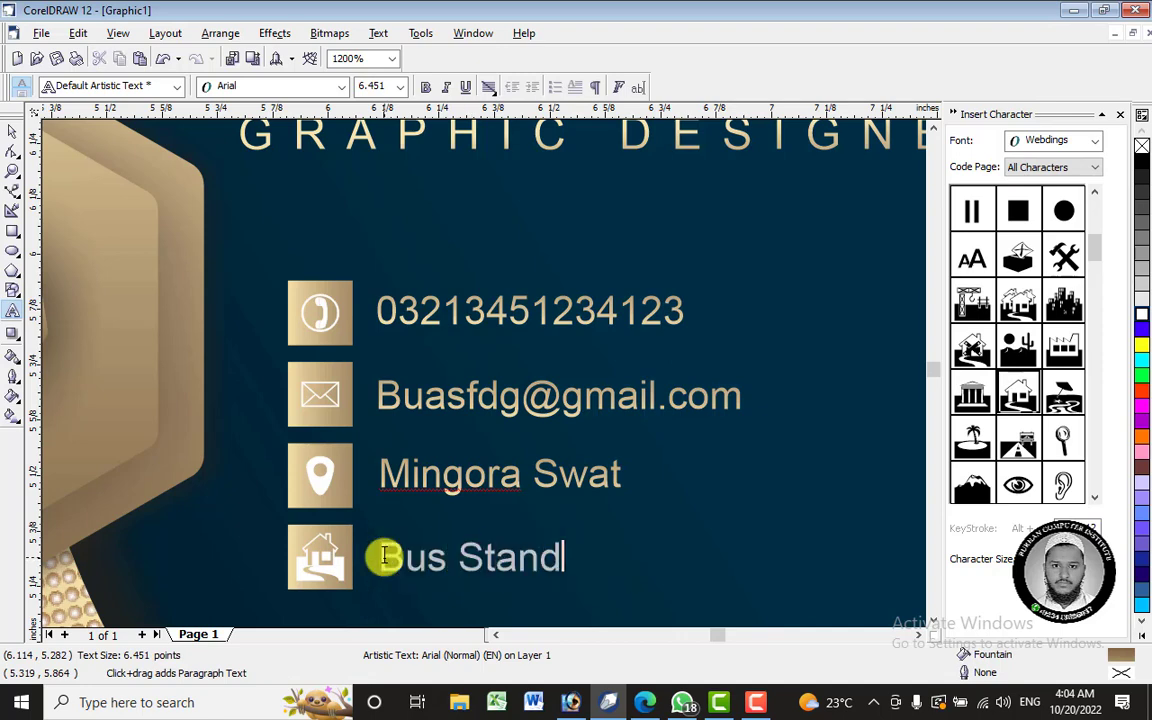
pyautogui.click(12, 131)
pyautogui.scroll(-2, 490, 255)
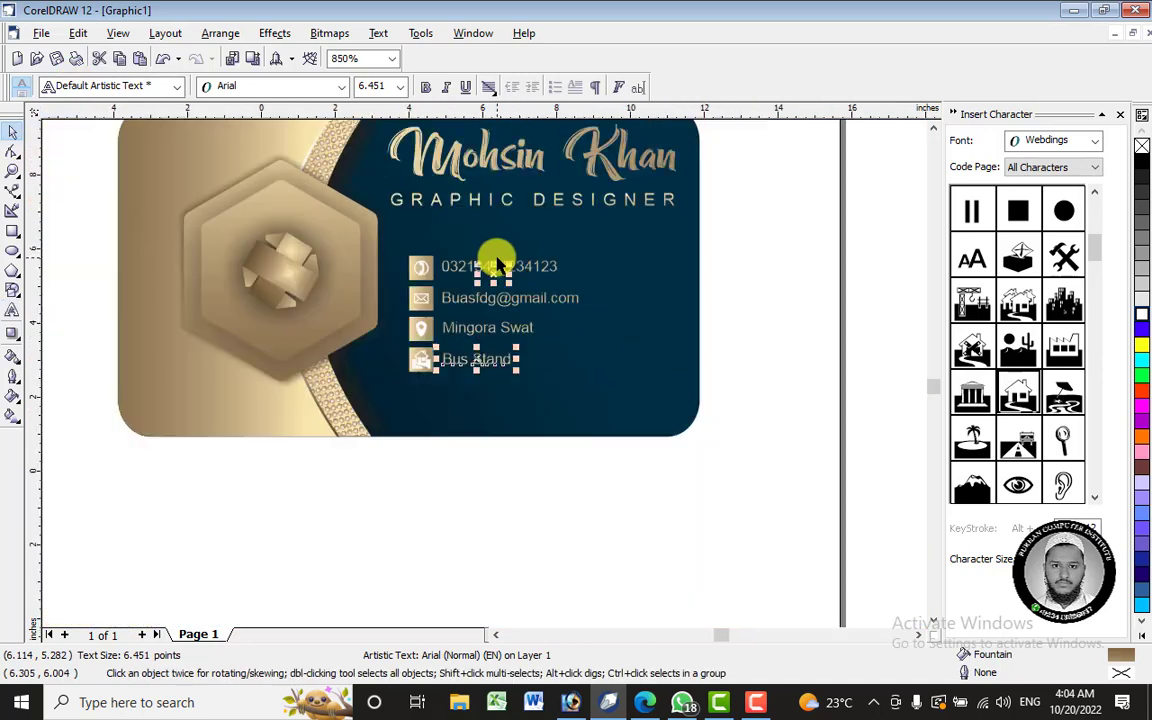
# - Move the reference card image left, off the page
pyautogui.scroll(-8, 497, 262)
pyautogui.moveTo(152, 136); pyautogui.dragTo(373, 393)
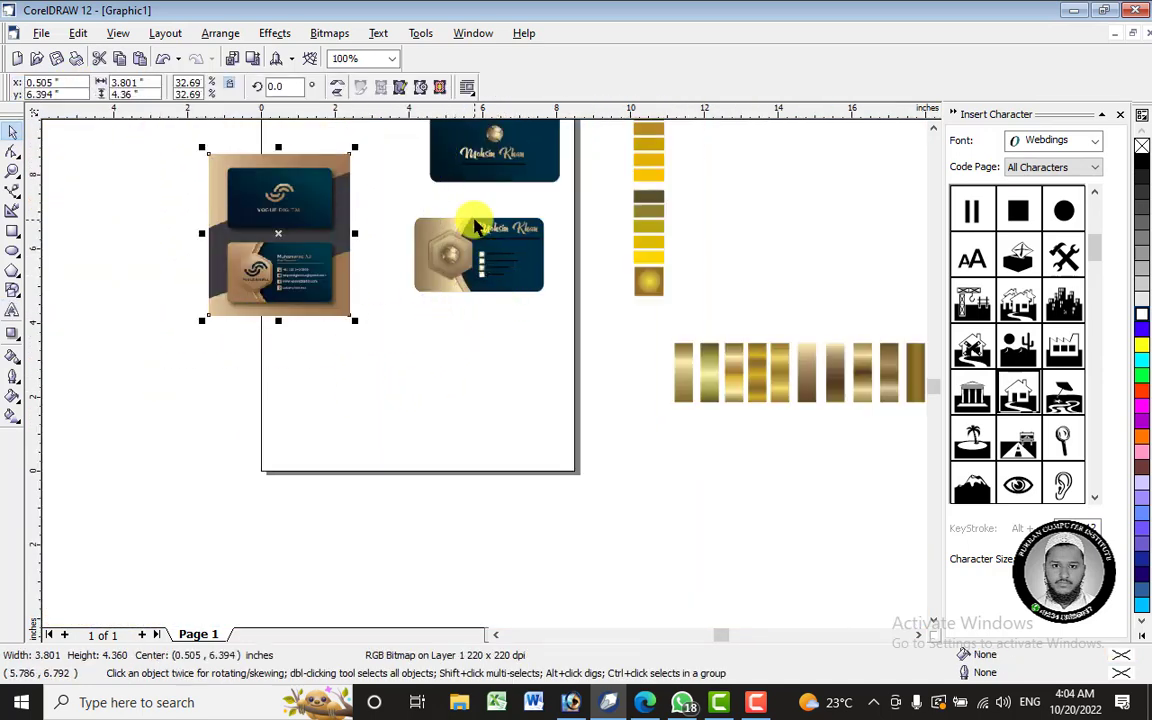
pyautogui.moveTo(290, 188); pyautogui.dragTo(118, 256)
# - Group the back card's 21 objects together
pyautogui.moveTo(313, 328); pyautogui.dragTo(500, 125)
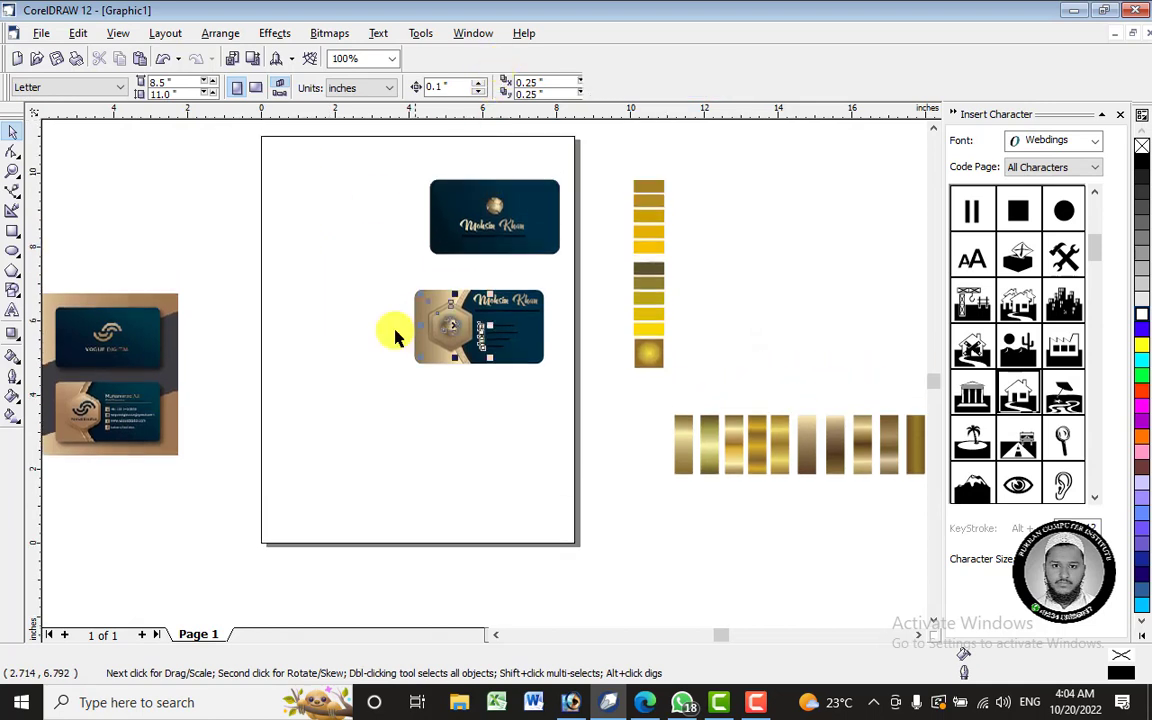
pyautogui.moveTo(360, 378); pyautogui.dragTo(586, 268)
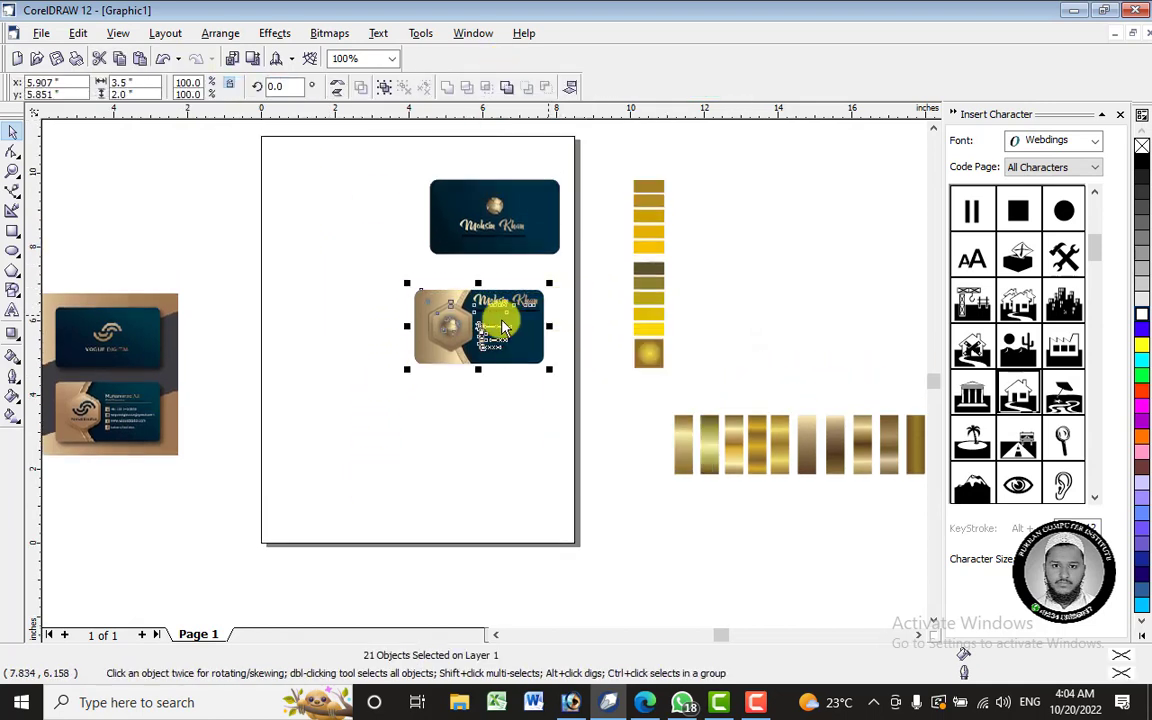
pyautogui.rightClick(501, 320)
pyautogui.click(545, 365)
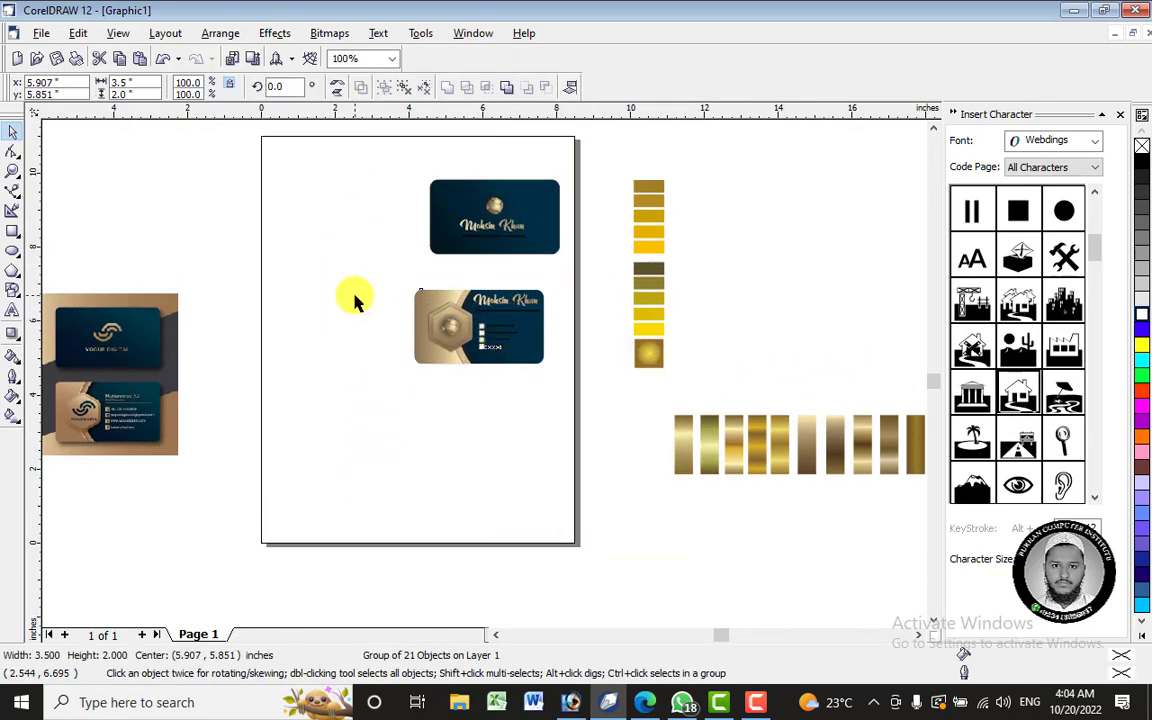
# - Right-align the two cards and nudge the back card up under the front card
pyautogui.moveTo(361, 152); pyautogui.dragTo(585, 427)
pyautogui.press('e')
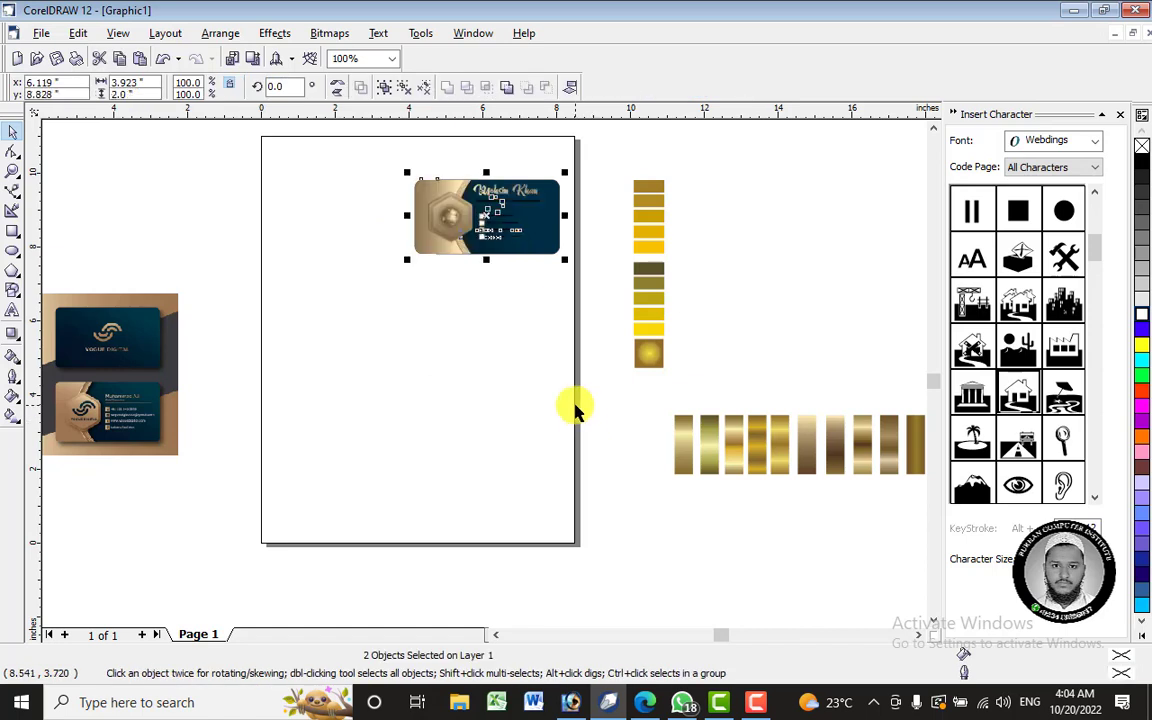
pyautogui.hotkey('ctrl', 'z')
pyautogui.press('r')
pyautogui.click(491, 378)
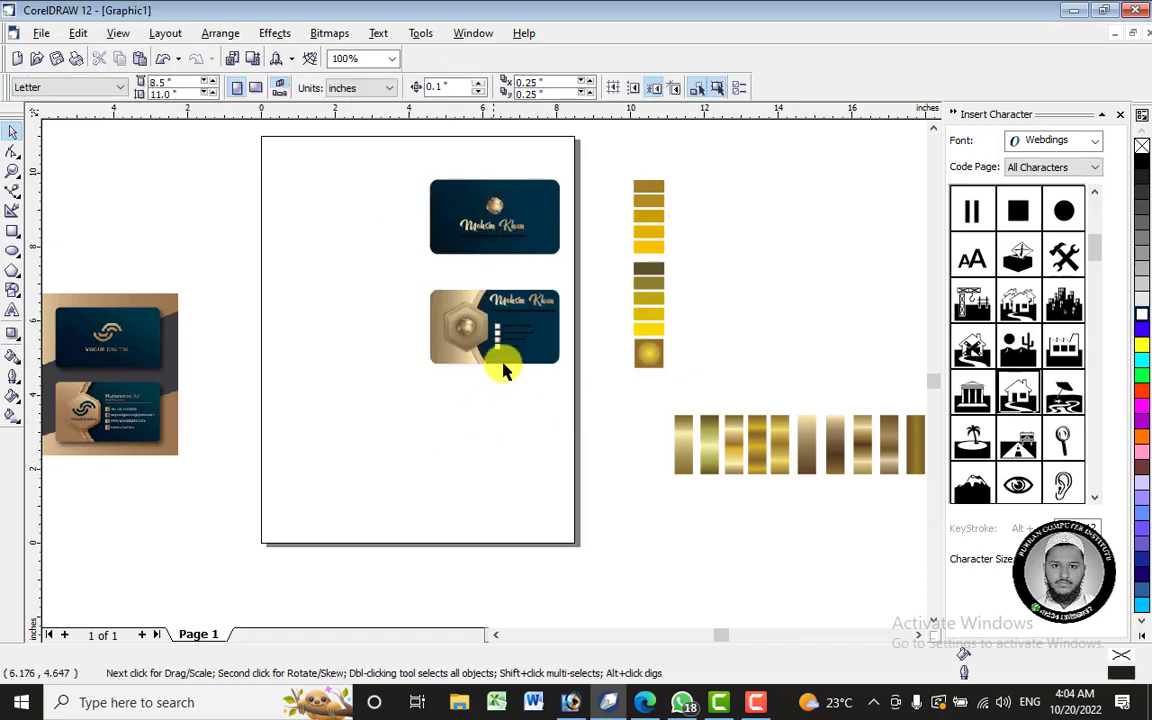
pyautogui.click(522, 334)
pyautogui.press('Up')
pyautogui.press('Up')
pyautogui.press('Up')
pyautogui.press('Up')
pyautogui.press('Up')
pyautogui.press('Up')
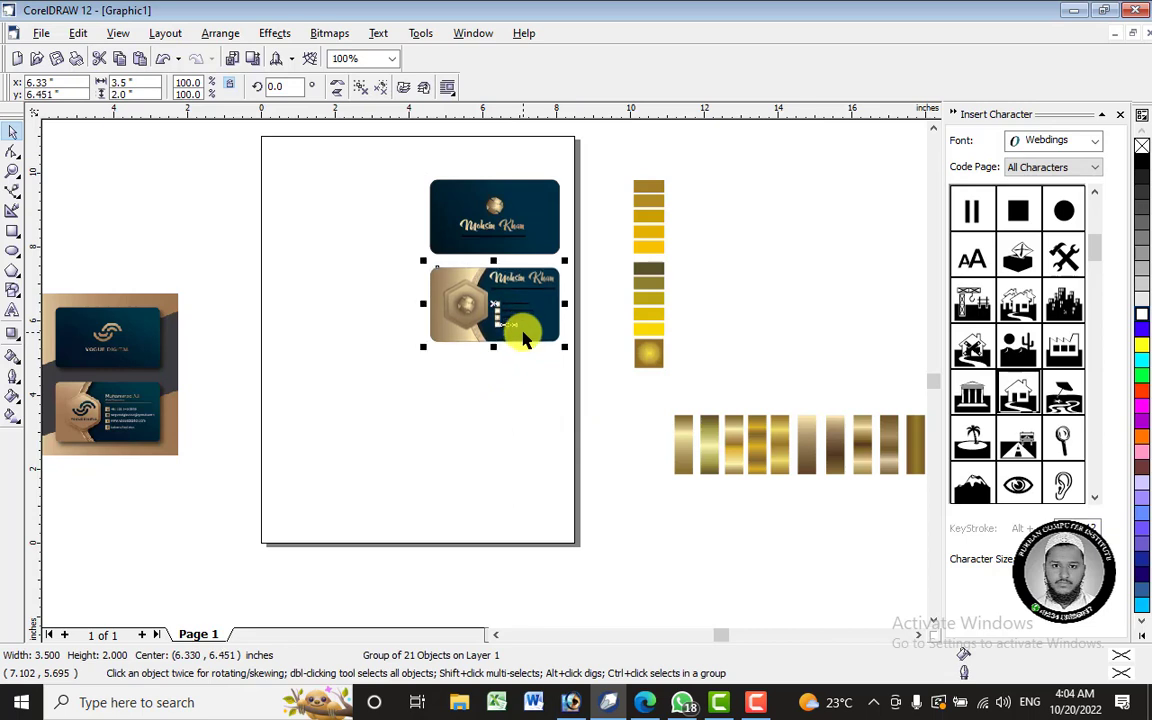
# - Move both stacked cards onto the page and group them together
pyautogui.moveTo(347, 157); pyautogui.dragTo(618, 400)
pyautogui.moveTo(514, 319); pyautogui.dragTo(436, 373)
pyautogui.click(509, 368)
pyautogui.moveTo(308, 233); pyautogui.dragTo(517, 437)
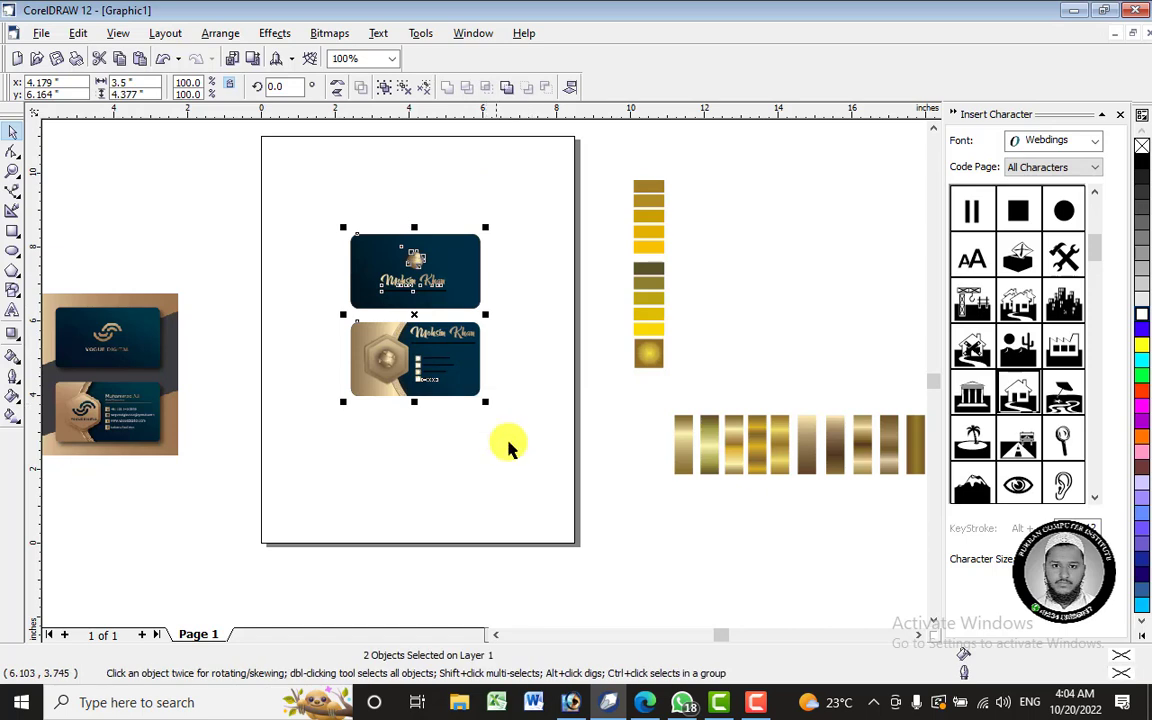
pyautogui.moveTo(226, 175); pyautogui.dragTo(527, 440)
pyautogui.hotkey('ctrl', 'g')
pyautogui.click(497, 411)
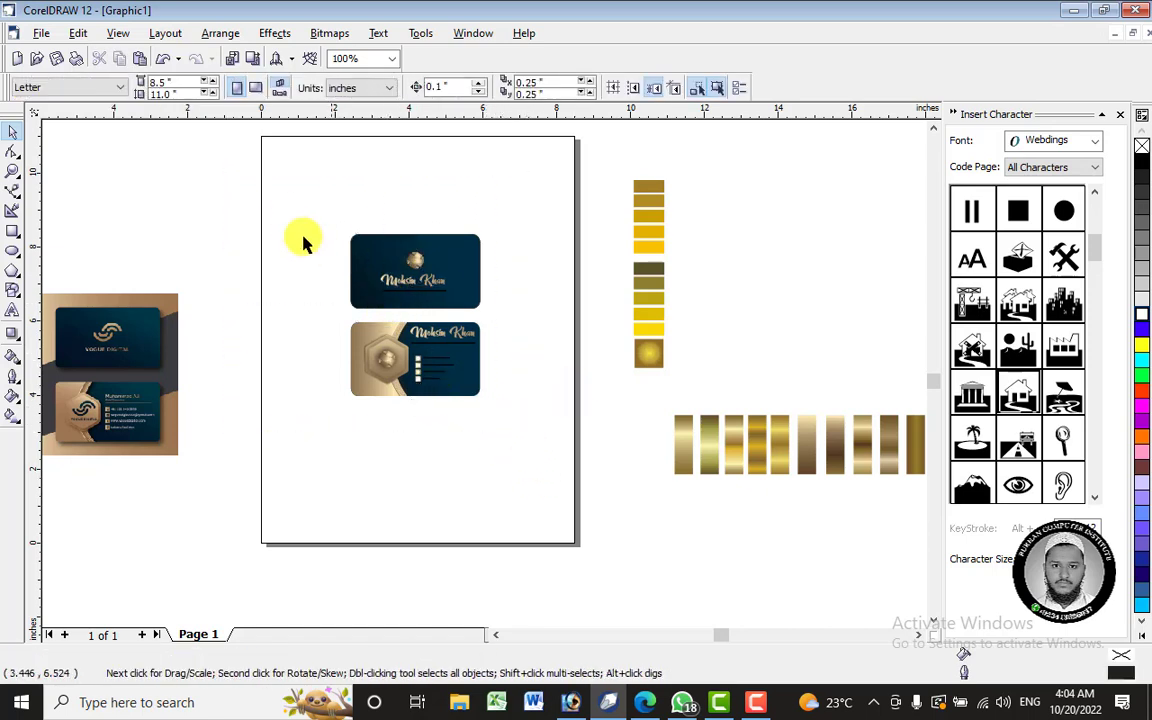
# - Draw a rectangle enclosing both cards and fill it with the sampled gold gradient
pyautogui.click(13, 232)
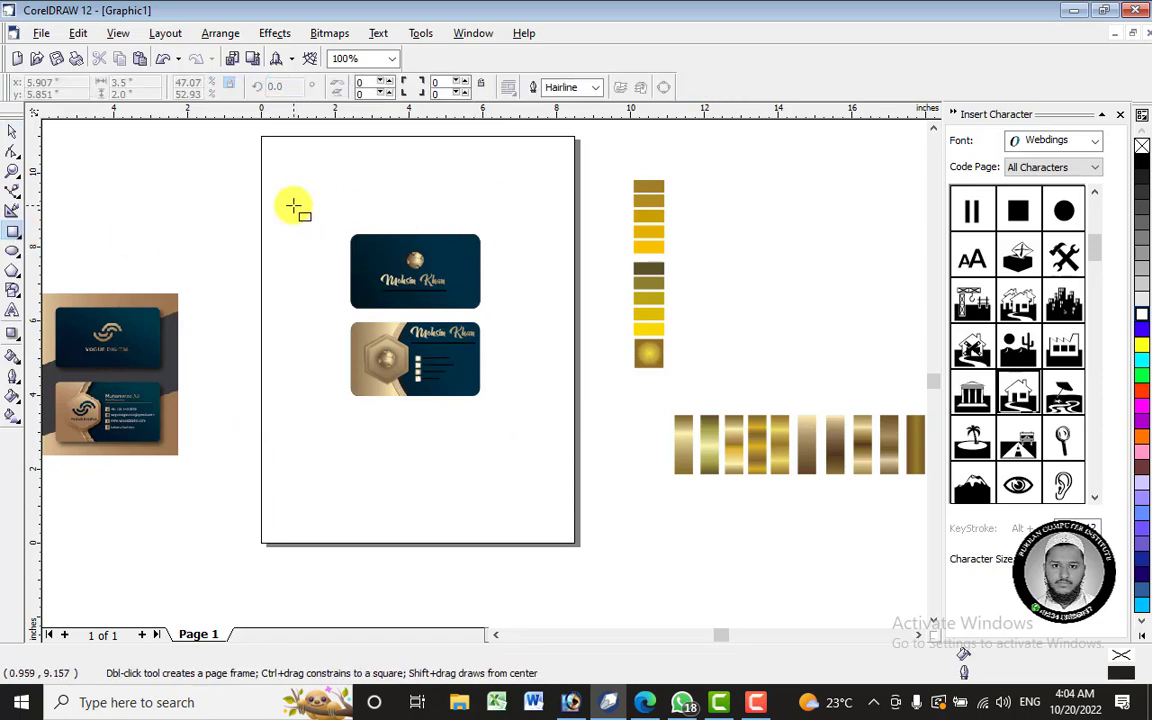
pyautogui.moveTo(319, 217); pyautogui.dragTo(516, 440)
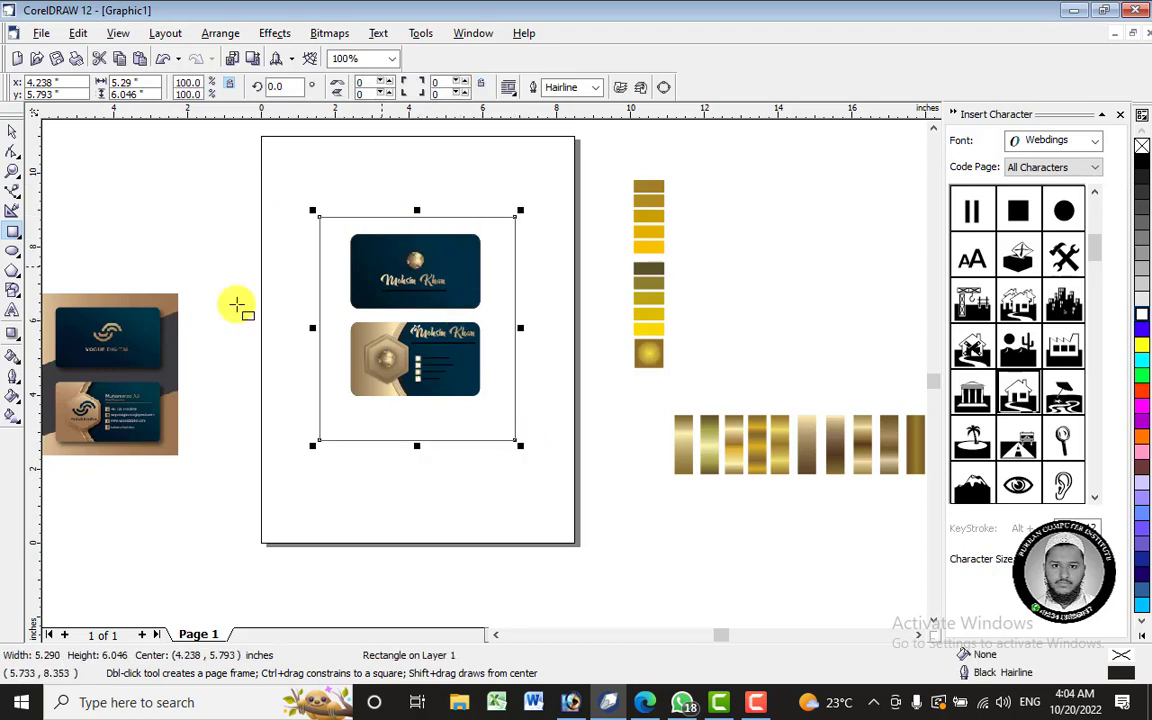
pyautogui.click(10, 340)
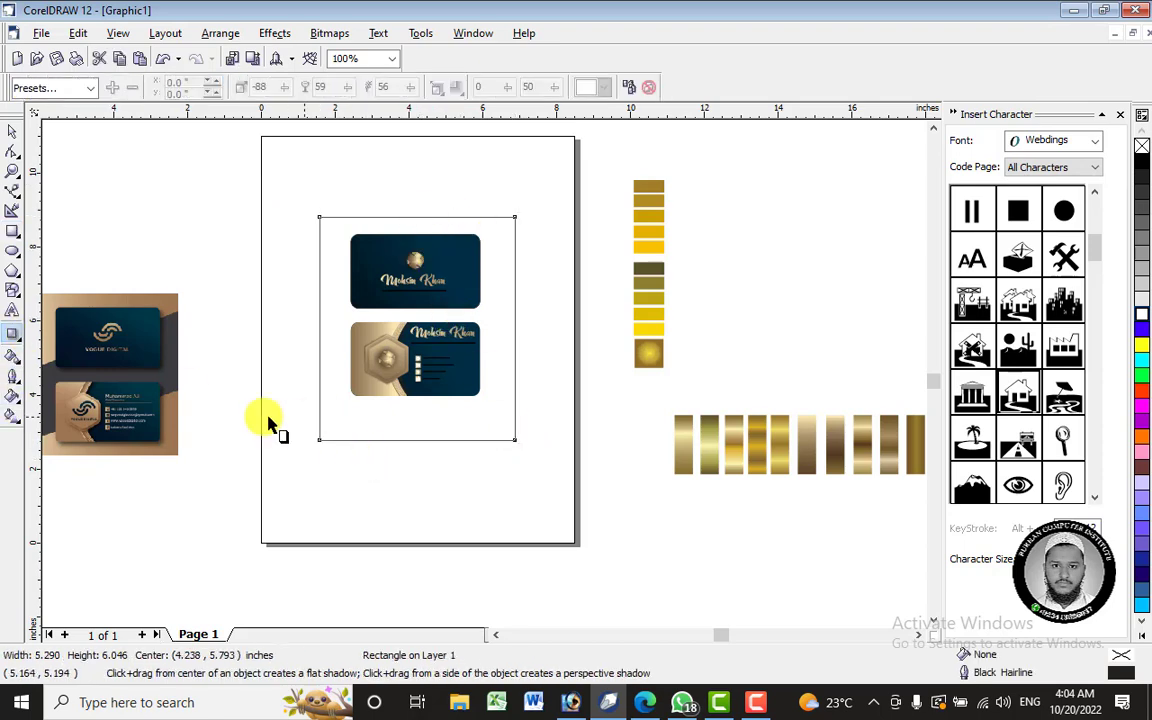
pyautogui.click(12, 355)
pyautogui.click(383, 428)
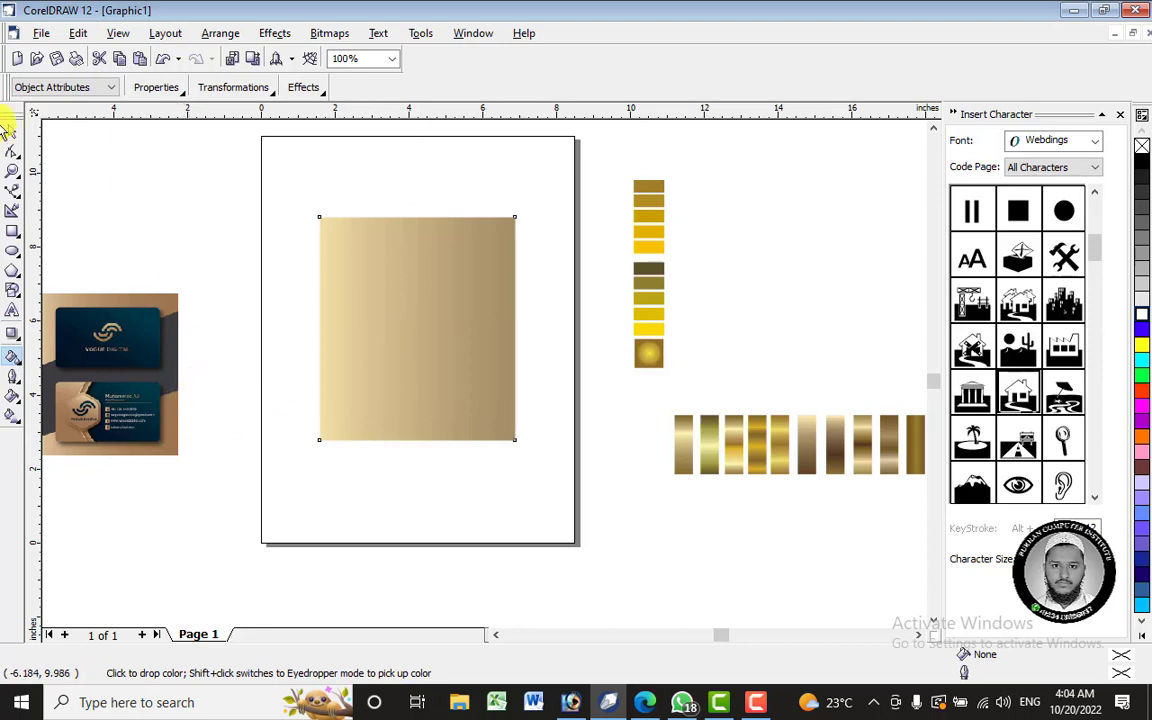
# - Send the gold rectangle behind the cards and centre the cards on it
pyautogui.click(10, 135)
pyautogui.rightClick(476, 280)
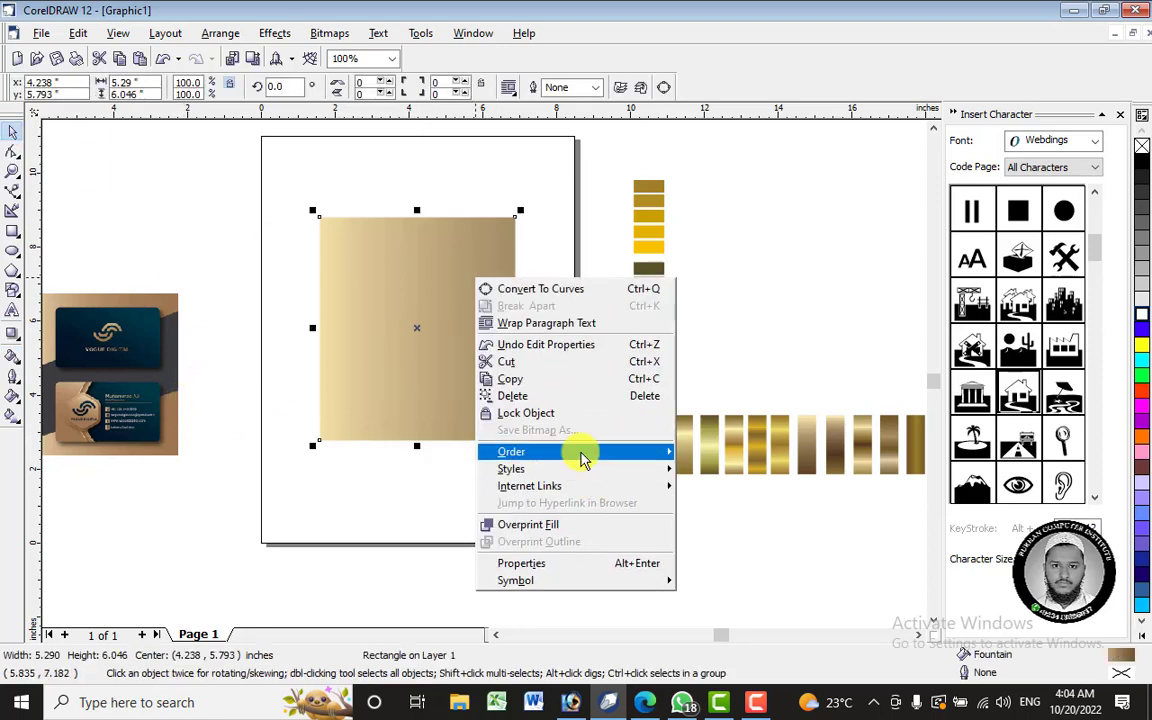
pyautogui.moveTo(586, 453)
pyautogui.click(740, 471)
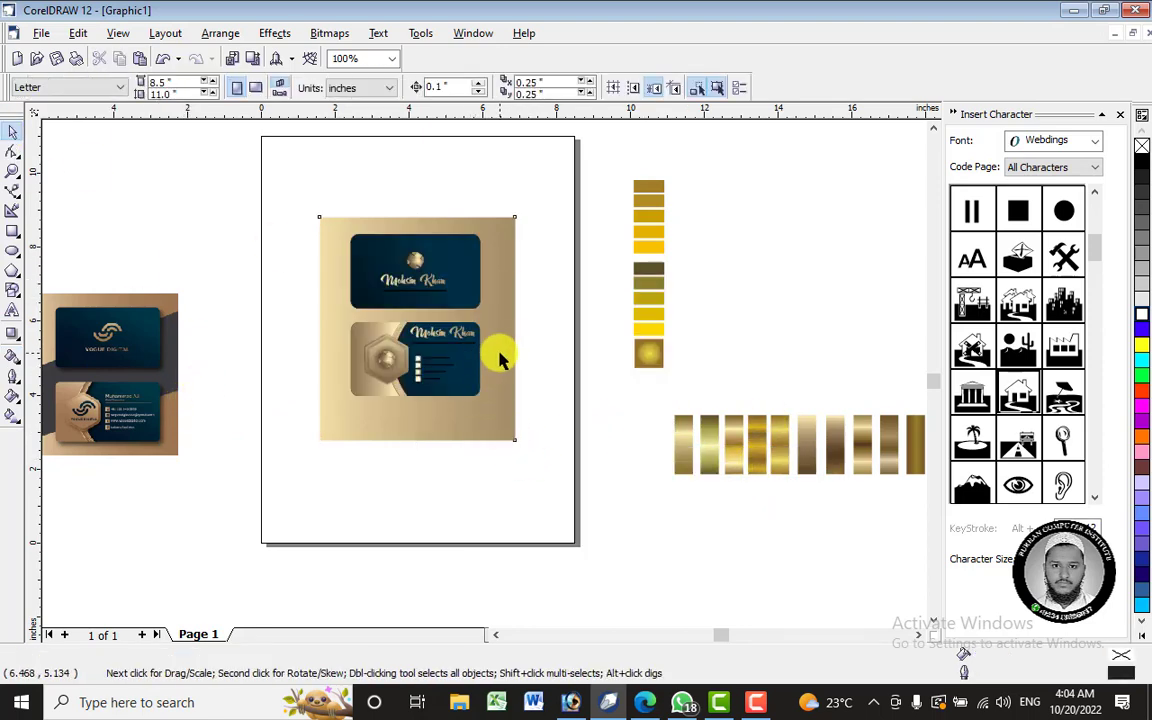
pyautogui.moveTo(555, 180); pyautogui.dragTo(245, 513)
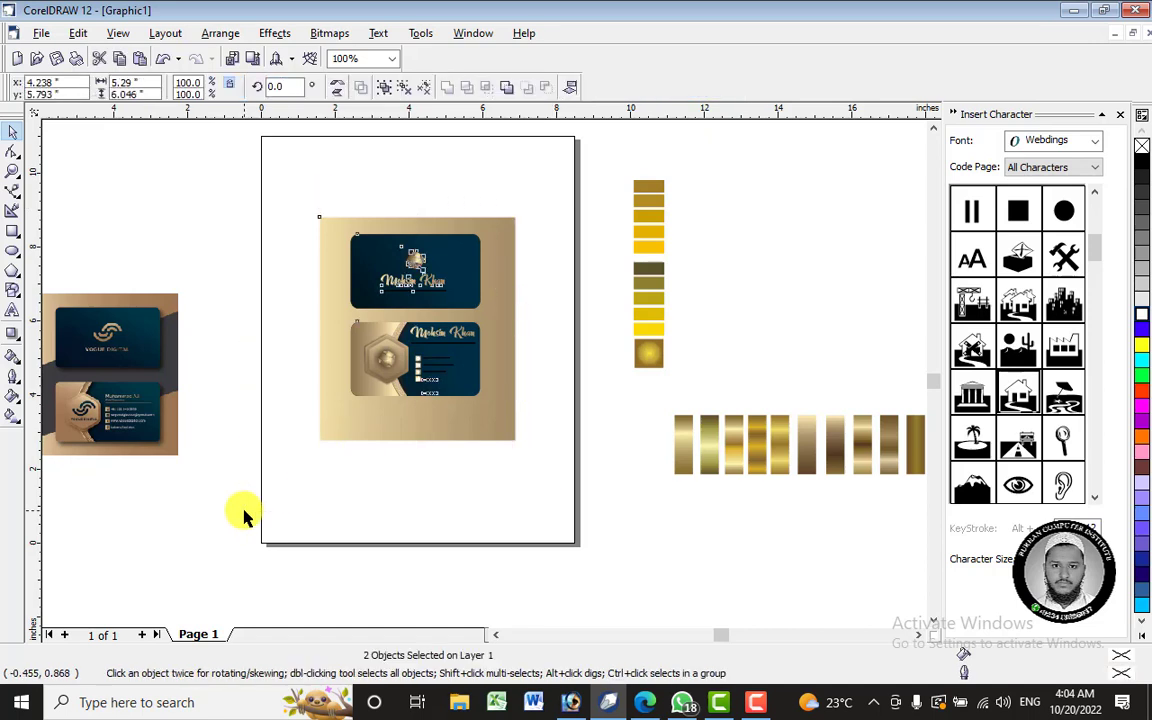
pyautogui.press('c')
pyautogui.press('c')
pyautogui.click(399, 535)
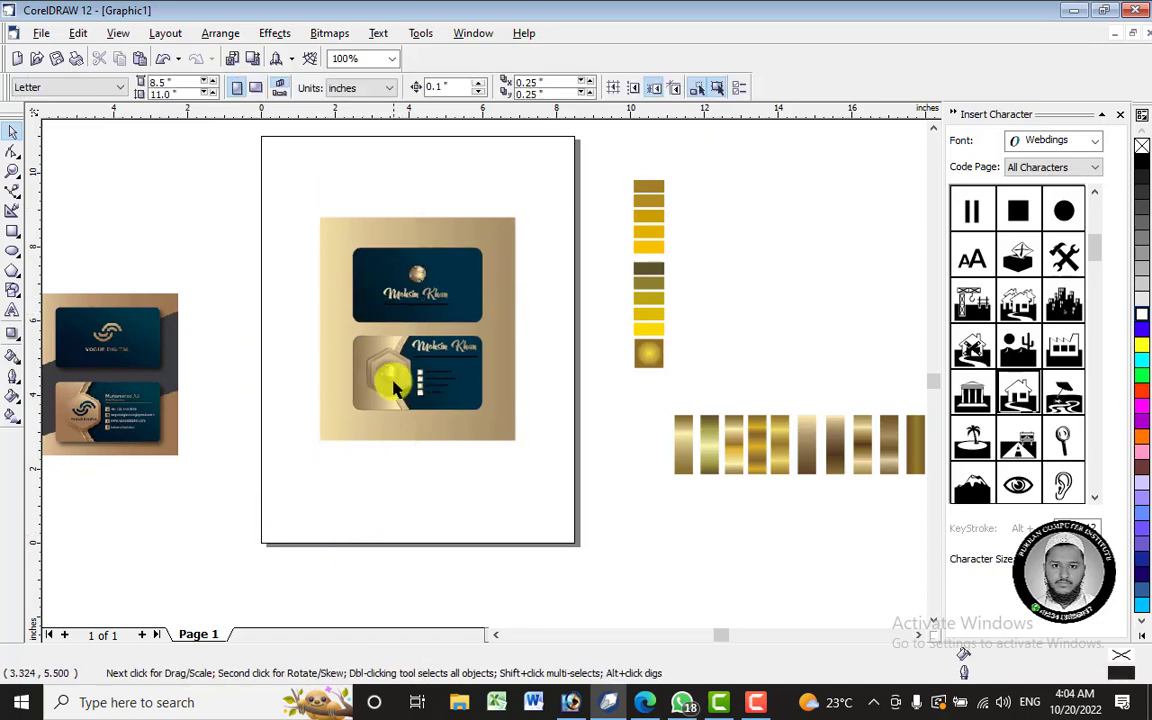
pyautogui.click(391, 368)
pyautogui.press('Escape')
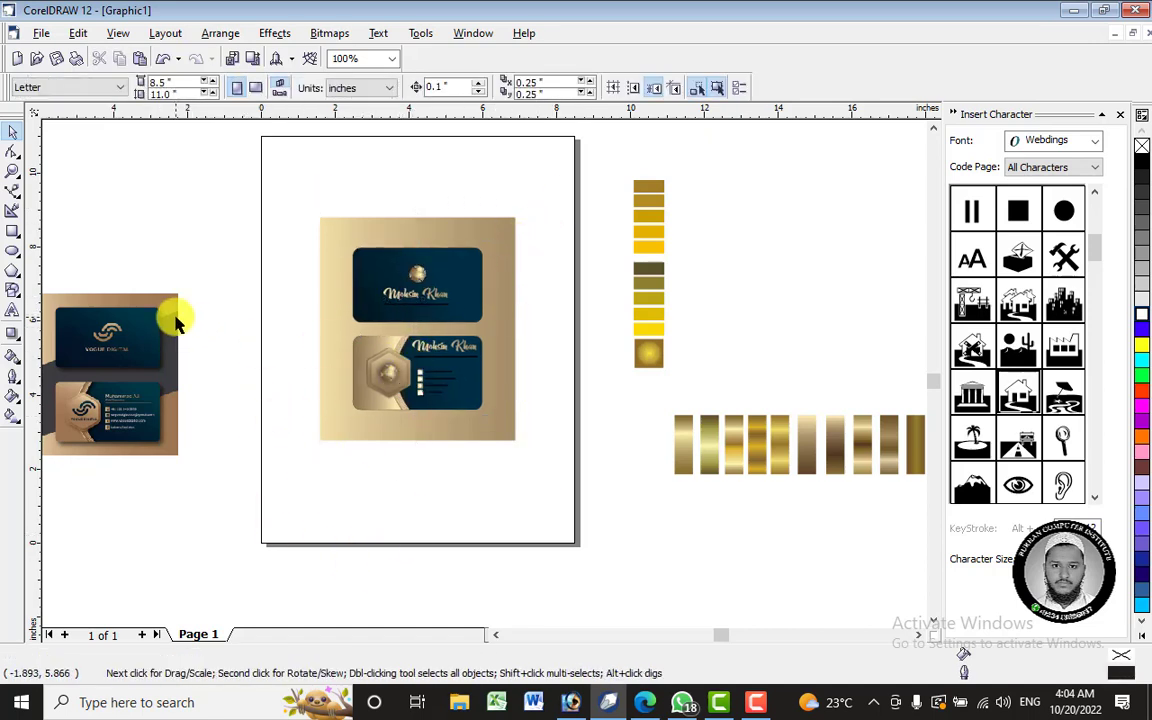
# - Duplicate the gold rectangle and place the copy behind the two cards
pyautogui.click(395, 229)
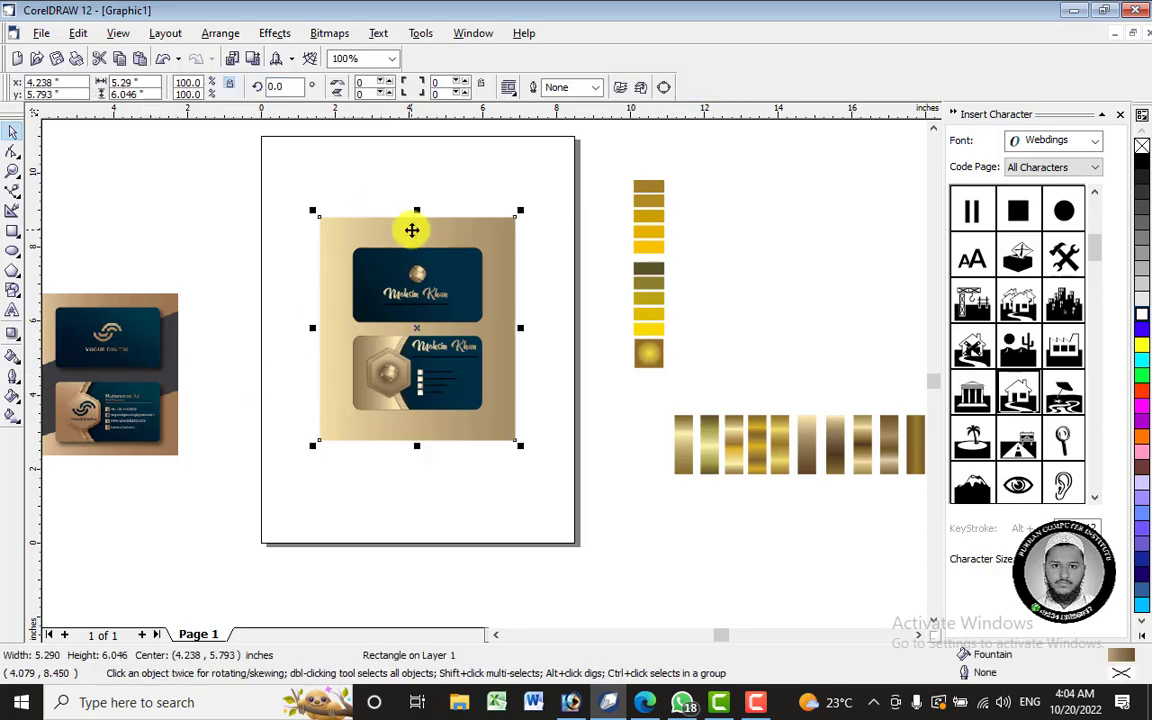
pyautogui.press('KP_Add')
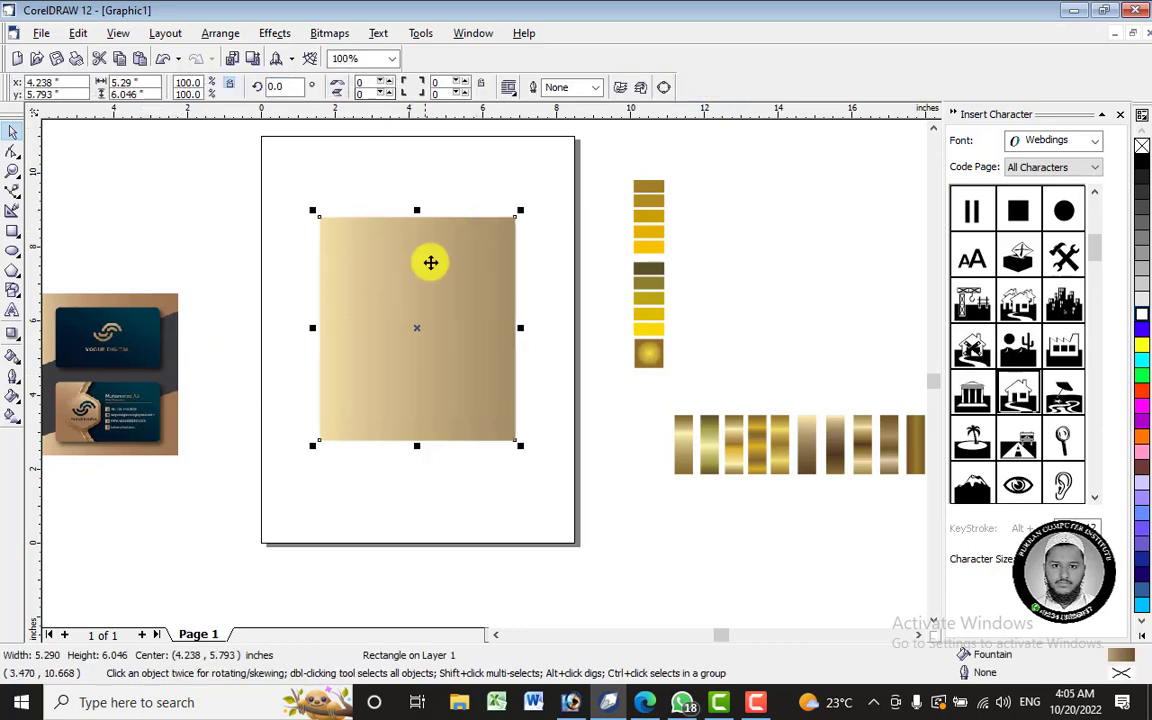
pyautogui.moveTo(445, 268); pyautogui.dragTo(533, 416)
pyautogui.rightClick(533, 416)
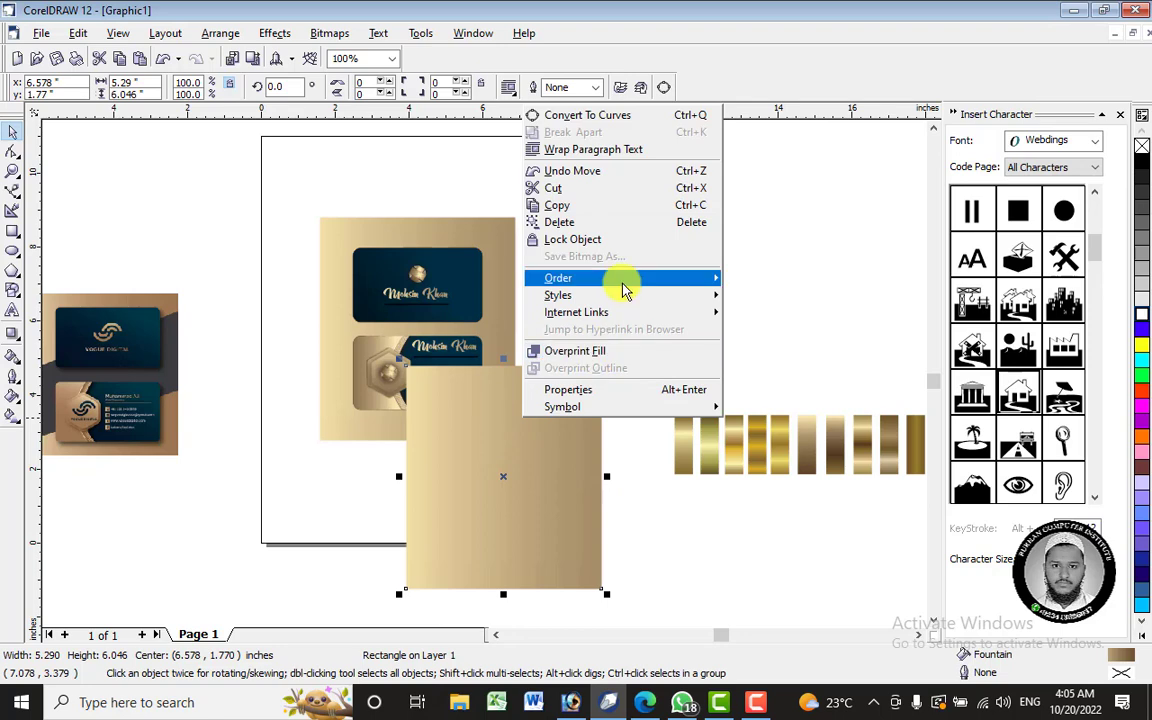
pyautogui.moveTo(610, 278)
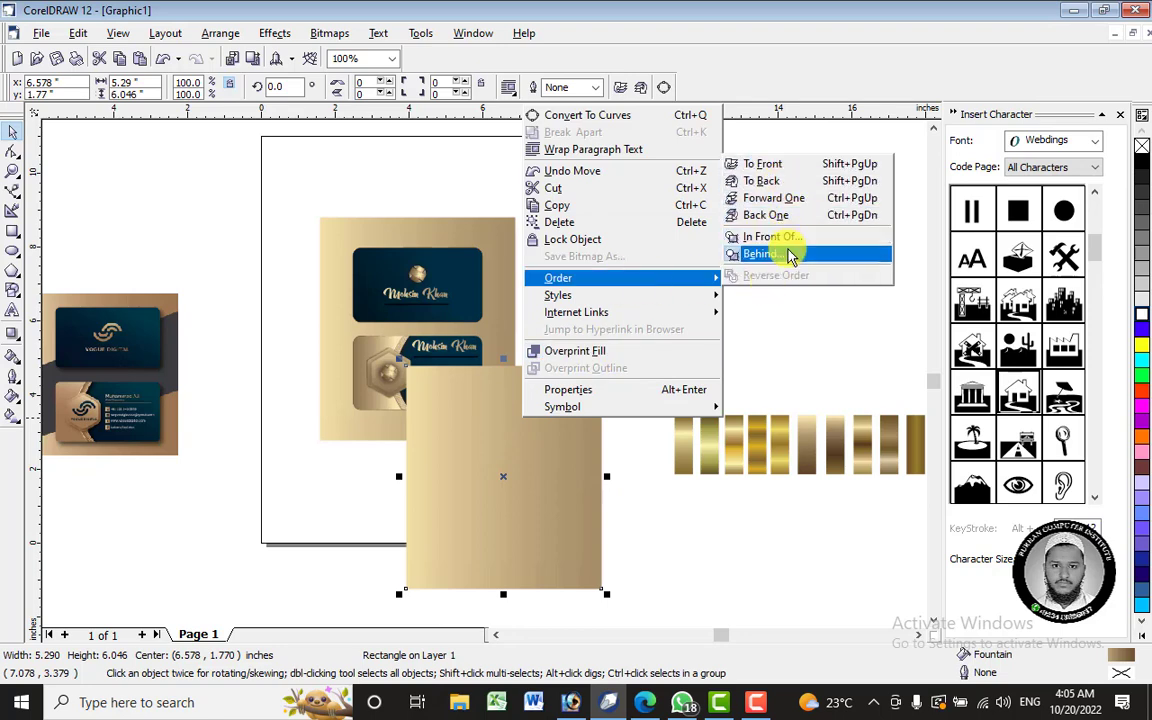
pyautogui.click(763, 253)
pyautogui.click(410, 270)
pyautogui.moveTo(539, 457); pyautogui.dragTo(455, 414)
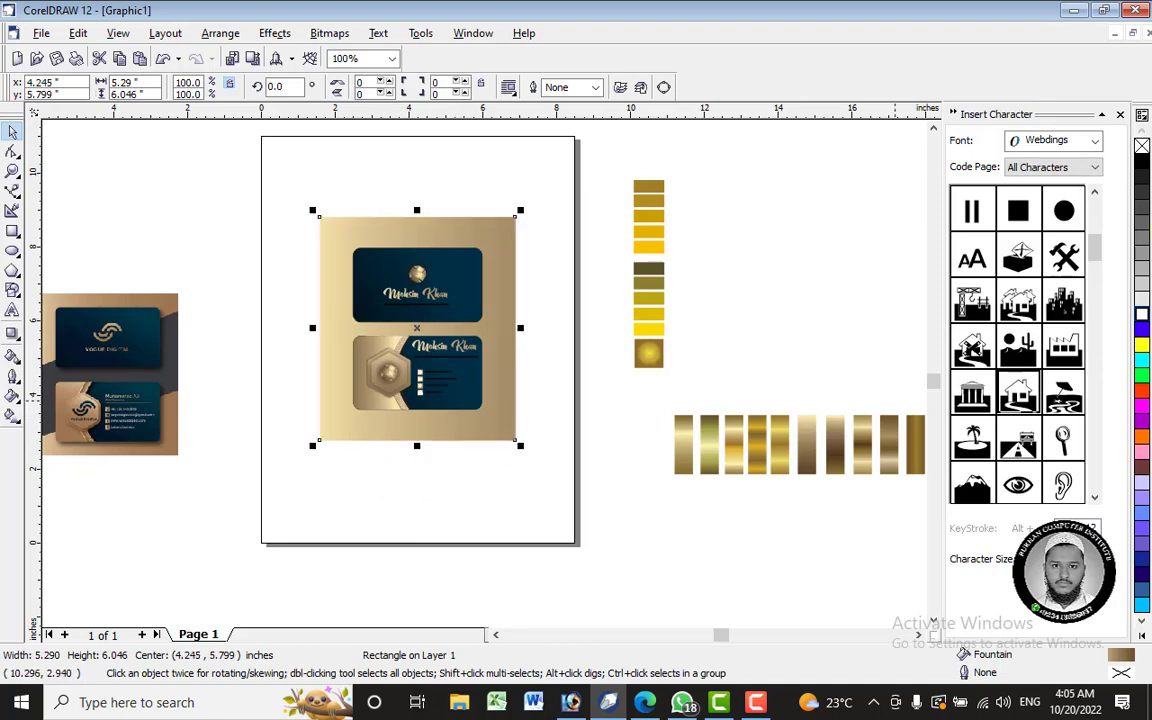
# - Fill the rectangle copy with 60% Black and convert it to curves
pyautogui.click(1141, 178)
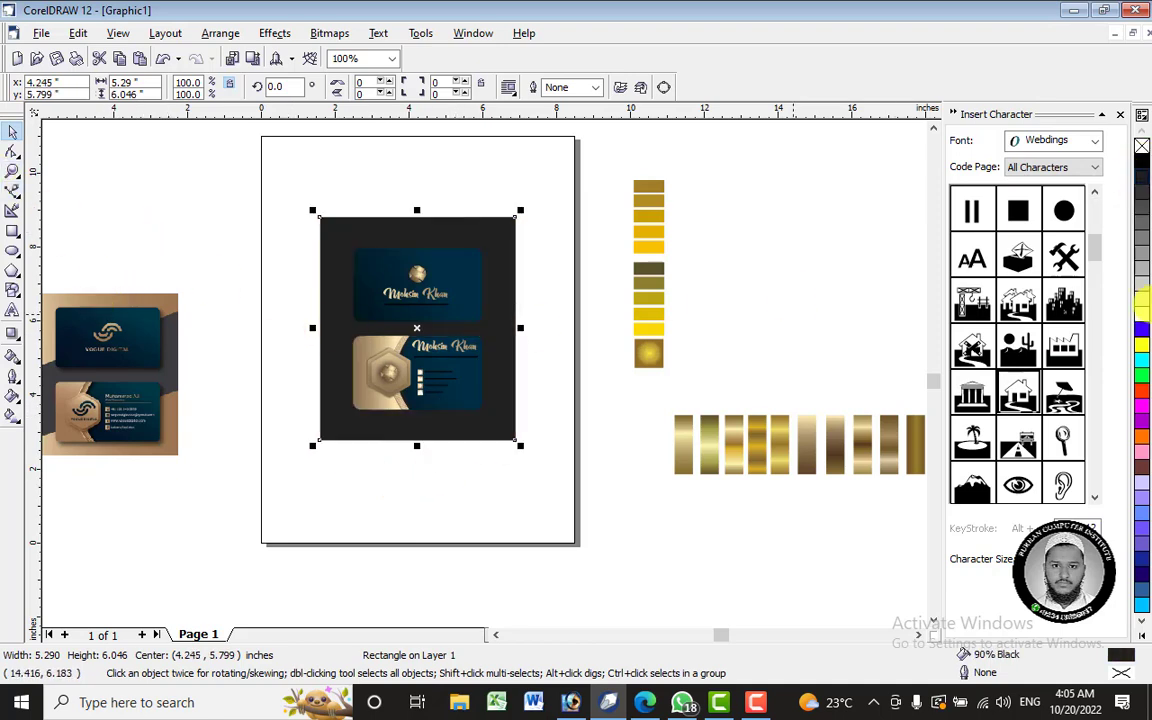
pyautogui.click(1142, 212)
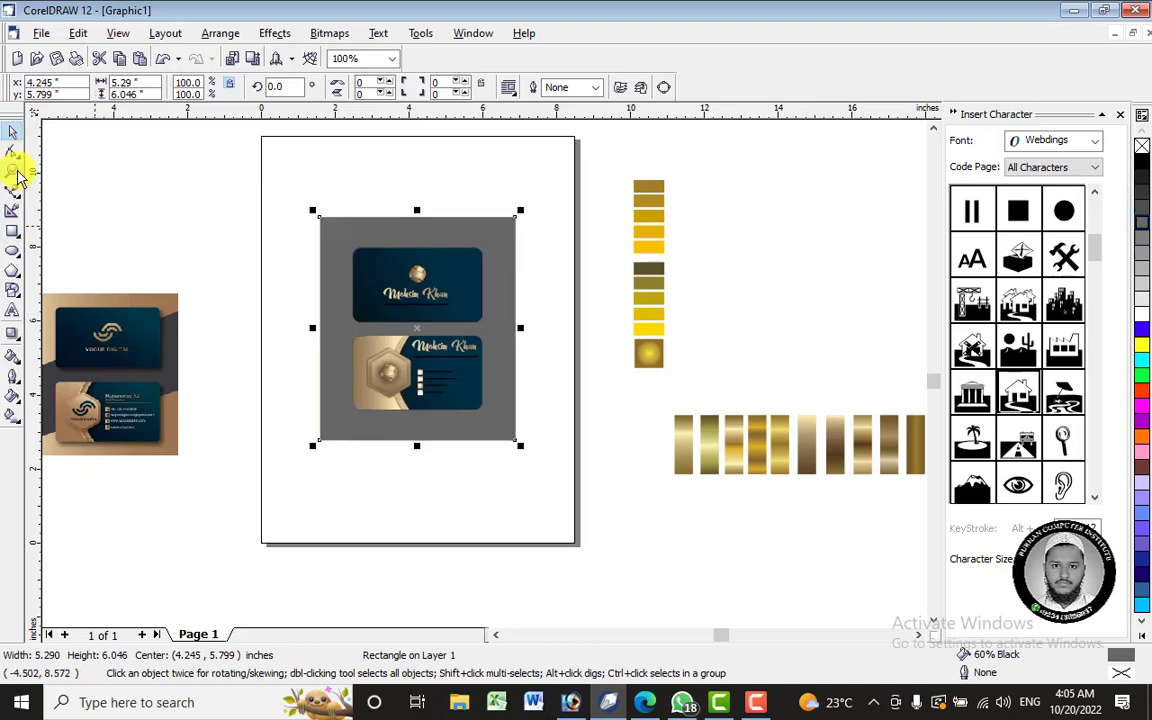
pyautogui.click(12, 151)
pyautogui.rightClick(391, 232)
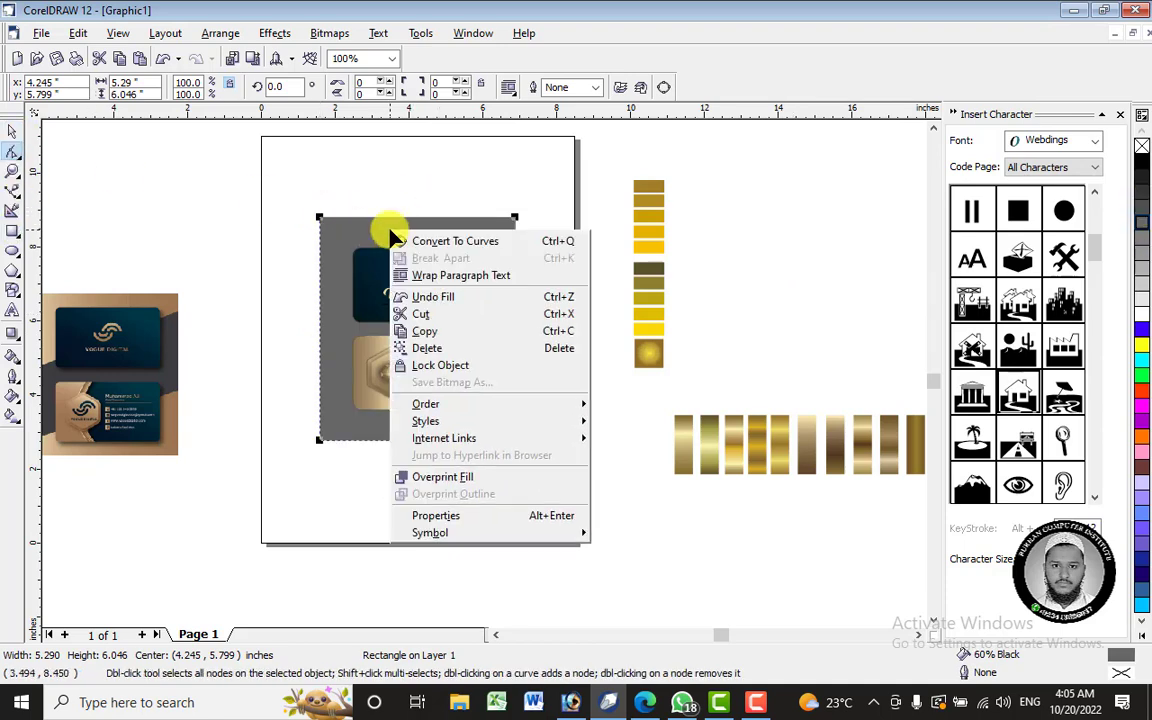
pyautogui.click(468, 240)
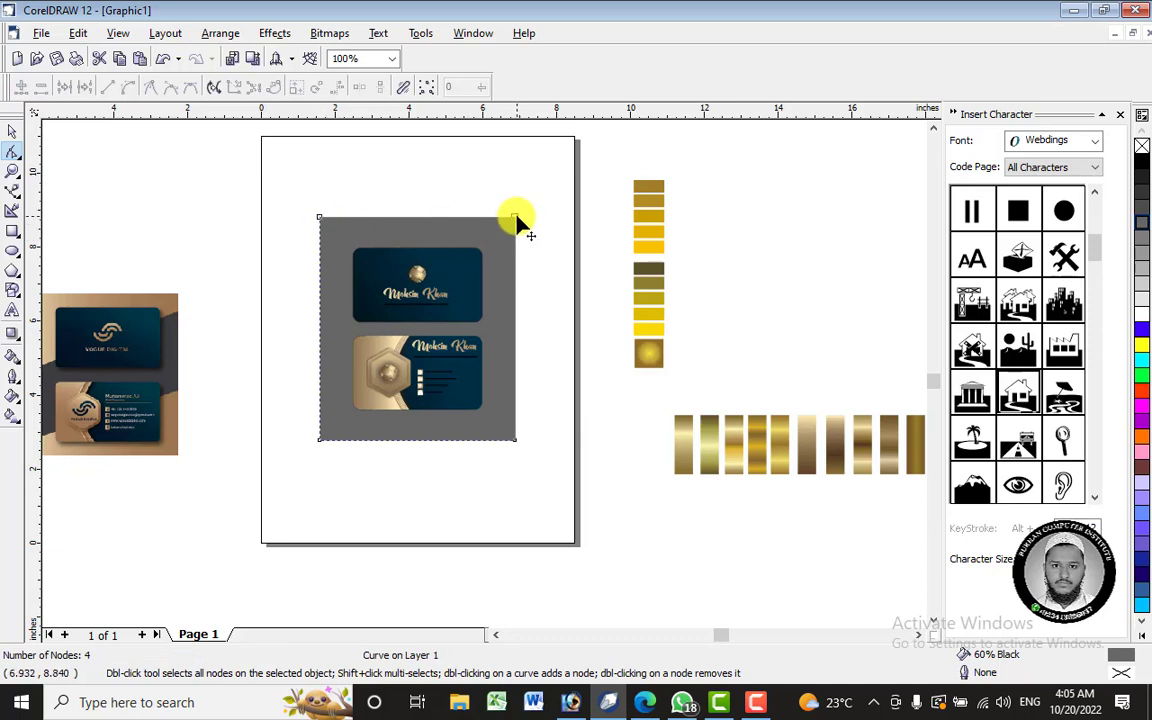
# - Drag the rectangle's corner nodes to reshape it into a slanted diagonal band
pyautogui.moveTo(515, 216); pyautogui.dragTo(516, 264)
pyautogui.moveTo(320, 214); pyautogui.dragTo(320, 320)
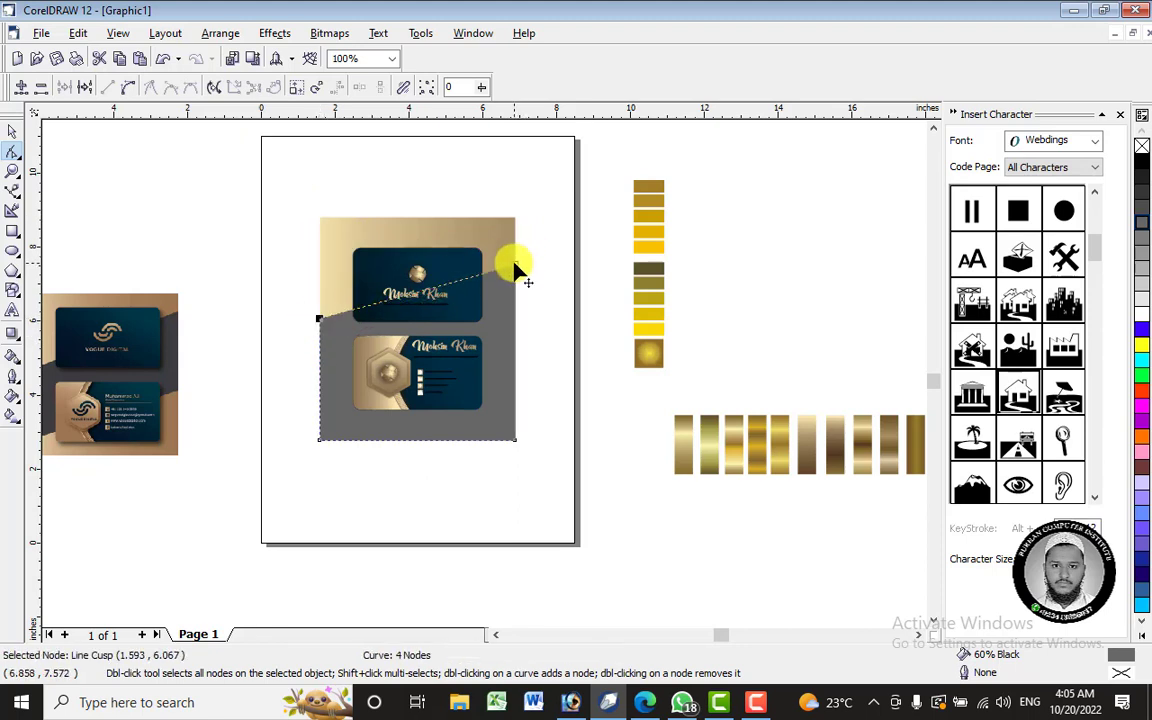
pyautogui.moveTo(516, 266); pyautogui.dragTo(515, 251)
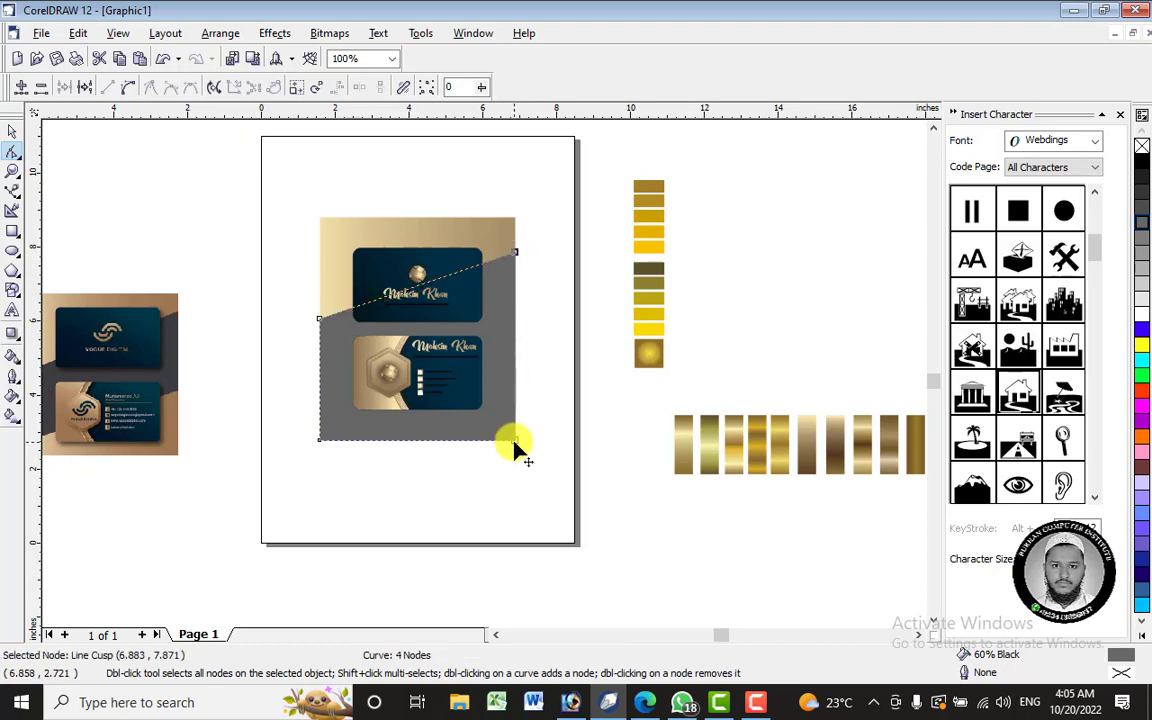
pyautogui.moveTo(514, 440); pyautogui.dragTo(515, 335)
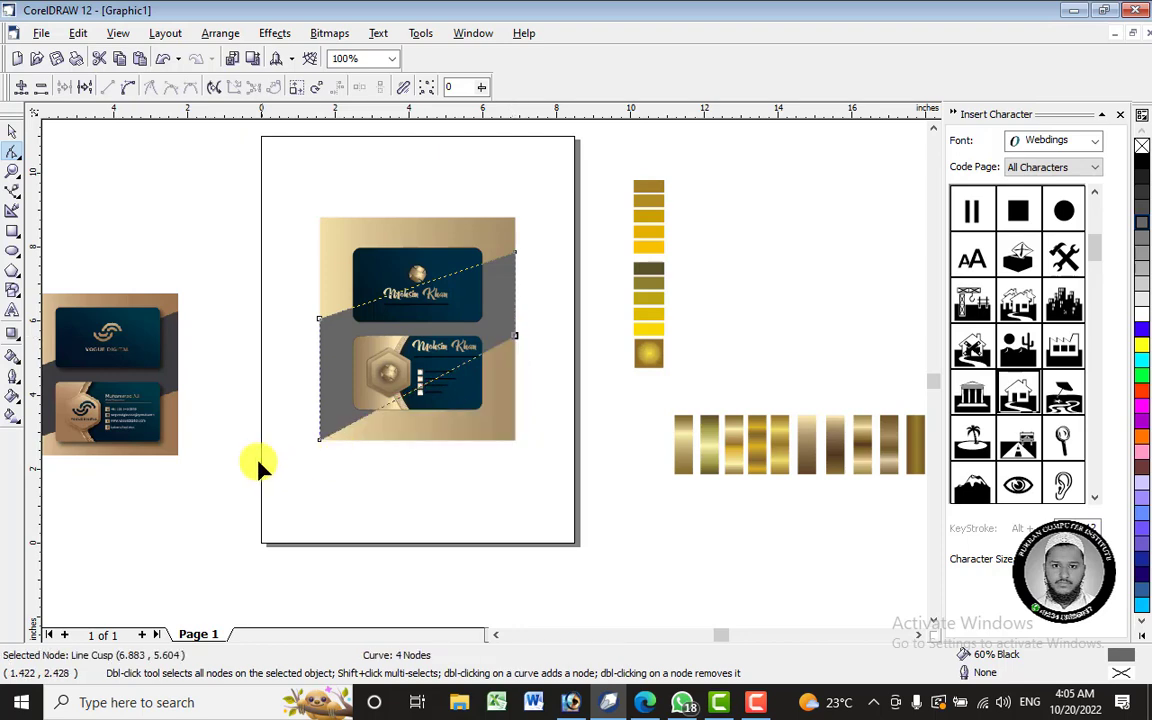
pyautogui.moveTo(322, 440); pyautogui.dragTo(318, 410)
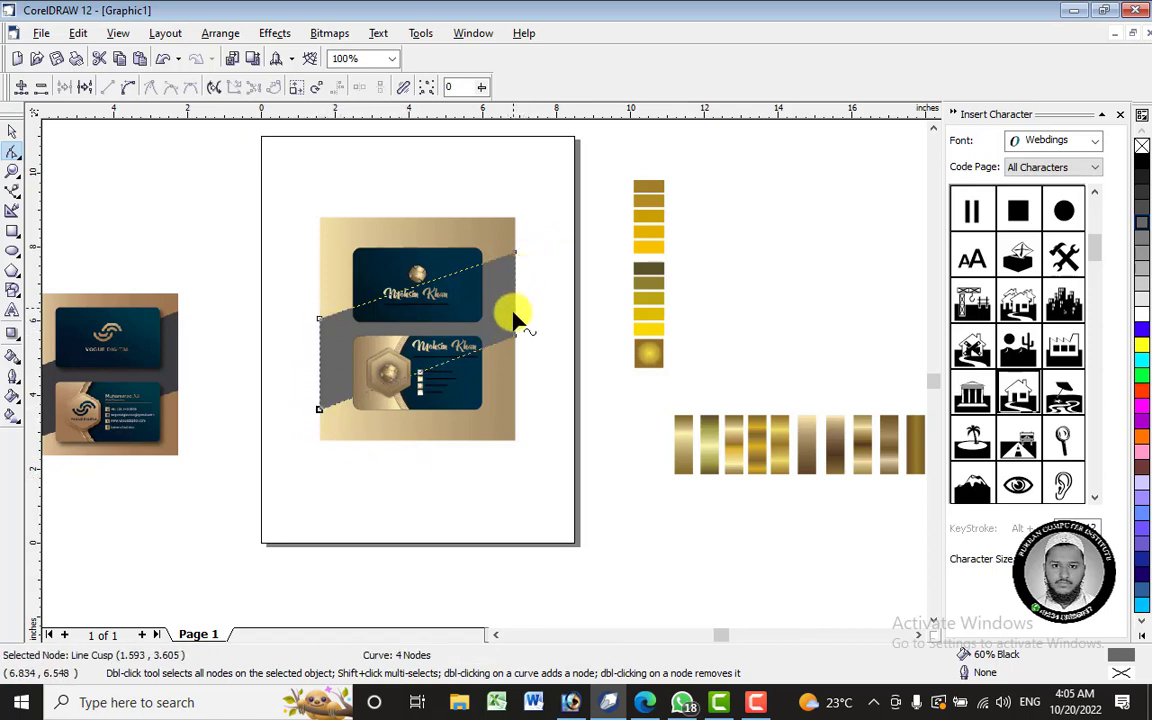
pyautogui.moveTo(514, 340); pyautogui.dragTo(517, 341)
# - Give the grey band a black-to-maroon linear fountain fill
pyautogui.click(12, 132)
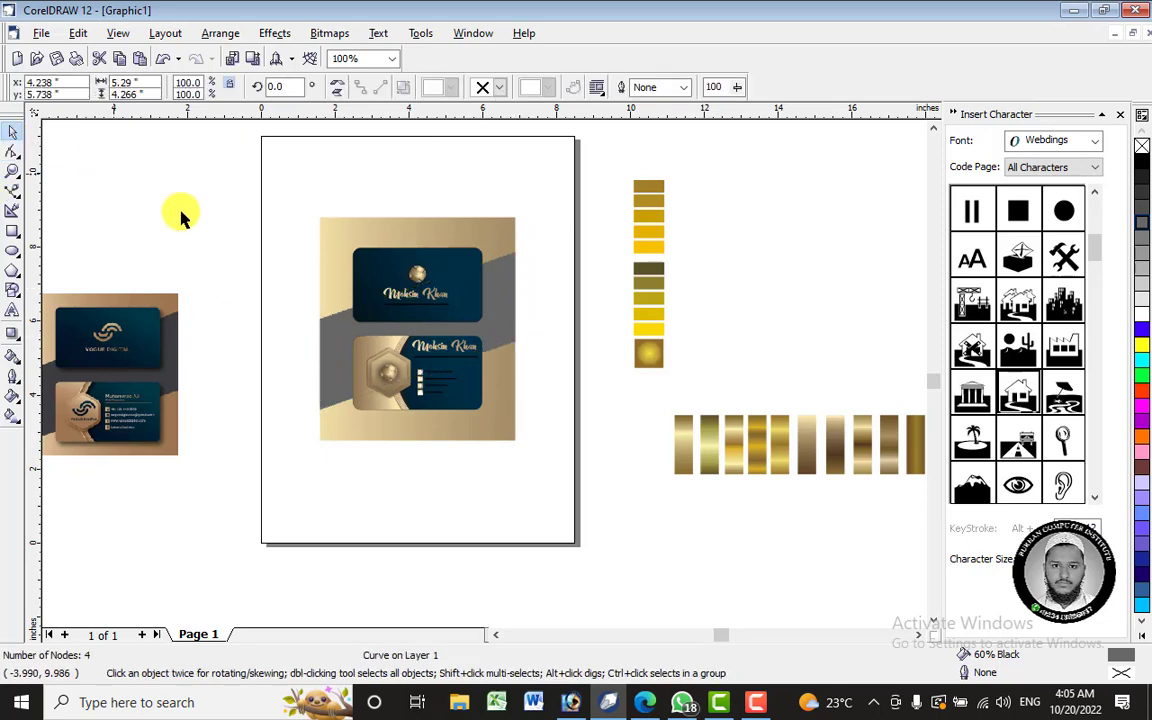
pyautogui.click(181, 217)
pyautogui.click(510, 296)
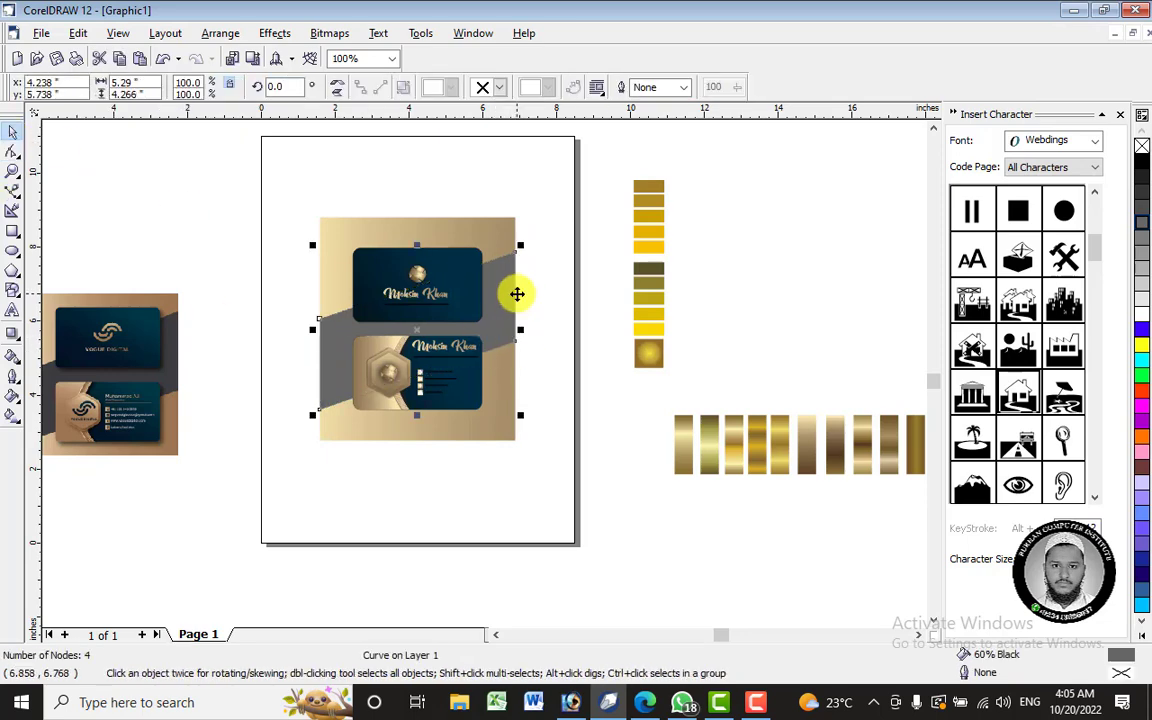
pyautogui.click(12, 415)
pyautogui.moveTo(329, 375); pyautogui.dragTo(525, 284)
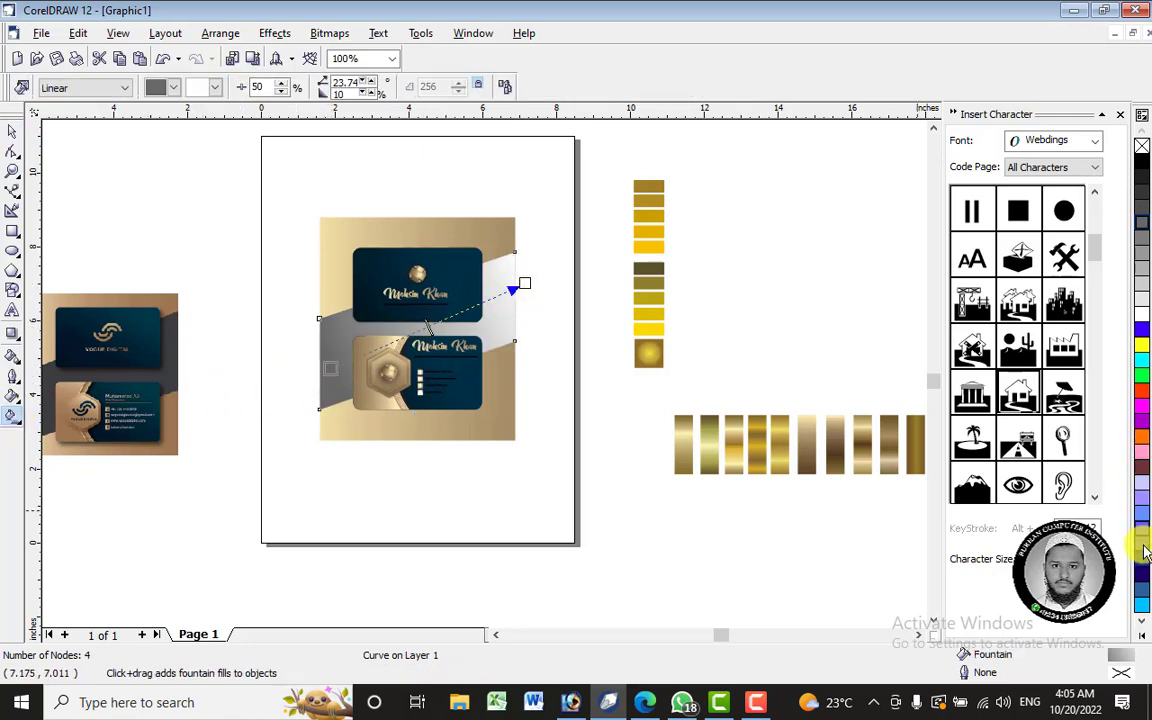
pyautogui.click(1146, 177)
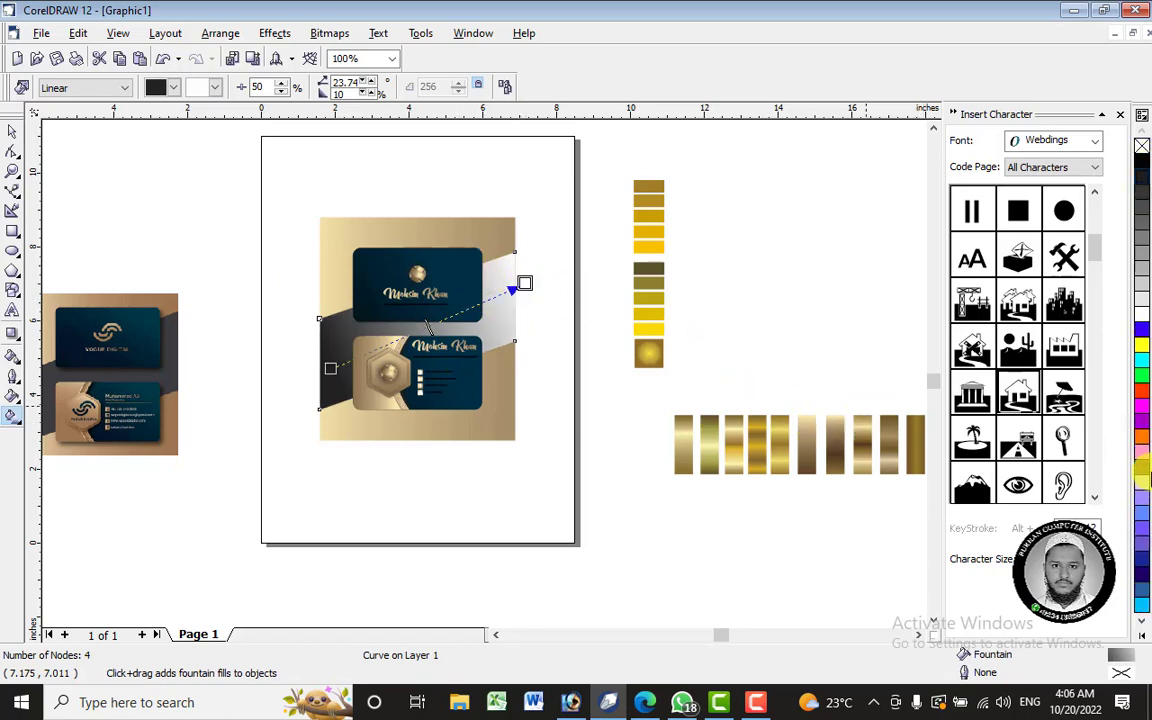
pyautogui.moveTo(1146, 470); pyautogui.dragTo(512, 291)
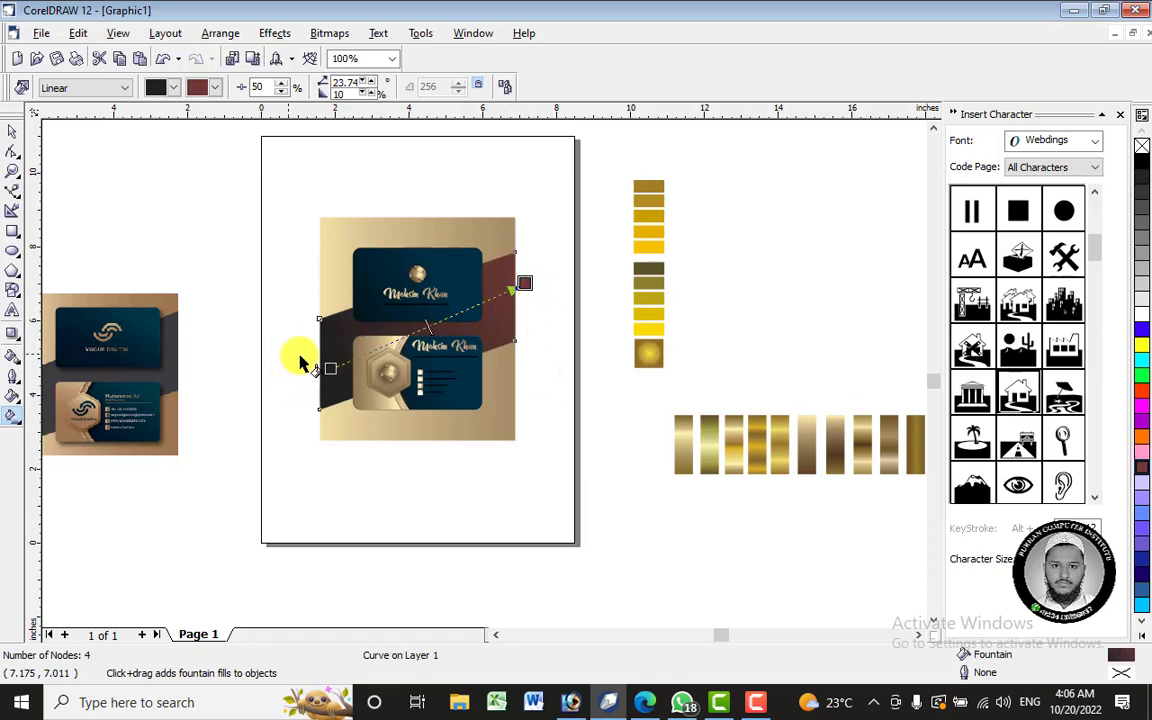
# - Switch the band's fountain fill to Radial and widen its spread
pyautogui.moveTo(329, 365); pyautogui.dragTo(309, 368)
pyautogui.click(85, 87)
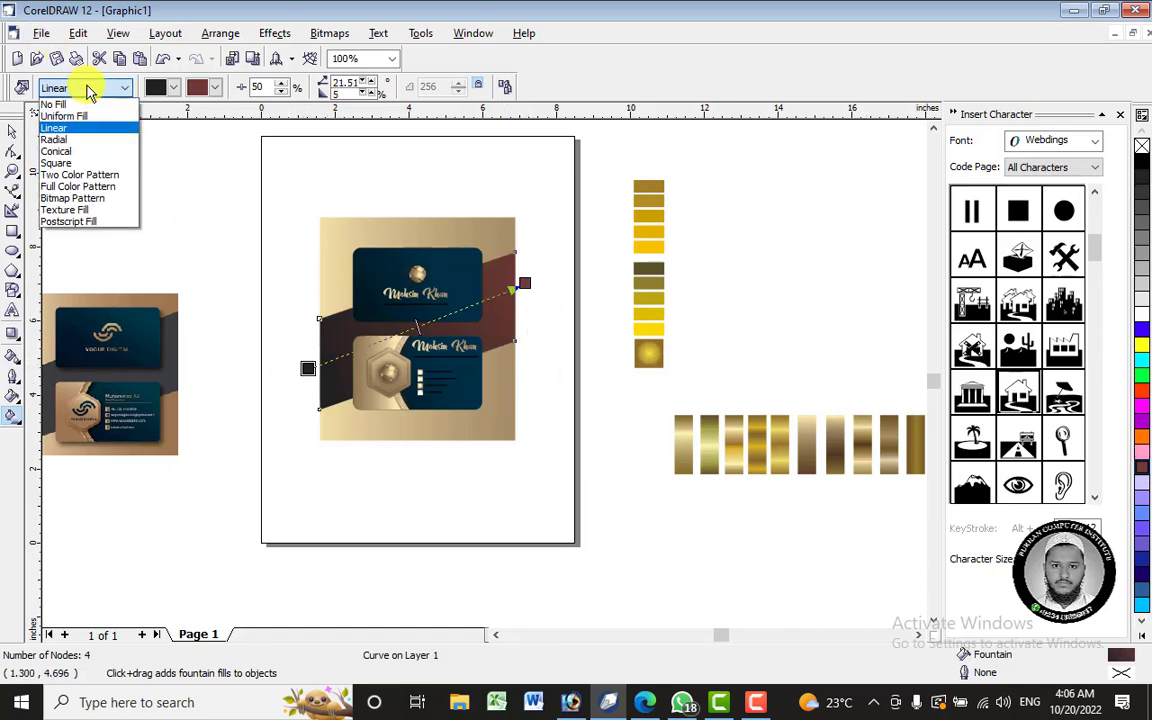
pyautogui.click(70, 139)
pyautogui.moveTo(515, 290)
pyautogui.mouseDown()
pyautogui.moveTo(506, 314)
pyautogui.moveTo(481, 298)
pyautogui.moveTo(540, 300)
pyautogui.moveTo(559, 264)
pyautogui.moveTo(657, 208)
pyautogui.mouseUp()
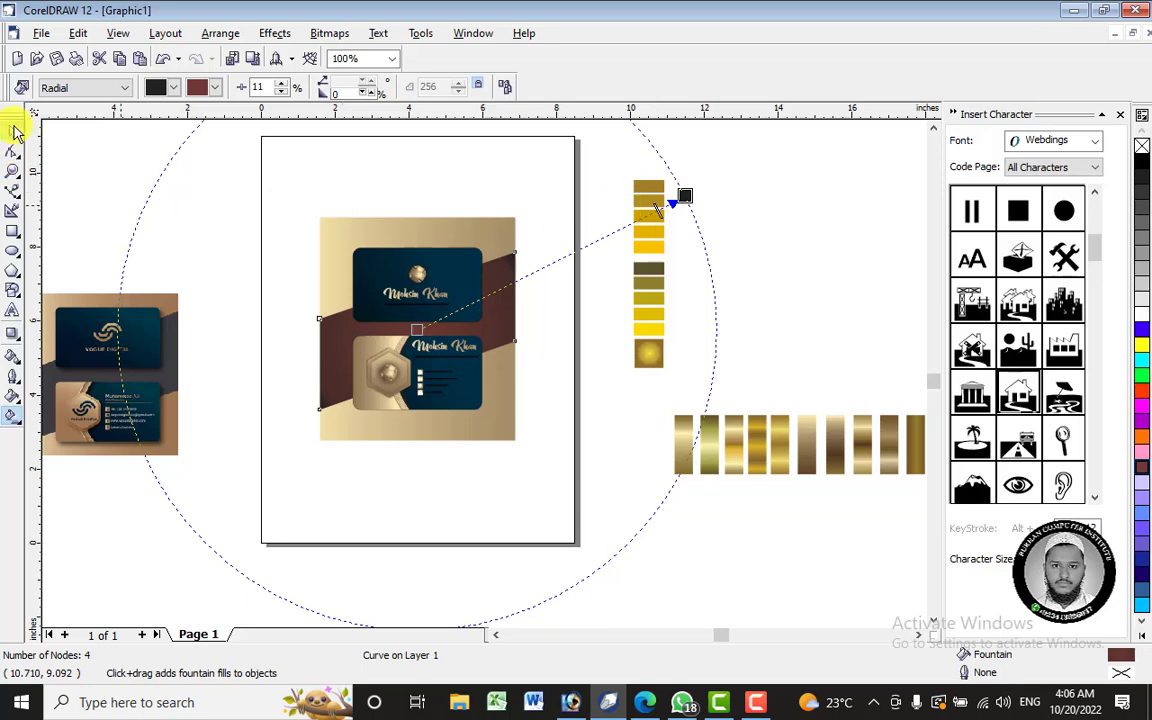
pyautogui.click(14, 131)
pyautogui.click(462, 268)
pyautogui.click(447, 303)
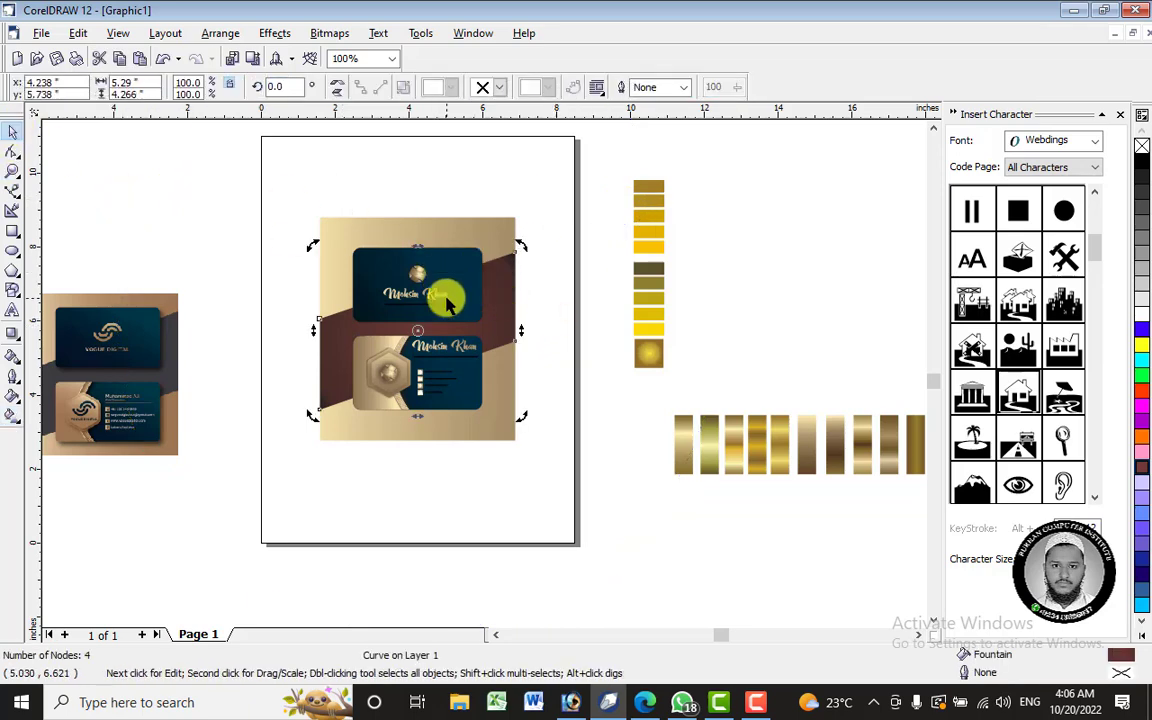
# - Ungroup the two business cards
pyautogui.rightClick(448, 290)
pyautogui.click(520, 312)
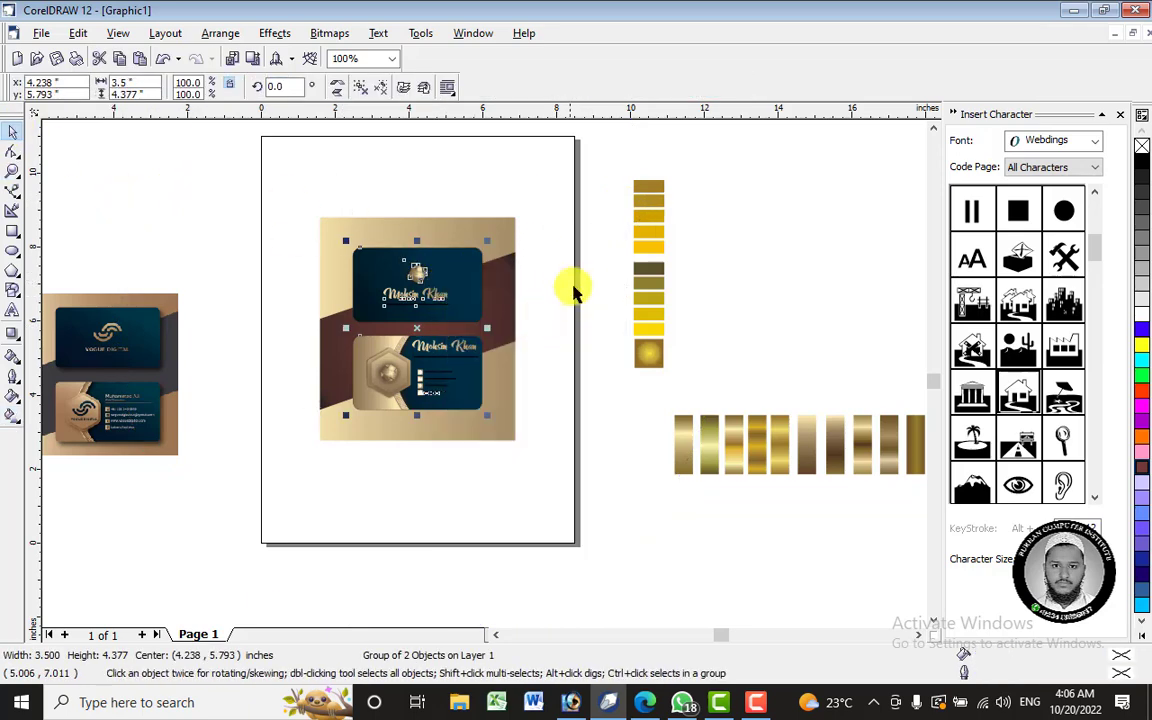
pyautogui.click(573, 272)
pyautogui.click(455, 290)
pyautogui.click(553, 410)
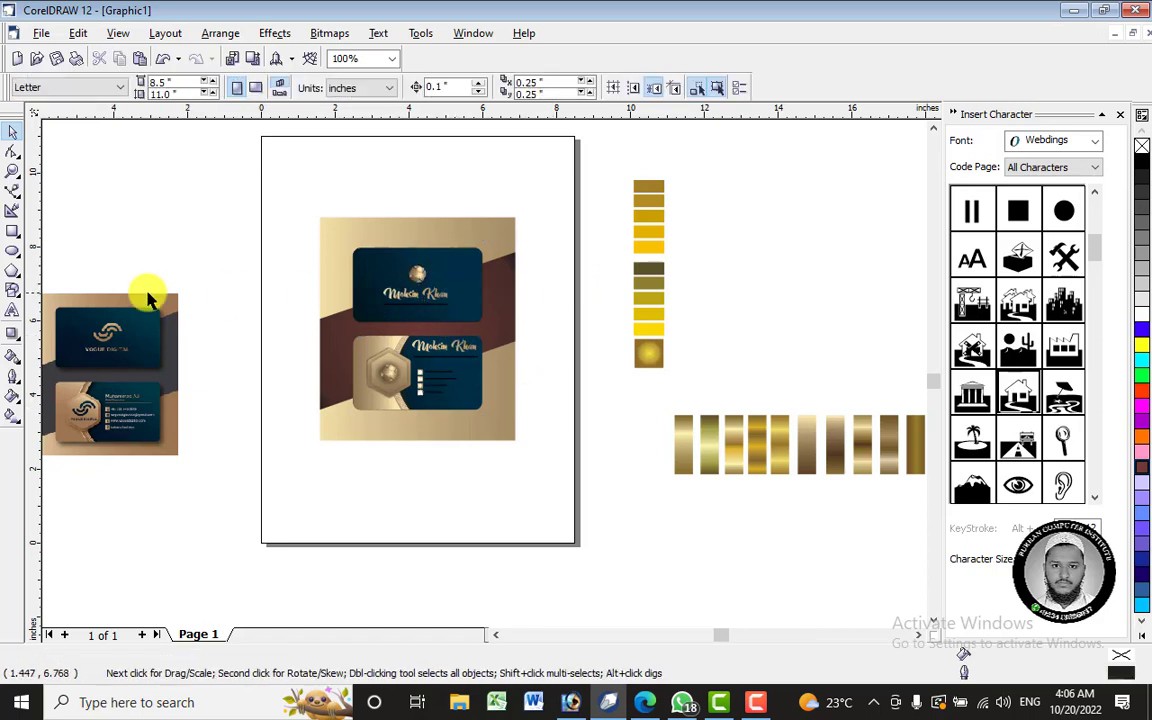
# - Try a drop shadow on the top card, then undo it
pyautogui.click(13, 334)
pyautogui.click(470, 285)
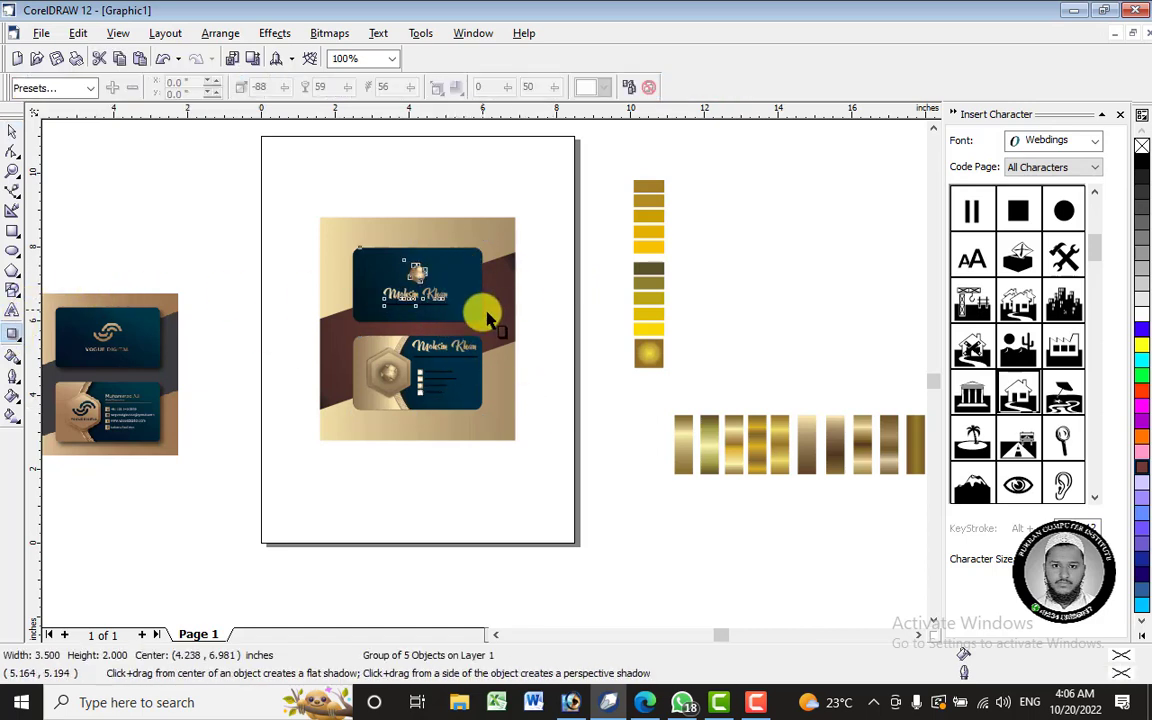
pyautogui.moveTo(481, 285); pyautogui.dragTo(494, 338)
pyautogui.hotkey('ctrl', 'z')
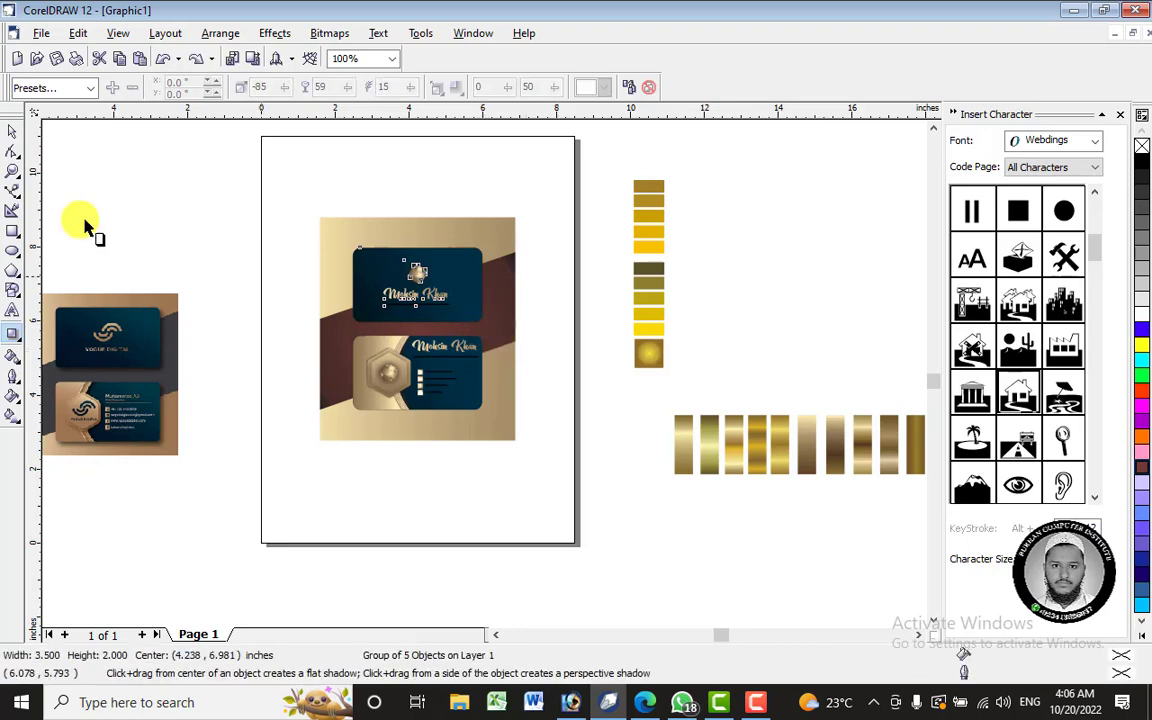
# - Zoom in on the cards and return to the Pick tool
pyautogui.click(206, 231)
pyautogui.scroll(1, 458, 339)
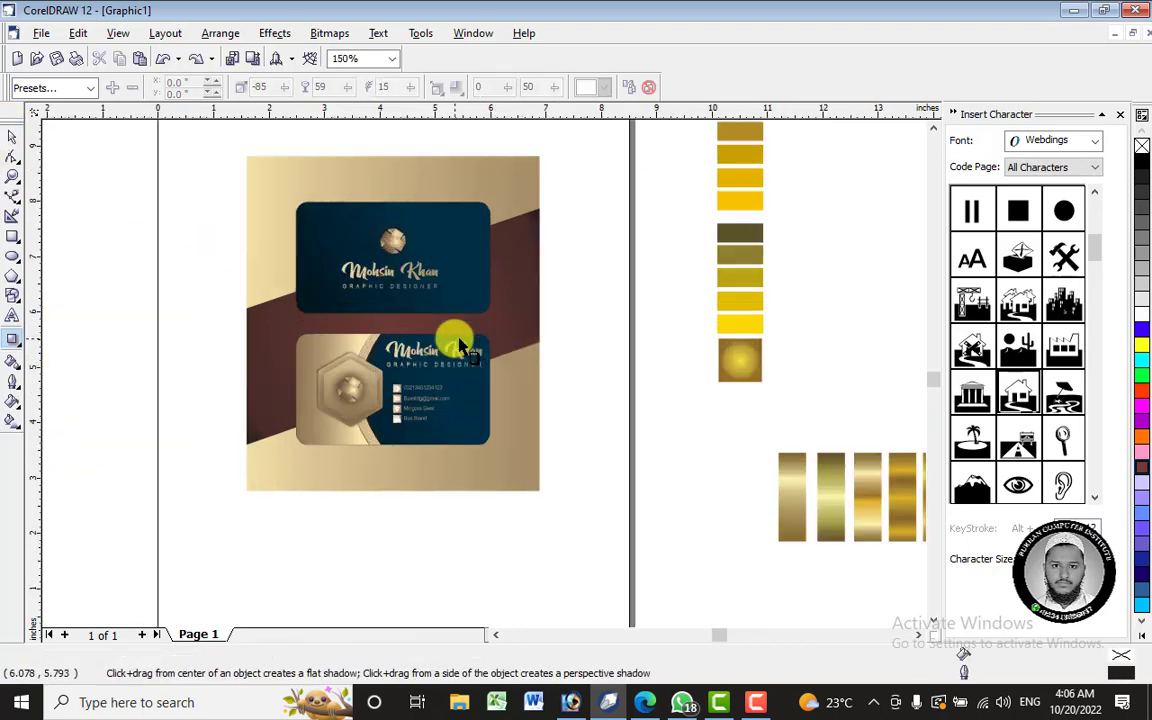
pyautogui.scroll(3, 484, 385)
pyautogui.scroll(-3, 654, 319)
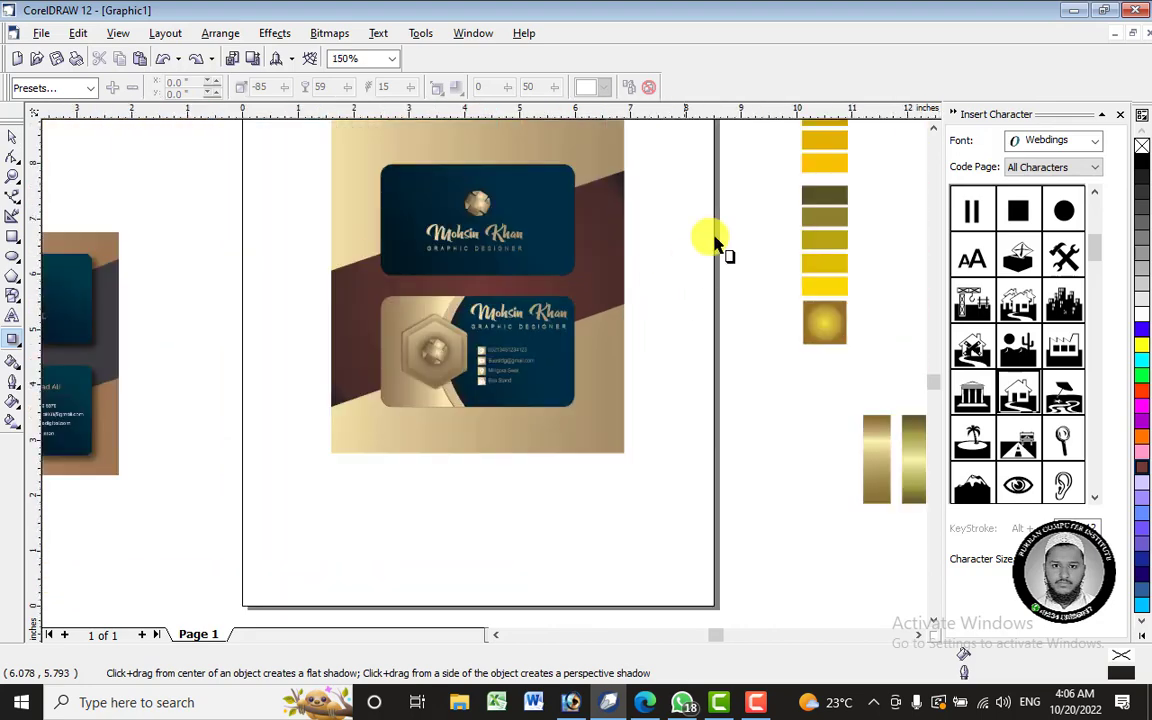
pyautogui.click(12, 137)
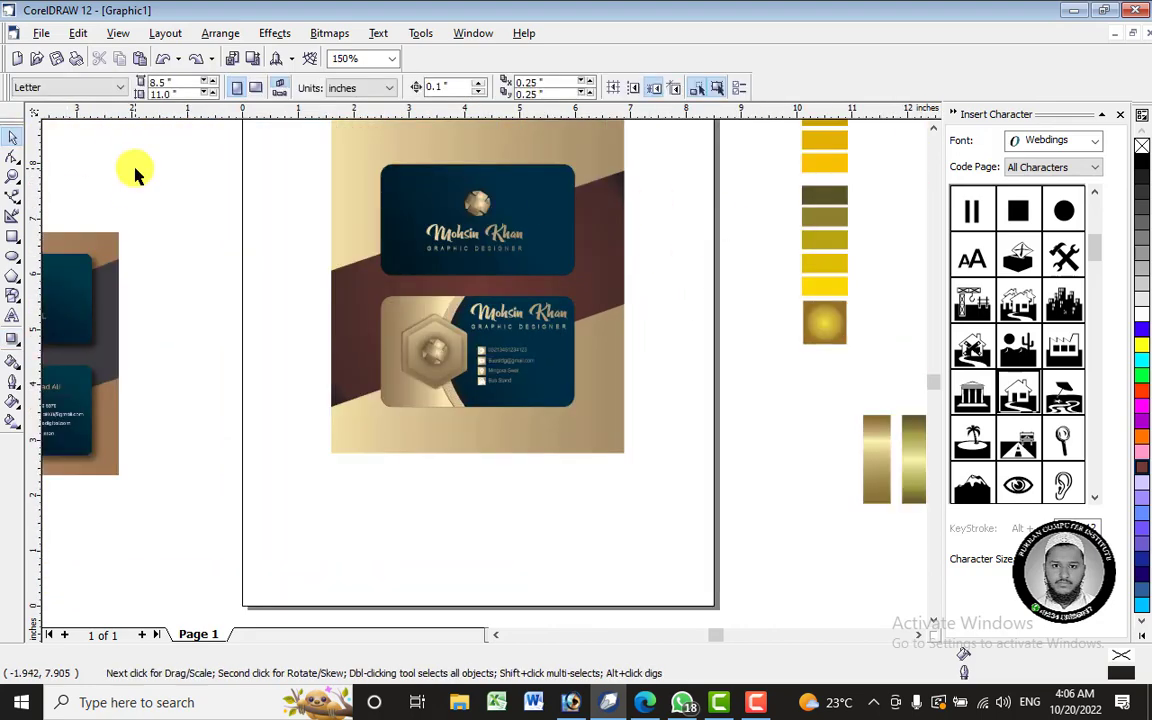
pyautogui.click(13, 237)
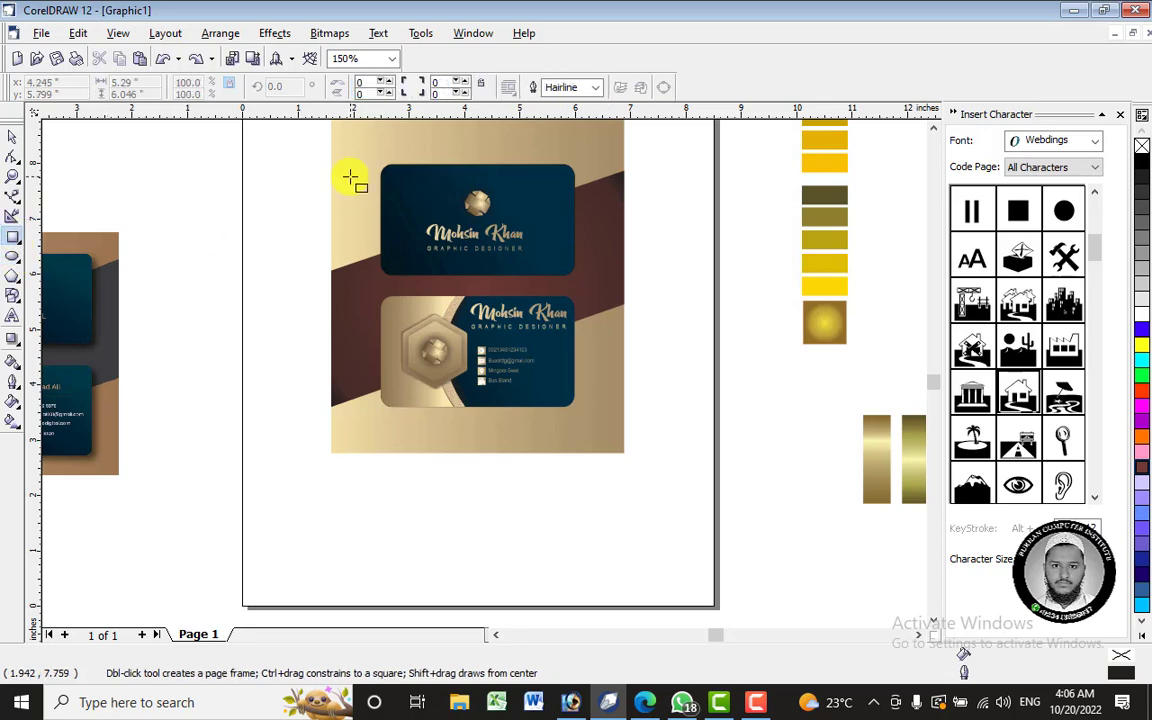
pyautogui.click(12, 137)
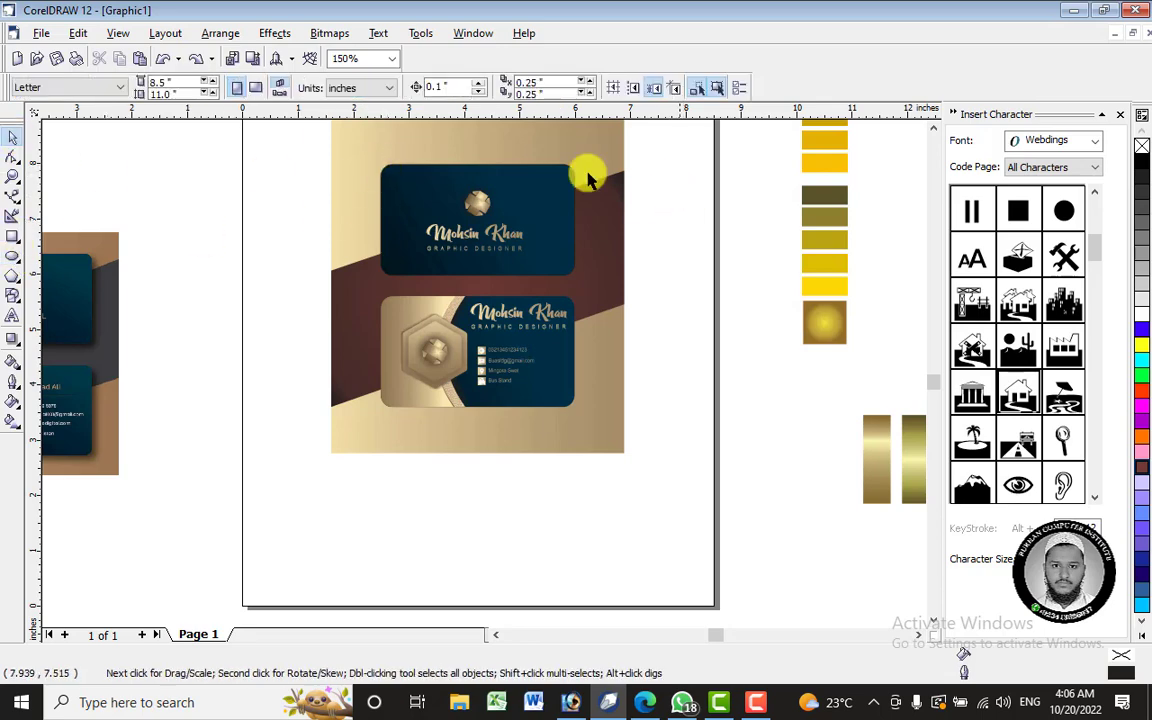
pyautogui.scroll(2, 555, 176)
pyautogui.click(12, 337)
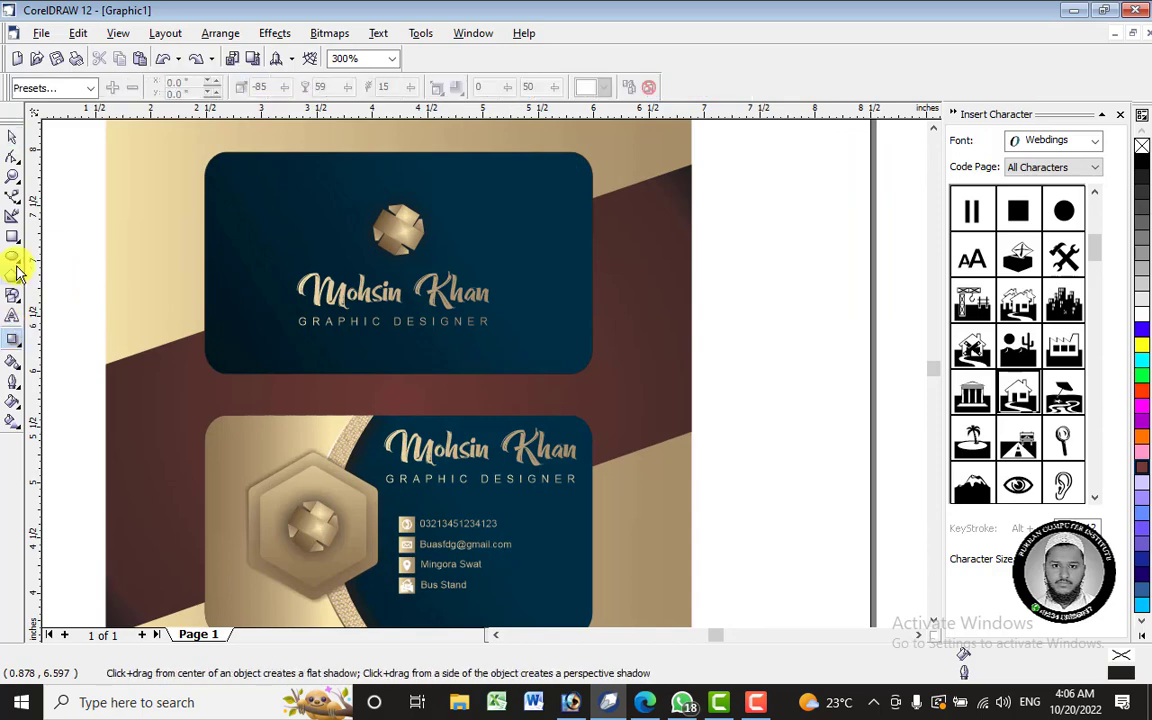
pyautogui.click(12, 256)
pyautogui.press('space')
# - Ungroup the top card's objects and select its navy background
pyautogui.click(553, 200)
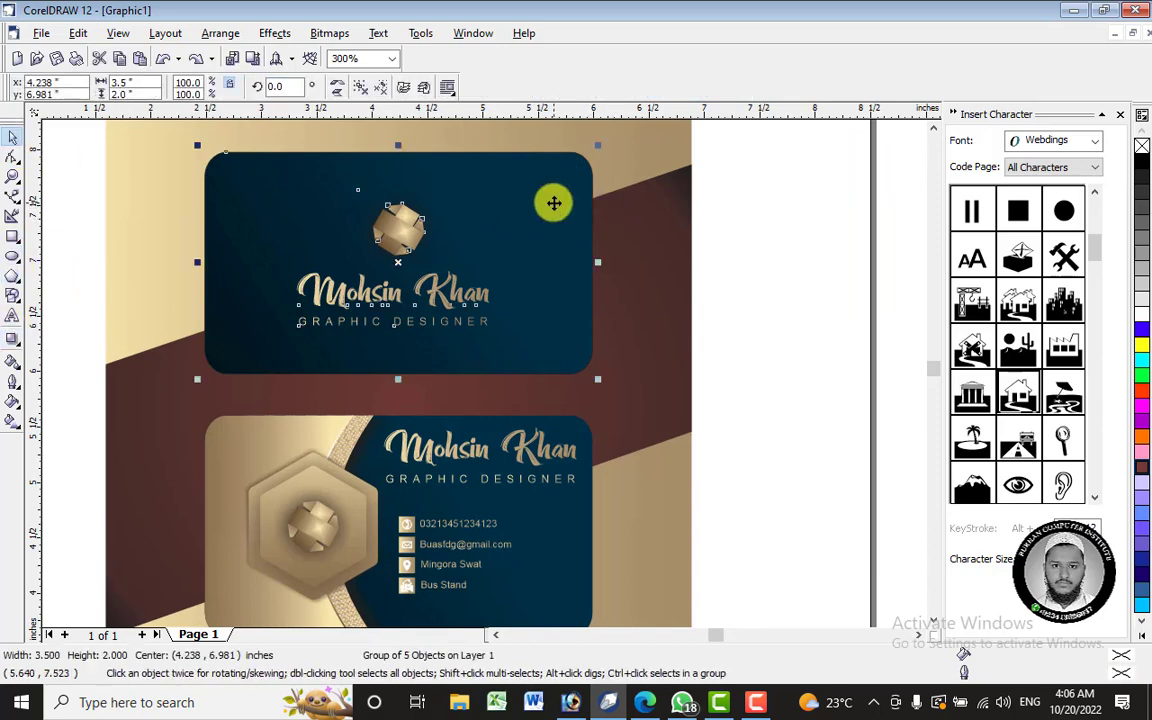
pyautogui.rightClick(555, 205)
pyautogui.click(598, 231)
pyautogui.click(758, 249)
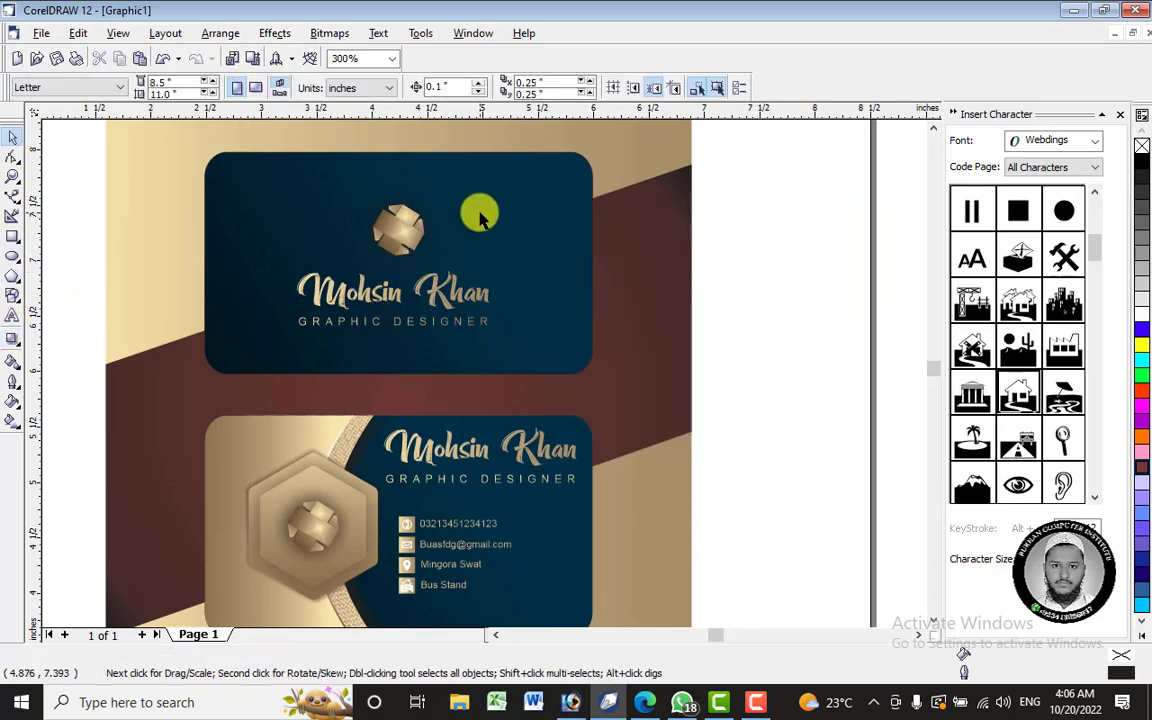
pyautogui.click(476, 206)
pyautogui.press('F8')
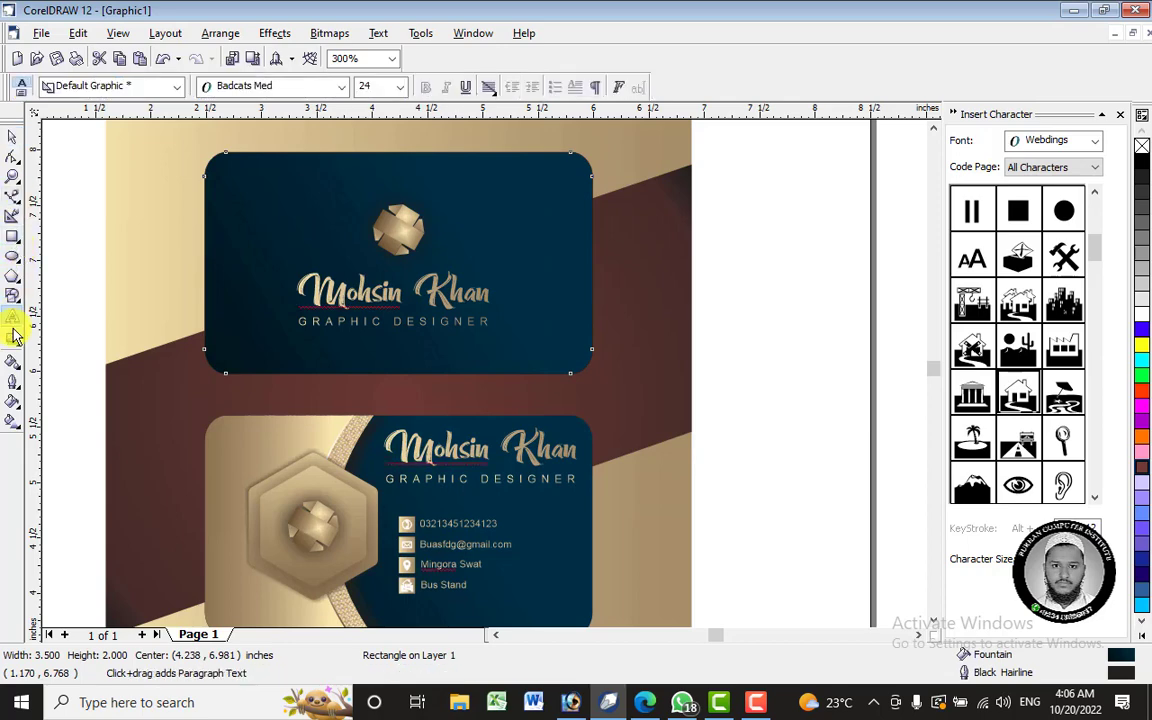
pyautogui.click(13, 337)
# - Pull a drop shadow straight down from the top card, keeping the -90 angle
pyautogui.moveTo(398, 152); pyautogui.dragTo(398, 372)
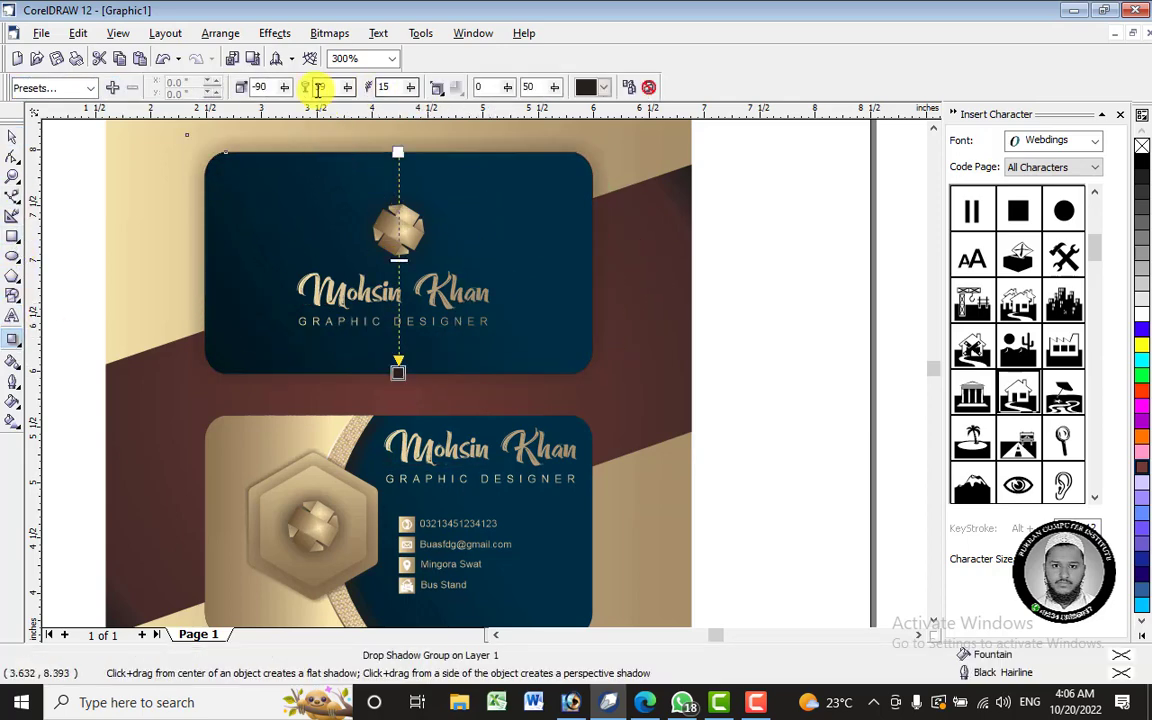
pyautogui.moveTo(285, 88); pyautogui.dragTo(407, 88)
pyautogui.hotkey('ctrl', 'z')
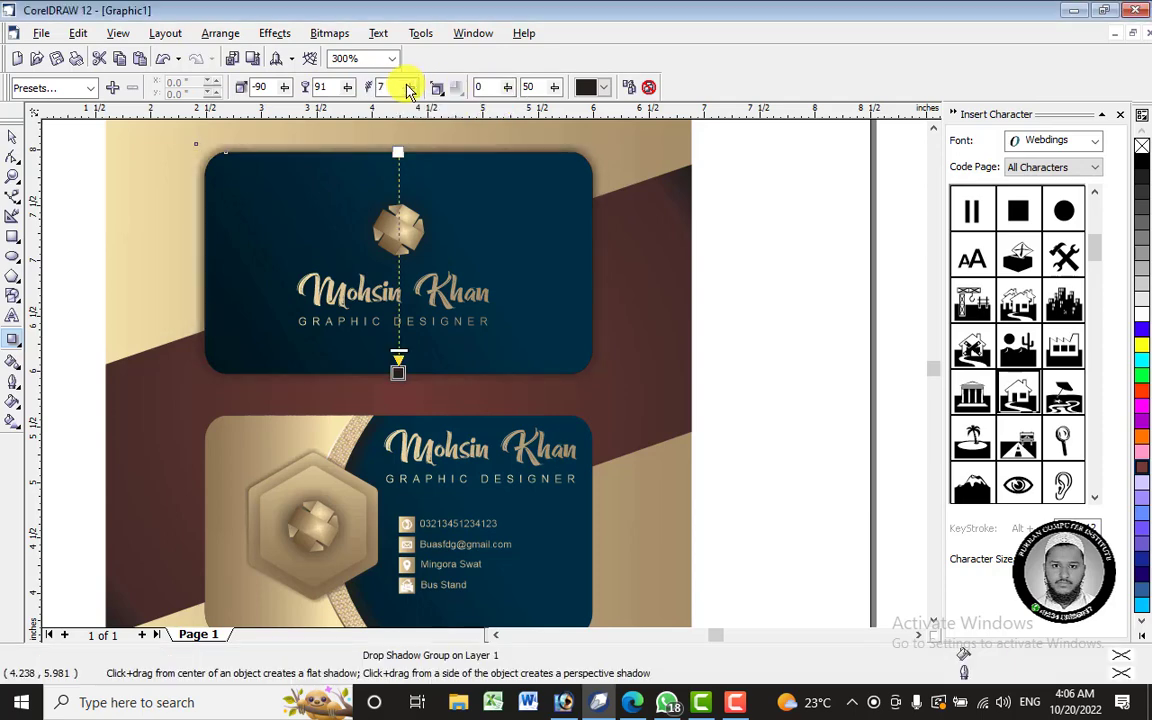
# - Try inside, middle and outside shadow feathering while adjusting opacity and feathering
pyautogui.click(437, 88)
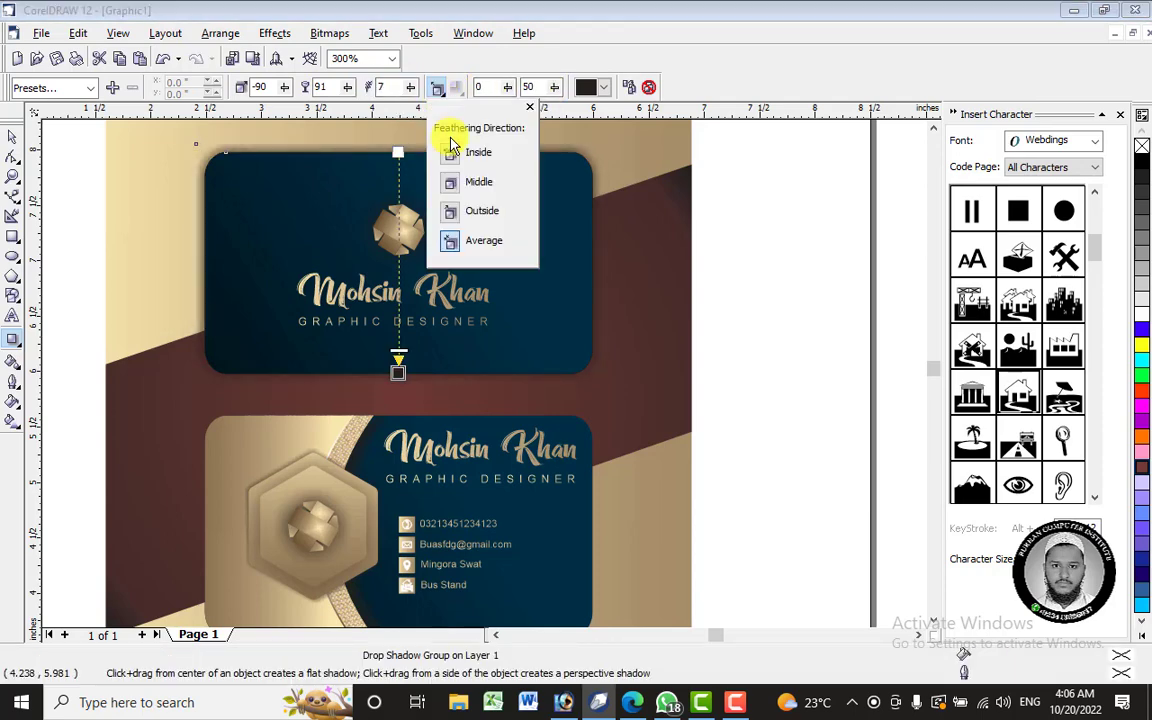
pyautogui.click(447, 150)
pyautogui.click(353, 88)
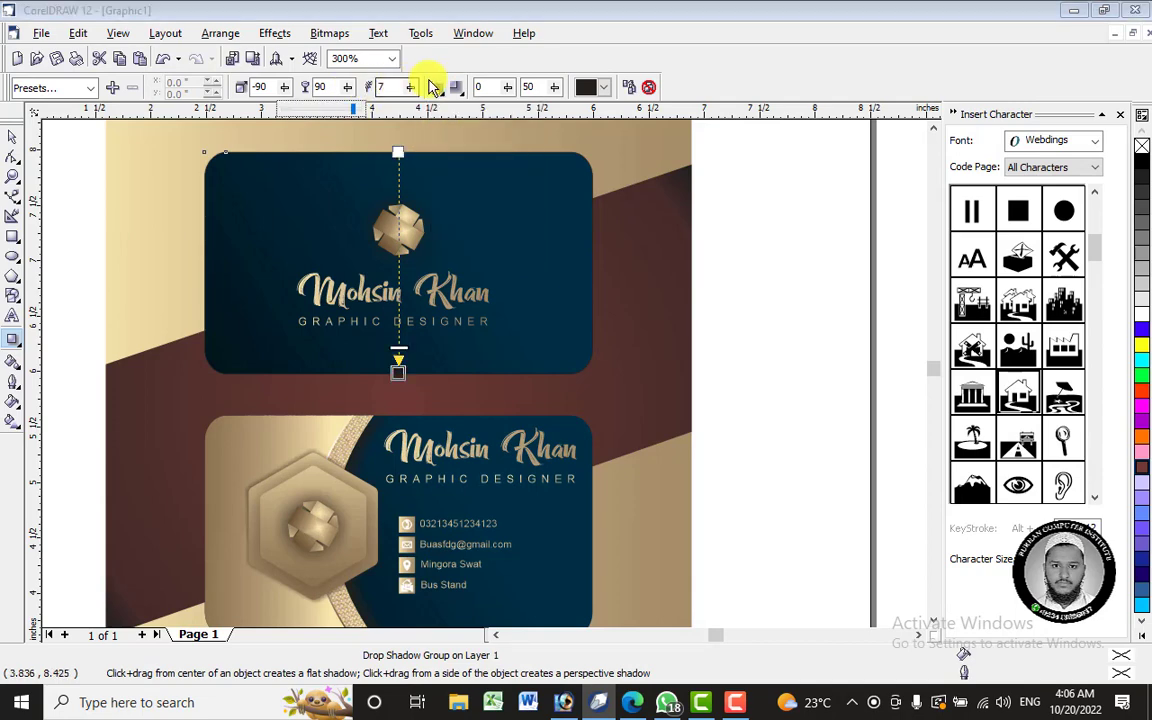
pyautogui.moveTo(408, 89); pyautogui.dragTo(416, 97)
pyautogui.moveTo(442, 92); pyautogui.dragTo(442, 92)
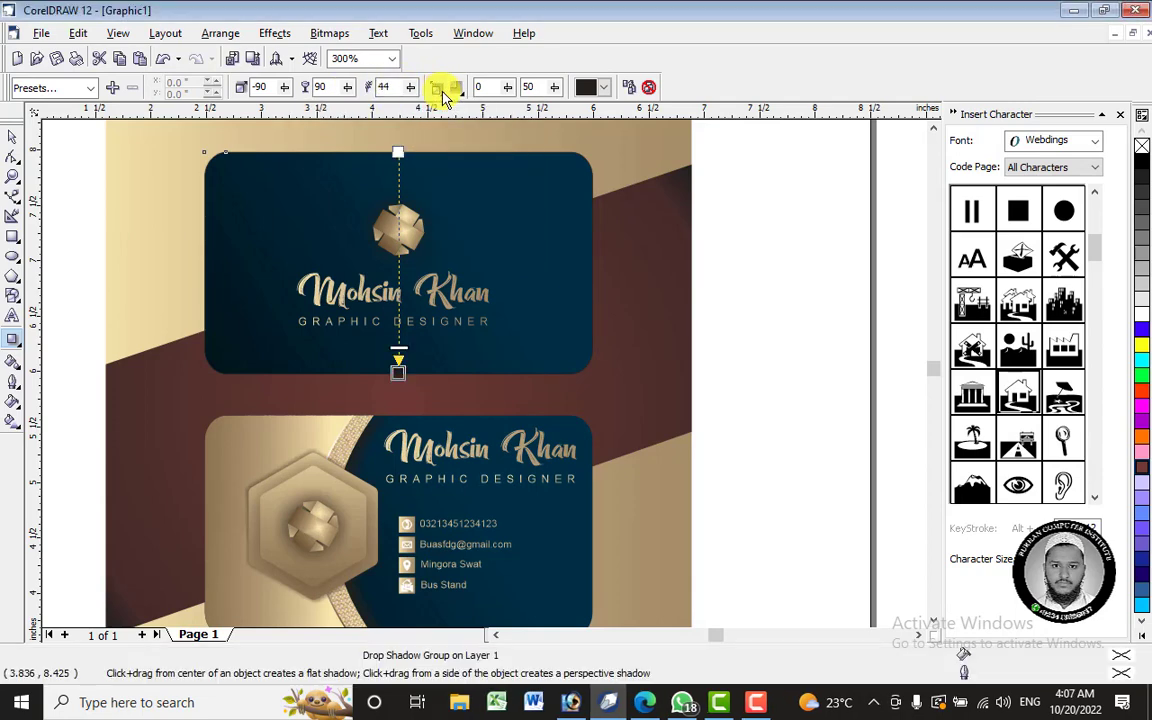
pyautogui.click(437, 87)
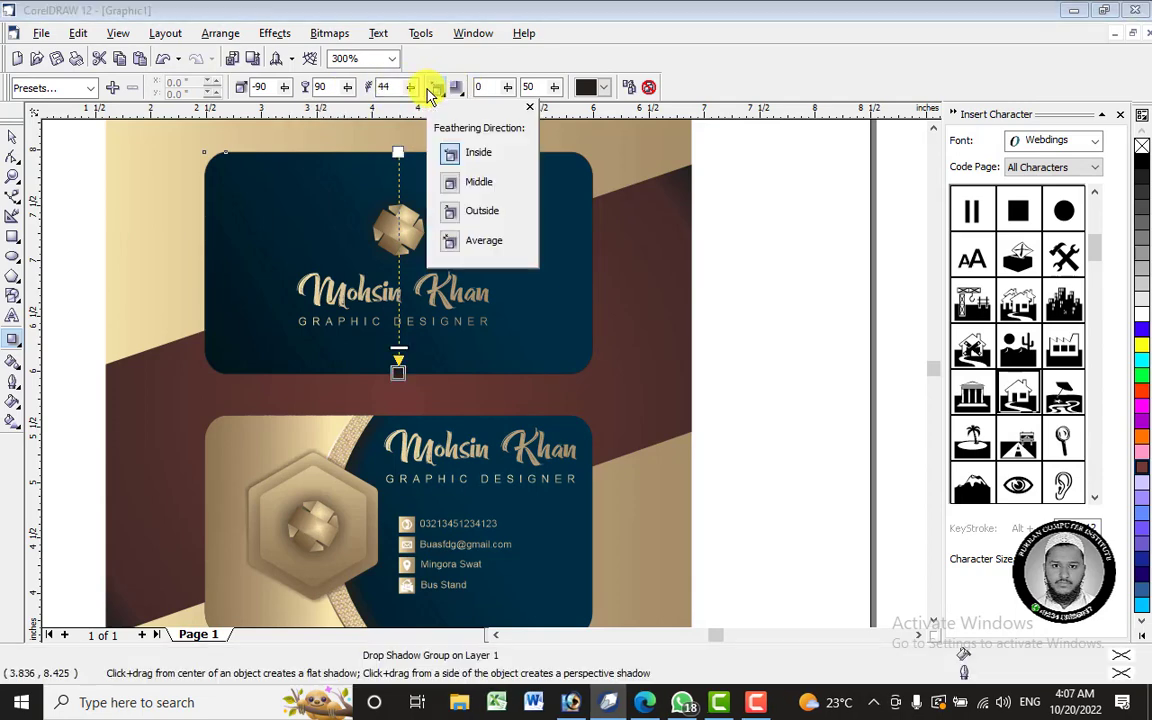
pyautogui.click(453, 185)
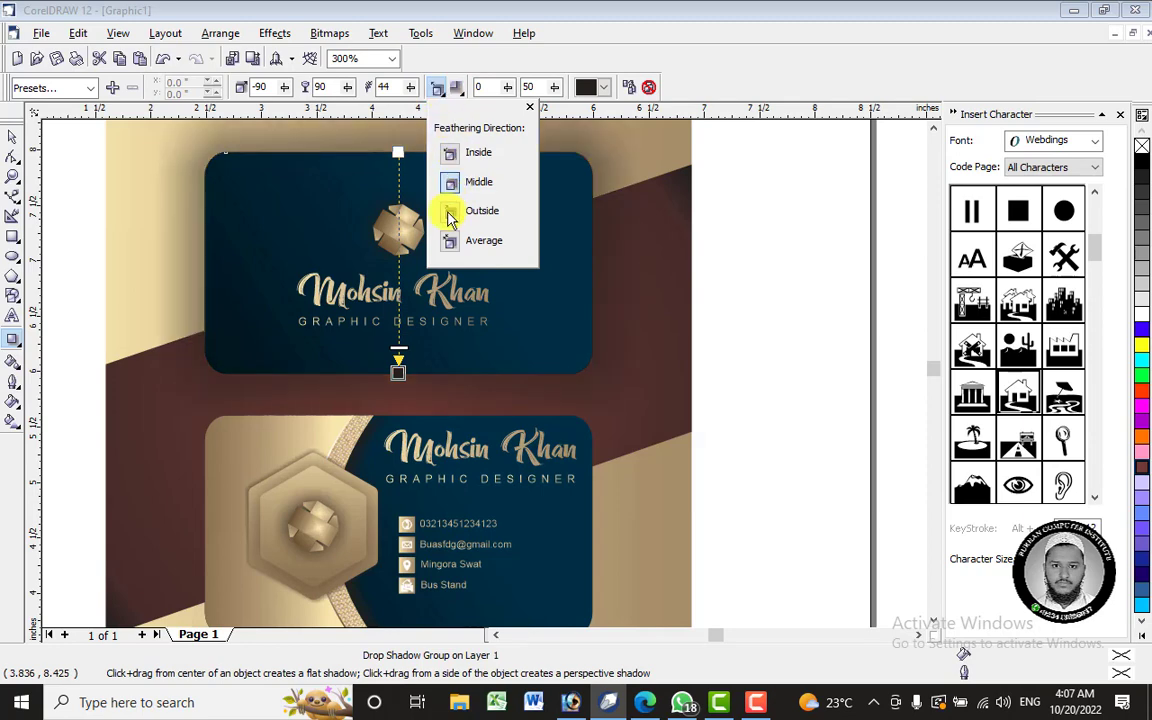
pyautogui.click(449, 218)
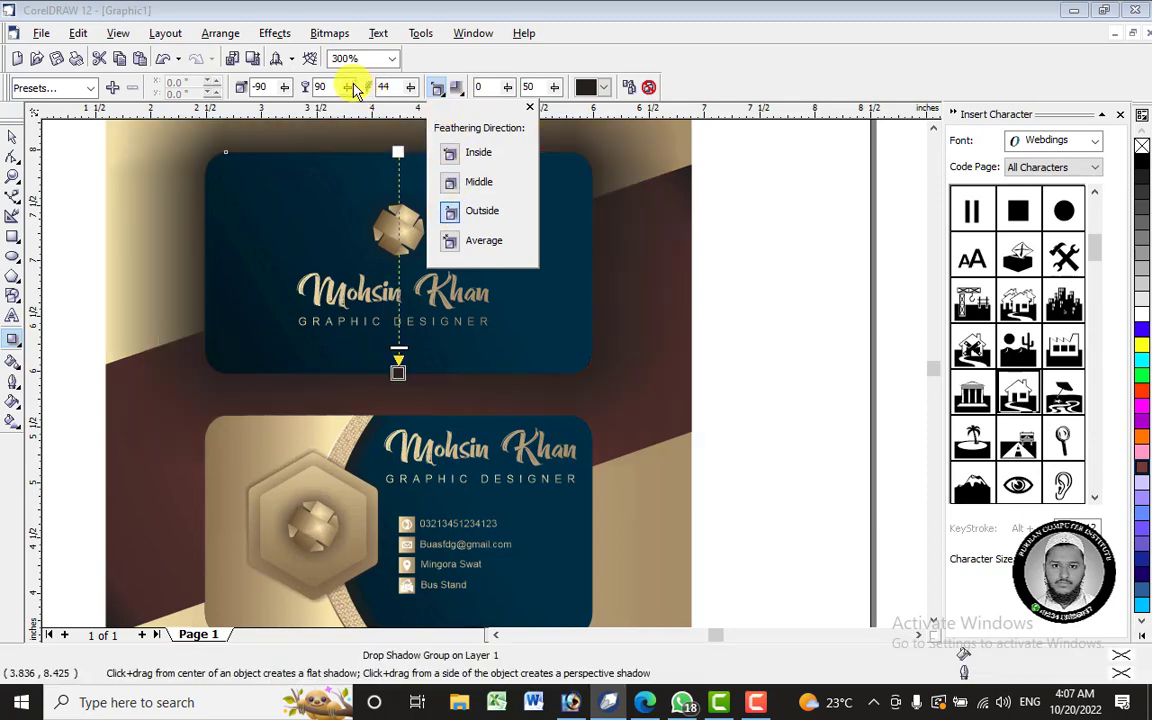
pyautogui.moveTo(355, 90); pyautogui.dragTo(378, 93)
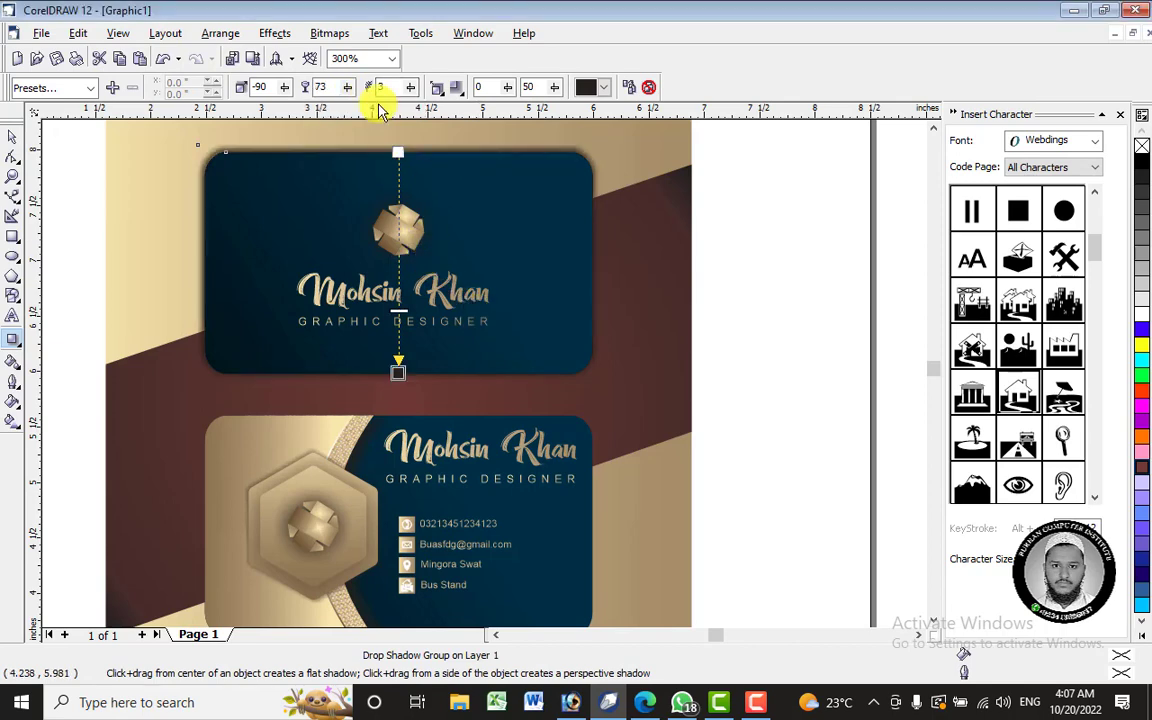
# - Give the shadow Linear feathering edges with opacity 73 and feathering 3
pyautogui.click(438, 92)
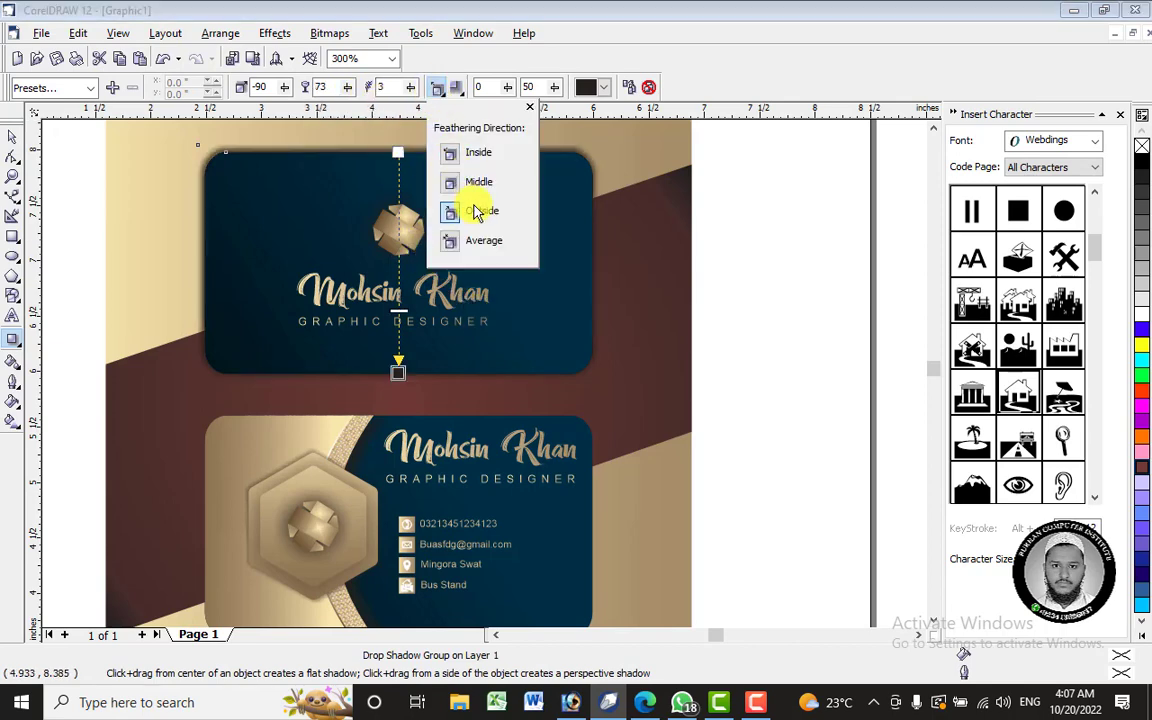
pyautogui.click(456, 87)
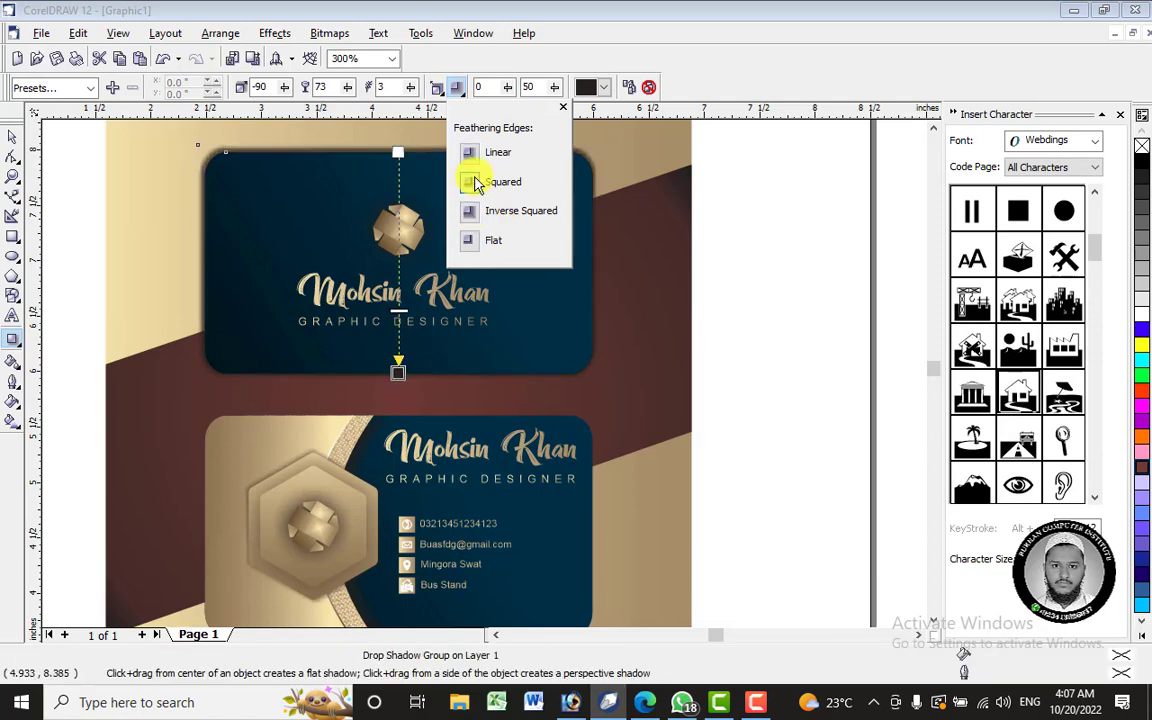
pyautogui.click(470, 242)
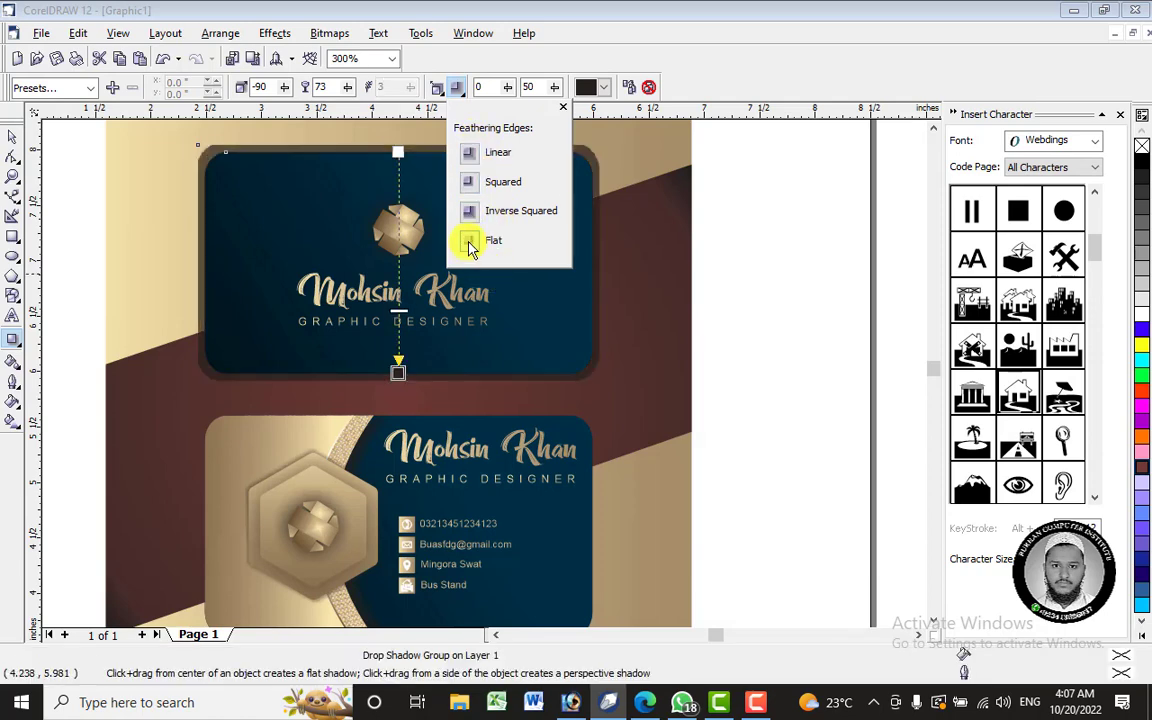
pyautogui.click(470, 153)
pyautogui.click(356, 92)
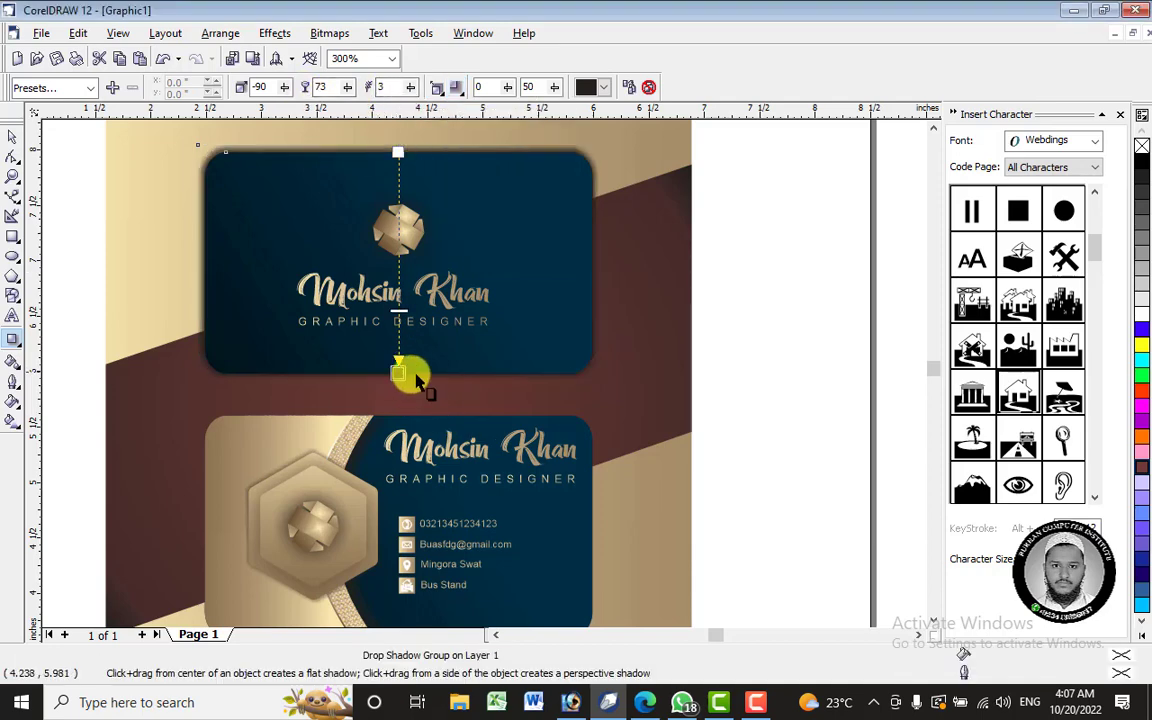
pyautogui.moveTo(399, 375)
pyautogui.mouseDown()
pyautogui.moveTo(429, 376)
pyautogui.moveTo(395, 374)
pyautogui.mouseUp()
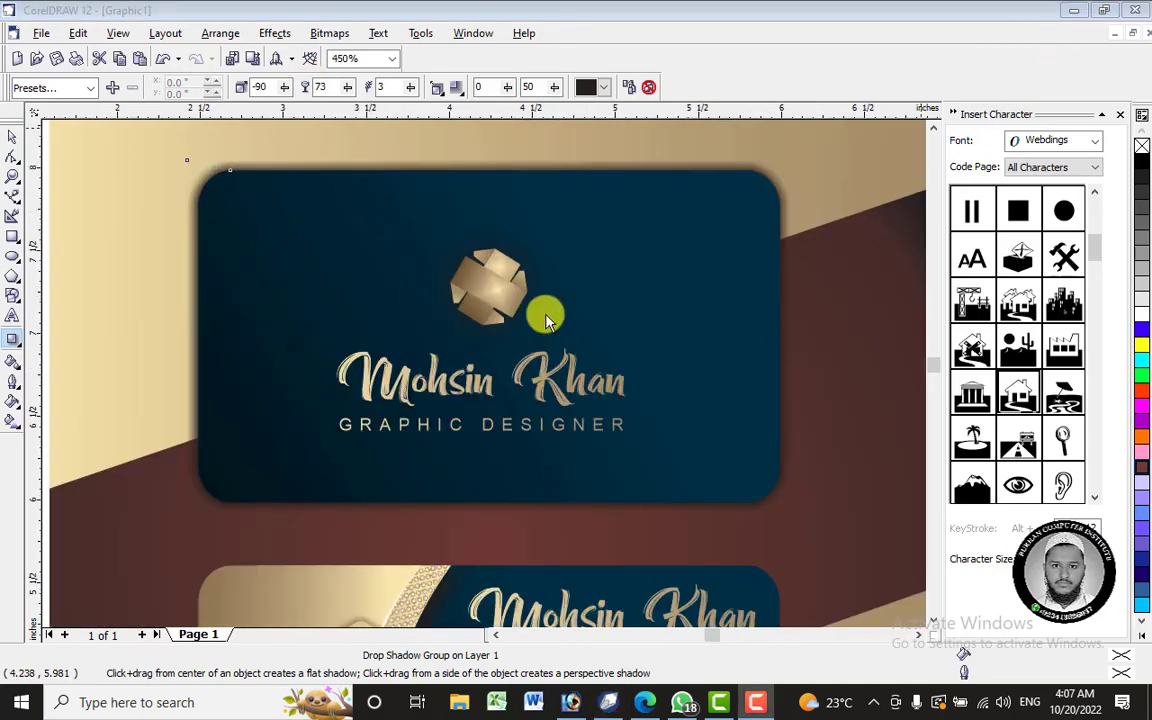
# - Reposition the front card's drop shadow so it falls beneath the card's bottom centre
pyautogui.click(640, 319)
pyautogui.moveTo(489, 501); pyautogui.dragTo(632, 500)
pyautogui.moveTo(495, 181); pyautogui.dragTo(236, 177)
pyautogui.hotkey('ctrl', 'z')
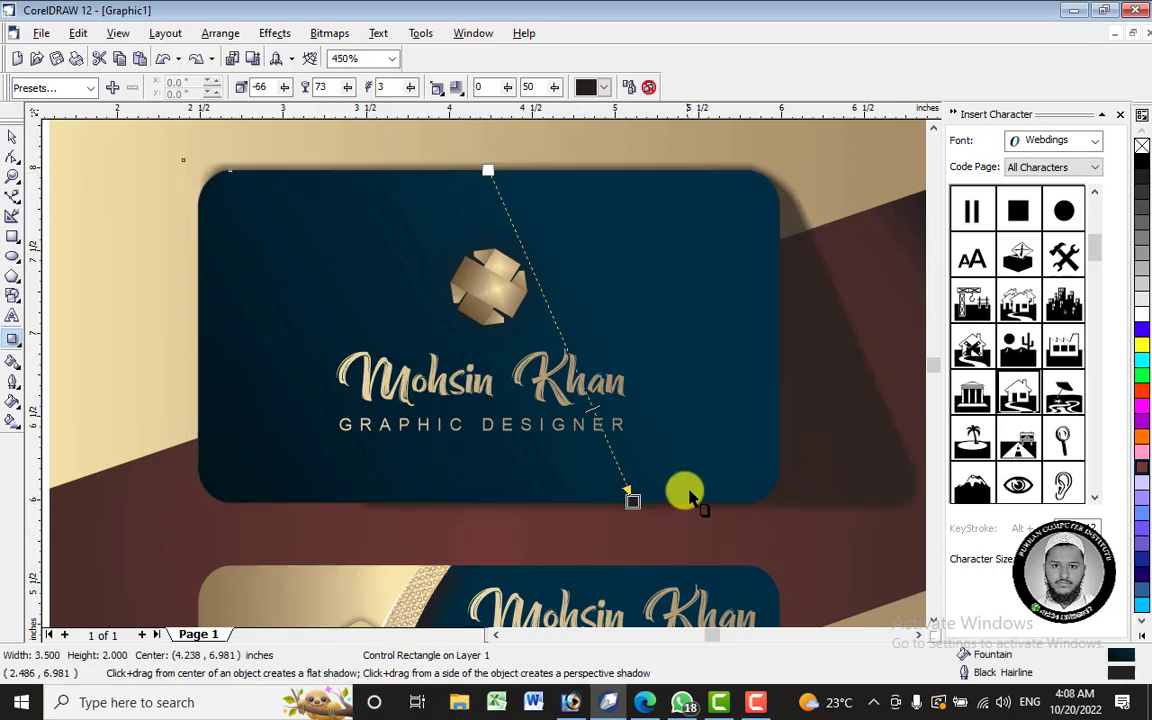
pyautogui.moveTo(627, 500); pyautogui.dragTo(504, 503)
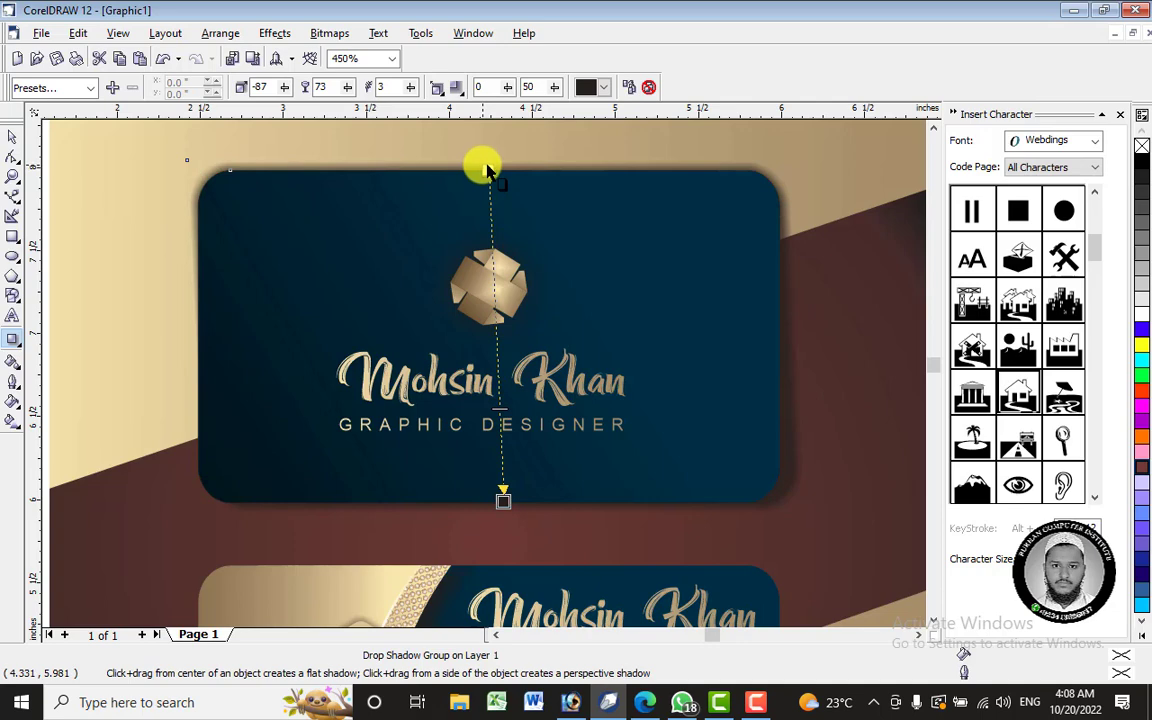
pyautogui.moveTo(486, 170); pyautogui.dragTo(541, 172)
# - Set the shadow's feathering direction to Inside and fine-tune its angle to -88
pyautogui.click(437, 88)
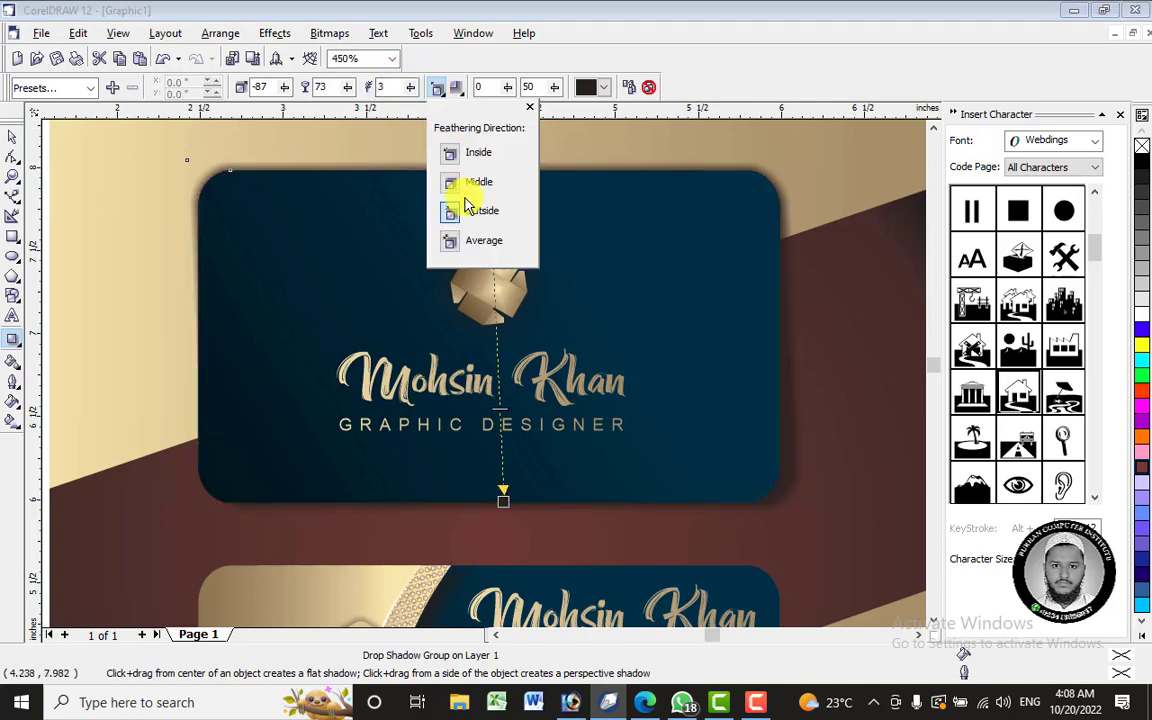
pyautogui.click(452, 155)
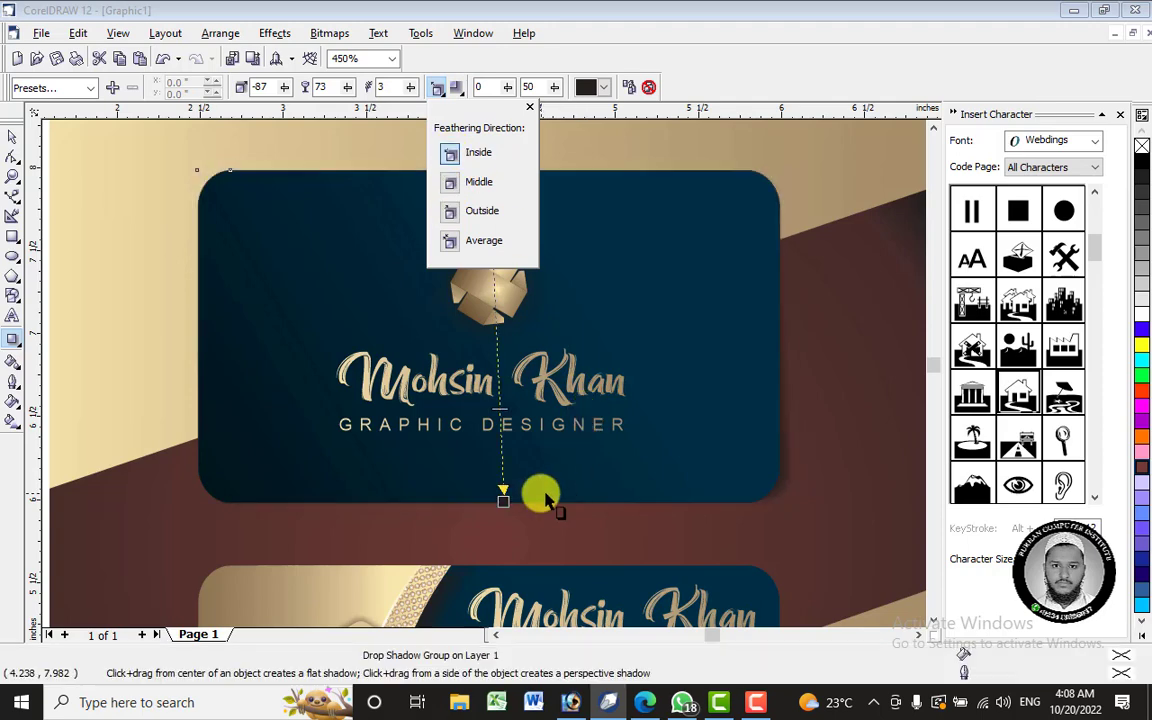
pyautogui.moveTo(499, 500)
pyautogui.mouseDown()
pyautogui.moveTo(532, 503)
pyautogui.moveTo(506, 517)
pyautogui.mouseUp()
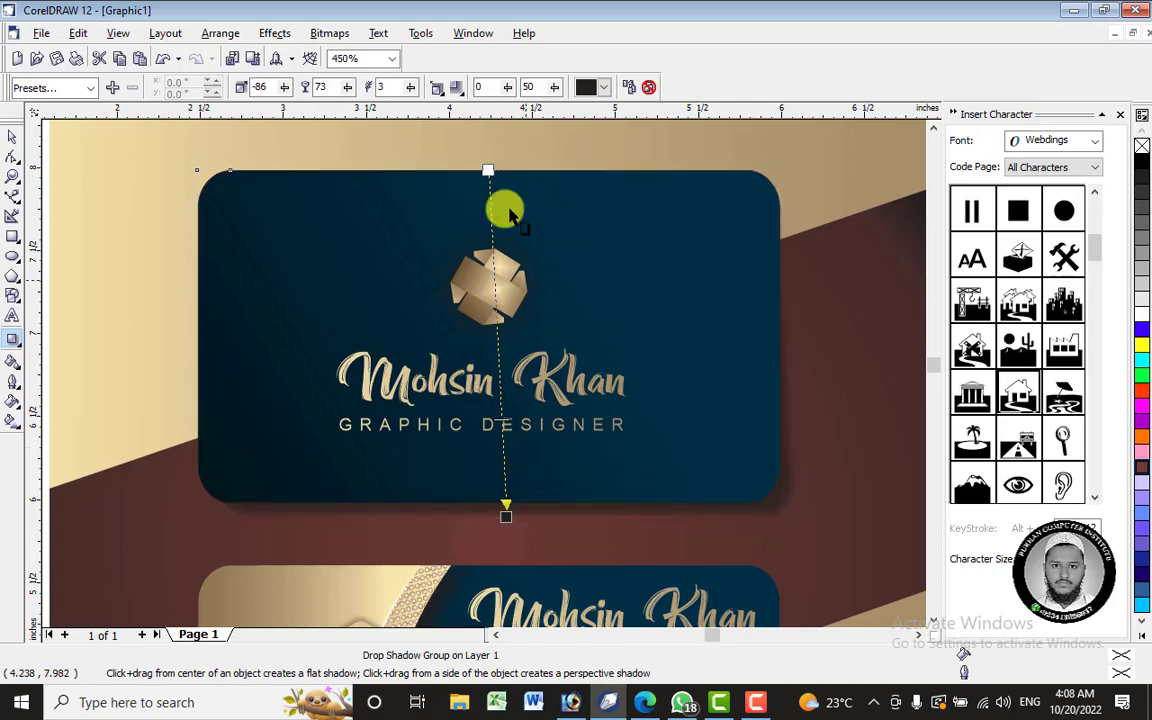
pyautogui.click(455, 89)
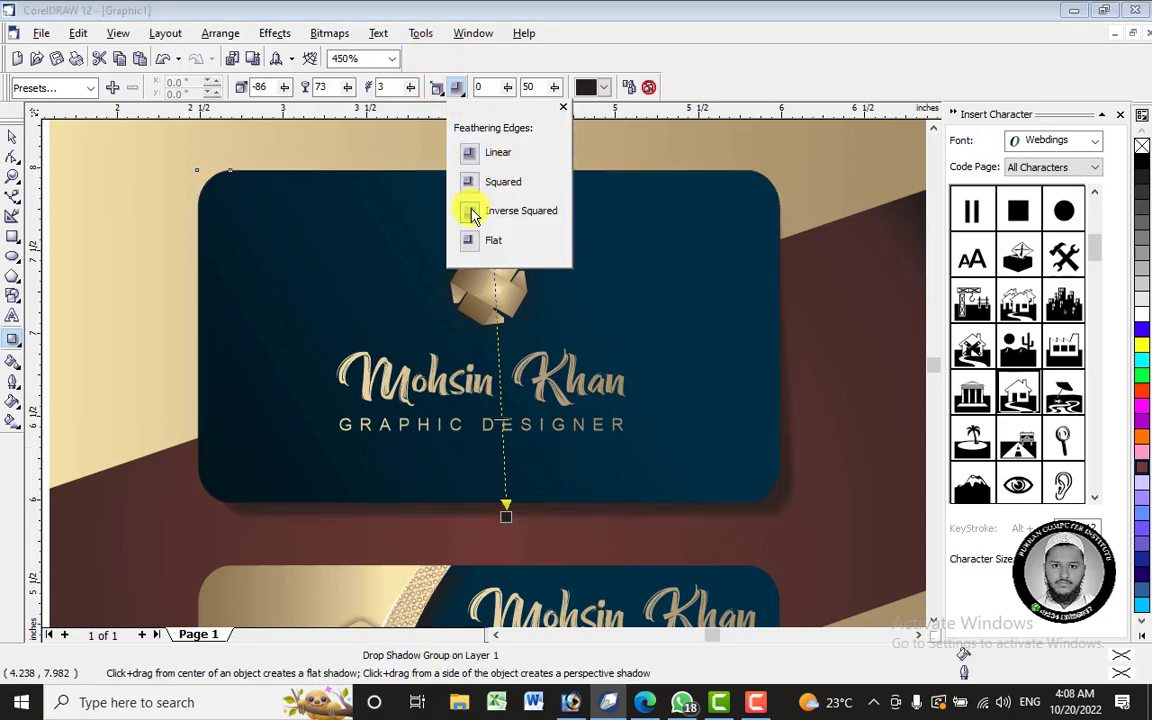
pyautogui.click(505, 521)
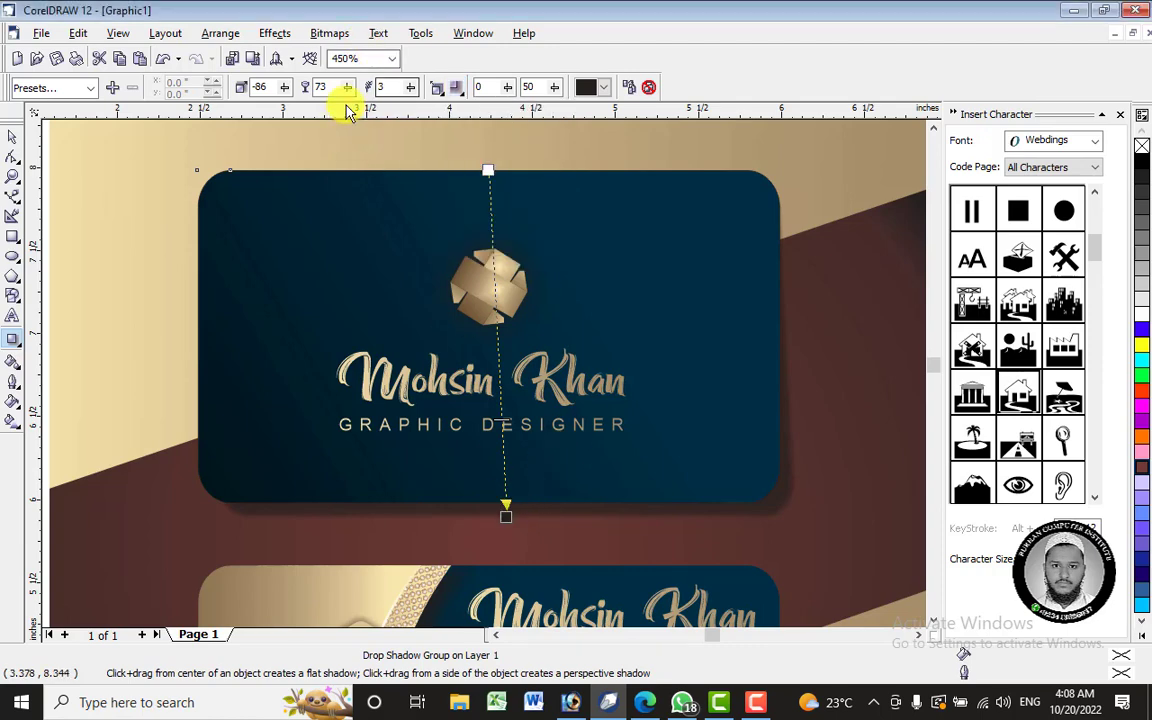
pyautogui.moveTo(504, 518); pyautogui.dragTo(498, 516)
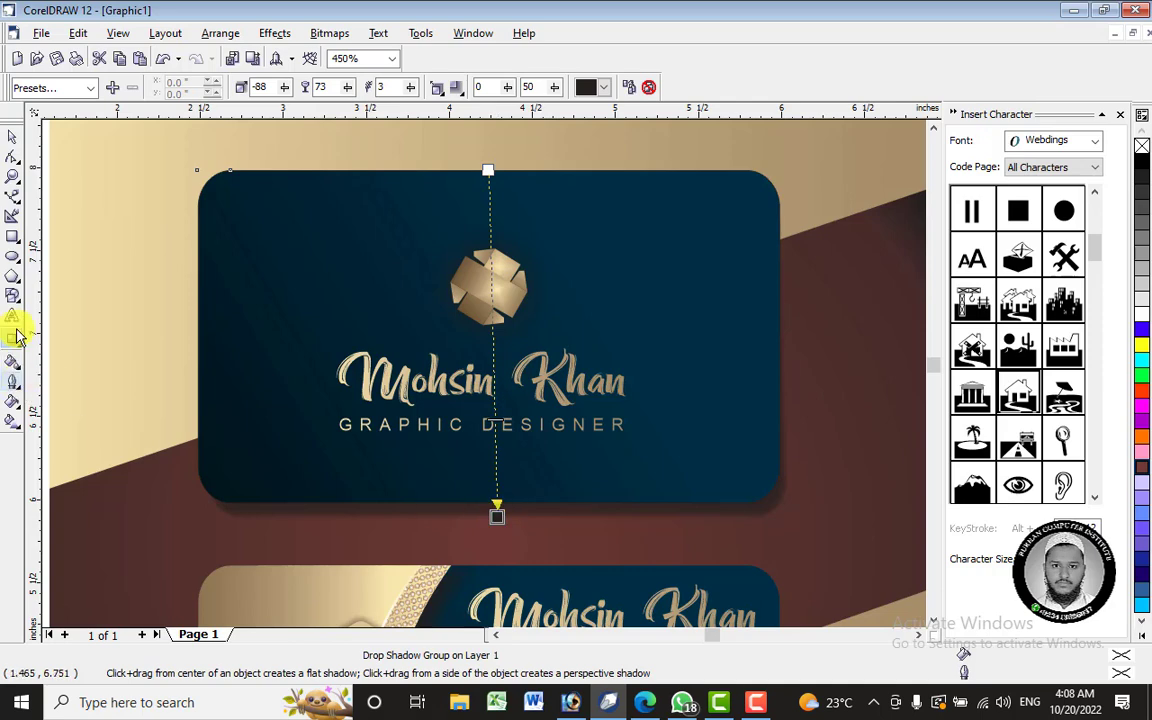
# - Select the back business card group to receive the front card's drop shadow properties
pyautogui.click(633, 88)
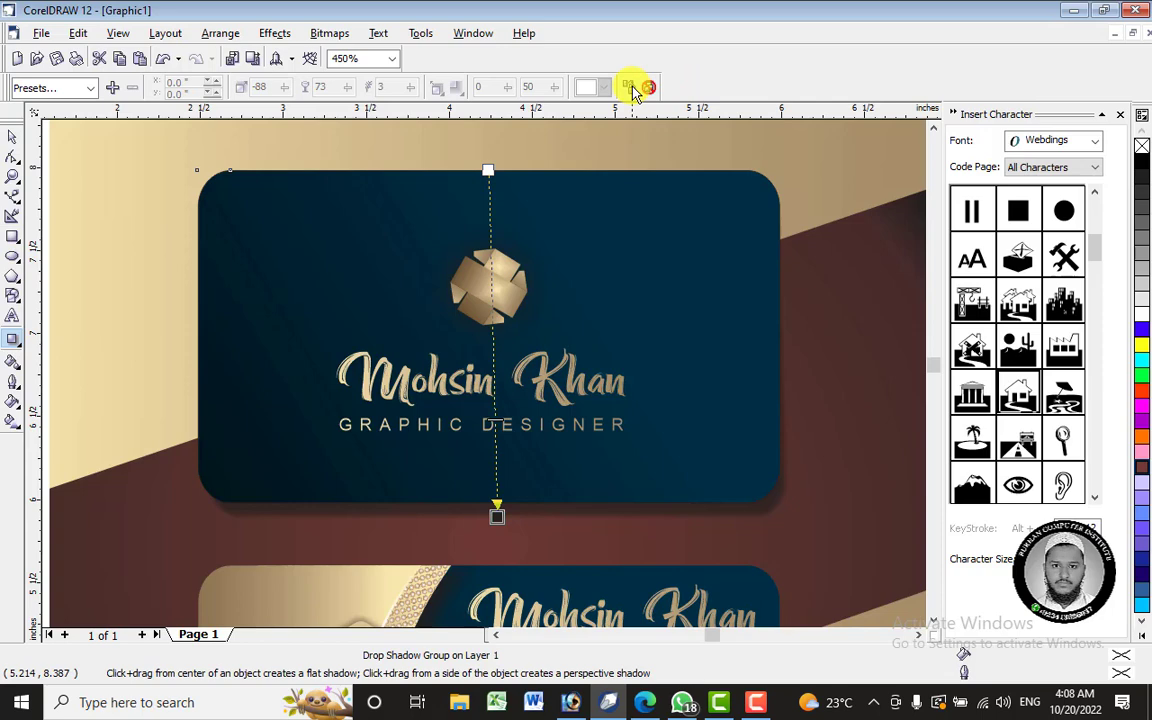
pyautogui.click(596, 580)
pyautogui.click(639, 389)
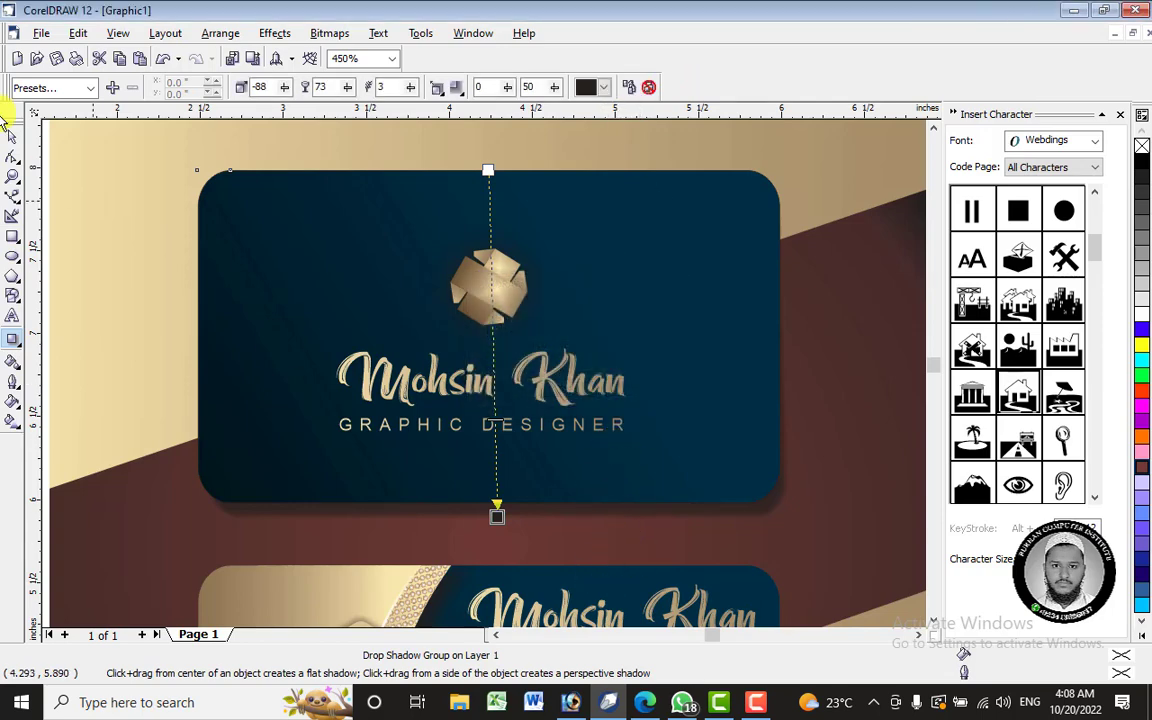
pyautogui.click(11, 140)
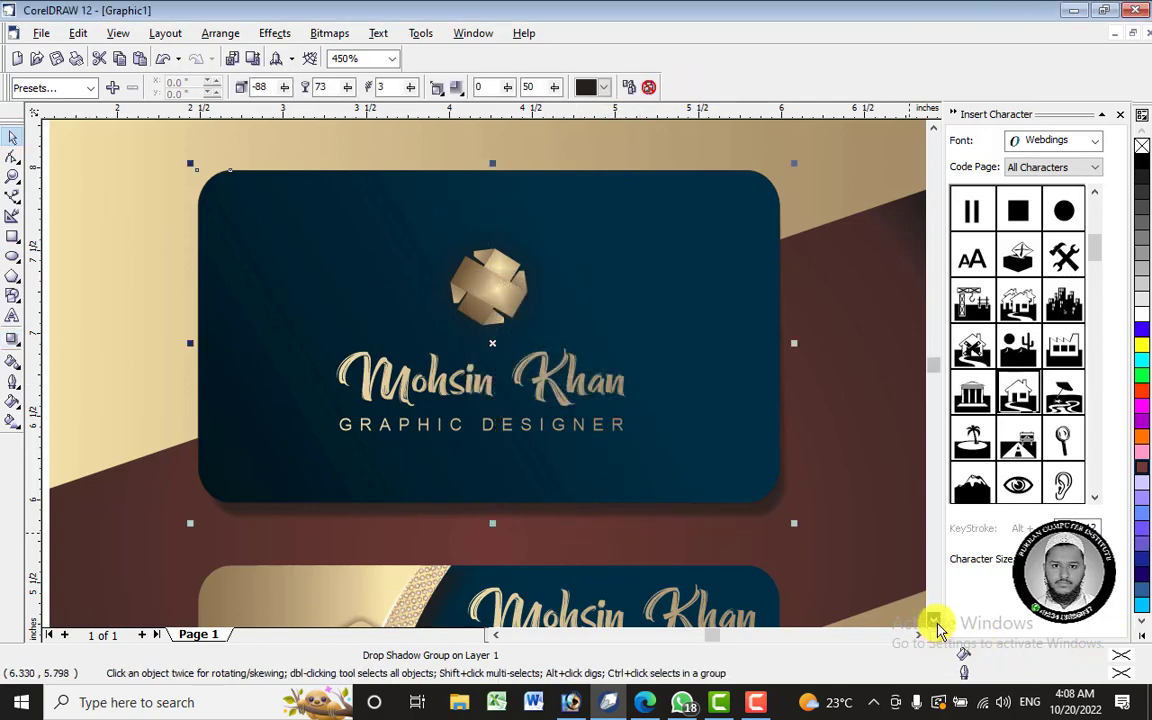
pyautogui.click(933, 621)
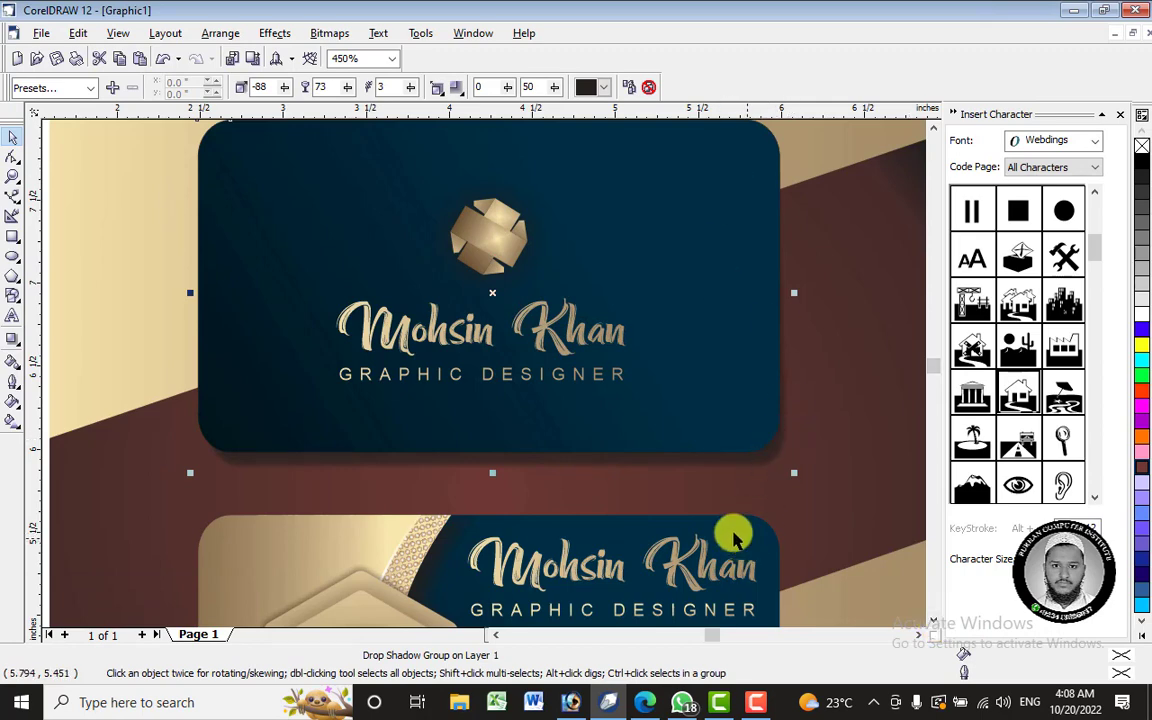
pyautogui.click(588, 525)
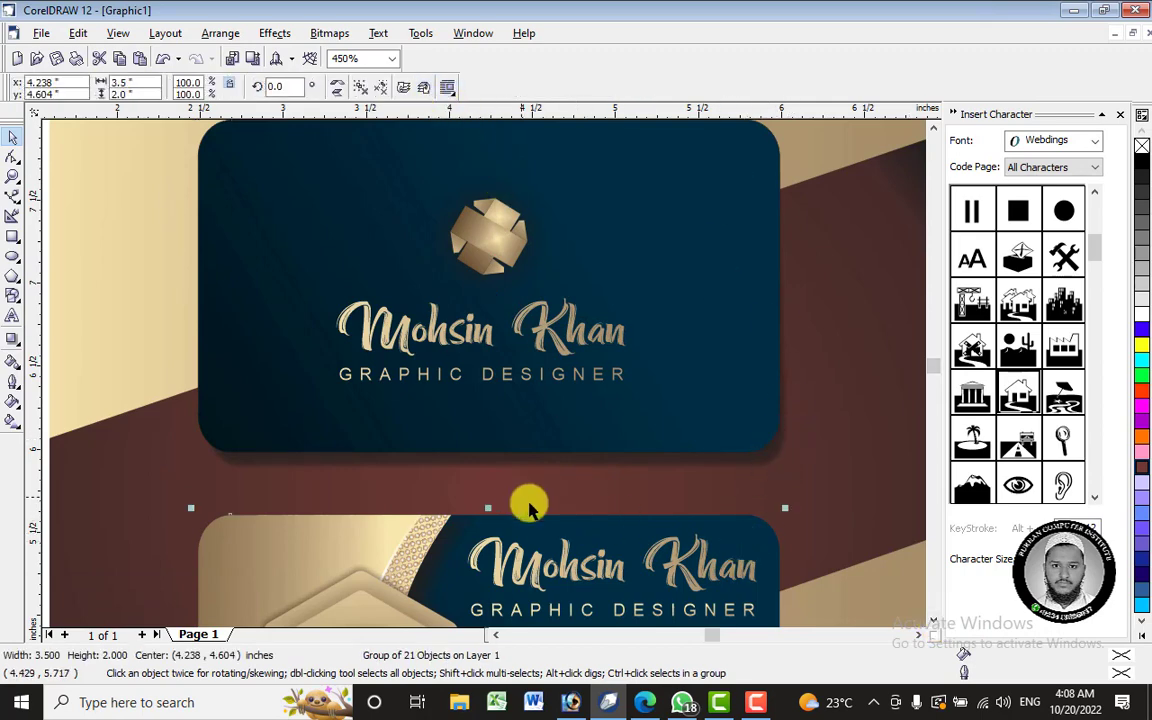
pyautogui.click(591, 533)
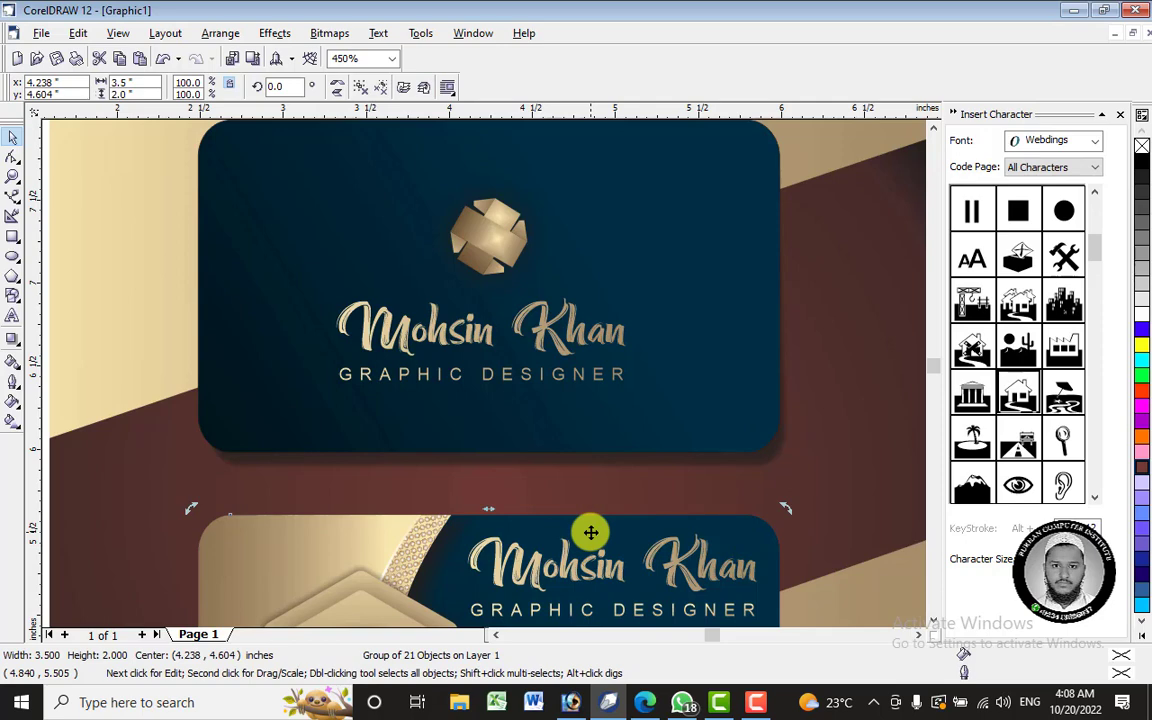
pyautogui.click(13, 340)
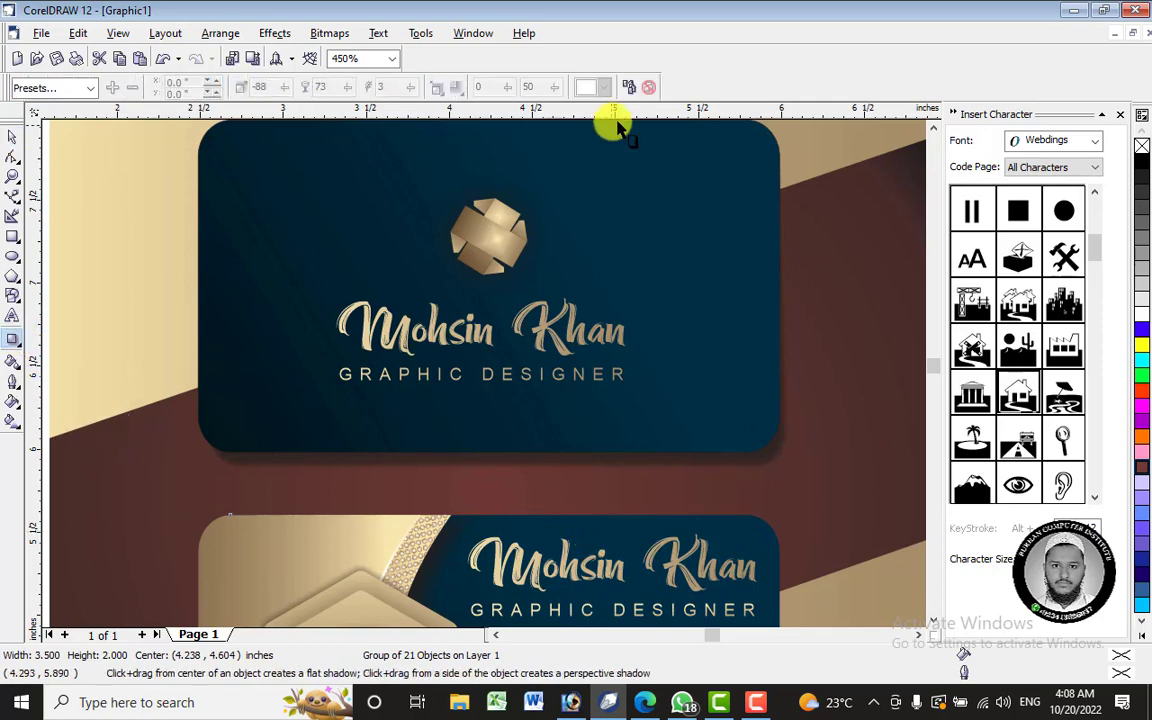
# - Copy the front card's drop shadow onto the back card and check the whole design
pyautogui.click(740, 459)
pyautogui.press('space')
pyautogui.scroll(-1, 815, 530)
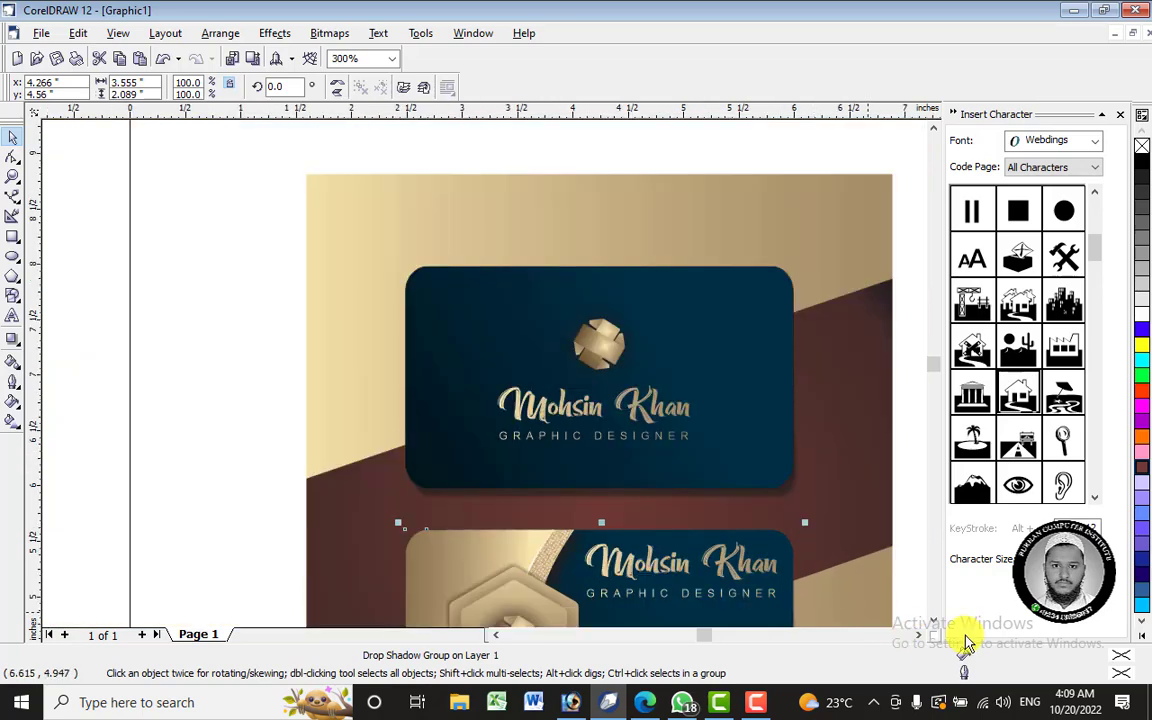
pyautogui.scroll(-3, 940, 617)
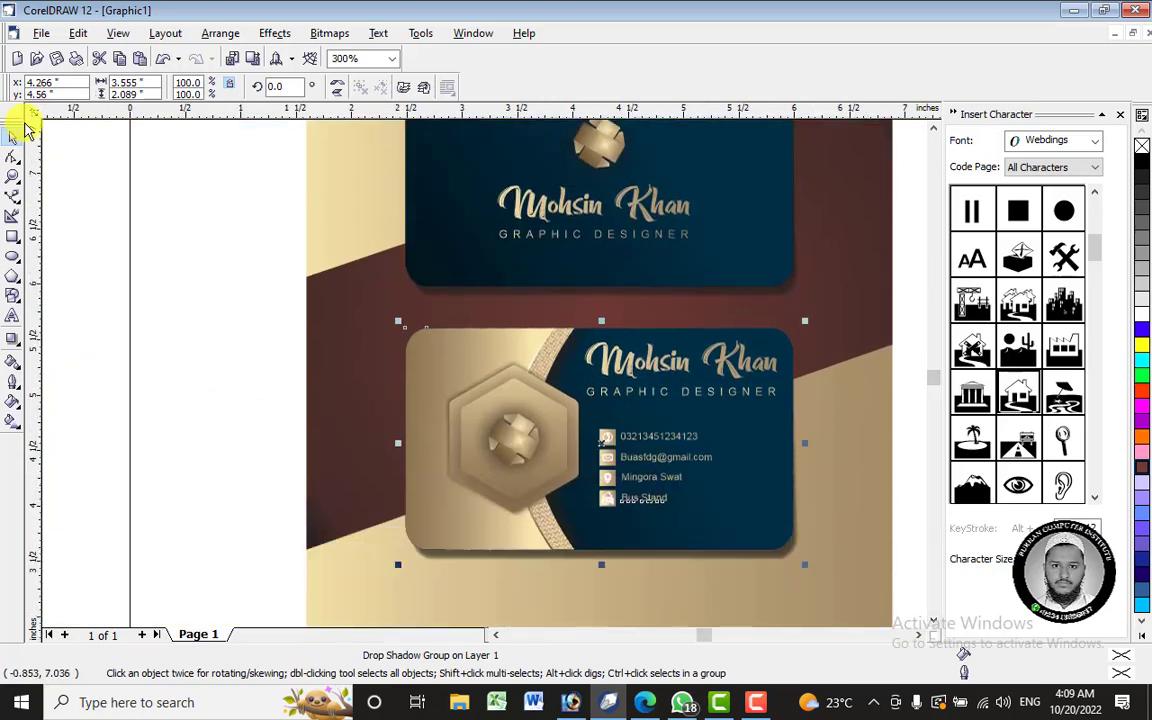
pyautogui.scroll(-2, 314, 257)
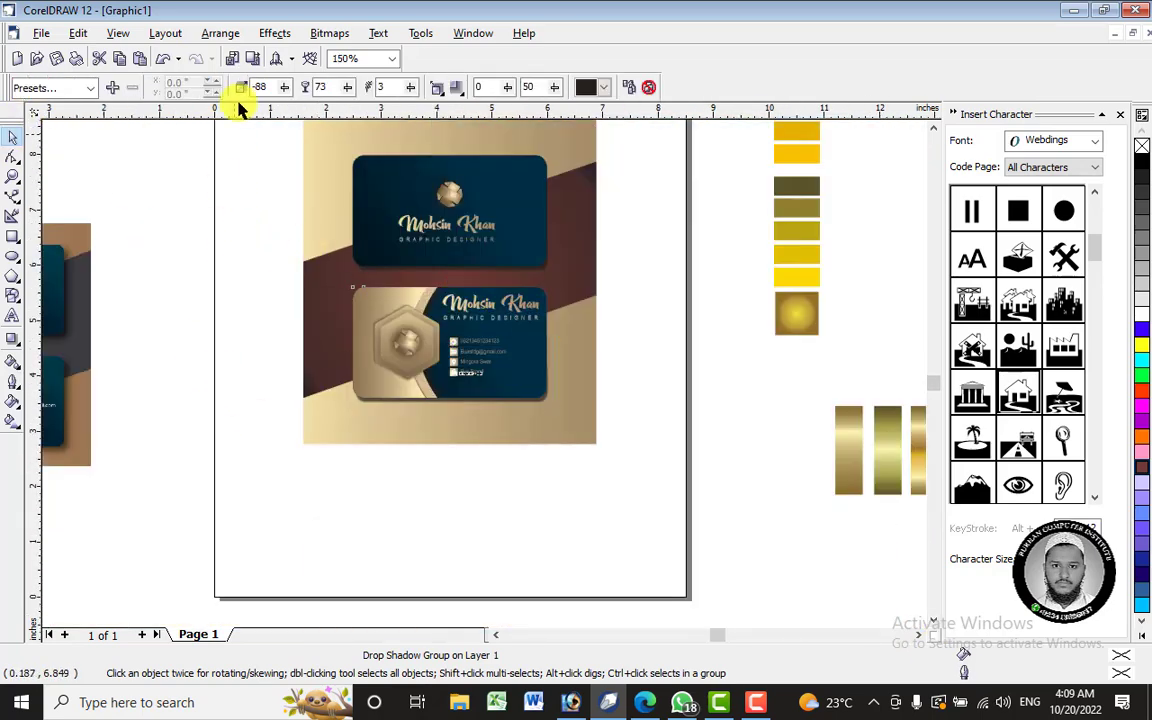
pyautogui.click(230, 192)
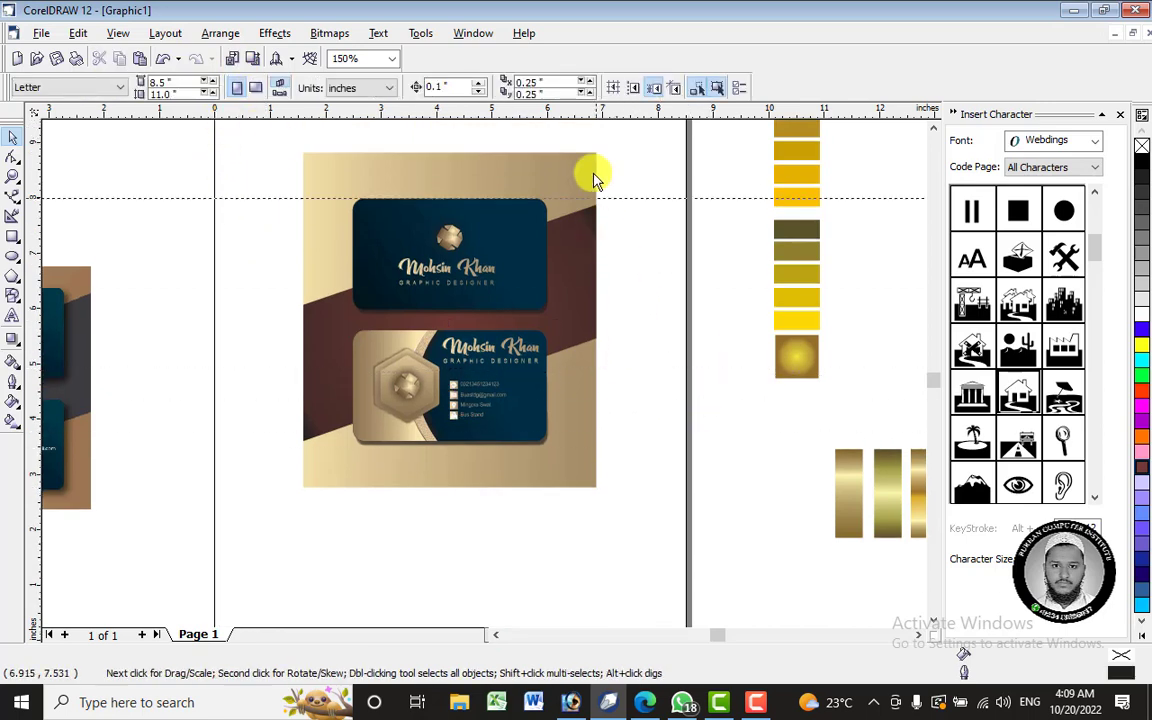
pyautogui.moveTo(278, 144); pyautogui.dragTo(650, 465)
pyautogui.click(648, 442)
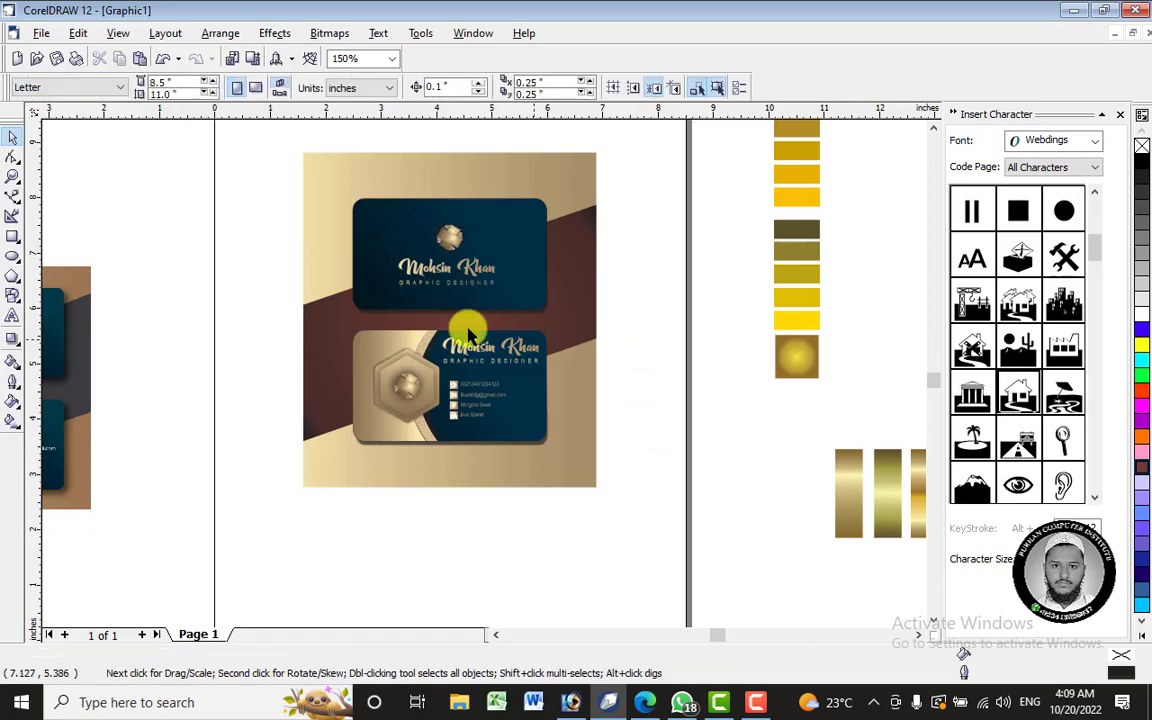
# - Delete the leftover reference bitmap at the left edge of the page
pyautogui.click(86, 287)
pyautogui.rightClick(86, 287)
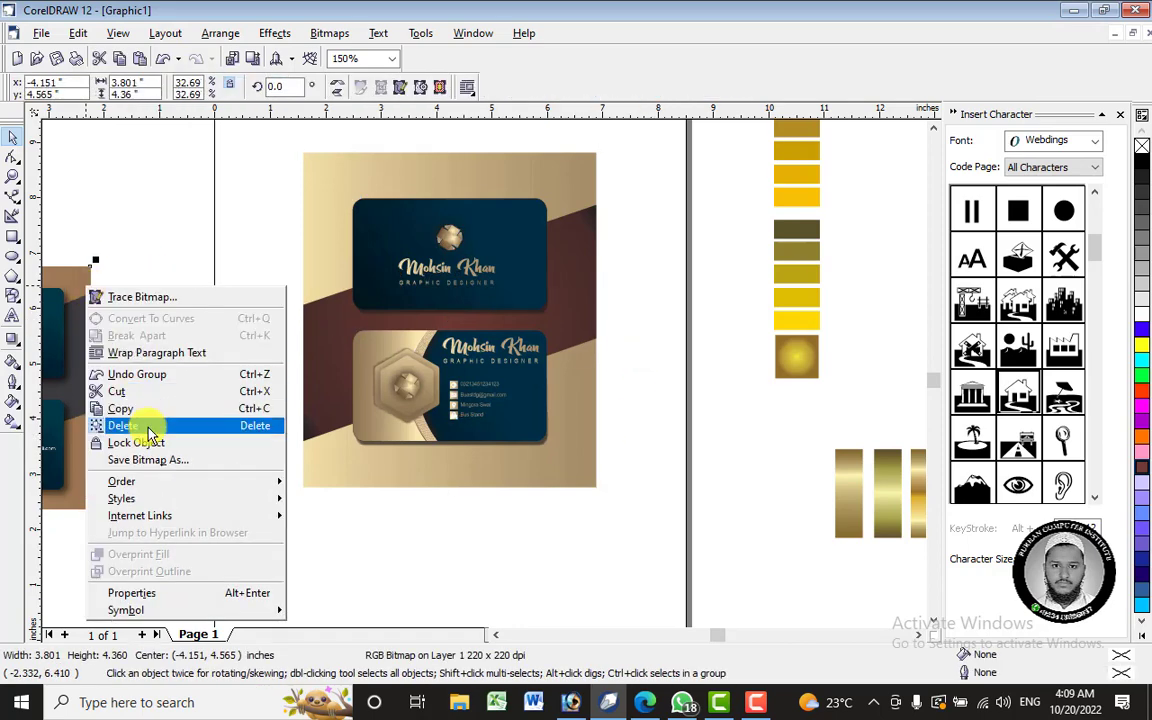
pyautogui.click(139, 384)
# - Select all the leftover colour swatches beside the page and delete them
pyautogui.click(805, 233)
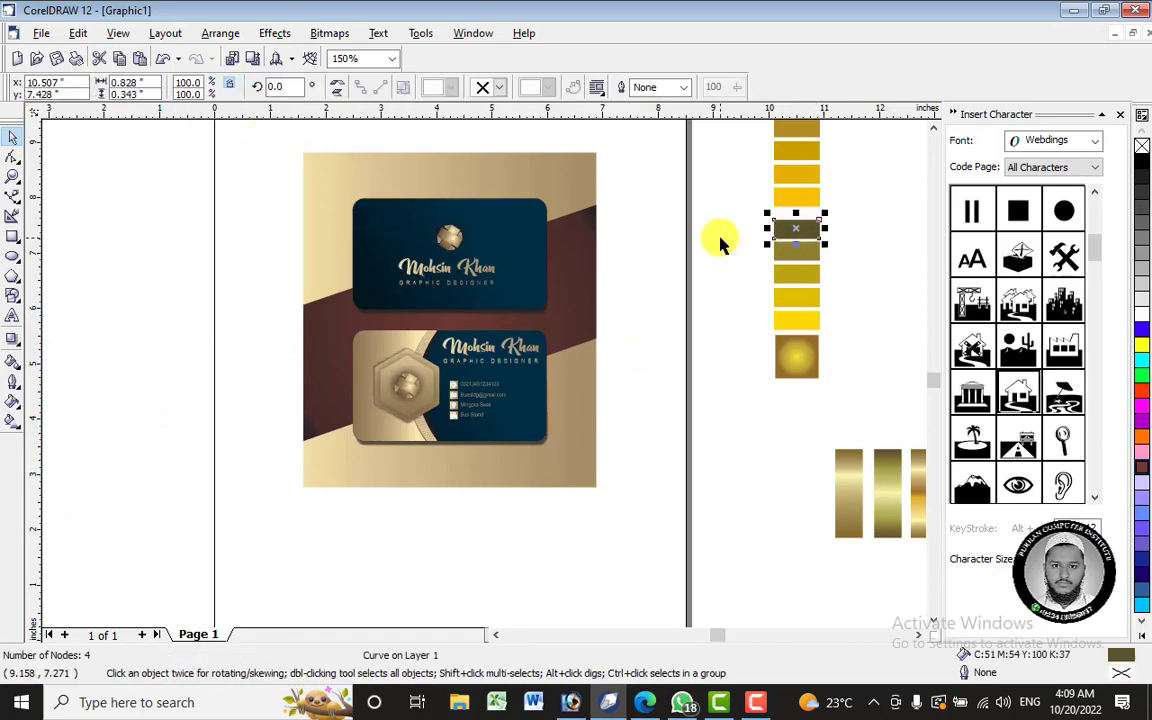
pyautogui.click(699, 389)
pyautogui.scroll(4, 509, 397)
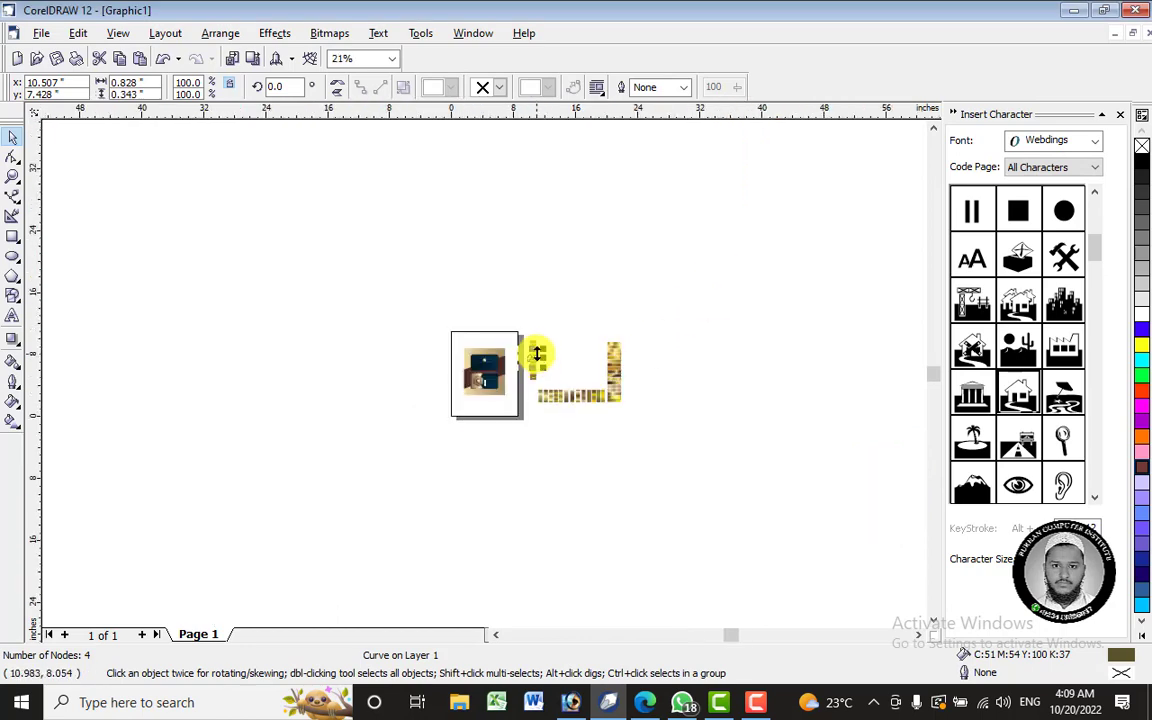
pyautogui.moveTo(777, 295); pyautogui.dragTo(522, 448)
pyautogui.rightClick(530, 350)
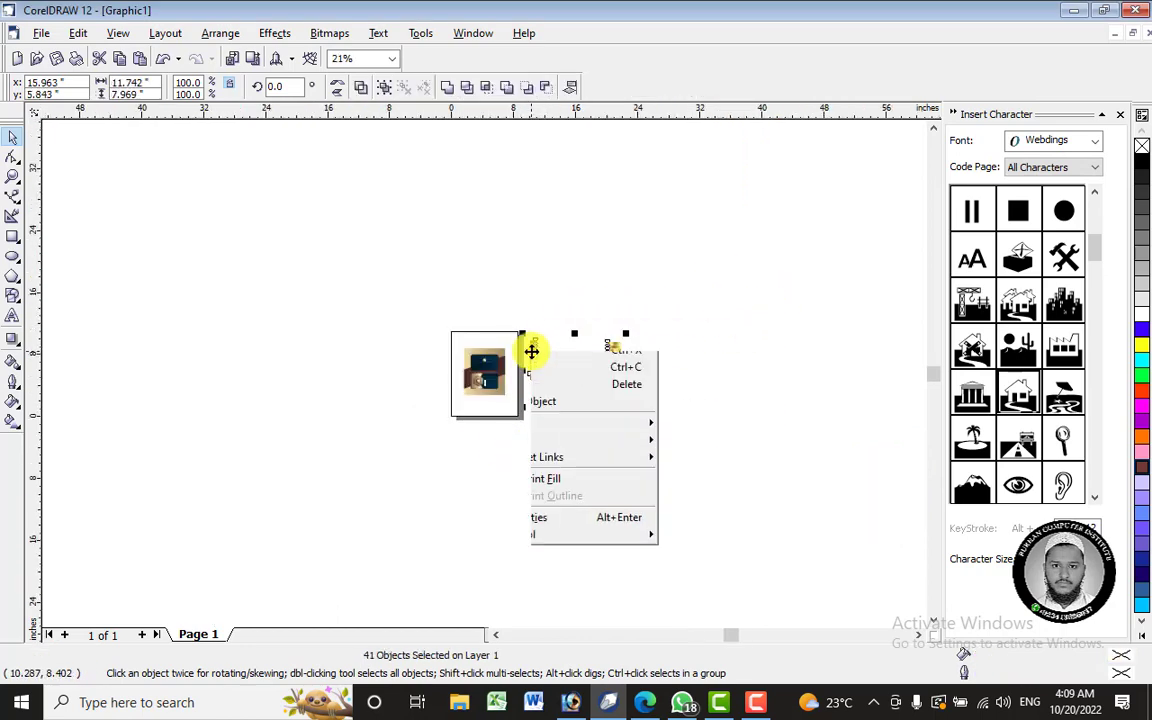
pyautogui.click(582, 463)
# - Nudge the business-card design slightly lower on the page
pyautogui.scroll(5, 460, 383)
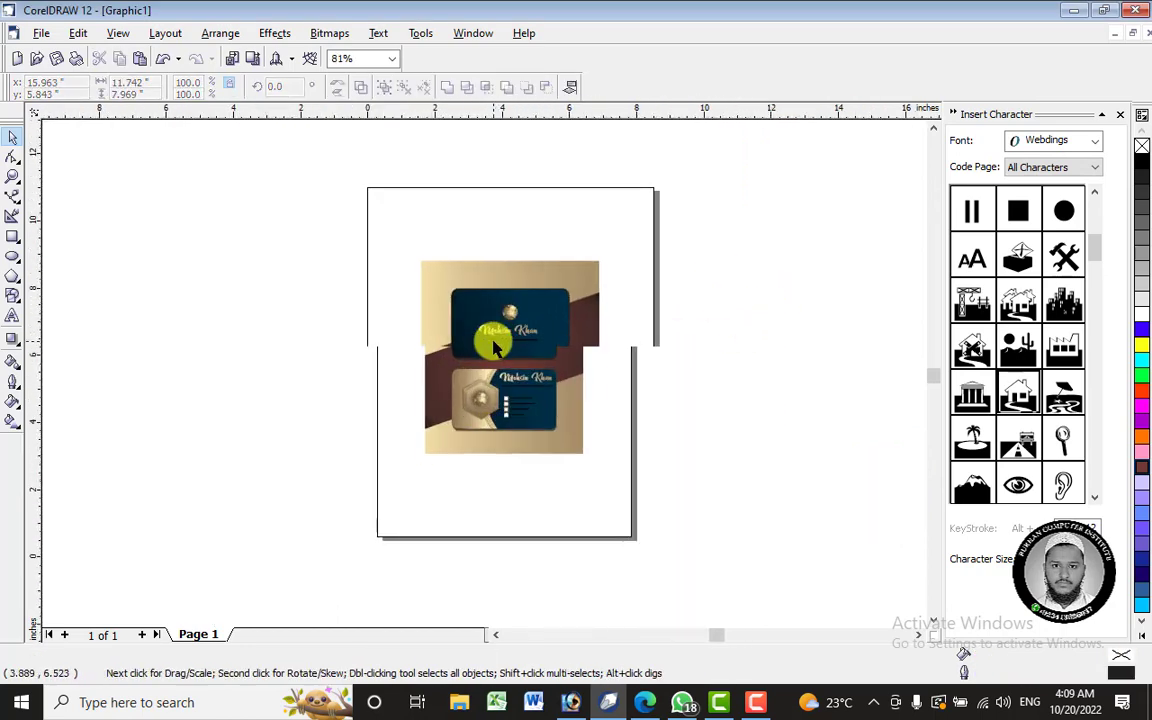
pyautogui.moveTo(376, 213); pyautogui.dragTo(648, 538)
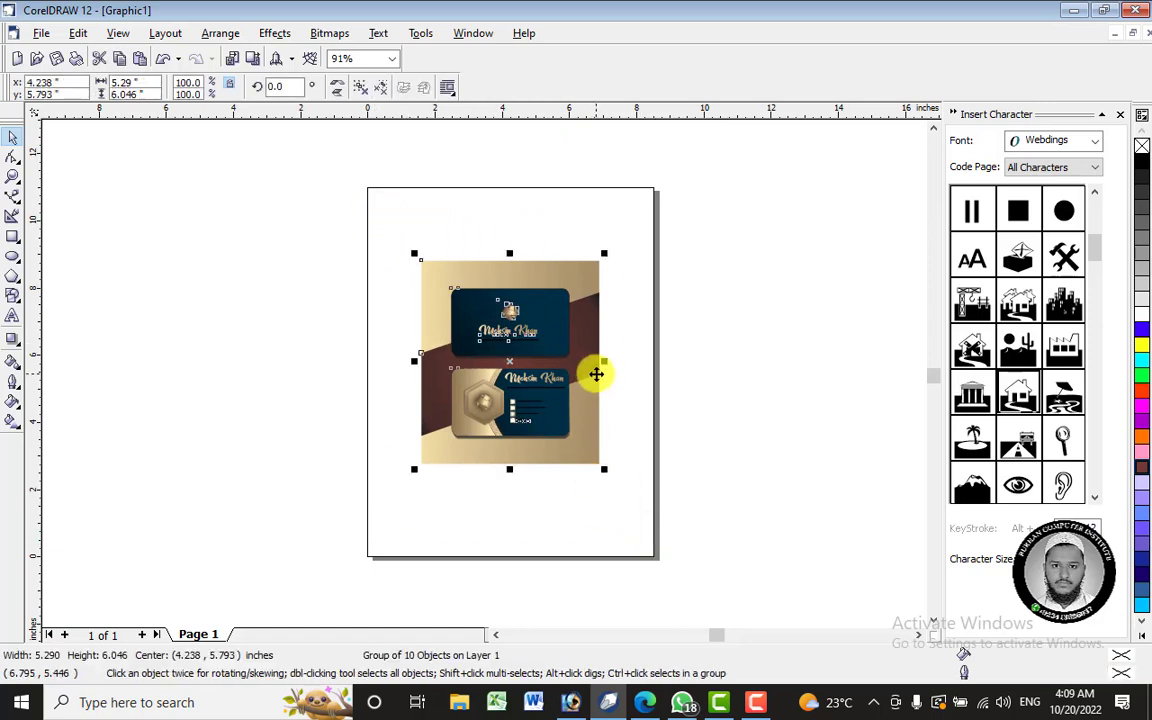
pyautogui.moveTo(598, 375); pyautogui.dragTo(603, 383)
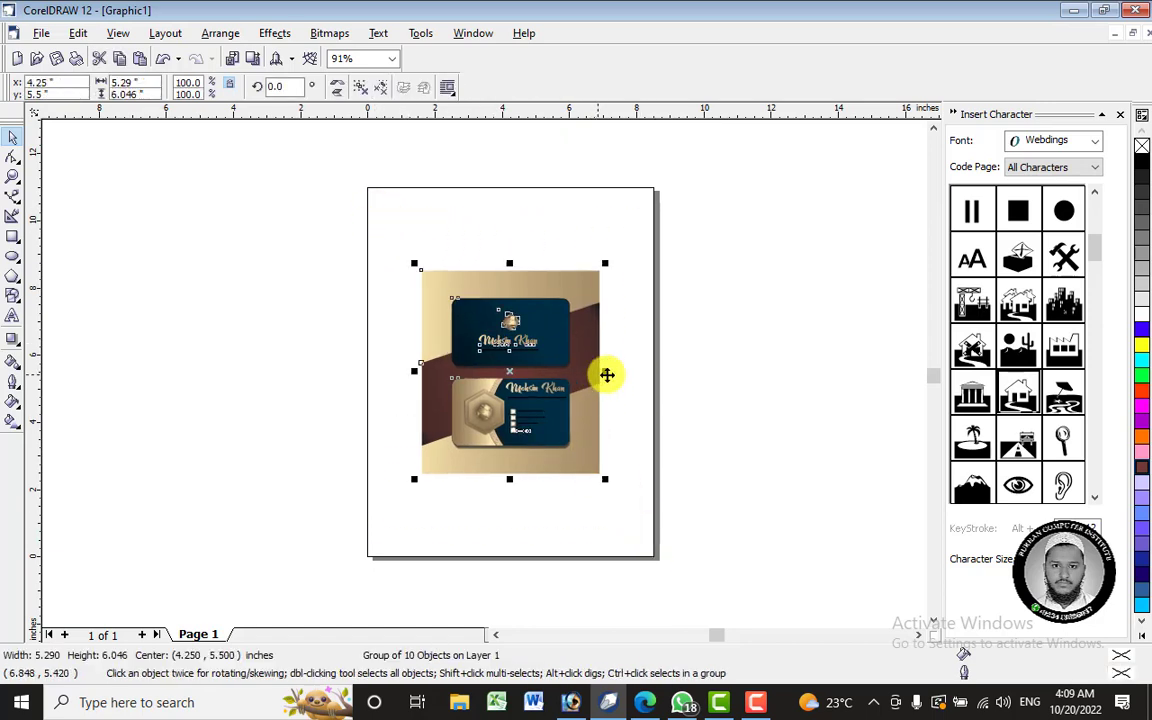
pyautogui.click(275, 211)
pyautogui.click(41, 33)
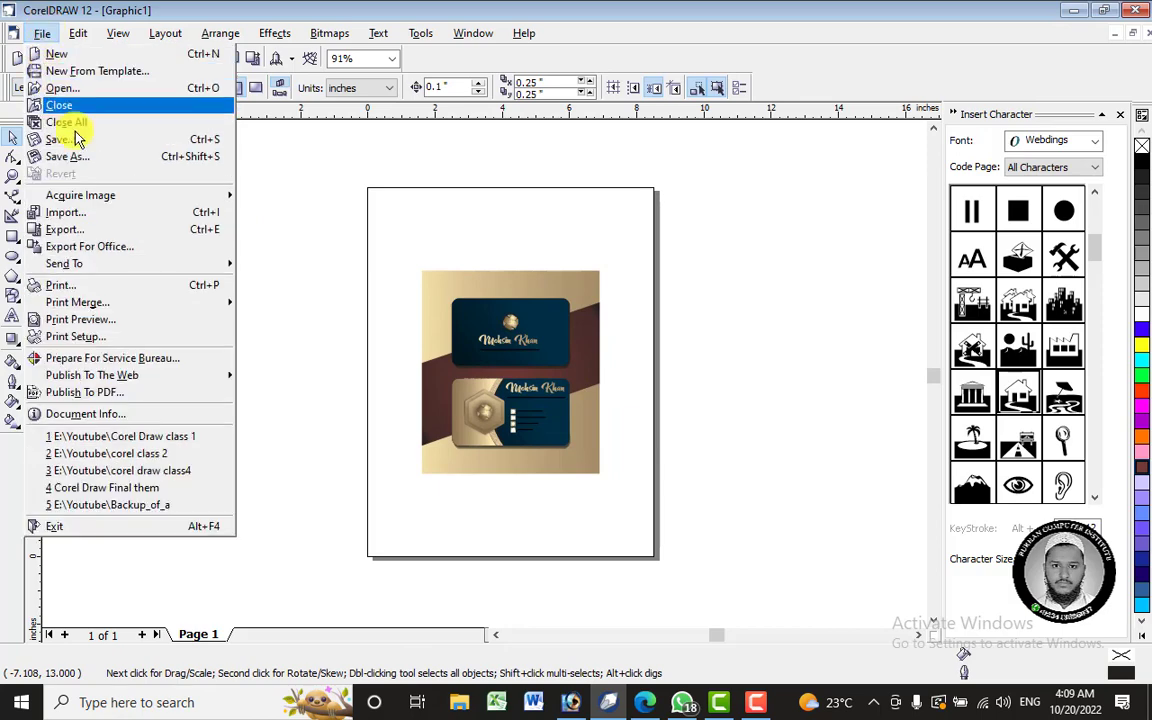
# - Save the drawing as Visiting Card.CDR in the Youtube folder on drive E
pyautogui.click(78, 138)
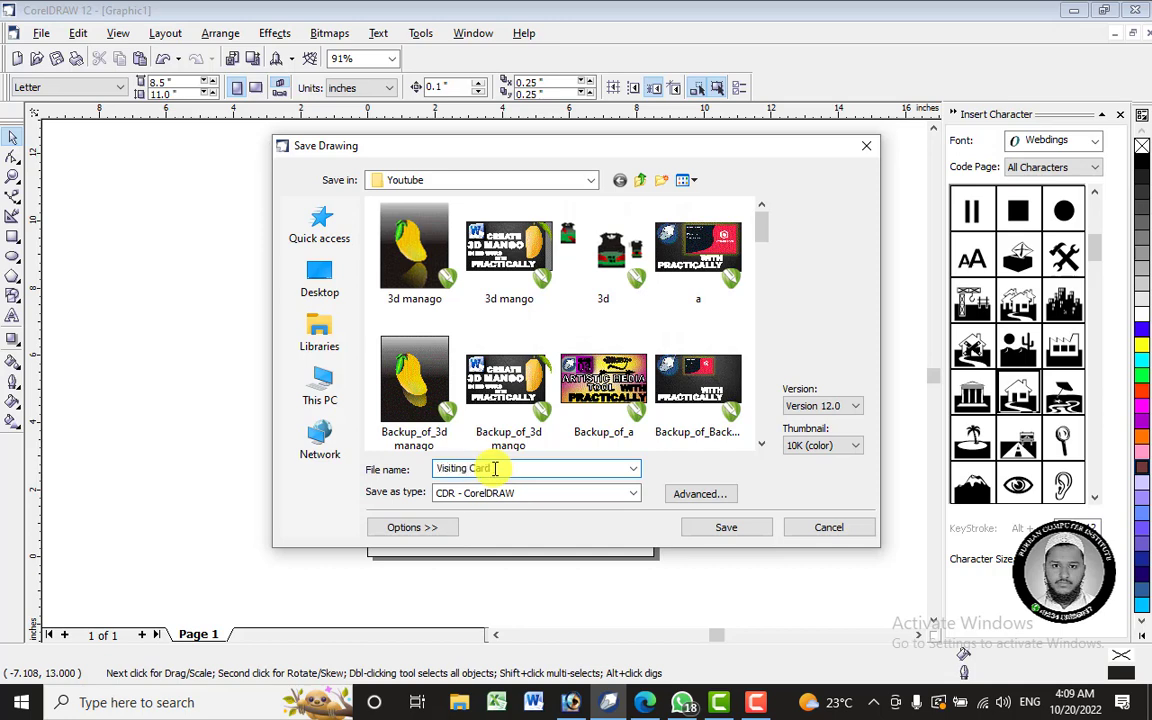
pyautogui.press('Return')
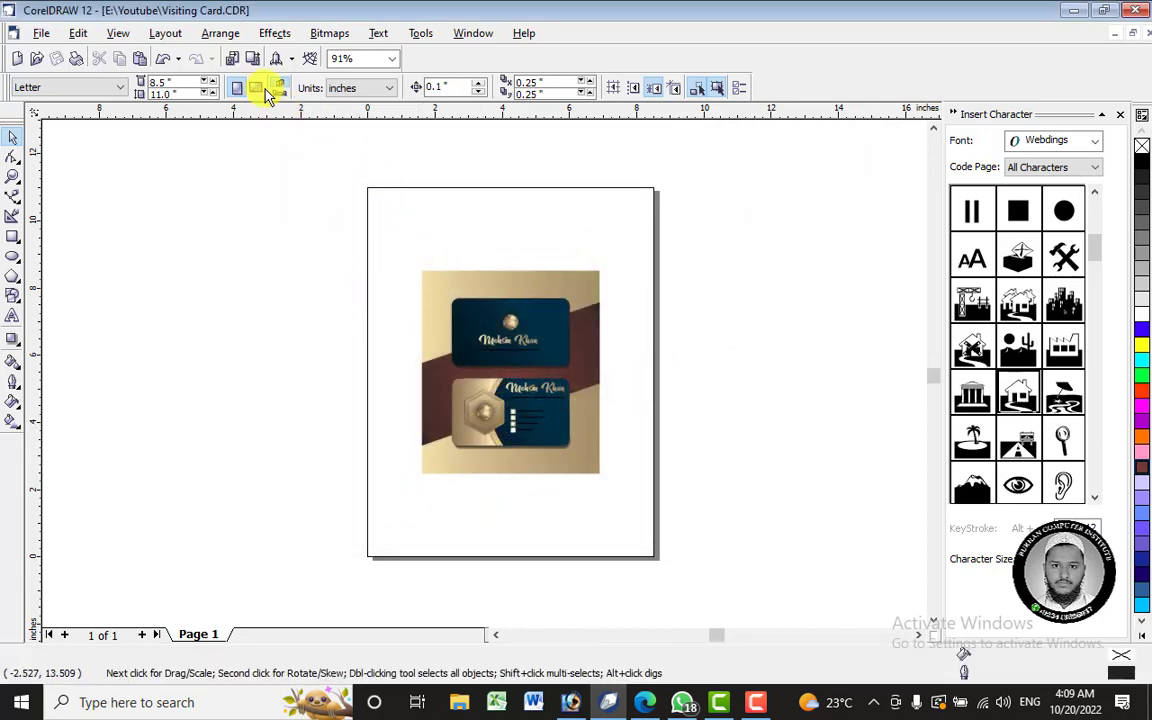
pyautogui.click(42, 33)
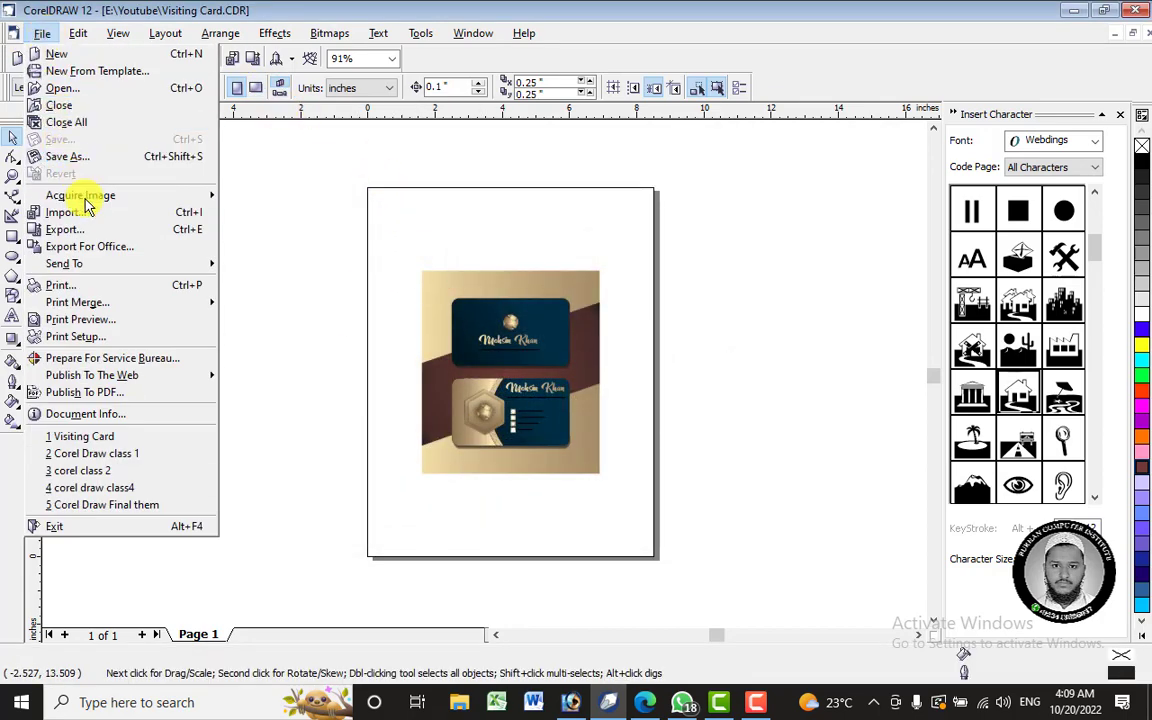
# - Export the design as JPG 'Visting Card Final' at 1500 dpi, accepting the JPEG settings
pyautogui.click(90, 229)
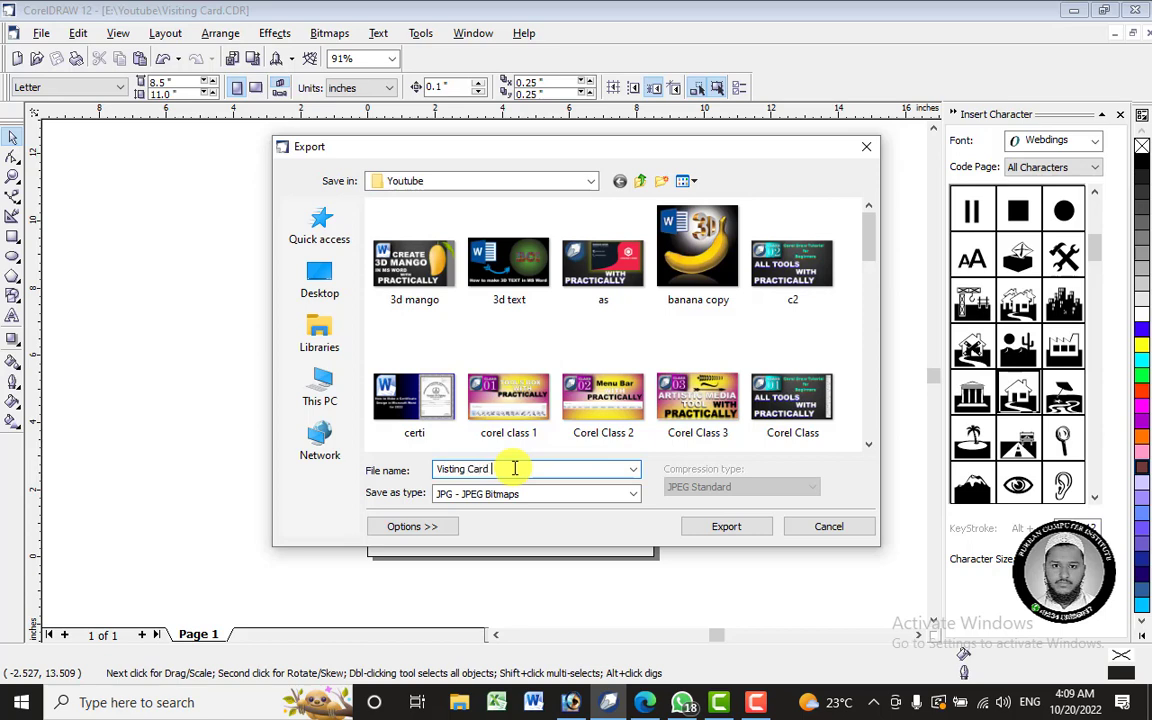
pyautogui.click(726, 526)
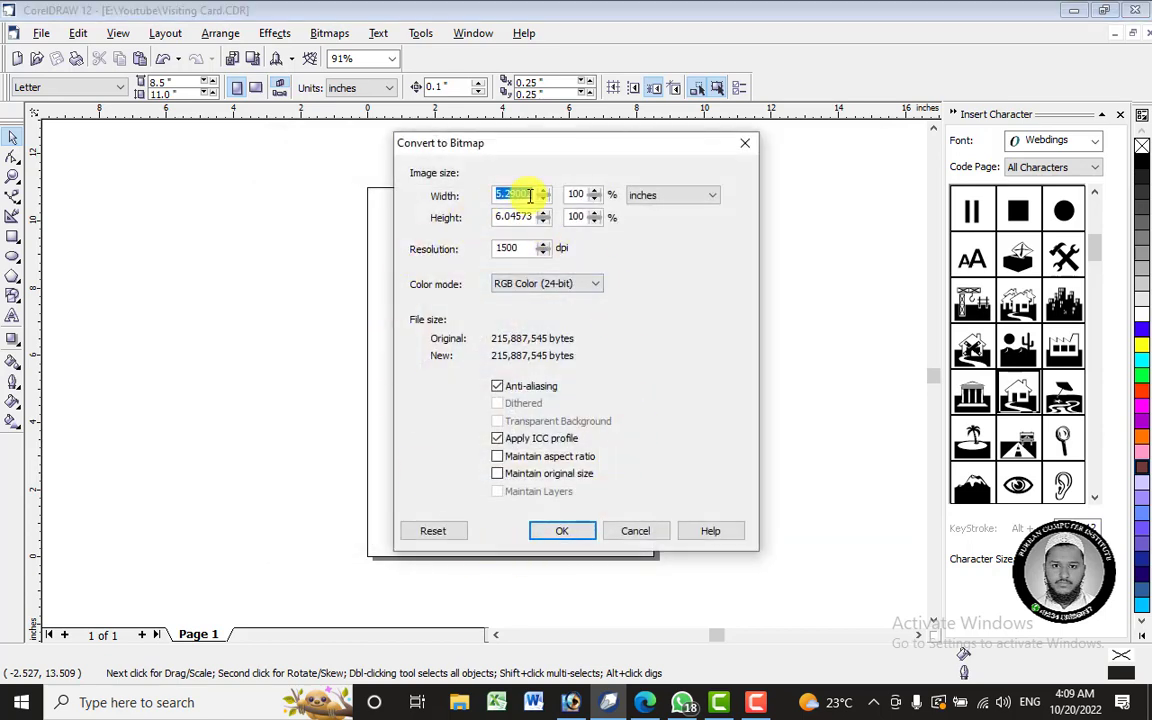
pyautogui.moveTo(530, 248); pyautogui.dragTo(395, 268)
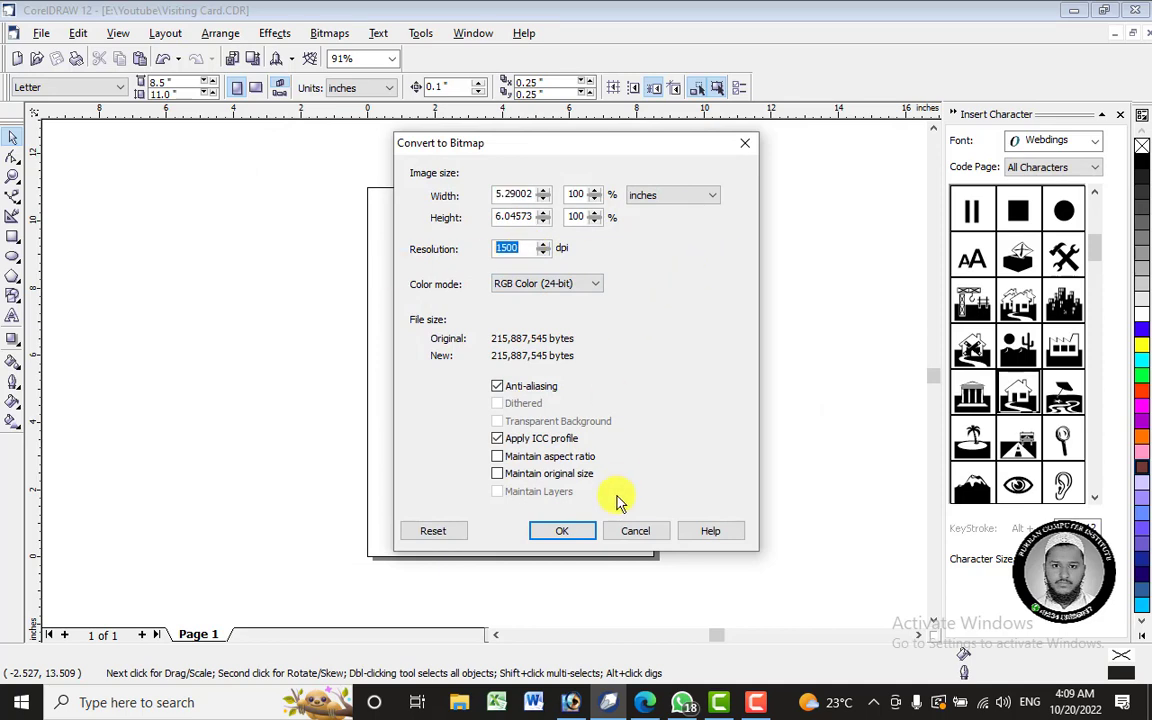
pyautogui.click(585, 538)
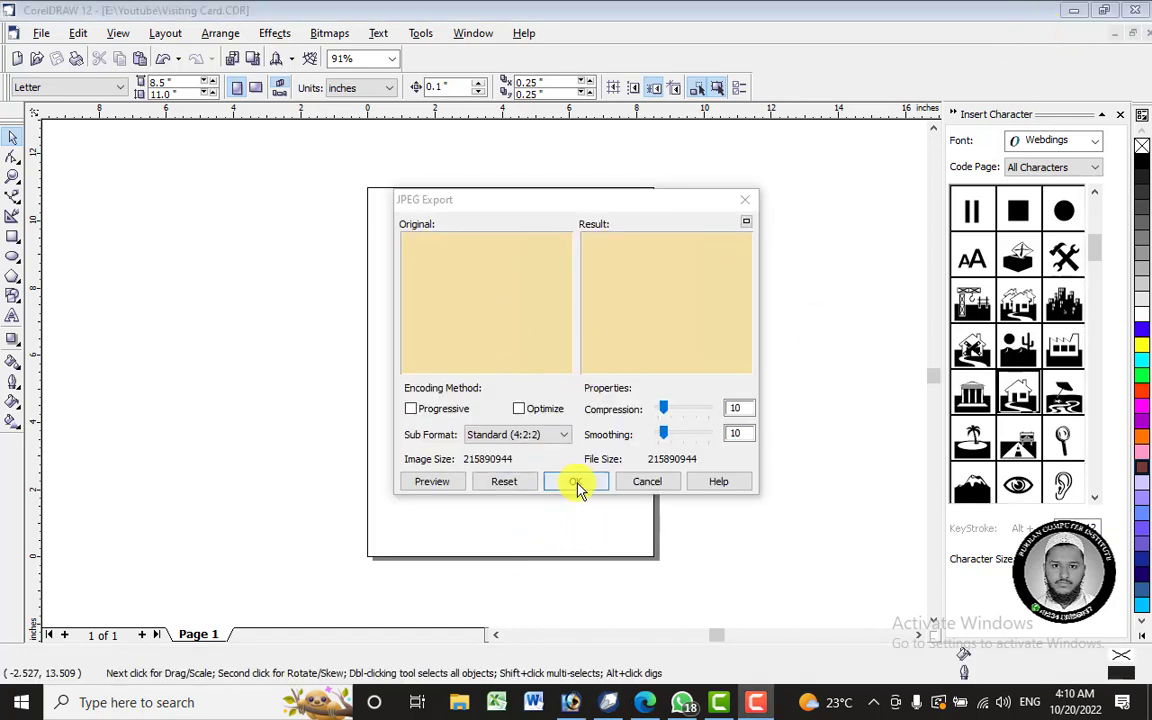
pyautogui.click(576, 482)
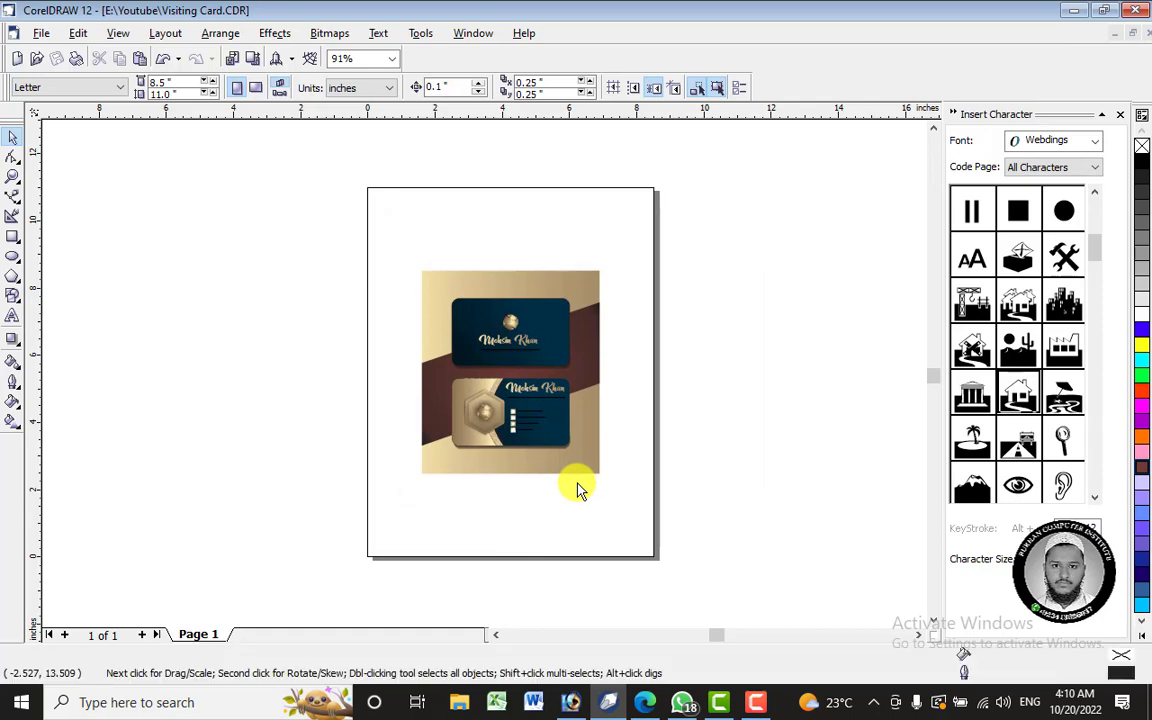
pyautogui.click(459, 700)
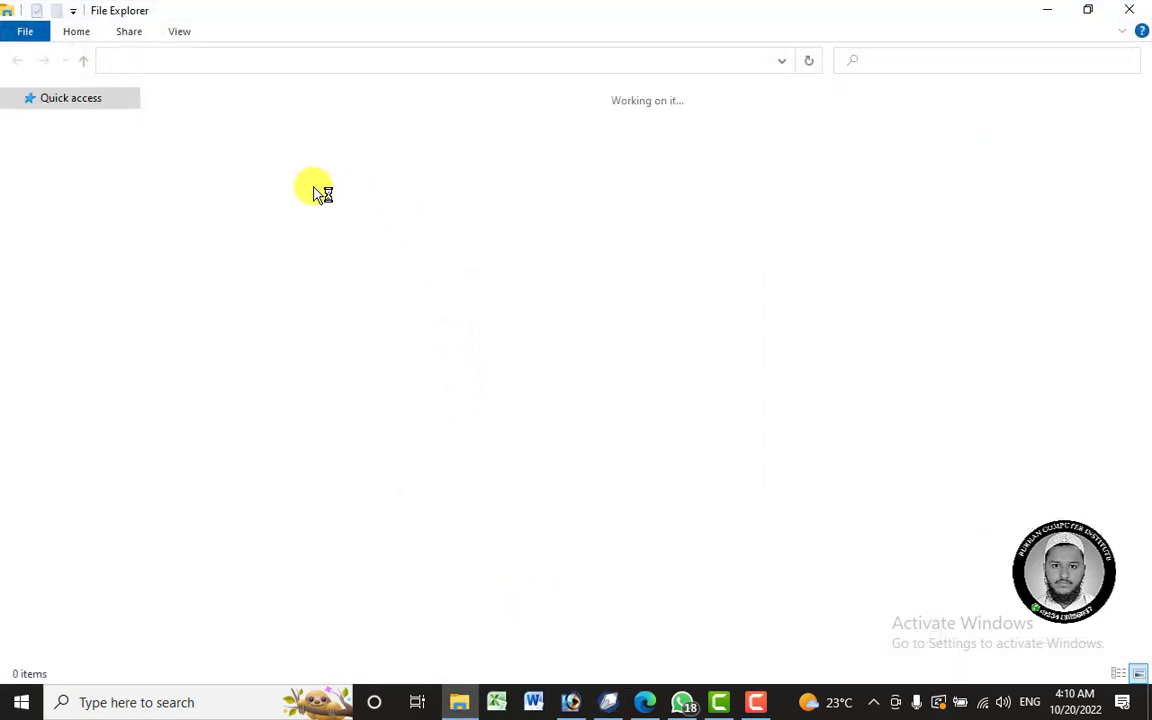
# - Open Visting Card Final.JPG from Quick access in Photos to view both card sides
pyautogui.click(220, 153)
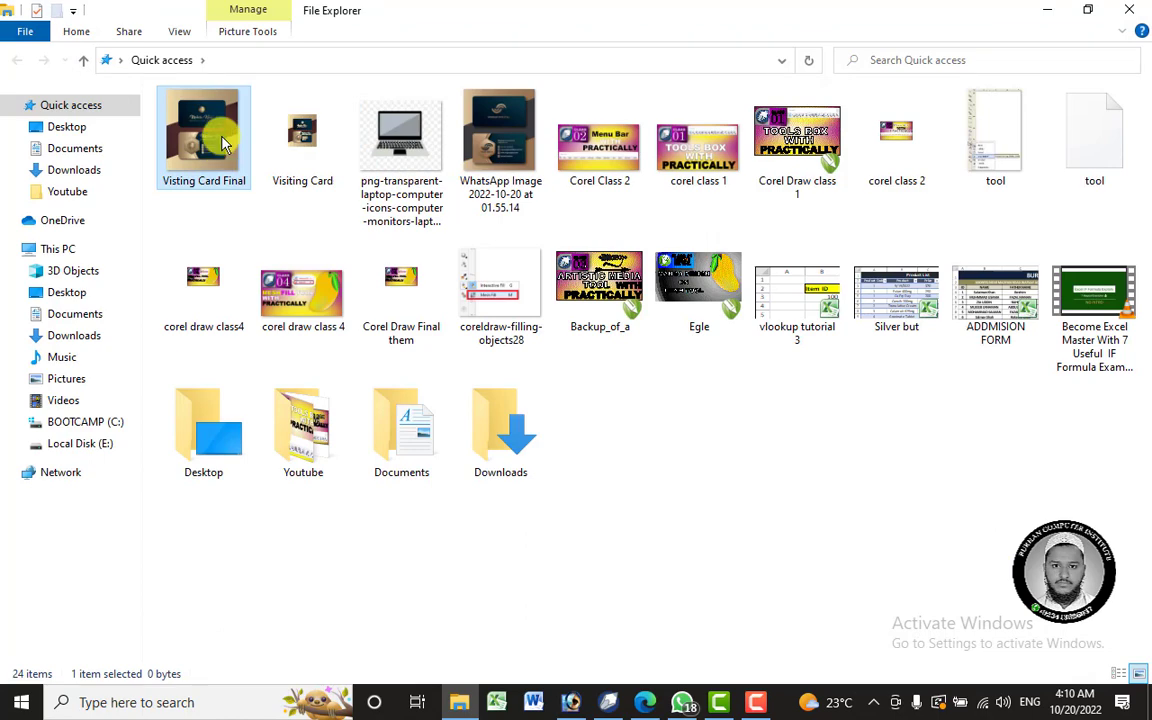
pyautogui.doubleClick(223, 143)
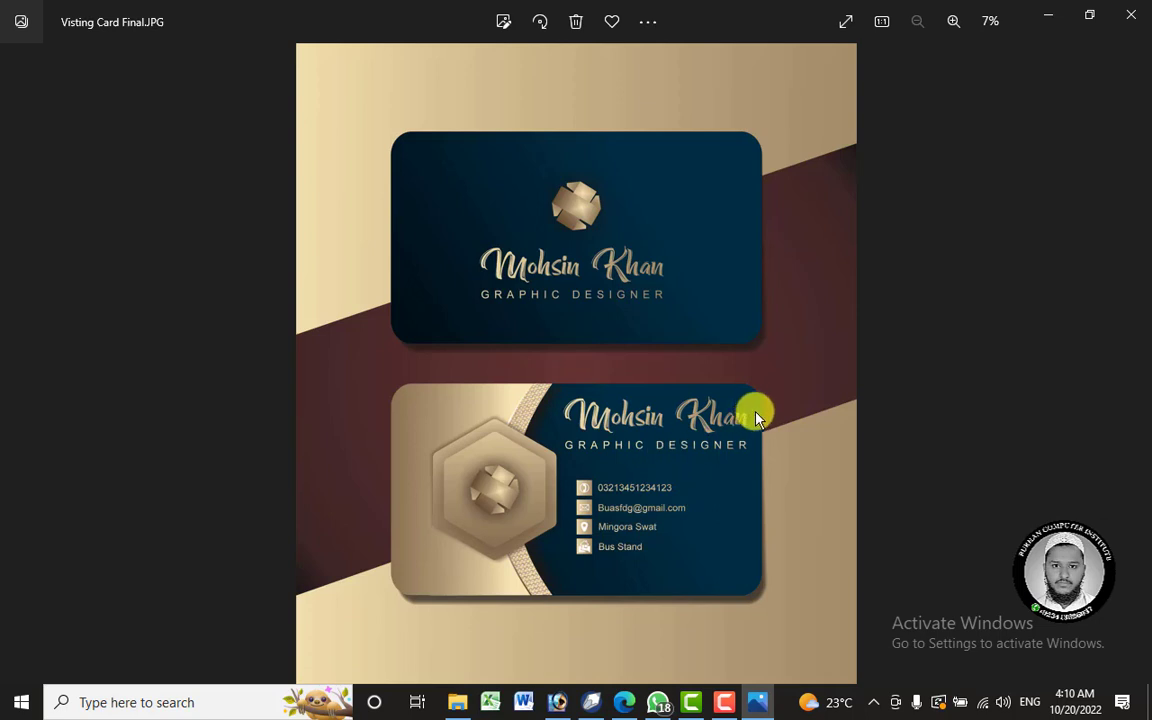
pyautogui.scroll(4, 540, 215)
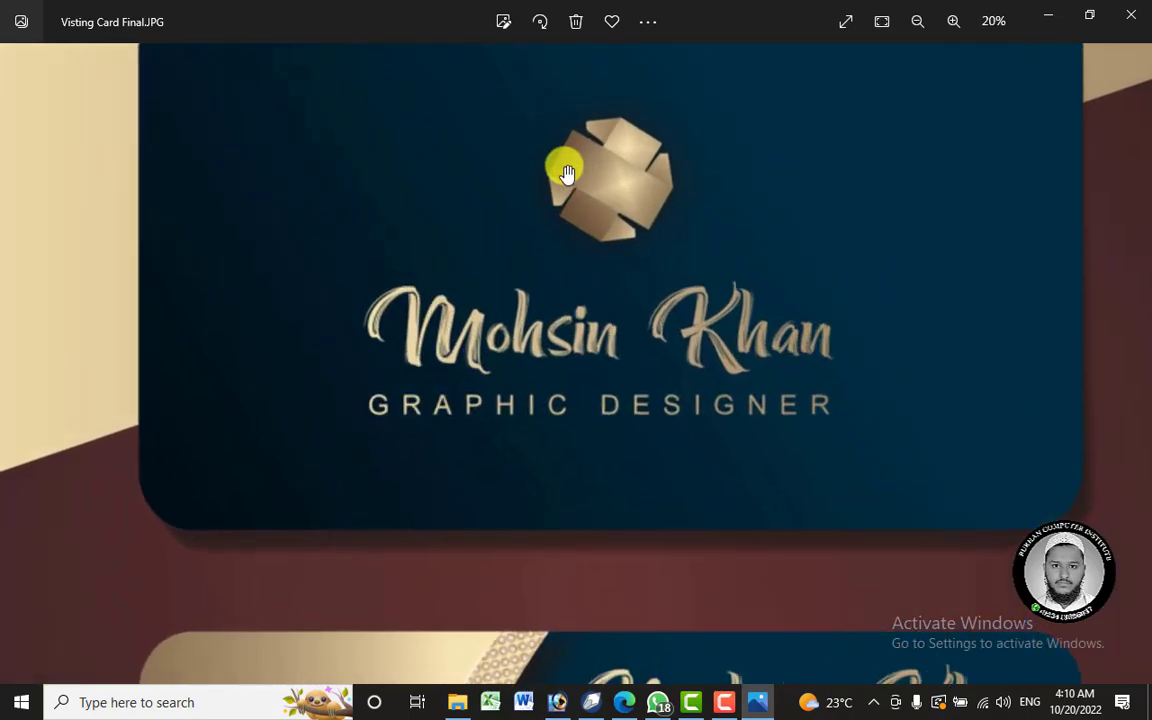
pyautogui.scroll(2, 565, 173)
pyautogui.scroll(-2, 347, 303)
pyautogui.scroll(3, 212, 265)
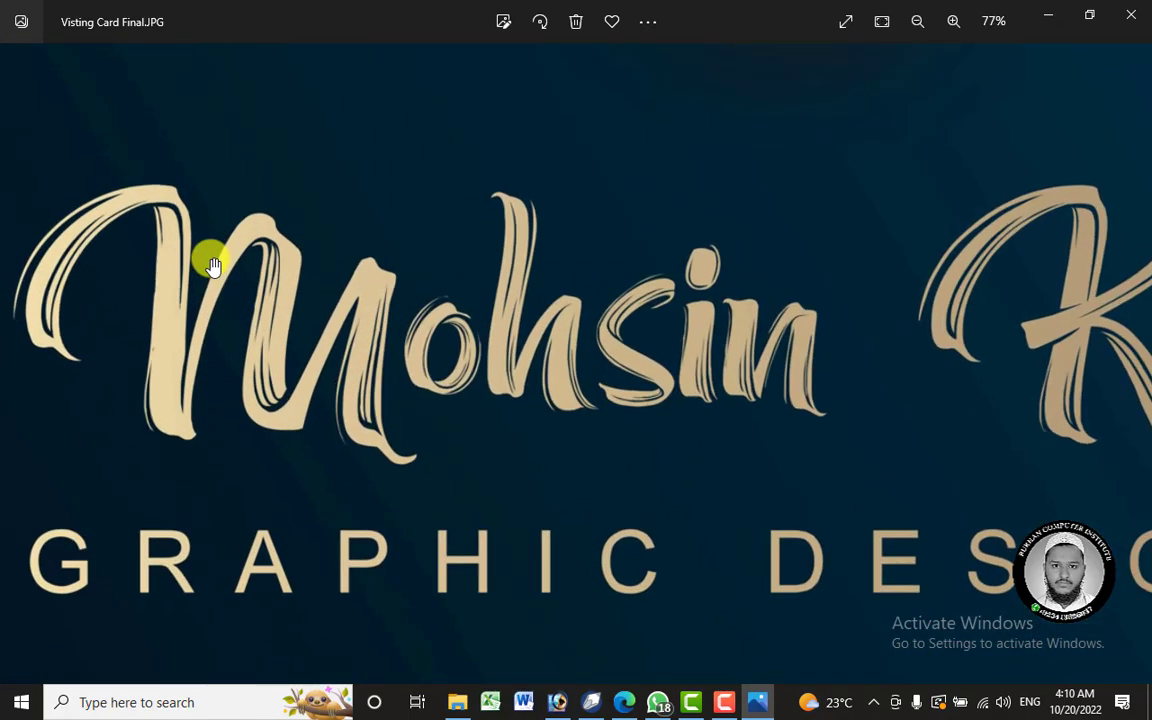
pyautogui.scroll(2, 347, 283)
pyautogui.scroll(4, 417, 363)
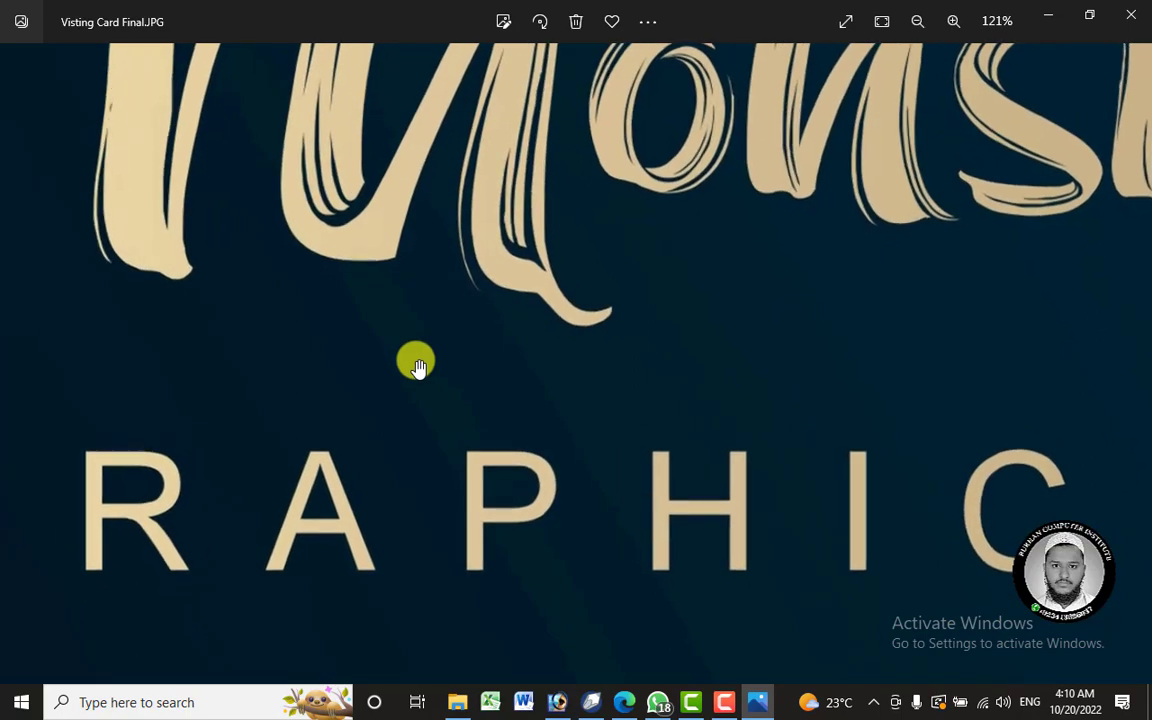
pyautogui.scroll(-4, 504, 240)
pyautogui.scroll(-5, 576, 290)
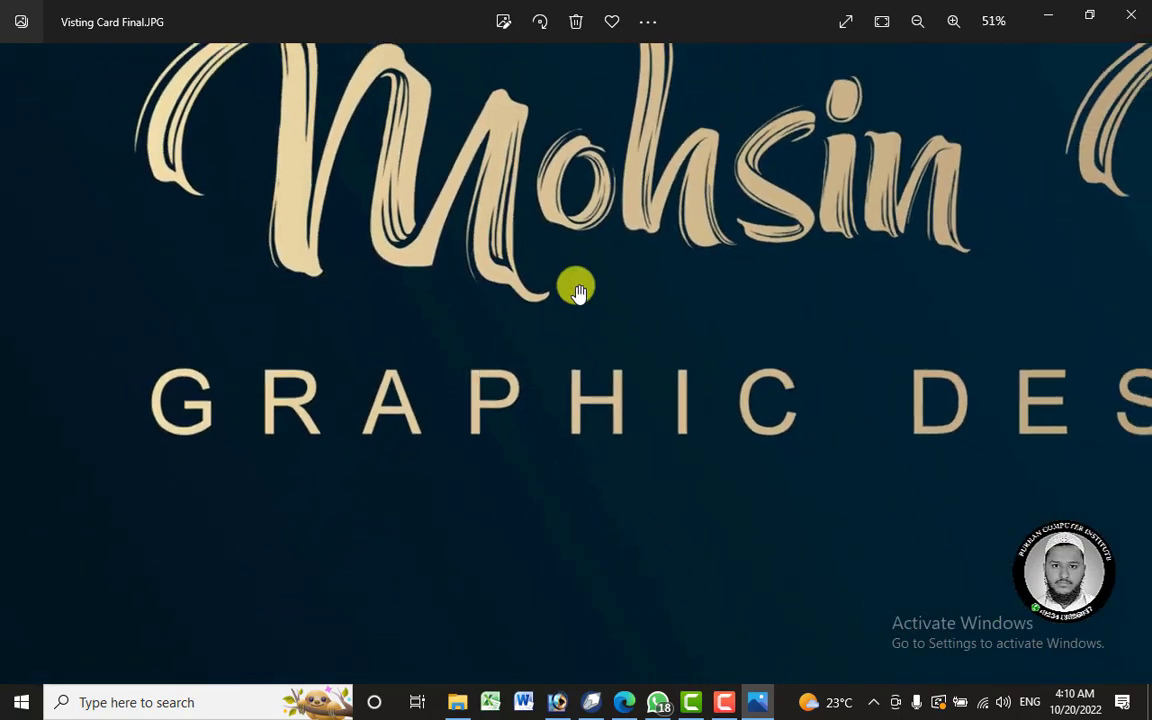
pyautogui.scroll(4, 363, 278)
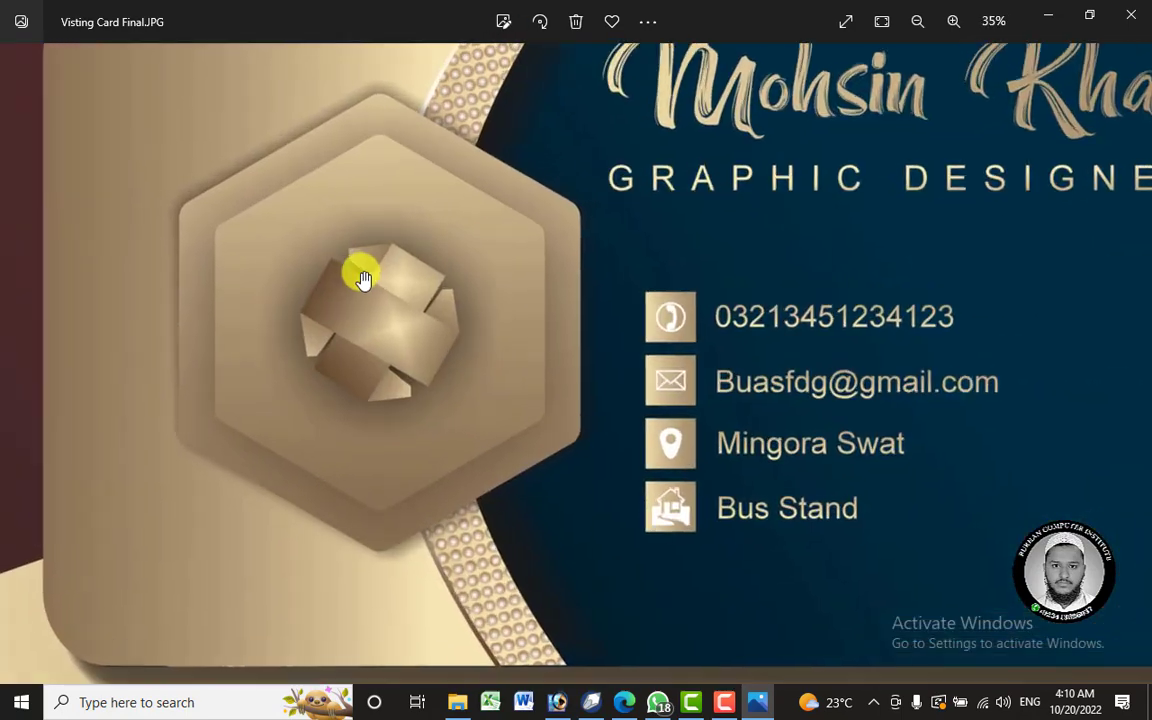
pyautogui.scroll(-4, 489, 267)
pyautogui.scroll(1, 760, 318)
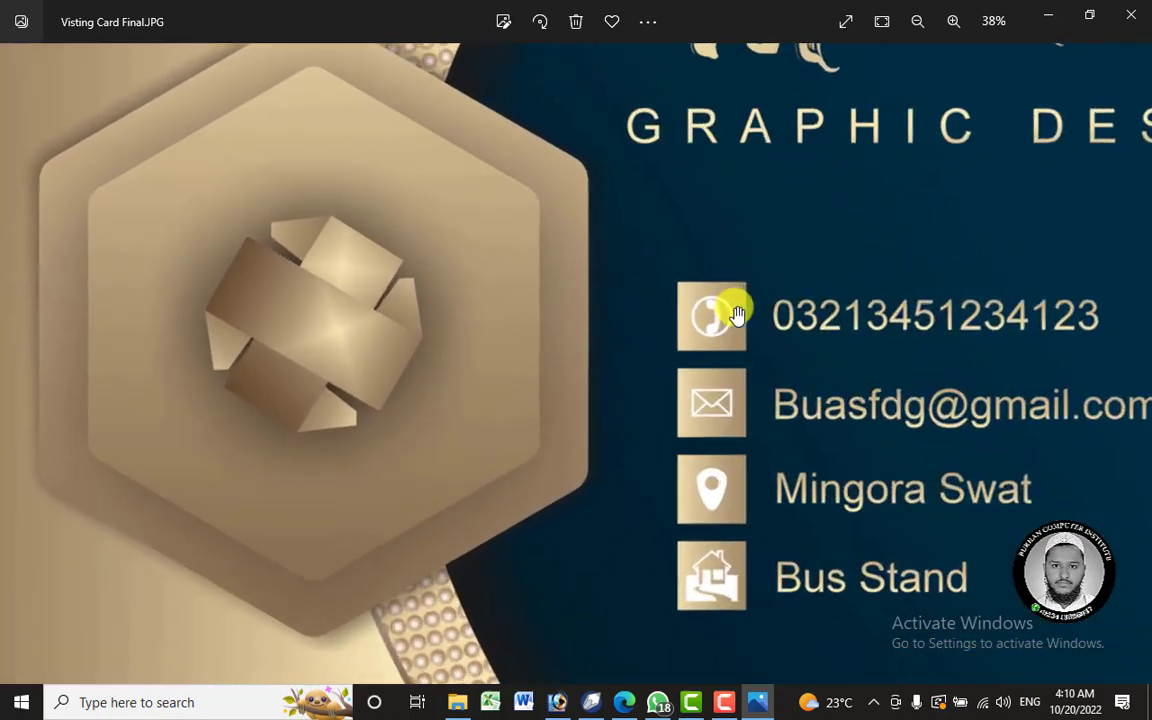
pyautogui.scroll(-5, 610, 303)
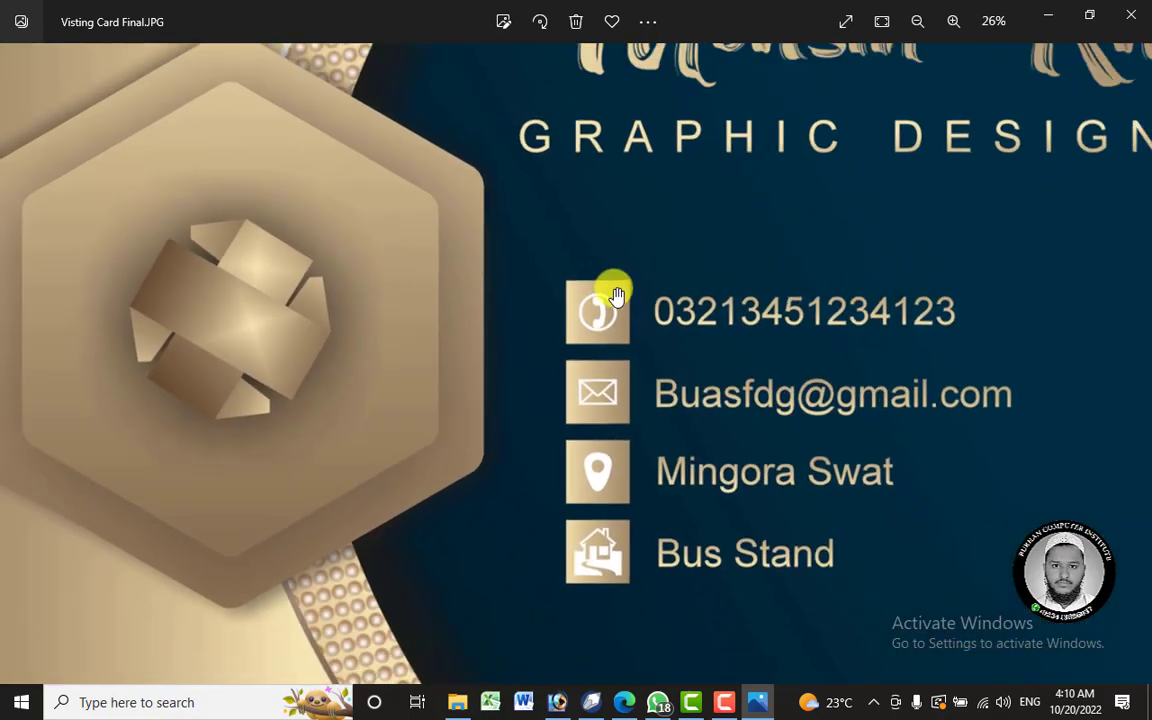